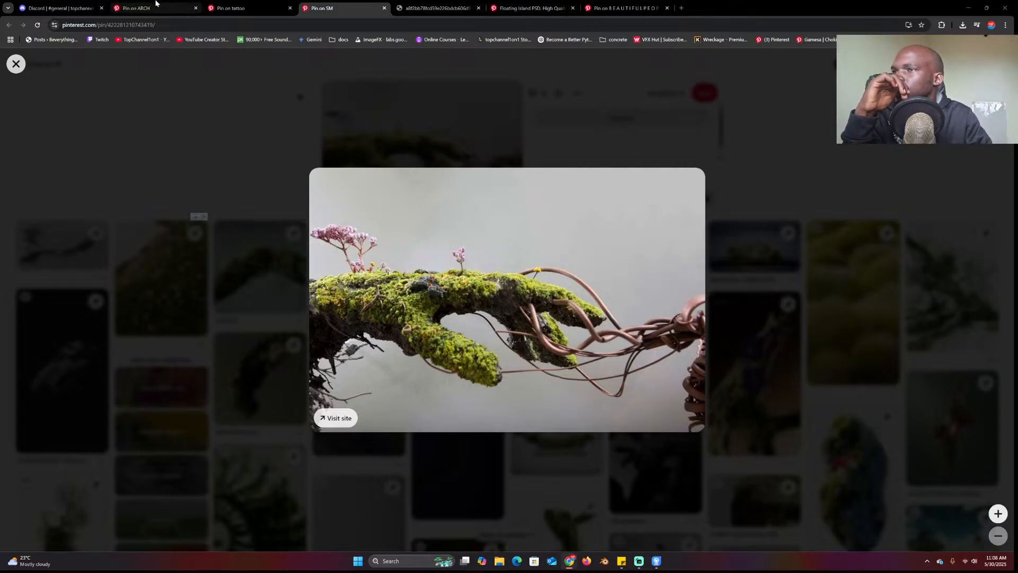
# Copy the moss-covered hand pin's web address and switch to the Discord tab
pyautogui.hotkey('ctrl', 'l')
pyautogui.hotkey('ctrl', 'c')
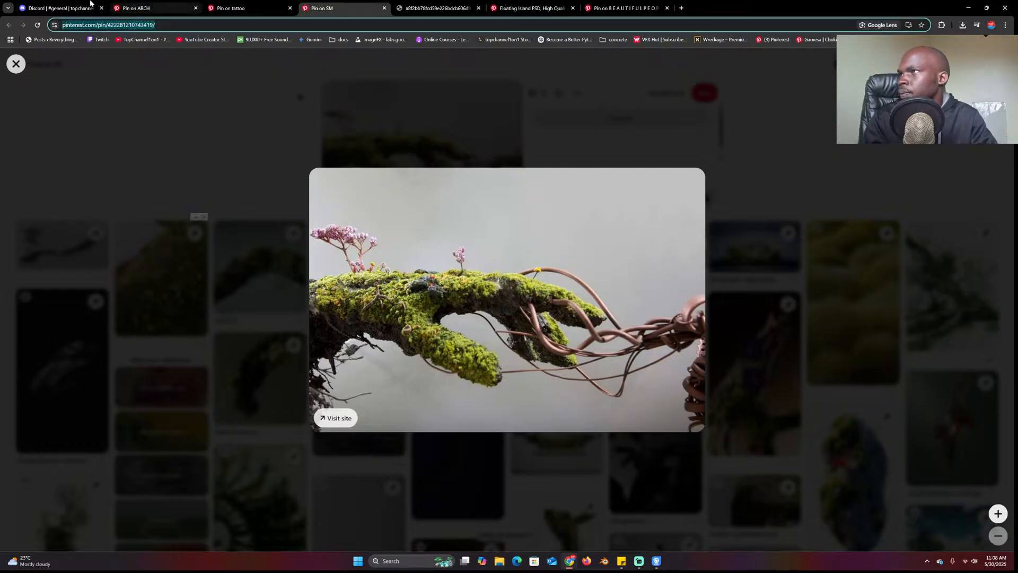
pyautogui.click(59, 8)
# Post 'todays stream reference image' with the pasted Pinterest pin link in #general
pyautogui.write('t')
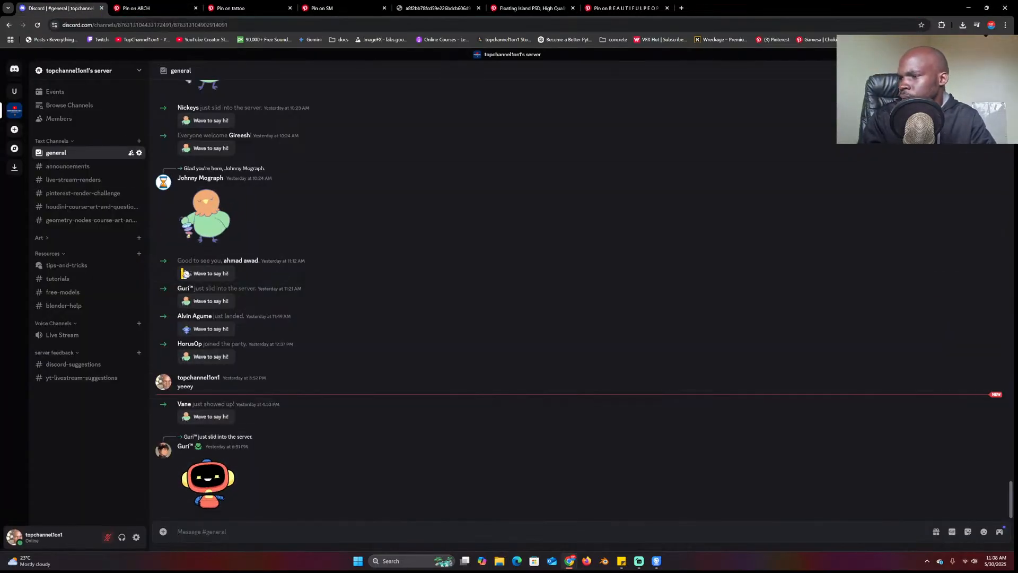
pyautogui.write('odays stream" refer')
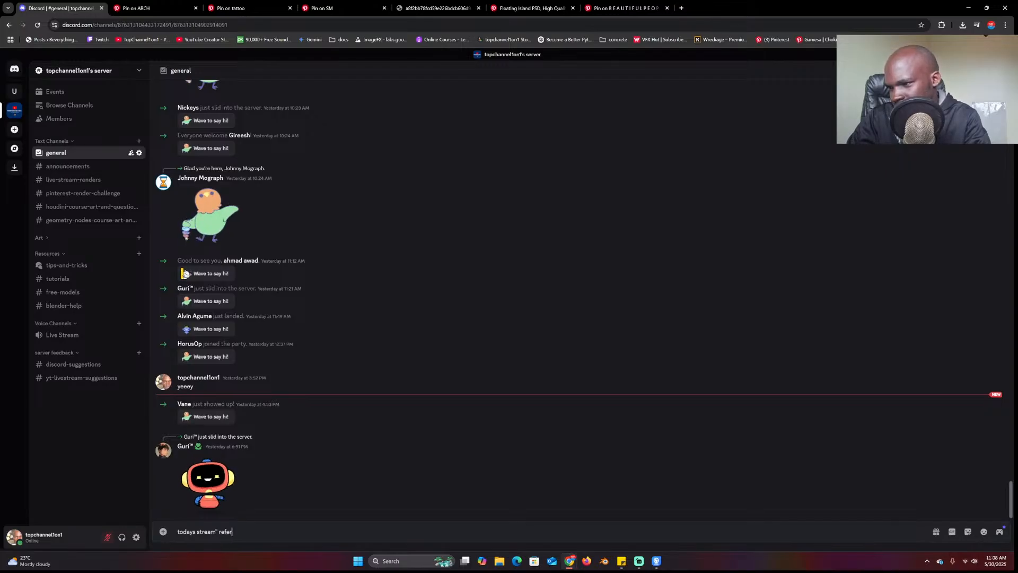
pyautogui.write('enc')
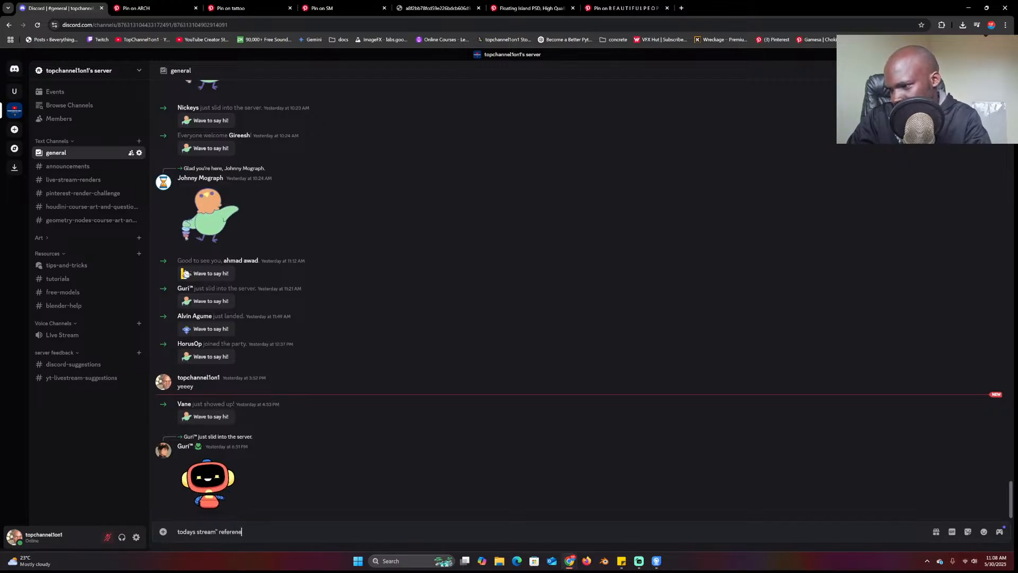
pyautogui.write('e image"')
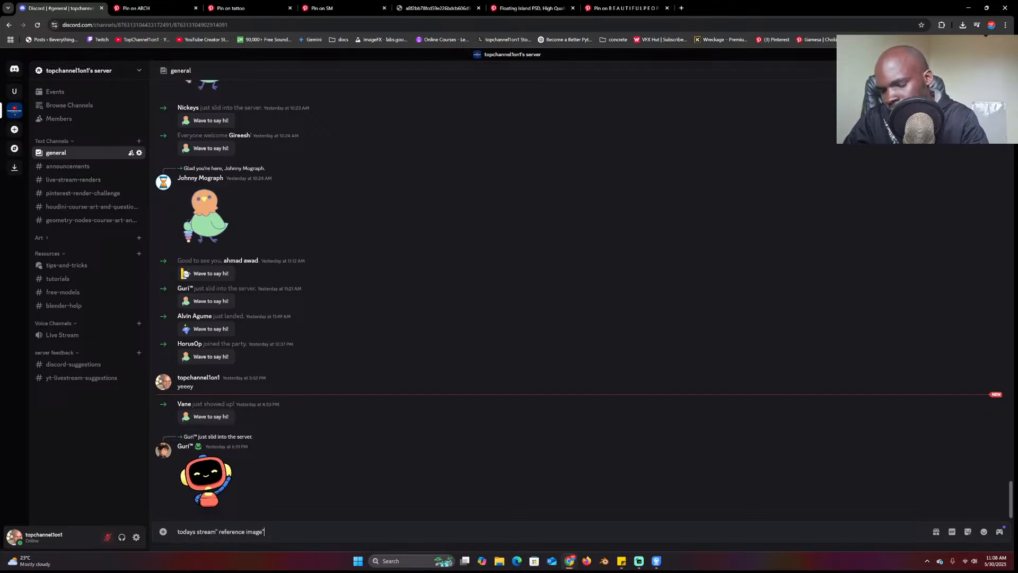
pyautogui.hotkey('ctrl', 'v')
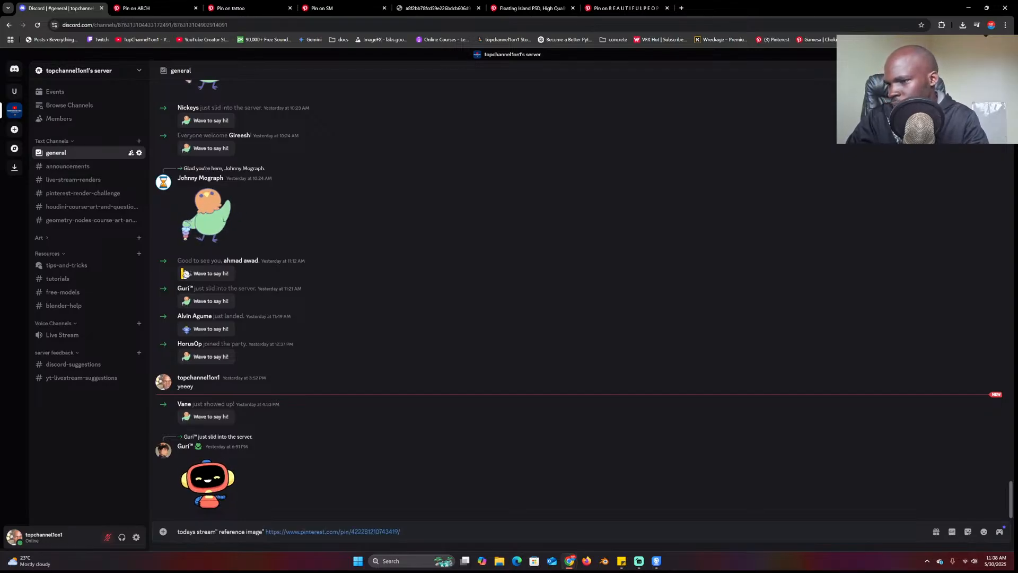
pyautogui.press('Return')
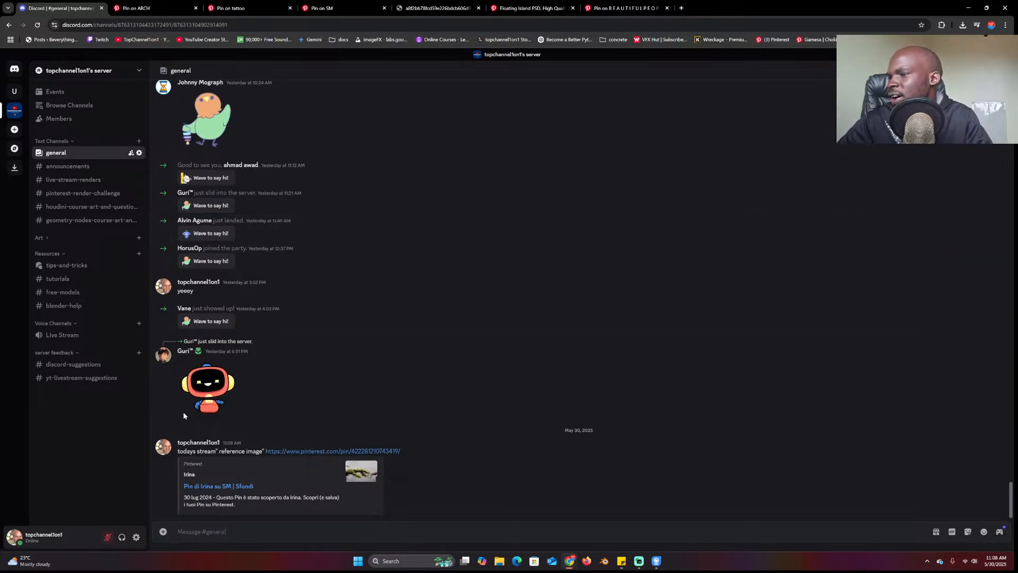
# Copy the server invite link through Invite People, then close the invite dialog
pyautogui.click(110, 71)
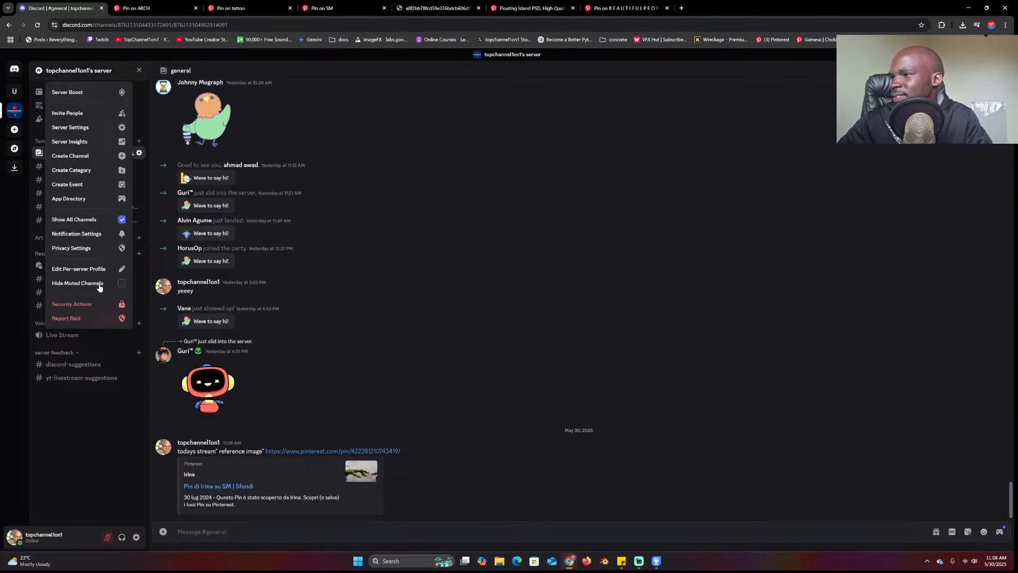
pyautogui.click(72, 113)
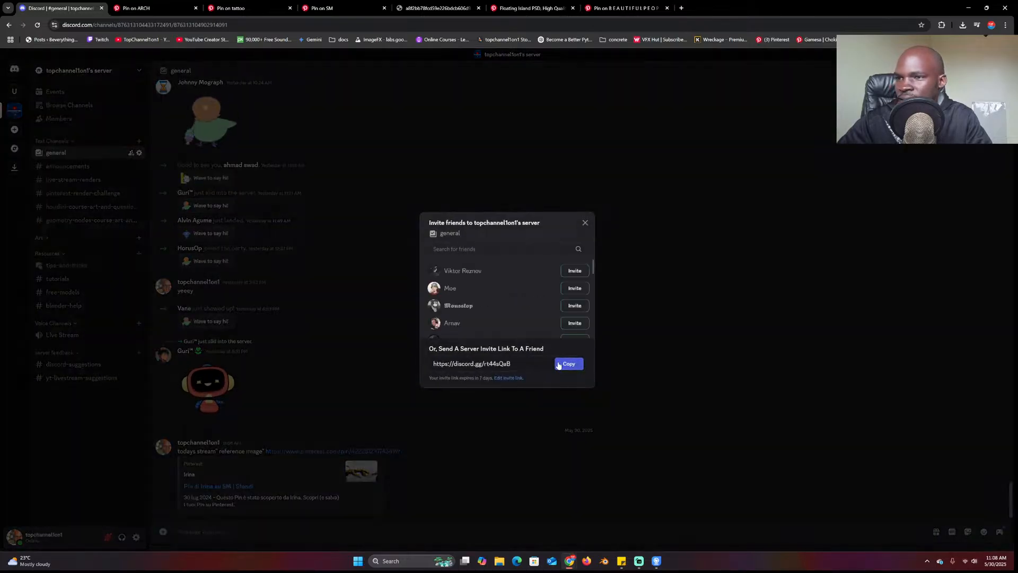
pyautogui.click(568, 363)
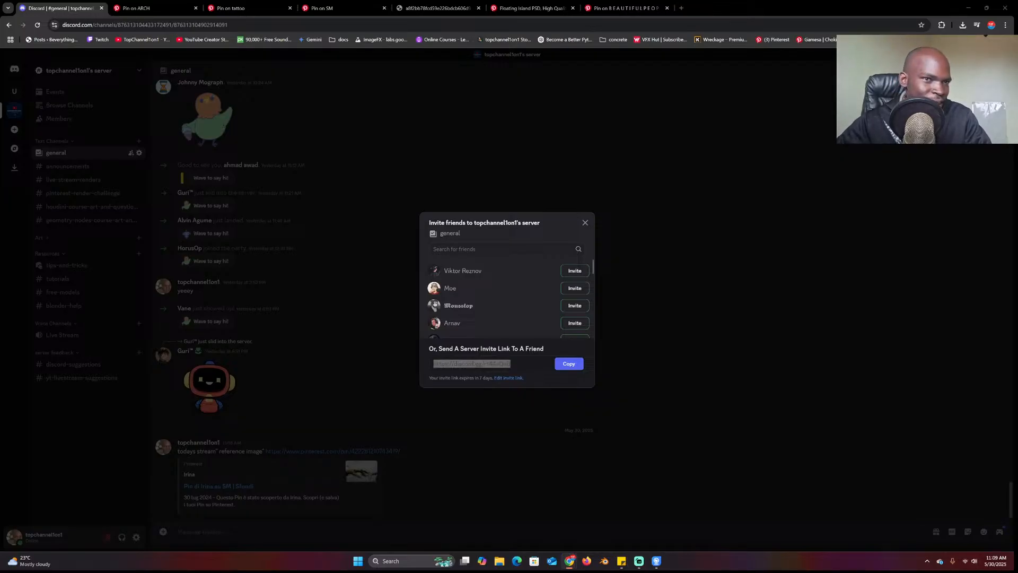
pyautogui.click(583, 223)
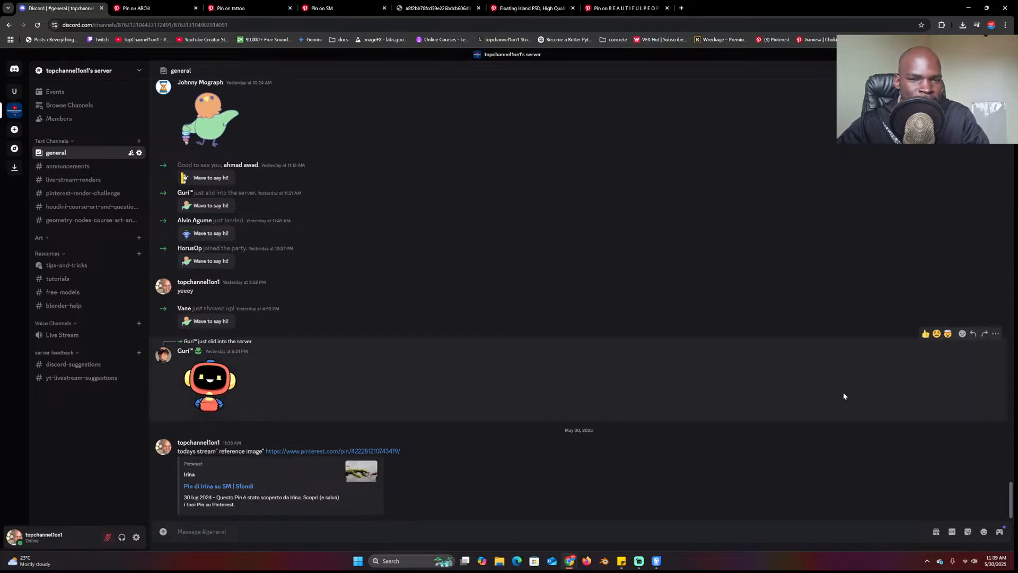
pyautogui.click(964, 560)
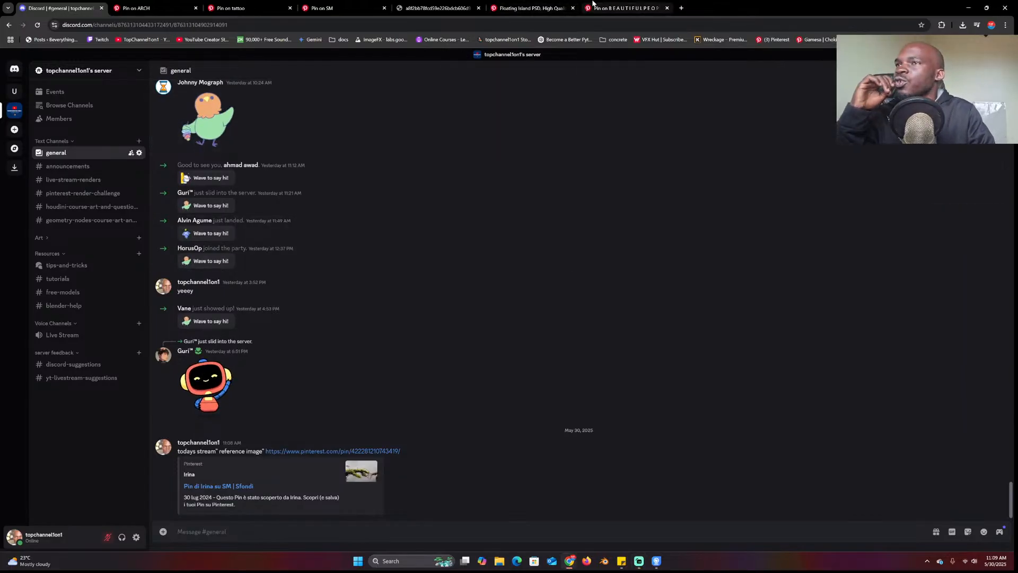
# Review the Floating Island and moss sculpture reference tabs, then open a new browser tab
pyautogui.click(546, 8)
pyautogui.click(610, 8)
pyautogui.click(506, 5)
pyautogui.click(435, 8)
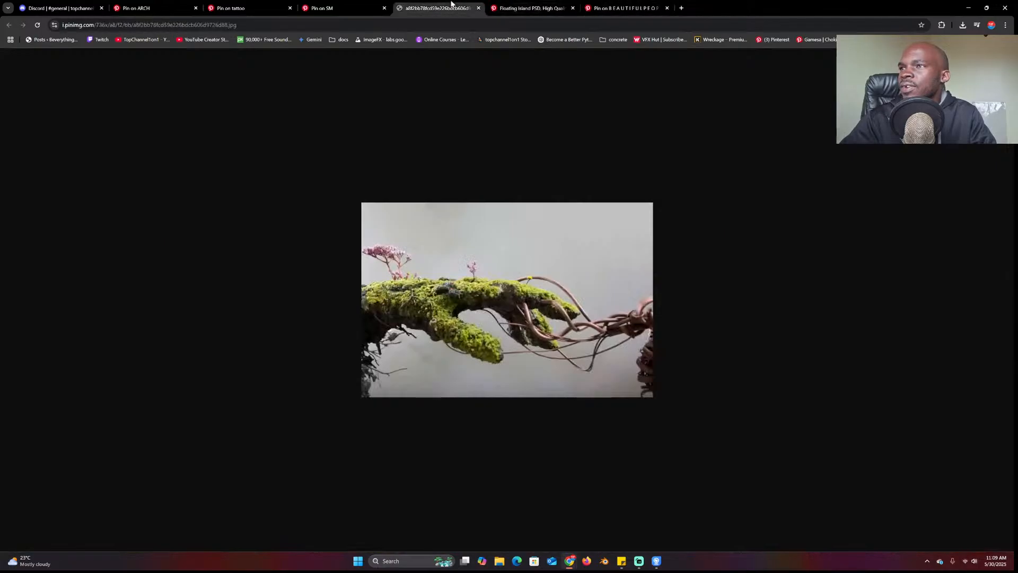
pyautogui.click(334, 8)
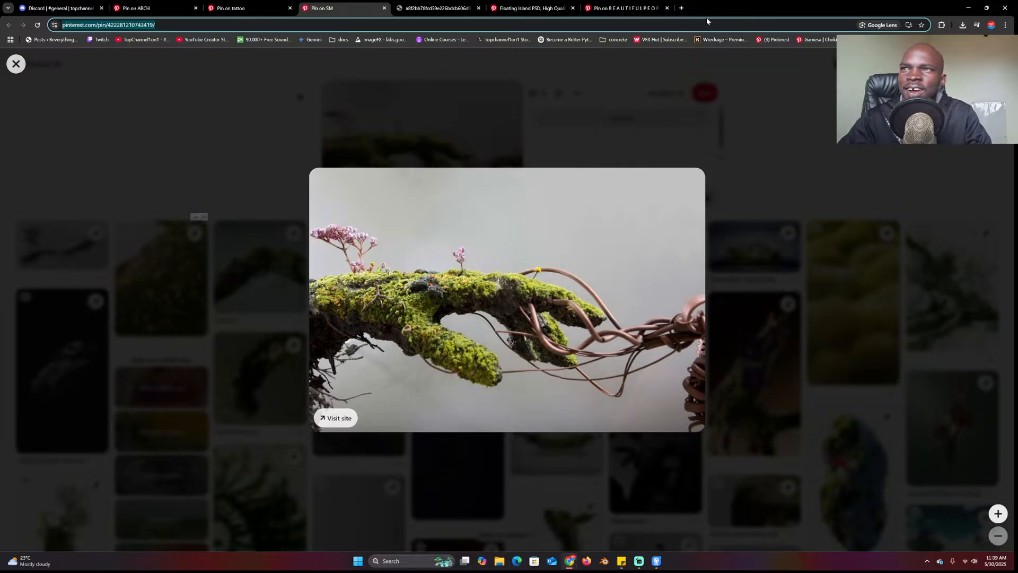
pyautogui.click(681, 8)
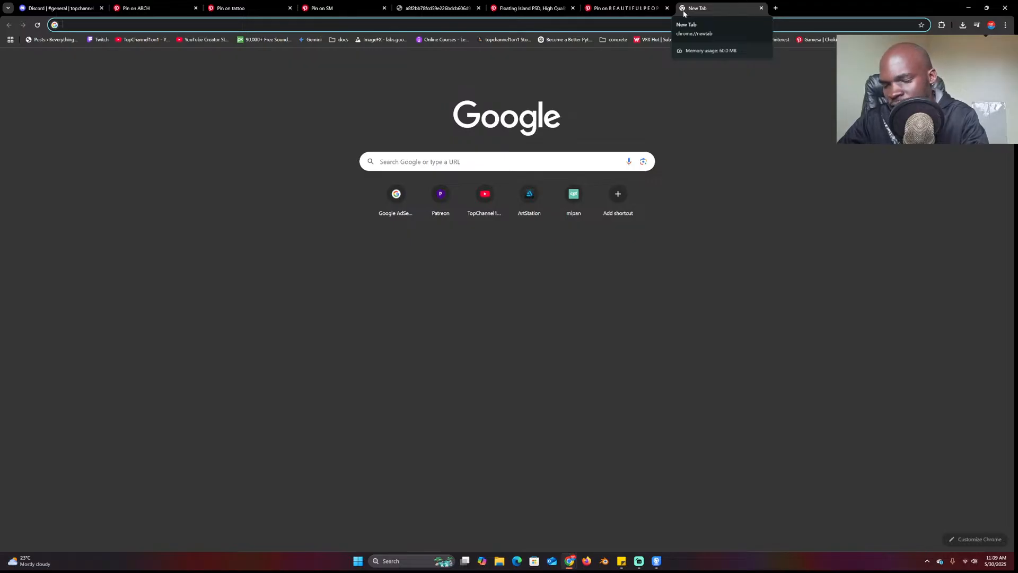
# Go to sketchfab.com and search for 'hands' models
pyautogui.write('sket')
pyautogui.press('Return')
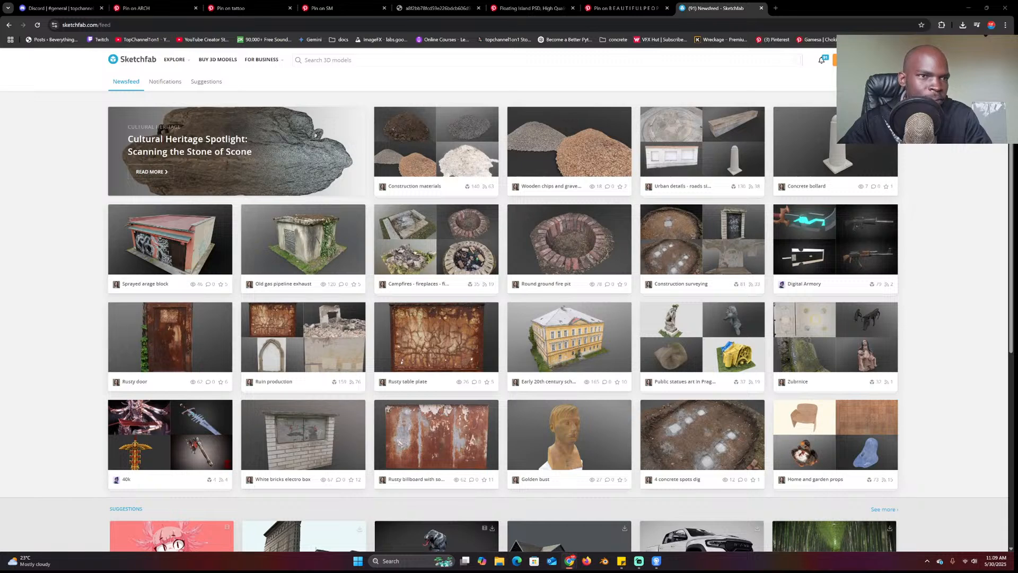
pyautogui.click(455, 60)
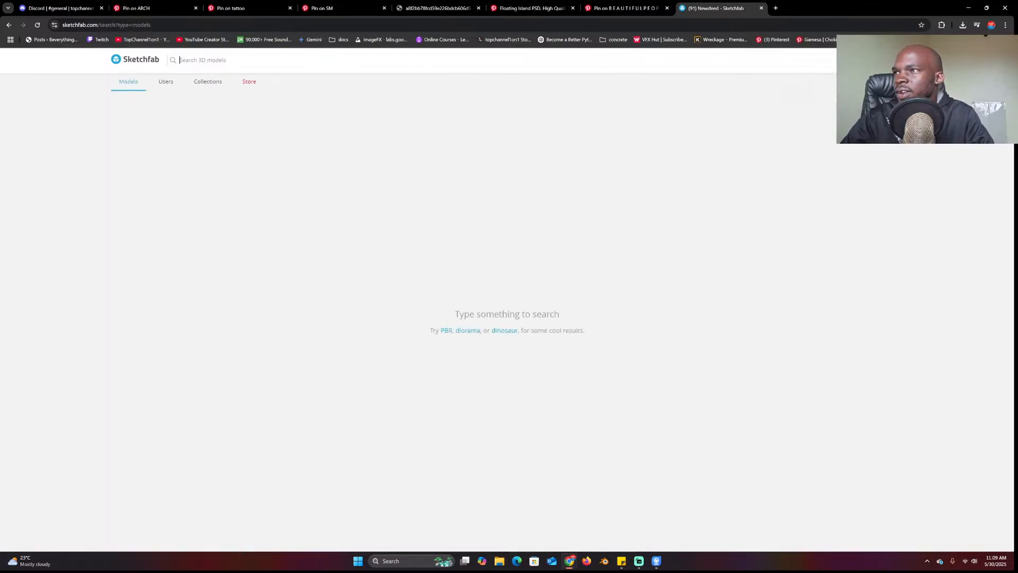
pyautogui.write('hands')
pyautogui.press('Return')
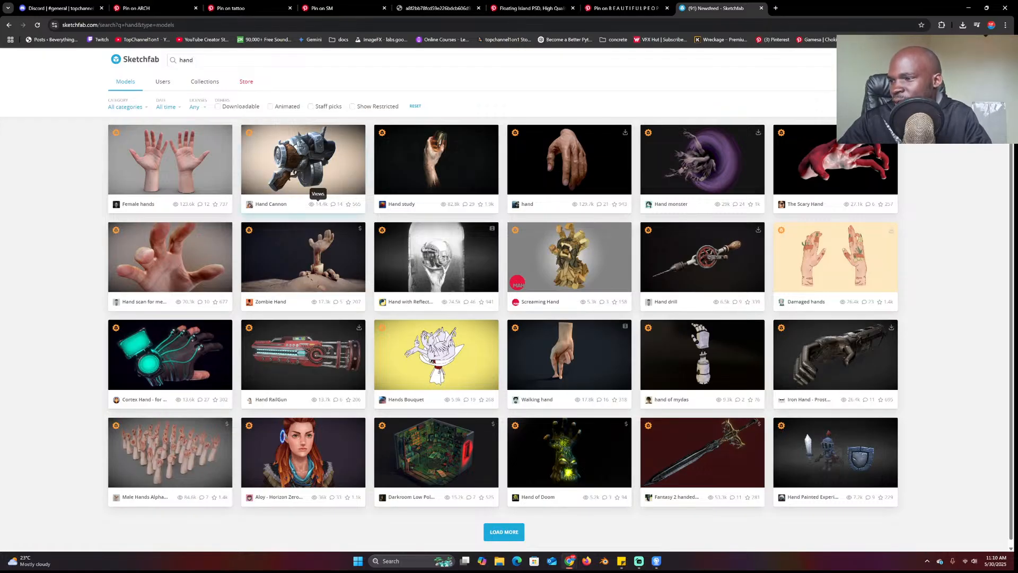
# Filter results to downloadable models and open the Hand-arm model's download options
pyautogui.scroll(-1, 387, 243)
pyautogui.scroll(-2, 387, 244)
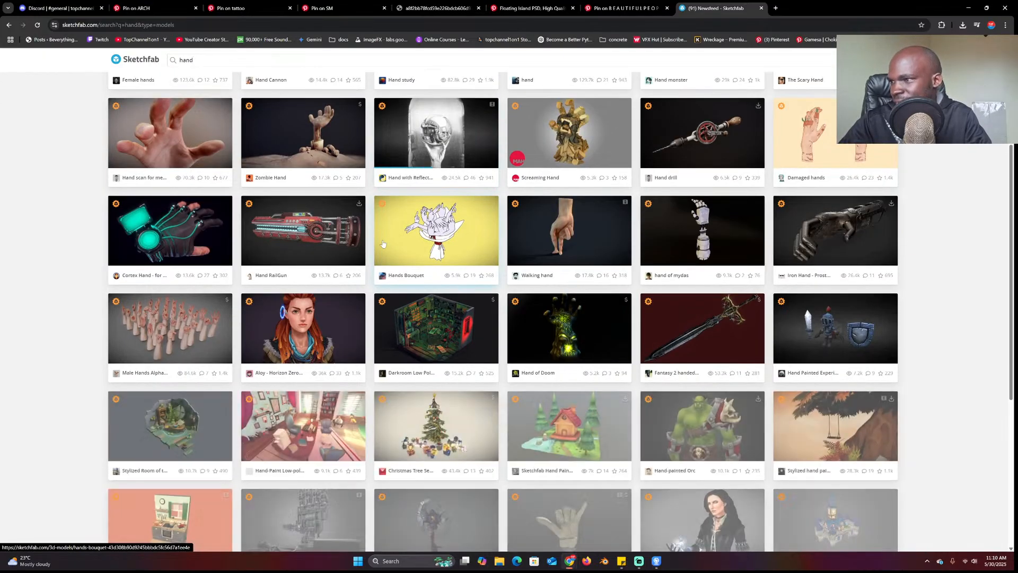
pyautogui.scroll(-3, 384, 243)
pyautogui.scroll(-3, 383, 242)
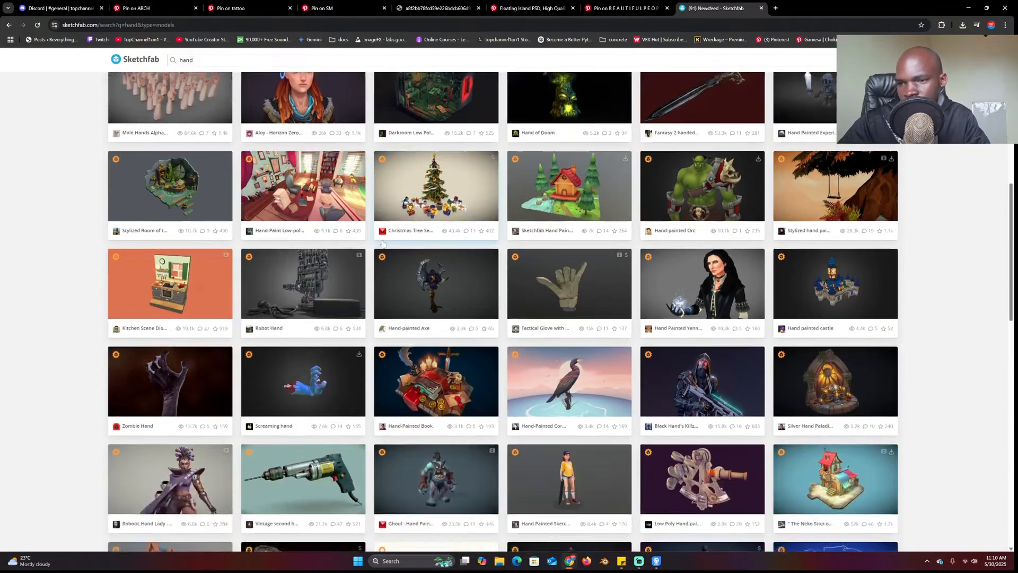
pyautogui.scroll(9, 383, 244)
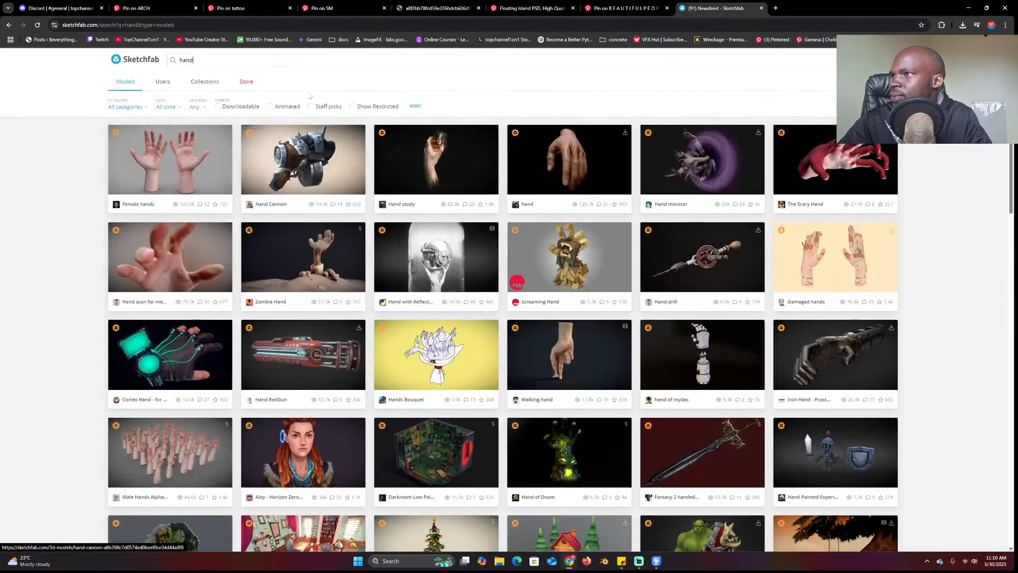
pyautogui.click(239, 110)
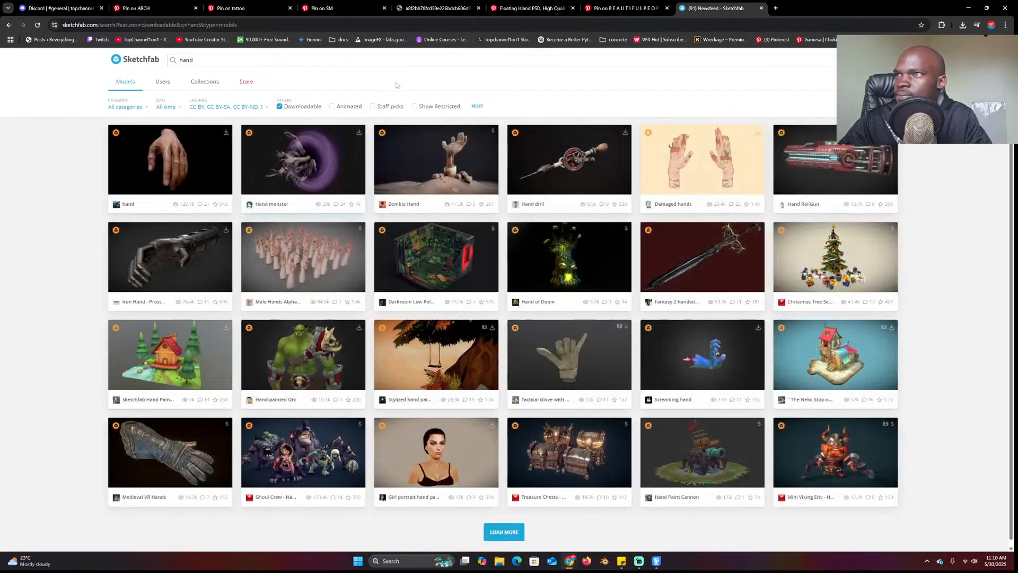
pyautogui.scroll(-6, 345, 273)
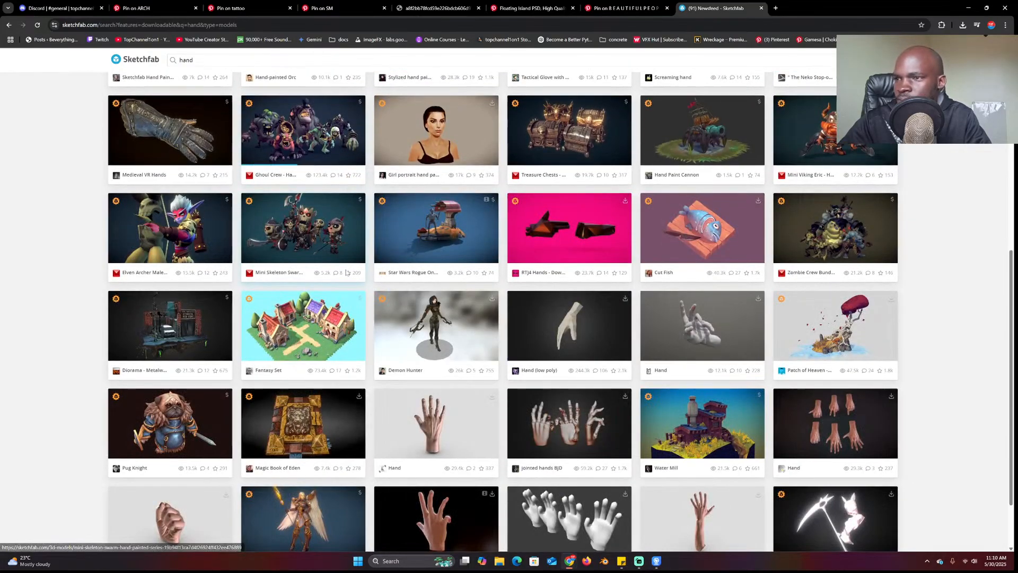
pyautogui.scroll(-2, 347, 272)
pyautogui.scroll(-4, 354, 270)
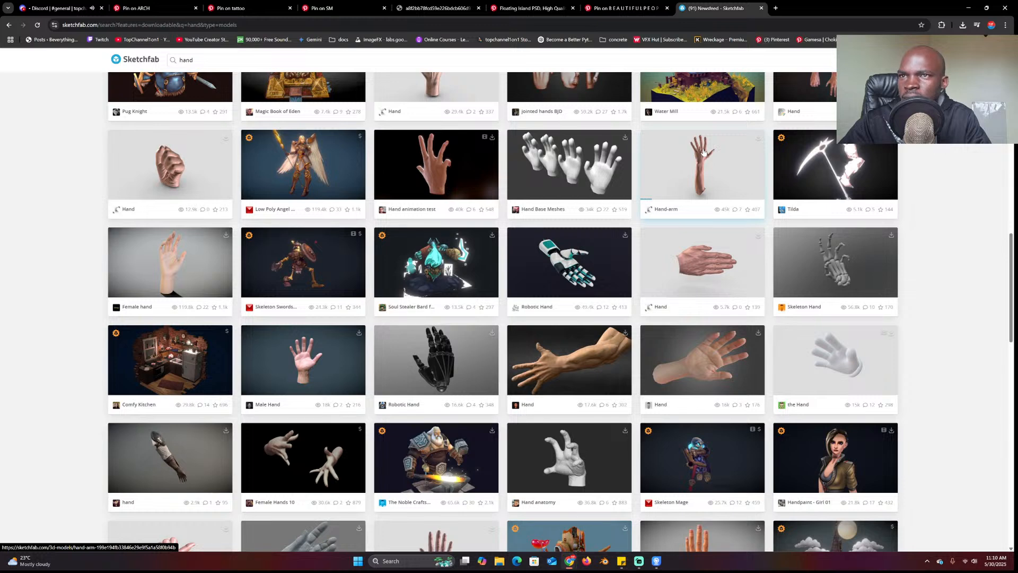
pyautogui.click(758, 139)
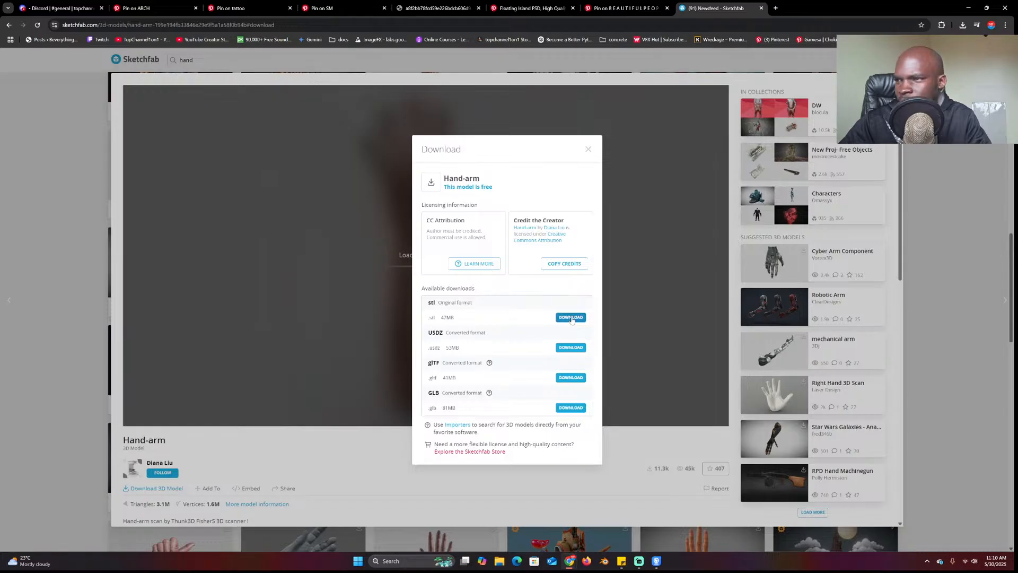
# Download the Hand-arm model in stl format, then restore the browser to a smaller window
pyautogui.click(570, 348)
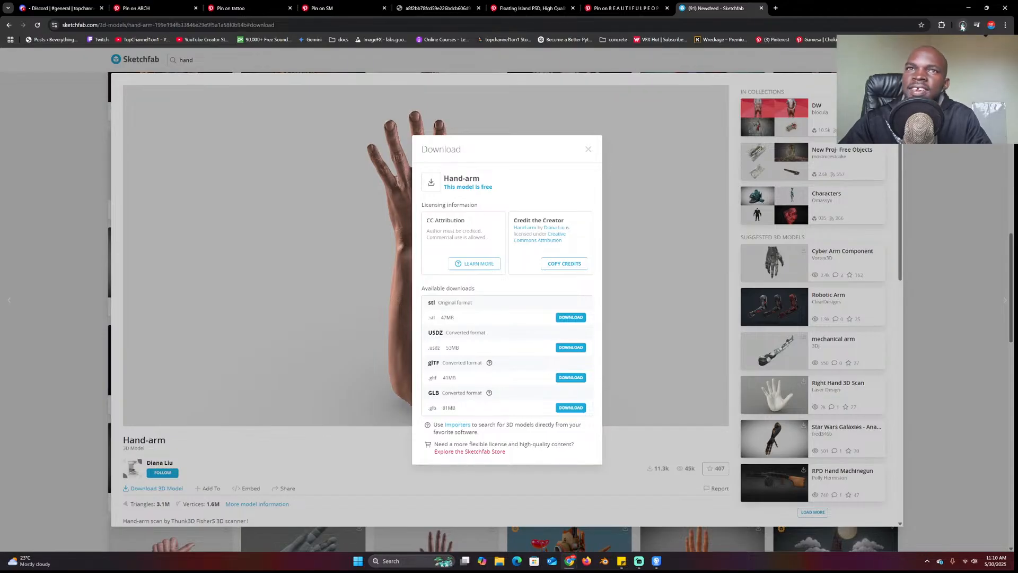
pyautogui.click(61, 8)
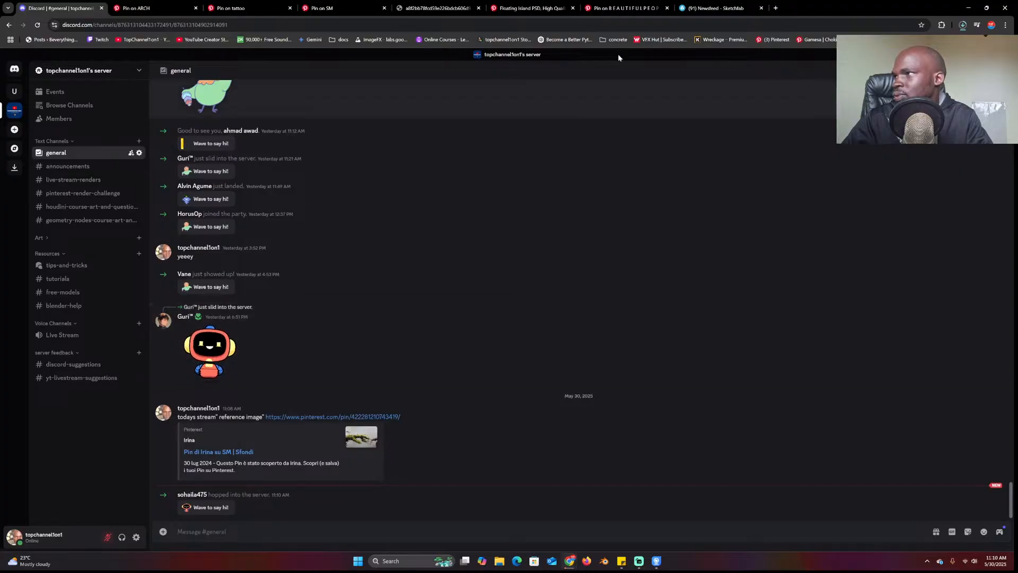
pyautogui.click(733, 10)
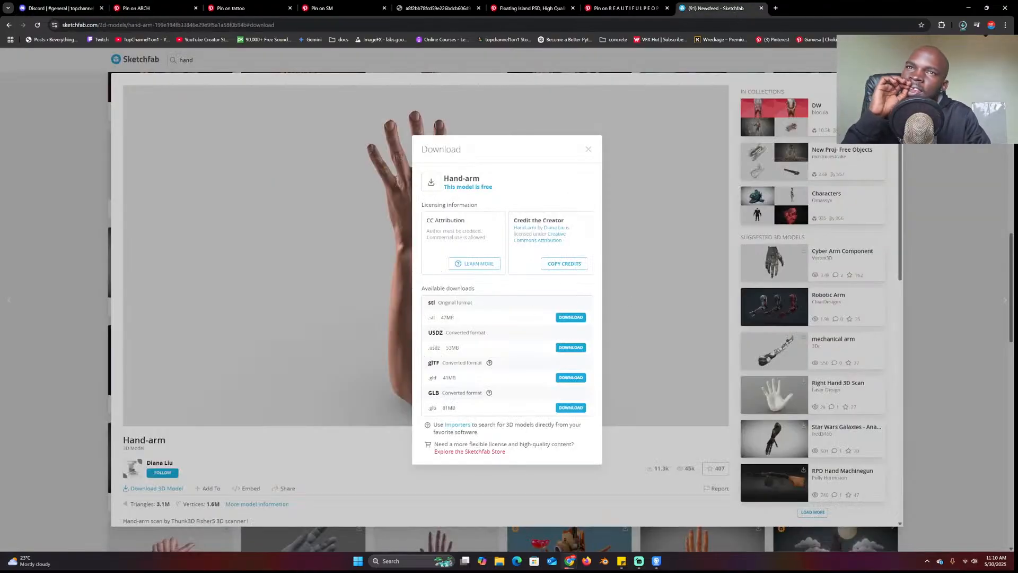
pyautogui.moveTo(830, 4); pyautogui.dragTo(682, 104)
pyautogui.click(577, 102)
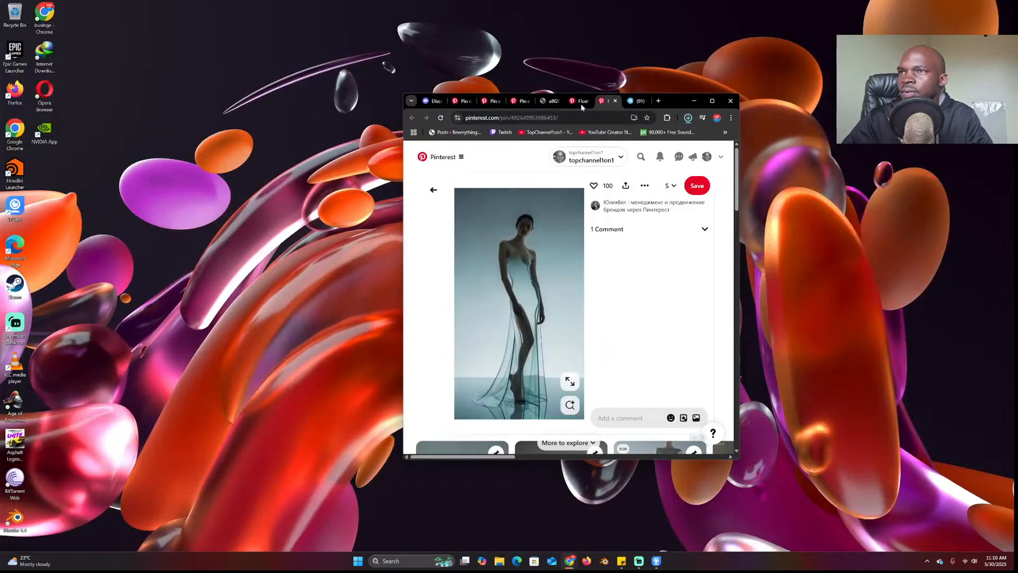
# Show the moss reference picture tab and shift the browser window slightly left
pyautogui.click(550, 106)
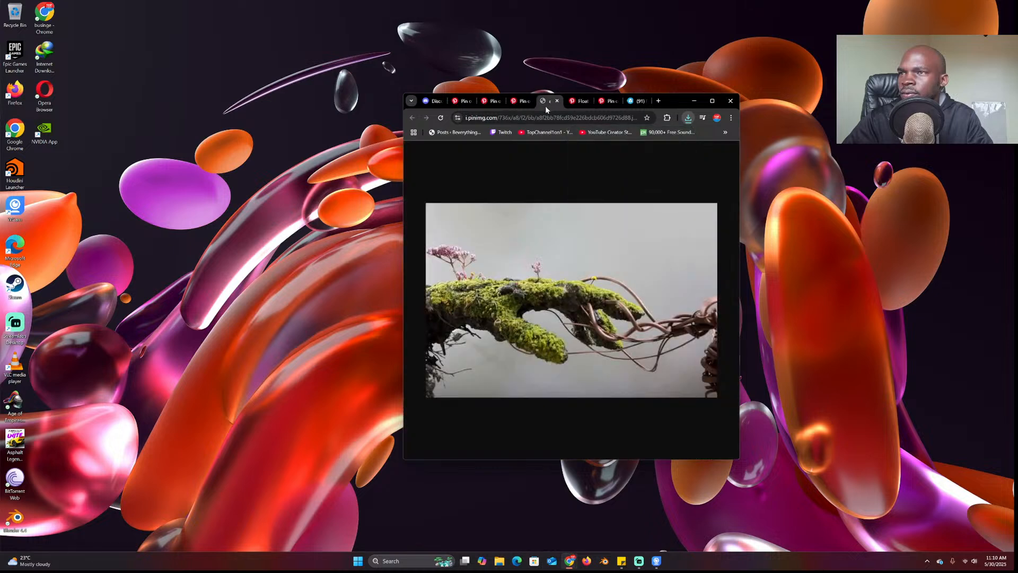
pyautogui.moveTo(679, 105); pyautogui.dragTo(604, 96)
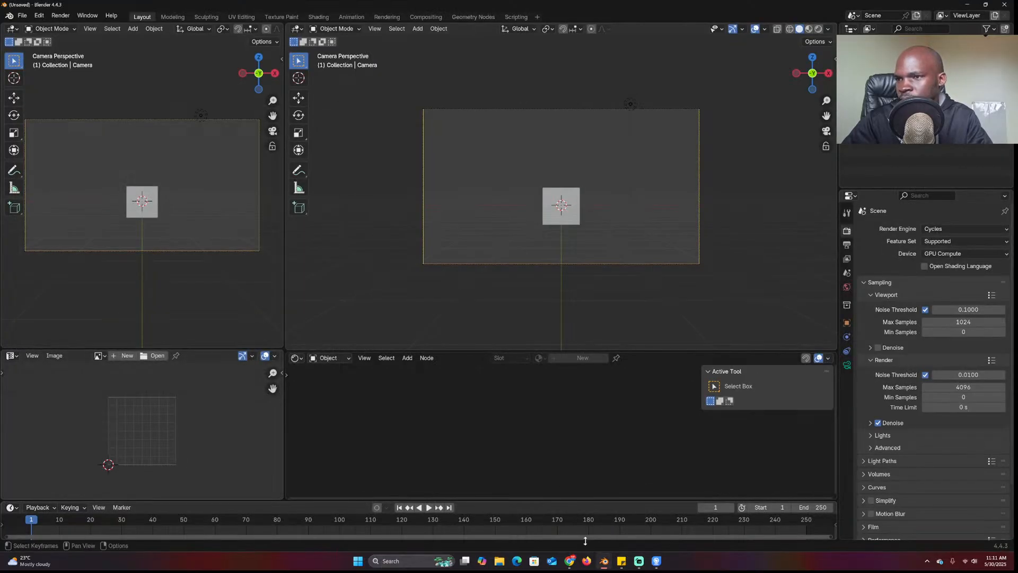
# Make Blender's Image Editor area taller
pyautogui.click(606, 565)
pyautogui.click(604, 562)
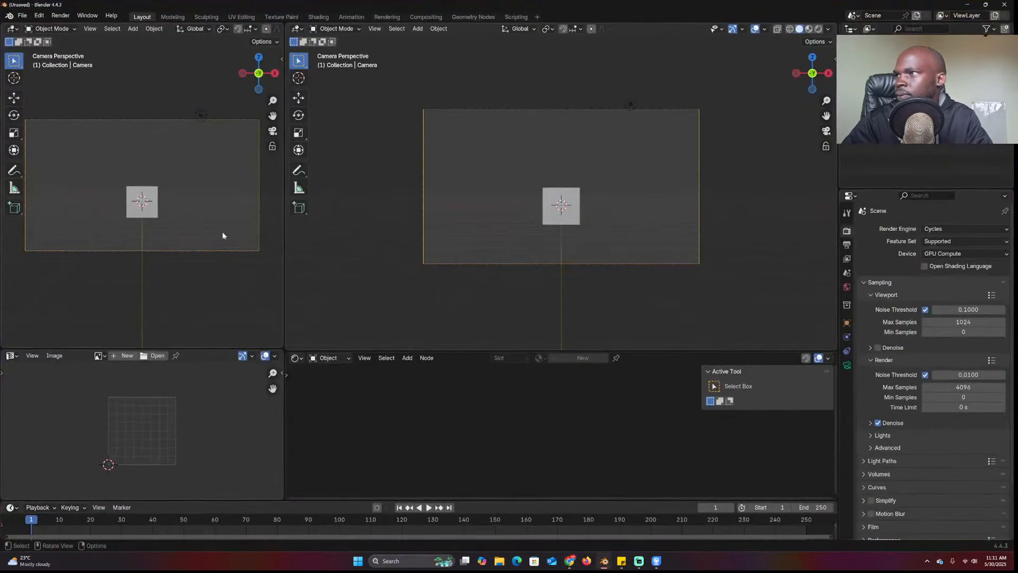
pyautogui.moveTo(220, 350); pyautogui.dragTo(220, 298)
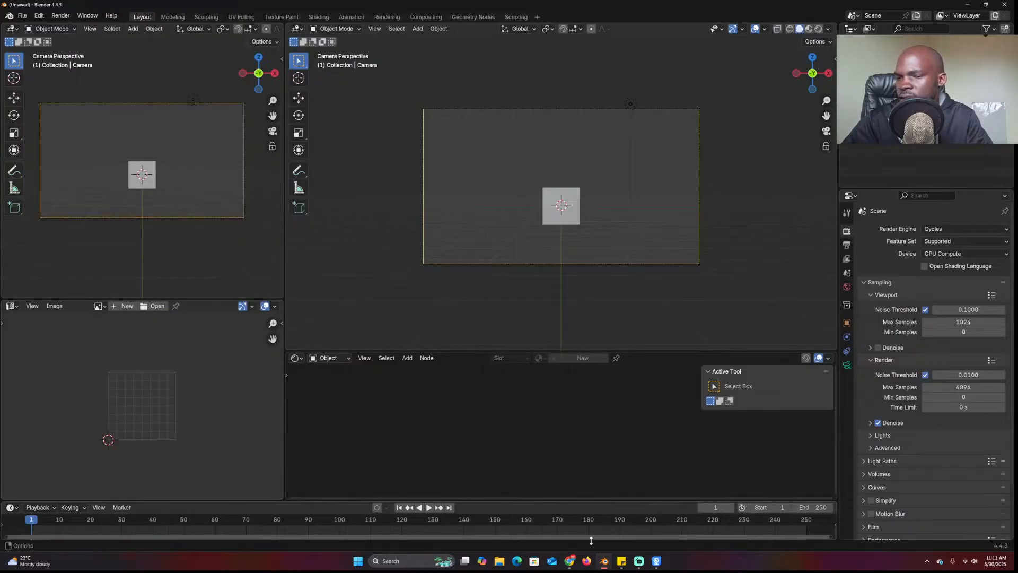
# Drag the moss reference jpg into the Image Editor and Hand-arm.usdz into the viewport
pyautogui.click(602, 561)
pyautogui.click(600, 561)
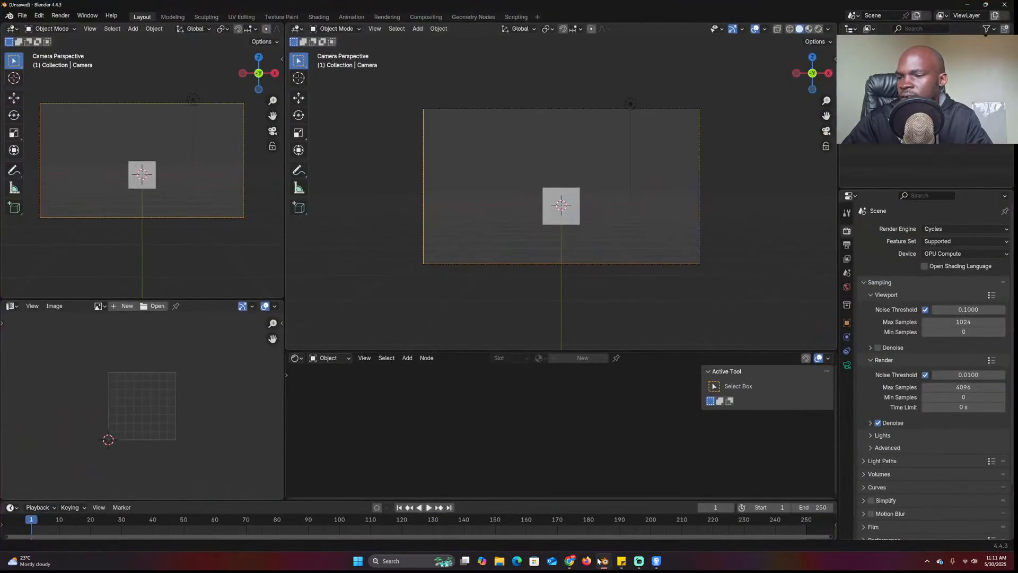
pyautogui.moveTo(570, 561)
pyautogui.click(567, 529)
pyautogui.click(613, 108)
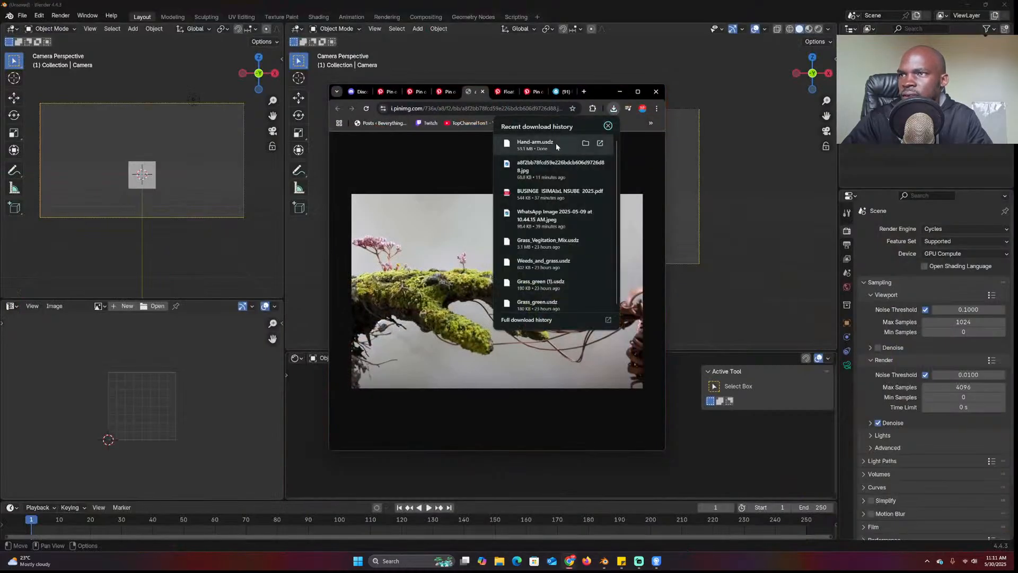
pyautogui.moveTo(557, 169); pyautogui.dragTo(129, 410)
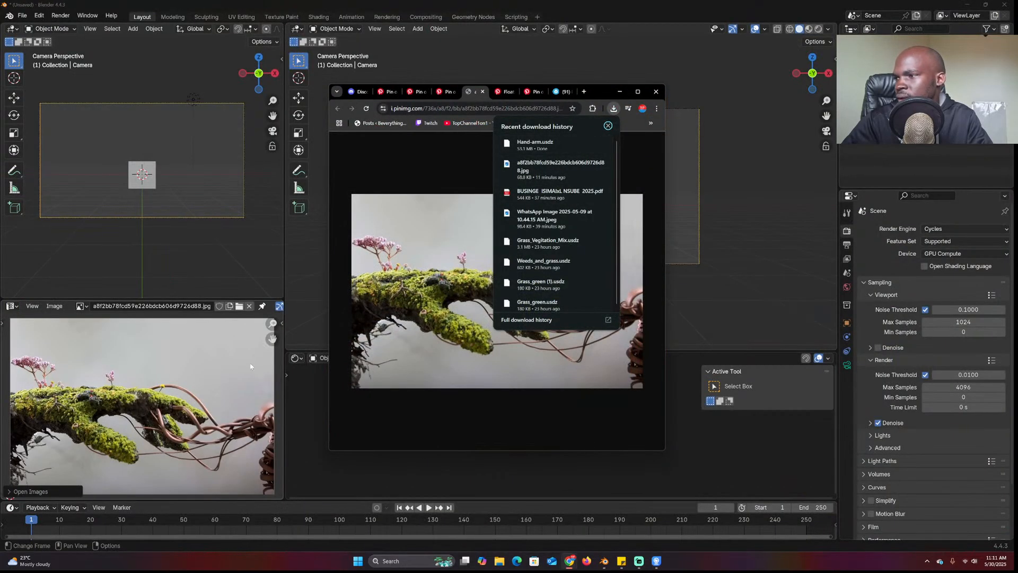
pyautogui.moveTo(536, 143); pyautogui.dragTo(679, 190)
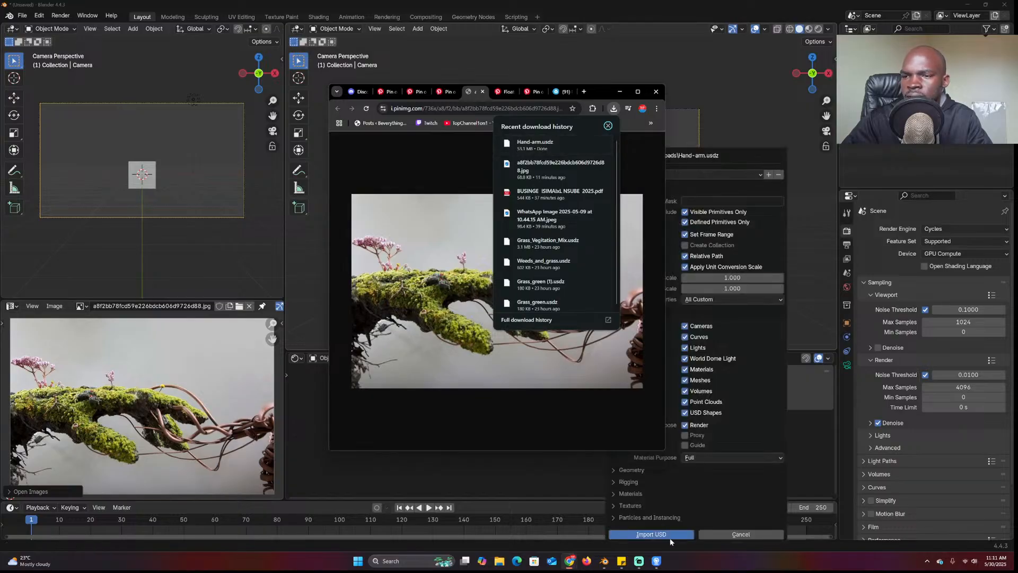
# Import the Hand-arm.usdz model and delete the grey plane
pyautogui.click(668, 536)
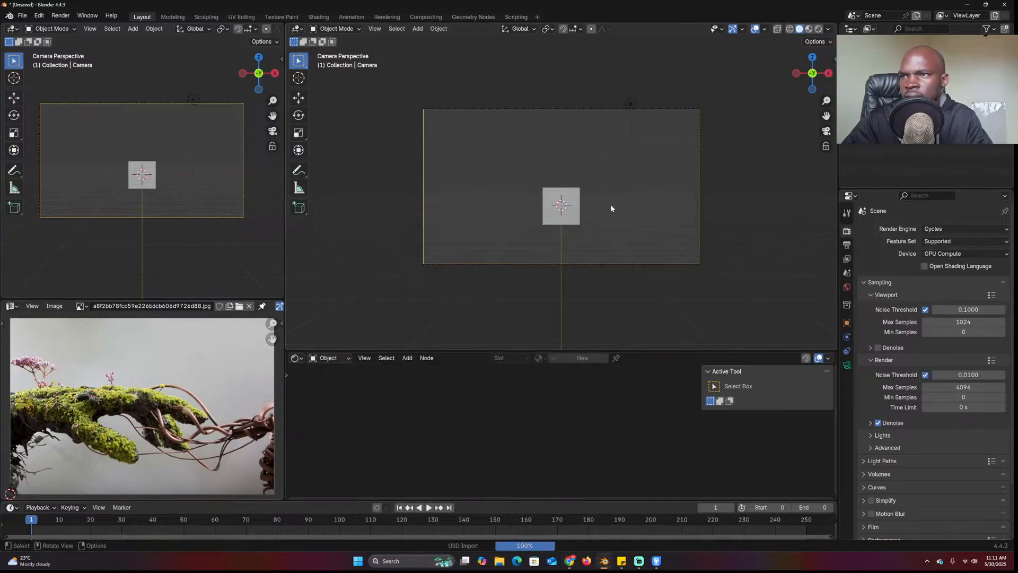
pyautogui.click(582, 197)
pyautogui.press('x')
pyautogui.click(578, 192)
# Frame and orbit around the imported hand, bringing up the viewport shading options
pyautogui.click(571, 195)
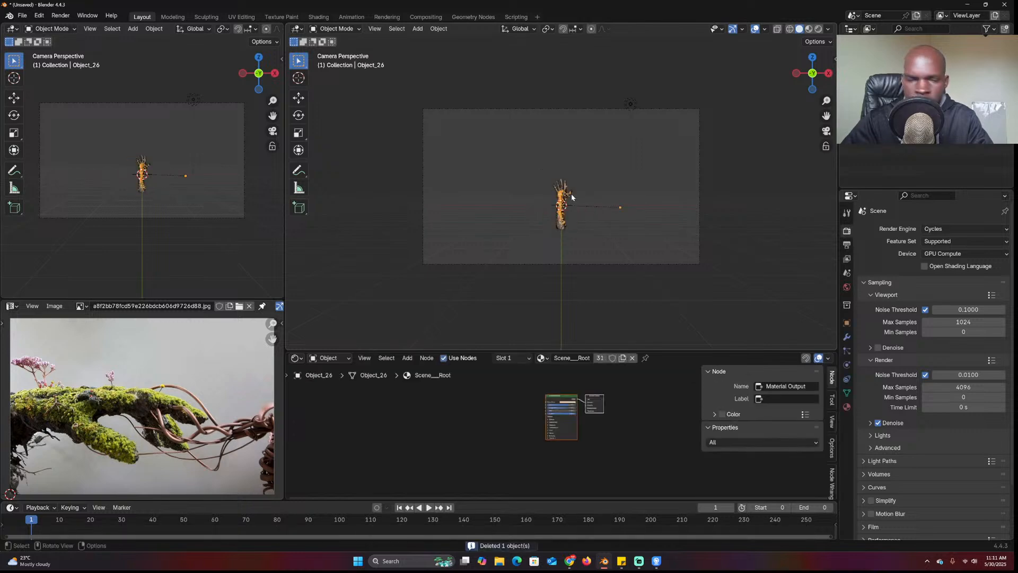
pyautogui.press('KP_Decimal')
pyautogui.moveTo(586, 209); pyautogui.dragTo(678, 220, button='middle')
pyautogui.scroll(3, 618, 234)
pyautogui.click(563, 264)
pyautogui.scroll(-3, 563, 264)
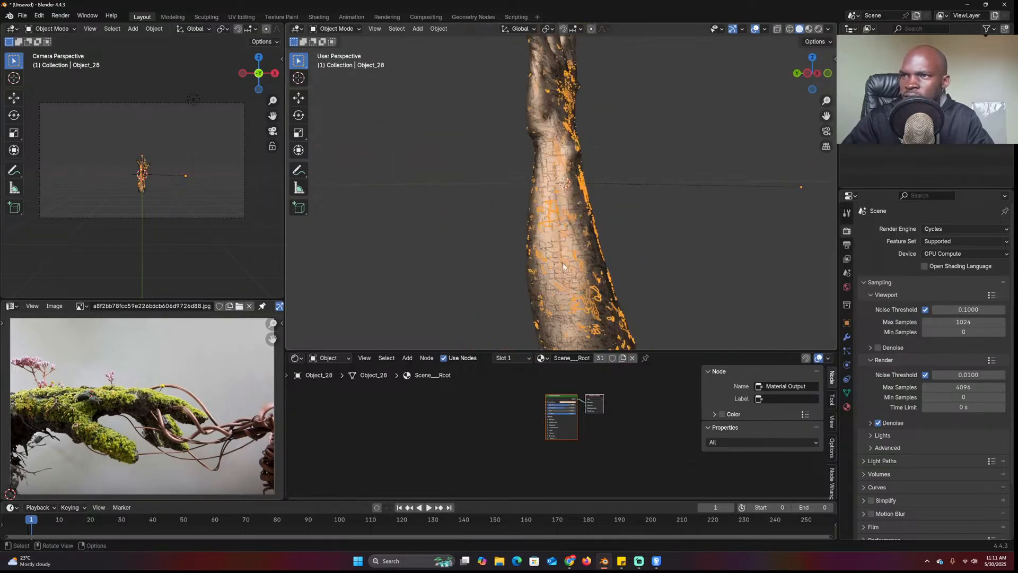
pyautogui.scroll(-5, 563, 264)
pyautogui.moveTo(563, 264); pyautogui.dragTo(431, 289, button='middle')
pyautogui.scroll(2, 588, 247)
pyautogui.scroll(-3, 587, 247)
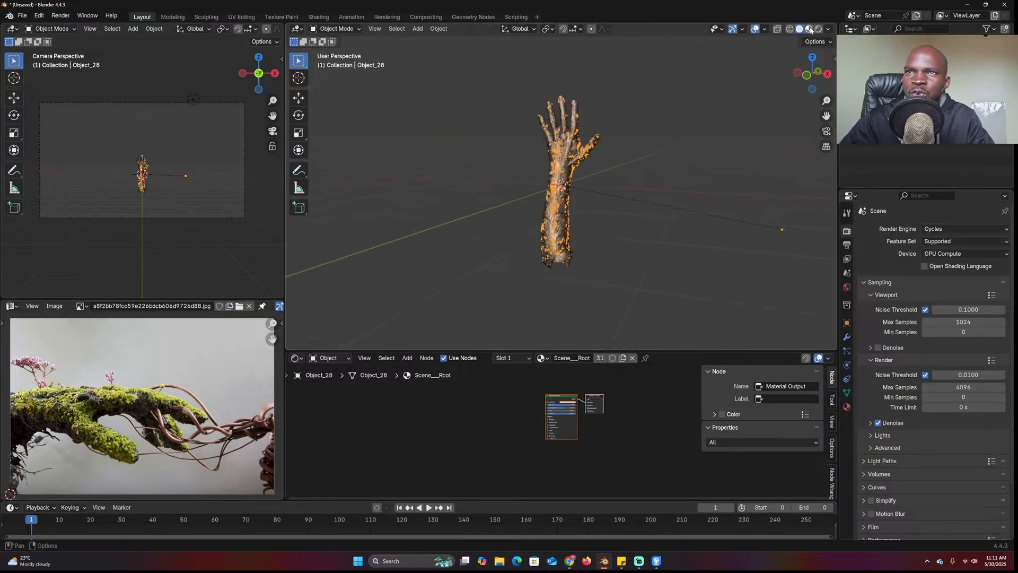
pyautogui.click(828, 29)
# Set viewport colour to Random, select all hand meshes by type, and join them
pyautogui.click(825, 188)
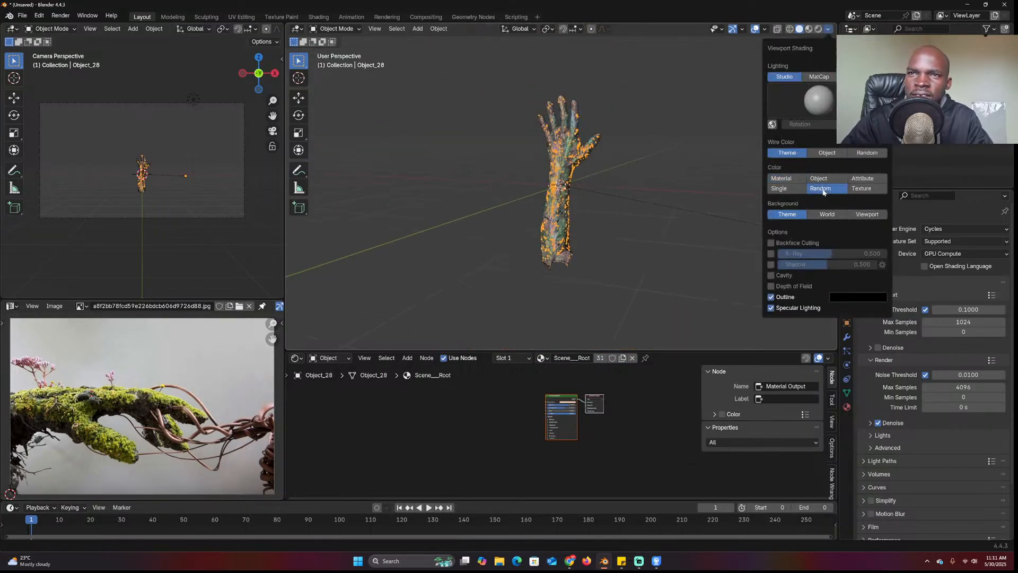
pyautogui.click(588, 151)
pyautogui.moveTo(460, 78); pyautogui.dragTo(626, 307)
pyautogui.click(559, 221)
pyautogui.click(559, 221)
pyautogui.hotkey('shift', 'g')
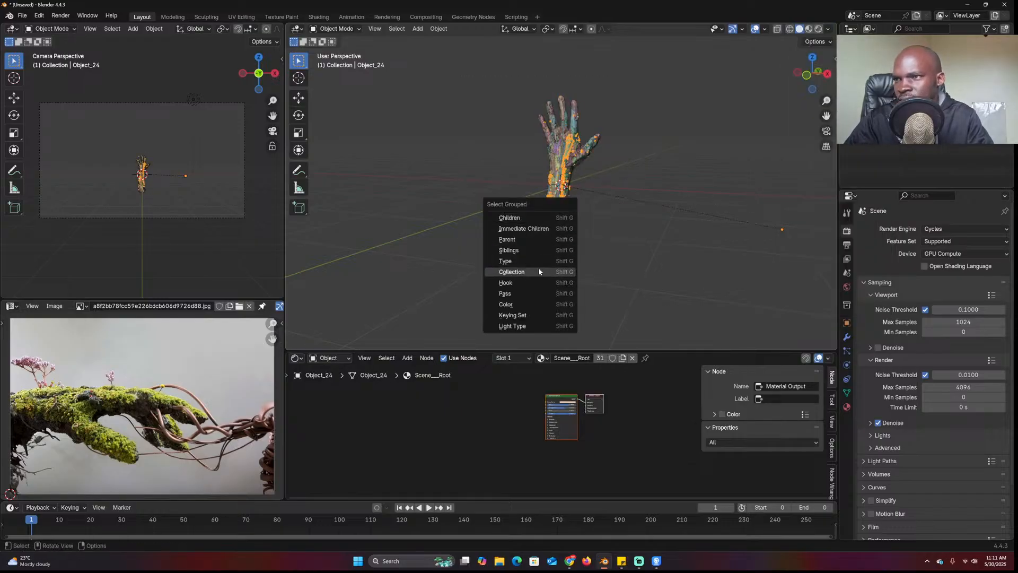
pyautogui.click(536, 261)
pyautogui.hotkey('ctrl', 'j')
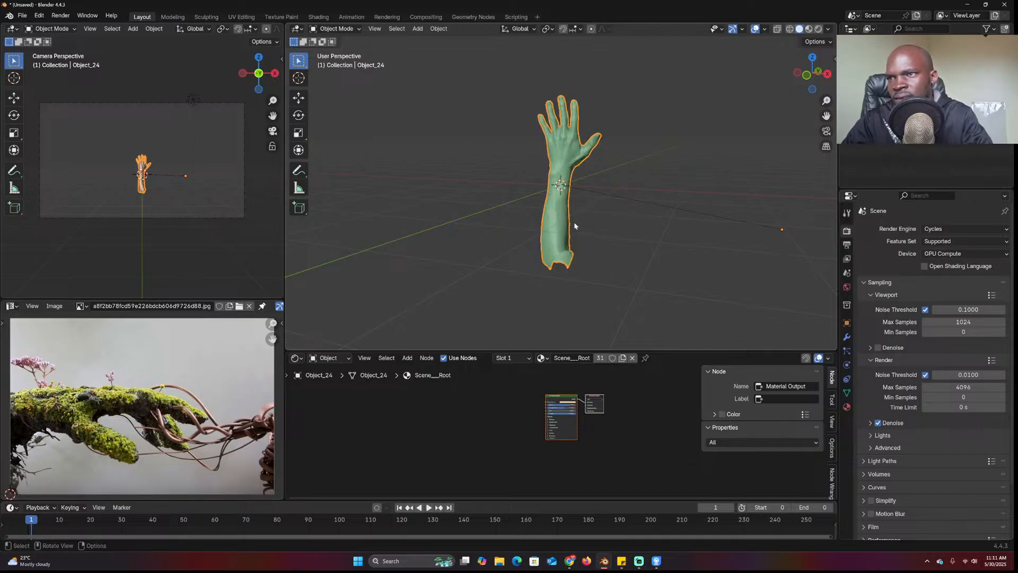
# Orbit to the palm side of the arm and toggle the wireframe overlay on and off
pyautogui.scroll(5, 551, 233)
pyautogui.moveTo(551, 233); pyautogui.dragTo(669, 220, button='middle')
pyautogui.scroll(3, 602, 241)
pyautogui.moveTo(504, 220); pyautogui.dragTo(557, 318, button='middle')
pyautogui.press('q')
pyautogui.click(593, 240)
pyautogui.press('q')
pyautogui.click(593, 240)
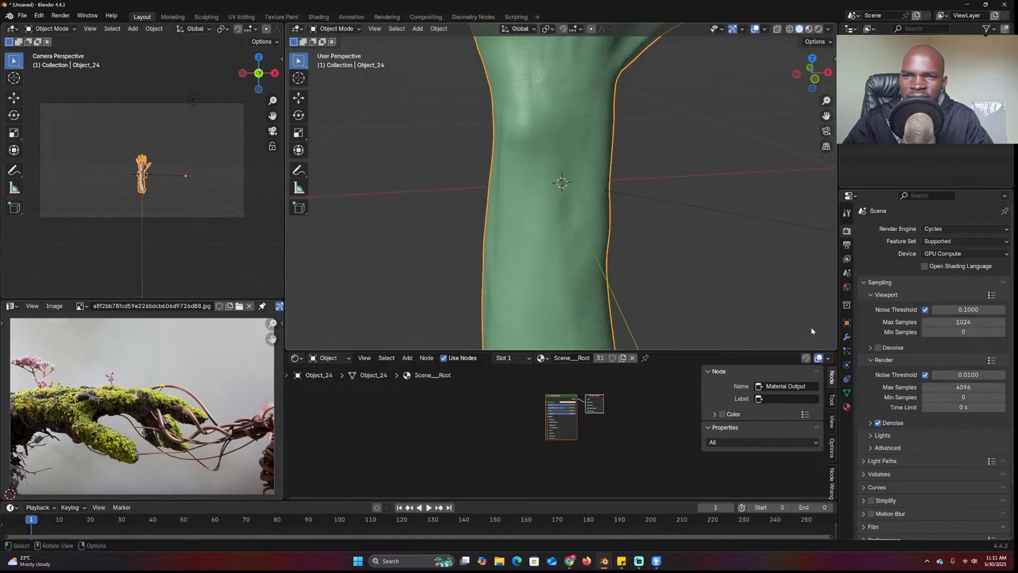
# Add a Decimate modifier to the arm and set its ratio to 0.1
pyautogui.click(846, 338)
pyautogui.click(946, 236)
pyautogui.write('dec')
pyautogui.press('Return')
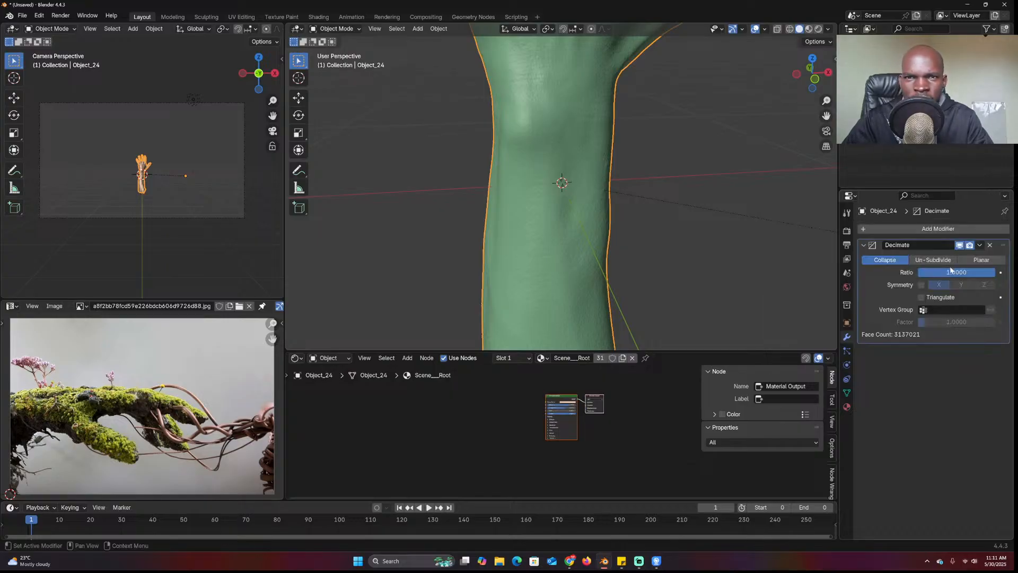
pyautogui.click(956, 272)
pyautogui.press('BackSpace')
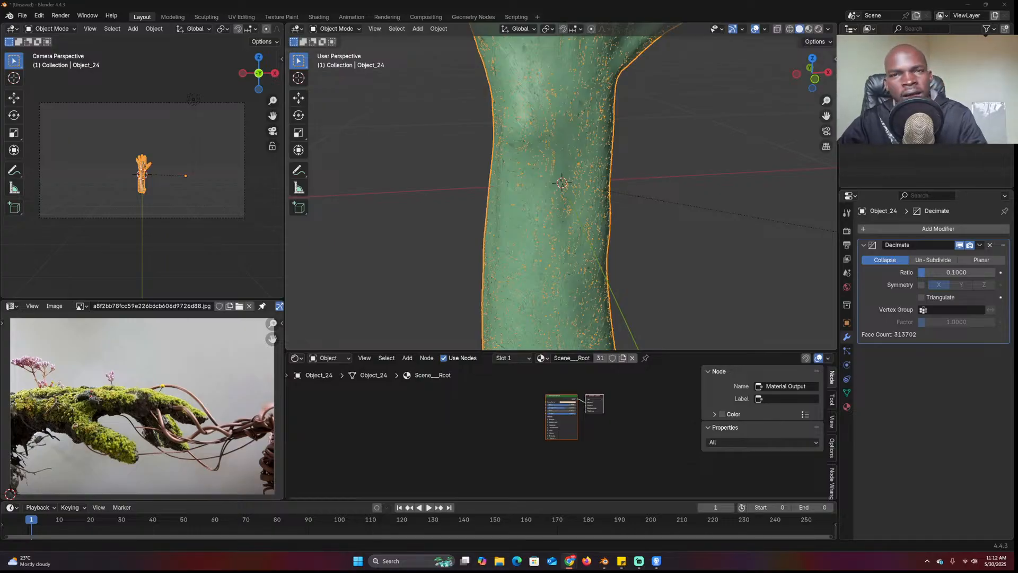
pyautogui.scroll(-3, 656, 250)
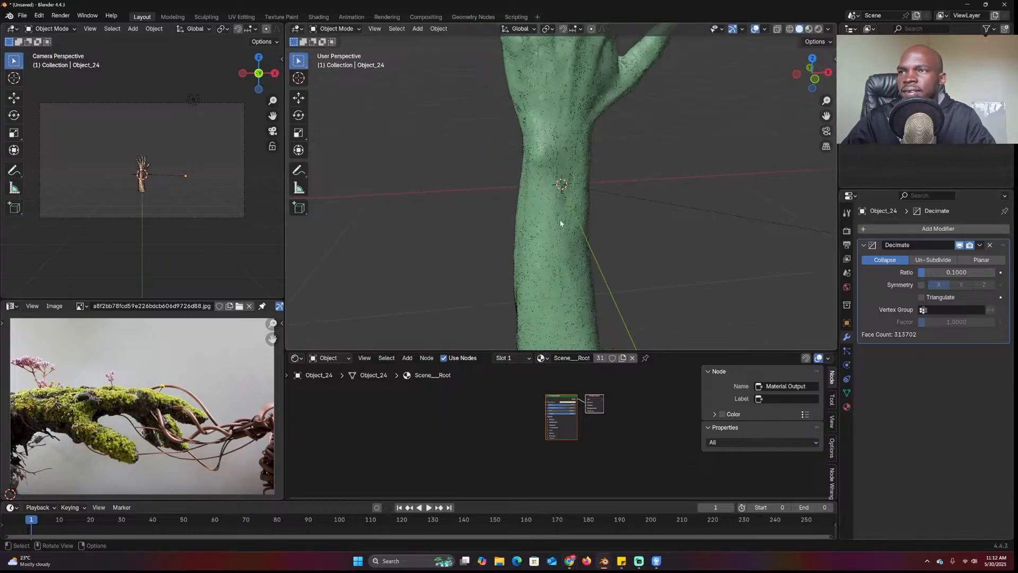
# Delete the arm mesh, then select all remaining objects including the camera and delete them
pyautogui.press('x')
pyautogui.click(585, 193)
pyautogui.press('a')
pyautogui.press('x')
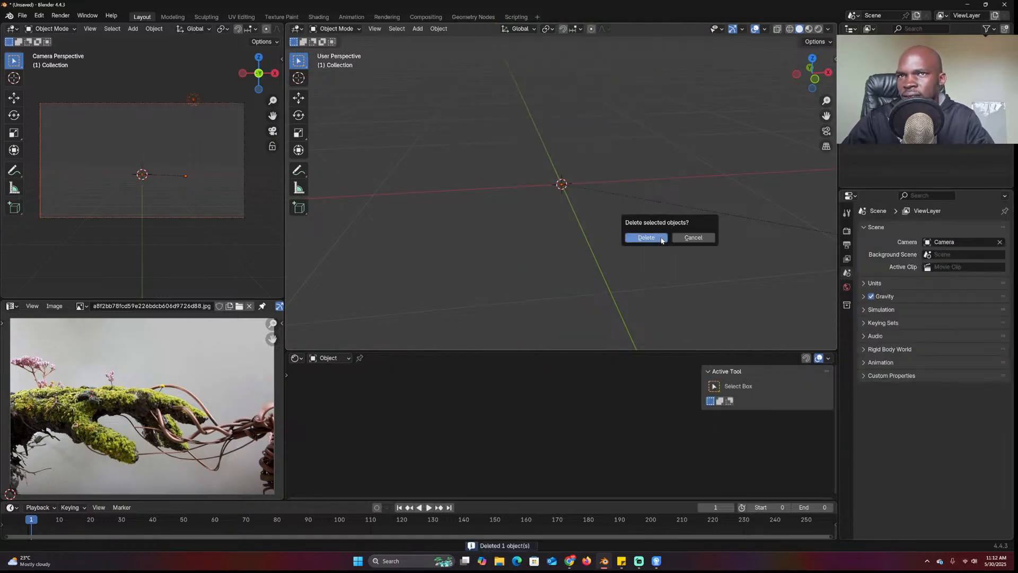
pyautogui.click(658, 237)
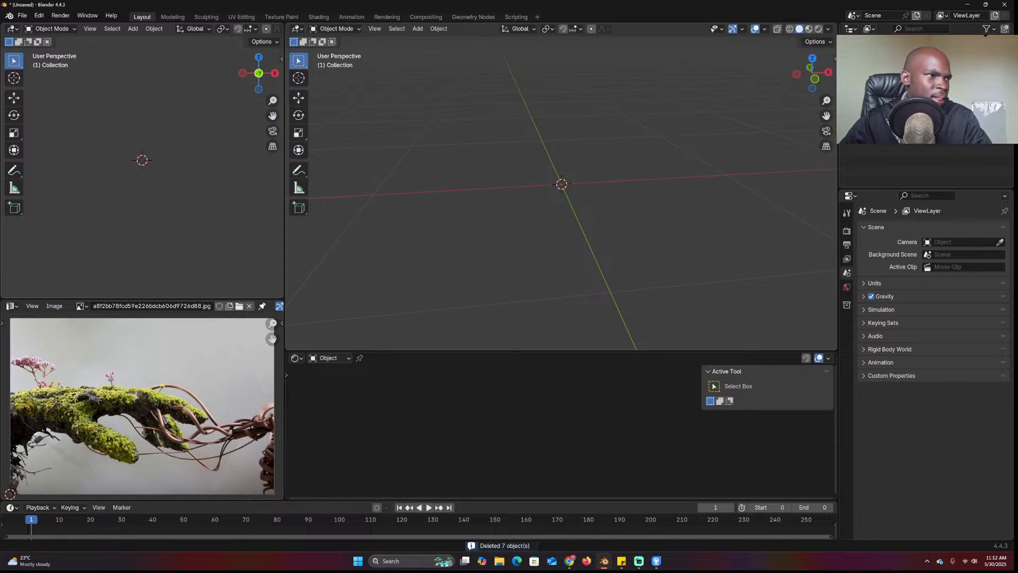
# Drag ZOMBIE_HAND.usdz from the Downloads folder into the Blender viewport
pyautogui.click(632, 225)
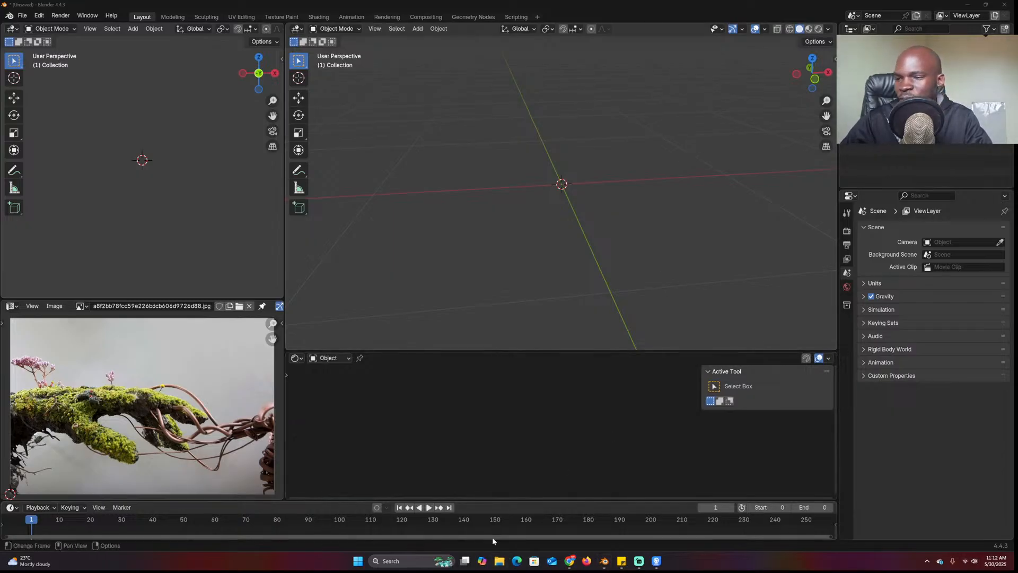
pyautogui.click(498, 560)
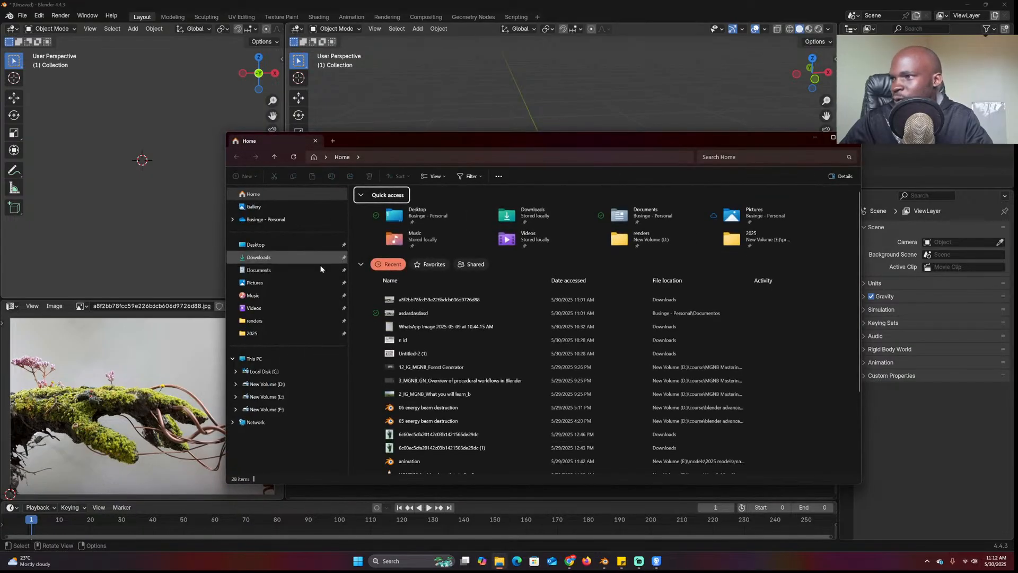
pyautogui.click(260, 257)
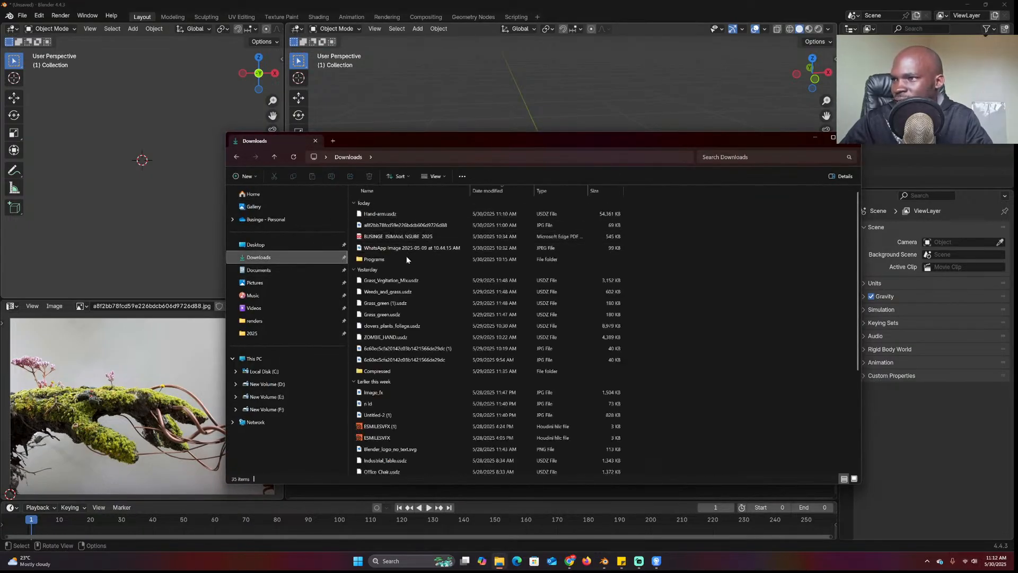
pyautogui.moveTo(394, 338); pyautogui.dragTo(641, 110)
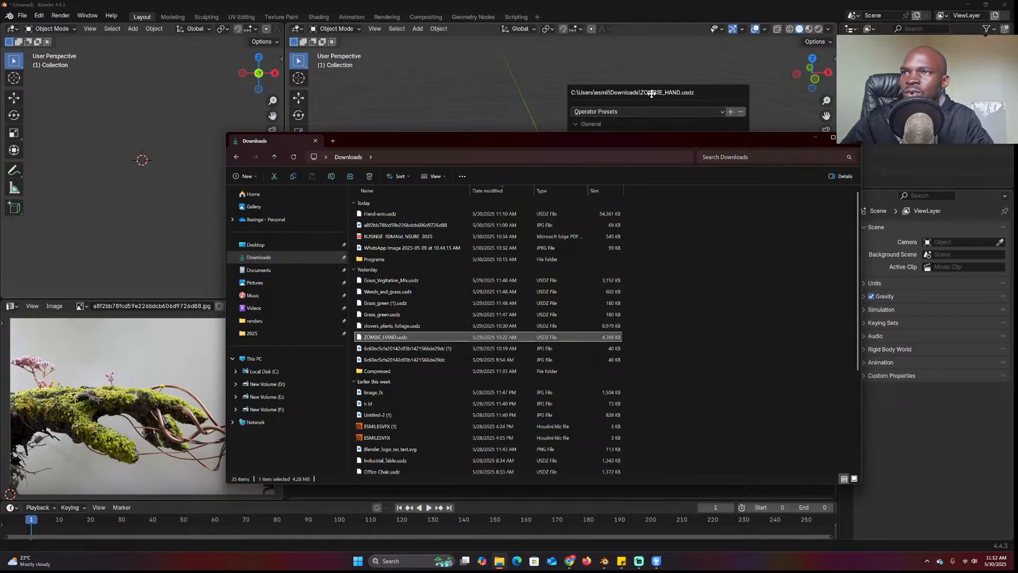
# Import the hand, clear the arm's parent keeping its transform, and delete the seven leftover objects
pyautogui.click(623, 470)
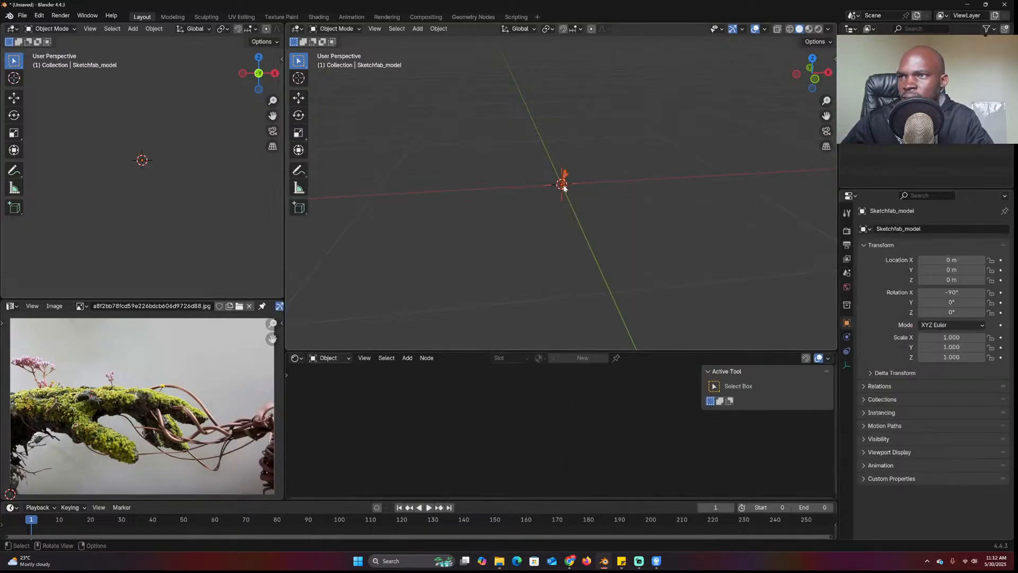
pyautogui.press('KP_1')
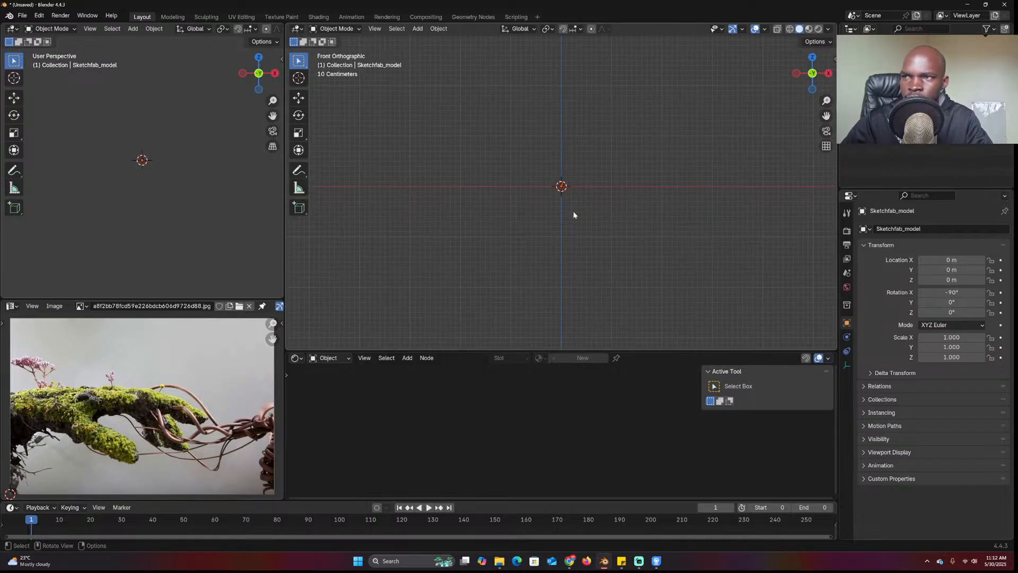
pyautogui.scroll(10, 579, 218)
pyautogui.click(599, 175)
pyautogui.scroll(-5, 600, 174)
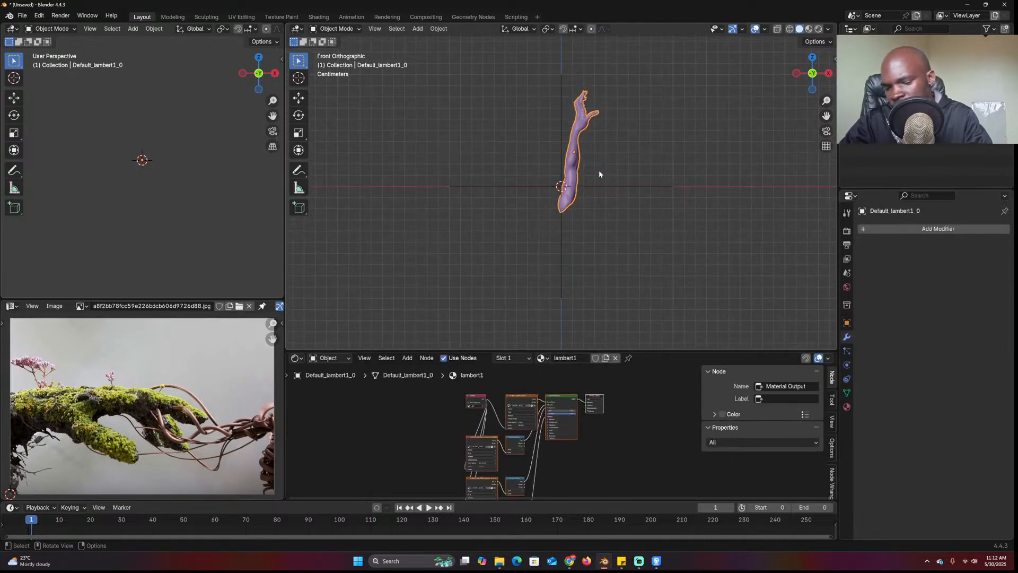
pyautogui.hotkey('alt', 'p')
pyautogui.click(588, 181)
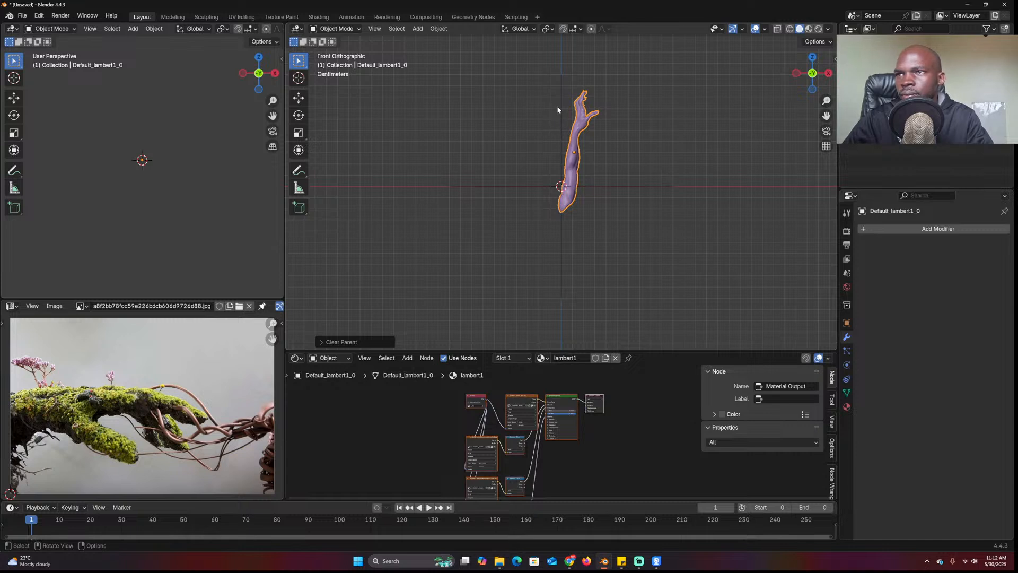
pyautogui.press('x')
pyautogui.click(621, 135)
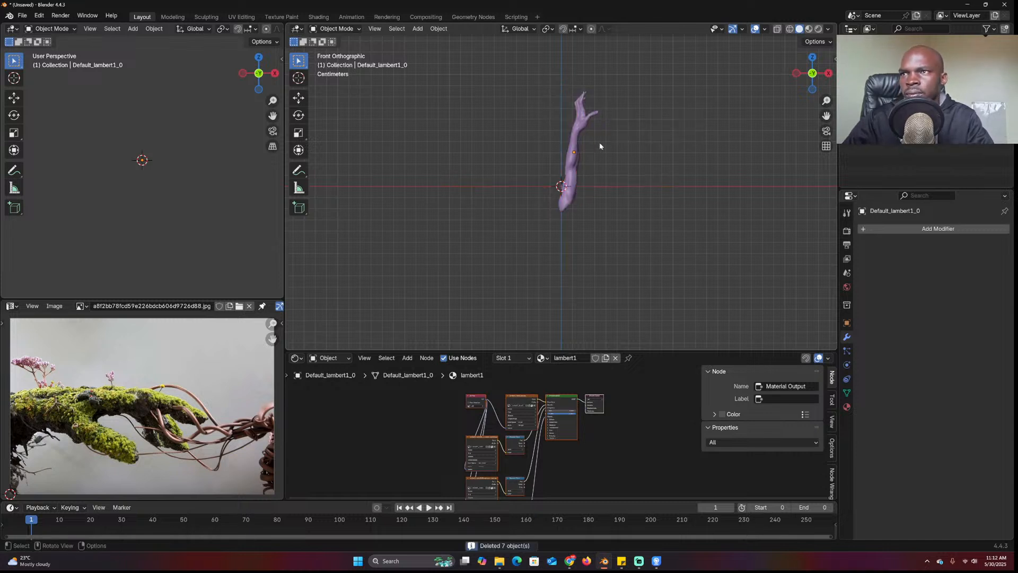
# Rotate and move the arm in front view until it lies horizontally
pyautogui.click(583, 142)
pyautogui.press('r')
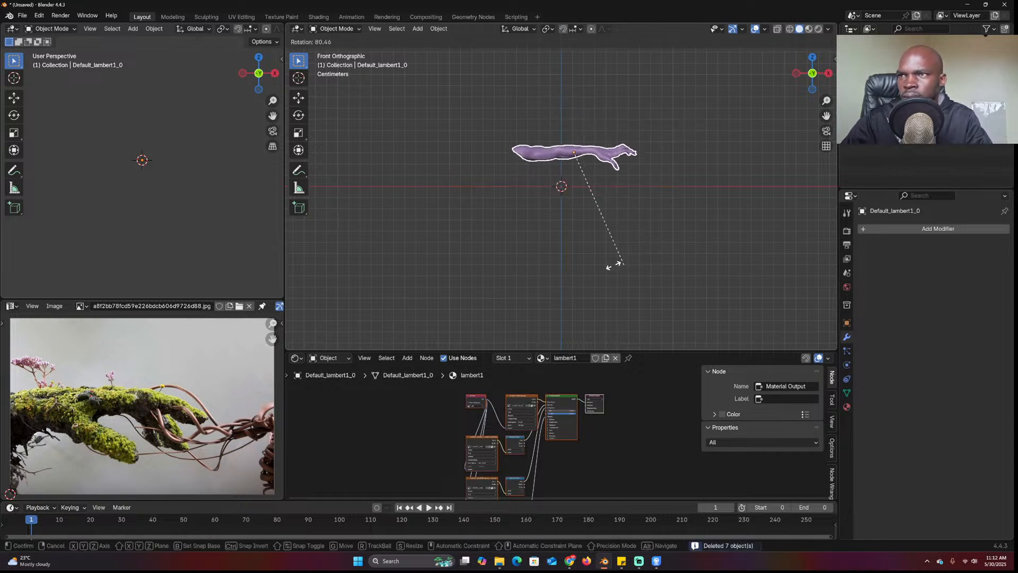
pyautogui.click(579, 236)
pyautogui.press('g')
pyautogui.click(547, 234)
pyautogui.press('r')
pyautogui.click(602, 173)
pyautogui.press('r')
pyautogui.click(594, 213)
# Refine the arm's rotation from the right side, reposition it in front view, and enter Edit Mode
pyautogui.press('KP_3')
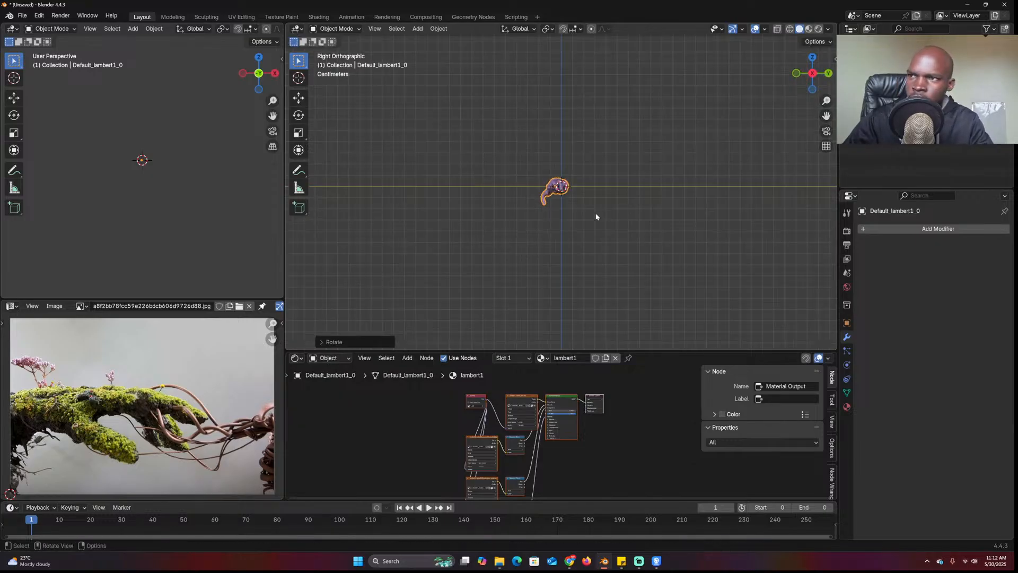
pyautogui.press('r')
pyautogui.click(616, 214)
pyautogui.press('r')
pyautogui.click(620, 208)
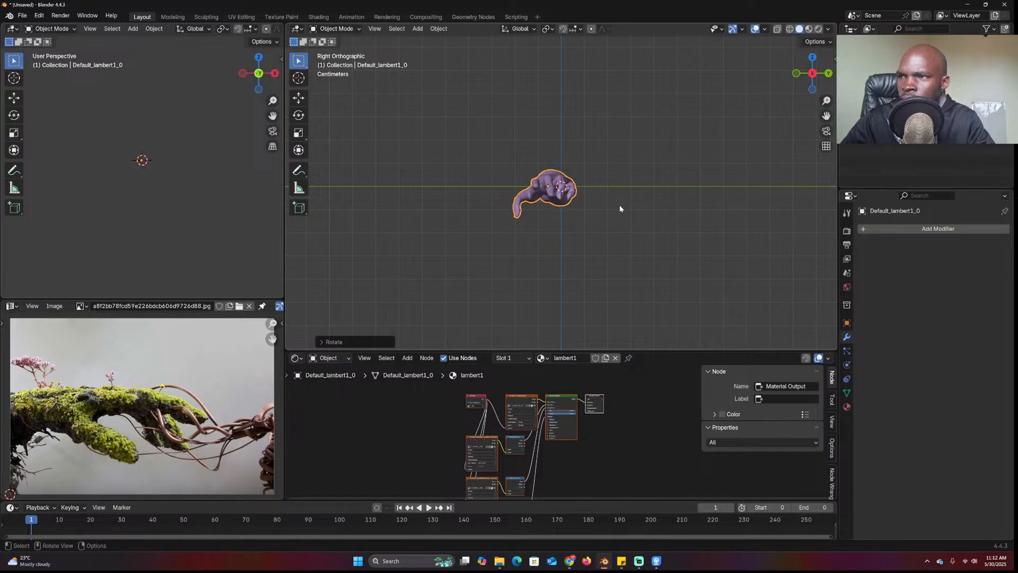
pyautogui.press('KP_1')
pyautogui.scroll(3, 578, 191)
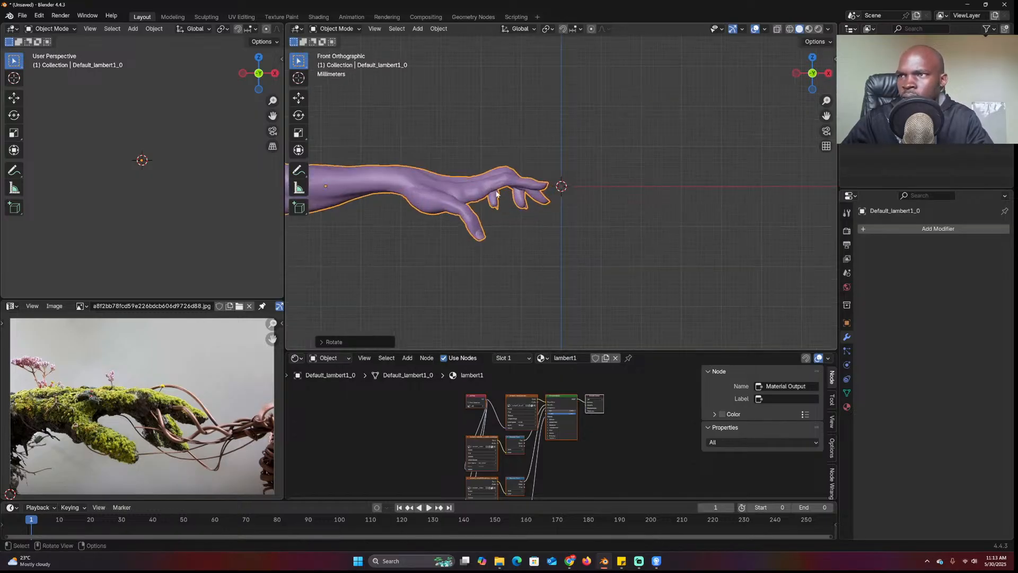
pyautogui.press('g')
pyautogui.click(675, 172)
pyautogui.press('Tab')
pyautogui.scroll(3, 641, 162)
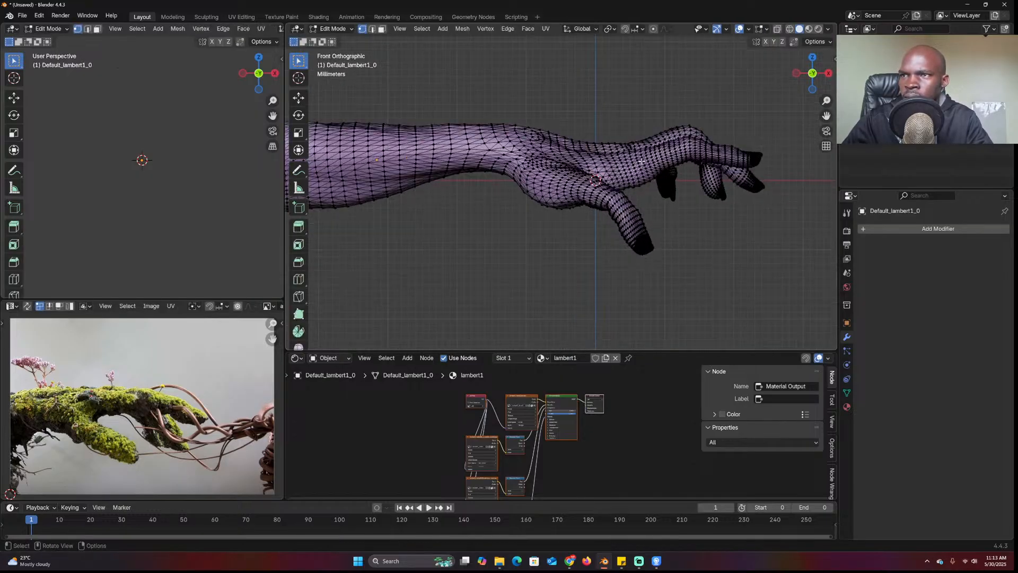
# In X-ray, select the hand vertices, pivot around the 3D cursor at the wrist, enable proportional editing
pyautogui.hotkey('alt', 'z')
pyautogui.moveTo(649, 87); pyautogui.dragTo(765, 195)
pyautogui.keyDown('shift'); pyautogui.rightClick(609, 157); pyautogui.keyUp('shift')
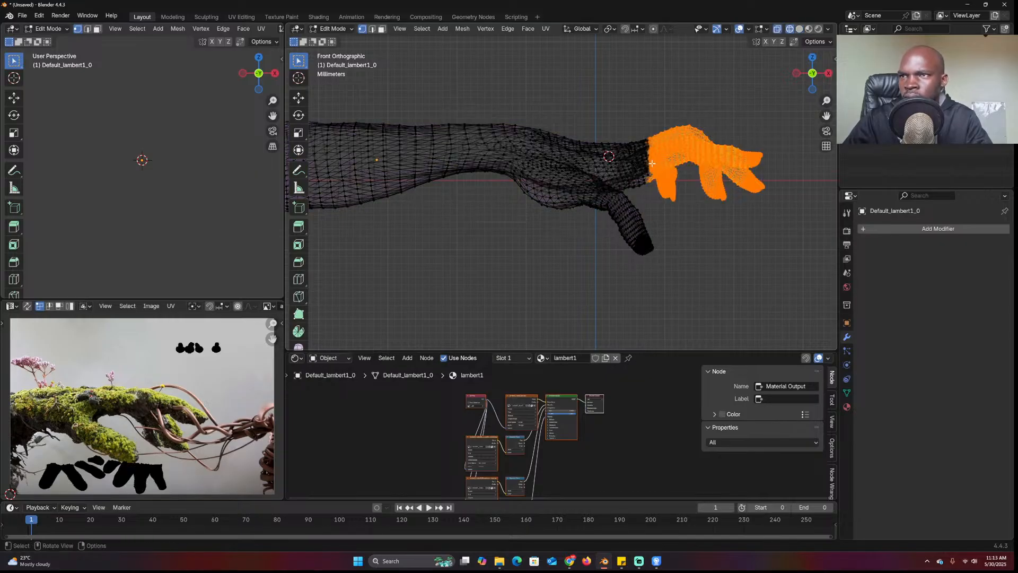
pyautogui.press('.')
pyautogui.click(738, 163)
pyautogui.press('o')
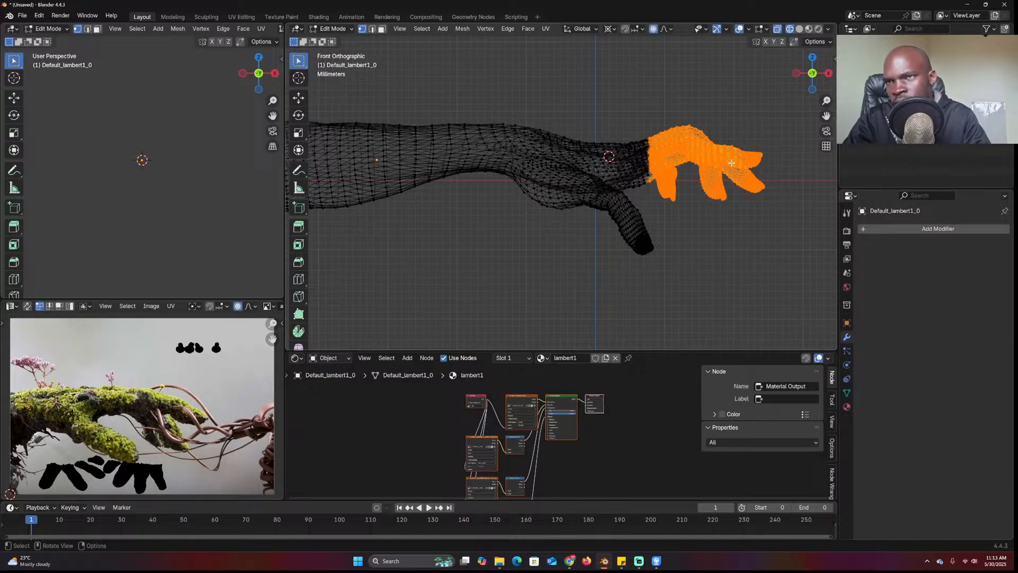
# Rotate the hand downward around the wrist, undo an extra move, and return to Object Mode
pyautogui.press('r')
pyautogui.scroll(20, 747, 176)
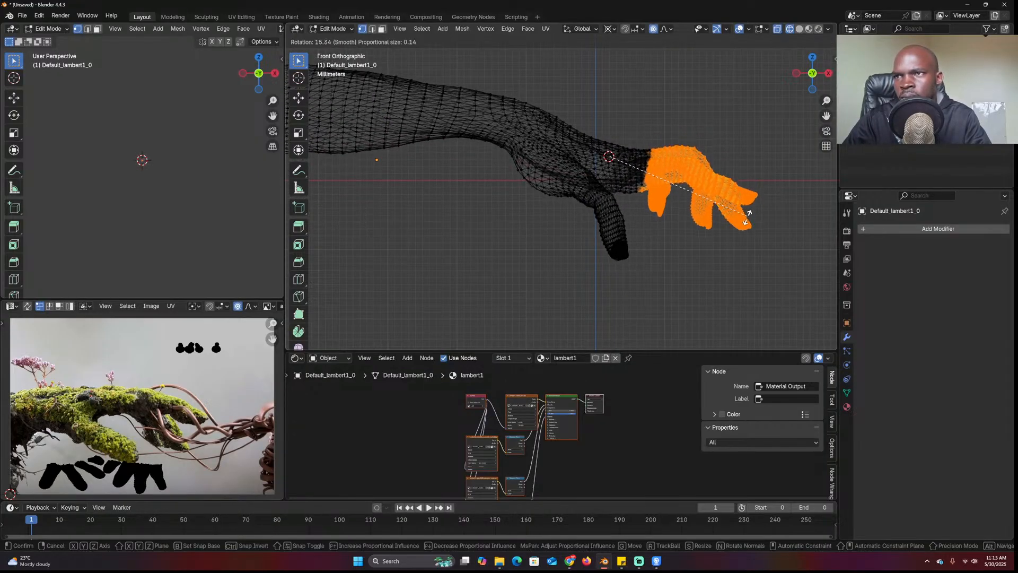
pyautogui.scroll(10, 747, 225)
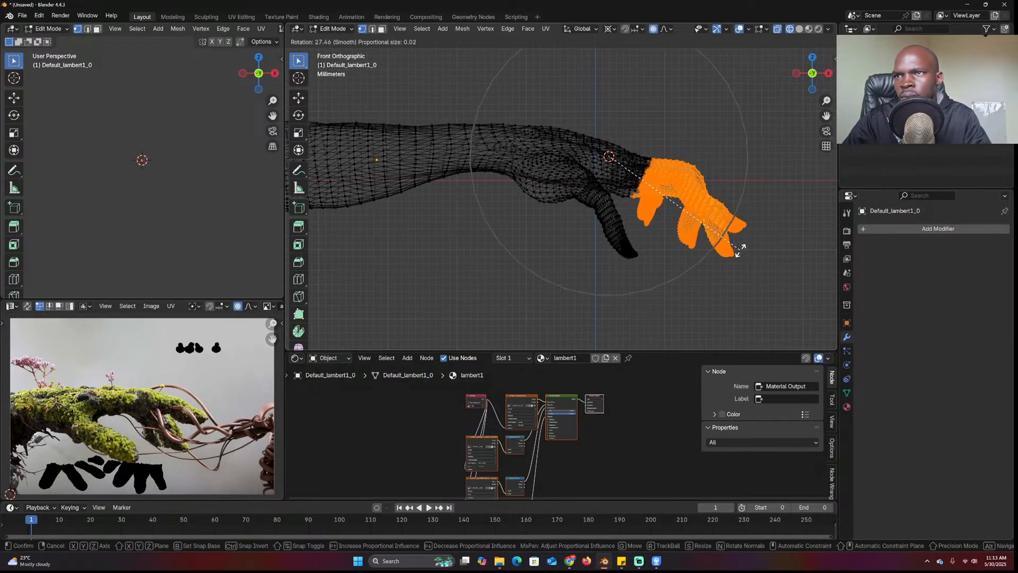
pyautogui.click(729, 262)
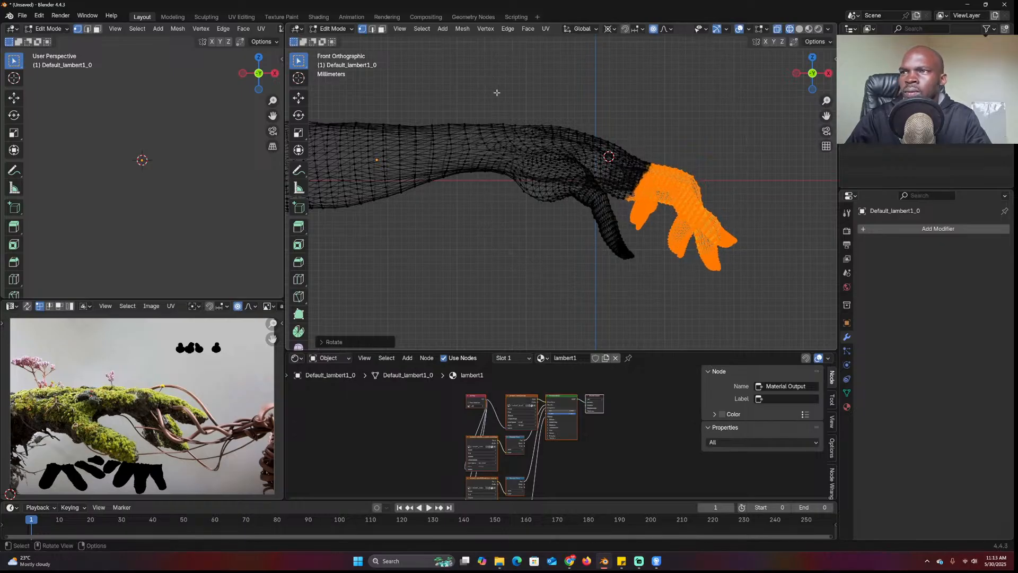
pyautogui.press('l')
pyautogui.press('r')
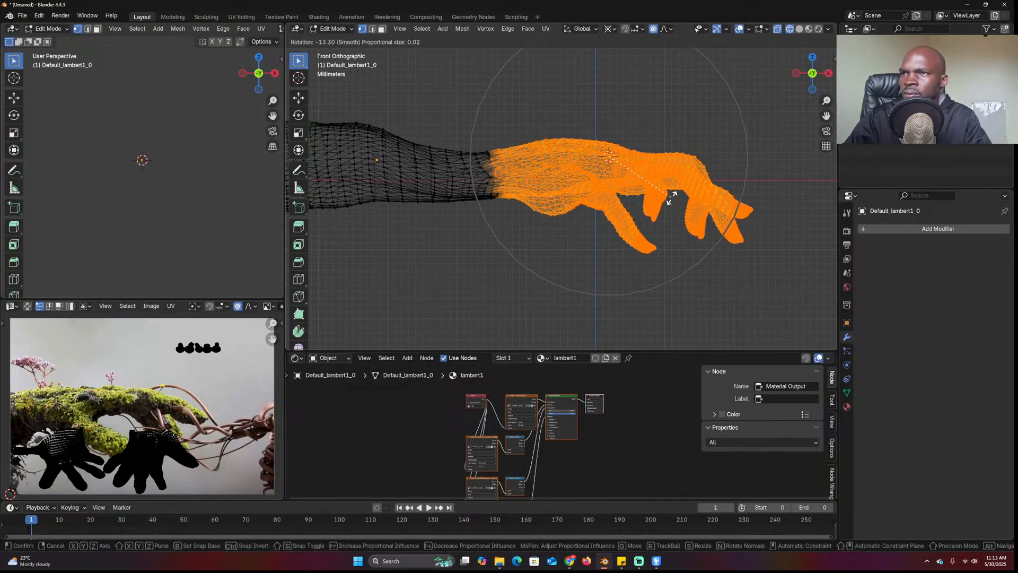
pyautogui.press('g')
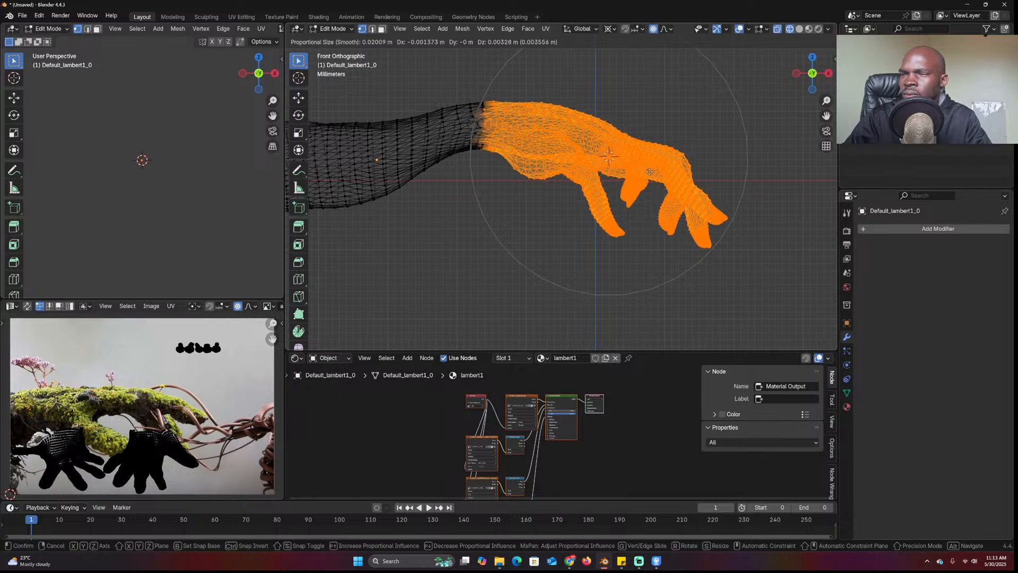
pyautogui.click(655, 184)
pyautogui.hotkey('ctrl', 'z')
pyautogui.press('Tab')
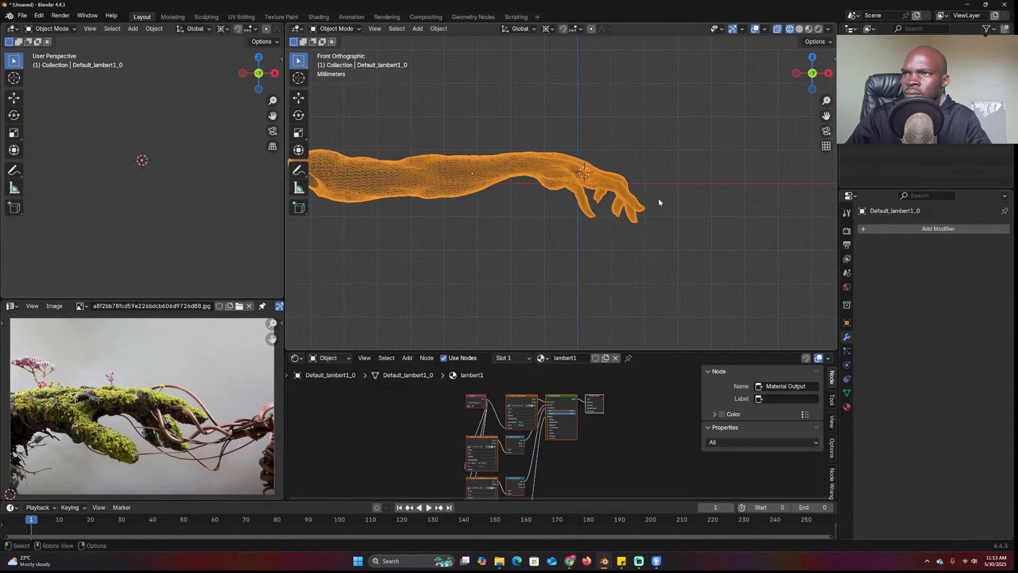
# Tilt the arm object, restore solid shading, and deselect it
pyautogui.press('r')
pyautogui.click(663, 196)
pyautogui.hotkey('shift', 'z')
pyautogui.click(677, 163)
# Add a camera aligned to the current view and pull it back along its Z axis
pyautogui.hotkey('shift', 'a')
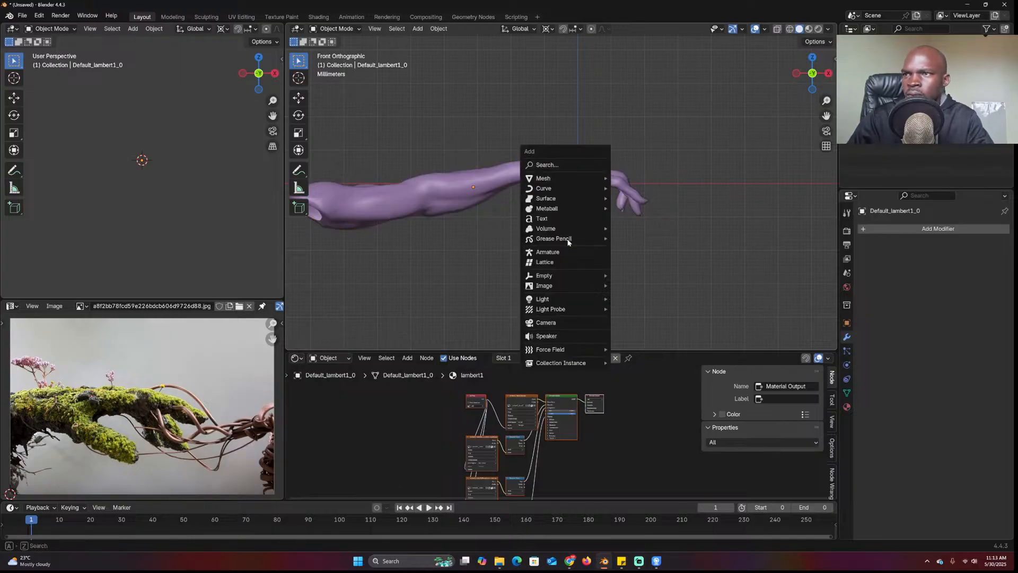
pyautogui.click(576, 322)
pyautogui.press('ctrl+alt+KP_0')
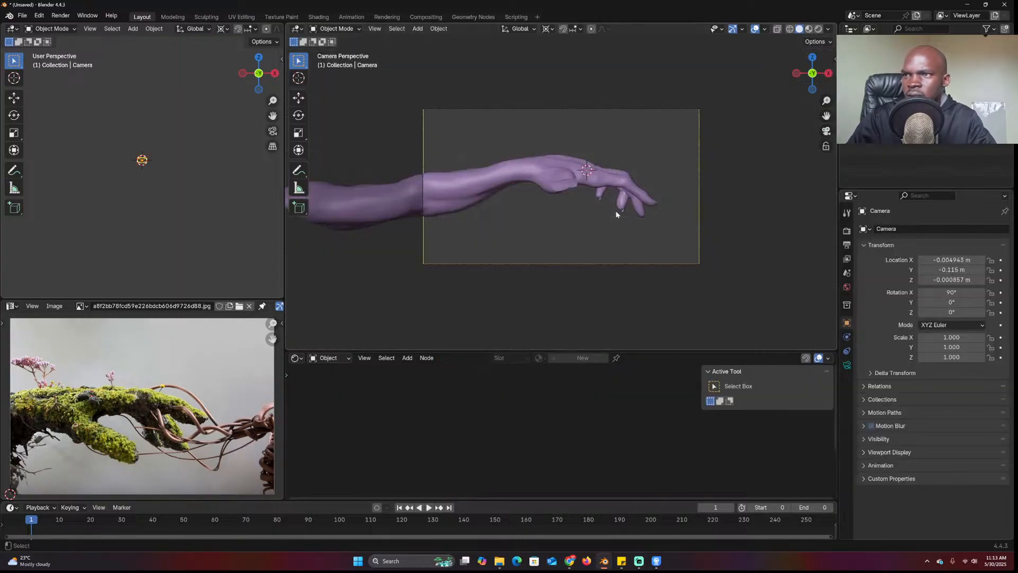
pyautogui.press('g')
pyautogui.press('z')
pyautogui.press('z')
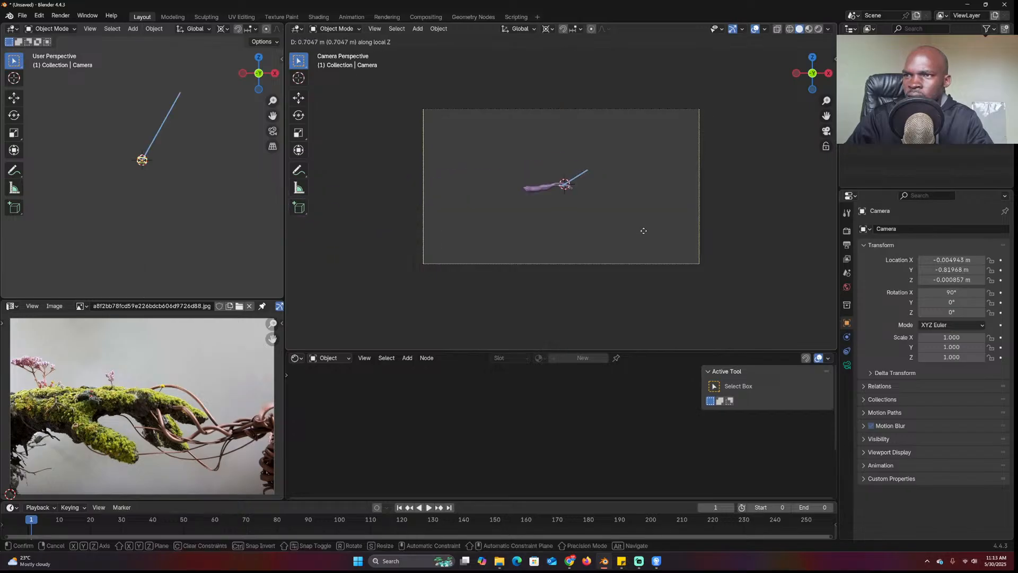
pyautogui.click(655, 210)
pyautogui.press('KP_0')
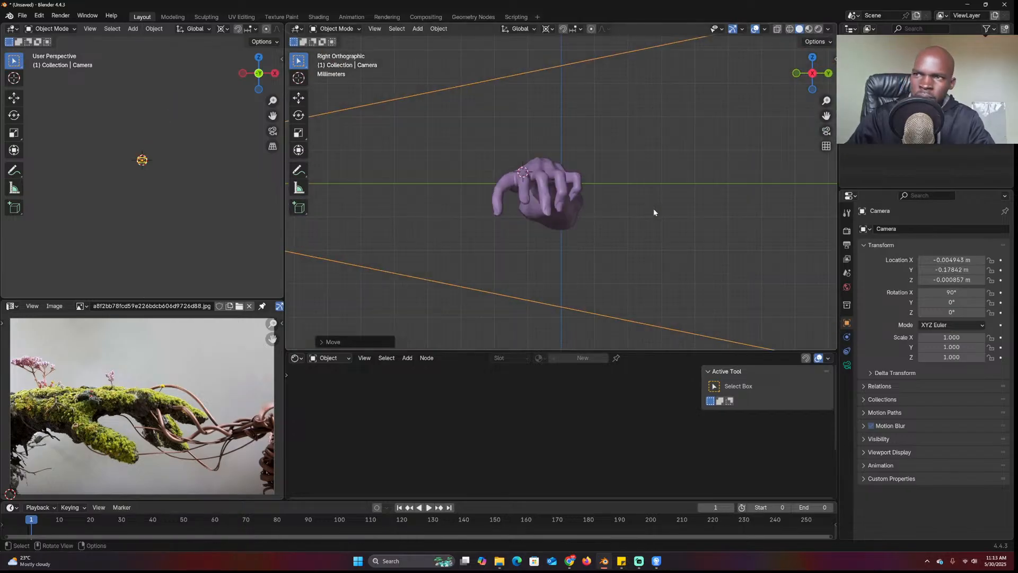
# From the top view, move the camera further back along Y
pyautogui.moveTo(643, 260); pyautogui.dragTo(455, 172, button='middle')
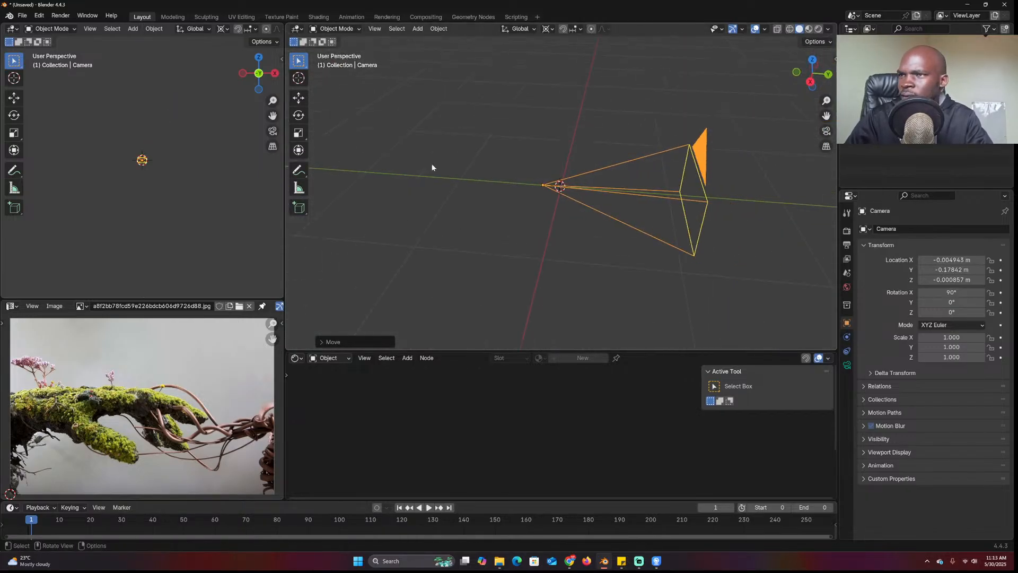
pyautogui.click(298, 99)
pyautogui.scroll(-5, 585, 193)
pyautogui.press('KP_7')
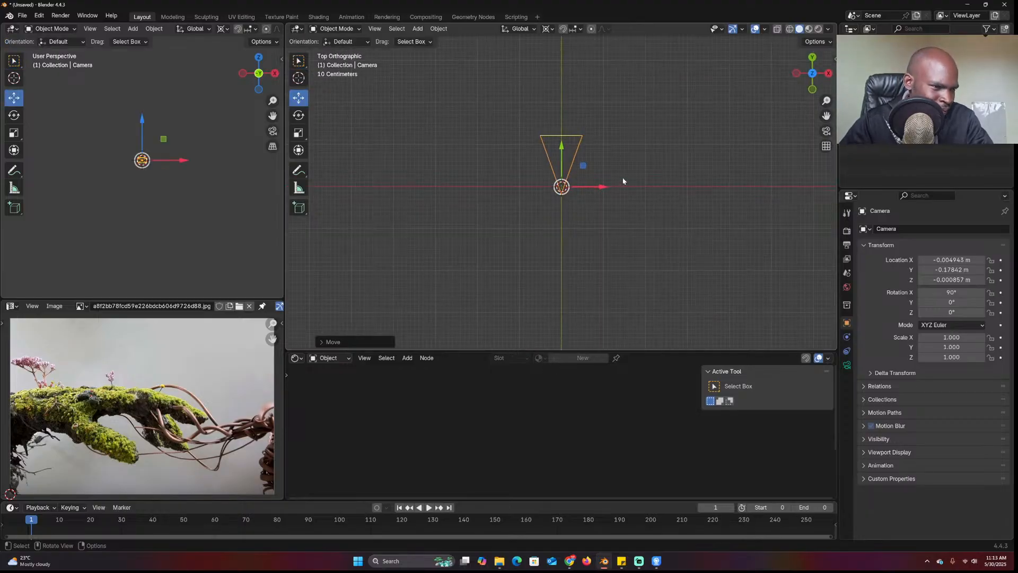
pyautogui.scroll(4, 583, 171)
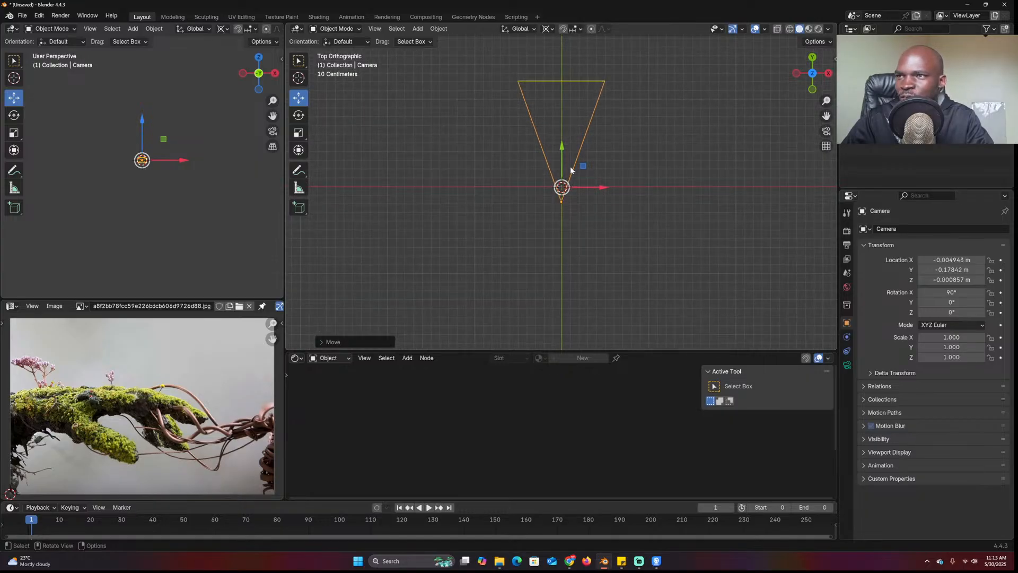
pyautogui.moveTo(563, 159); pyautogui.dragTo(563, 289)
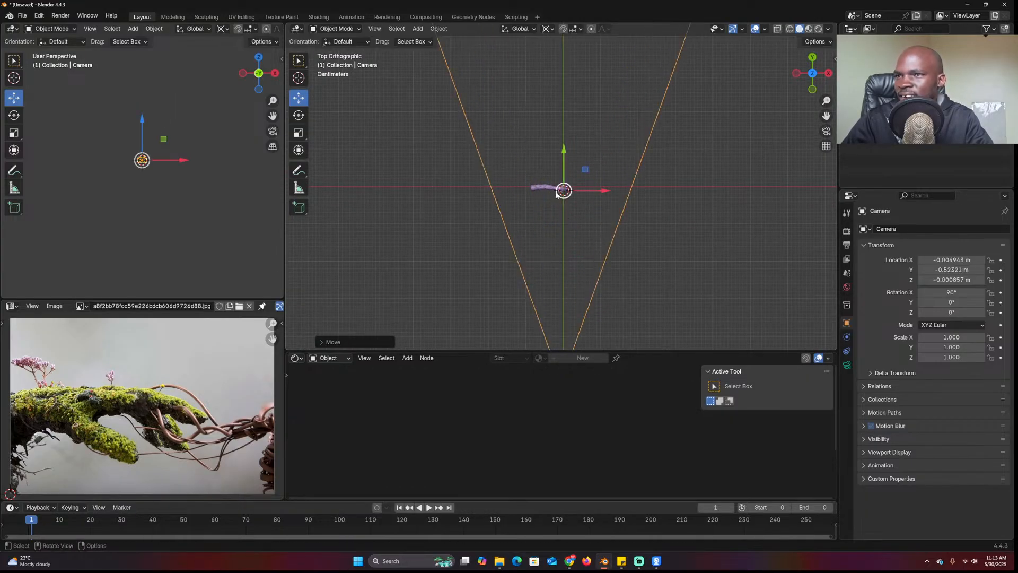
# Scale the arm up about 4.7 times and check it through the camera view
pyautogui.click(560, 189)
pyautogui.press('s')
pyautogui.click(708, 184)
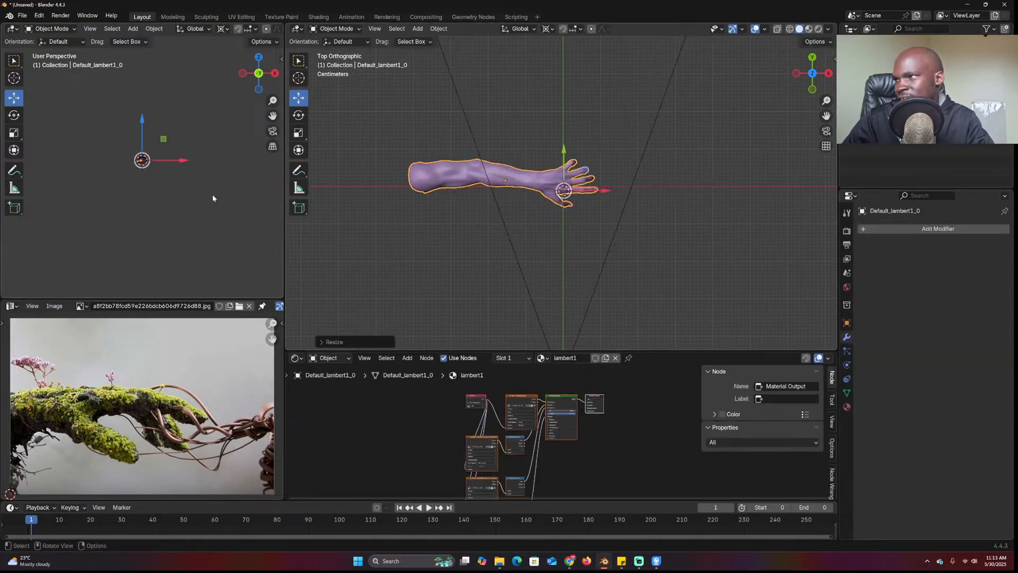
pyautogui.press('KP_0')
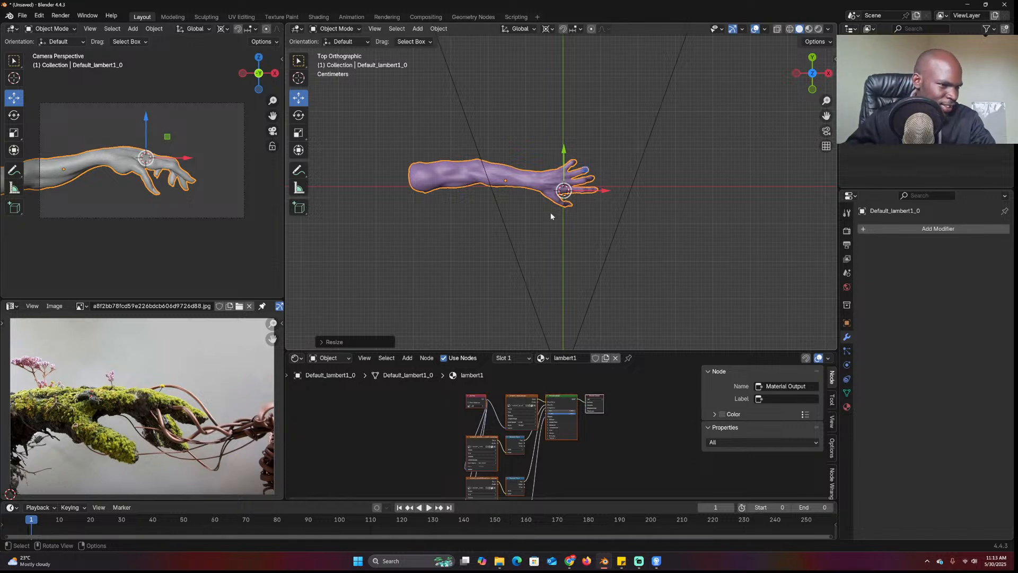
pyautogui.click(468, 196)
pyautogui.scroll(-2, 571, 142)
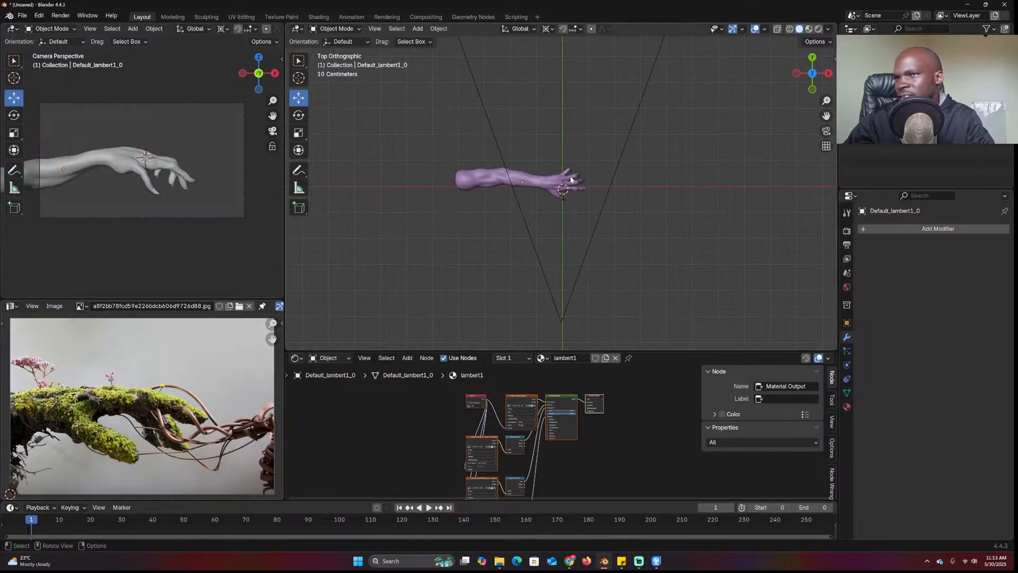
pyautogui.hotkey('shift', 'a')
# Add a plane, rotate it 90° on X, and move it along Y behind the arm as a backdrop
pyautogui.moveTo(546, 48)
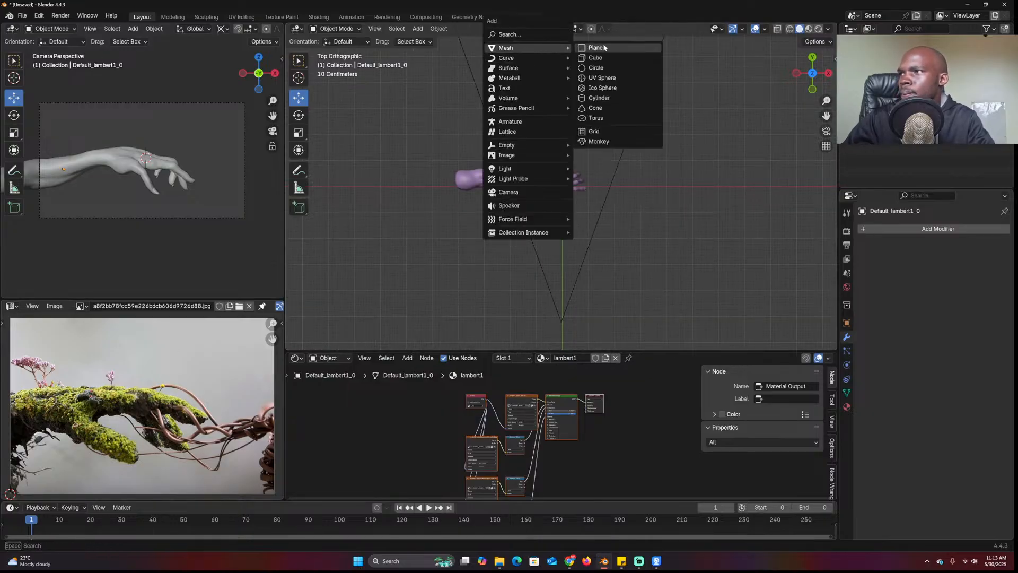
pyautogui.click(612, 47)
pyautogui.press('r')
pyautogui.write('x')
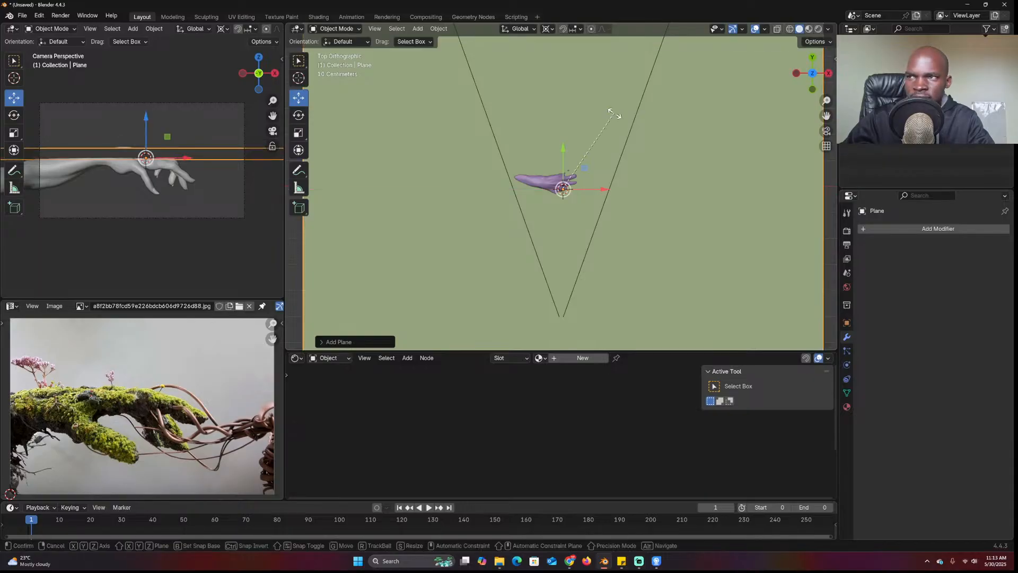
pyautogui.write('90')
pyautogui.press('Return')
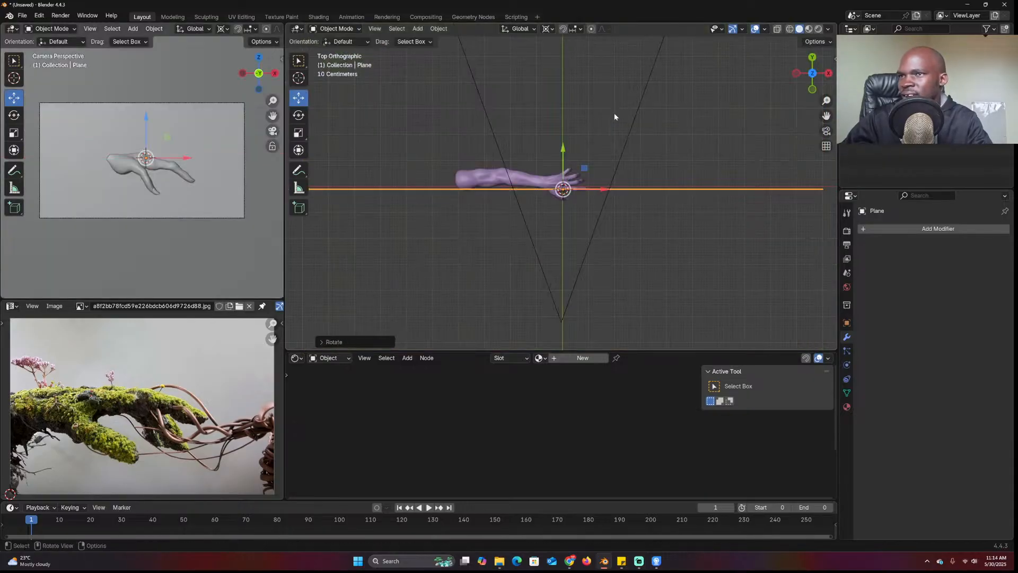
pyautogui.press('g')
pyautogui.press('y')
pyautogui.press('Return')
# Switch to the front view, select the hand model, and enter Edit Mode
pyautogui.press('KP_3')
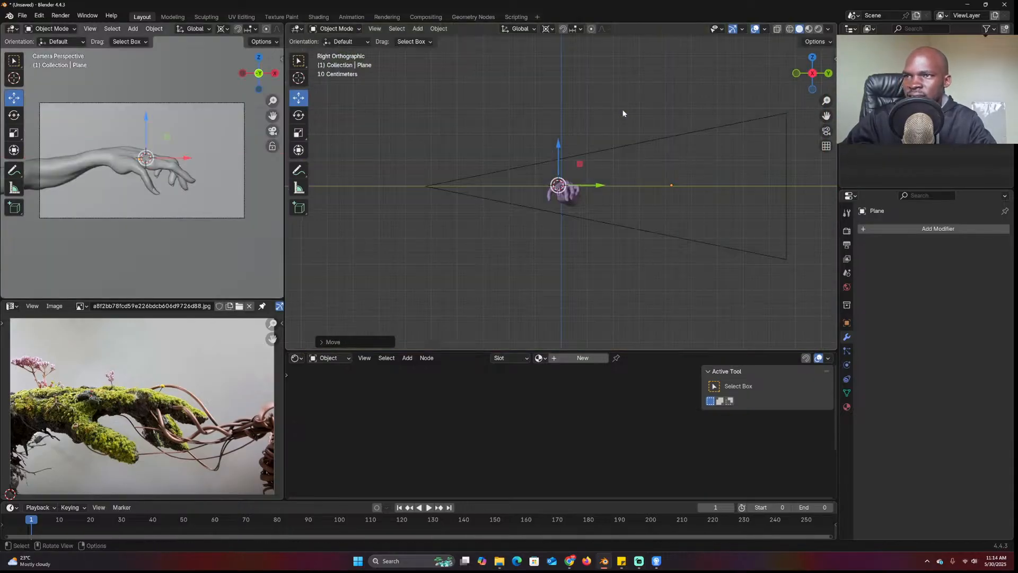
pyautogui.press('KP_1')
pyautogui.scroll(5, 623, 113)
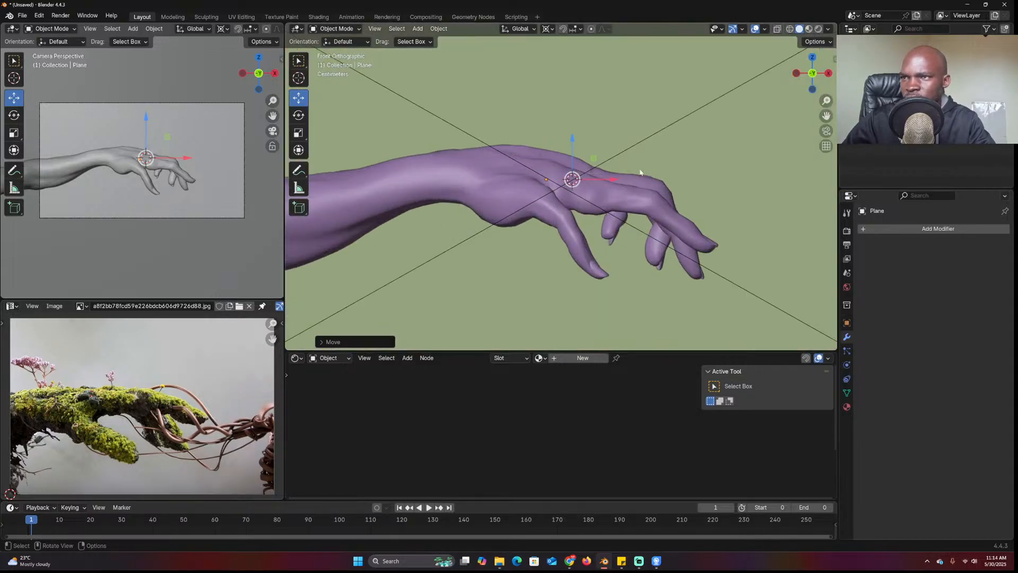
pyautogui.click(625, 186)
pyautogui.press('Tab')
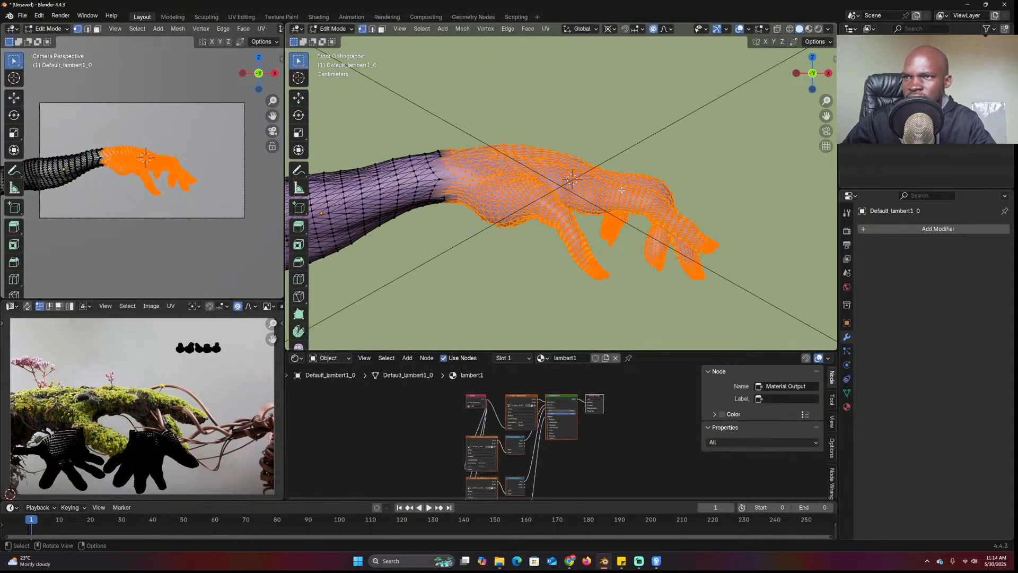
# In wireframe, nudge two patches of wrist faces with proportional falloff
pyautogui.hotkey('shift', 'z')
pyautogui.moveTo(590, 149); pyautogui.dragTo(614, 212)
pyautogui.press('g')
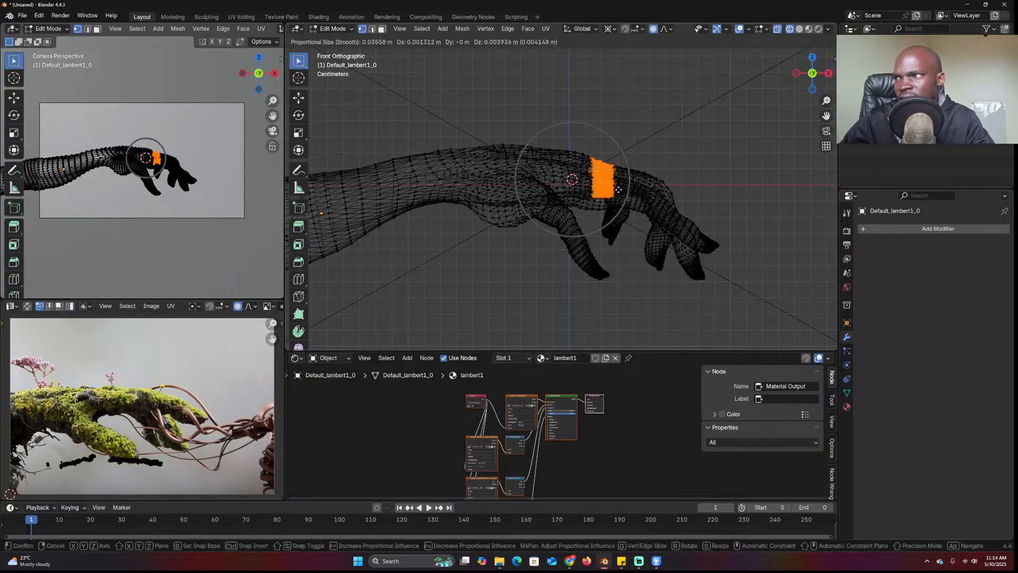
pyautogui.click(615, 192)
pyautogui.moveTo(634, 169); pyautogui.dragTo(660, 205)
pyautogui.press('g')
pyautogui.click(655, 198)
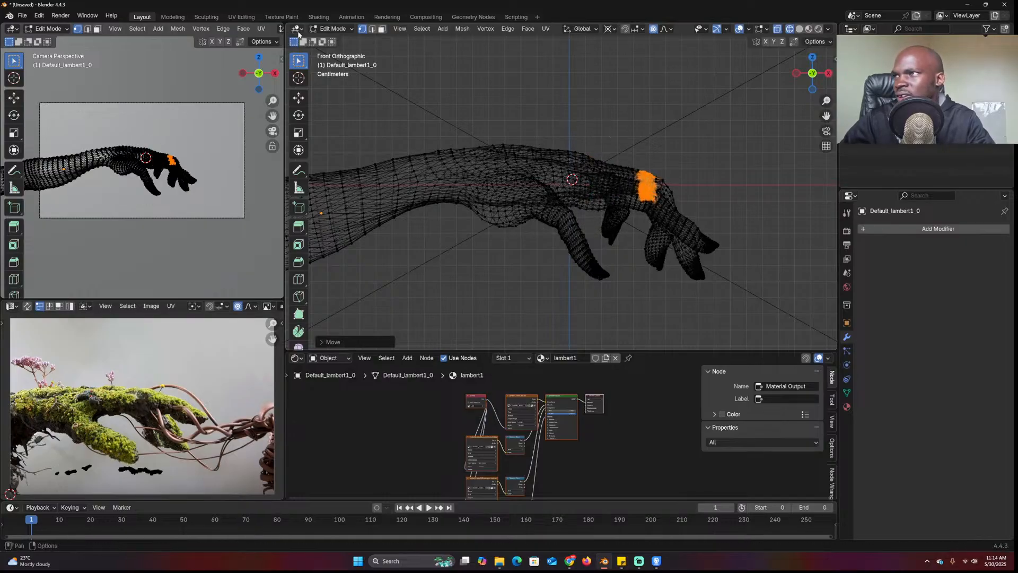
# Hide overlays and set Rendered shading in the camera preview viewport
pyautogui.scroll(-5, 239, 36)
pyautogui.click(199, 29)
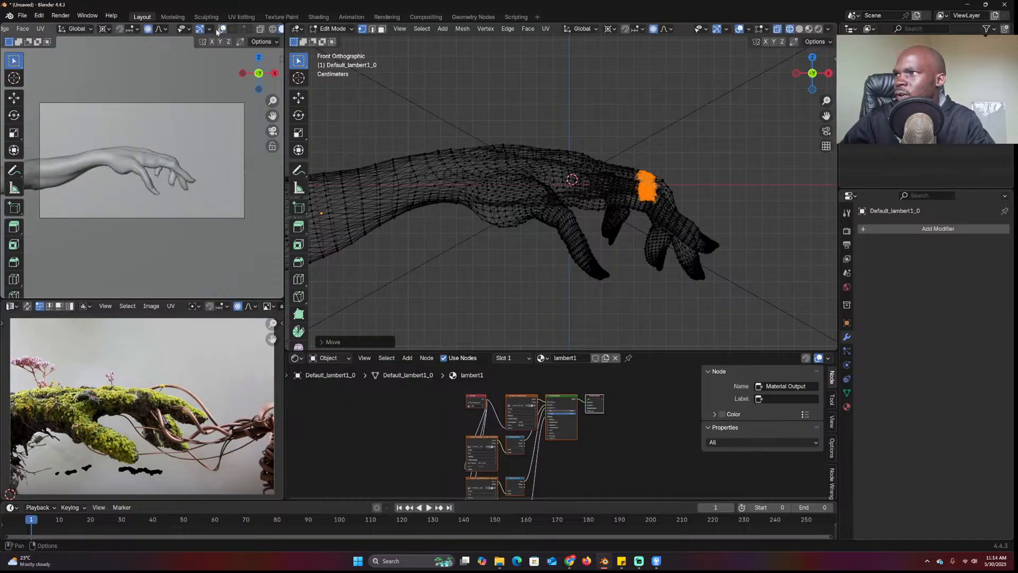
pyautogui.scroll(-2, 281, 31)
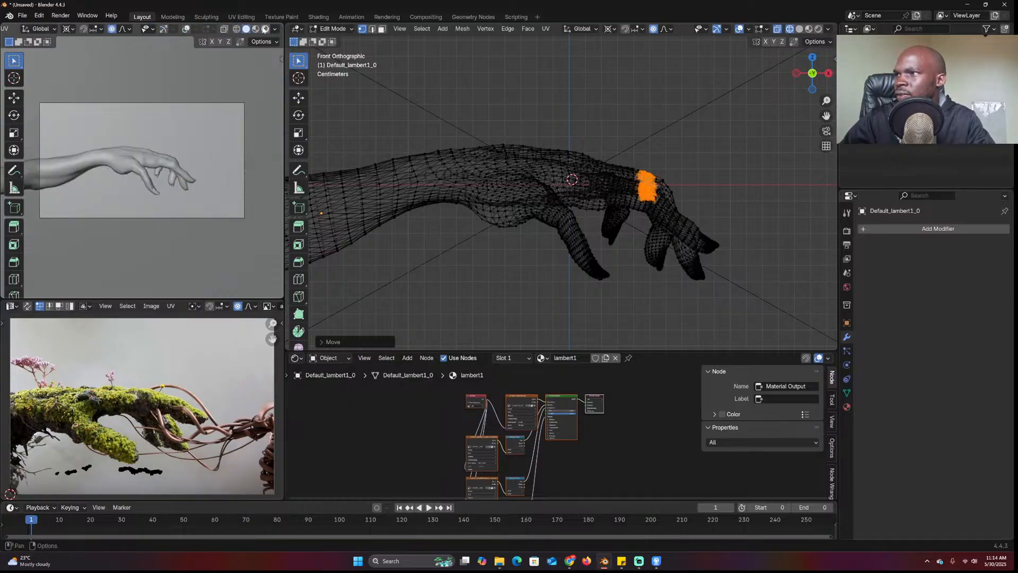
pyautogui.click(265, 29)
# Return to Object Mode with solid shading and nudge the hand's position slightly
pyautogui.press('Tab')
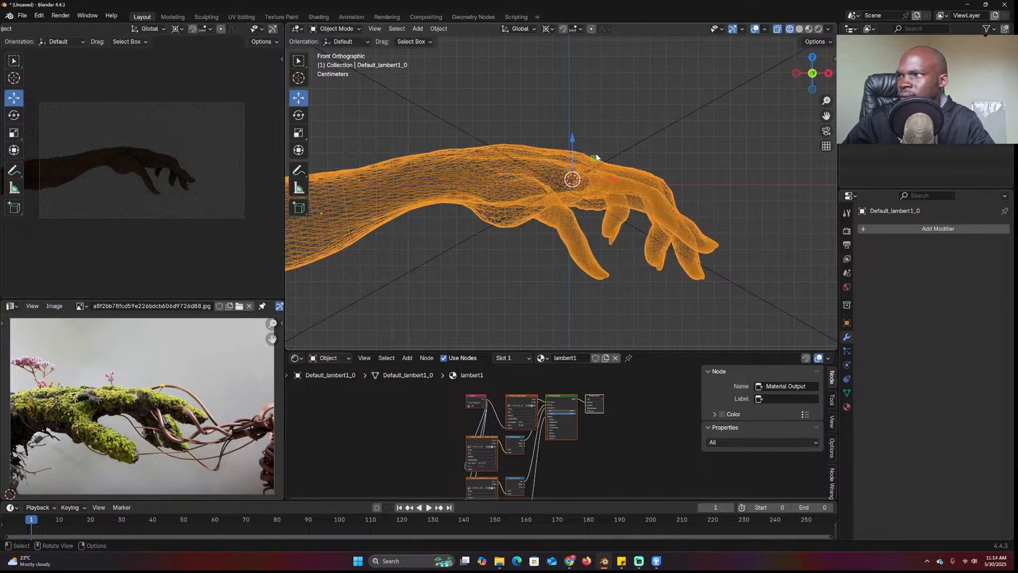
pyautogui.hotkey('shift', 'z')
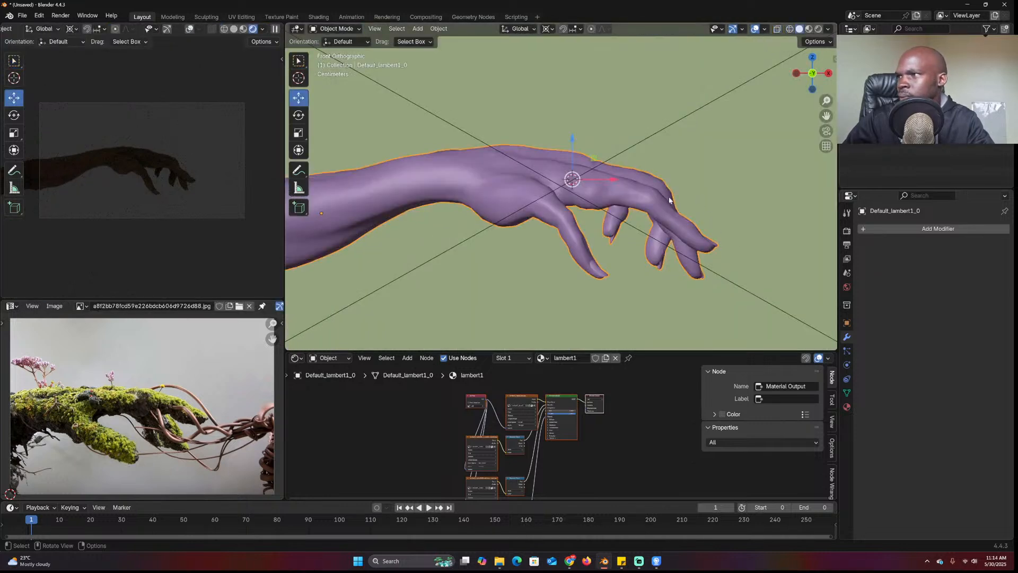
pyautogui.press('g')
pyautogui.click(652, 207)
pyautogui.moveTo(652, 206); pyautogui.dragTo(550, 232, button='middle')
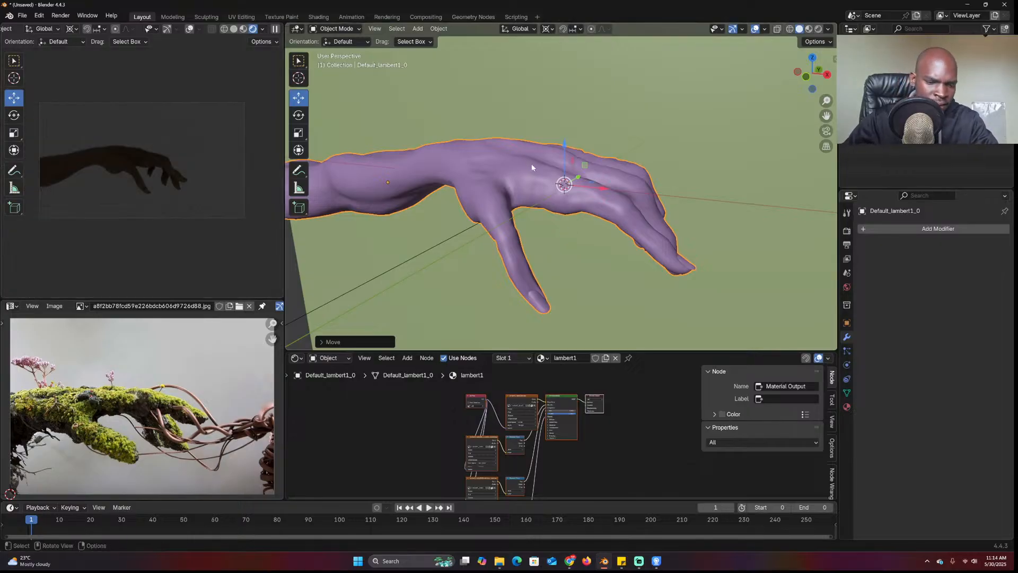
# From the top view, add an area light, stretch it along the arm, and raise it along Z
pyautogui.press('KP_7')
pyautogui.scroll(-6, 531, 163)
pyautogui.hotkey('shift', 'a')
pyautogui.moveTo(508, 280)
pyautogui.click(583, 312)
pyautogui.press('s')
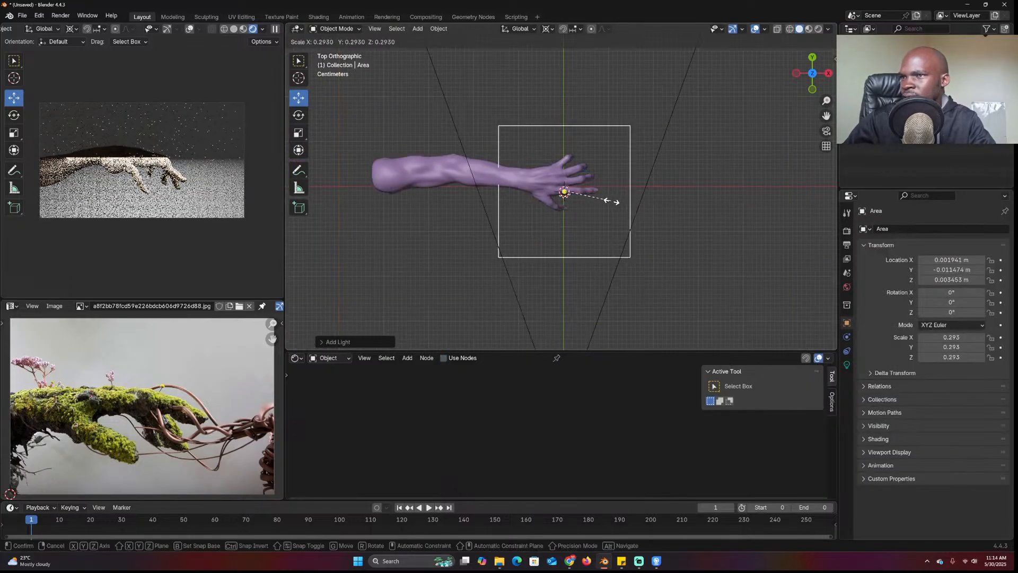
pyautogui.press('x')
pyautogui.click(662, 190)
pyautogui.press('KP_1')
pyautogui.press('g')
pyautogui.press('z')
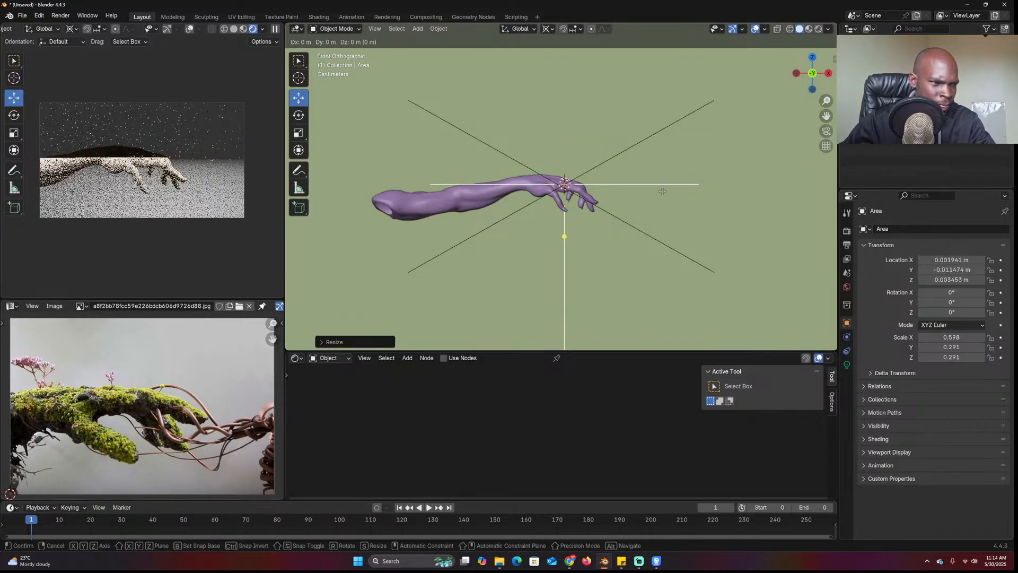
pyautogui.click(677, 94)
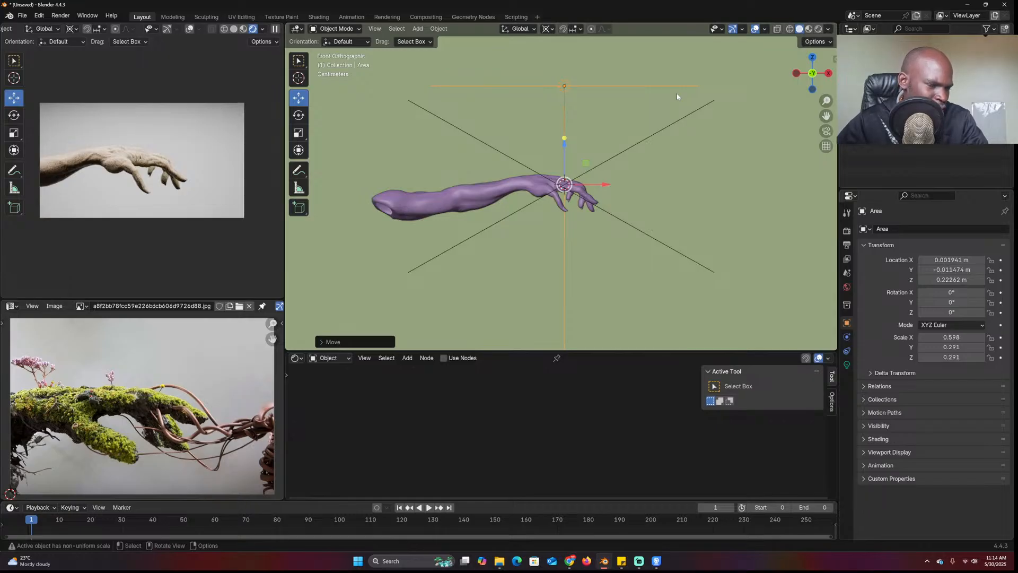
# Adjust the area light's height above the hand twice along Z, checking from orbited views
pyautogui.moveTo(643, 85); pyautogui.dragTo(577, 120, button='middle')
pyautogui.press('g')
pyautogui.press('z')
pyautogui.click(591, 102)
pyautogui.moveTo(605, 168); pyautogui.dragTo(636, 180, button='middle')
pyautogui.scroll(5, 637, 180)
pyautogui.scroll(-4, 609, 184)
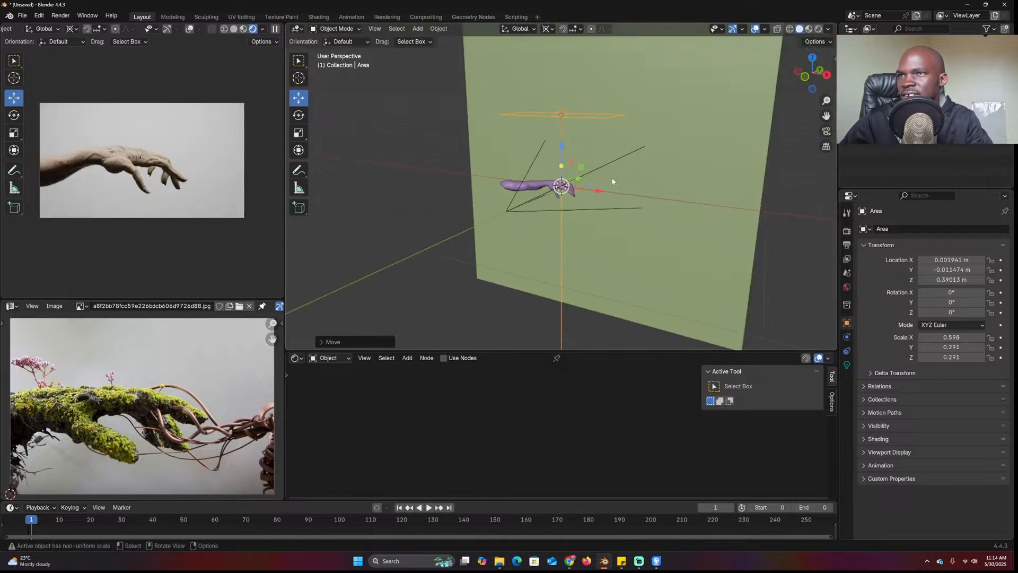
pyautogui.press('g')
pyautogui.press('z')
pyautogui.click(661, 190)
# Select the hand, frame it in front view, and pan to leave space beside it
pyautogui.click(541, 187)
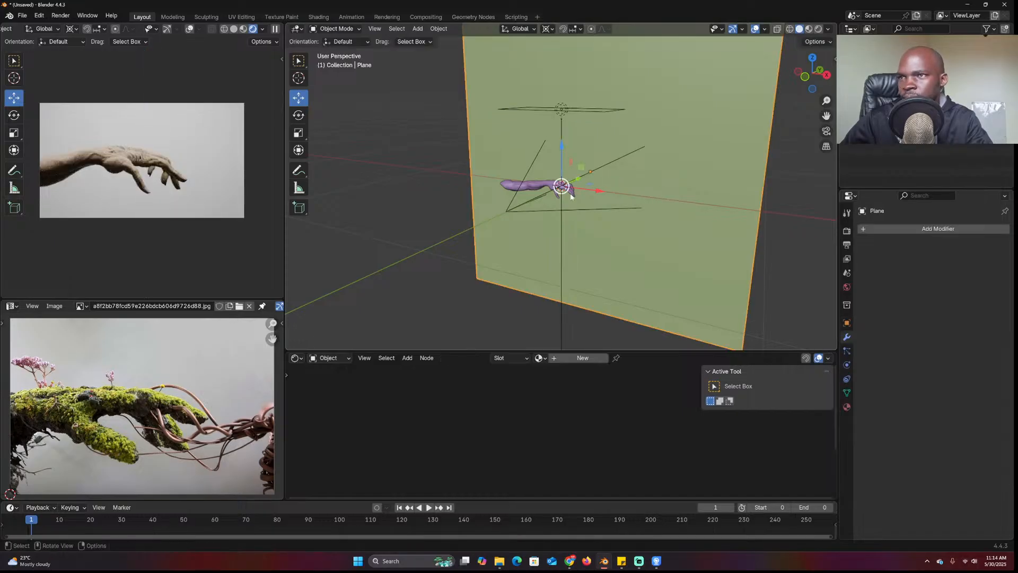
pyautogui.press('KP_1')
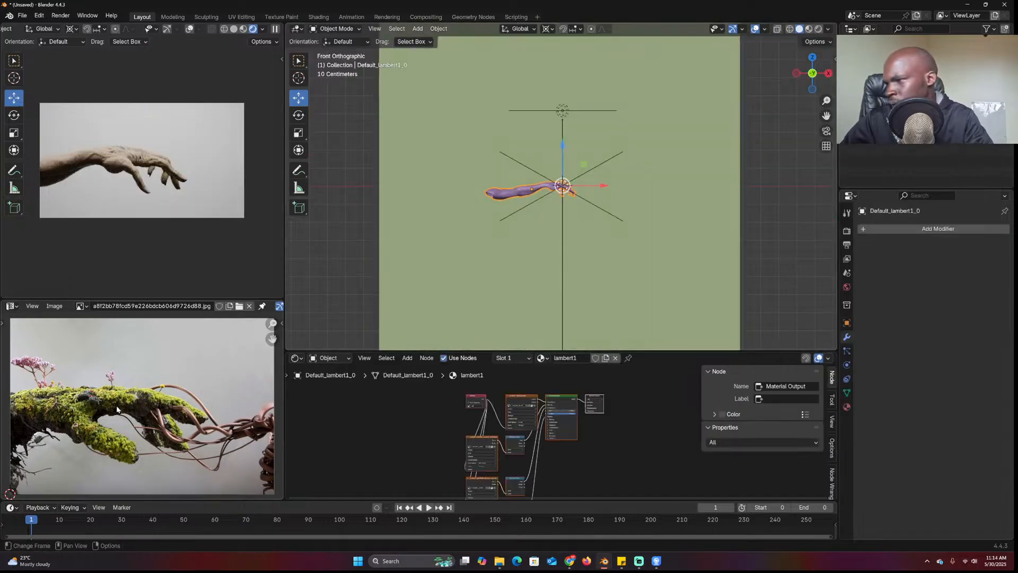
pyautogui.scroll(5, 136, 352)
pyautogui.scroll(-1, 120, 397)
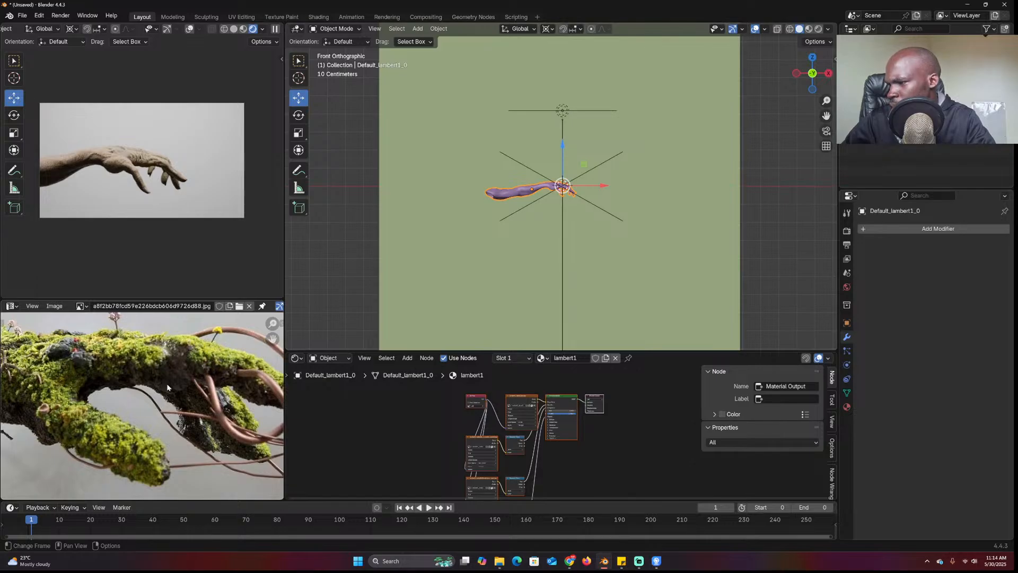
pyautogui.press('KP_Decimal')
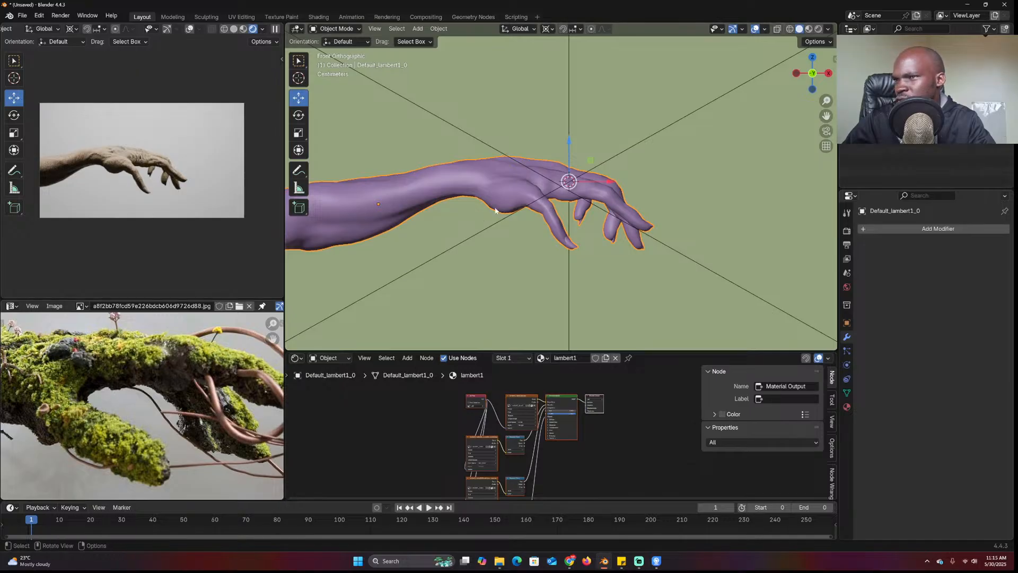
pyautogui.scroll(-5, 508, 199)
pyautogui.keyDown('shift'); pyautogui.moveTo(689, 236); pyautogui.dragTo(554, 218, button='middle'); pyautogui.keyUp('shift')
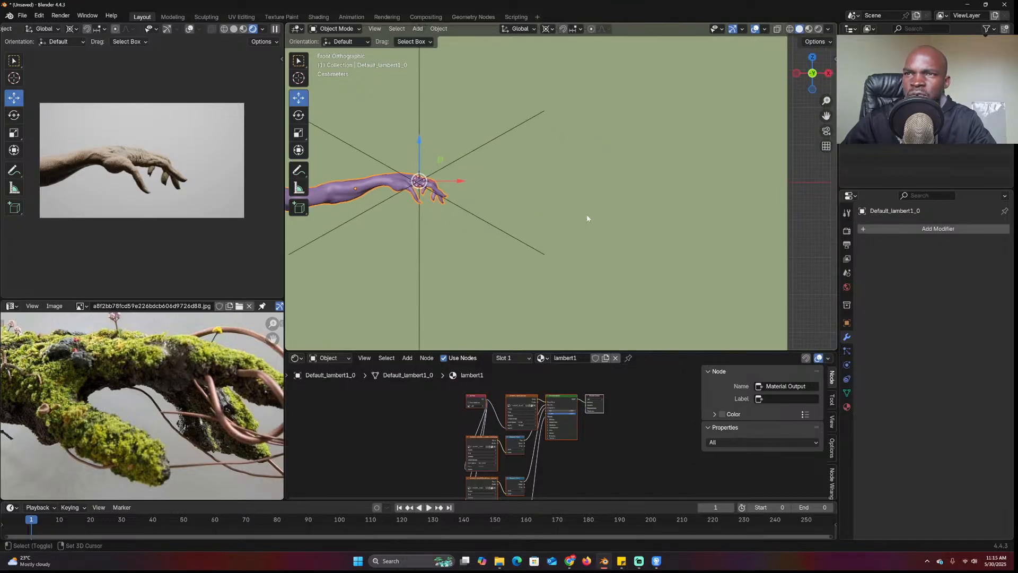
# Add a cube at the 3D cursor, subdivide it two levels, shrink it, and apply the subdivision
pyautogui.keyDown('shift'); pyautogui.rightClick(554, 218); pyautogui.keyUp('shift')
pyautogui.hotkey('shift', 'a')
pyautogui.moveTo(587, 95)
pyautogui.click(672, 104)
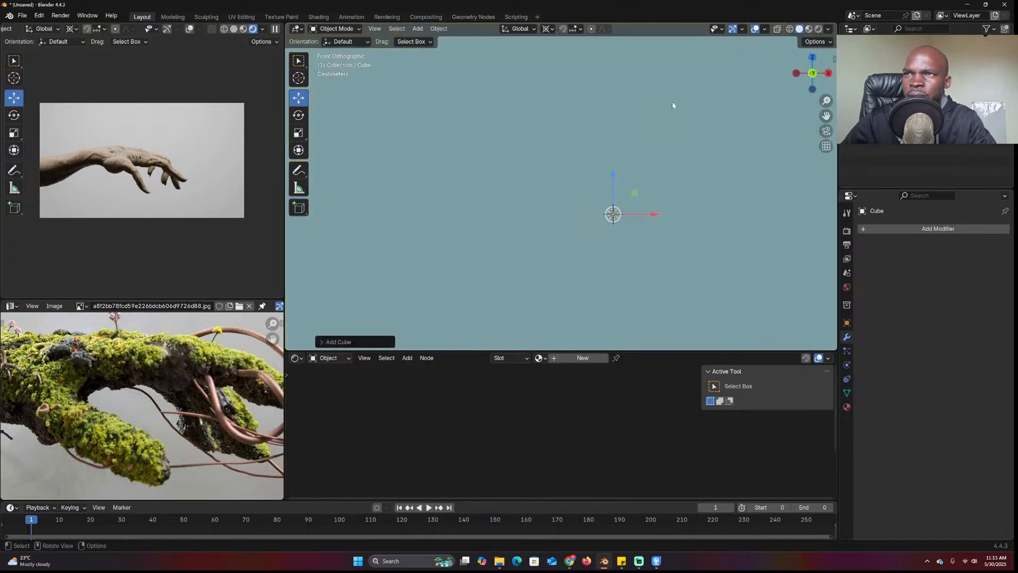
pyautogui.hotkey('ctrl', '2')
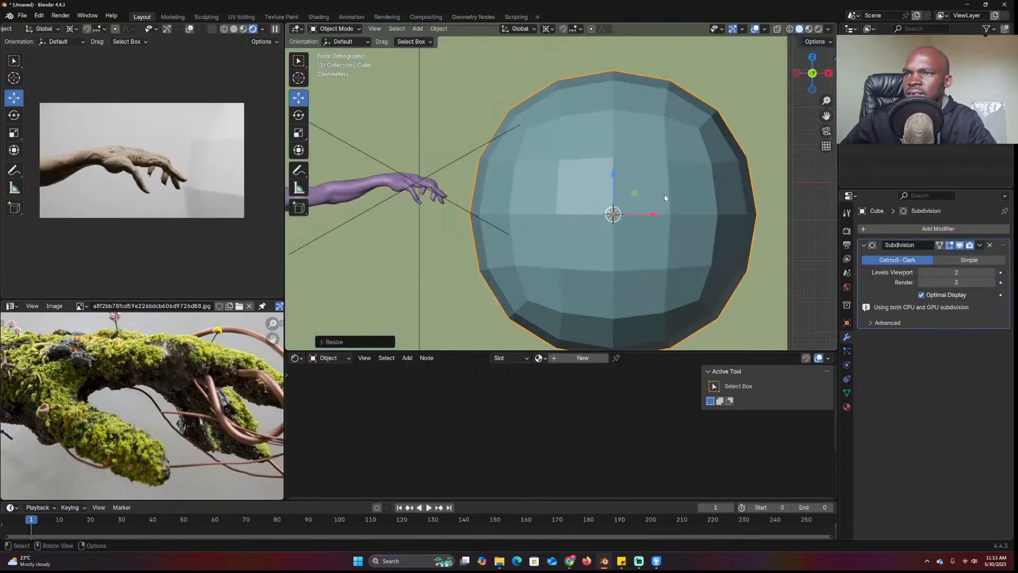
pyautogui.press('s')
pyautogui.press('Return')
pyautogui.hotkey('ctrl', 'a')
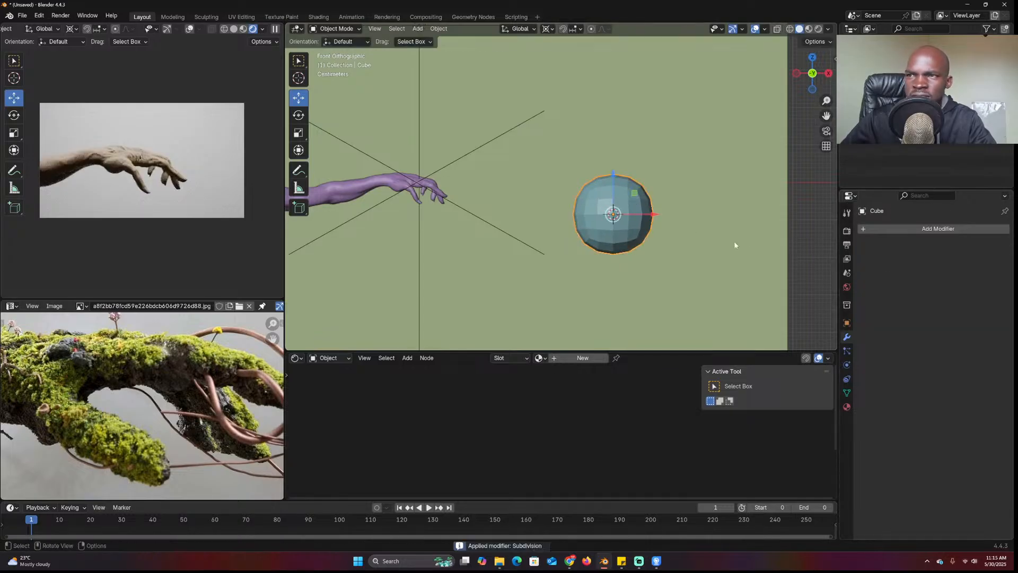
# Add a Displace modifier using a new Clouds texture with size 0.29
pyautogui.click(911, 230)
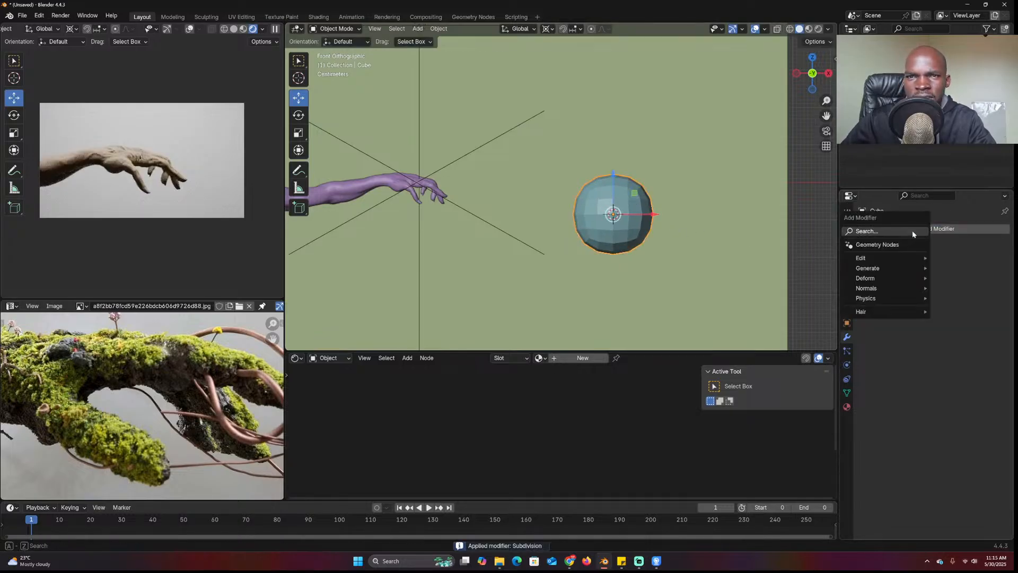
pyautogui.press('space')
pyautogui.write('dis')
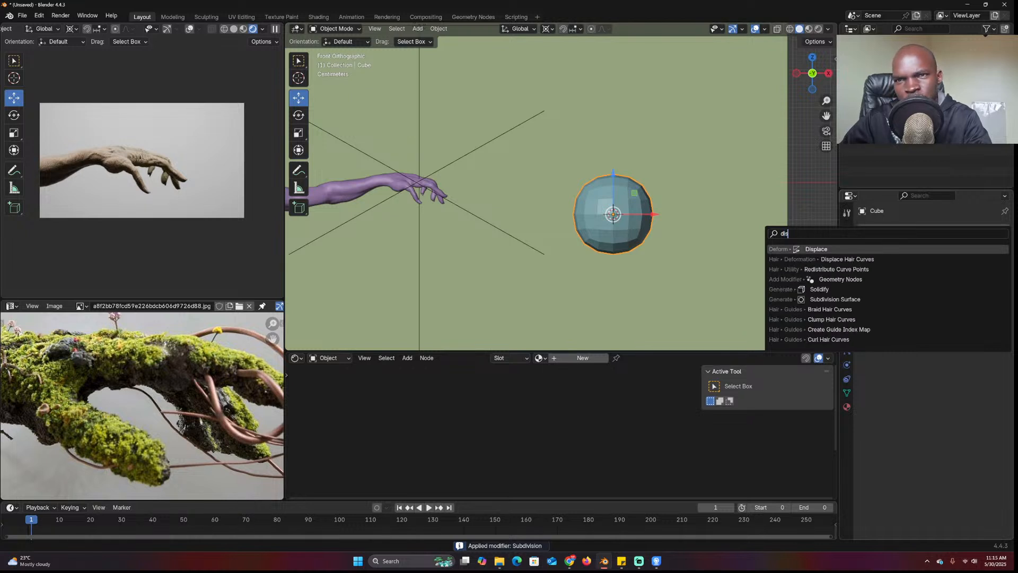
pyautogui.press('Return')
pyautogui.click(986, 260)
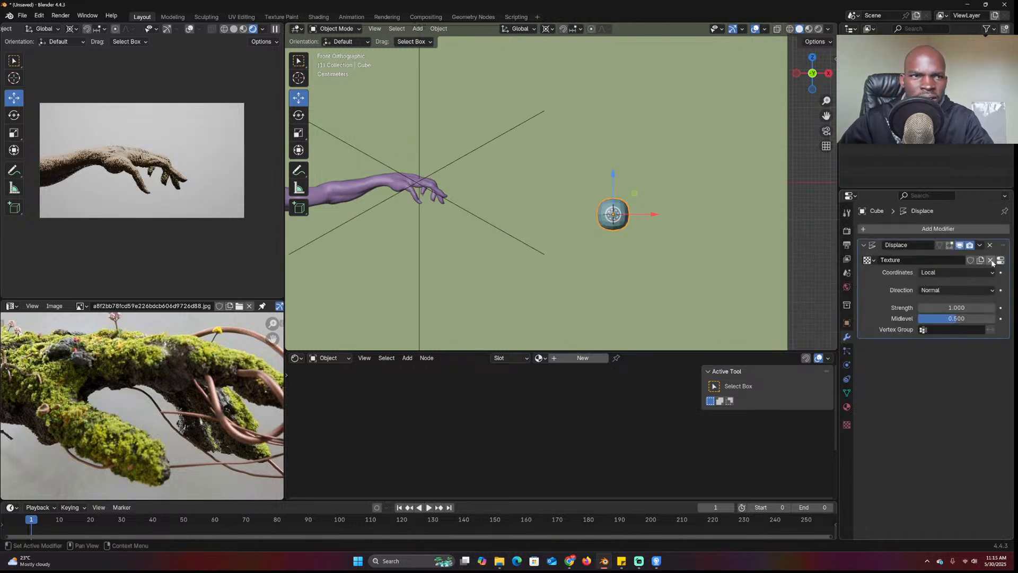
pyautogui.click(1001, 259)
pyautogui.click(981, 260)
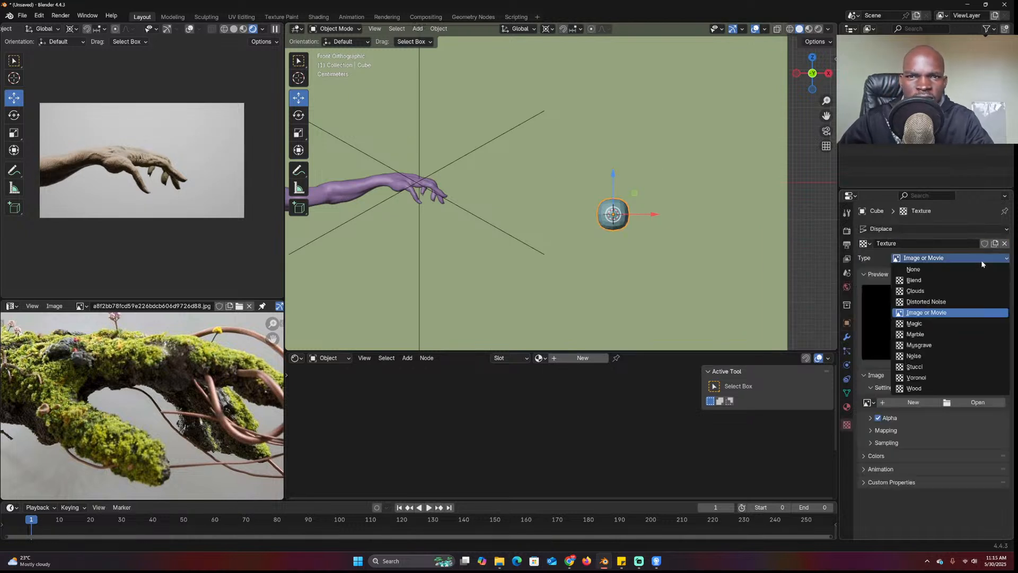
pyautogui.click(950, 296)
pyautogui.moveTo(952, 433); pyautogui.dragTo(973, 433)
# Set the displacement strength to 3.8 and apply the modifier
pyautogui.click(846, 337)
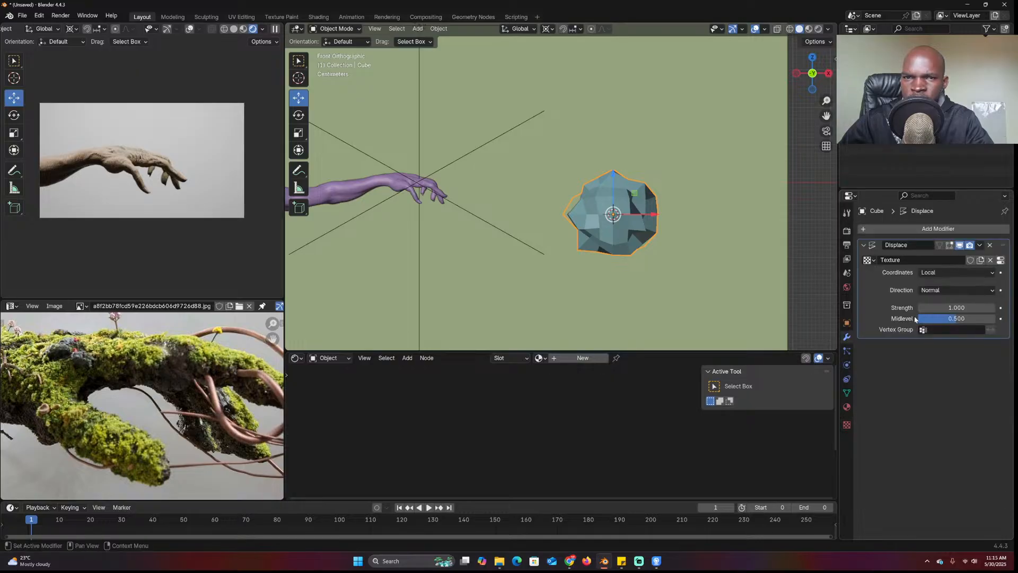
pyautogui.moveTo(949, 308)
pyautogui.mouseDown()
pyautogui.moveTo(973, 308)
pyautogui.moveTo(962, 308)
pyautogui.mouseUp()
pyautogui.moveTo(690, 185); pyautogui.dragTo(753, 200, button='middle')
pyautogui.press('KP_1')
pyautogui.press('KP_2')
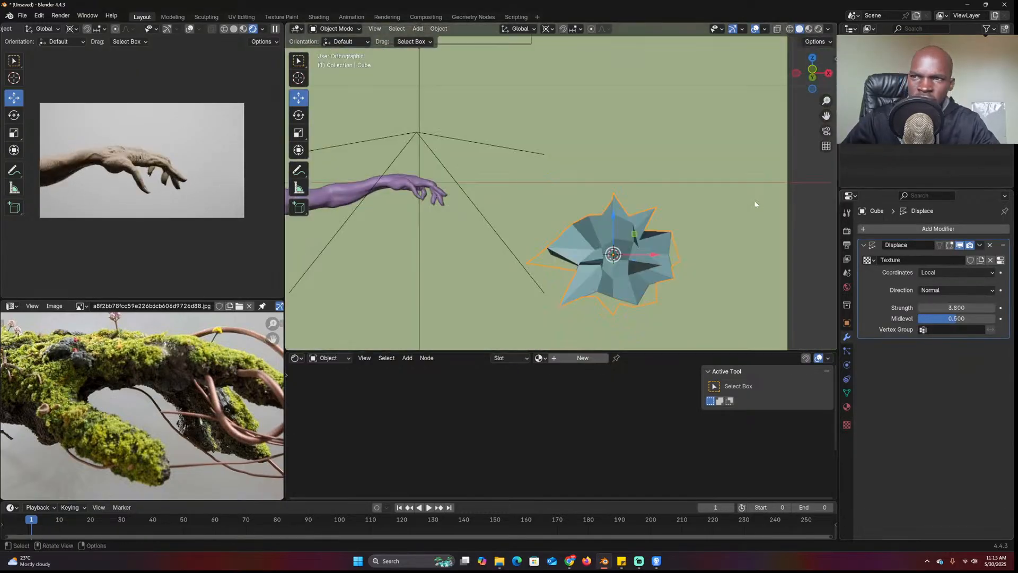
pyautogui.hotkey('ctrl', 'a')
# In Edit Mode with X-ray on, box-select the lump's lower vertices
pyautogui.press('Tab')
pyautogui.hotkey('alt', 'z')
pyautogui.moveTo(553, 271); pyautogui.dragTo(749, 343)
# Delete the lump's selected lower vertices in two passes
pyautogui.press('x')
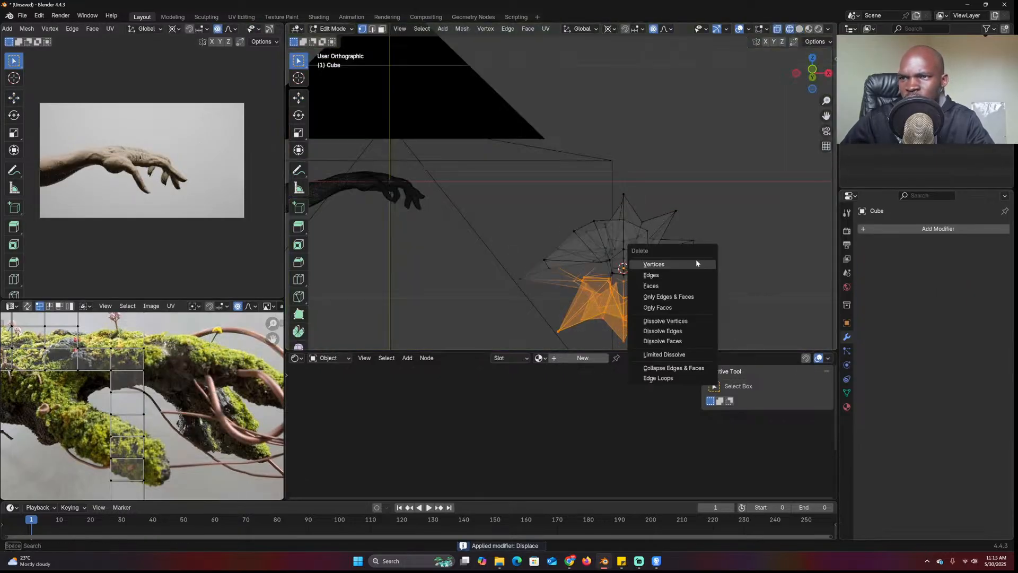
pyautogui.click(689, 285)
pyautogui.moveTo(590, 288); pyautogui.dragTo(777, 342)
pyautogui.press('x')
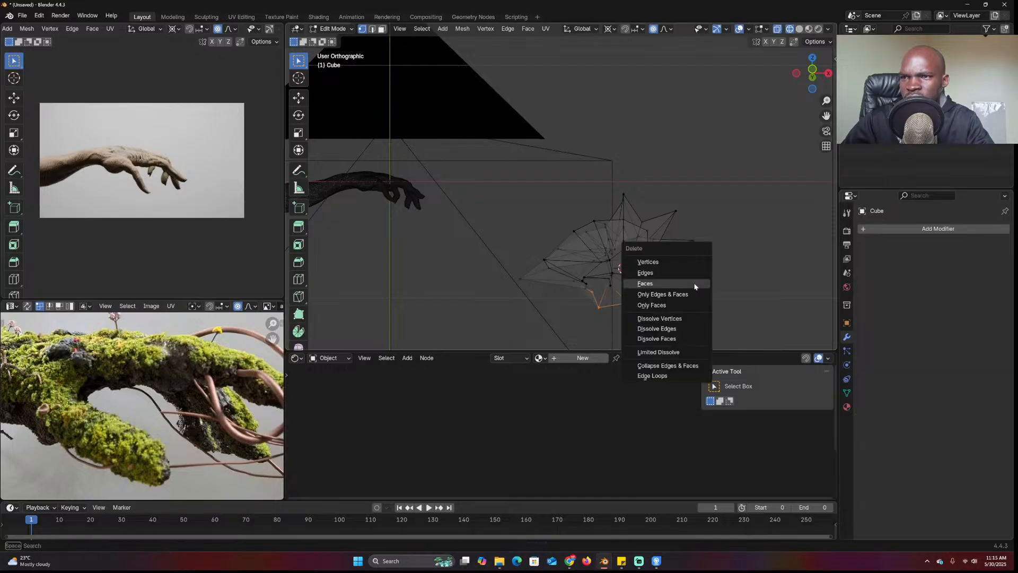
pyautogui.click(691, 263)
# Back in Object Mode with solid shading, reposition the piece and smooth-shade it
pyautogui.press('Tab')
pyautogui.press('z')
pyautogui.click(708, 260)
pyautogui.moveTo(643, 223)
pyautogui.mouseDown(button='middle')
pyautogui.moveTo(590, 249)
pyautogui.moveTo(609, 228)
pyautogui.moveTo(653, 209)
pyautogui.mouseUp(button='middle')
pyautogui.press('g')
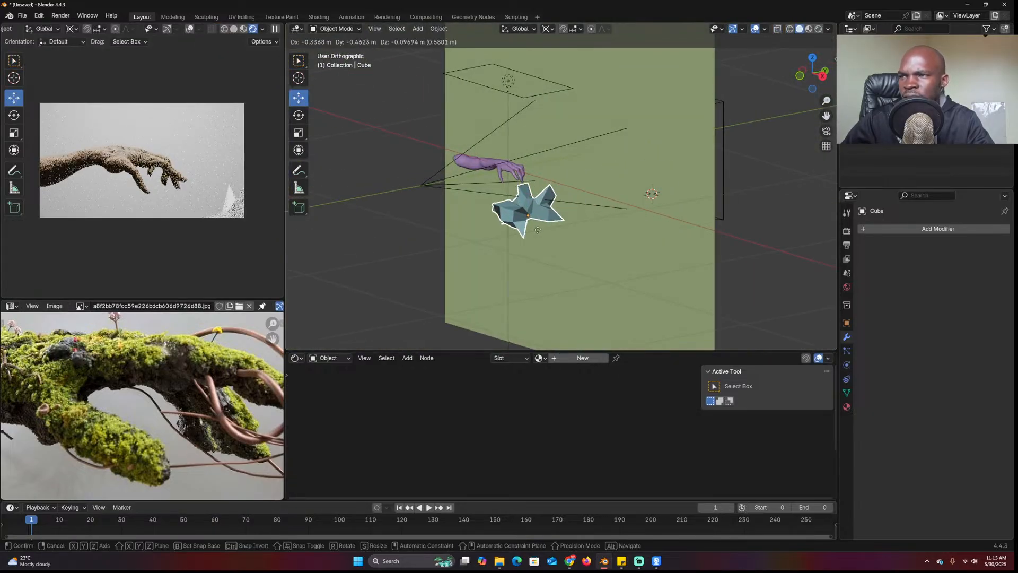
pyautogui.click(534, 215)
pyautogui.rightClick(564, 209)
pyautogui.click(564, 211)
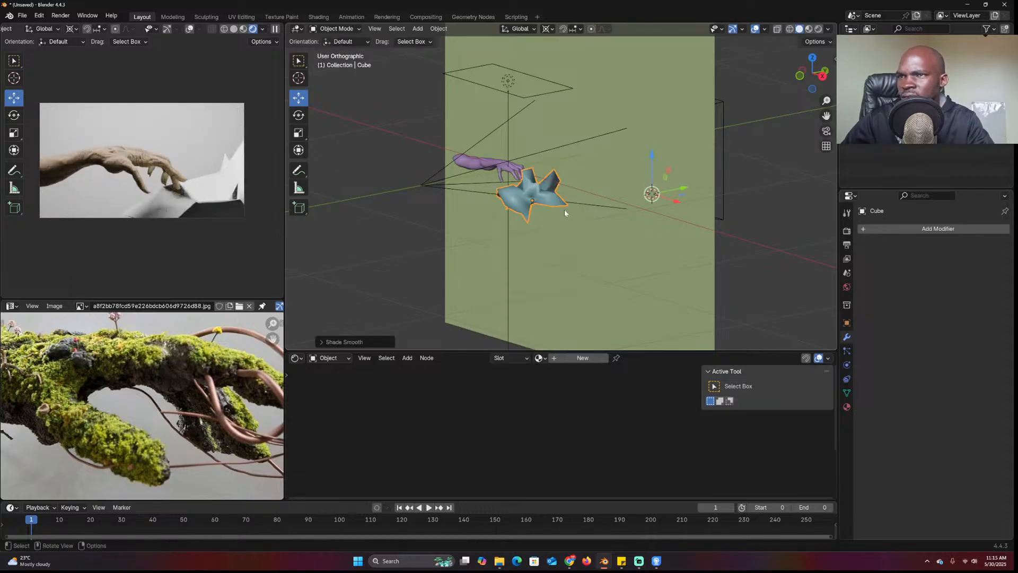
# Move the piece far to the right and set the pivot point to Median Point
pyautogui.press('g')
pyautogui.click(796, 215)
pyautogui.moveTo(796, 215); pyautogui.dragTo(720, 212, button='middle')
pyautogui.press('.')
pyautogui.click(664, 133)
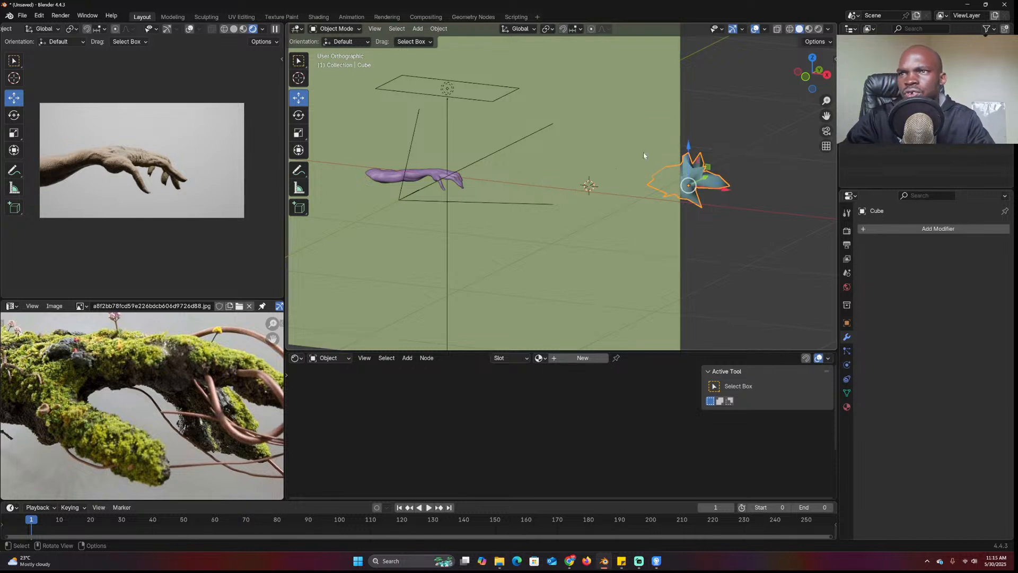
pyautogui.scroll(3, 752, 202)
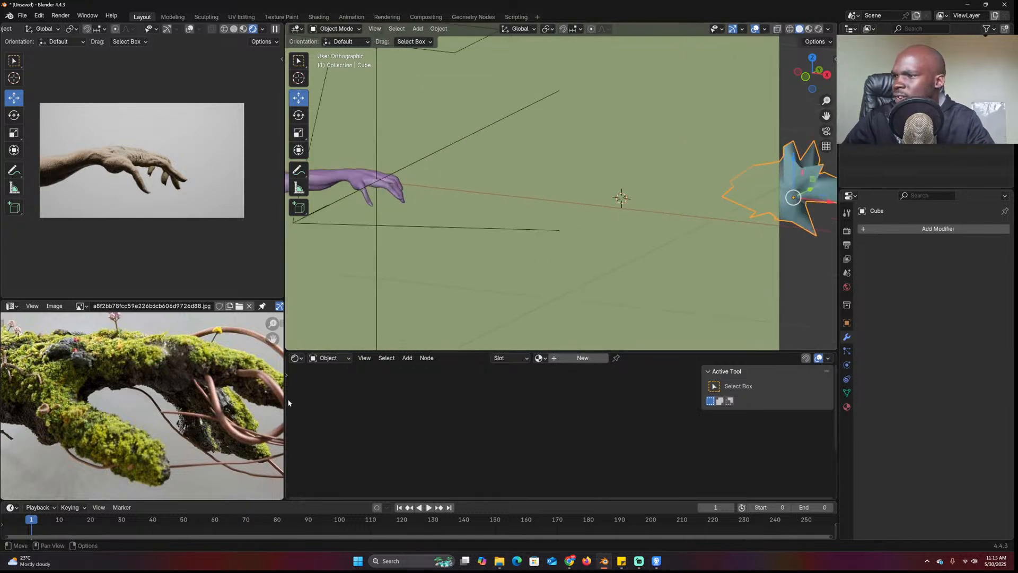
# Create a new material for the piece and scale it down onto the wrist in camera view
pyautogui.click(580, 358)
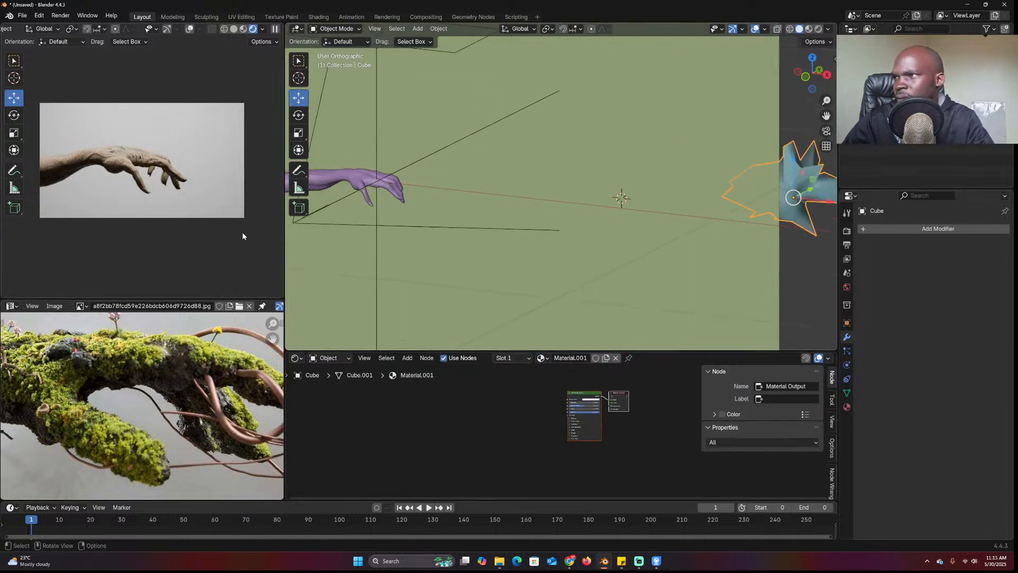
pyautogui.press('KP_0')
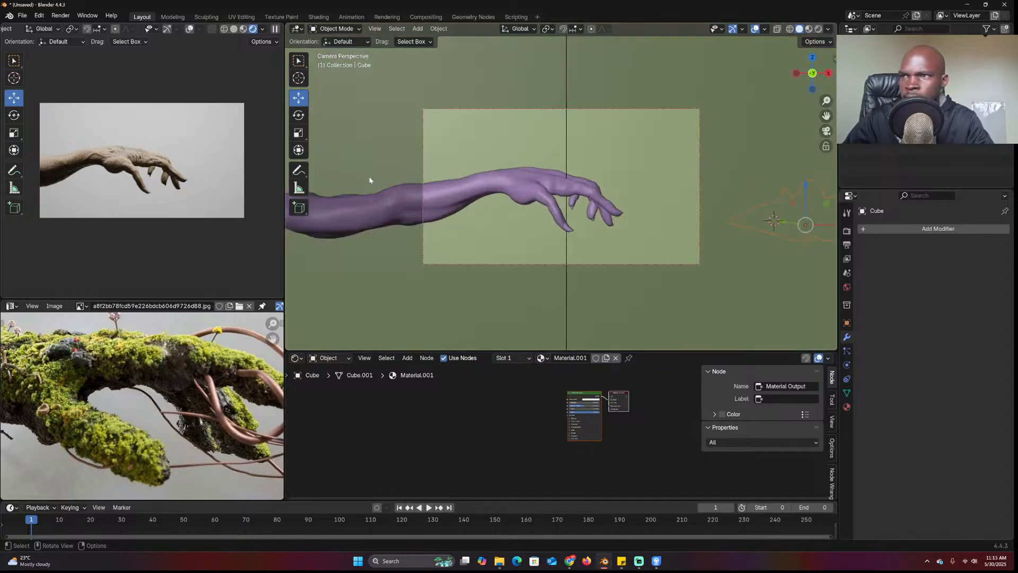
pyautogui.press('s')
pyautogui.click(518, 200)
pyautogui.scroll(4, 567, 374)
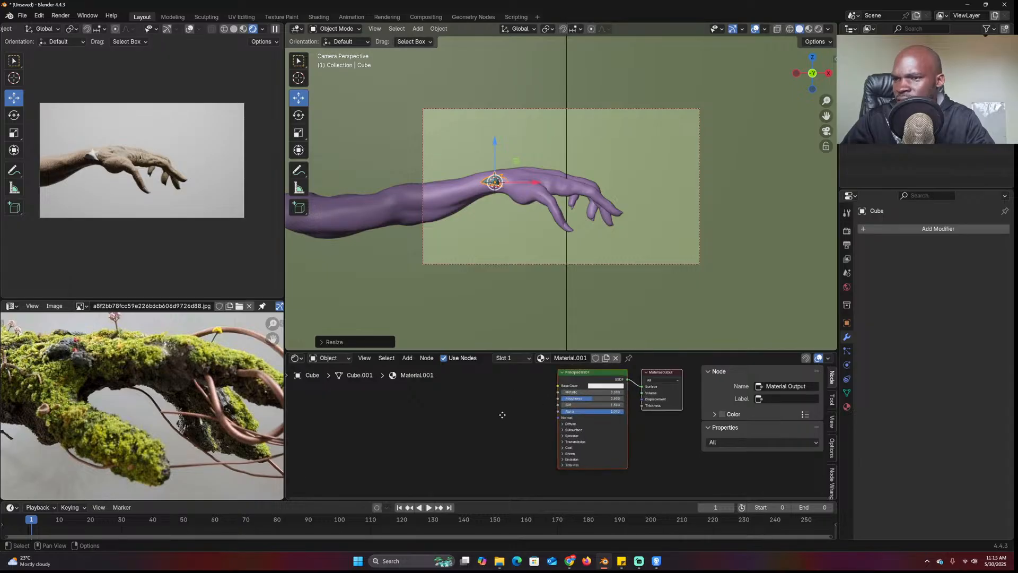
# Add an Image Texture node loaded with the grass image from the resources folder
pyautogui.moveTo(575, 351); pyautogui.dragTo(573, 292)
pyautogui.moveTo(424, 354); pyautogui.dragTo(491, 324, button='middle')
pyautogui.hotkey('shift', 'a')
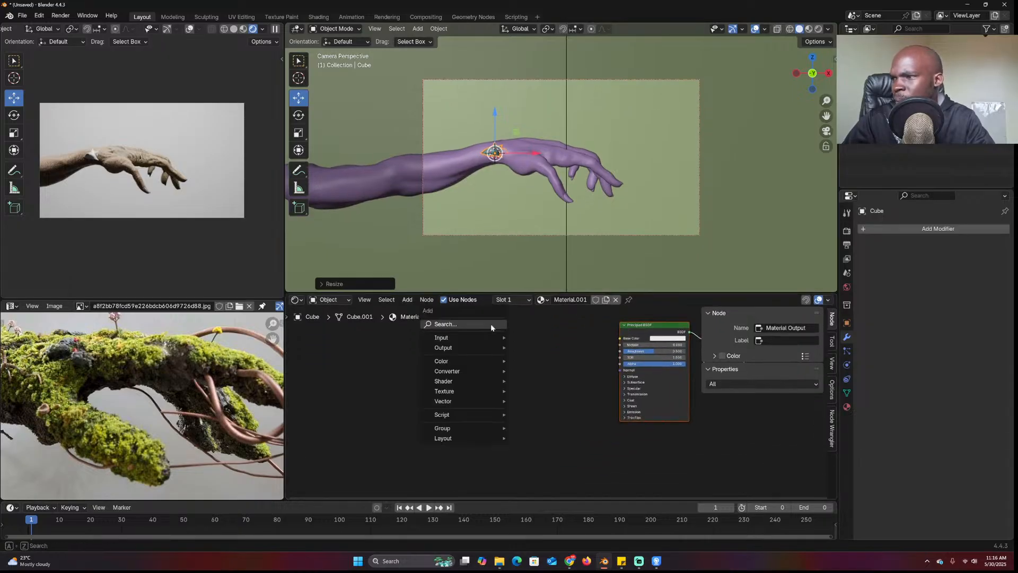
pyautogui.click(491, 323)
pyautogui.write('Ima')
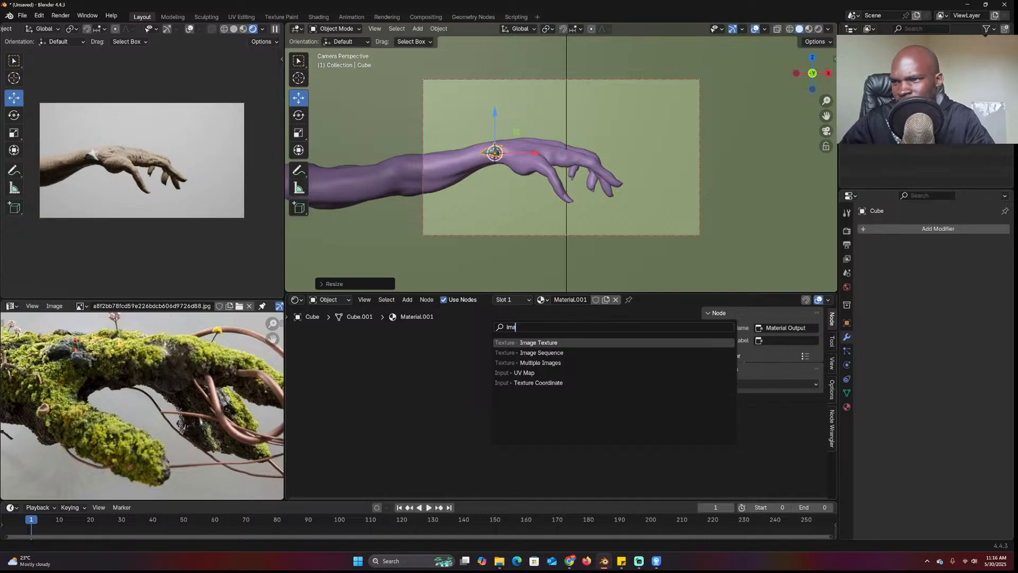
pyautogui.press('Return')
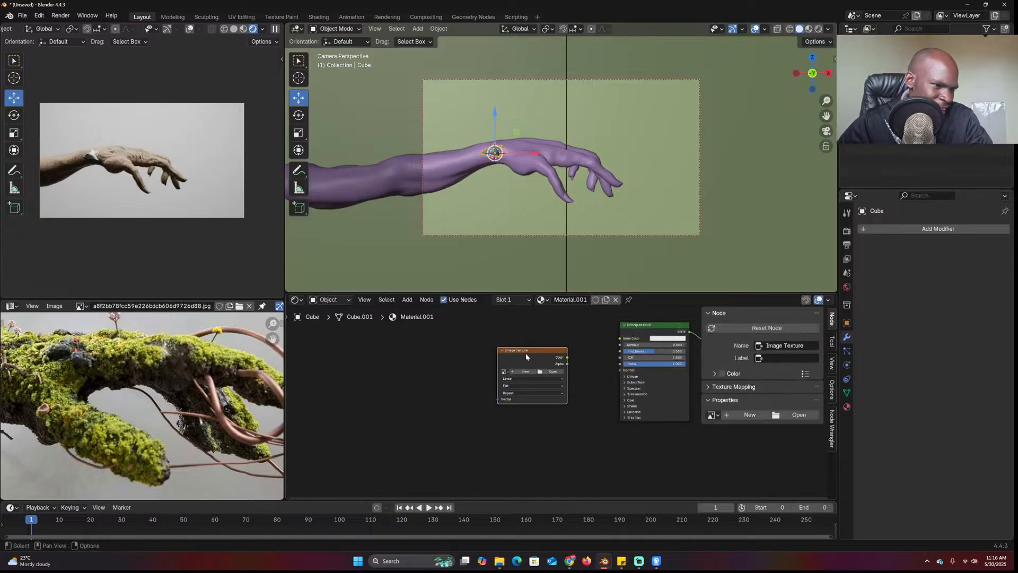
pyautogui.click(554, 372)
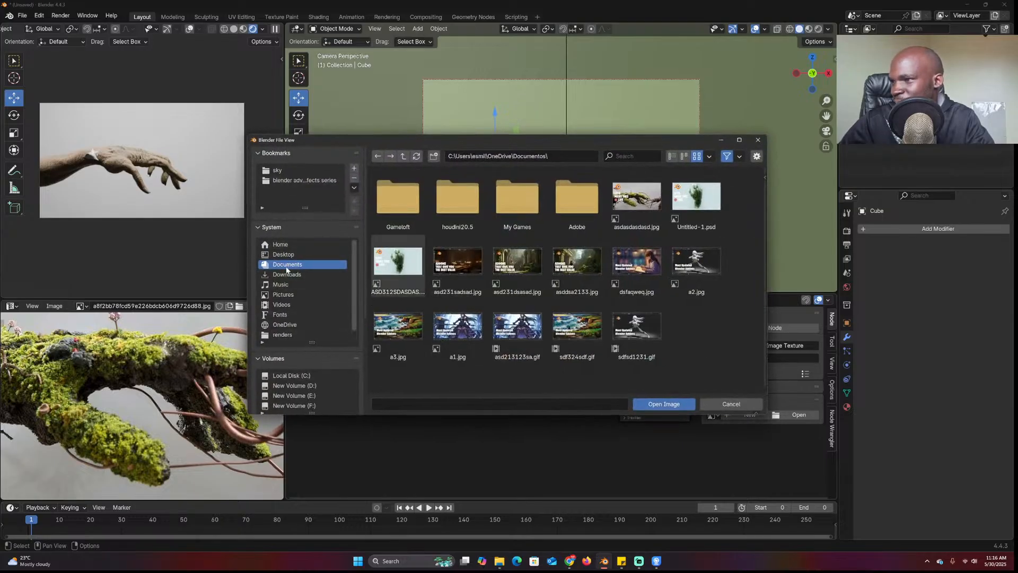
pyautogui.click(278, 170)
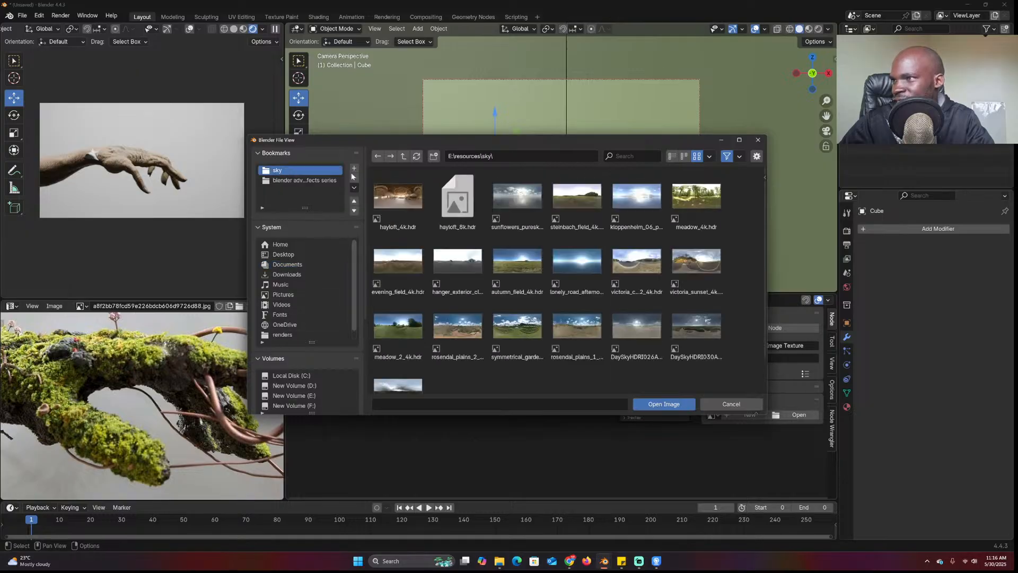
pyautogui.click(403, 155)
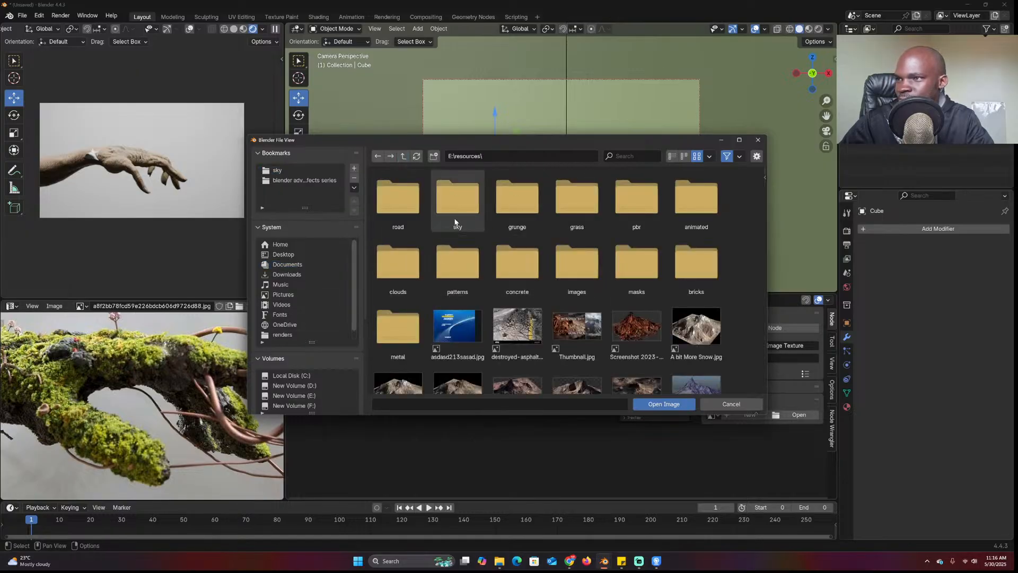
pyautogui.click(568, 225)
pyautogui.doubleClick(634, 210)
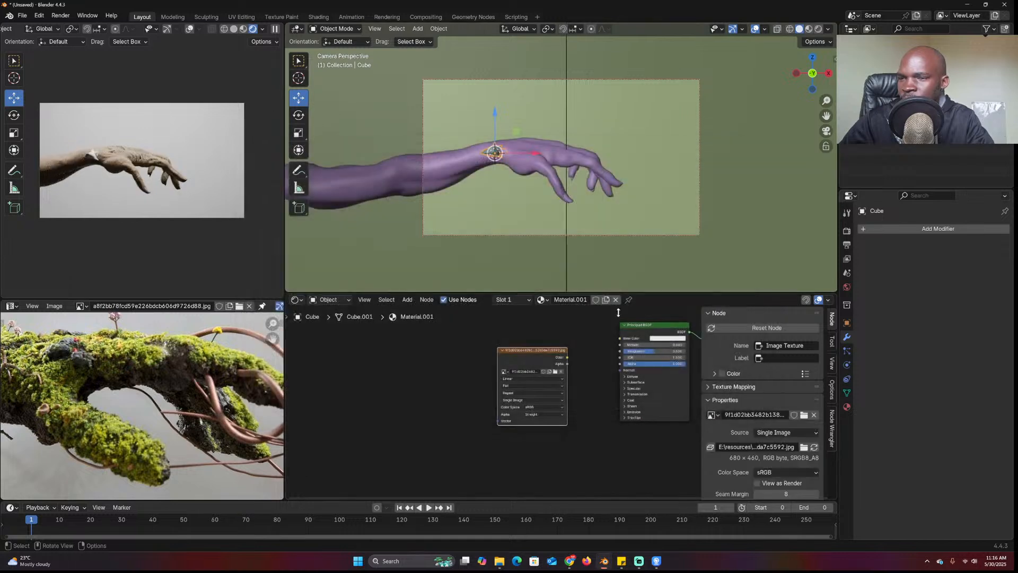
# Route the image color through a Bump node into the shader Normal at strength 0.434
pyautogui.scroll(3, 505, 240)
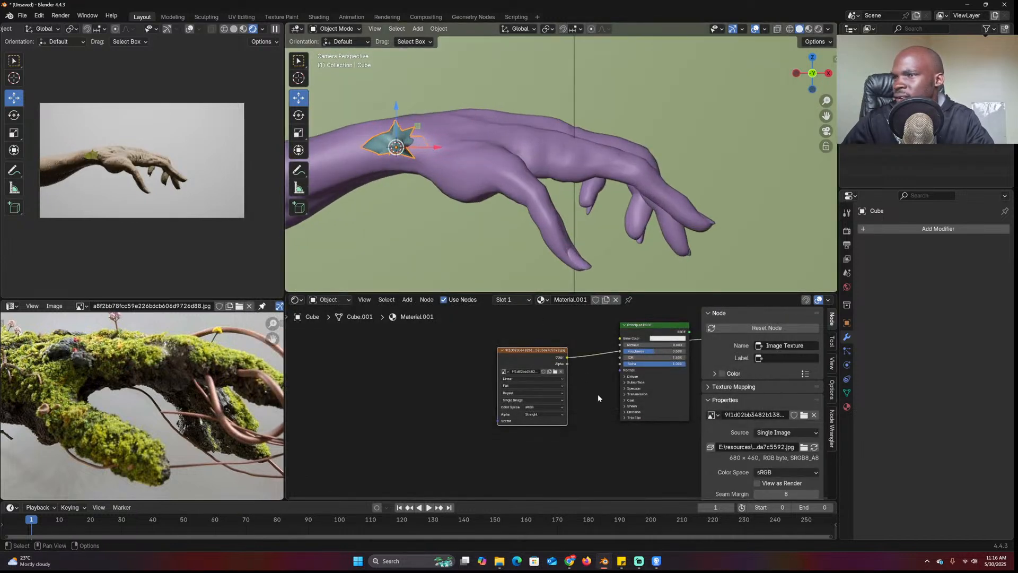
pyautogui.moveTo(549, 355); pyautogui.dragTo(519, 412)
pyautogui.write('bump')
pyautogui.press('Return')
pyautogui.moveTo(559, 378); pyautogui.dragTo(620, 370)
pyautogui.moveTo(785, 414); pyautogui.dragTo(755, 414)
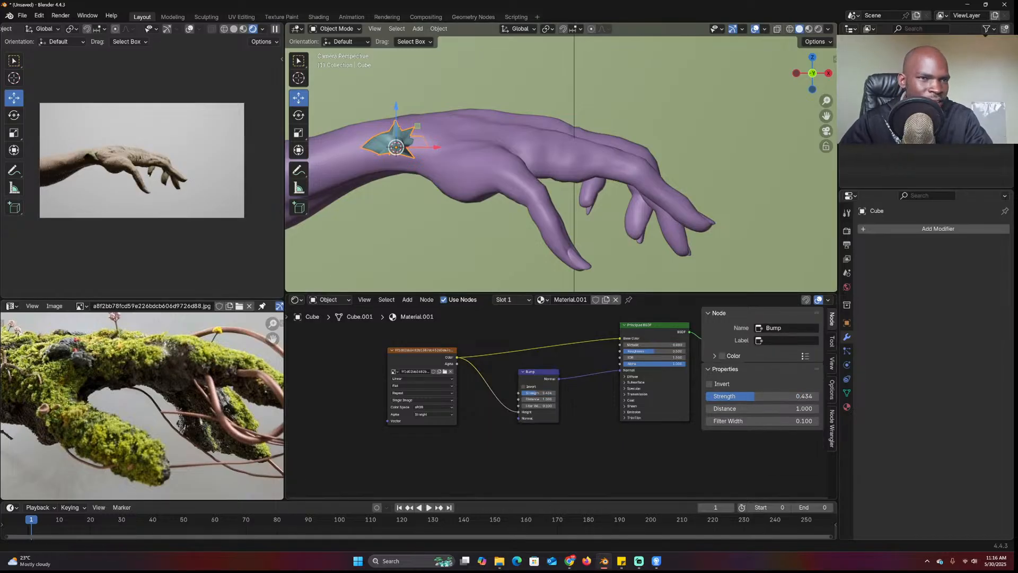
pyautogui.scroll(2, 388, 133)
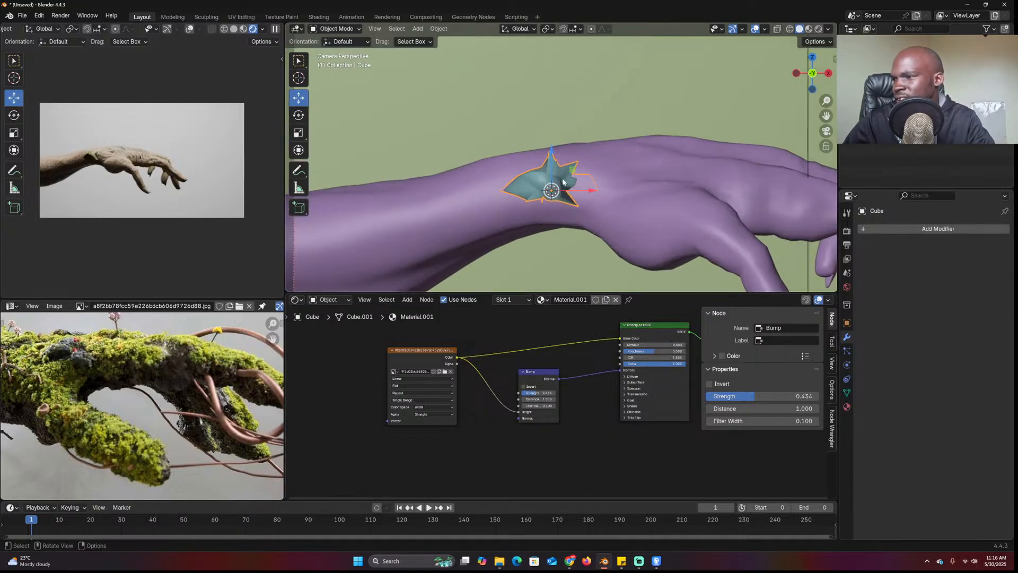
# Zoom in on the piece and shrink it to about half size
pyautogui.moveTo(590, 189); pyautogui.dragTo(545, 237, button='middle')
pyautogui.scroll(4, 545, 236)
pyautogui.scroll(2, 687, 205)
pyautogui.keyDown('shift'); pyautogui.moveTo(425, 197); pyautogui.dragTo(631, 129, button='middle'); pyautogui.keyUp('shift')
pyautogui.press('s')
pyautogui.click(643, 206)
# Duplicate the area light, rotate the copy toward the hand and move it into place
pyautogui.scroll(-5, 630, 154)
pyautogui.scroll(-7, 634, 159)
pyautogui.scroll(-2, 634, 160)
pyautogui.click(572, 114)
pyautogui.moveTo(572, 115); pyautogui.dragTo(555, 130, button='middle')
pyautogui.press('KP_3')
pyautogui.hotkey('shift', 'd')
pyautogui.press('r')
pyautogui.click(456, 93)
pyautogui.press('g')
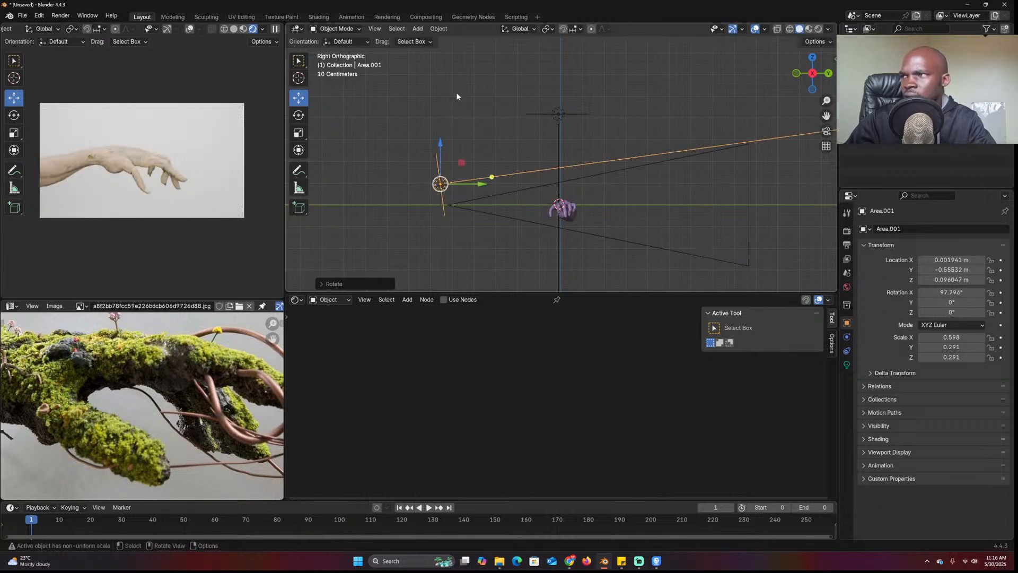
pyautogui.click(479, 136)
# Set the new light's power to 1 W
pyautogui.click(848, 366)
pyautogui.click(956, 297)
pyautogui.write('5')
pyautogui.press('Return')
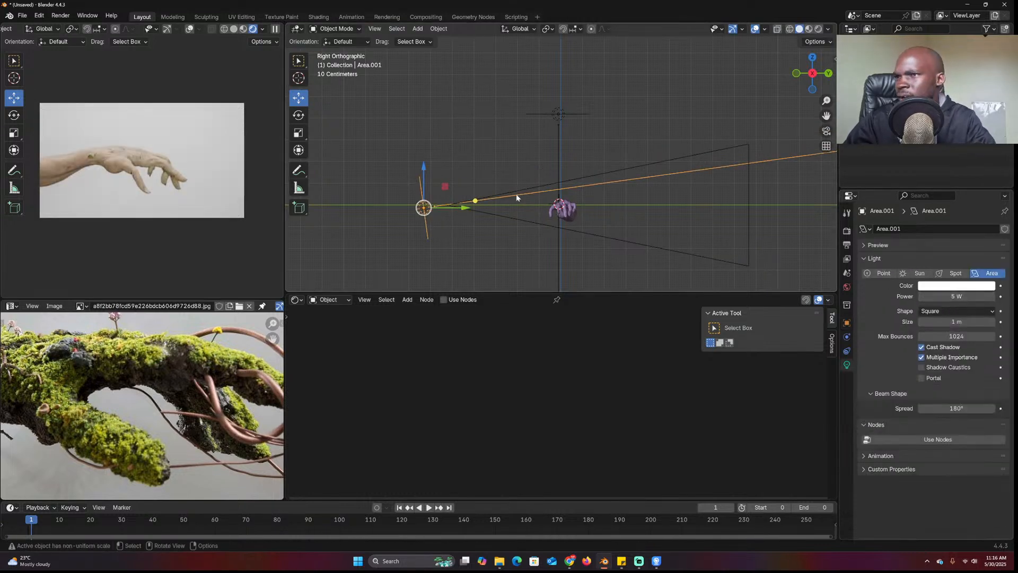
pyautogui.scroll(1, 516, 192)
pyautogui.click(958, 297)
pyautogui.write('1')
pyautogui.press('Return')
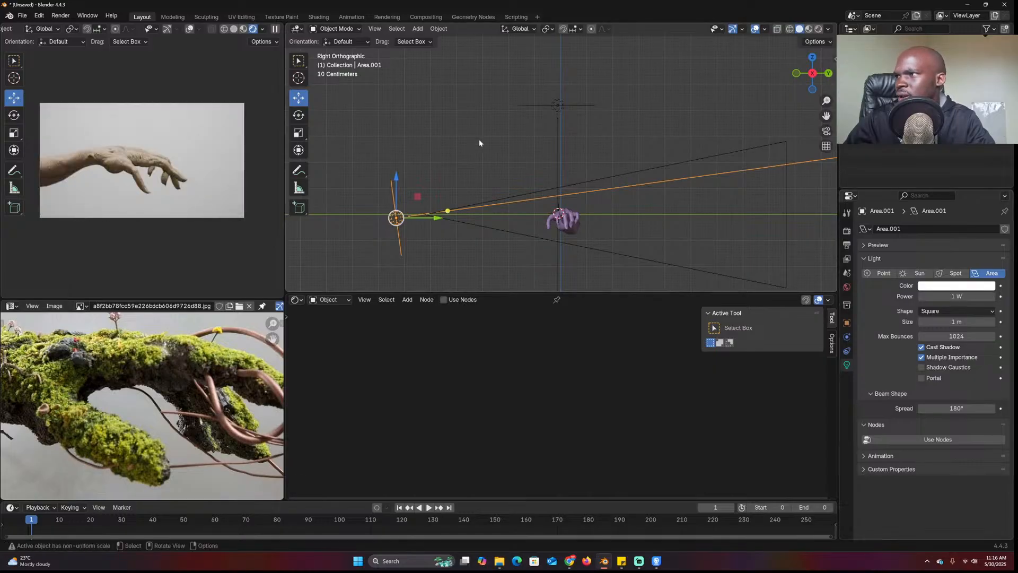
# Orbit back to the arm and select it
pyautogui.moveTo(475, 139); pyautogui.dragTo(562, 191, button='middle')
pyautogui.scroll(3, 561, 191)
pyautogui.click(573, 198)
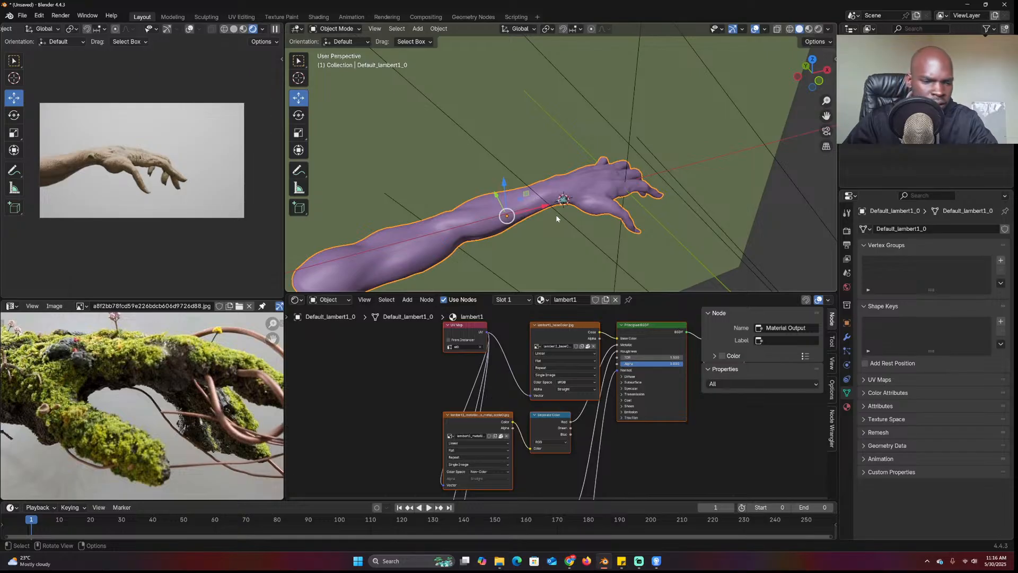
# Enter Edit Mode on the arm and select all of its vertices
pyautogui.press('KP_7')
pyautogui.scroll(-4, 560, 212)
pyautogui.press('Tab')
pyautogui.hotkey('alt', 'a')
pyautogui.keyDown('shift'); pyautogui.moveTo(575, 124); pyautogui.dragTo(644, 184, button='middle'); pyautogui.keyUp('shift')
pyautogui.press('a')
pyautogui.moveTo(669, 242); pyautogui.dragTo(666, 211, button='middle')
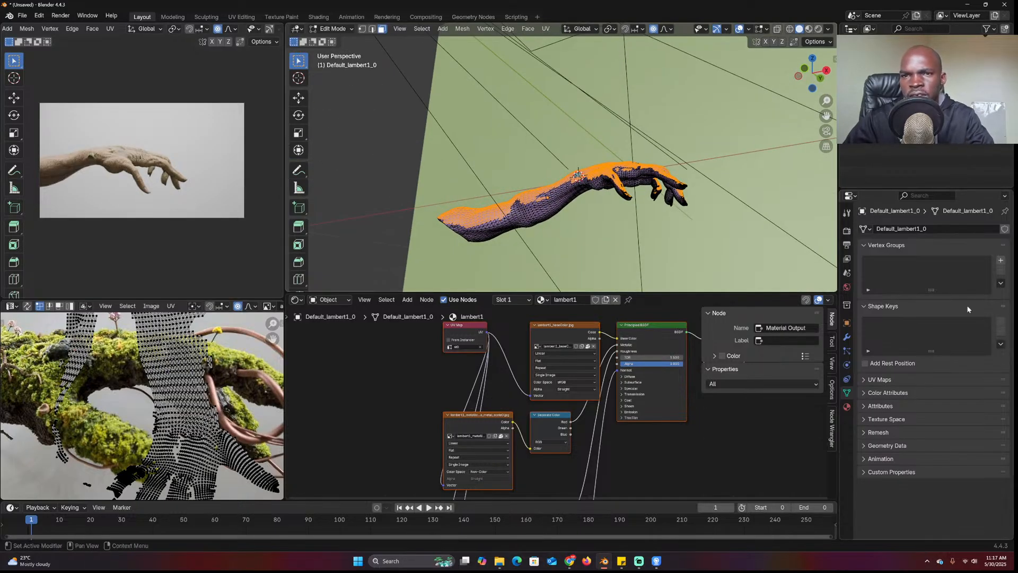
# Add a hair particle system to the arm with Advanced options enabled
pyautogui.click(846, 350)
pyautogui.click(1003, 229)
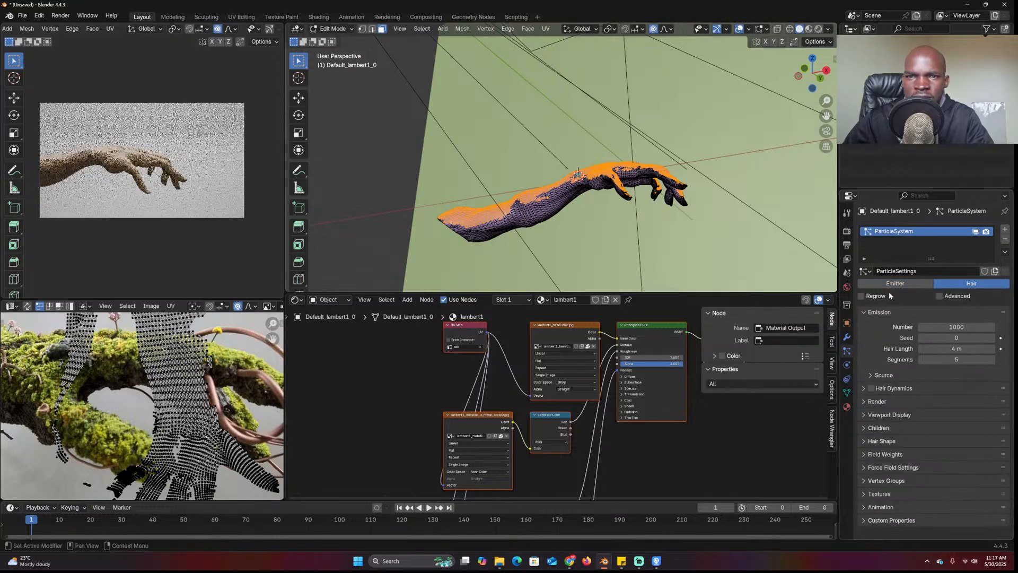
pyautogui.click(939, 296)
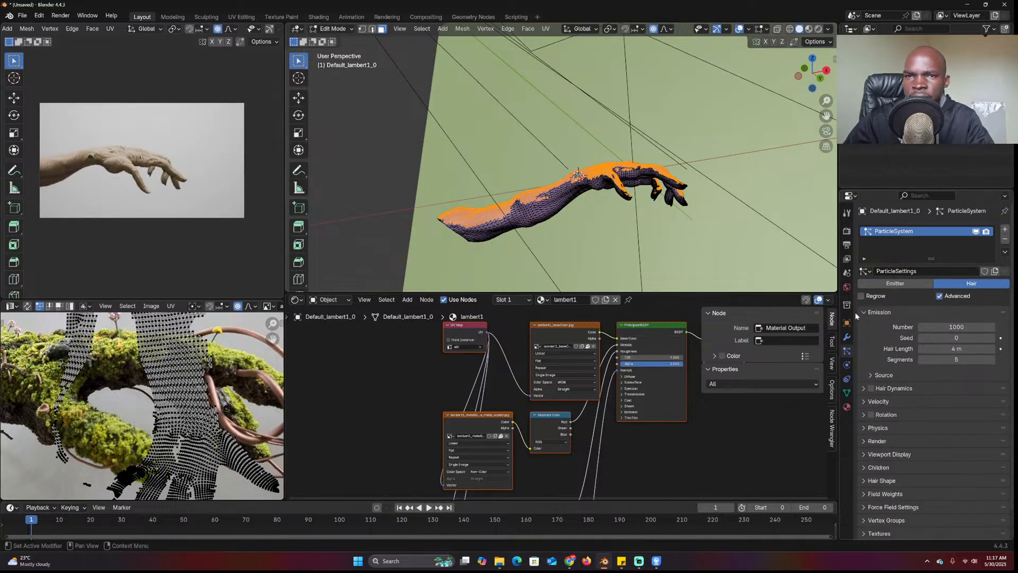
# Add a vertex group named moss, then return to Object Mode
pyautogui.click(846, 392)
pyautogui.click(998, 261)
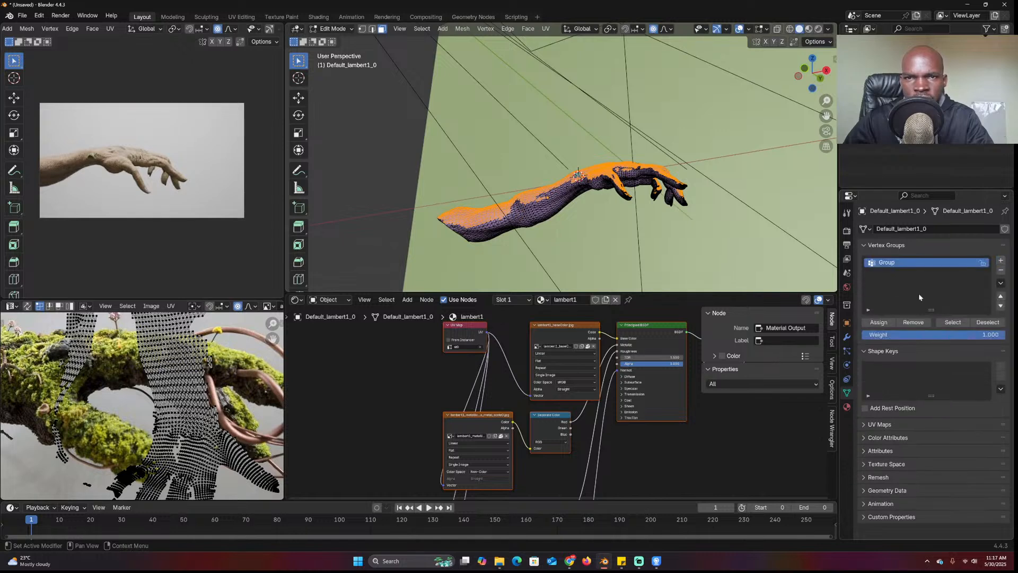
pyautogui.doubleClick(886, 262)
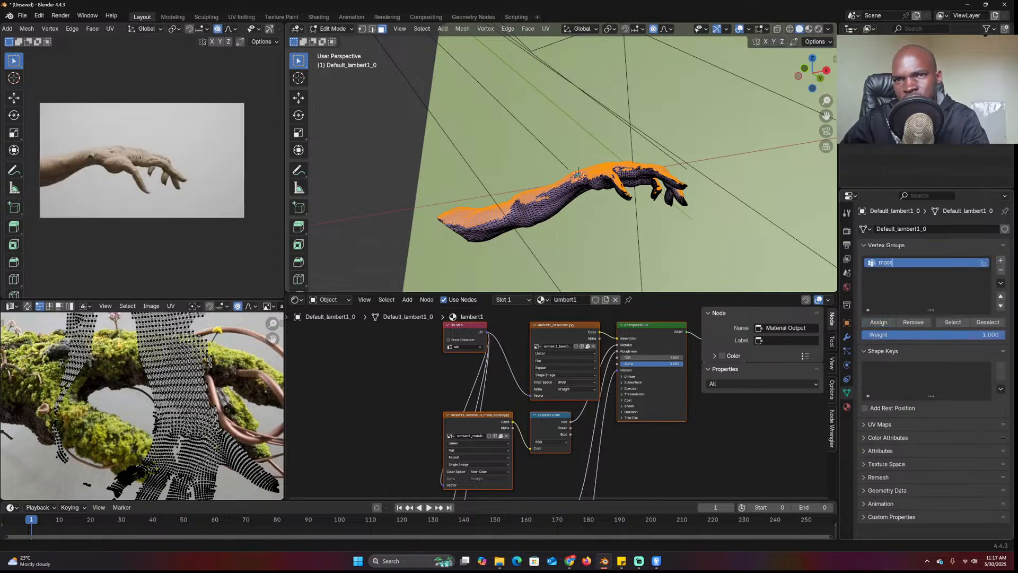
pyautogui.press('Return')
pyautogui.click(878, 321)
pyautogui.press('Tab')
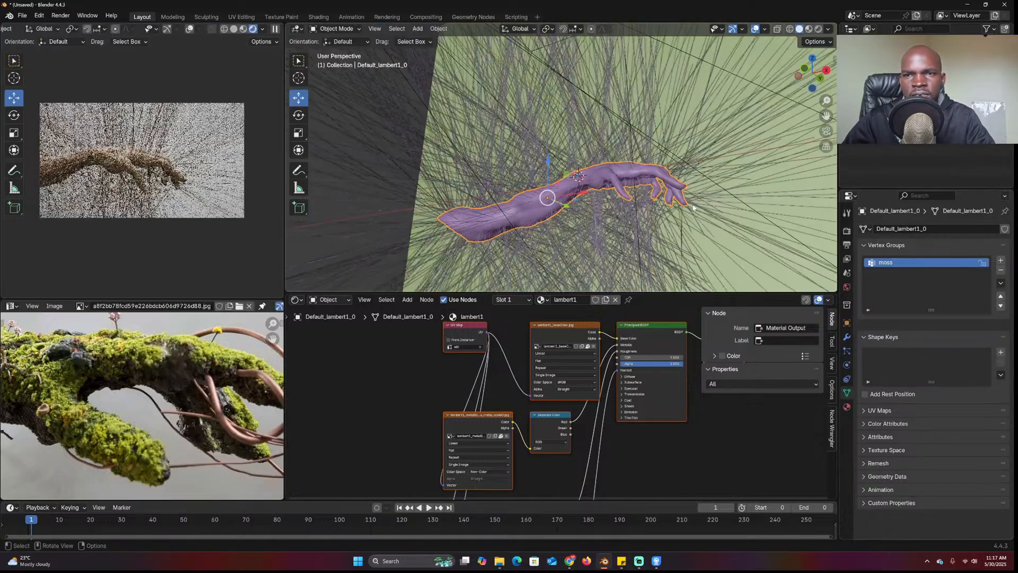
# In the arm's particle settings, expand the Vertex Groups panel
pyautogui.click(847, 338)
pyautogui.scroll(-1, 908, 459)
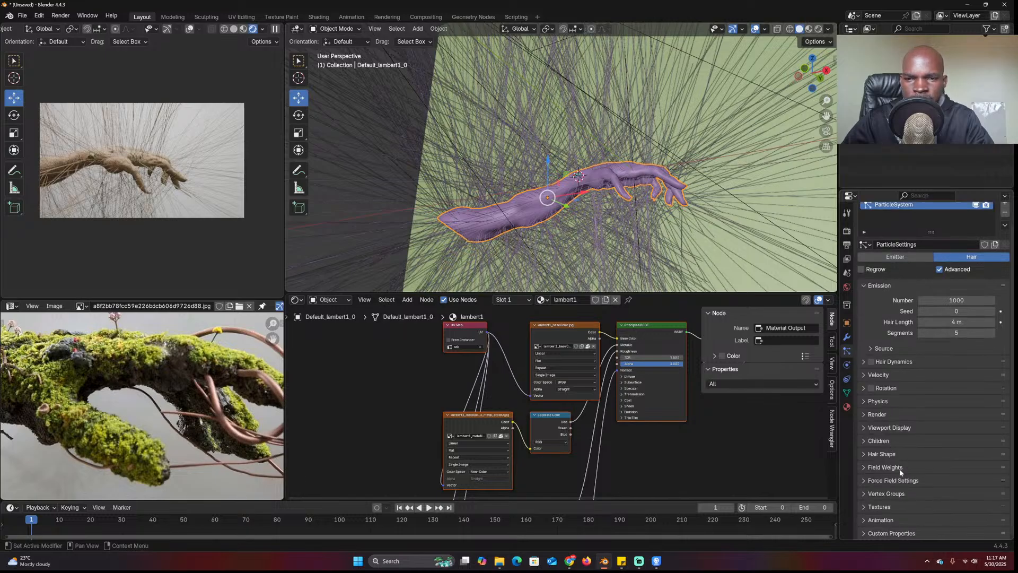
pyautogui.click(899, 468)
pyautogui.click(885, 467)
pyautogui.click(895, 495)
pyautogui.moveTo(610, 202); pyautogui.dragTo(663, 234, button='middle')
# Set the particles to render as Object, using the small spiky cube as the instance
pyautogui.click(884, 414)
pyautogui.click(937, 429)
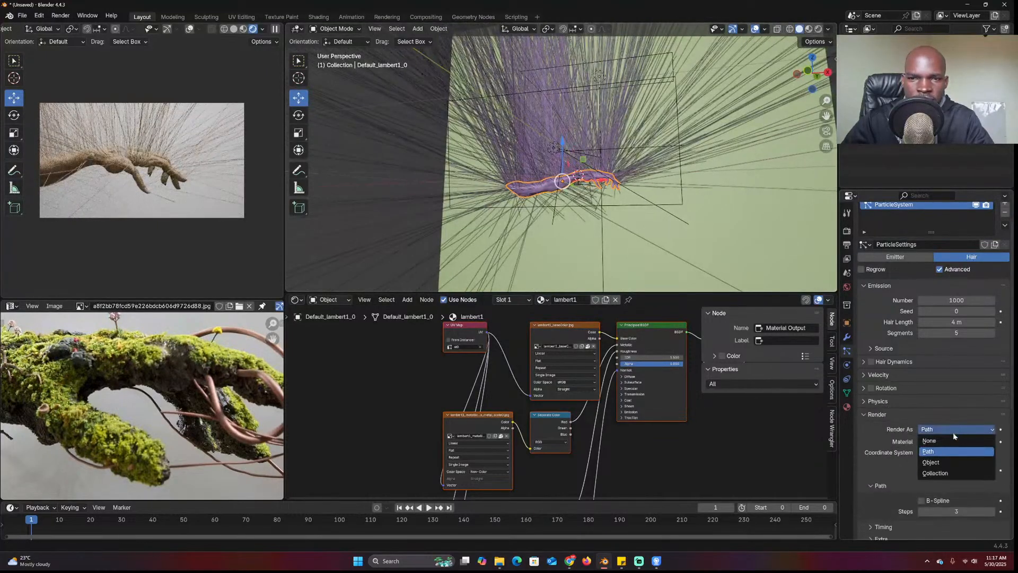
pyautogui.click(931, 462)
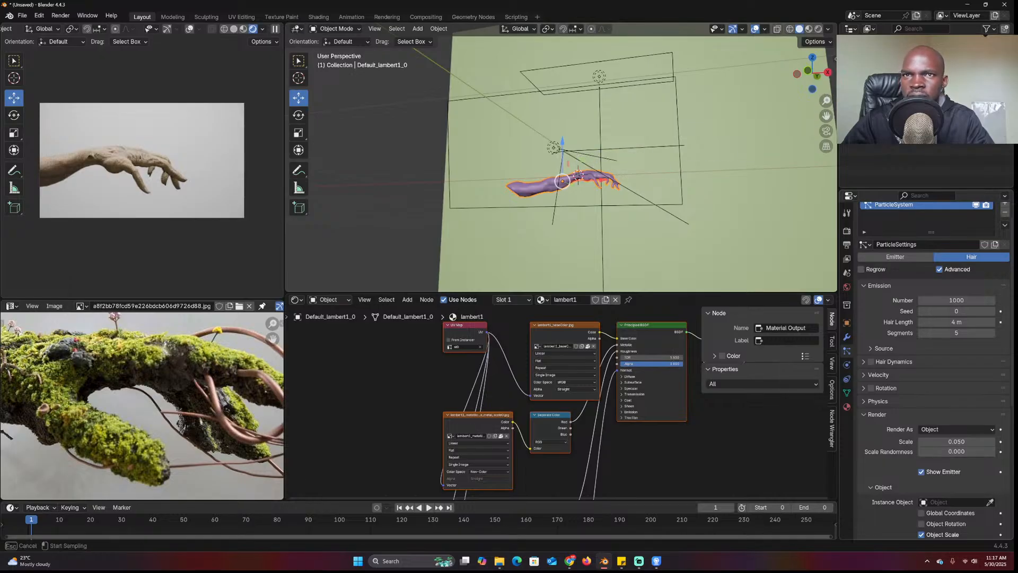
pyautogui.press('Escape')
pyautogui.scroll(6, 769, 117)
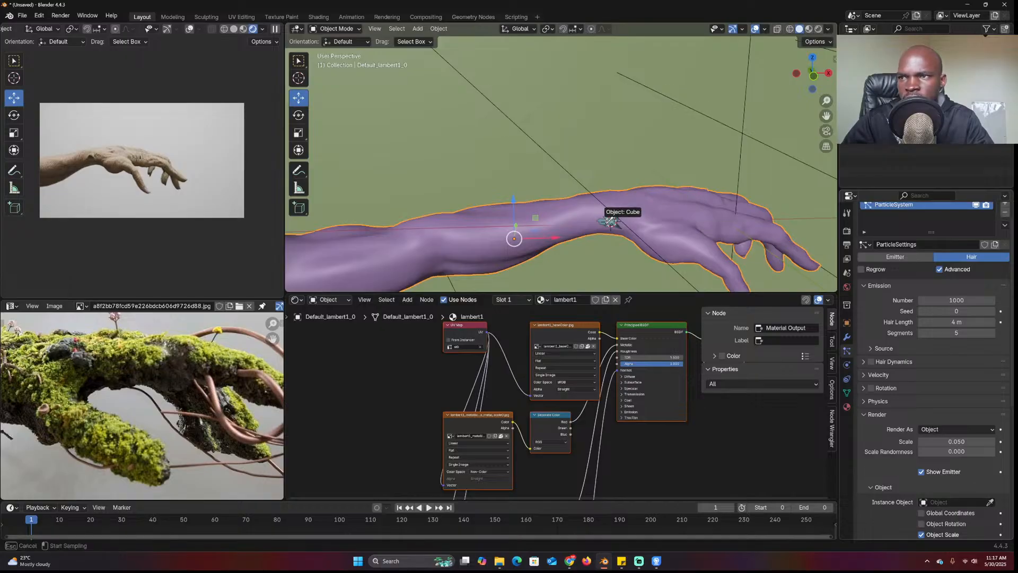
pyautogui.click(608, 223)
pyautogui.scroll(5, 604, 202)
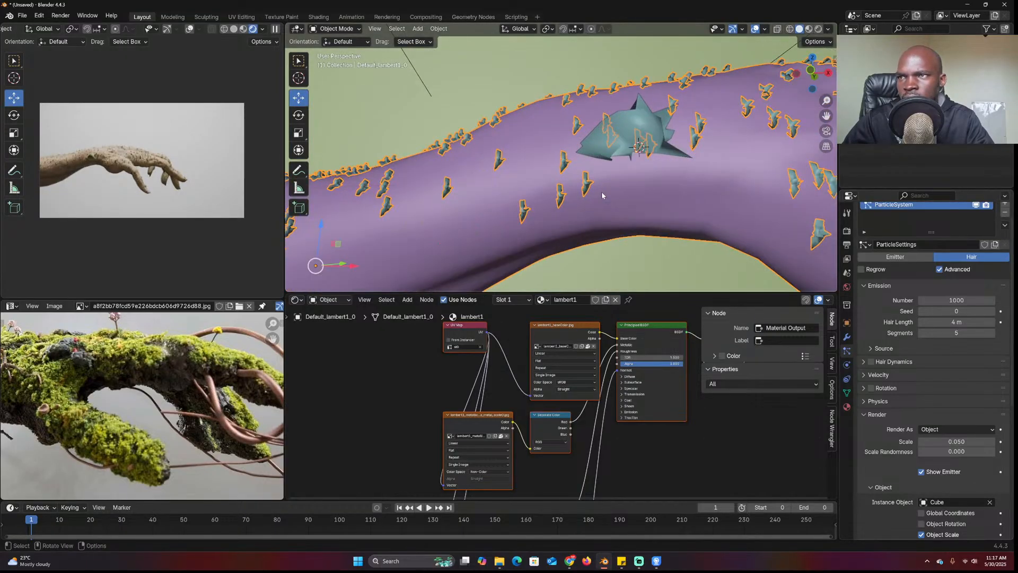
pyautogui.click(652, 121)
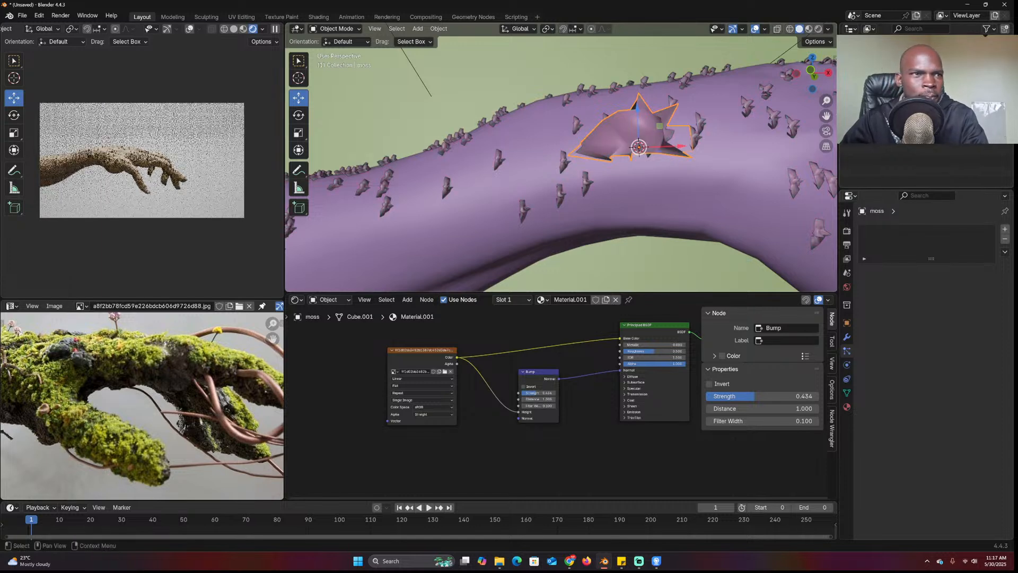
# Select the arm and begin saving, creating a 'moss' folder in the default location
pyautogui.click(539, 168)
pyautogui.hotkey('ctrl', 's')
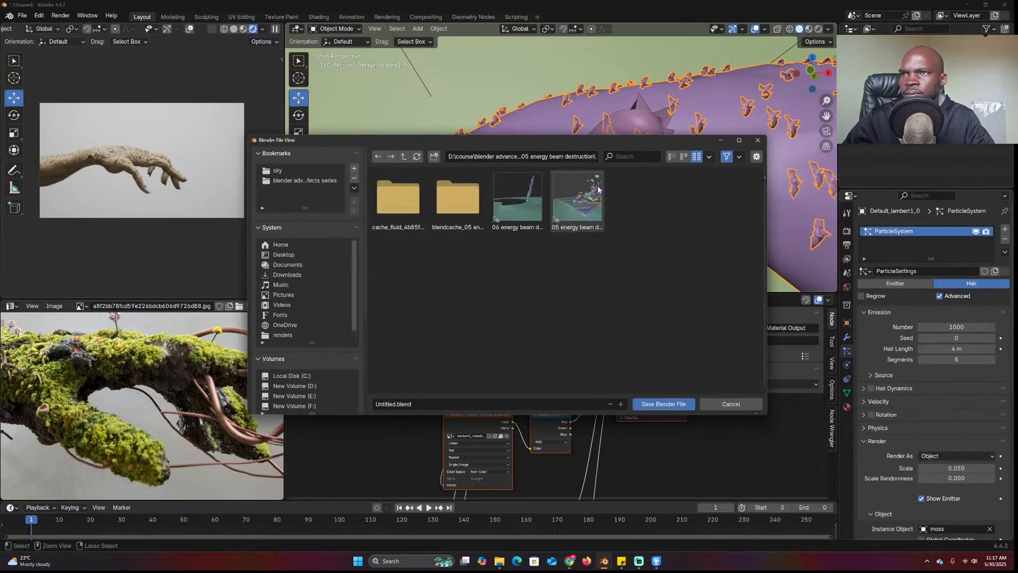
pyautogui.click(404, 156)
pyautogui.click(434, 155)
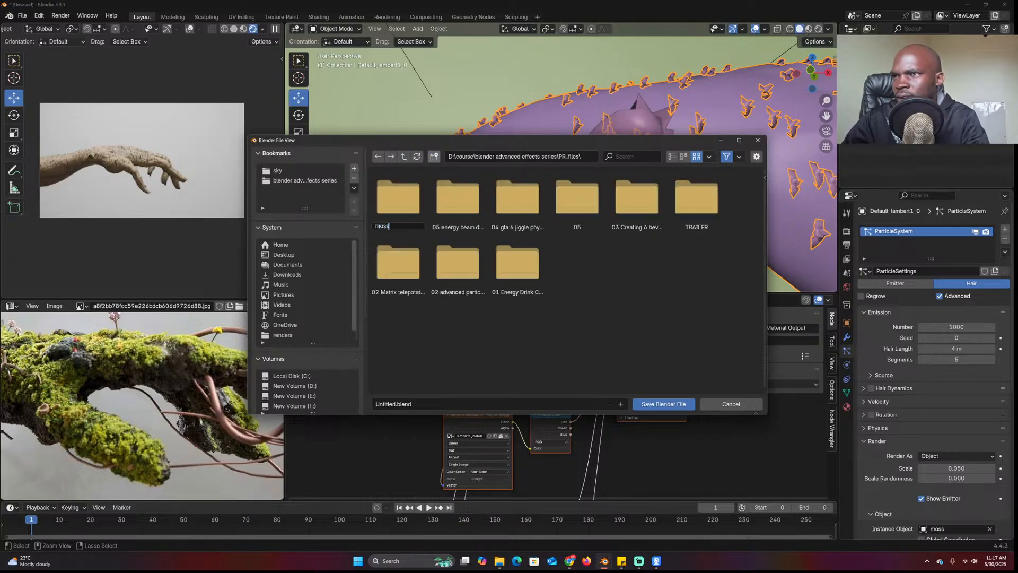
pyautogui.write('moss')
pyautogui.press('Return')
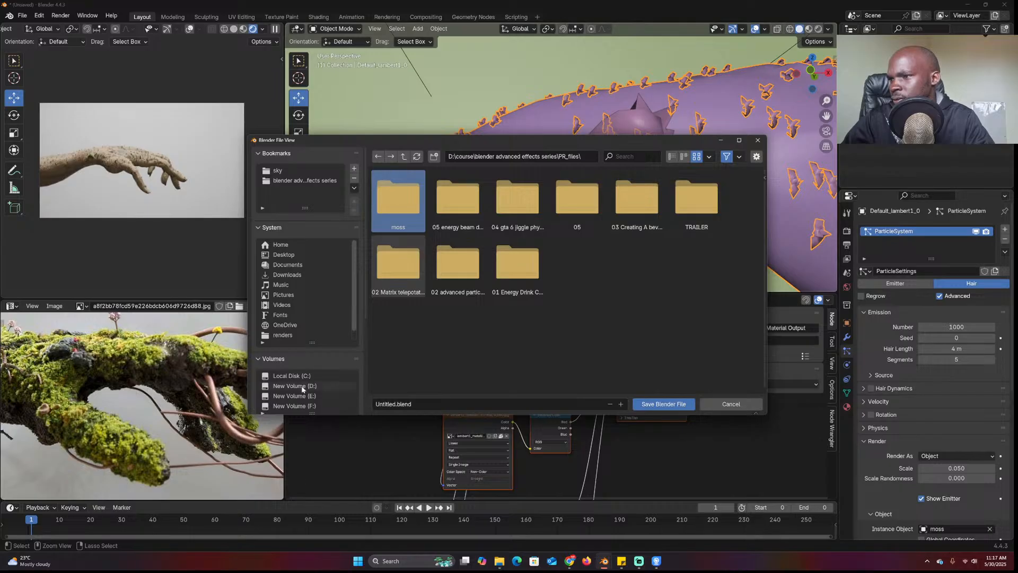
# Browse the save dialog to E:\models\2025 models\may
pyautogui.click(303, 387)
pyautogui.click(317, 395)
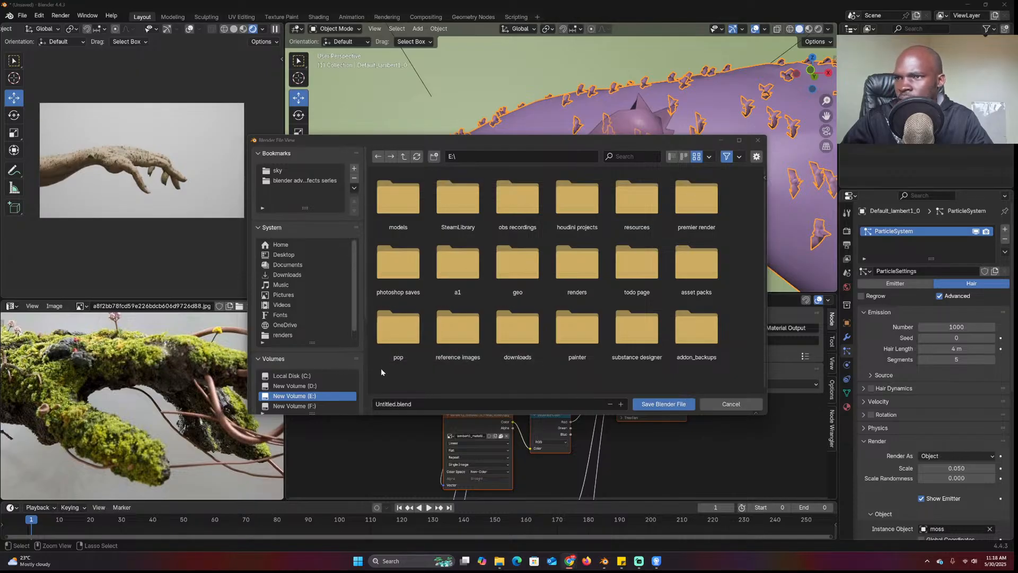
pyautogui.click(398, 223)
pyautogui.click(398, 223)
pyautogui.doubleClick(408, 206)
pyautogui.doubleClick(407, 207)
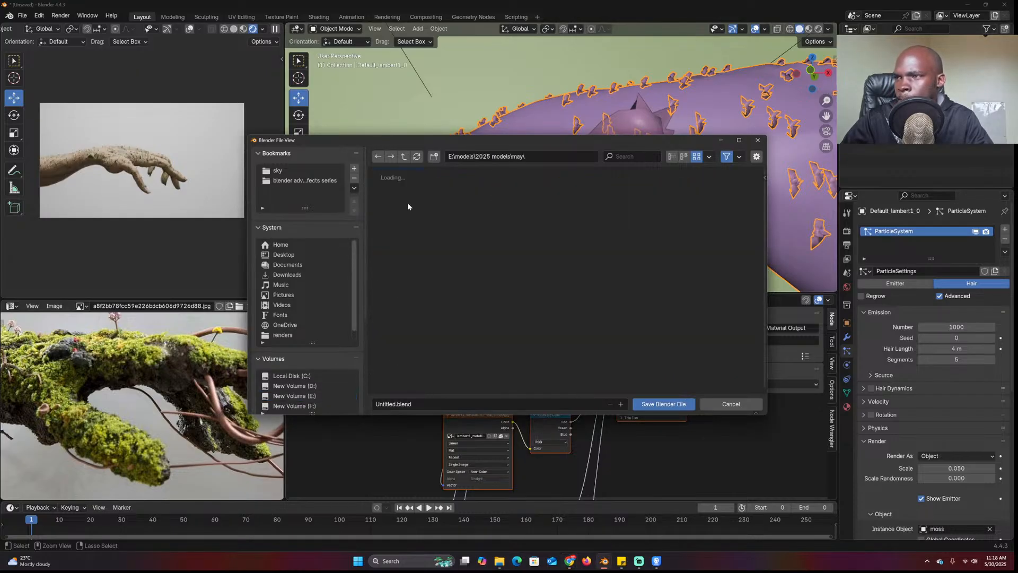
# Create a 'moss hand' folder there and save the file as moss hand.blend
pyautogui.click(433, 156)
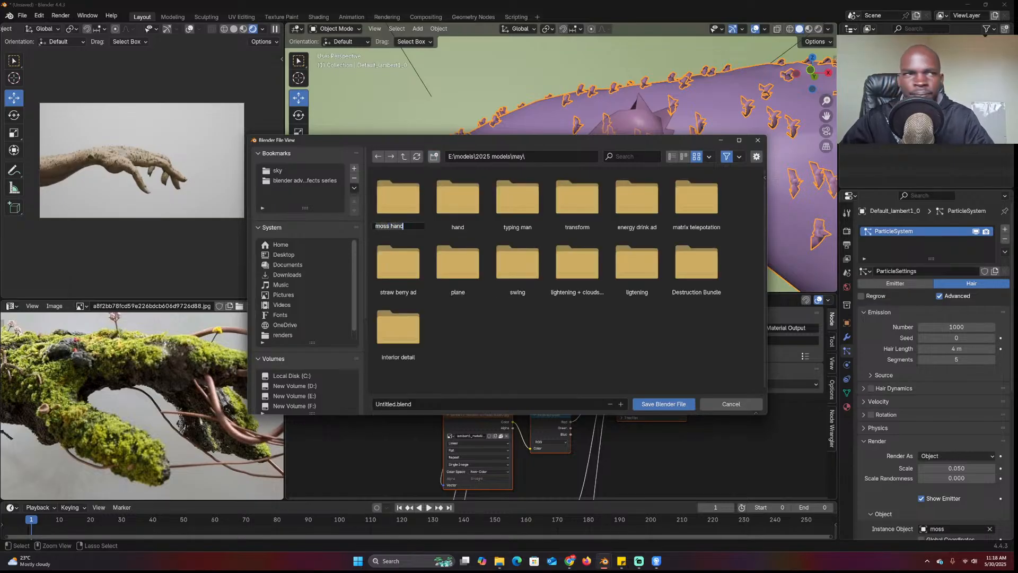
pyautogui.press('Return')
pyautogui.doubleClick(411, 206)
pyautogui.click(479, 404)
pyautogui.click(662, 403)
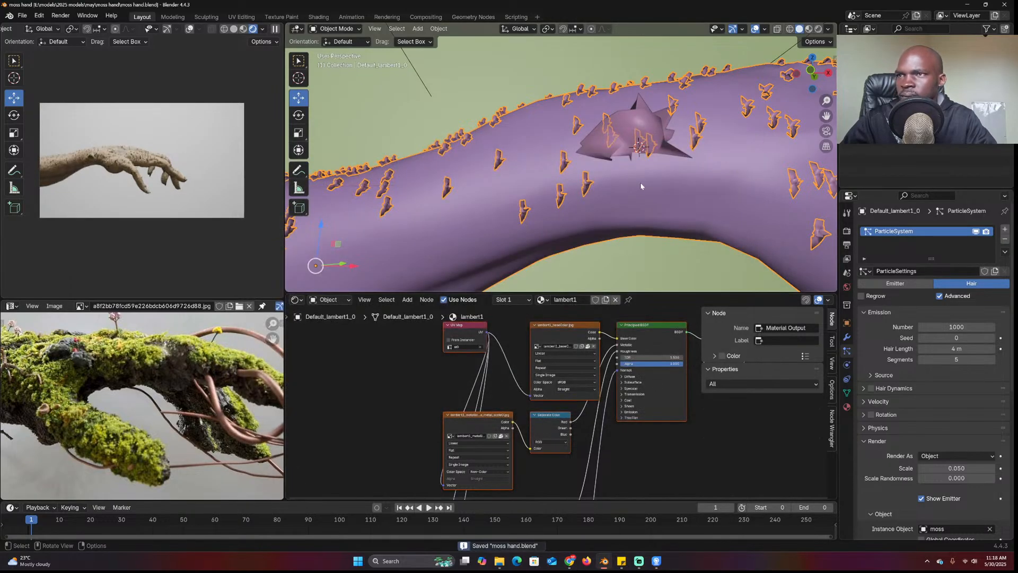
# Raise the arm's particle emission number to 2064 and orient particles along the surface Normal
pyautogui.scroll(-2, 671, 201)
pyautogui.moveTo(933, 326)
pyautogui.mouseDown()
pyautogui.moveTo(954, 327)
pyautogui.moveTo(930, 322)
pyautogui.mouseUp()
pyautogui.scroll(-5, 945, 414)
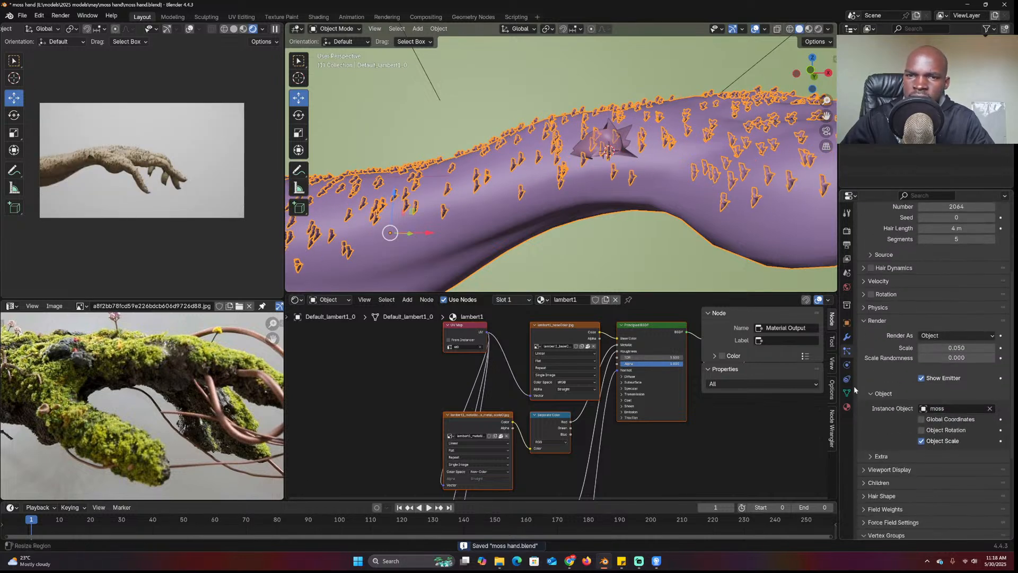
pyautogui.click(895, 294)
pyautogui.click(957, 309)
pyautogui.click(943, 318)
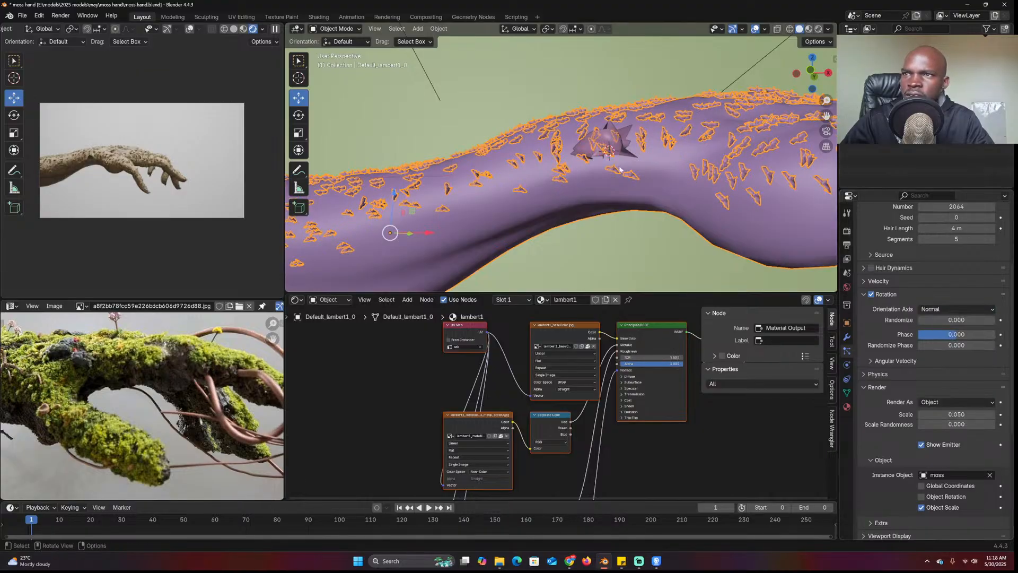
pyautogui.scroll(5, 619, 168)
# Enter Edit Mode on the moss piece and inspect its vertices in X-ray view
pyautogui.moveTo(561, 193); pyautogui.dragTo(680, 140, button='middle')
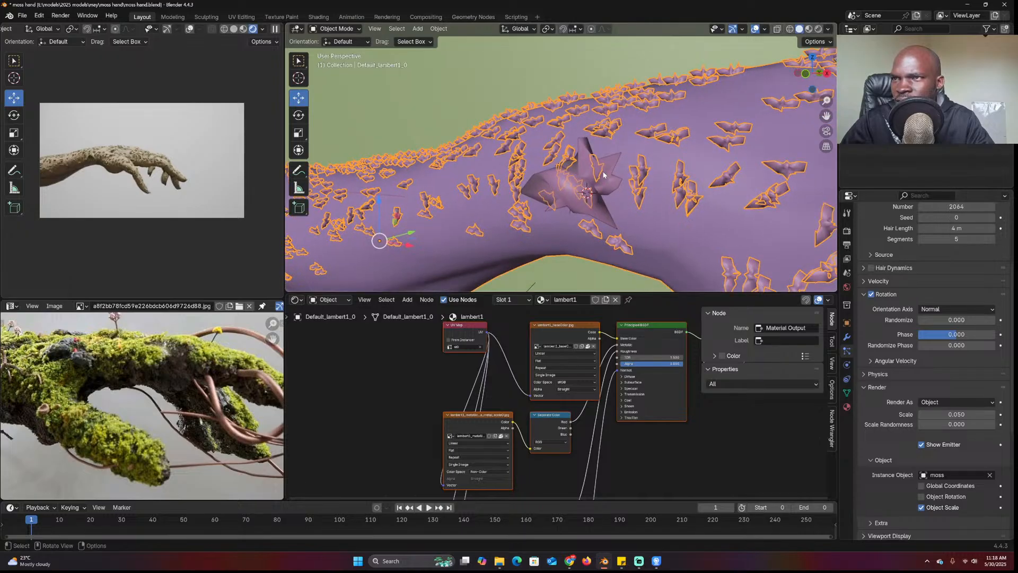
pyautogui.click(605, 183)
pyautogui.press('Tab')
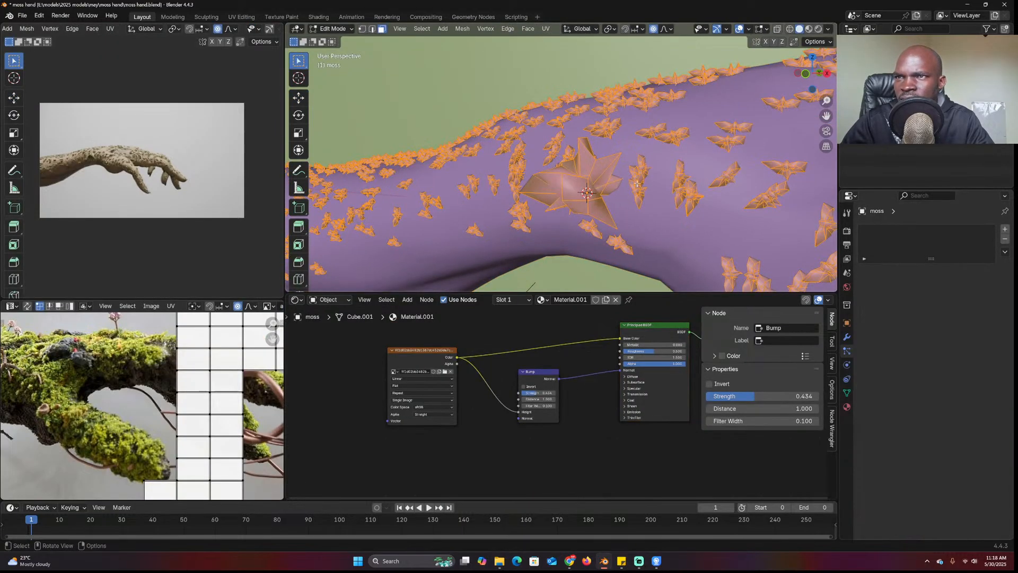
pyautogui.moveTo(640, 183); pyautogui.dragTo(523, 151, button='middle')
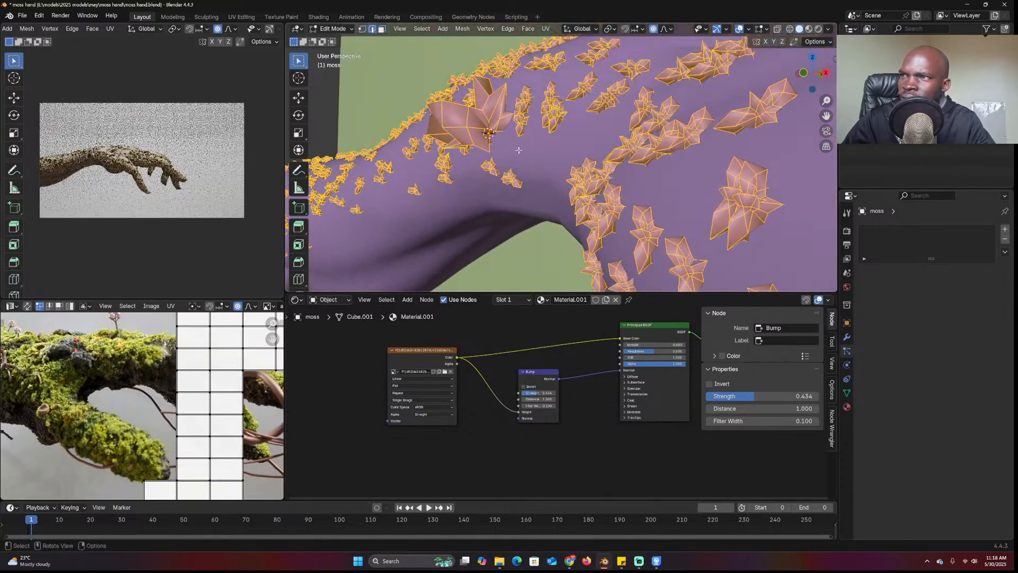
pyautogui.hotkey('alt', 'z')
pyautogui.hotkey('alt', 'z')
pyautogui.moveTo(505, 159); pyautogui.dragTo(535, 196, button='middle')
pyautogui.press('1')
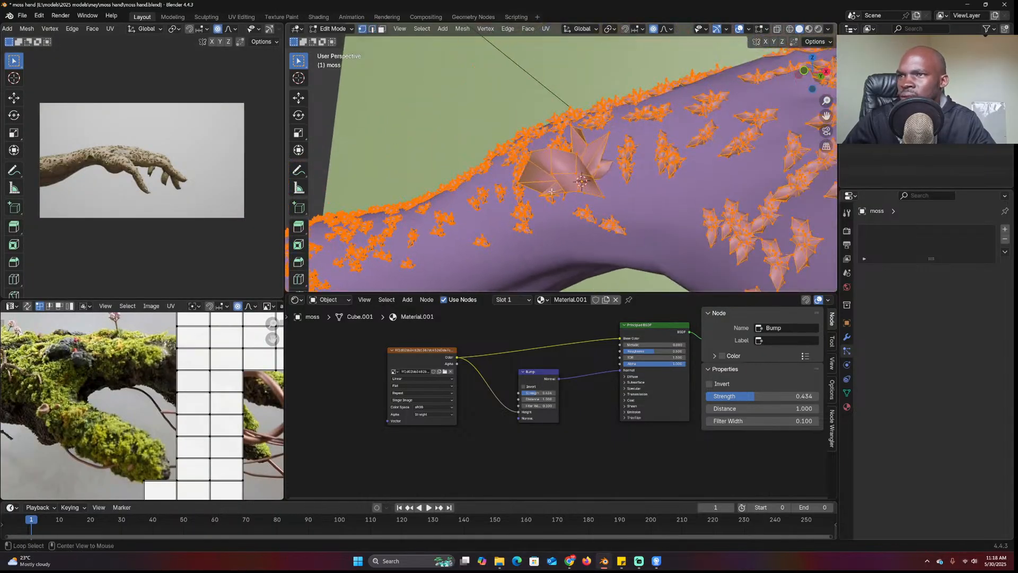
pyautogui.click(554, 191)
pyautogui.keyDown('shift'); pyautogui.click(583, 189); pyautogui.keyUp('shift')
pyautogui.moveTo(572, 170)
pyautogui.mouseDown(button='middle')
pyautogui.moveTo(553, 167)
pyautogui.moveTo(579, 178)
pyautogui.mouseUp(button='middle')
pyautogui.press('Tab')
# Rotate all of the moss piece's mesh geometry around the X axis in Edit Mode
pyautogui.press('r')
pyautogui.press('x')
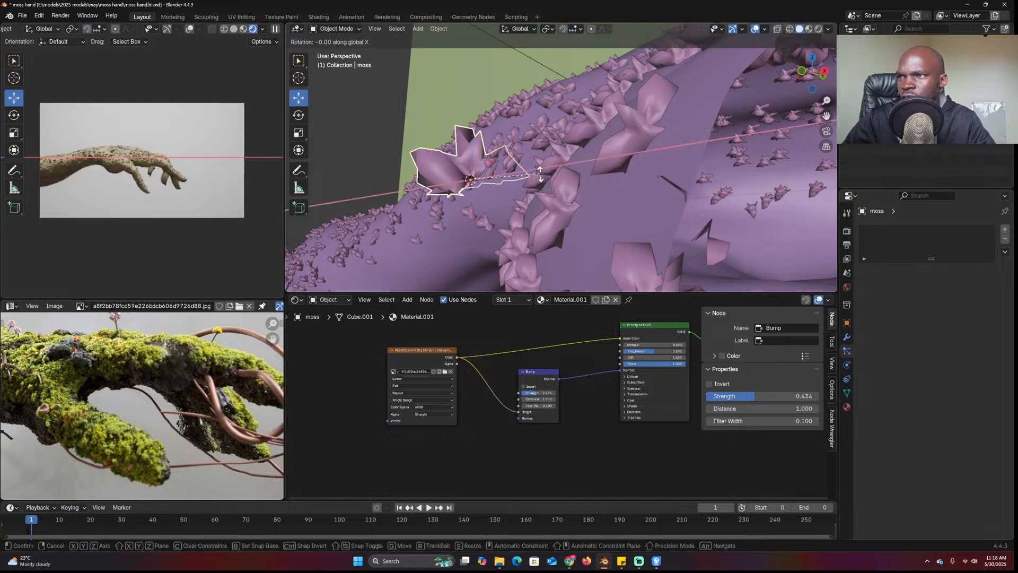
pyautogui.rightClick(545, 157)
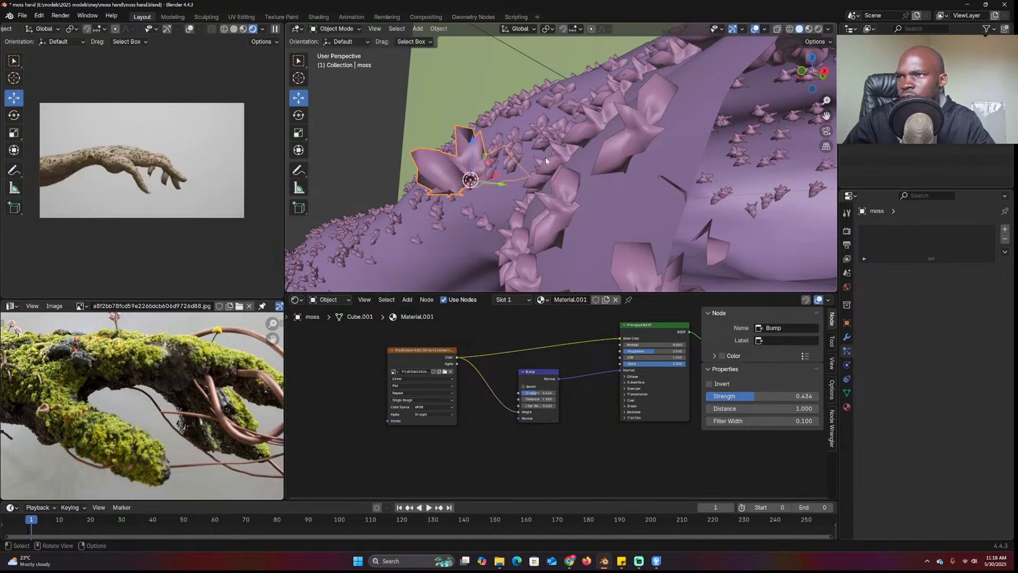
pyautogui.press('Tab')
pyautogui.press('a')
pyautogui.press('r')
pyautogui.press('x')
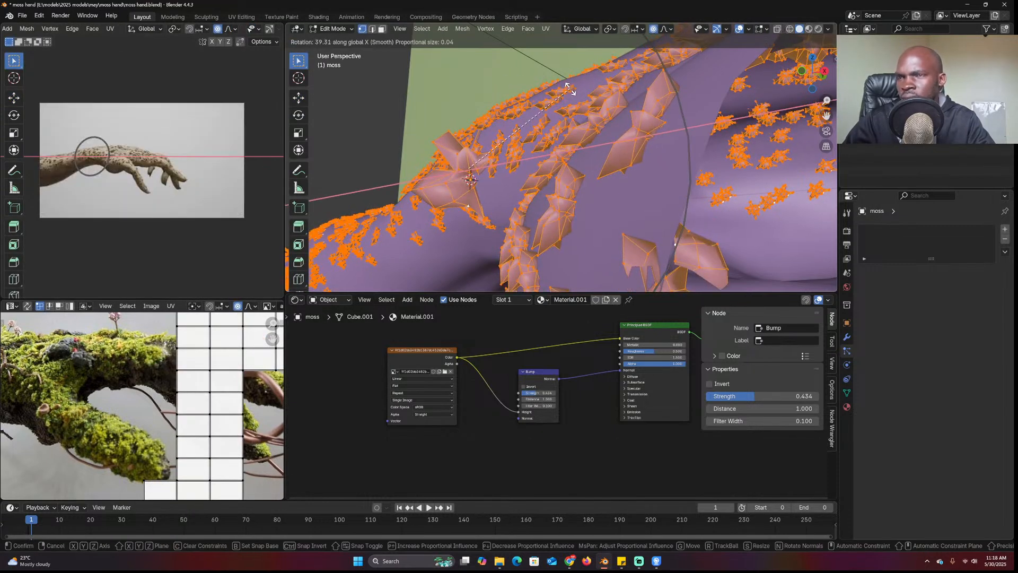
pyautogui.click(579, 93)
pyautogui.moveTo(596, 114); pyautogui.dragTo(646, 192, button='middle')
pyautogui.scroll(-2, 633, 84)
pyautogui.press('Tab')
# Give the arm particles rotation randomize 0.35, phase 0.525, random phase 0.593, and Simple children
pyautogui.scroll(-4, 651, 95)
pyautogui.click(647, 191)
pyautogui.moveTo(957, 440); pyautogui.dragTo(963, 465)
pyautogui.scroll(-4, 935, 291)
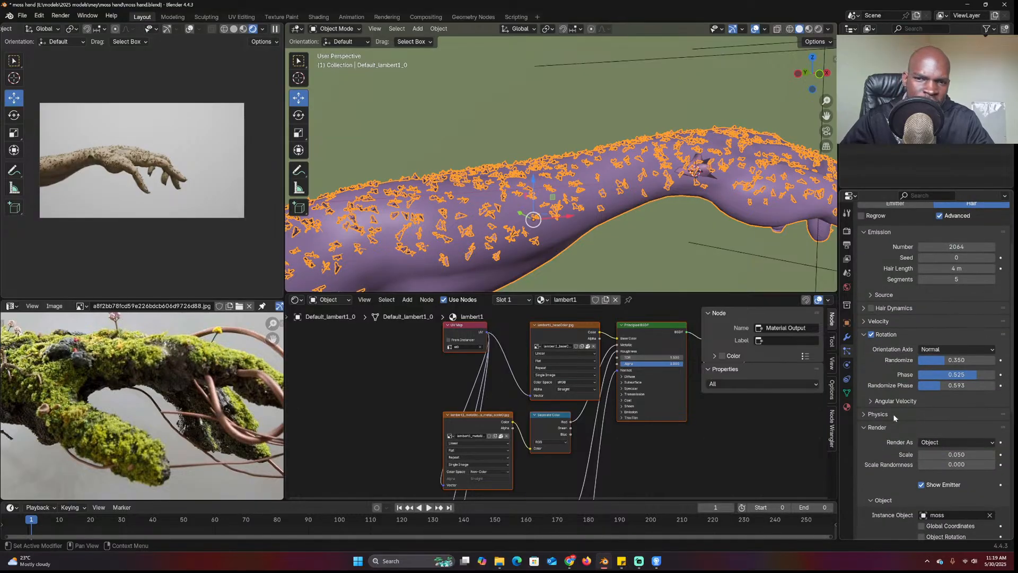
pyautogui.click(877, 427)
pyautogui.scroll(-5, 893, 392)
pyautogui.click(890, 348)
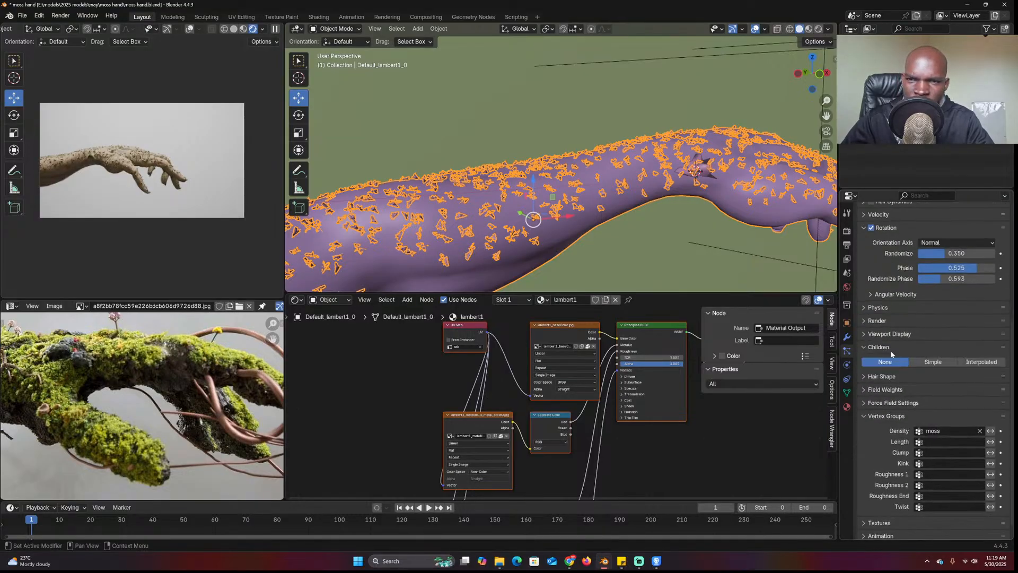
pyautogui.click(932, 365)
# Switch the arm's child particles to Interpolated with a render amount of 10
pyautogui.click(969, 364)
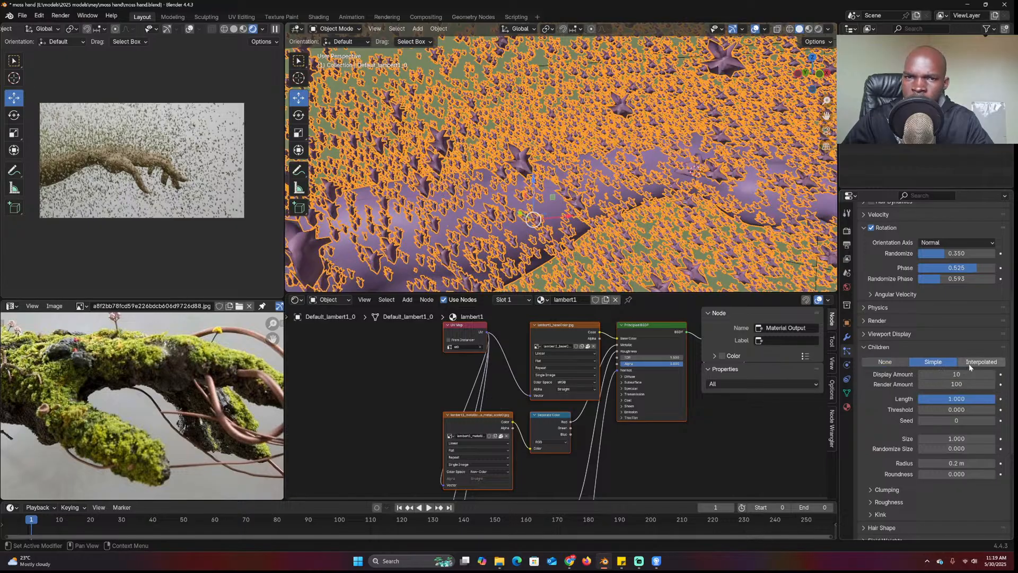
pyautogui.moveTo(584, 165); pyautogui.dragTo(586, 178, button='middle')
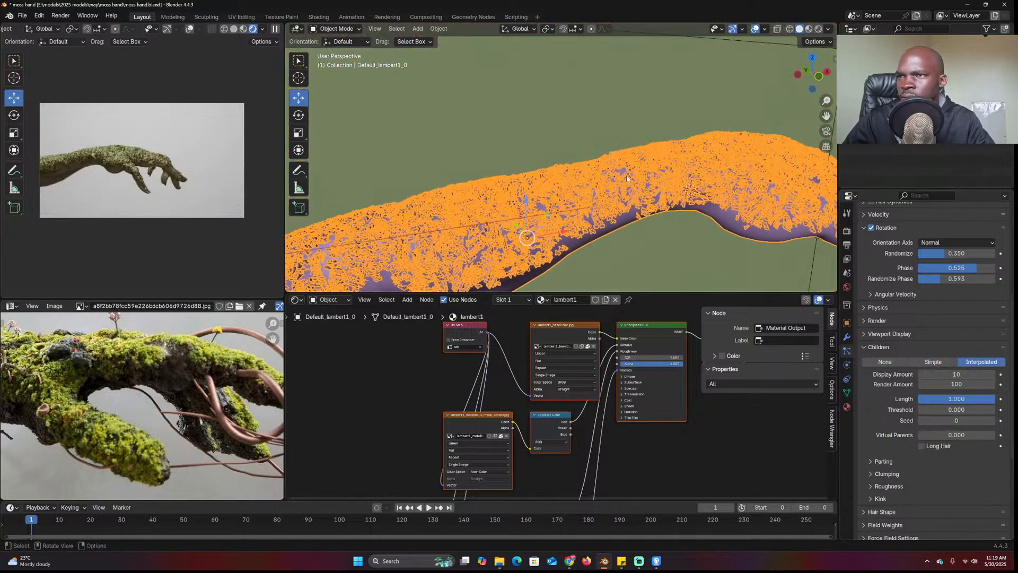
pyautogui.click(708, 248)
pyautogui.moveTo(770, 201); pyautogui.dragTo(676, 203, button='middle')
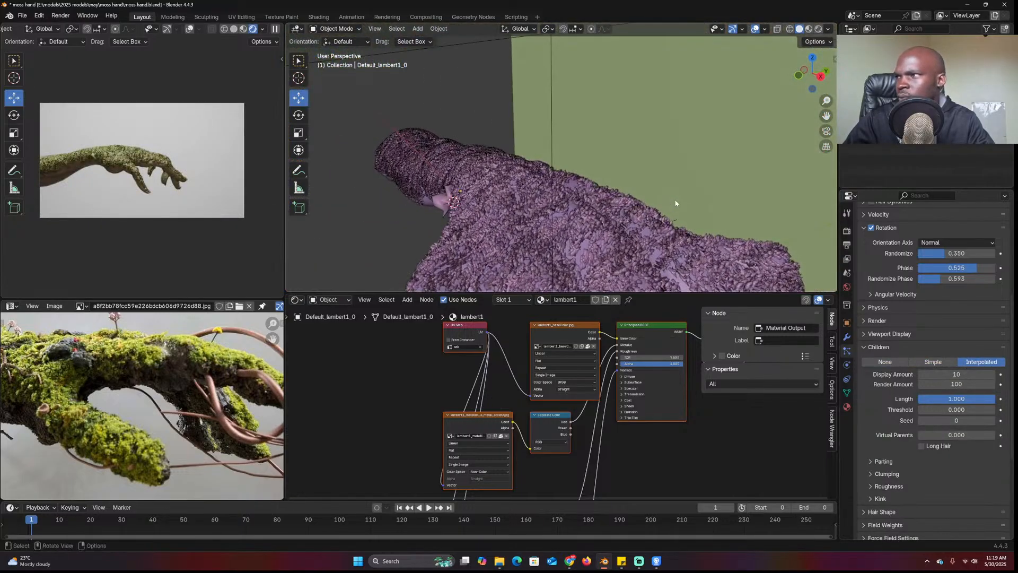
pyautogui.doubleClick(937, 384)
pyautogui.write('10')
pyautogui.press('Return')
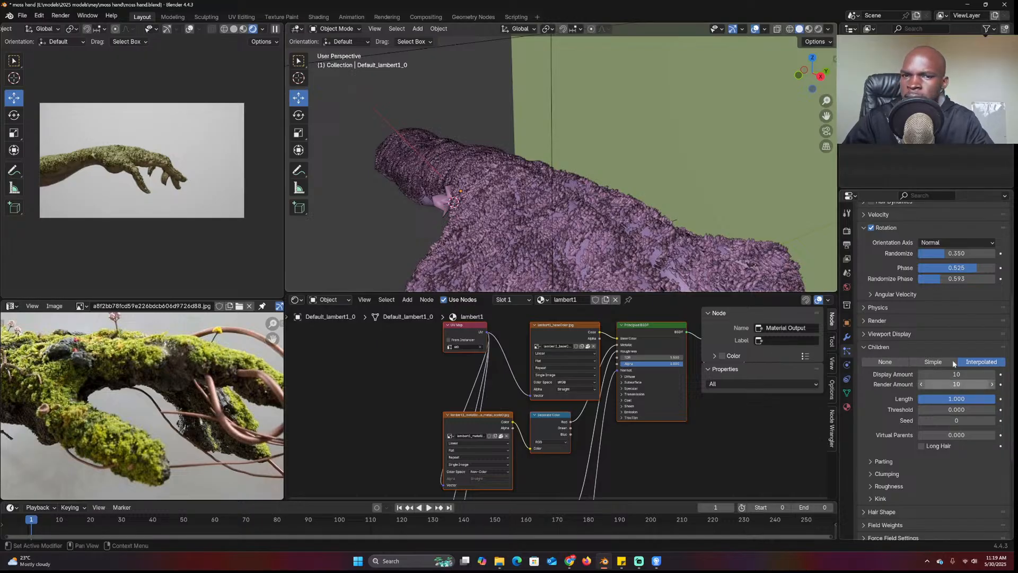
# Set the moss render scale to 0.140 with 0.791 scale randomness
pyautogui.scroll(3, 946, 318)
pyautogui.click(893, 288)
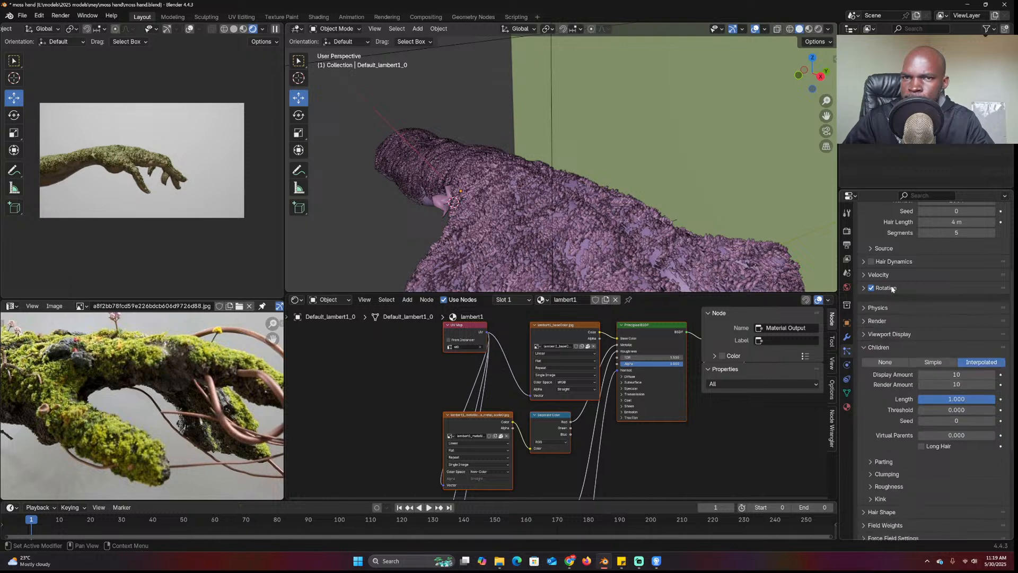
pyautogui.click(901, 313)
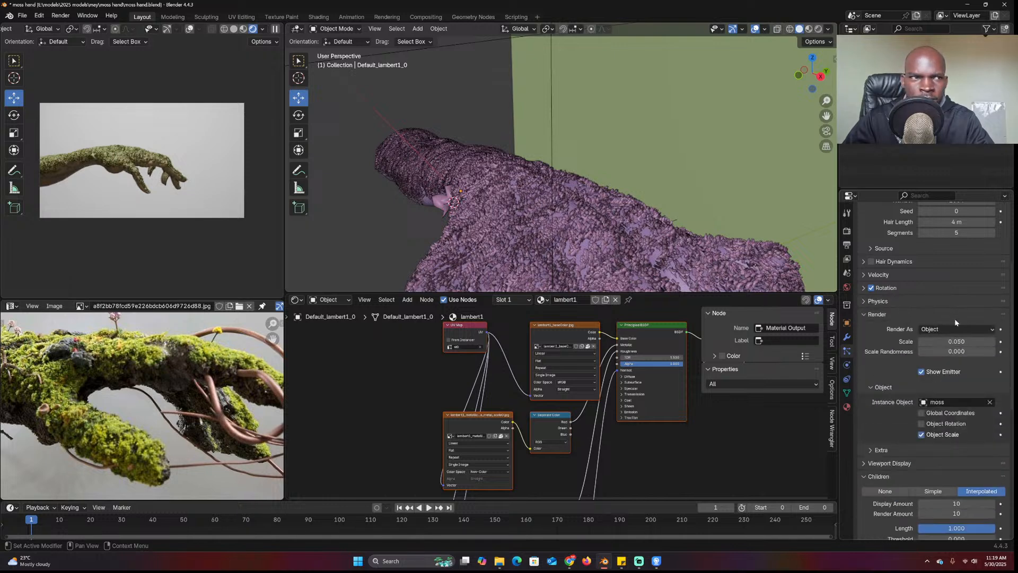
pyautogui.moveTo(960, 339)
pyautogui.mouseDown()
pyautogui.moveTo(960, 352)
pyautogui.moveTo(1012, 352)
pyautogui.moveTo(972, 351)
pyautogui.moveTo(962, 341)
pyautogui.mouseUp()
pyautogui.moveTo(609, 175); pyautogui.dragTo(530, 133, button='middle')
pyautogui.click(528, 134)
# Move the moss piece aside and add a Smooth modifier with factor about 1.17
pyautogui.press('g')
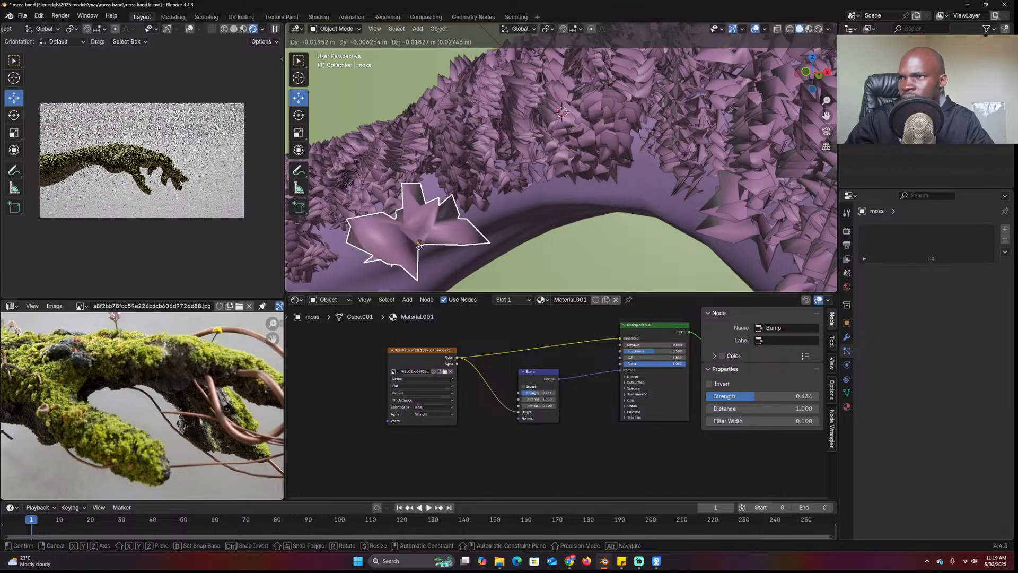
pyautogui.click(451, 240)
pyautogui.click(846, 337)
pyautogui.click(936, 225)
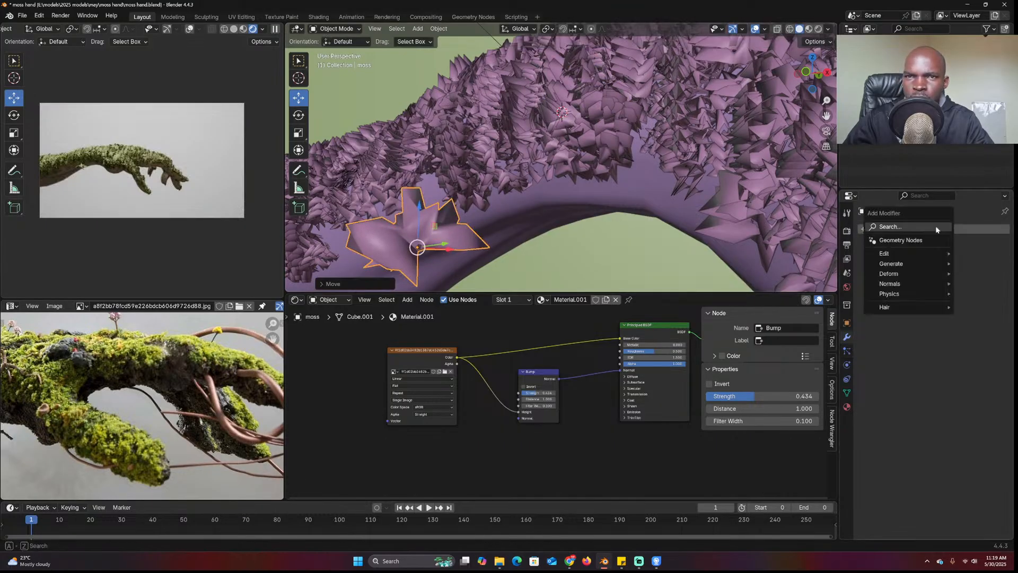
pyautogui.write('smo')
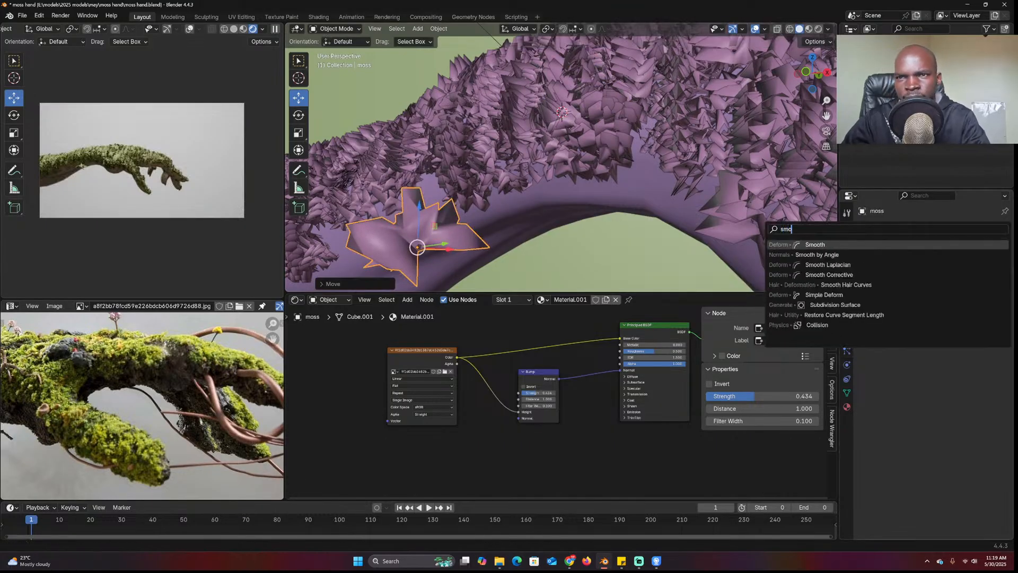
pyautogui.click(899, 245)
pyautogui.moveTo(954, 273); pyautogui.dragTo(957, 272)
pyautogui.scroll(-4, 657, 155)
pyautogui.moveTo(668, 161); pyautogui.dragTo(698, 150, button='middle')
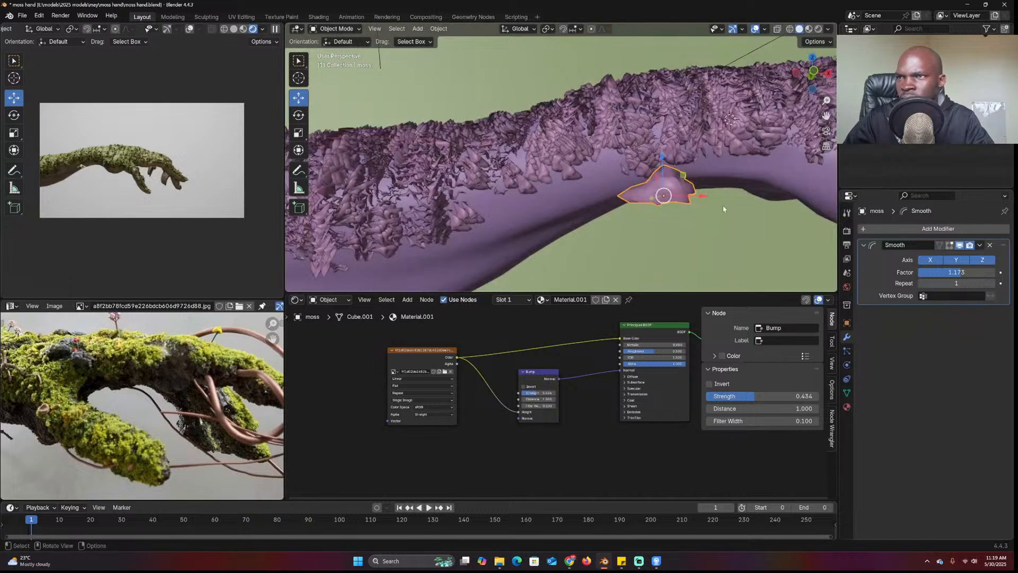
# Rotate the moss mesh on X, then expand the arm's particle rotation settings
pyautogui.press('Tab')
pyautogui.press('r')
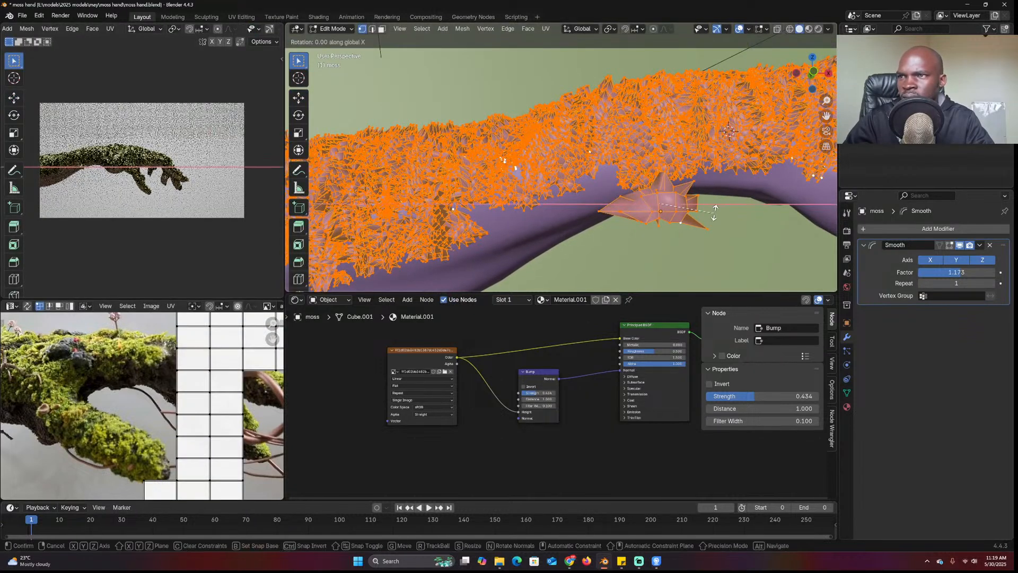
pyautogui.press('x')
pyautogui.click(691, 163)
pyautogui.press('Tab')
pyautogui.click(731, 161)
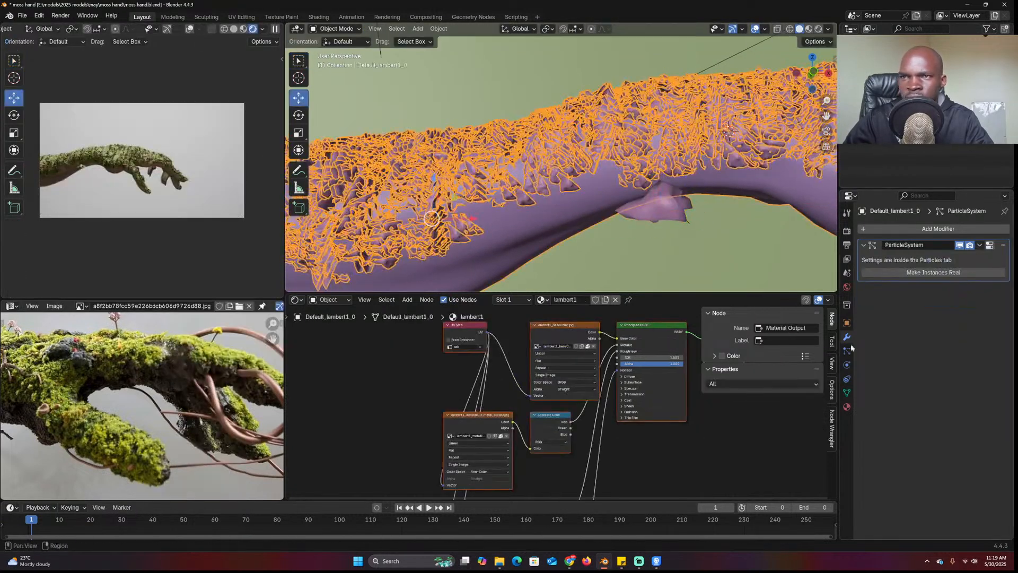
pyautogui.click(846, 351)
pyautogui.scroll(-5, 937, 445)
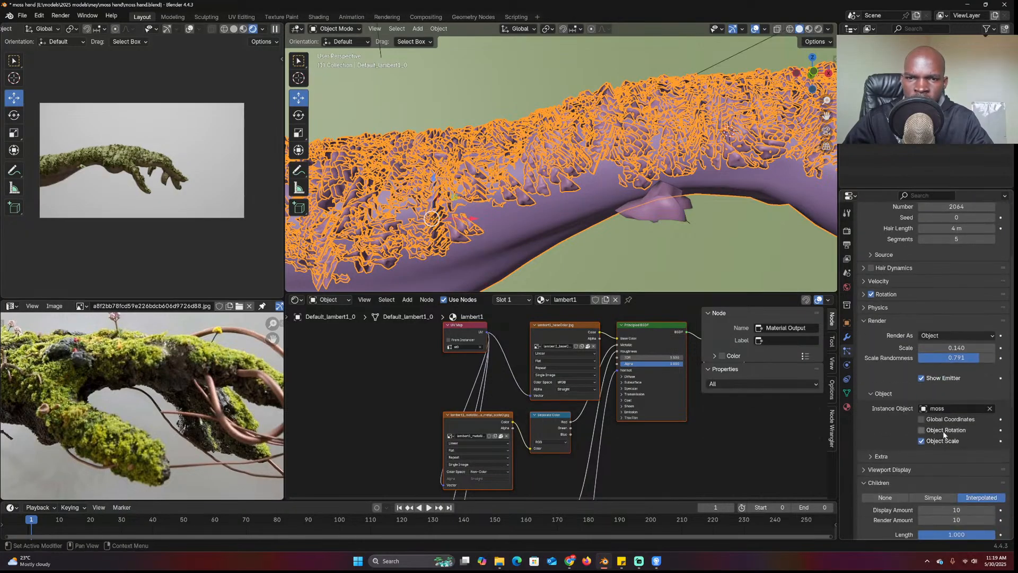
pyautogui.click(886, 295)
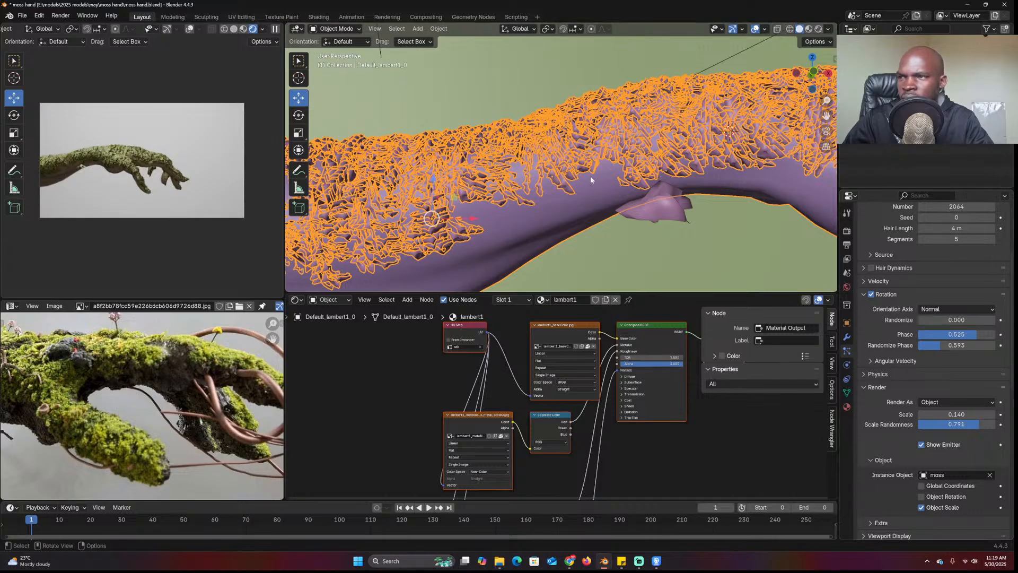
# Redo the moss mesh rotation, turning it roughly 90° on the X axis
pyautogui.click(650, 209)
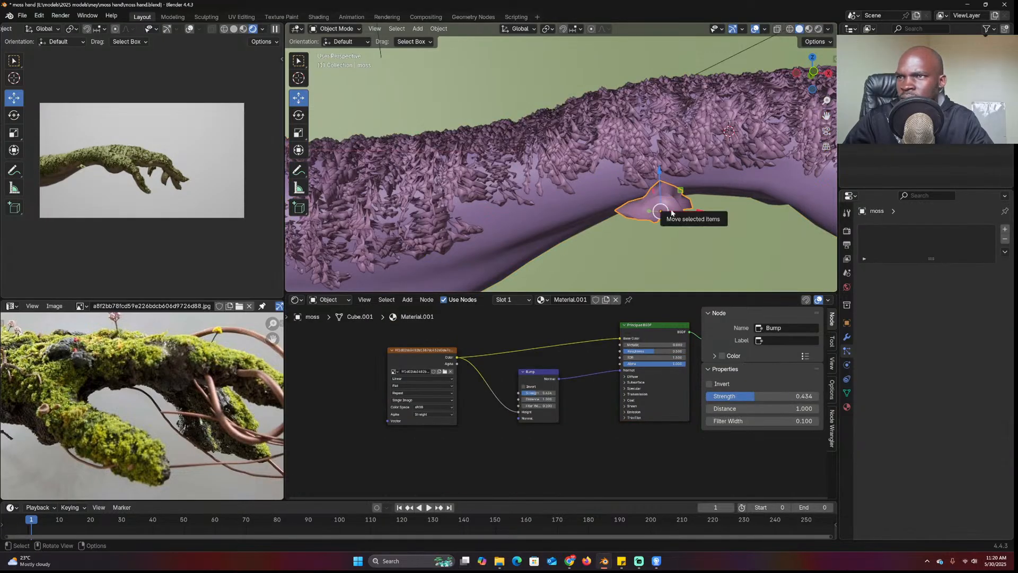
pyautogui.press('Tab')
pyautogui.press('r')
pyautogui.write('xy90')
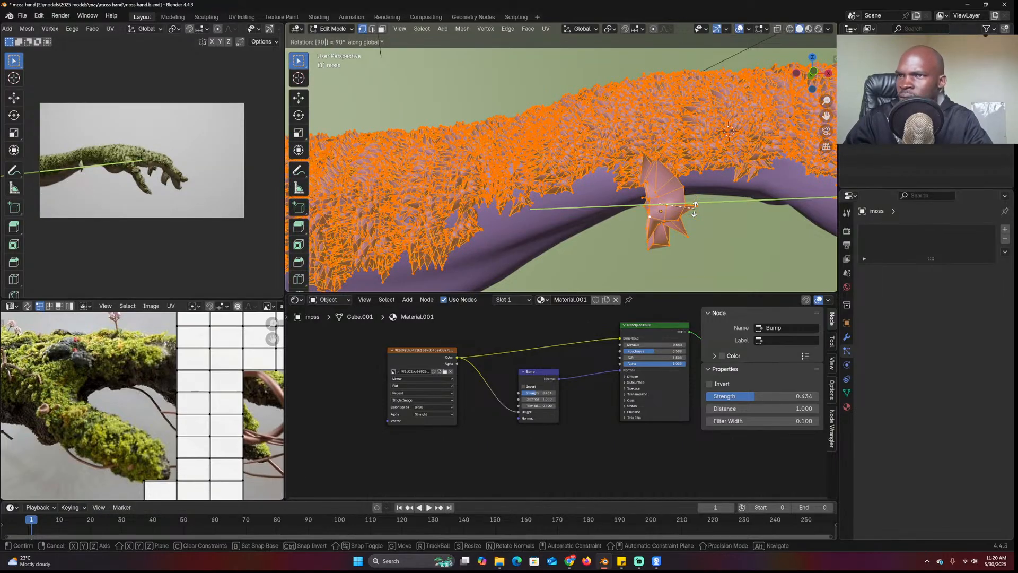
pyautogui.write('y')
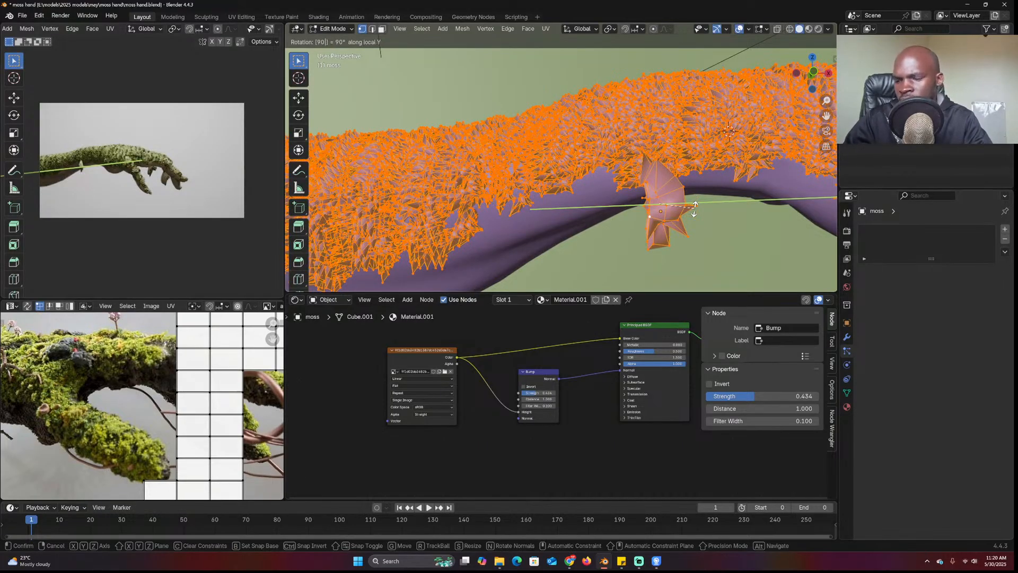
pyautogui.write('xz')
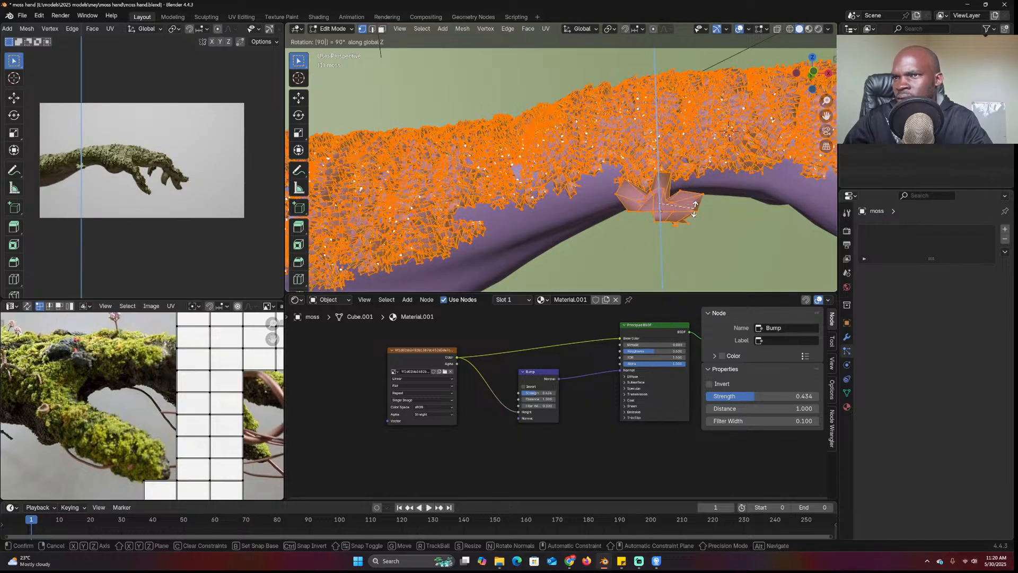
pyautogui.write('y')
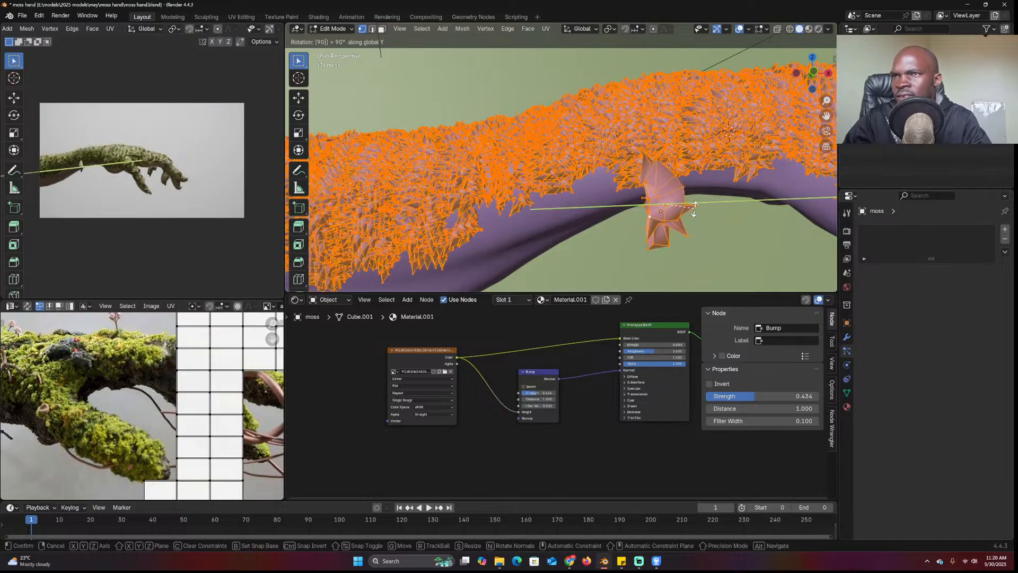
pyautogui.rightClick(711, 198)
pyautogui.press('Tab')
pyautogui.moveTo(711, 199); pyautogui.dragTo(755, 184, button='middle')
pyautogui.press('Tab')
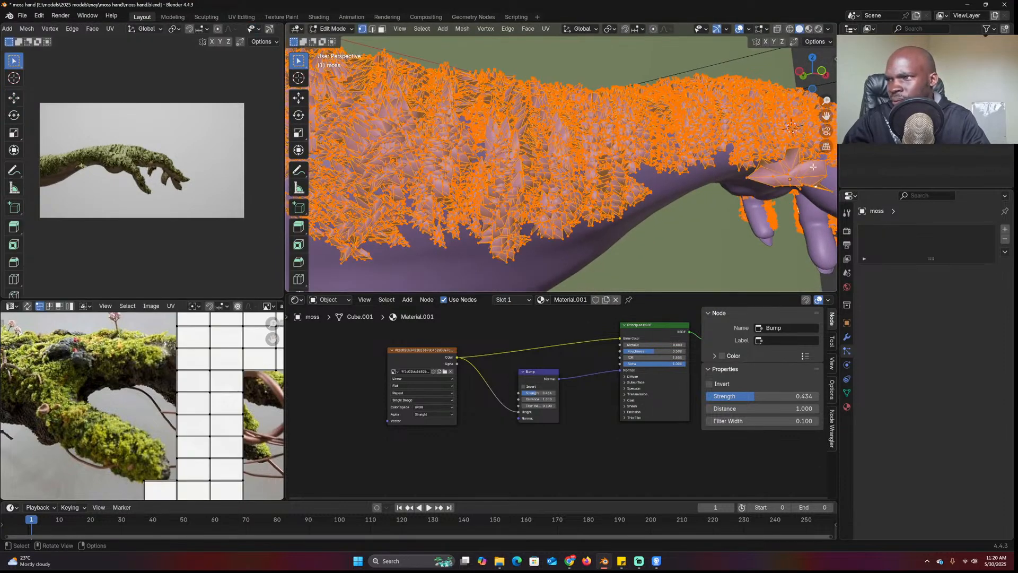
pyautogui.press('r')
pyautogui.press('x')
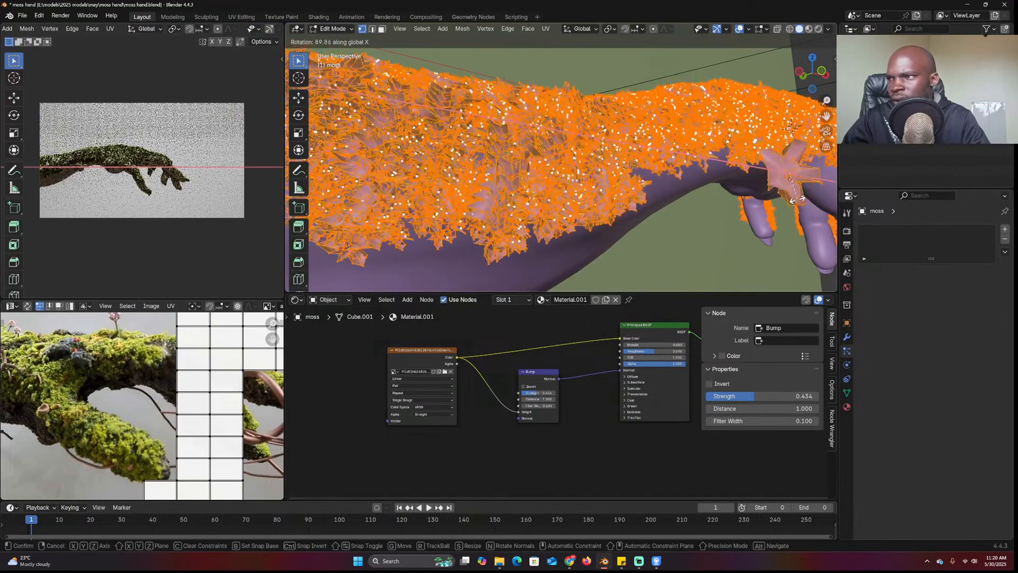
pyautogui.click(771, 126)
pyautogui.press('Tab')
# Reduce the arm's child display amount to 5
pyautogui.scroll(-4, 709, 159)
pyautogui.moveTo(709, 159); pyautogui.dragTo(647, 211, button='middle')
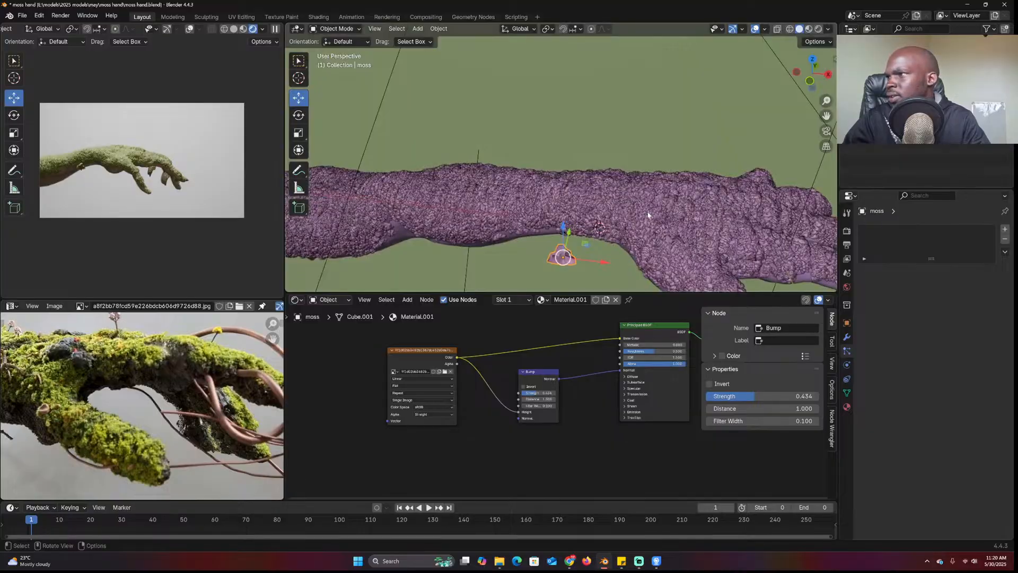
pyautogui.click(691, 234)
pyautogui.scroll(-15, 926, 369)
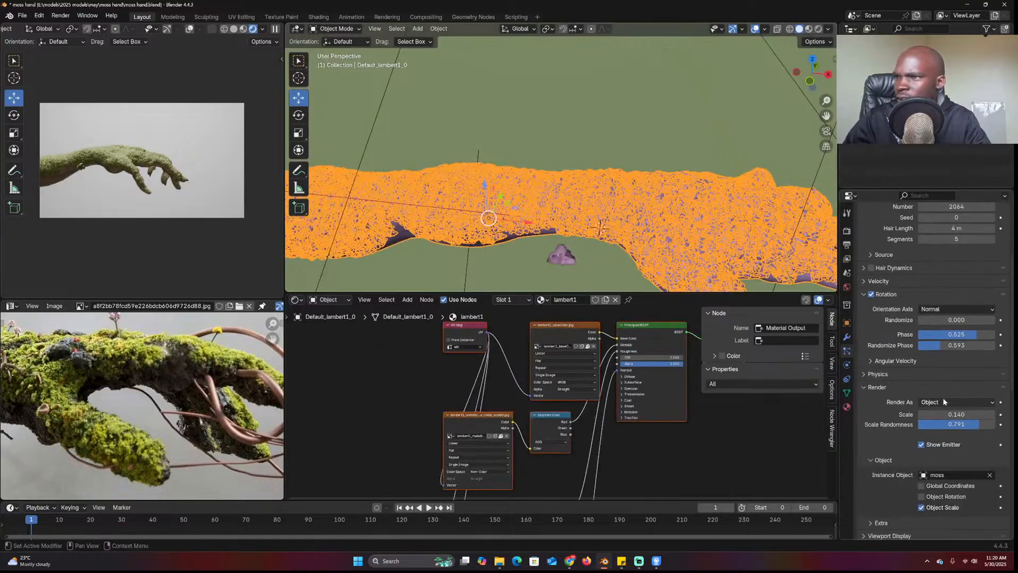
pyautogui.doubleClick(949, 315)
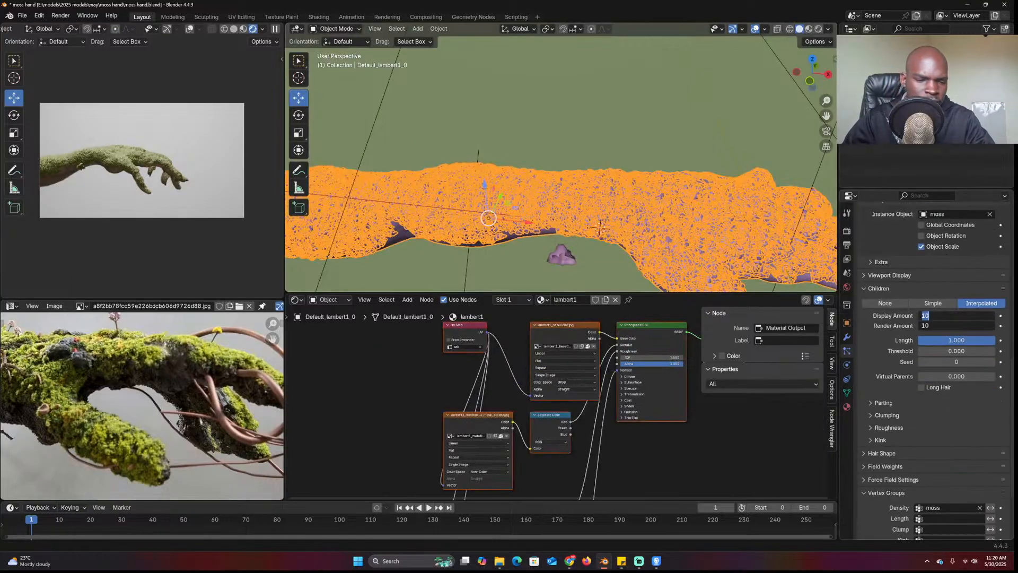
pyautogui.write('5')
pyautogui.press('Return')
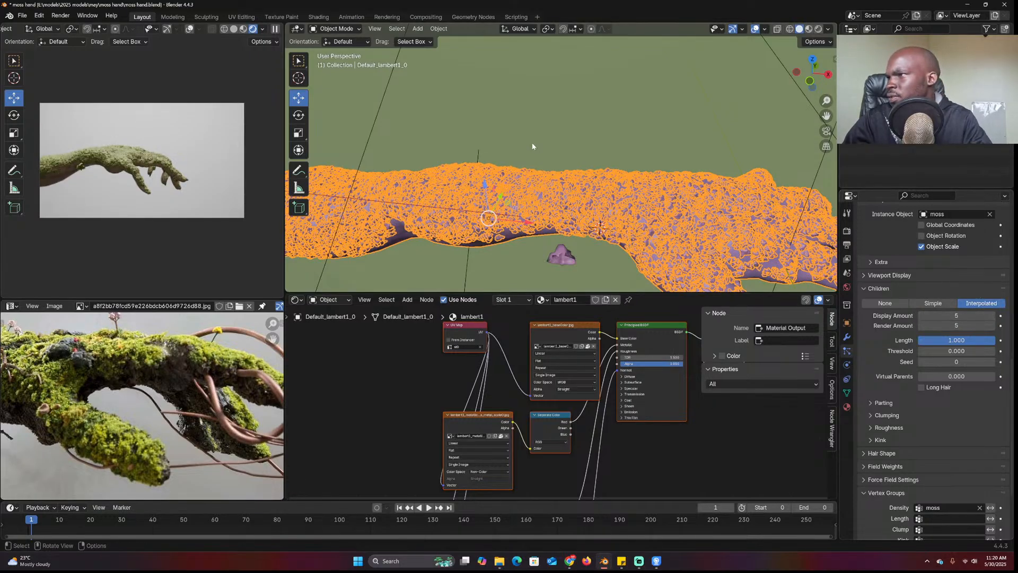
pyautogui.moveTo(554, 157); pyautogui.dragTo(581, 185, button='middle')
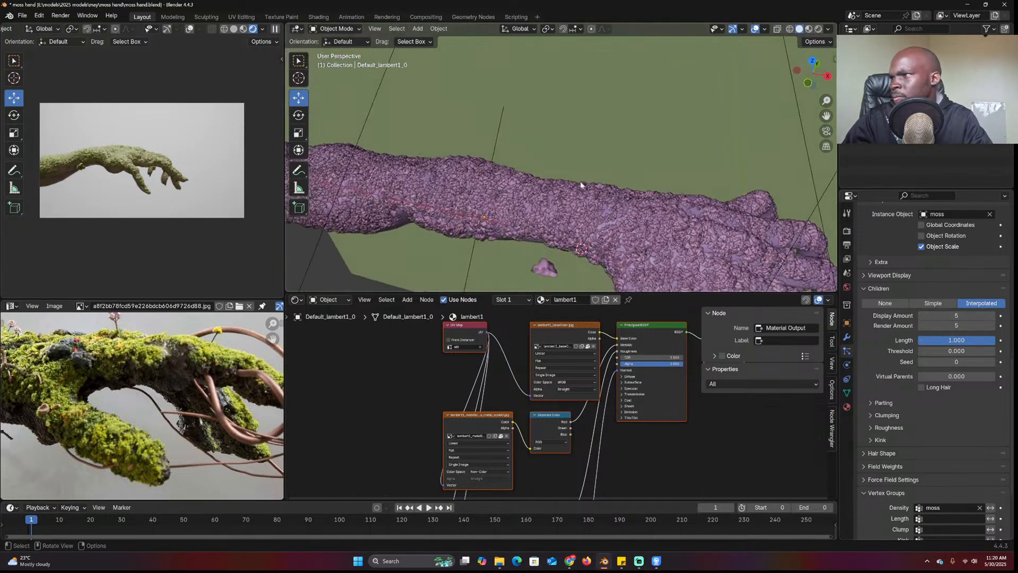
pyautogui.scroll(-2, 516, 347)
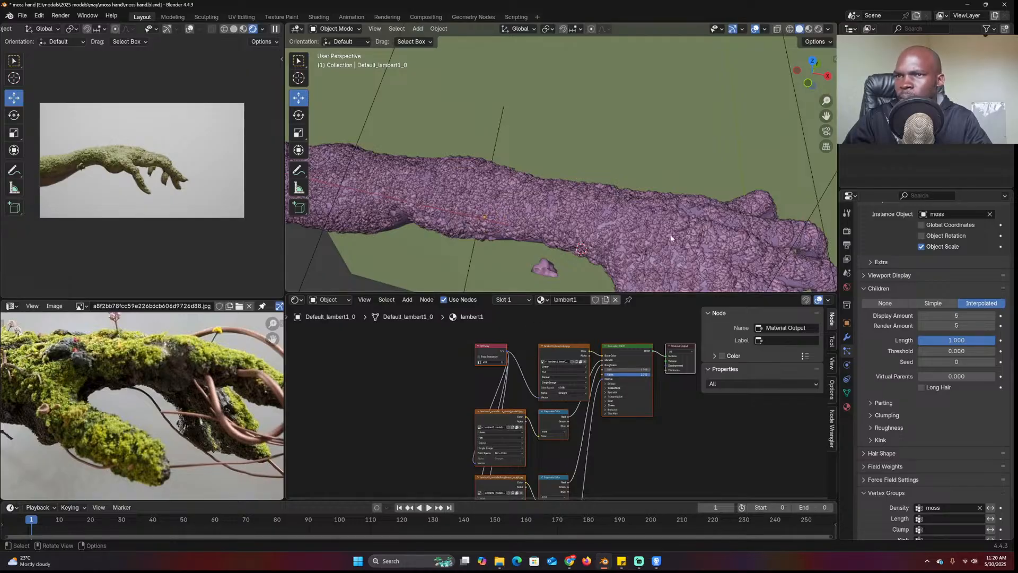
# Add a Noise Texture node to the moss material, initially at scale 1
pyautogui.click(544, 271)
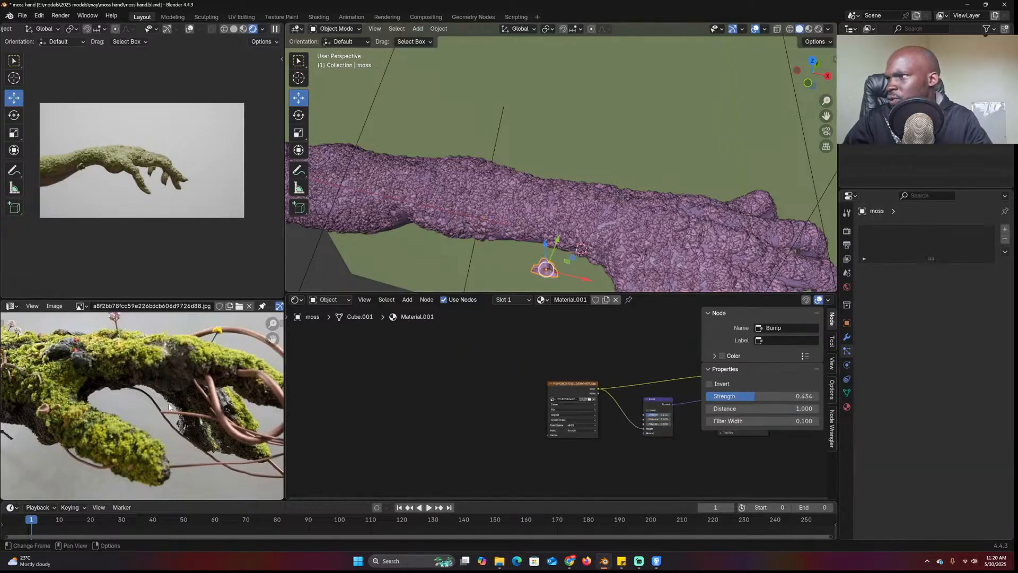
pyautogui.keyDown('ctrl'); pyautogui.hscroll(3, 424, 379); pyautogui.keyUp('ctrl')
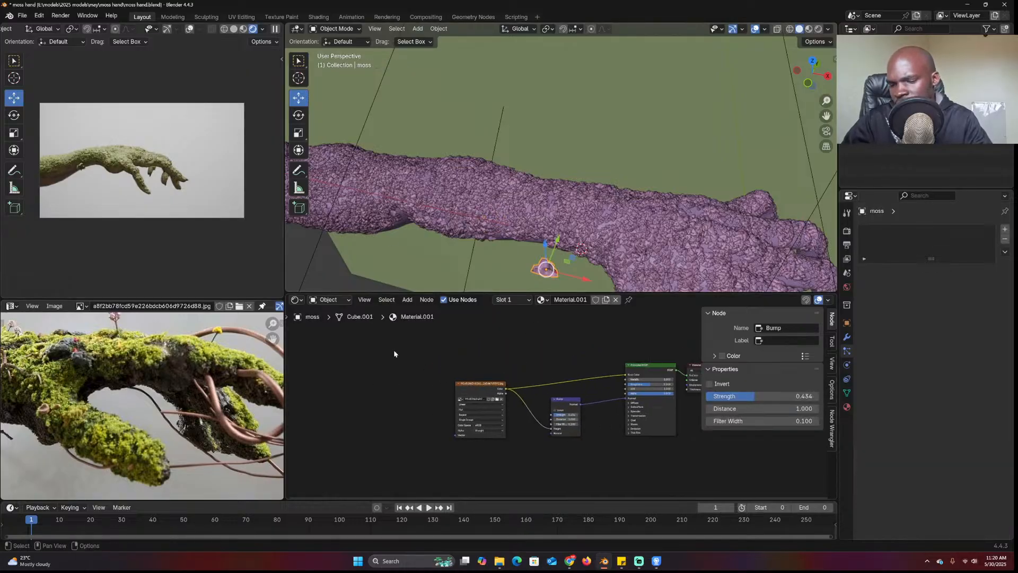
pyautogui.press('n')
pyautogui.hotkey('shift', 'a')
pyautogui.write('noise')
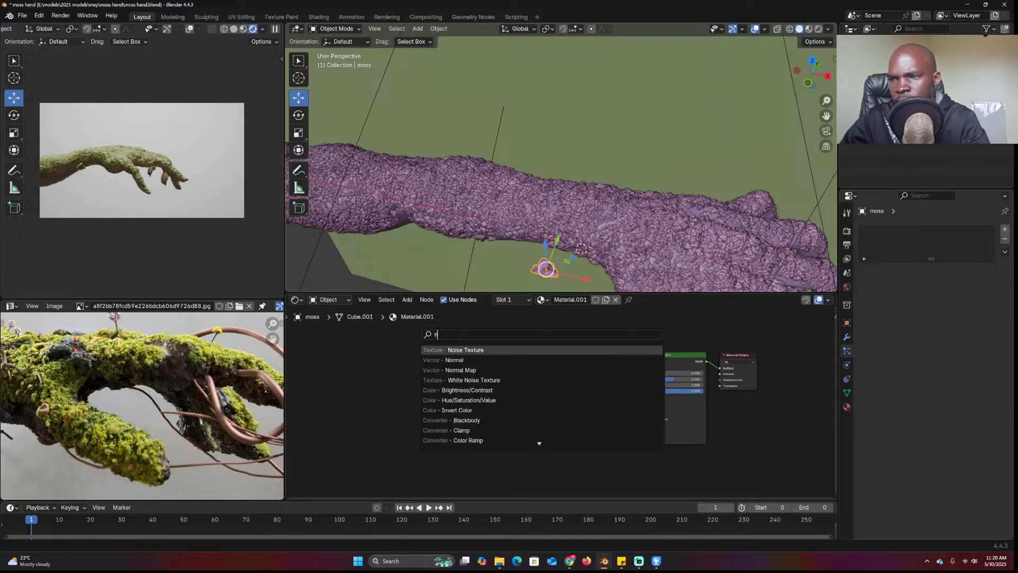
pyautogui.click(443, 350)
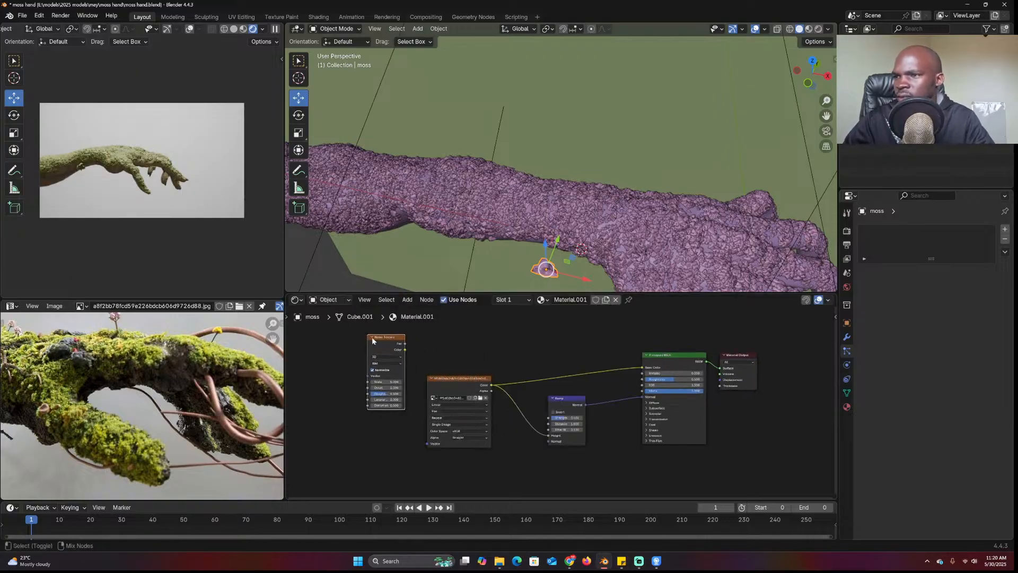
pyautogui.click(422, 361)
pyautogui.moveTo(412, 384); pyautogui.dragTo(424, 380)
pyautogui.moveTo(427, 377); pyautogui.dragTo(555, 380, button='middle')
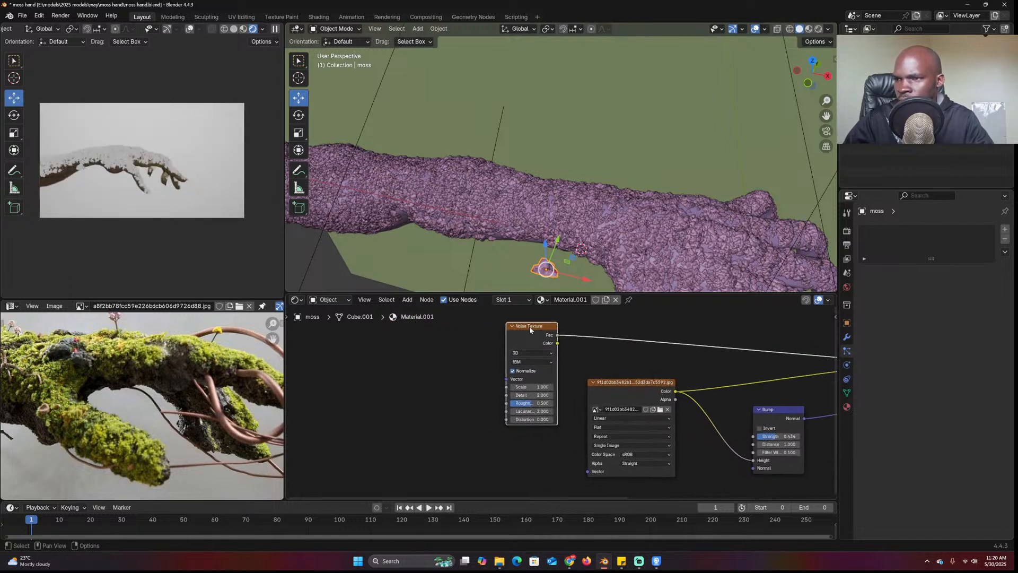
# Attach Texture Coordinate and Mapping nodes, feeding Object coordinates from the arm
pyautogui.hotkey('ctrl', 't')
pyautogui.moveTo(440, 367); pyautogui.dragTo(426, 374)
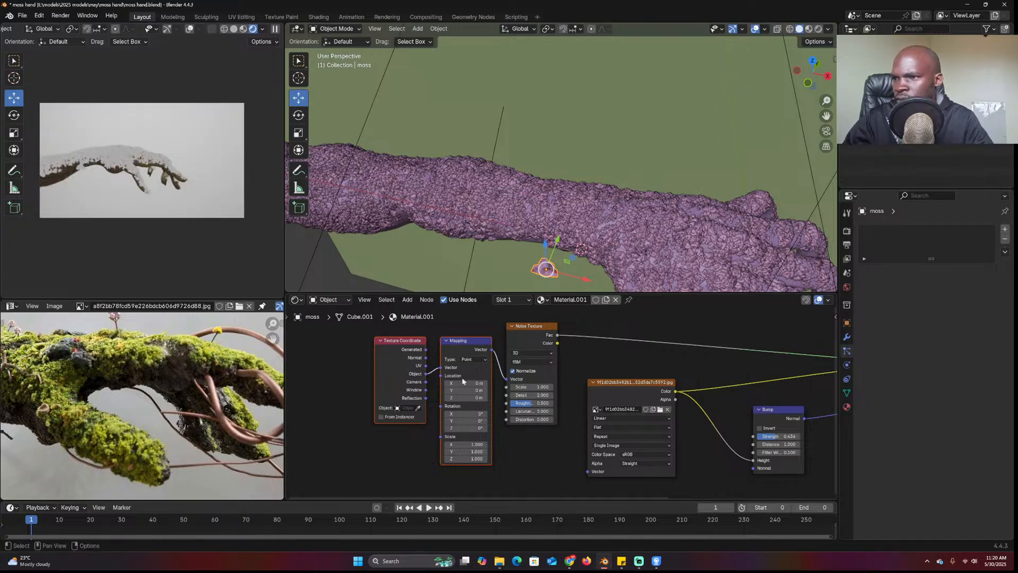
pyautogui.moveTo(427, 376); pyautogui.dragTo(510, 373, button='middle')
pyautogui.moveTo(473, 248); pyautogui.dragTo(498, 249, button='middle')
pyautogui.click(503, 404)
pyautogui.click(587, 168)
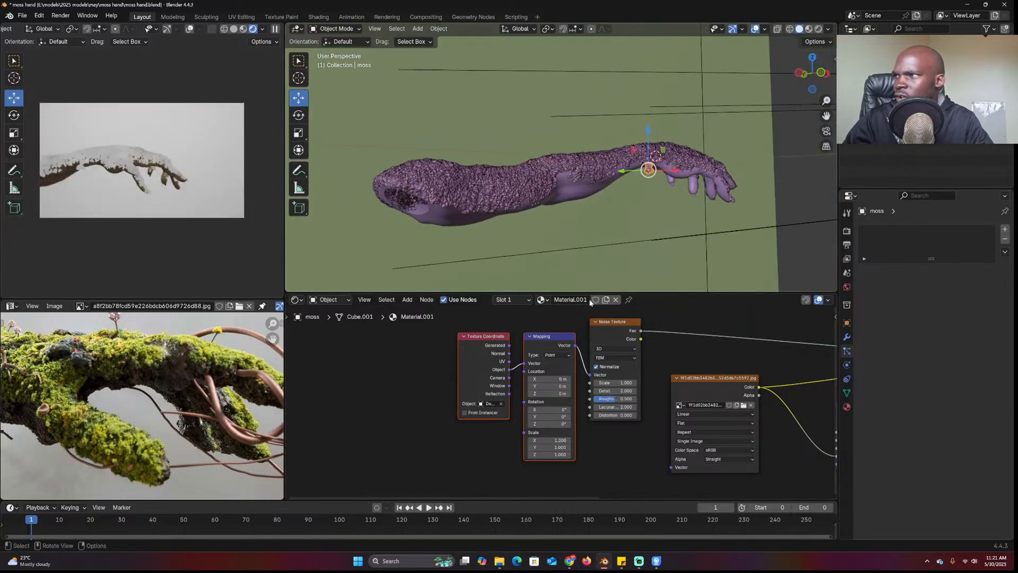
# Set the noise scale to 3.8, then lower it to 2.4
pyautogui.scroll(1, 560, 397)
pyautogui.click(628, 377)
pyautogui.write('3.8')
pyautogui.press('Return')
pyautogui.moveTo(628, 377); pyautogui.dragTo(615, 377)
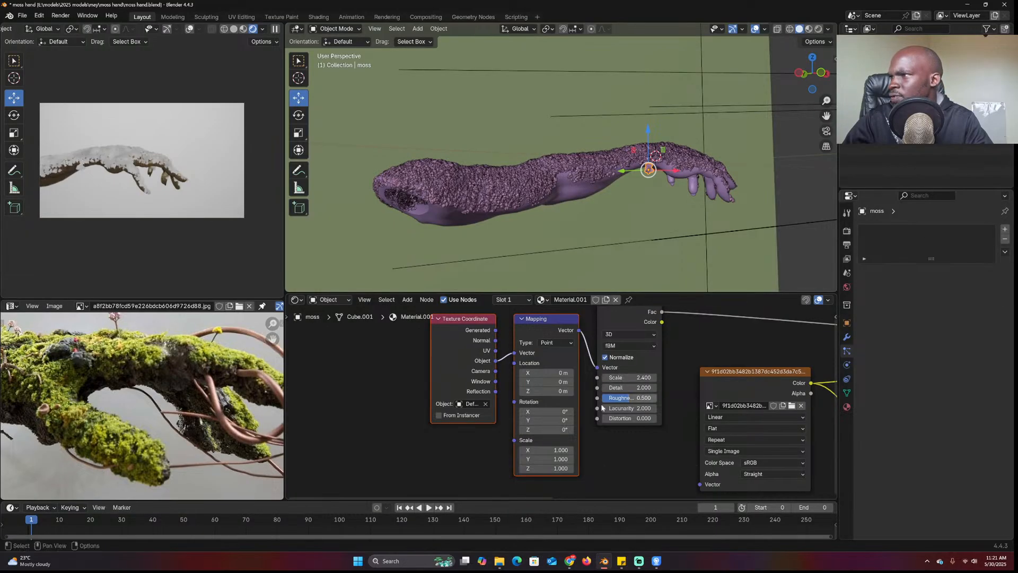
# Box-select the texture nodes to shift them left, then deselect them
pyautogui.moveTo(602, 450); pyautogui.dragTo(586, 464, button='middle')
pyautogui.moveTo(617, 474); pyautogui.dragTo(444, 327)
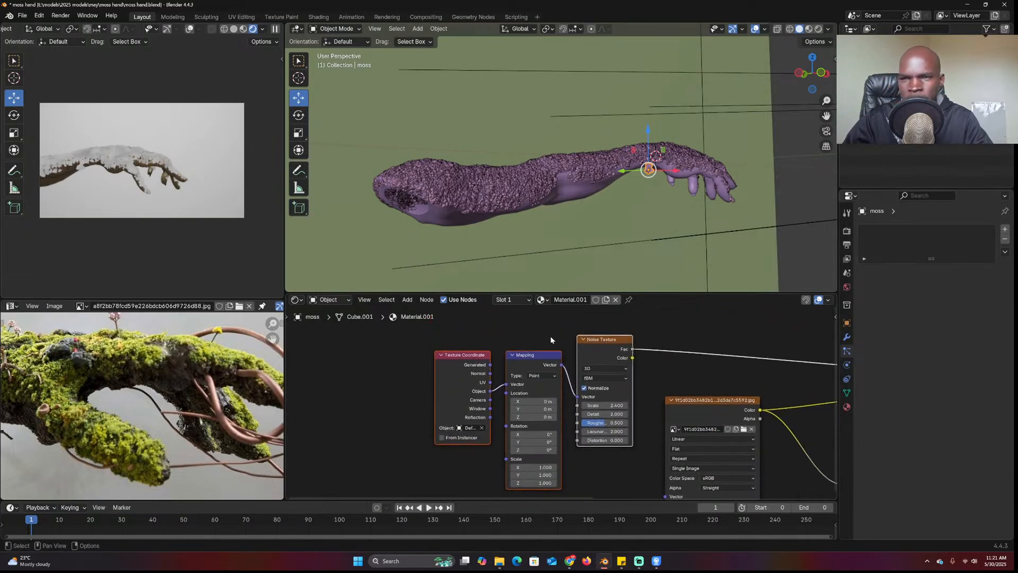
pyautogui.press('Home')
pyautogui.click(564, 348)
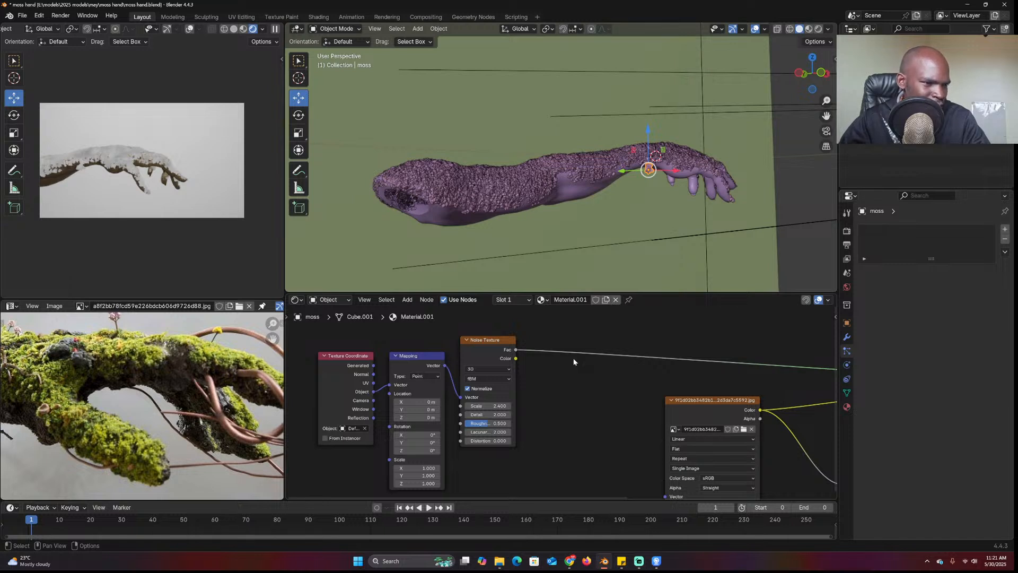
# Insert a Color Ramp on the noise Fac link and move its black stop to 0.471
pyautogui.moveTo(592, 342); pyautogui.dragTo(565, 335, button='middle')
pyautogui.hotkey('shift', 'a')
pyautogui.write('ramp')
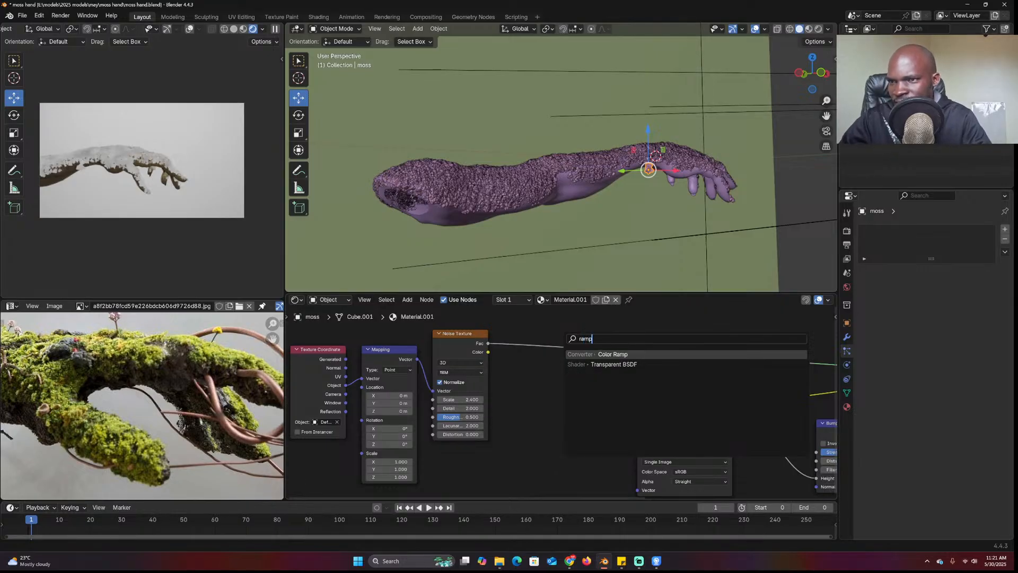
pyautogui.press('Return')
pyautogui.click(538, 370)
pyautogui.moveTo(538, 370); pyautogui.dragTo(579, 375)
pyautogui.moveTo(576, 326); pyautogui.dragTo(455, 339, button='middle')
# Duplicate the Color Ramp onto the upper link, move its stop to 0 and colour it bright green
pyautogui.hotkey('shift', 'd')
pyautogui.click(586, 320)
pyautogui.moveTo(577, 366); pyautogui.dragTo(541, 386)
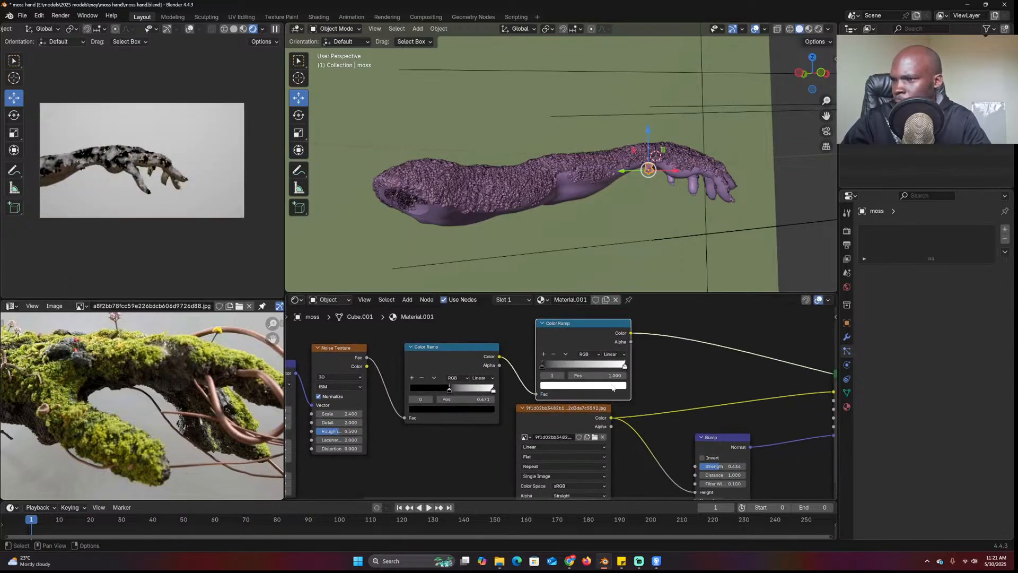
pyautogui.click(541, 385)
pyautogui.click(571, 273)
pyautogui.moveTo(571, 273); pyautogui.dragTo(547, 274)
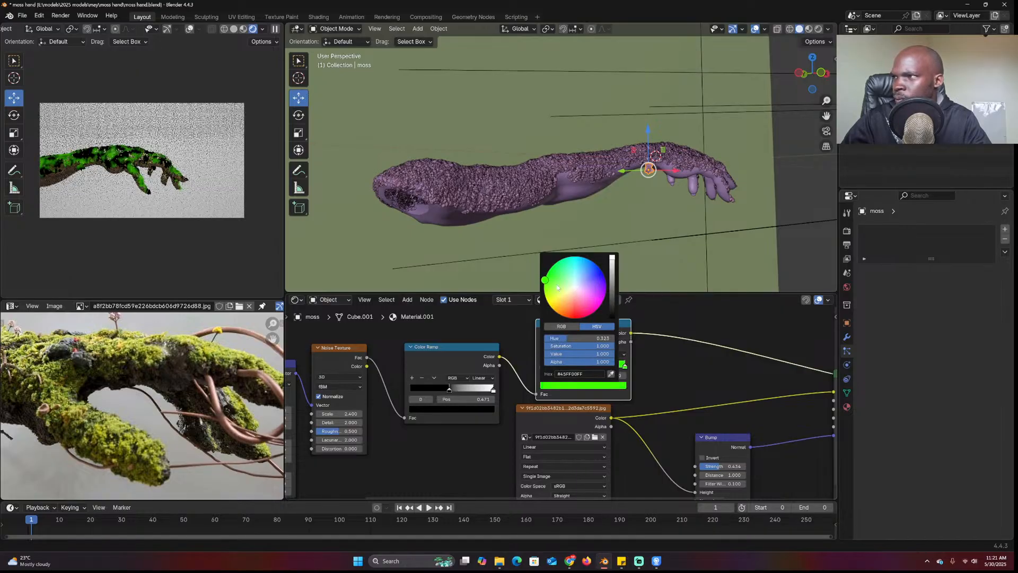
# Make the second ramp's left stop yellow and begin recolouring its right stop
pyautogui.click(543, 365)
pyautogui.click(572, 385)
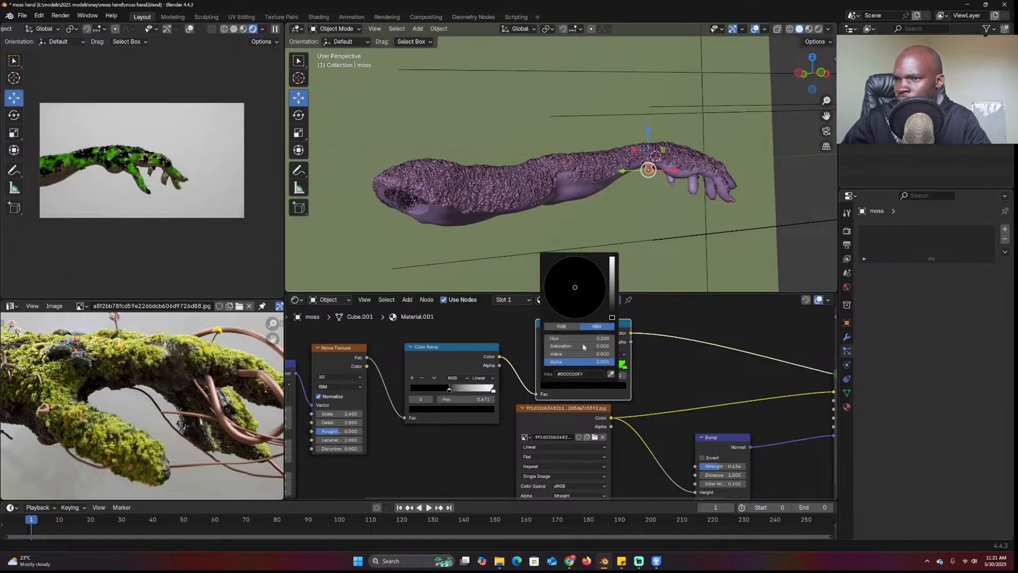
pyautogui.click(613, 276)
pyautogui.click(547, 301)
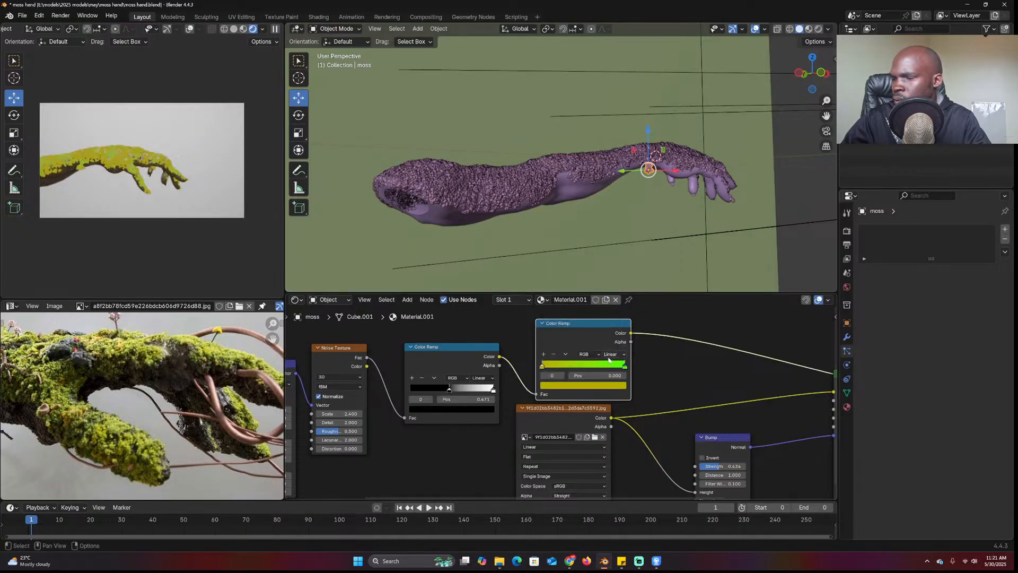
pyautogui.click(583, 365)
pyautogui.click(586, 384)
# Set the ramp's right stop to orange and add a Mix Color node fed by the ramp colour
pyautogui.click(557, 312)
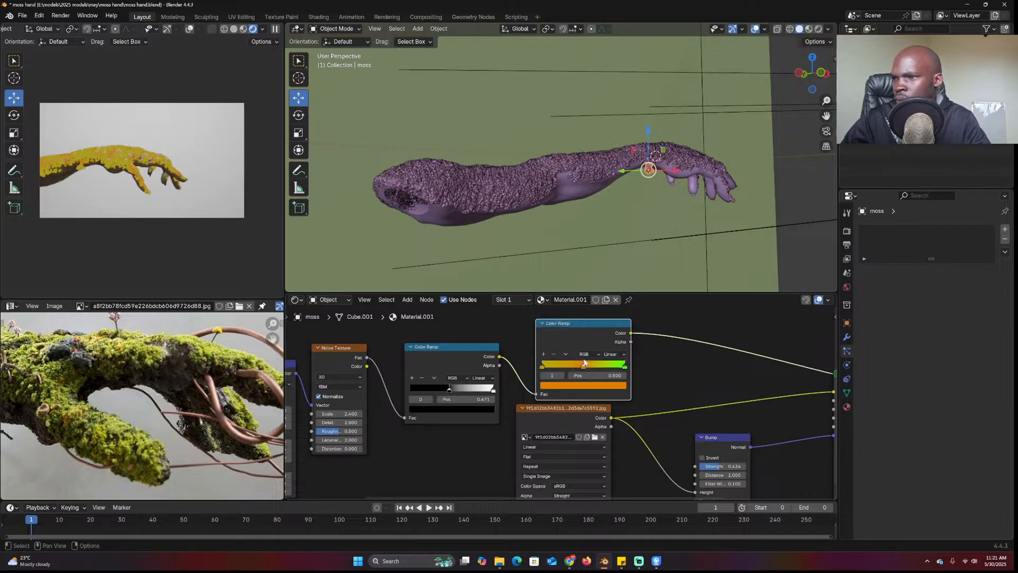
pyautogui.scroll(-4, 658, 390)
pyautogui.moveTo(657, 390); pyautogui.dragTo(582, 382, button='middle')
pyautogui.hotkey('shift', 'a')
pyautogui.click(613, 369)
pyautogui.write('mix')
pyautogui.press('Down')
pyautogui.press('Return')
pyautogui.click(596, 373)
pyautogui.moveTo(537, 342); pyautogui.dragTo(597, 426)
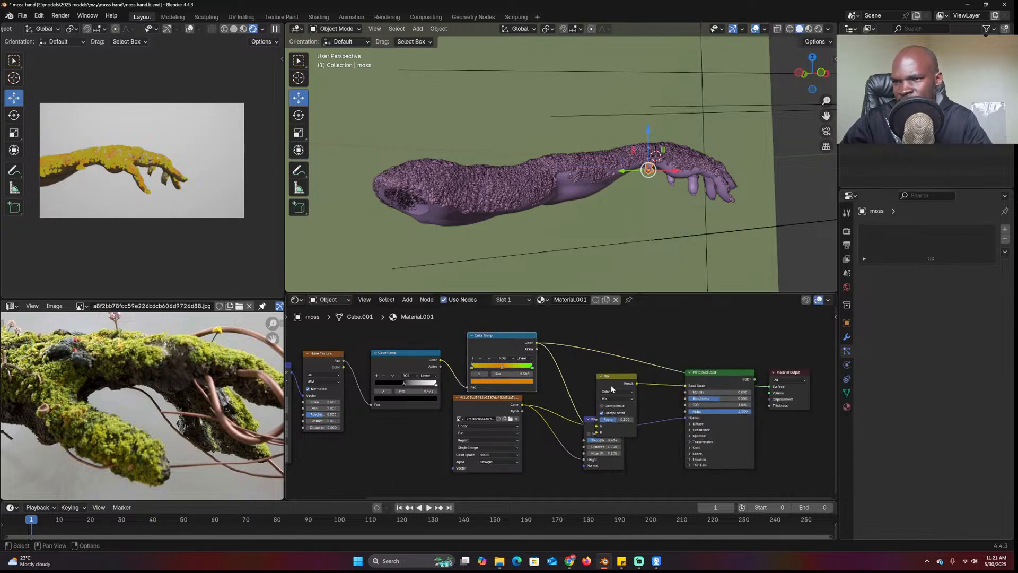
# Reposition the Mix node, set its blending mode to Overlay and Factor to 1.000
pyautogui.press('g')
pyautogui.click(599, 365)
pyautogui.click(605, 374)
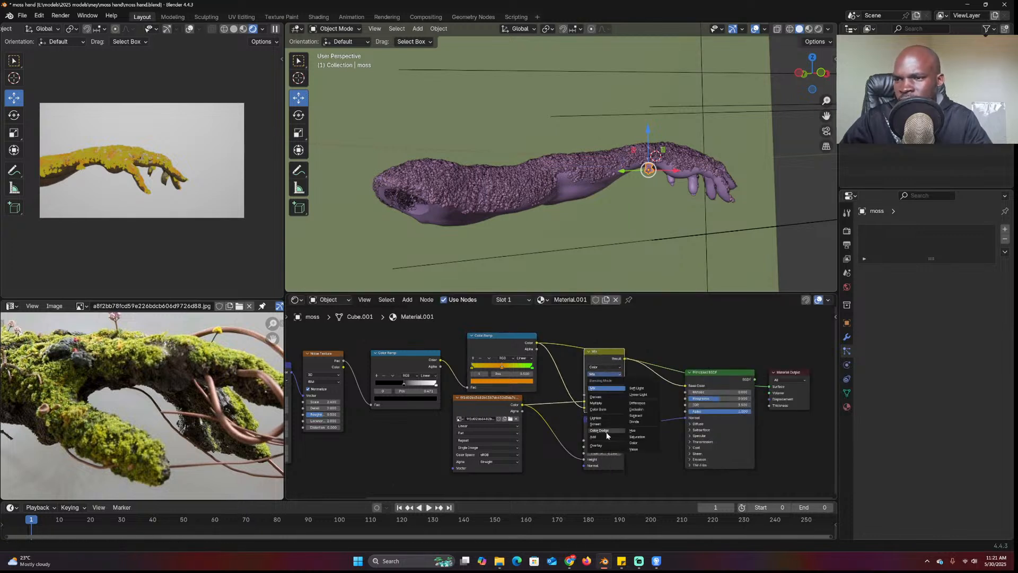
pyautogui.click(606, 446)
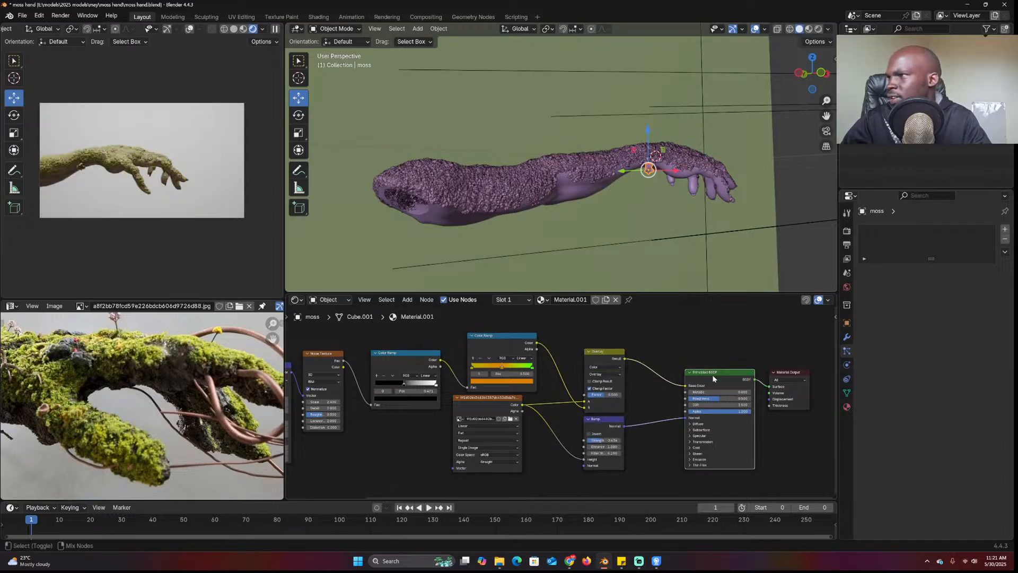
pyautogui.moveTo(603, 395); pyautogui.dragTo(630, 397)
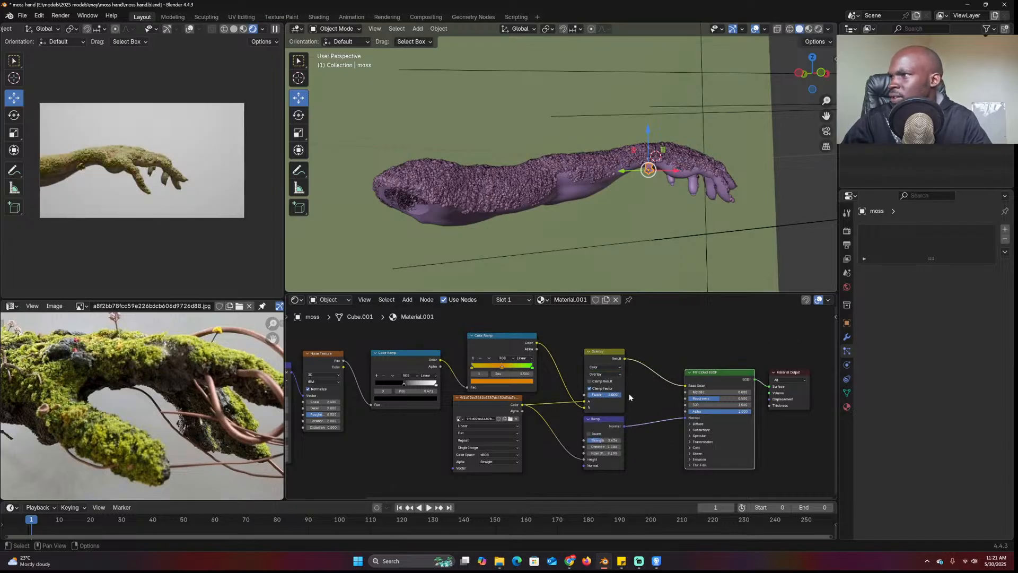
# Orbit around the moss hand and select it for particle editing
pyautogui.moveTo(523, 211); pyautogui.dragTo(567, 219, button='middle')
pyautogui.scroll(3, 566, 219)
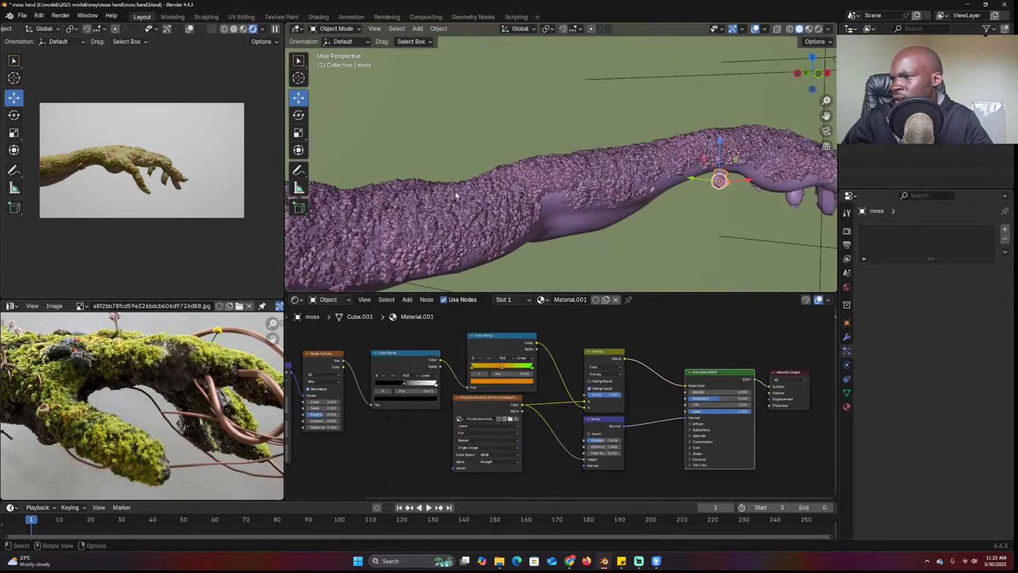
pyautogui.click(546, 210)
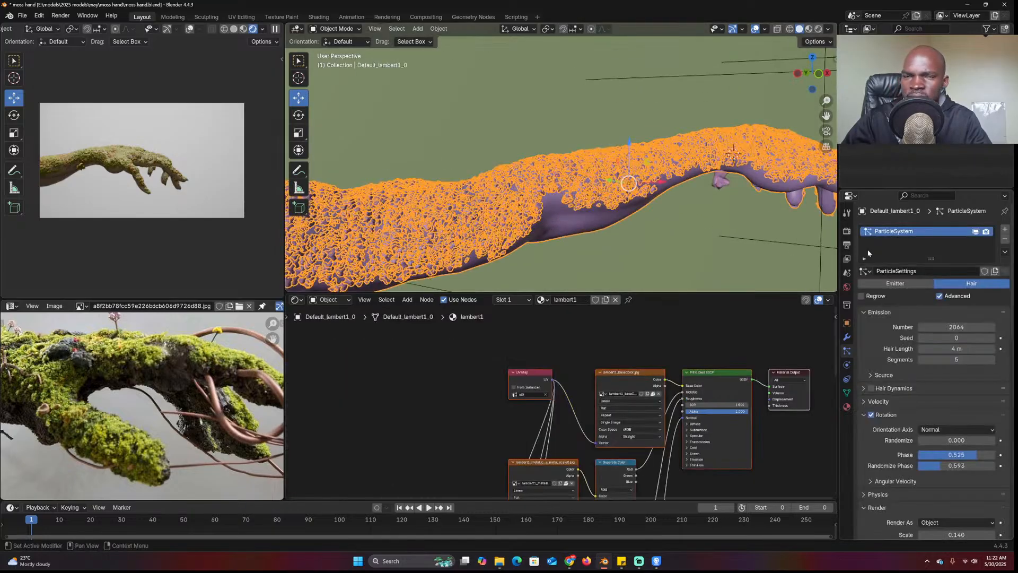
# Rename the particle system to 'layer 1' and add a single-user second system with 200 particles
pyautogui.doubleClick(905, 233)
pyautogui.write('layer 1')
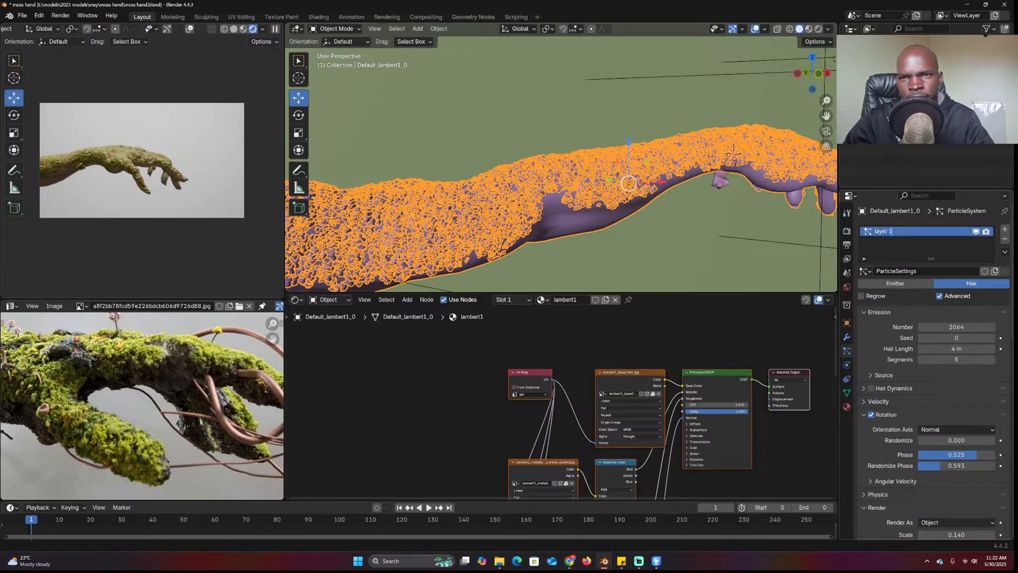
pyautogui.press('Return')
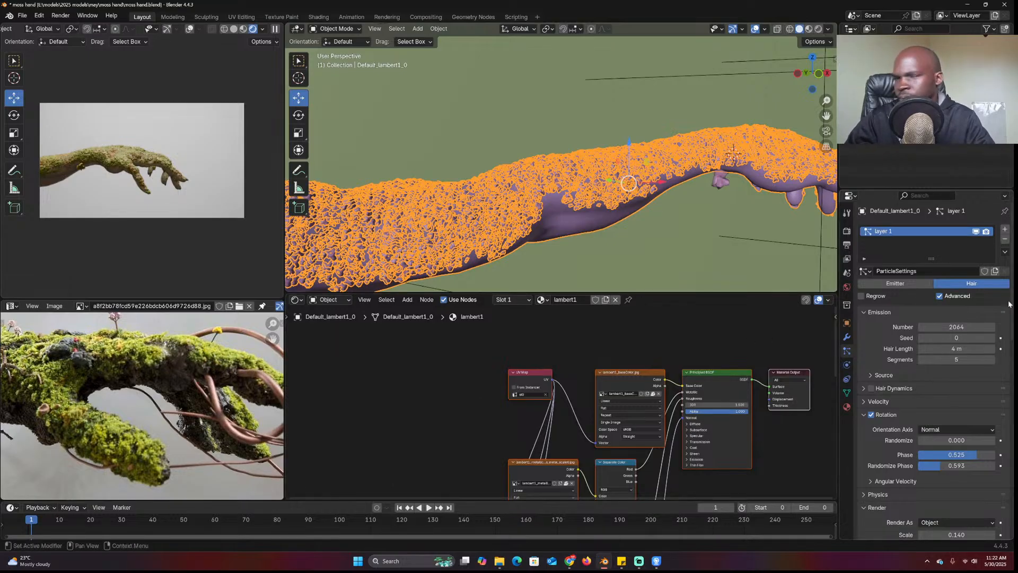
pyautogui.click(1005, 229)
pyautogui.click(865, 271)
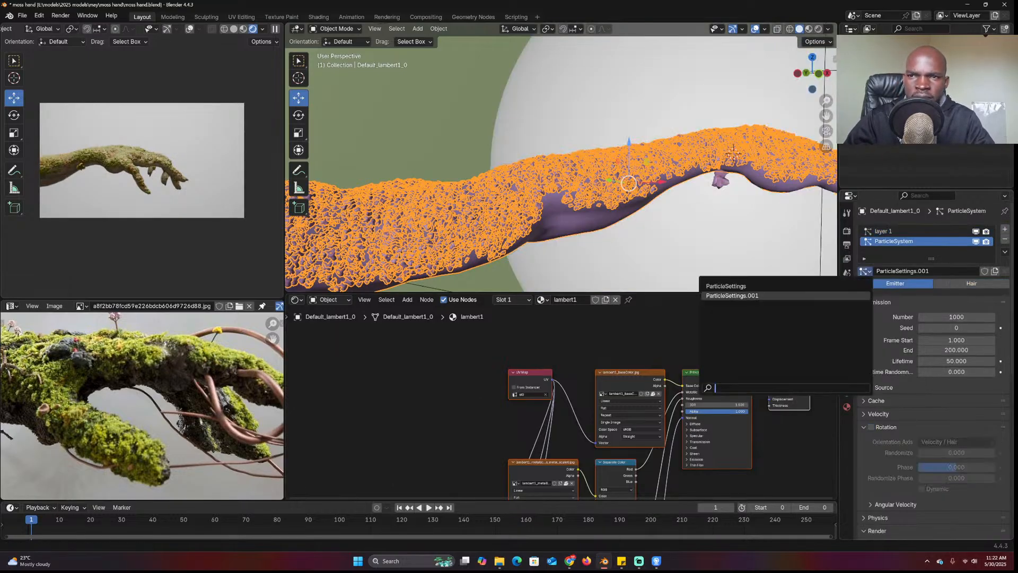
pyautogui.click(726, 286)
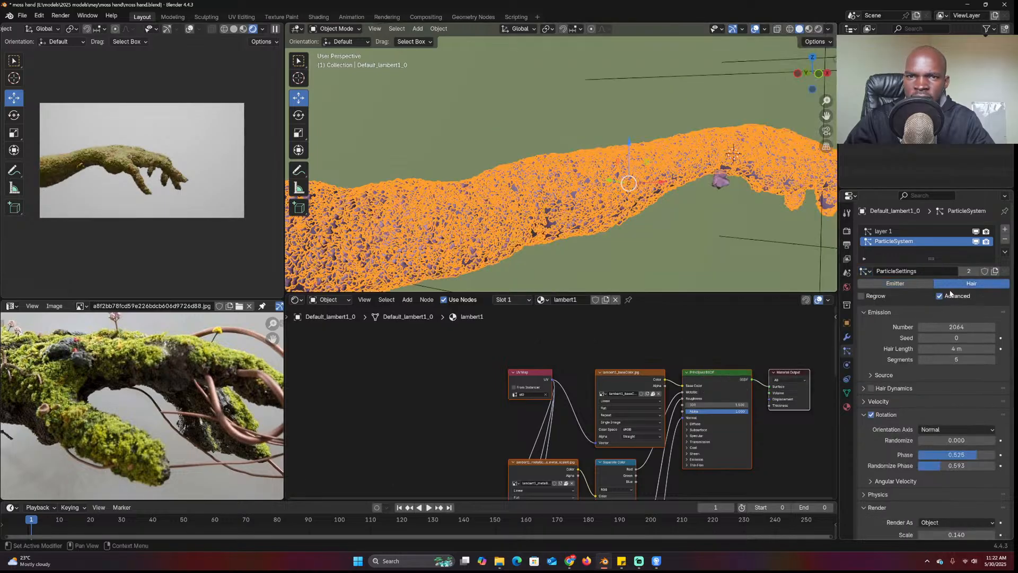
pyautogui.click(956, 326)
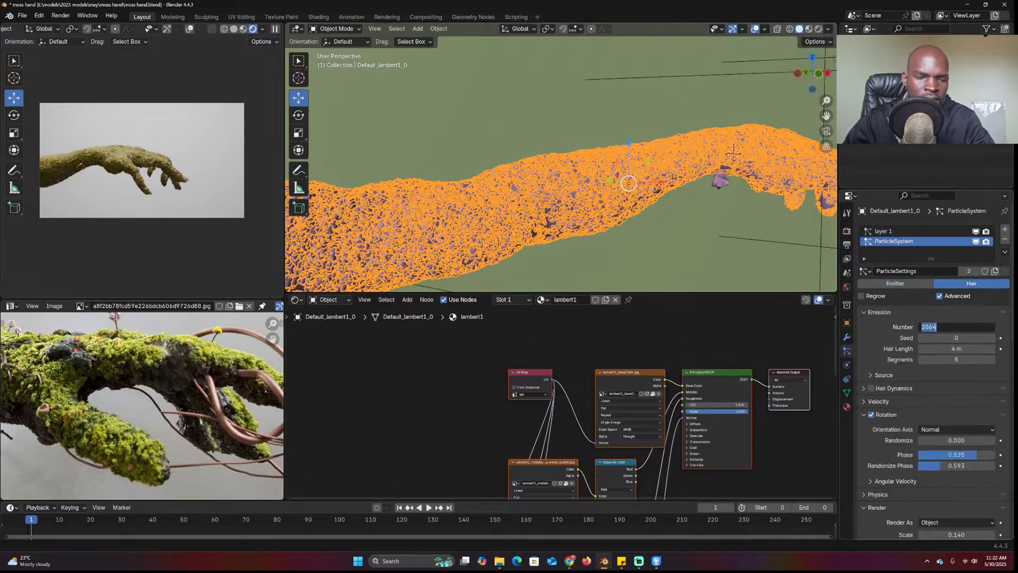
pyautogui.click(969, 271)
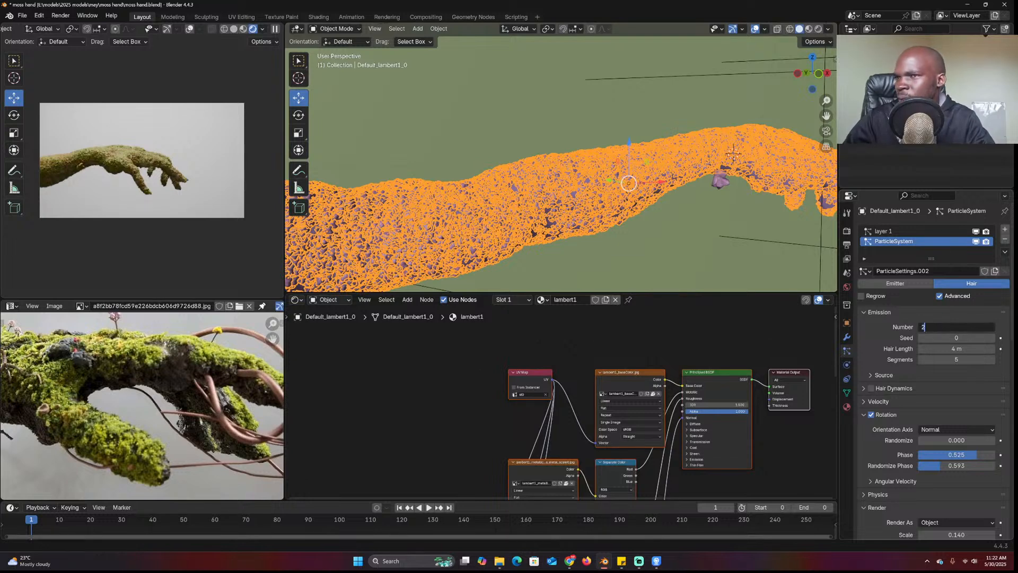
pyautogui.press('Return')
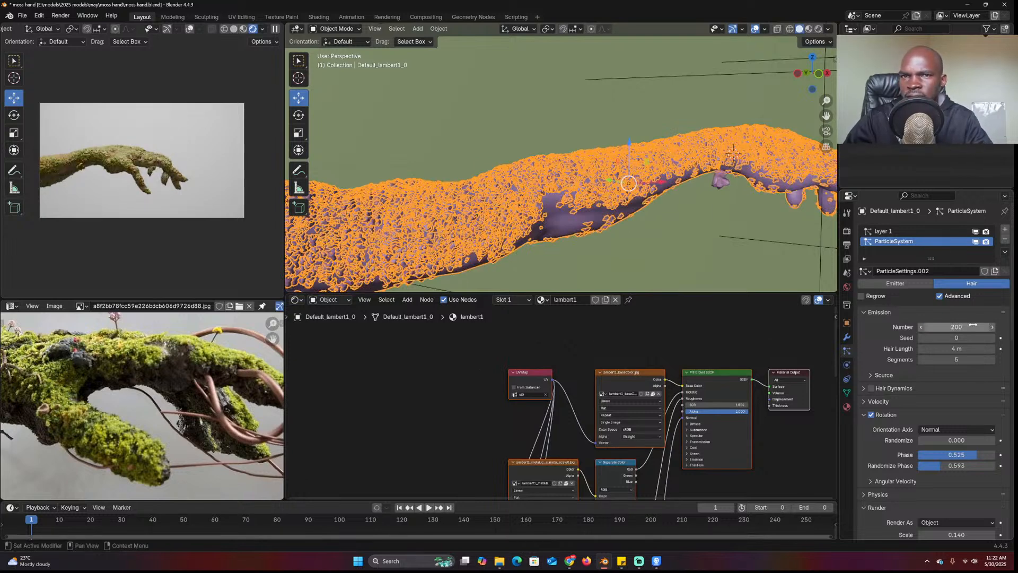
# Enlarge the second layer's moss instances to scale 0.44
pyautogui.scroll(-2, 952, 416)
pyautogui.scroll(-2, 952, 417)
pyautogui.scroll(-5, 936, 431)
pyautogui.moveTo(952, 349); pyautogui.dragTo(989, 353)
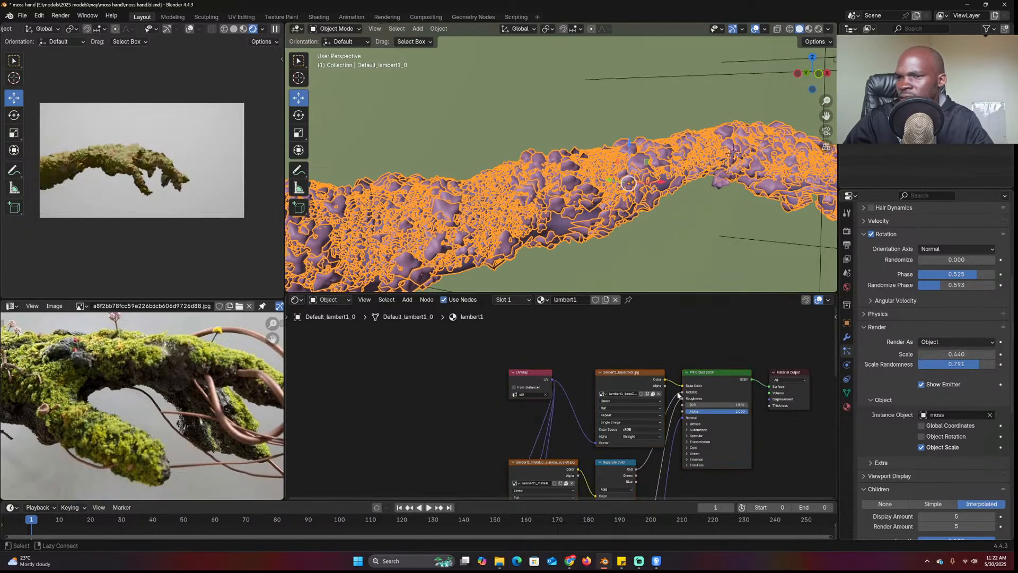
pyautogui.click(719, 180)
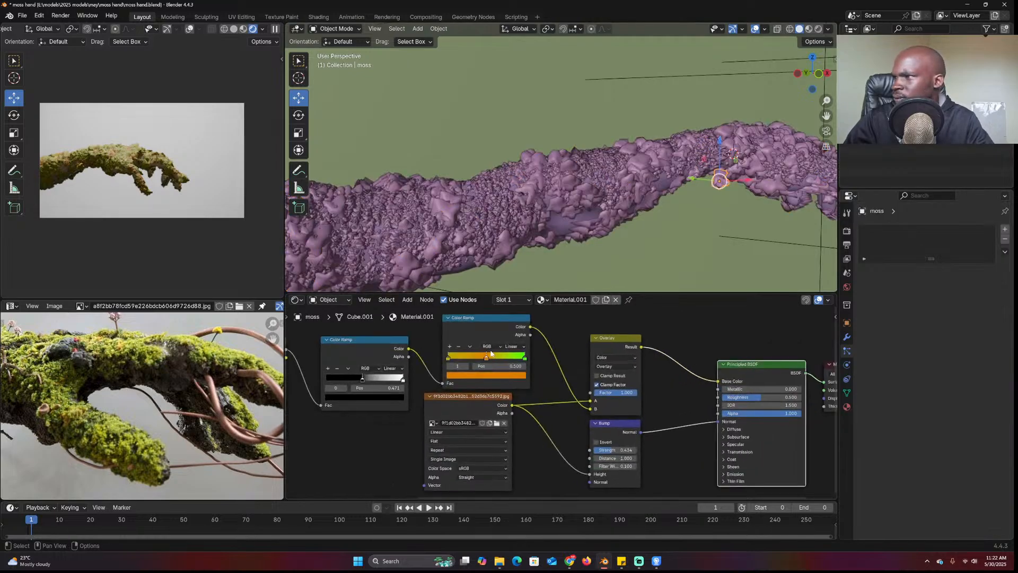
# Change the Color Ramp's orange stop to green
pyautogui.click(488, 375)
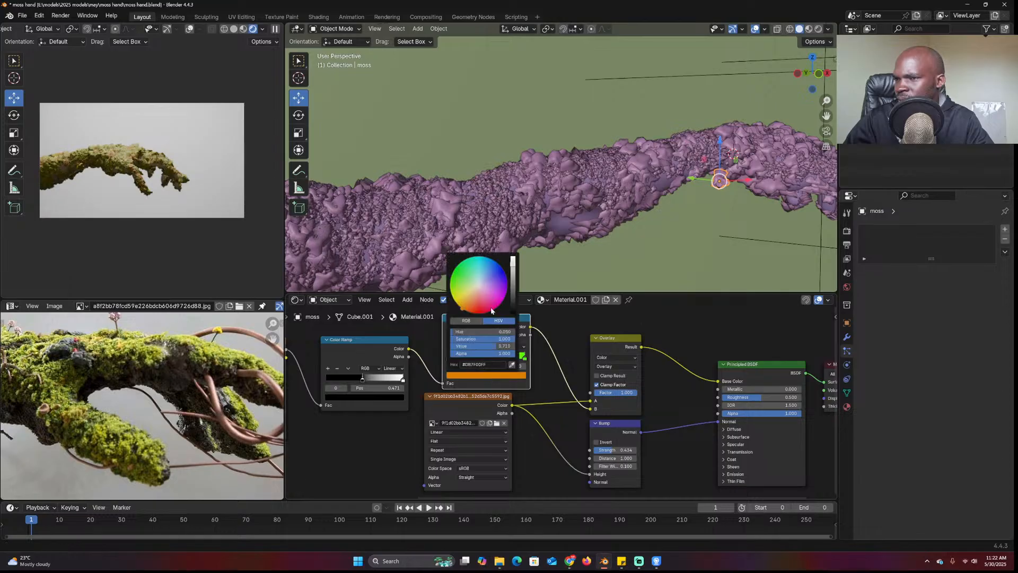
pyautogui.click(461, 283)
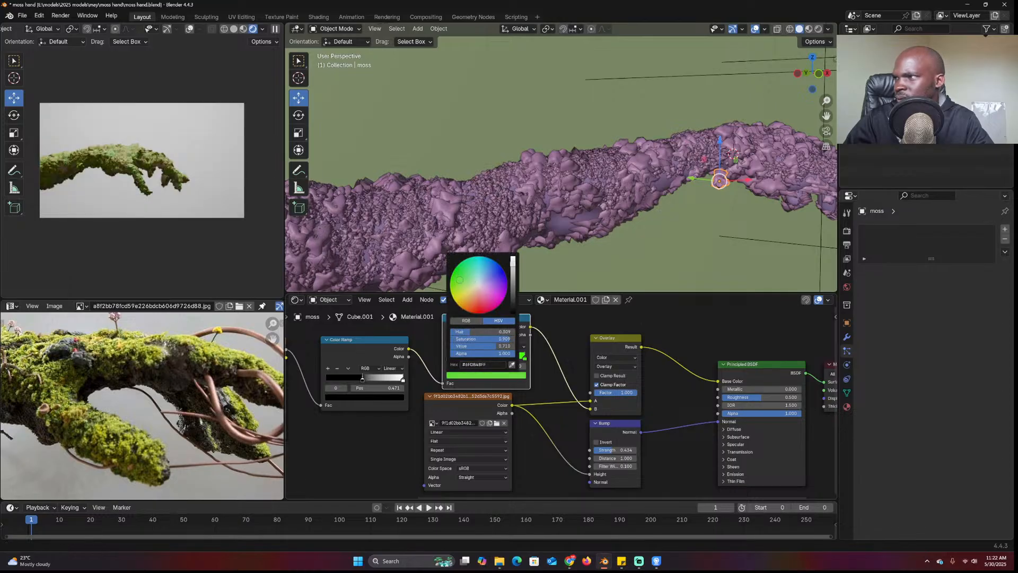
pyautogui.scroll(-5, 648, 195)
pyautogui.moveTo(638, 205); pyautogui.dragTo(615, 190, button='middle')
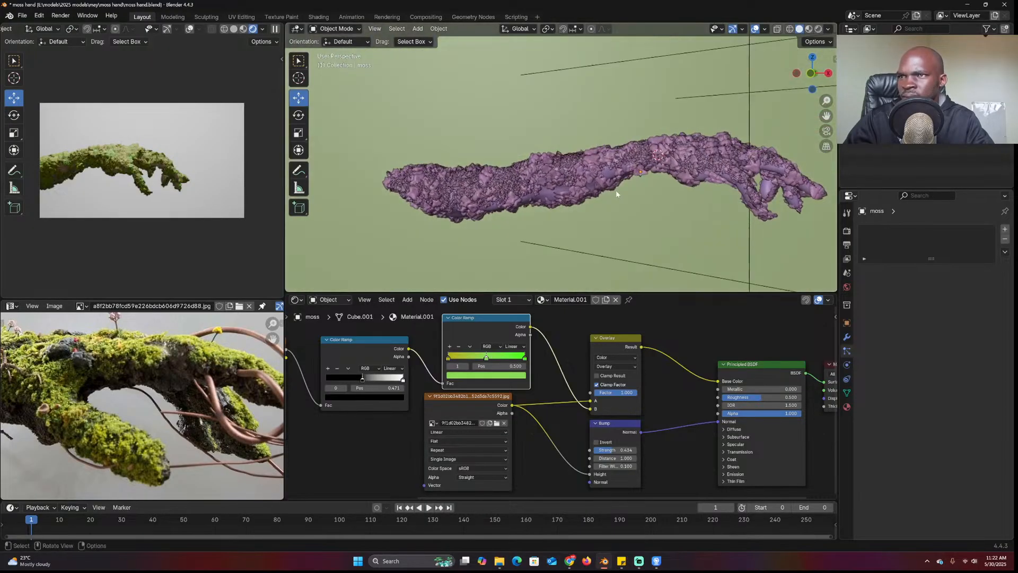
# Set the hand's second particle layer density vertex group to moss
pyautogui.click(616, 190)
pyautogui.scroll(-3, 940, 430)
pyautogui.scroll(-10, 939, 430)
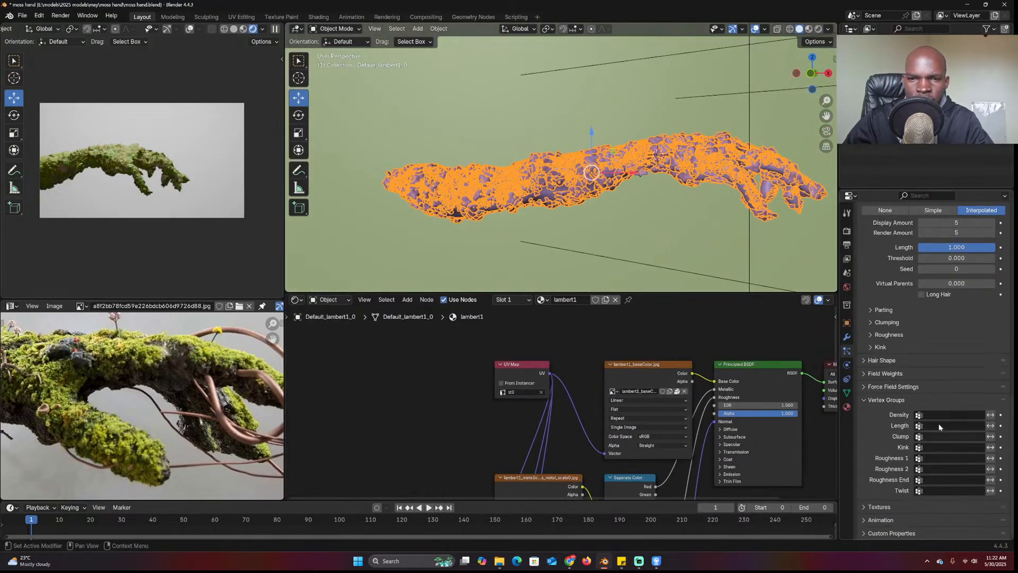
pyautogui.click(954, 415)
pyautogui.click(938, 430)
# Deselect the arm and orbit and zoom to inspect the moss clumps
pyautogui.click(698, 195)
pyautogui.moveTo(677, 194); pyautogui.dragTo(625, 210, button='middle')
pyautogui.scroll(-4, 681, 202)
pyautogui.scroll(7, 601, 197)
pyautogui.scroll(-5, 615, 196)
pyautogui.scroll(5, 659, 159)
pyautogui.scroll(2, 664, 212)
pyautogui.scroll(-6, 664, 211)
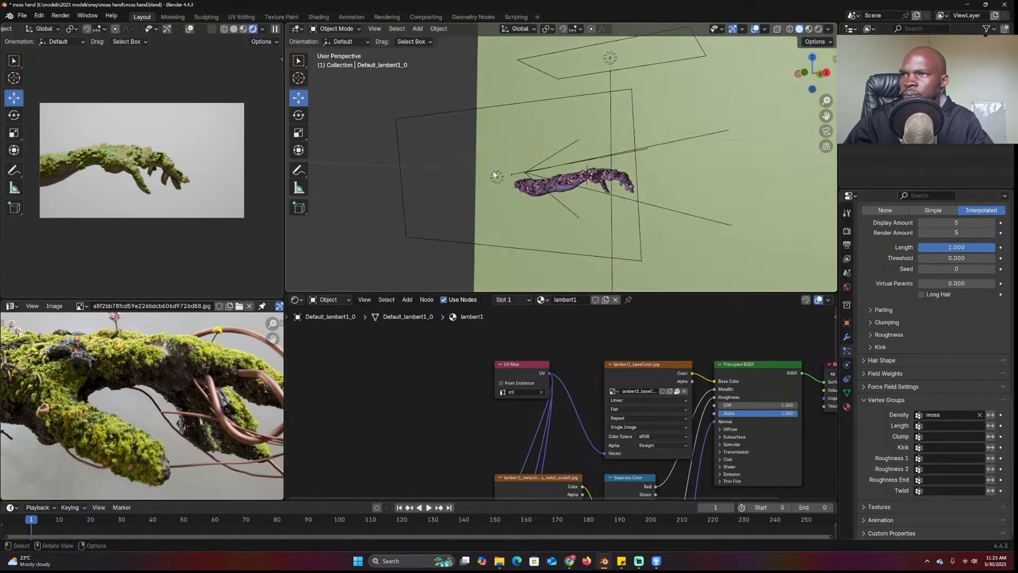
# Delete the extra light from the scene and pan along the moss-covered arm
pyautogui.click(494, 175)
pyautogui.press('x')
pyautogui.click(575, 177)
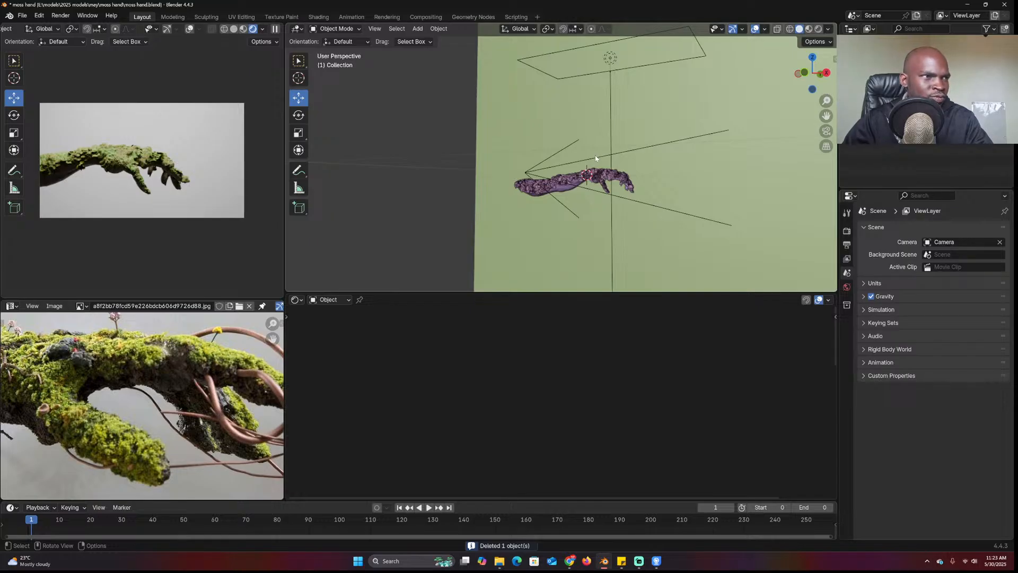
pyautogui.scroll(1, 617, 154)
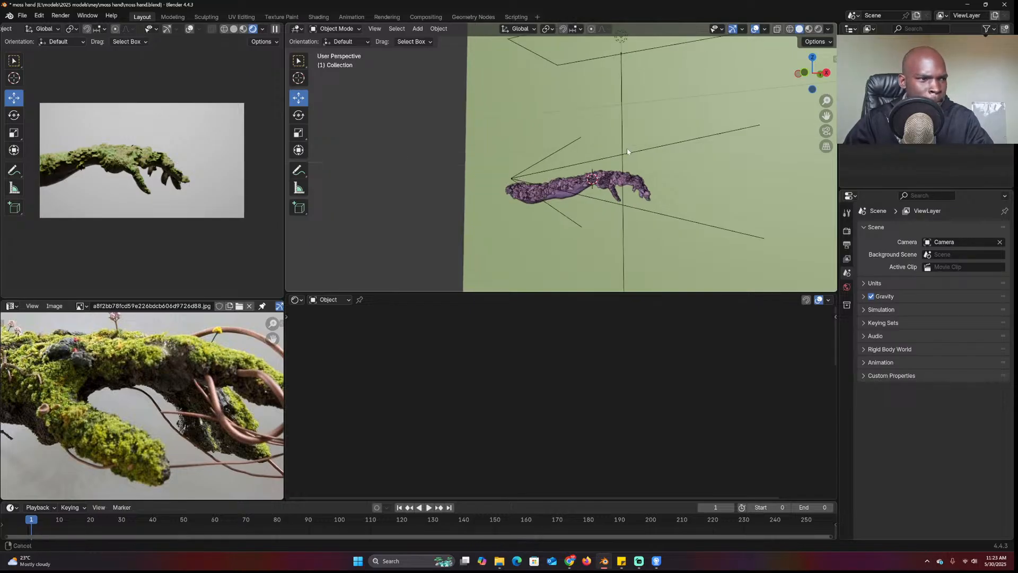
pyautogui.keyDown('shift'); pyautogui.moveTo(628, 152); pyautogui.dragTo(646, 151, button='middle'); pyautogui.keyUp('shift')
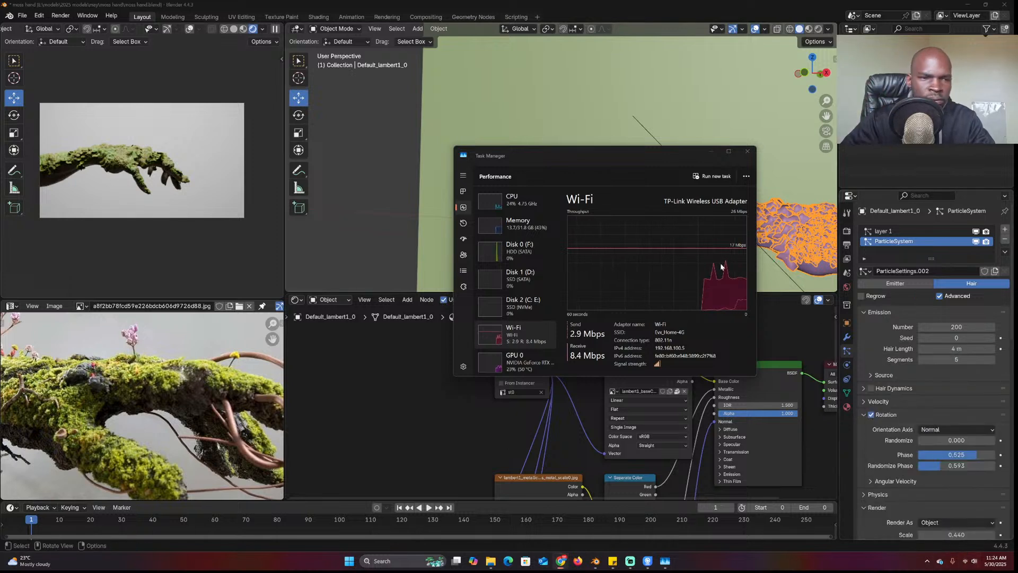
# Minimize the Task Manager window to return to the Blender scene
pyautogui.click(711, 152)
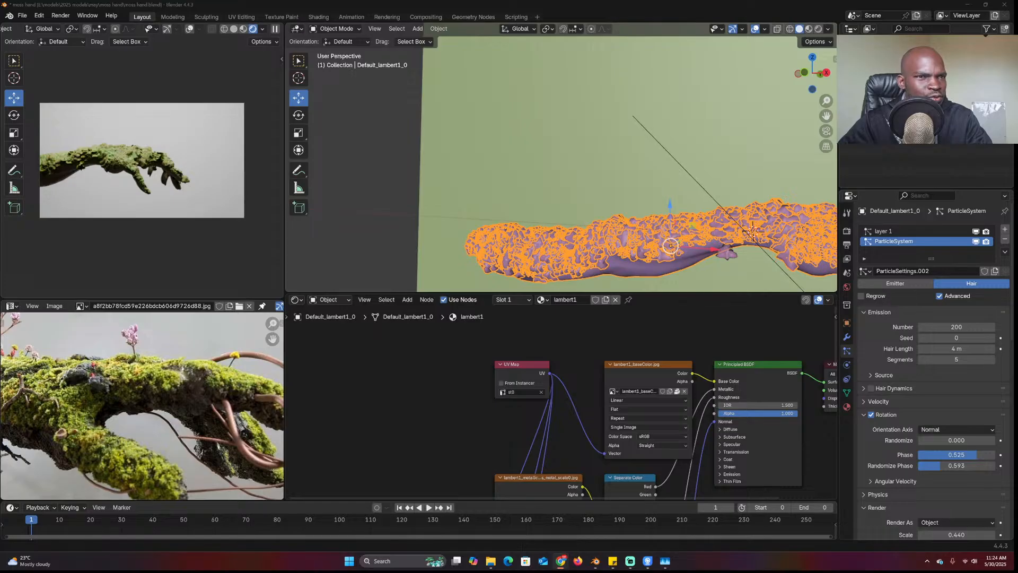
# Select the backdrop plane and orbit the view around the moss arm
pyautogui.click(567, 112)
pyautogui.scroll(-3, 567, 112)
pyautogui.moveTo(567, 112); pyautogui.dragTo(609, 128, button='middle')
pyautogui.scroll(1, 647, 134)
pyautogui.scroll(-1, 625, 119)
pyautogui.scroll(1, 609, 129)
pyautogui.moveTo(722, 130); pyautogui.dragTo(593, 180, button='middle')
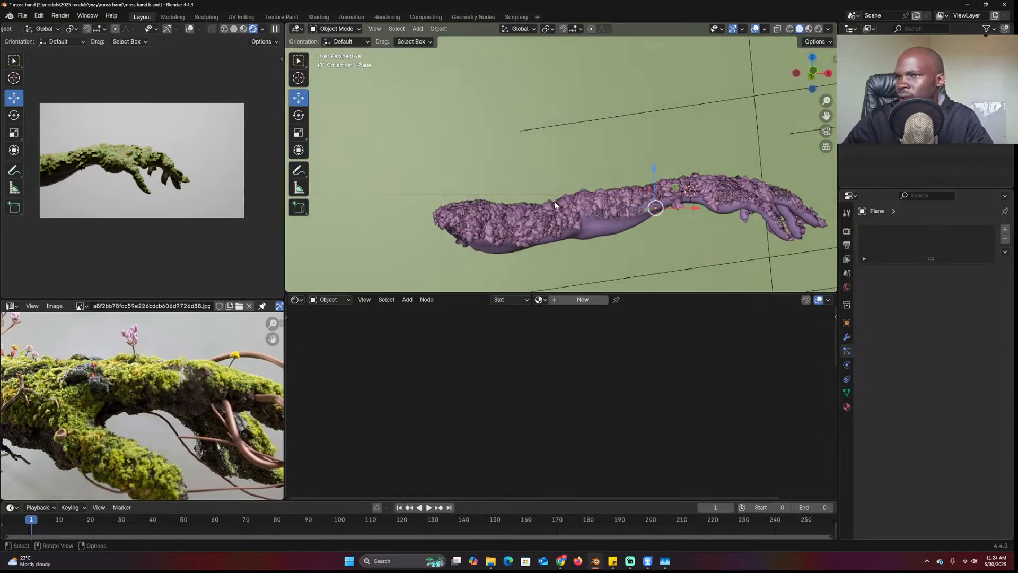
pyautogui.scroll(1, 183, 233)
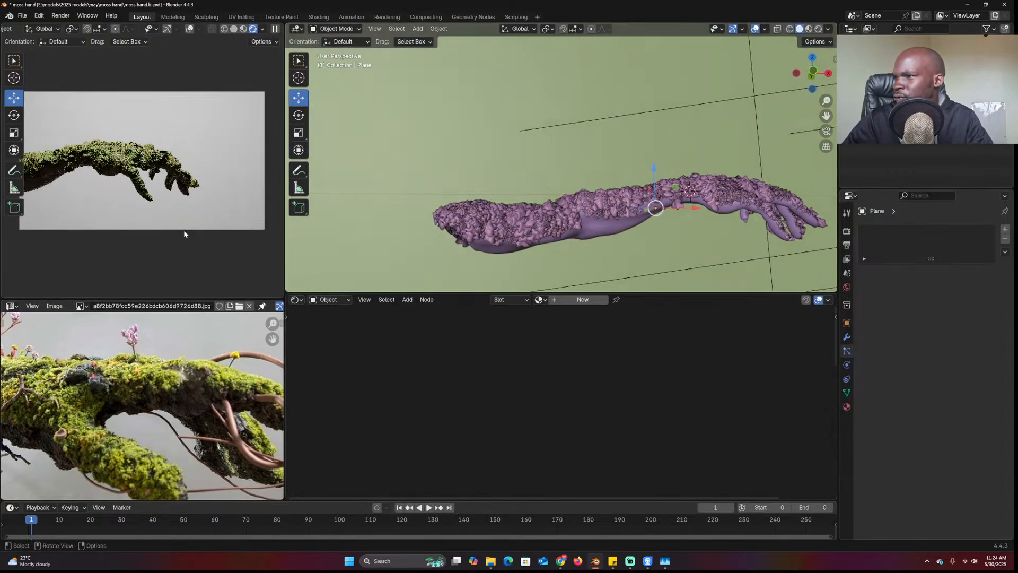
pyautogui.scroll(-3, 660, 181)
pyautogui.moveTo(660, 182); pyautogui.dragTo(613, 164, button='middle')
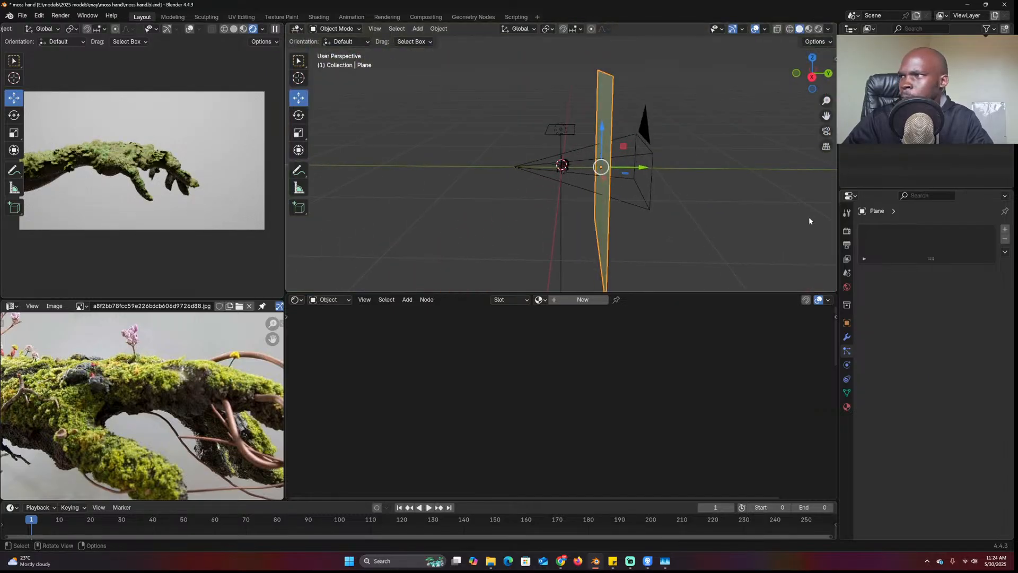
# Light the world with the meadow_4k.hdr environment texture at strength 0.44
pyautogui.click(847, 286)
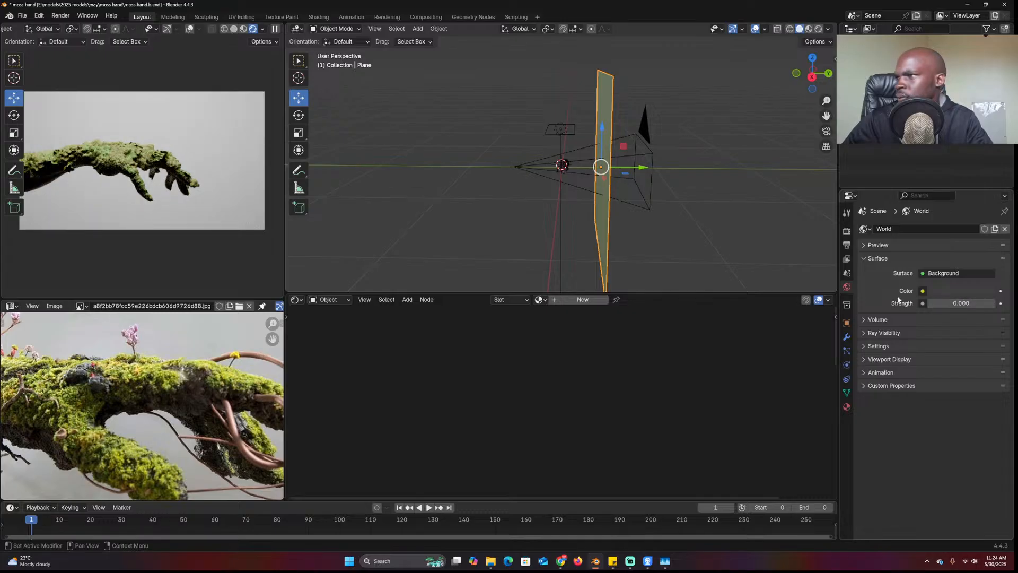
pyautogui.moveTo(615, 168); pyautogui.dragTo(660, 167, button='middle')
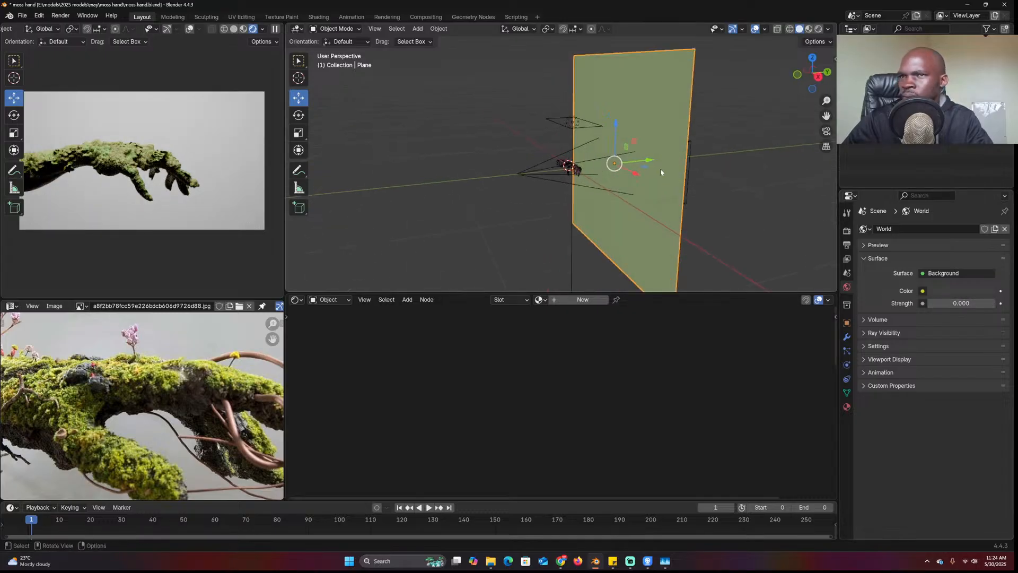
pyautogui.click(922, 291)
pyautogui.click(714, 328)
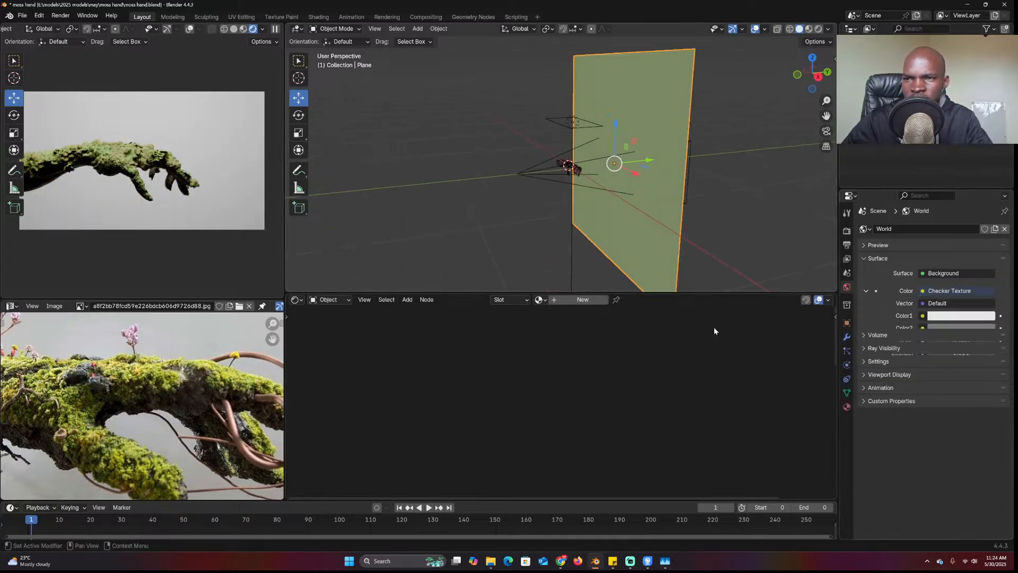
pyautogui.click(951, 291)
pyautogui.click(705, 335)
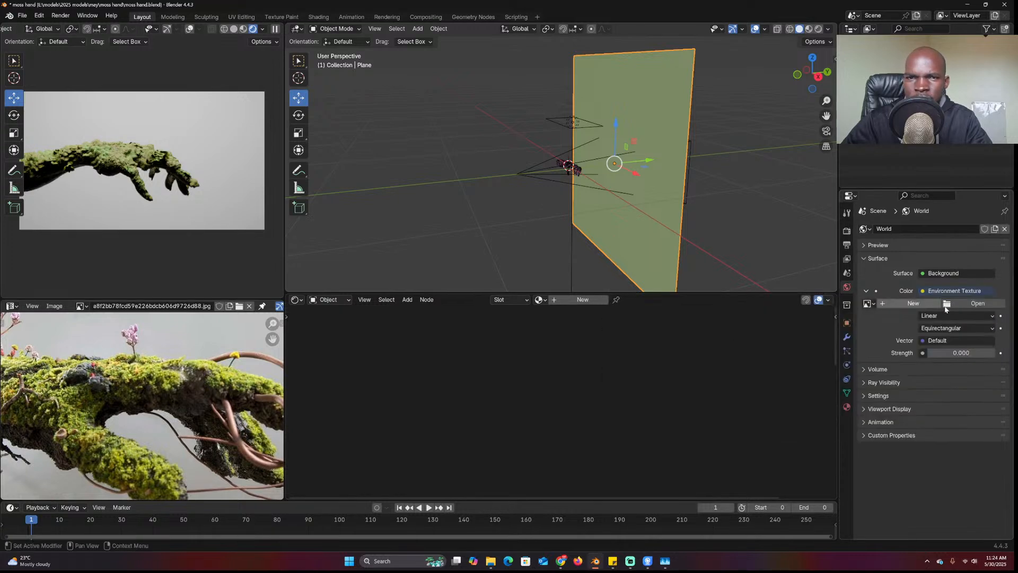
pyautogui.click(954, 303)
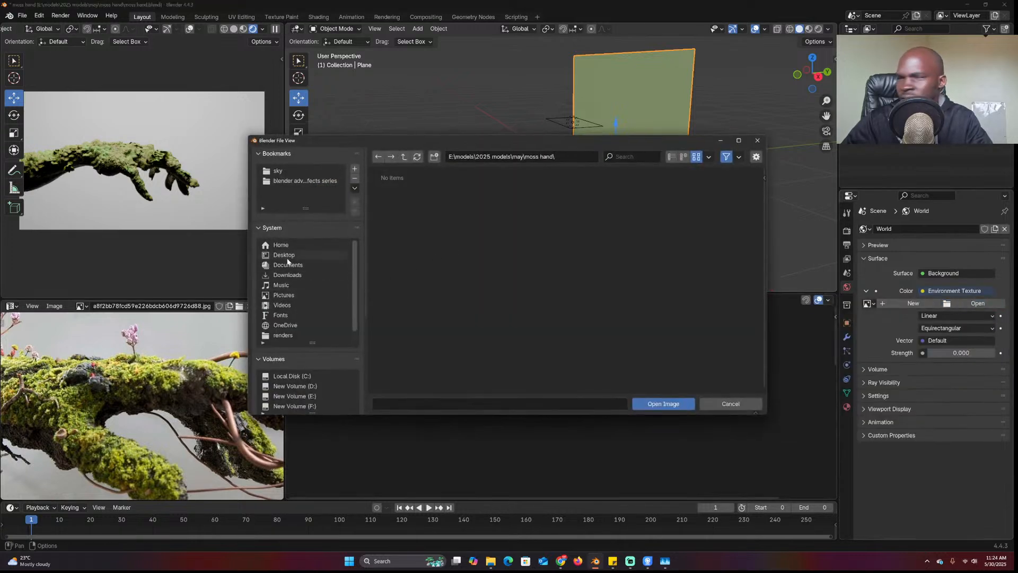
pyautogui.click(286, 171)
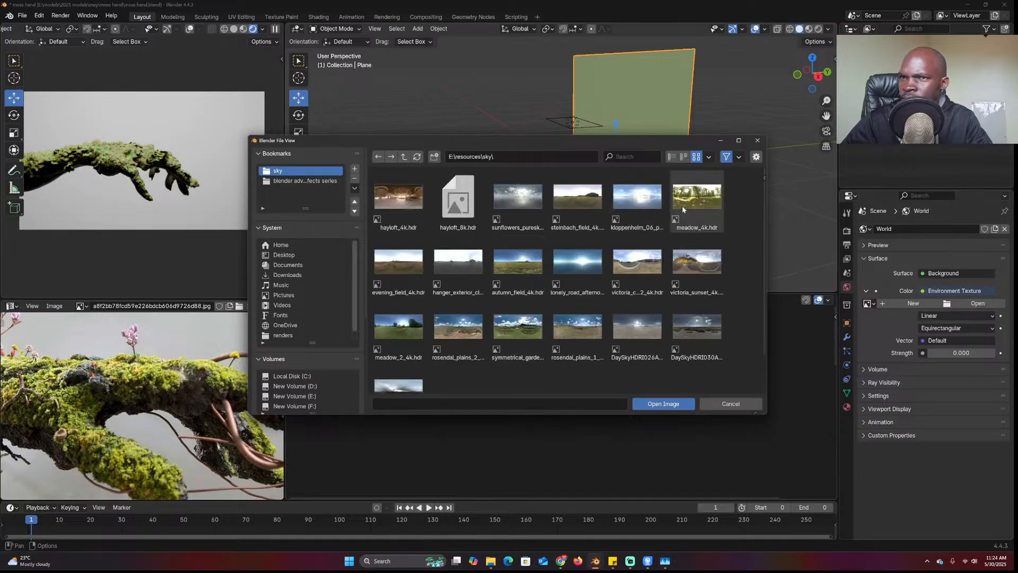
pyautogui.doubleClick(682, 207)
pyautogui.moveTo(953, 391); pyautogui.dragTo(930, 391)
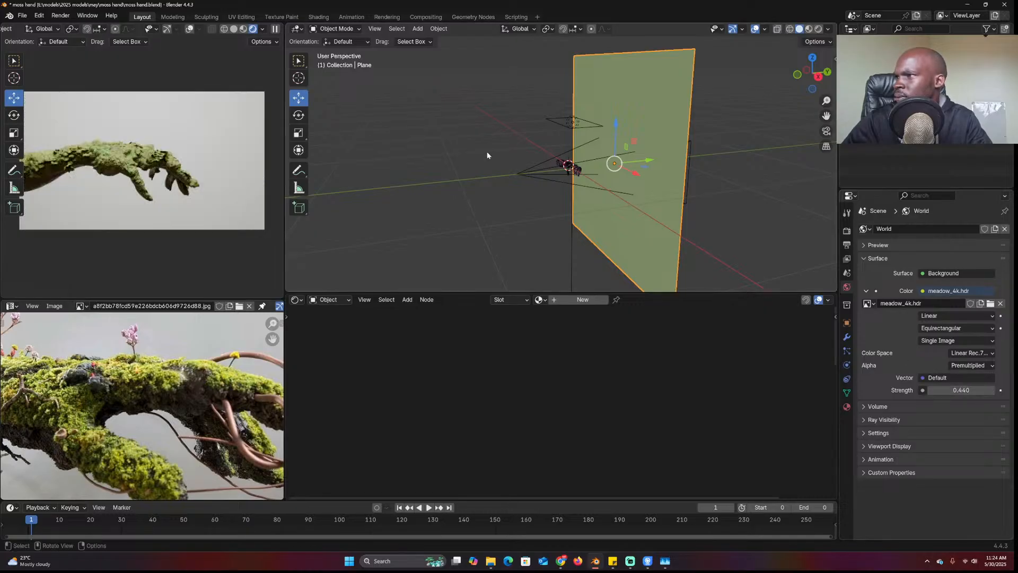
# Enable viewport denoising in the render settings and deselect the backdrop
pyautogui.moveTo(488, 155); pyautogui.dragTo(510, 151, button='middle')
pyautogui.click(847, 231)
pyautogui.click(877, 347)
pyautogui.click(431, 146)
pyautogui.moveTo(431, 145); pyautogui.dragTo(479, 136, button='middle')
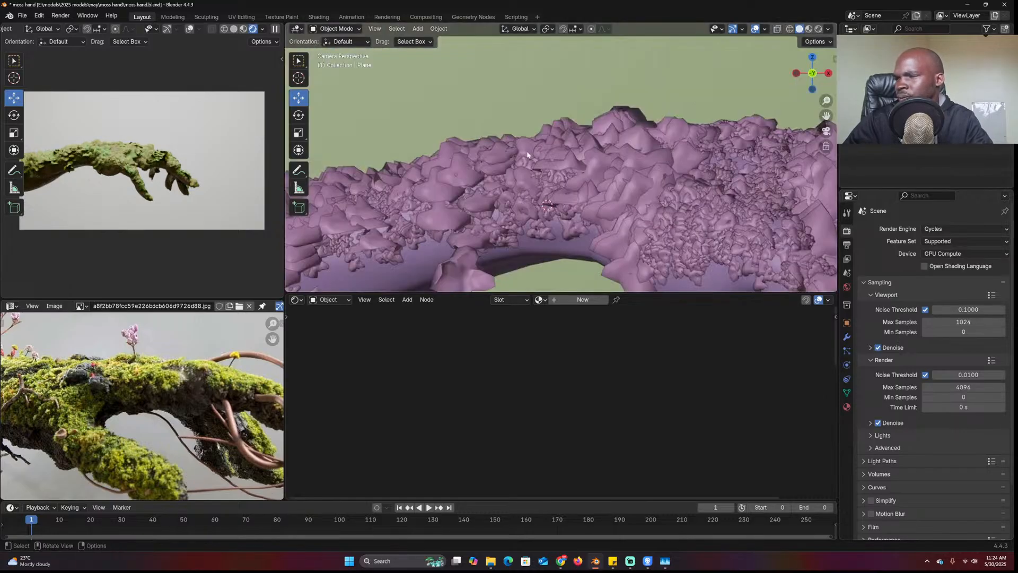
# Select the moss chunk, lower its Bump node and link the image colour to Roughness
pyautogui.click(739, 194)
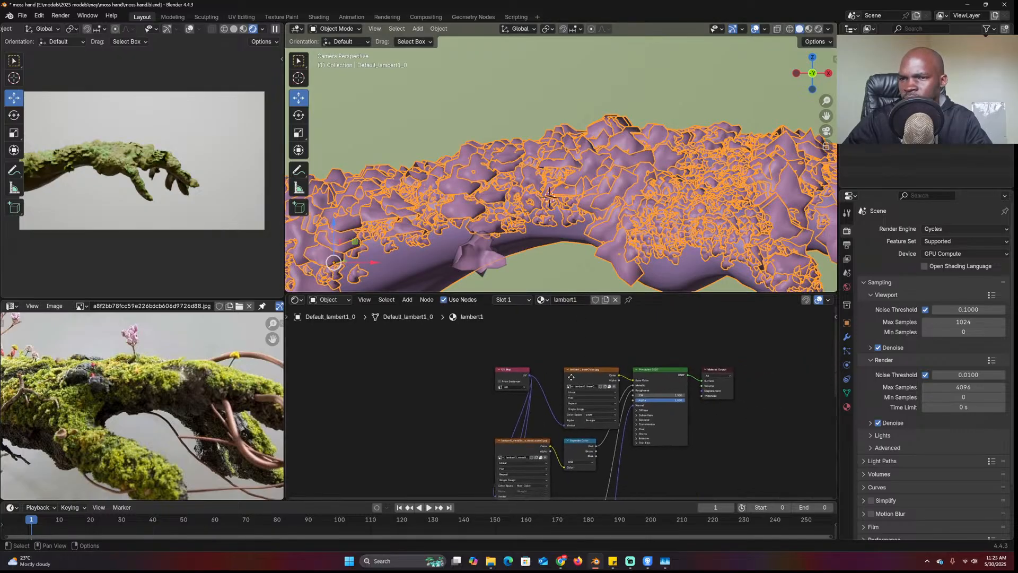
pyautogui.click(480, 257)
pyautogui.scroll(3, 648, 390)
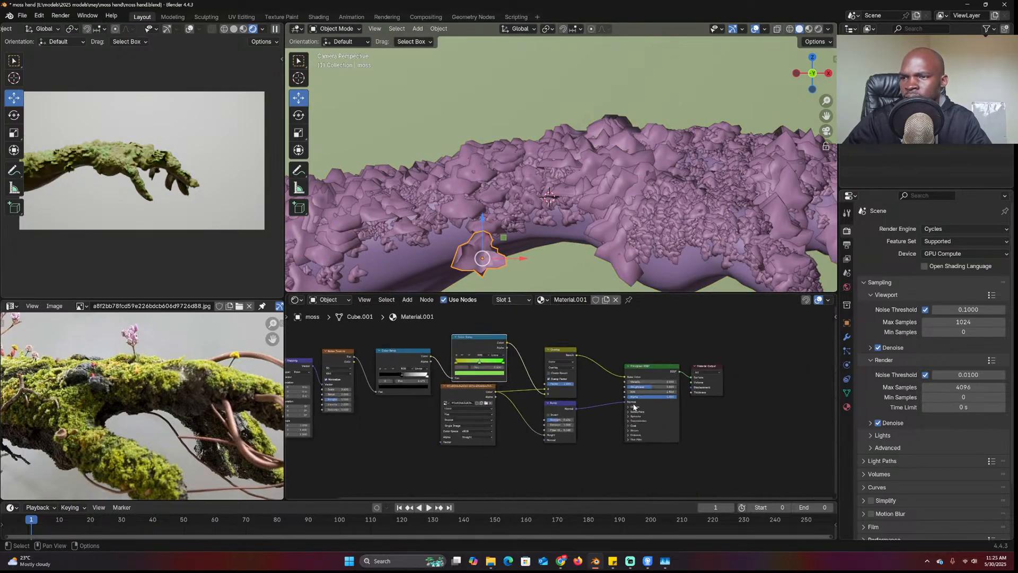
pyautogui.moveTo(589, 412); pyautogui.dragTo(602, 490)
pyautogui.moveTo(456, 385); pyautogui.dragTo(662, 377)
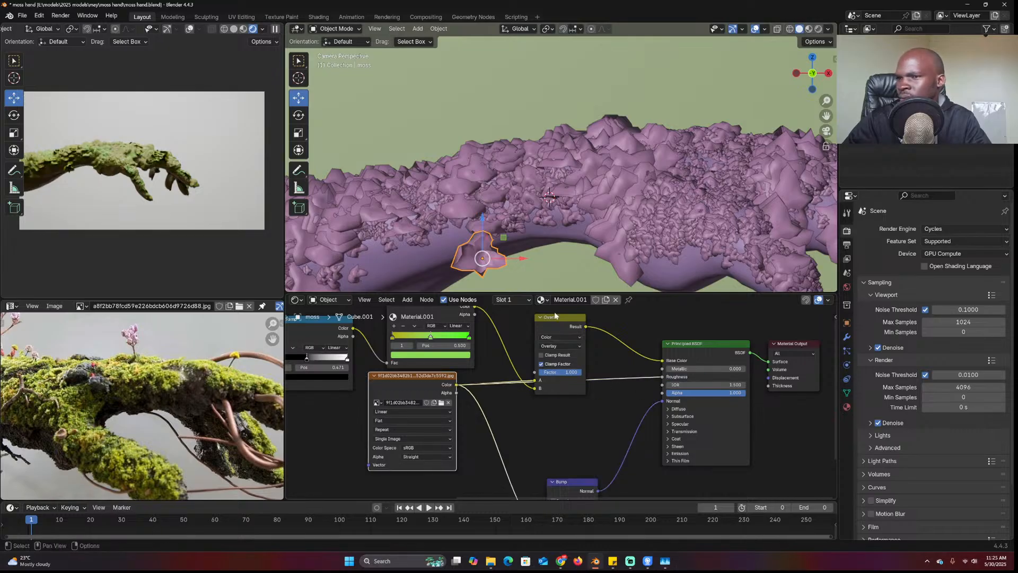
pyautogui.scroll(-2, 555, 316)
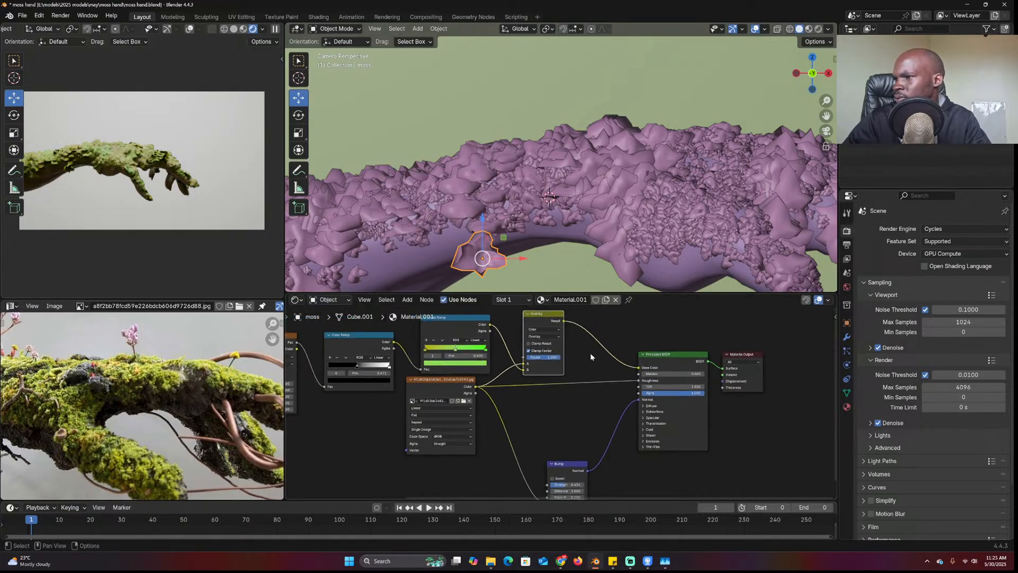
pyautogui.scroll(-2, 223, 368)
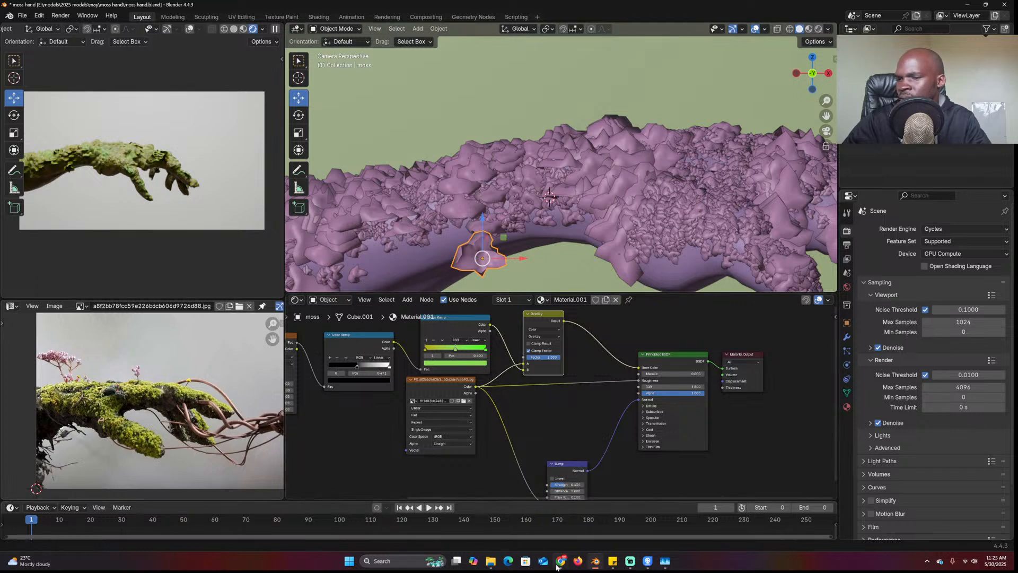
# Bring up Chrome's Sketchfab tab and close the Hand-arm download dialog and preview
pyautogui.moveTo(560, 560)
pyautogui.moveTo(639, 524)
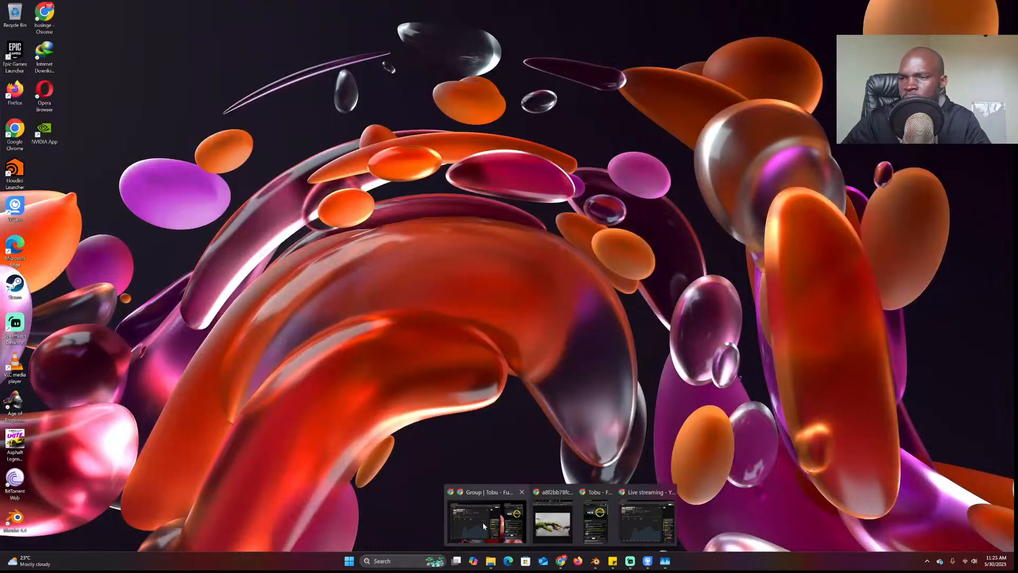
pyautogui.click(552, 522)
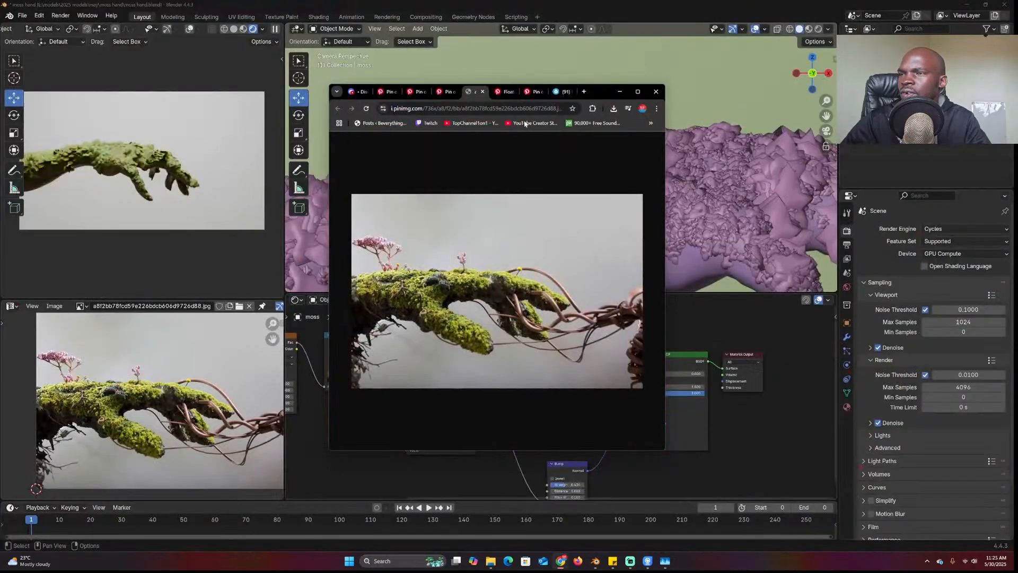
pyautogui.click(574, 92)
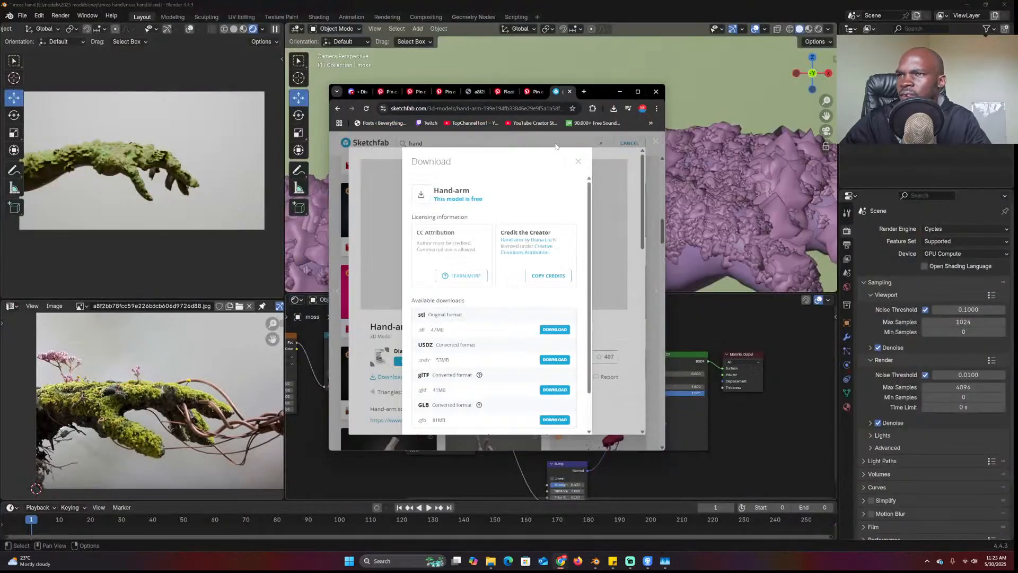
pyautogui.click(577, 161)
pyautogui.click(656, 142)
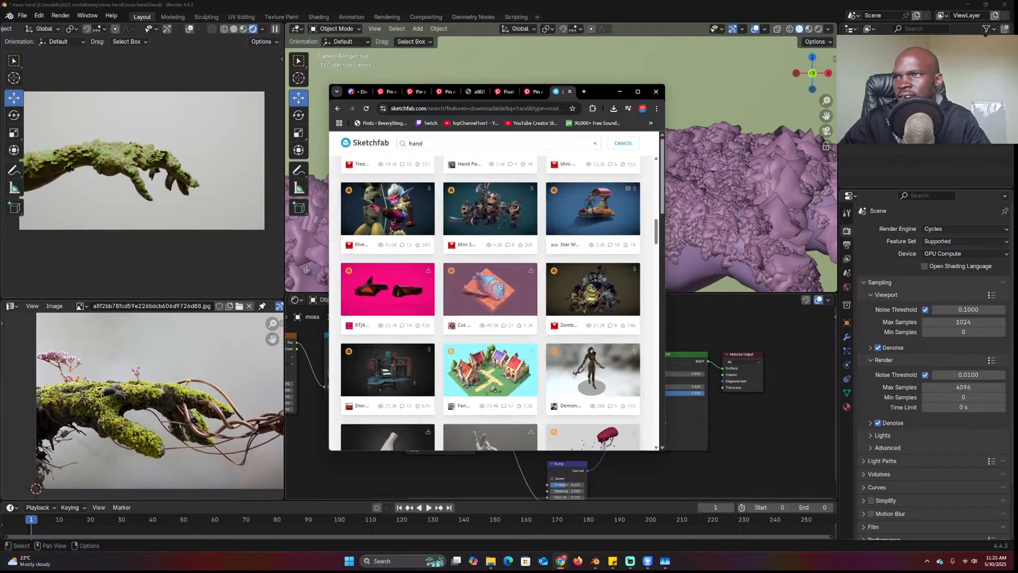
# Search Sketchfab for 'roots', open the Oak Roots model in a new tab and enlarge the window
pyautogui.doubleClick(416, 143)
pyautogui.write('roots')
pyautogui.press('Return')
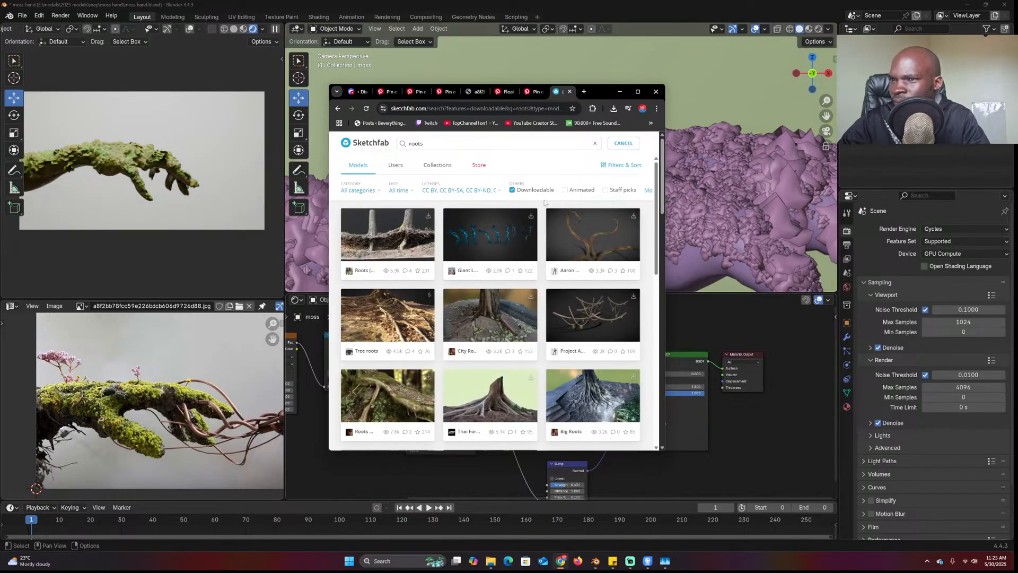
pyautogui.scroll(-10, 538, 233)
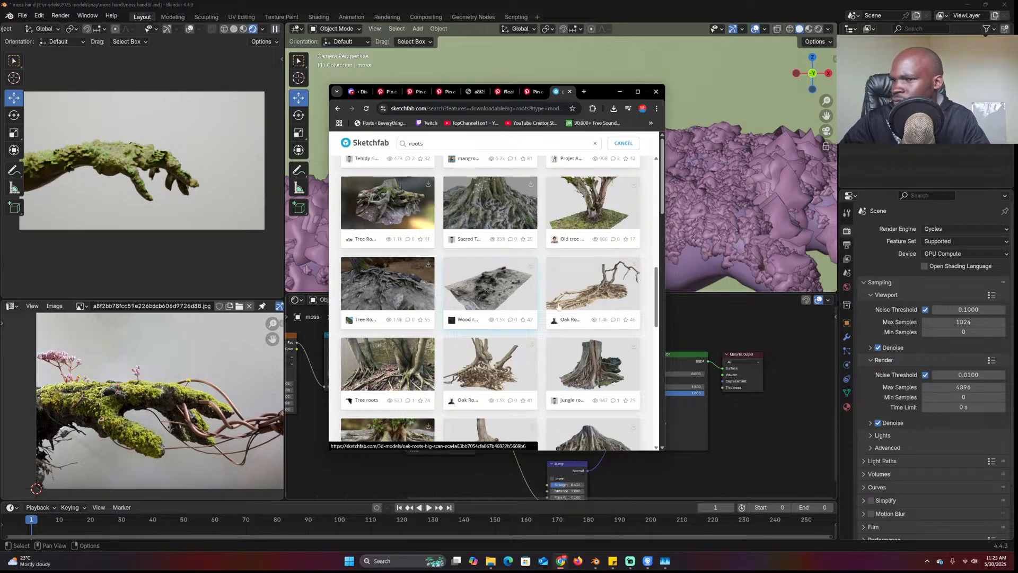
pyautogui.middleClick(593, 294)
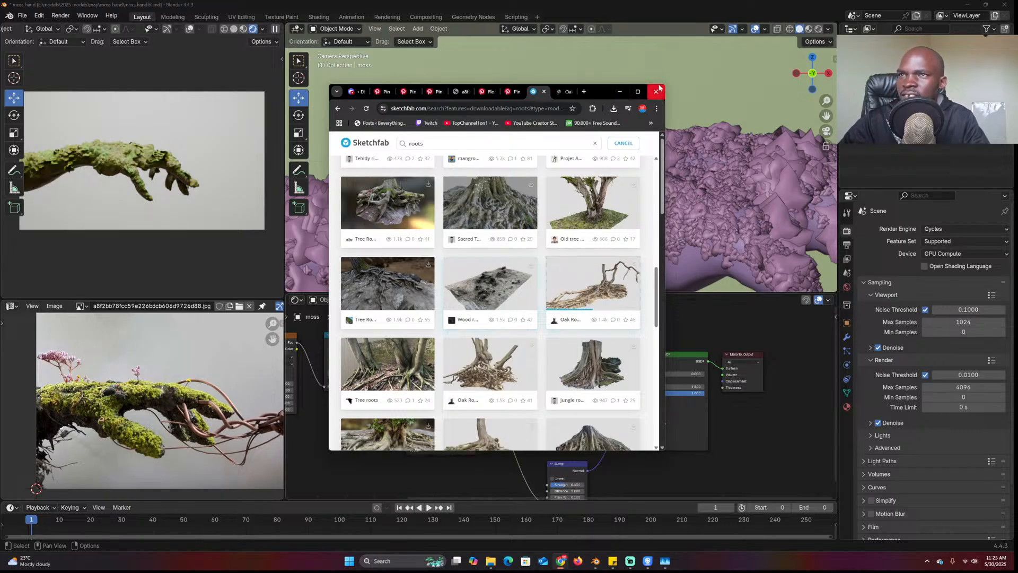
pyautogui.moveTo(663, 86); pyautogui.dragTo(836, 35)
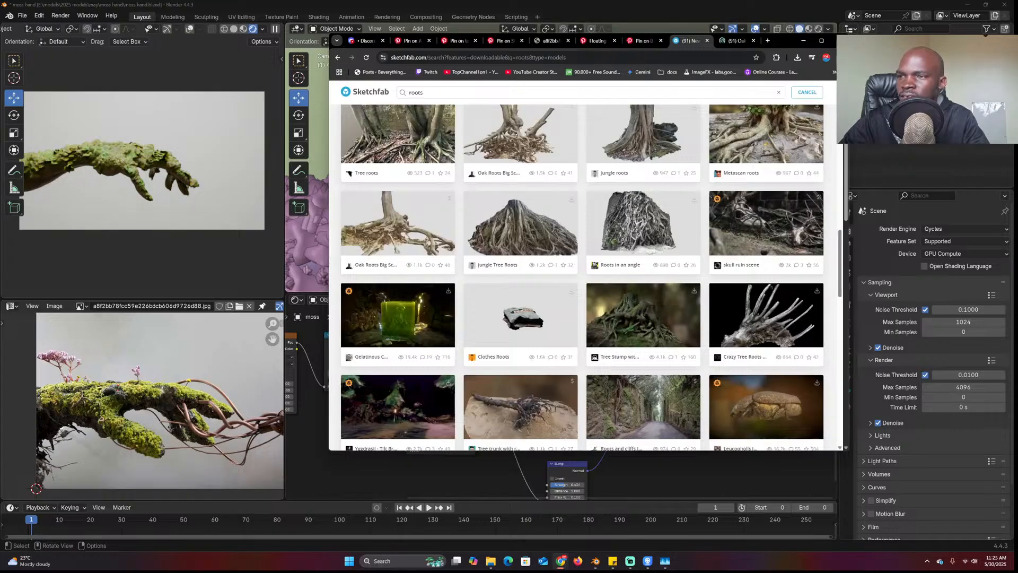
# Enlarge the browser, scroll the Sketchfab roots results, and open Withered Broken Tree in a new tab
pyautogui.moveTo(846, 450)
pyautogui.mouseDown()
pyautogui.moveTo(892, 479)
pyautogui.moveTo(897, 508)
pyautogui.mouseUp()
pyautogui.scroll(5, 512, 150)
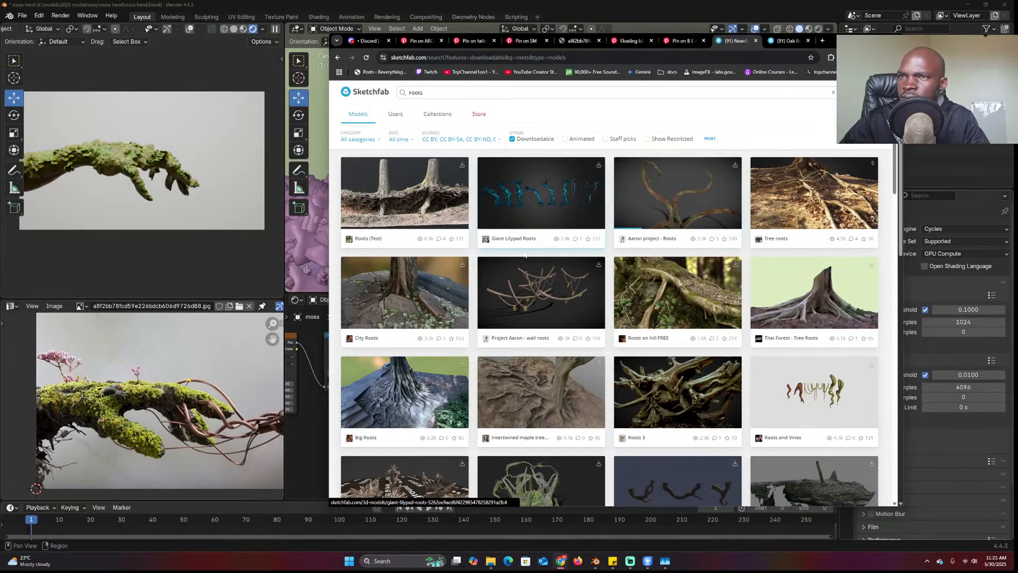
pyautogui.scroll(-2, 479, 293)
pyautogui.scroll(-14, 479, 292)
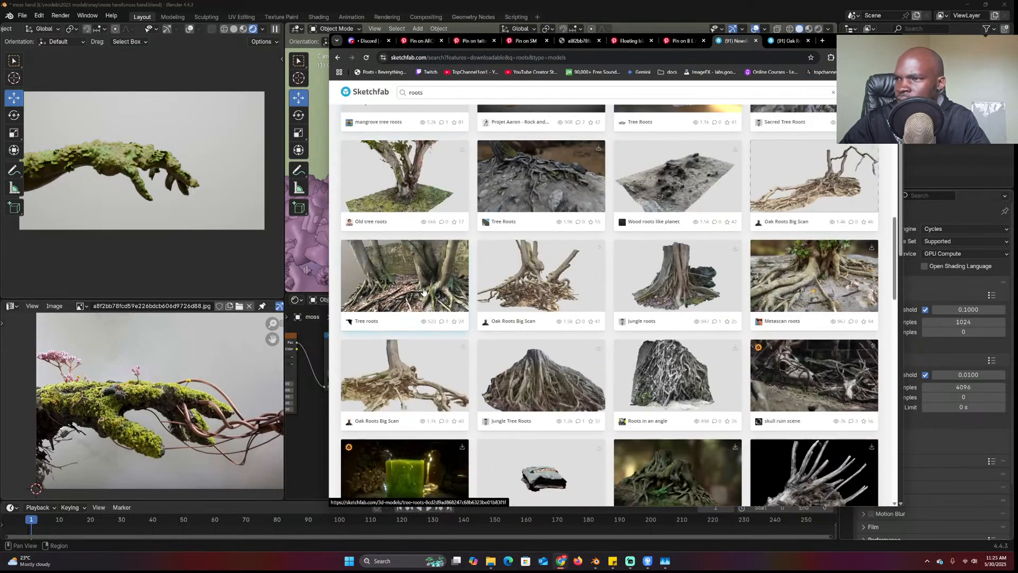
pyautogui.scroll(-10, 424, 293)
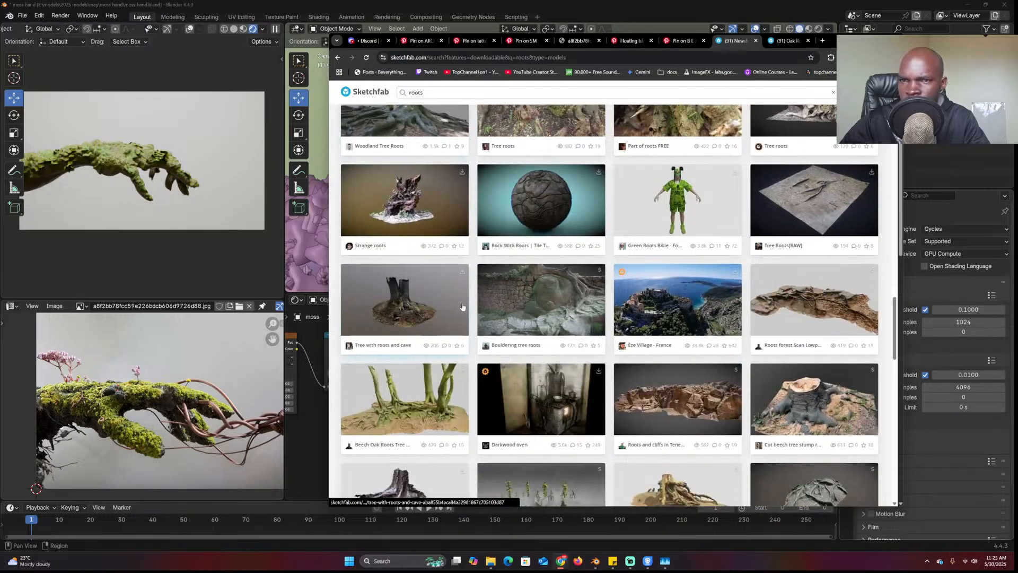
pyautogui.scroll(-6, 462, 306)
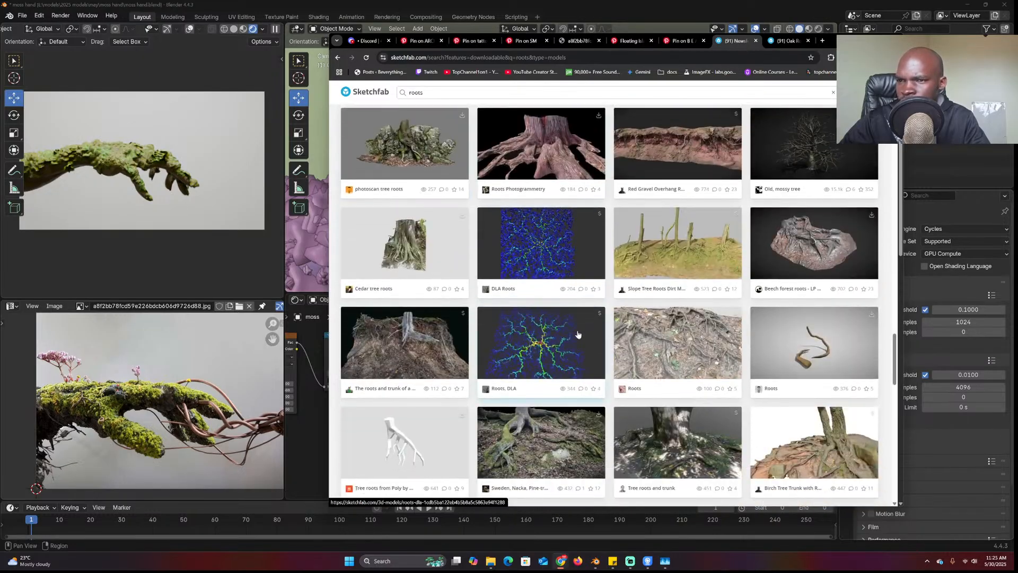
pyautogui.scroll(-2, 578, 334)
pyautogui.scroll(-4, 577, 334)
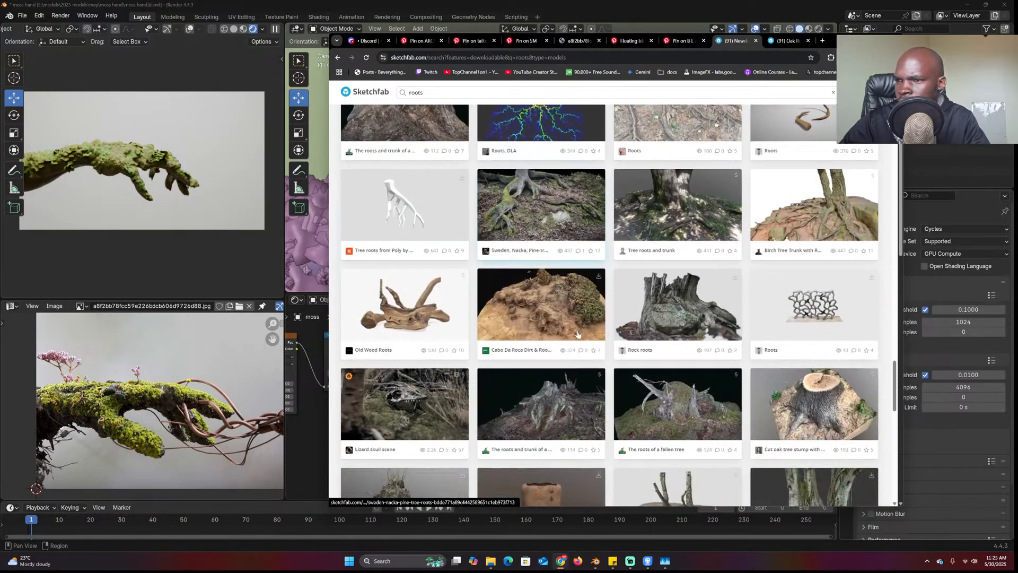
pyautogui.scroll(-6, 578, 334)
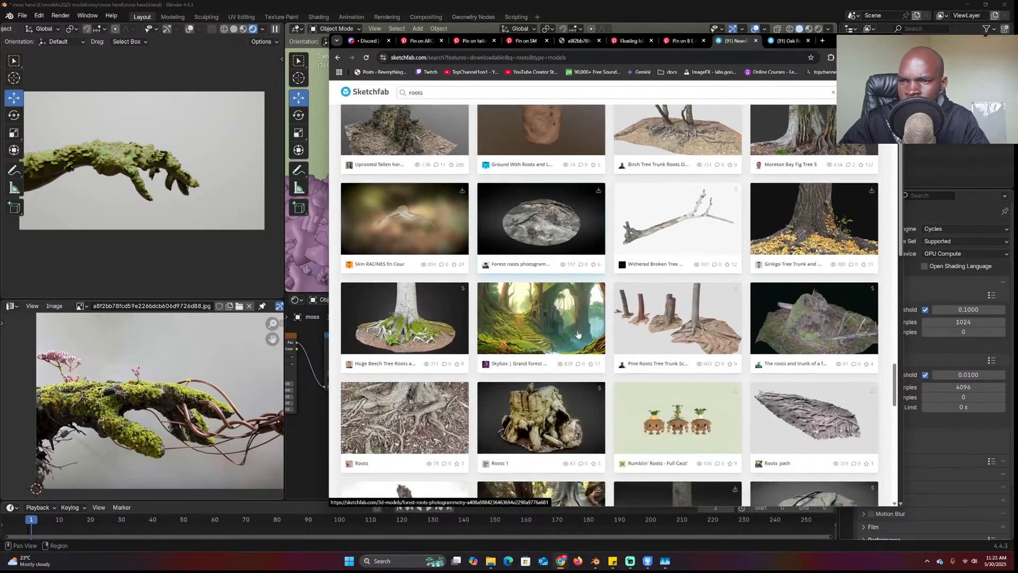
pyautogui.scroll(-2, 578, 334)
pyautogui.scroll(2, 610, 297)
pyautogui.middleClick(681, 215)
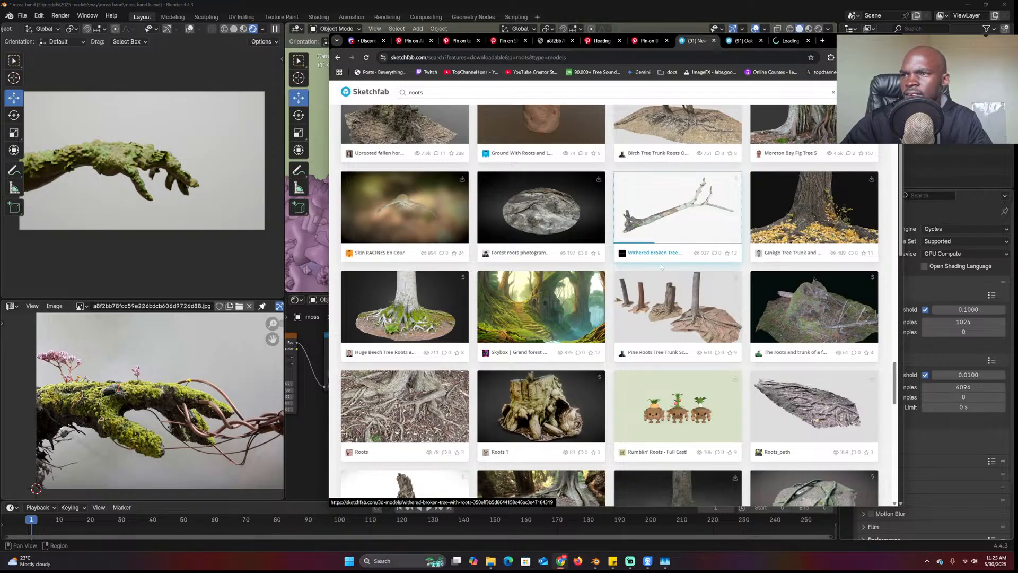
# Keep browsing further down the Sketchfab roots search results
pyautogui.scroll(-7, 644, 269)
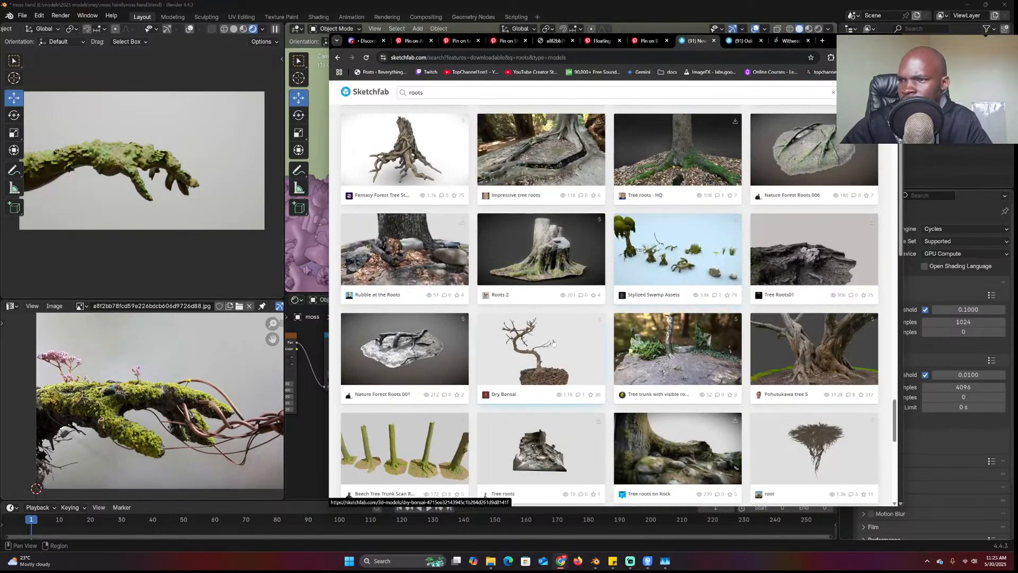
pyautogui.scroll(-5, 556, 391)
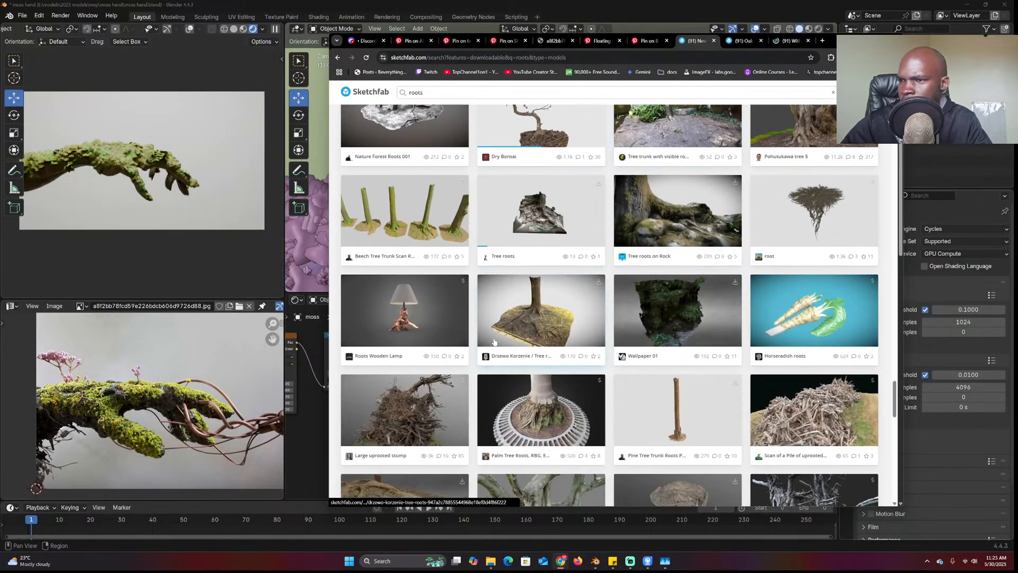
pyautogui.scroll(-2, 494, 341)
pyautogui.scroll(-2, 479, 334)
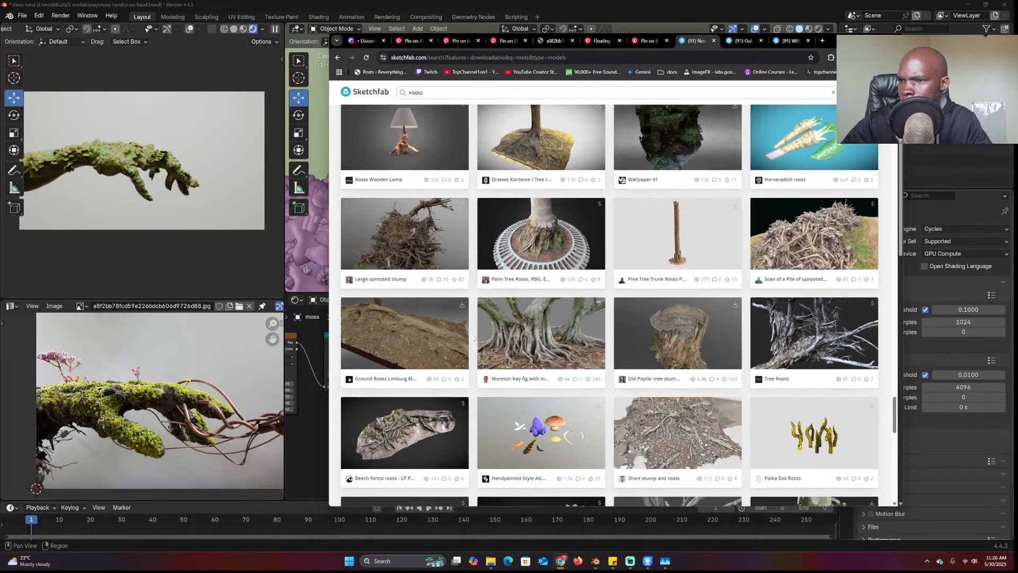
pyautogui.scroll(-6, 532, 301)
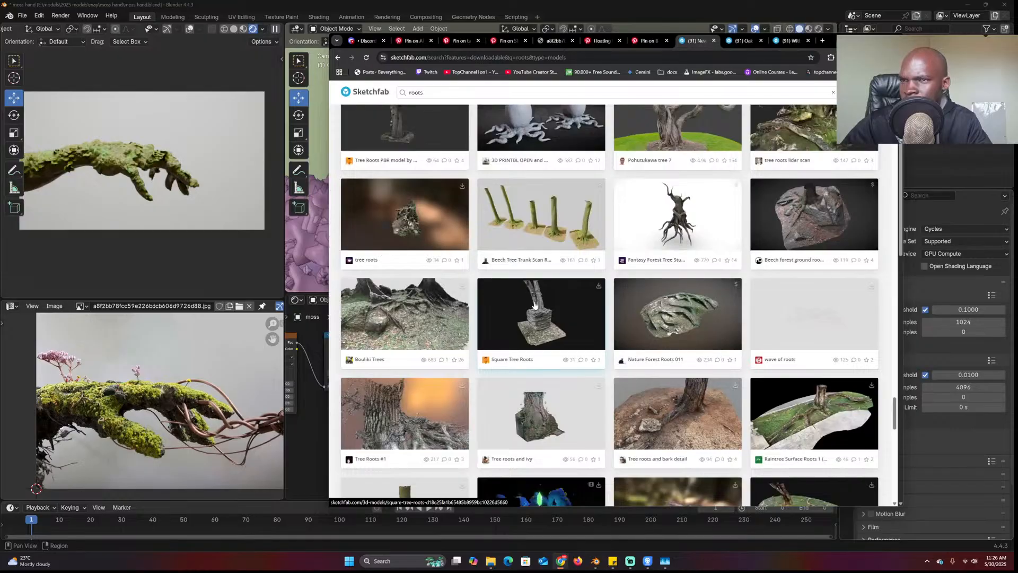
pyautogui.scroll(-10, 535, 305)
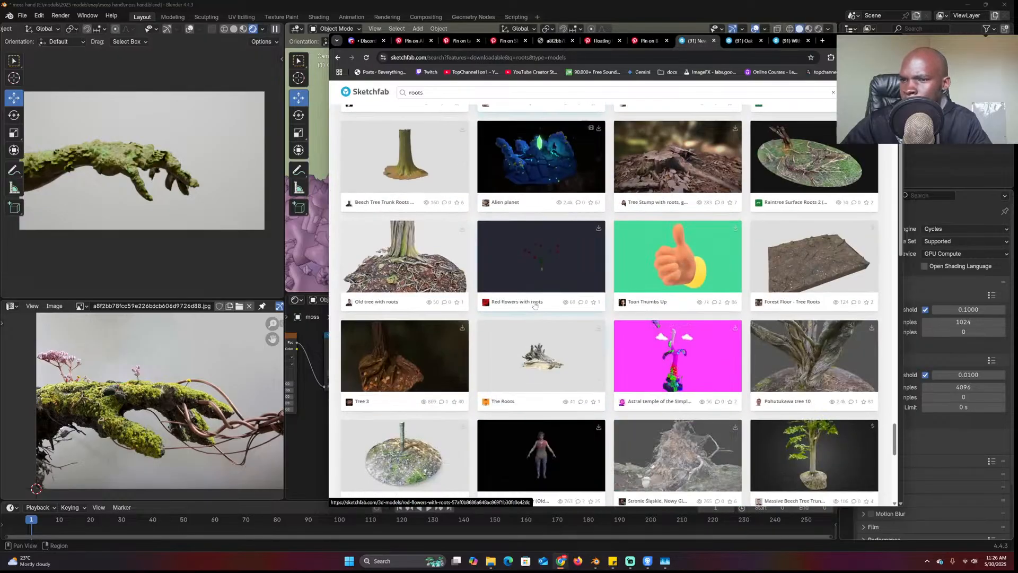
pyautogui.scroll(-10, 535, 305)
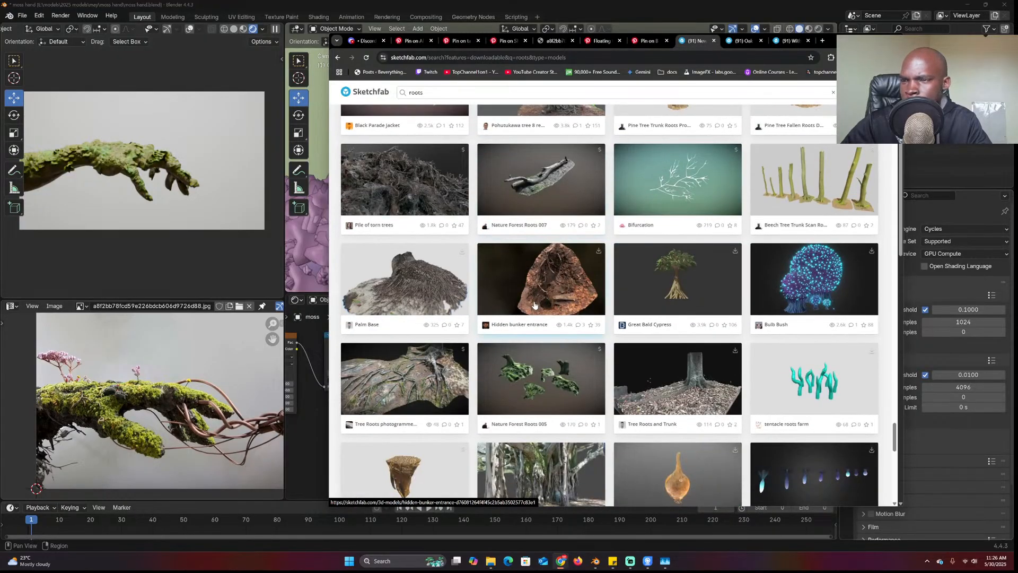
pyautogui.scroll(-10, 535, 304)
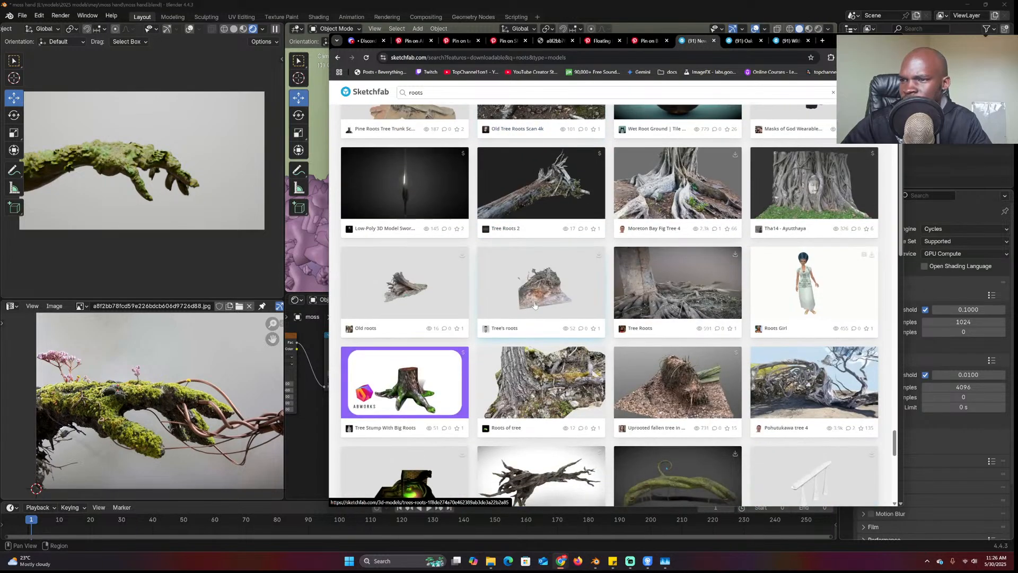
pyautogui.scroll(-10, 534, 305)
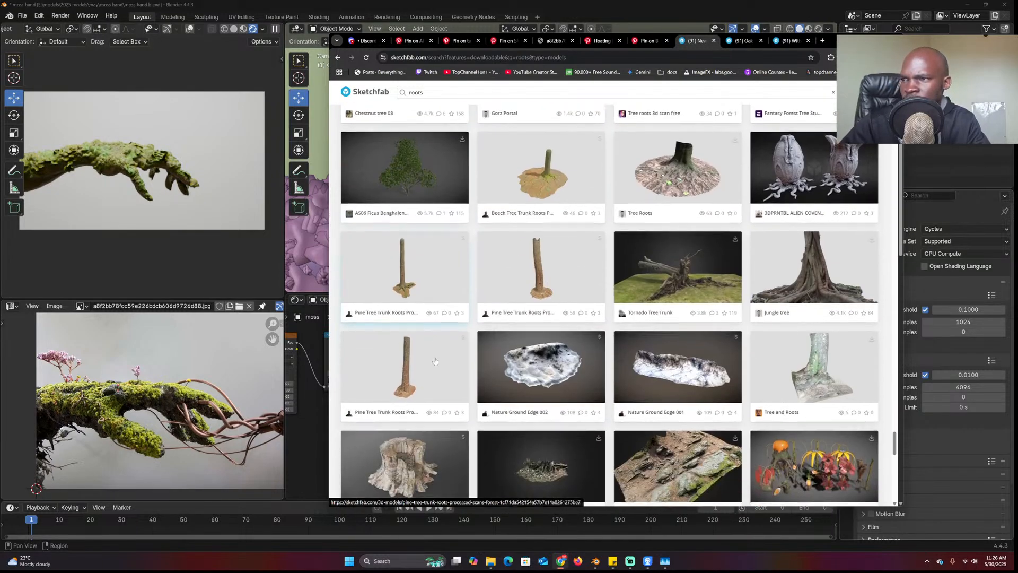
pyautogui.scroll(-10, 434, 360)
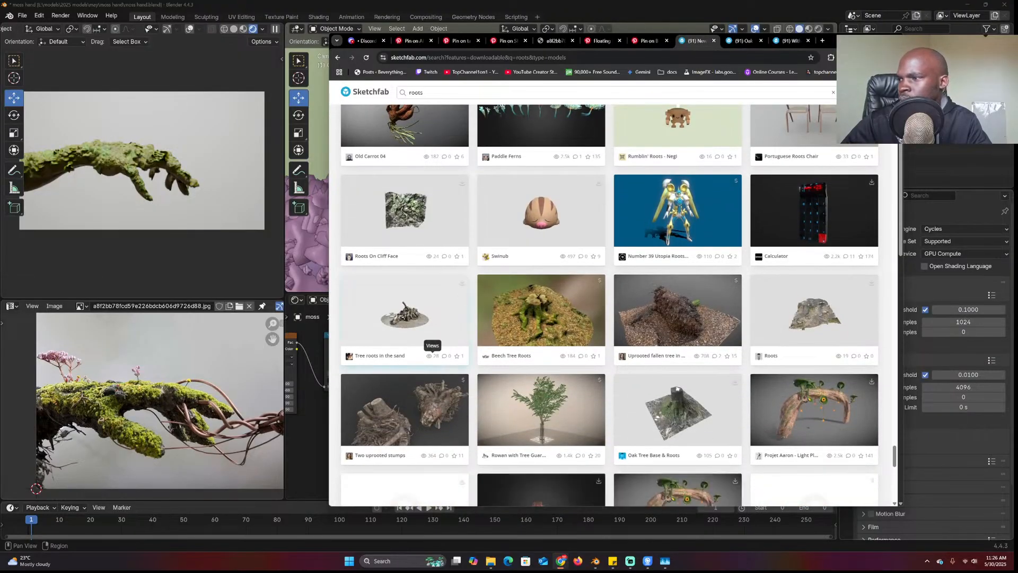
# Back in Blender, frame the arm from the front with everything deselected
pyautogui.click(326, 197)
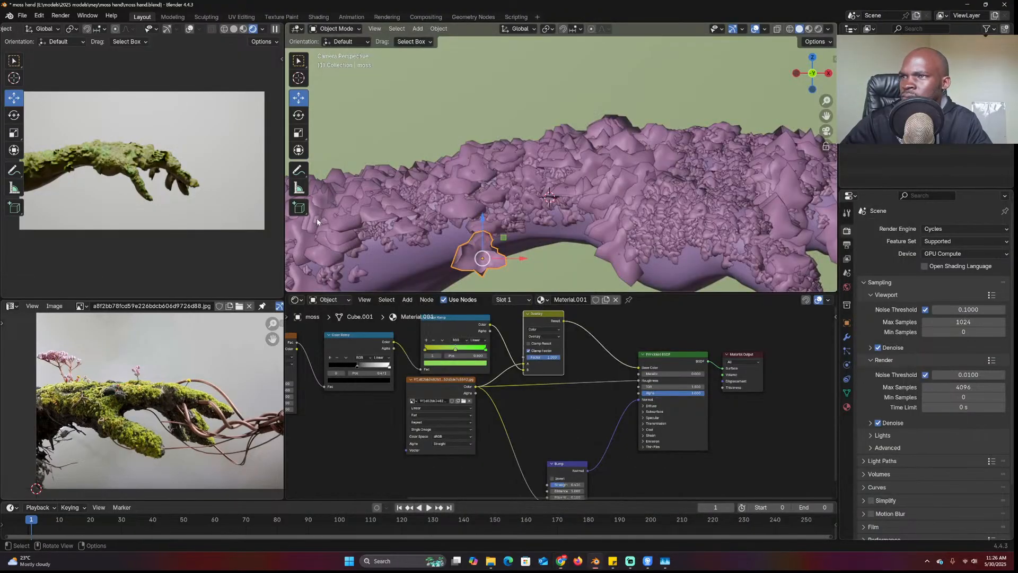
pyautogui.scroll(-4, 509, 207)
pyautogui.moveTo(525, 207); pyautogui.dragTo(561, 215, button='middle')
pyautogui.press('KP_1')
pyautogui.press('KP_2')
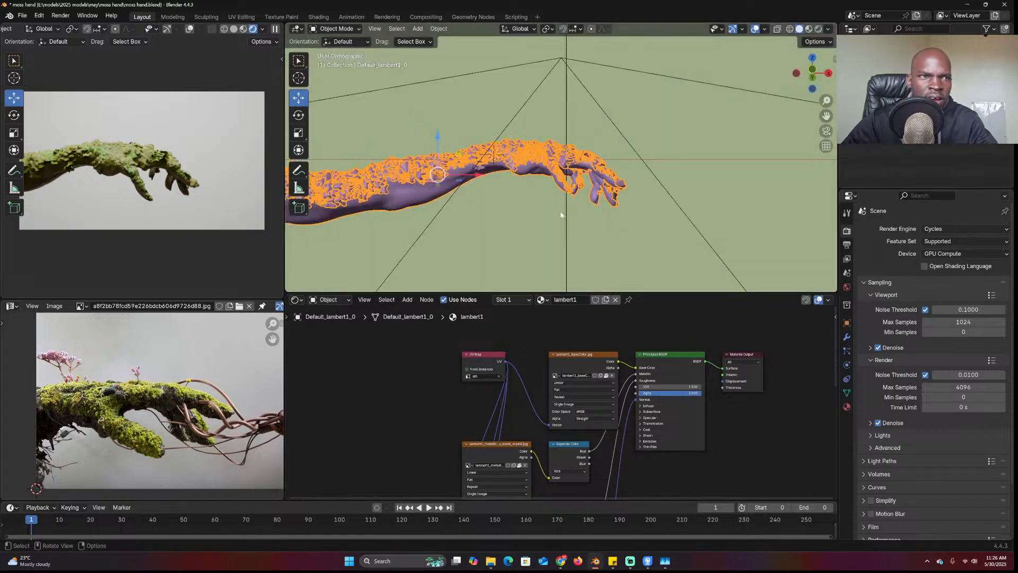
pyautogui.hotkey('alt', 'a')
pyautogui.keyDown('shift'); pyautogui.moveTo(378, 189); pyautogui.dragTo(444, 176, button='middle'); pyautogui.keyUp('shift')
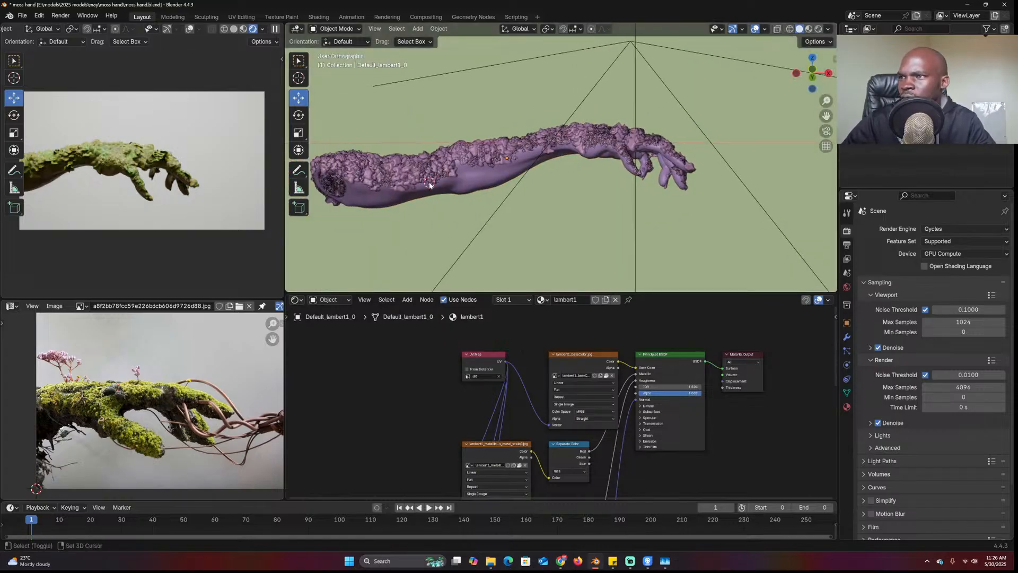
pyautogui.hotkey('shift', 'a')
# Add a Bezier curve and delete its default points in Edit Mode
pyautogui.moveTo(390, 215)
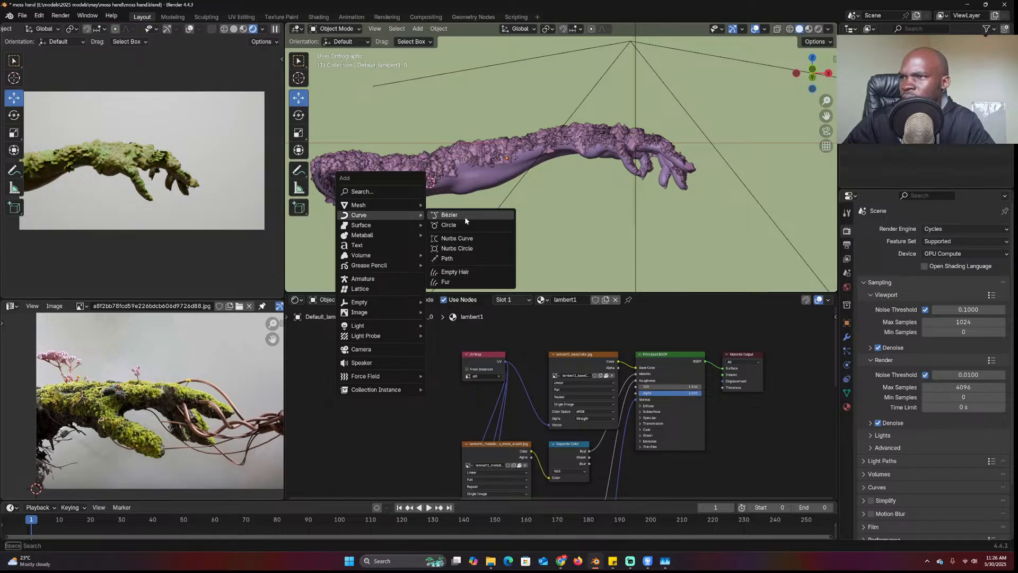
pyautogui.click(465, 216)
pyautogui.press('Tab')
pyautogui.scroll(-6, 481, 216)
pyautogui.press('x')
pyautogui.click(684, 189)
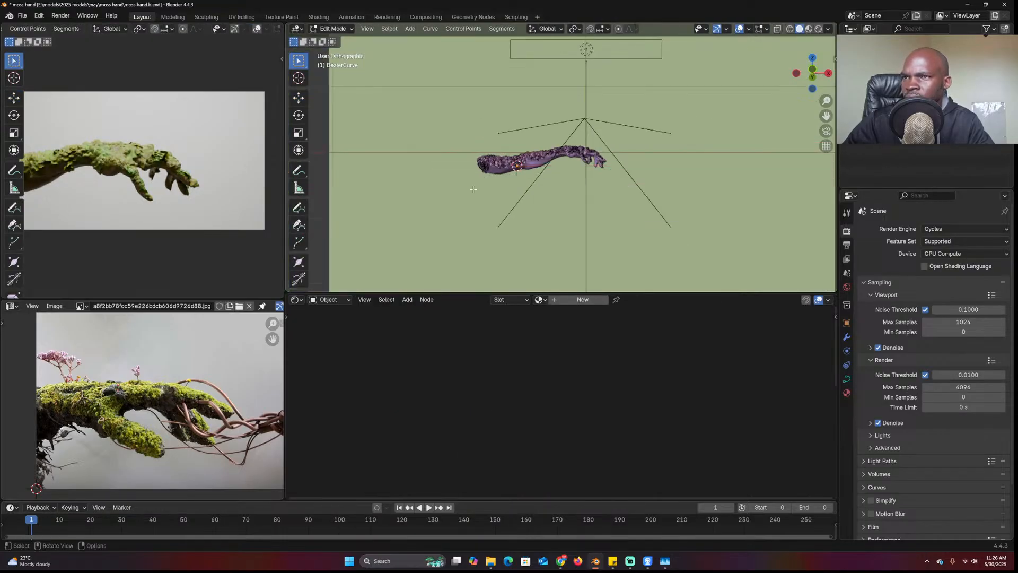
pyautogui.scroll(4, 473, 190)
# With the Draw tool, sketch several freehand root strokes around the forearm, undoing one bad stroke
pyautogui.click(299, 207)
pyautogui.scroll(3, 453, 177)
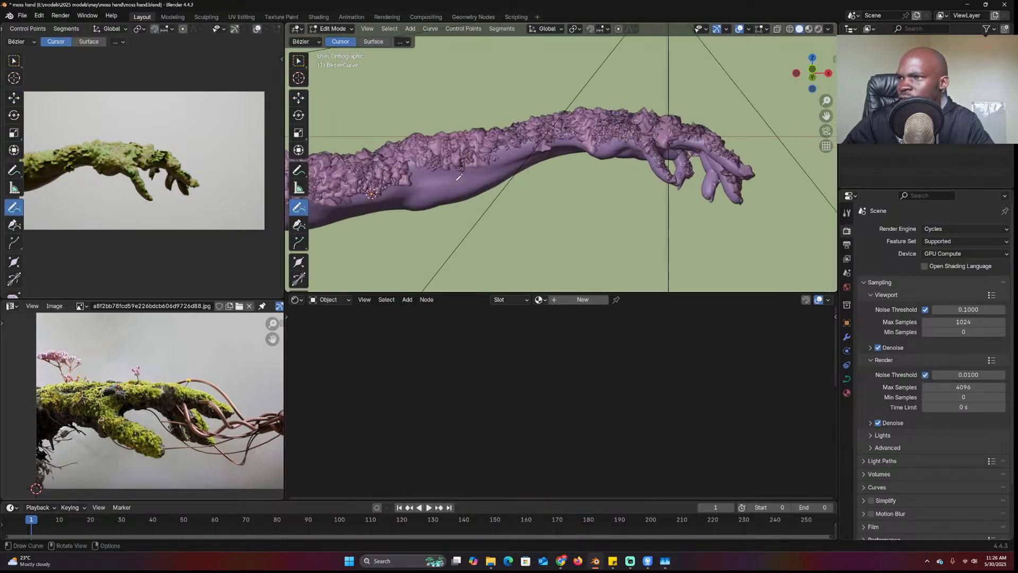
pyautogui.moveTo(451, 202); pyautogui.dragTo(575, 242)
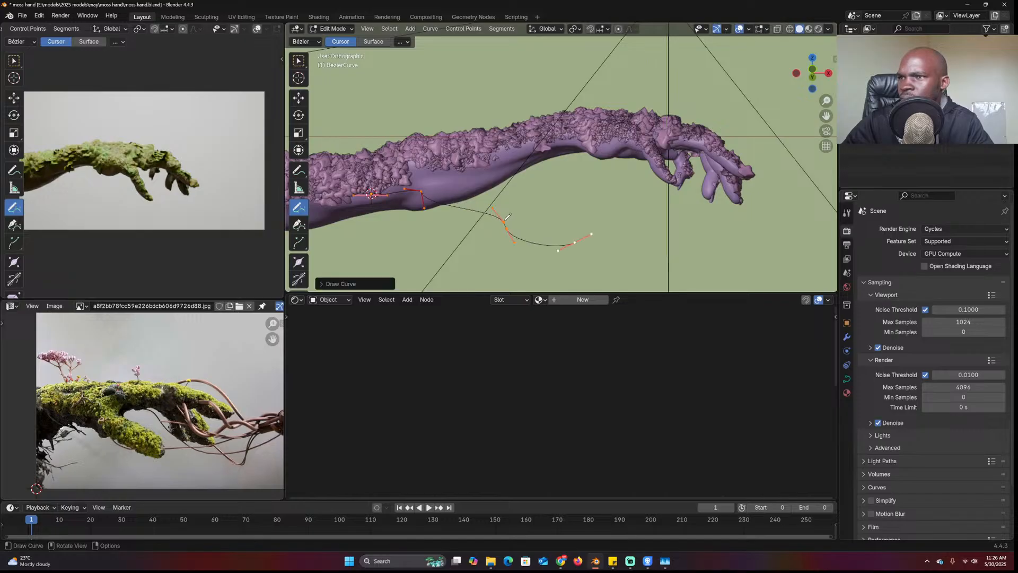
pyautogui.moveTo(546, 188); pyautogui.dragTo(665, 192)
pyautogui.hotkey('ctrl', 'z')
pyautogui.moveTo(521, 118); pyautogui.dragTo(560, 115)
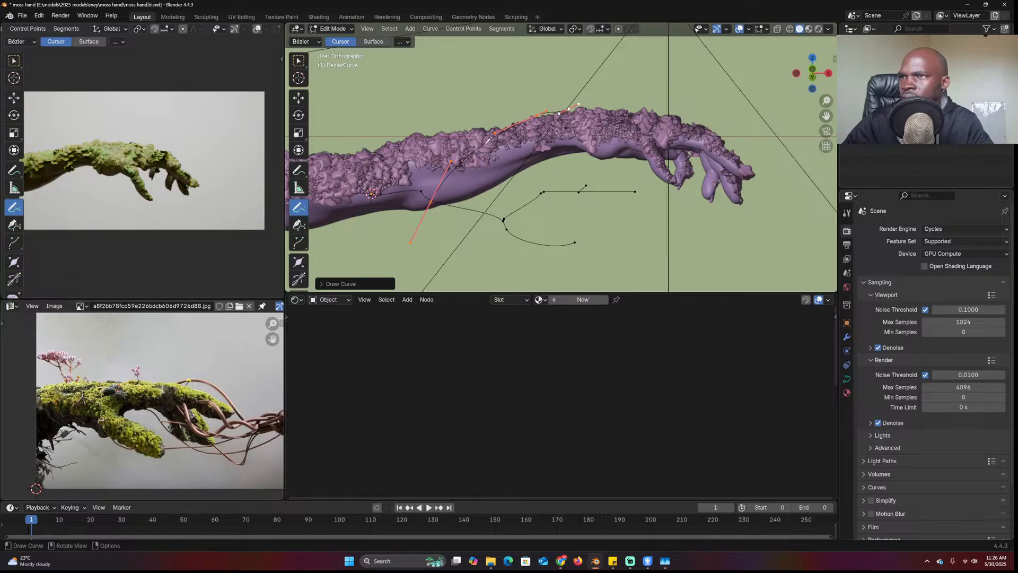
pyautogui.moveTo(574, 165); pyautogui.dragTo(575, 167)
pyautogui.moveTo(456, 122); pyautogui.dragTo(487, 108, button='middle')
pyautogui.moveTo(569, 88); pyautogui.dragTo(573, 88)
pyautogui.moveTo(574, 88)
pyautogui.mouseDown(button='middle')
pyautogui.moveTo(509, 91)
pyautogui.moveTo(587, 65)
pyautogui.moveTo(541, 116)
pyautogui.moveTo(631, 139)
pyautogui.mouseUp(button='middle')
pyautogui.press('Tab')
pyautogui.press('Tab')
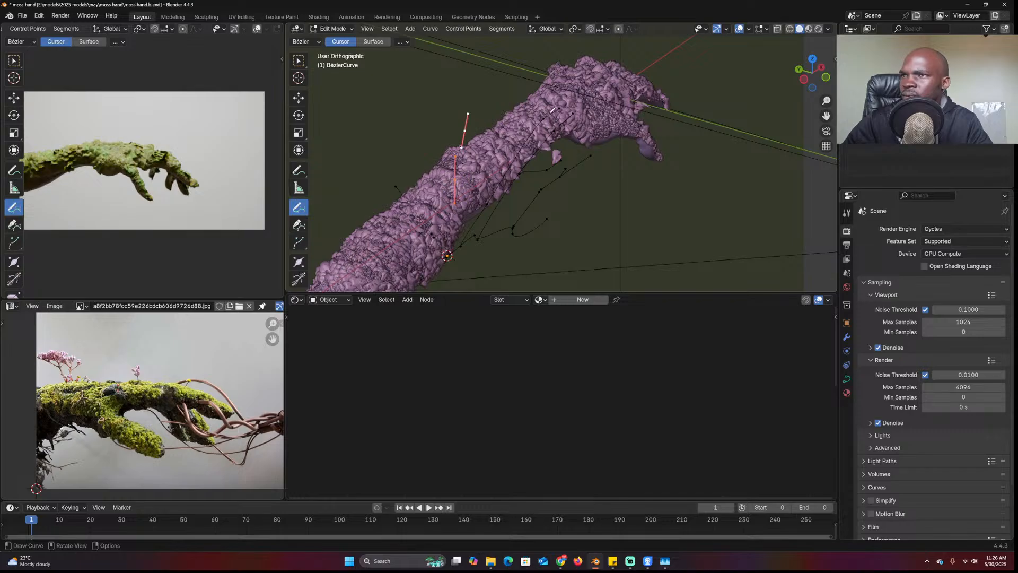
# With proportional editing on, move two control points near the wrist closer to the arm
pyautogui.click(298, 98)
pyautogui.click(559, 111)
pyautogui.moveTo(559, 111); pyautogui.dragTo(592, 113, button='middle')
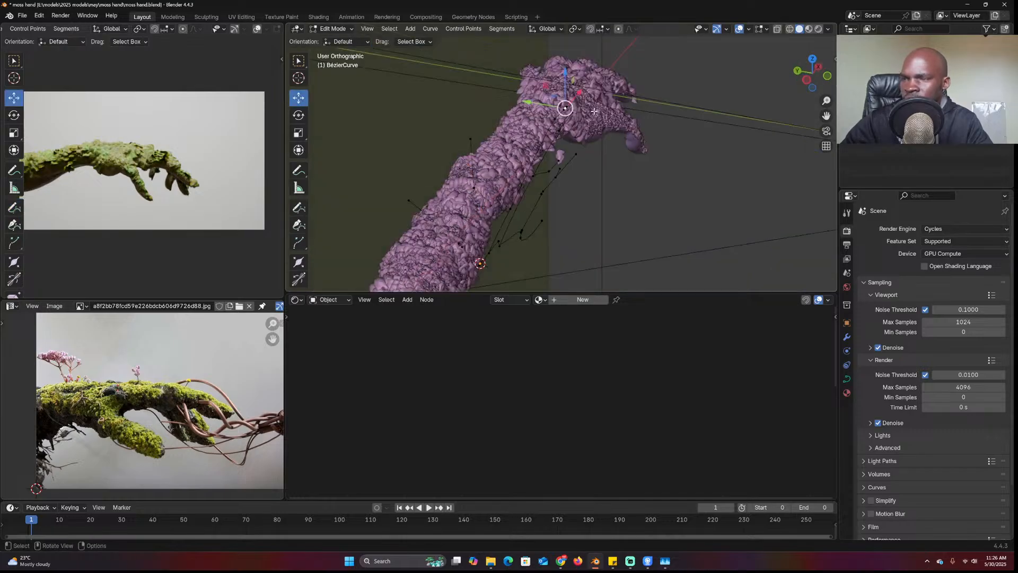
pyautogui.press('o')
pyautogui.press('g')
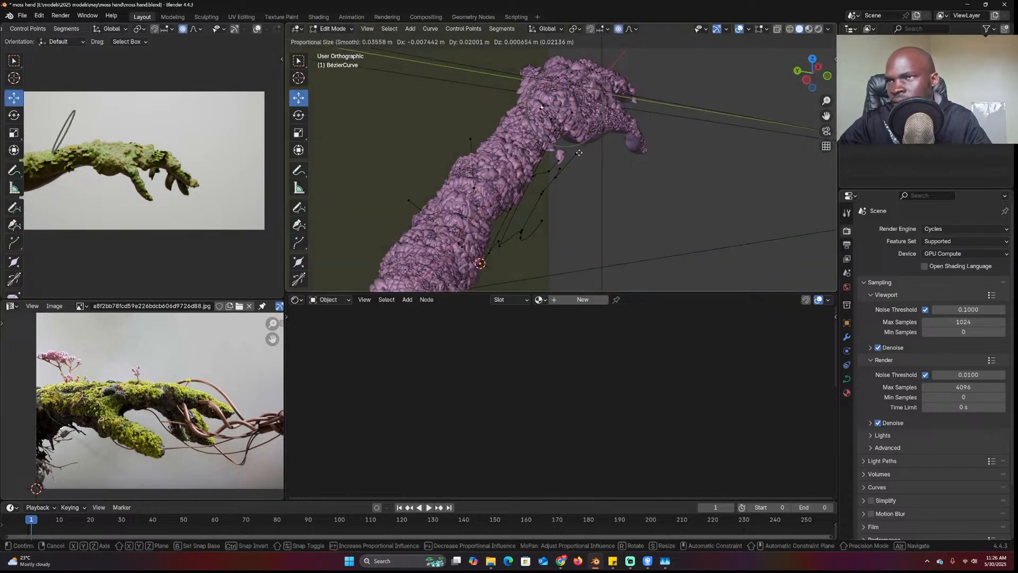
pyautogui.click(544, 145)
pyautogui.click(574, 155)
pyautogui.press('g')
pyautogui.click(519, 139)
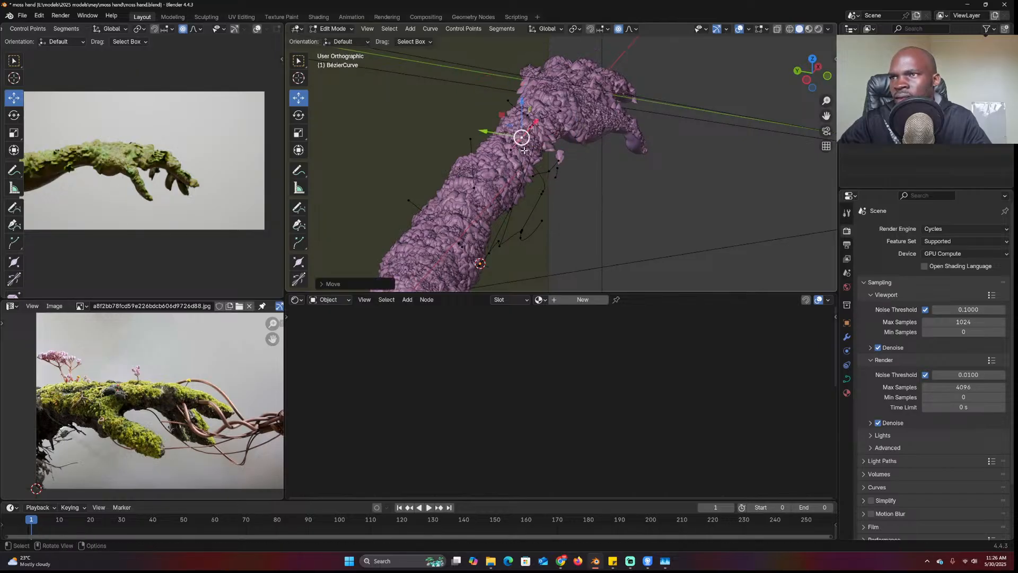
# Pull three control points below the arm up against it, then leave Edit Mode
pyautogui.click(540, 219)
pyautogui.press('g')
pyautogui.click(529, 175)
pyautogui.click(521, 237)
pyautogui.press('g')
pyautogui.click(502, 214)
pyautogui.click(499, 242)
pyautogui.press('g')
pyautogui.click(481, 227)
pyautogui.press('Tab')
pyautogui.moveTo(517, 199); pyautogui.dragTo(442, 152, button='middle')
pyautogui.press('KP_3')
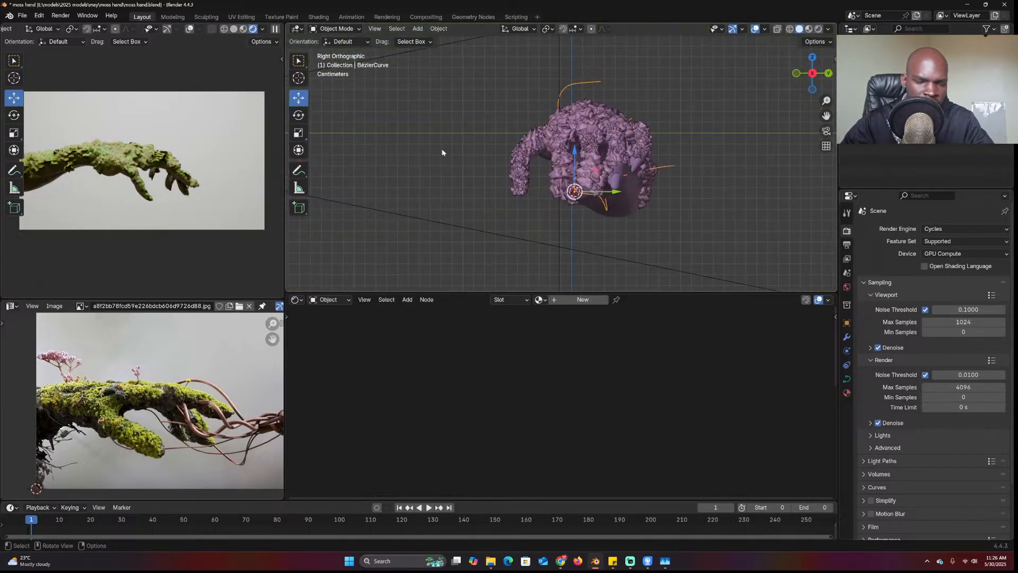
# In front view, change the lower Shader Editor into a Geometry Node Editor
pyautogui.press('KP_1')
pyautogui.click(295, 300)
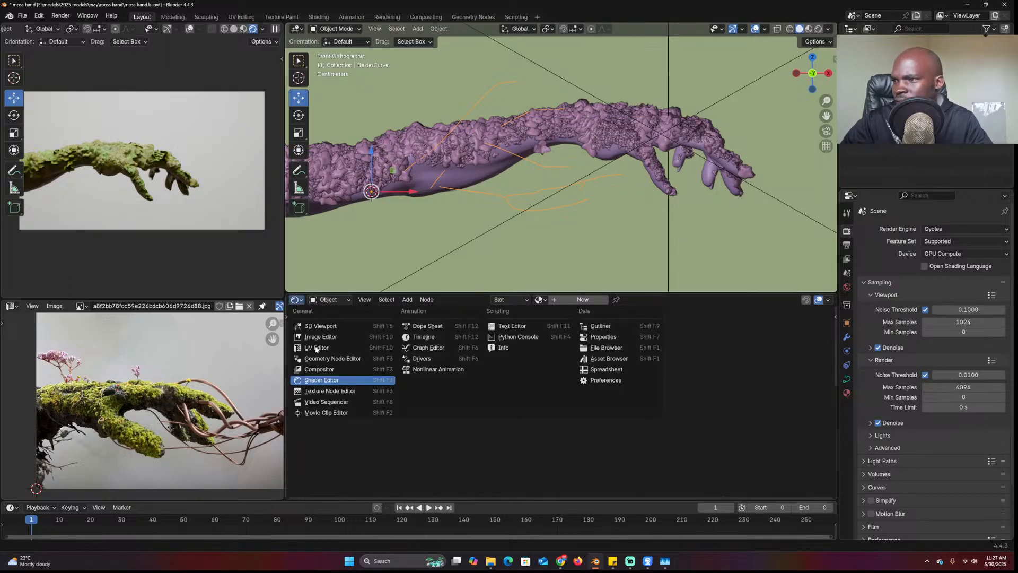
pyautogui.click(324, 358)
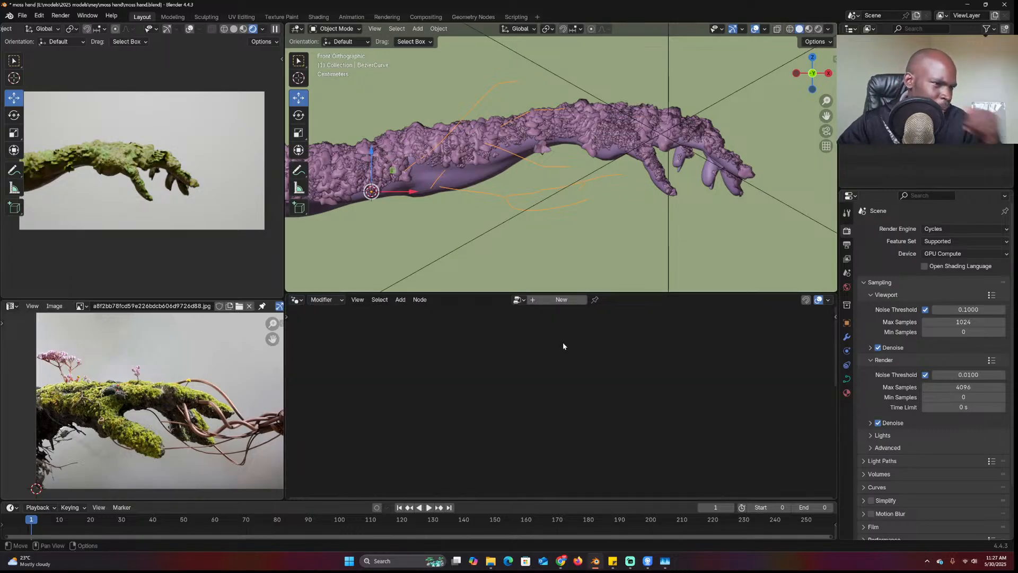
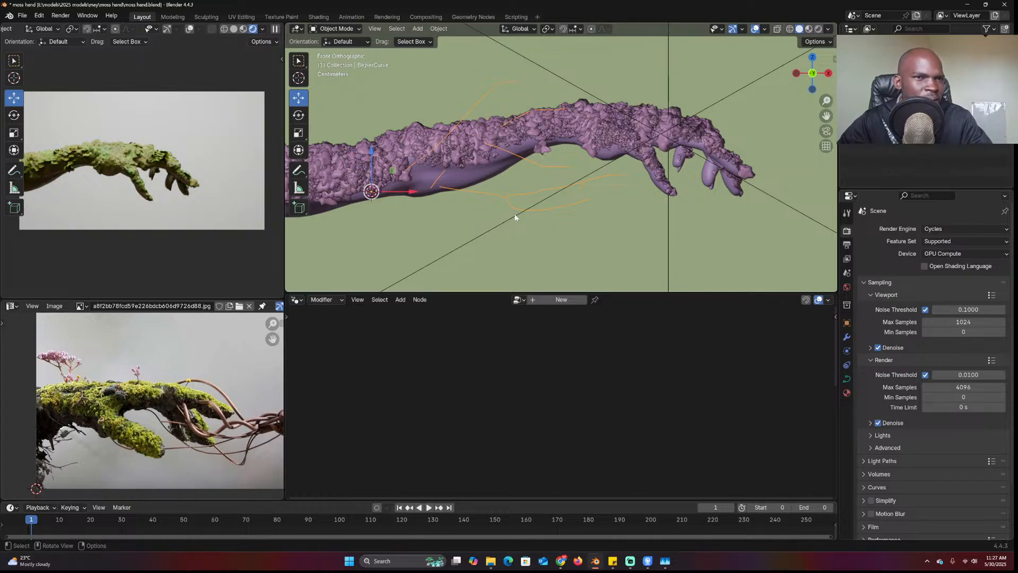
# Lower one control point on the root curve, then return to Object Mode and view the hand side-on
pyautogui.press('Tab')
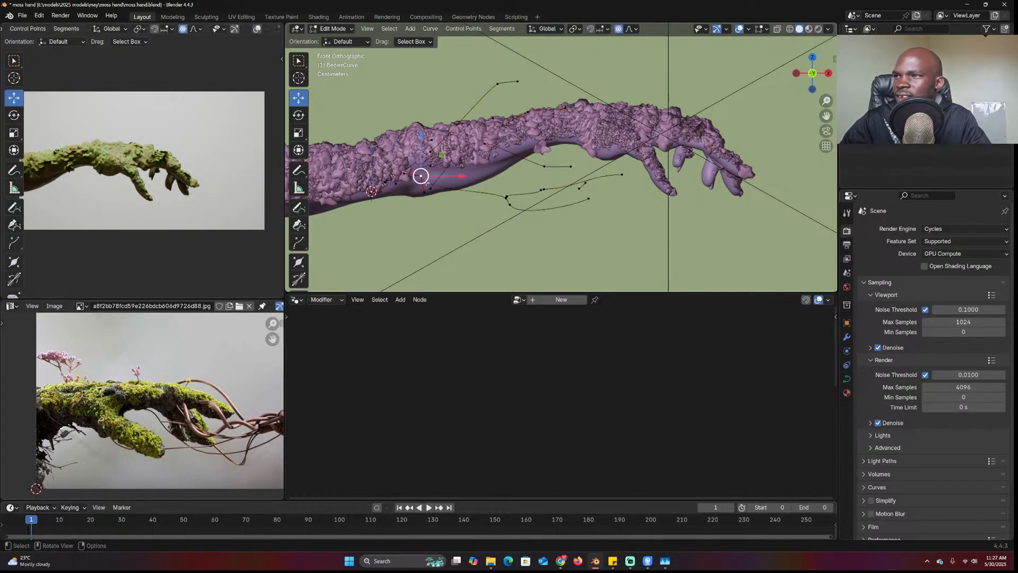
pyautogui.press('g')
pyautogui.click(435, 198)
pyautogui.press('Tab')
pyautogui.moveTo(513, 168); pyautogui.dragTo(380, 321, button='middle')
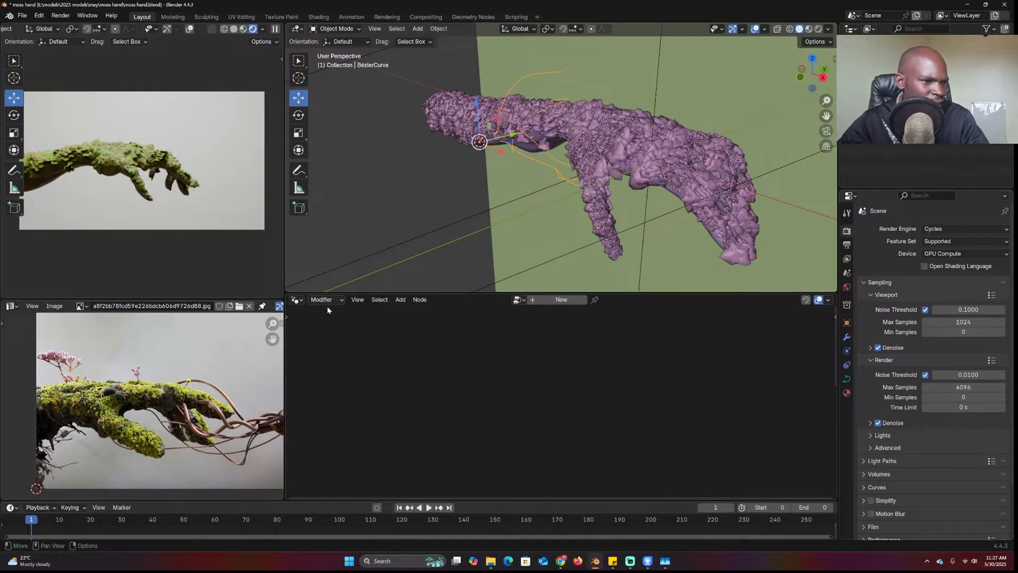
pyautogui.moveTo(480, 249); pyautogui.dragTo(509, 265, button='middle')
# Create a new Geometry Nodes tree and insert a Curve to Mesh node on the main link
pyautogui.click(546, 301)
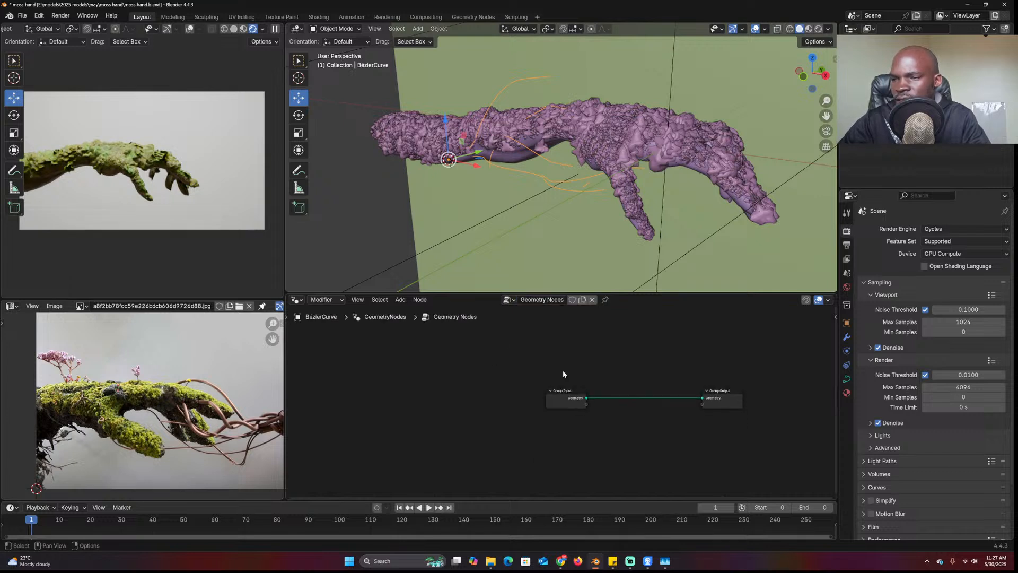
pyautogui.press('Home')
pyautogui.scroll(3, 455, 373)
pyautogui.hotkey('shift', 'a')
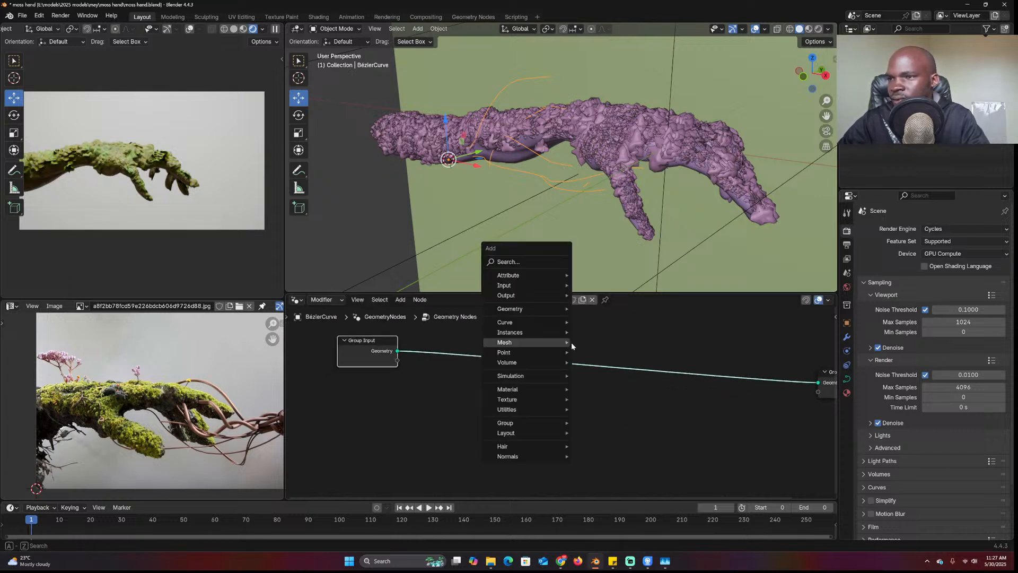
pyautogui.click(521, 260)
pyautogui.write('to me')
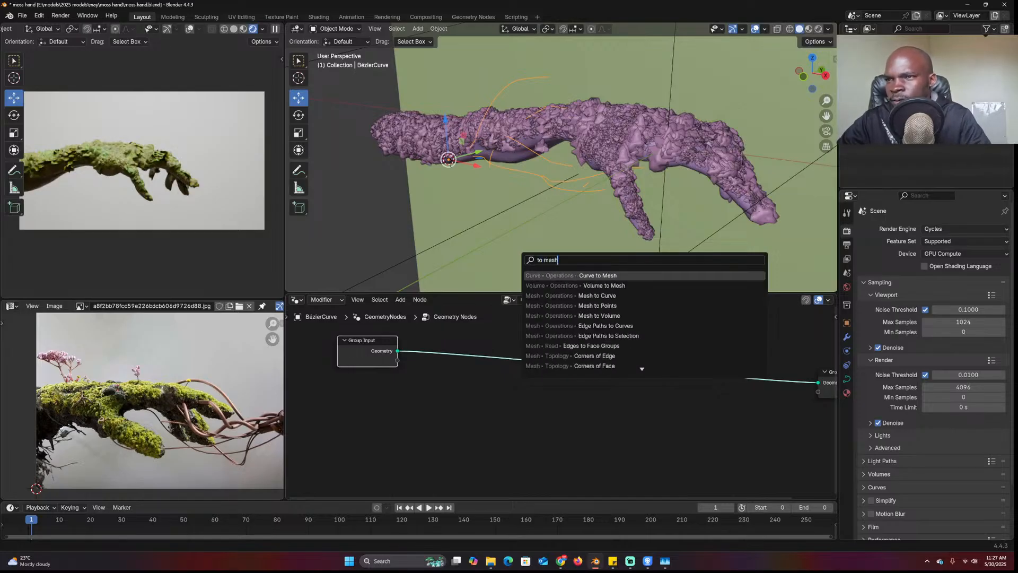
pyautogui.write('sh')
pyautogui.press('Return')
pyautogui.click(580, 350)
# Add a Curve Circle as the tube profile and set its resolution to 4
pyautogui.hotkey('shift', 'a')
pyautogui.write('cir')
pyautogui.click(455, 415)
pyautogui.click(455, 417)
pyautogui.click(455, 426)
pyautogui.write('0.1')
pyautogui.press('Return')
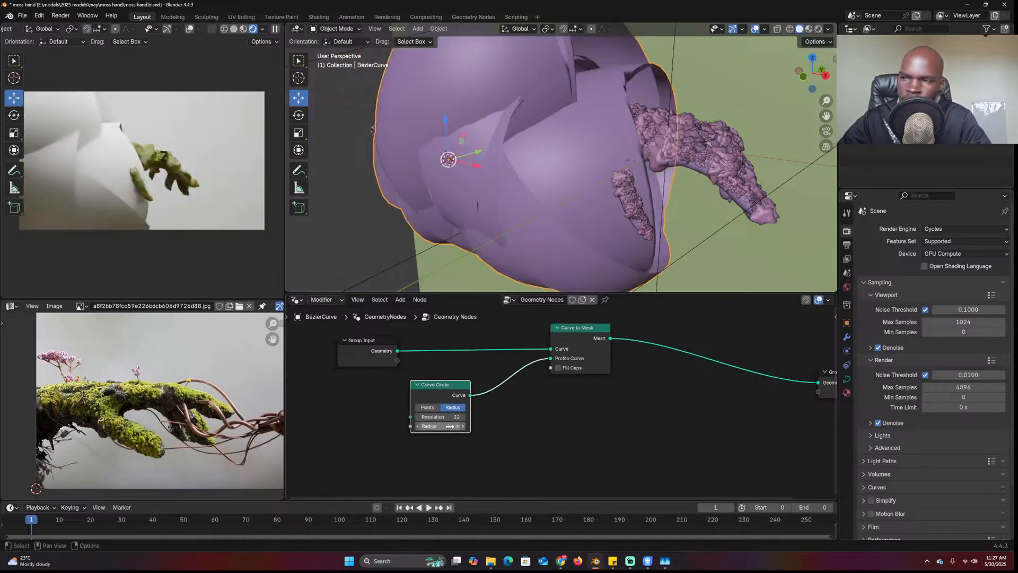
pyautogui.click(454, 416)
pyautogui.write('3')
pyautogui.press('Return')
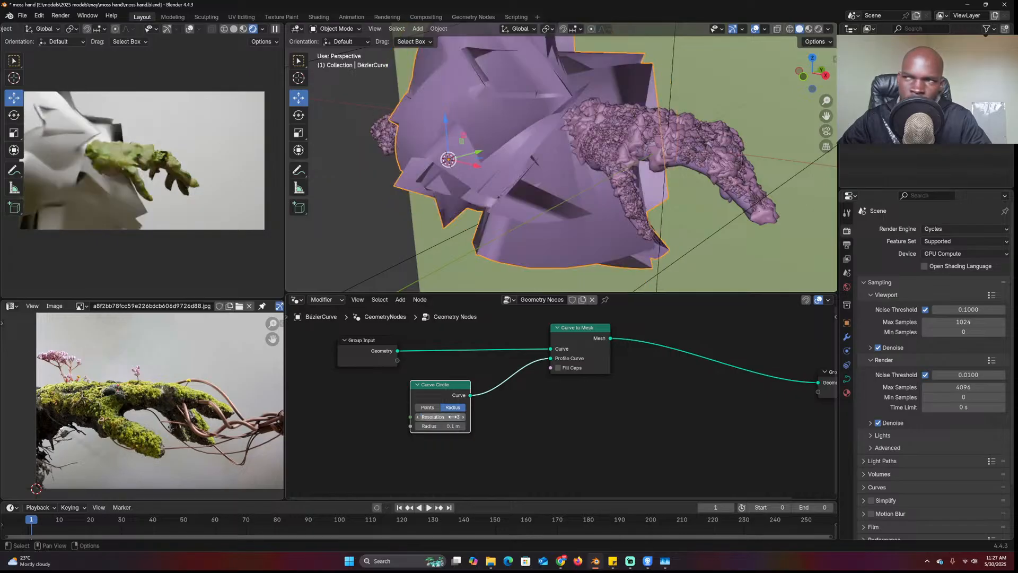
pyautogui.click(462, 417)
# Shrink the Curve Circle radius to 0.001 m and rearrange the nodes
pyautogui.moveTo(434, 381); pyautogui.dragTo(363, 400)
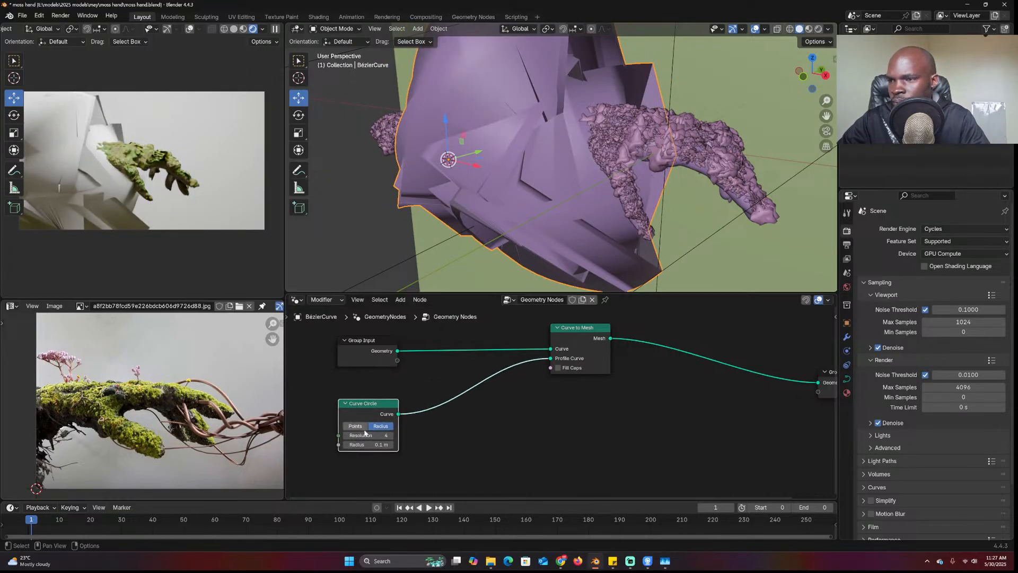
pyautogui.moveTo(370, 445); pyautogui.dragTo(403, 437)
pyautogui.click(371, 444)
pyautogui.write('.02')
pyautogui.press('Return')
pyautogui.click(371, 445)
pyautogui.write('.001')
pyautogui.press('Return')
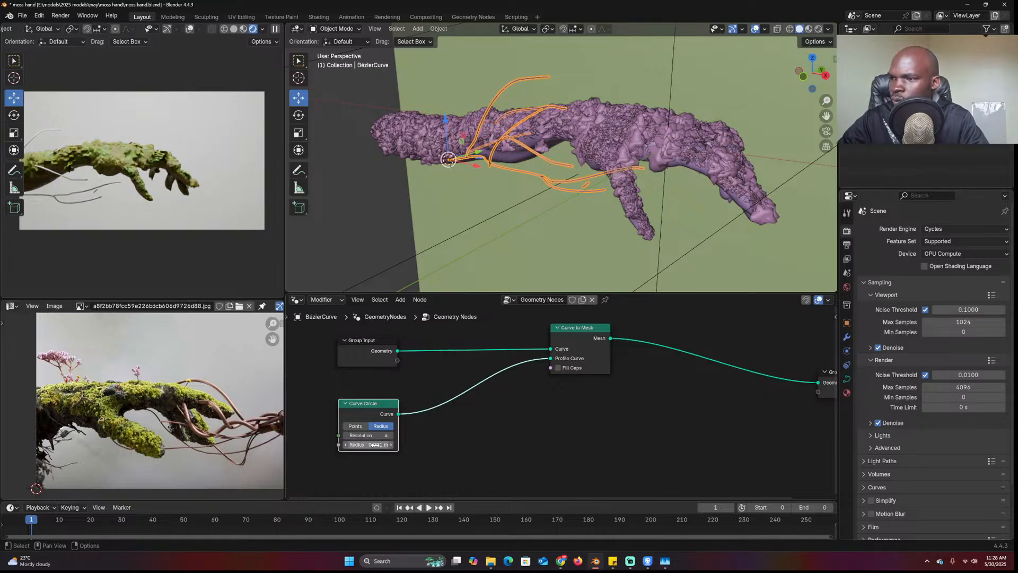
pyautogui.moveTo(374, 403); pyautogui.dragTo(375, 443)
pyautogui.rightClick(473, 332)
pyautogui.moveTo(574, 336); pyautogui.dragTo(638, 360)
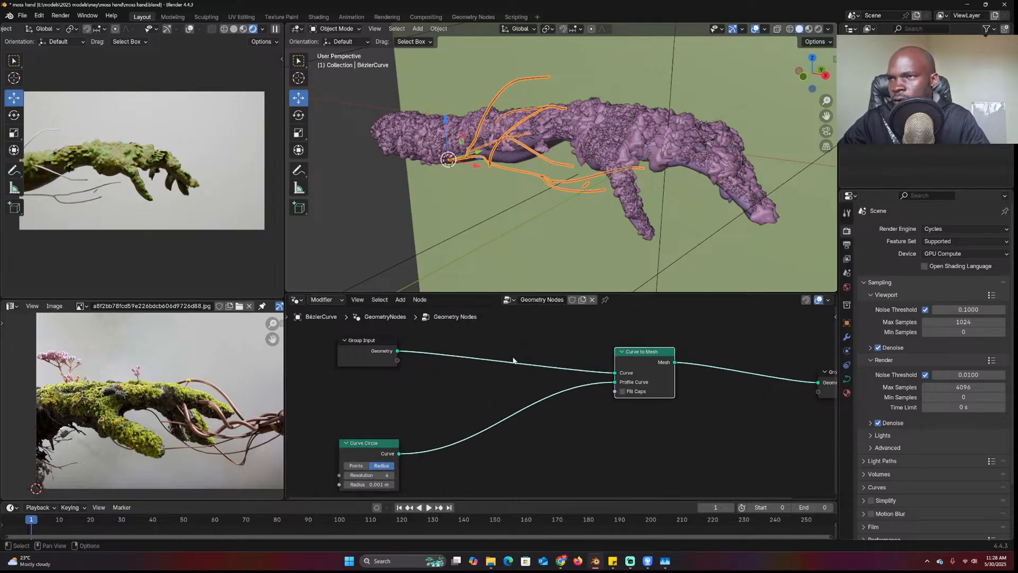
# Insert a Set Curve Radius node before Curve to Mesh
pyautogui.hotkey('shift', 'a')
pyautogui.moveTo(513, 361)
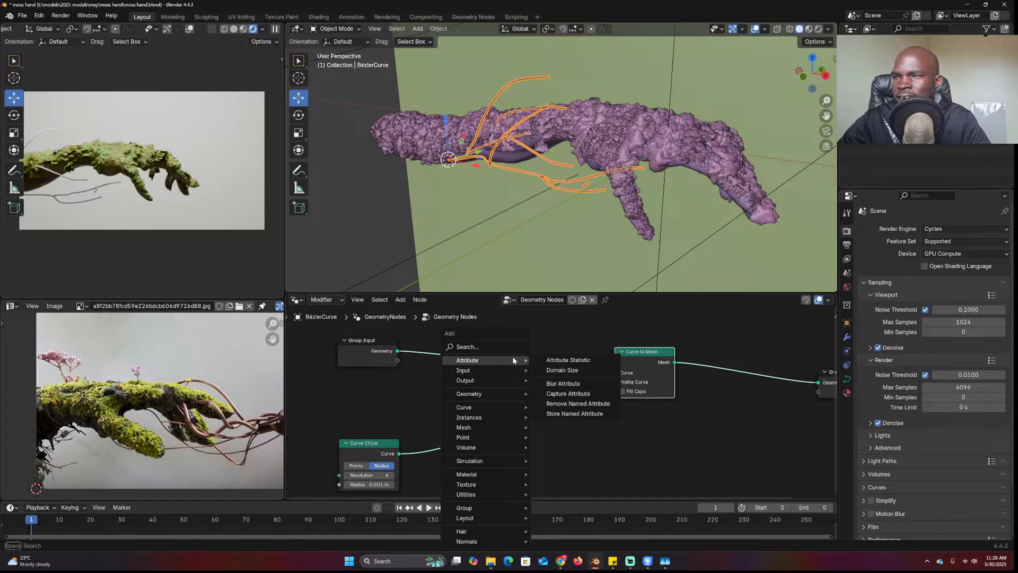
pyautogui.click(467, 347)
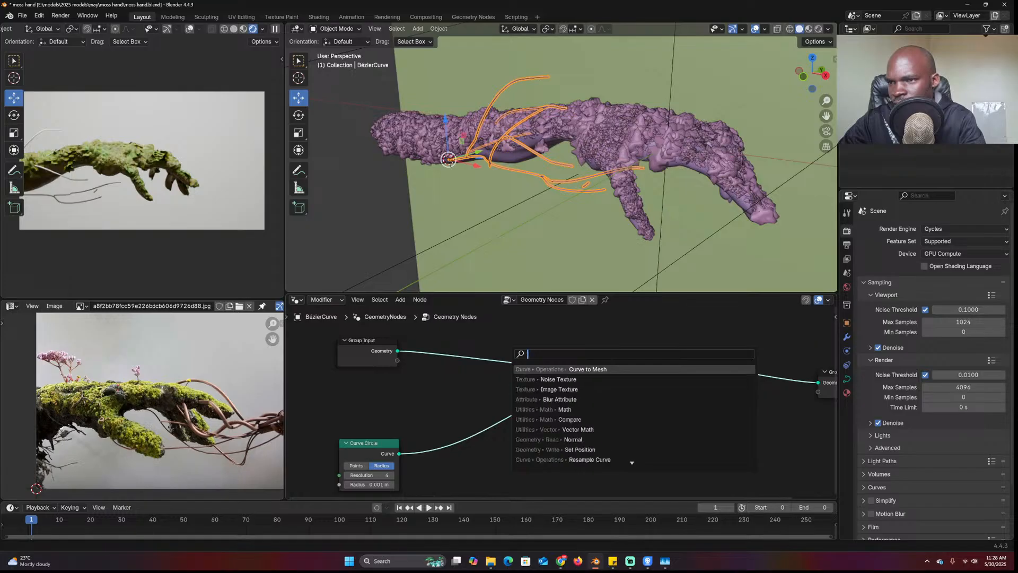
pyautogui.write('rad')
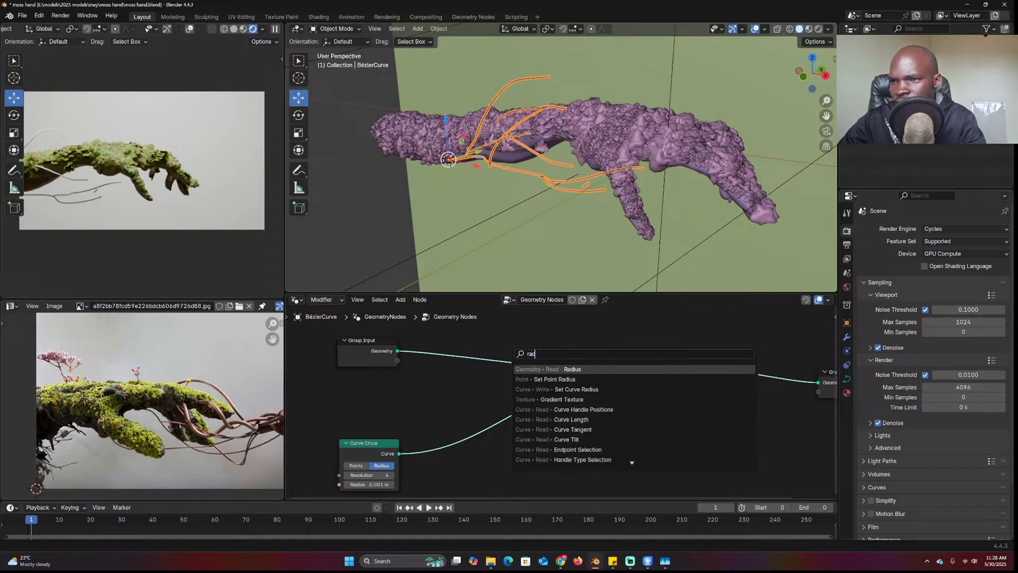
pyautogui.press('Down')
pyautogui.press('Return')
pyautogui.click(551, 371)
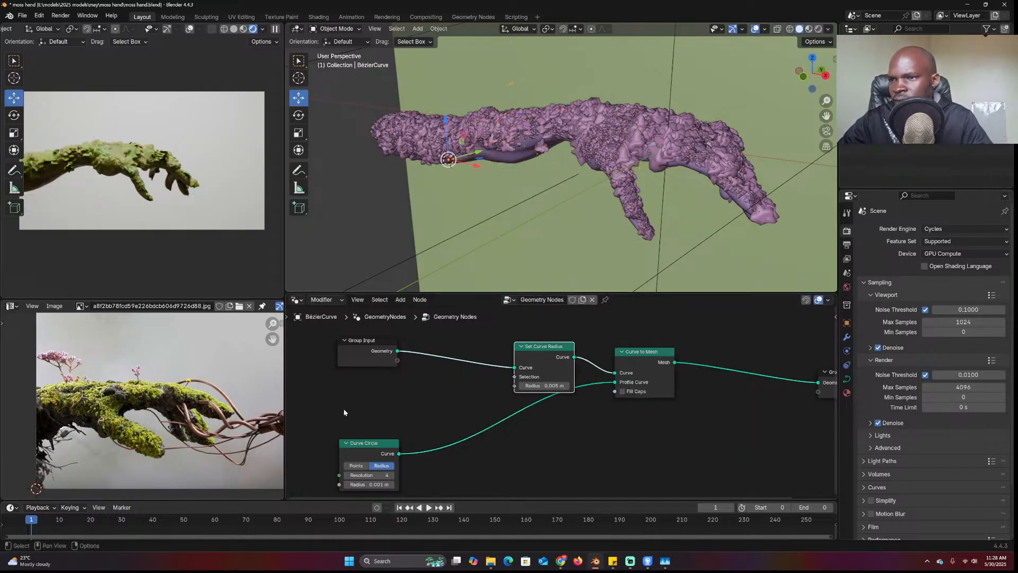
pyautogui.moveTo(342, 408); pyautogui.dragTo(481, 397, button='middle')
# Drive the curve radius with the Spline Parameter Factor output
pyautogui.hotkey('shift', 'a')
pyautogui.write('para')
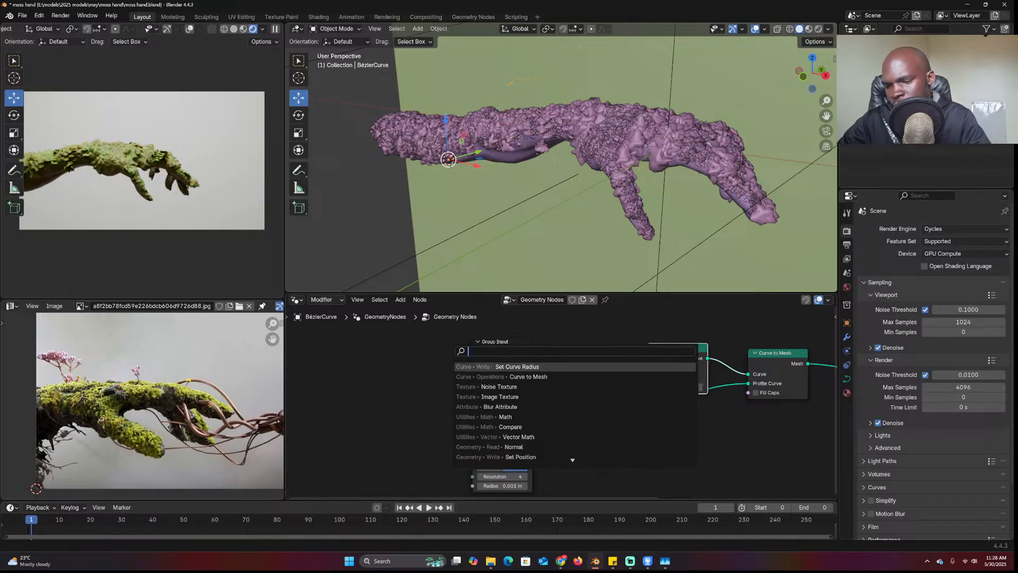
pyautogui.press('Return')
pyautogui.click(517, 403)
pyautogui.moveTo(545, 406); pyautogui.dragTo(648, 387)
pyautogui.moveTo(643, 386); pyautogui.dragTo(635, 373, button='middle')
# Insert a Map Range between Factor and Radius with To Min 1 and To Max 0
pyautogui.hotkey('shift', 'a')
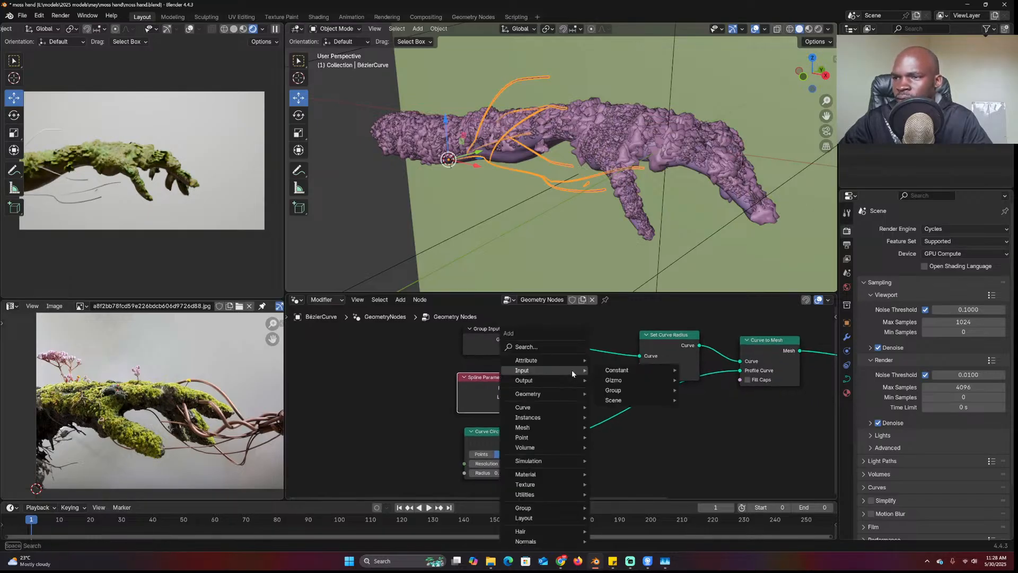
pyautogui.click(571, 371)
pyautogui.write('ampa')
pyautogui.press('BackSpace')
pyautogui.press('BackSpace')
pyautogui.press('BackSpace')
pyautogui.press('BackSpace')
pyautogui.write('map')
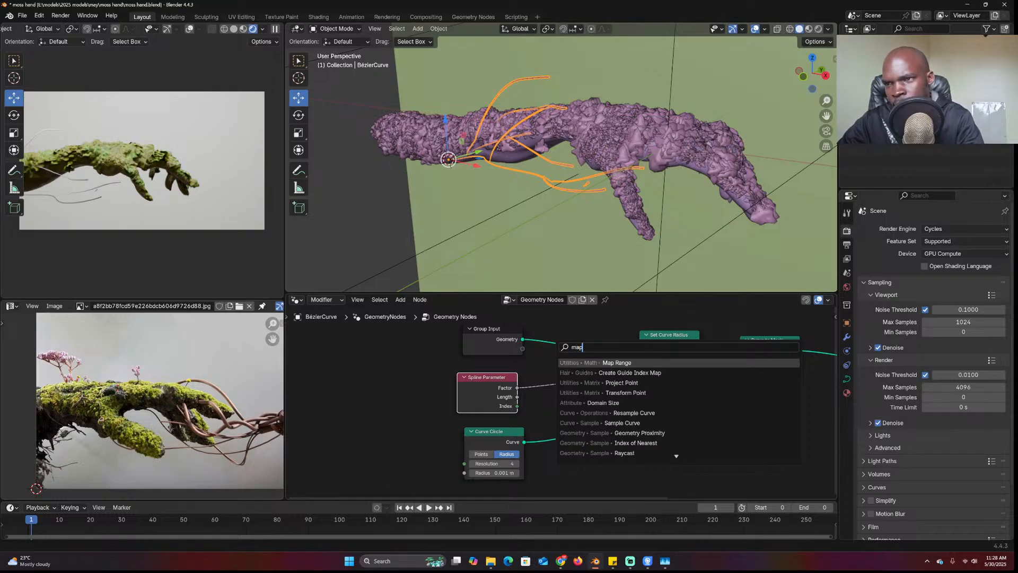
pyautogui.press('Return')
pyautogui.click(530, 360)
pyautogui.doubleClick(550, 444)
pyautogui.write('1')
pyautogui.press('Tab')
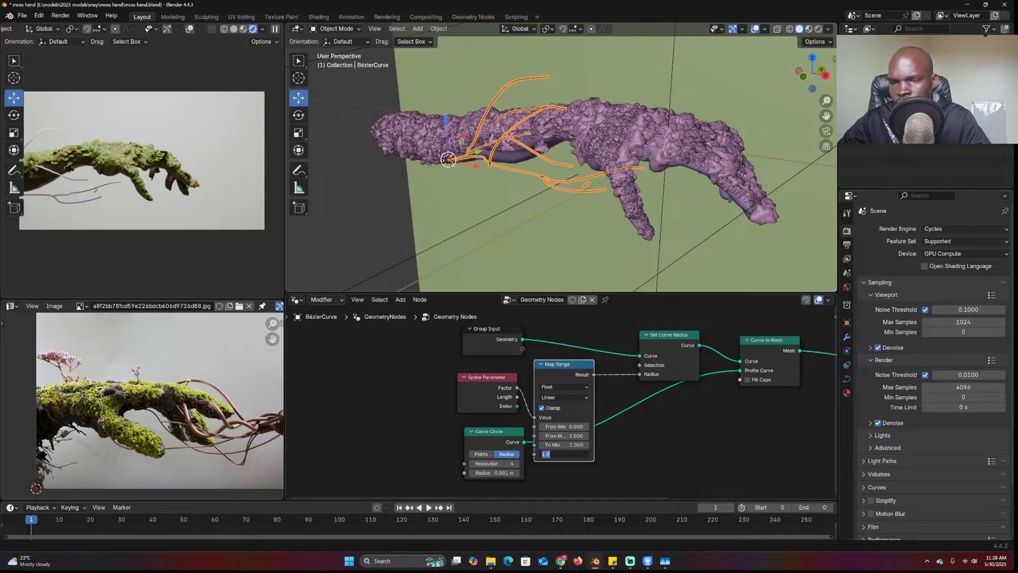
pyautogui.write('0')
pyautogui.press('Return')
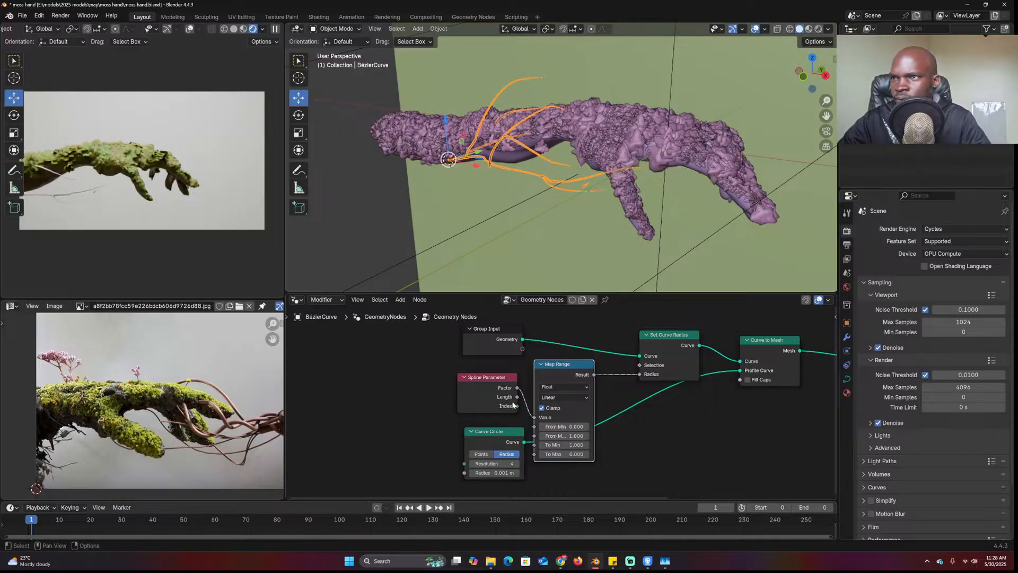
# Raise the Curve Circle radius to 0.003 m and tidy the node layout
pyautogui.moveTo(499, 397); pyautogui.dragTo(493, 346)
pyautogui.moveTo(500, 454); pyautogui.dragTo(504, 474)
pyautogui.hotkey('shift', 'a')
pyautogui.press('Escape')
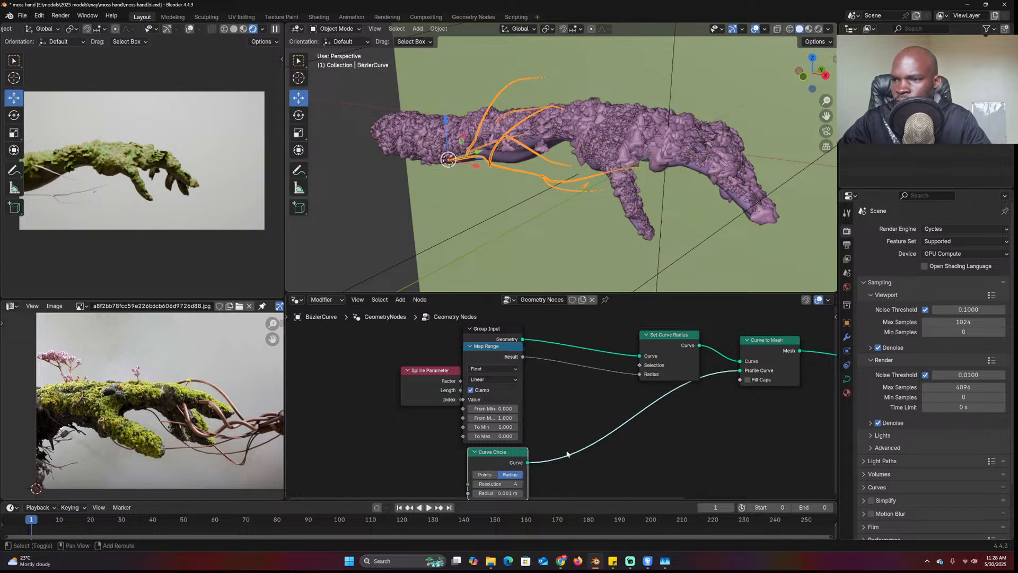
pyautogui.moveTo(539, 479); pyautogui.dragTo(534, 458, button='middle')
pyautogui.moveTo(493, 471)
pyautogui.mouseDown()
pyautogui.moveTo(525, 471)
pyautogui.moveTo(493, 472)
pyautogui.mouseUp()
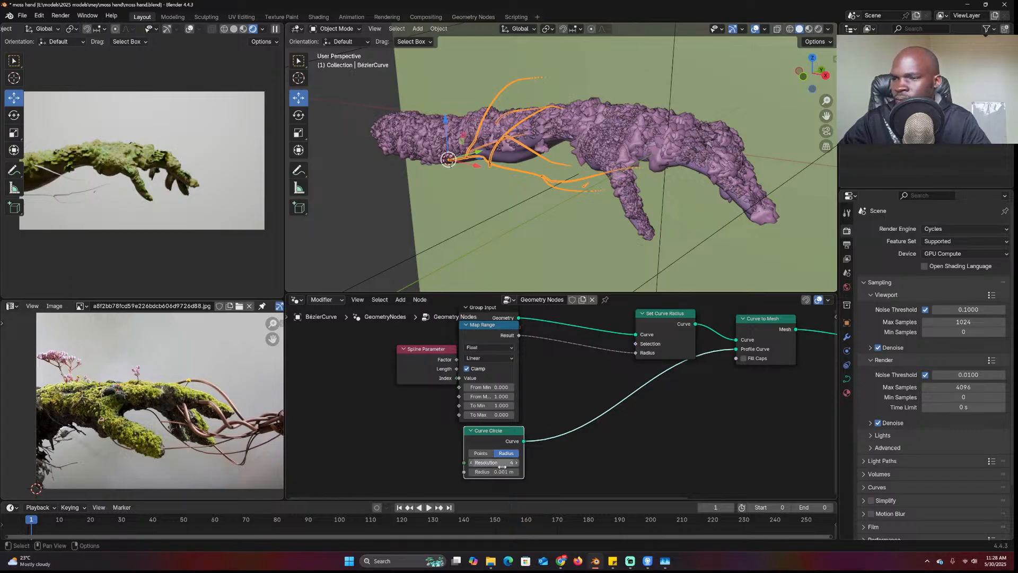
pyautogui.write('5')
pyautogui.press('Return')
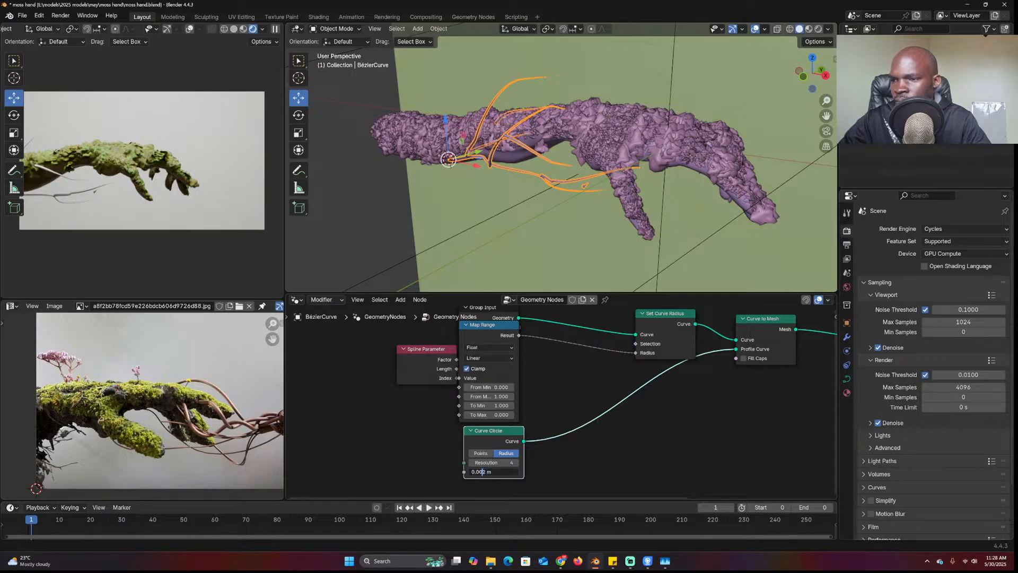
pyautogui.press('Return')
pyautogui.moveTo(493, 430); pyautogui.dragTo(547, 475)
pyautogui.moveTo(475, 337); pyautogui.dragTo(410, 361)
# Add a Color Ramp before the curve radius, shifting its stops left to thicken branches
pyautogui.hotkey('shift', 'a')
pyautogui.write('ramp')
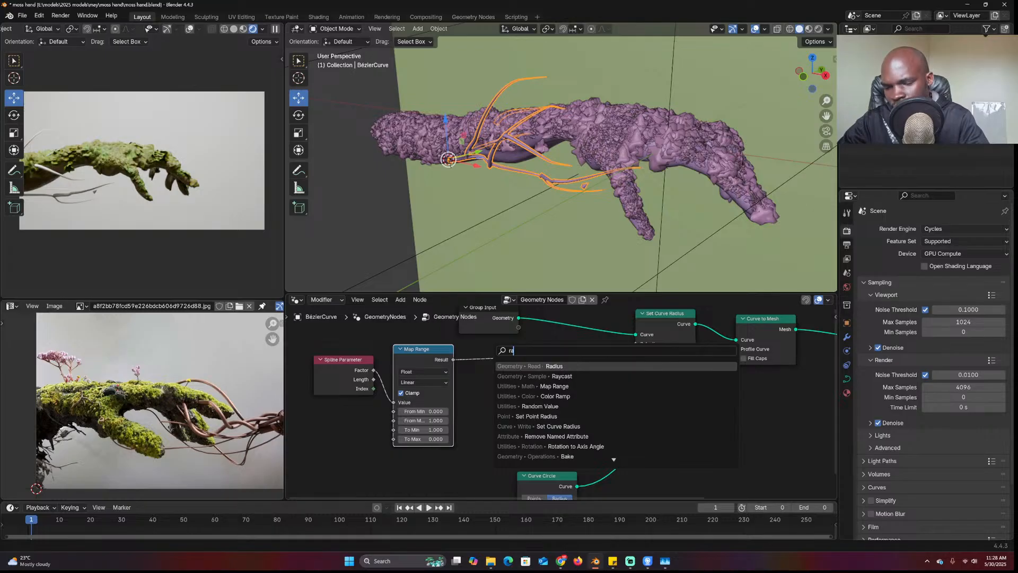
pyautogui.press('Return')
pyautogui.click(506, 397)
pyautogui.moveTo(503, 397)
pyautogui.mouseDown()
pyautogui.moveTo(529, 399)
pyautogui.moveTo(504, 399)
pyautogui.mouseUp()
pyautogui.moveTo(592, 399); pyautogui.dragTo(508, 400)
pyautogui.moveTo(514, 144); pyautogui.dragTo(568, 161, button='middle')
pyautogui.scroll(-3, 737, 358)
pyautogui.moveTo(737, 358); pyautogui.dragTo(516, 366, button='middle')
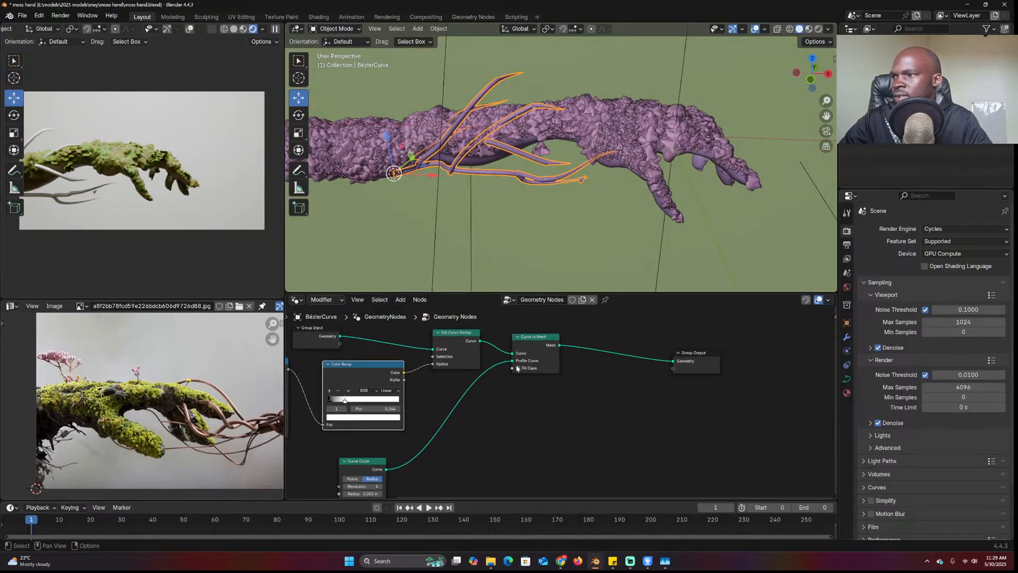
pyautogui.click(296, 299)
# Create a new material for the root curves and open Principled Texture Setup in E:\resources\
pyautogui.click(319, 380)
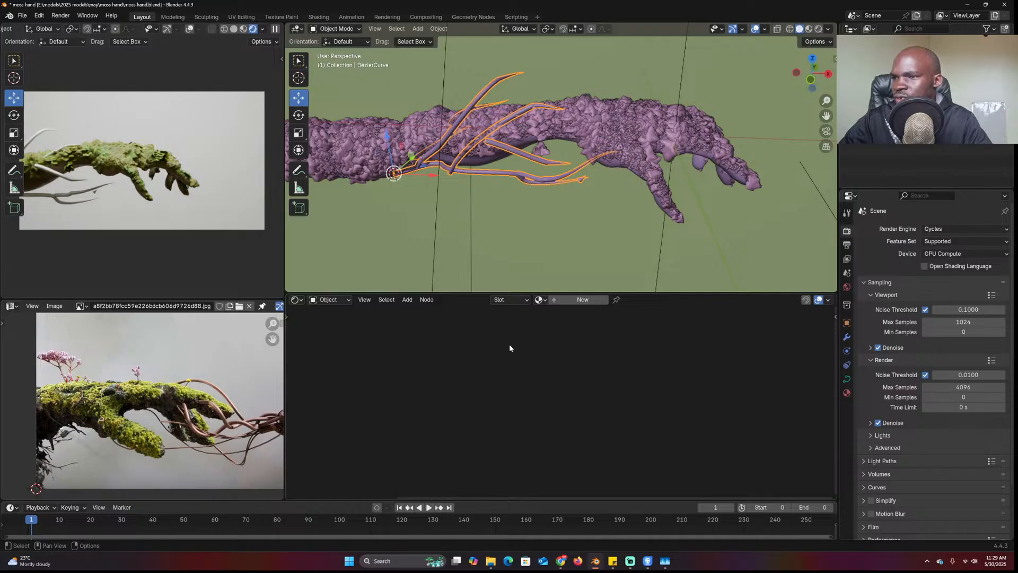
pyautogui.click(565, 302)
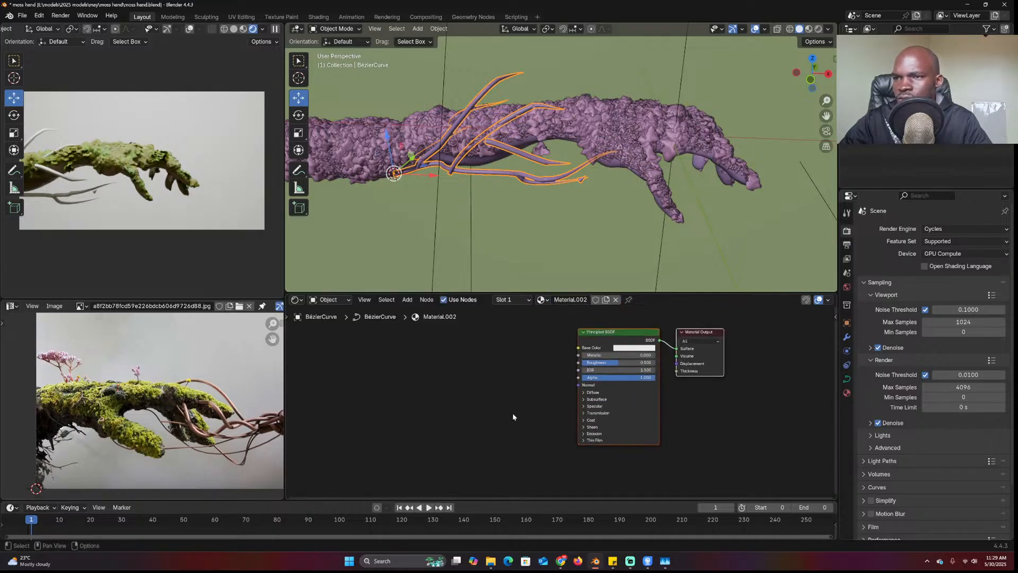
pyautogui.hotkey('ctrl', 'shift', 't')
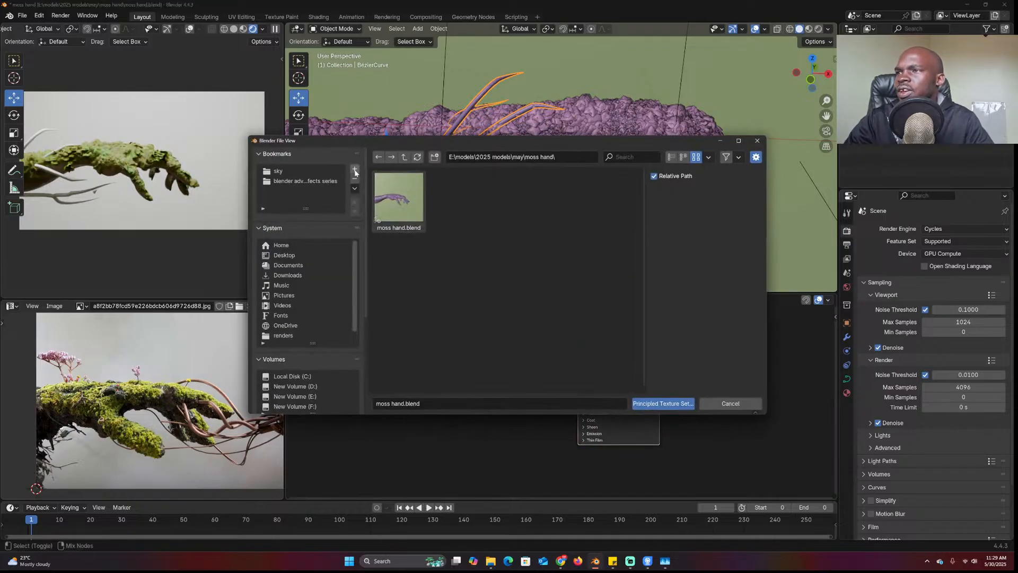
pyautogui.click(405, 157)
pyautogui.click(280, 172)
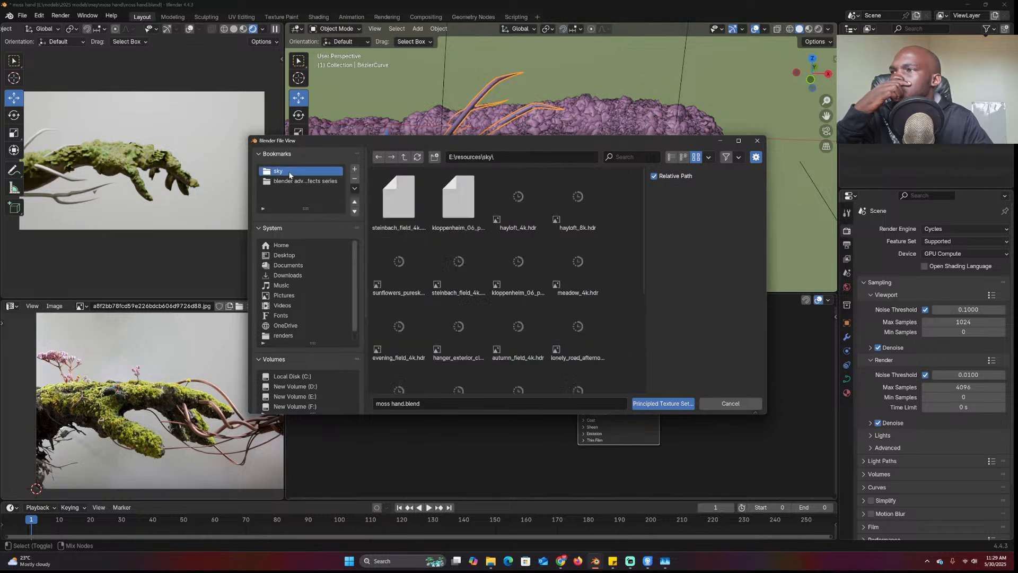
pyautogui.click(406, 158)
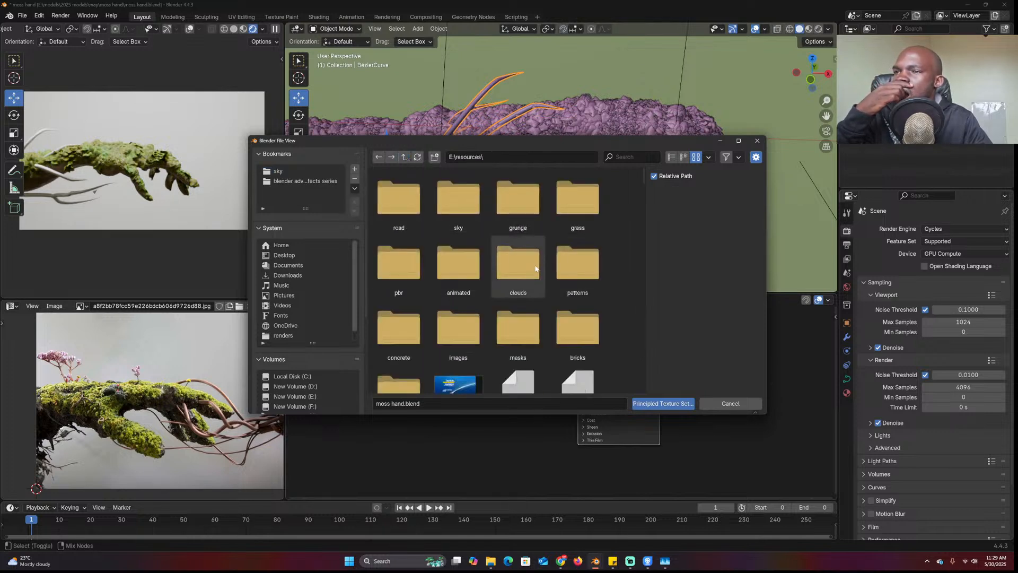
# Pick a wood image for automatic texture setup; no matching images are found
pyautogui.scroll(-2, 456, 271)
pyautogui.scroll(-10, 417, 315)
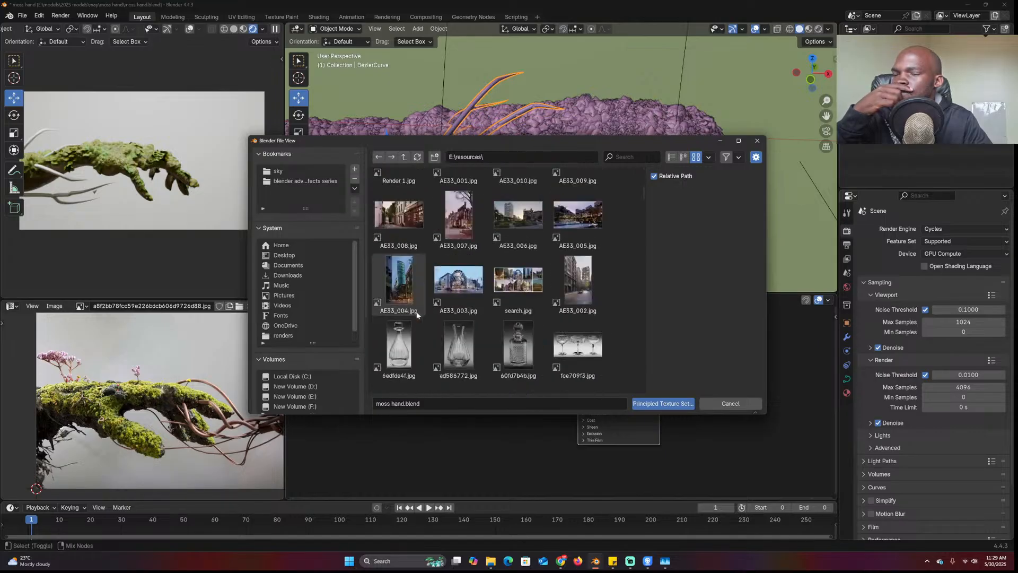
pyautogui.scroll(-20, 417, 316)
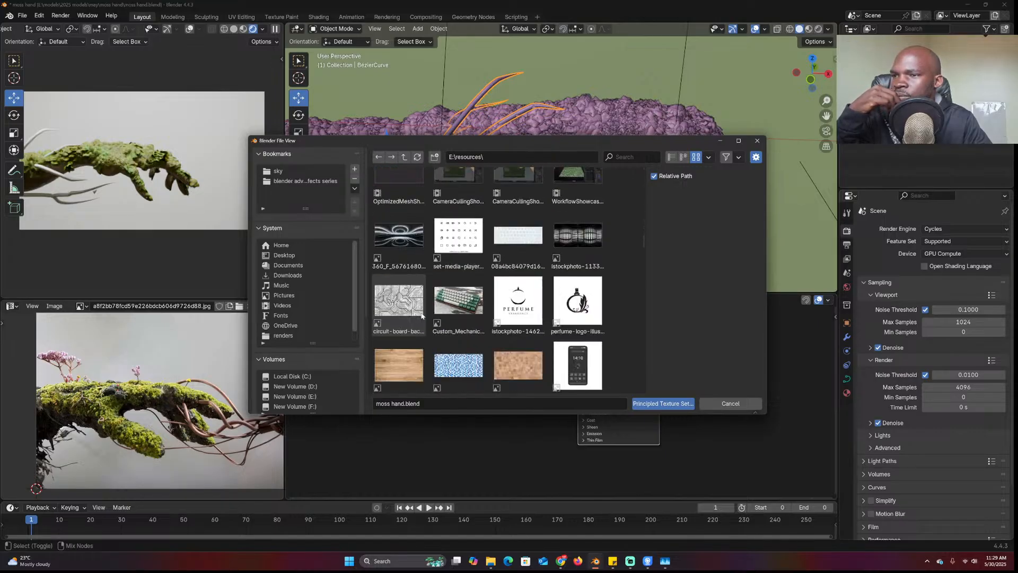
pyautogui.scroll(-9, 422, 315)
pyautogui.scroll(-5, 421, 316)
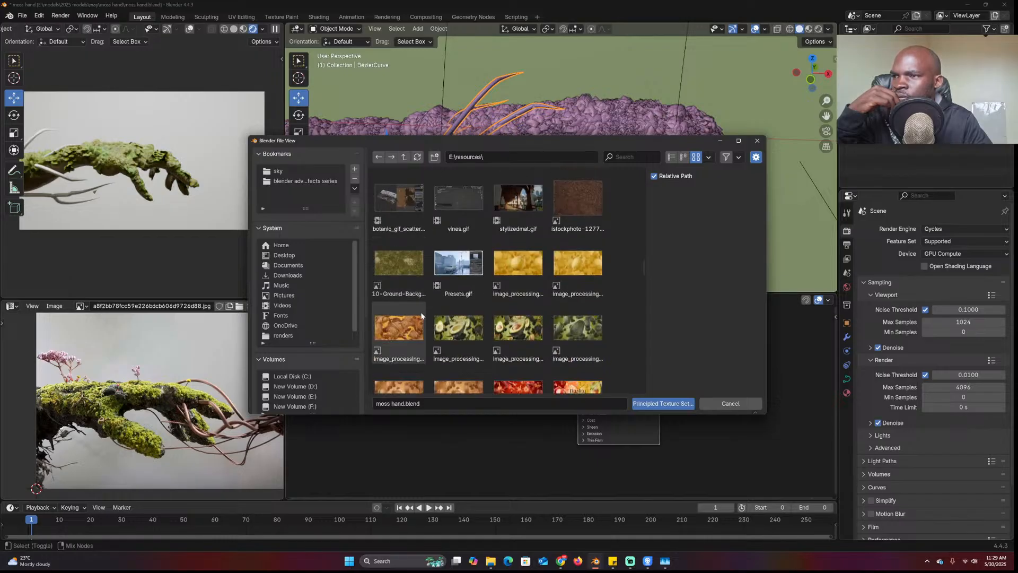
pyautogui.scroll(-20, 421, 315)
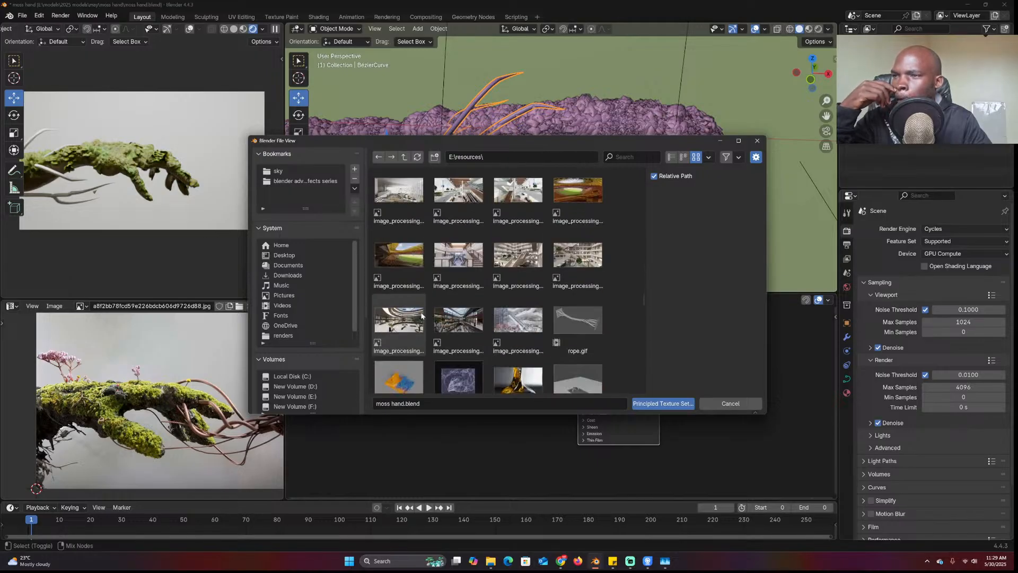
pyautogui.scroll(-20, 421, 315)
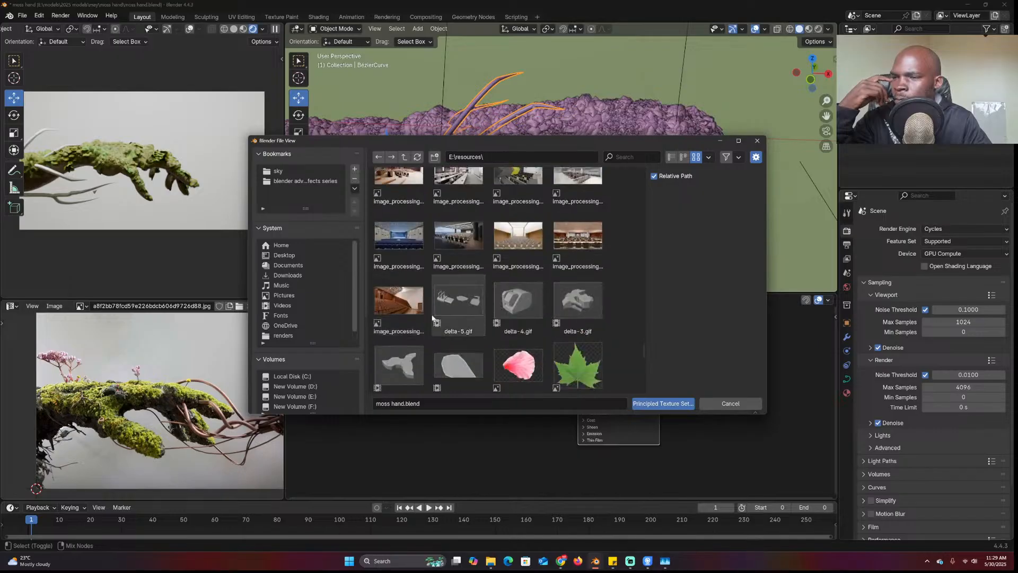
pyautogui.scroll(-3, 547, 349)
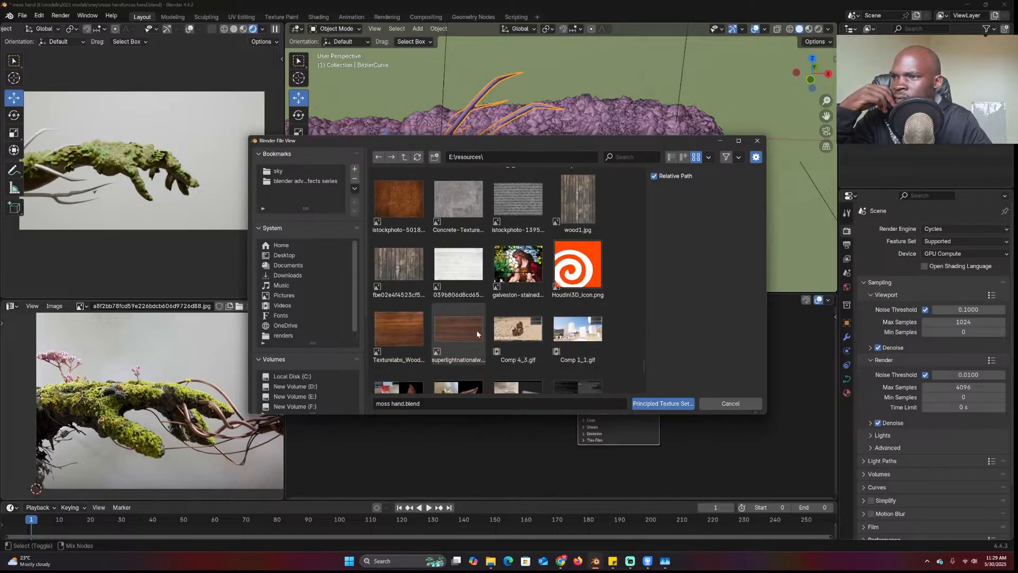
pyautogui.doubleClick(463, 331)
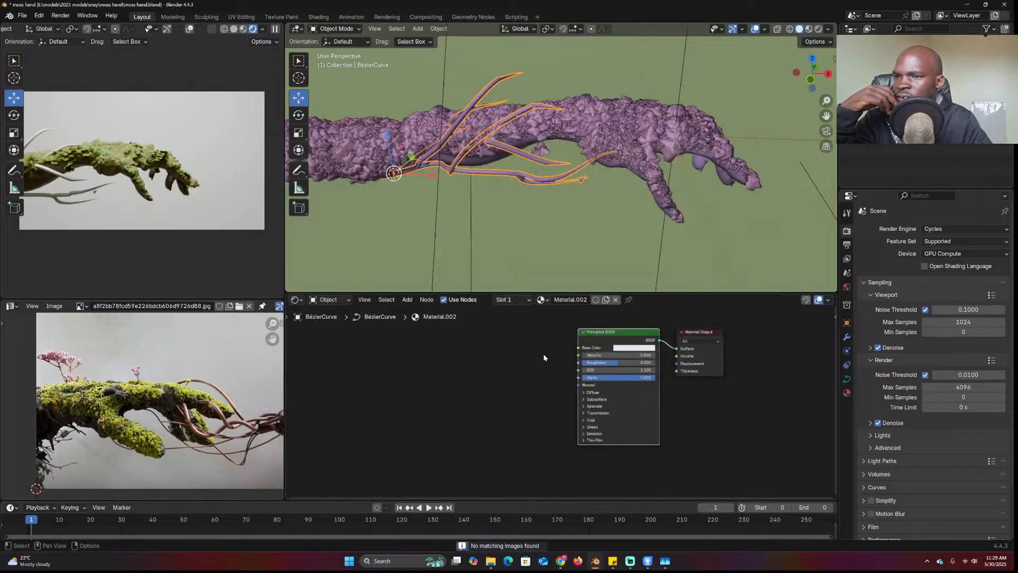
pyautogui.scroll(-1, 484, 352)
# Add an Image Texture node and load an image from the resources folder
pyautogui.hotkey('shift', 'a')
pyautogui.click(471, 353)
pyautogui.write('Im')
pyautogui.press('Return')
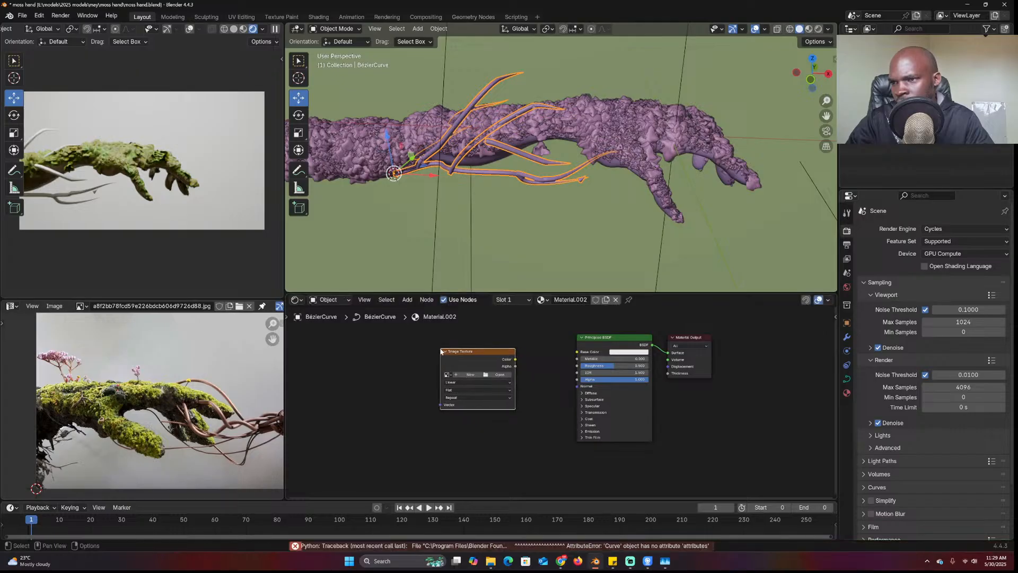
pyautogui.click(498, 374)
pyautogui.click(278, 172)
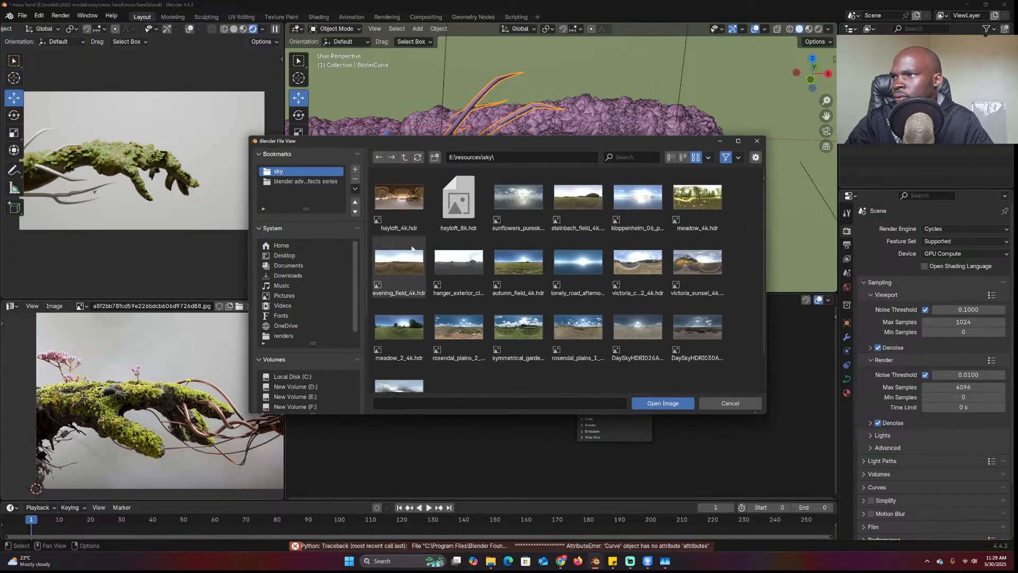
pyautogui.click(406, 157)
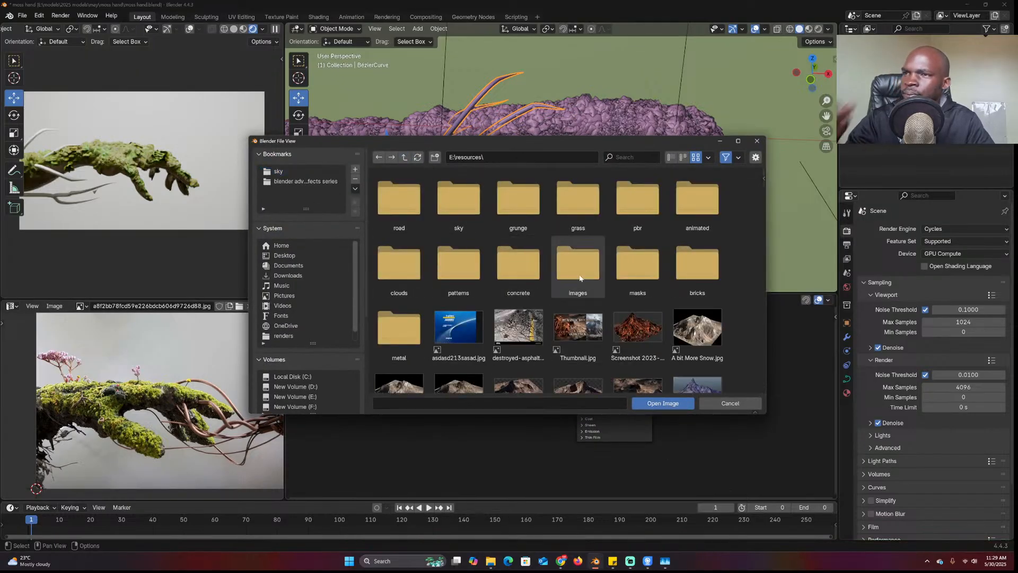
pyautogui.doubleClick(579, 202)
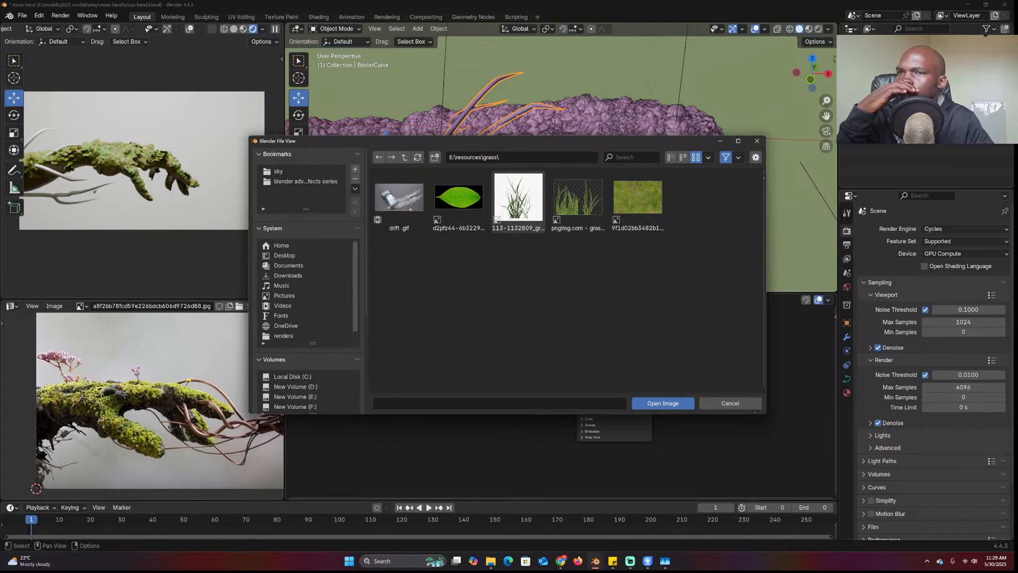
pyautogui.click(404, 158)
pyautogui.scroll(-10, 636, 333)
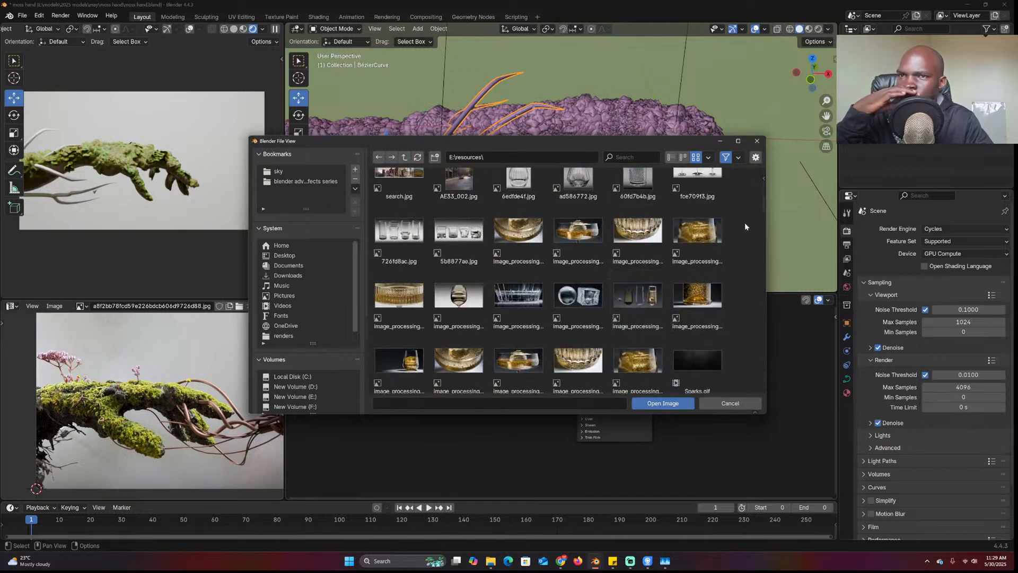
pyautogui.moveTo(762, 208); pyautogui.dragTo(747, 377)
pyautogui.scroll(-3, 747, 374)
pyautogui.scroll(6, 745, 387)
pyautogui.scroll(-3, 745, 370)
pyautogui.scroll(3, 746, 377)
pyautogui.doubleClick(469, 254)
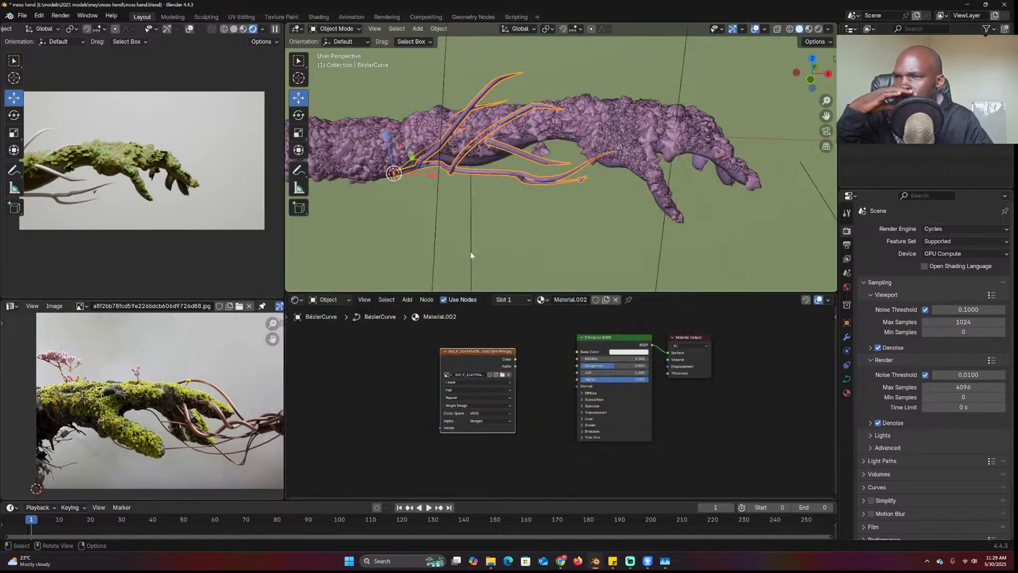
# Link the image to Base Color with Object-coordinate Box mapping scaled to 1.160
pyautogui.moveTo(567, 355); pyautogui.dragTo(565, 354)
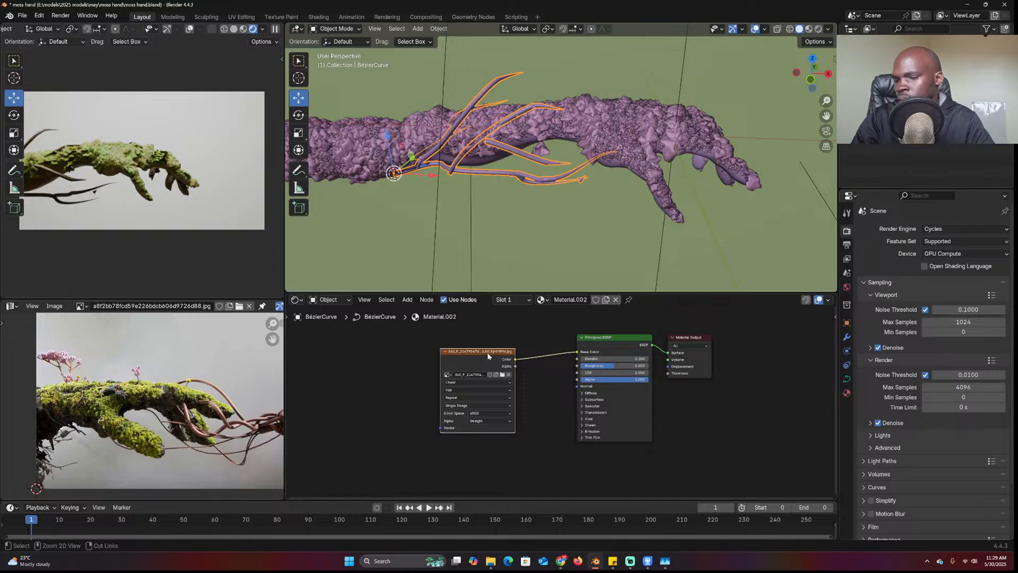
pyautogui.hotkey('ctrl', 't')
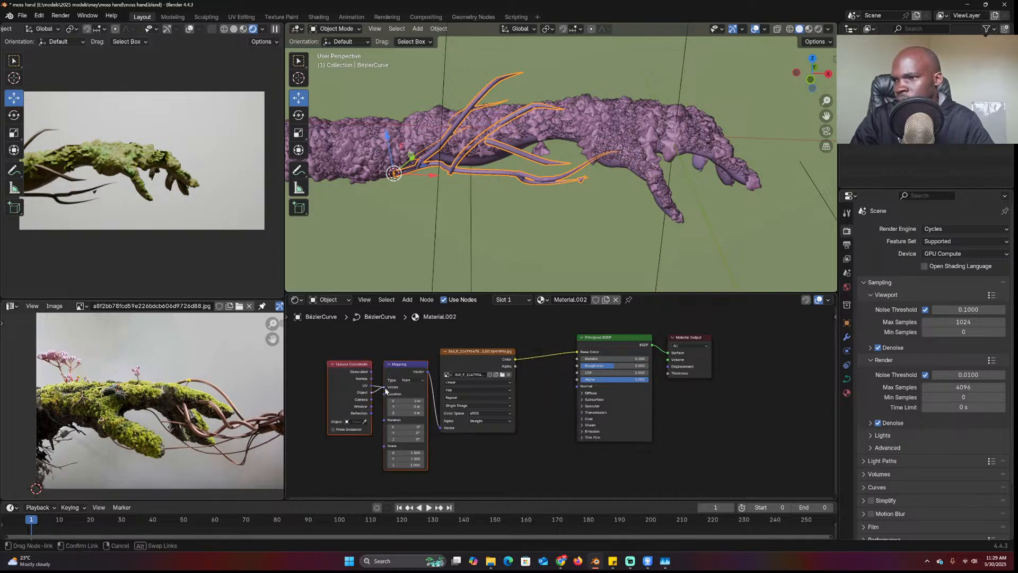
pyautogui.moveTo(385, 391); pyautogui.dragTo(385, 387)
pyautogui.click(446, 390)
pyautogui.click(454, 411)
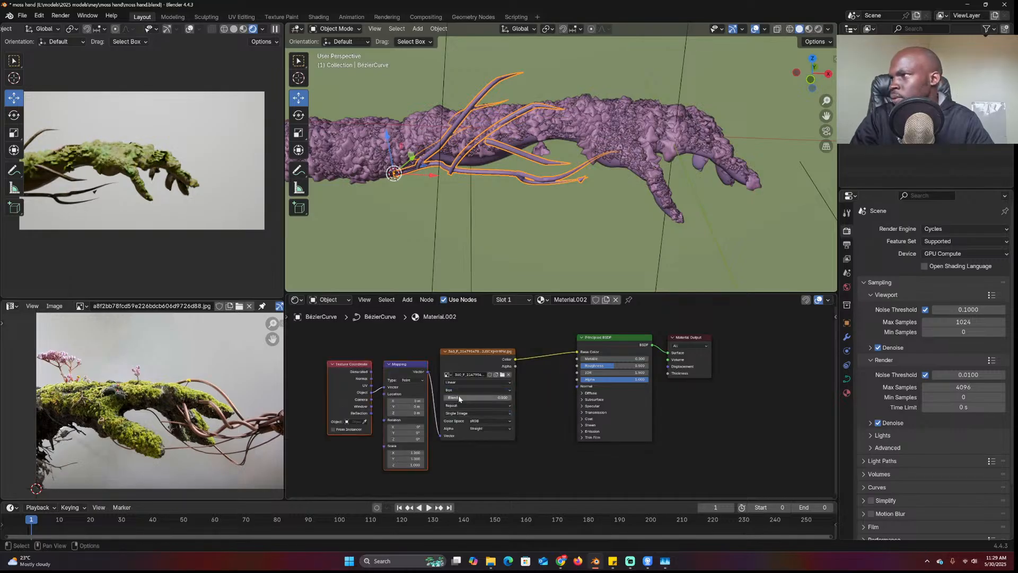
pyautogui.moveTo(418, 453); pyautogui.dragTo(426, 465)
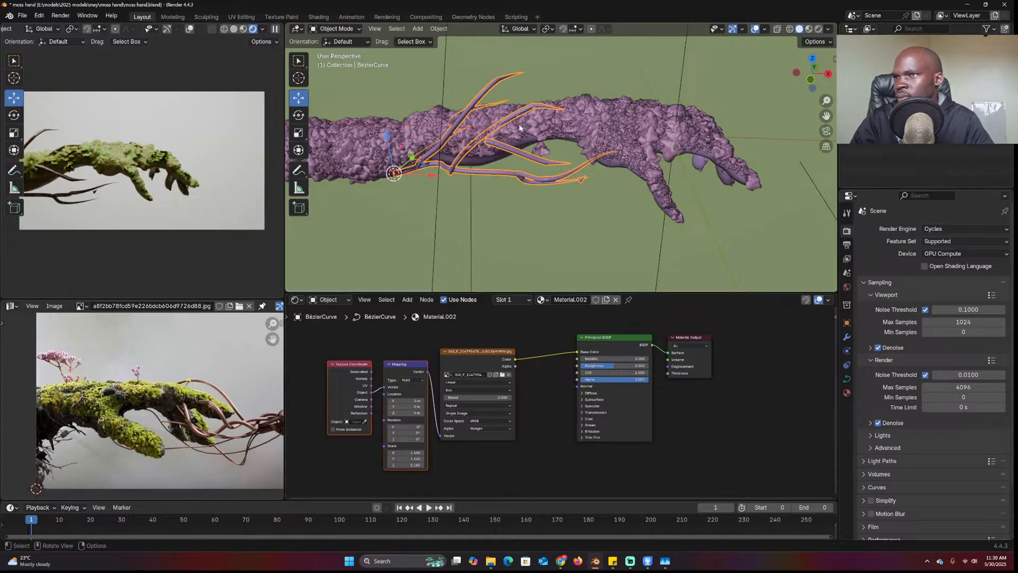
pyautogui.press('Tab')
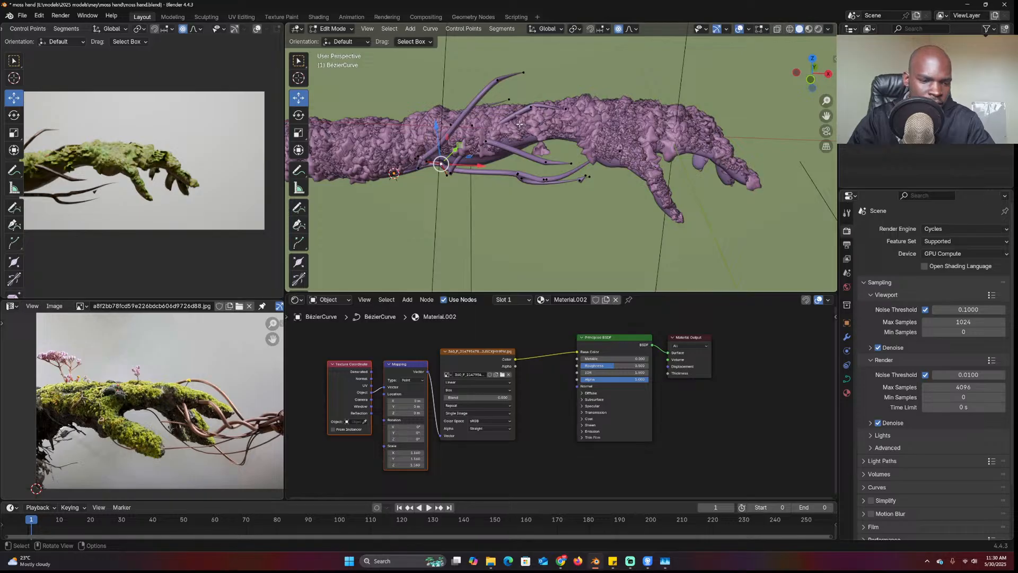
# From the front view, switch to freehand curve drawing and sketch a first root curve along the hand
pyautogui.press('KP_1')
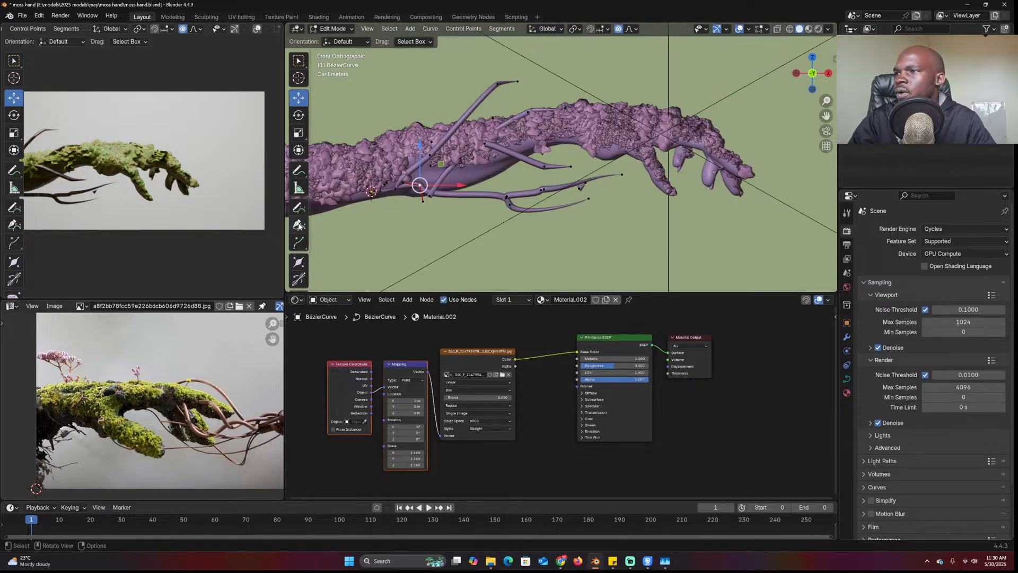
pyautogui.click(300, 211)
pyautogui.scroll(4, 497, 132)
pyautogui.keyDown('shift'); pyautogui.moveTo(459, 94); pyautogui.dragTo(455, 134, button='middle'); pyautogui.keyUp('shift')
pyautogui.moveTo(724, 107); pyautogui.dragTo(724, 108)
pyautogui.moveTo(724, 107); pyautogui.dragTo(603, 88, button='middle')
pyautogui.moveTo(664, 187); pyautogui.dragTo(757, 187, button='middle')
# Draw two more root curves over the arm and lower the Draw Curve fitting Error
pyautogui.press('Tab')
pyautogui.moveTo(530, 79); pyautogui.dragTo(459, 74, button='middle')
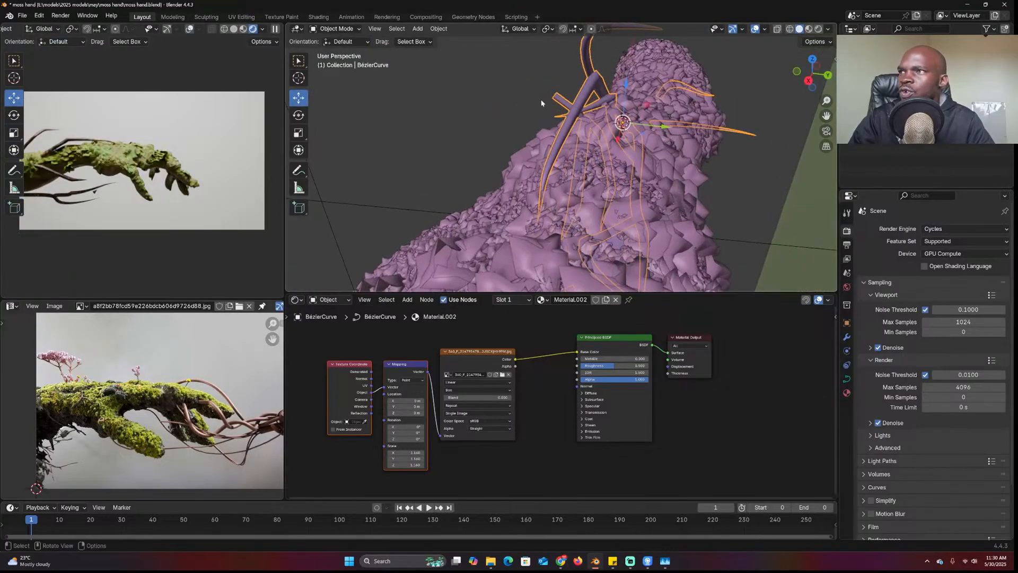
pyautogui.press('Tab')
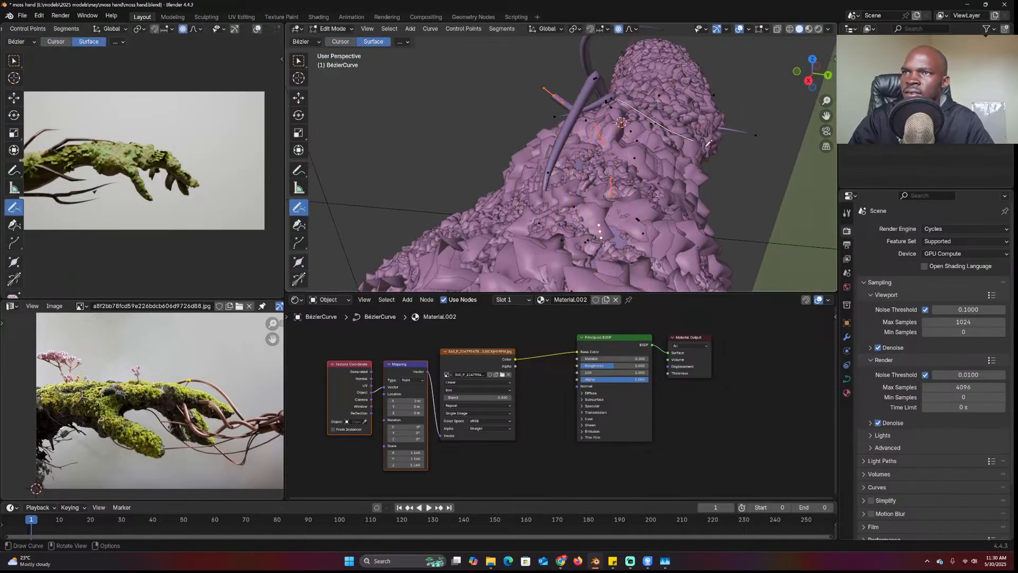
pyautogui.moveTo(691, 135); pyautogui.dragTo(725, 225)
pyautogui.moveTo(689, 196); pyautogui.dragTo(769, 191, button='middle')
pyautogui.moveTo(430, 146); pyautogui.dragTo(466, 137, button='middle')
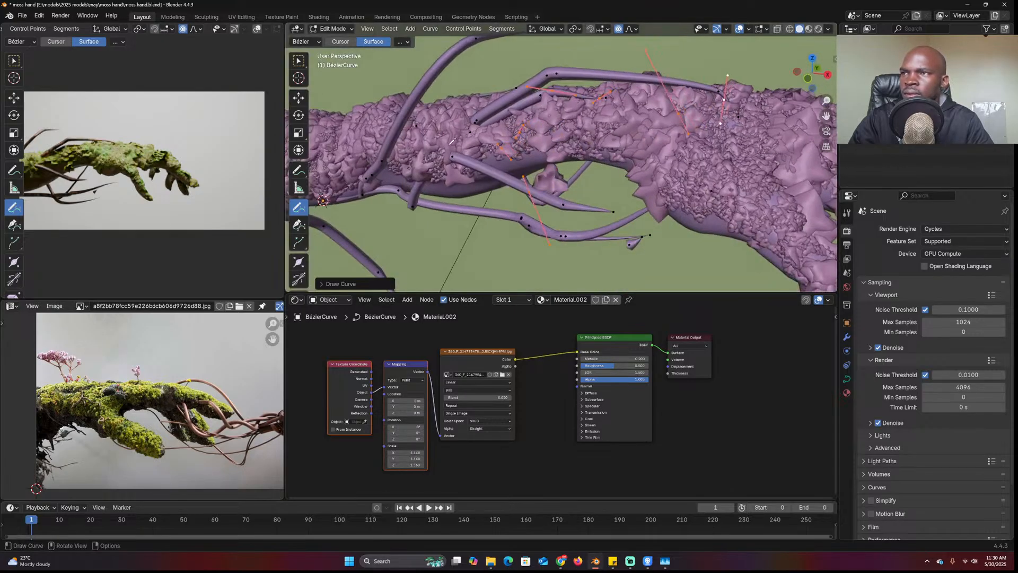
pyautogui.moveTo(698, 201); pyautogui.dragTo(712, 192)
pyautogui.moveTo(689, 190); pyautogui.dragTo(726, 154, button='middle')
pyautogui.moveTo(490, 151); pyautogui.dragTo(509, 143, button='middle')
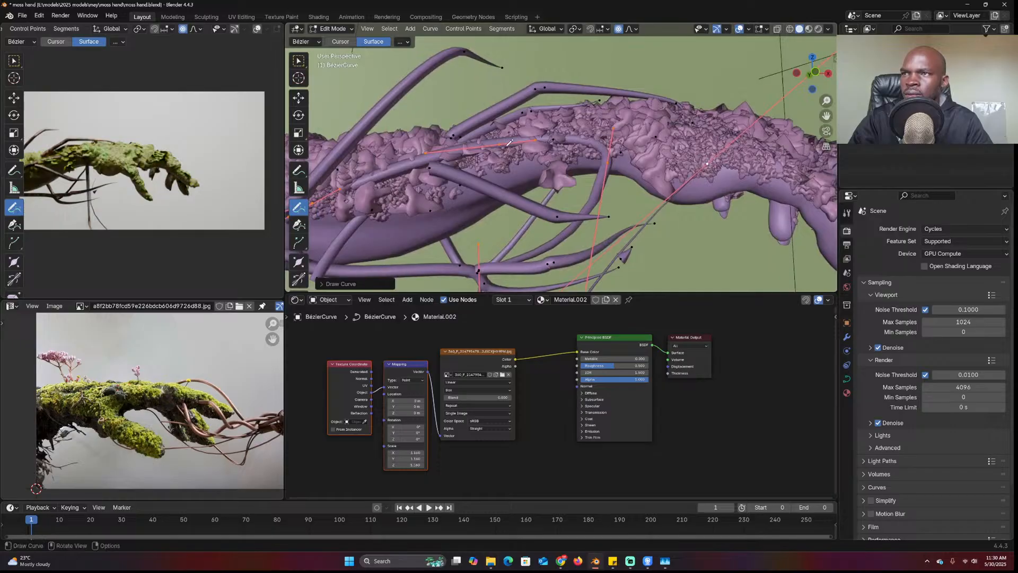
pyautogui.click(347, 285)
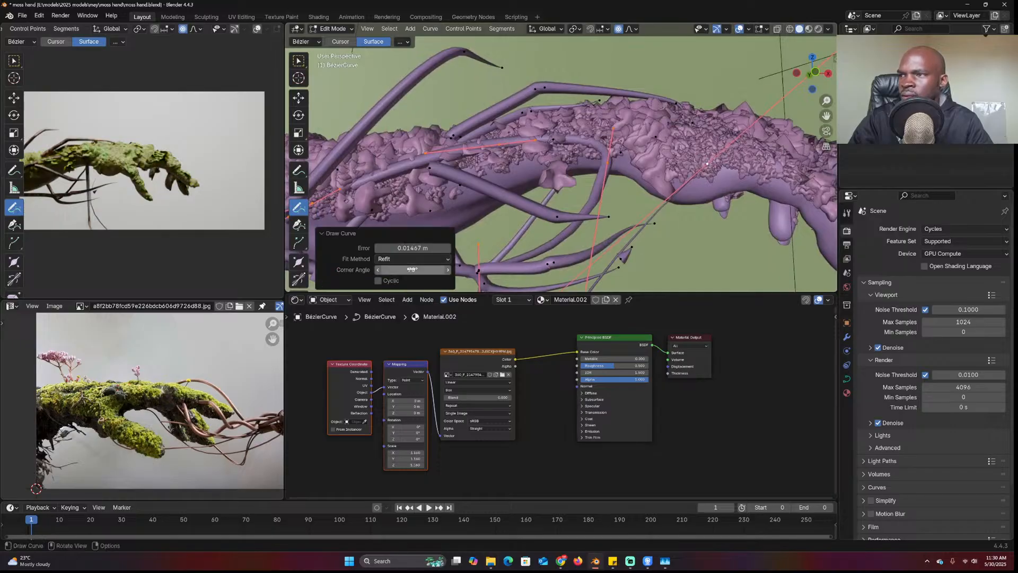
pyautogui.moveTo(416, 249); pyautogui.dragTo(409, 248)
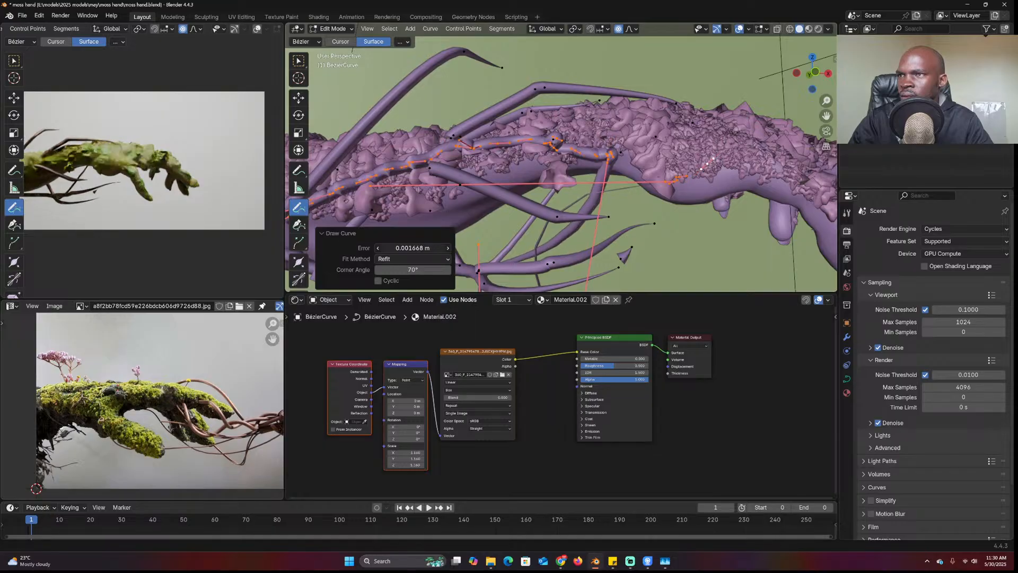
# Draw five more root curves over the moss hand from varying angles
pyautogui.moveTo(509, 228)
pyautogui.mouseDown(button='middle')
pyautogui.moveTo(496, 142)
pyautogui.moveTo(512, 157)
pyautogui.moveTo(600, 162)
pyautogui.mouseUp(button='middle')
pyautogui.moveTo(714, 167); pyautogui.dragTo(598, 152, button='middle')
pyautogui.moveTo(671, 116); pyautogui.dragTo(671, 117)
pyautogui.moveTo(671, 116); pyautogui.dragTo(511, 102, button='middle')
pyautogui.moveTo(636, 141); pyautogui.dragTo(636, 142)
pyautogui.moveTo(636, 142)
pyautogui.mouseDown(button='middle')
pyautogui.moveTo(479, 132)
pyautogui.moveTo(539, 146)
pyautogui.mouseUp(button='middle')
pyautogui.moveTo(541, 146); pyautogui.dragTo(542, 145)
pyautogui.moveTo(542, 145); pyautogui.dragTo(655, 175, button='middle')
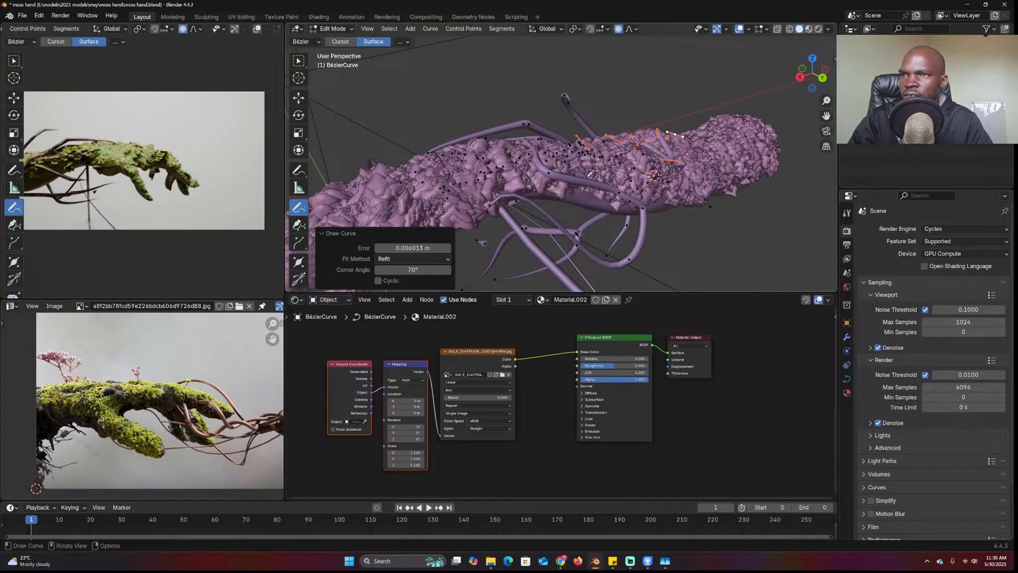
pyautogui.moveTo(727, 168); pyautogui.dragTo(727, 168)
pyautogui.moveTo(727, 168); pyautogui.dragTo(641, 93, button='middle')
pyautogui.moveTo(579, 160); pyautogui.dragTo(532, 172)
# Check the new curves in Object Mode, then select the stray curve points in Edit Mode
pyautogui.press('Tab')
pyautogui.moveTo(582, 154)
pyautogui.mouseDown(button='middle')
pyautogui.moveTo(546, 159)
pyautogui.moveTo(555, 162)
pyautogui.mouseUp(button='middle')
pyautogui.scroll(-4, 555, 163)
pyautogui.scroll(1, 553, 185)
pyautogui.press('Tab')
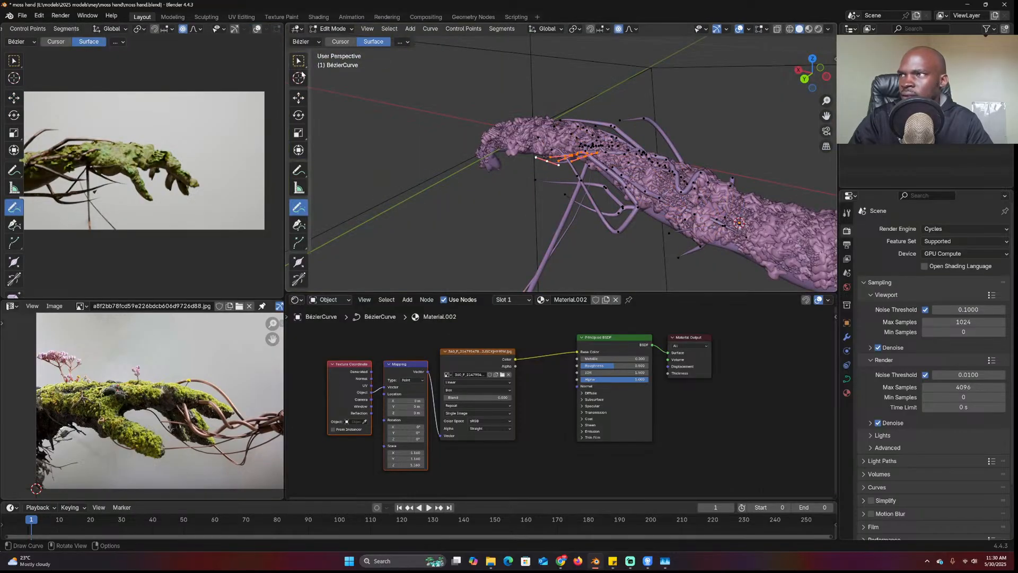
pyautogui.moveTo(554, 189); pyautogui.dragTo(493, 138, button='middle')
pyautogui.moveTo(428, 60); pyautogui.dragTo(479, 109)
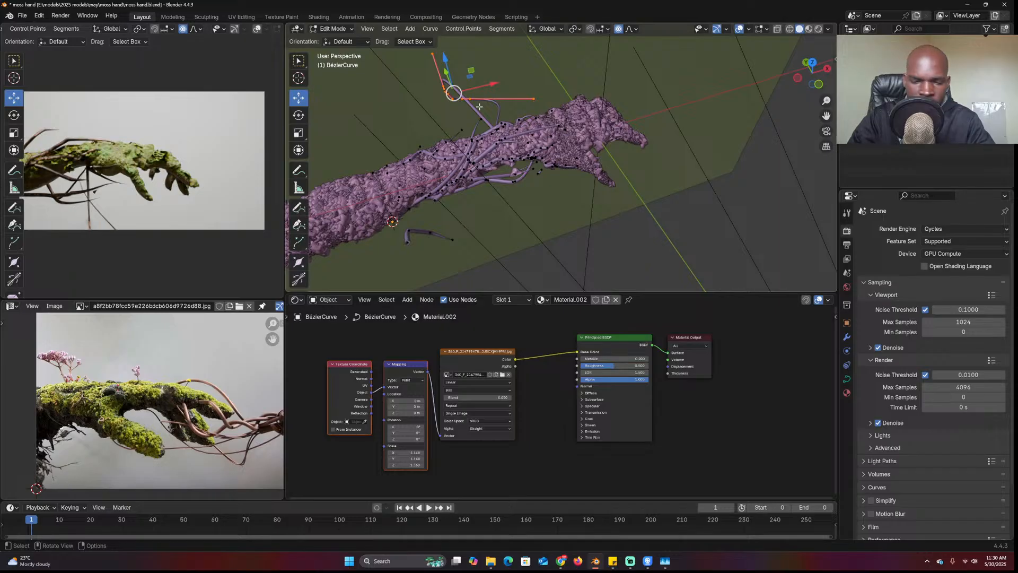
# Delete the two stray root curves, checking the result through the scene camera
pyautogui.hotkey('ctrl', 'l')
pyautogui.press('x')
pyautogui.click(433, 106)
pyautogui.press('Tab')
pyautogui.moveTo(547, 131); pyautogui.dragTo(515, 109, button='middle')
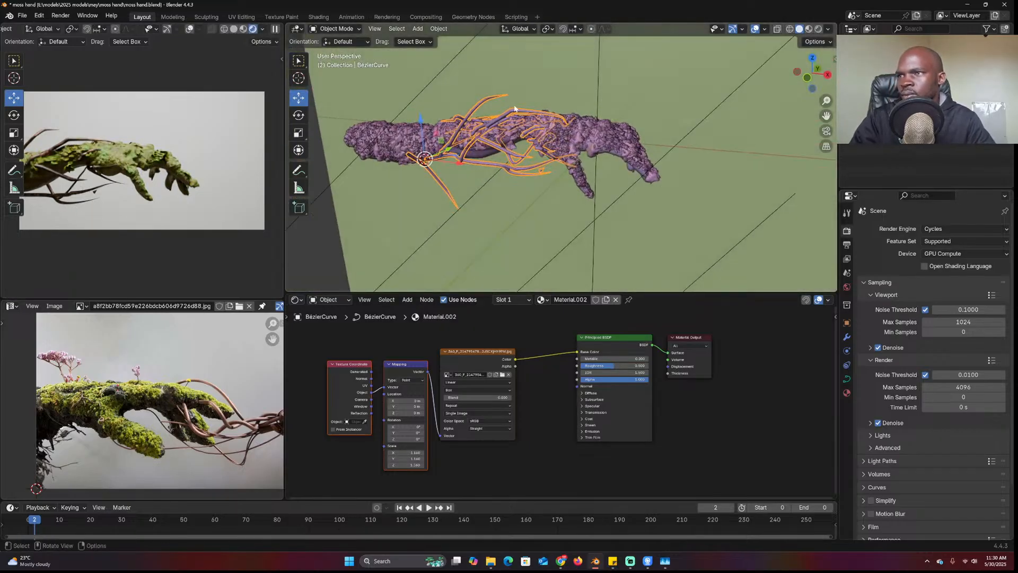
pyautogui.press('KP_0')
pyautogui.press('Tab')
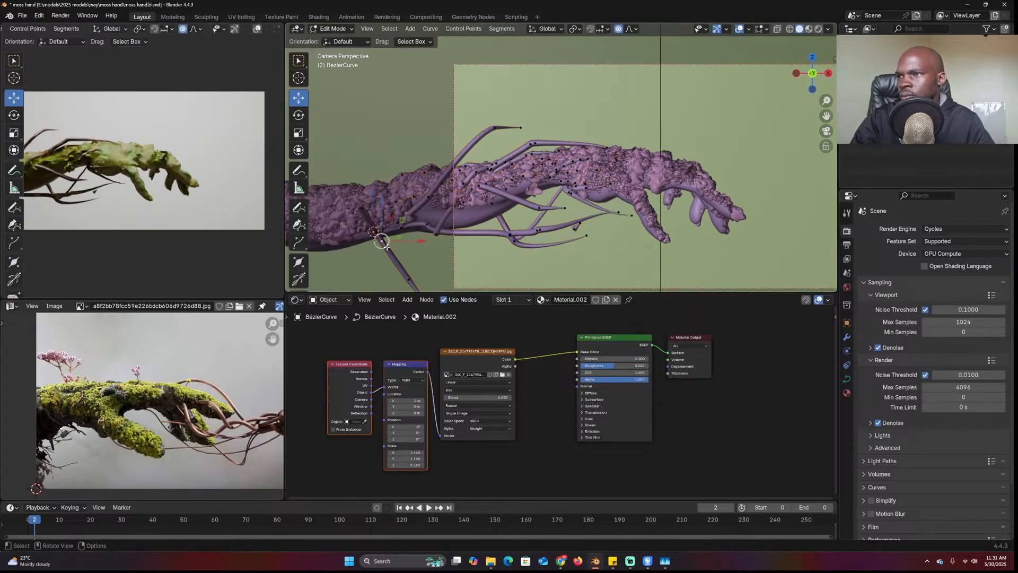
pyautogui.keyDown('ctrl'); pyautogui.click(386, 247); pyautogui.keyUp('ctrl')
pyautogui.press('x')
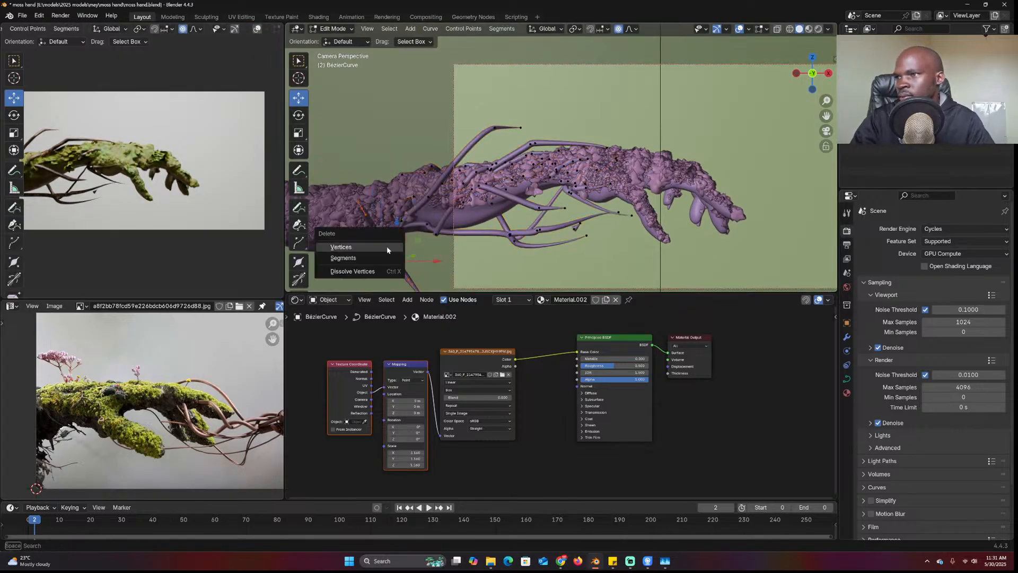
pyautogui.click(387, 248)
pyautogui.press('Tab')
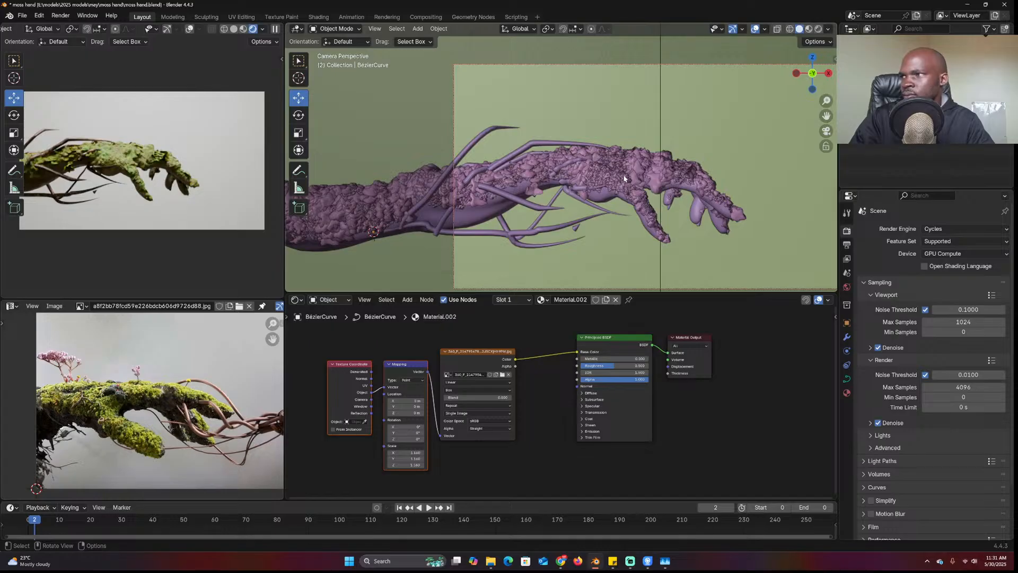
# Give the ground plane a new material with a mid-grey Base Color
pyautogui.click(624, 179)
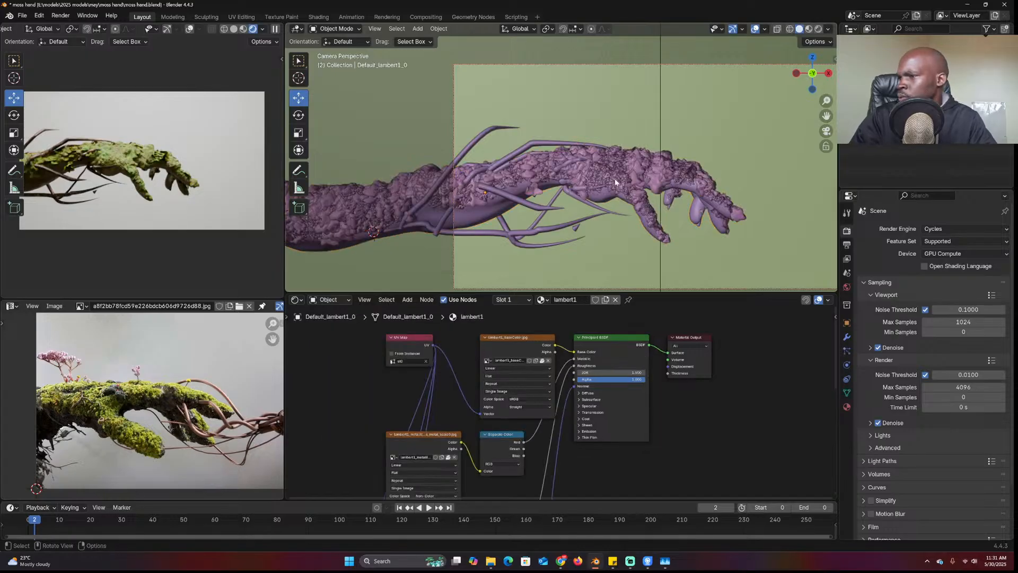
pyautogui.scroll(-2, 615, 182)
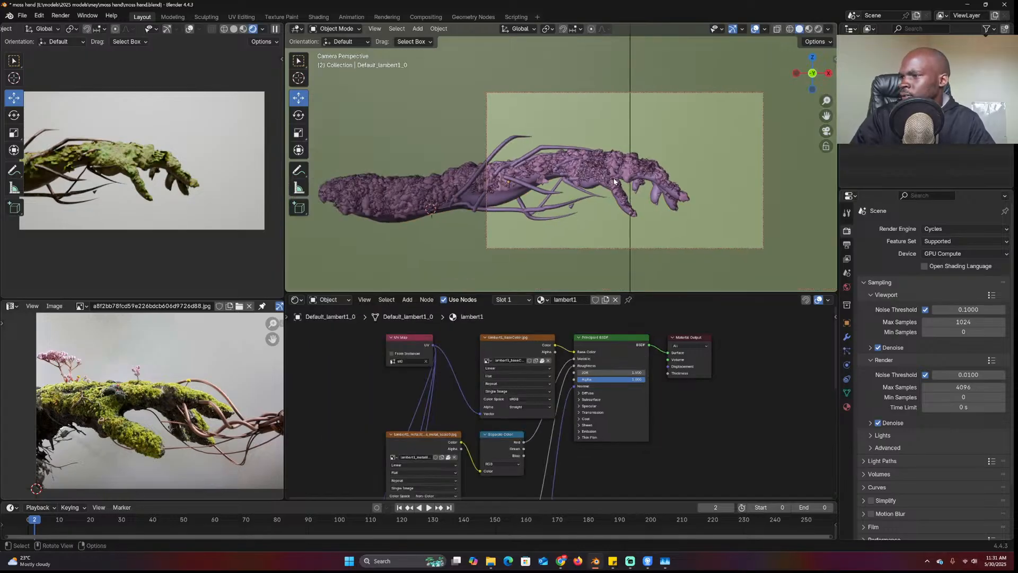
pyautogui.click(672, 131)
pyautogui.click(578, 300)
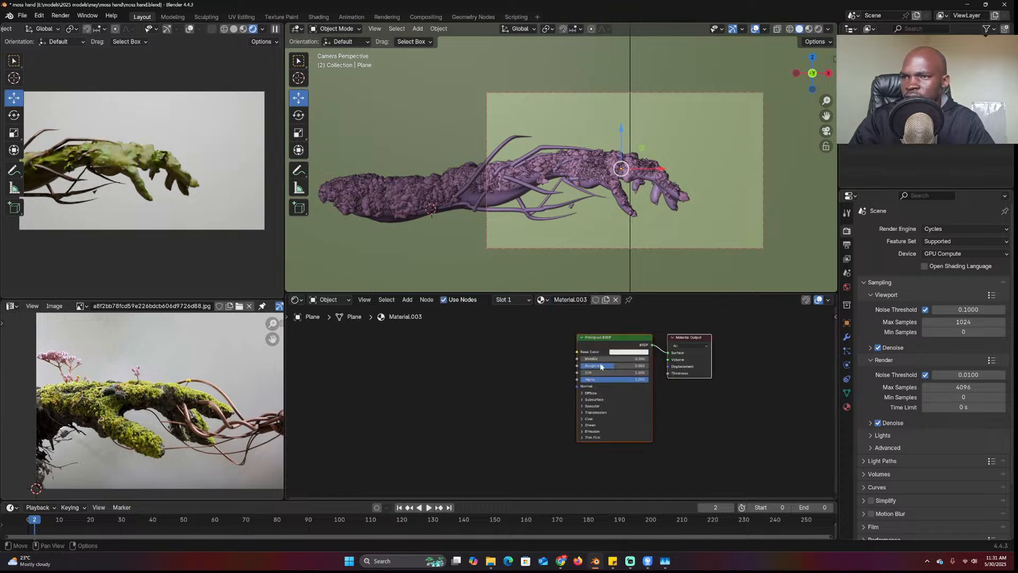
pyautogui.click(630, 351)
pyautogui.moveTo(666, 278); pyautogui.dragTo(665, 273)
pyautogui.click(501, 329)
# Select the moss hand and delete its old texture and mapping nodes from lambert1
pyautogui.scroll(4, 579, 217)
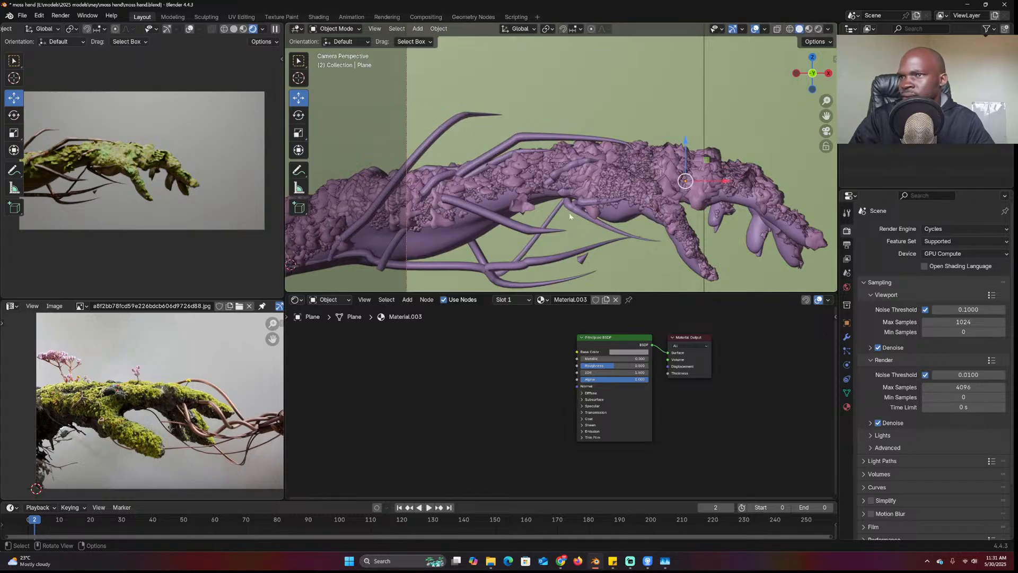
pyautogui.click(460, 240)
pyautogui.scroll(-6, 721, 375)
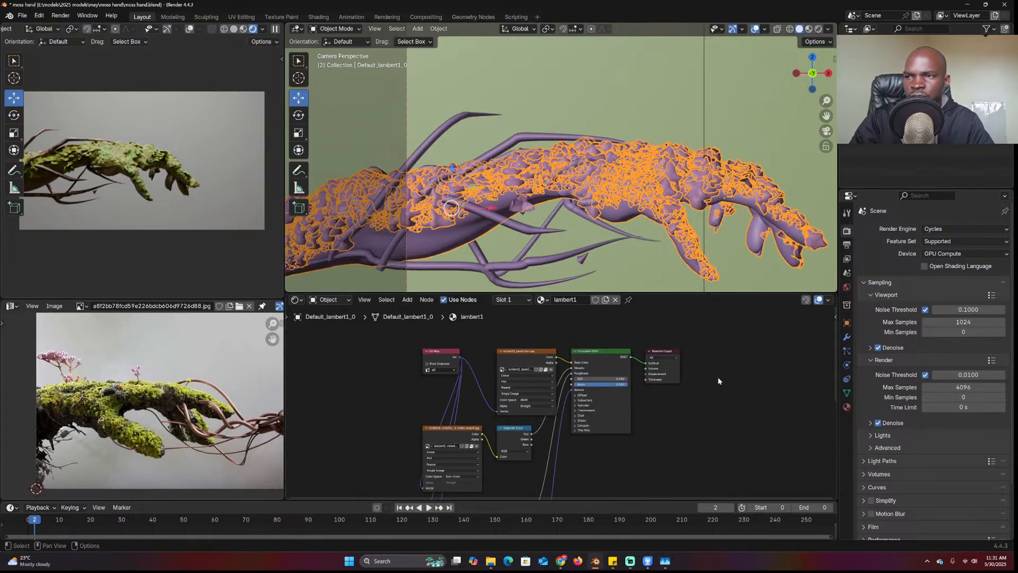
pyautogui.moveTo(435, 326); pyautogui.dragTo(582, 503)
pyautogui.press('Delete')
pyautogui.scroll(2, 612, 424)
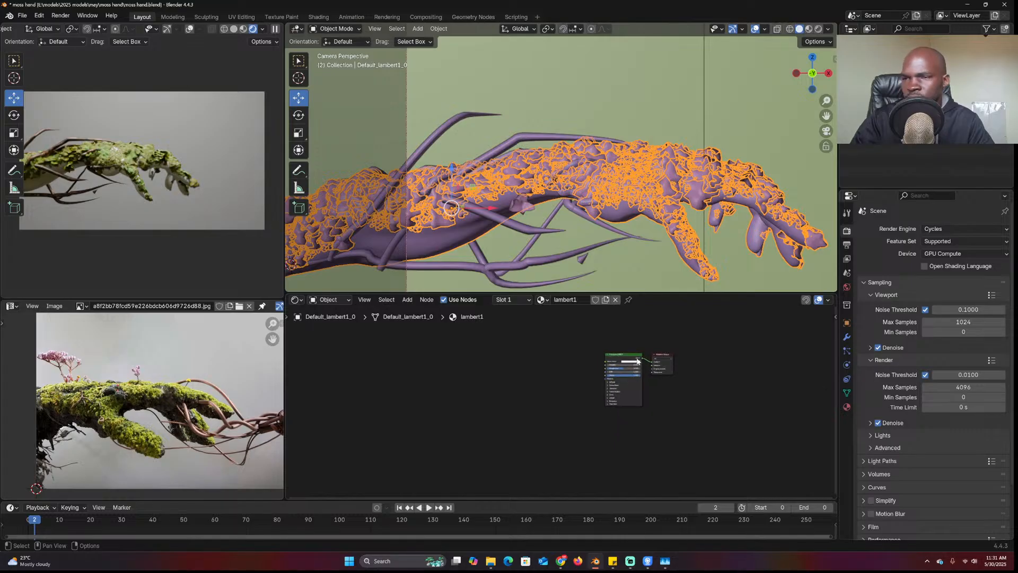
# Run Principled Texture Setup with all maps from E:\resources\pbr\rocks\Rock043S_4K-JPG
pyautogui.hotkey('ctrl', 'shift', 't')
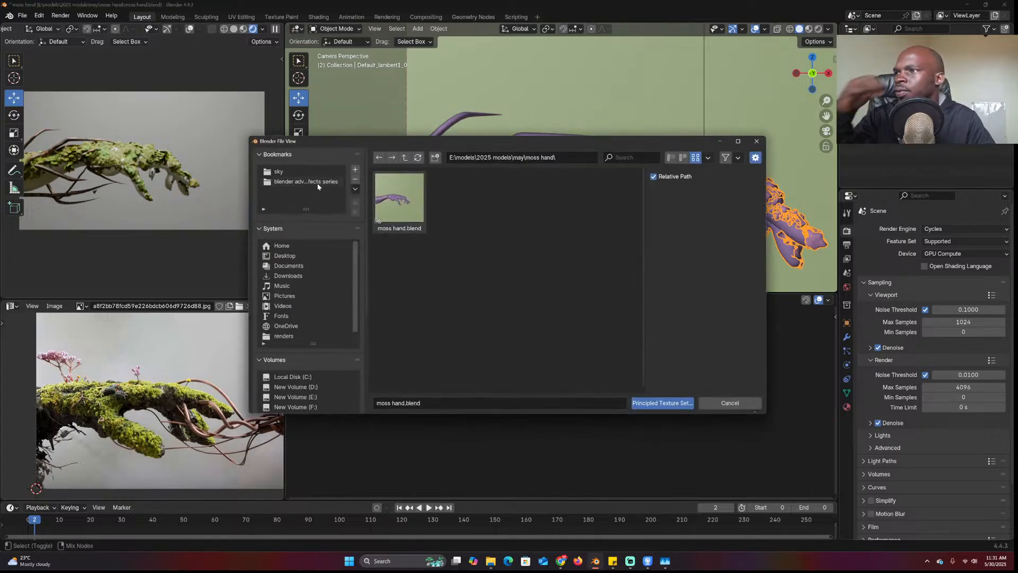
pyautogui.click(300, 171)
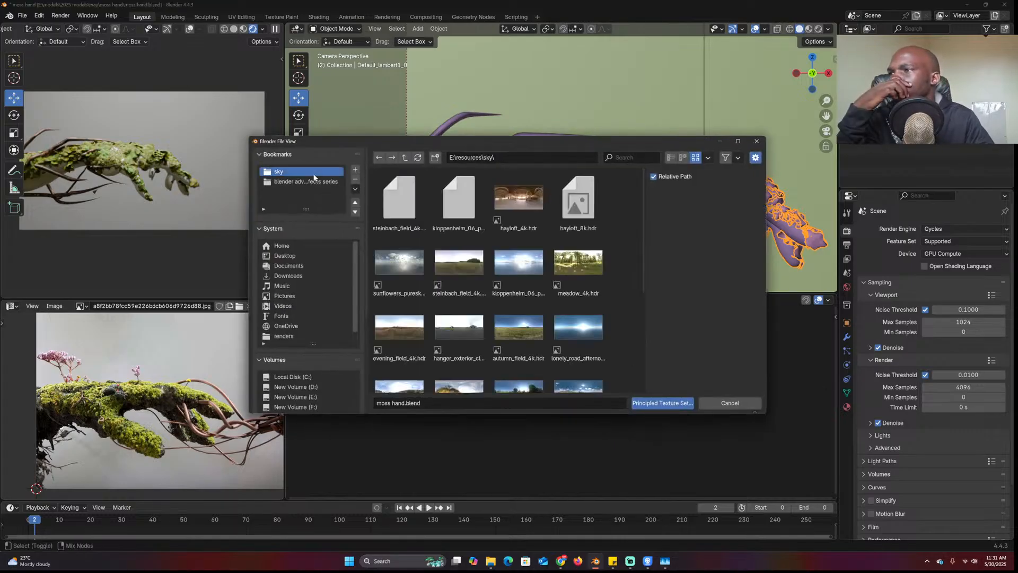
pyautogui.click(405, 157)
pyautogui.doubleClick(399, 261)
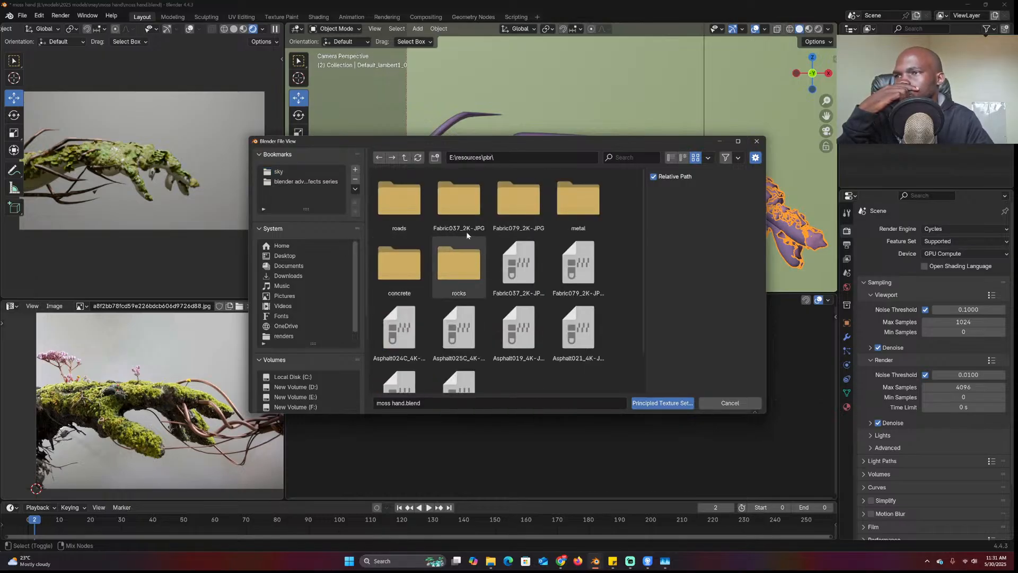
pyautogui.doubleClick(402, 264)
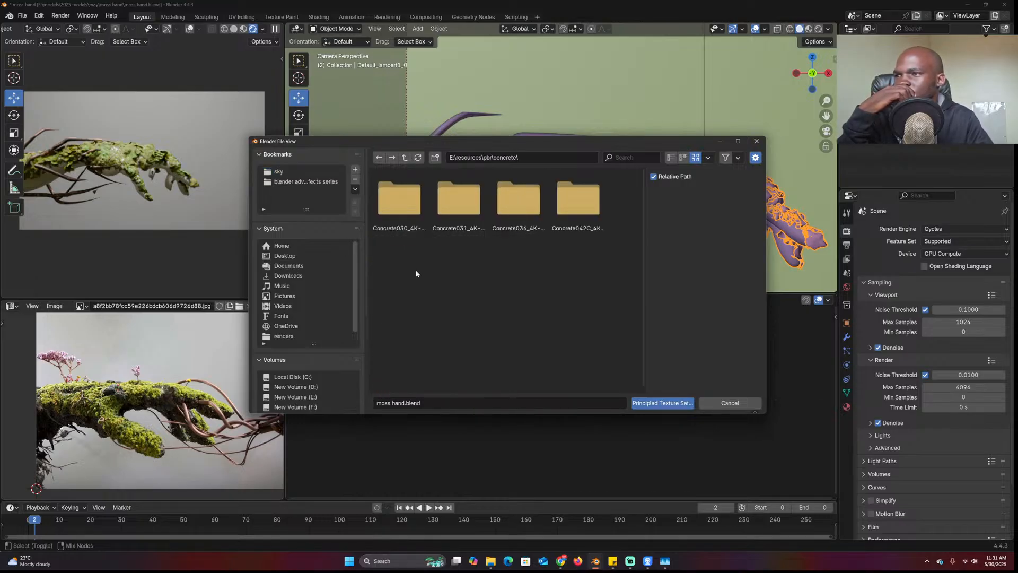
pyautogui.click(405, 157)
pyautogui.doubleClick(434, 240)
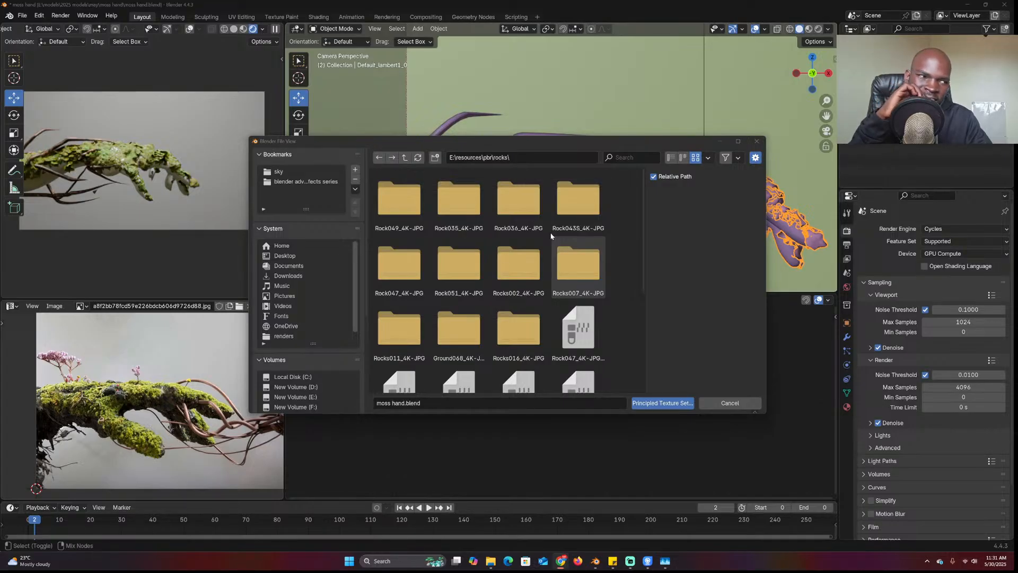
pyautogui.doubleClick(507, 260)
pyautogui.click(404, 157)
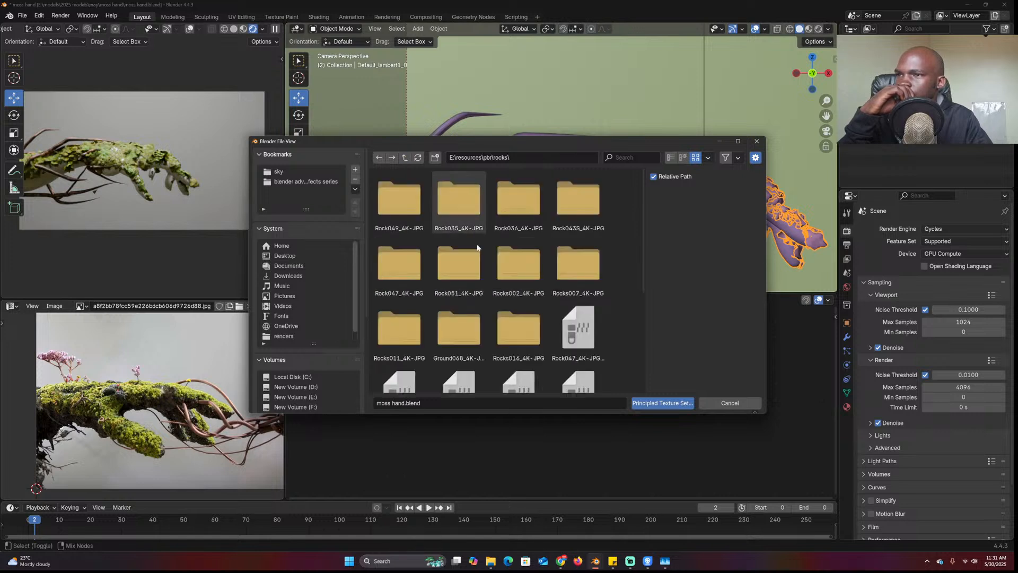
pyautogui.doubleClick(560, 220)
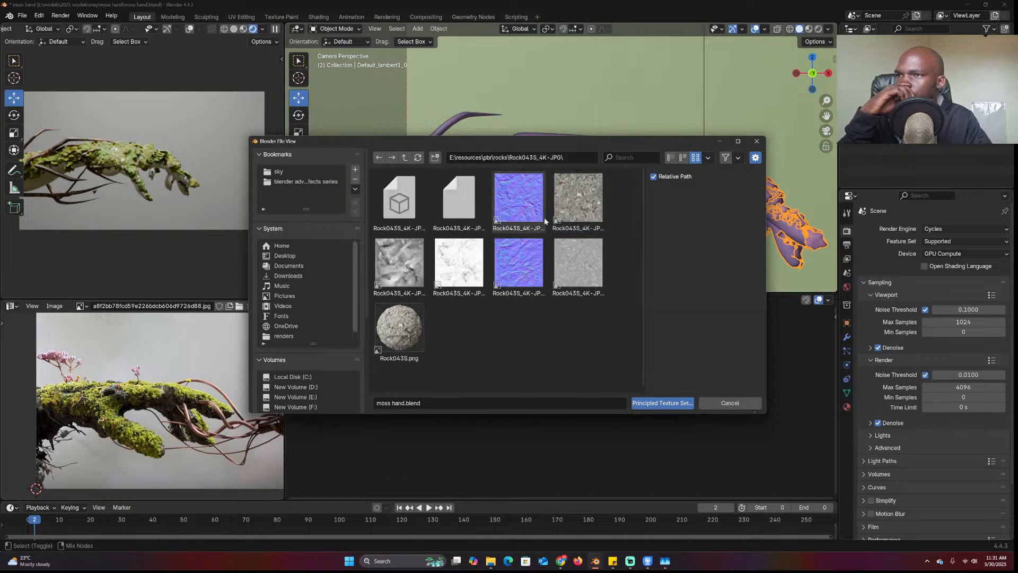
pyautogui.press('a')
pyautogui.click(662, 403)
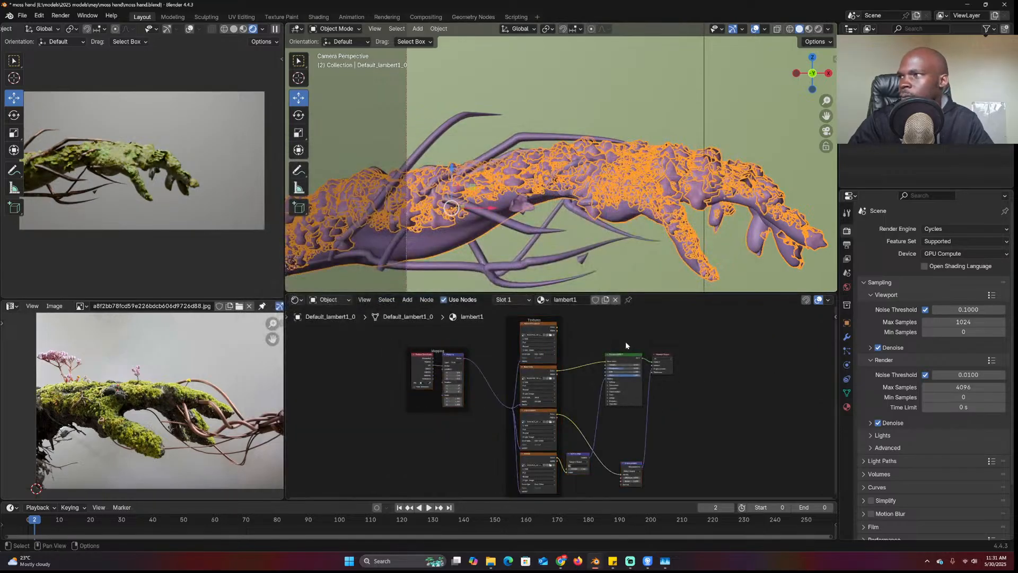
# Tidy the node layout by moving the Material Output node further right
pyautogui.scroll(2, 684, 361)
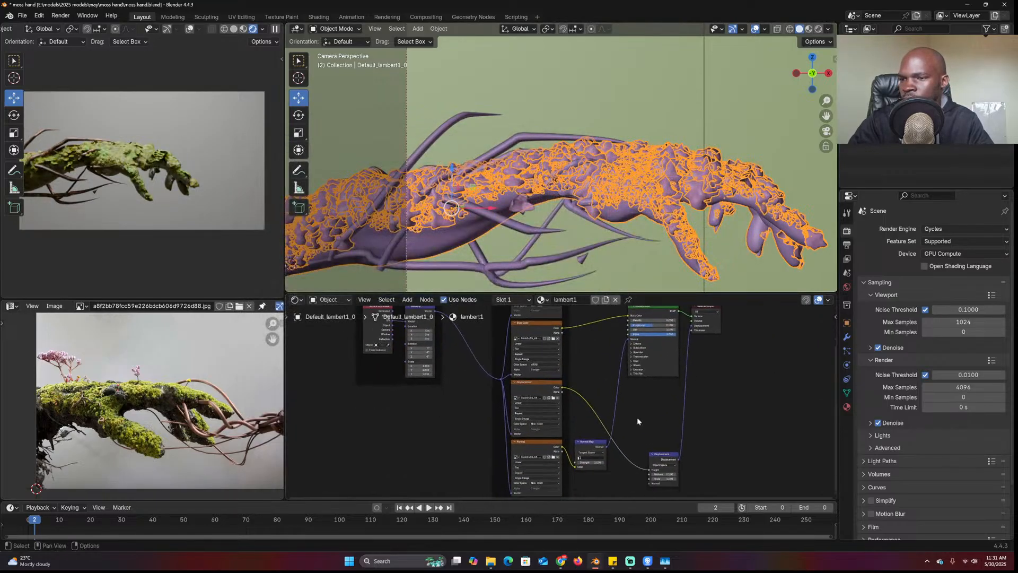
pyautogui.scroll(2, 745, 373)
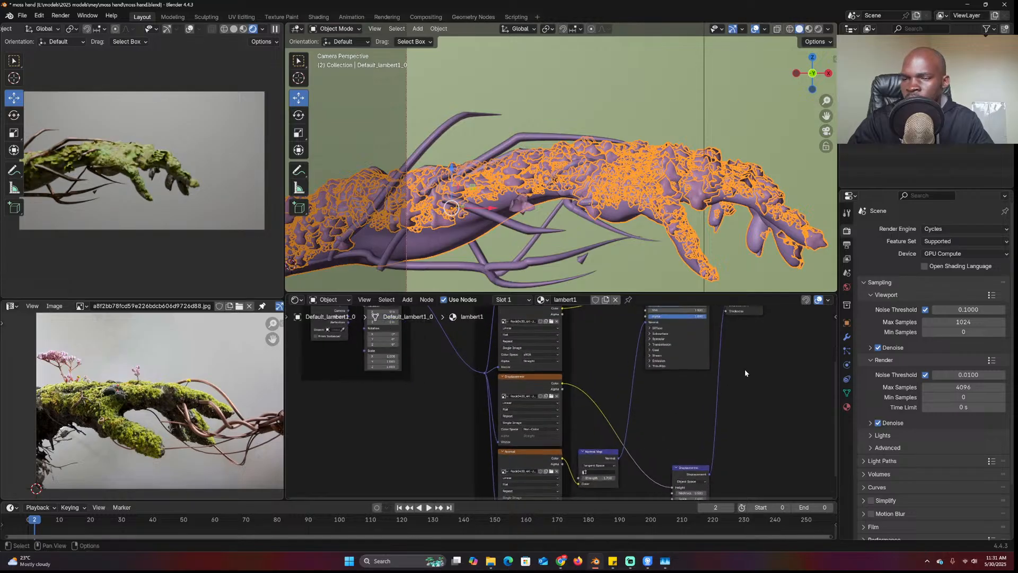
pyautogui.scroll(-1, 740, 367)
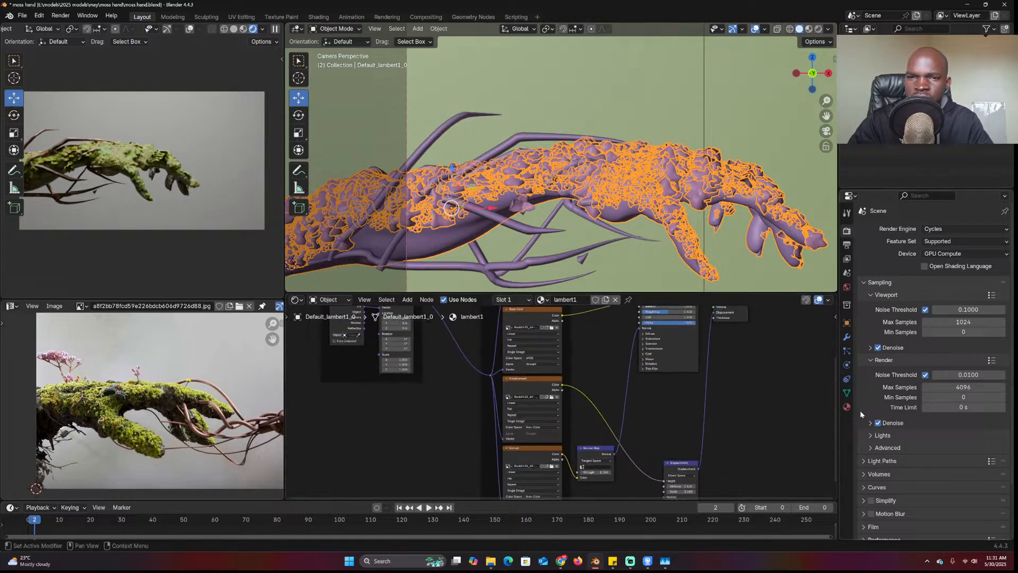
pyautogui.moveTo(772, 392); pyautogui.dragTo(663, 409, button='middle')
pyautogui.moveTo(626, 329); pyautogui.dragTo(703, 333)
pyautogui.click(764, 378)
# Select the moss mesh and save moss hand.blend with Ctrl+S
pyautogui.click(666, 205)
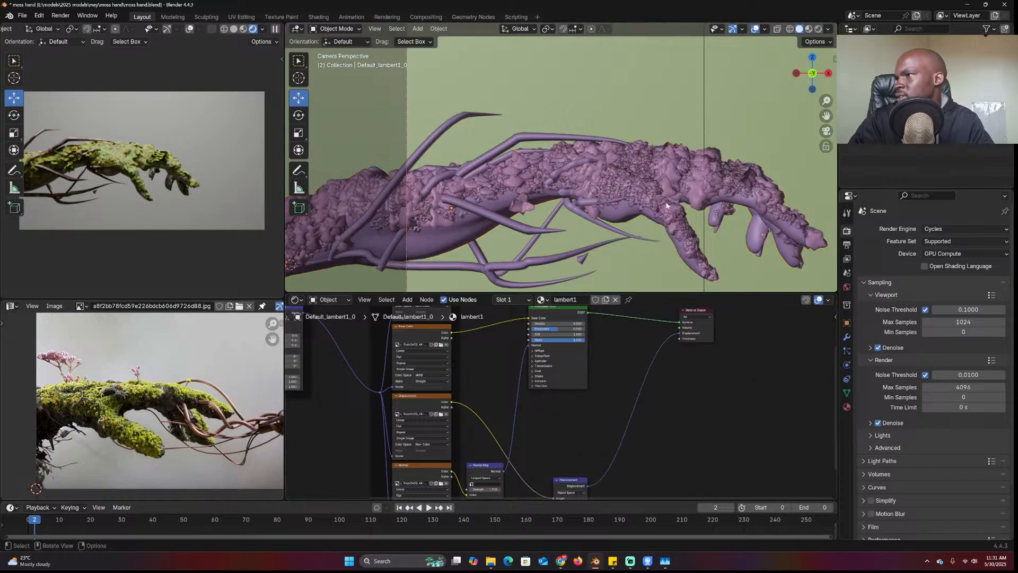
pyautogui.click(667, 237)
pyautogui.hotkey('ctrl', 's')
pyautogui.hotkey('alt', 'a')
pyautogui.scroll(-1, 636, 241)
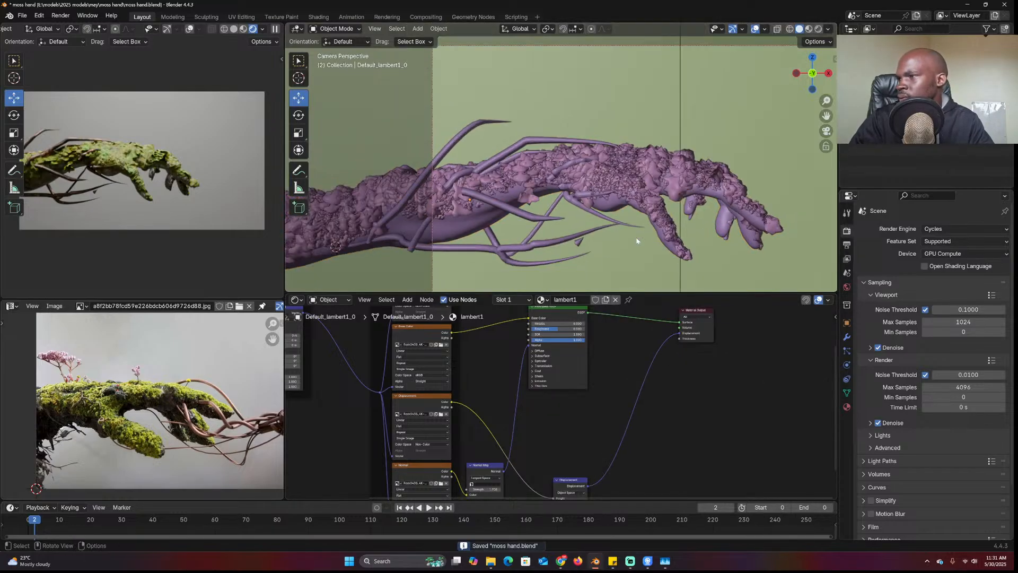
pyautogui.scroll(1, 660, 241)
pyautogui.scroll(4, 660, 240)
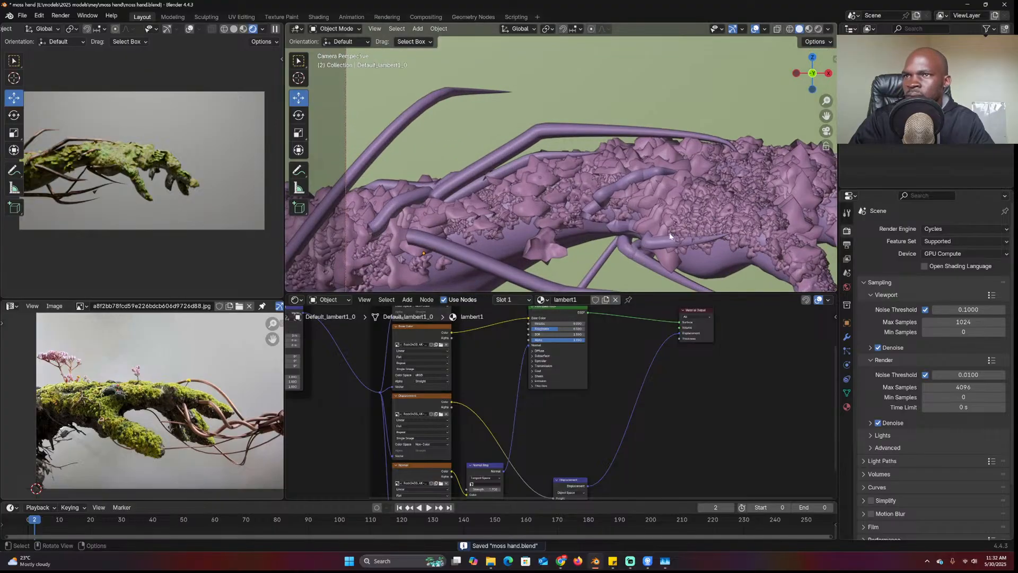
# Show the moss mesh's modifiers and its hair particle system settings
pyautogui.click(717, 262)
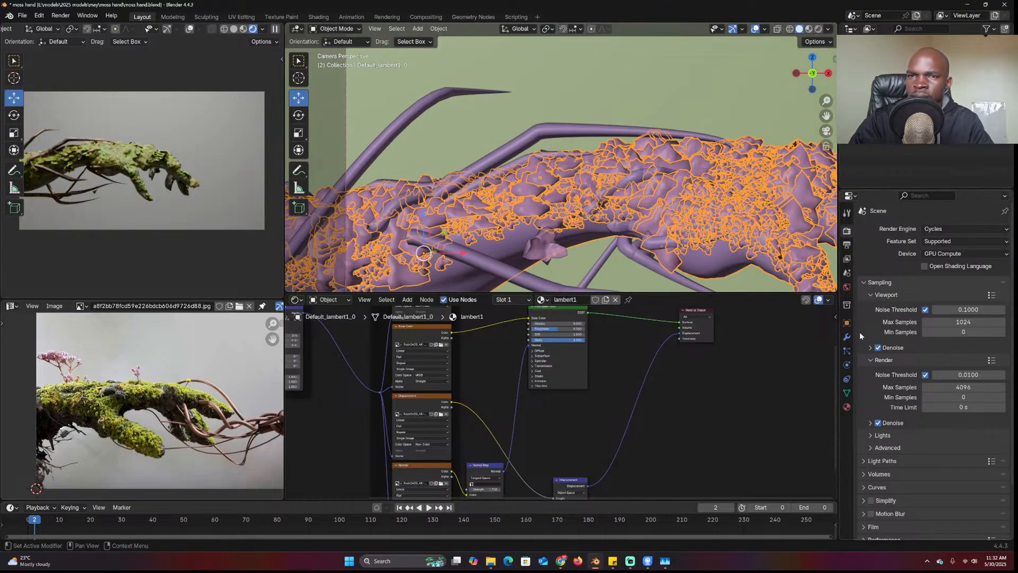
pyautogui.click(846, 336)
pyautogui.click(847, 352)
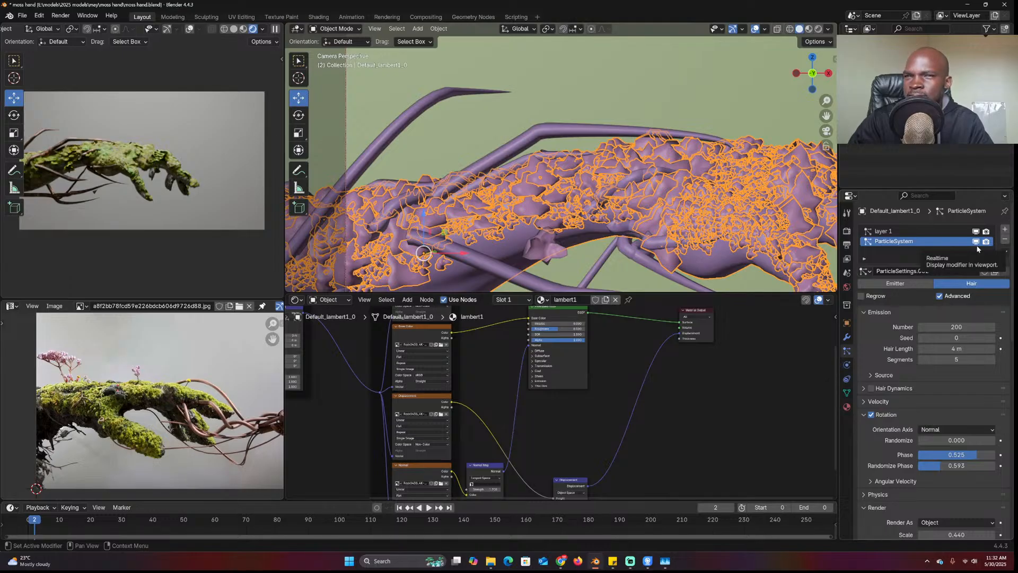
pyautogui.hotkey('alt', 'Tab')
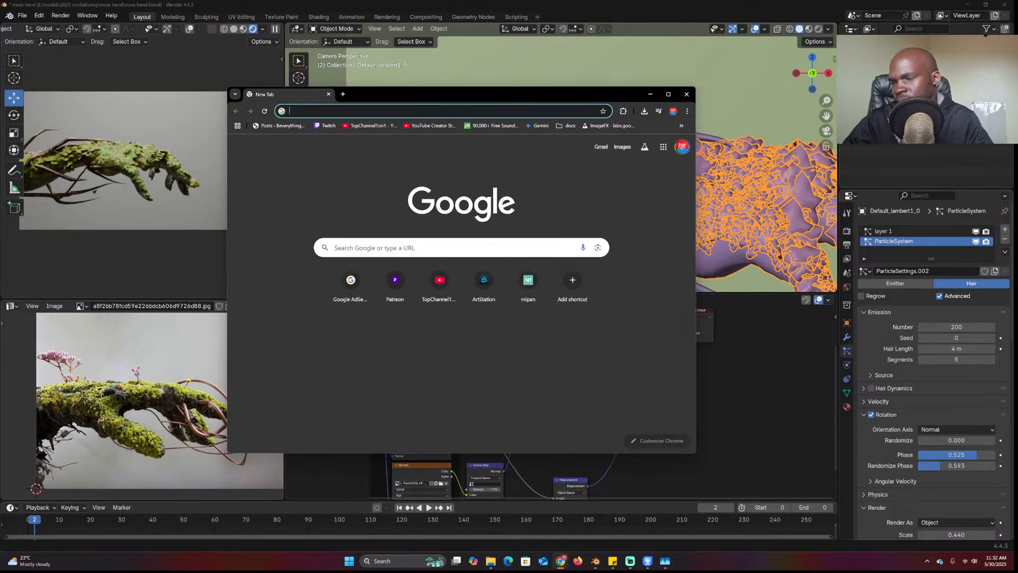
# Go to Sketchfab and search for downloadable 'hair' models
pyautogui.write('sketchfab.com/feed')
pyautogui.press('Return')
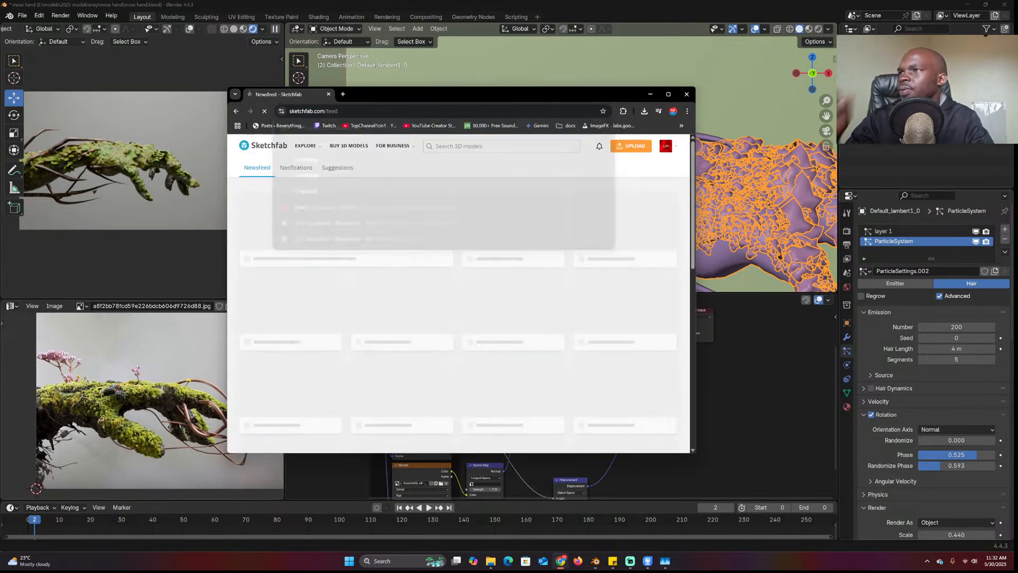
pyautogui.click(466, 146)
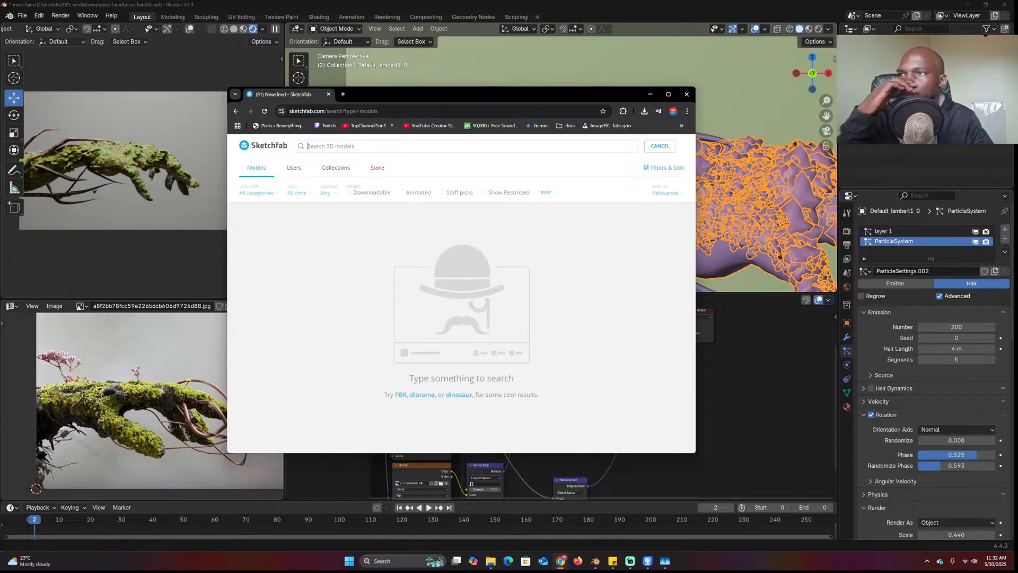
pyautogui.write('hair')
pyautogui.press('Return')
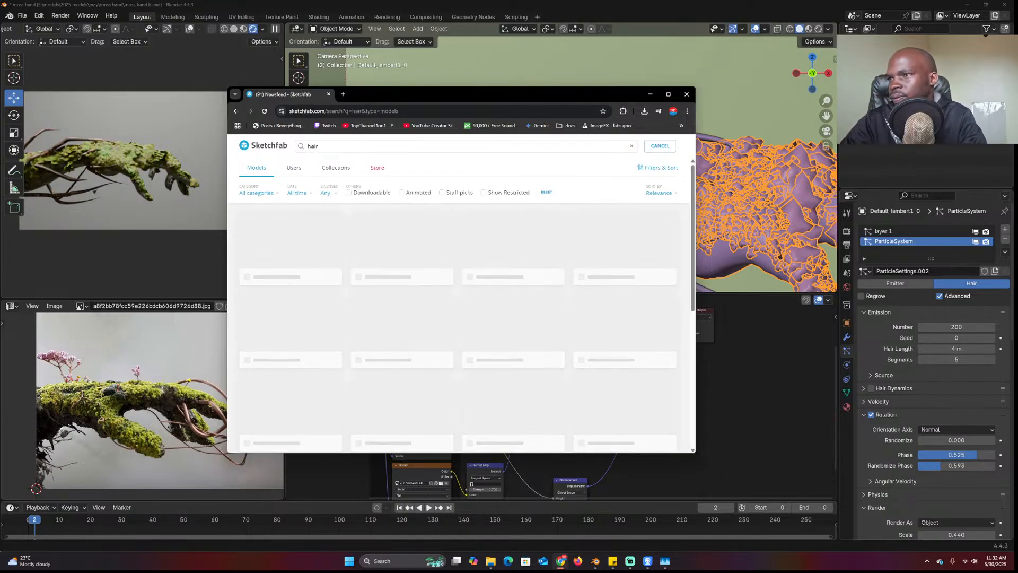
pyautogui.click(376, 192)
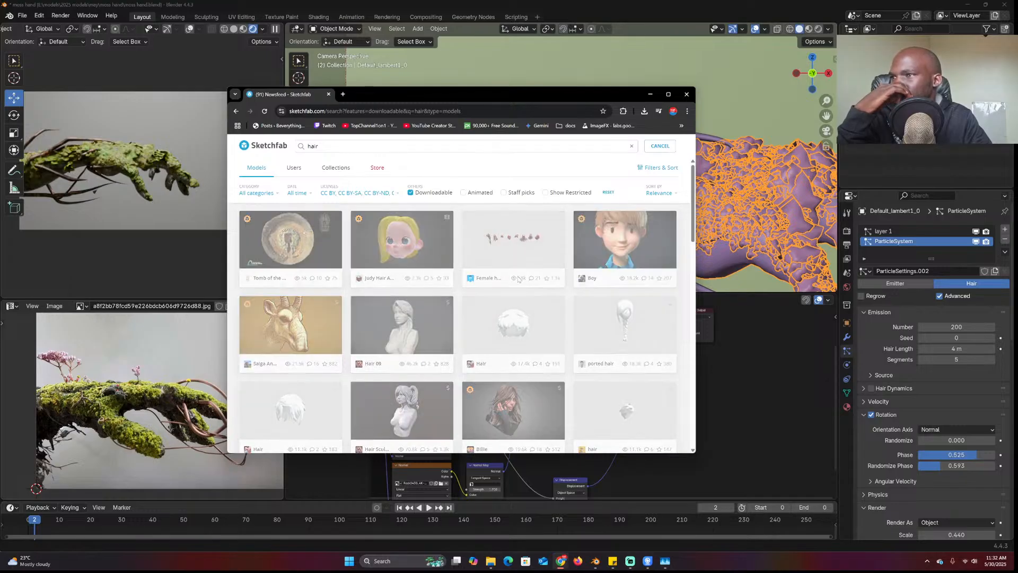
pyautogui.scroll(-5, 520, 280)
pyautogui.scroll(4, 519, 280)
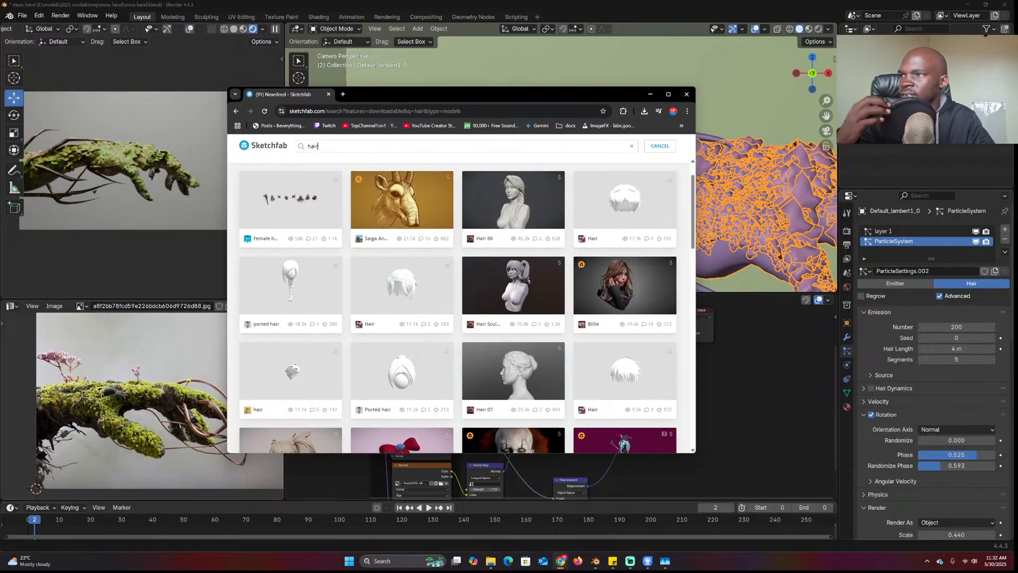
# Change the Sketchfab search to 'grass' and browse the results
pyautogui.moveTo(318, 146); pyautogui.dragTo(197, 150)
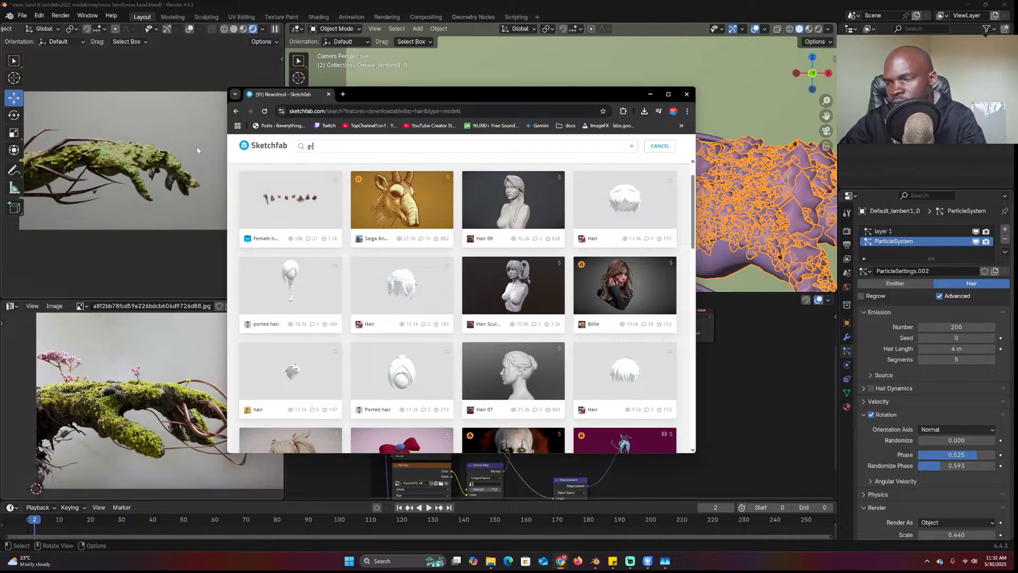
pyautogui.press('Return')
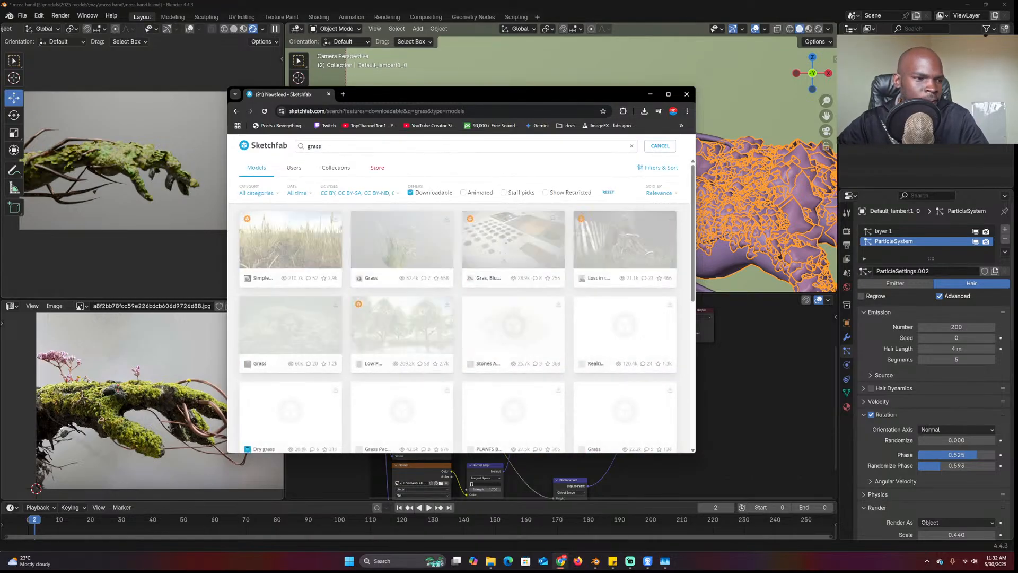
pyautogui.click(36, 488)
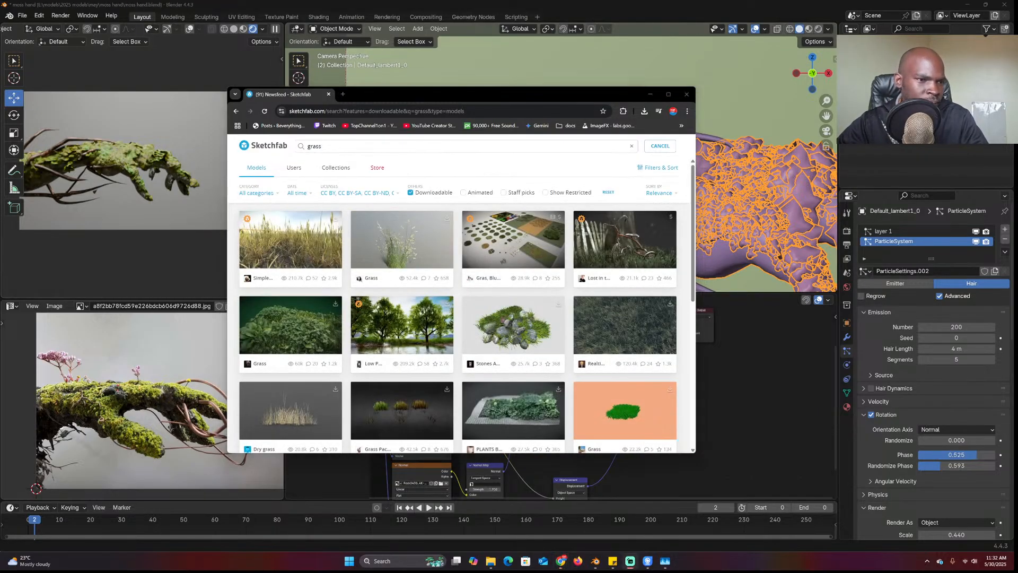
pyautogui.hotkey('alt', 'Tab')
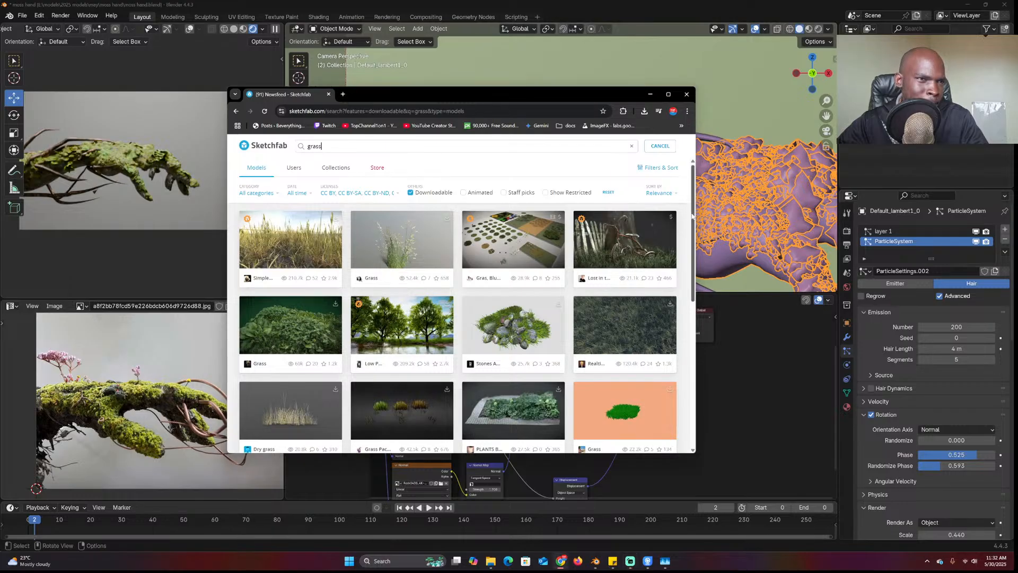
pyautogui.scroll(-1, 432, 277)
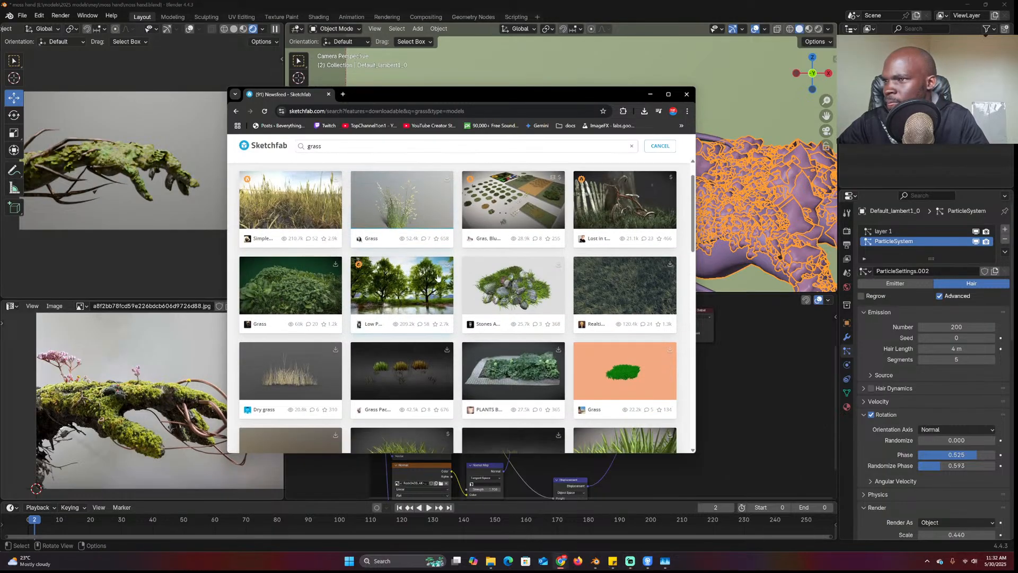
pyautogui.scroll(-4, 376, 310)
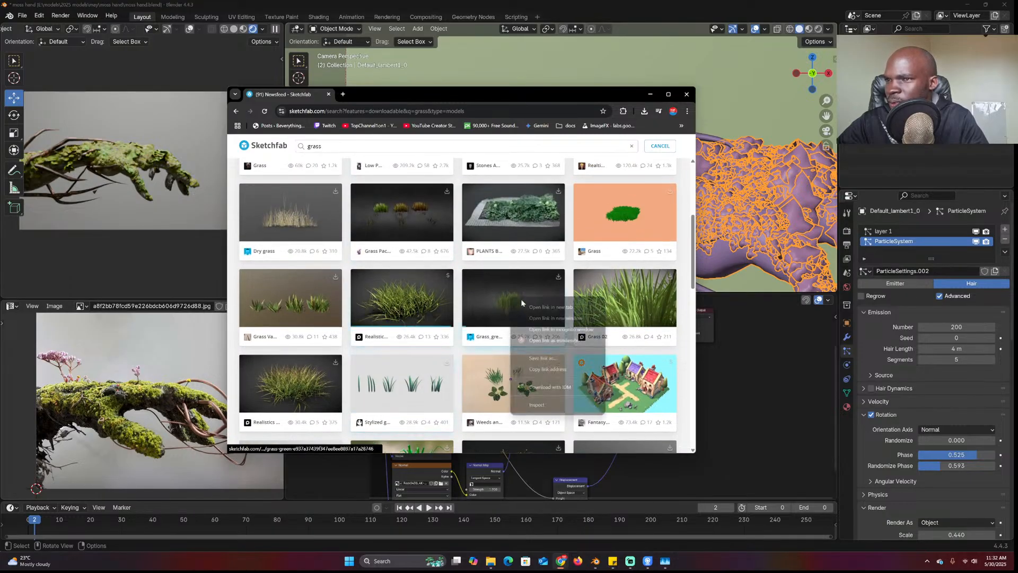
# Open the Grass_green model page in a new tab and switch to it
pyautogui.middleClick(466, 306)
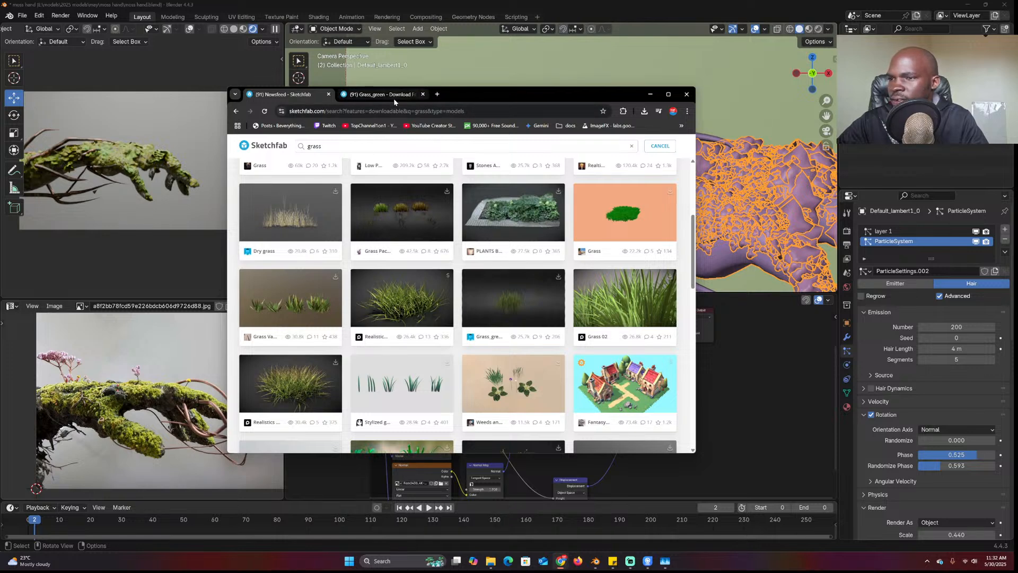
pyautogui.scroll(-4, 437, 271)
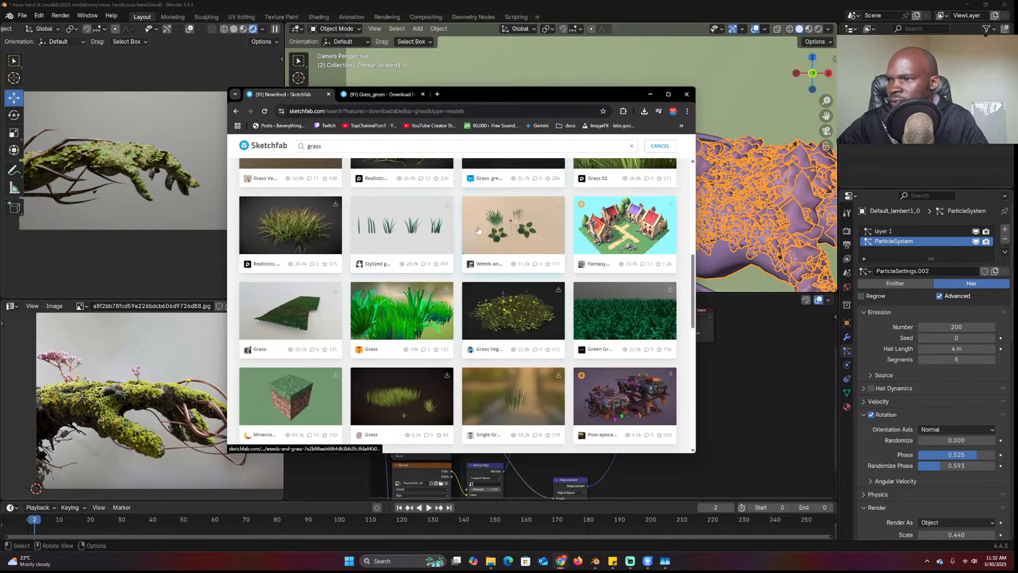
pyautogui.scroll(2, 522, 231)
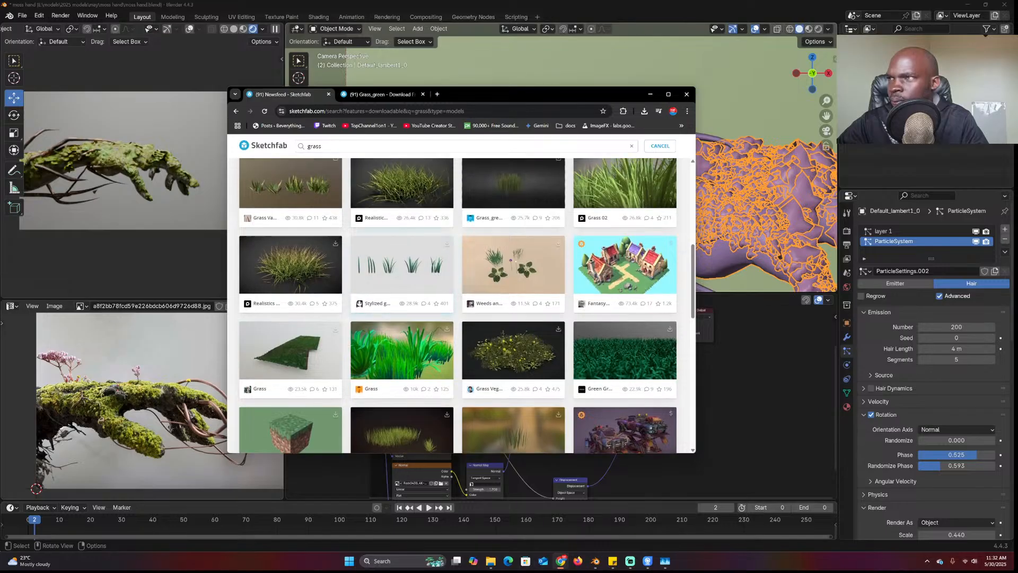
pyautogui.click(384, 96)
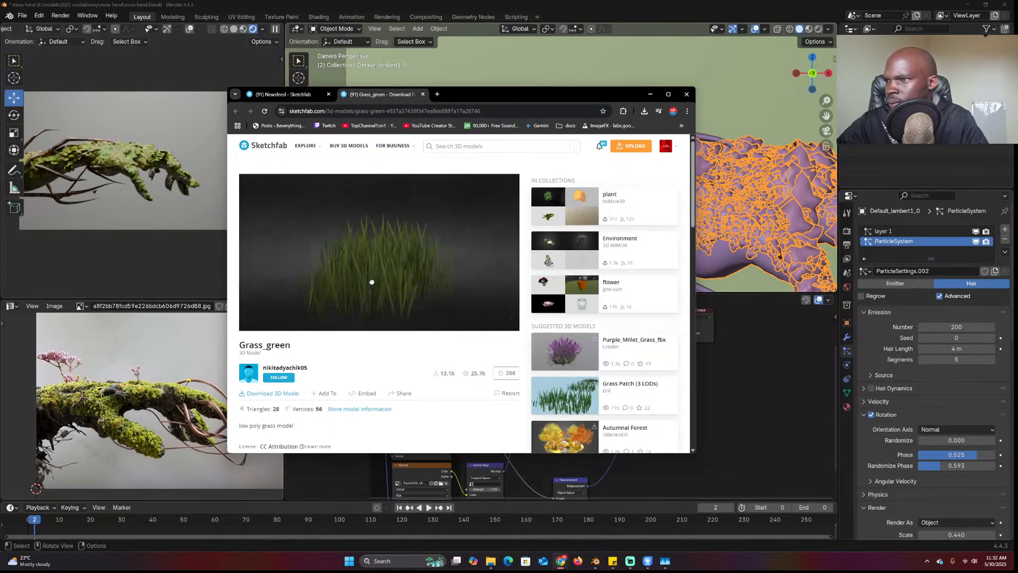
# Download Grass_green in USDZ format, close the dialog, and return to the Blender scene
pyautogui.moveTo(371, 281); pyautogui.dragTo(332, 282)
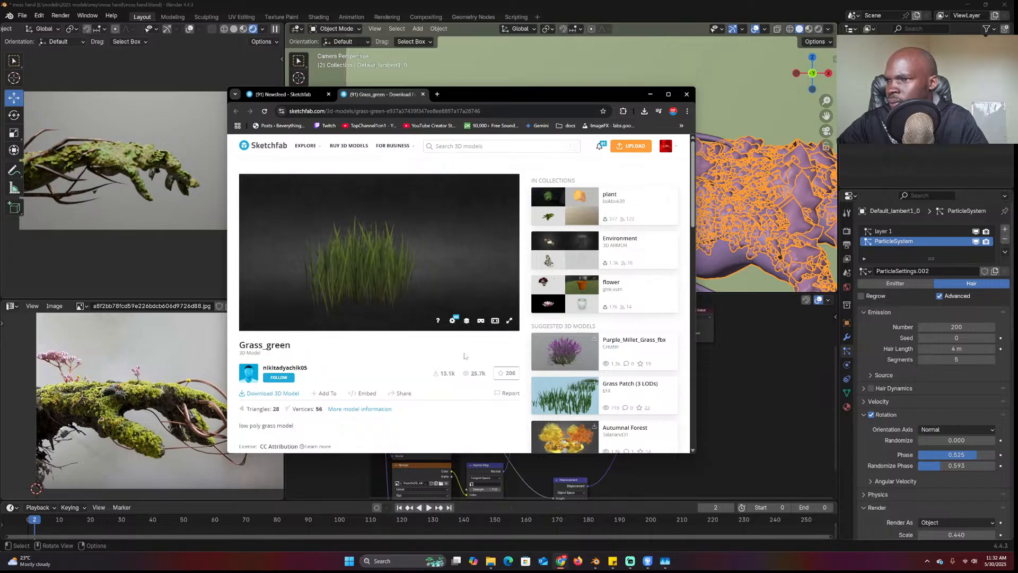
pyautogui.click(287, 394)
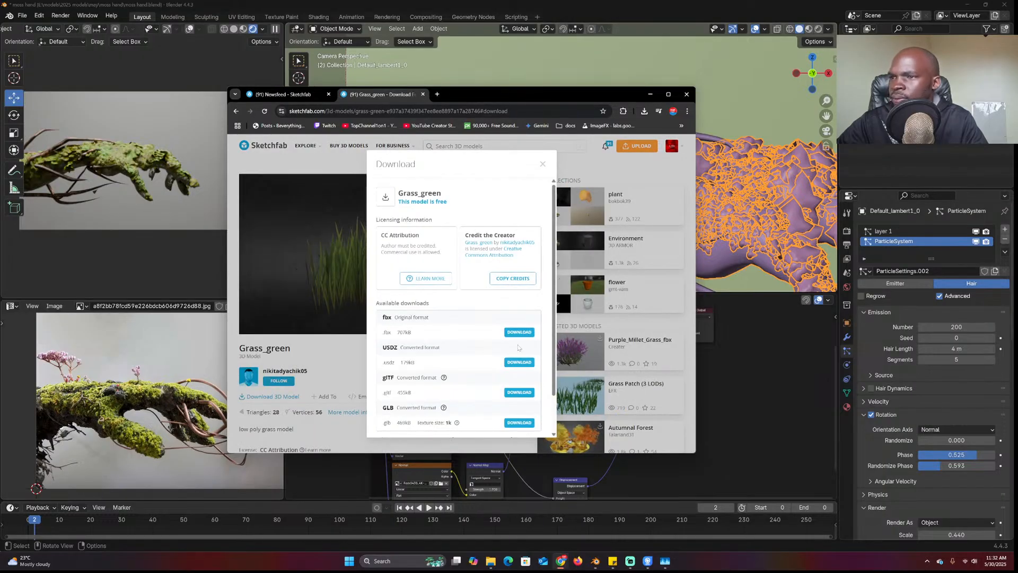
pyautogui.click(519, 362)
pyautogui.click(543, 164)
pyautogui.scroll(-6, 769, 204)
pyautogui.moveTo(772, 204); pyautogui.dragTo(491, 206, button='middle')
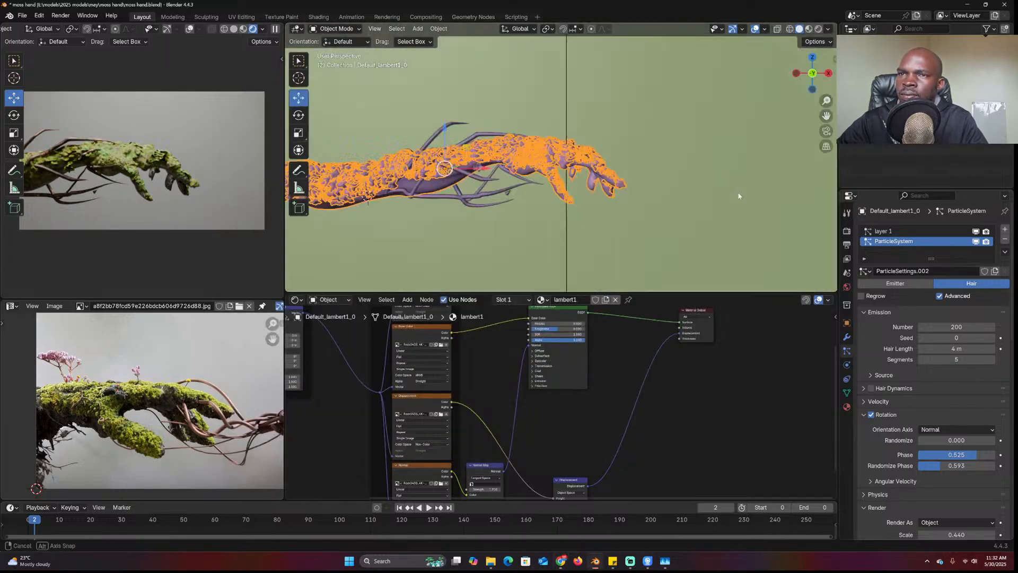
pyautogui.scroll(-7, 704, 214)
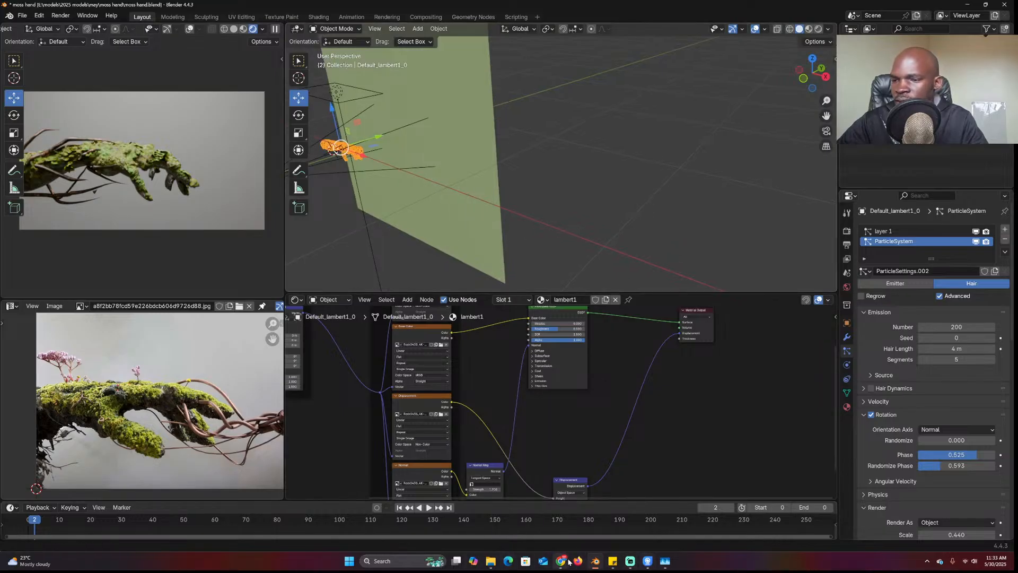
# Drag the downloaded Grass_green USDZ from Chrome into Blender, import it, and isolate it
pyautogui.moveTo(565, 560)
pyautogui.click(684, 517)
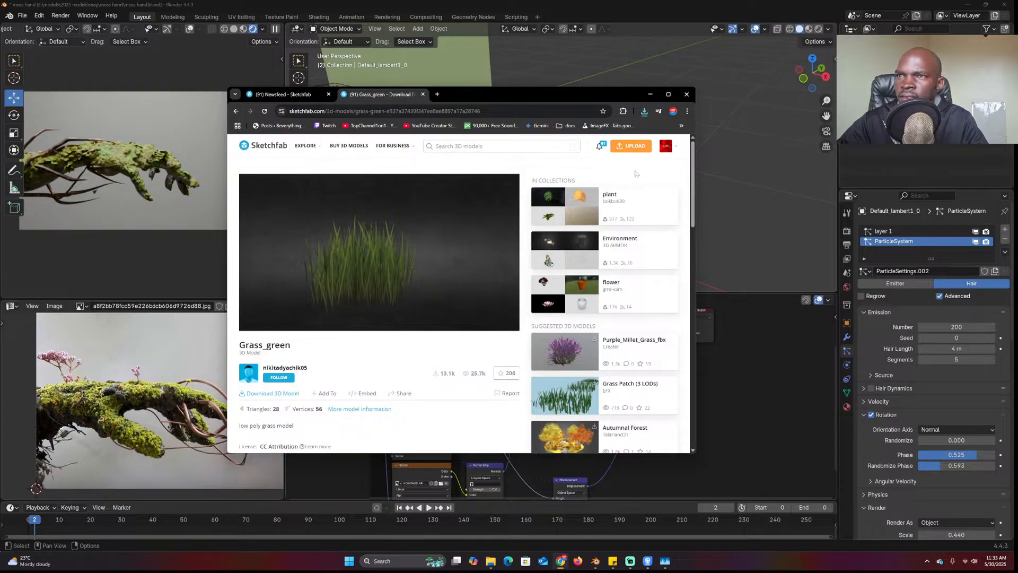
pyautogui.click(644, 111)
pyautogui.moveTo(572, 148); pyautogui.dragTo(743, 148)
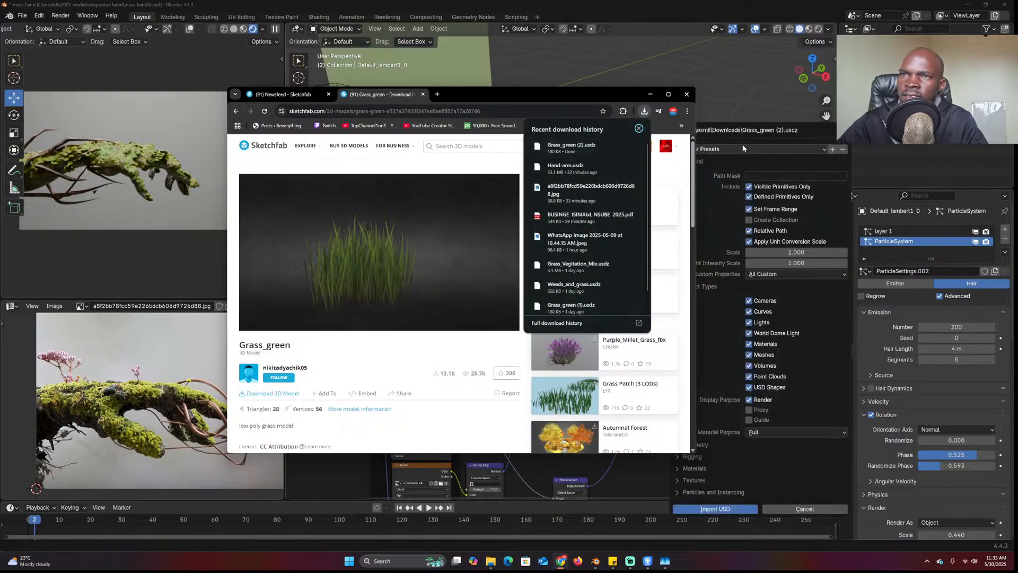
pyautogui.click(715, 509)
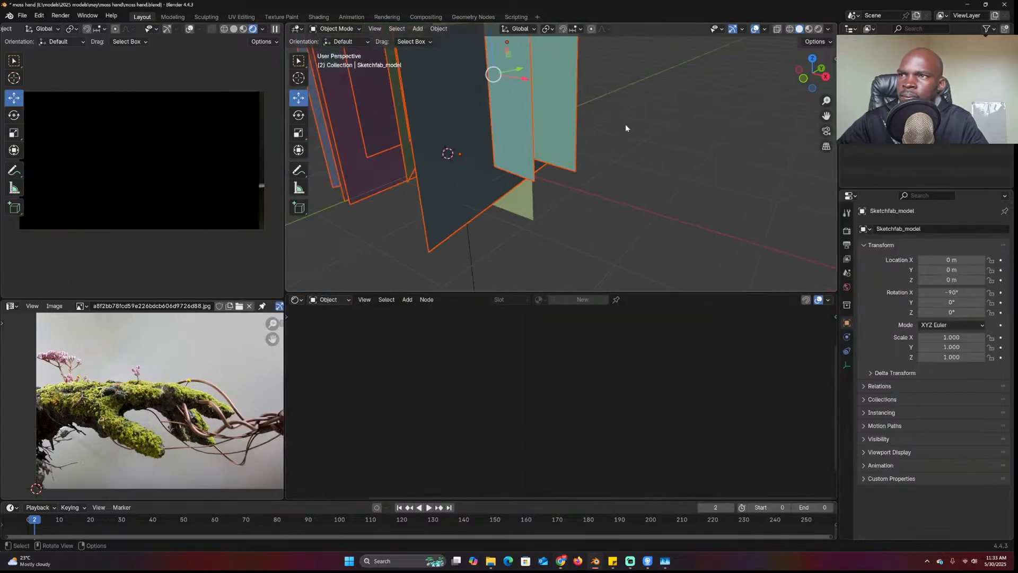
pyautogui.press('KP_Divide')
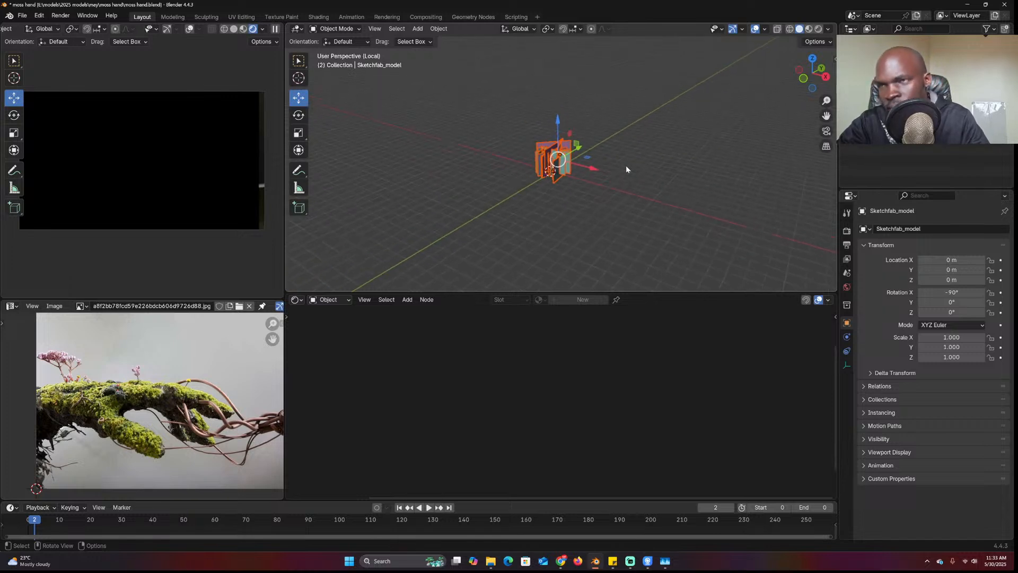
# Move the grass planes aside and delete the seven extra imported objects
pyautogui.moveTo(619, 148); pyautogui.dragTo(634, 121, button='middle')
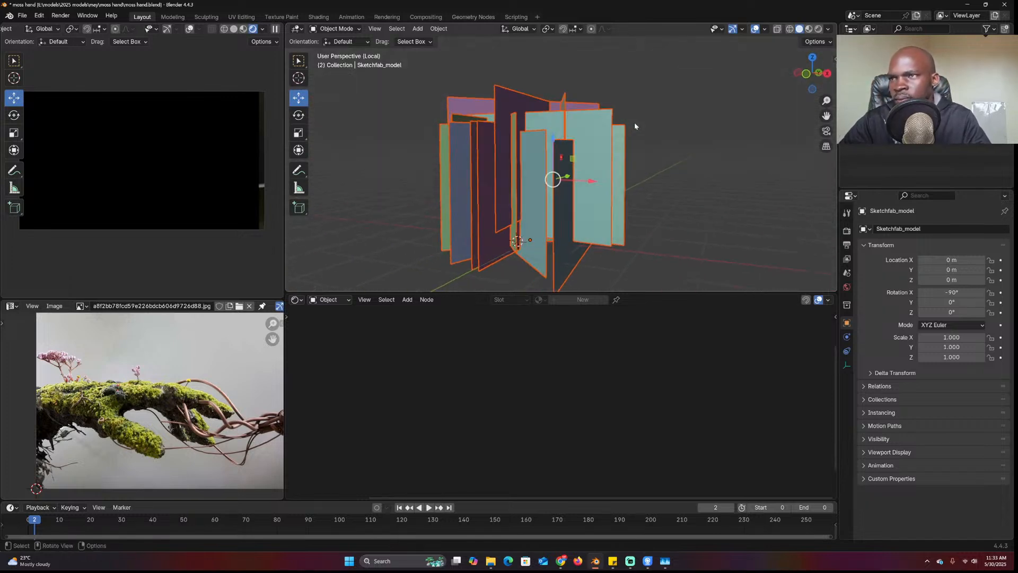
pyautogui.keyDown('shift'); pyautogui.click(608, 159); pyautogui.keyUp('shift')
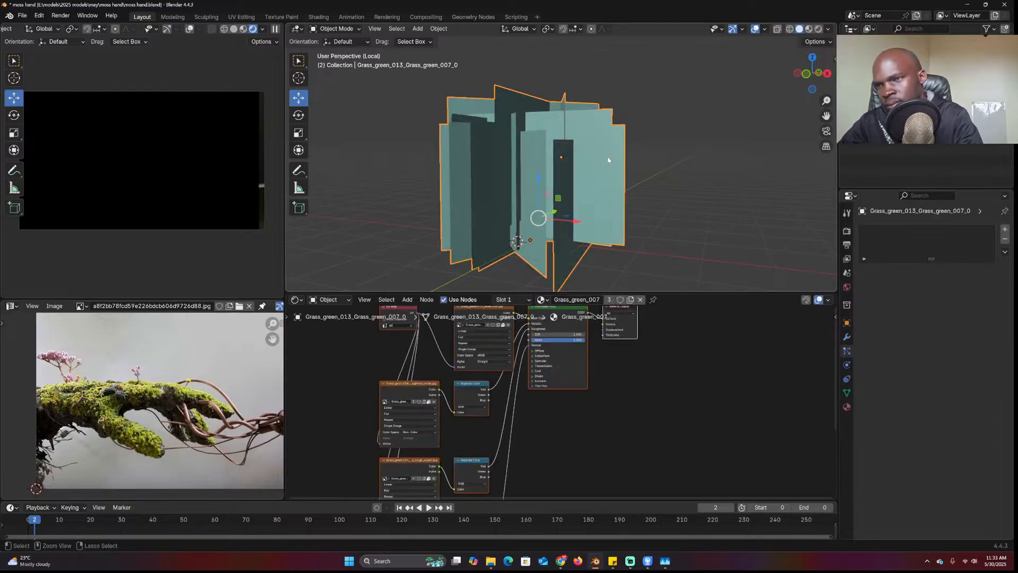
pyautogui.moveTo(608, 160); pyautogui.dragTo(535, 186, button='middle')
pyautogui.press('g')
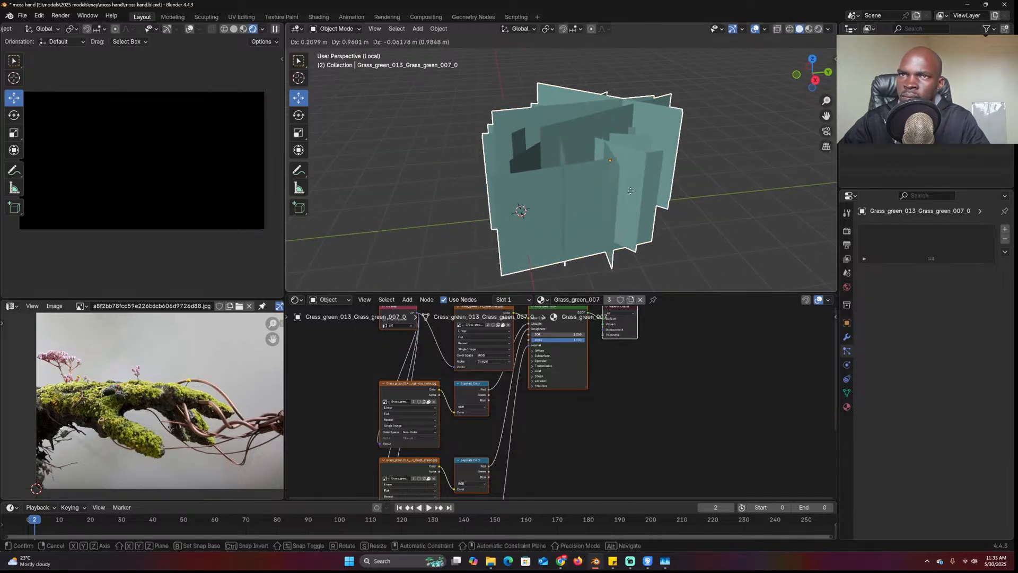
pyautogui.click(708, 170)
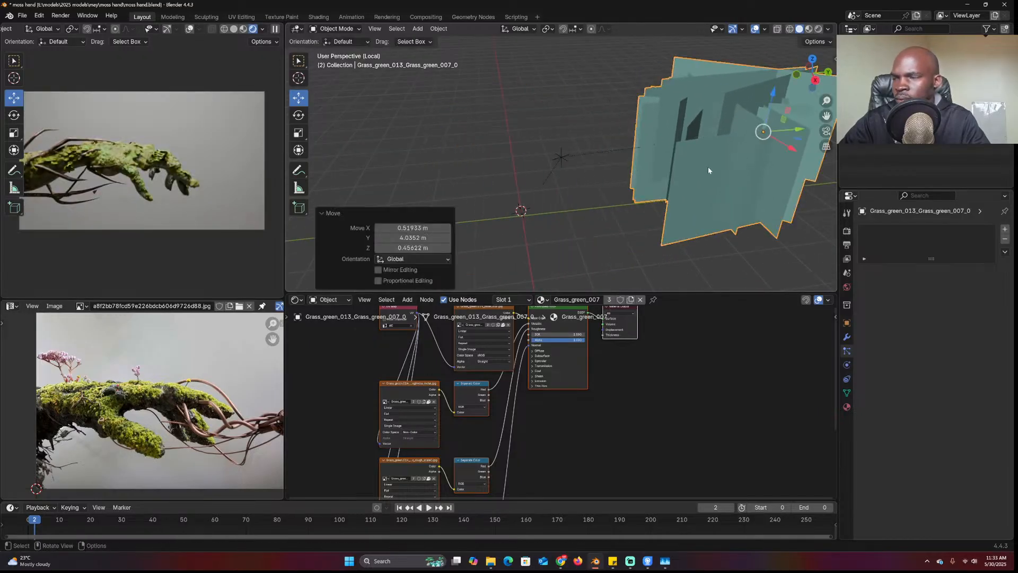
pyautogui.click(676, 169)
pyautogui.press('x')
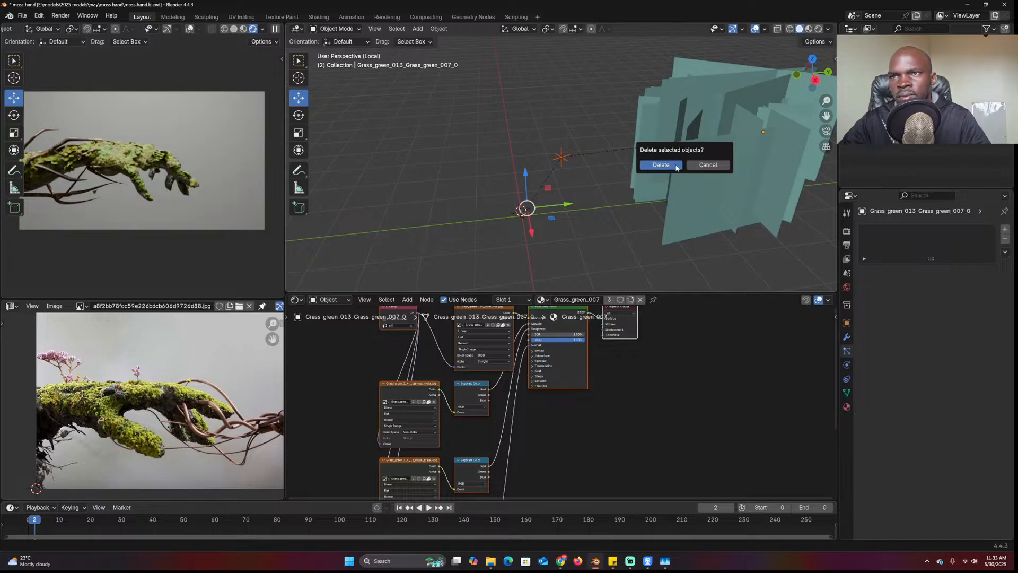
pyautogui.click(675, 167)
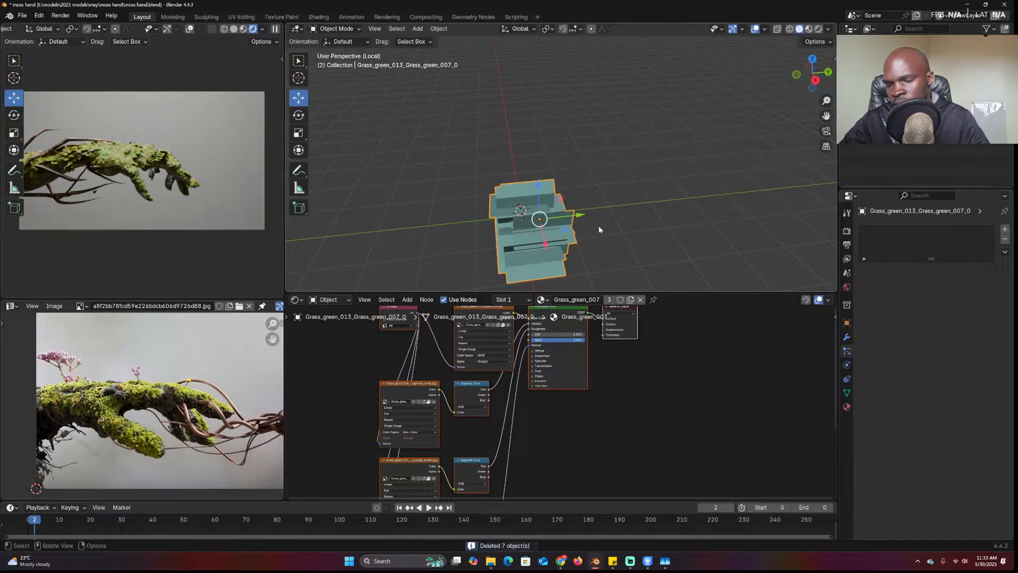
# Rotate the grass clump 90° about X, apply its scale, and raise the mesh above the origin
pyautogui.press('r')
pyautogui.write('x')
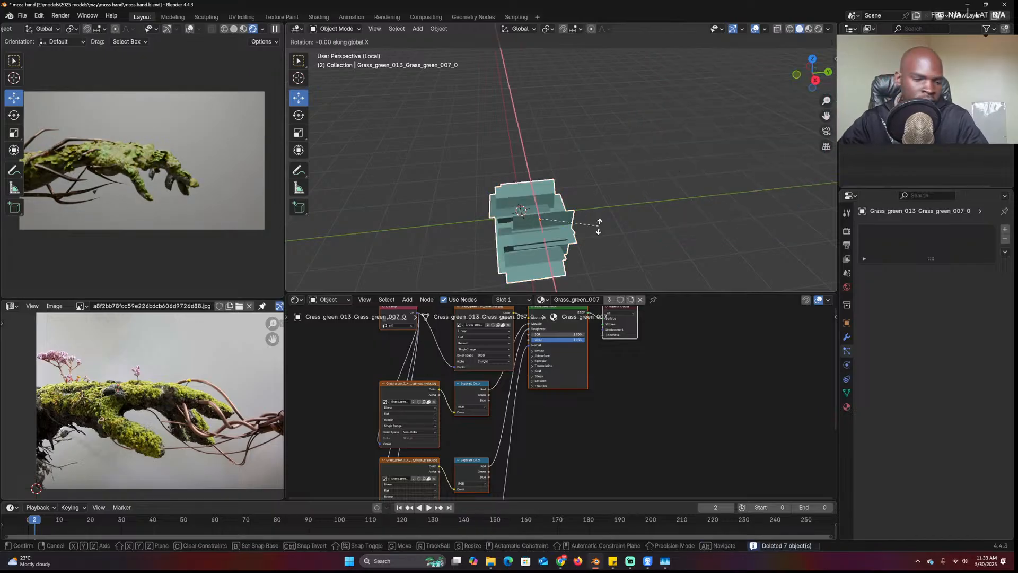
pyautogui.write('90')
pyautogui.press('Return')
pyautogui.hotkey('ctrl', 'a')
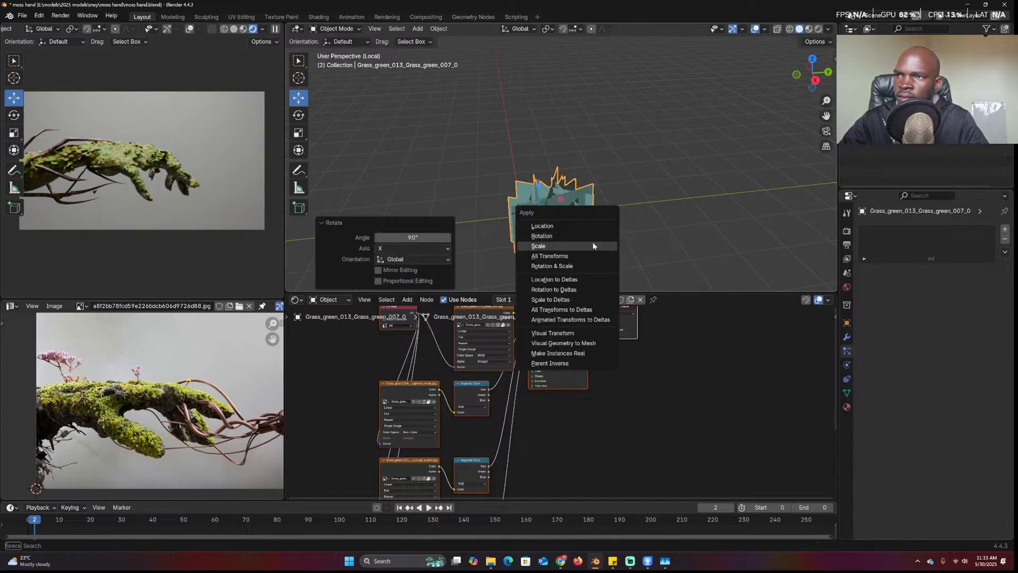
pyautogui.click(592, 245)
pyautogui.press('KP_1')
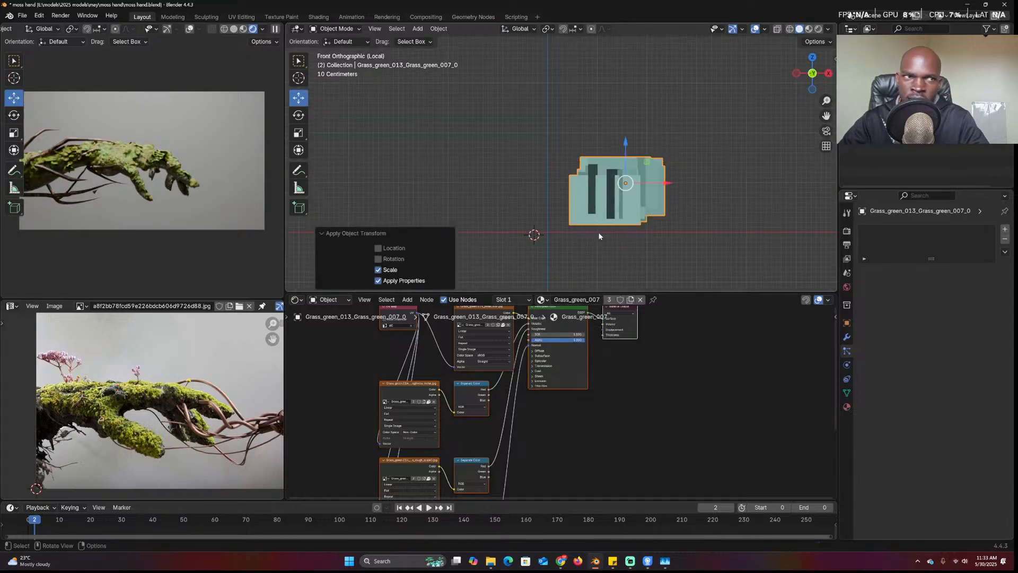
pyautogui.press('Tab')
pyautogui.press('g')
pyautogui.click(641, 185)
# Return to object mode and orbit to a side-on view of the grass cards
pyautogui.press('Tab')
pyautogui.moveTo(641, 189); pyautogui.dragTo(607, 213, button='middle')
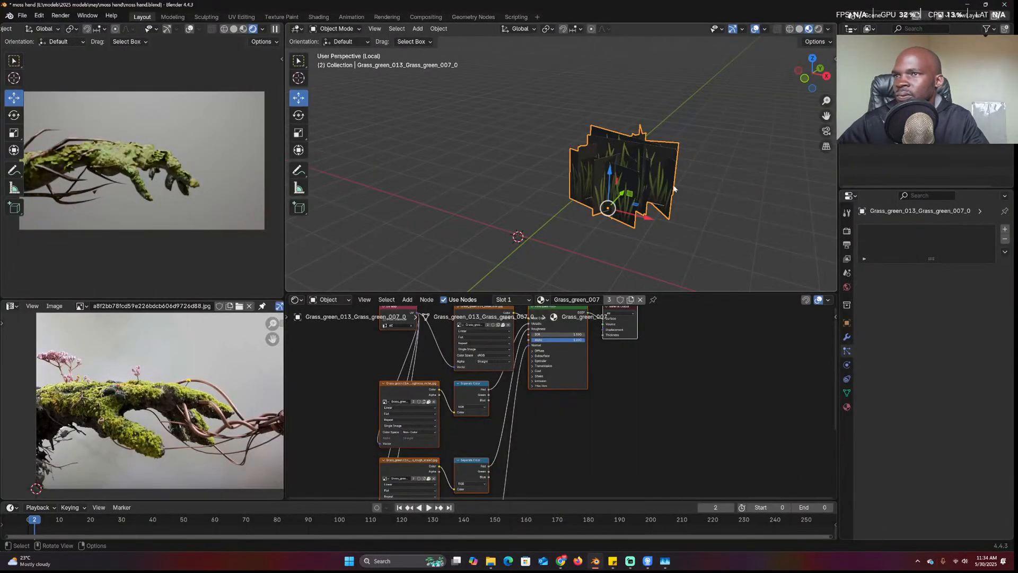
pyautogui.scroll(5, 670, 189)
pyautogui.moveTo(670, 189)
pyautogui.mouseDown(button='middle')
pyautogui.moveTo(667, 163)
pyautogui.moveTo(565, 163)
pyautogui.moveTo(493, 188)
pyautogui.moveTo(563, 201)
pyautogui.moveTo(683, 157)
pyautogui.moveTo(737, 175)
pyautogui.mouseUp(button='middle')
pyautogui.scroll(-4, 493, 188)
# Preview the grass clump in wireframe, solid and rendered viewport shading
pyautogui.press('z')
pyautogui.click(641, 178)
pyautogui.press('z')
pyautogui.click(679, 173)
pyautogui.press('z')
pyautogui.click(694, 117)
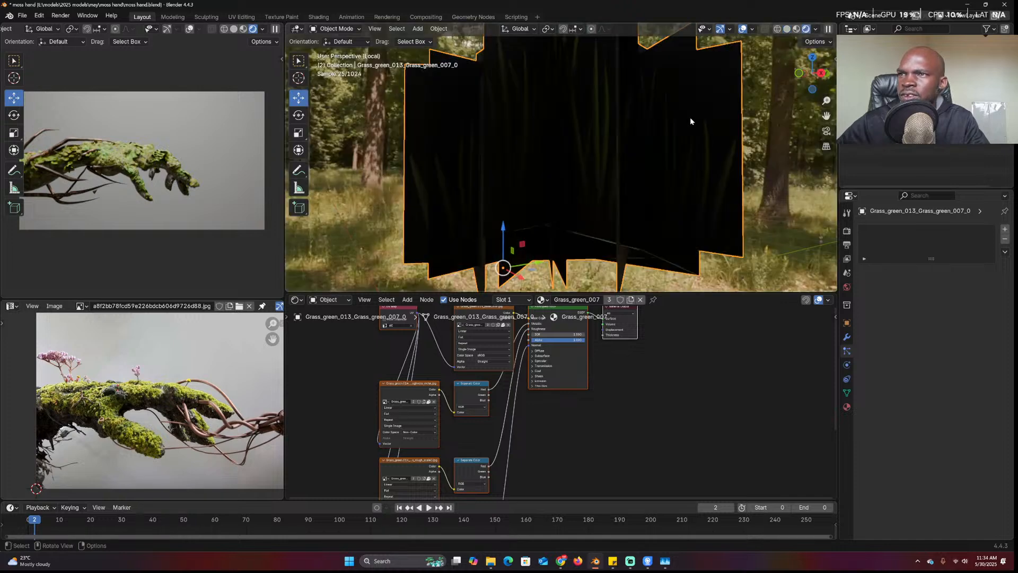
# Look down on the grass in solid shading, then delete the grass clump object
pyautogui.click(624, 417)
pyautogui.moveTo(631, 165); pyautogui.dragTo(666, 198, button='middle')
pyautogui.press('z')
pyautogui.click(765, 92)
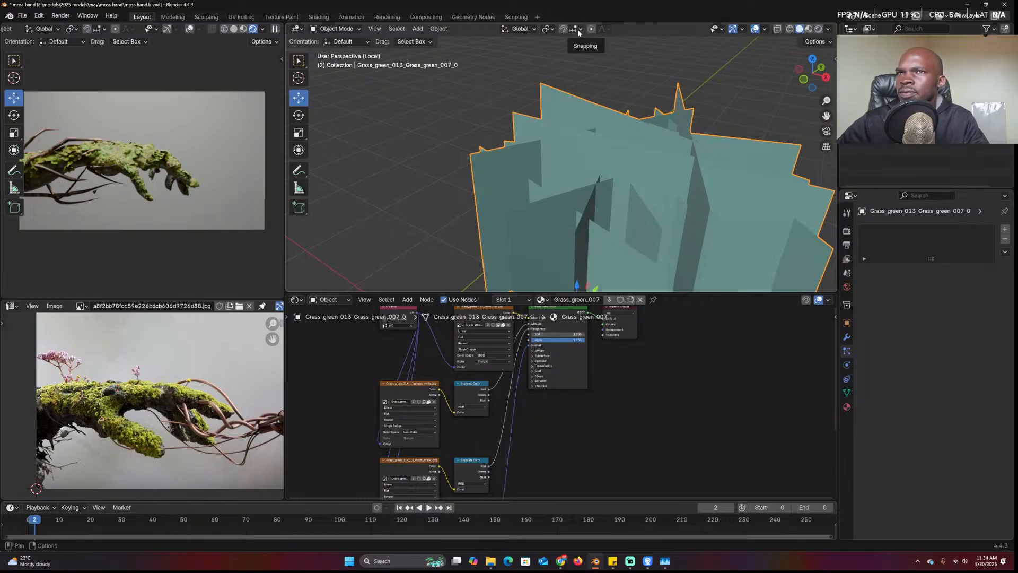
pyautogui.press('x')
pyautogui.click(635, 177)
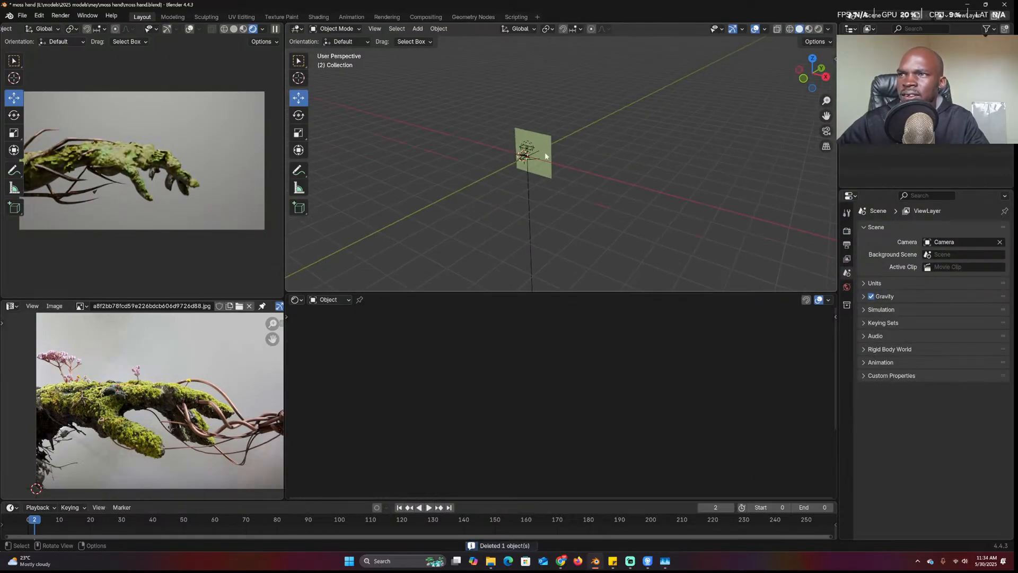
# In camera view, select the area light and scale it down to 0.170
pyautogui.press('KP_0')
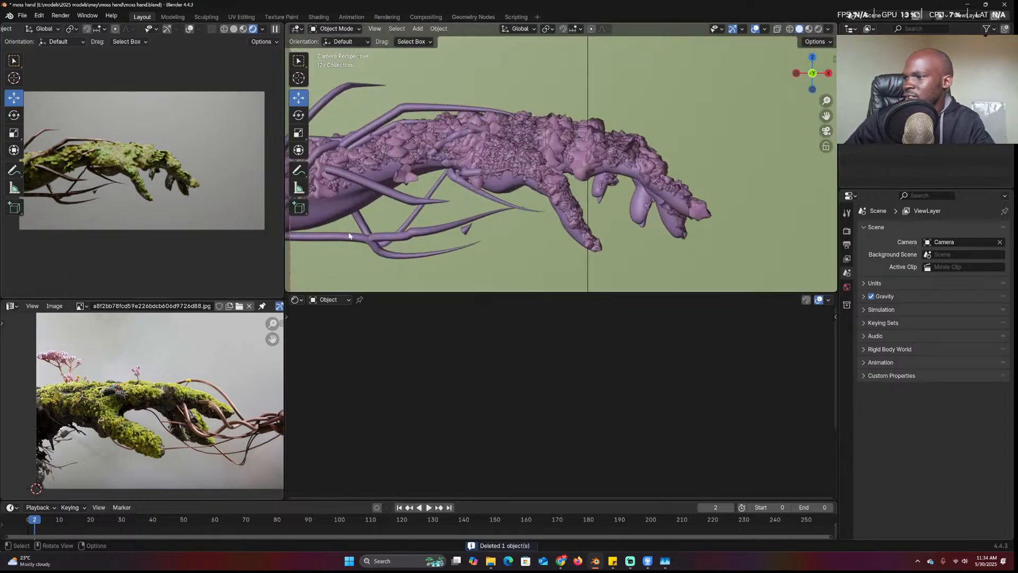
pyautogui.scroll(-2, 545, 79)
pyautogui.keyDown('shift'); pyautogui.moveTo(545, 79); pyautogui.dragTo(541, 132, button='middle'); pyautogui.keyUp('shift')
pyautogui.scroll(-1, 541, 96)
pyautogui.scroll(-2, 540, 96)
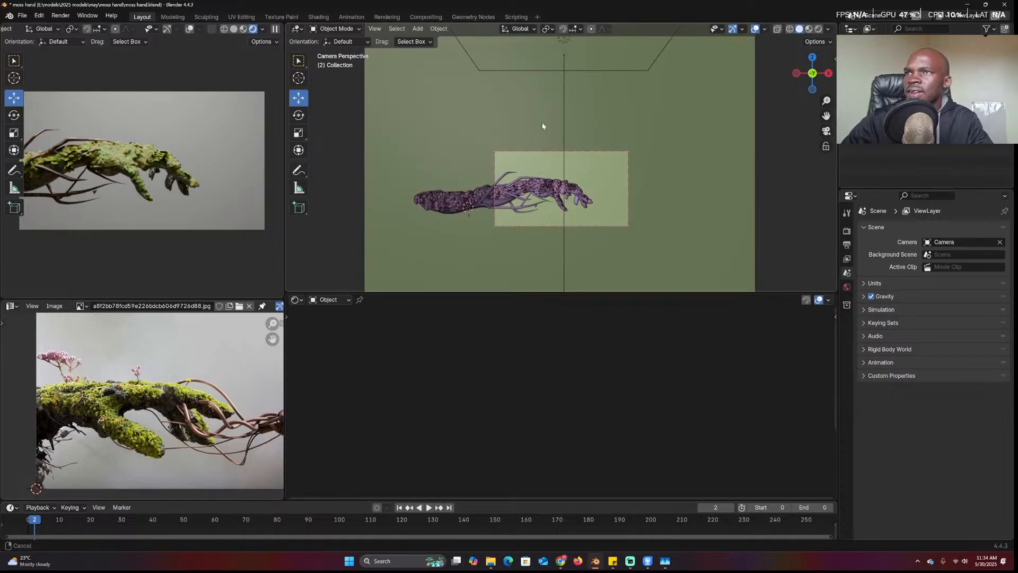
pyautogui.click(563, 45)
pyautogui.press('s')
pyautogui.click(566, 69)
# Tilt the area light by 33.8° and move it higher above the hand
pyautogui.press('g')
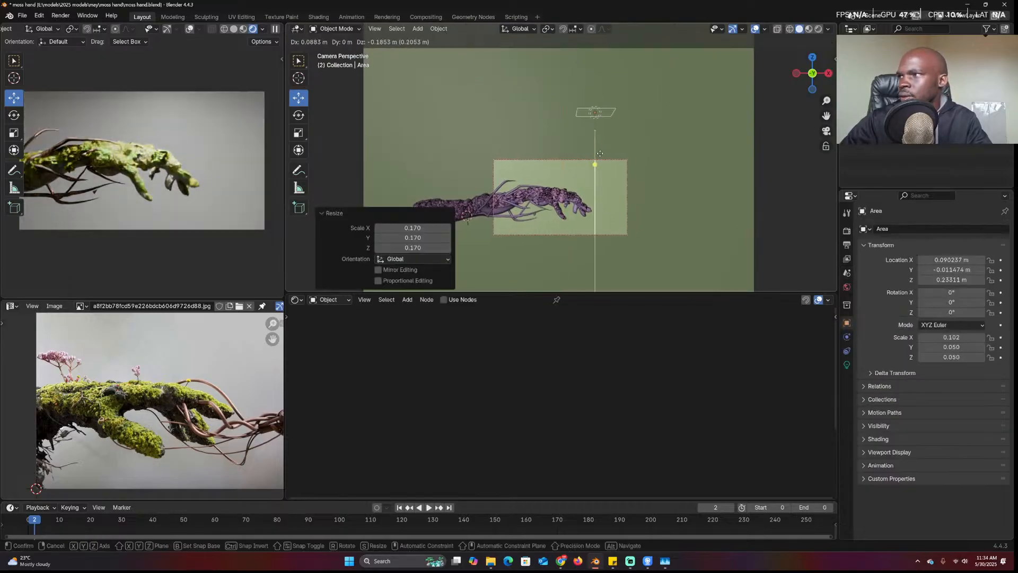
pyautogui.press('r')
pyautogui.click(628, 165)
pyautogui.press('g')
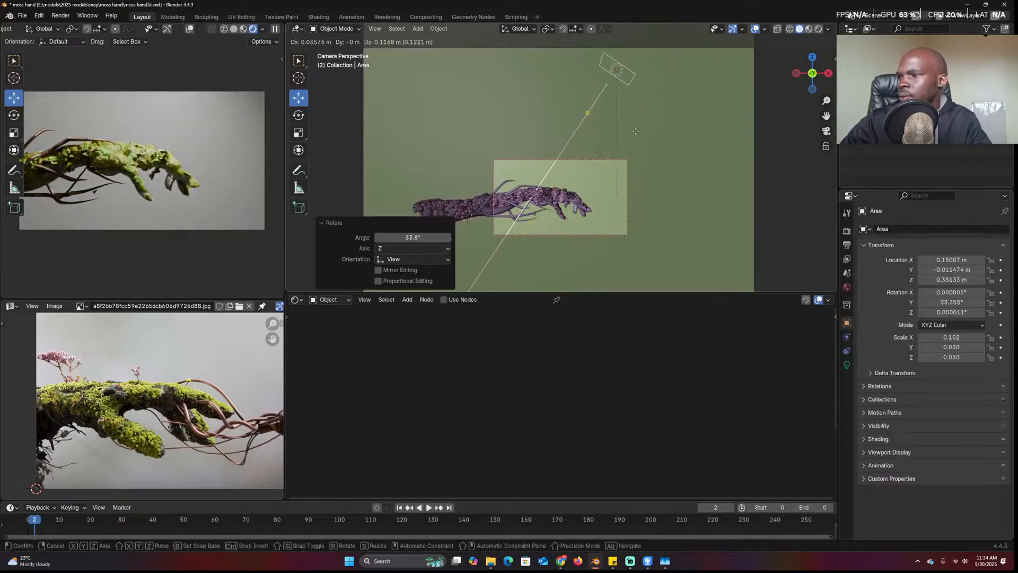
pyautogui.click(635, 132)
# Pan the camera view back up and select the moss object
pyautogui.scroll(4, 635, 132)
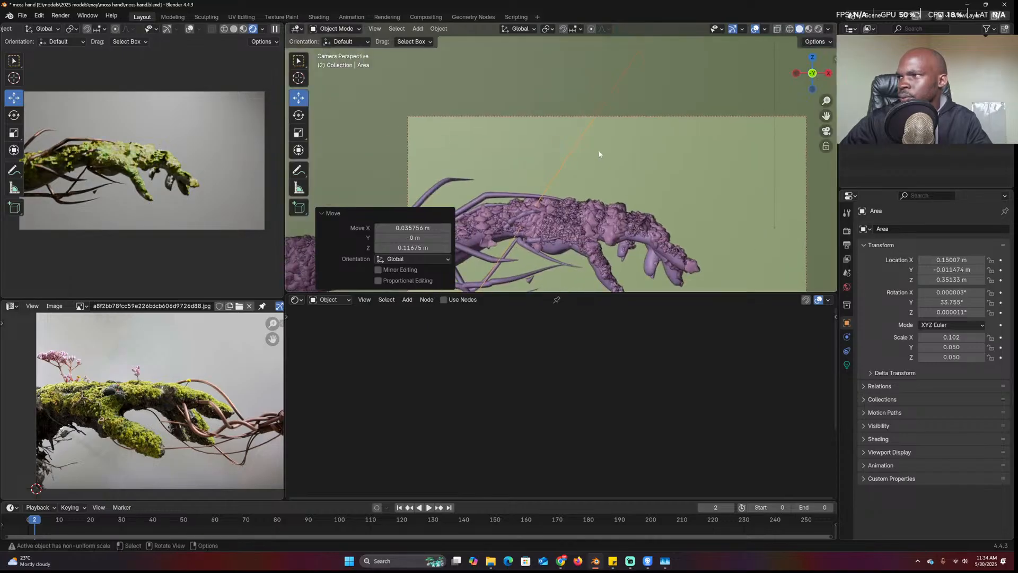
pyautogui.scroll(2, 599, 154)
pyautogui.keyDown('shift'); pyautogui.moveTo(604, 171); pyautogui.dragTo(617, 121, button='middle'); pyautogui.keyUp('shift')
pyautogui.scroll(2, 620, 121)
pyautogui.click(623, 229)
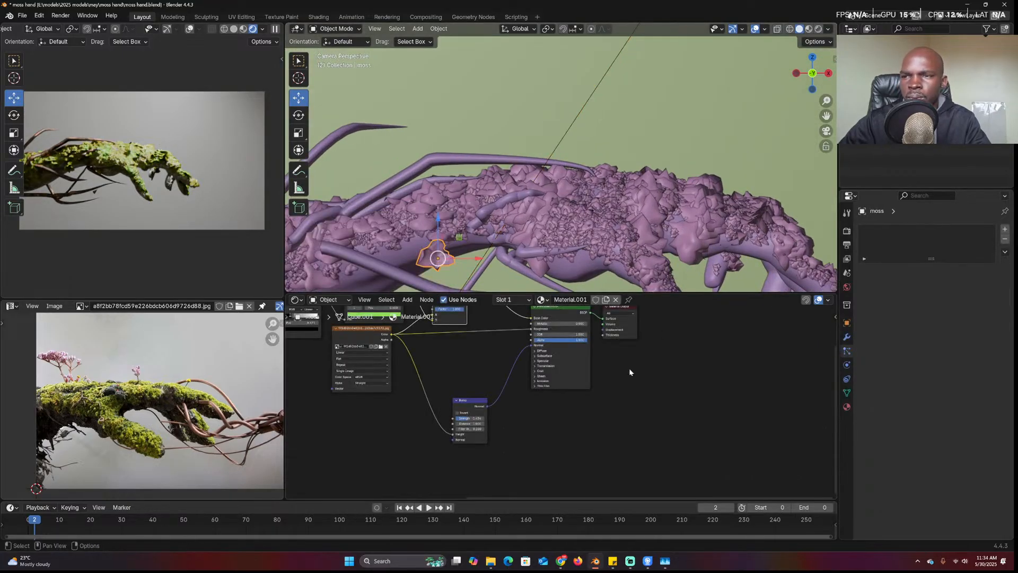
# Insert a Math Add node (0.500) into the moss image's Color–Roughness link and adjust Bump strength
pyautogui.scroll(2, 630, 372)
pyautogui.hotkey('shift', 'a')
pyautogui.write('mat')
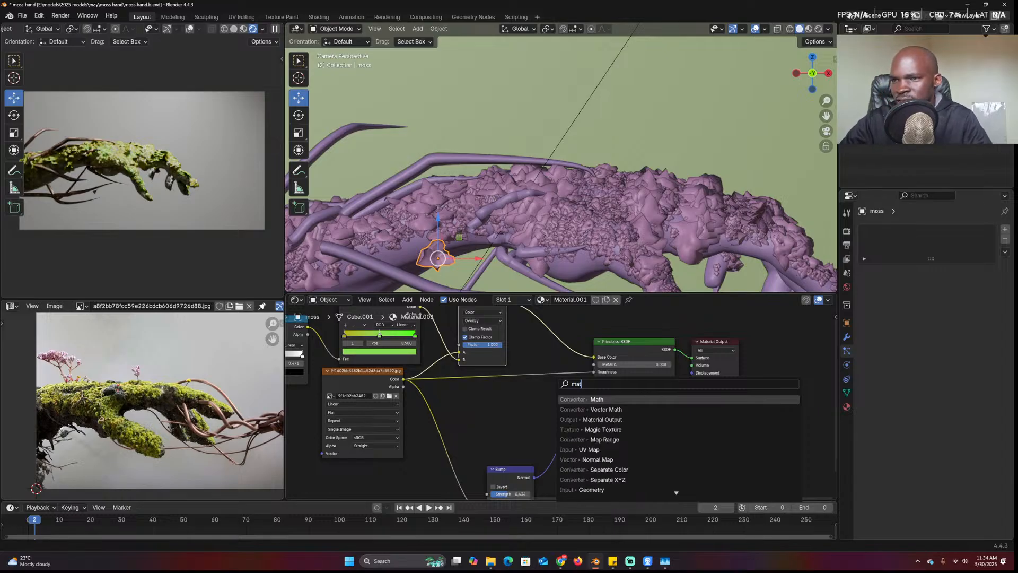
pyautogui.press('Return')
pyautogui.click(479, 403)
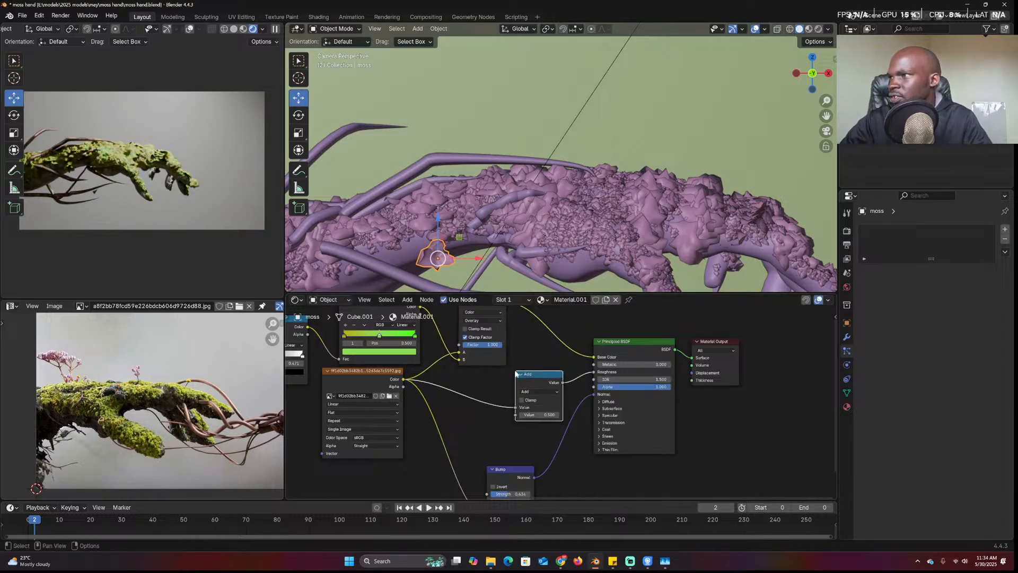
pyautogui.click(476, 397)
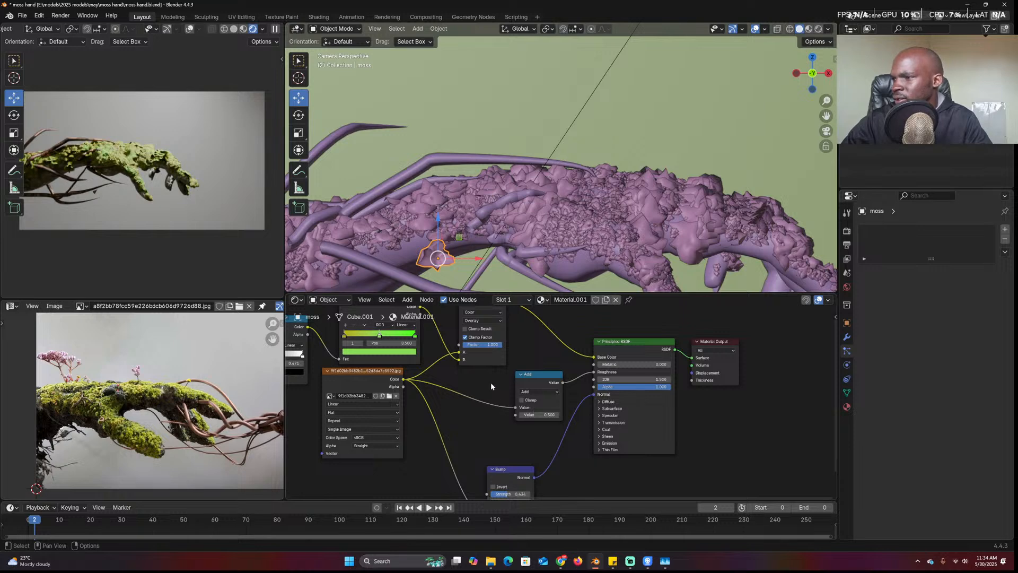
pyautogui.scroll(1, 491, 385)
pyautogui.moveTo(498, 424); pyautogui.dragTo(501, 381, button='middle')
pyautogui.moveTo(509, 461); pyautogui.dragTo(525, 460)
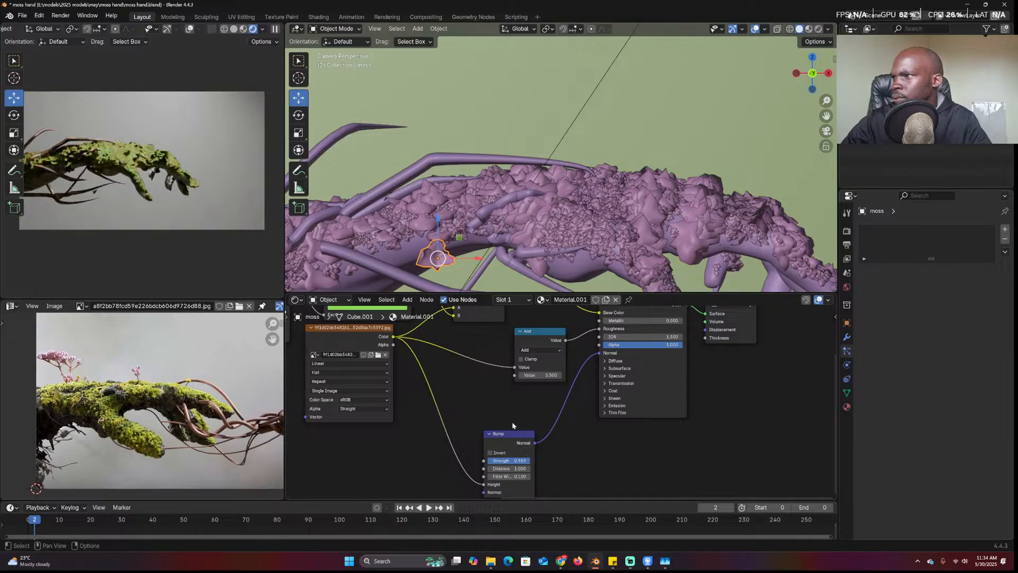
# Set the moss particle emitter's render scale to 0.368
pyautogui.click(733, 212)
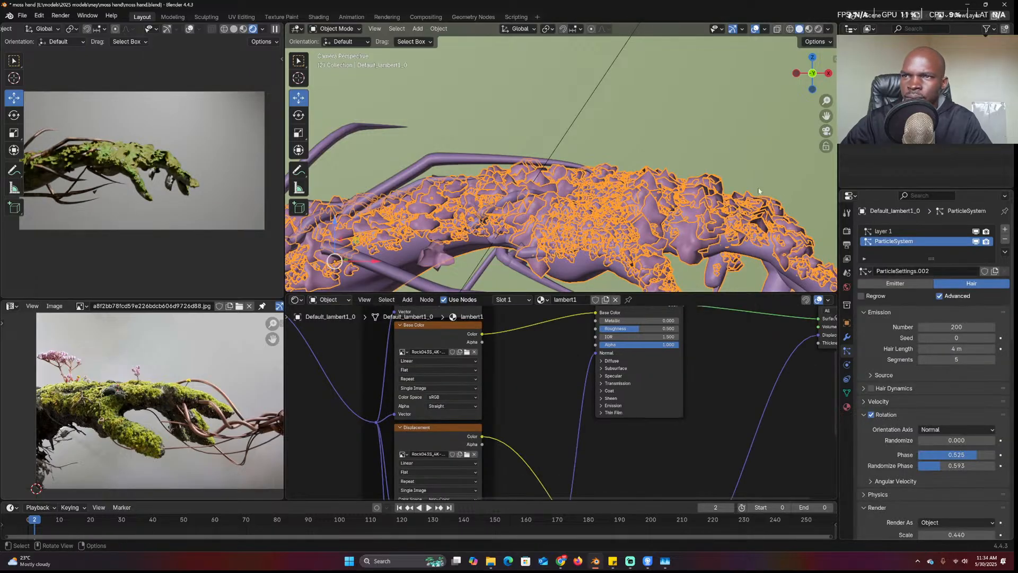
pyautogui.scroll(-8, 925, 406)
pyautogui.moveTo(957, 333); pyautogui.dragTo(931, 334)
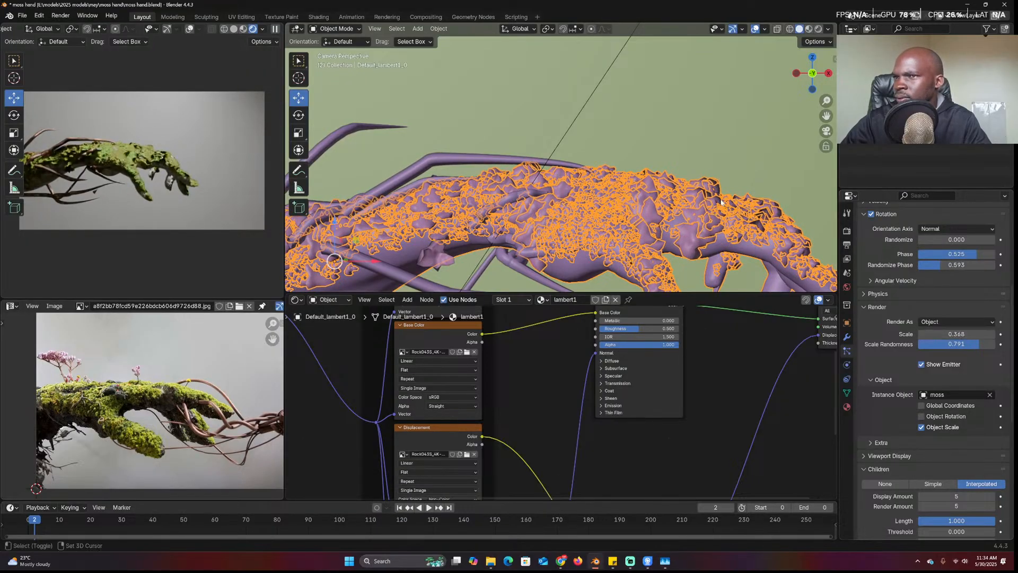
pyautogui.click(655, 168)
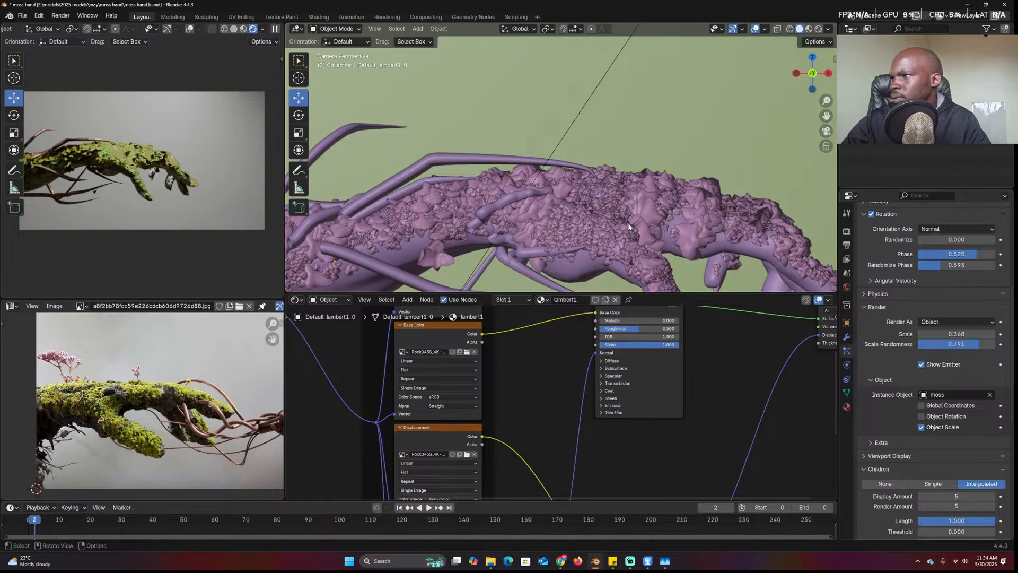
pyautogui.scroll(-3, 625, 227)
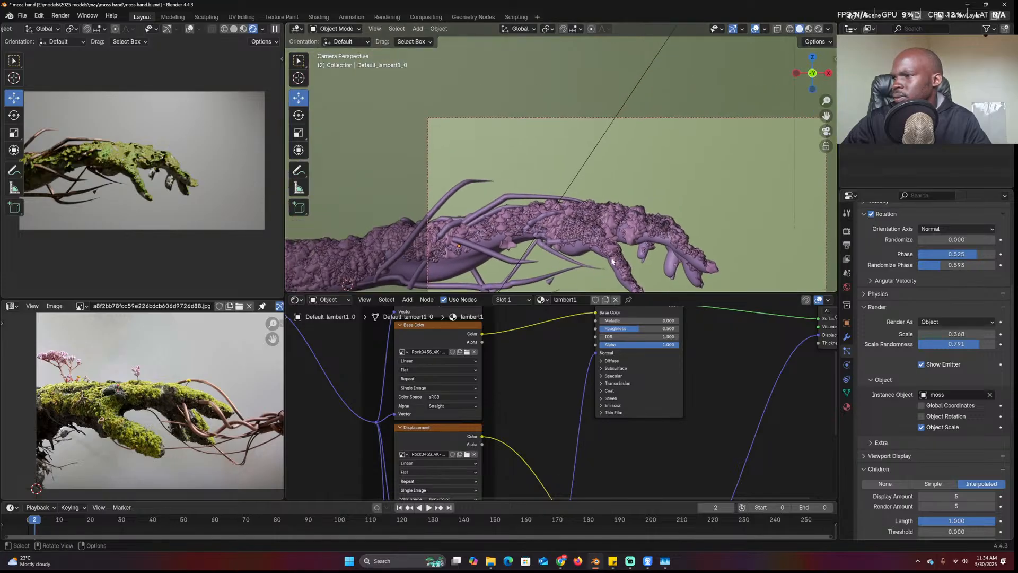
# Rotate the area light to a Y rotation of 22.544° and reposition it
pyautogui.click(636, 92)
pyautogui.press('r')
pyautogui.click(727, 190)
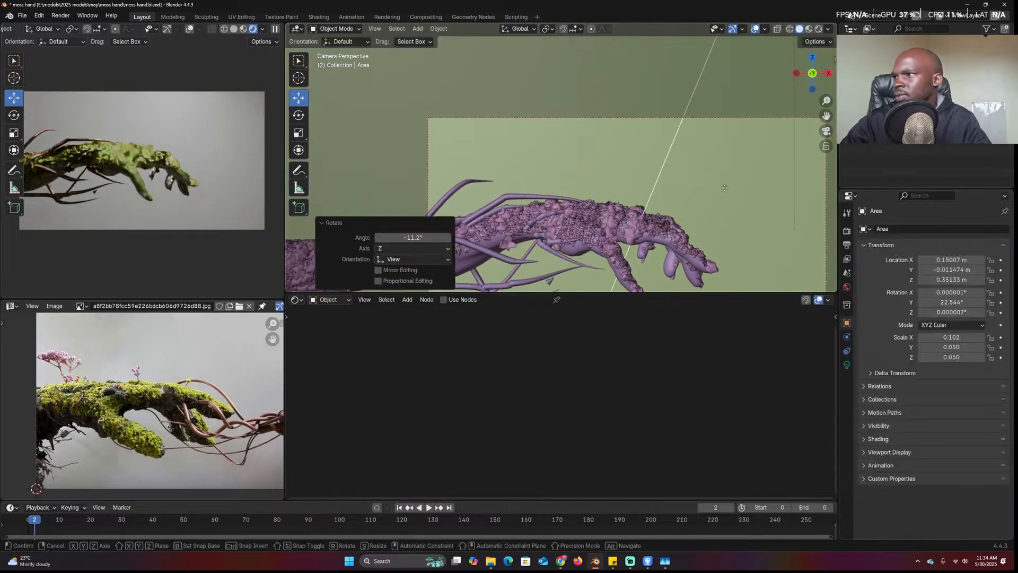
pyautogui.press('g')
pyautogui.click(629, 184)
pyautogui.click(516, 214)
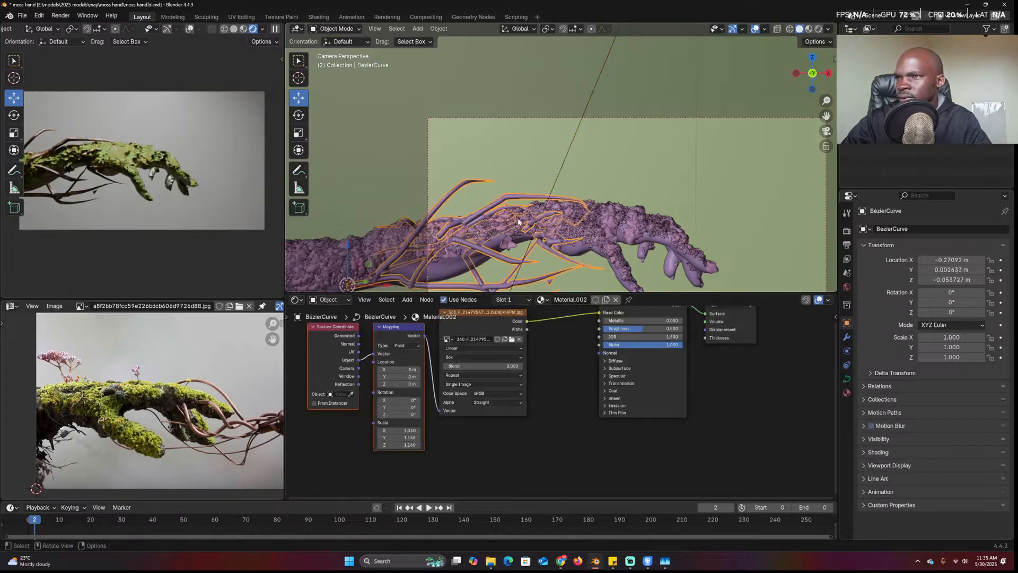
# Set the branch material's Roughness to 1.000 and add a Bump node off the image colour
pyautogui.press('Home')
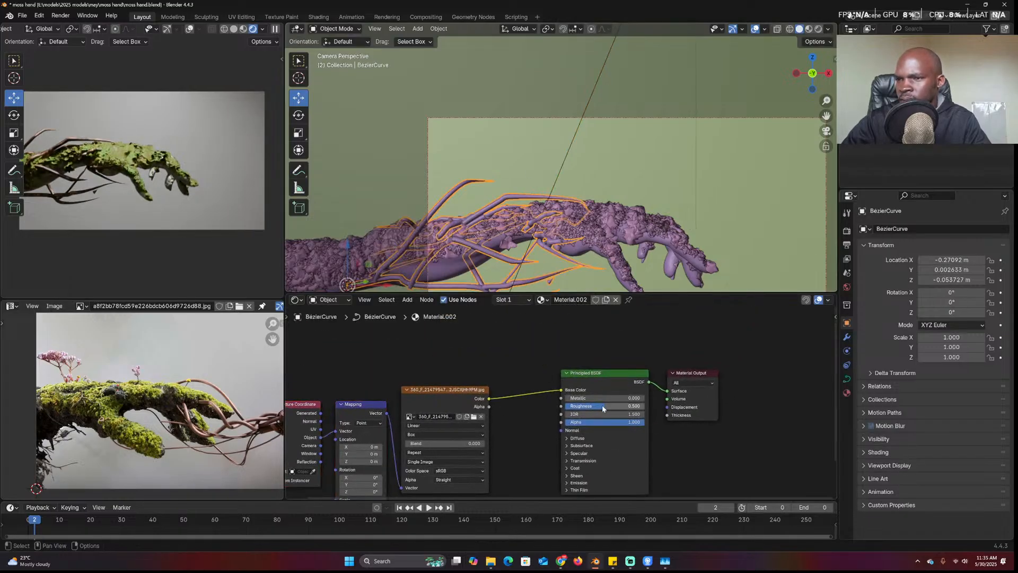
pyautogui.moveTo(603, 405); pyautogui.dragTo(826, 404)
pyautogui.moveTo(492, 373); pyautogui.dragTo(548, 376)
pyautogui.write('bump')
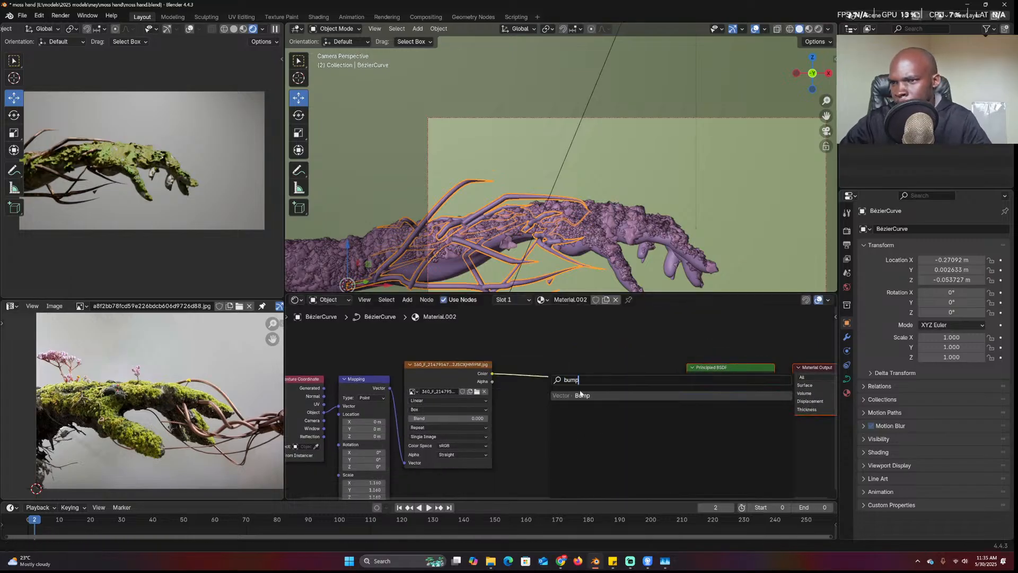
pyautogui.press('Return')
# Wire image Color into Bump Height and Bump Normal into the BSDF Normal, strength 0.408
pyautogui.moveTo(492, 373); pyautogui.dragTo(571, 449)
pyautogui.moveTo(622, 407); pyautogui.dragTo(687, 424)
pyautogui.moveTo(616, 428); pyautogui.dragTo(588, 447)
pyautogui.scroll(-5, 641, 228)
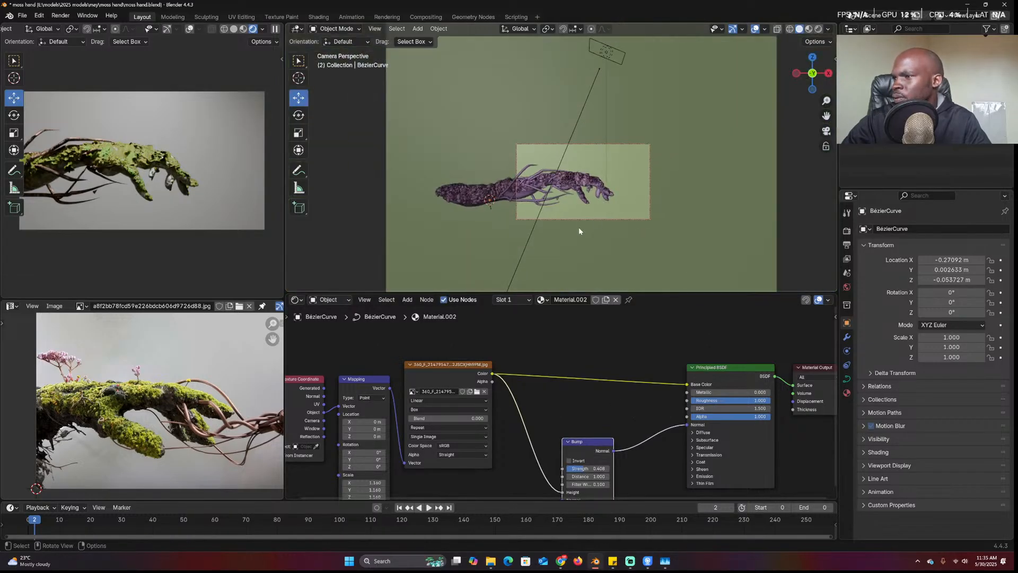
pyautogui.scroll(2, 579, 231)
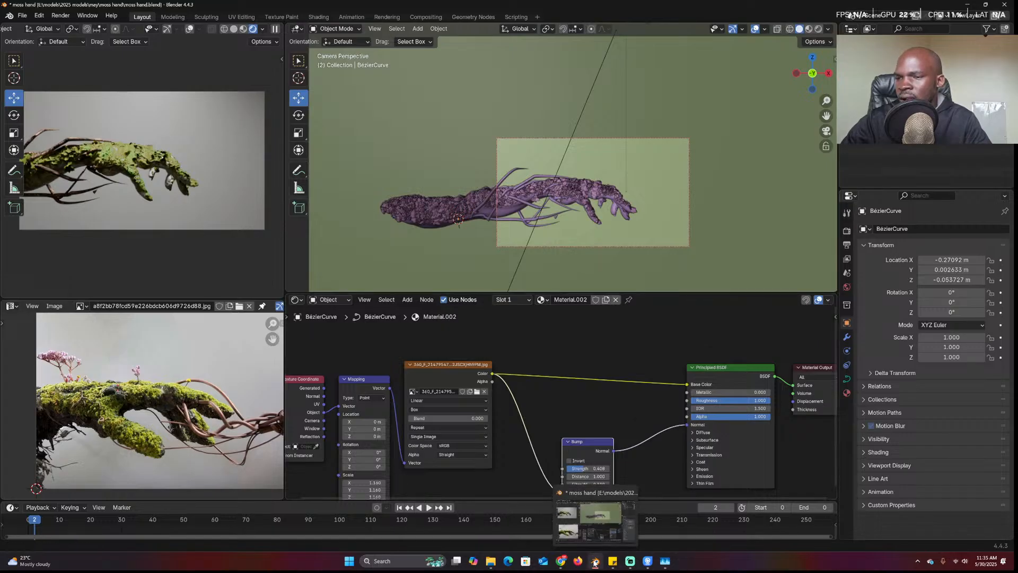
# Open the Preferences window from the Edit menu and close it again
pyautogui.click(39, 15)
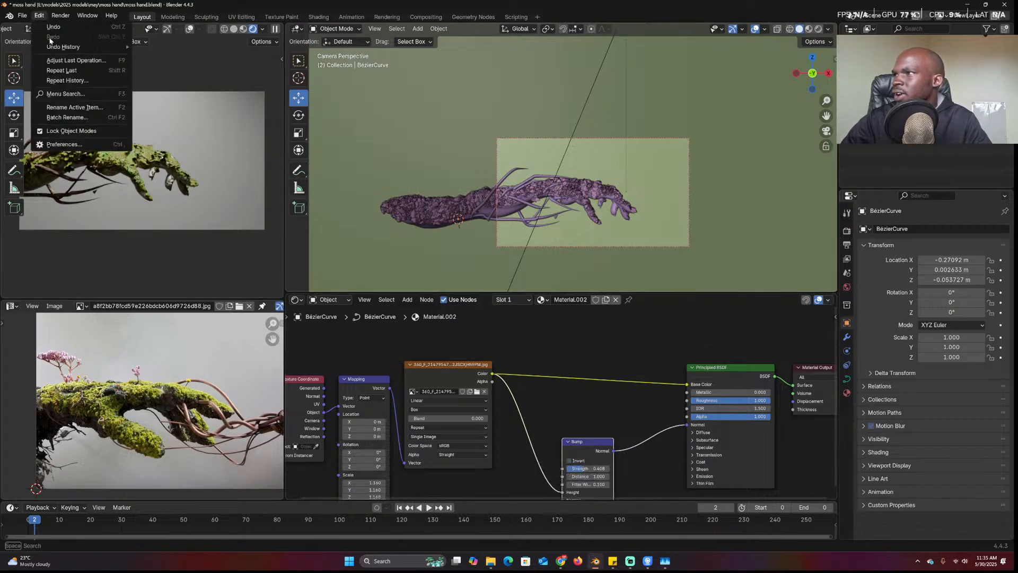
pyautogui.click(76, 150)
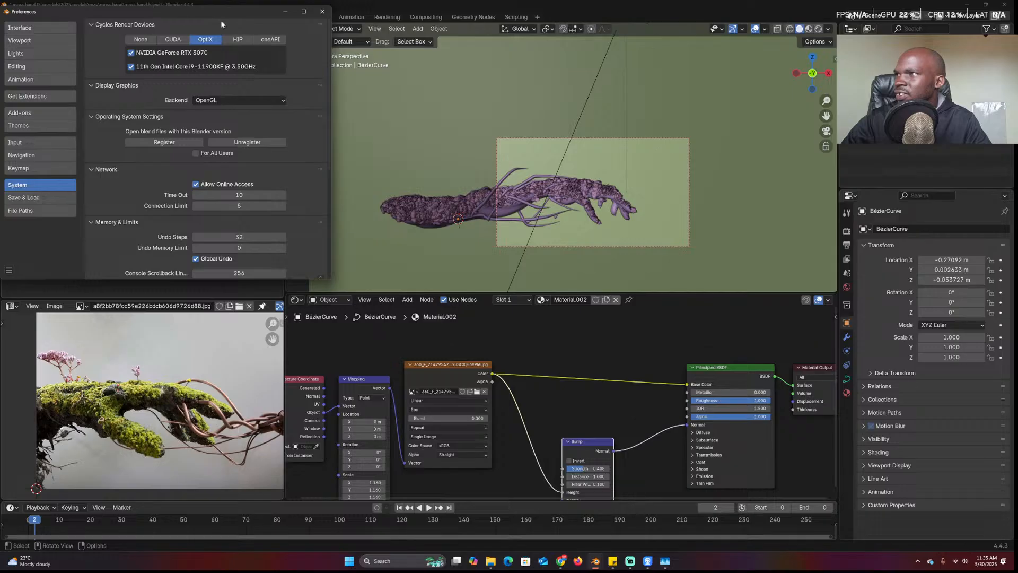
pyautogui.click(322, 11)
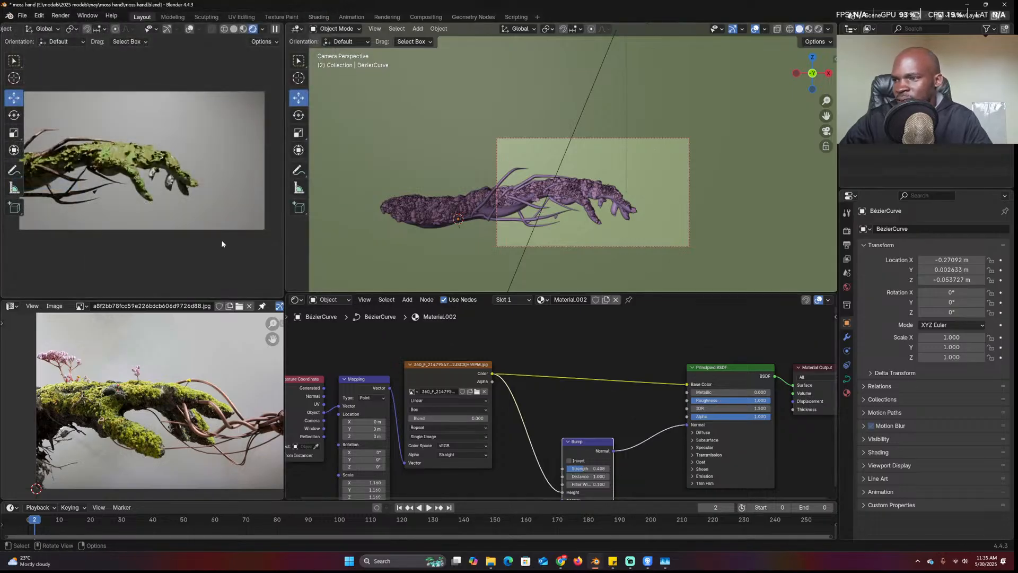
# Search Sketchfab for downloadable 'tree' models and open the Tree Pack 01 page
pyautogui.moveTo(563, 561)
pyautogui.click(682, 523)
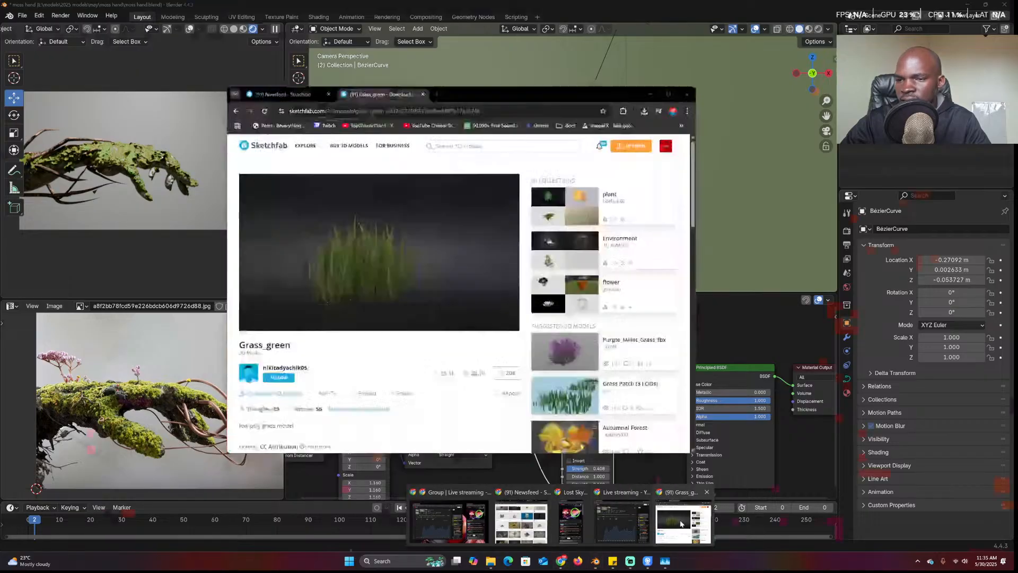
pyautogui.click(466, 146)
pyautogui.write('tree')
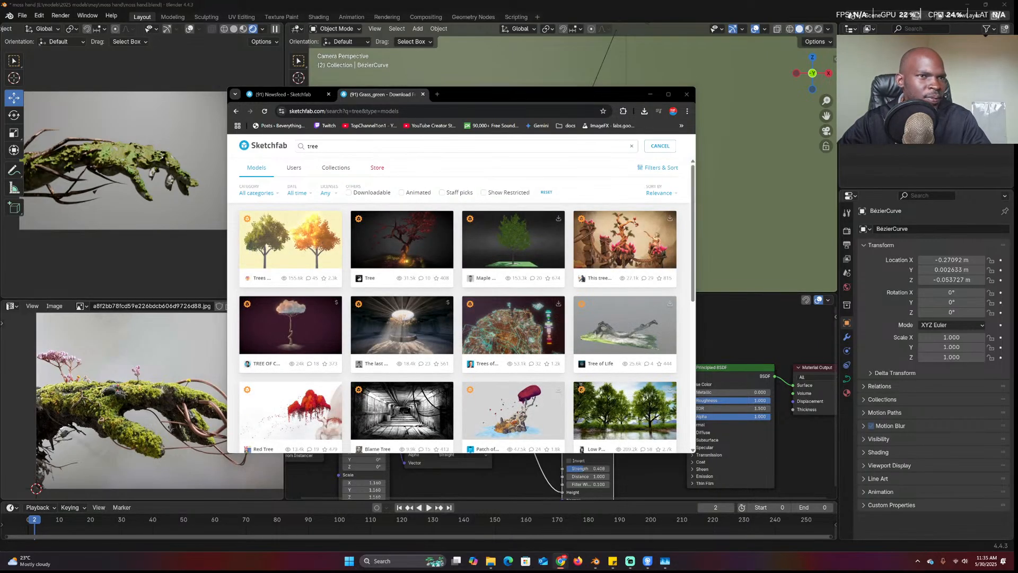
pyautogui.click(371, 193)
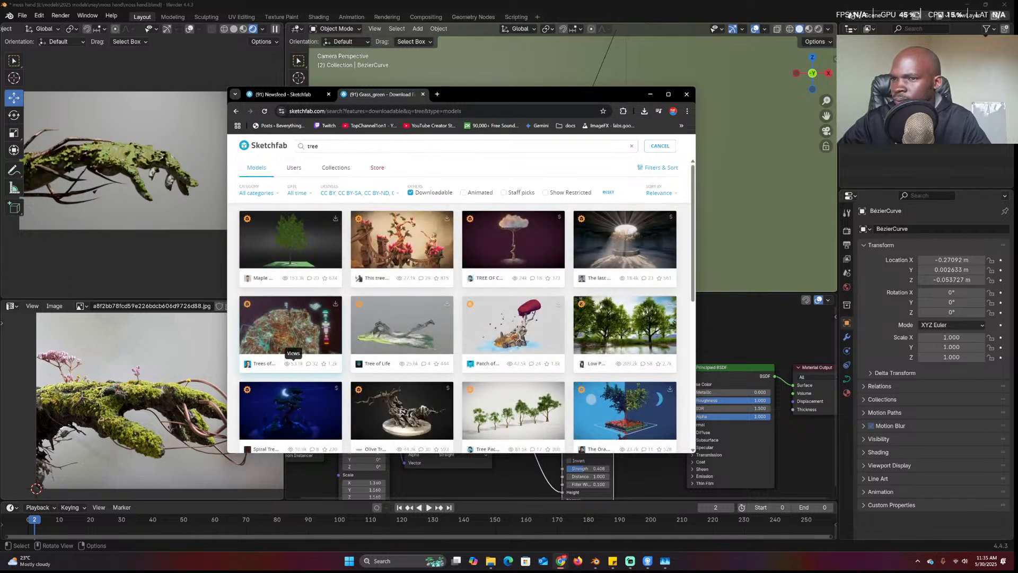
pyautogui.scroll(-2, 289, 363)
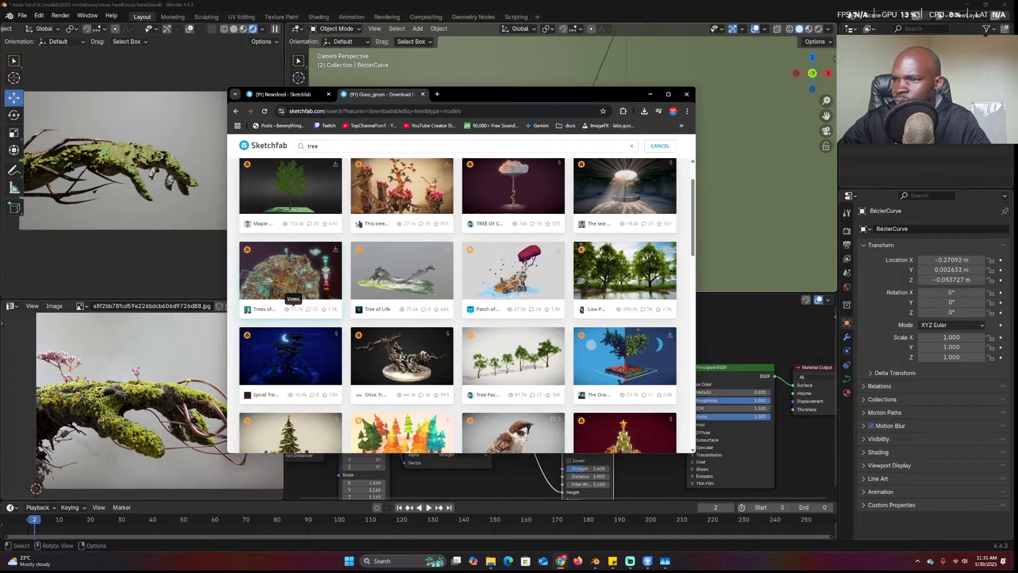
pyautogui.click(554, 337)
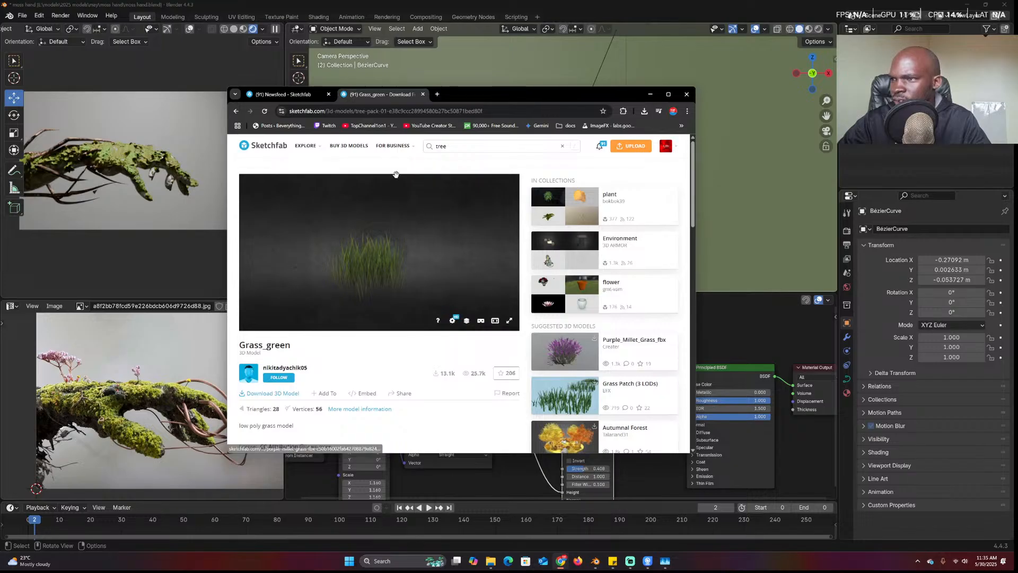
# Inspect the Tree Pack 01 preview model, then go back to the tree search results
pyautogui.click(278, 96)
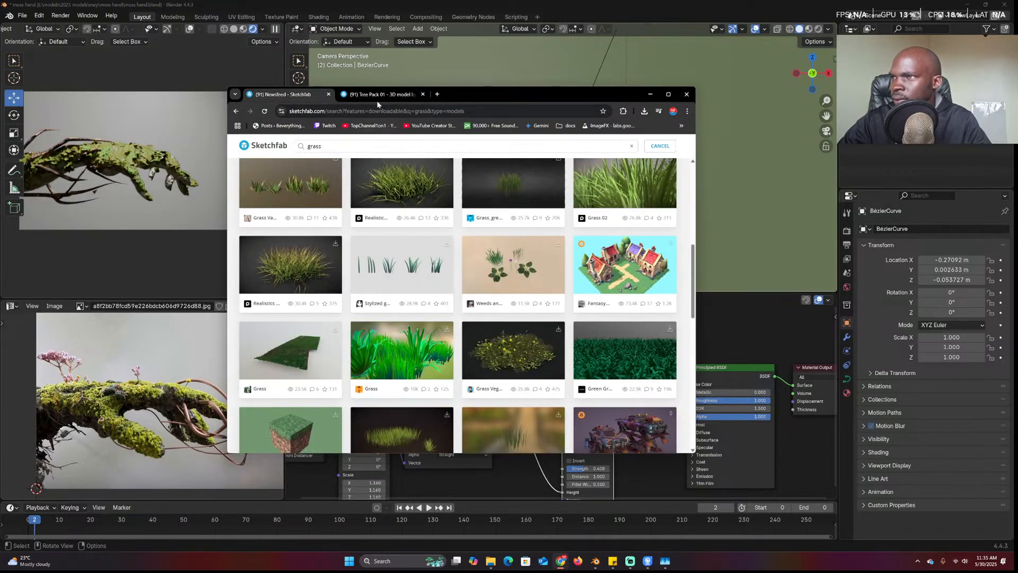
pyautogui.click(381, 95)
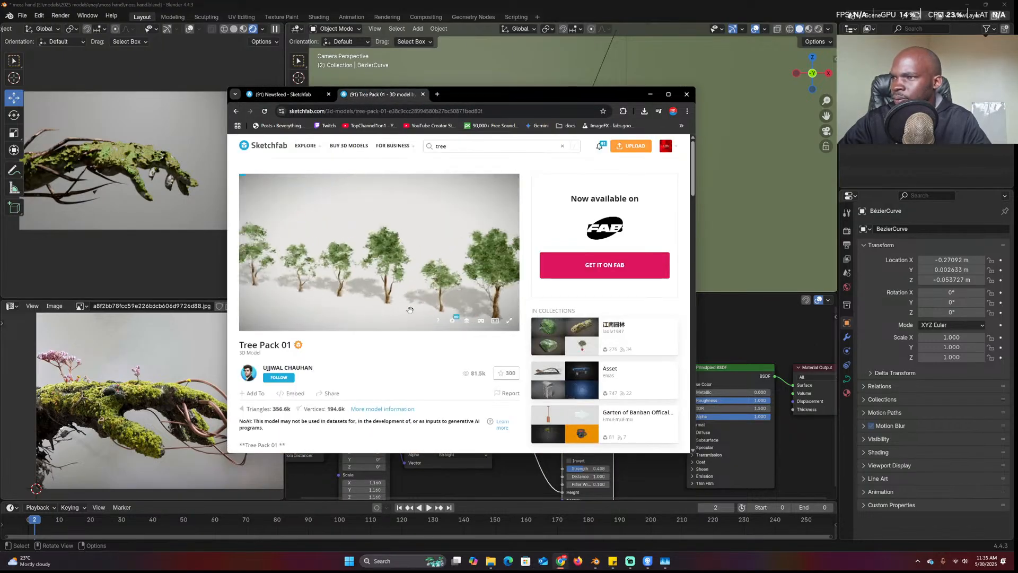
pyautogui.moveTo(435, 265); pyautogui.dragTo(358, 271)
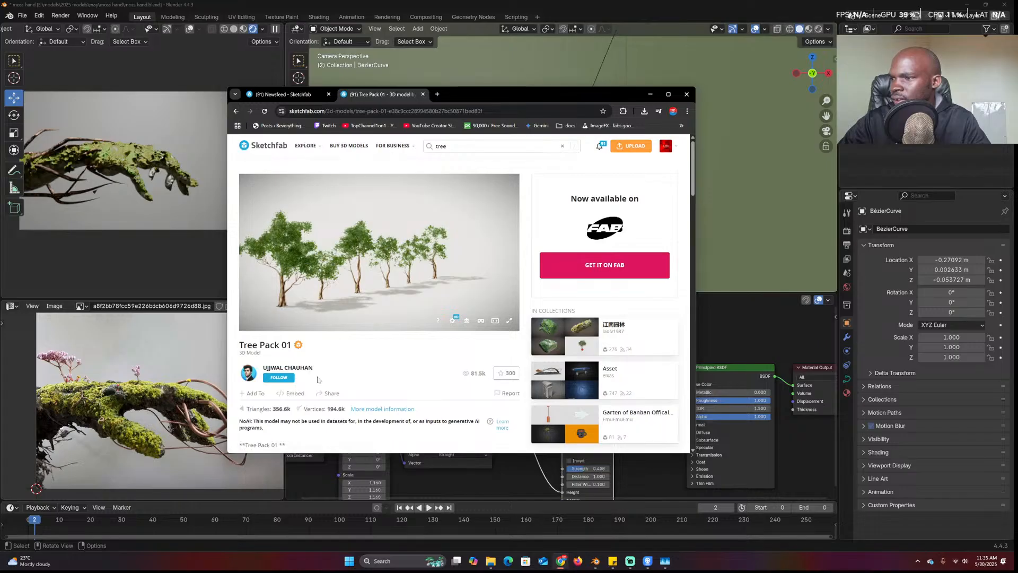
pyautogui.scroll(-2, 330, 377)
pyautogui.scroll(2, 530, 248)
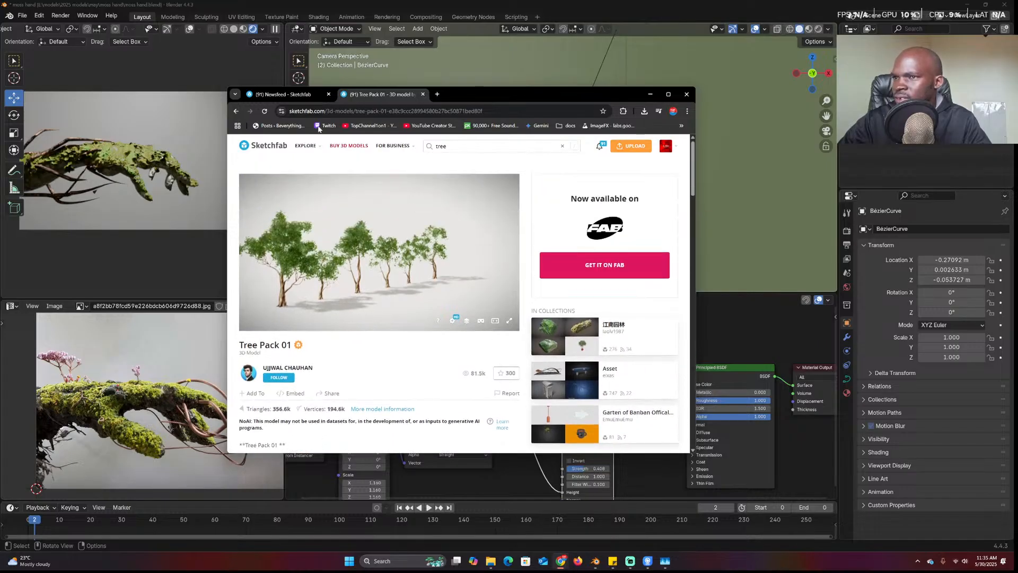
pyautogui.click(237, 111)
# Scroll through the tree results and open the Tree model in a new tab
pyautogui.moveTo(693, 452)
pyautogui.mouseDown()
pyautogui.moveTo(723, 503)
pyautogui.moveTo(835, 514)
pyautogui.mouseUp()
pyautogui.scroll(-2, 647, 366)
pyautogui.scroll(-5, 647, 366)
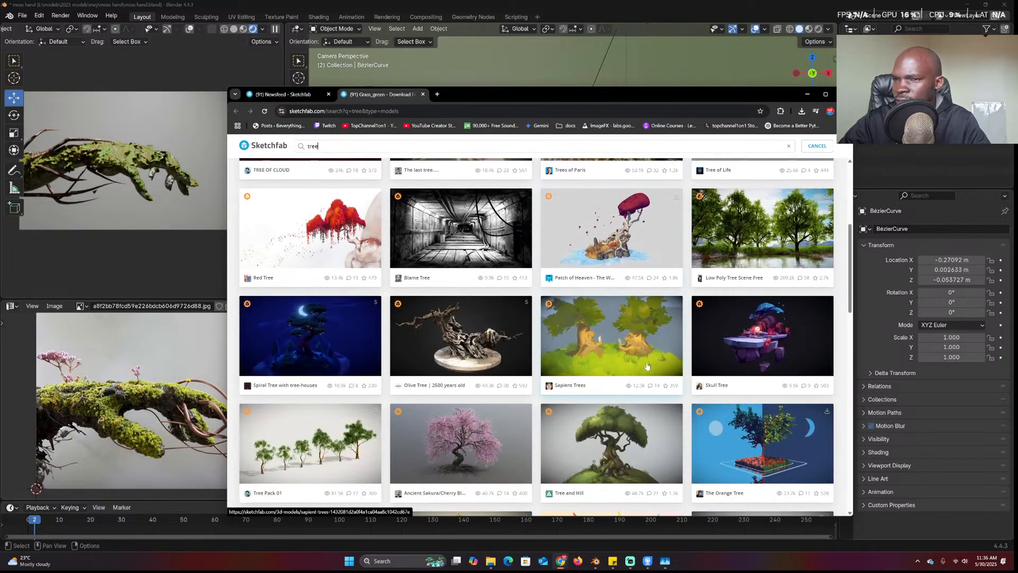
pyautogui.scroll(-3, 644, 370)
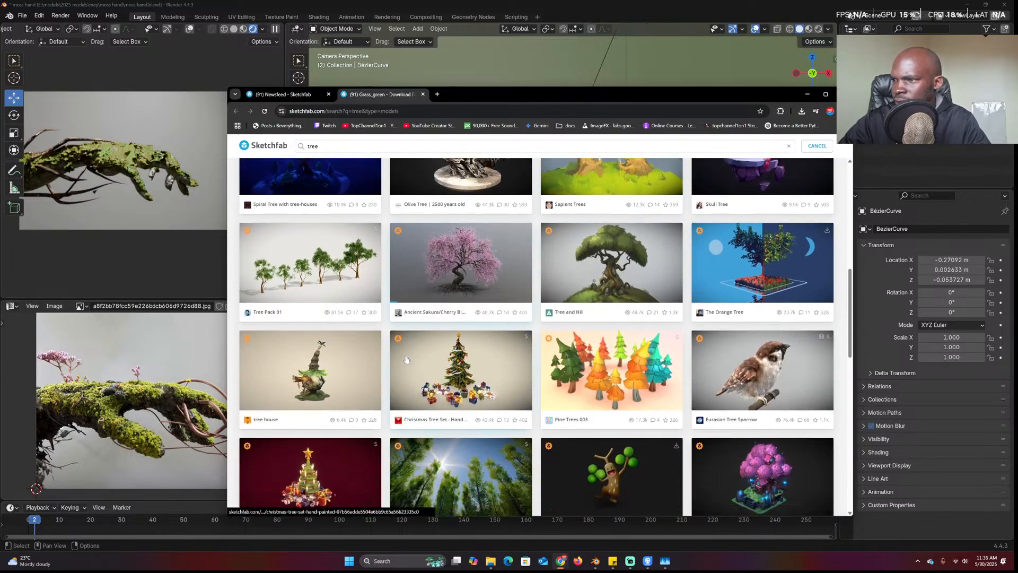
pyautogui.scroll(-9, 462, 366)
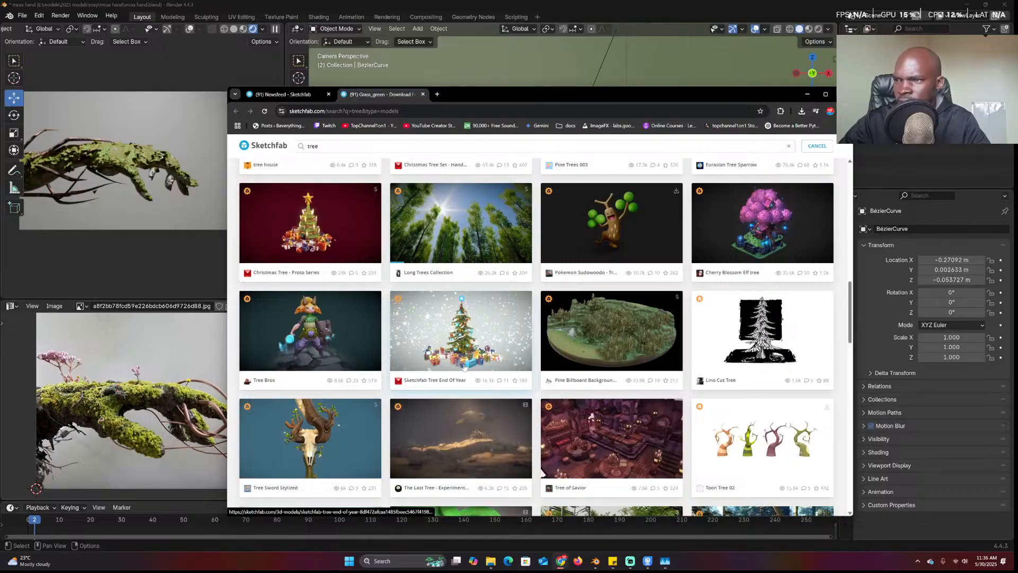
pyautogui.scroll(-6, 466, 367)
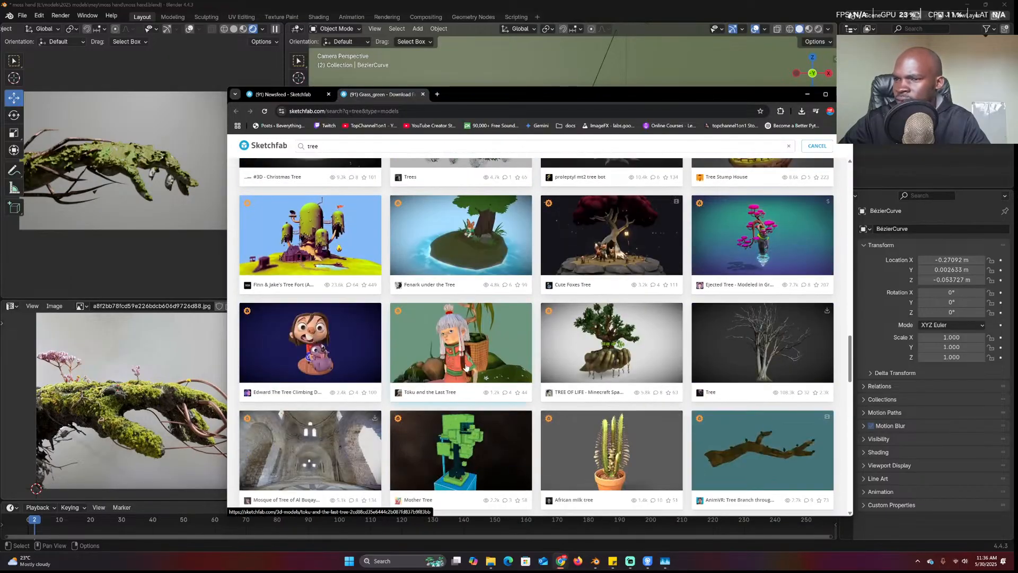
pyautogui.scroll(-2, 465, 367)
pyautogui.rightClick(800, 223)
pyautogui.click(826, 231)
# Open the Old Tree and Tree GN models in new tabs
pyautogui.scroll(-10, 554, 372)
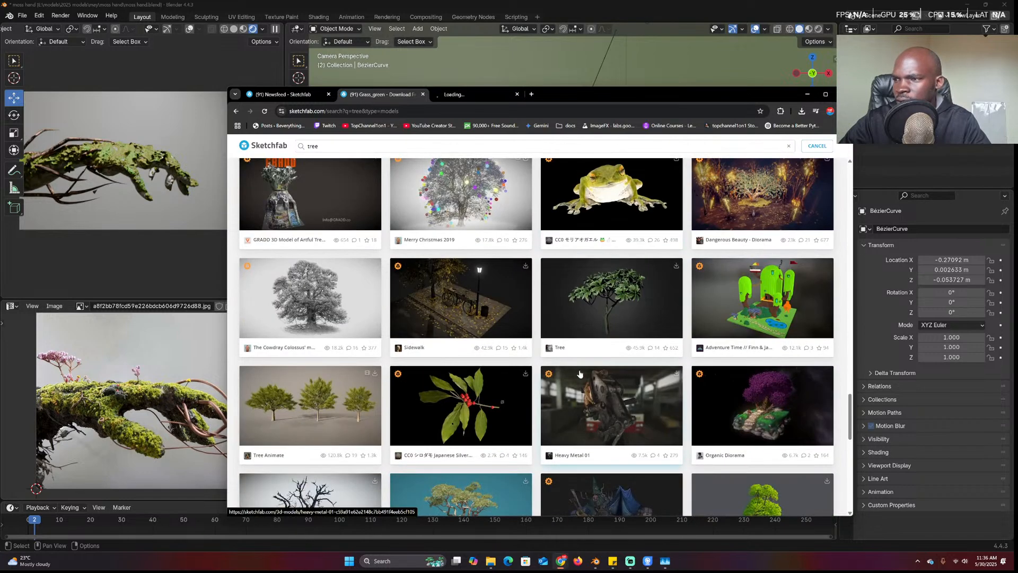
pyautogui.scroll(-1, 554, 372)
pyautogui.scroll(-2, 468, 274)
pyautogui.rightClick(468, 274)
pyautogui.click(522, 277)
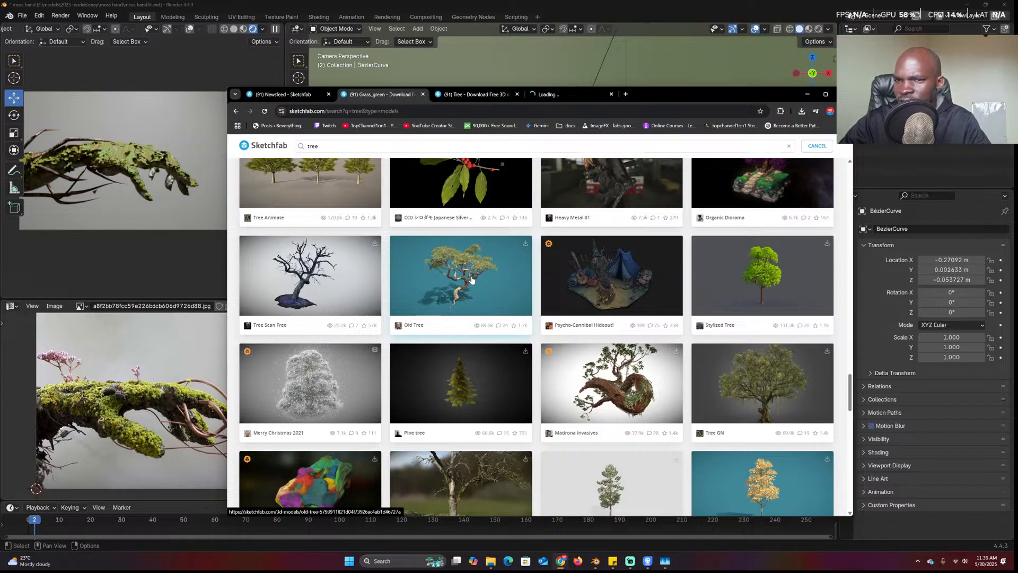
pyautogui.scroll(-2, 710, 371)
pyautogui.rightClick(774, 318)
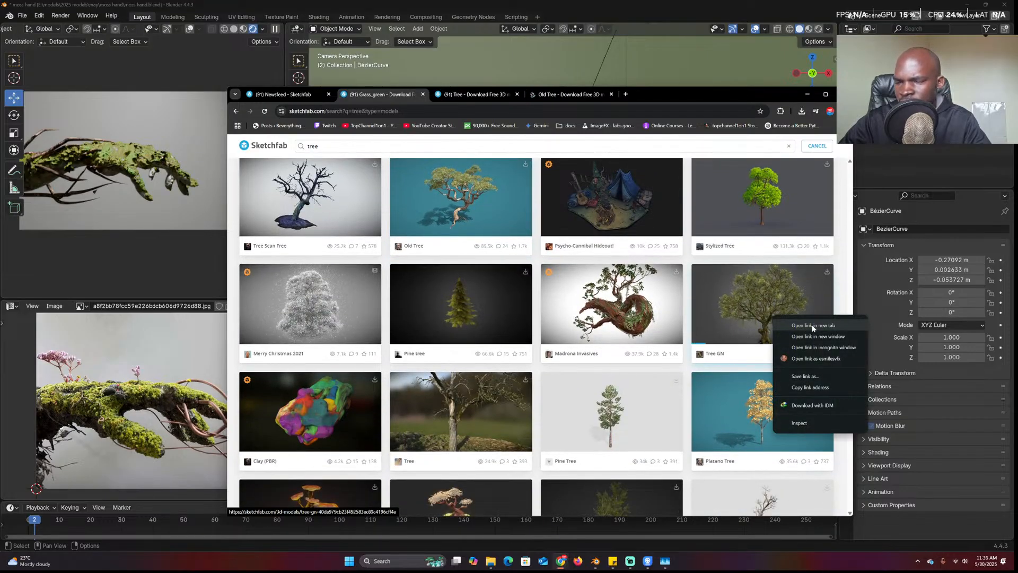
pyautogui.click(813, 325)
pyautogui.scroll(-3, 742, 382)
pyautogui.scroll(-2, 728, 417)
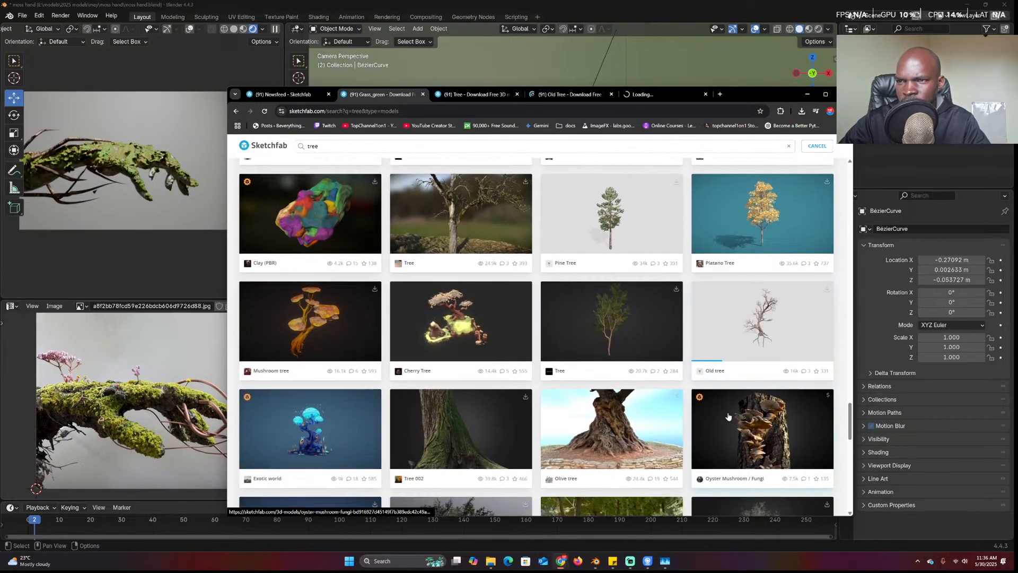
# Compare the Tree and Old Tree pages and open the Old Tree download options
pyautogui.click(456, 99)
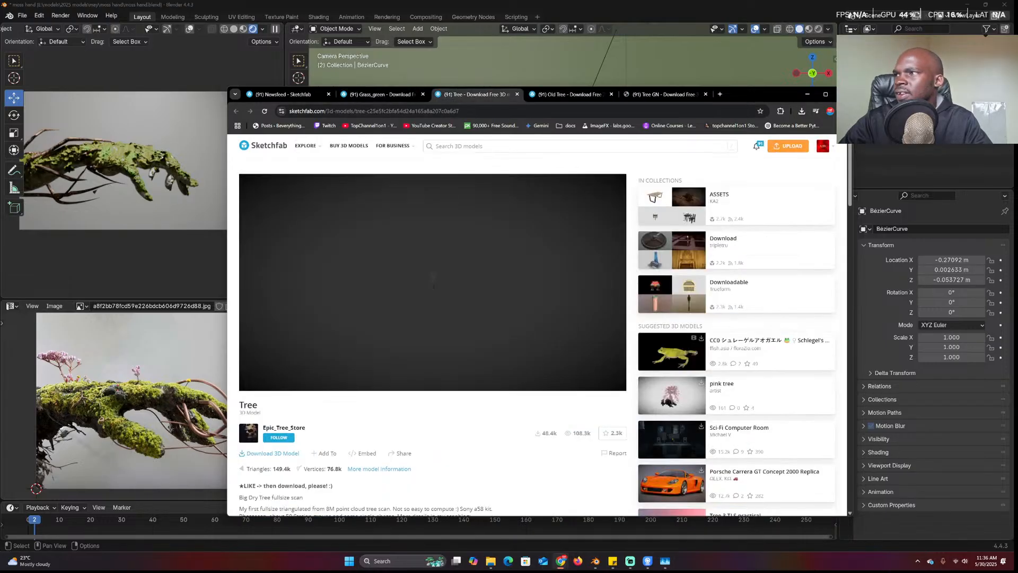
pyautogui.click(560, 100)
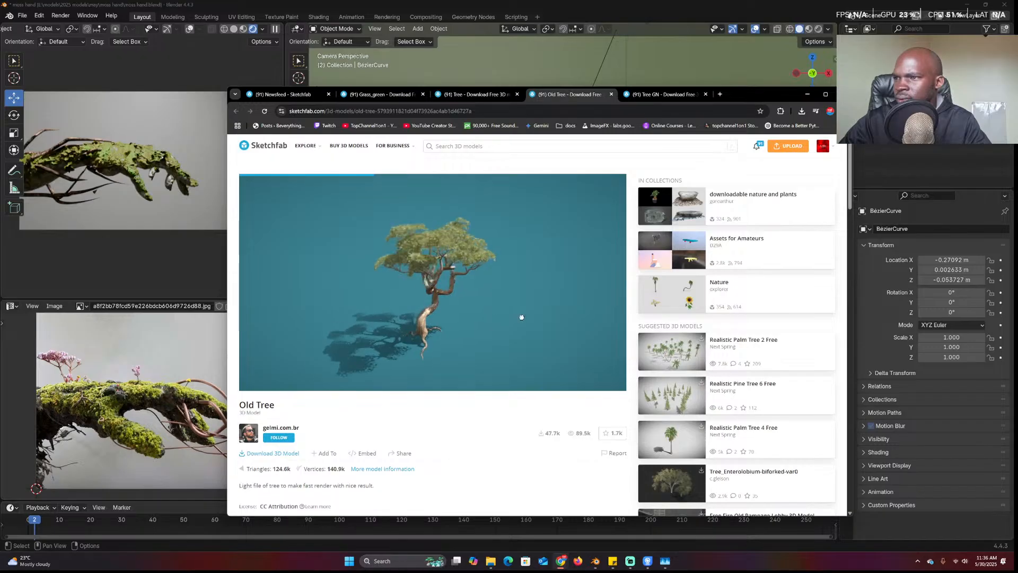
pyautogui.click(295, 454)
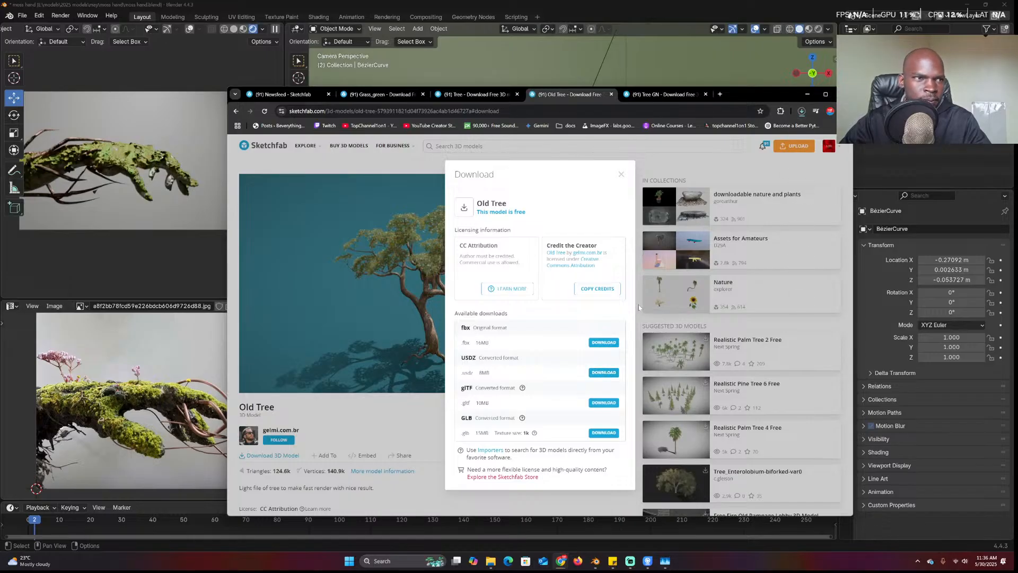
pyautogui.moveTo(753, 98); pyautogui.dragTo(628, 212)
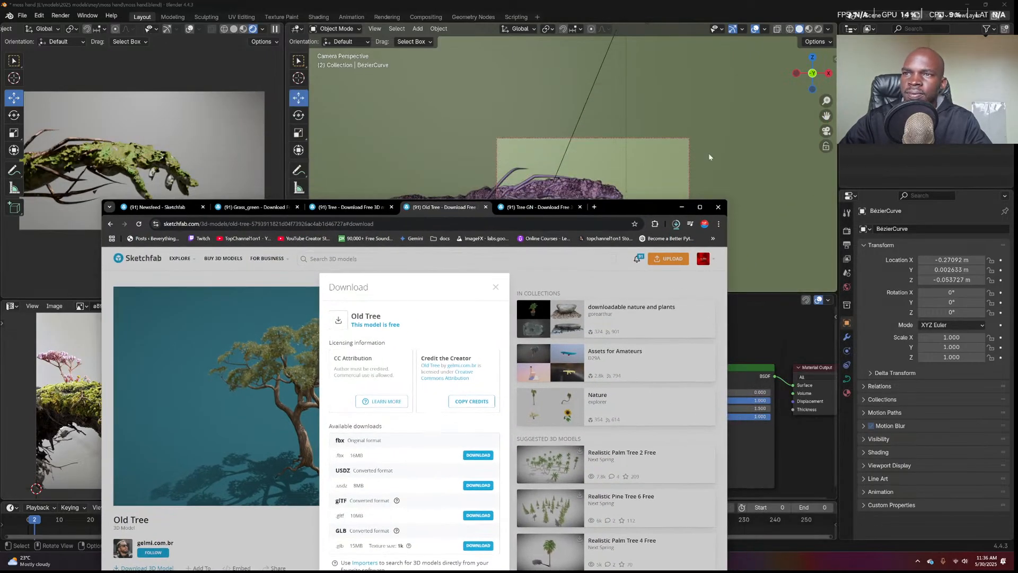
# Orbit Blender's viewport out of the camera and switch to front view
pyautogui.click(717, 157)
pyautogui.moveTo(770, 172); pyautogui.dragTo(734, 212, button='middle')
pyautogui.scroll(-8, 735, 212)
pyautogui.scroll(-4, 711, 214)
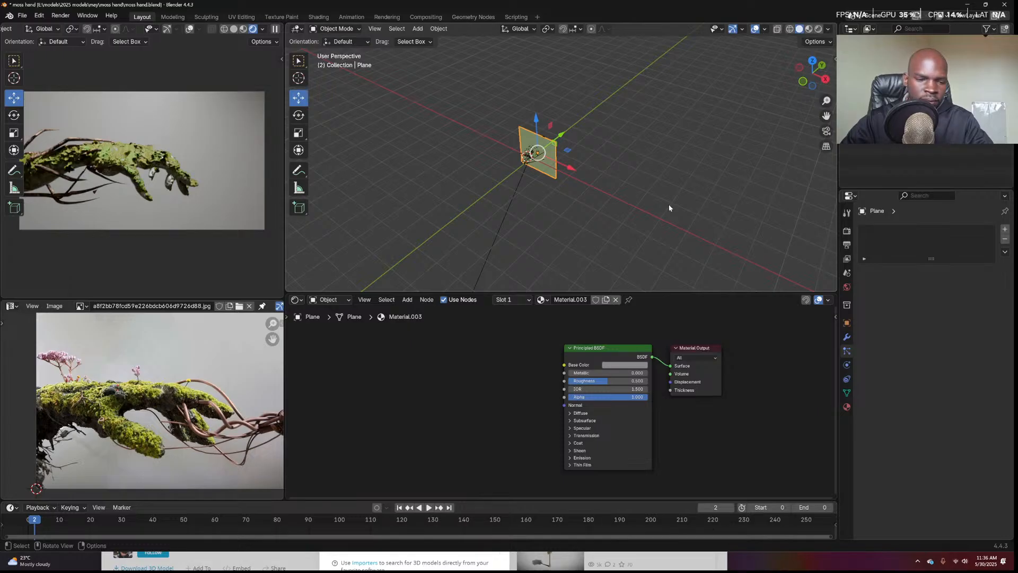
pyautogui.press('KP_1')
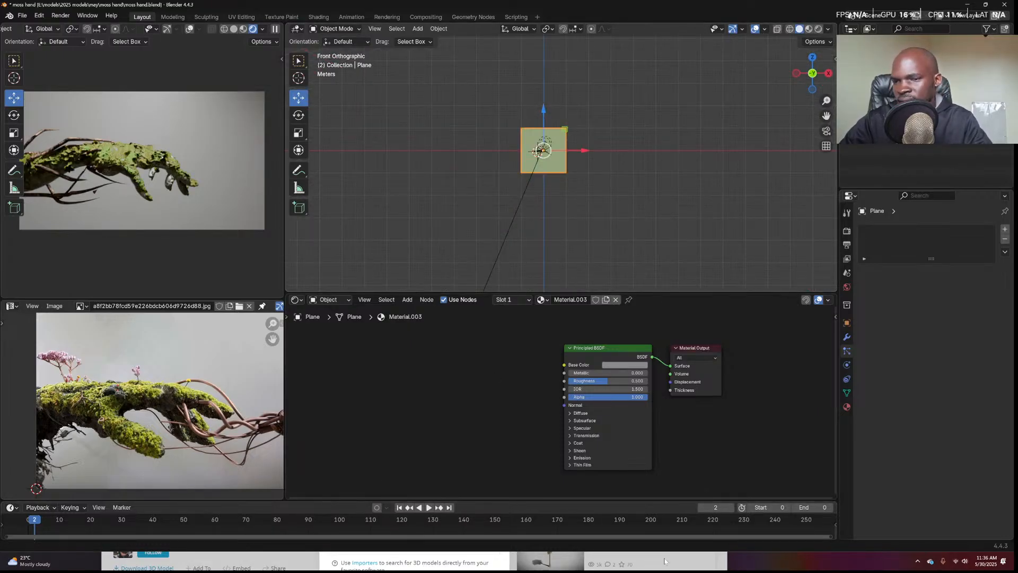
# Drag Old_Tree.usdz from the browser's downloads into Blender and import it as USD
pyautogui.click(717, 563)
pyautogui.click(681, 207)
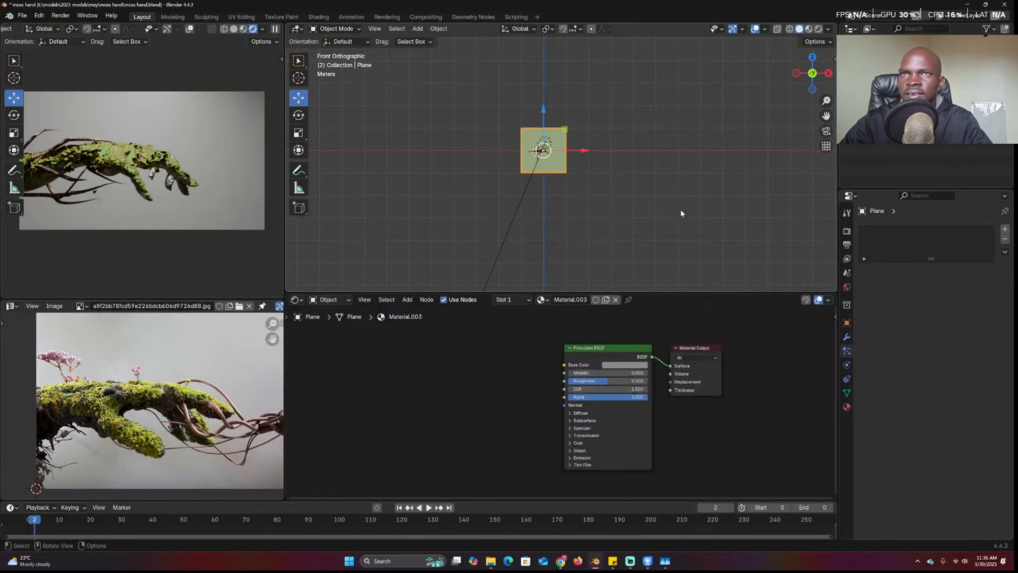
pyautogui.moveTo(561, 561)
pyautogui.click(628, 517)
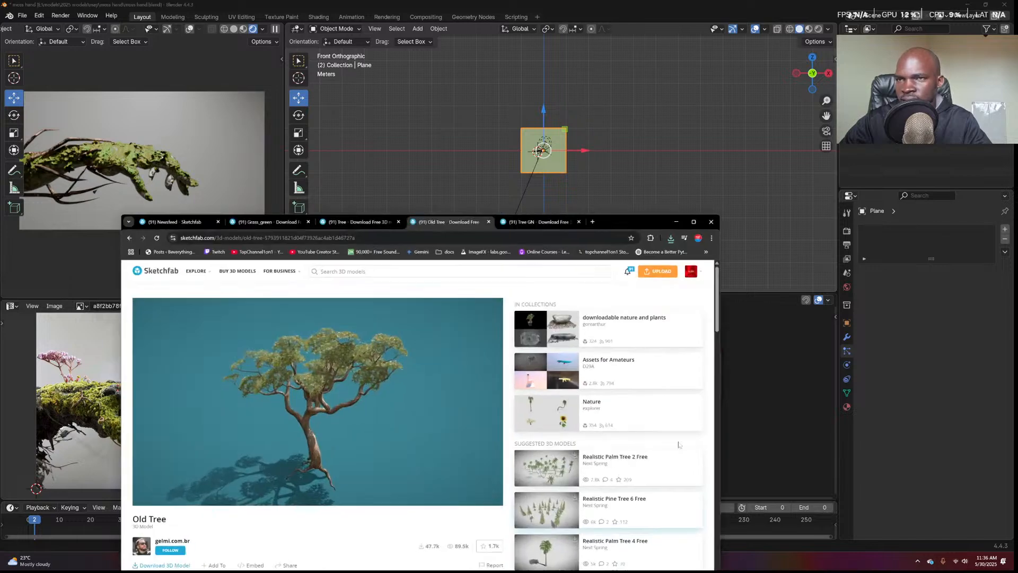
pyautogui.click(677, 223)
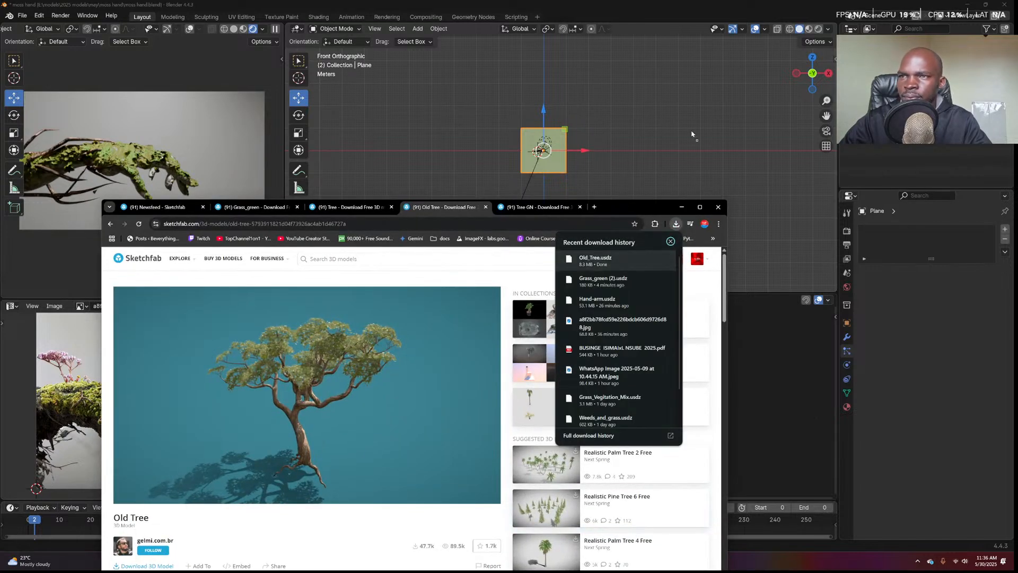
pyautogui.moveTo(594, 259); pyautogui.dragTo(690, 129)
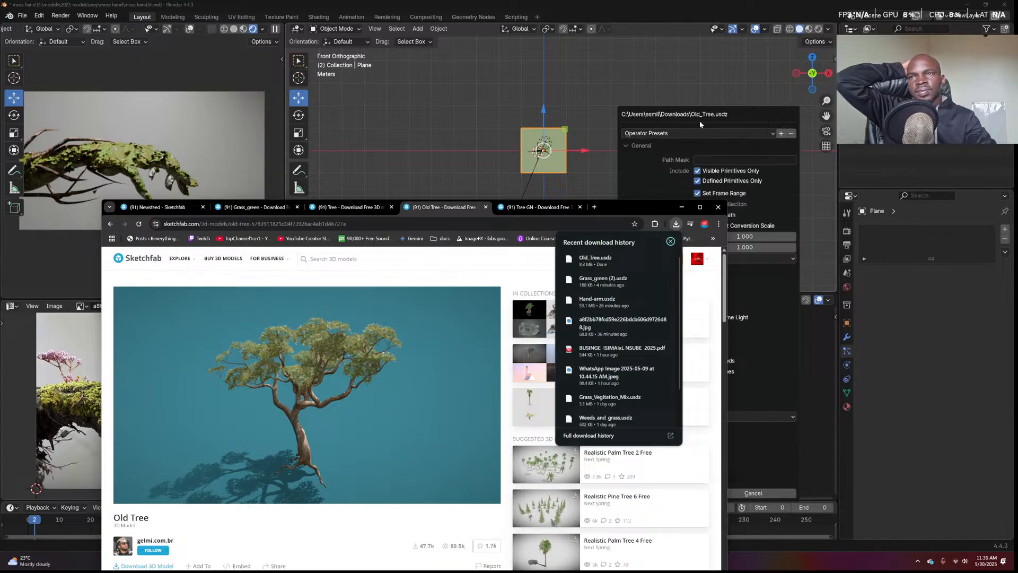
pyautogui.click(699, 120)
pyautogui.click(684, 494)
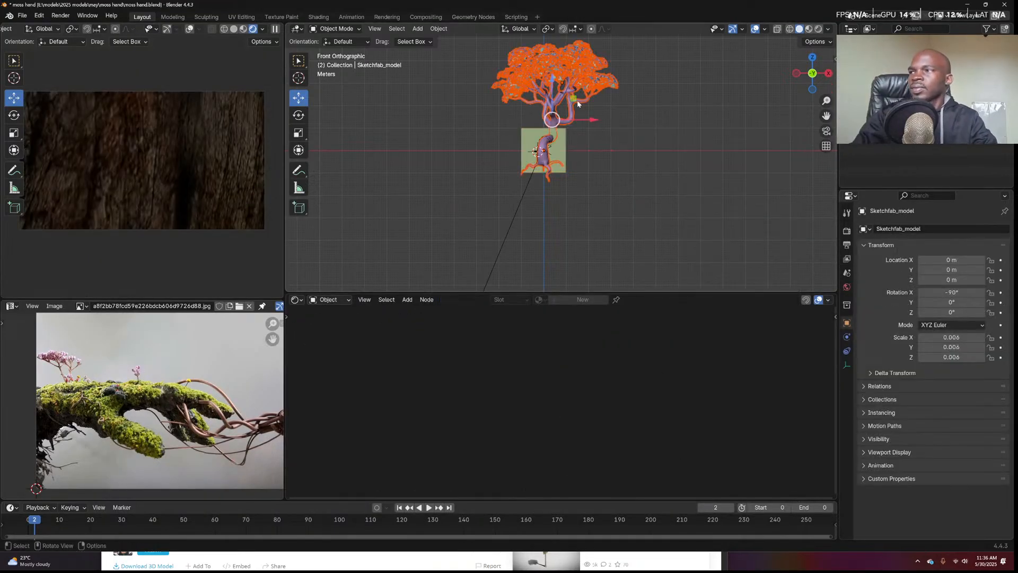
# Inspect the treetop's material, then box-select every part of the imported tree
pyautogui.scroll(5, 689, 109)
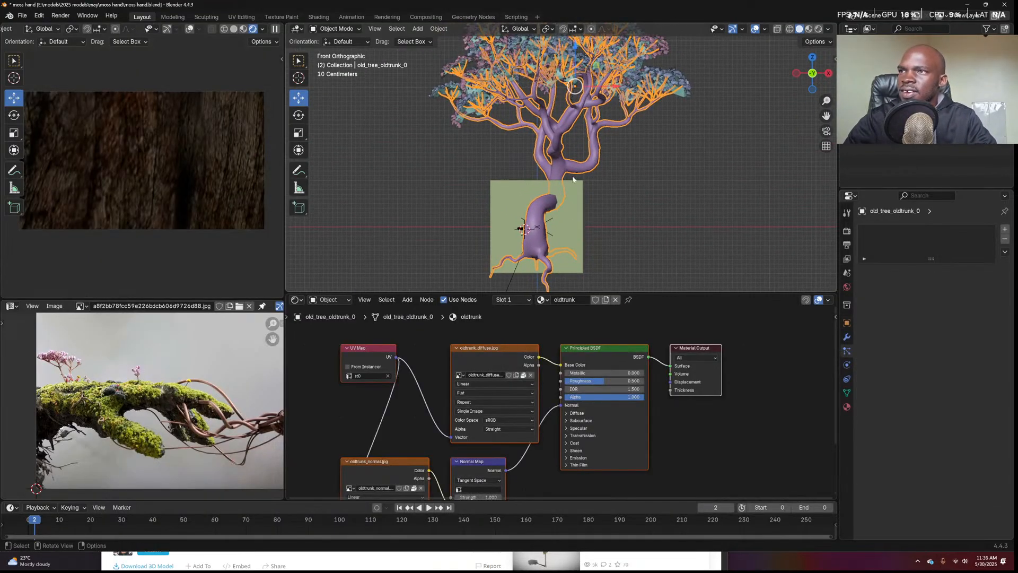
pyautogui.moveTo(688, 109); pyautogui.dragTo(656, 165, button='middle')
pyautogui.click(698, 206)
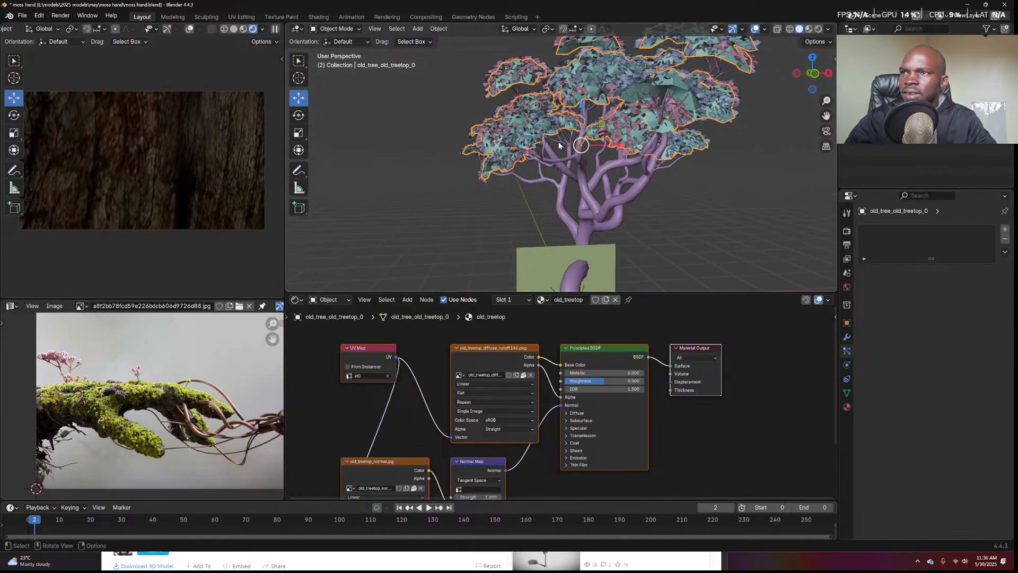
pyautogui.scroll(-3, 559, 144)
pyautogui.moveTo(480, 94); pyautogui.dragTo(703, 170)
pyautogui.moveTo(703, 169); pyautogui.dragTo(599, 180, button='middle')
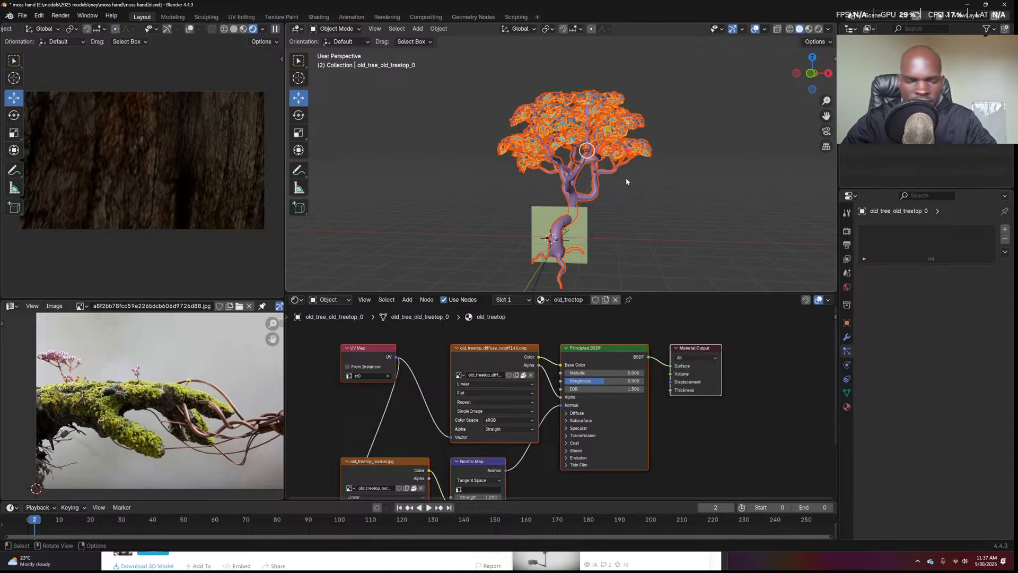
# In right view, move the tree up 0.520 m and 0.157 m sideways
pyautogui.press('KP_7')
pyautogui.press('KP_3')
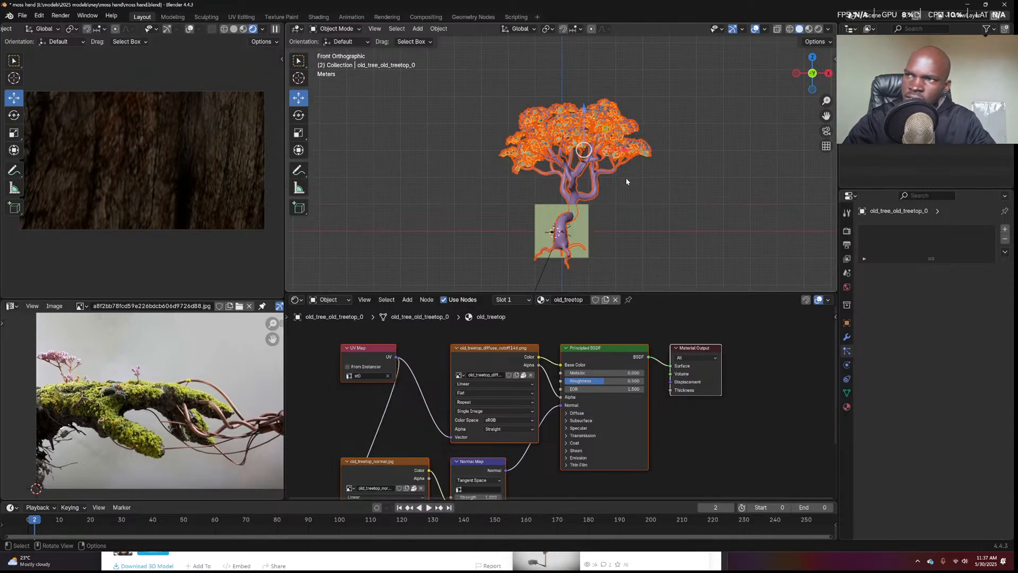
pyautogui.press('g')
pyautogui.click(644, 159)
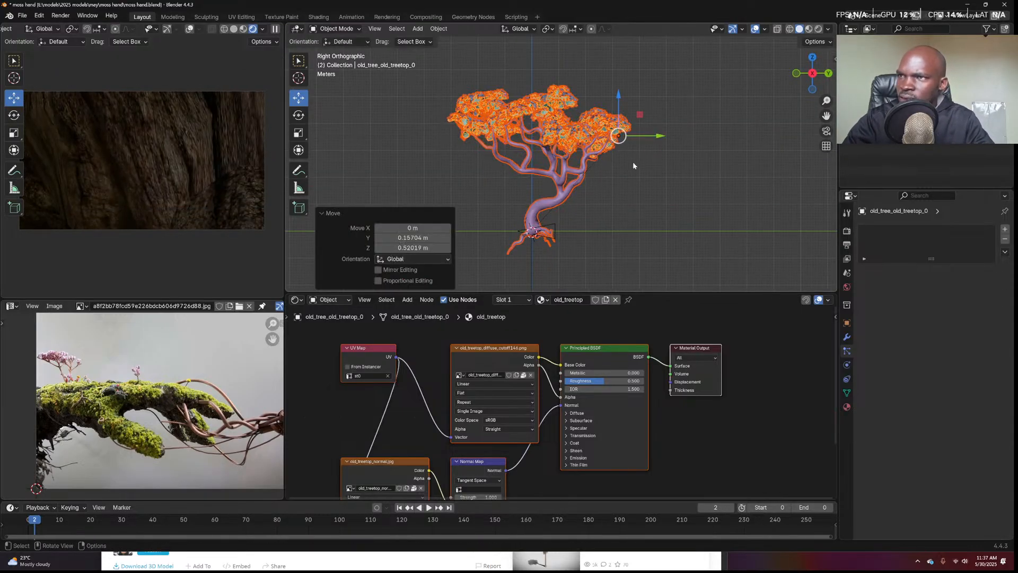
# Move the tree parts into a new collection named 'tree', then hide it
pyautogui.press('m')
pyautogui.click(566, 172)
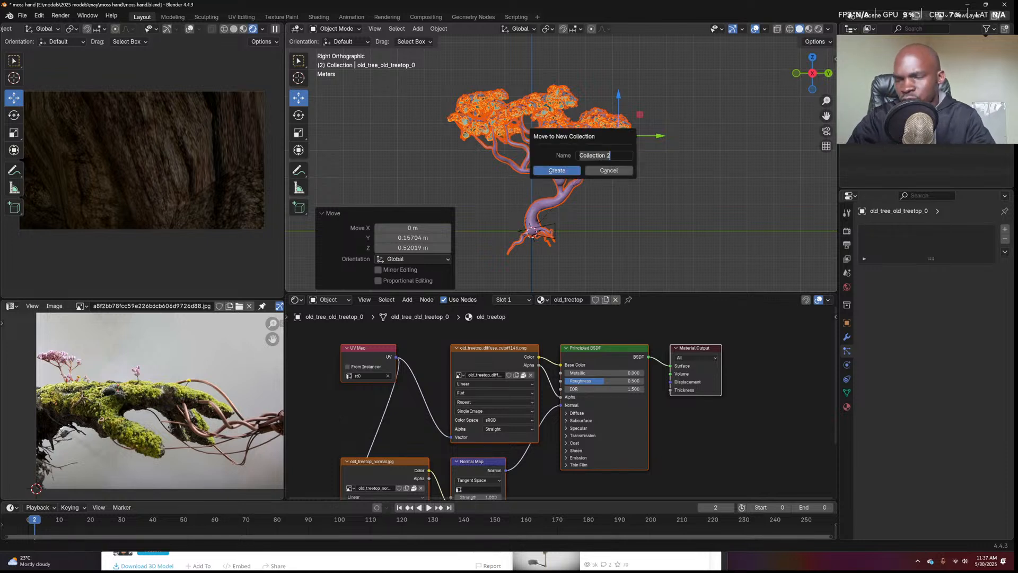
pyautogui.click(571, 170)
pyautogui.click(882, 71)
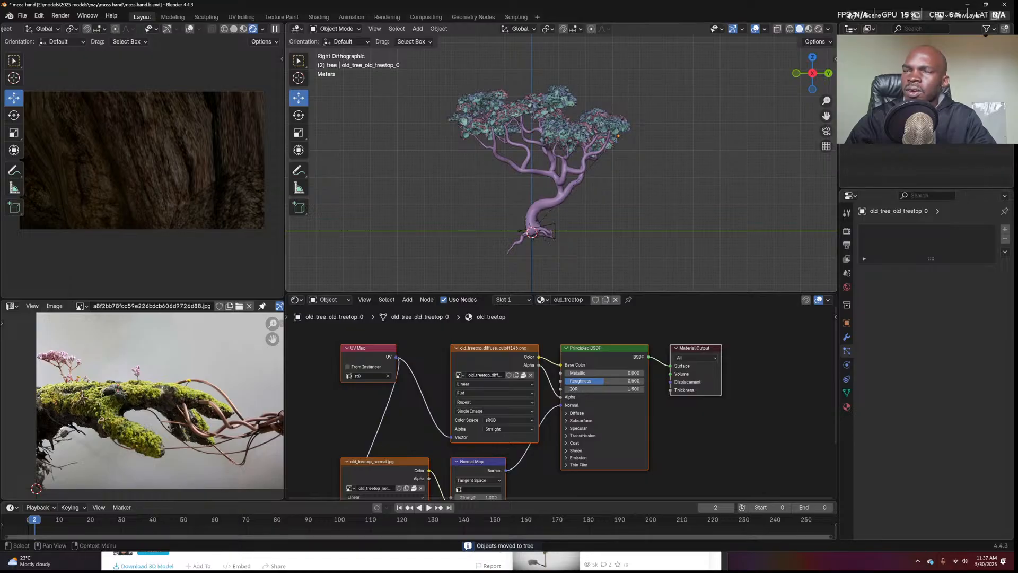
pyautogui.click(979, 72)
# Add a collection instance of the tree collection to the scene
pyautogui.moveTo(554, 204); pyautogui.dragTo(587, 232, button='middle')
pyautogui.press('KP_0')
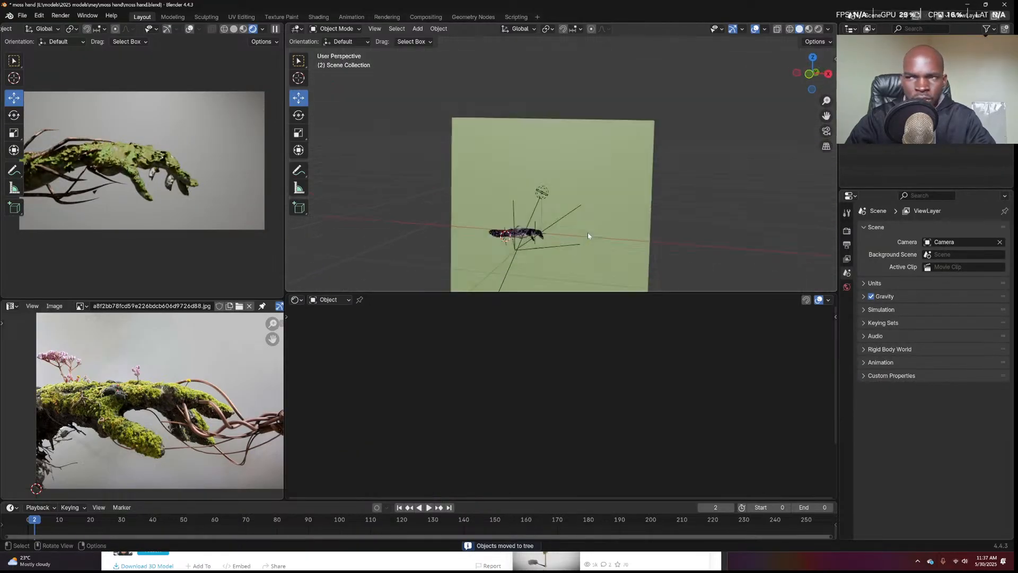
pyautogui.hotkey('shift', 'a')
pyautogui.moveTo(509, 394)
pyautogui.click(580, 402)
# Shrink the huge tree instance down and move it near the hand's knuckles
pyautogui.press('s')
pyautogui.click(697, 157)
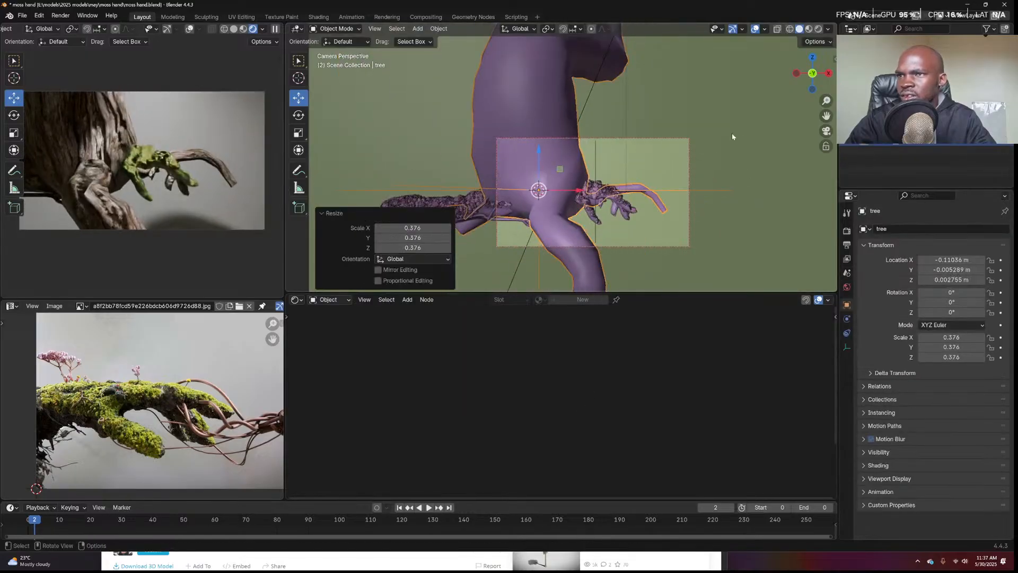
pyautogui.press('s')
pyautogui.click(573, 189)
pyautogui.press('s')
pyautogui.click(584, 182)
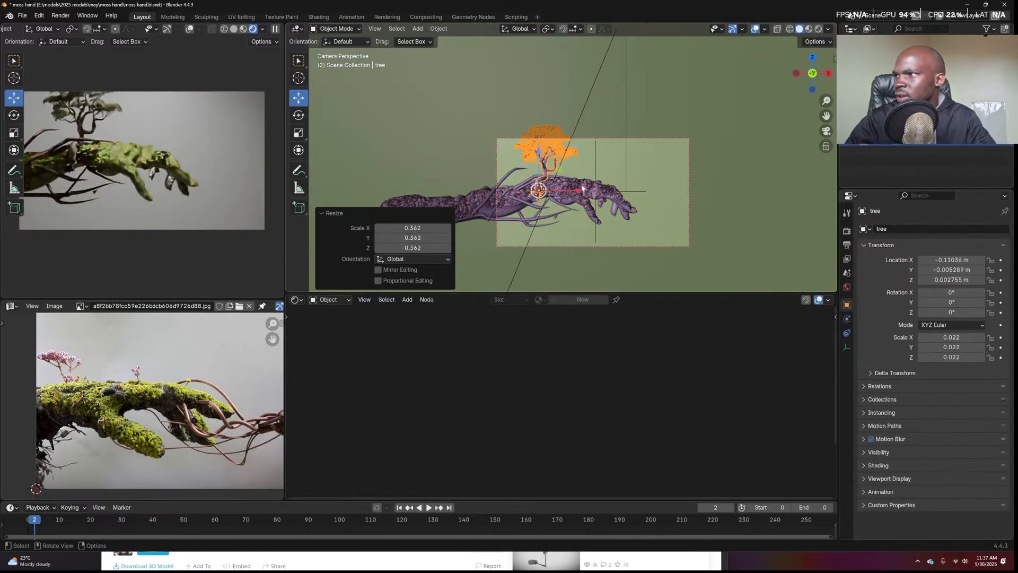
pyautogui.press('g')
pyautogui.click(631, 179)
# Fine-tune the tree instance's scale, settling at 0.019
pyautogui.press('s')
pyautogui.click(655, 175)
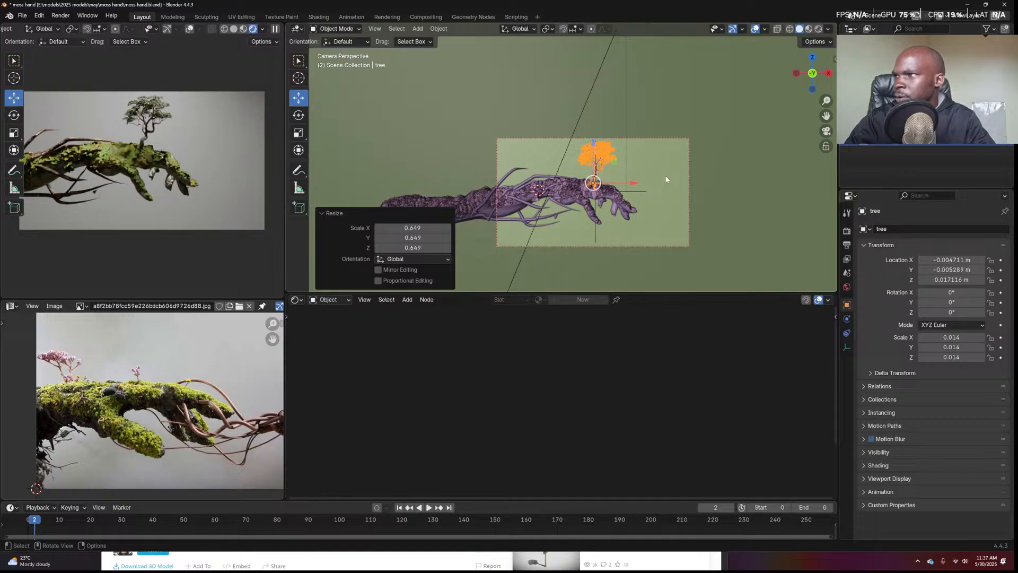
pyautogui.press('s')
pyautogui.click(681, 168)
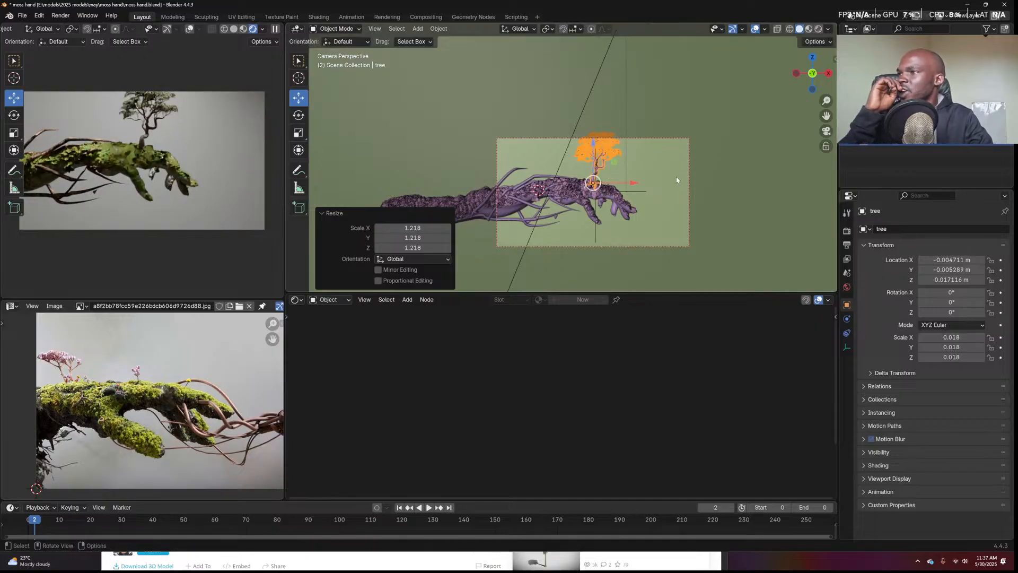
pyautogui.press('s')
pyautogui.click(698, 158)
pyautogui.press('s')
pyautogui.click(704, 155)
pyautogui.press('s')
pyautogui.click(672, 172)
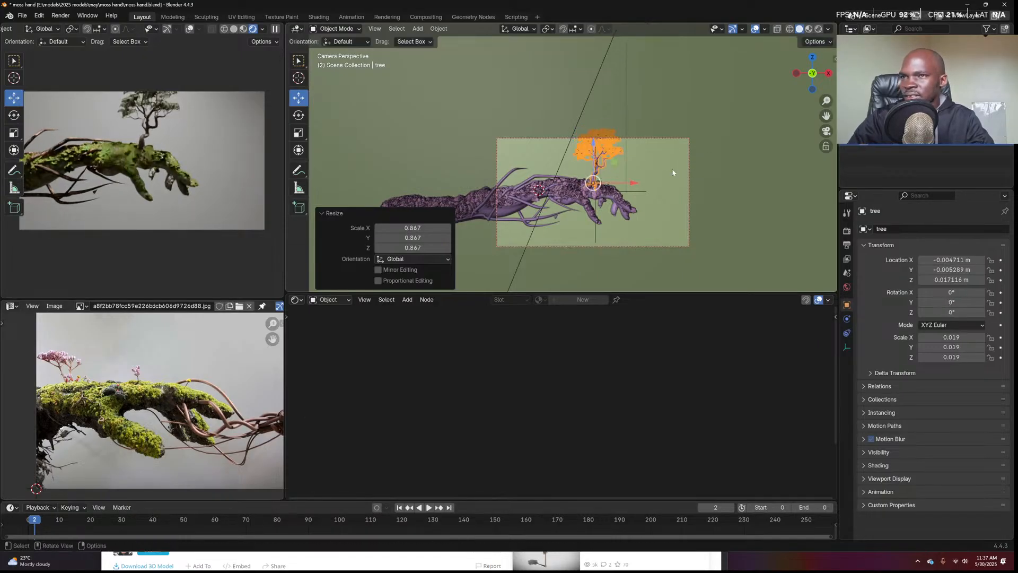
# From top view, move the tree to X −0.013 m, Y 0.0086 m on the hand, then select the camera
pyautogui.press('KP_7')
pyautogui.press('KP_Decimal')
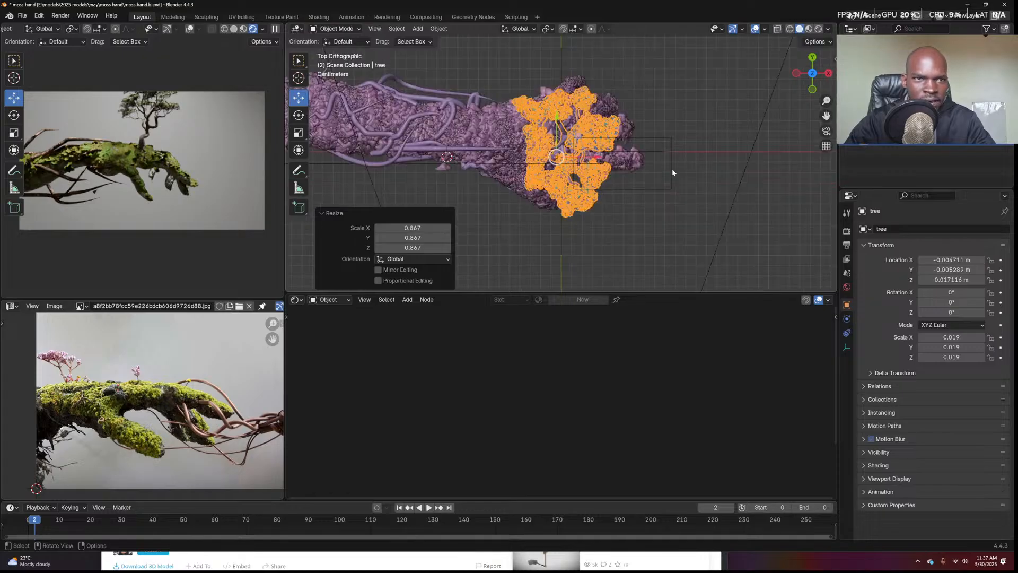
pyautogui.scroll(4, 626, 182)
pyautogui.press('g')
pyautogui.click(679, 125)
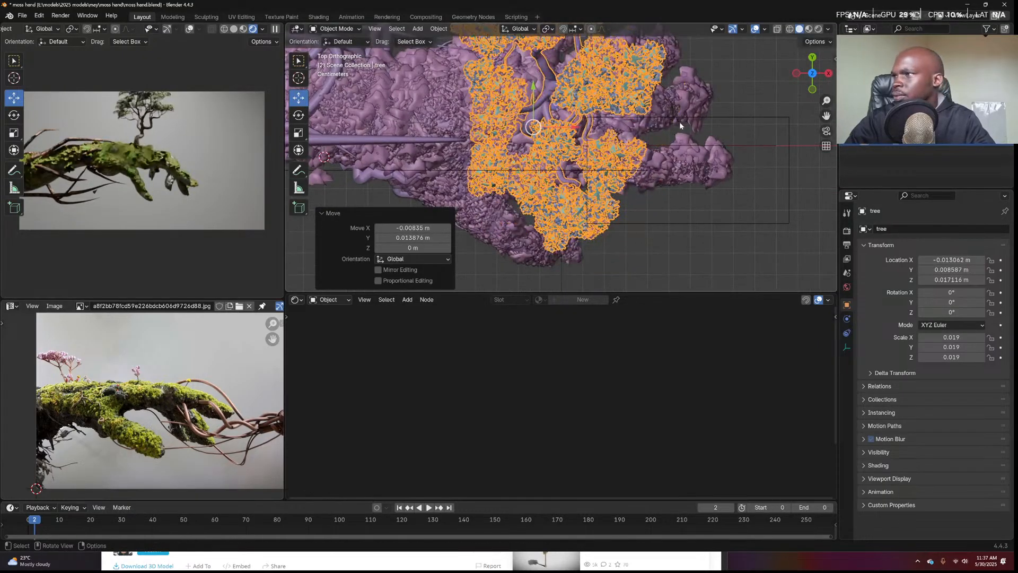
pyautogui.press('Right')
pyautogui.press('KP_0')
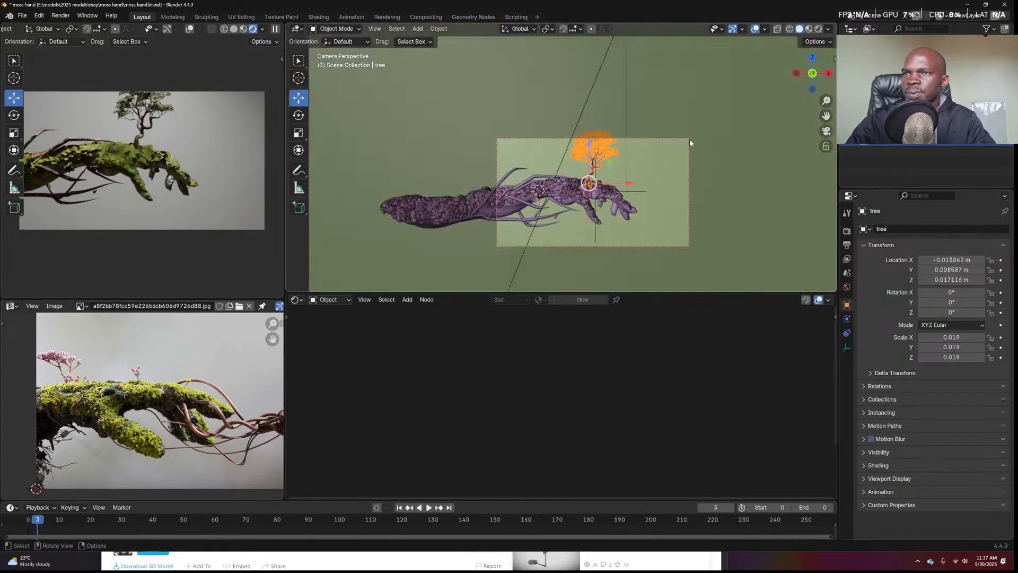
pyautogui.click(689, 139)
# Tilt the camera slightly and push it along its viewing axis
pyautogui.press('r')
pyautogui.press('r')
pyautogui.click(725, 175)
pyautogui.press('g')
pyautogui.press('z')
pyautogui.press('z')
pyautogui.click(724, 177)
pyautogui.scroll(2, 694, 193)
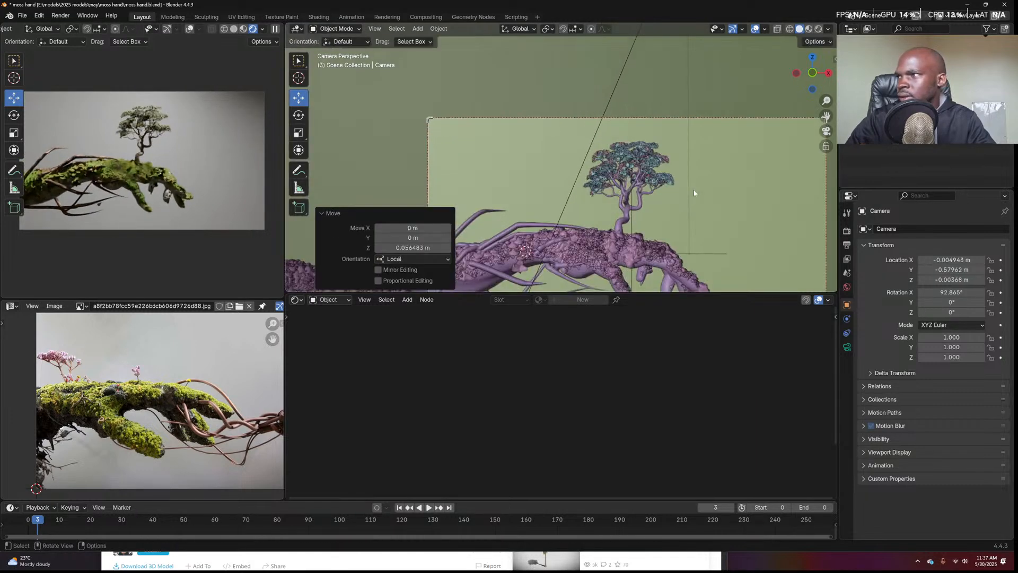
pyautogui.scroll(-4, 694, 193)
# Move the area light and rotate it to aim at the hand
pyautogui.keyDown('shift'); pyautogui.moveTo(694, 193); pyautogui.dragTo(667, 232, button='middle'); pyautogui.keyUp('shift')
pyautogui.click(601, 91)
pyautogui.press('g')
pyautogui.click(662, 121)
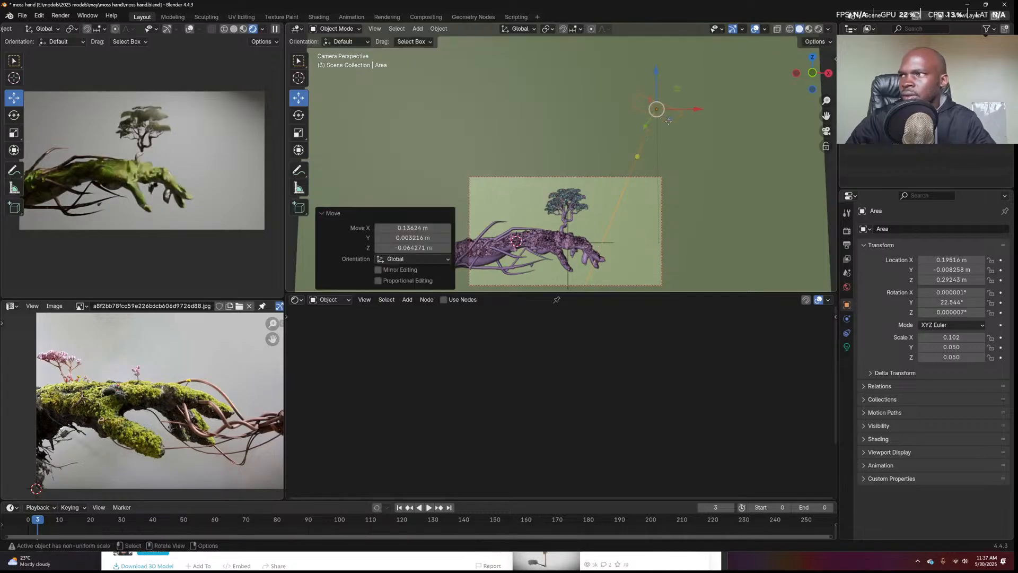
pyautogui.press('r')
pyautogui.click(704, 152)
pyautogui.press('g')
pyautogui.click(724, 130)
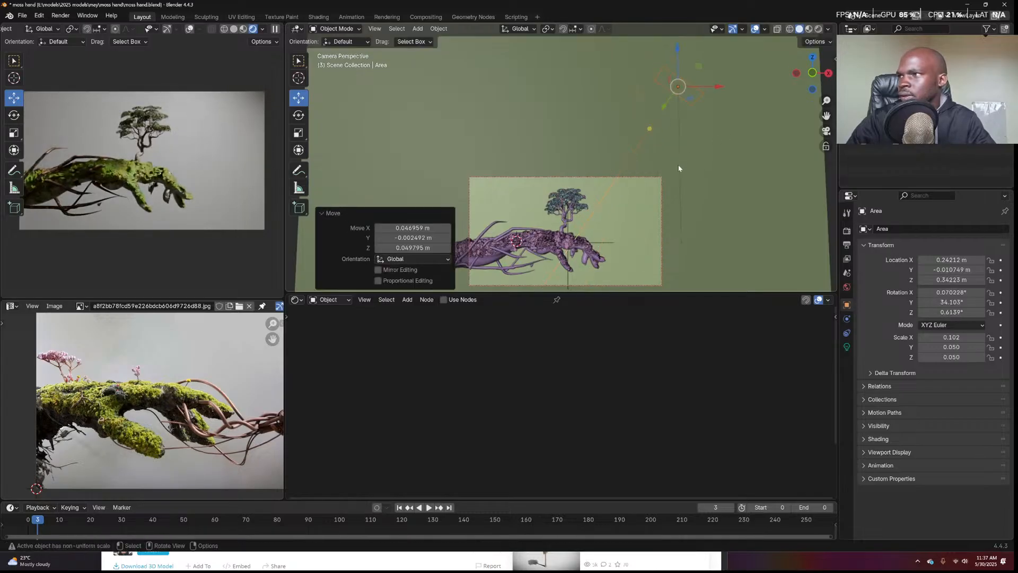
# Set the area light's power to 16 W, after trying 1000, 300, 100 and 500 W
pyautogui.click(847, 346)
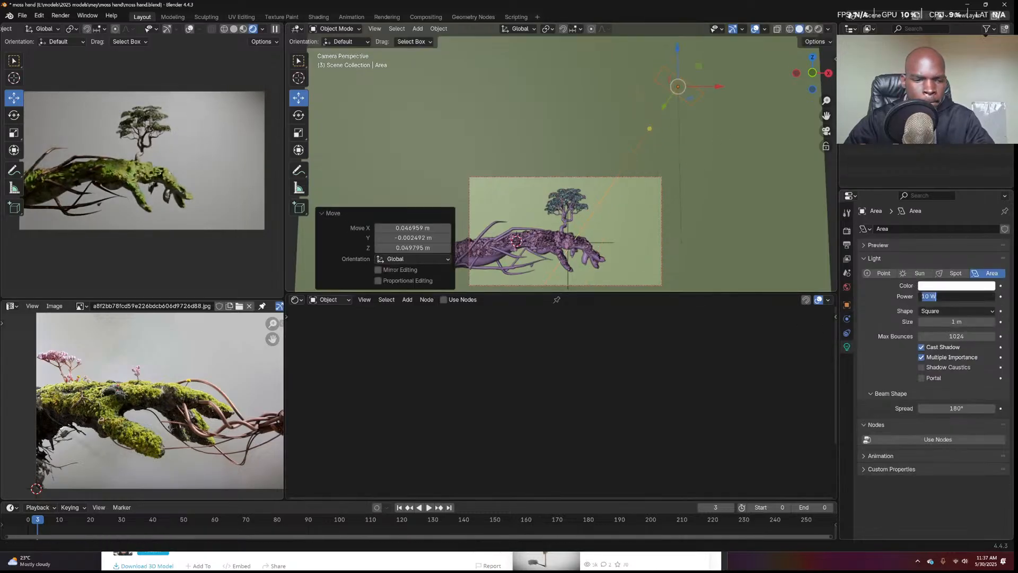
pyautogui.press('Return')
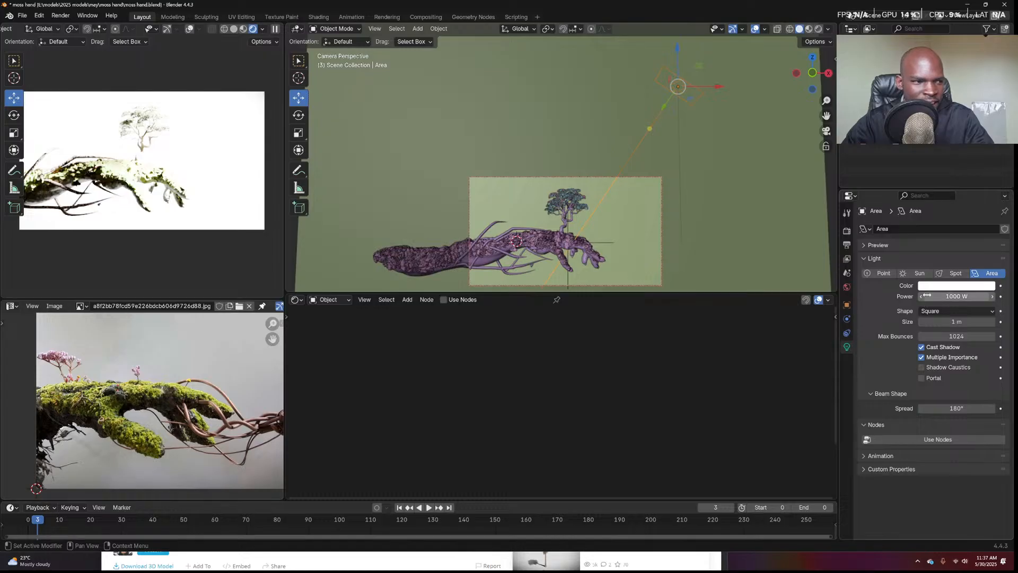
pyautogui.click(944, 296)
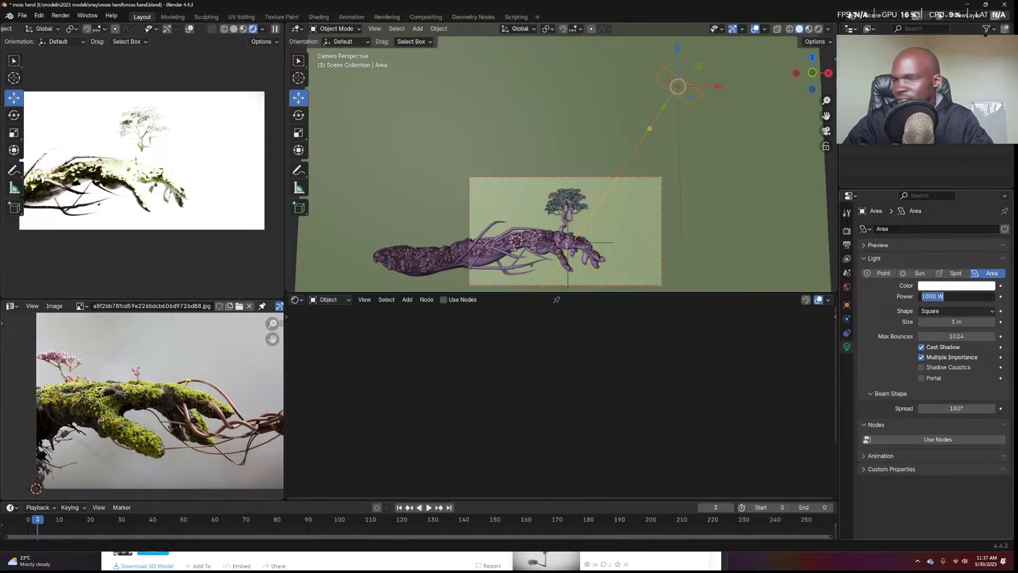
pyautogui.write('300')
pyautogui.press('Return')
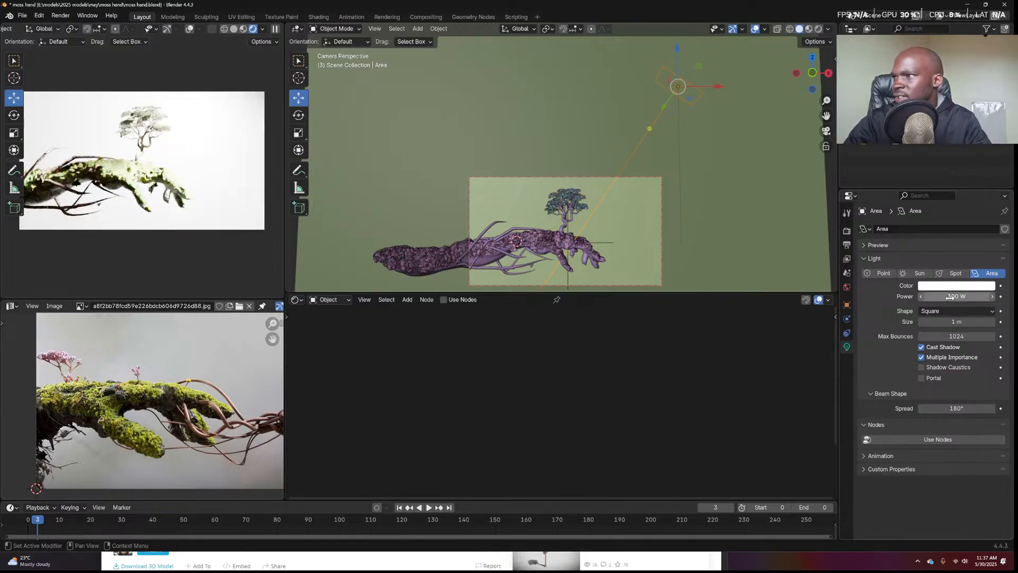
pyautogui.click(950, 301)
pyautogui.press('Return')
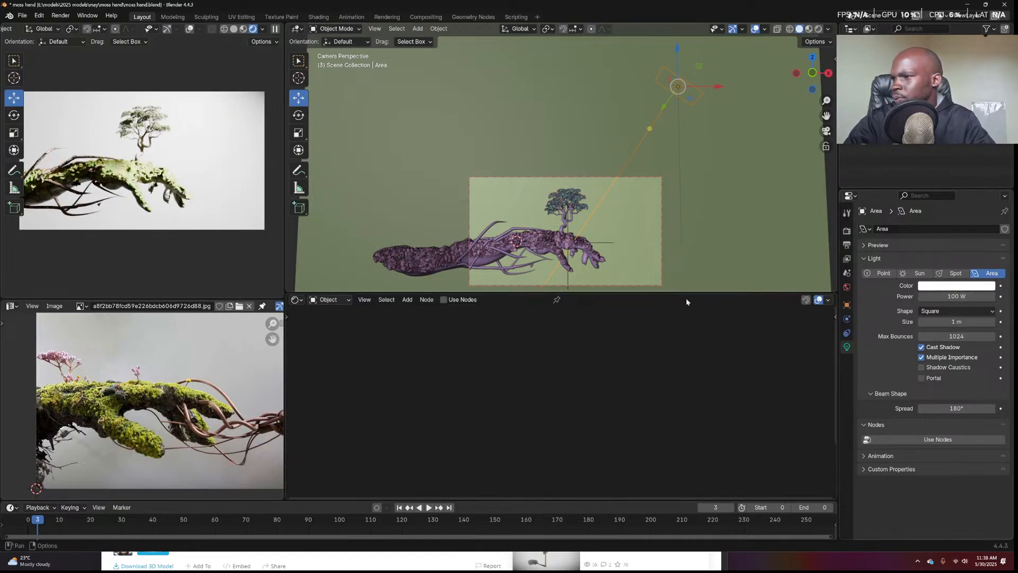
pyautogui.moveTo(944, 297); pyautogui.dragTo(949, 297)
pyautogui.click(949, 297)
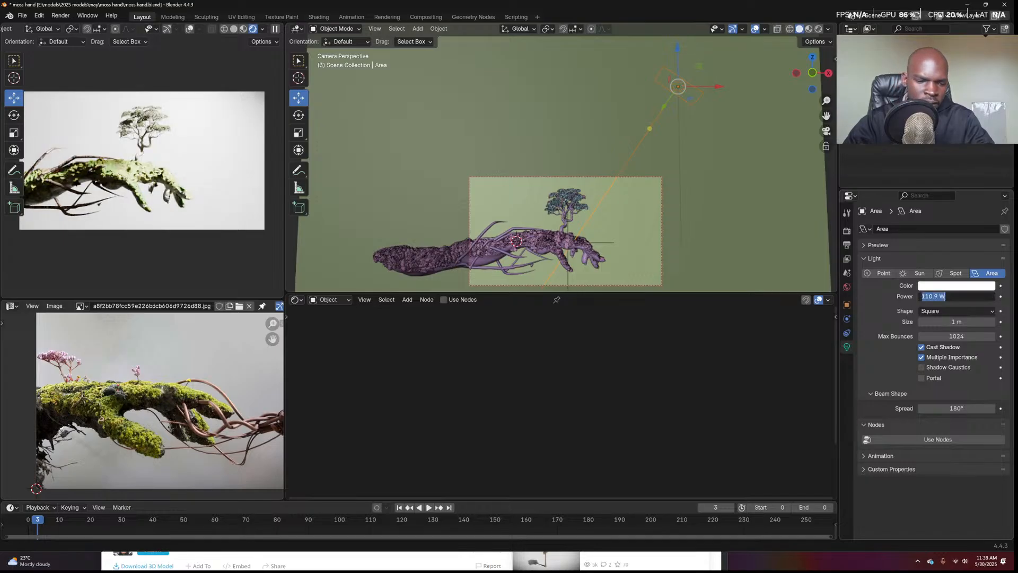
pyautogui.write('500')
pyautogui.press('Return')
pyautogui.click(949, 296)
pyautogui.write('16')
pyautogui.press('Return')
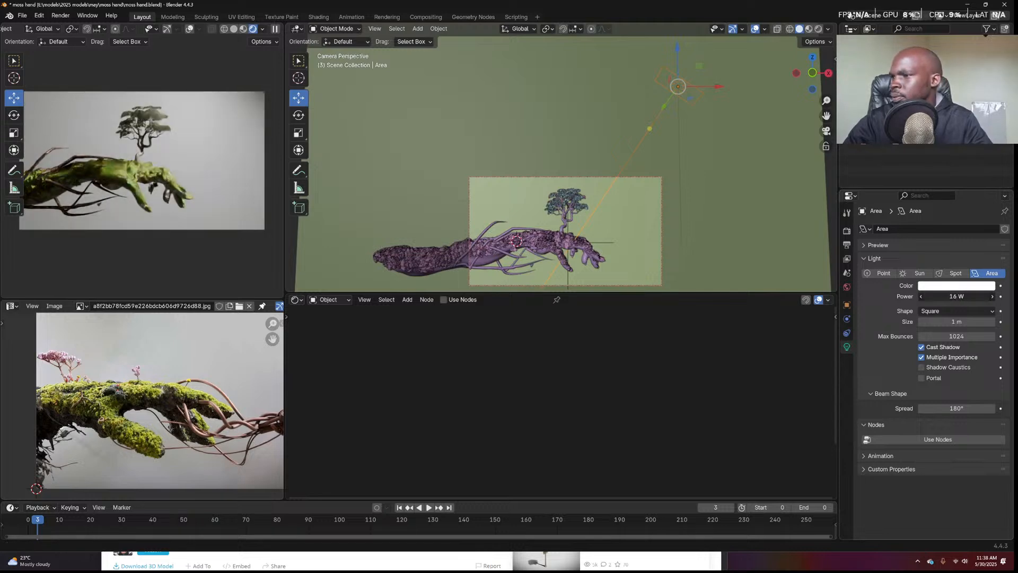
# Select the backdrop plane to show its Material.003 shader nodes
pyautogui.click(562, 175)
pyautogui.scroll(-1, 563, 178)
pyautogui.scroll(2, 563, 178)
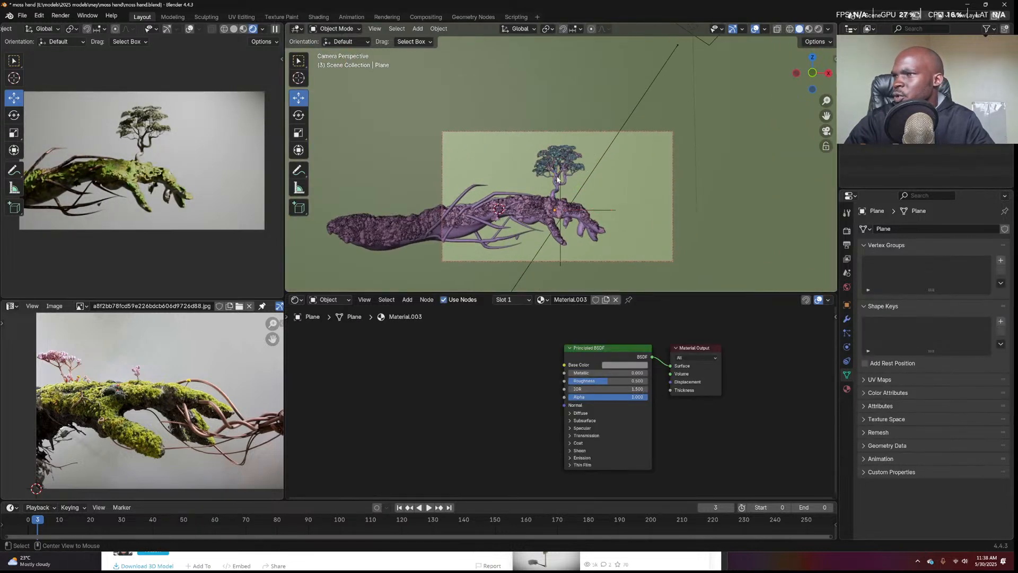
# Add a cube at the 3D cursor, scale it to enclose the scene, and enable X-ray
pyautogui.hotkey('shift', 'a')
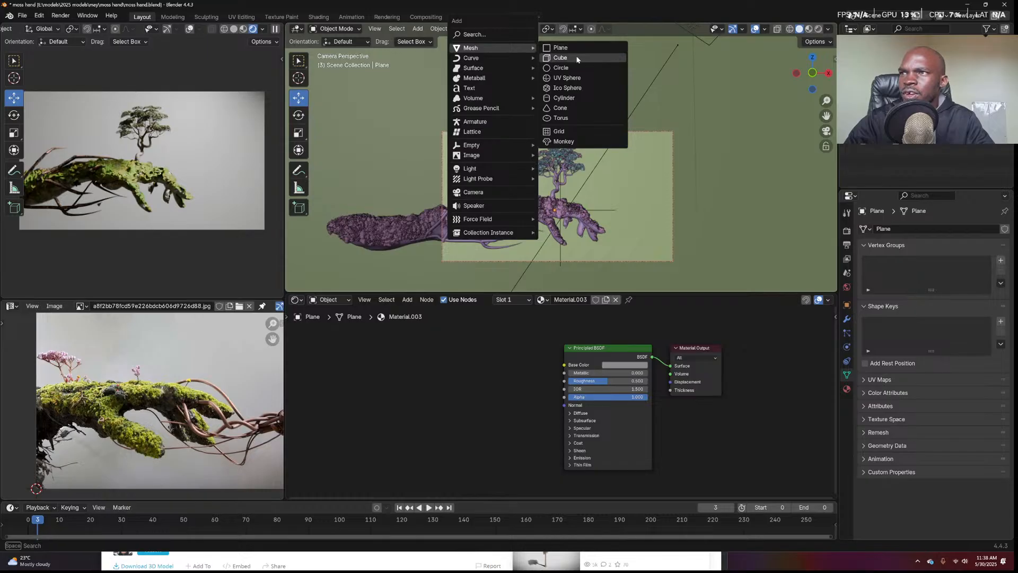
pyautogui.click(569, 56)
pyautogui.click(508, 134)
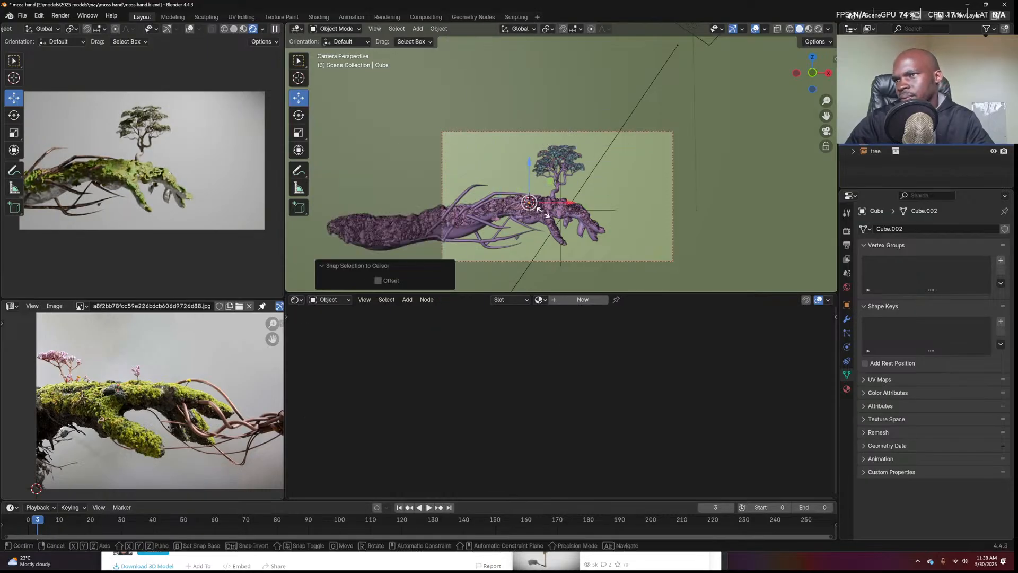
pyautogui.click(616, 179)
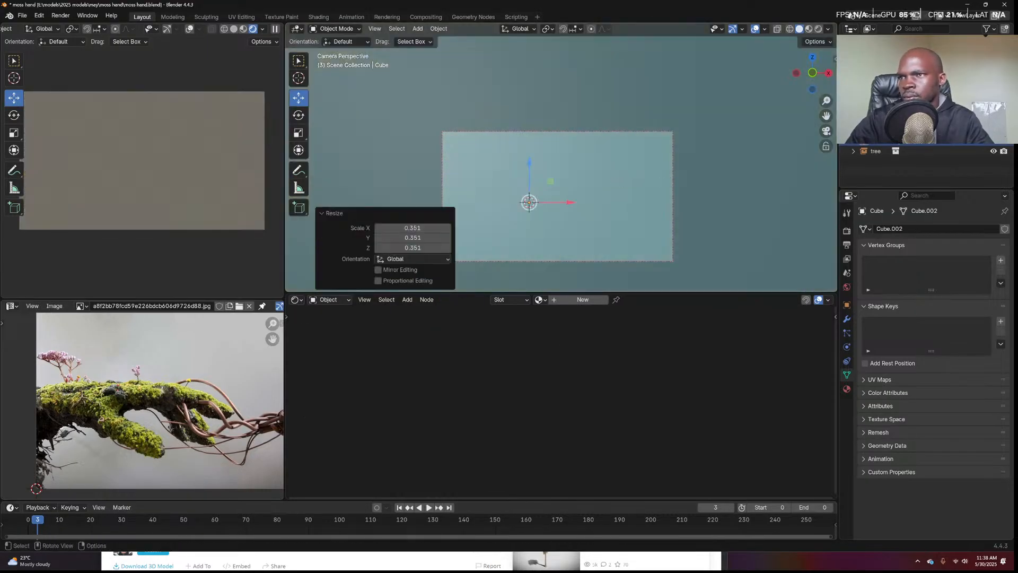
pyautogui.press('KP_0')
pyautogui.press('s')
pyautogui.click(643, 196)
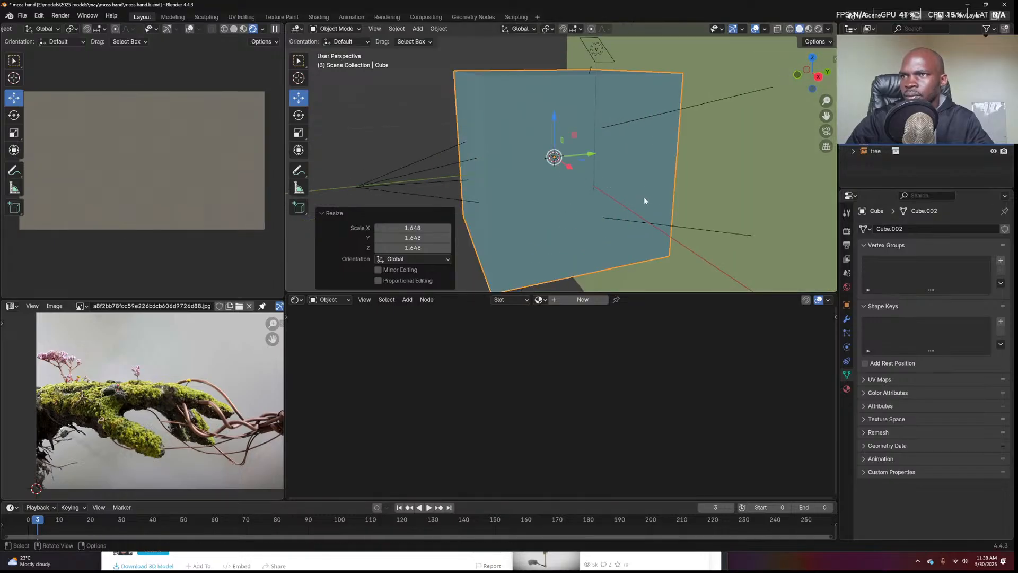
pyautogui.press('KP_0')
pyautogui.hotkey('alt', 'z')
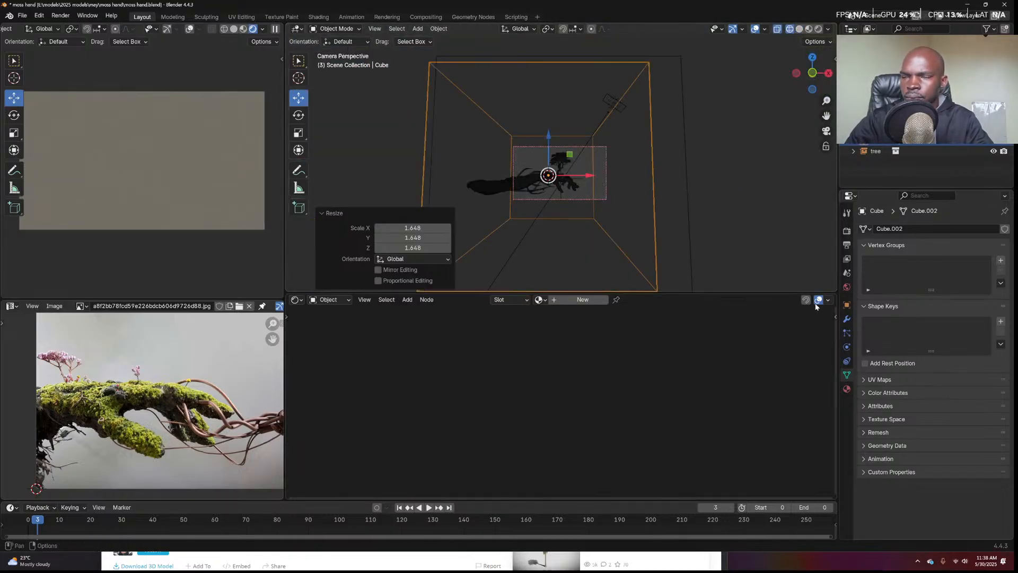
# Give the cube a new material with Volume Scatter into Volume and raised anisotropy
pyautogui.click(581, 300)
pyautogui.hotkey('shift', 'a')
pyautogui.click(520, 338)
pyautogui.write('vol s')
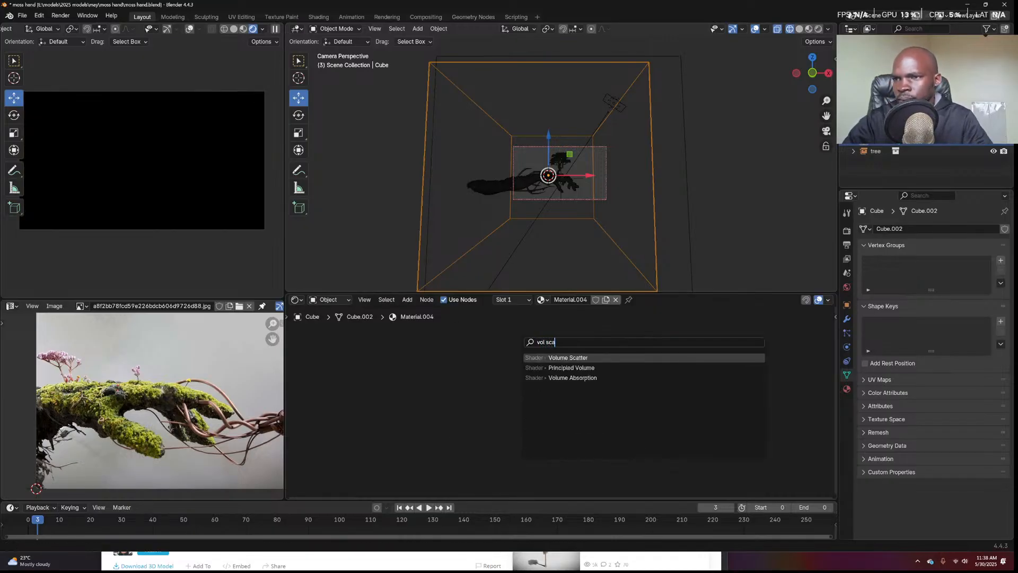
pyautogui.write('ca')
pyautogui.press('Return')
pyautogui.click(475, 348)
pyautogui.moveTo(514, 344); pyautogui.dragTo(606, 366)
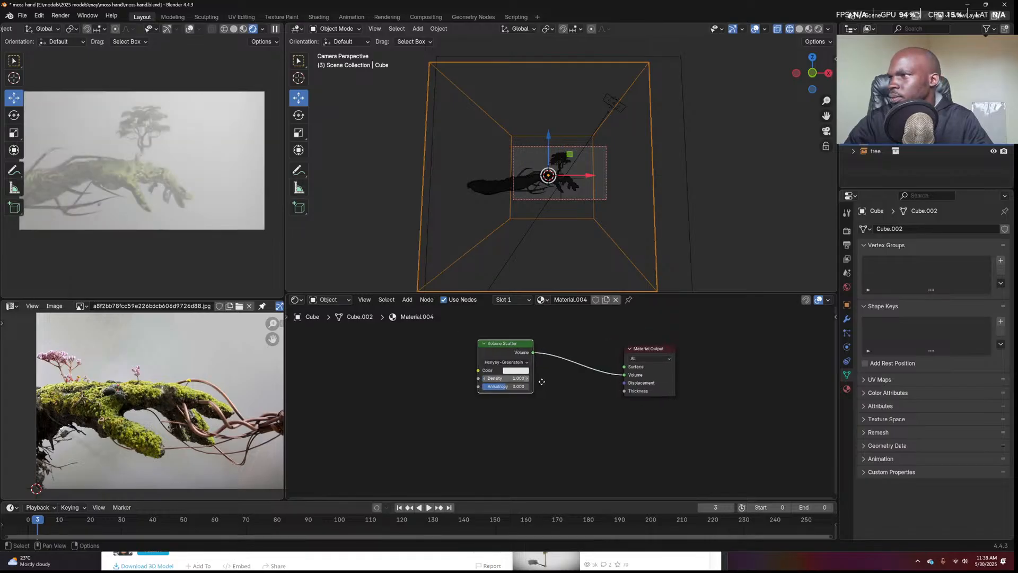
pyautogui.scroll(1, 520, 373)
pyautogui.moveTo(485, 410)
pyautogui.mouseDown()
pyautogui.moveTo(507, 410)
pyautogui.moveTo(497, 410)
pyautogui.mouseUp()
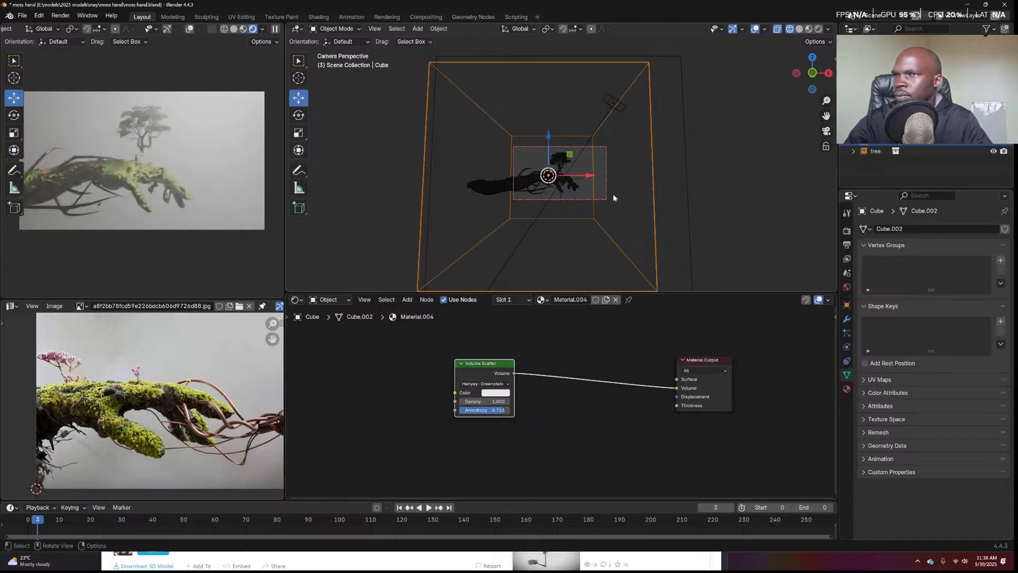
pyautogui.scroll(1, 624, 128)
# Rotate and reposition the area light and narrow its spread to 17.4°
pyautogui.click(633, 78)
pyautogui.press('r')
pyautogui.click(669, 138)
pyautogui.press('g')
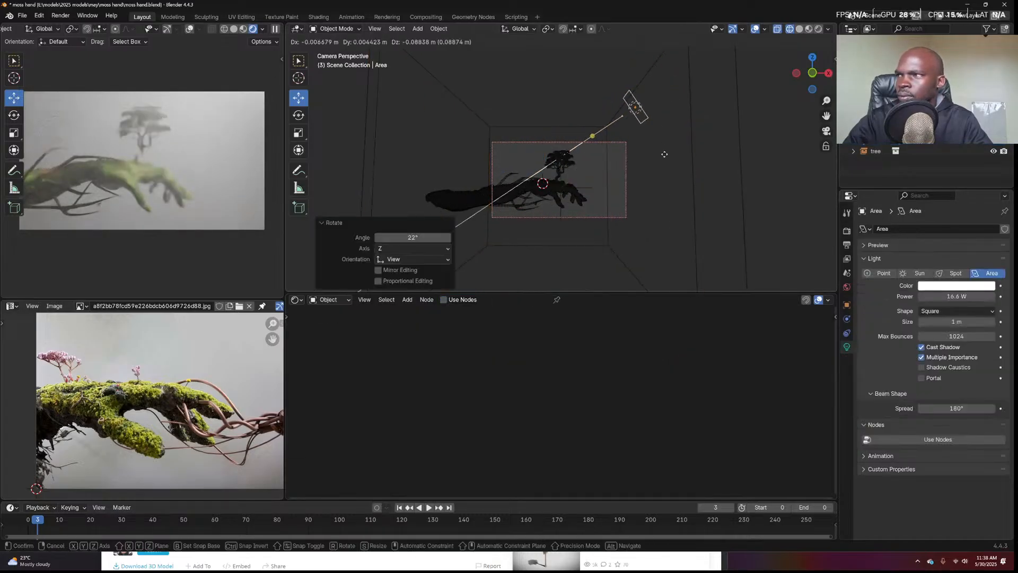
pyautogui.click(669, 180)
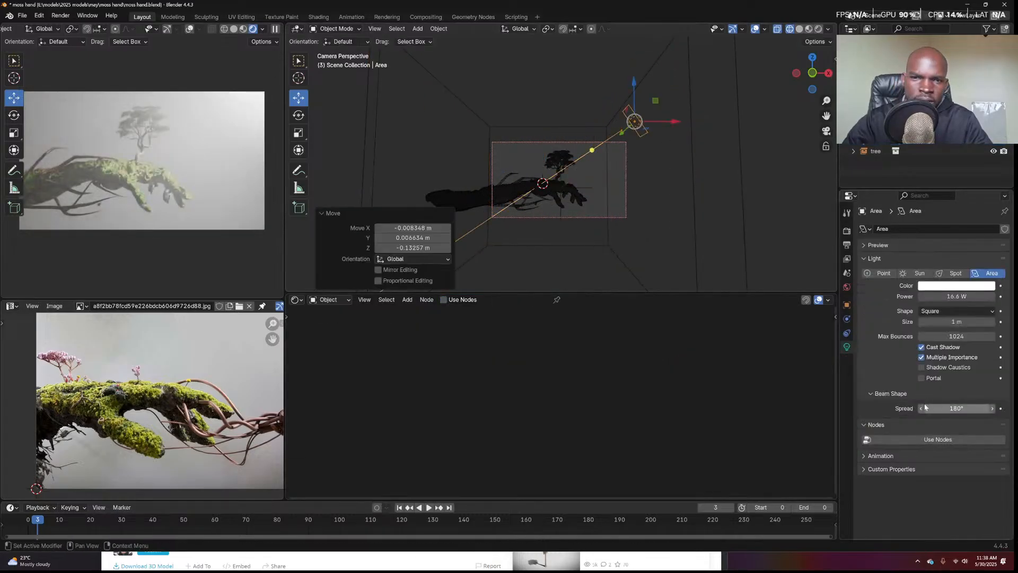
pyautogui.click(956, 408)
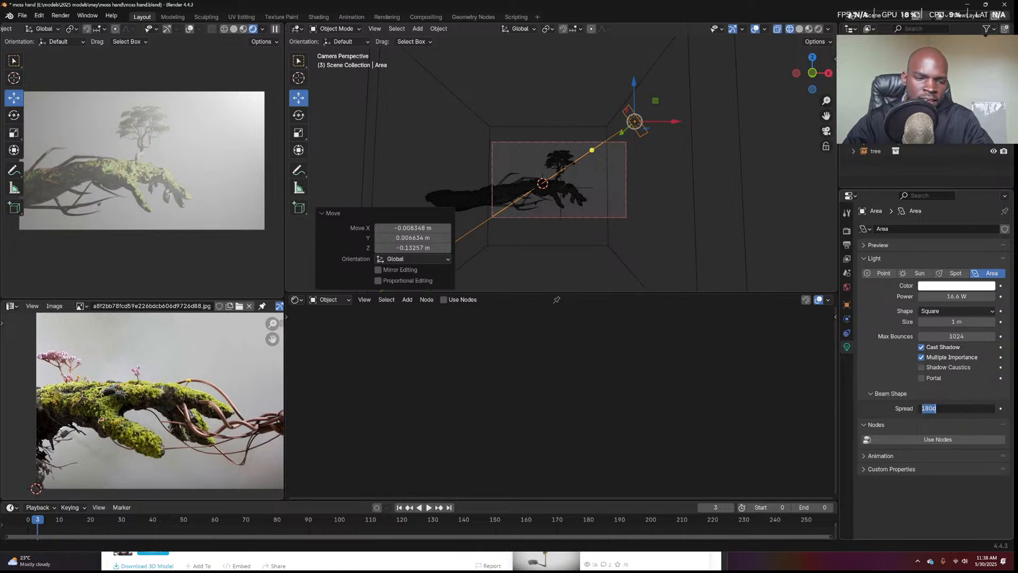
pyautogui.press('Return')
pyautogui.moveTo(959, 409); pyautogui.dragTo(913, 408)
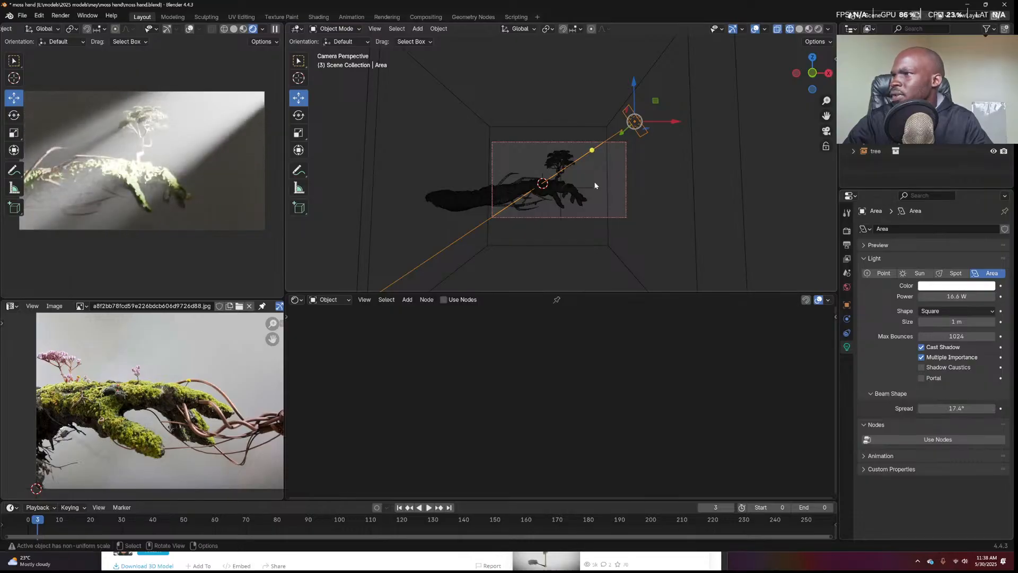
pyautogui.press('g')
pyautogui.click(599, 158)
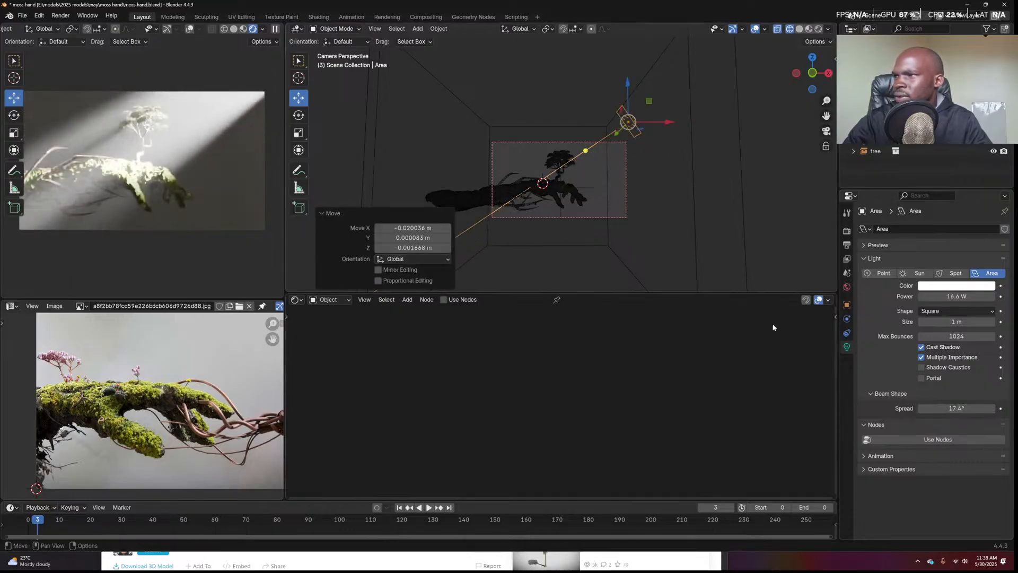
# Lower the area light's power to 1.9 W and scale it up to about 2×
pyautogui.moveTo(959, 297); pyautogui.dragTo(931, 296)
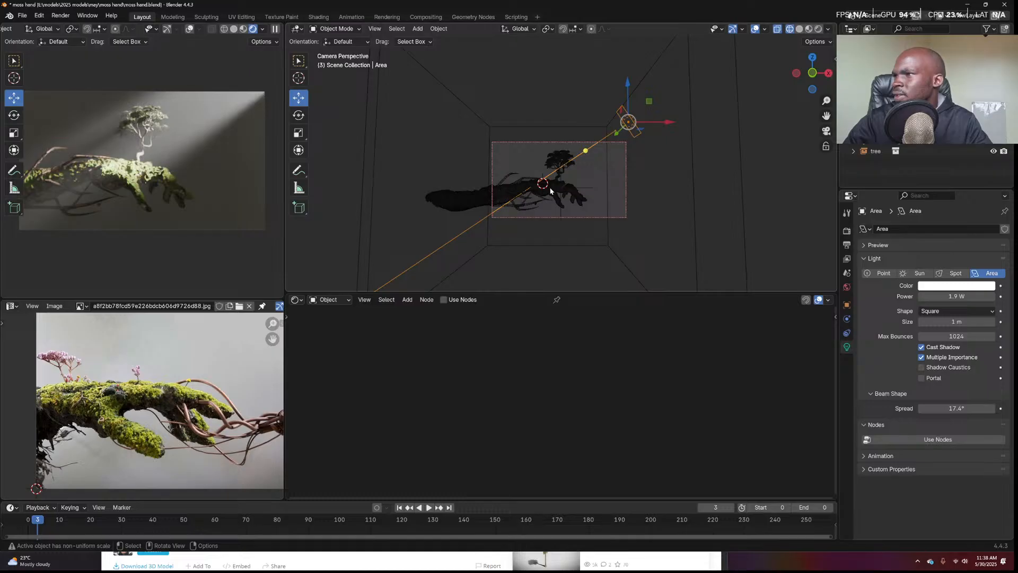
pyautogui.scroll(4, 554, 186)
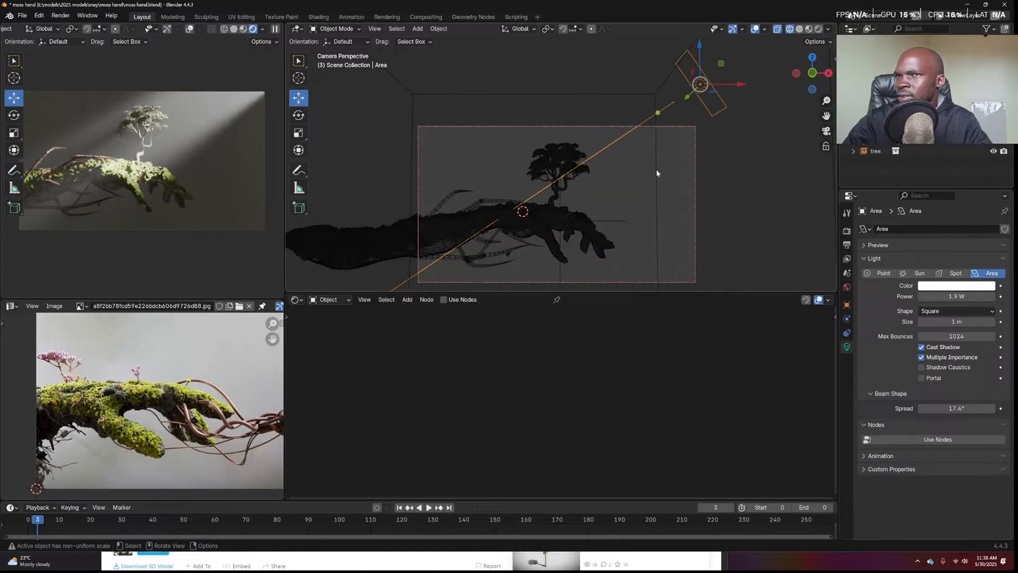
pyautogui.press('s')
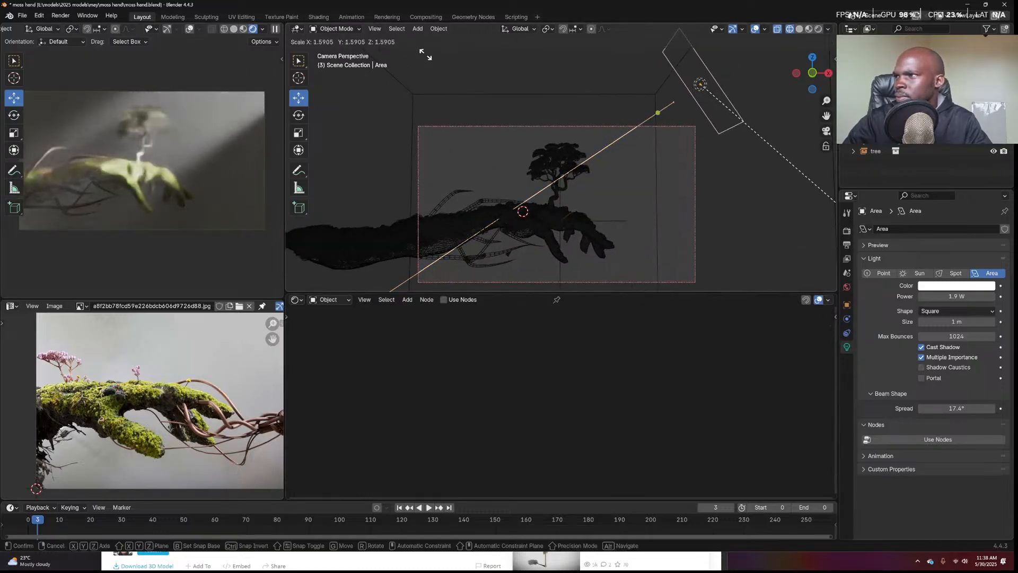
pyautogui.click(498, 91)
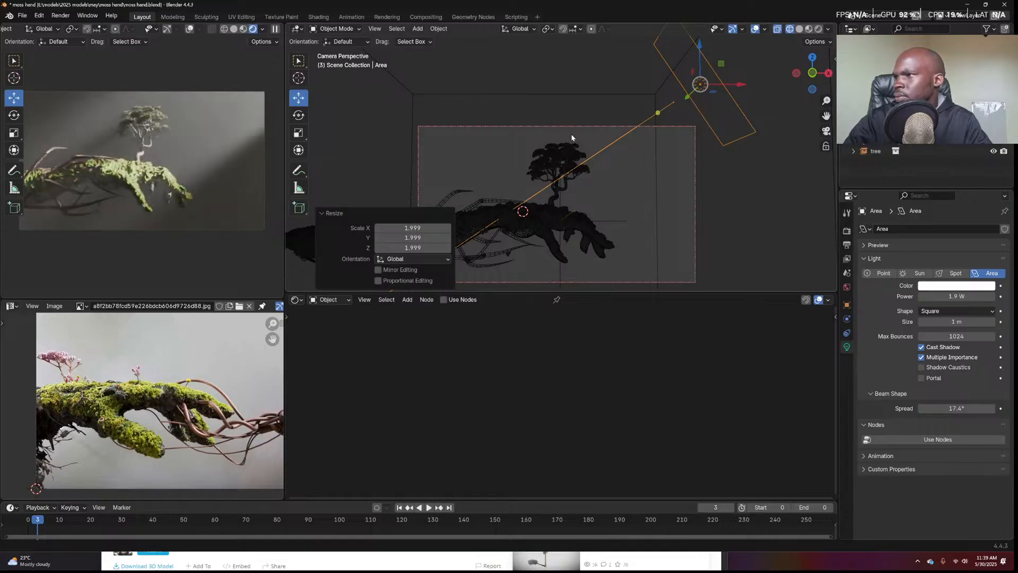
pyautogui.moveTo(571, 134); pyautogui.dragTo(588, 164, button='middle')
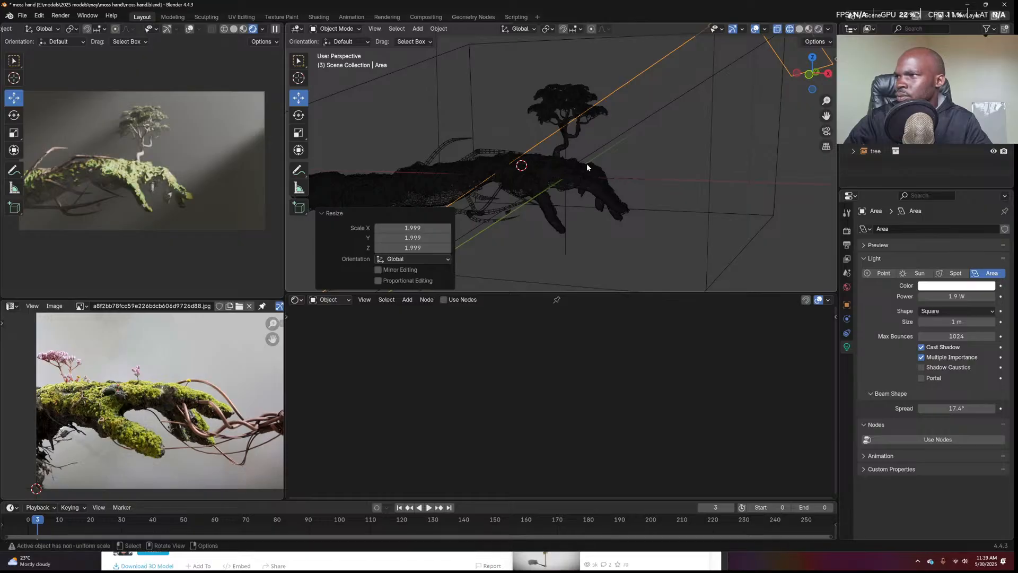
# Switch the lower editor to the Compositor
pyautogui.click(262, 30)
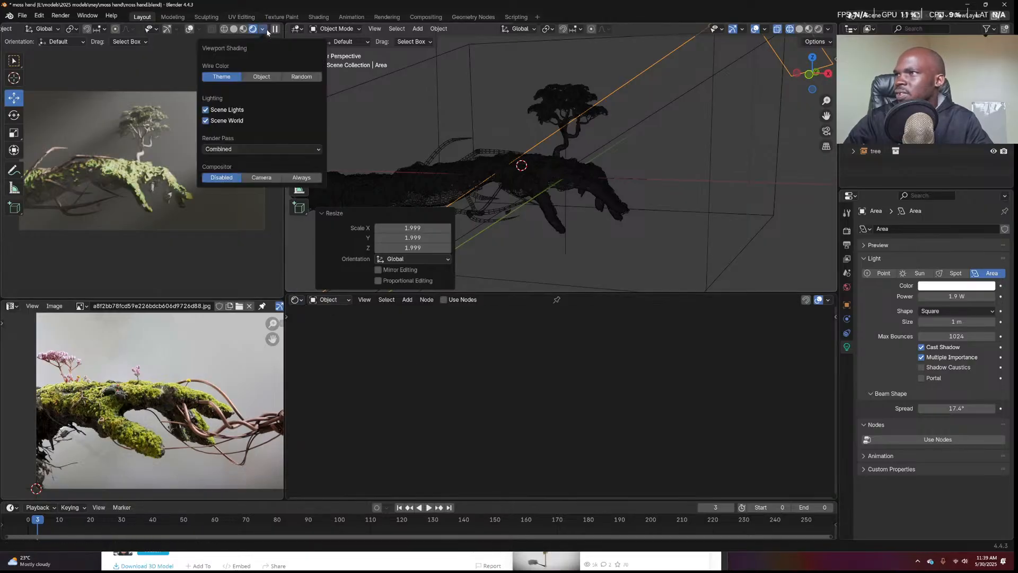
pyautogui.click(295, 299)
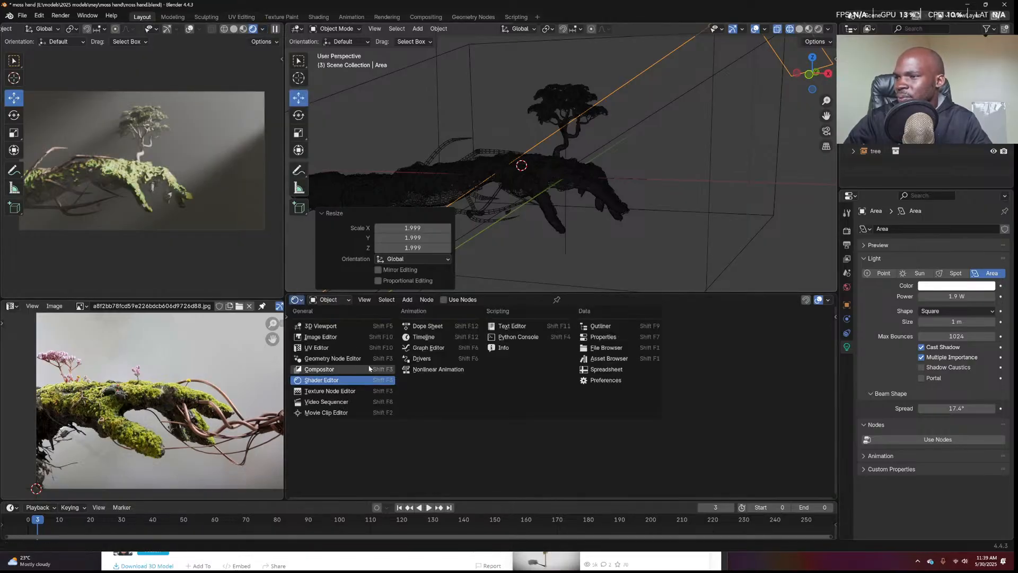
pyautogui.click(351, 367)
# Enable compositing nodes and insert a Glare node set to Bloom with adjusted size
pyautogui.click(395, 299)
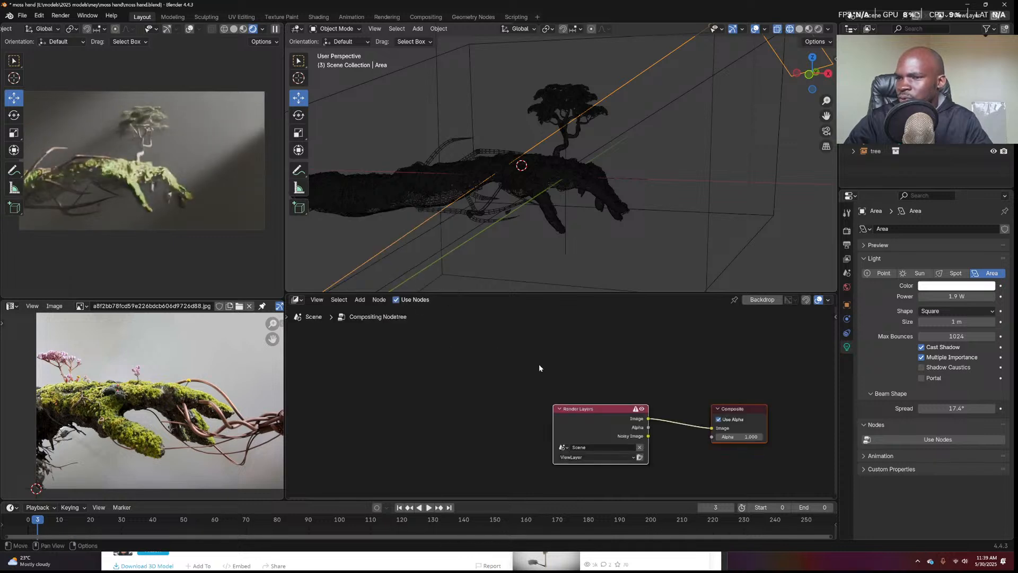
pyautogui.hotkey('shift', 'a')
pyautogui.write('gla')
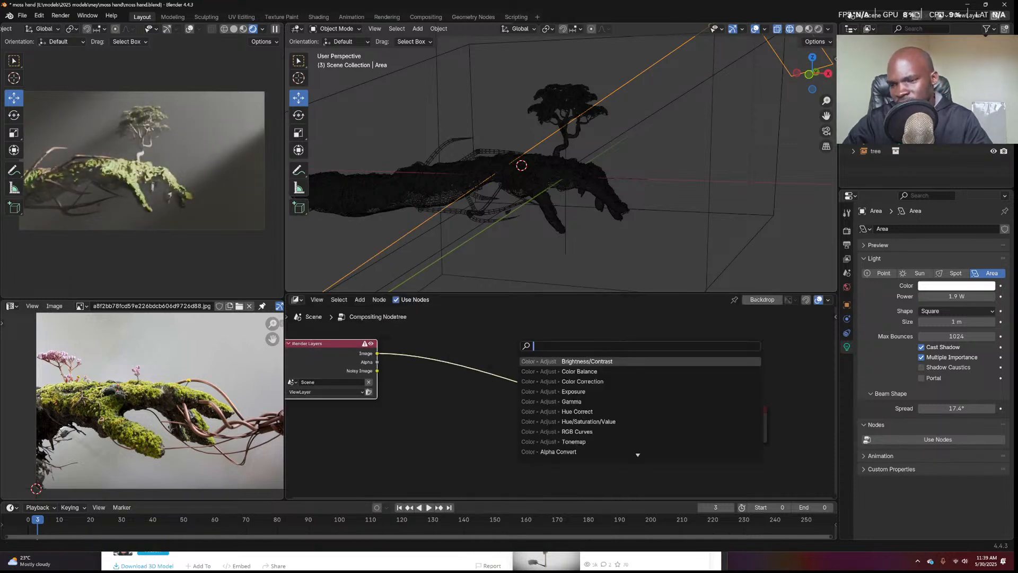
pyautogui.press('Return')
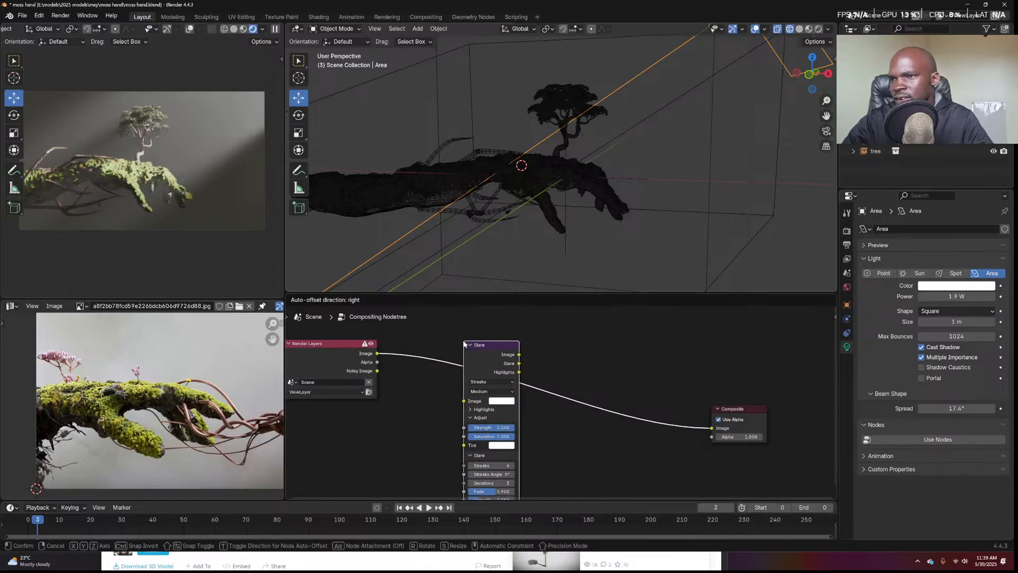
pyautogui.click(511, 390)
pyautogui.scroll(2, 511, 391)
pyautogui.click(467, 374)
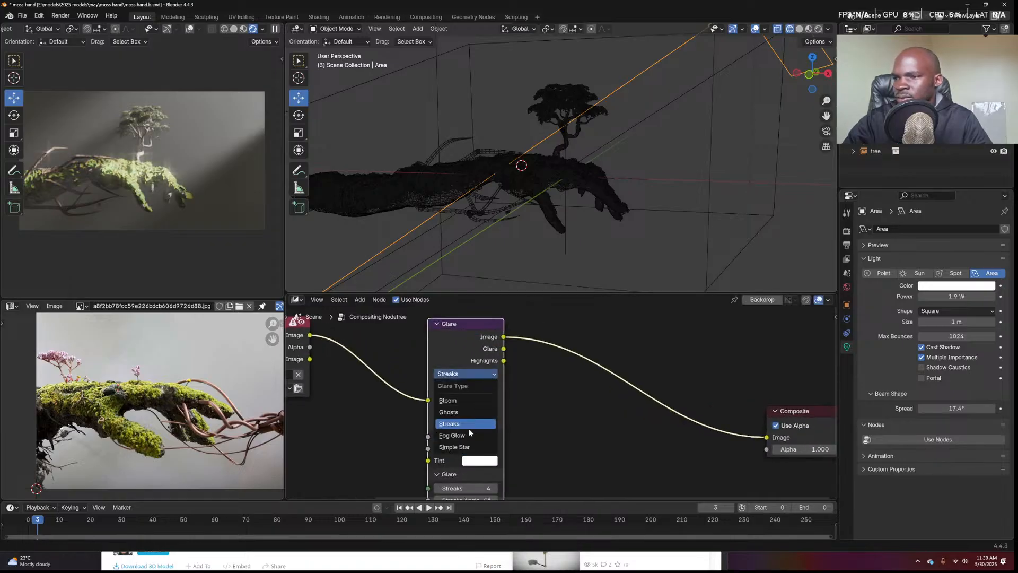
pyautogui.click(466, 410)
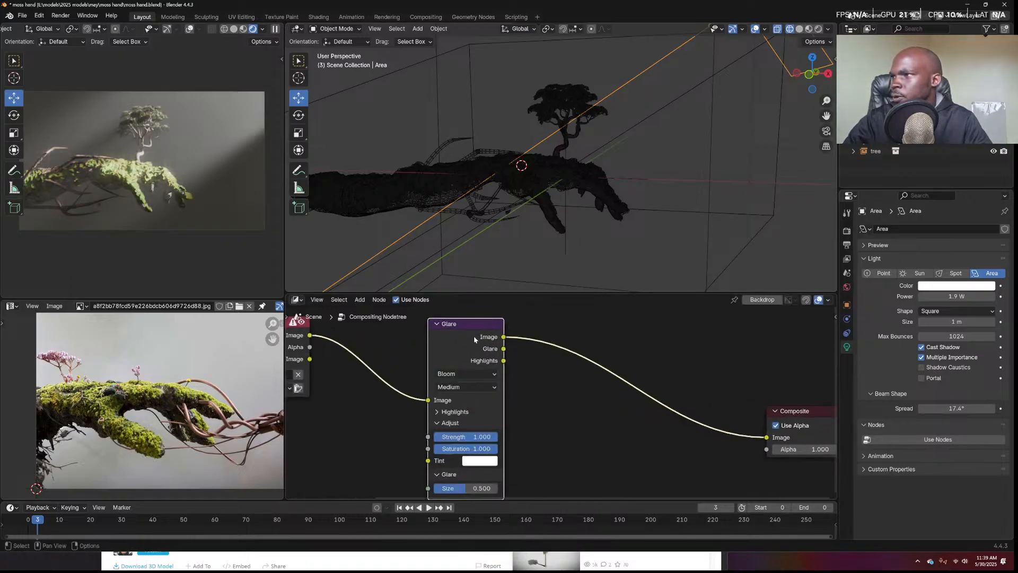
pyautogui.moveTo(474, 342); pyautogui.dragTo(490, 334)
pyautogui.moveTo(485, 481)
pyautogui.mouseDown()
pyautogui.moveTo(494, 480)
pyautogui.moveTo(469, 480)
pyautogui.mouseUp()
pyautogui.scroll(-4, 561, 402)
# Add a Color Balance node tinting shadows and midtones toward blue, then minimize the browser
pyautogui.hotkey('shift', 'a')
pyautogui.click(626, 361)
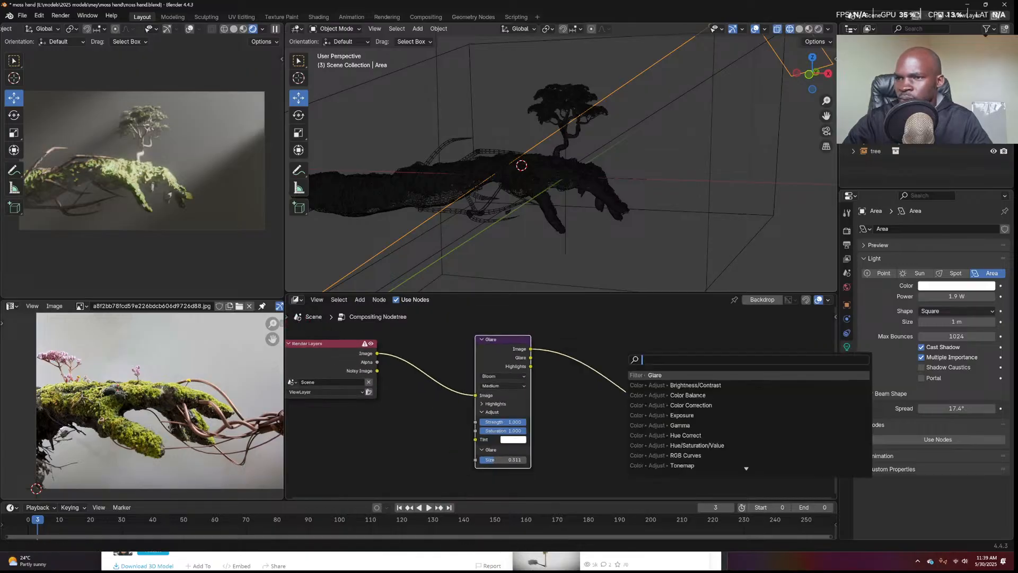
pyautogui.write('colo')
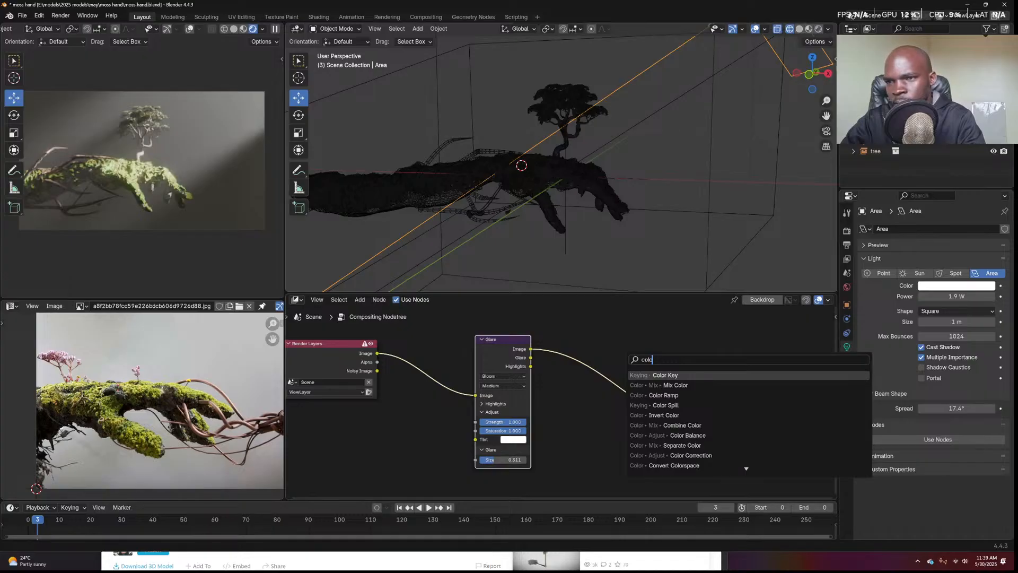
pyautogui.click(658, 435)
pyautogui.click(557, 366)
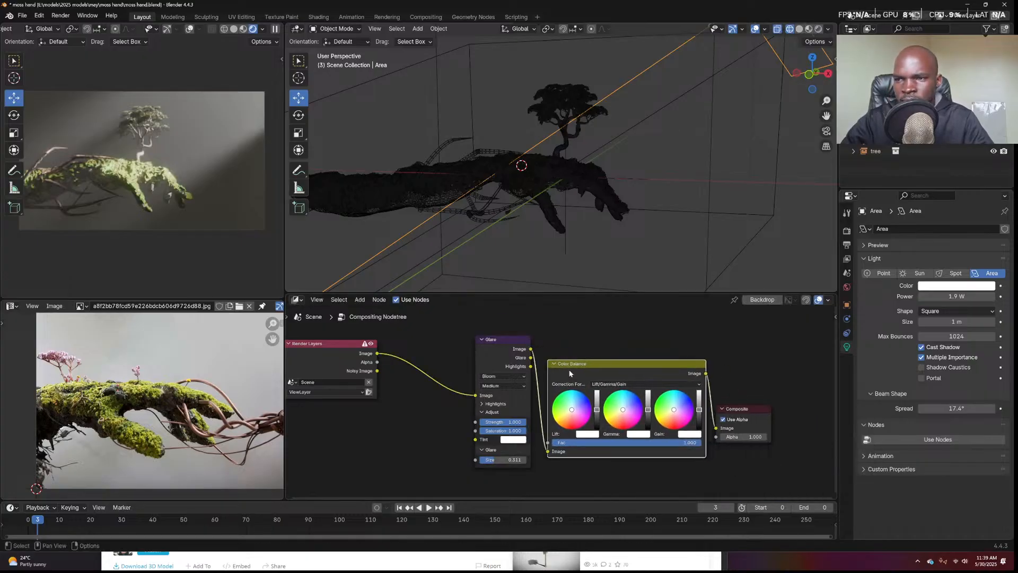
pyautogui.moveTo(571, 409); pyautogui.dragTo(573, 406)
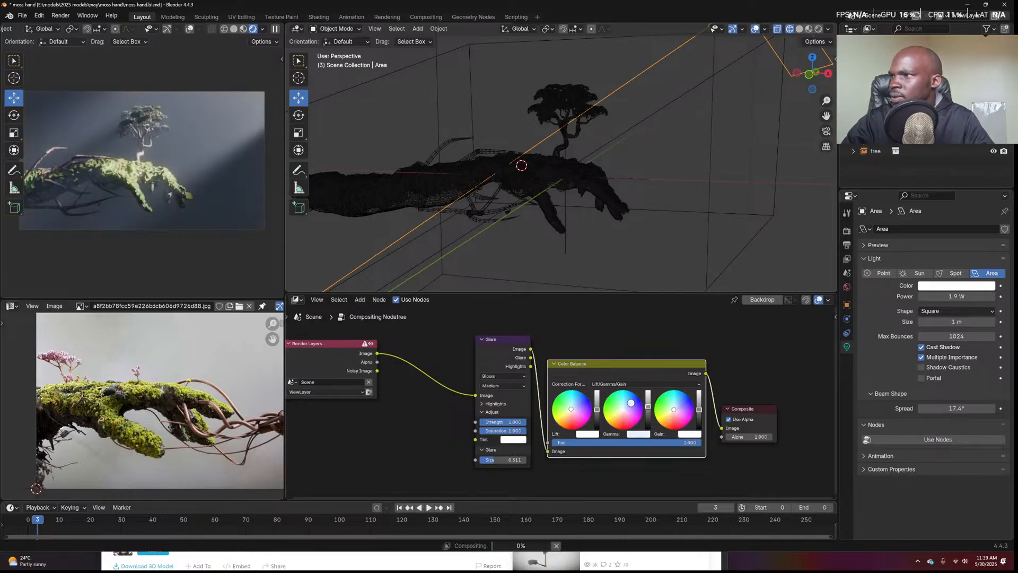
pyautogui.moveTo(623, 409); pyautogui.dragTo(682, 405)
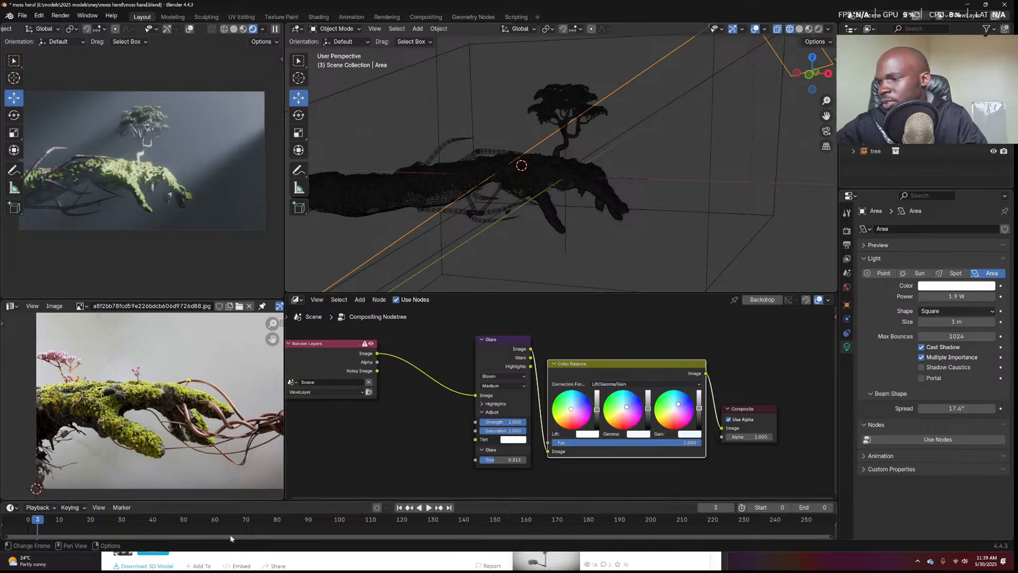
pyautogui.click(295, 557)
pyautogui.click(681, 206)
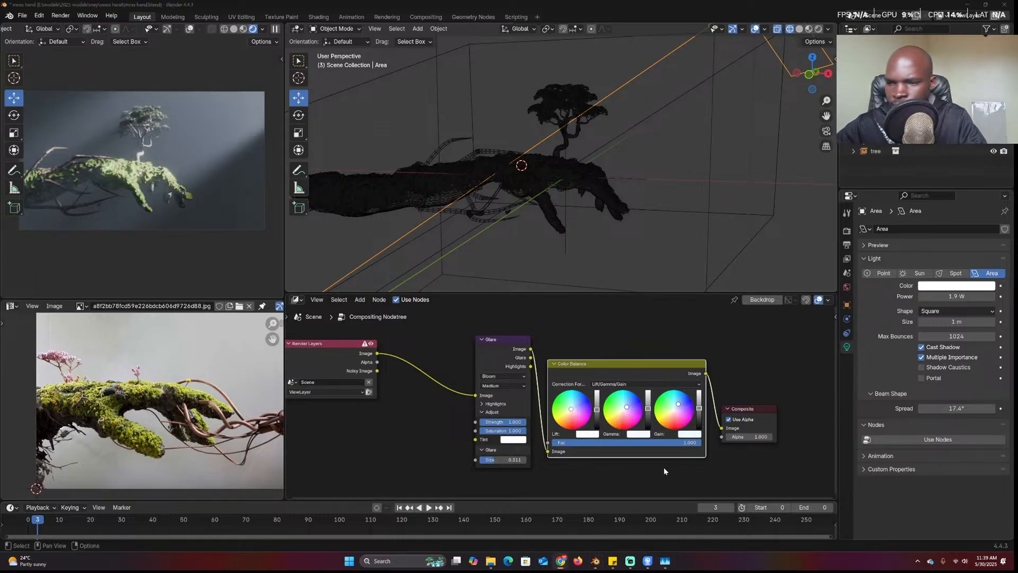
# In the Old Tree Chrome window, open 'discord' in a new tab, then minimize Chrome
pyautogui.moveTo(560, 560)
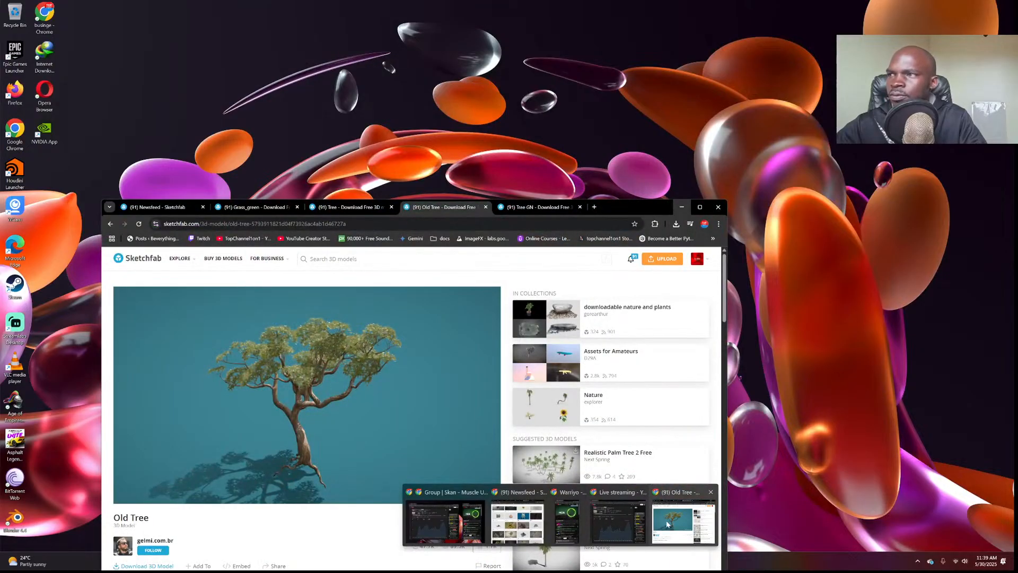
pyautogui.click(667, 524)
pyautogui.click(594, 207)
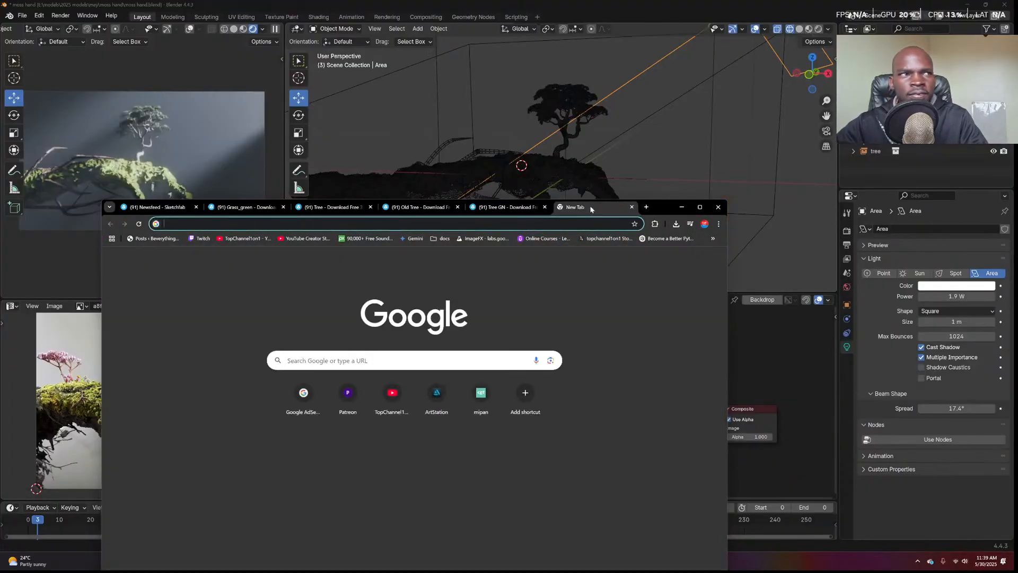
pyautogui.write('discord.com')
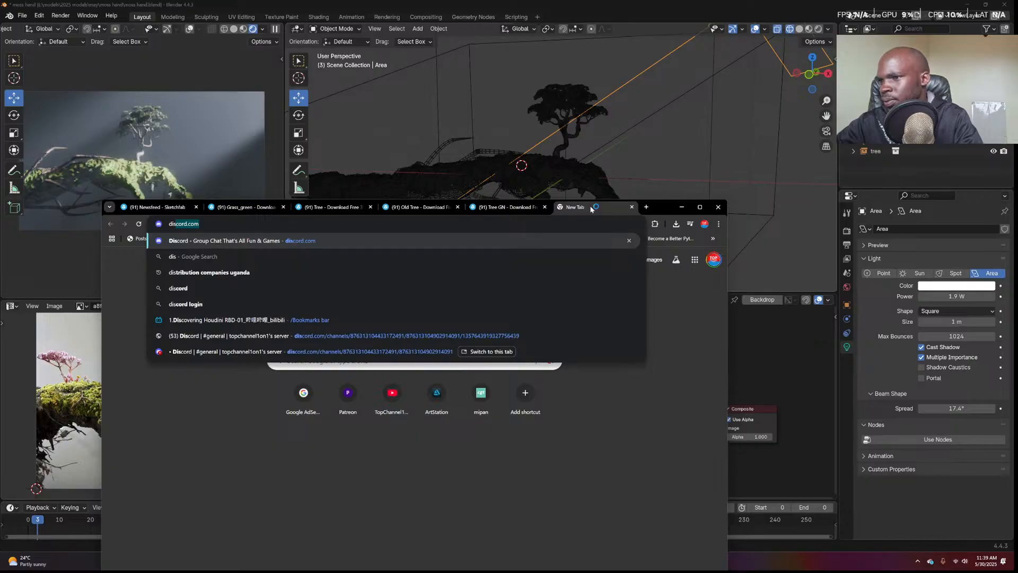
pyautogui.press('Return')
pyautogui.click(681, 207)
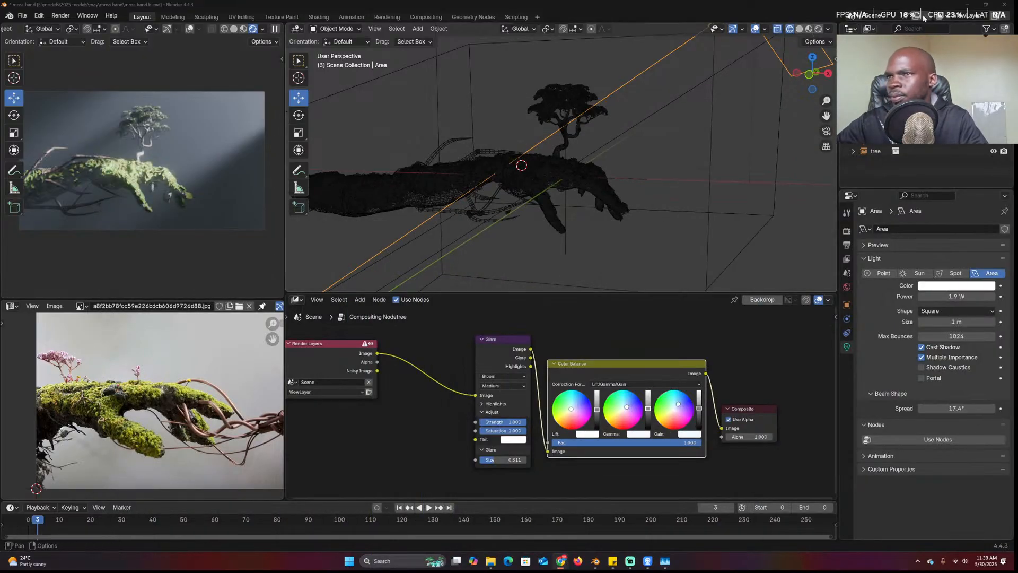
# Make the fog cube around the moss hand display as Wire in the viewport
pyautogui.scroll(-5, 650, 116)
pyautogui.scroll(-4, 739, 114)
pyautogui.click(737, 115)
pyautogui.moveTo(714, 119); pyautogui.dragTo(674, 123, button='middle')
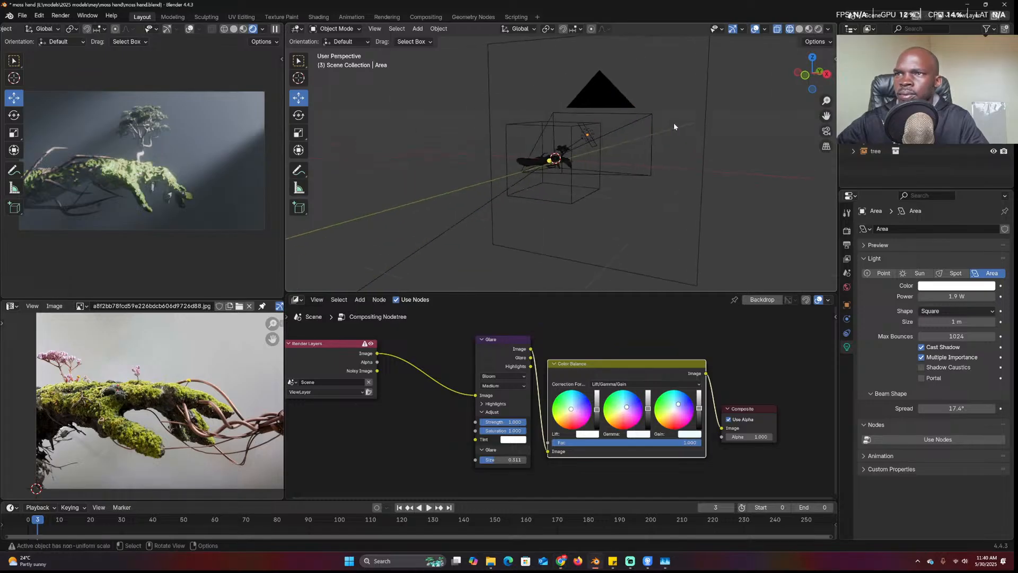
pyautogui.hotkey('shift', 'z')
pyautogui.scroll(-5, 723, 119)
pyautogui.scroll(5, 595, 148)
pyautogui.click(619, 176)
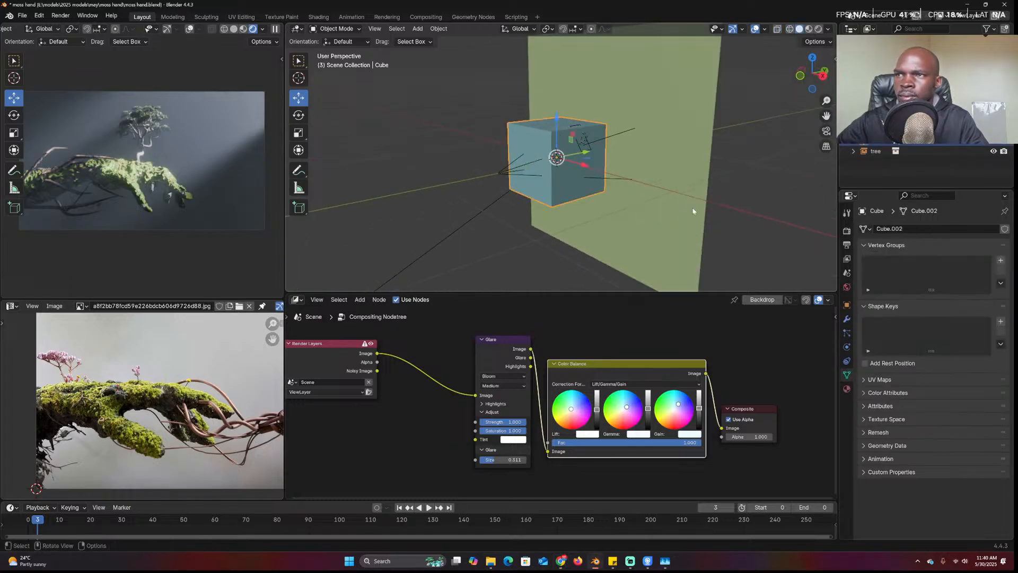
pyautogui.click(847, 305)
pyautogui.click(889, 478)
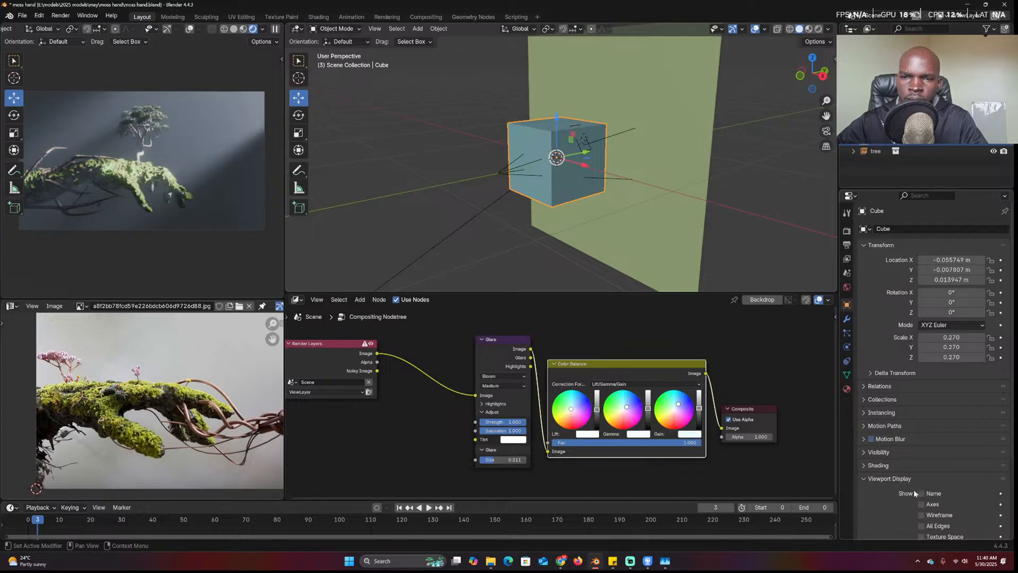
pyautogui.scroll(-4, 933, 488)
pyautogui.click(954, 478)
pyautogui.click(936, 503)
# Select the moss surface object Default_lambert1_0 and show its modifiers
pyautogui.moveTo(546, 144); pyautogui.dragTo(605, 139, button='middle')
pyautogui.scroll(4, 604, 139)
pyautogui.click(609, 118)
pyautogui.click(608, 116)
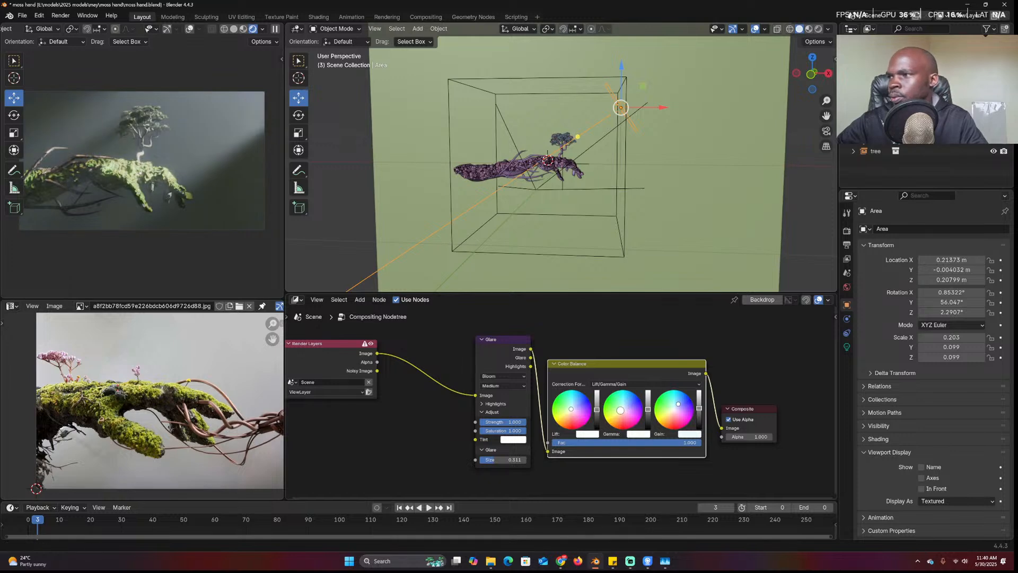
pyautogui.scroll(8, 619, 232)
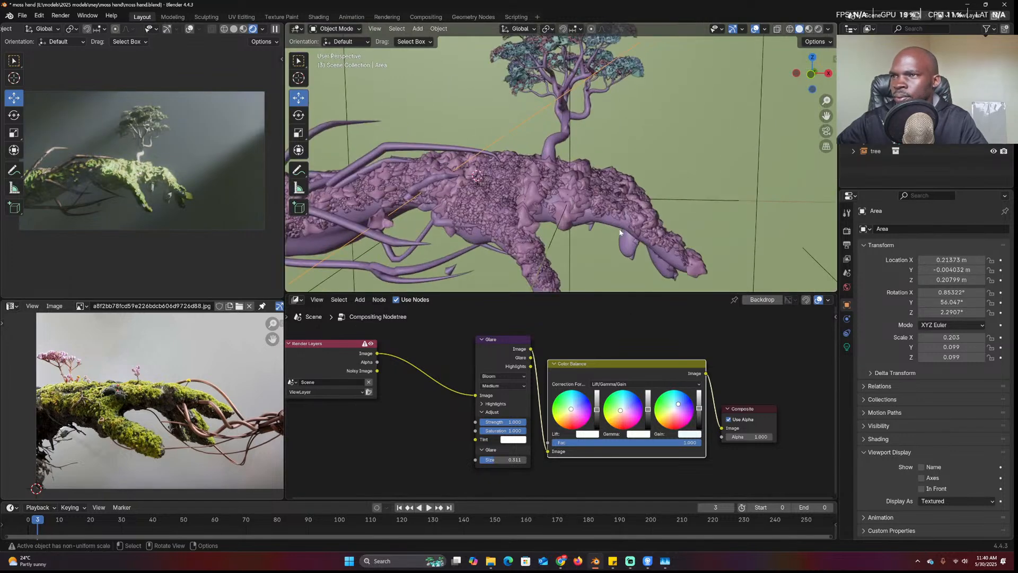
pyautogui.click(610, 227)
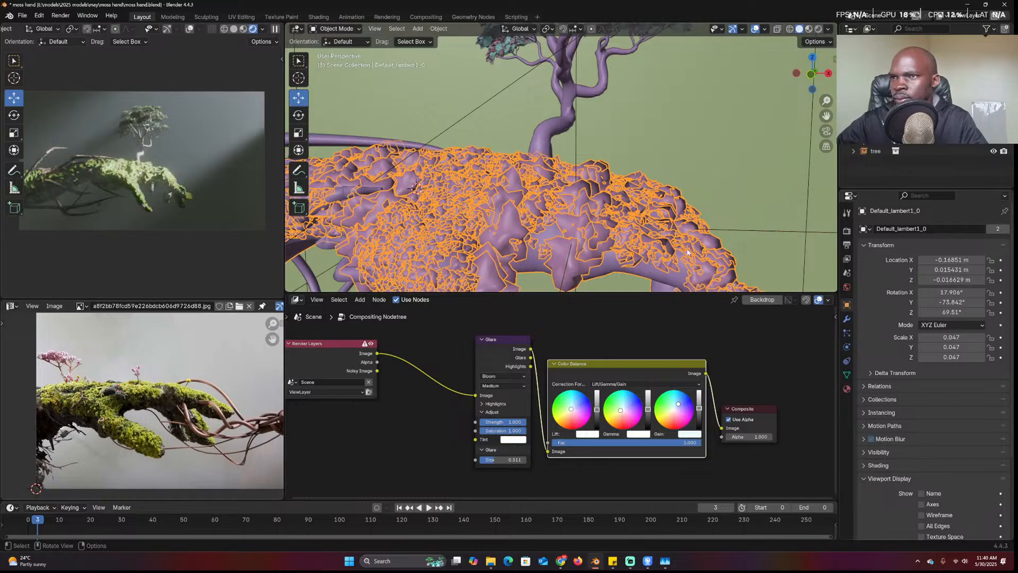
pyautogui.click(846, 318)
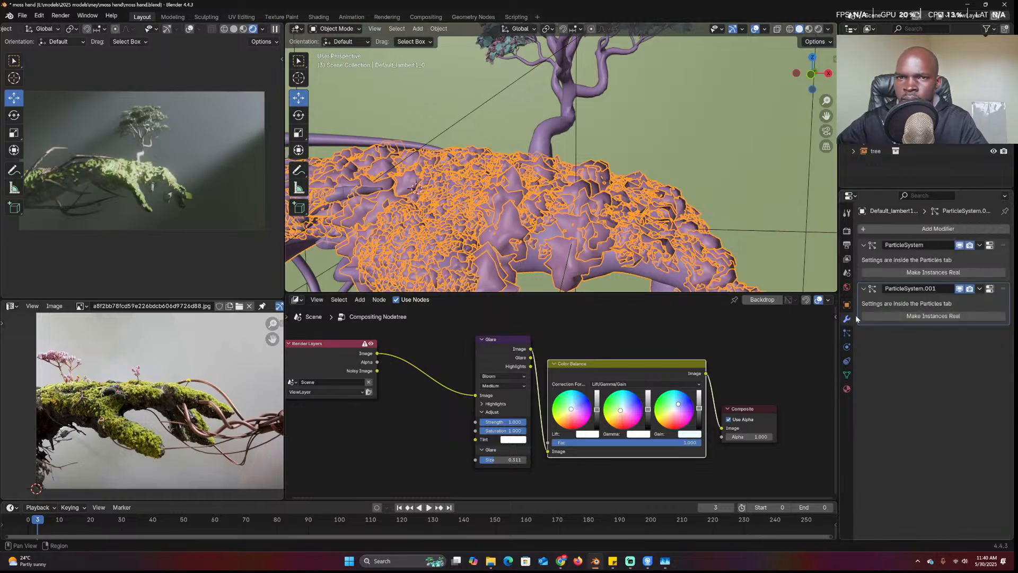
# Shrink the moss particles' render scale to 0.060 in the particle settings
pyautogui.click(990, 289)
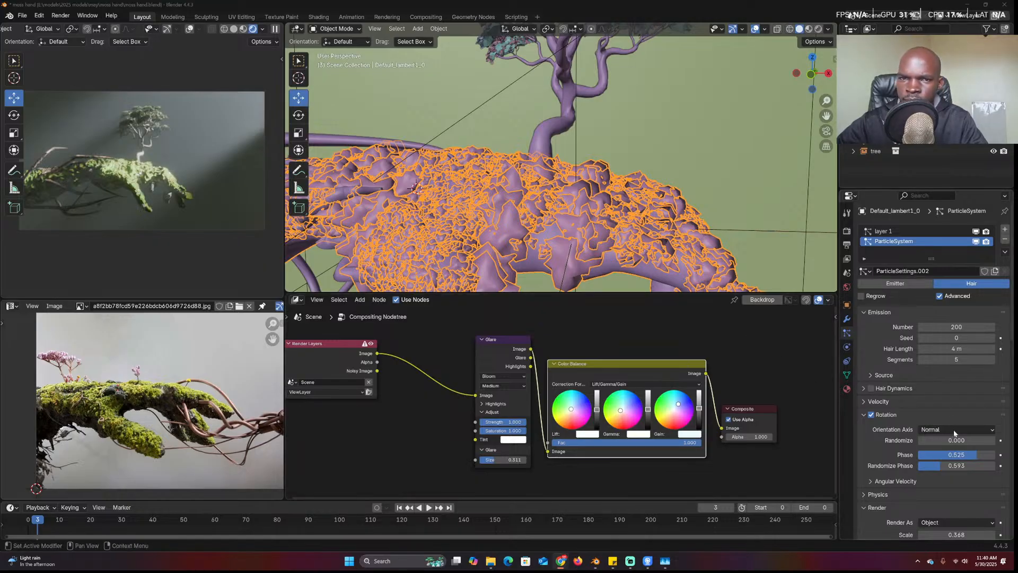
pyautogui.scroll(-5, 964, 450)
pyautogui.moveTo(967, 394); pyautogui.dragTo(923, 394)
pyautogui.scroll(5, 896, 234)
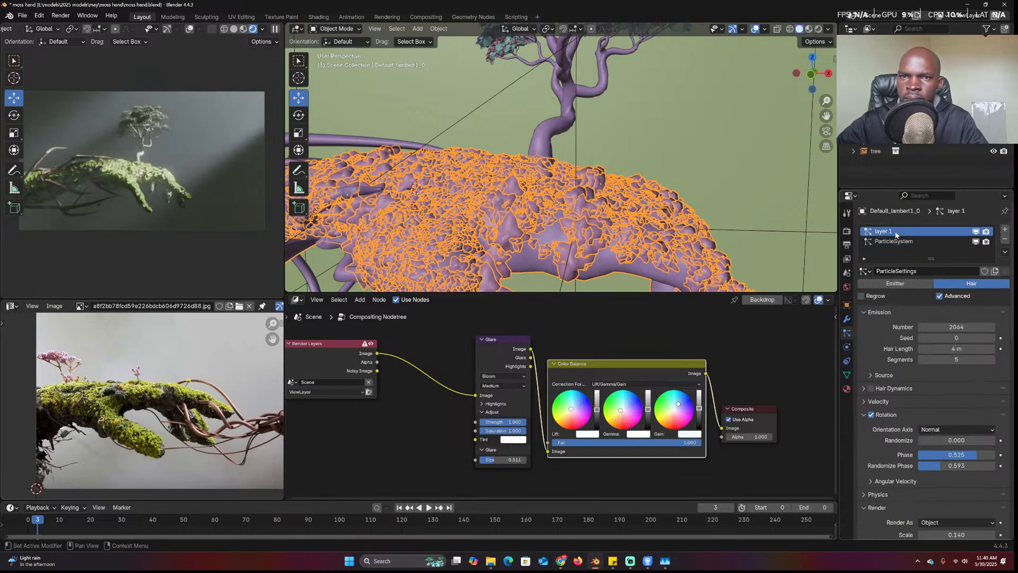
pyautogui.scroll(-4, 901, 254)
pyautogui.moveTo(957, 414); pyautogui.dragTo(939, 414)
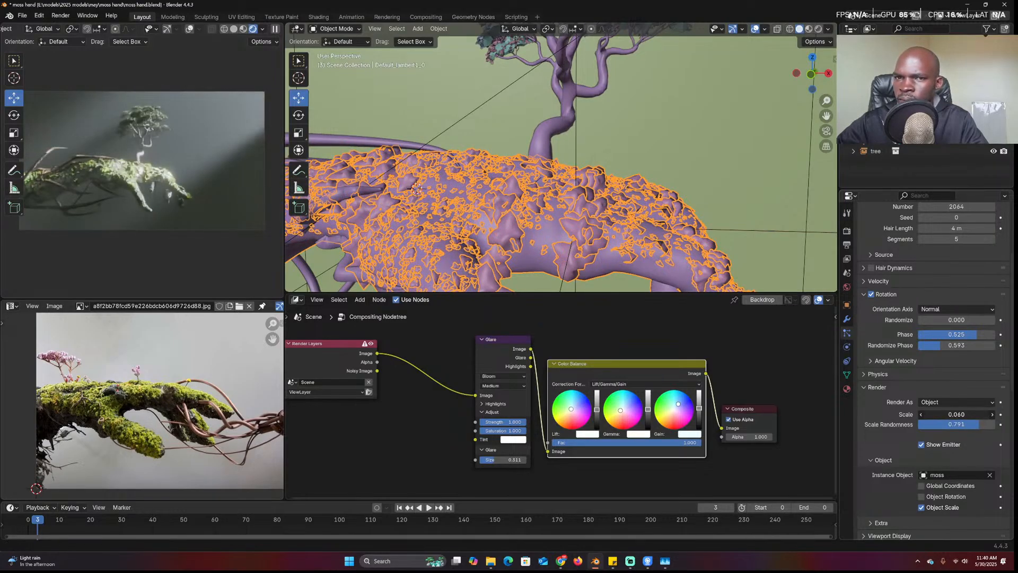
pyautogui.scroll(2, 949, 371)
# Set the particle count to 3690 and the interpolated children amount to 10
pyautogui.moveTo(949, 269); pyautogui.dragTo(980, 246)
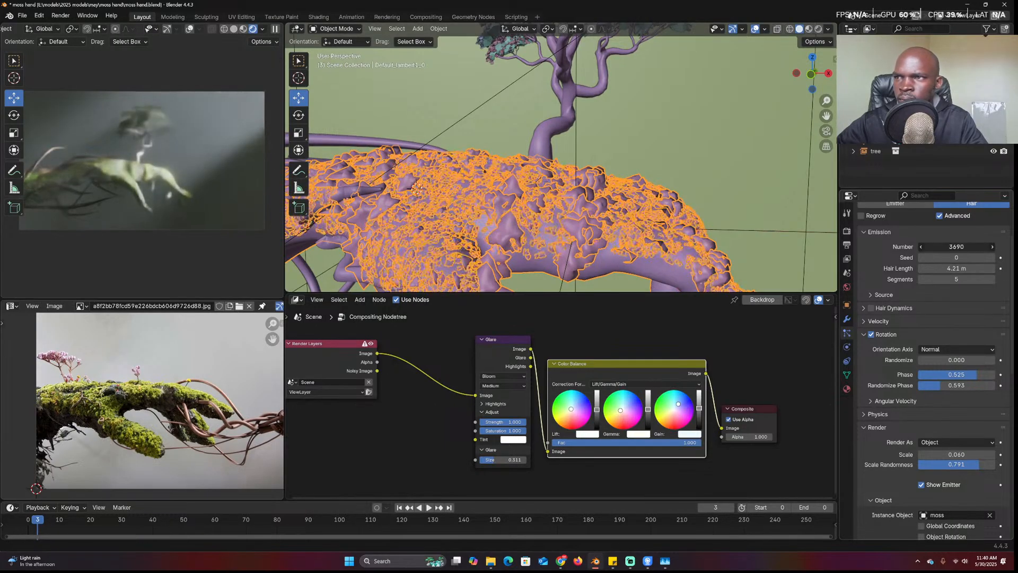
pyautogui.doubleClick(954, 246)
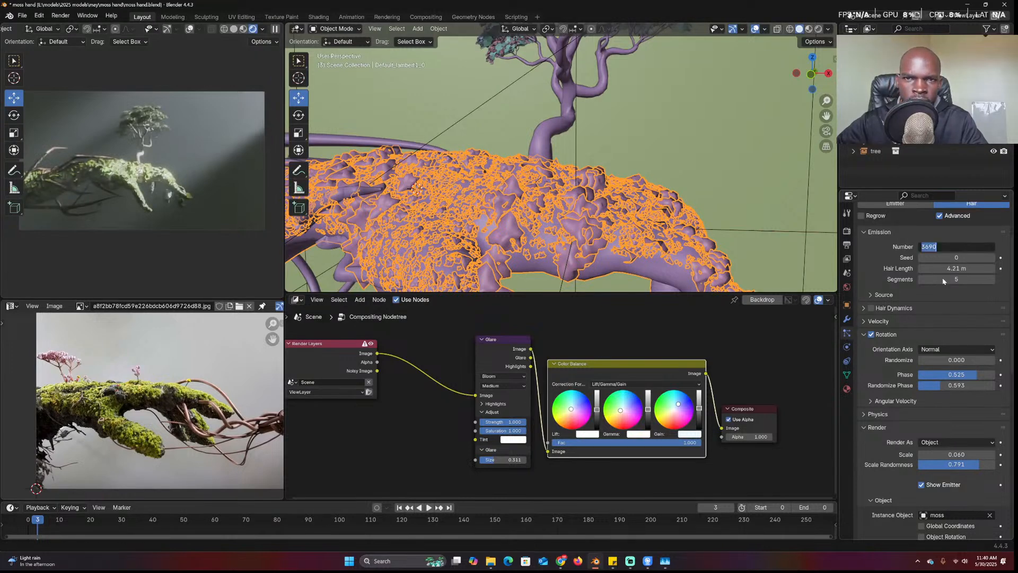
pyautogui.scroll(-8, 936, 326)
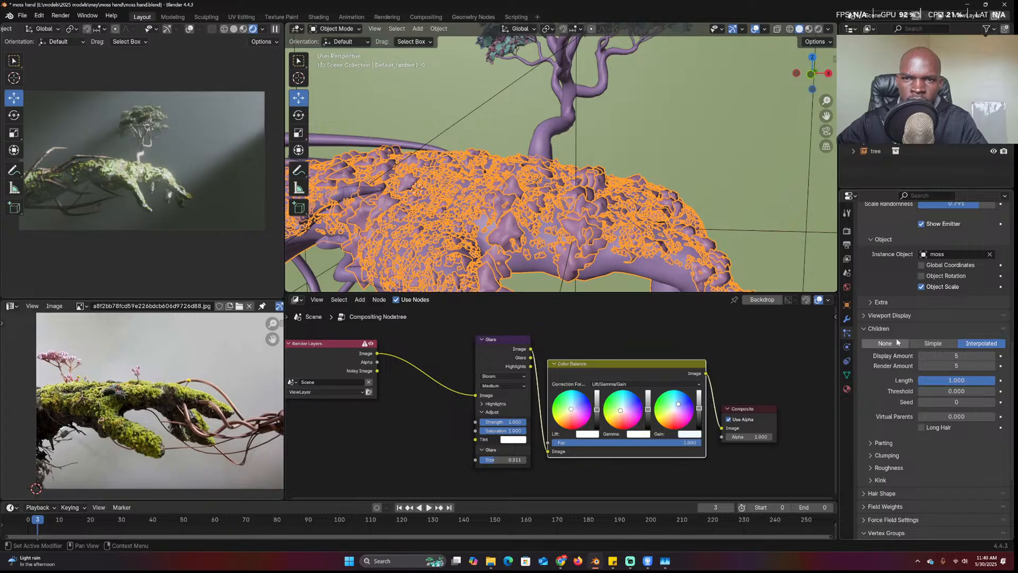
pyautogui.doubleClick(956, 356)
pyautogui.write('10')
pyautogui.press('Return')
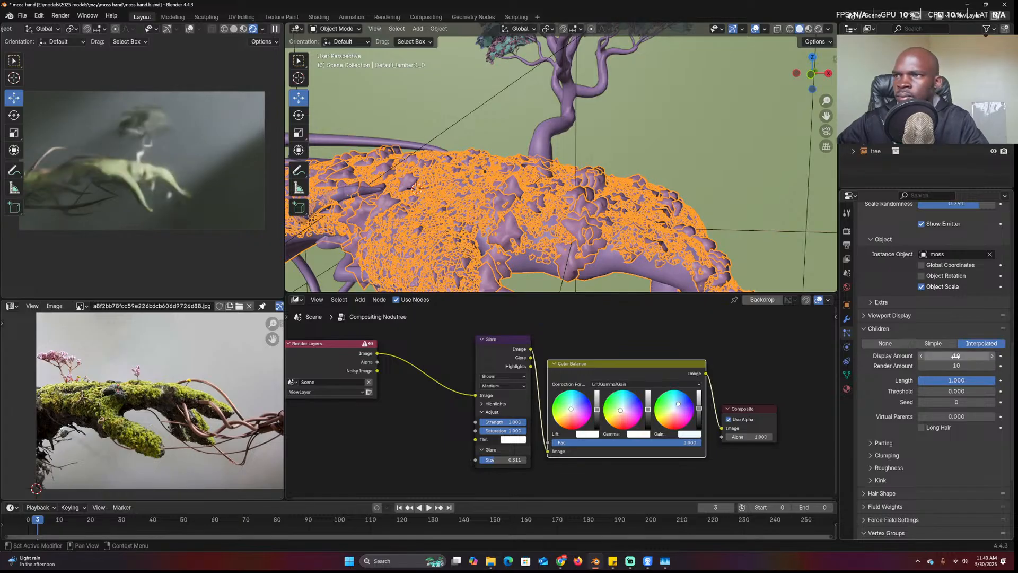
pyautogui.click(675, 160)
pyautogui.scroll(-3, 676, 160)
pyautogui.scroll(-2, 577, 222)
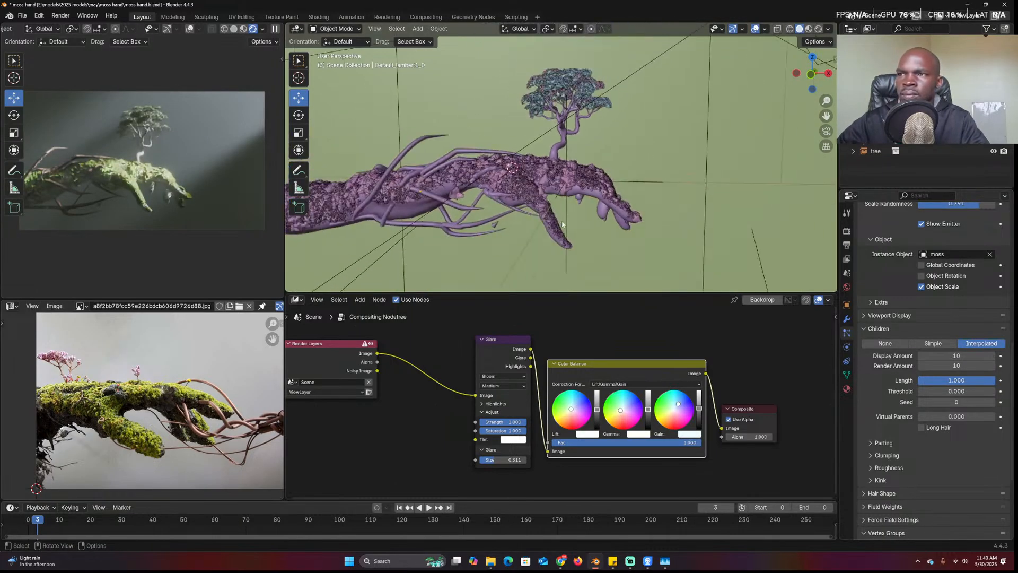
# Frame the moss instance piece and stretch it to 2.257 along the Y axis
pyautogui.click(460, 196)
pyautogui.moveTo(481, 194); pyautogui.dragTo(463, 204, button='middle')
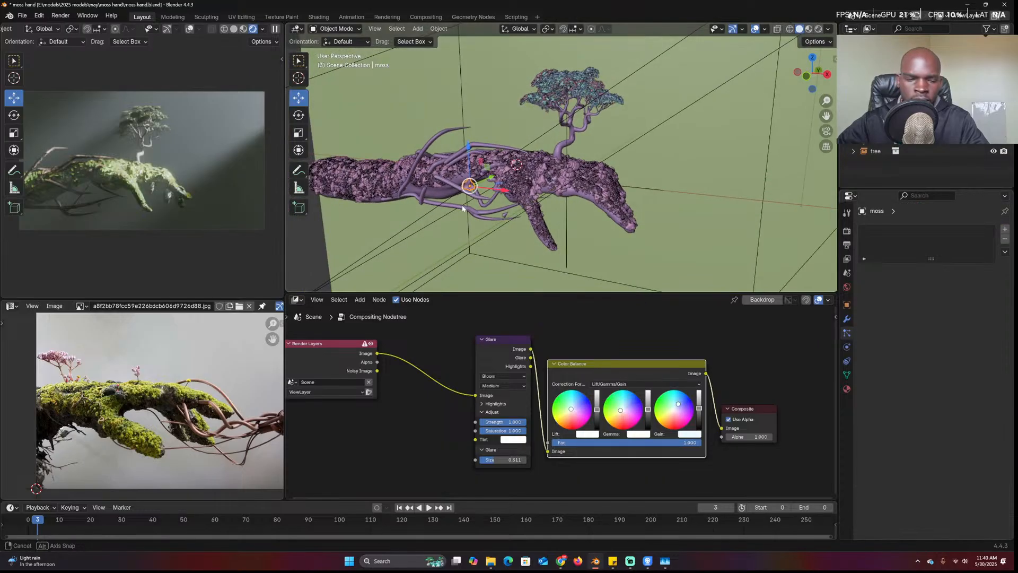
pyautogui.press('KP_Decimal')
pyautogui.moveTo(630, 236); pyautogui.dragTo(546, 242, button='middle')
pyautogui.scroll(-4, 552, 237)
pyautogui.press('s')
pyautogui.press('x')
pyautogui.press('y')
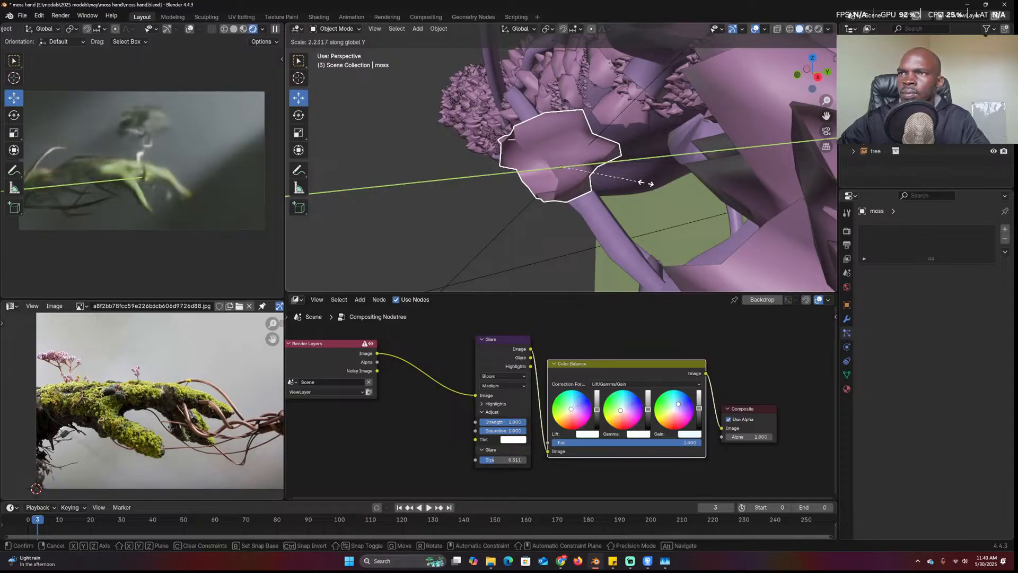
pyautogui.click(646, 185)
pyautogui.moveTo(645, 183); pyautogui.dragTo(738, 185, button='middle')
# Rescale the moss piece (0.563, Y 0.646, then 1.267), reselect the surface object, and switch to the browser
pyautogui.press('s')
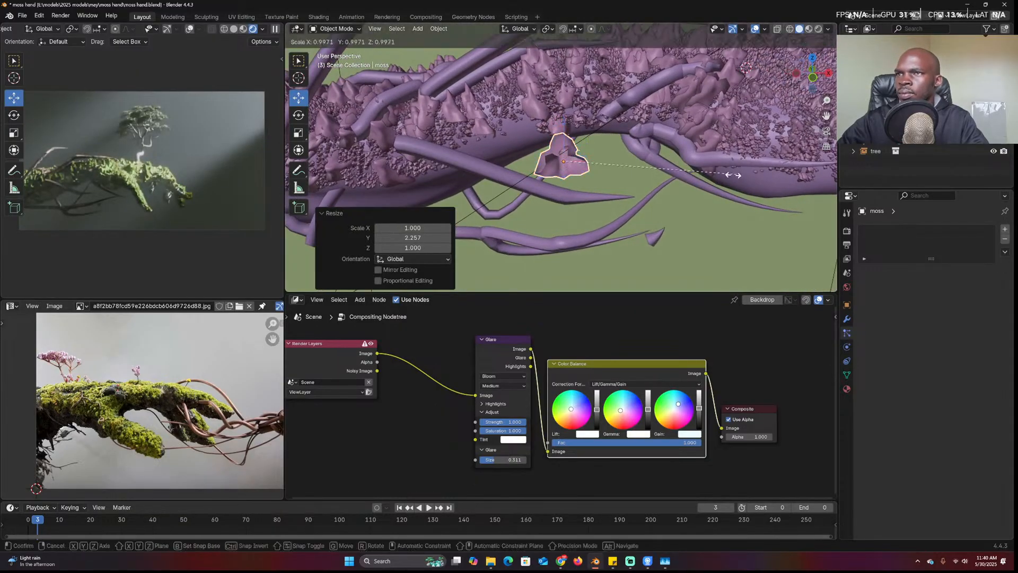
pyautogui.click(663, 177)
pyautogui.moveTo(663, 178)
pyautogui.mouseDown(button='middle')
pyautogui.moveTo(647, 184)
pyautogui.moveTo(667, 161)
pyautogui.mouseUp(button='middle')
pyautogui.press('s')
pyautogui.press('y')
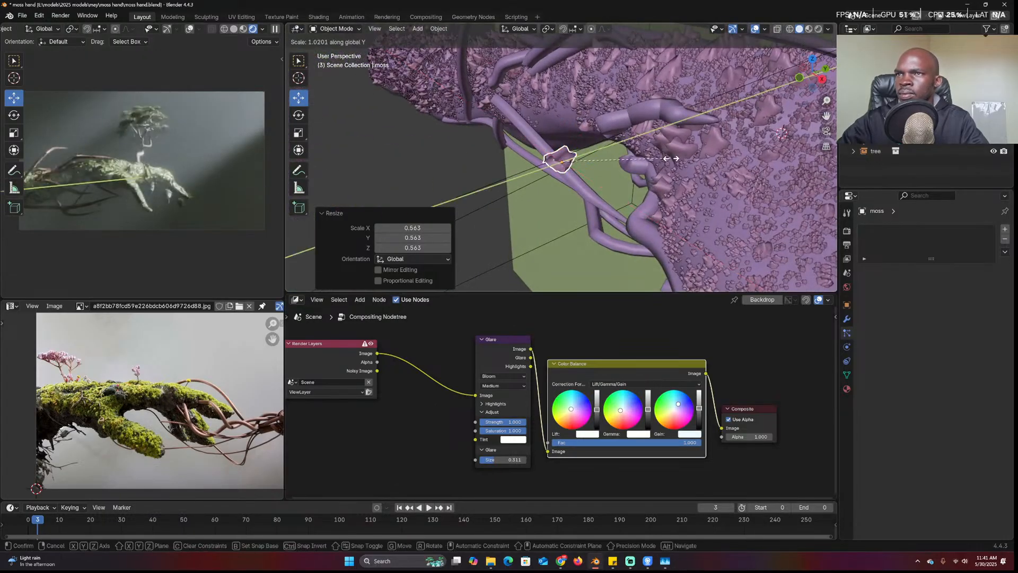
pyautogui.click(626, 171)
pyautogui.moveTo(626, 170); pyautogui.dragTo(662, 174, button='middle')
pyautogui.press('s')
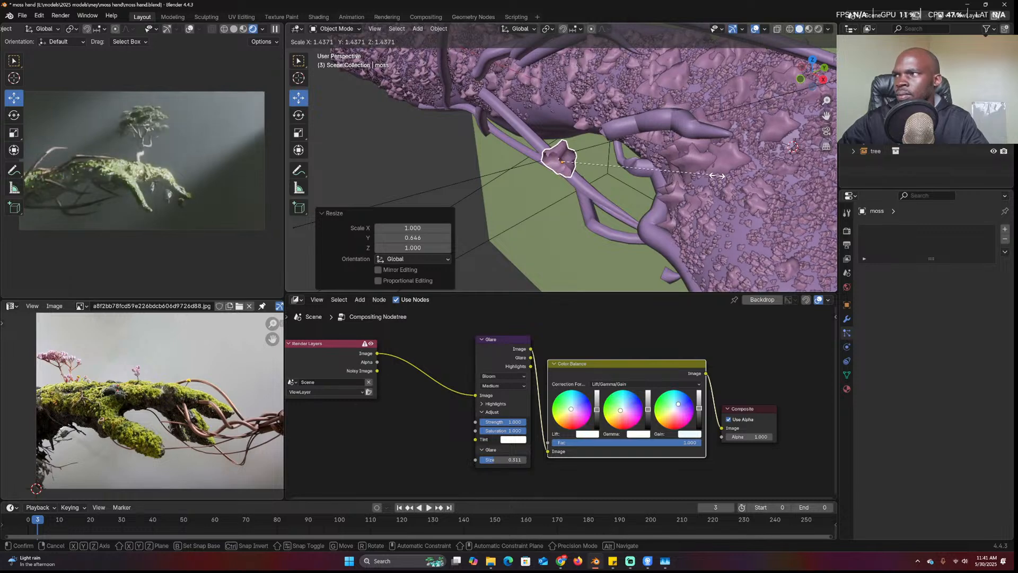
pyautogui.click(698, 171)
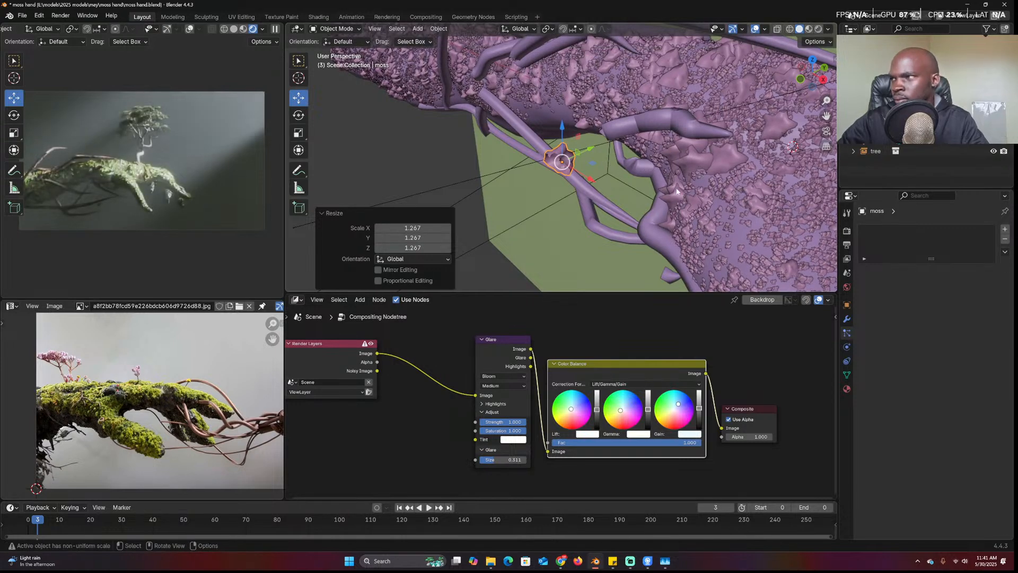
pyautogui.click(733, 191)
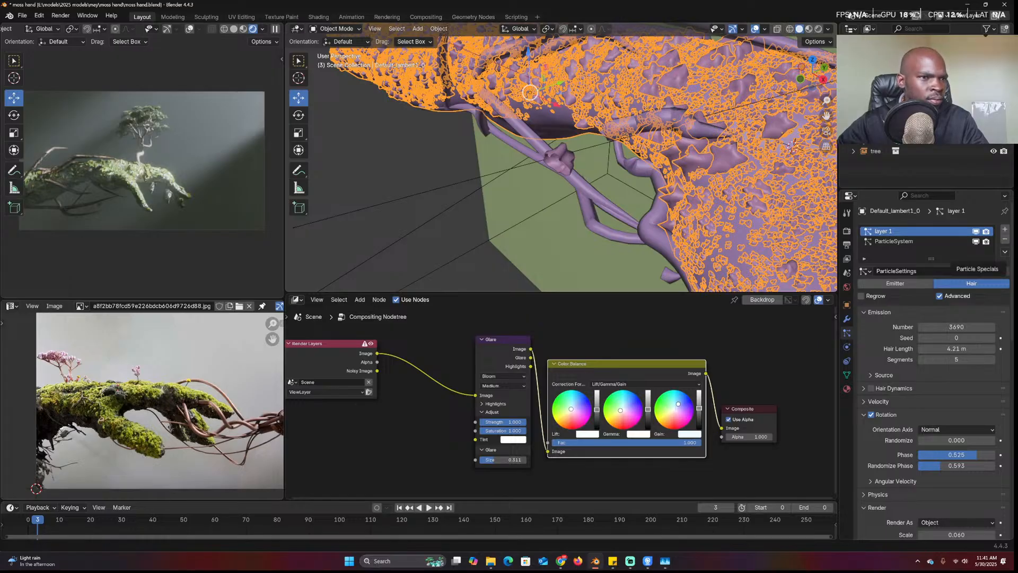
pyautogui.hotkey('alt', 'Tab')
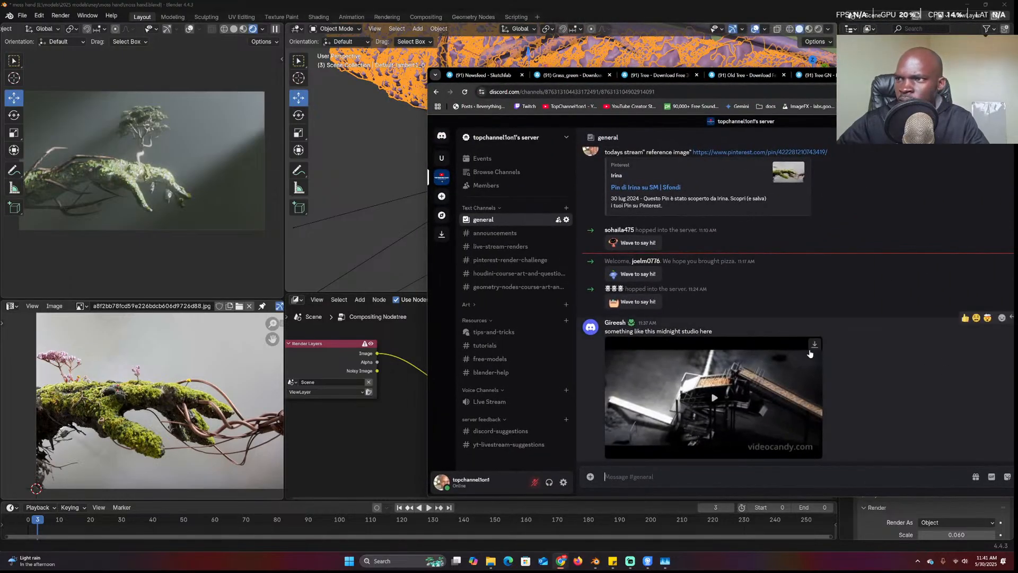
# Play the midnight studio reference video in #general muted, restarting it from the beginning
pyautogui.click(715, 398)
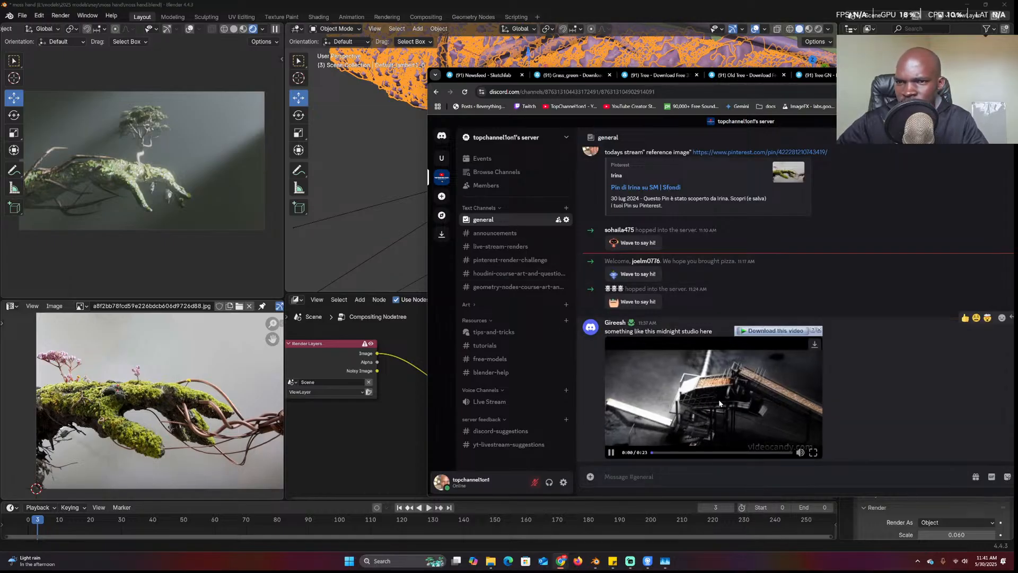
pyautogui.click(801, 453)
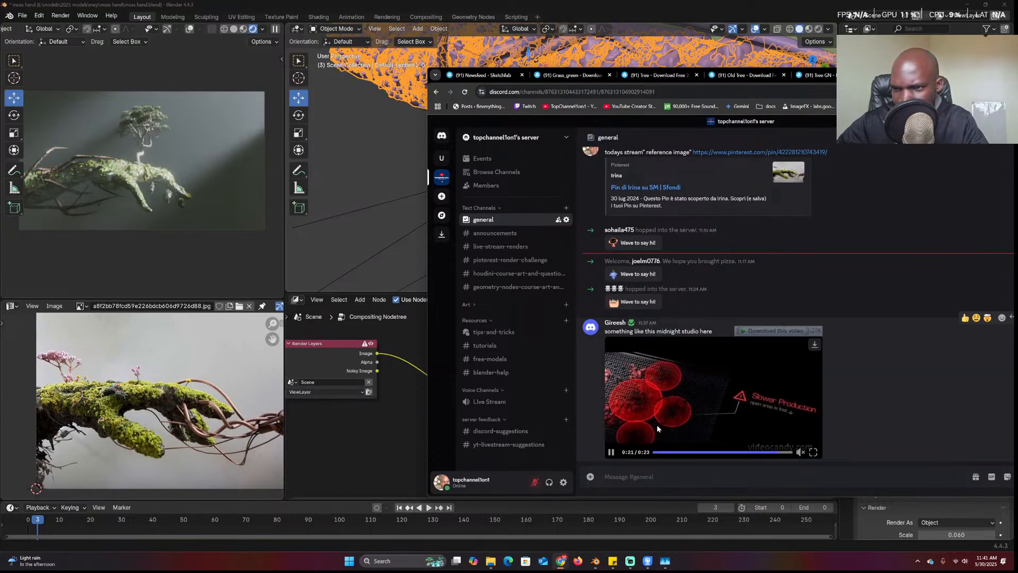
pyautogui.click(662, 454)
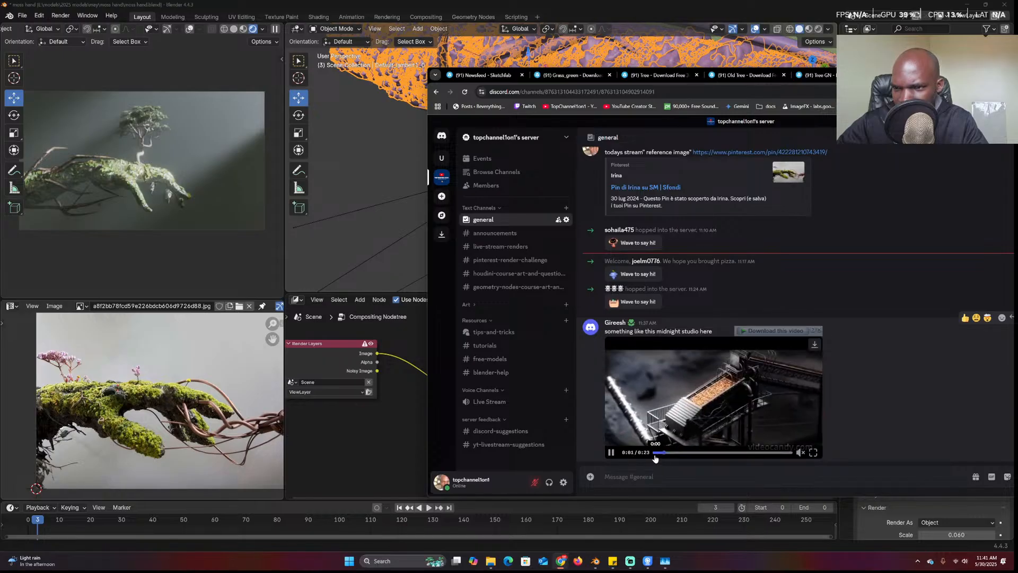
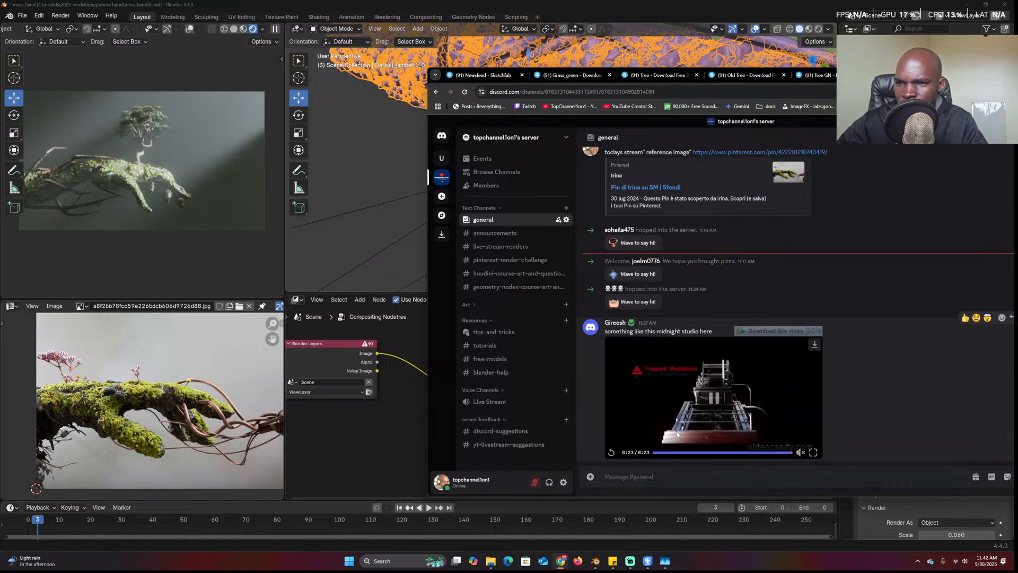
# Restart the shared studio clip from its beginning and move the browser aside to reveal Blender
pyautogui.click(657, 451)
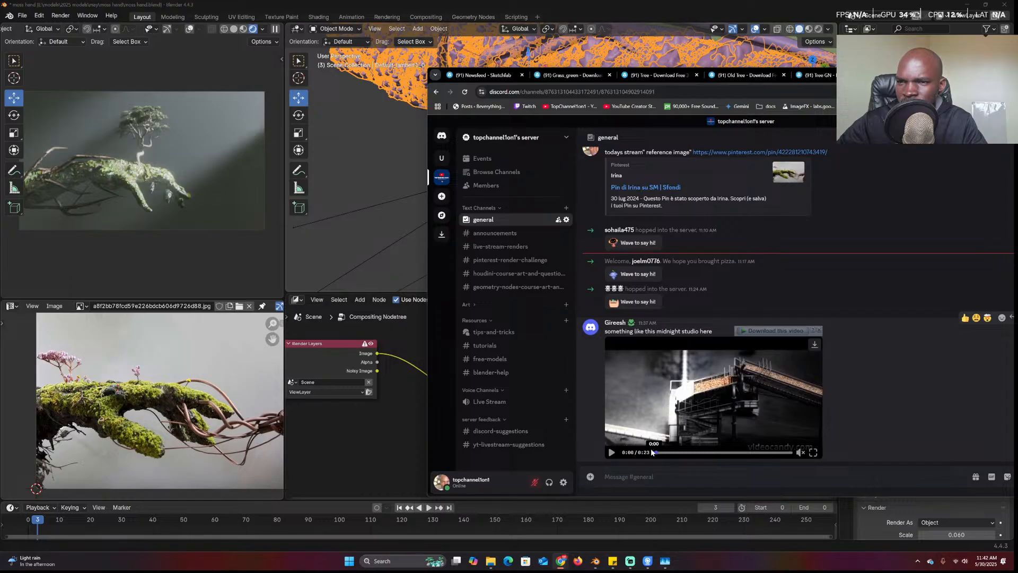
pyautogui.moveTo(944, 75); pyautogui.dragTo(1017, 157)
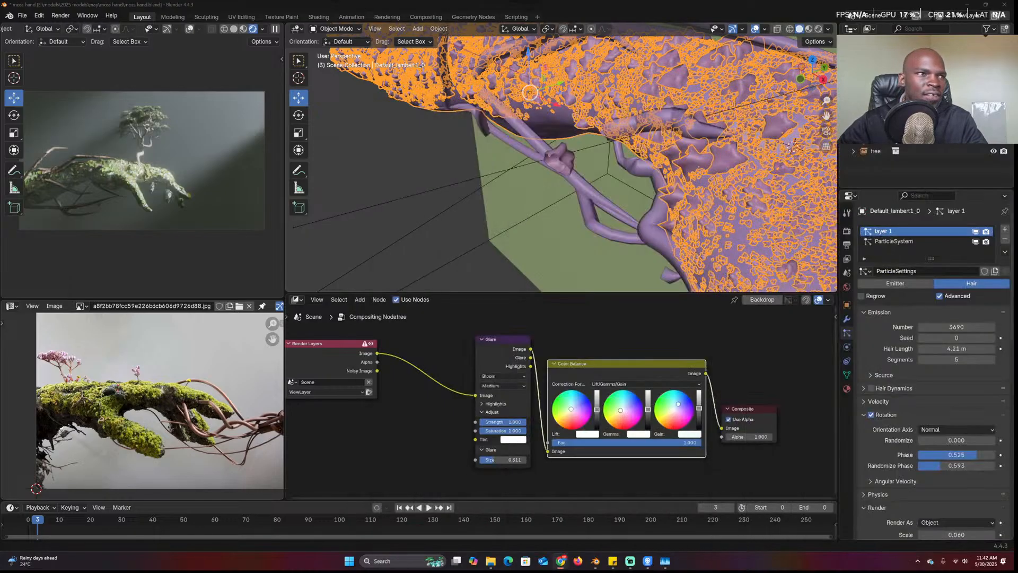
# Reselect the moss hand and set child display amount to 5, keeping 3690 hairs
pyautogui.click(671, 134)
pyautogui.scroll(-3, 670, 133)
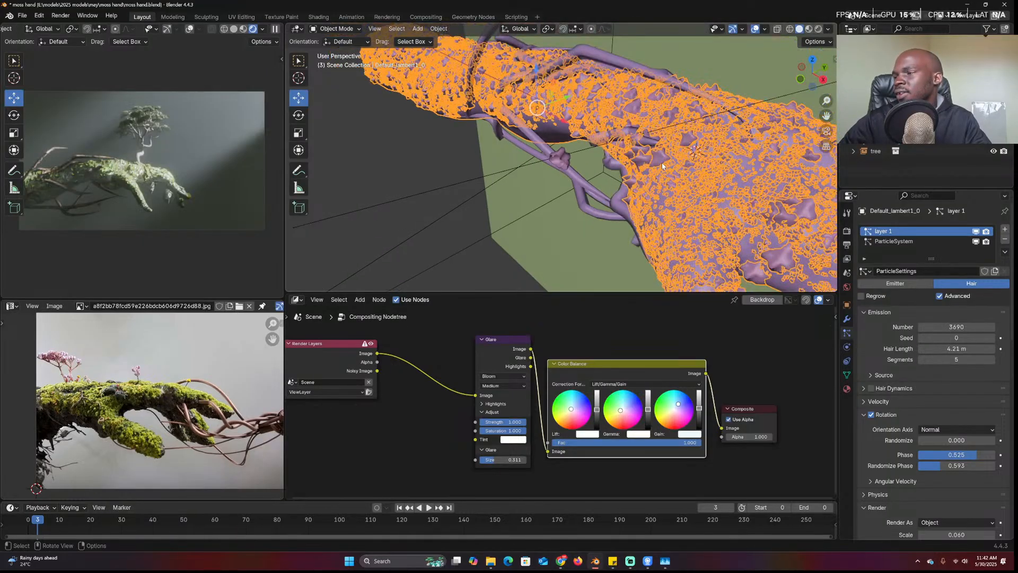
pyautogui.hotkey('alt', 'a')
pyautogui.click(671, 133)
pyautogui.scroll(-3, 689, 148)
pyautogui.hotkey('alt', 'a')
pyautogui.moveTo(713, 164); pyautogui.dragTo(706, 132, button='middle')
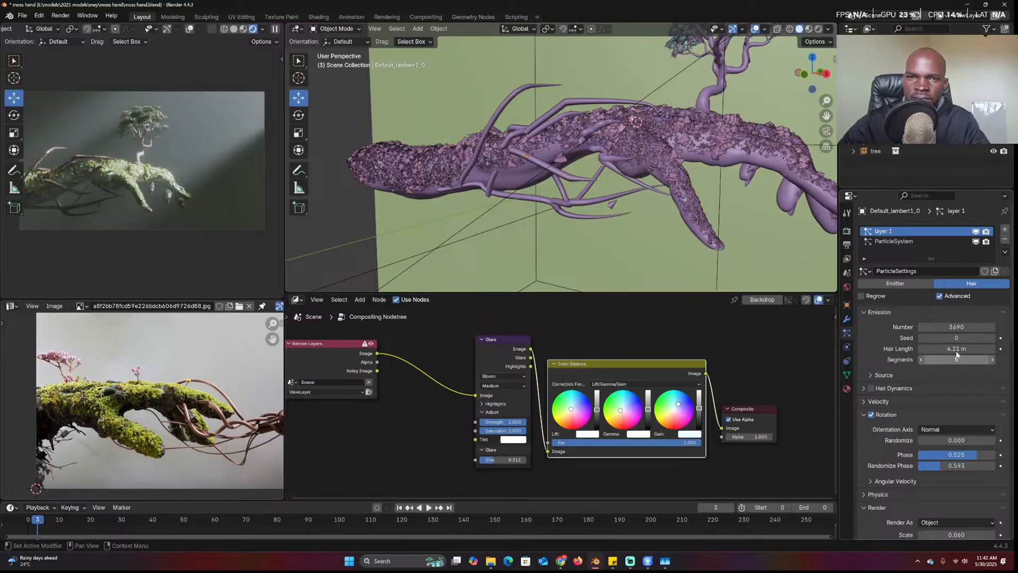
pyautogui.click(959, 329)
pyautogui.press('Return')
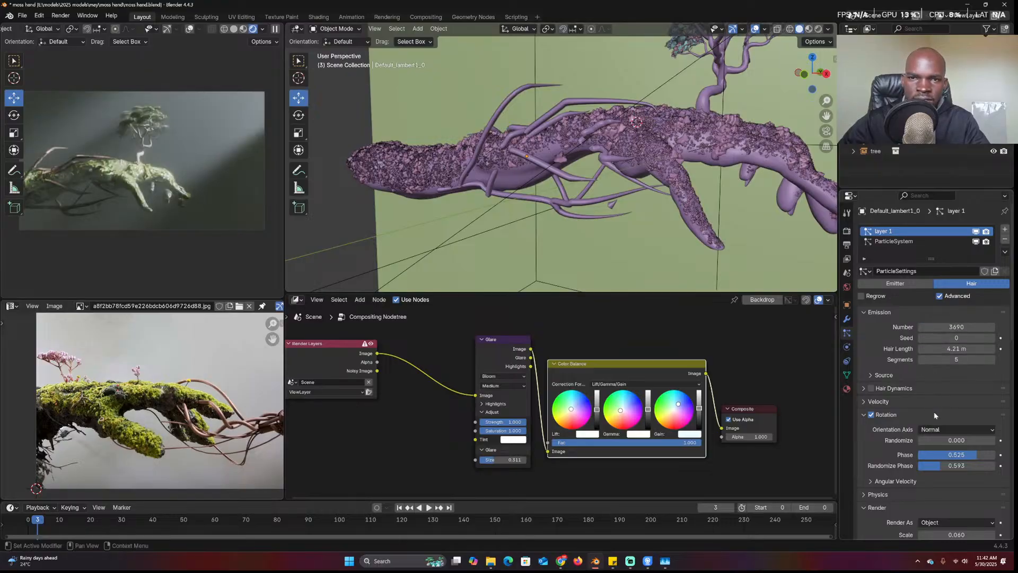
pyautogui.scroll(-12, 956, 395)
pyautogui.click(956, 396)
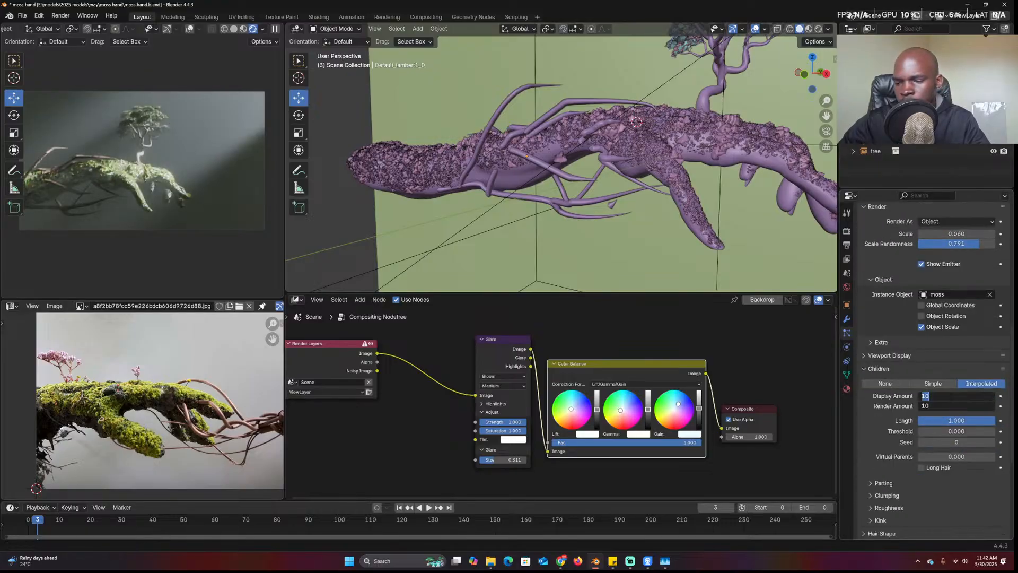
pyautogui.press('Return')
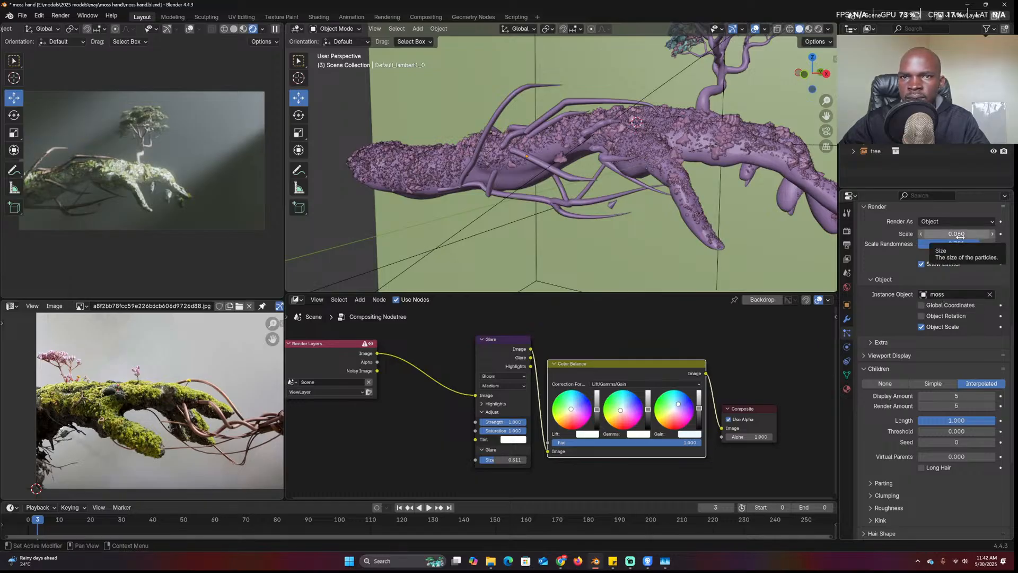
# Enlarge the moss instances' render scale to 0.130 and save the file
pyautogui.moveTo(955, 234); pyautogui.dragTo(993, 234)
pyautogui.moveTo(626, 212); pyautogui.dragTo(656, 252, button='middle')
pyautogui.hotkey('ctrl', 's')
# Duplicate the tree, snap the copy onto a branch spot, and shrink it to 0.010
pyautogui.scroll(5, 663, 225)
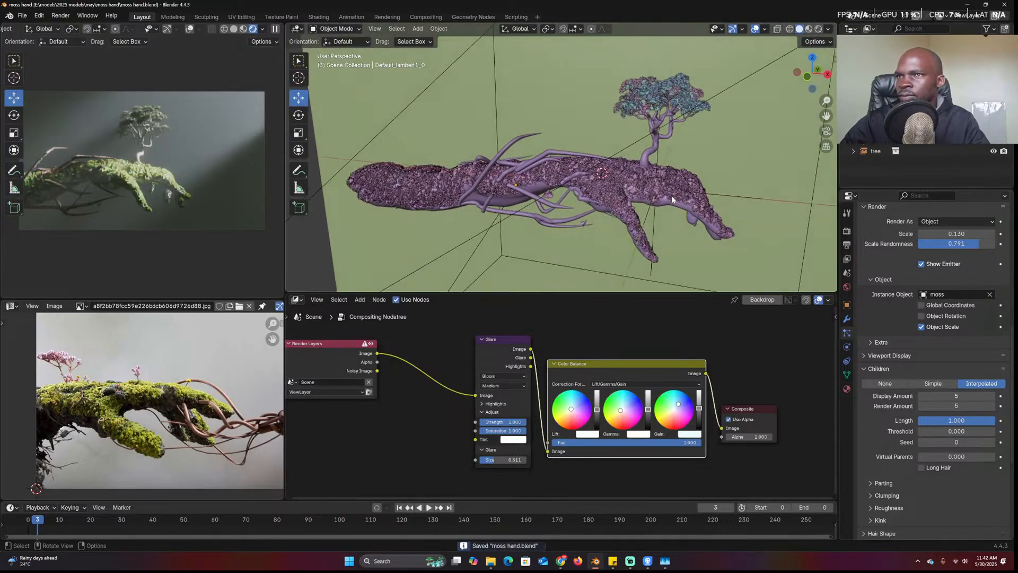
pyautogui.click(721, 90)
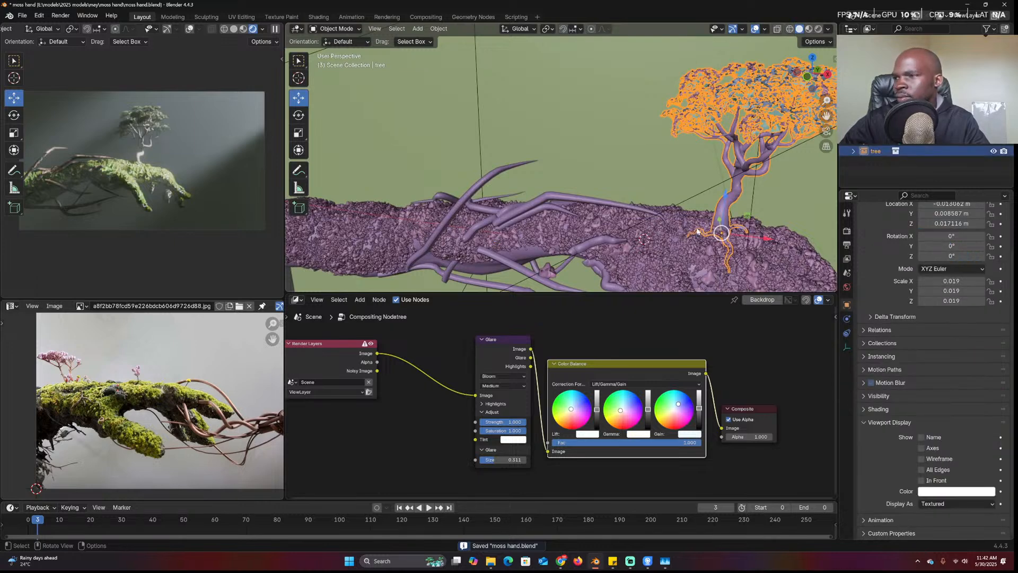
pyautogui.hotkey('shift', 'd')
pyautogui.press('Escape')
pyautogui.keyDown('shift'); pyautogui.rightClick(487, 225); pyautogui.keyUp('shift')
pyautogui.hotkey('shift', 's')
pyautogui.click(482, 164)
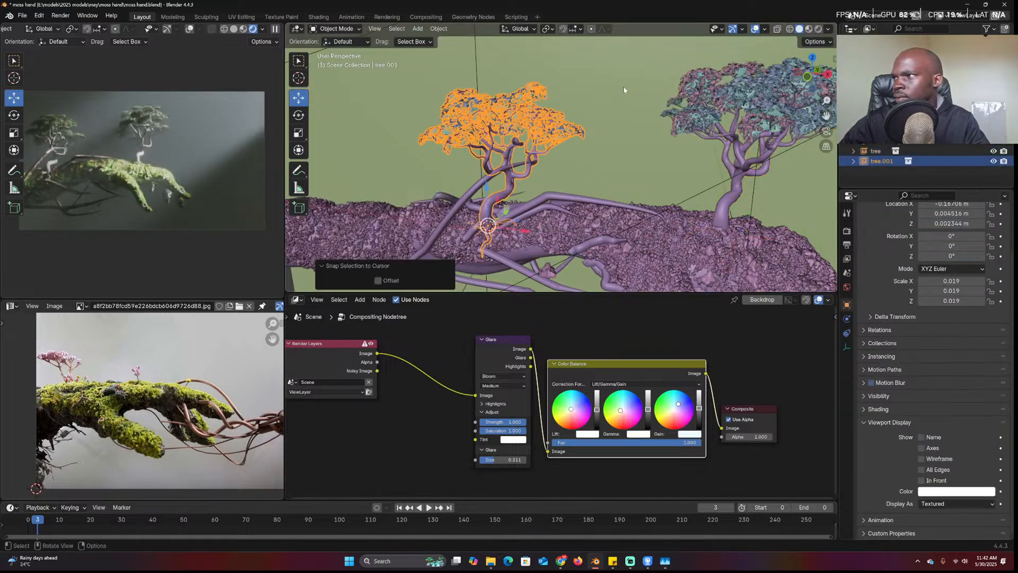
pyautogui.press('s')
pyautogui.click(561, 164)
# Zoom out to view the camera and fog box, then select the fog cube
pyautogui.scroll(-3, 634, 189)
pyautogui.scroll(-4, 634, 189)
pyautogui.moveTo(634, 189); pyautogui.dragTo(614, 81, button='middle')
pyautogui.click(623, 51)
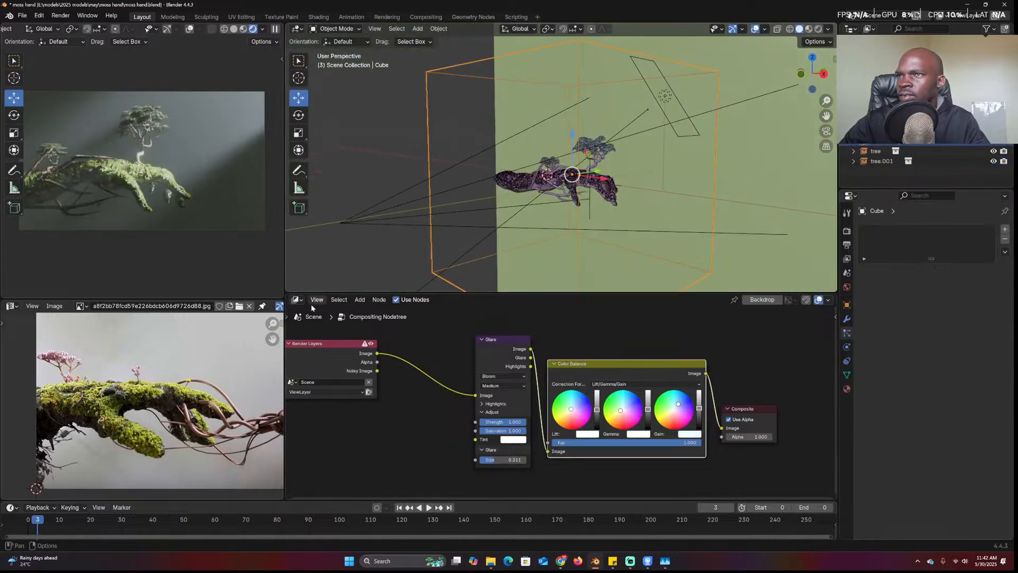
# Show the fog cube's shader nodes and set its volume density to 0.100
pyautogui.click(295, 300)
pyautogui.click(321, 382)
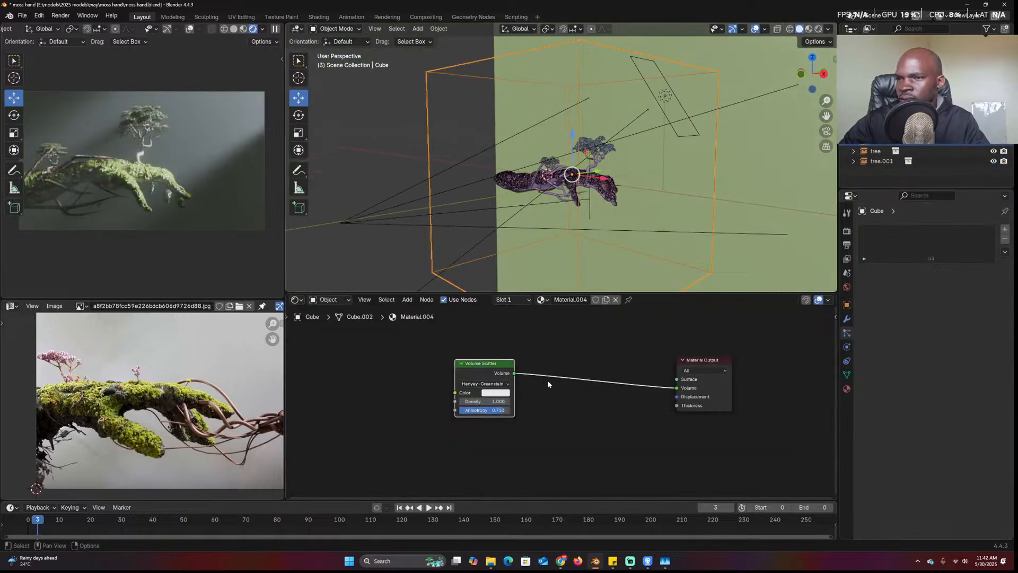
pyautogui.scroll(2, 549, 382)
pyautogui.click(467, 401)
pyautogui.write('.1')
pyautogui.press('Return')
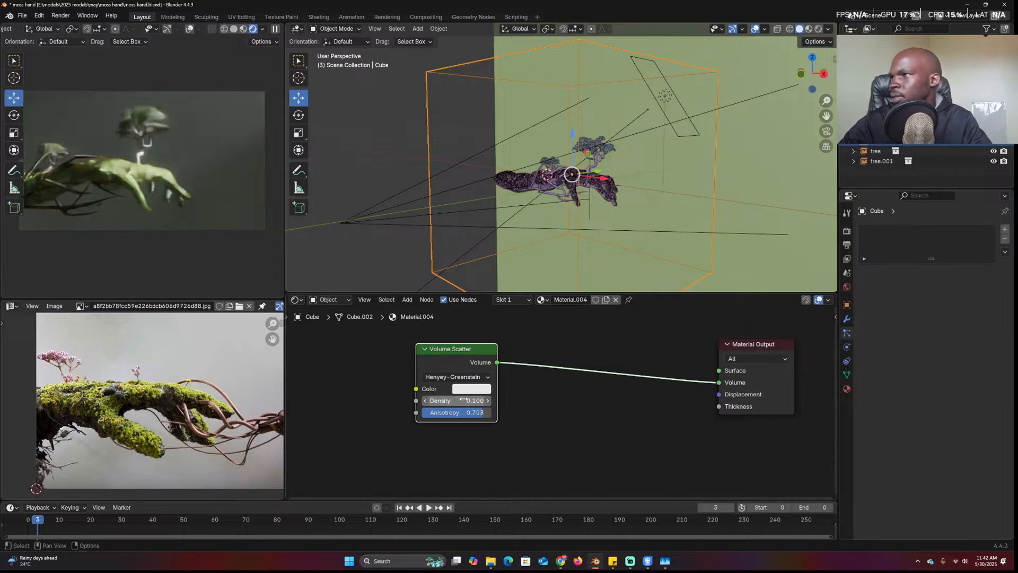
# Hide the fog cube, select the backdrop plane and brighten its base colour to white
pyautogui.scroll(-5, 661, 208)
pyautogui.moveTo(662, 208); pyautogui.dragTo(630, 217, button='middle')
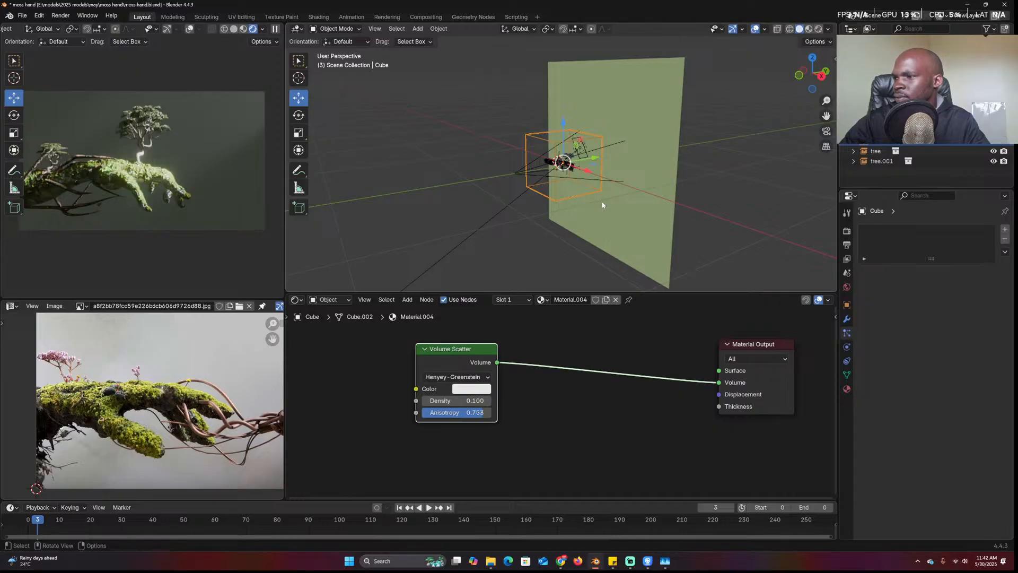
pyautogui.press('h')
pyautogui.click(588, 163)
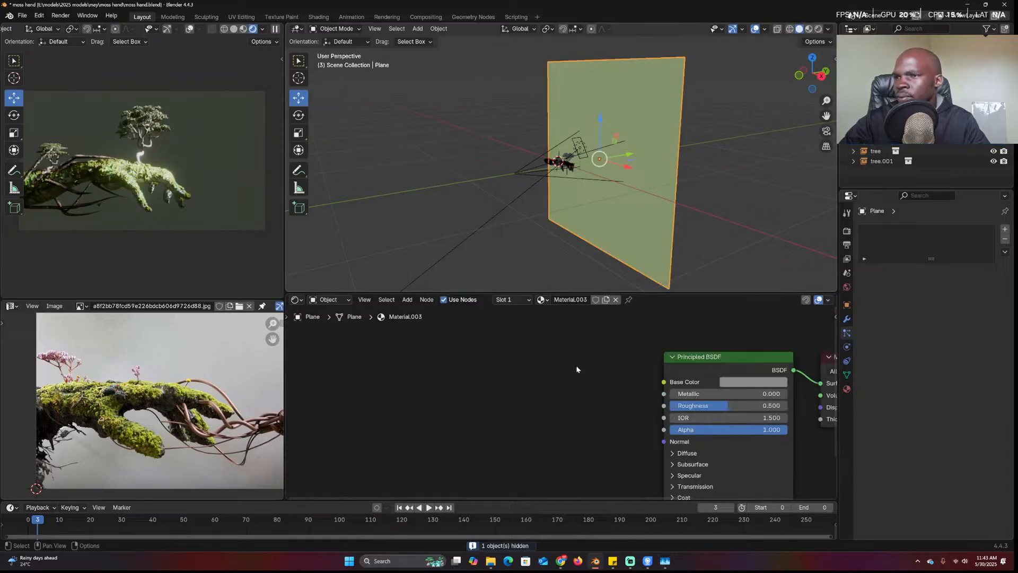
pyautogui.click(749, 384)
pyautogui.moveTo(818, 244); pyautogui.dragTo(817, 208)
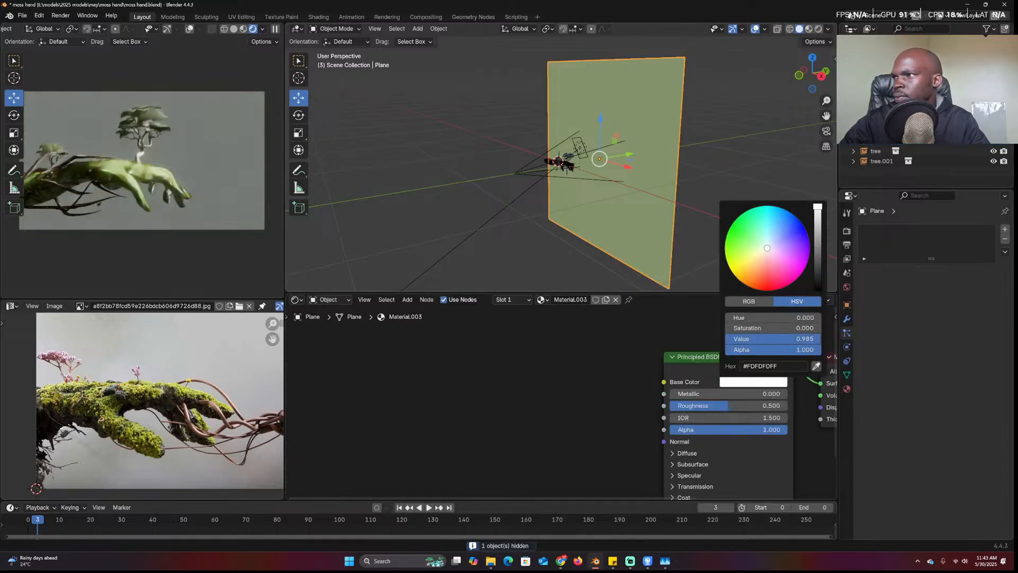
# Replace the plane's Principled BSDF with a Translucent BSDF connected to the material surface
pyautogui.moveTo(579, 188); pyautogui.dragTo(567, 189, button='middle')
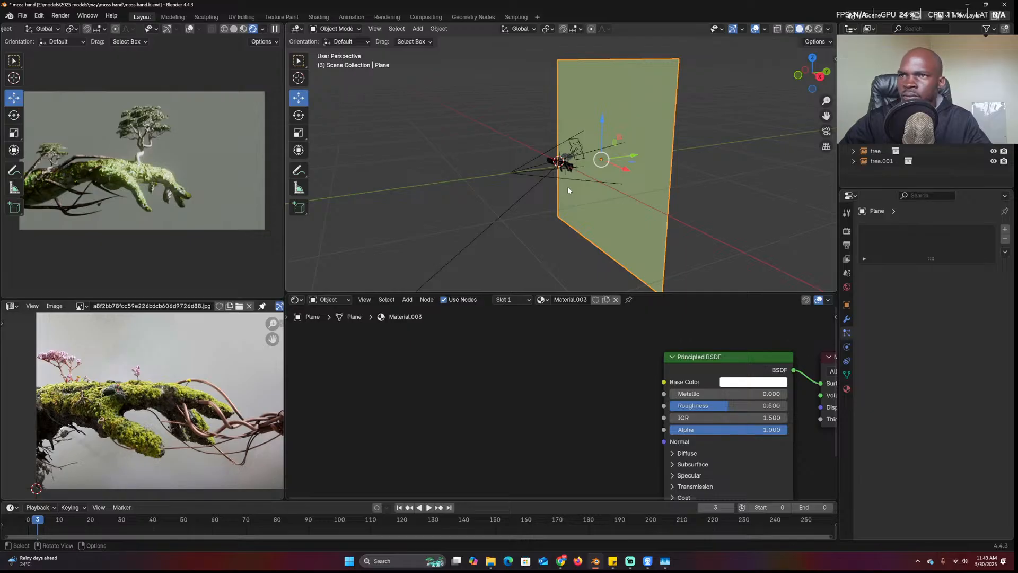
pyautogui.click(714, 358)
pyautogui.press('x')
pyautogui.hotkey('shift', 'a')
pyautogui.click(587, 352)
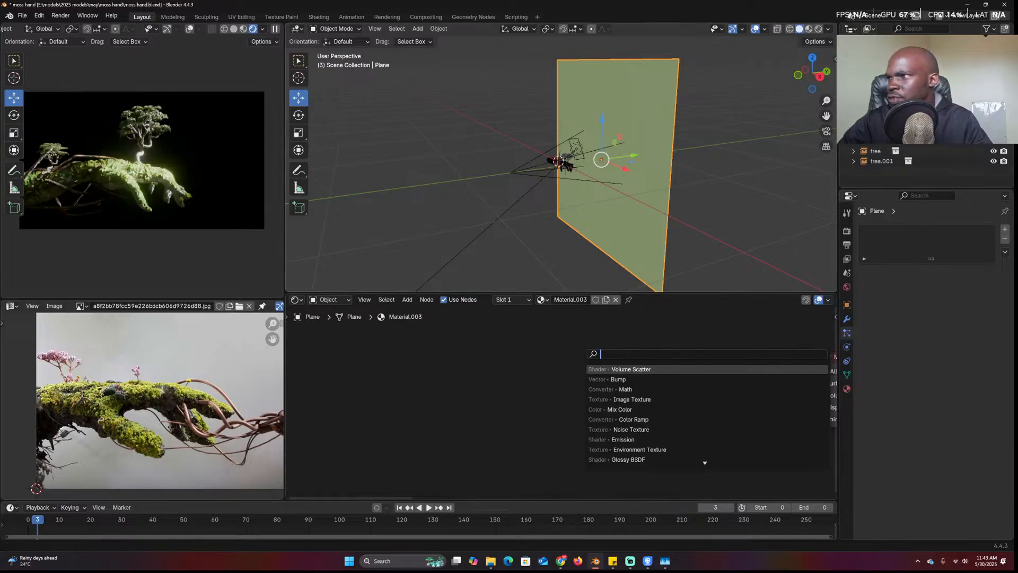
pyautogui.write('trans')
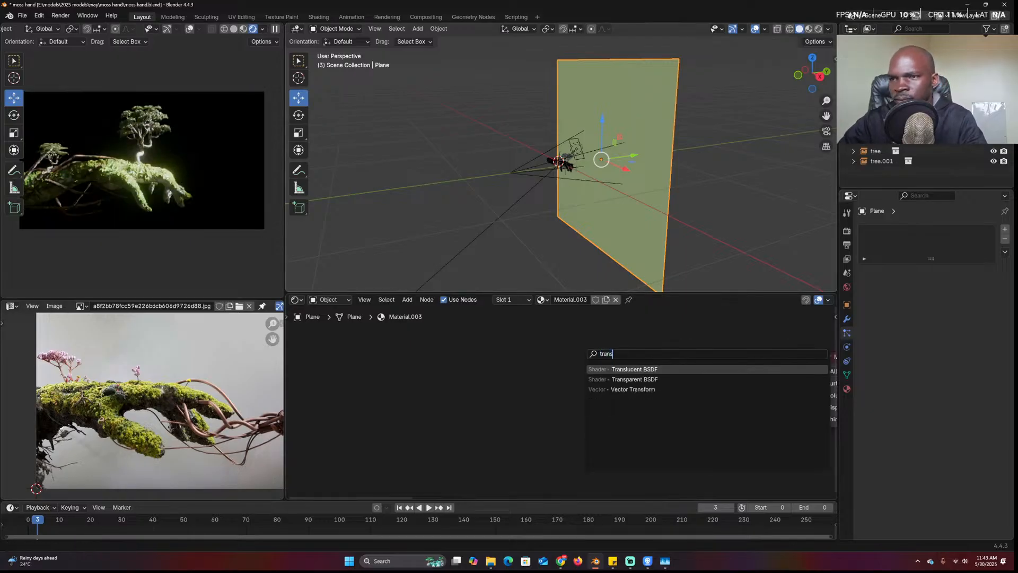
pyautogui.press('Return')
pyautogui.click(536, 347)
pyautogui.keyDown('ctrl'); pyautogui.keyDown('shift'); pyautogui.click(602, 359); pyautogui.keyUp('shift'); pyautogui.keyUp('ctrl')
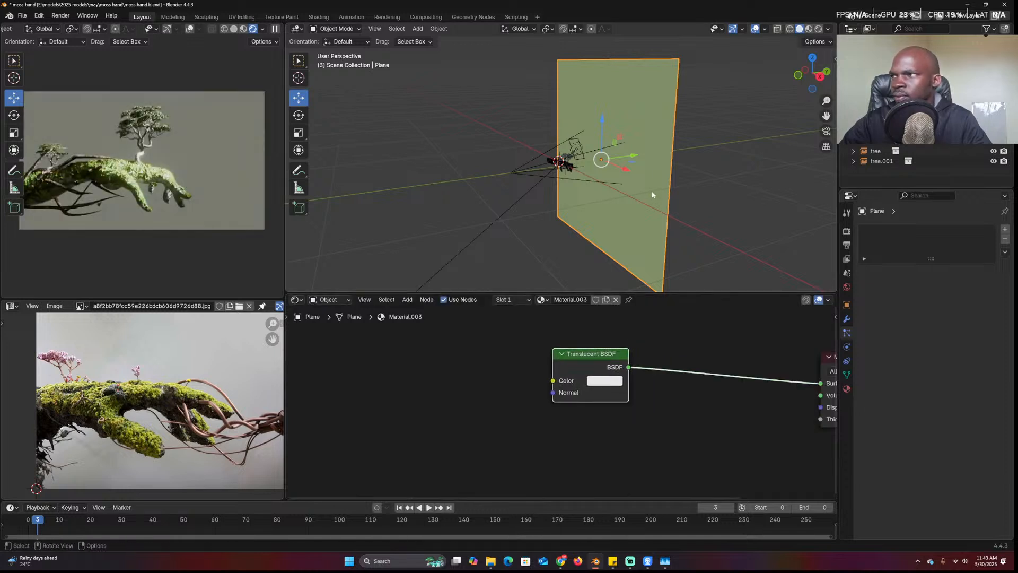
pyautogui.moveTo(551, 173); pyautogui.dragTo(491, 170, button='middle')
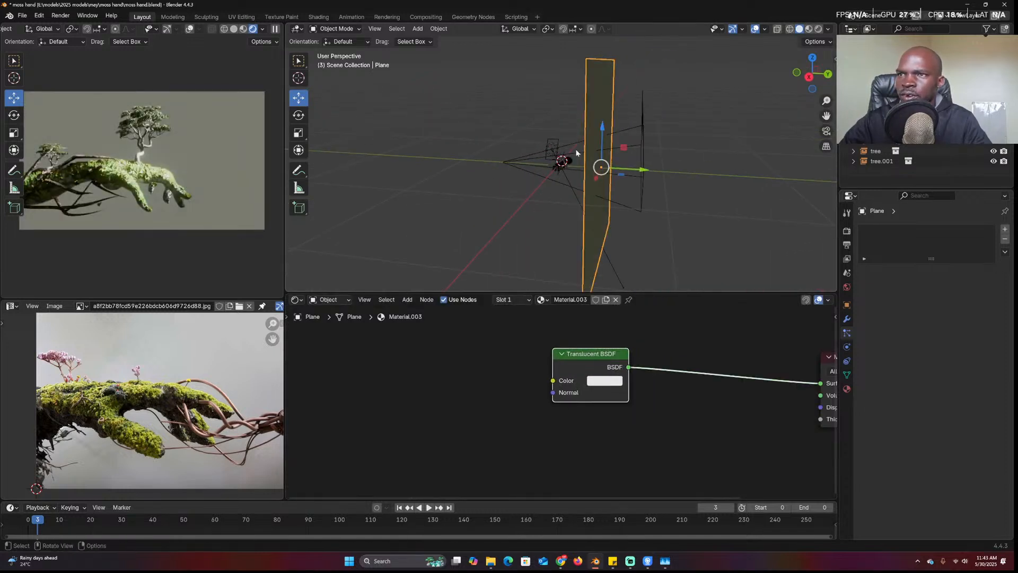
pyautogui.click(553, 150)
# Duplicate the area light into Area.001, dropping the copy in place
pyautogui.hotkey('shift', 'd')
pyautogui.click(610, 153)
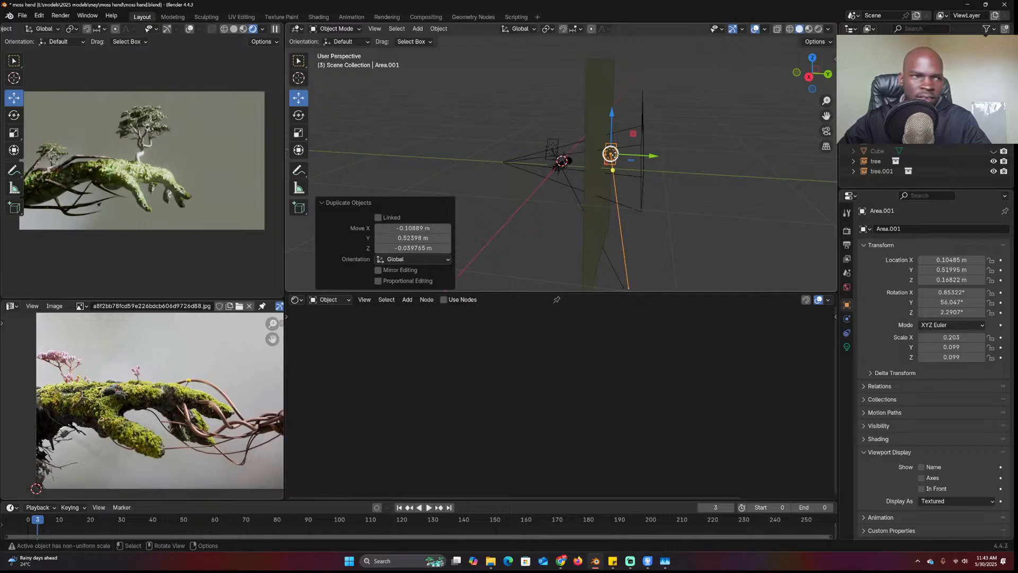
pyautogui.press('KP_3')
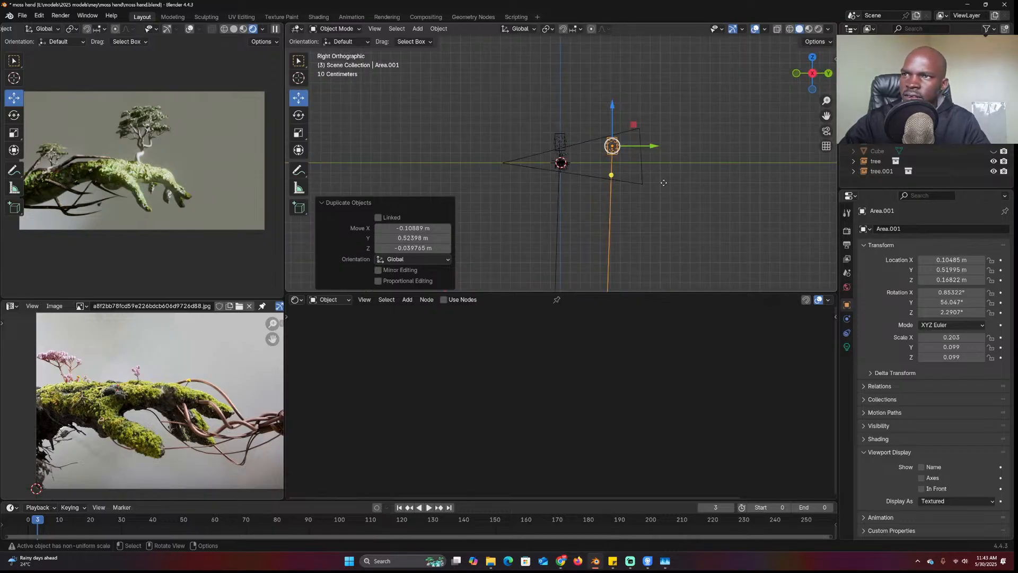
pyautogui.click(673, 167)
pyautogui.click(615, 154)
pyautogui.moveTo(627, 207); pyautogui.dragTo(608, 222, button='middle')
# Set the animation end frame to 250 and clear the light's rotation
pyautogui.rightClick(654, 166)
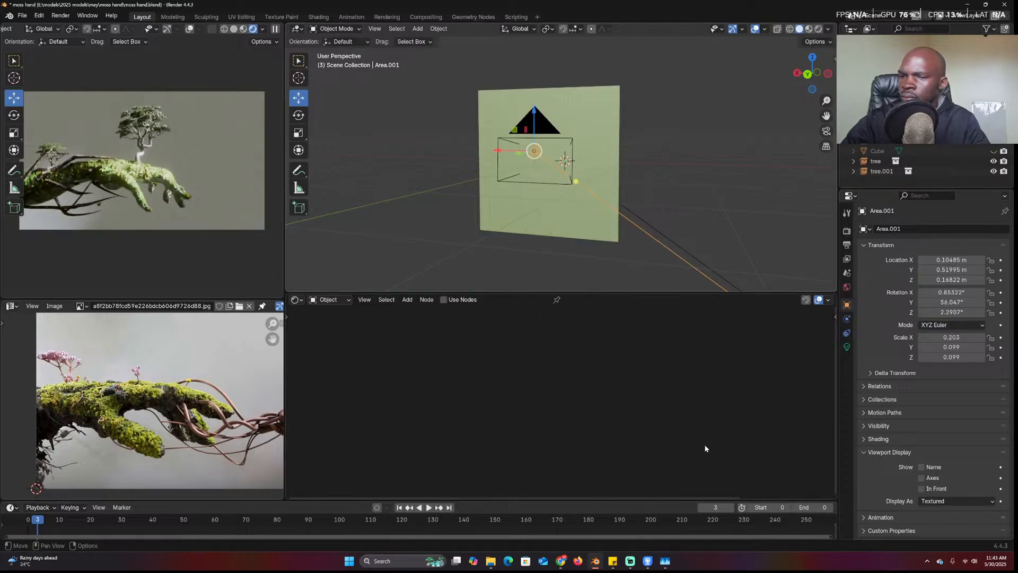
pyautogui.click(811, 507)
pyautogui.write('250')
pyautogui.press('Return')
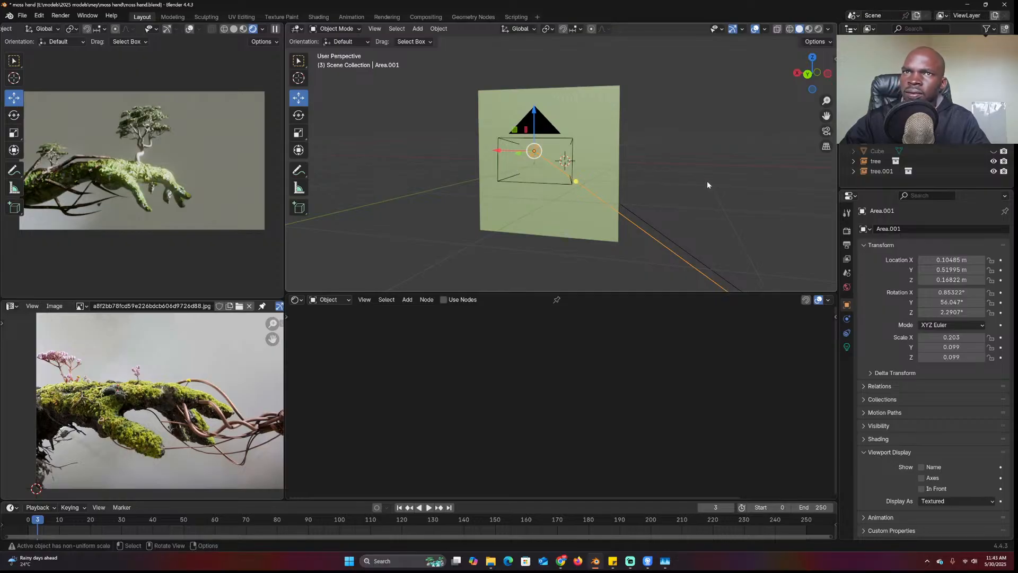
pyautogui.hotkey('alt', 'r')
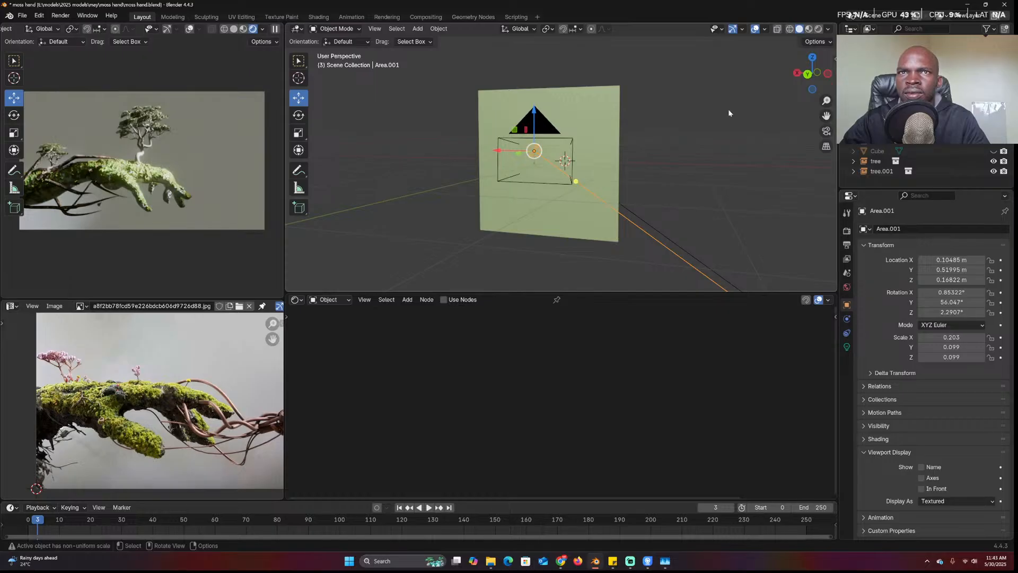
# In right side view, reset the light's X rotation to 0° and rotate it 90°
pyautogui.click(773, 99)
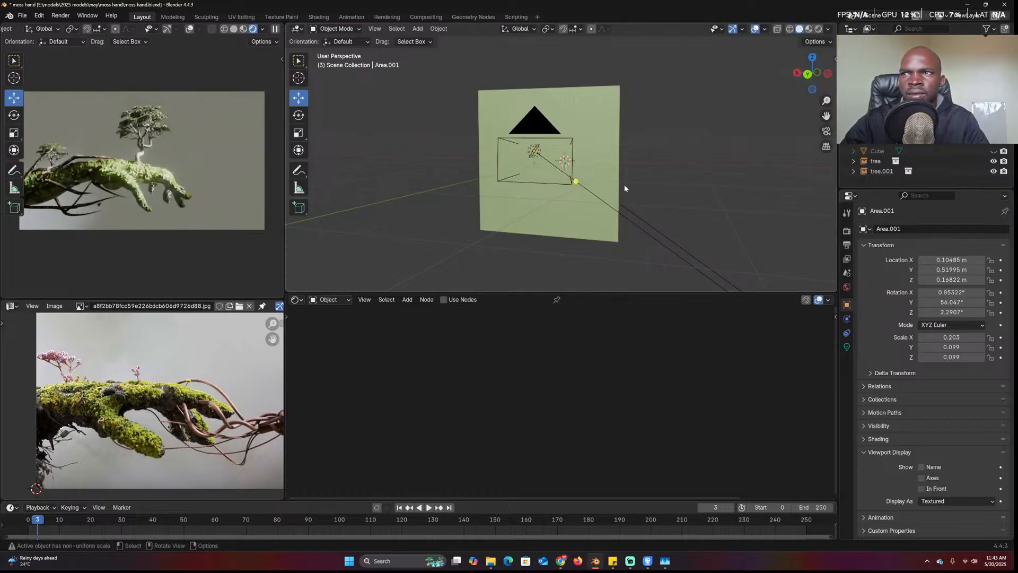
pyautogui.click(623, 222)
pyautogui.press('KP_3')
pyautogui.rightClick(941, 293)
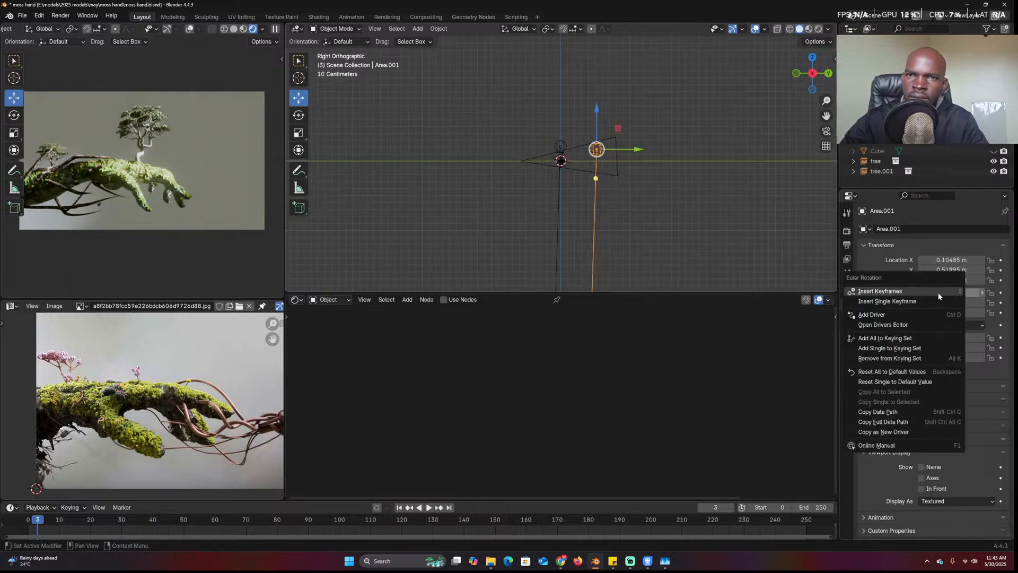
pyautogui.click(895, 381)
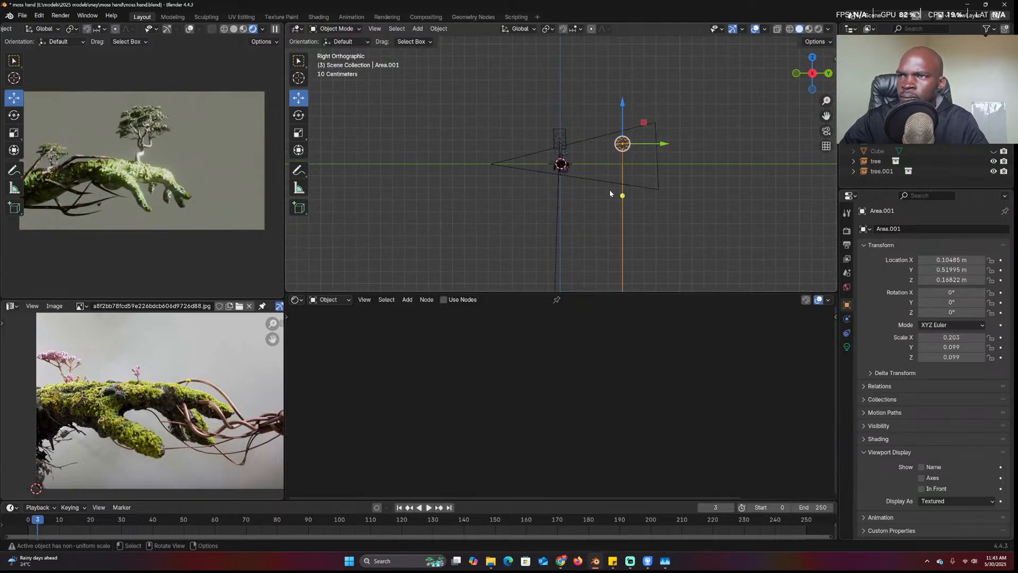
pyautogui.scroll(4, 607, 194)
pyautogui.write('r90')
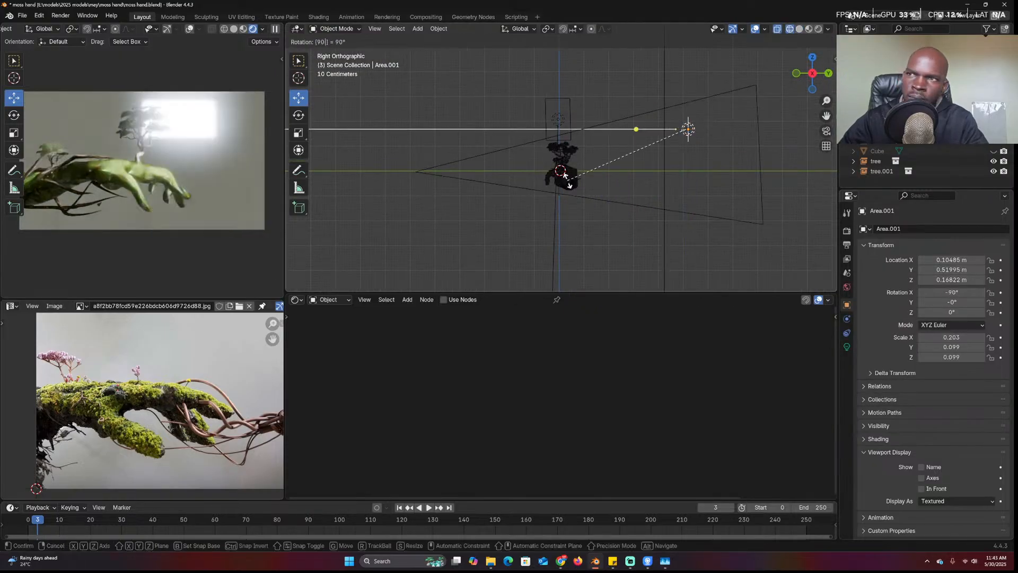
pyautogui.press('Return')
# Move the area light beside the hand in side and front views and scale it to 4.64
pyautogui.press('g')
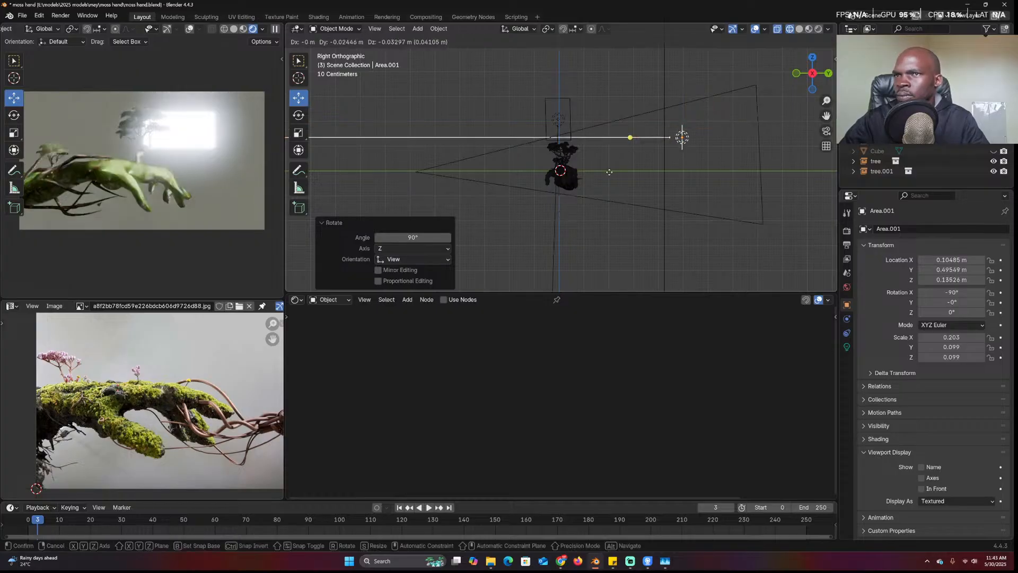
pyautogui.click(604, 183)
pyautogui.press('KP_1')
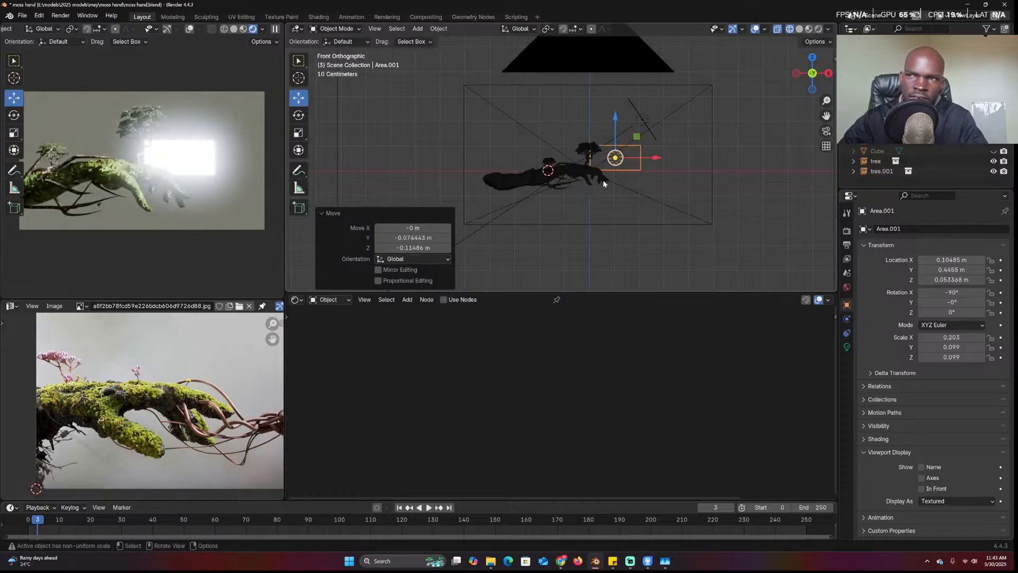
pyautogui.press('g')
pyautogui.click(574, 175)
pyautogui.press('s')
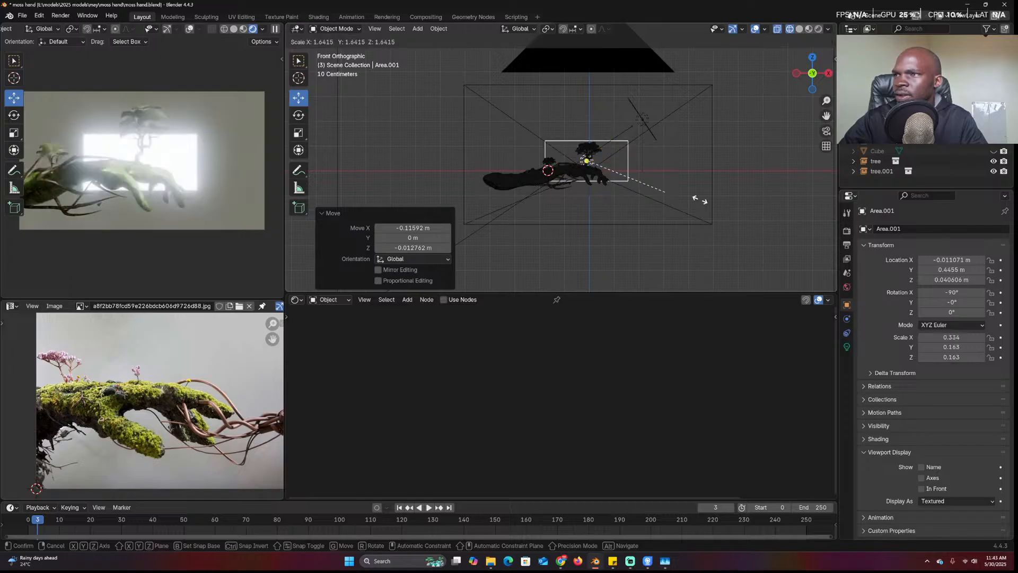
pyautogui.click(823, 198)
pyautogui.scroll(-2, 763, 186)
pyautogui.moveTo(763, 187); pyautogui.dragTo(609, 175, button='middle')
# Switch the light to Point and back to Area, show solid shading, and save
pyautogui.click(847, 346)
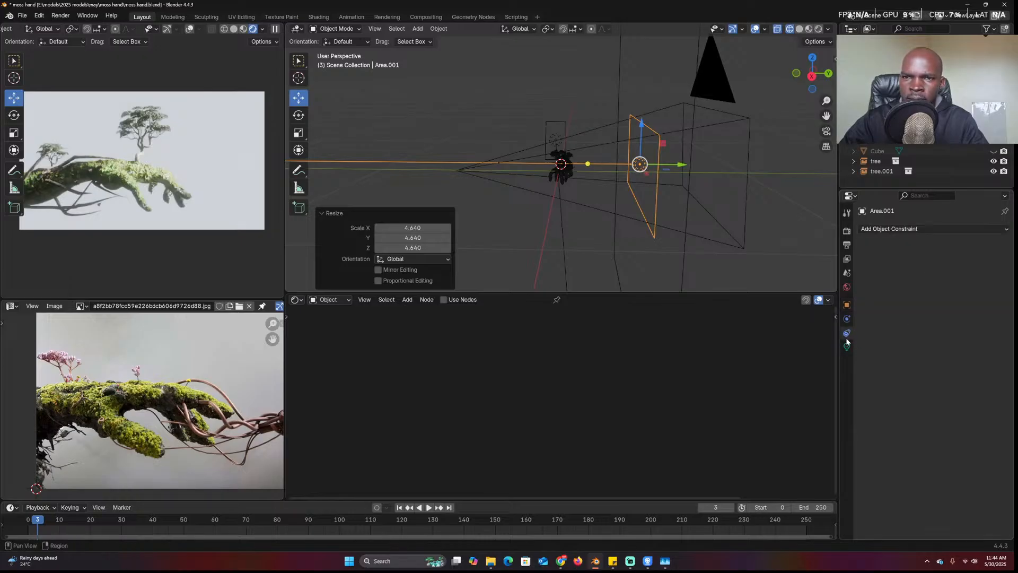
pyautogui.click(882, 273)
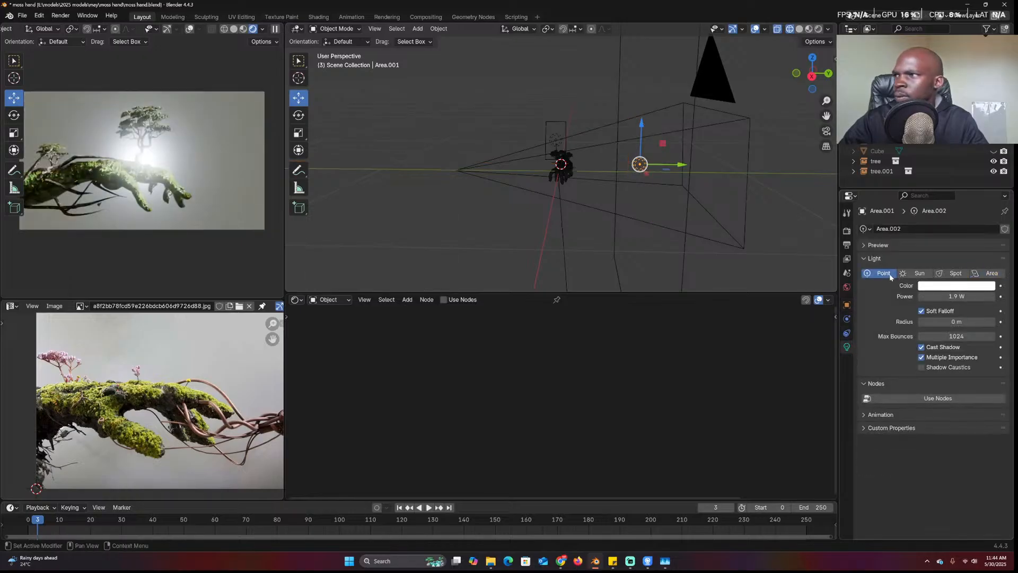
pyautogui.click(990, 273)
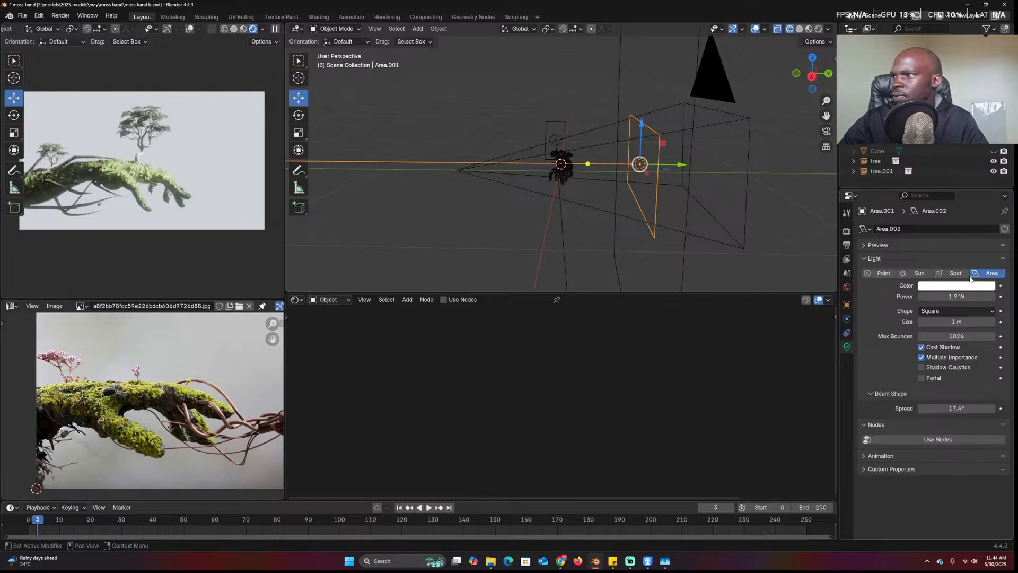
pyautogui.moveTo(610, 159)
pyautogui.mouseDown(button='middle')
pyautogui.moveTo(670, 152)
pyautogui.moveTo(666, 173)
pyautogui.moveTo(624, 177)
pyautogui.mouseUp(button='middle')
pyautogui.click(676, 172)
pyautogui.press('z')
pyautogui.click(690, 174)
pyautogui.hotkey('ctrl', 's')
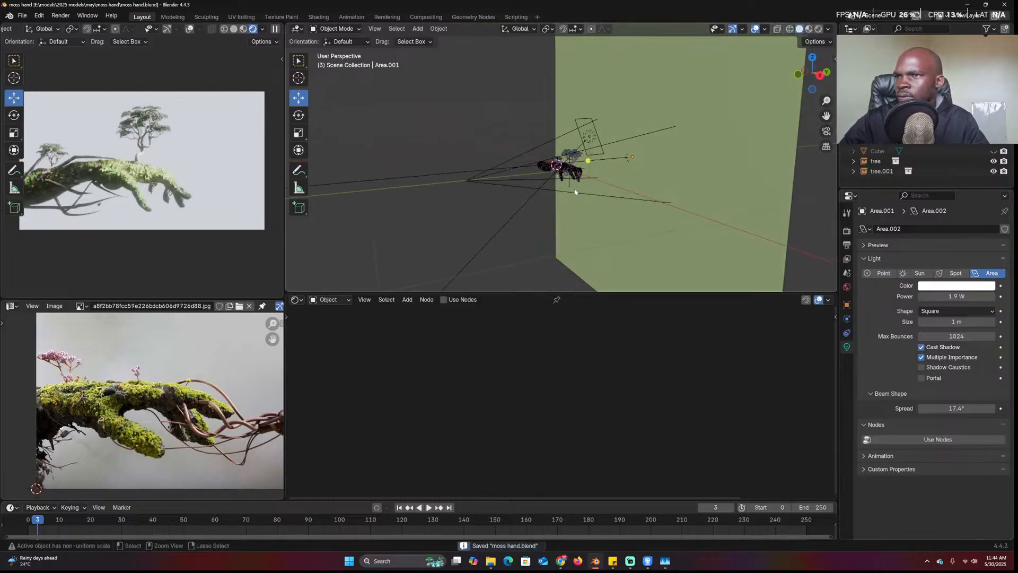
# In the compositor, set Glare strength to 0.575 and highlight threshold to 1.500
pyautogui.click(296, 299)
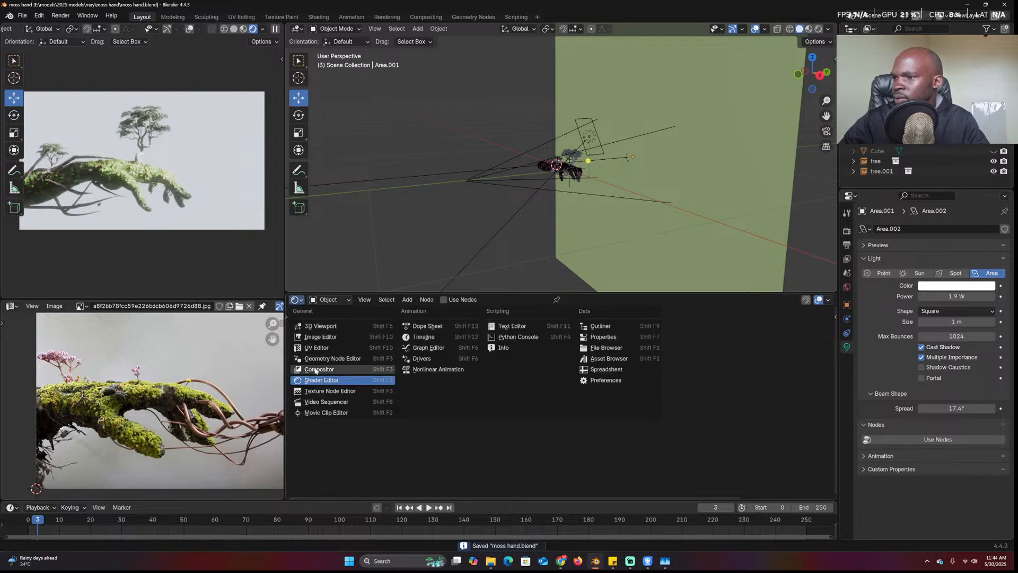
pyautogui.click(318, 360)
pyautogui.scroll(-1, 529, 370)
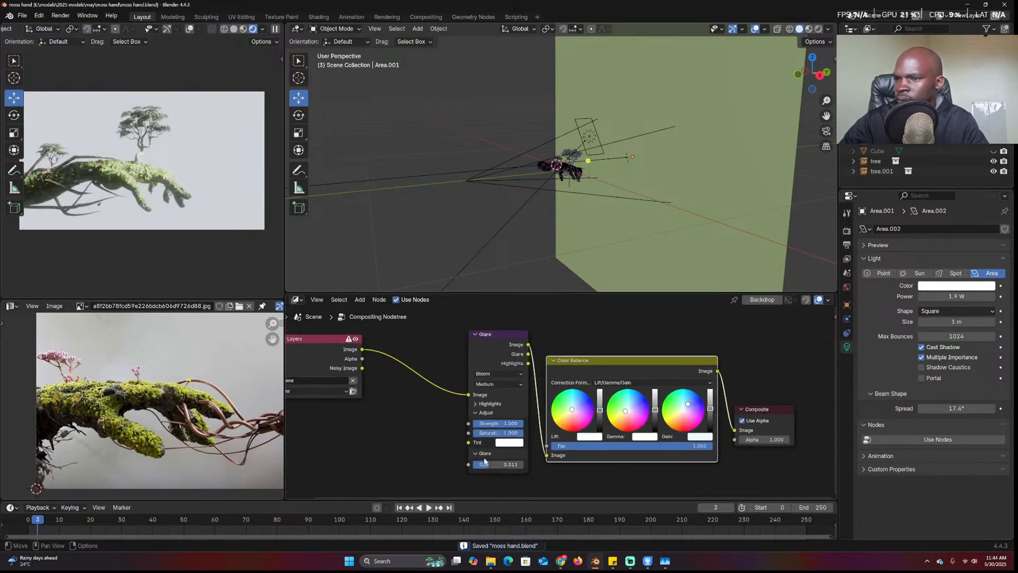
pyautogui.moveTo(507, 427)
pyautogui.mouseDown()
pyautogui.moveTo(498, 426)
pyautogui.moveTo(514, 423)
pyautogui.moveTo(504, 437)
pyautogui.mouseUp()
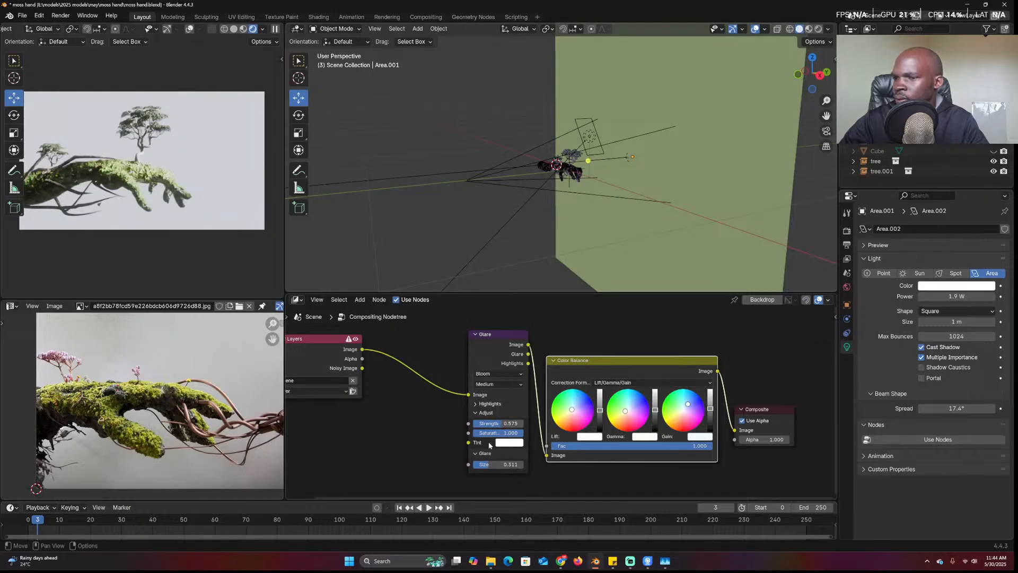
pyautogui.click(481, 404)
pyautogui.moveTo(492, 415); pyautogui.dragTo(508, 415)
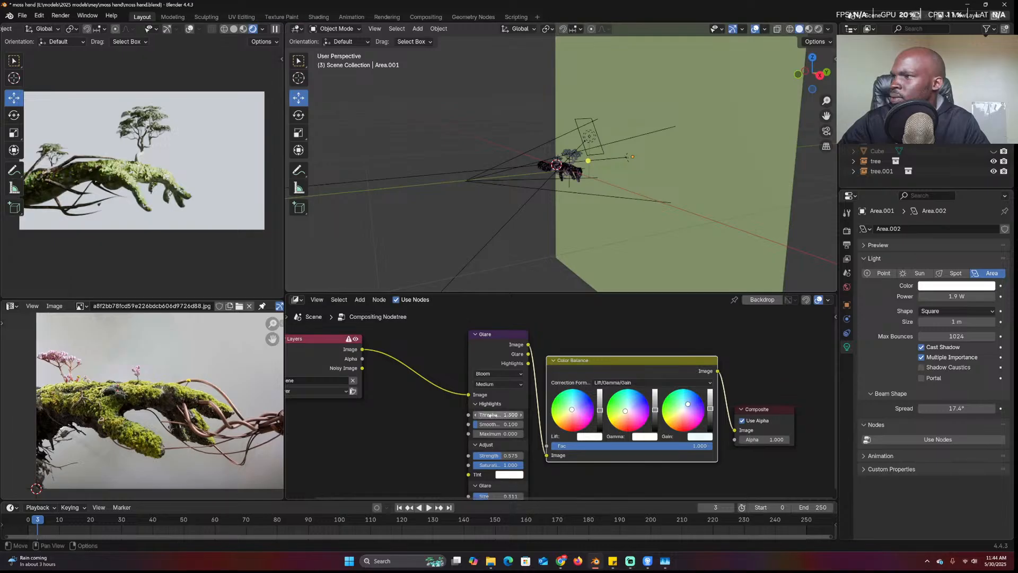
# Look through the scene camera, save the file, and switch to the Sketchfab house search
pyautogui.moveTo(596, 194)
pyautogui.mouseDown(button='middle')
pyautogui.moveTo(602, 186)
pyautogui.moveTo(590, 200)
pyautogui.moveTo(602, 187)
pyautogui.mouseUp(button='middle')
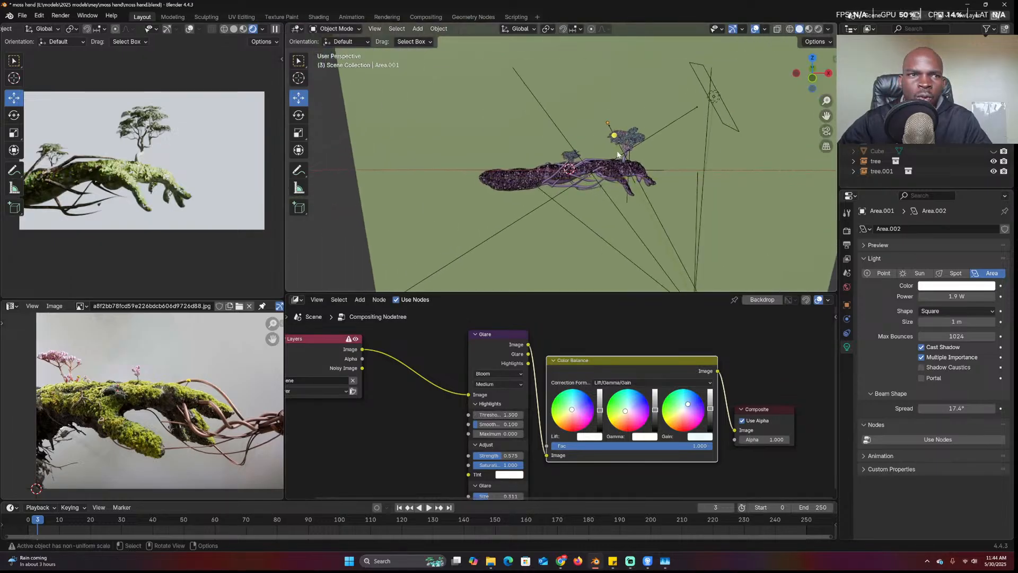
pyautogui.press('KP_1')
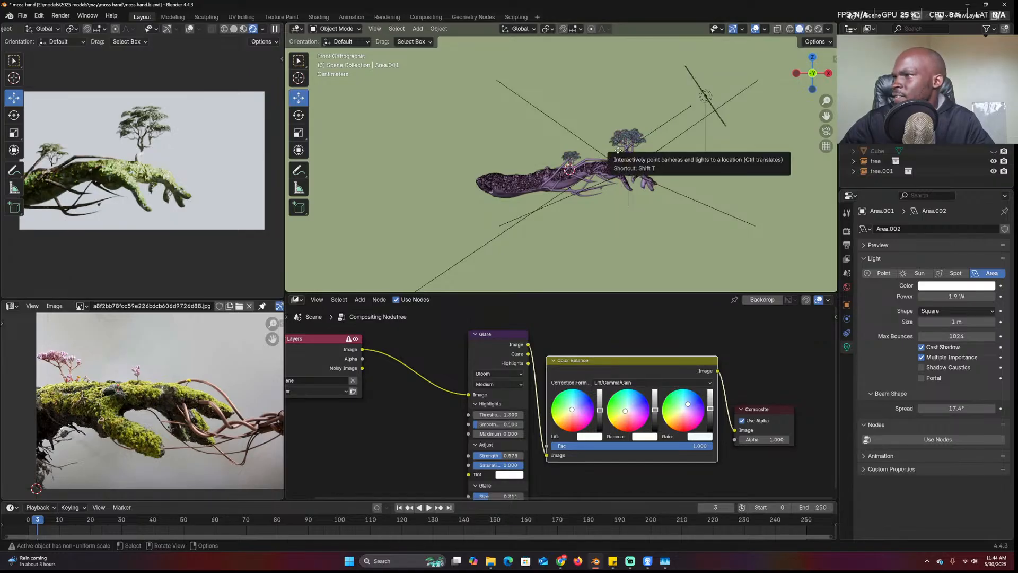
pyautogui.press('KP_0')
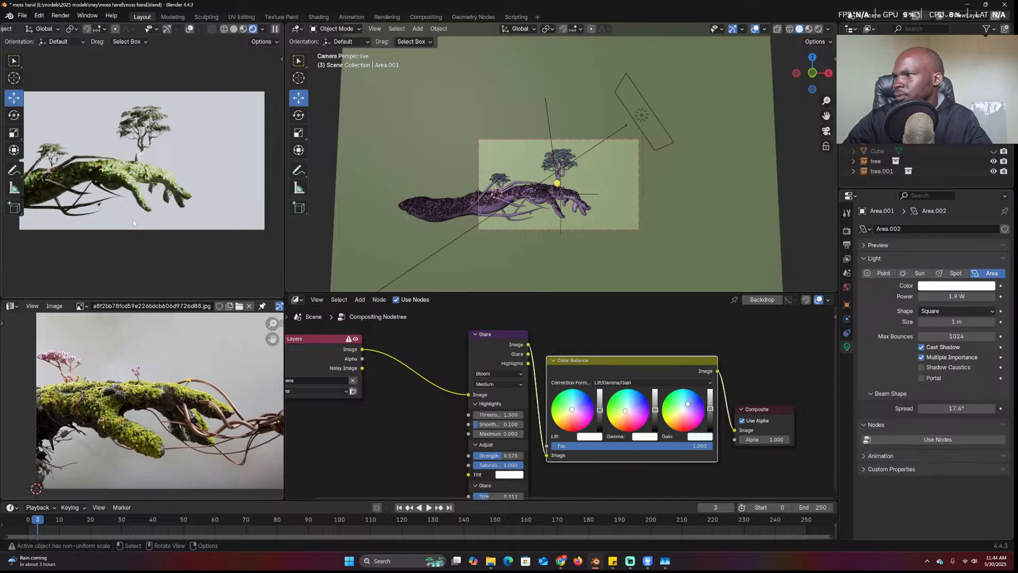
pyautogui.scroll(6, 511, 204)
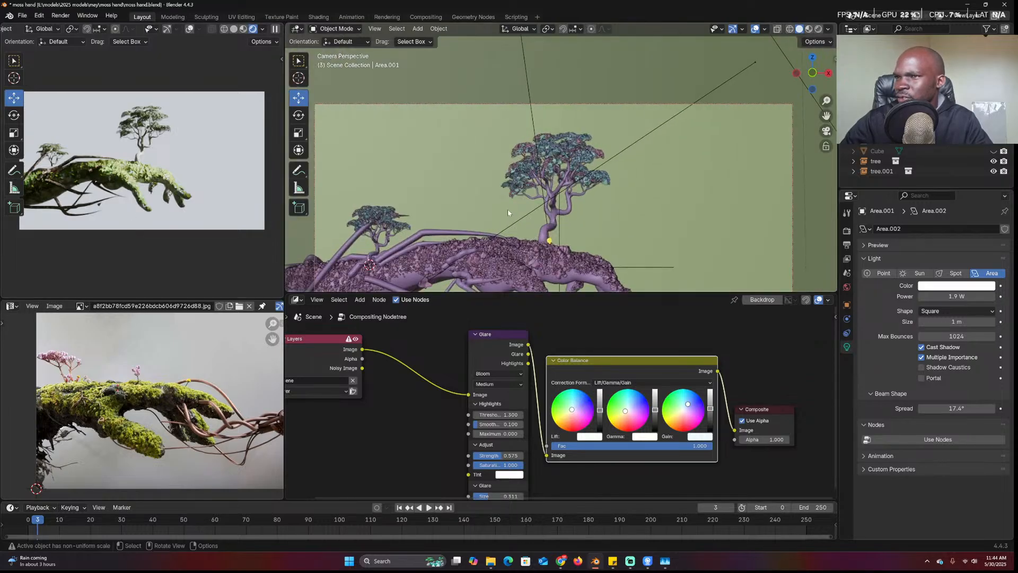
pyautogui.scroll(-2, 551, 209)
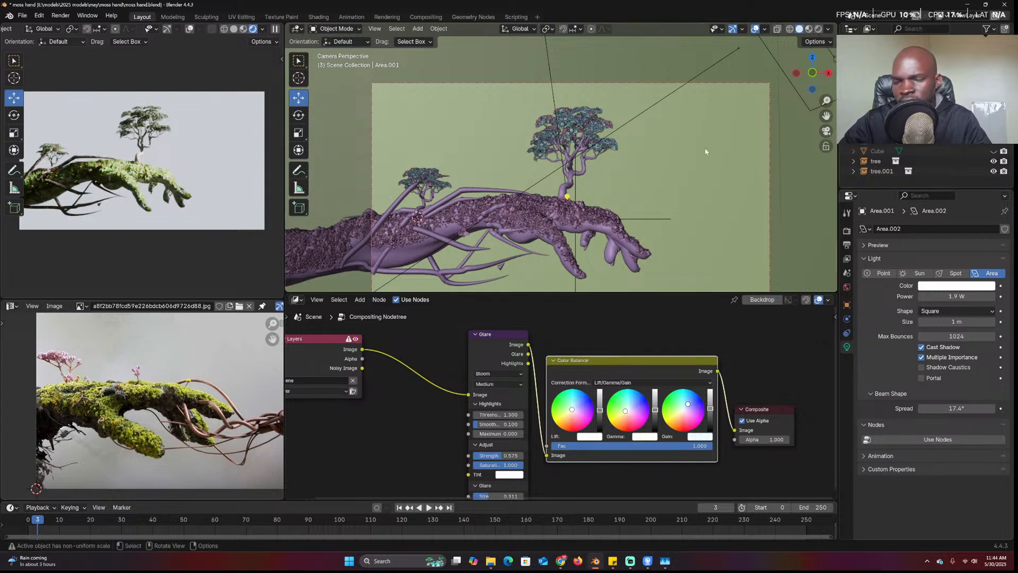
pyautogui.hotkey('ctrl', 's')
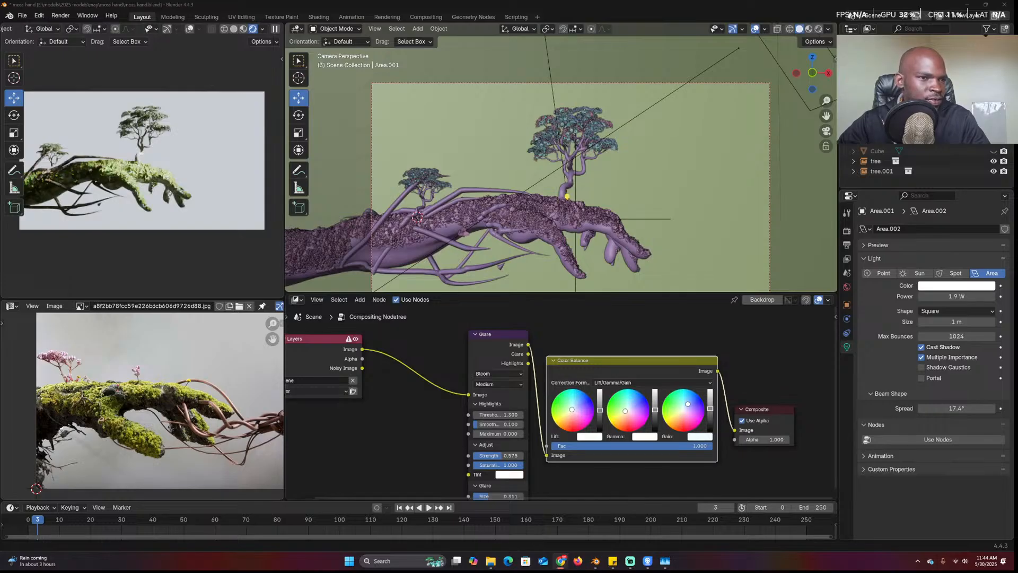
pyautogui.hotkey('alt', 'Tab')
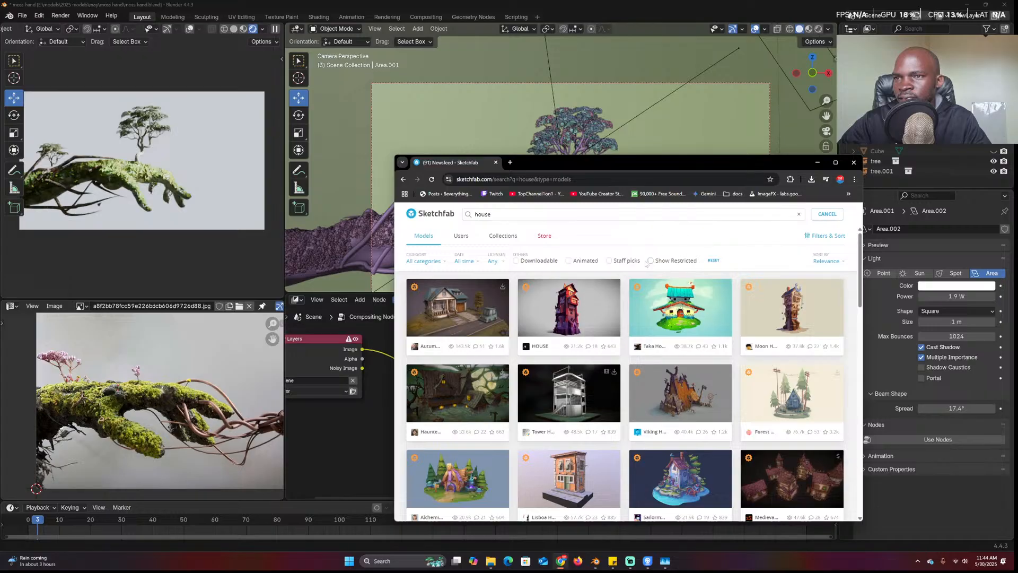
# Filter the house search to downloadable models and scroll through the results
pyautogui.click(538, 261)
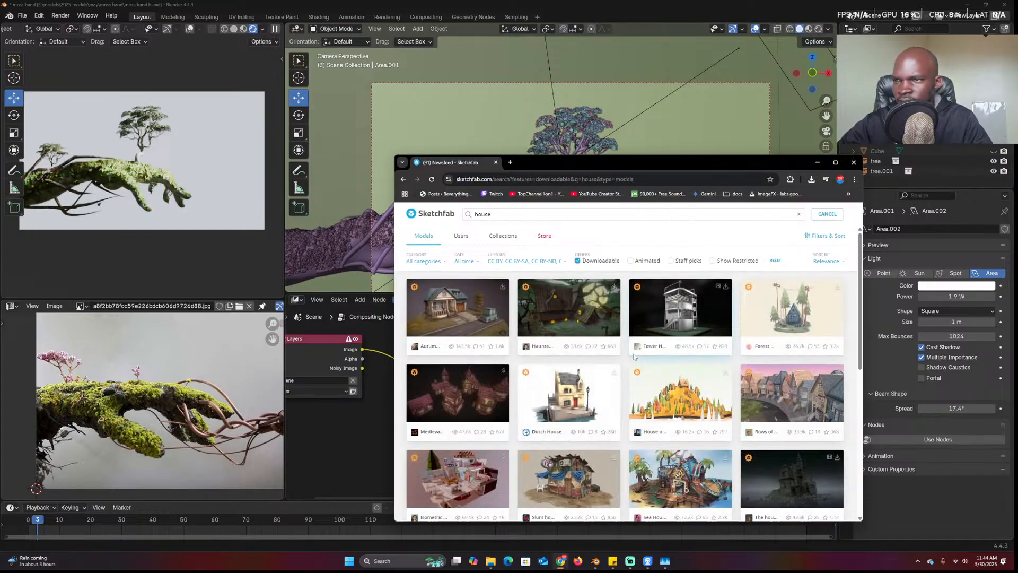
pyautogui.scroll(-10, 705, 352)
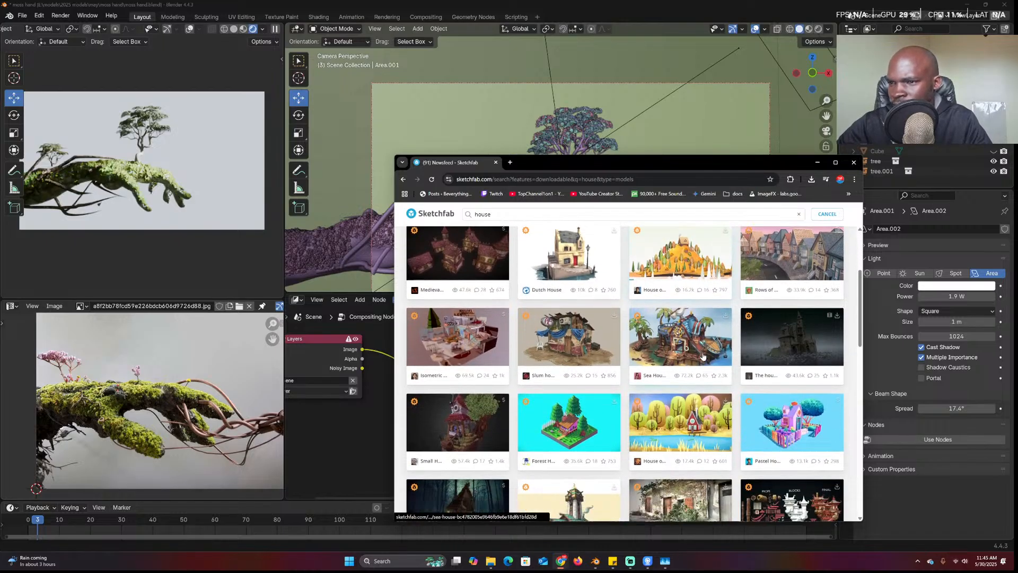
pyautogui.scroll(-10, 702, 356)
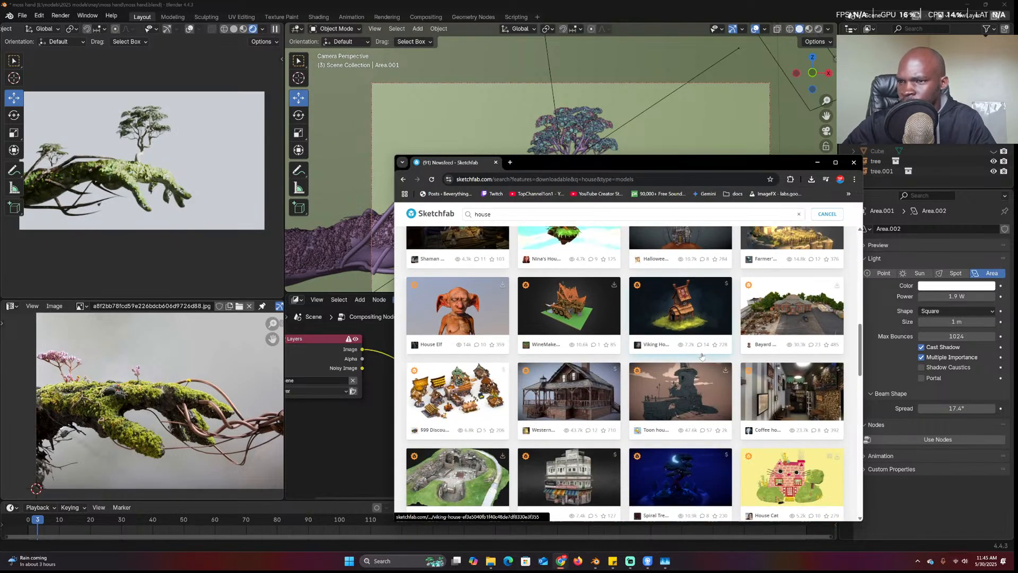
pyautogui.scroll(-3, 702, 356)
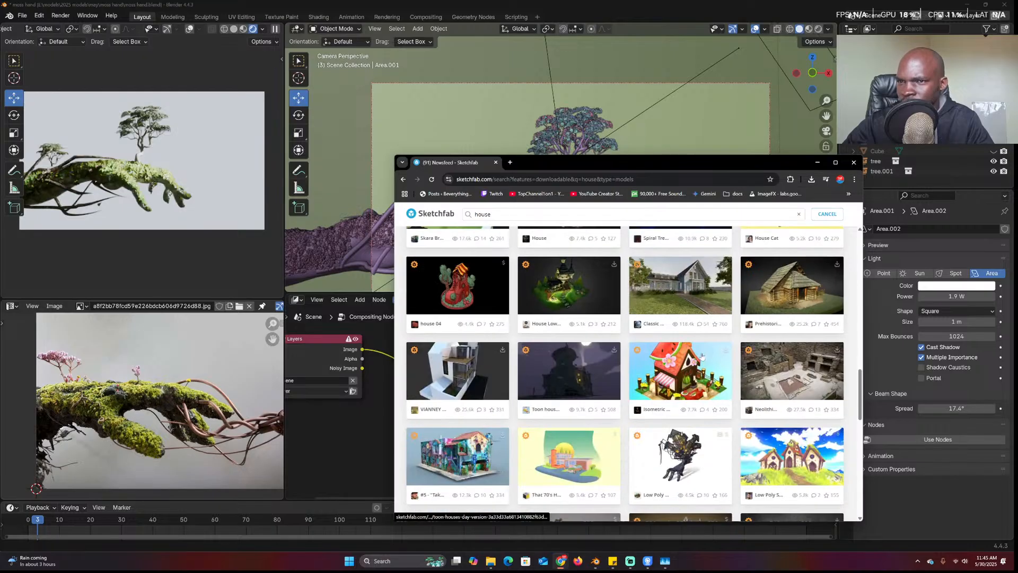
pyautogui.scroll(-1, 701, 355)
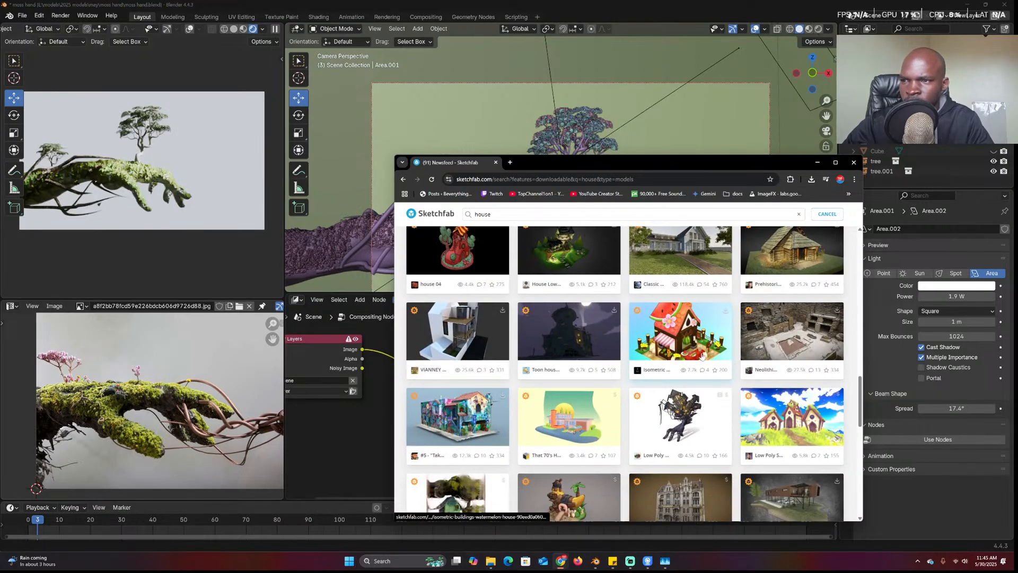
pyautogui.scroll(-6, 701, 355)
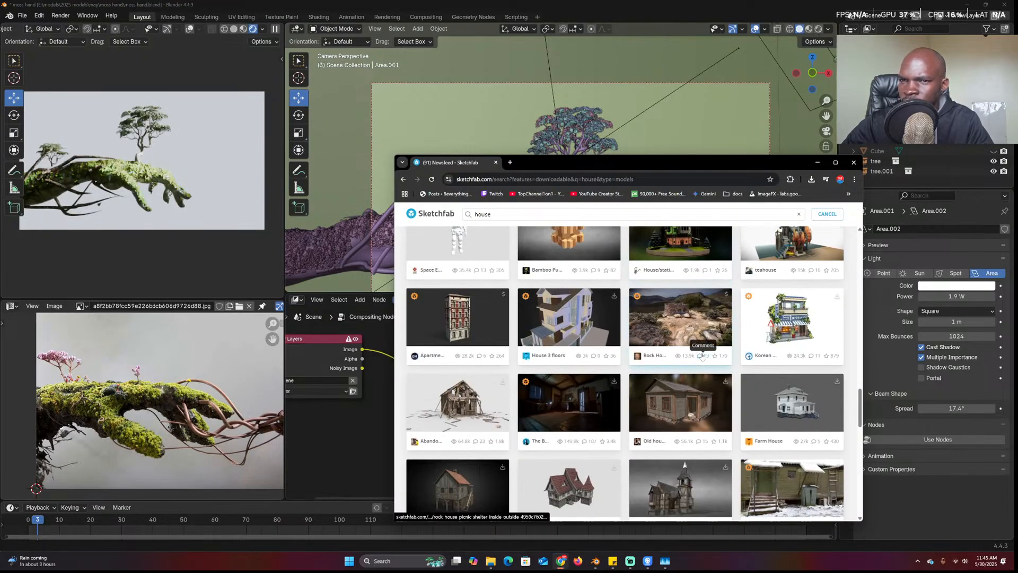
pyautogui.scroll(-1, 701, 356)
pyautogui.scroll(-1, 701, 355)
# Open the Farm House result in a new browser tab
pyautogui.rightClick(796, 331)
pyautogui.click(800, 342)
pyautogui.scroll(-3, 800, 345)
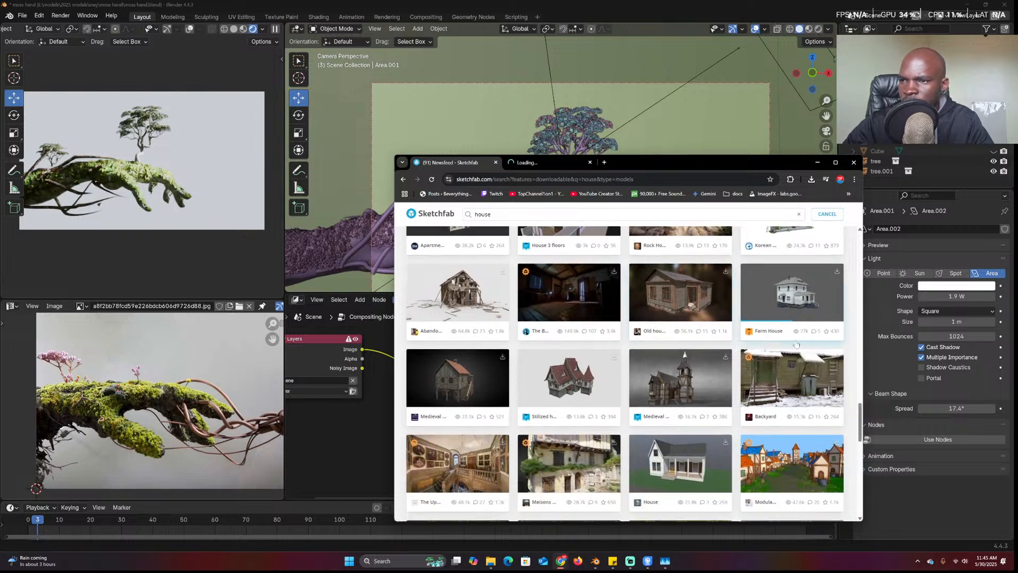
pyautogui.scroll(-3, 585, 375)
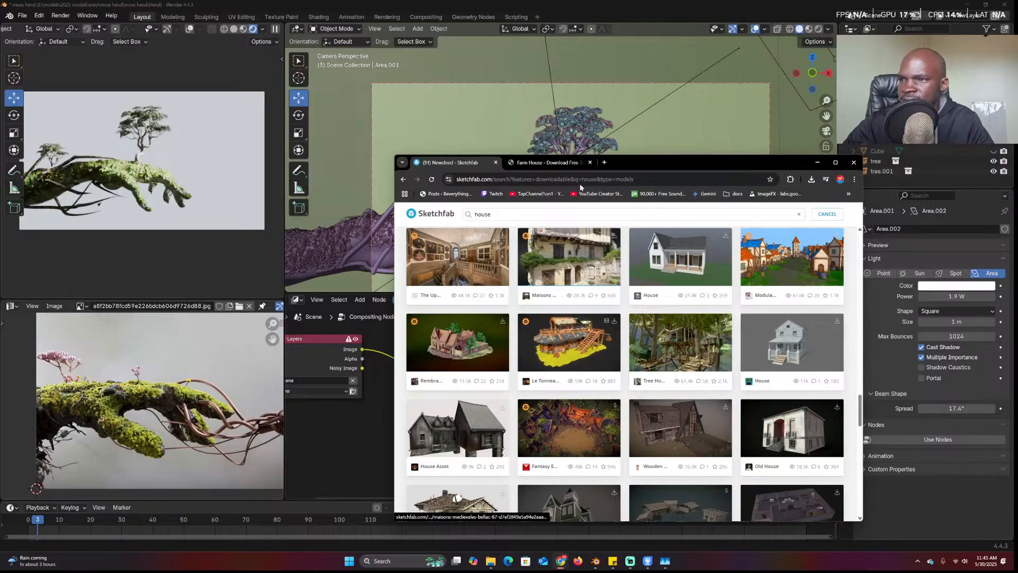
# On the Farm House page, inspect the preview and download the model as USDZ
pyautogui.click(552, 163)
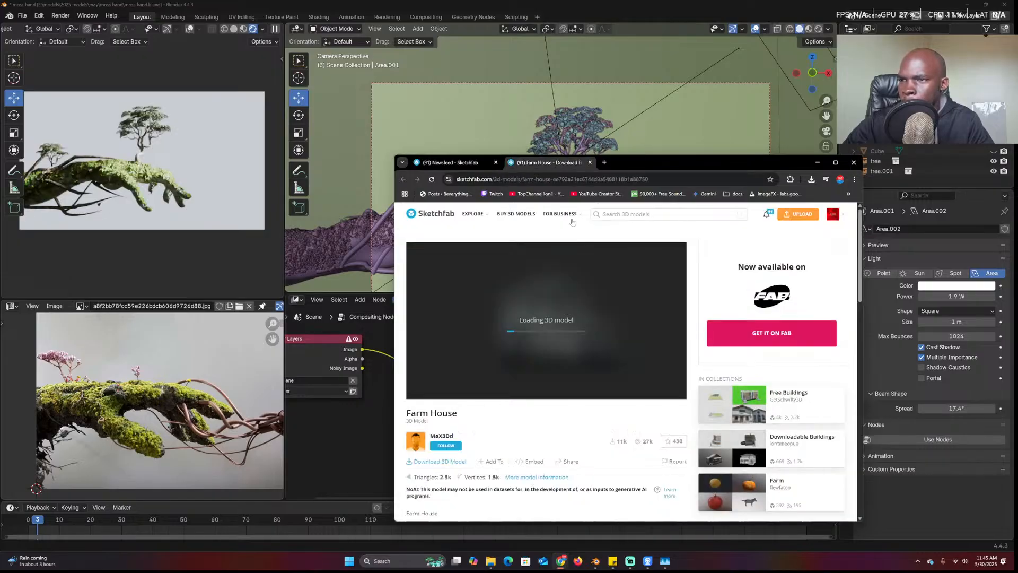
pyautogui.scroll(-1, 583, 316)
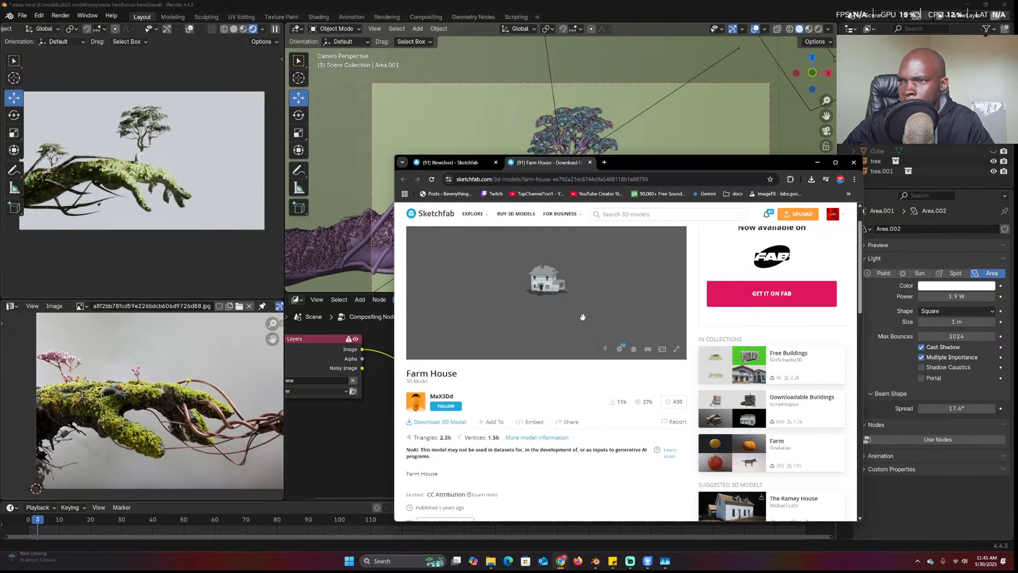
pyautogui.moveTo(606, 287)
pyautogui.mouseDown()
pyautogui.moveTo(517, 259)
pyautogui.moveTo(618, 345)
pyautogui.moveTo(499, 300)
pyautogui.moveTo(584, 304)
pyautogui.mouseUp()
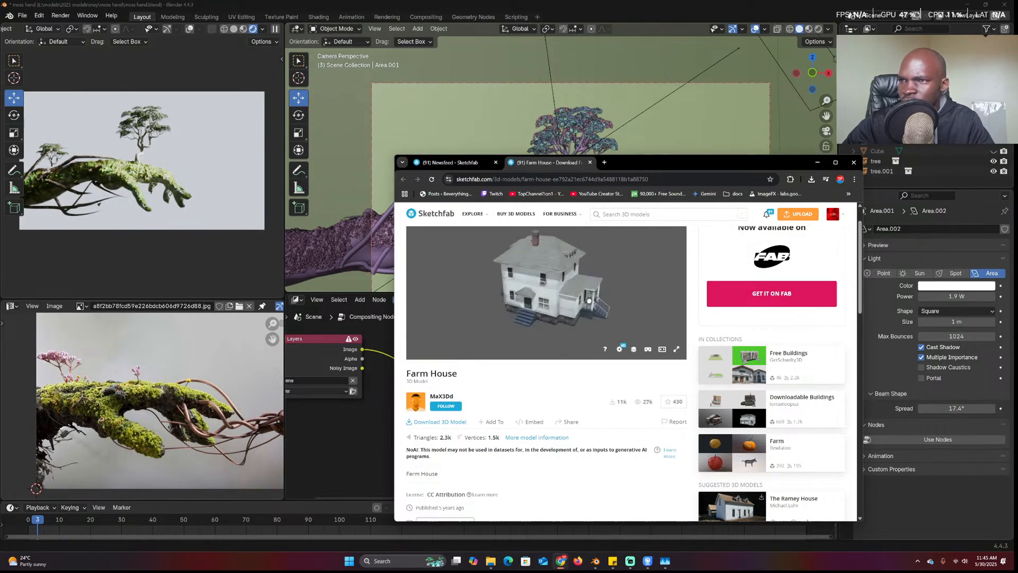
pyautogui.click(445, 422)
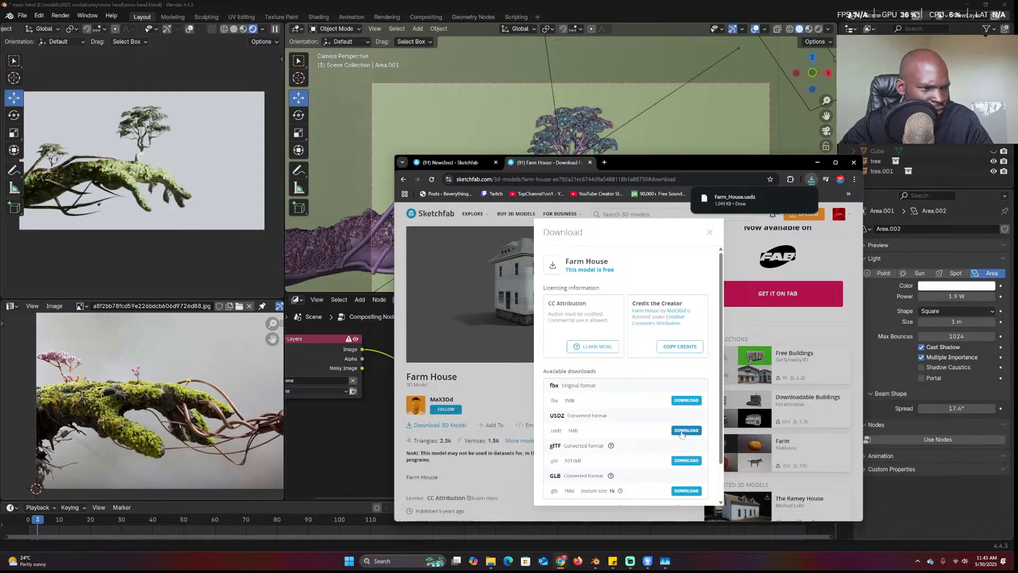
# Drag Farm_House.usdz from the downloads list into Blender and import it as USD
pyautogui.click(810, 180)
pyautogui.click(678, 160)
pyautogui.moveTo(679, 160); pyautogui.dragTo(603, 316)
pyautogui.click(736, 334)
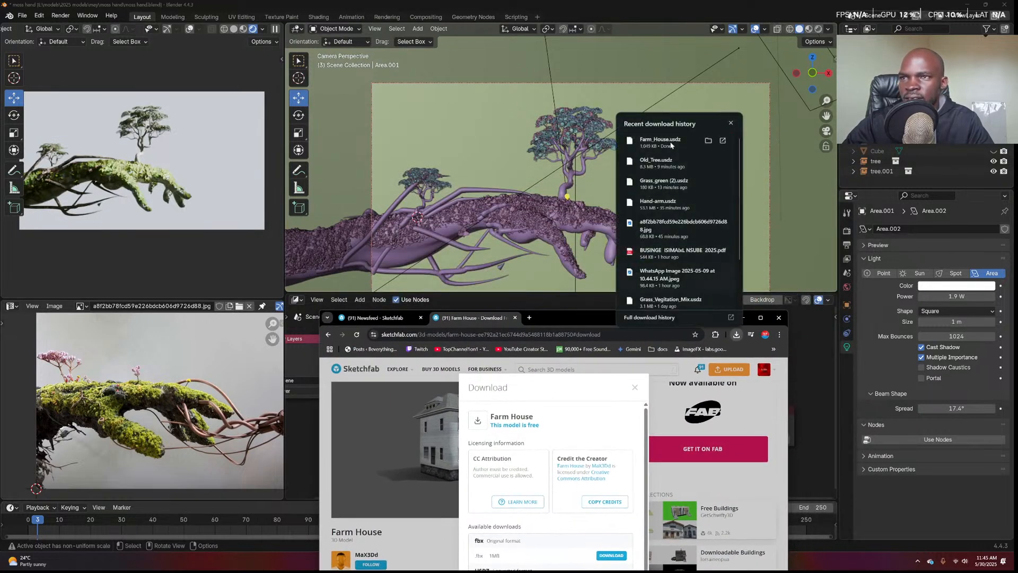
pyautogui.moveTo(671, 143); pyautogui.dragTo(552, 203)
pyautogui.click(519, 223)
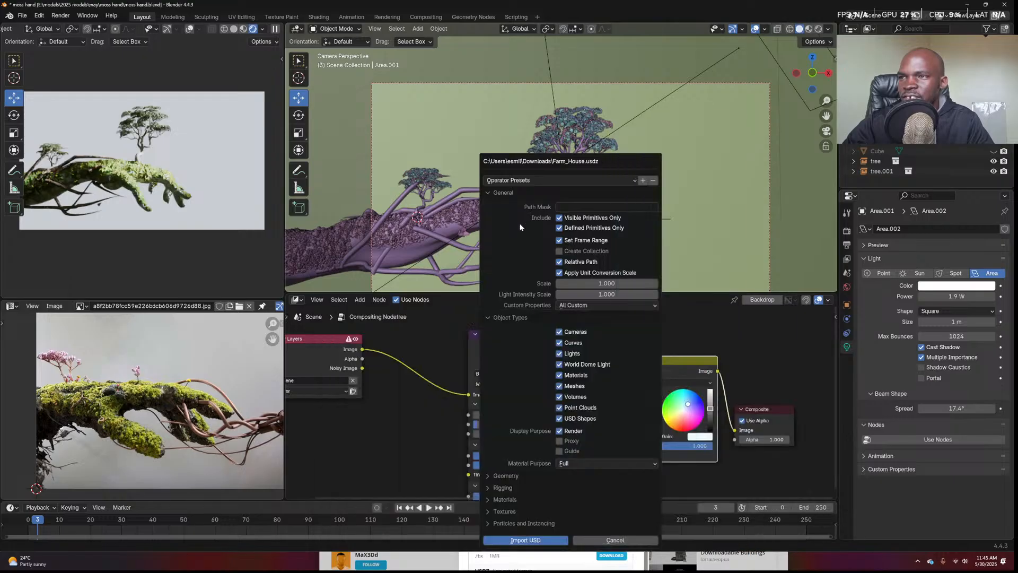
pyautogui.click(524, 540)
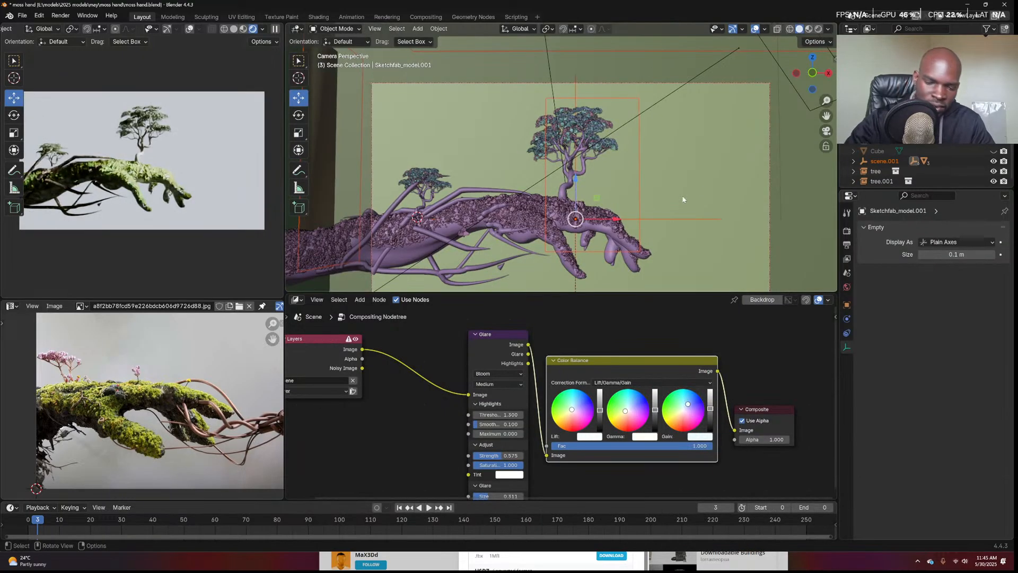
# Join the imported house parts into one mesh and scale it down to 0.158
pyautogui.press('KP_Divide')
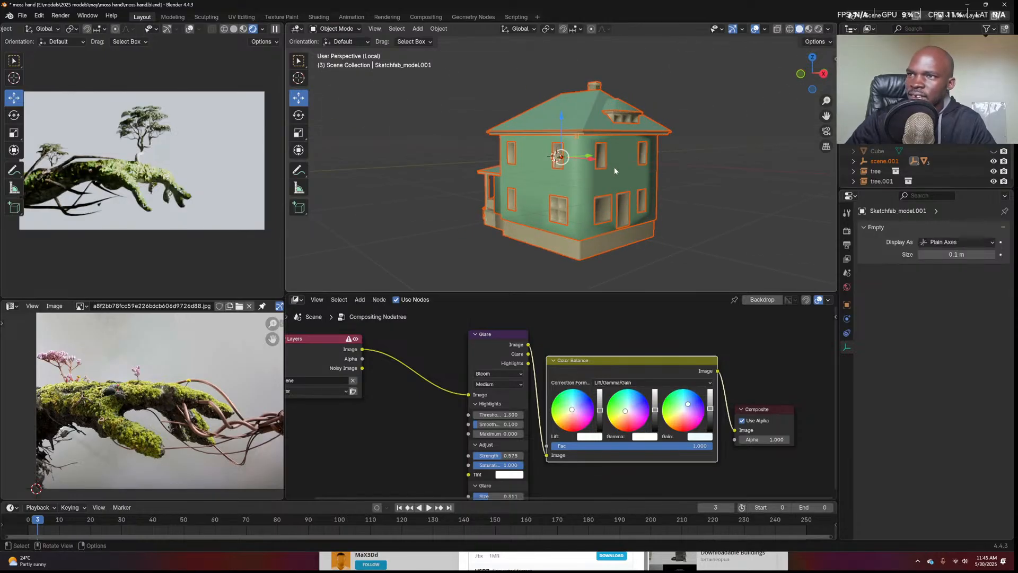
pyautogui.click(612, 180)
pyautogui.hotkey('ctrl', 'j')
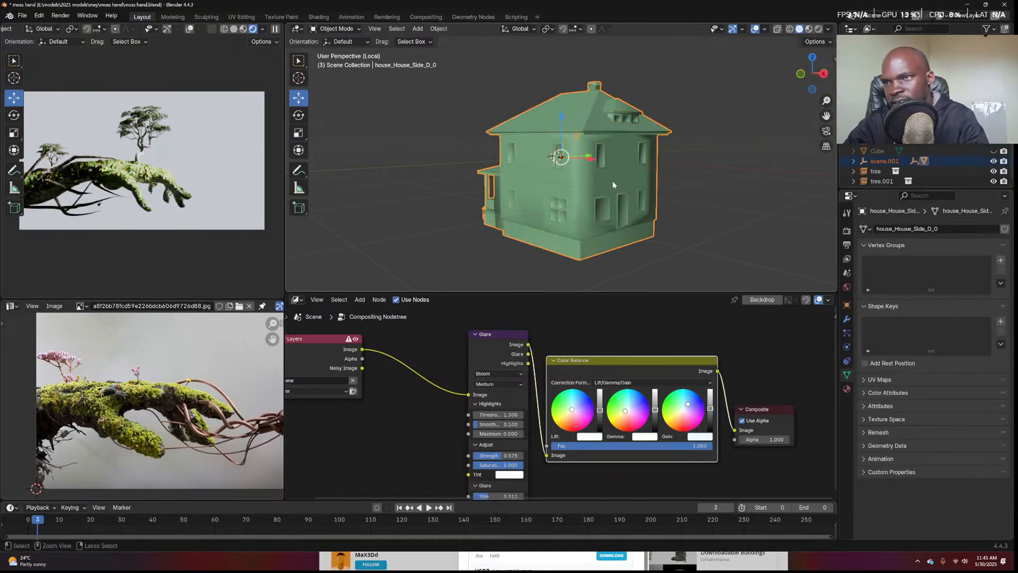
pyautogui.press('s')
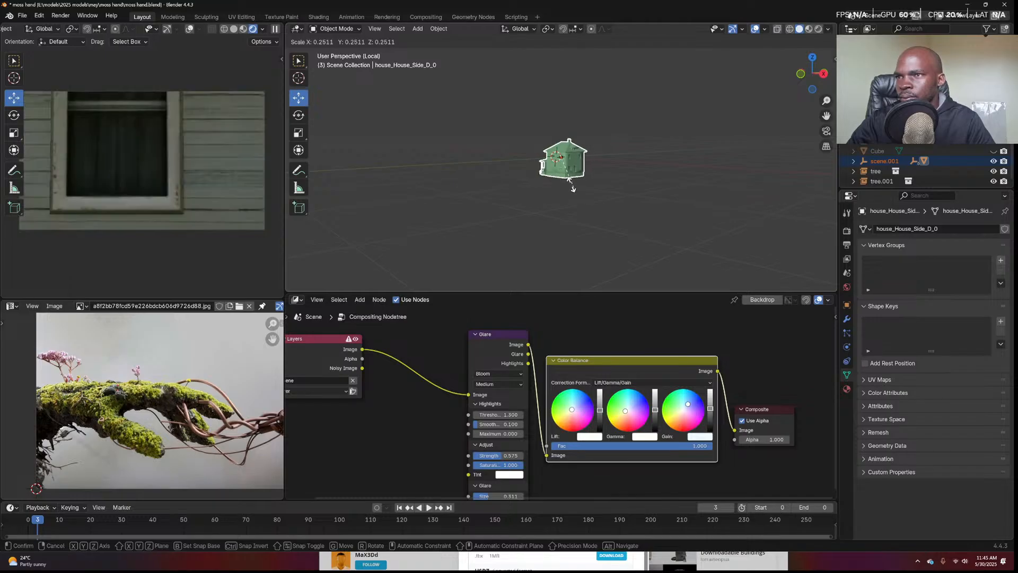
pyautogui.click(557, 172)
pyautogui.hotkey('ctrl', 'z')
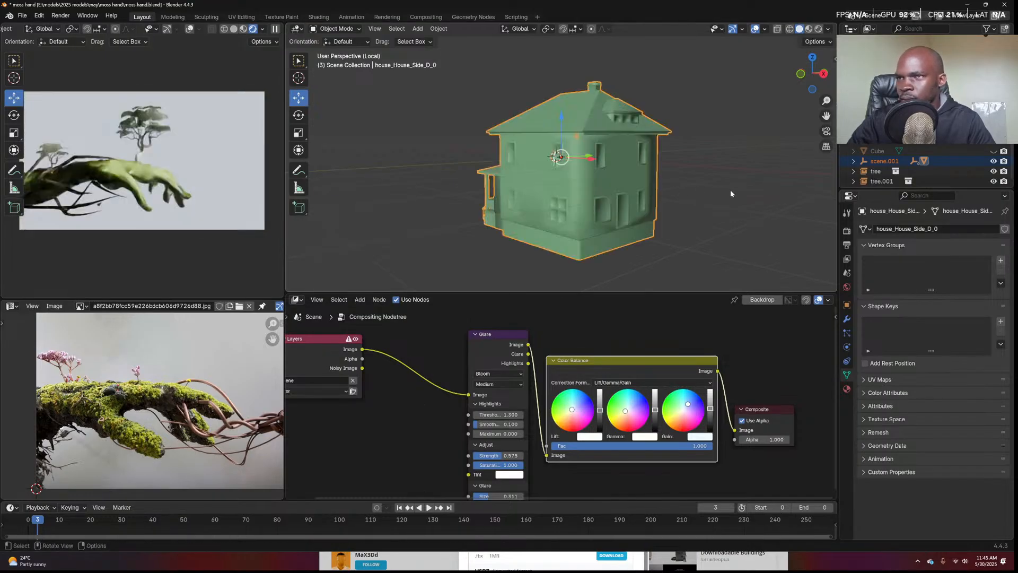
pyautogui.write('s.1')
pyautogui.press('Return')
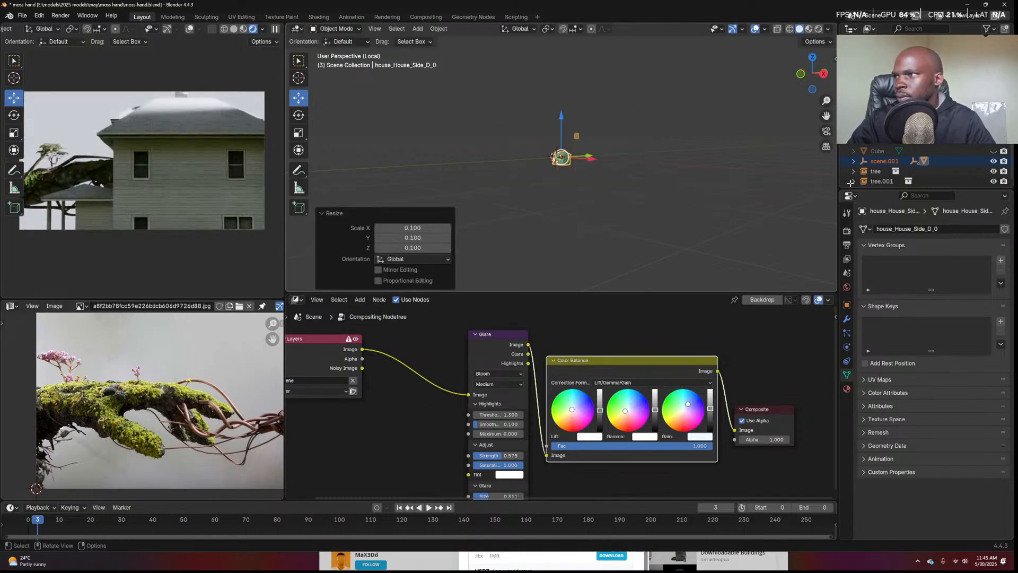
pyautogui.press('s')
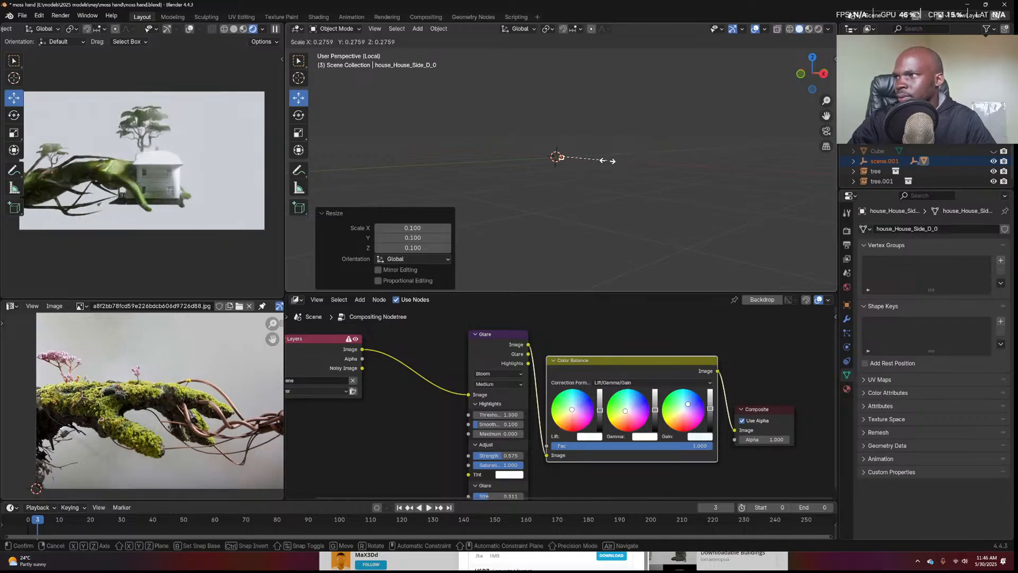
pyautogui.click(587, 165)
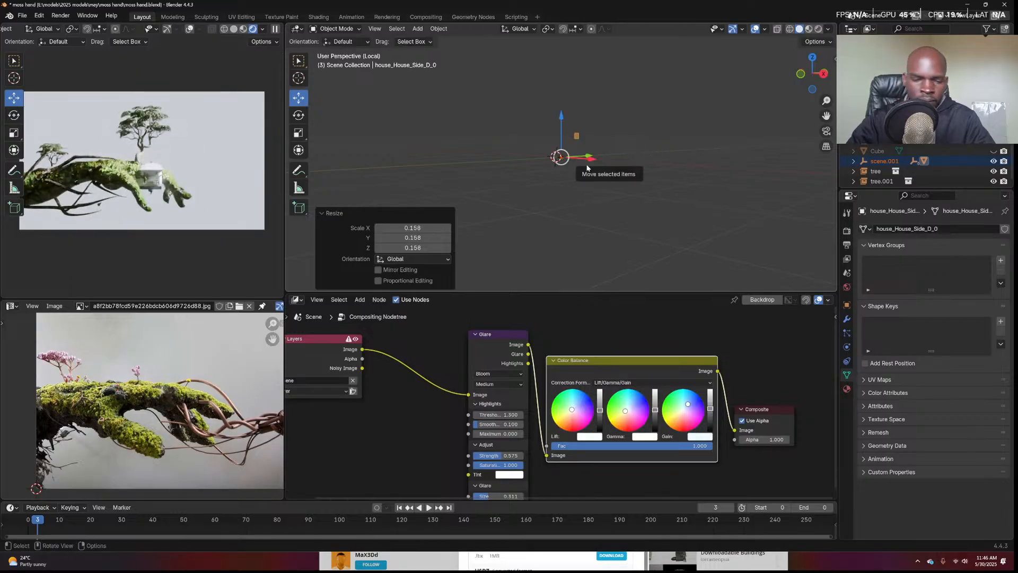
# Snap the house to a cursor on the branch beside the tree, then rotate it 180° on Z
pyautogui.press('KP_Divide')
pyautogui.press('KP_0')
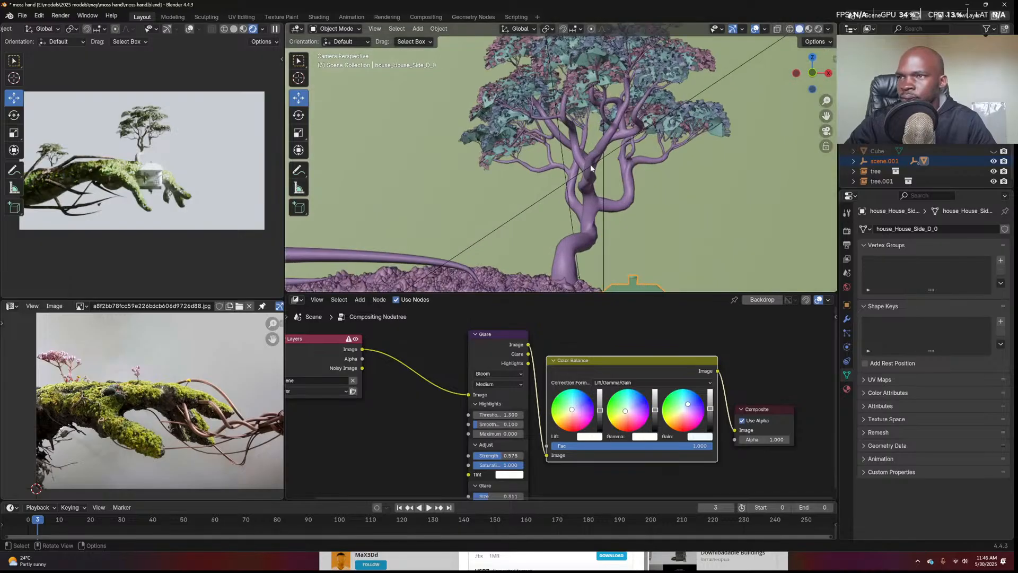
pyautogui.keyDown('shift'); pyautogui.moveTo(578, 220); pyautogui.dragTo(568, 162, button='middle'); pyautogui.keyUp('shift')
pyautogui.keyDown('shift'); pyautogui.rightClick(538, 194); pyautogui.keyUp('shift')
pyautogui.hotkey('shift', 's')
pyautogui.click(534, 133)
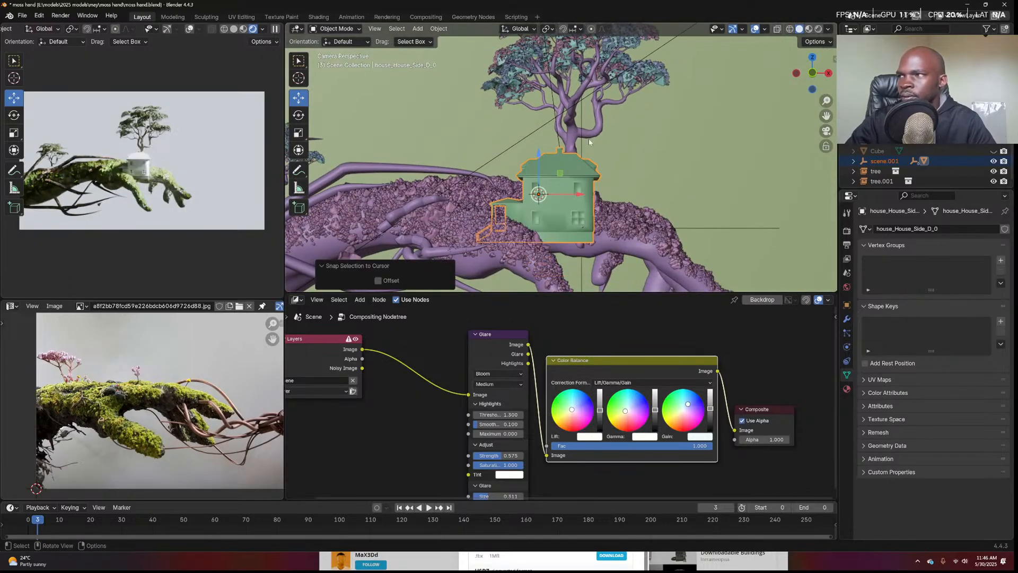
pyautogui.write('rz180')
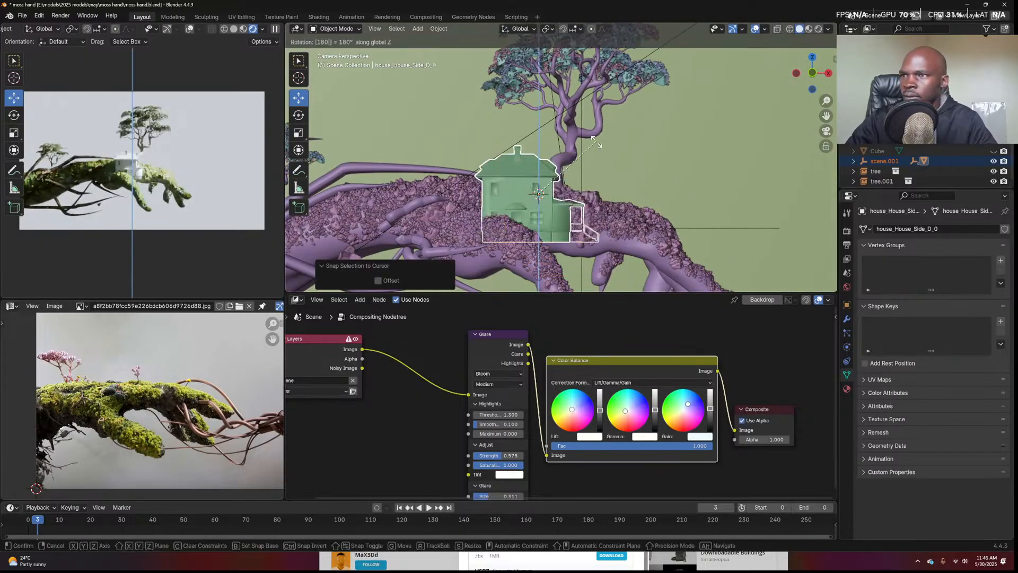
pyautogui.press('Return')
# Fine-tune the house position on the branch from side views and save moss hand.blend
pyautogui.press('g')
pyautogui.click(693, 164)
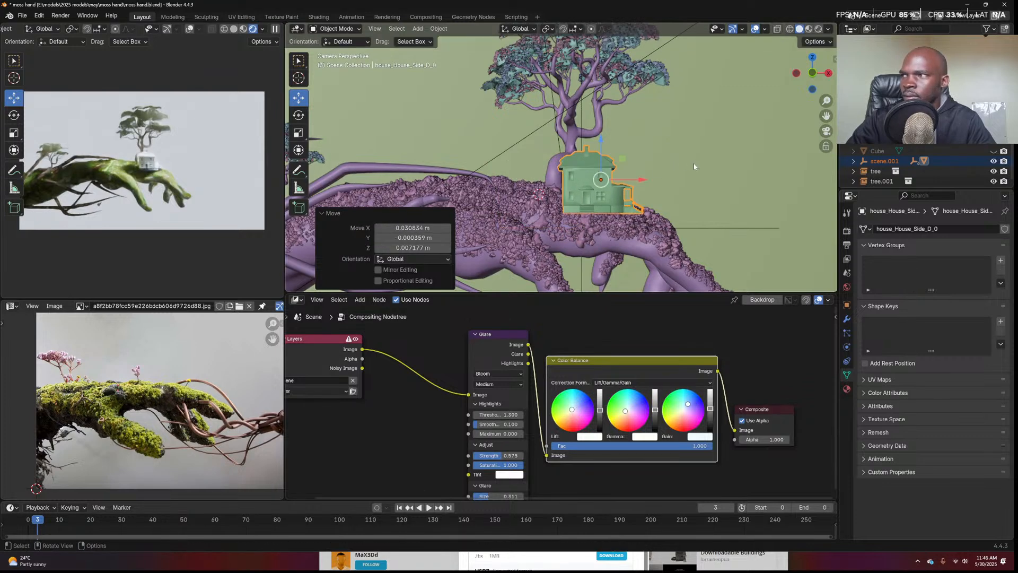
pyautogui.press('KP_3')
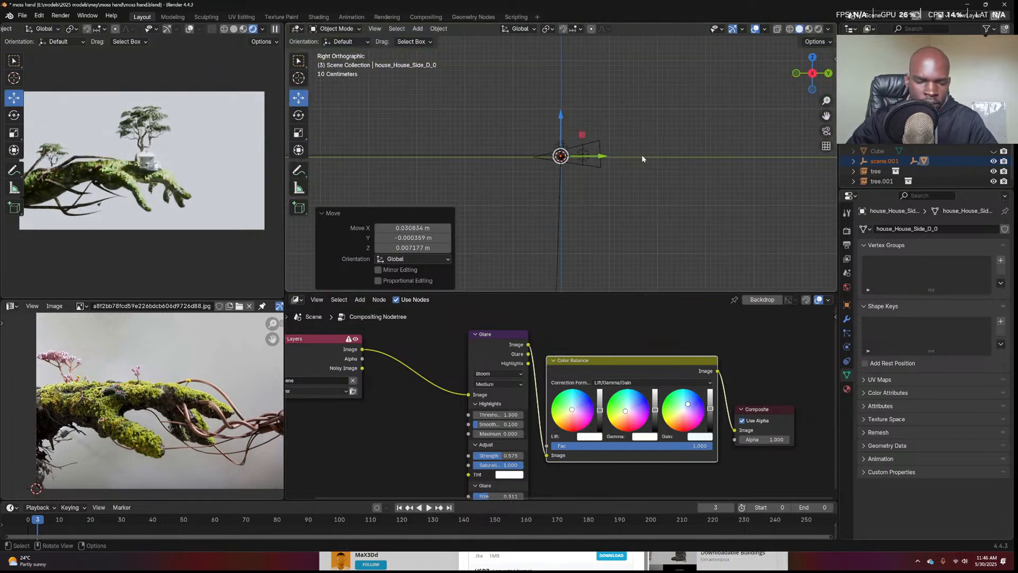
pyautogui.press('KP_Decimal')
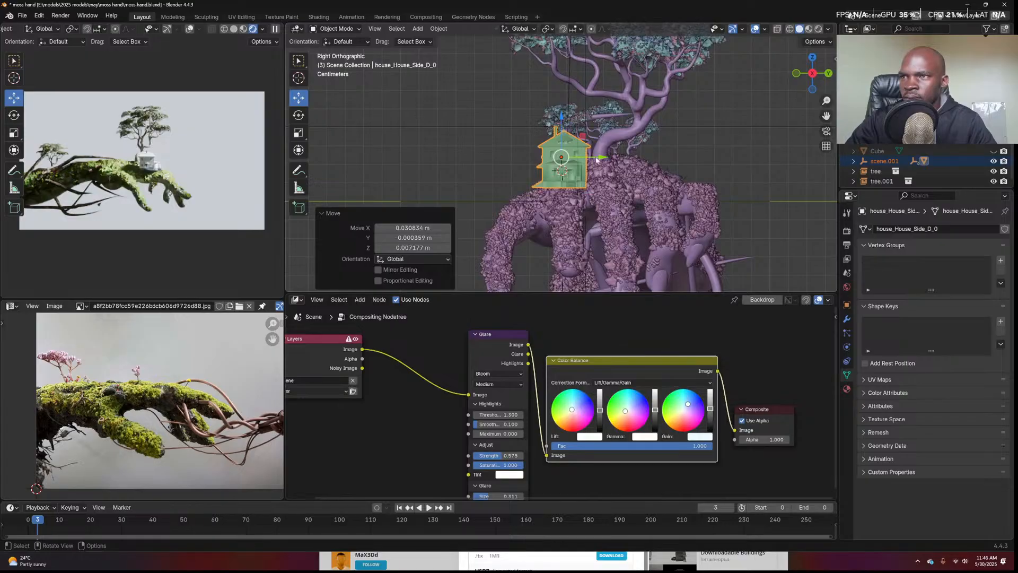
pyautogui.press('g')
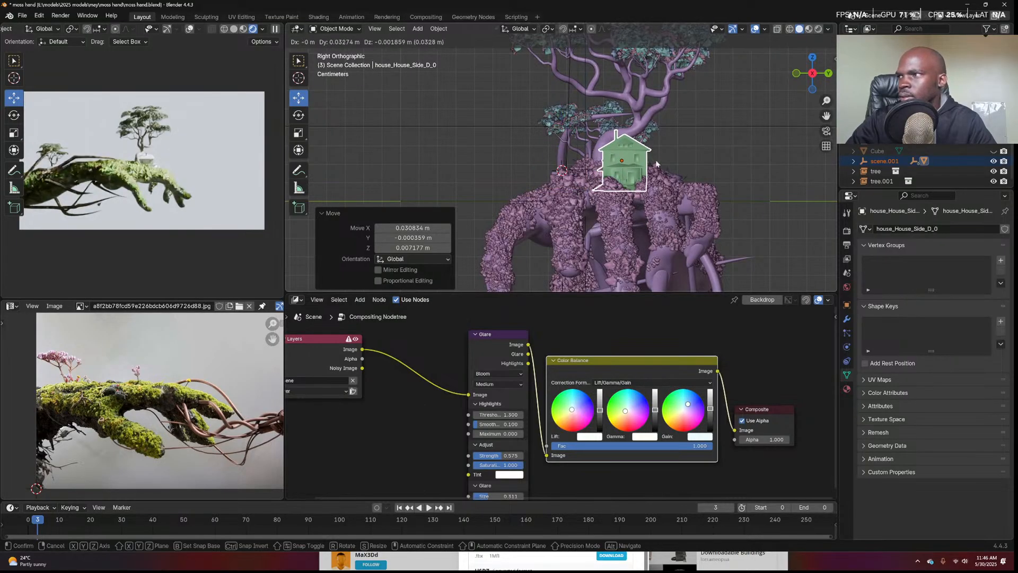
pyautogui.click(653, 162)
pyautogui.moveTo(653, 162); pyautogui.dragTo(700, 171, button='middle')
pyautogui.press('g')
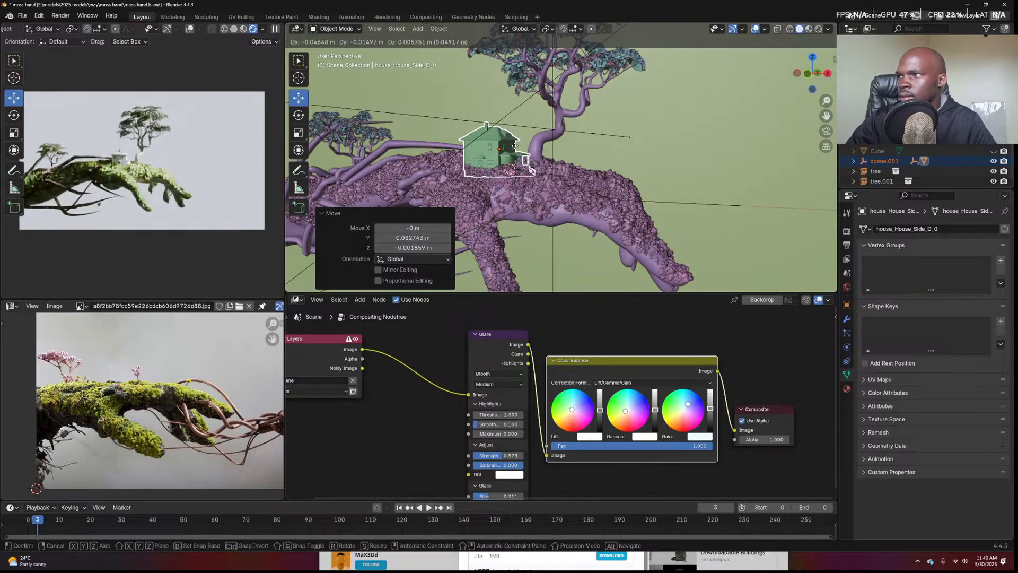
pyautogui.click(515, 145)
pyautogui.scroll(-5, 515, 145)
pyautogui.moveTo(515, 145); pyautogui.dragTo(611, 127, button='middle')
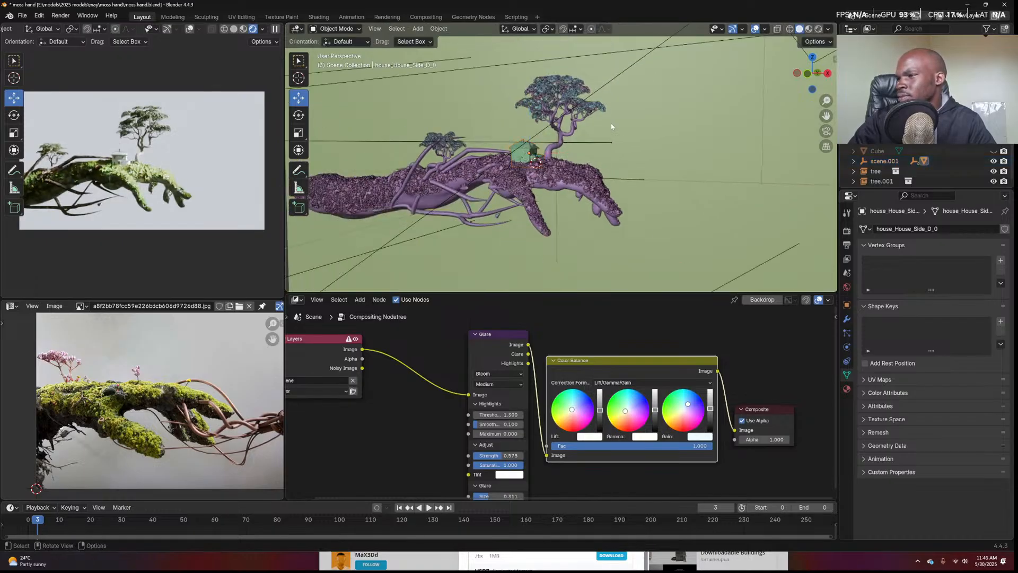
pyautogui.hotkey('ctrl', 's')
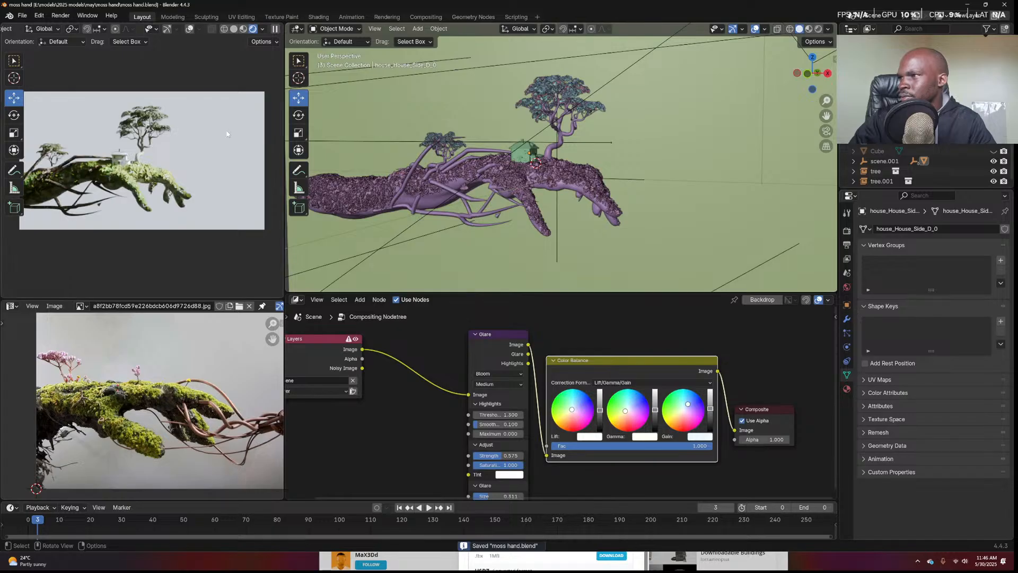
# From the camera view, open Render Properties, run an F12 test render, then close it
pyautogui.scroll(-5, 548, 140)
pyautogui.moveTo(222, 174); pyautogui.dragTo(126, 196, button='middle')
pyautogui.scroll(4, 183, 183)
pyautogui.scroll(5, 126, 196)
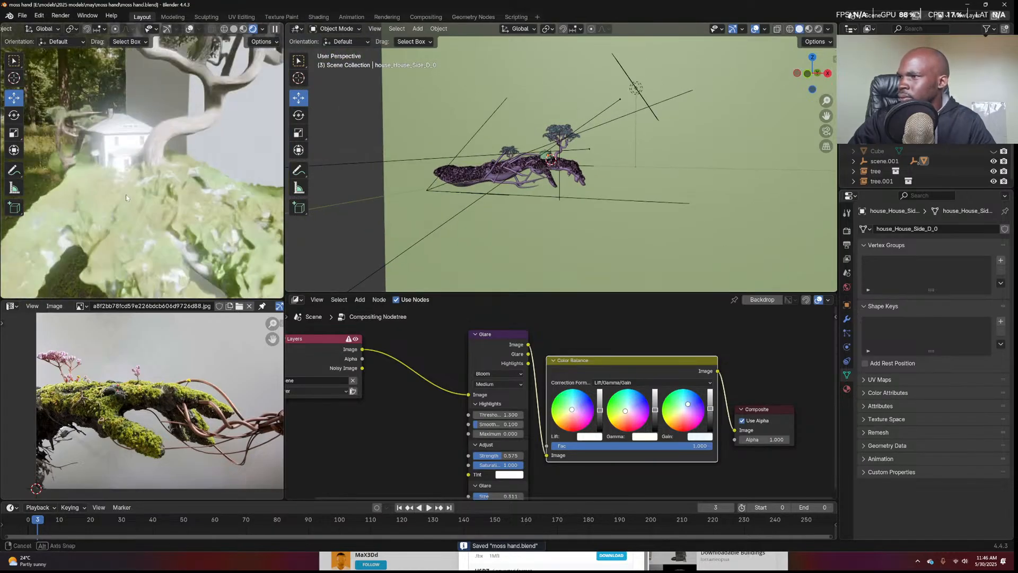
pyautogui.press('KP_0')
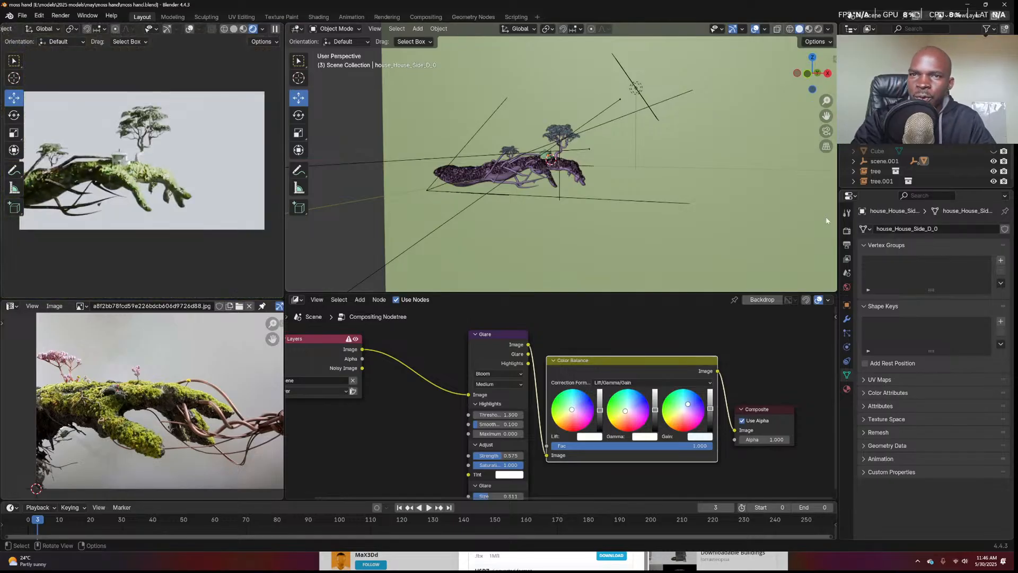
pyautogui.click(846, 232)
pyautogui.press('F12')
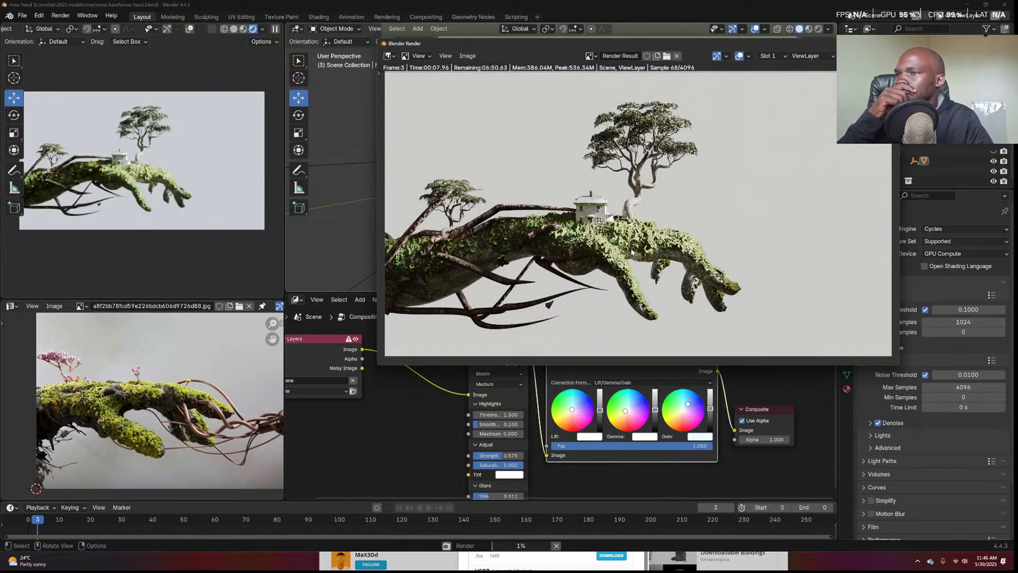
pyautogui.scroll(-2, 631, 251)
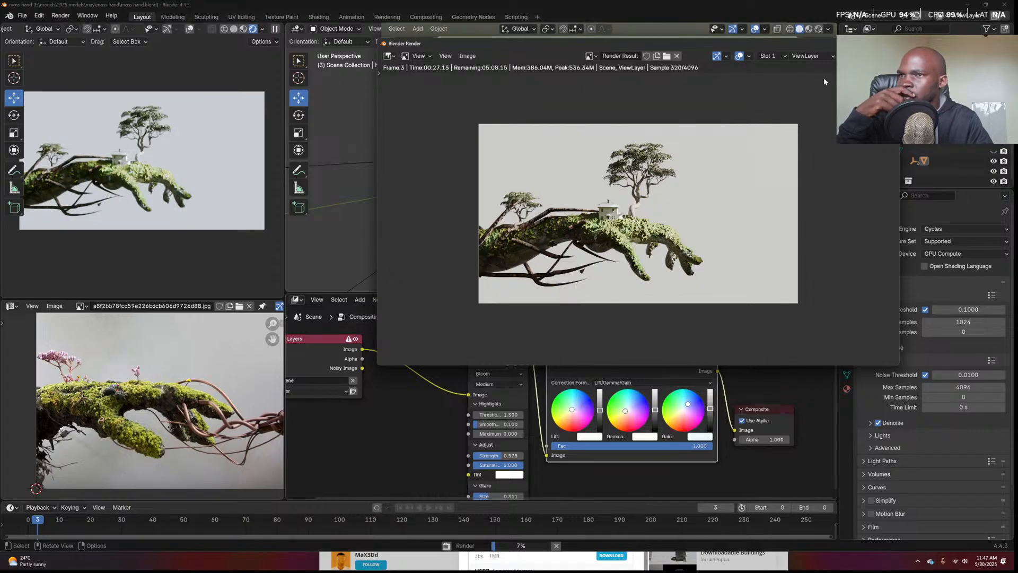
pyautogui.click(889, 43)
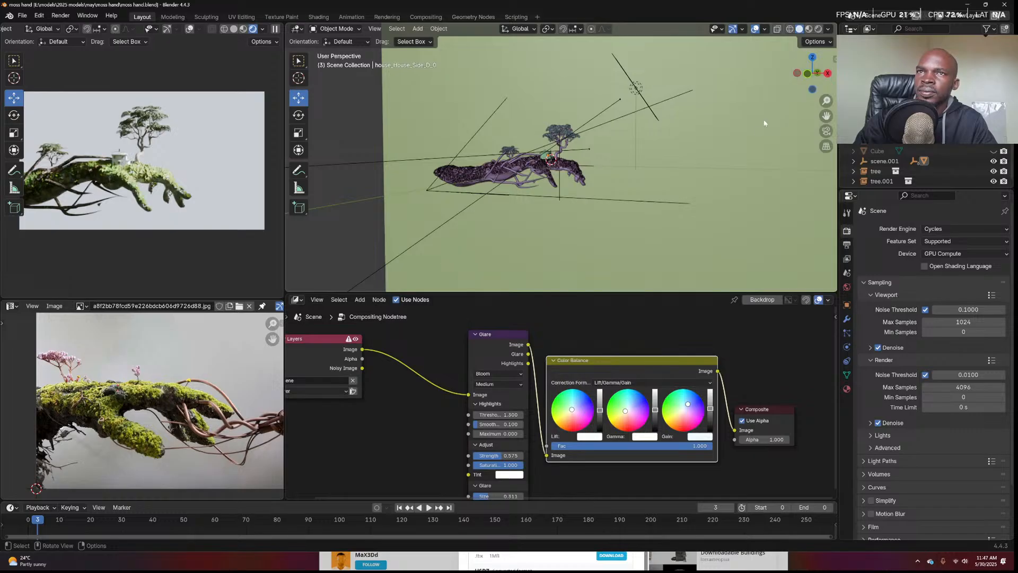
# Select the house and raise its mesh geometry along Z in Edit Mode
pyautogui.click(705, 159)
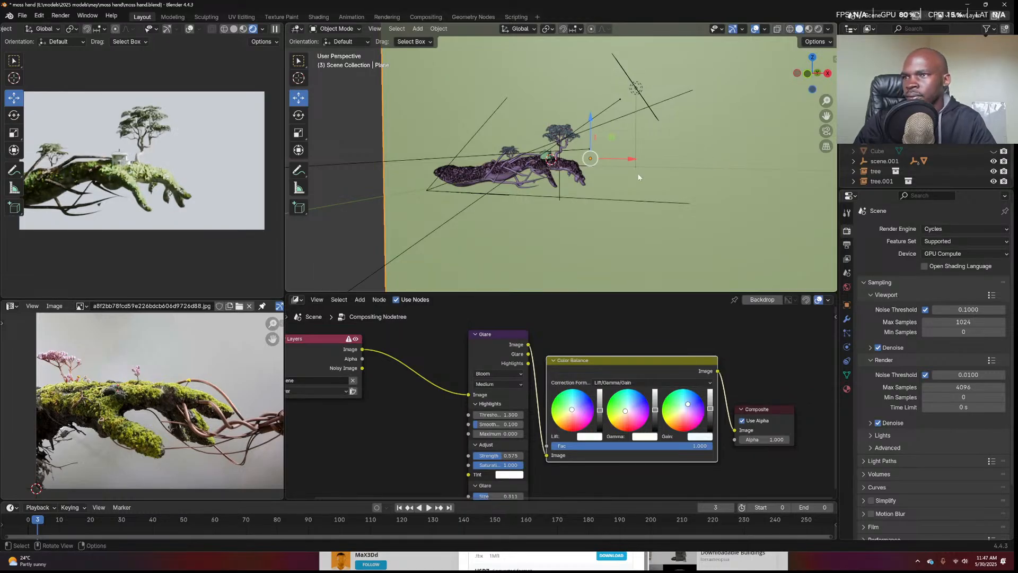
pyautogui.scroll(4, 593, 173)
pyautogui.scroll(4, 592, 171)
pyautogui.moveTo(592, 171); pyautogui.dragTo(539, 180, button='middle')
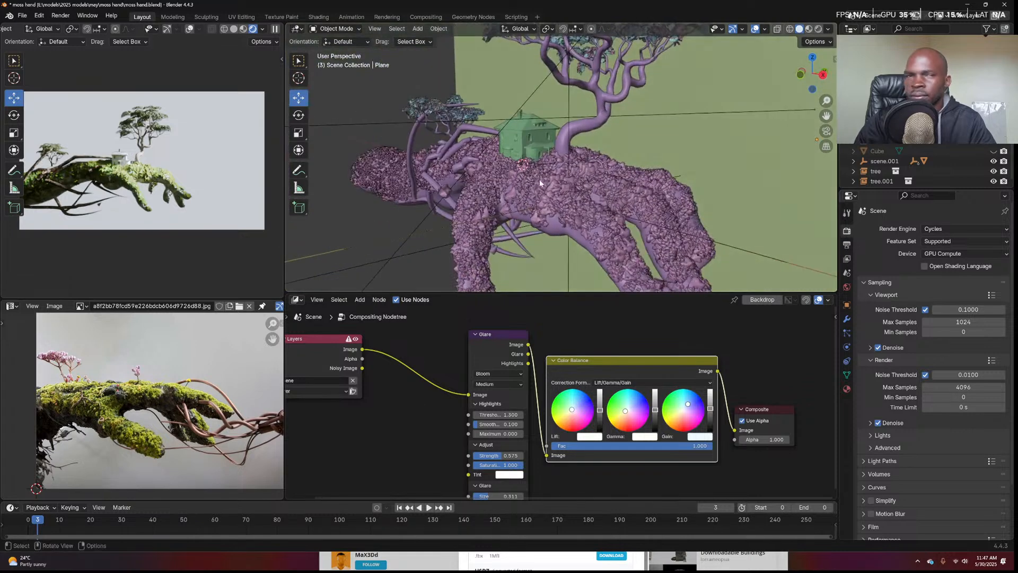
pyautogui.click(529, 154)
pyautogui.moveTo(529, 154); pyautogui.dragTo(550, 146, button='middle')
pyautogui.hotkey('alt', 'a')
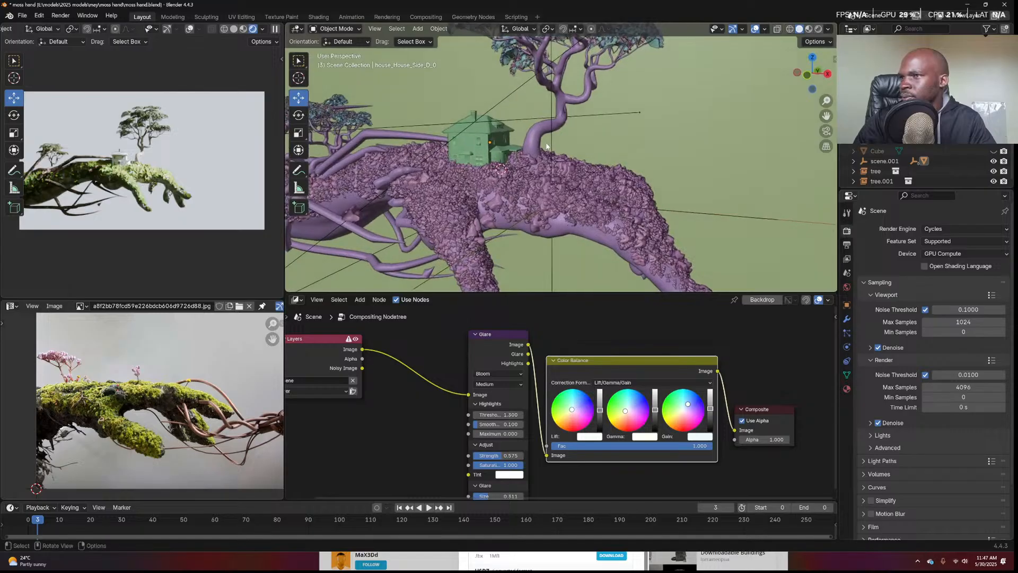
pyautogui.click(508, 148)
pyautogui.press('Tab')
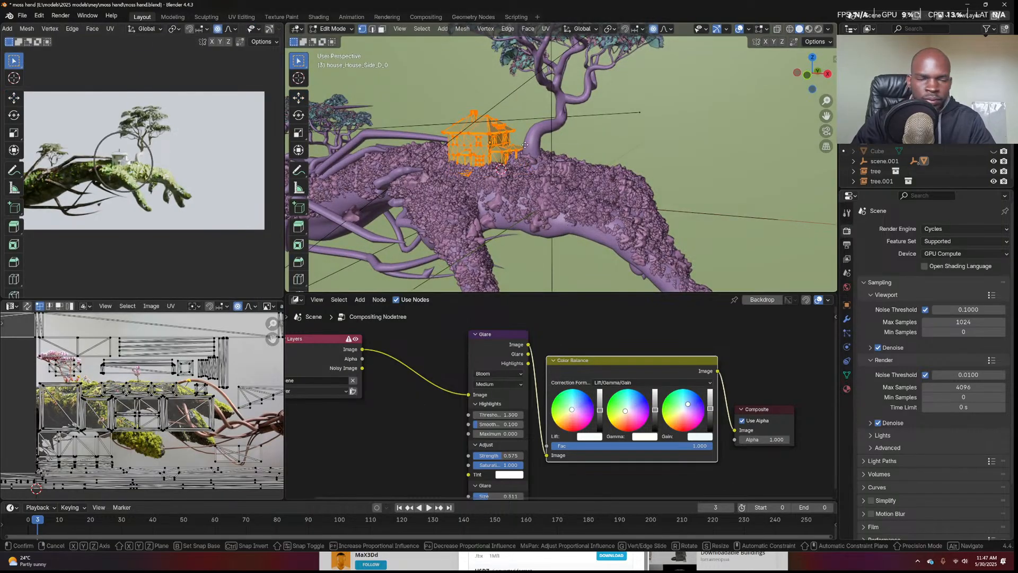
pyautogui.press('g')
pyautogui.press('z')
pyautogui.click(536, 118)
pyautogui.press('Tab')
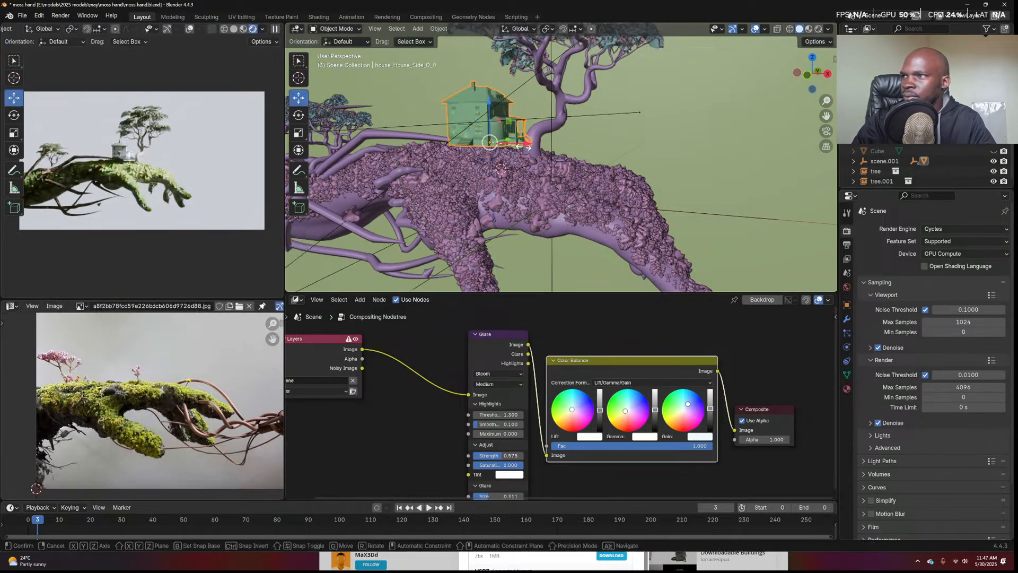
# Enlarge the house to about 1.21 and lower it along Z into the moss
pyautogui.press('s')
pyautogui.click(531, 150)
pyautogui.press('g')
pyautogui.press('z')
pyautogui.click(534, 159)
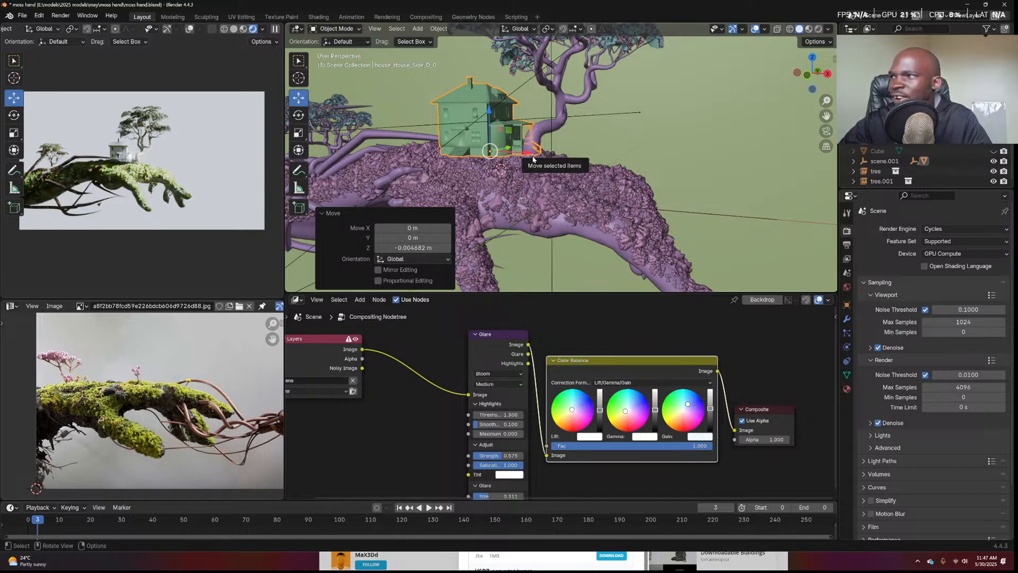
pyautogui.press('g')
pyautogui.press('z')
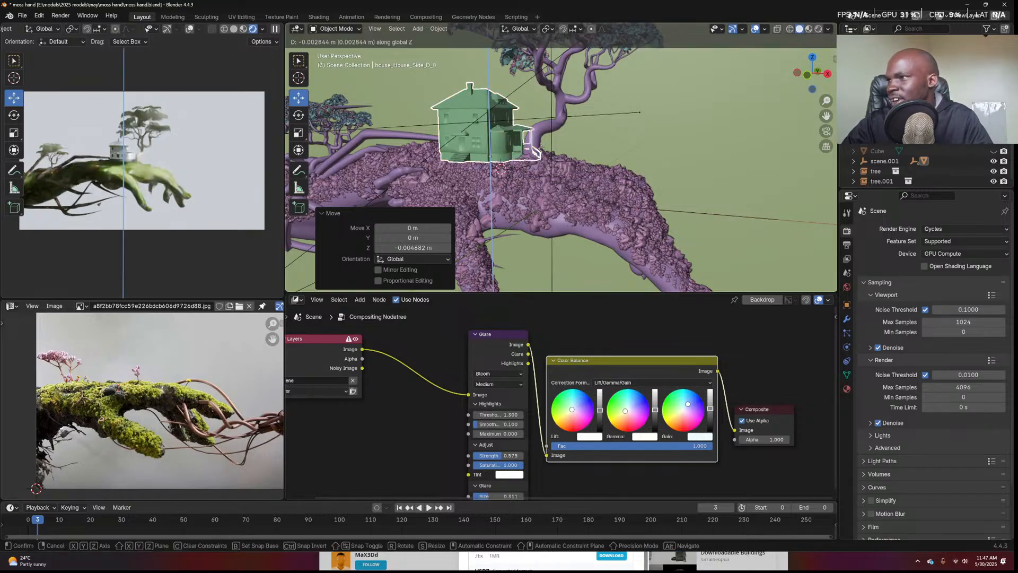
pyautogui.click(547, 157)
# Inspect the tree base and moss from a side view, then show the last render with F11
pyautogui.click(589, 143)
pyautogui.scroll(-4, 586, 151)
pyautogui.moveTo(572, 164); pyautogui.dragTo(524, 303, button='middle')
pyautogui.scroll(8, 586, 178)
pyautogui.click(566, 200)
pyautogui.scroll(-3, 568, 213)
pyautogui.click(524, 280)
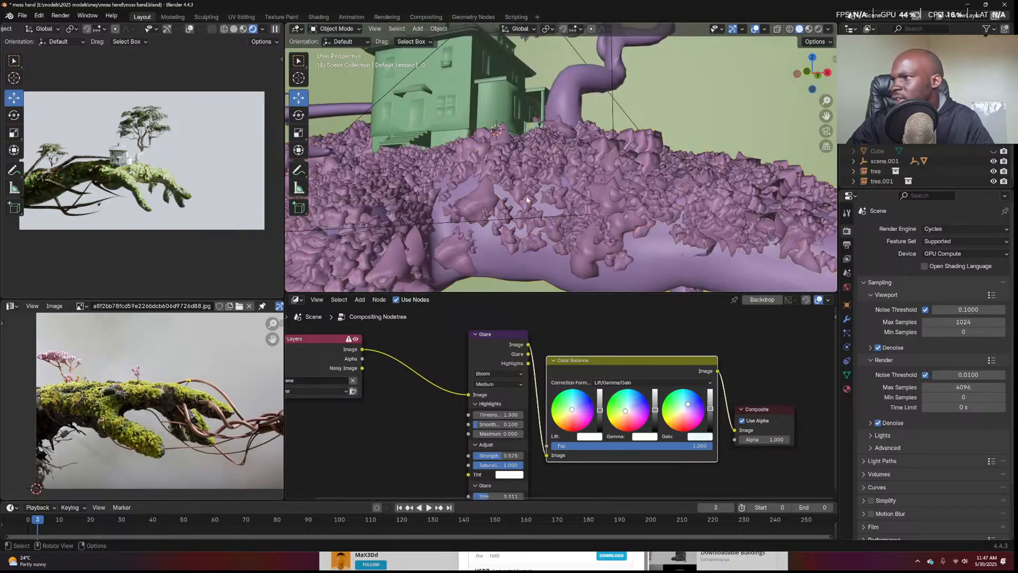
pyautogui.moveTo(524, 266); pyautogui.dragTo(526, 199, button='middle')
pyautogui.press('F11')
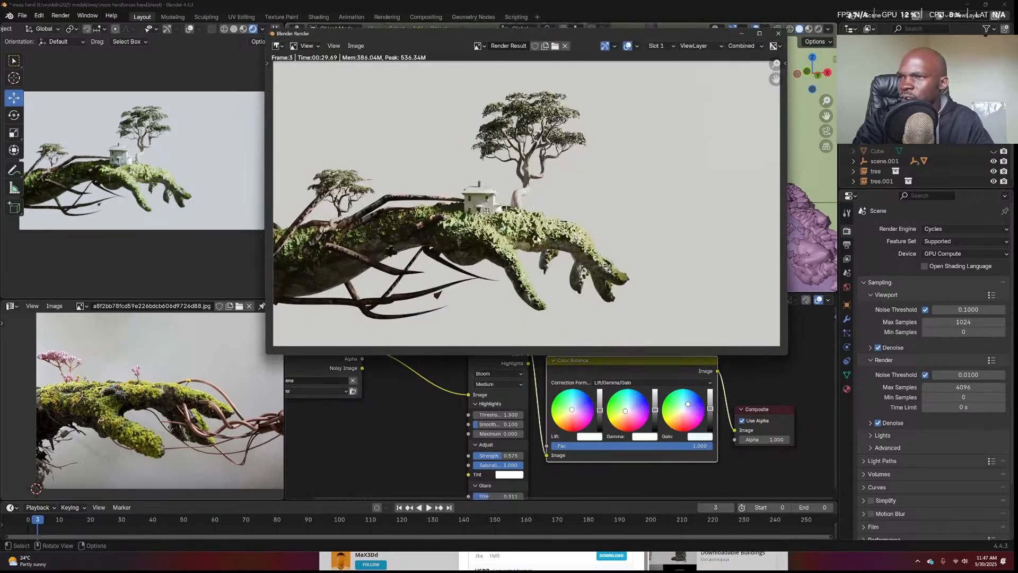
pyautogui.scroll(5, 537, 238)
pyautogui.scroll(-4, 536, 238)
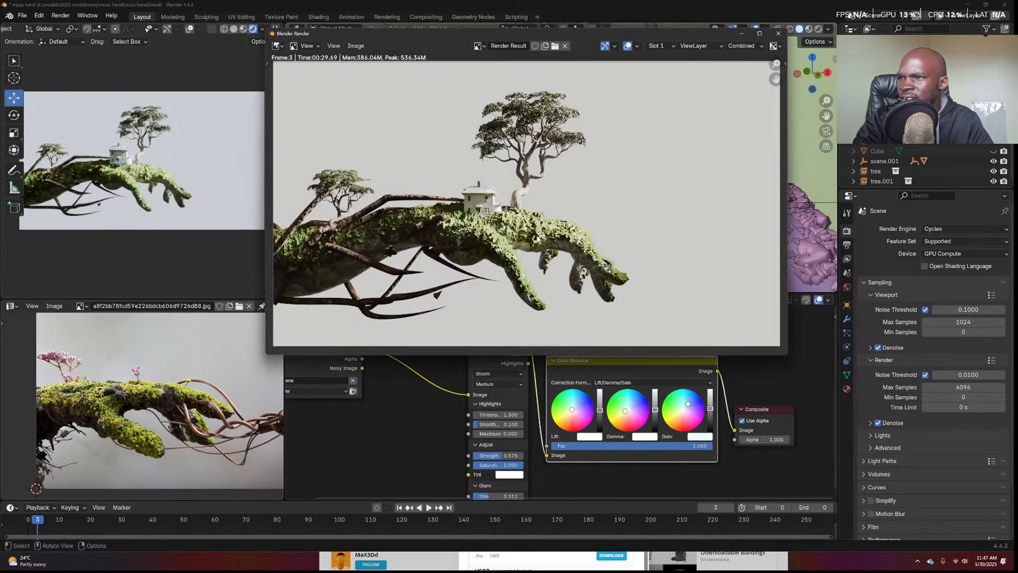
# Close the render window and add a new hair particle system to the hand
pyautogui.click(778, 33)
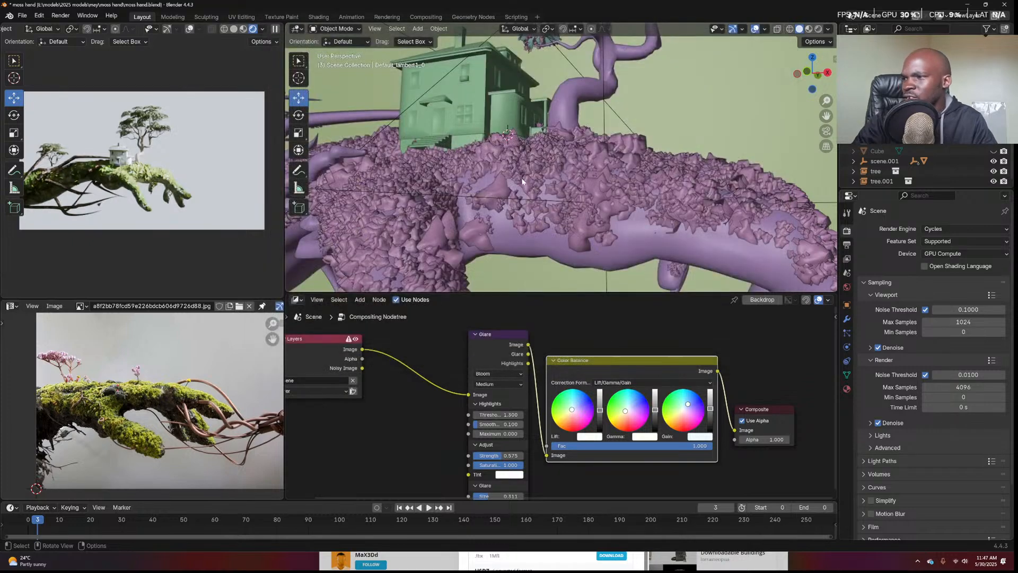
pyautogui.moveTo(530, 180); pyautogui.dragTo(487, 206, button='middle')
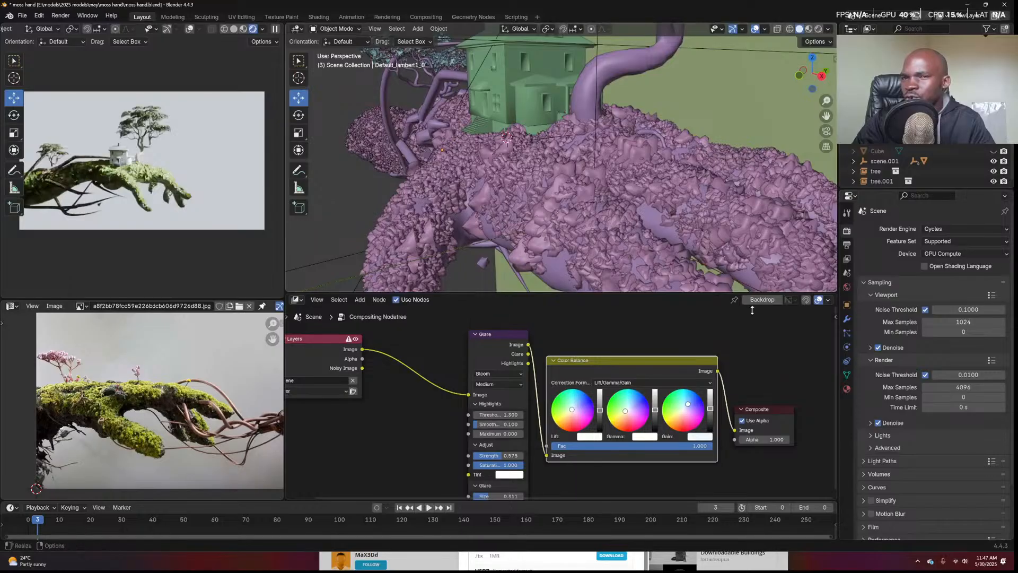
pyautogui.click(847, 331)
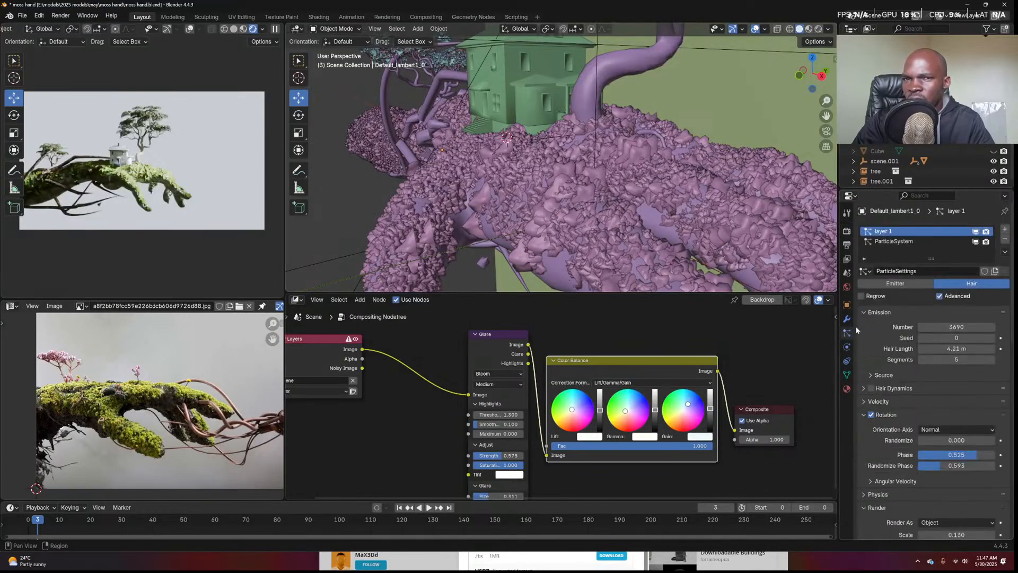
pyautogui.click(1004, 229)
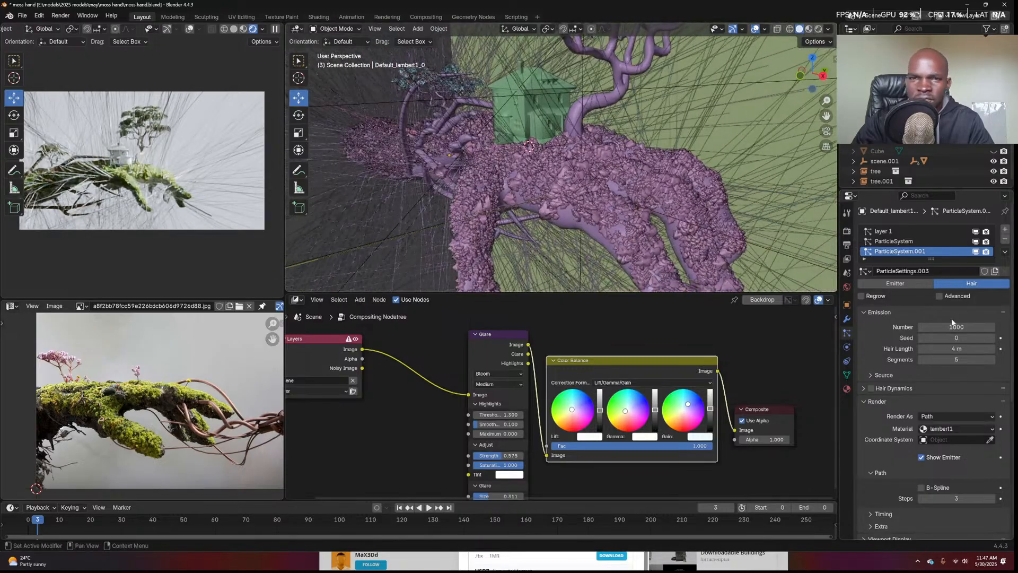
# Set the new hairs to 1000 count, 0.014 m length, with Interpolated children
pyautogui.click(956, 327)
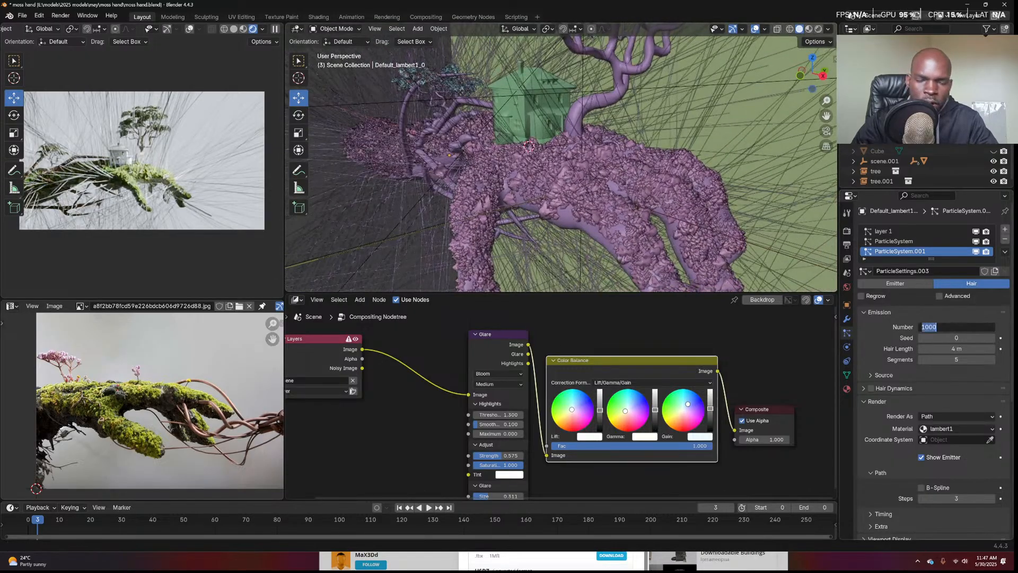
pyautogui.click(956, 348)
pyautogui.write('1')
pyautogui.press('Return')
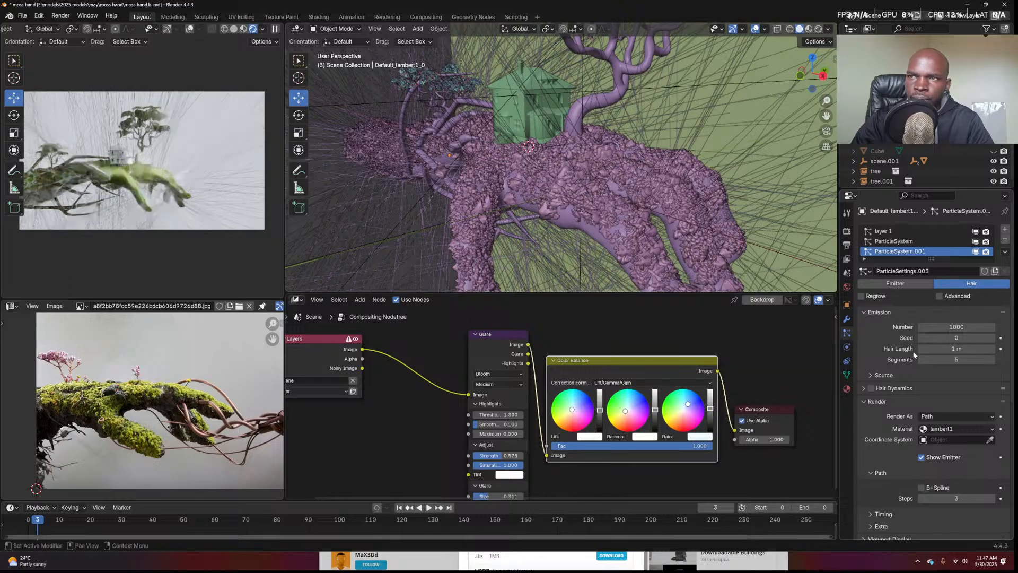
pyautogui.moveTo(956, 348); pyautogui.dragTo(938, 349)
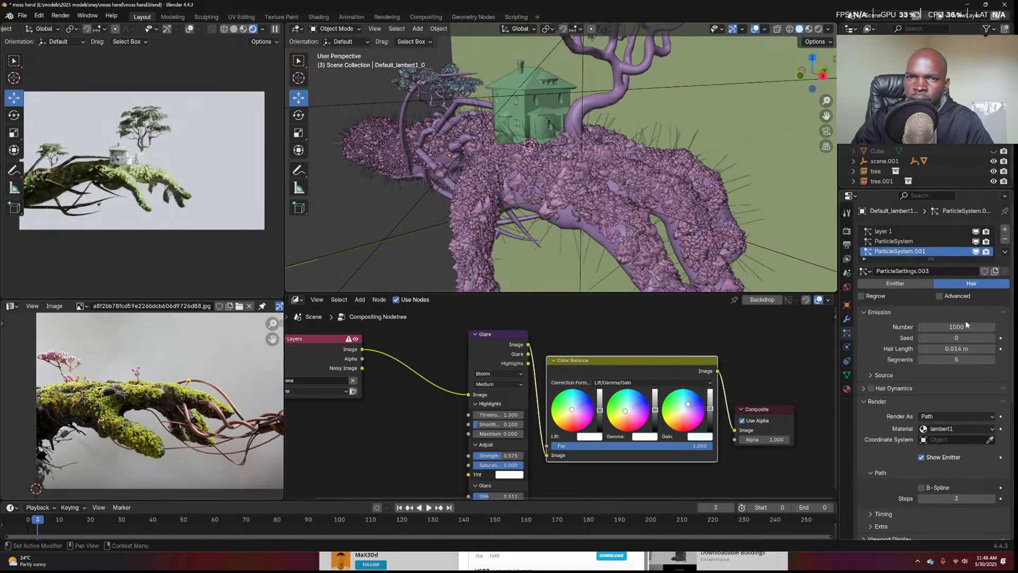
pyautogui.scroll(-8, 950, 453)
pyautogui.scroll(2, 949, 377)
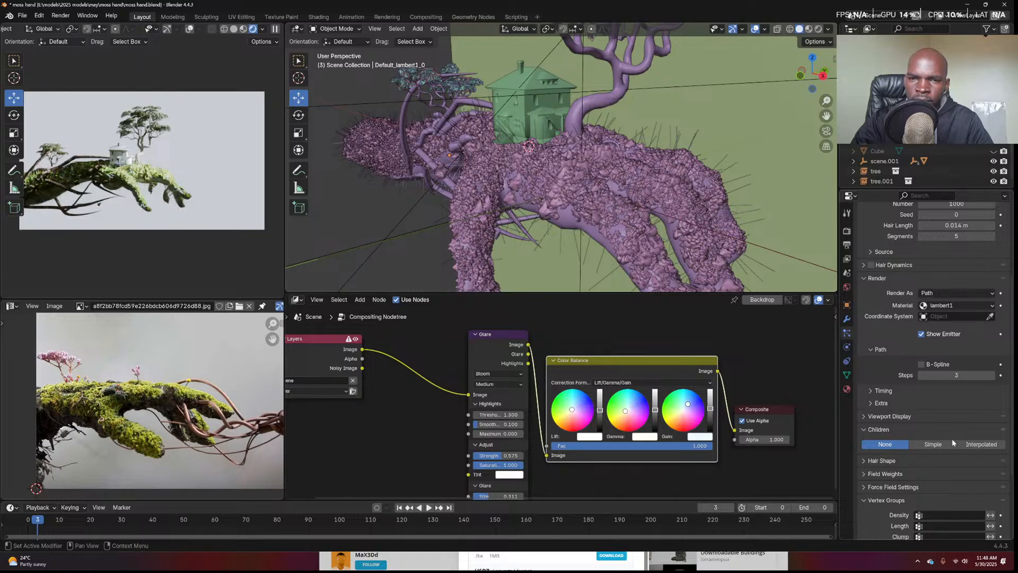
pyautogui.click(980, 443)
pyautogui.moveTo(700, 186); pyautogui.dragTo(652, 170, button='middle')
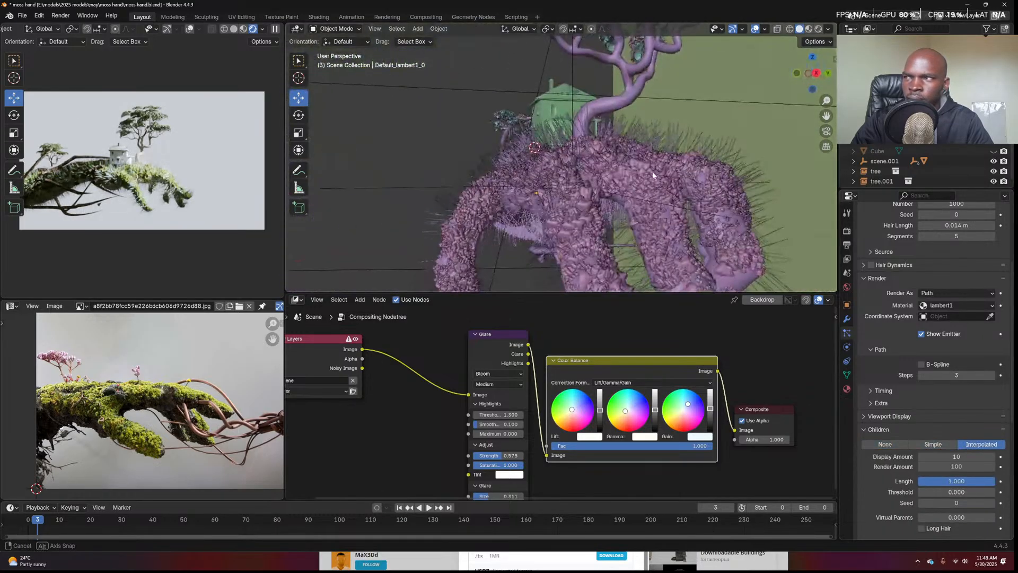
pyautogui.click(846, 388)
pyautogui.scroll(5, 937, 318)
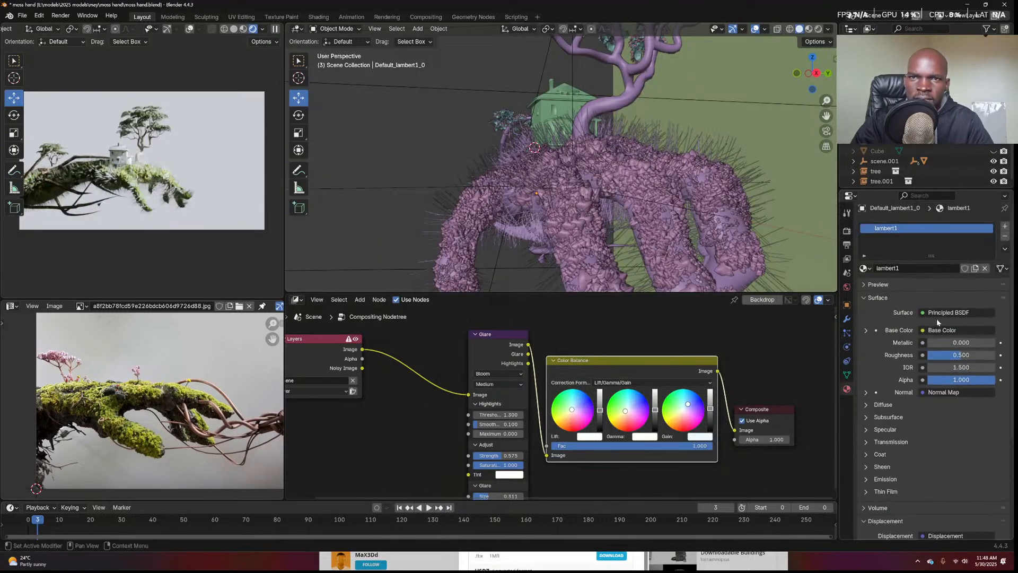
# Add a new material slot with a new material named 'grass', shown in the shader editor
pyautogui.click(1004, 229)
pyautogui.click(931, 287)
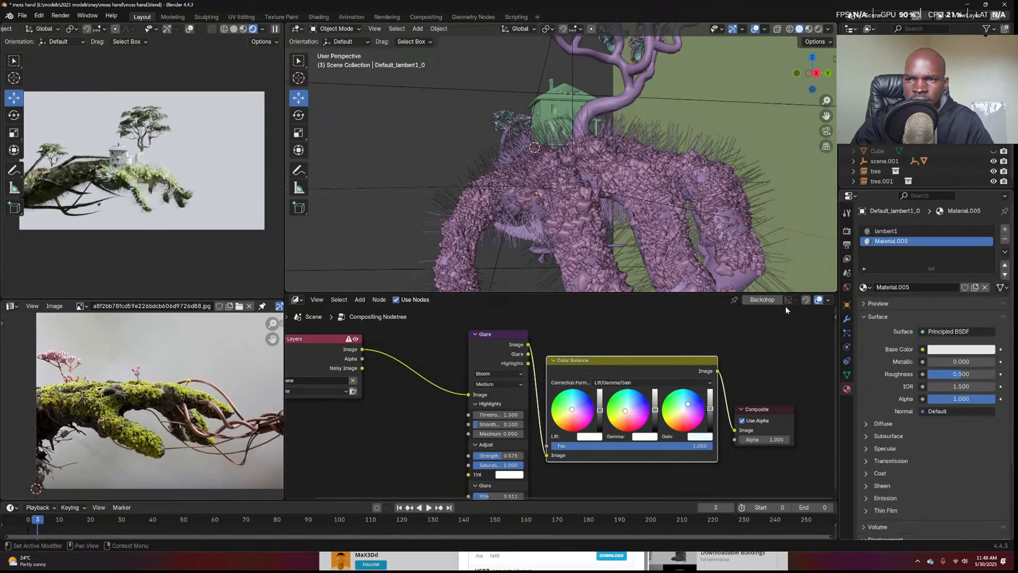
pyautogui.click(296, 300)
pyautogui.click(318, 379)
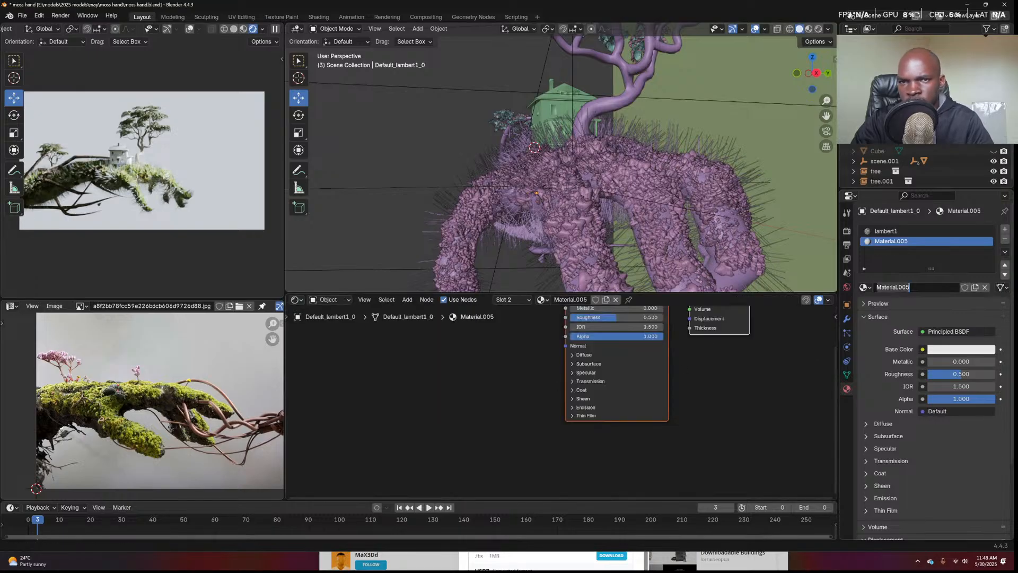
pyautogui.doubleClick(902, 288)
pyautogui.write('gra')
pyautogui.press('Return')
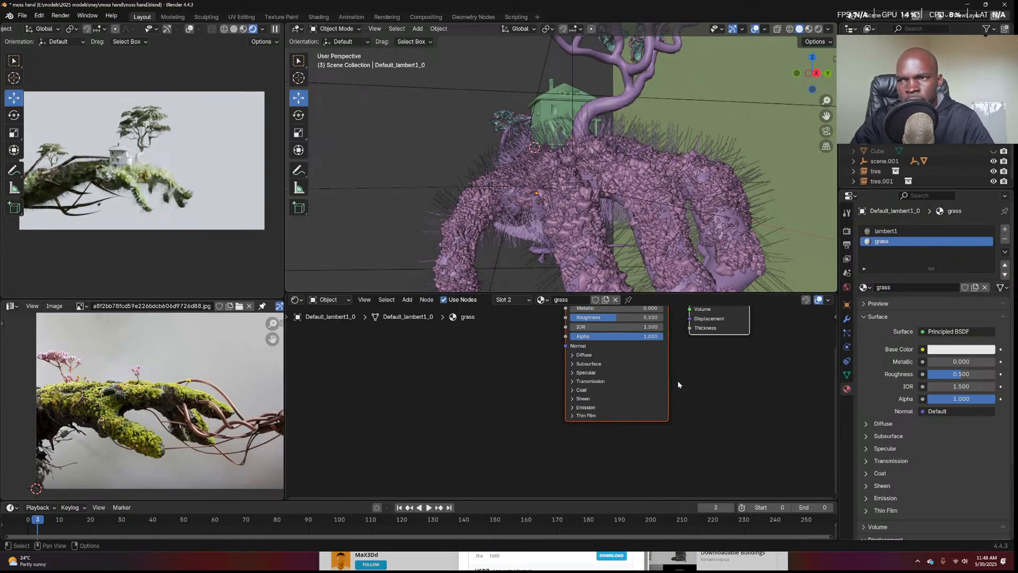
pyautogui.press('Home')
# Replace the Principled BSDF with a bright green Principled Hair BSDF connected to the surface
pyautogui.rightClick(564, 359)
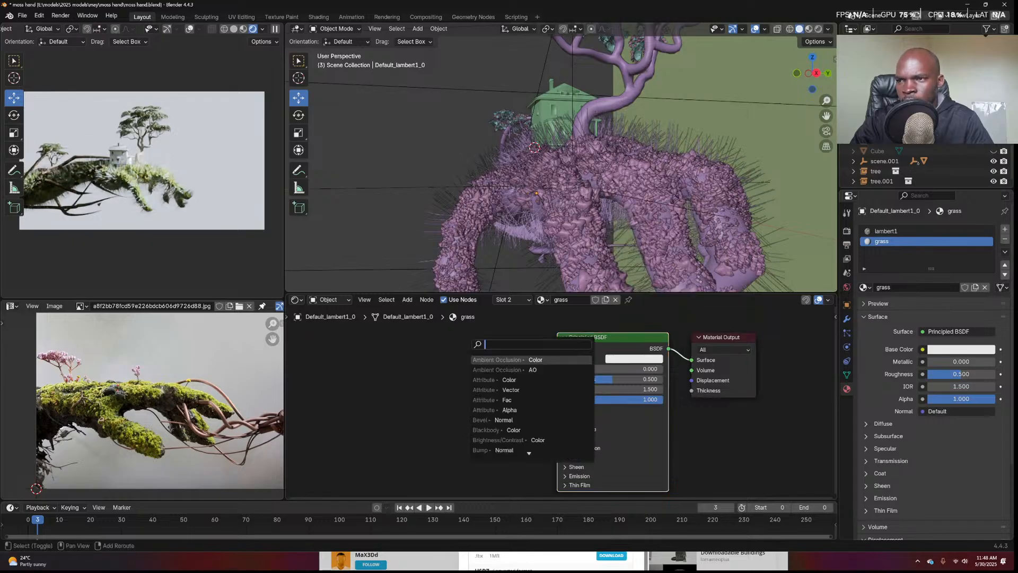
pyautogui.press('x')
pyautogui.hotkey('shift', 'a')
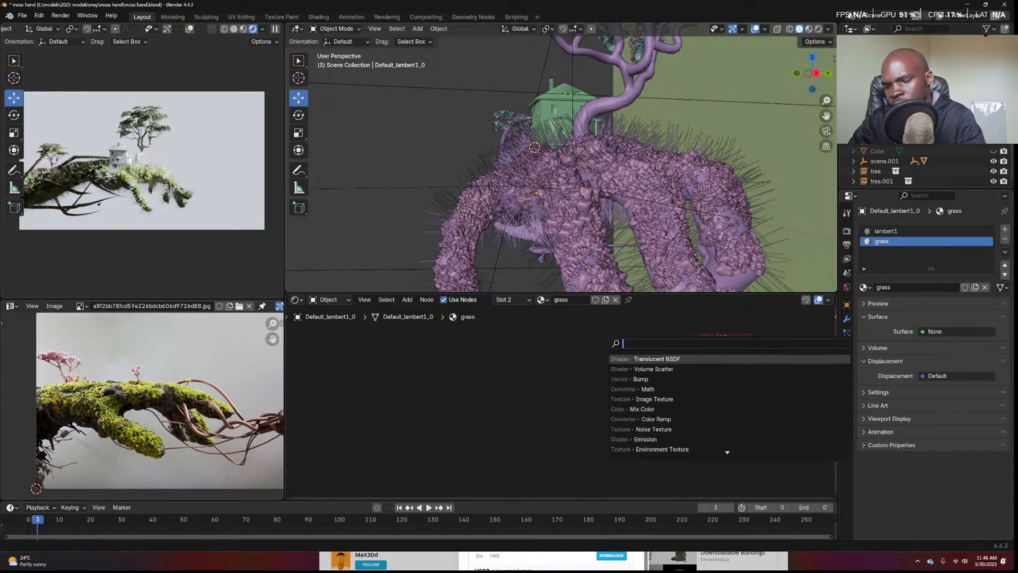
pyautogui.write('ha')
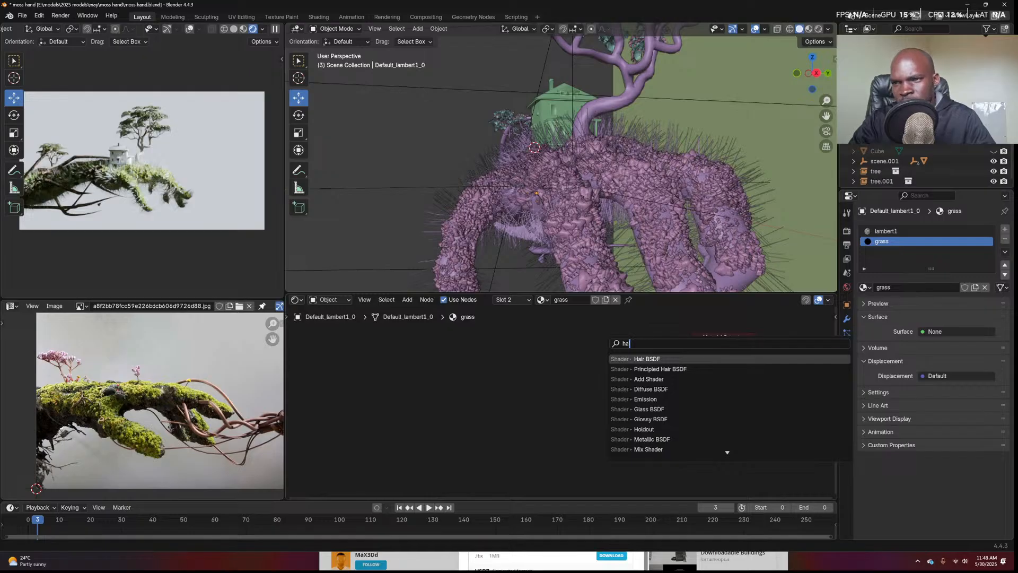
pyautogui.click(679, 374)
pyautogui.click(597, 352)
pyautogui.click(631, 394)
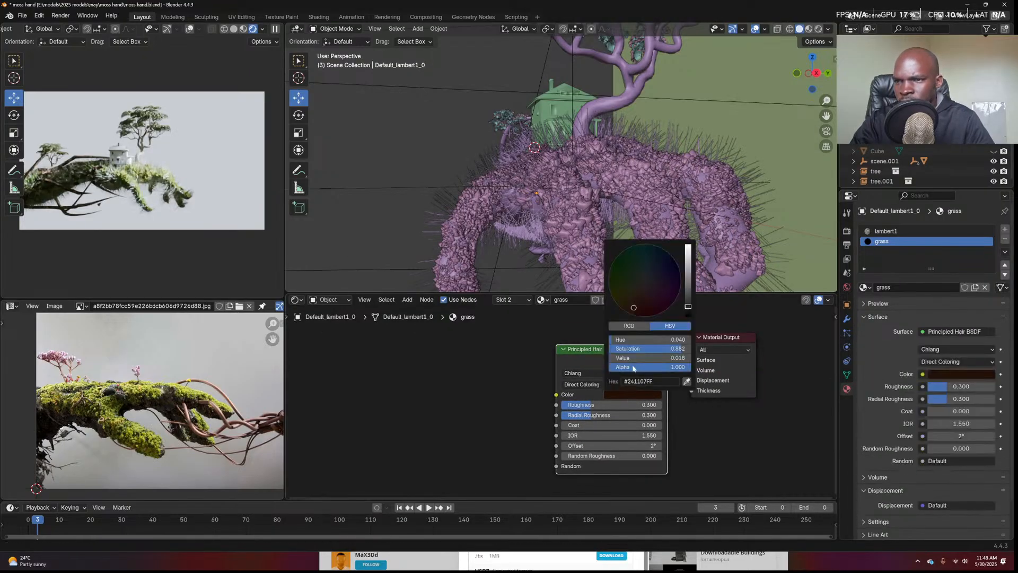
pyautogui.click(657, 269)
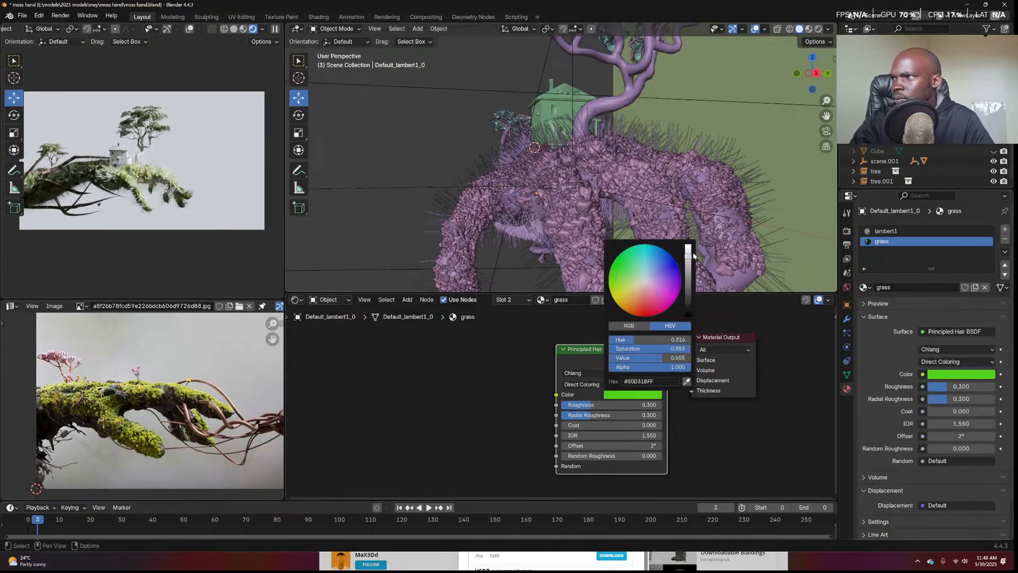
# Set the hair particle Render Material to grass
pyautogui.click(847, 333)
pyautogui.scroll(-5, 949, 305)
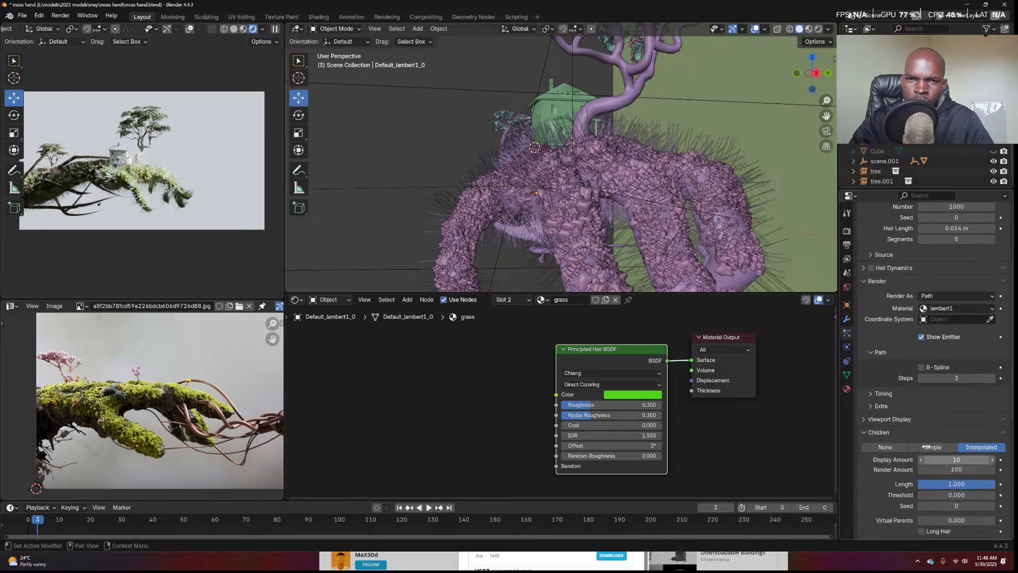
pyautogui.click(959, 308)
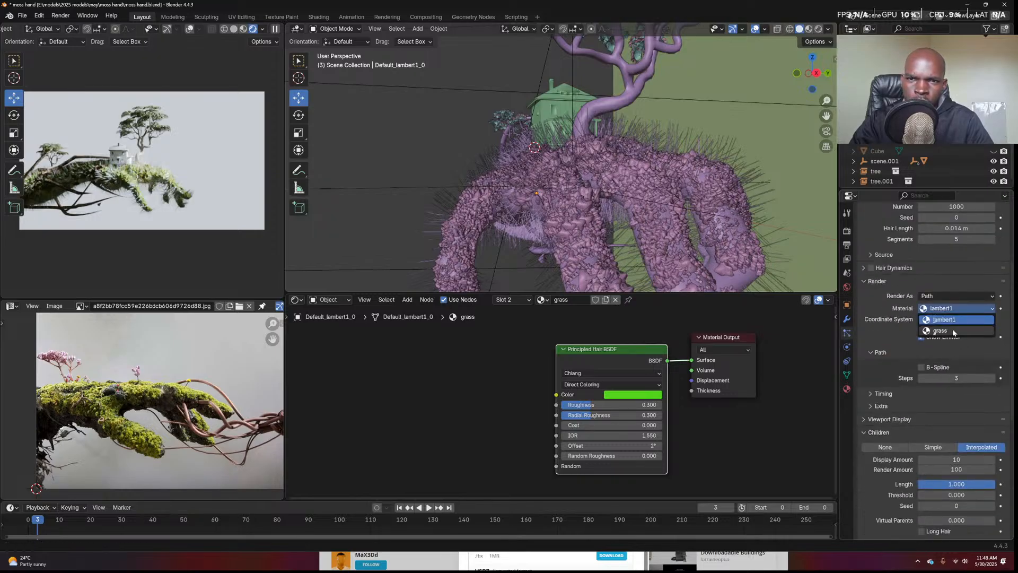
pyautogui.click(955, 331)
pyautogui.scroll(3, 931, 363)
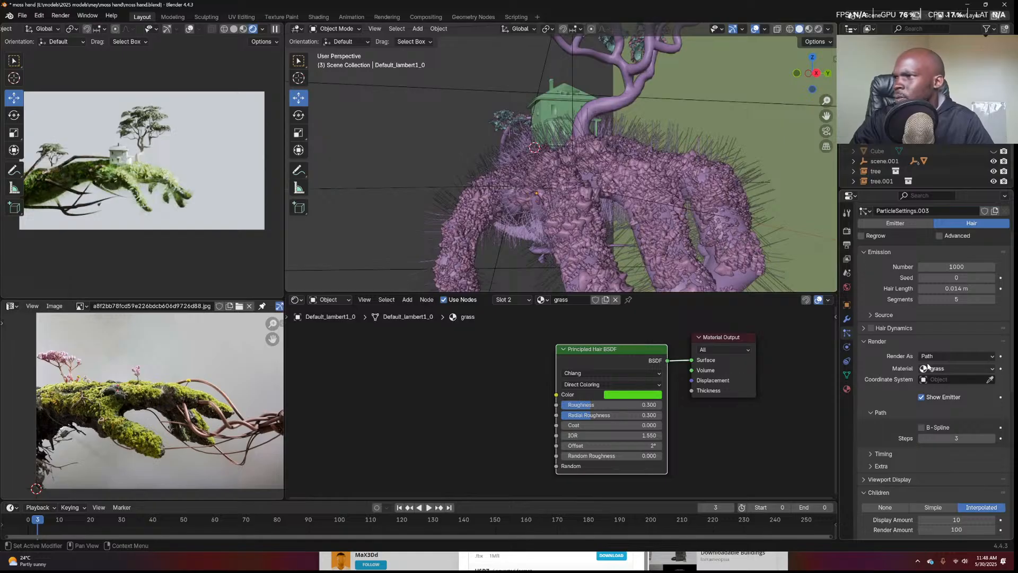
pyautogui.scroll(3, 927, 366)
pyautogui.doubleClick(942, 348)
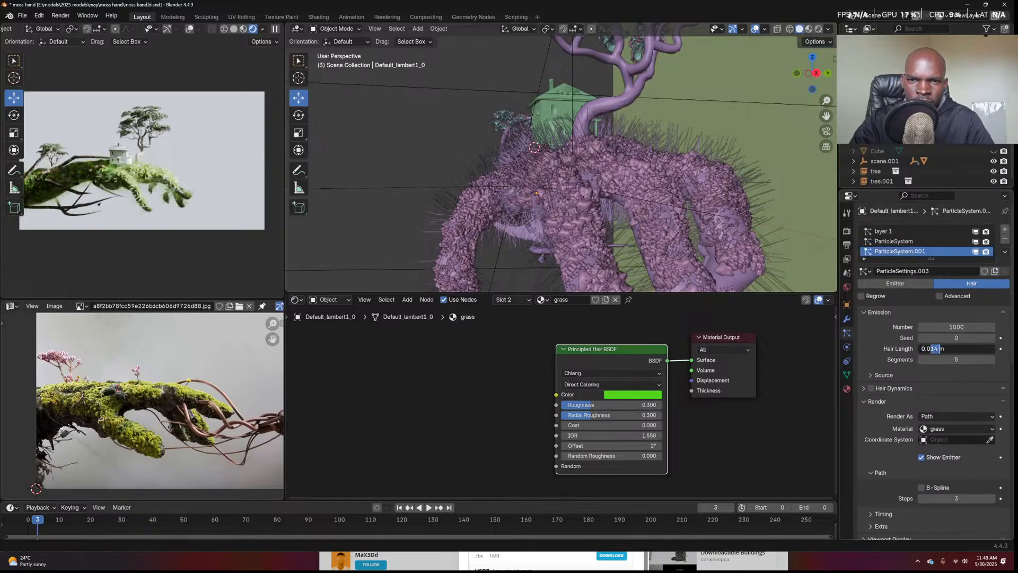
# Set hair length to 0.005 m and child display and render amounts to 50
pyautogui.press('Return')
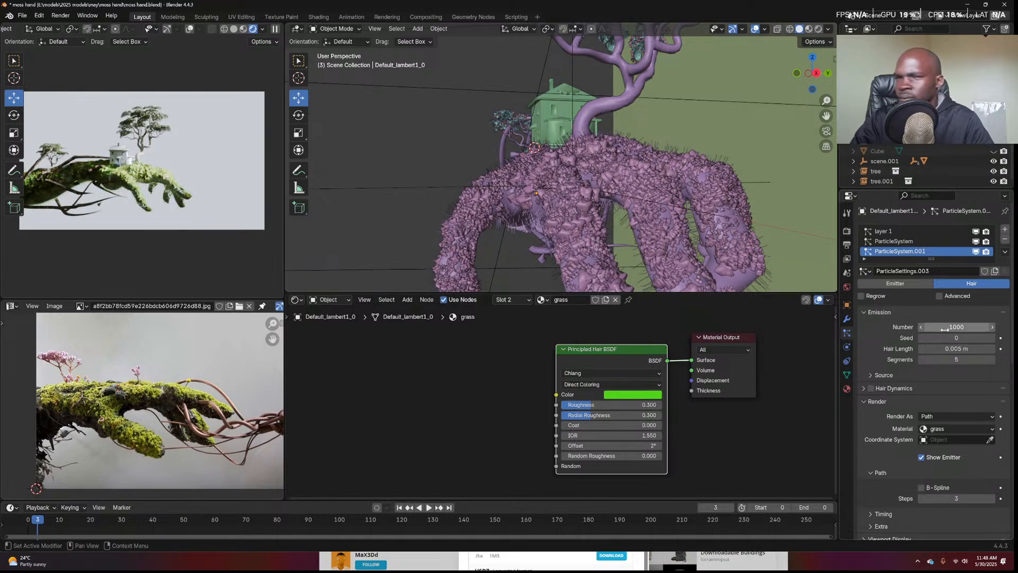
pyautogui.scroll(-5, 949, 403)
pyautogui.scroll(-5, 955, 441)
pyautogui.doubleClick(956, 338)
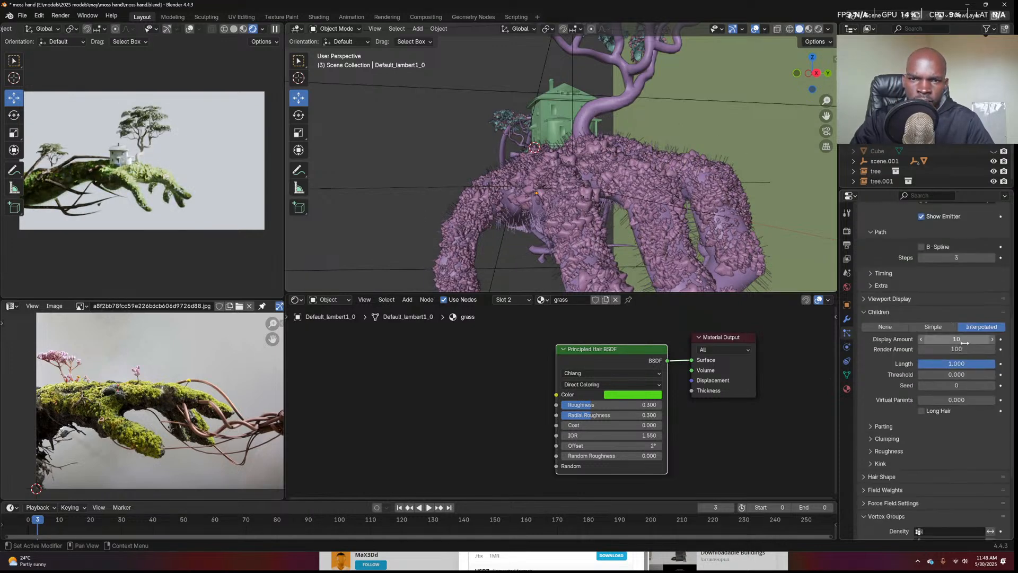
pyautogui.write('50')
pyautogui.press('Return')
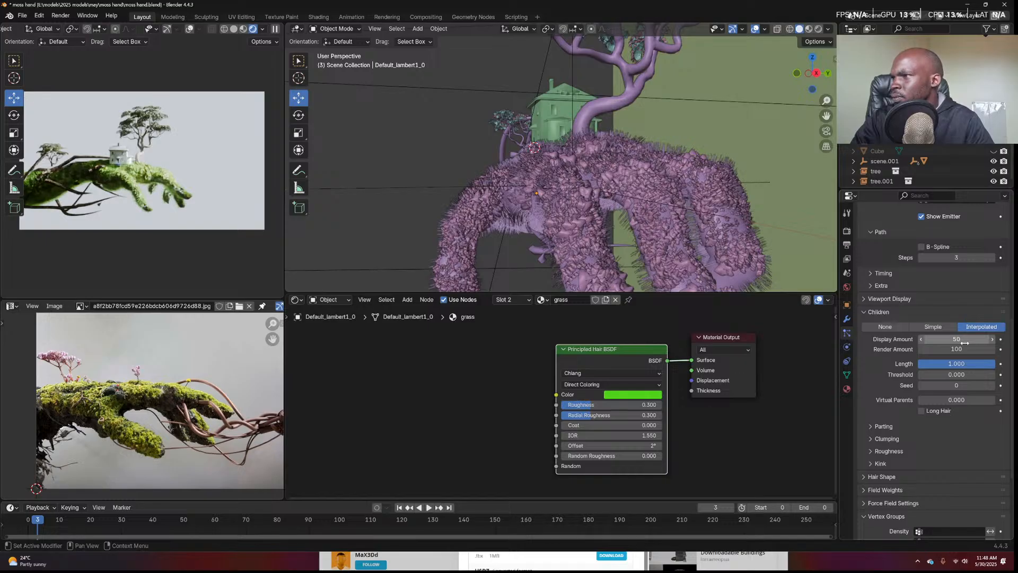
pyautogui.click(968, 347)
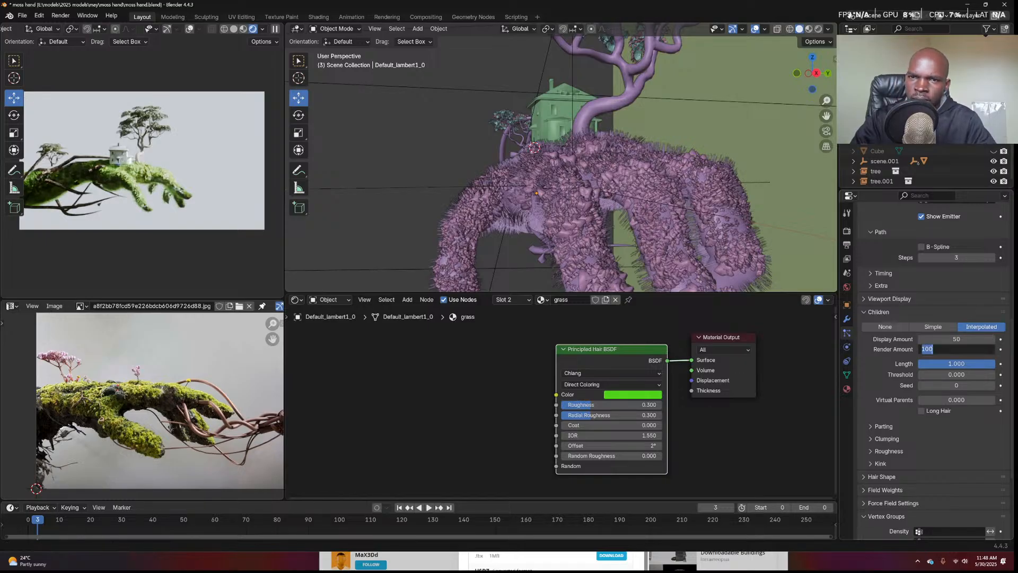
pyautogui.write('50')
pyautogui.press('Return')
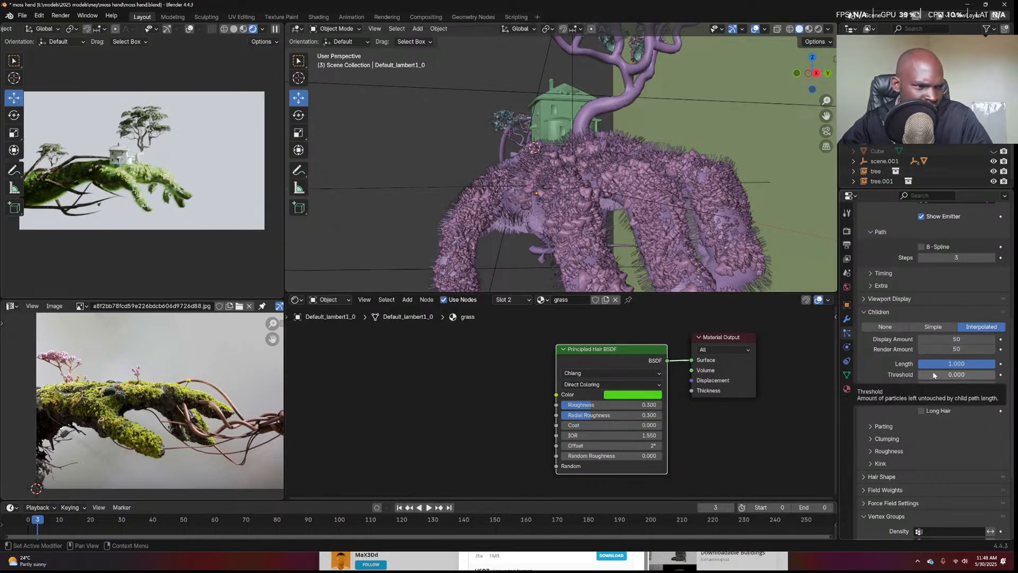
# Use the moss vertex group for hair density
pyautogui.scroll(-2, 933, 374)
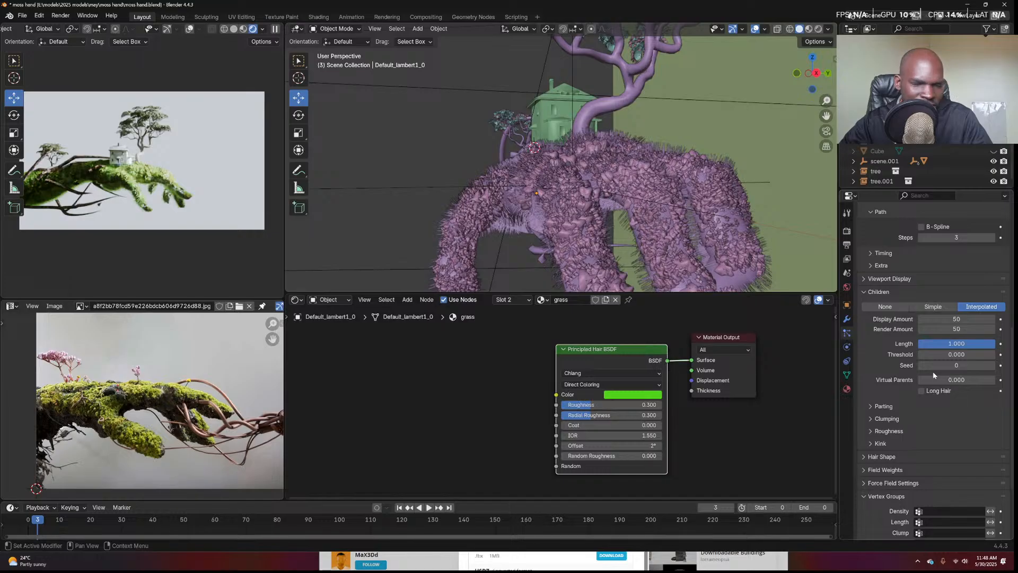
pyautogui.scroll(-2, 932, 374)
pyautogui.scroll(-2, 933, 374)
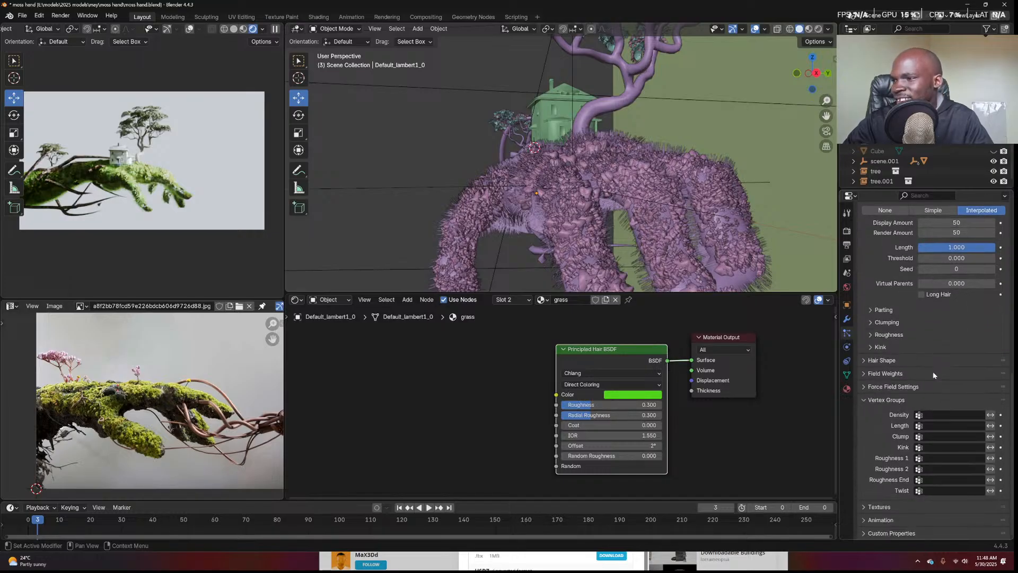
pyautogui.click(931, 414)
pyautogui.click(899, 431)
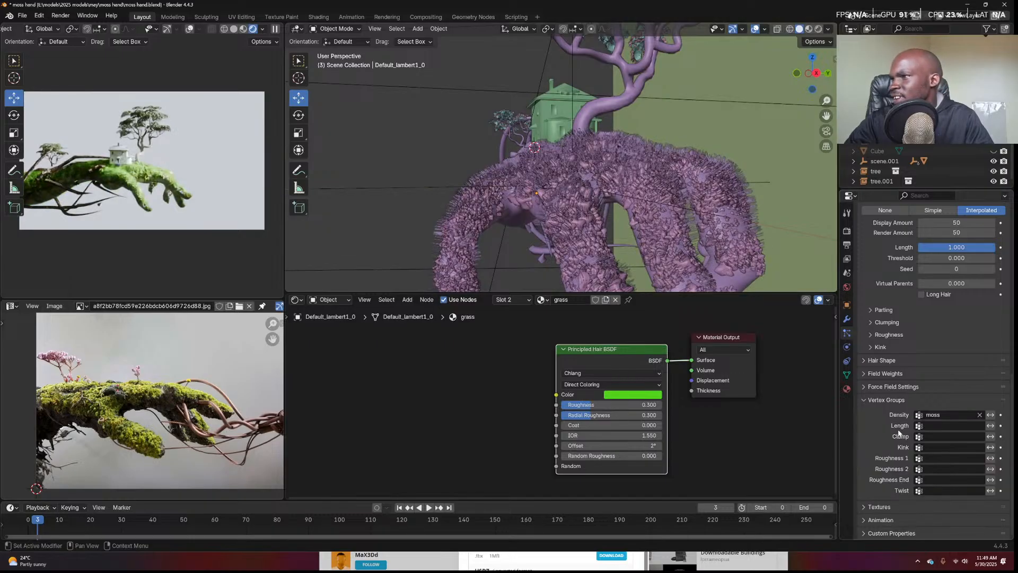
# Collapse the Children panel and expand the Hair Shape settings
pyautogui.scroll(1, 245, 236)
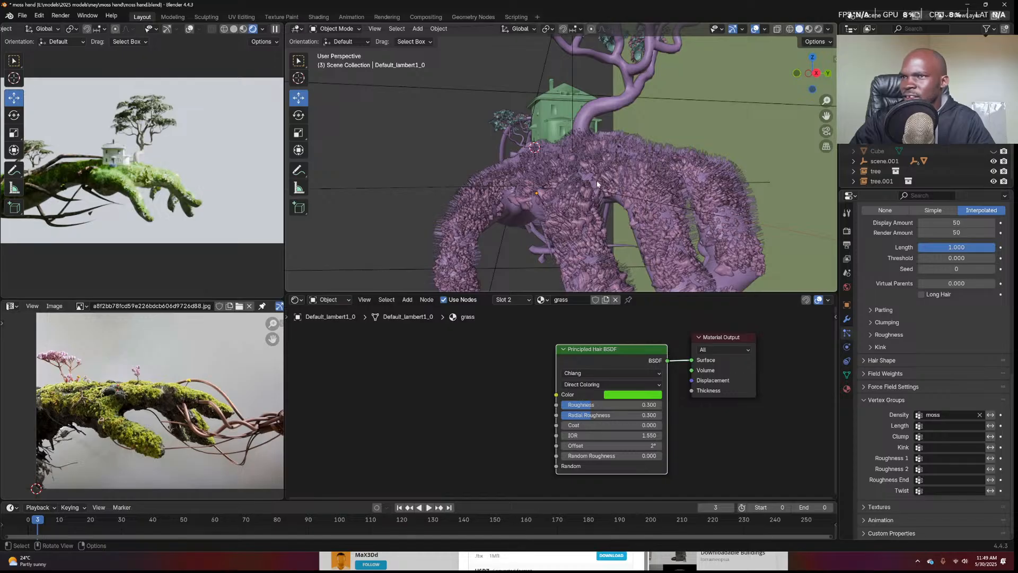
pyautogui.scroll(2, 609, 179)
pyautogui.moveTo(608, 178); pyautogui.dragTo(635, 177, button='middle')
pyautogui.scroll(5, 880, 366)
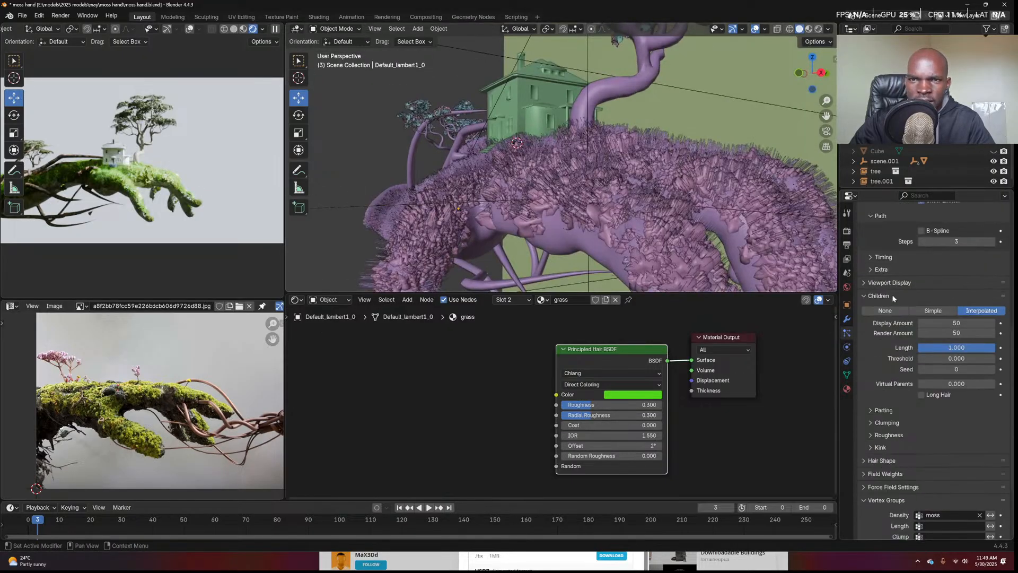
pyautogui.click(889, 295)
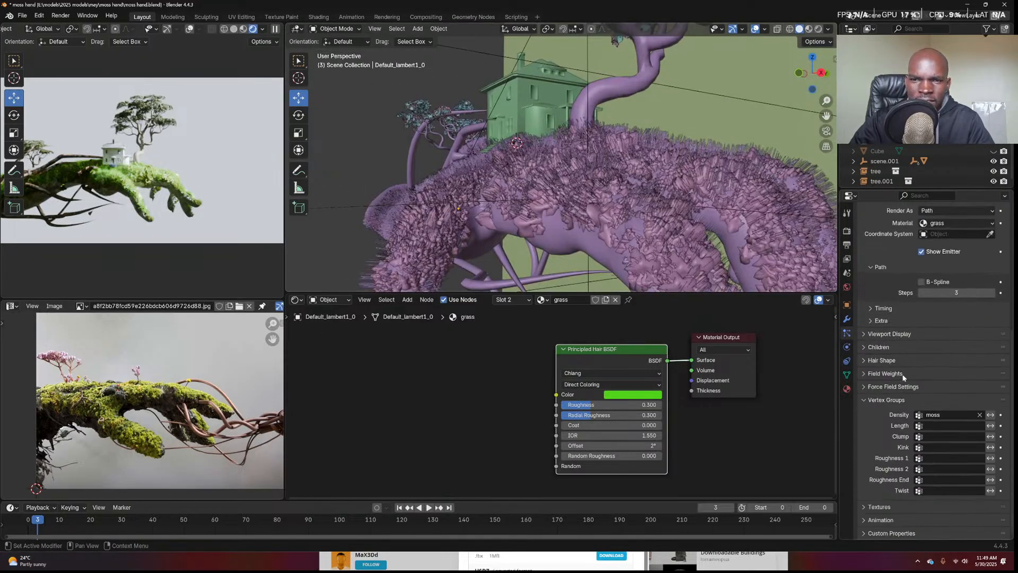
pyautogui.click(899, 358)
# Set the hair shape Tip to 0.1 m and Diameter Scale to 0.02
pyautogui.click(954, 397)
pyautogui.write('0.1')
pyautogui.press('Return')
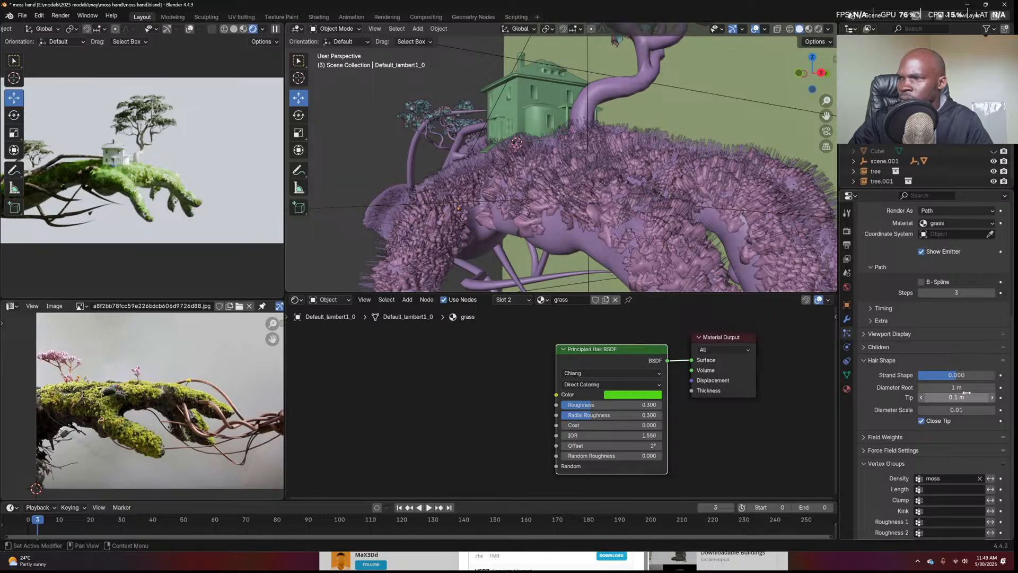
pyautogui.moveTo(956, 410); pyautogui.dragTo(964, 410)
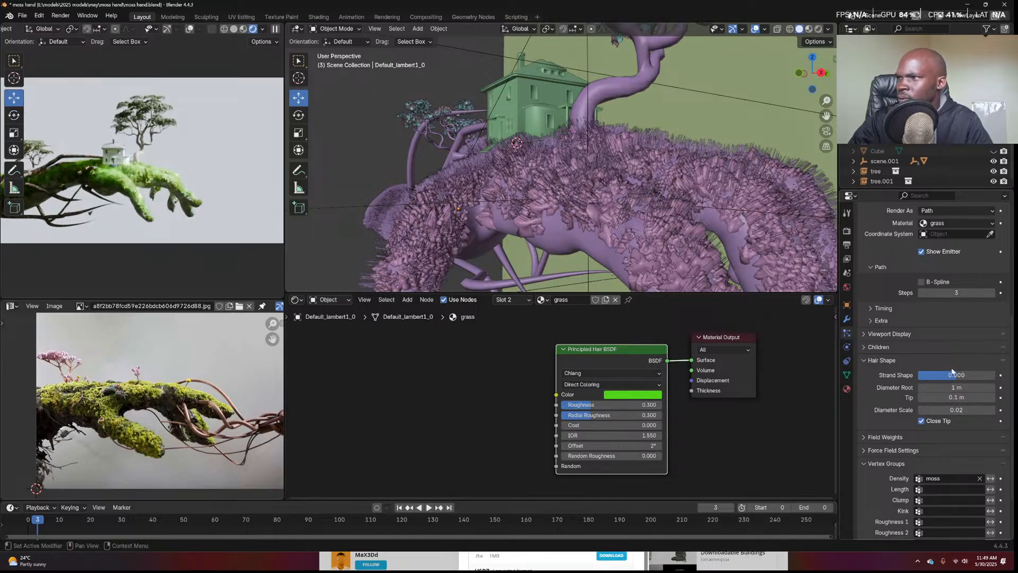
# Shift the Principled Hair BSDF colour toward yellow-green and darken it
pyautogui.click(636, 394)
pyautogui.moveTo(614, 275); pyautogui.dragTo(616, 283)
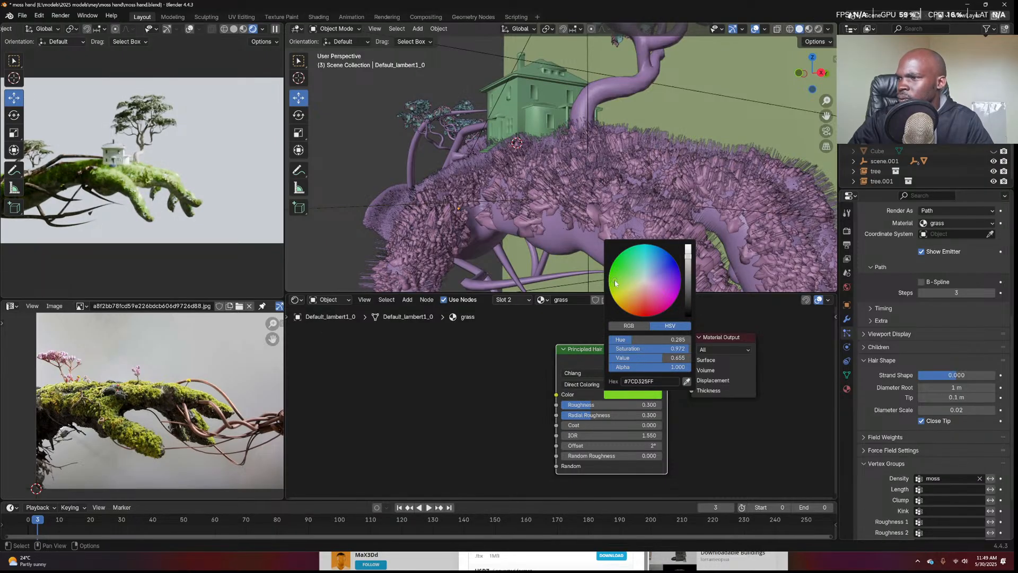
pyautogui.click(689, 279)
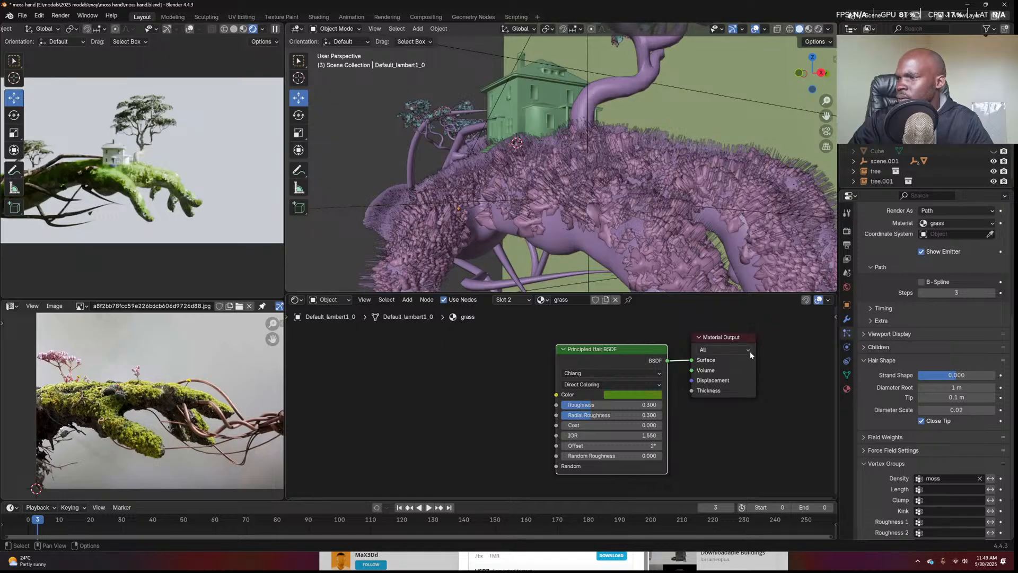
# Raise the hair Emission Number to 5000 and inspect the denser moss
pyautogui.scroll(8, 908, 371)
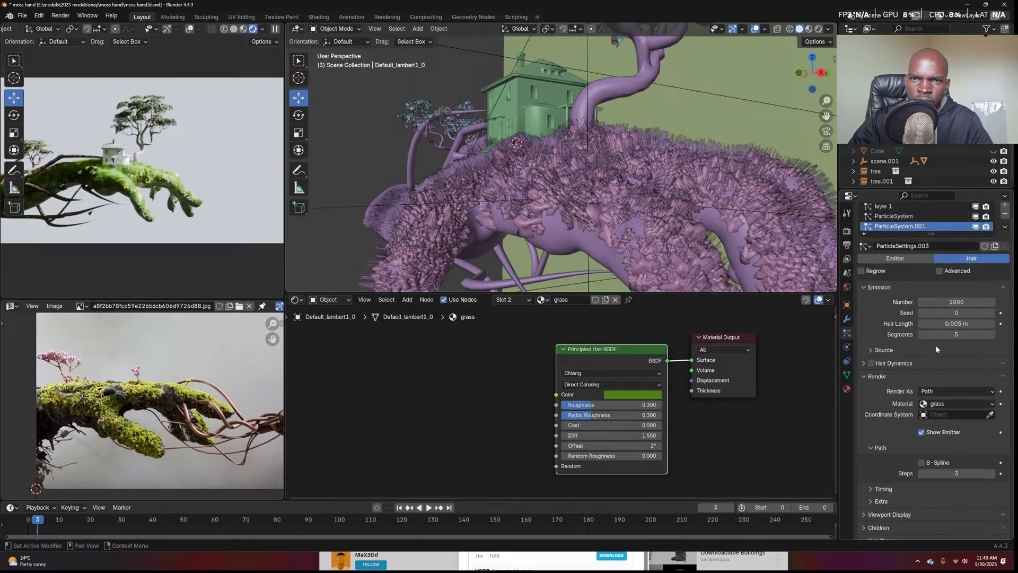
pyautogui.click(956, 302)
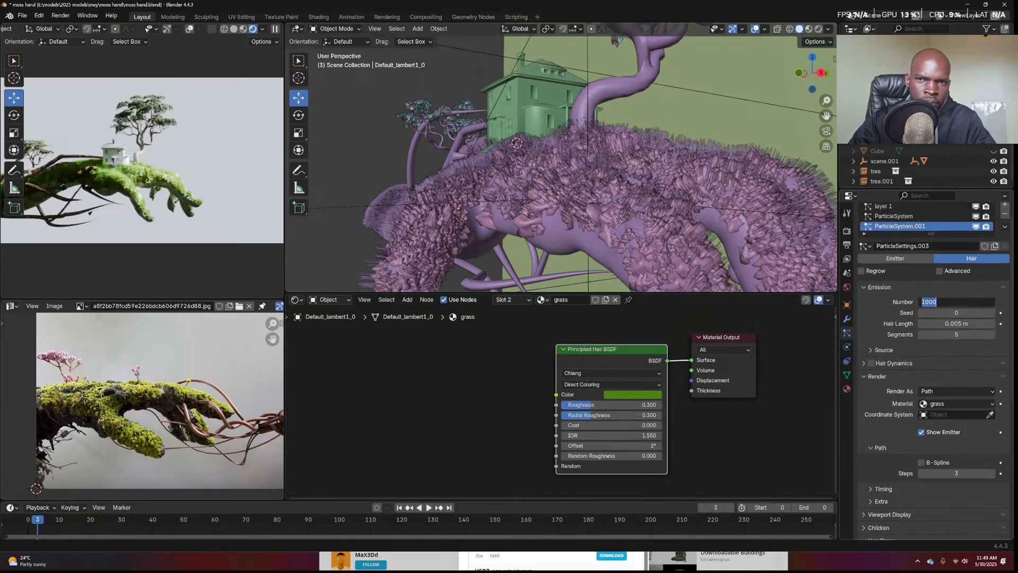
pyautogui.press('Return')
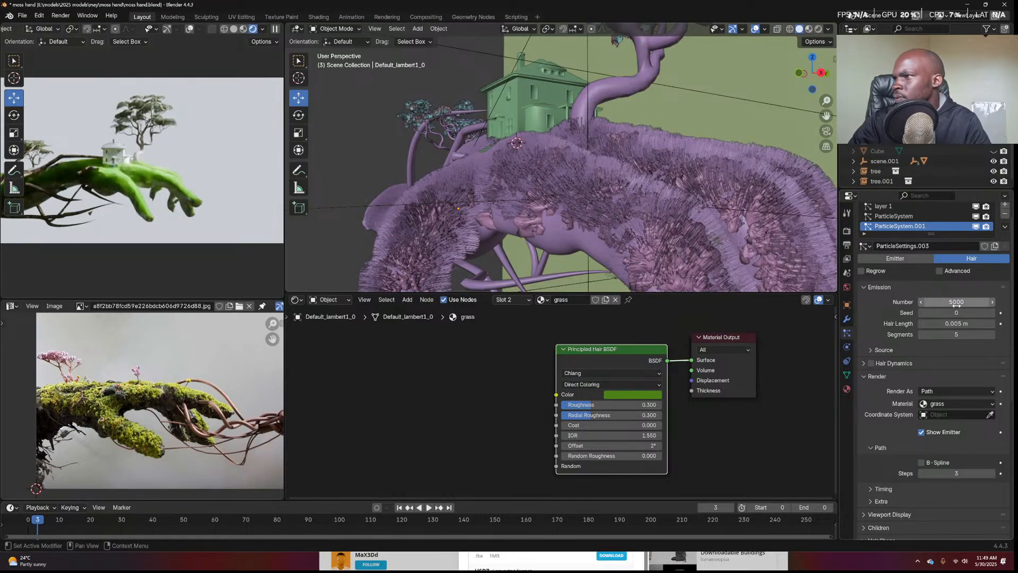
pyautogui.moveTo(742, 201); pyautogui.dragTo(785, 175, button='middle')
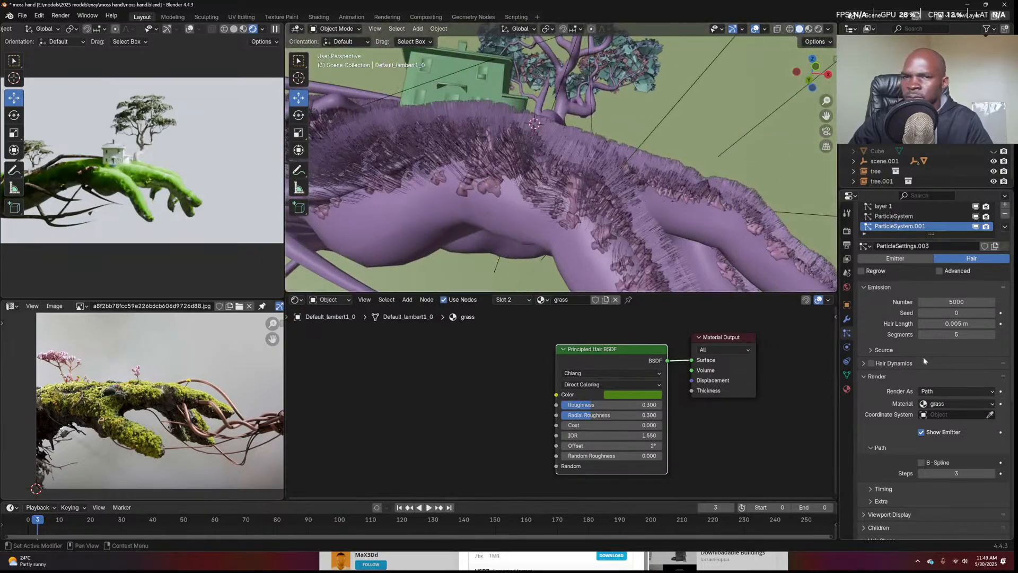
pyautogui.scroll(-10, 912, 352)
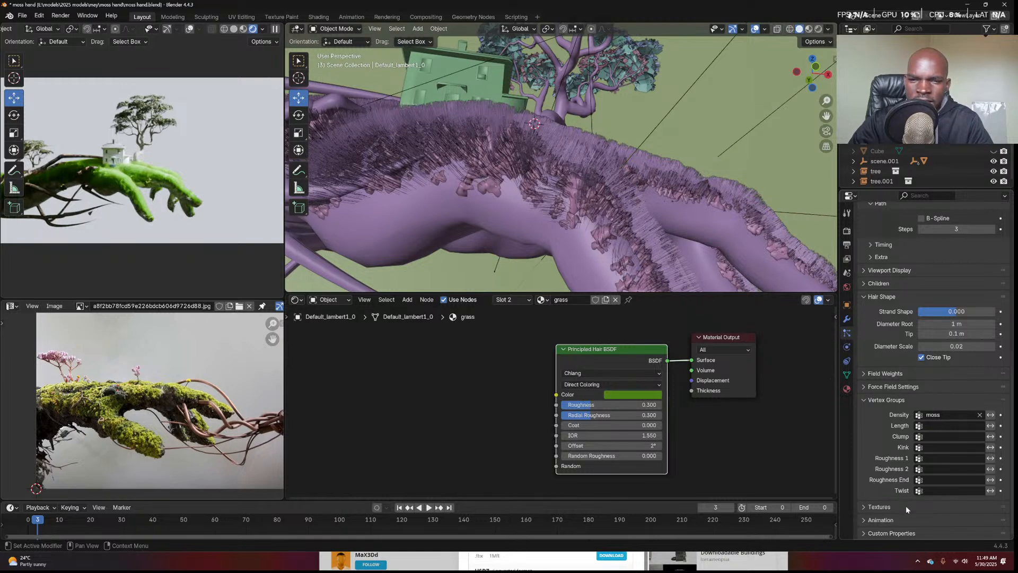
# Add a new particle texture and set its type to Clouds
pyautogui.click(969, 506)
pyautogui.scroll(-3, 970, 498)
pyautogui.click(980, 502)
pyautogui.click(1000, 503)
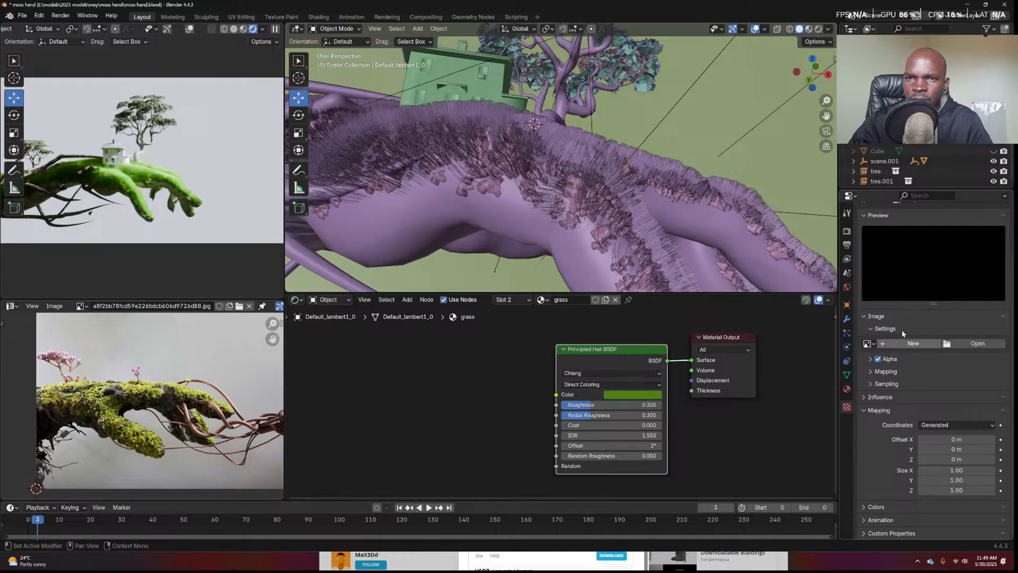
pyautogui.scroll(2, 882, 316)
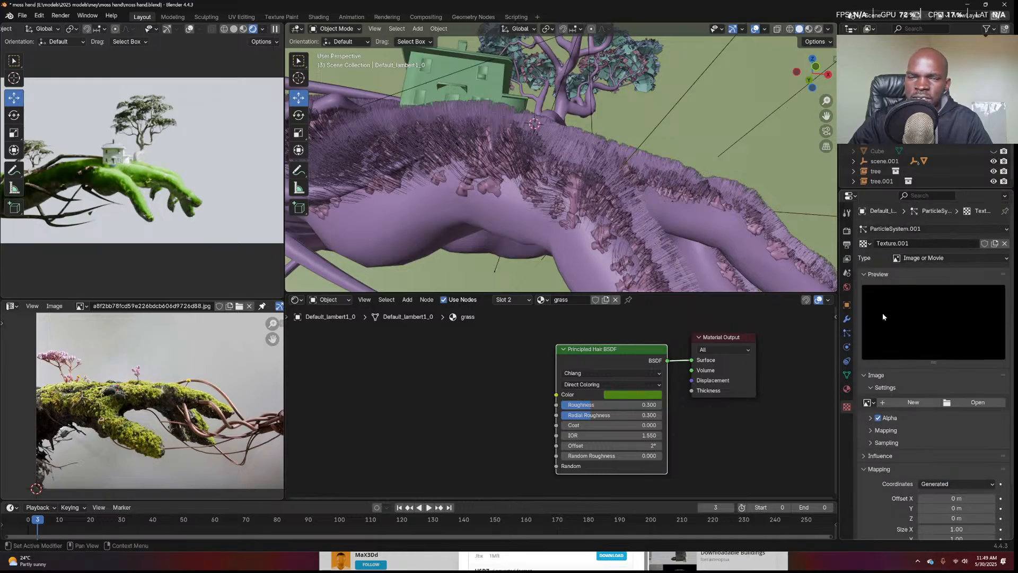
pyautogui.click(929, 259)
pyautogui.click(917, 291)
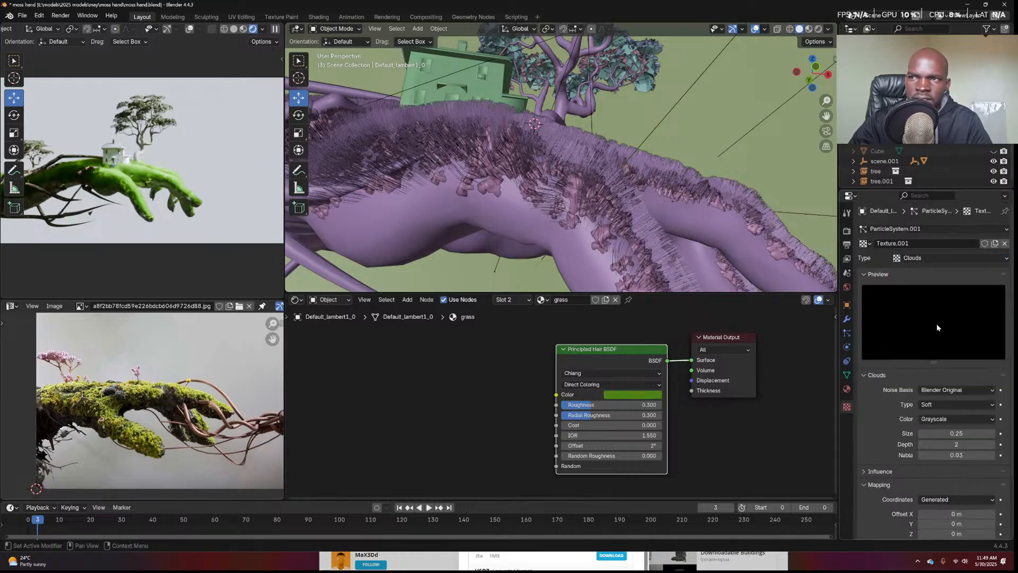
pyautogui.scroll(-3, 929, 408)
# Map the Clouds texture by Strand / Particle and let it influence only hair Size
pyautogui.click(936, 425)
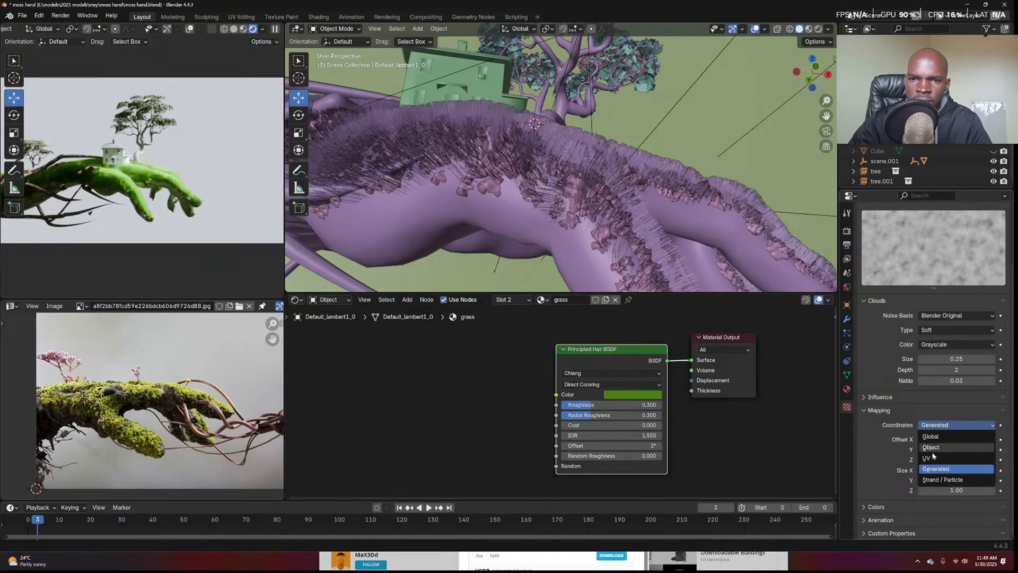
pyautogui.click(935, 477)
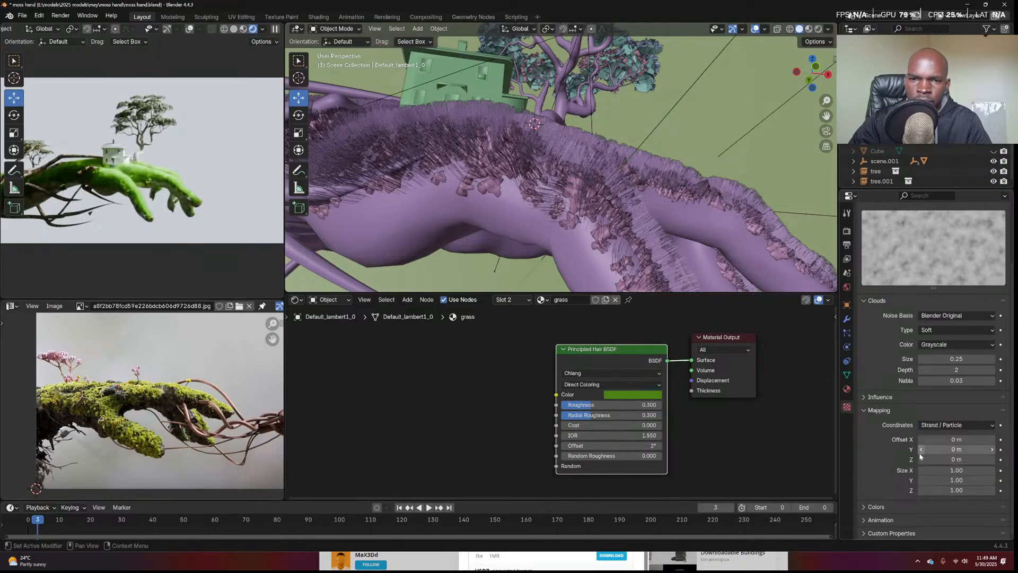
pyautogui.click(897, 397)
pyautogui.scroll(-3, 914, 396)
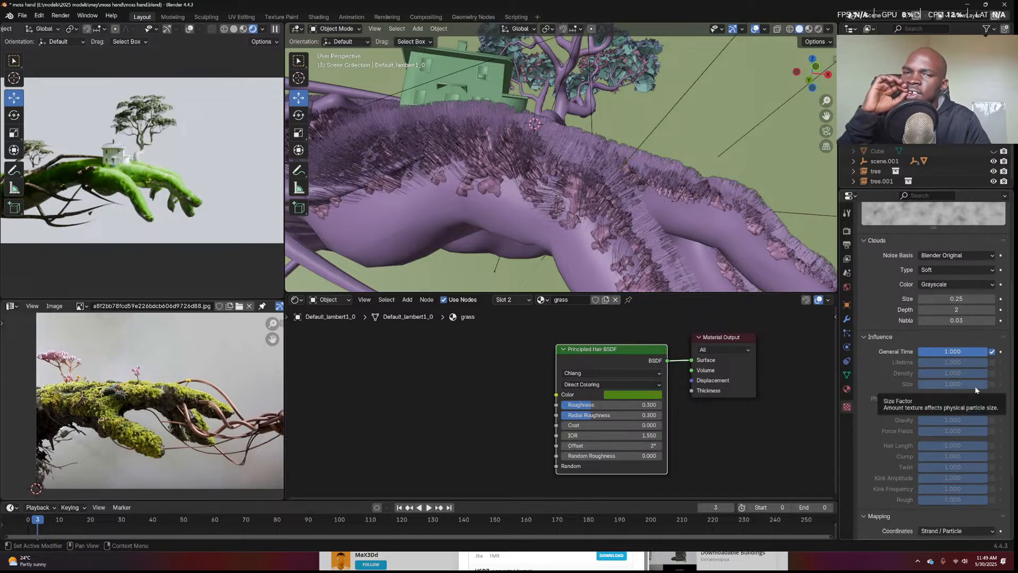
pyautogui.click(992, 385)
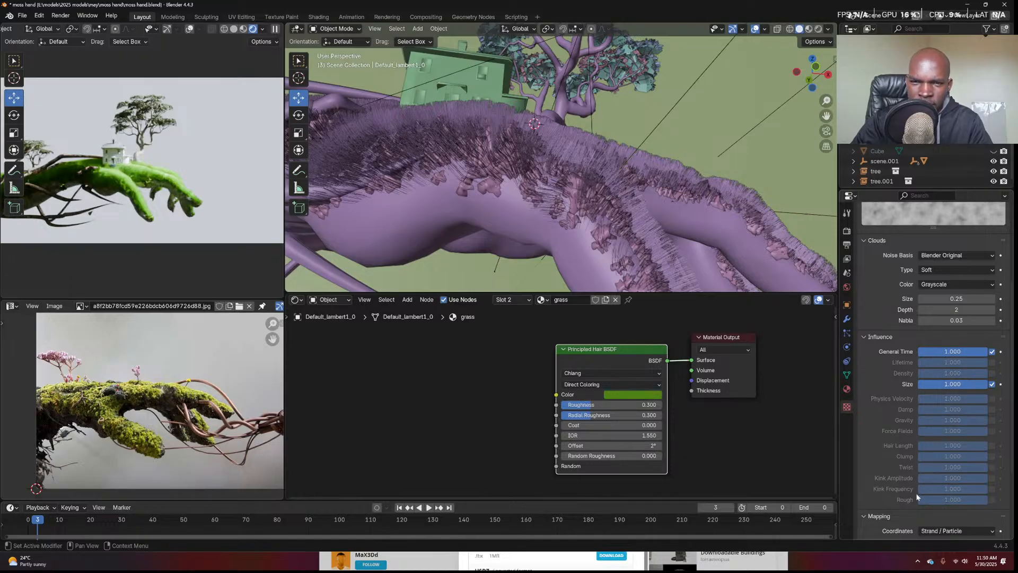
pyautogui.click(991, 373)
pyautogui.moveTo(711, 234); pyautogui.dragTo(673, 255, button='middle')
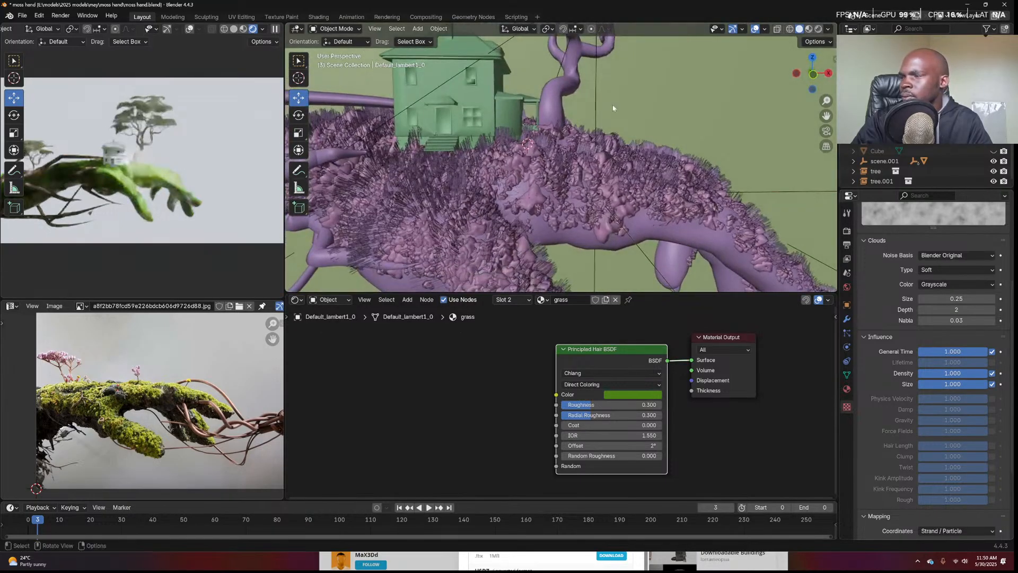
pyautogui.moveTo(798, 204); pyautogui.dragTo(551, 197, button='middle')
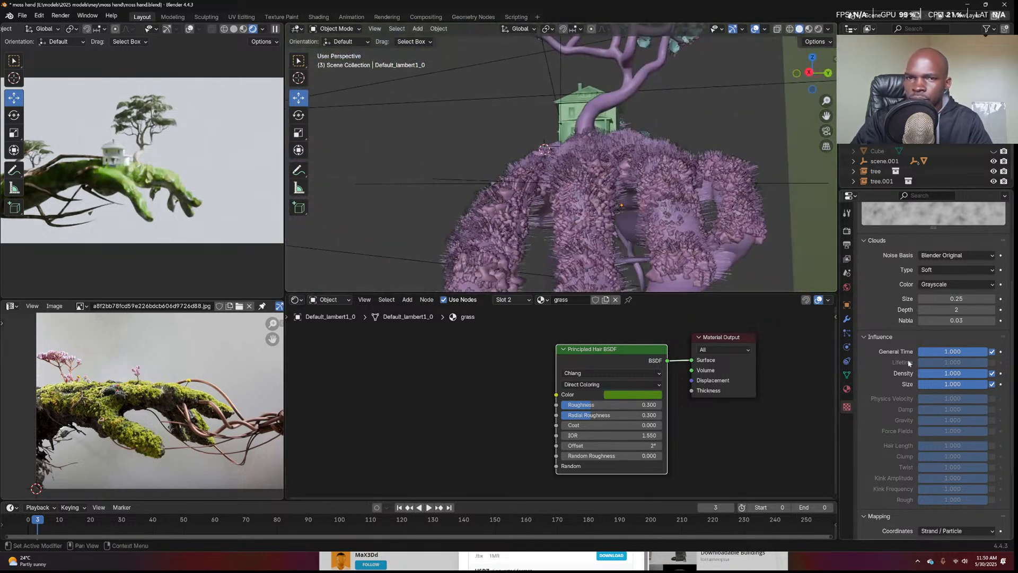
pyautogui.click(991, 373)
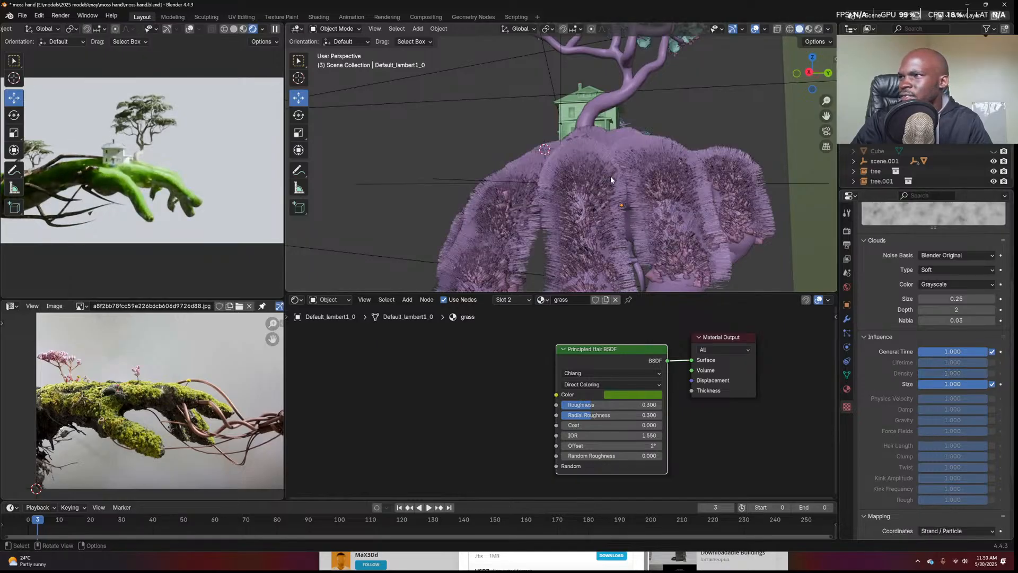
pyautogui.click(846, 318)
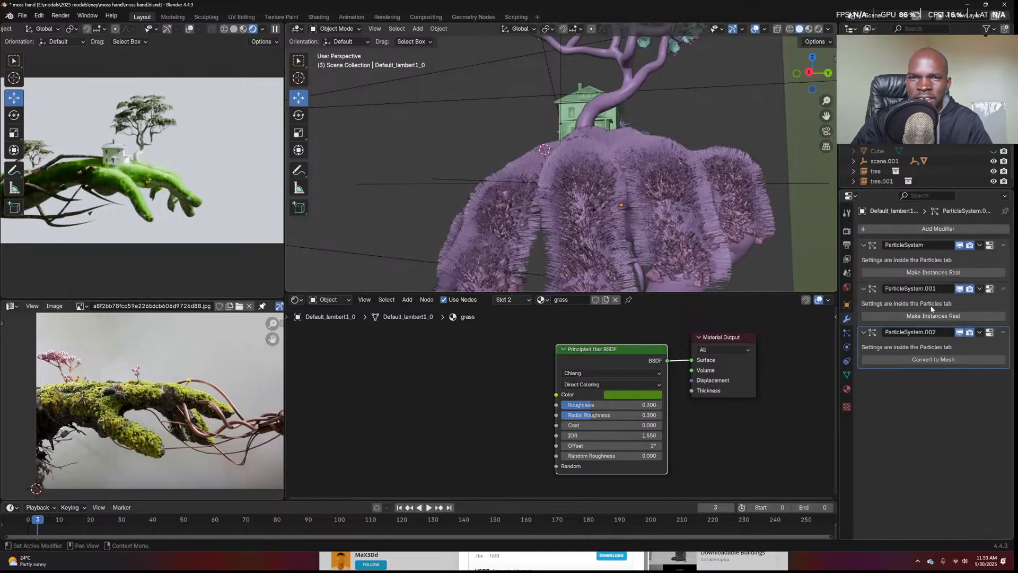
# Enable advanced particle options and try small Normal velocities of 0.0001 and 0.0005 m/s
pyautogui.click(989, 332)
pyautogui.scroll(-15, 961, 360)
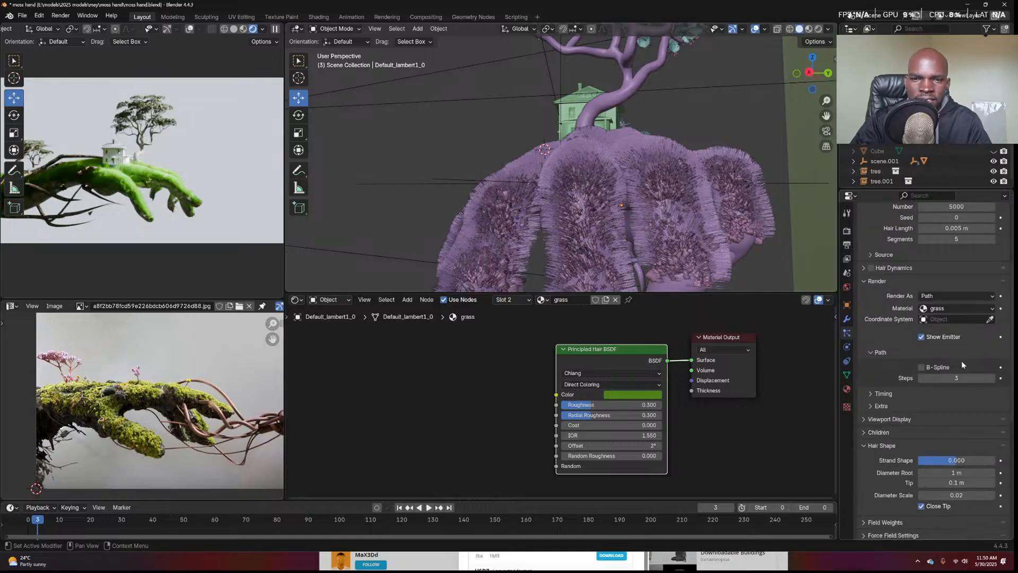
pyautogui.scroll(8, 962, 358)
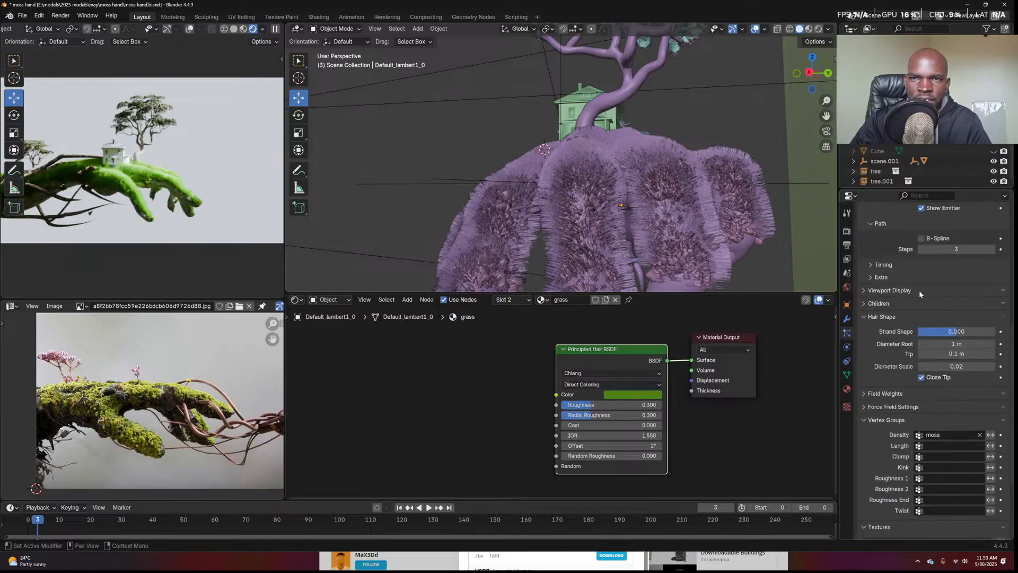
pyautogui.scroll(3, 935, 299)
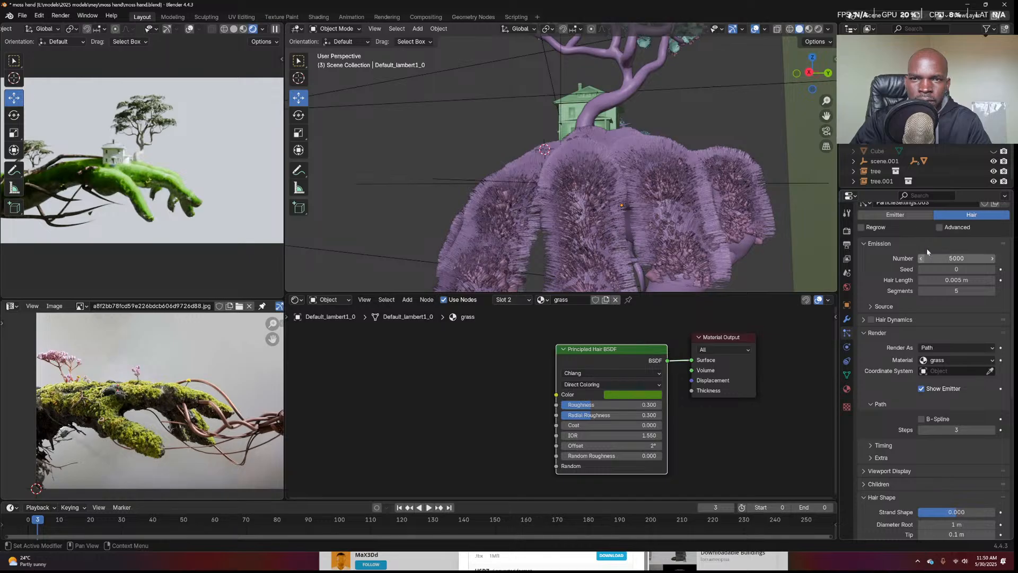
pyautogui.click(939, 227)
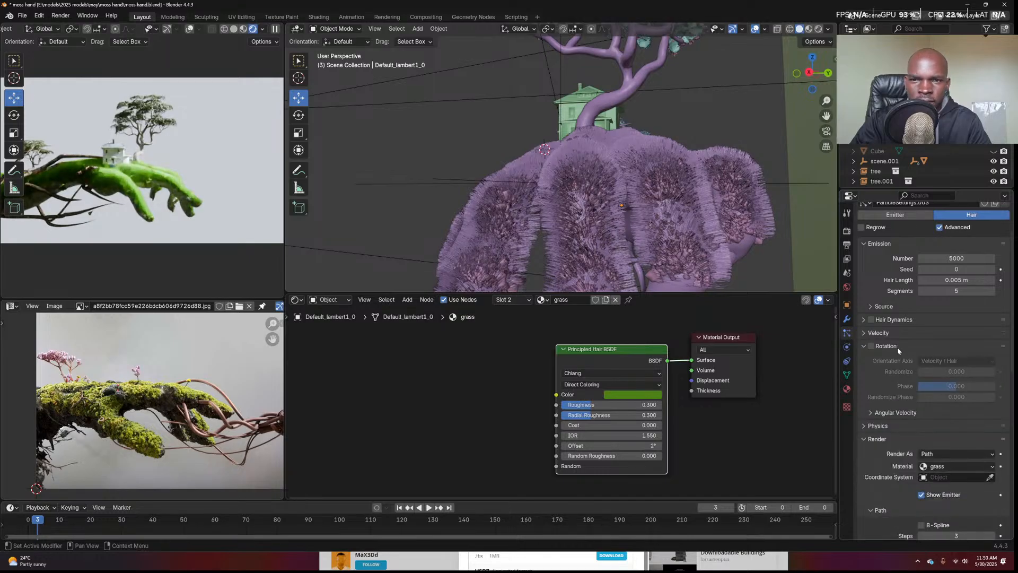
pyautogui.click(880, 332)
pyautogui.moveTo(962, 348)
pyautogui.mouseDown()
pyautogui.moveTo(978, 348)
pyautogui.moveTo(962, 350)
pyautogui.mouseUp()
pyautogui.click(962, 348)
pyautogui.click(934, 348)
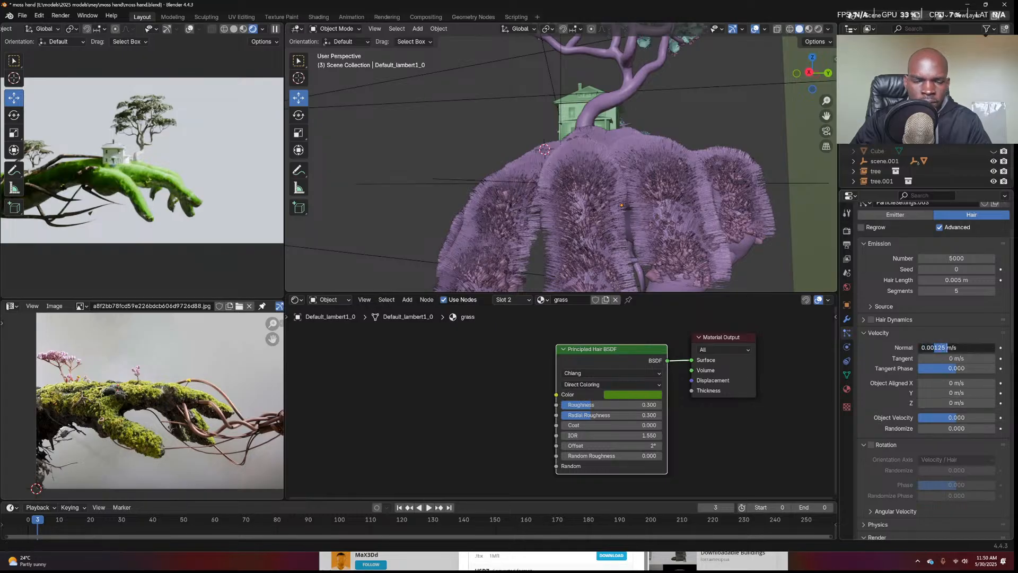
pyautogui.press('Return')
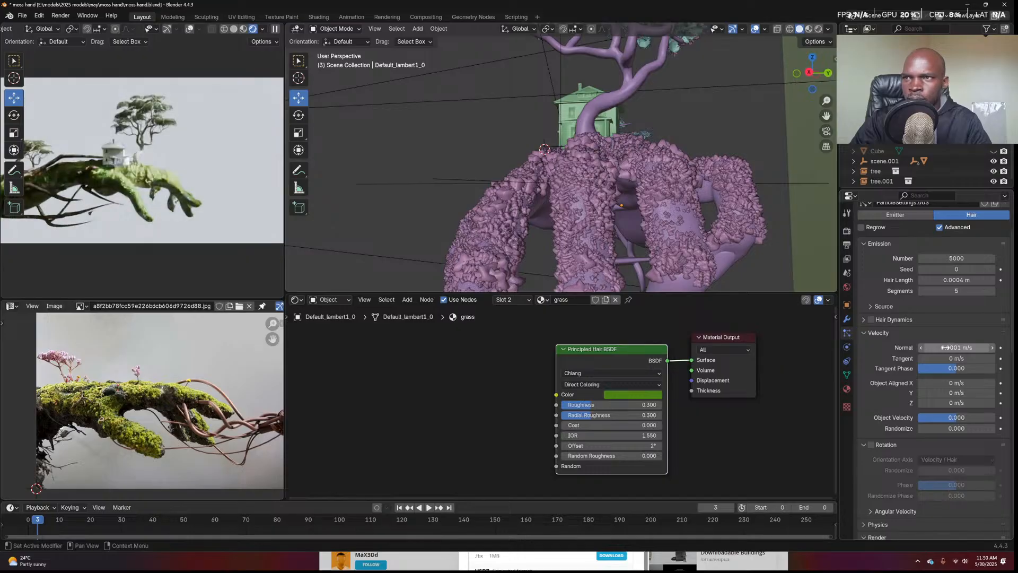
pyautogui.click(946, 348)
pyautogui.click(939, 348)
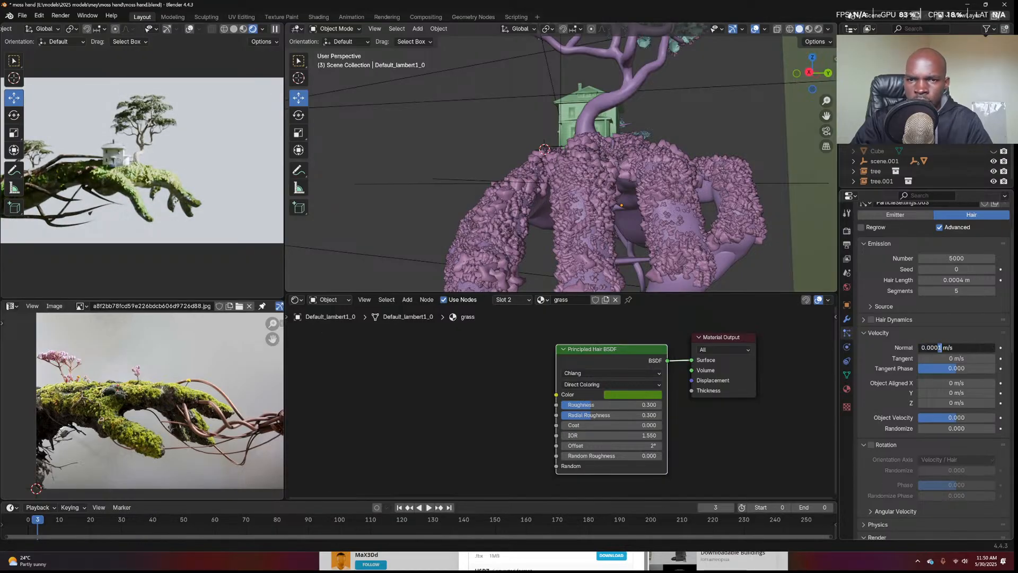
pyautogui.press('Return')
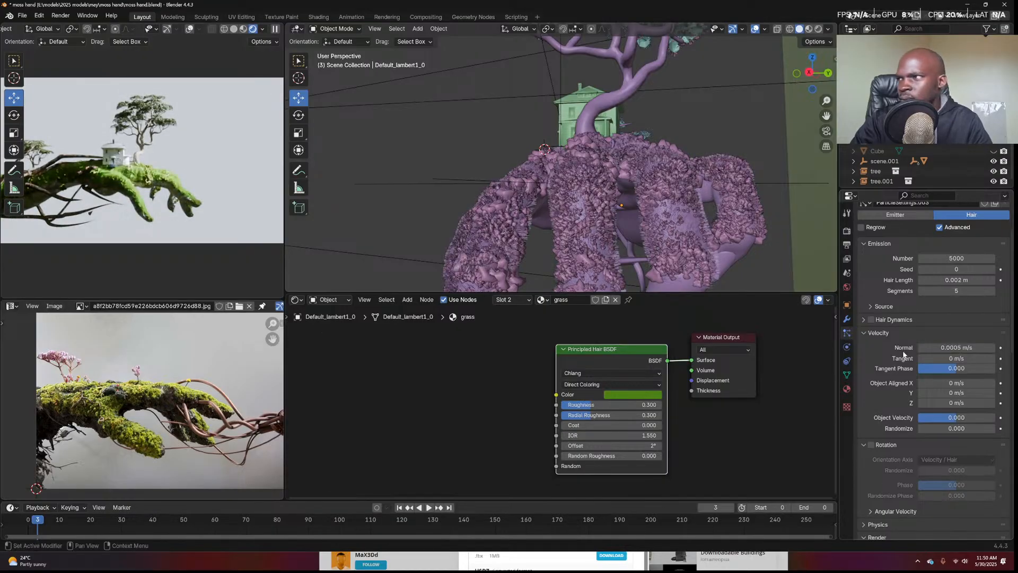
pyautogui.doubleClick(946, 348)
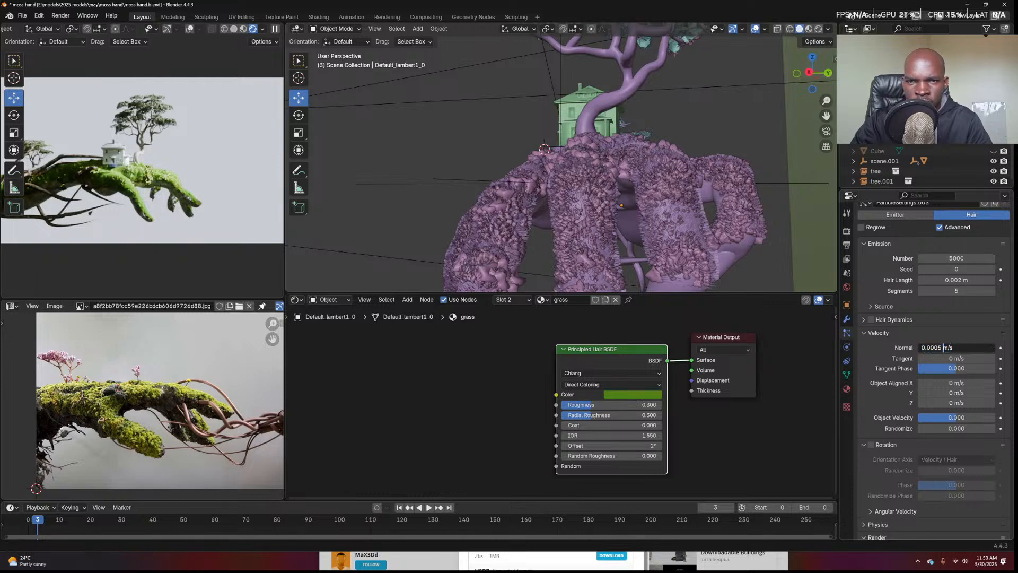
pyautogui.click(937, 428)
# Reduce velocity Randomize to 0 and raise Normal velocity for about 0.006 m hair length
pyautogui.click(937, 428)
pyautogui.write('.1')
pyautogui.press('Return')
pyautogui.doubleClick(939, 430)
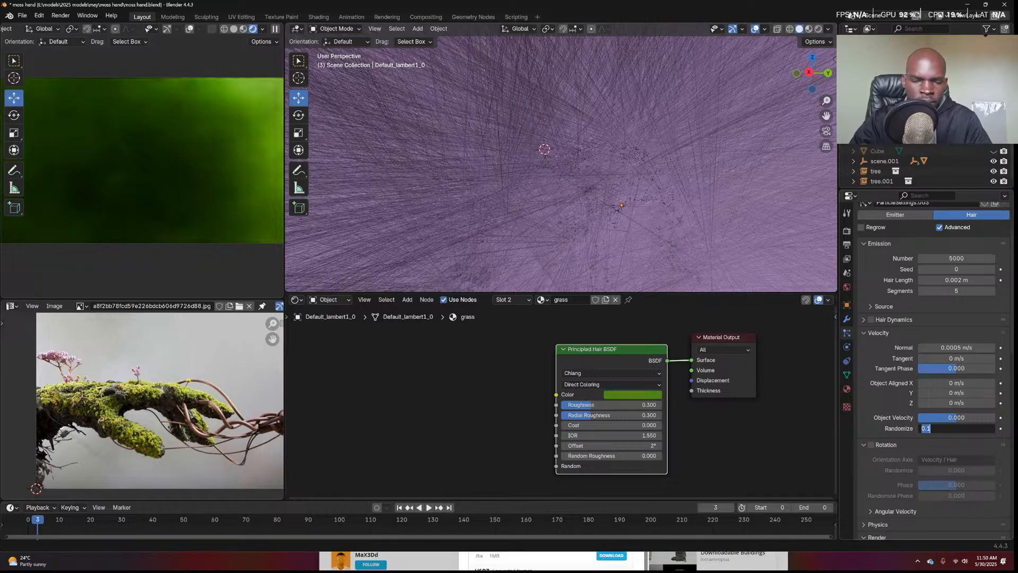
pyautogui.write('.001')
pyautogui.press('Return')
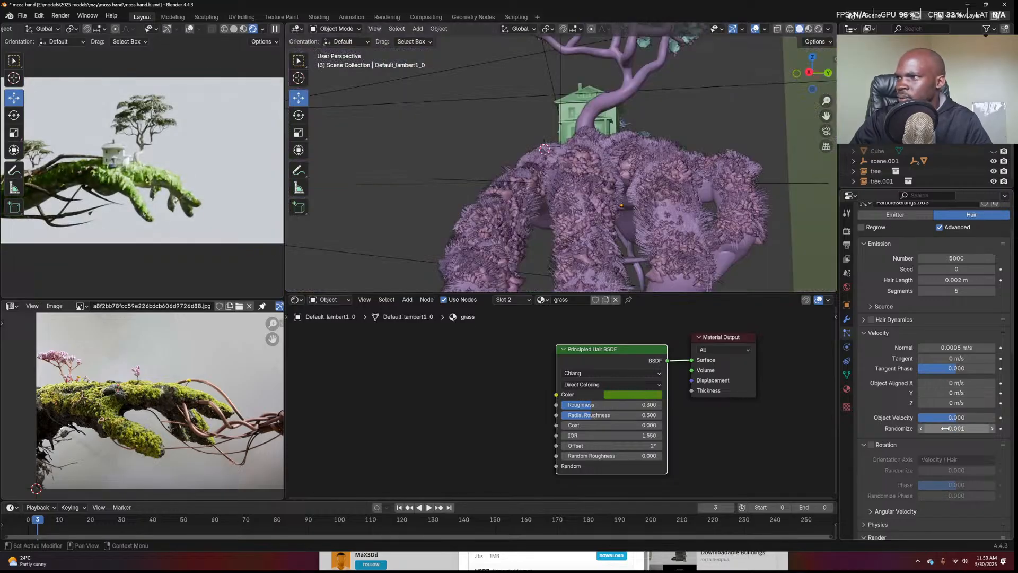
pyautogui.moveTo(646, 193); pyautogui.dragTo(769, 222, button='middle')
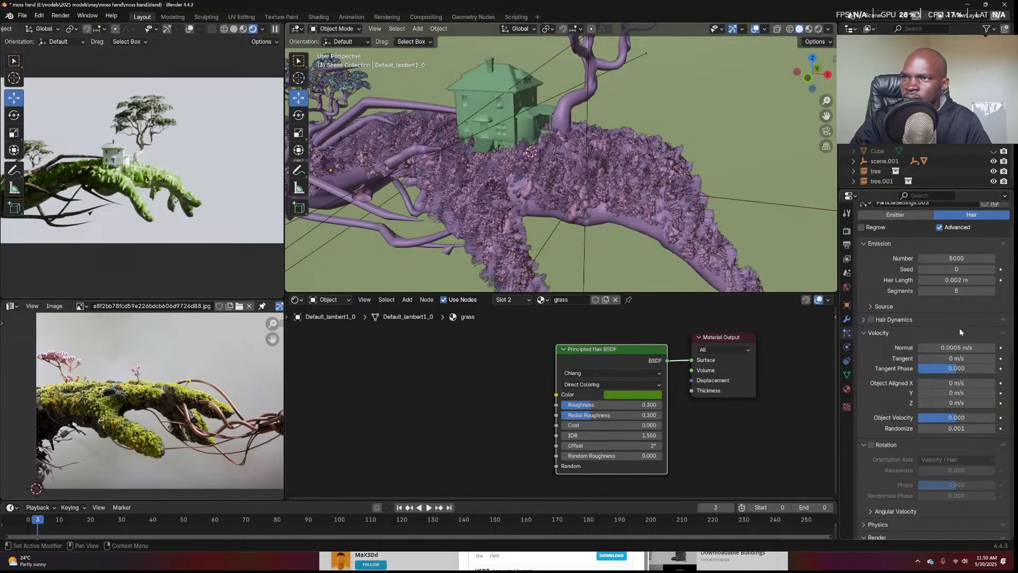
pyautogui.doubleClick(970, 428)
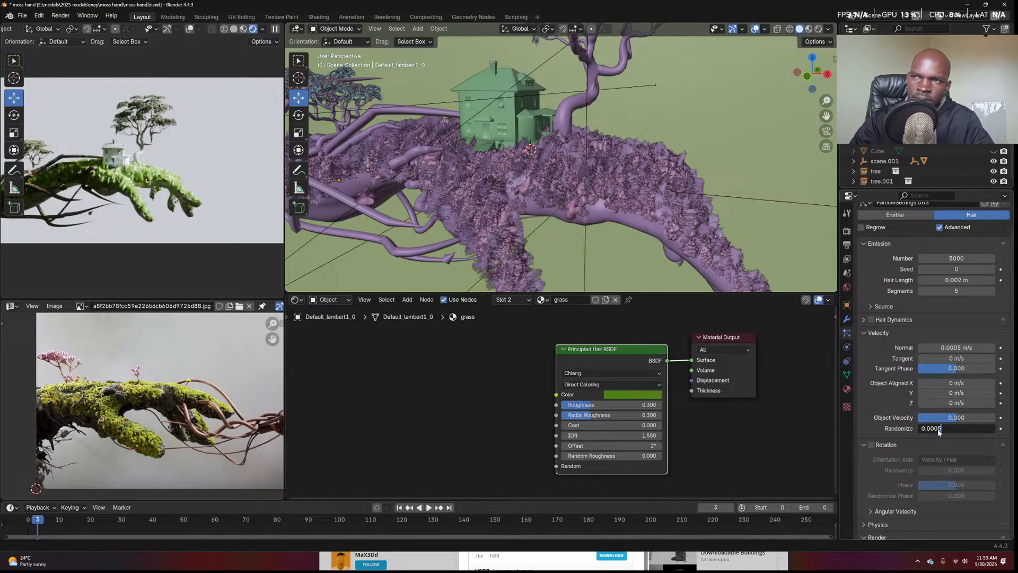
pyautogui.write('0.0005')
pyautogui.press('Return')
pyautogui.moveTo(660, 226); pyautogui.dragTo(673, 190, button='middle')
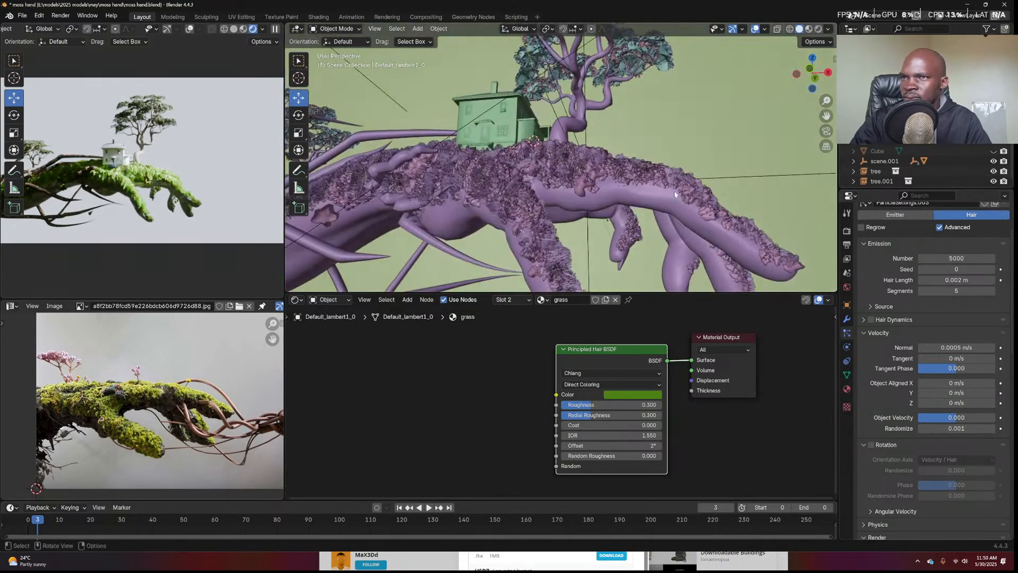
pyautogui.click(968, 428)
pyautogui.write('0')
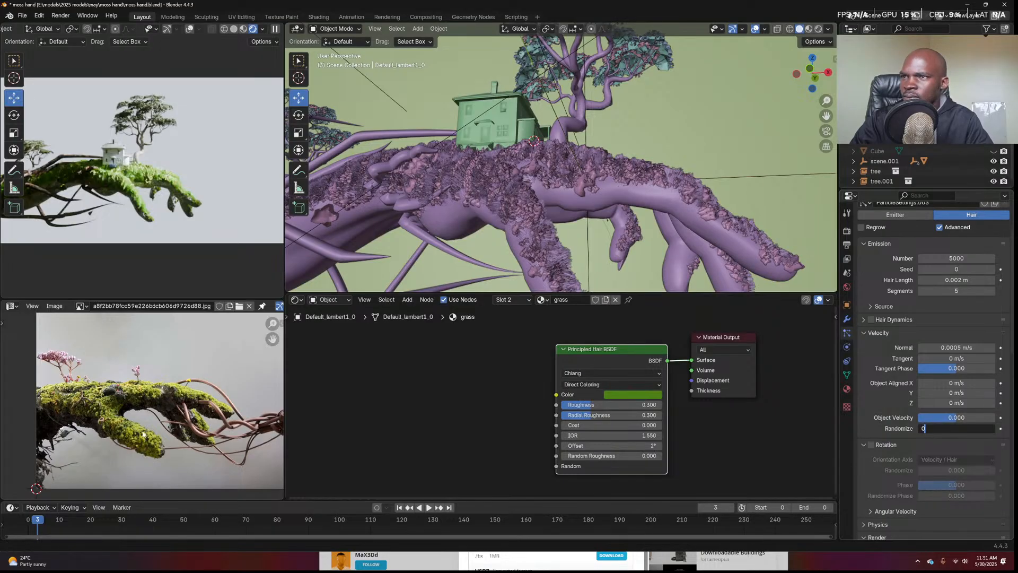
pyautogui.press('Return')
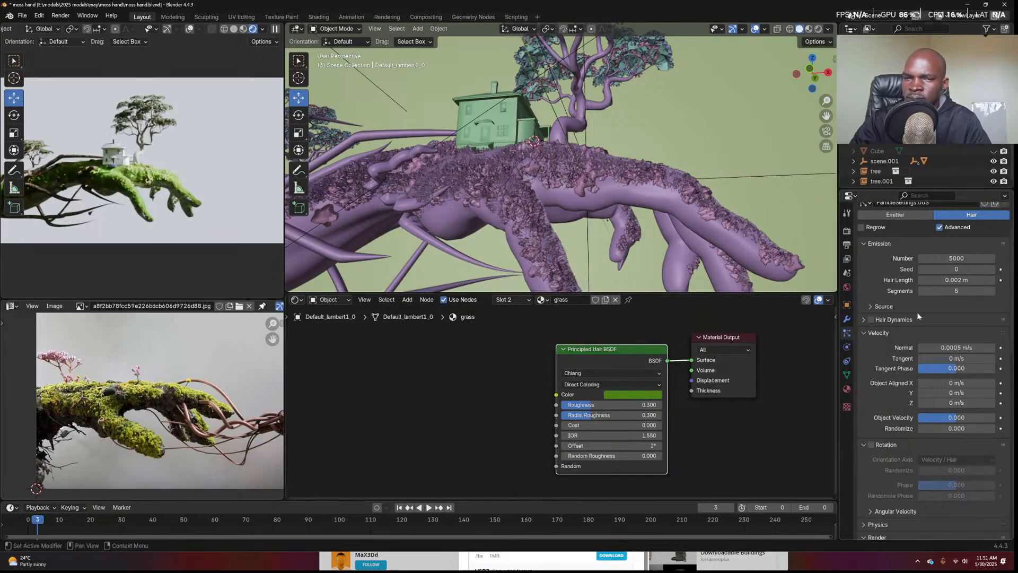
pyautogui.moveTo(954, 345)
pyautogui.mouseDown()
pyautogui.moveTo(986, 346)
pyautogui.moveTo(959, 347)
pyautogui.mouseUp()
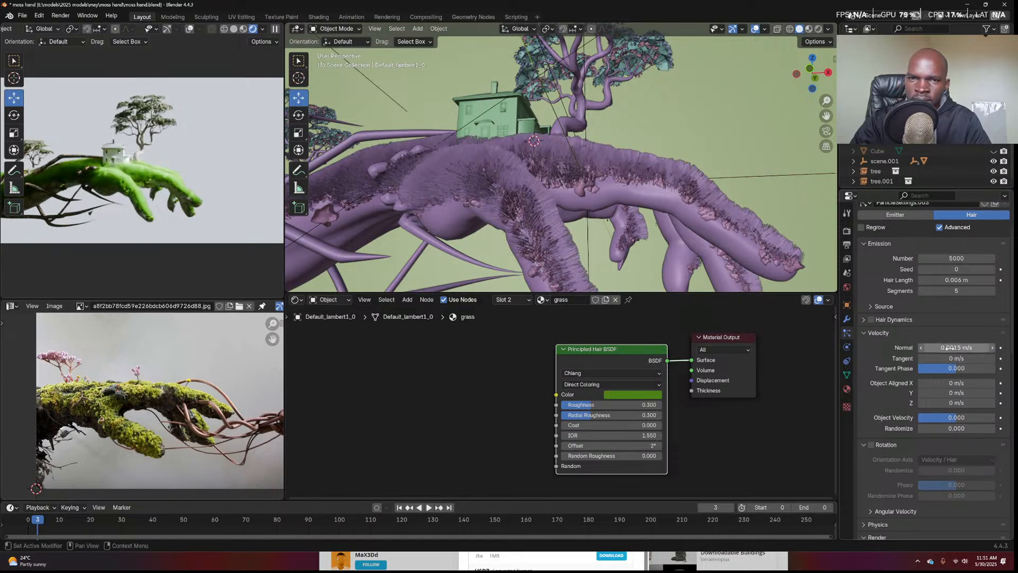
# Set the grass Emission Number to 2000 and launch an F12 Cycles render
pyautogui.scroll(3, 925, 347)
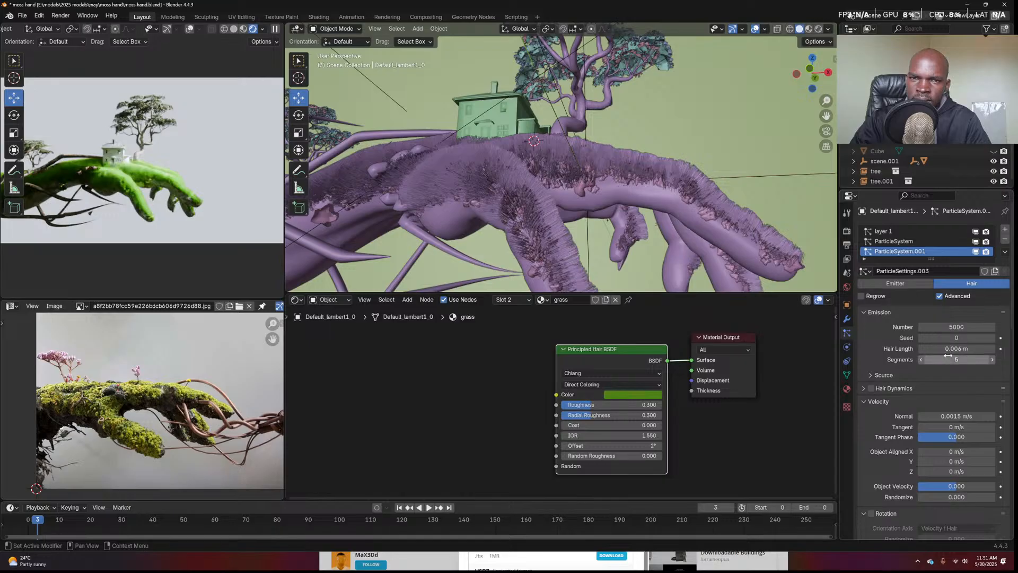
pyautogui.click(957, 328)
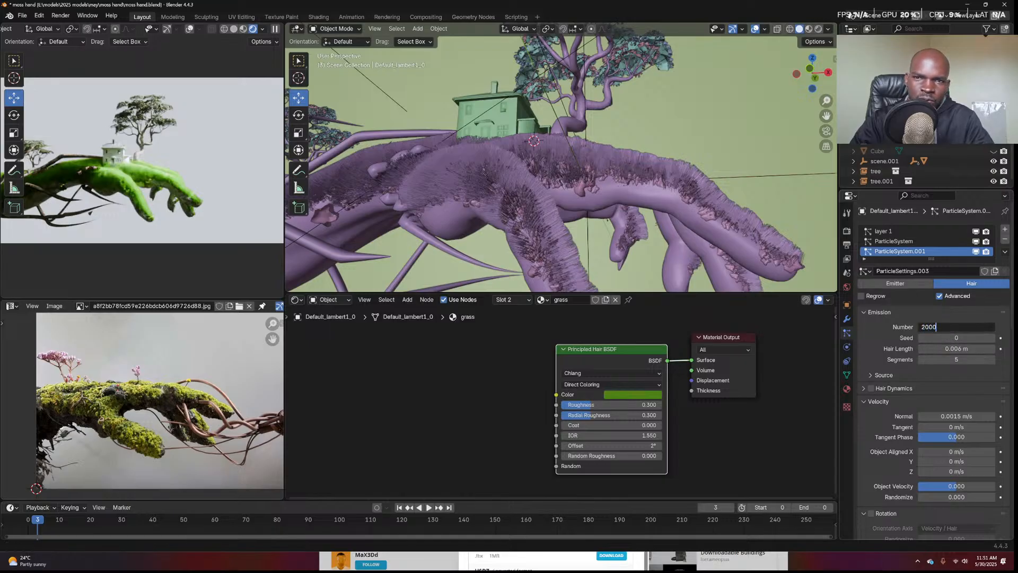
pyautogui.press('Return')
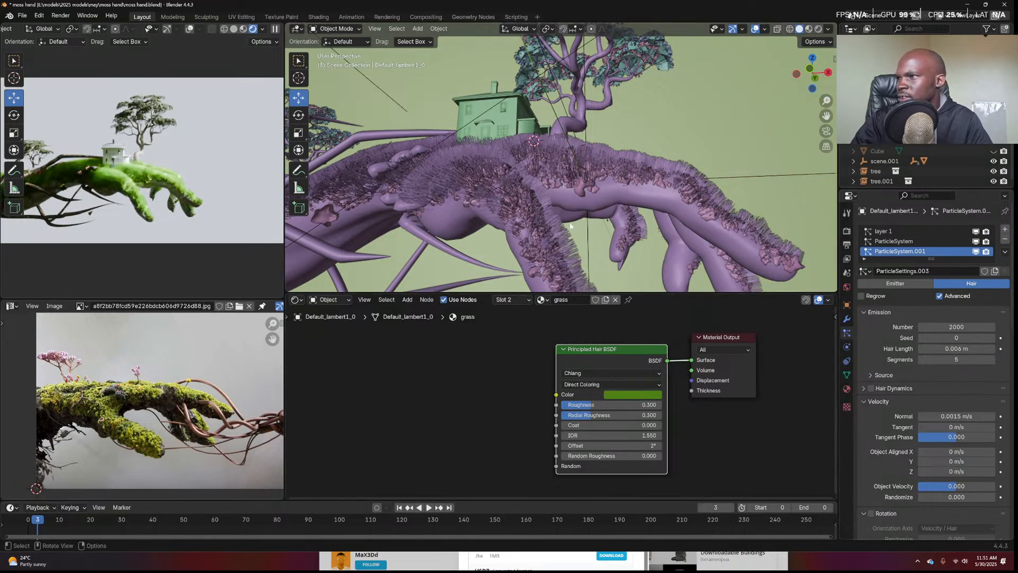
pyautogui.press('F12')
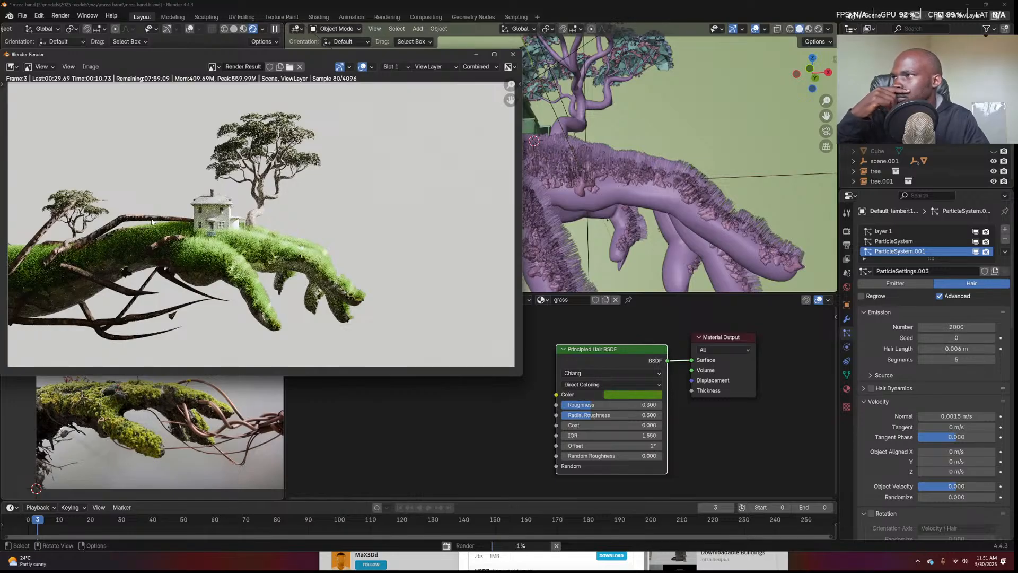
# Show the Render Properties and bring the render window back into view
pyautogui.click(851, 233)
pyautogui.click(847, 231)
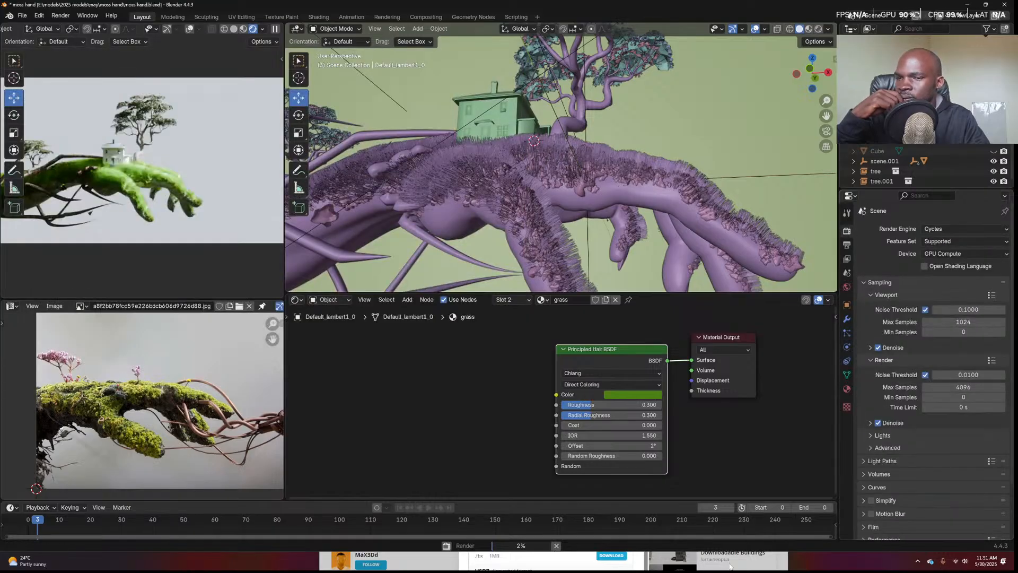
pyautogui.click(782, 564)
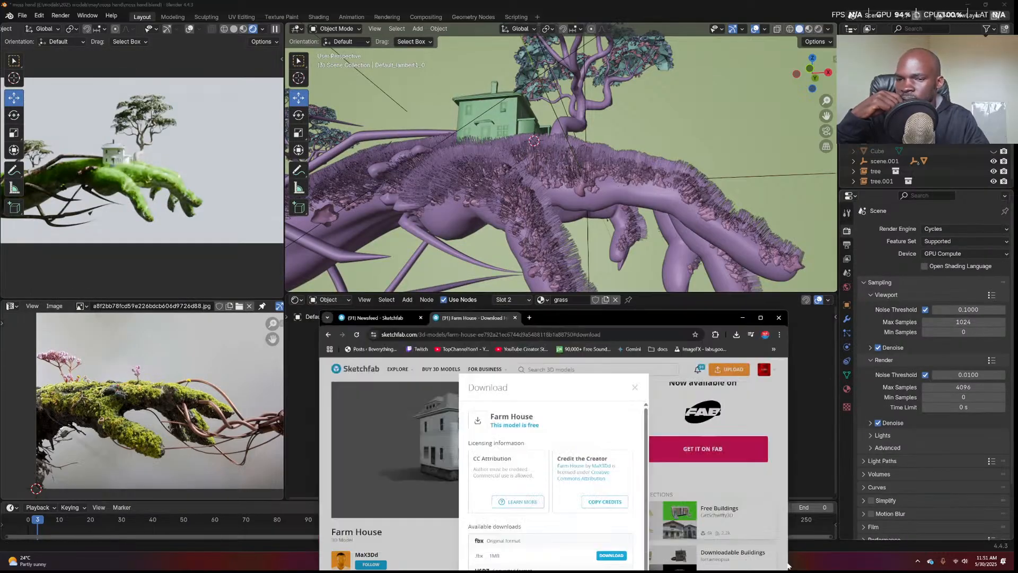
pyautogui.click(742, 317)
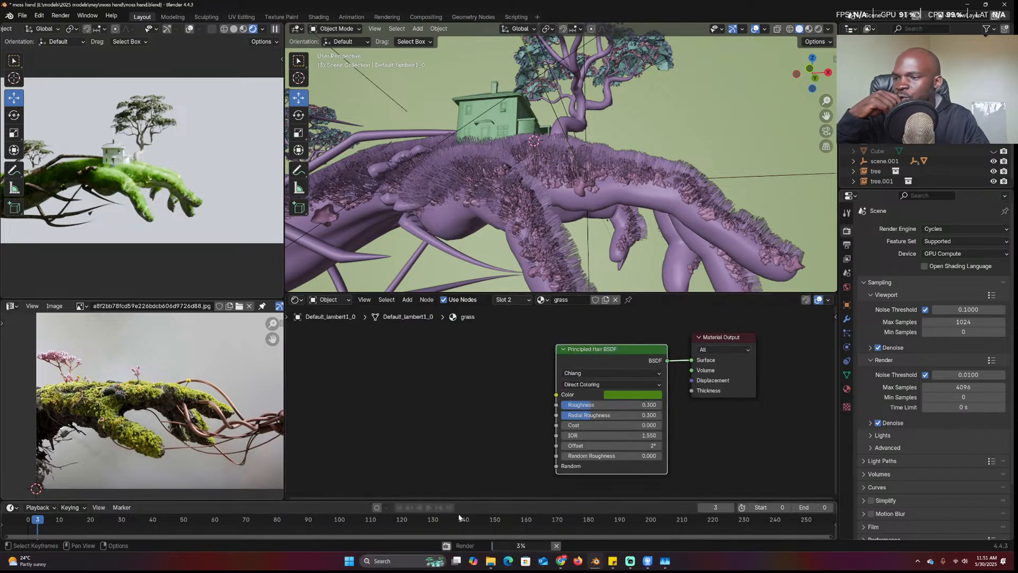
pyautogui.click(610, 526)
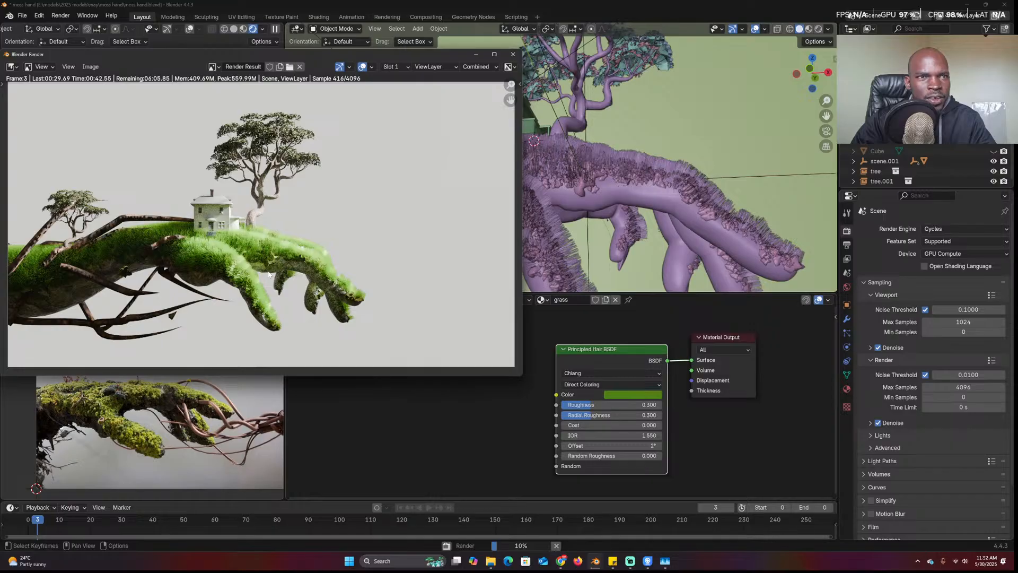
# Cancel the render at about sample 496 with Esc and reselect the hand
pyautogui.scroll(-1, 269, 274)
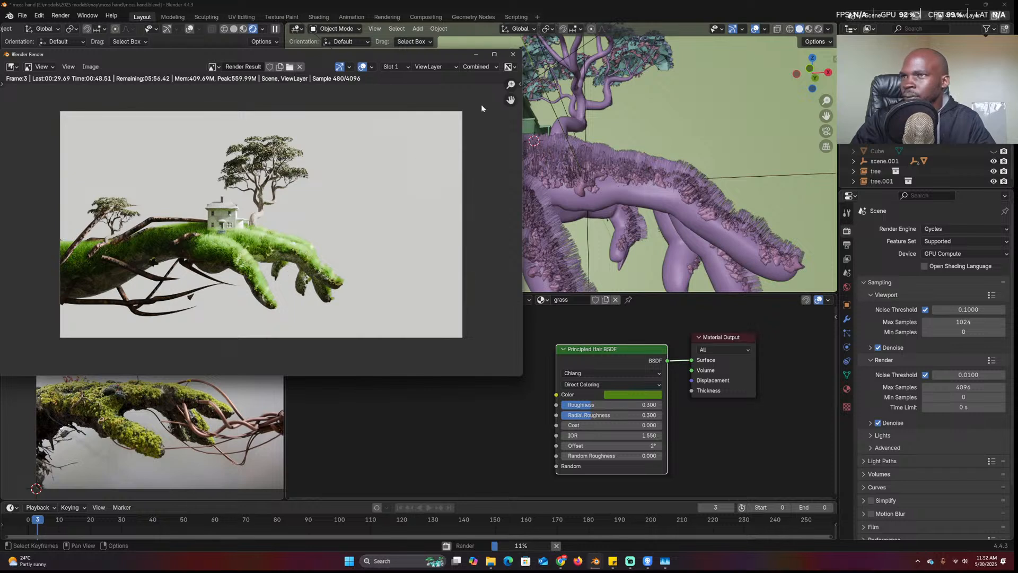
pyautogui.click(455, 146)
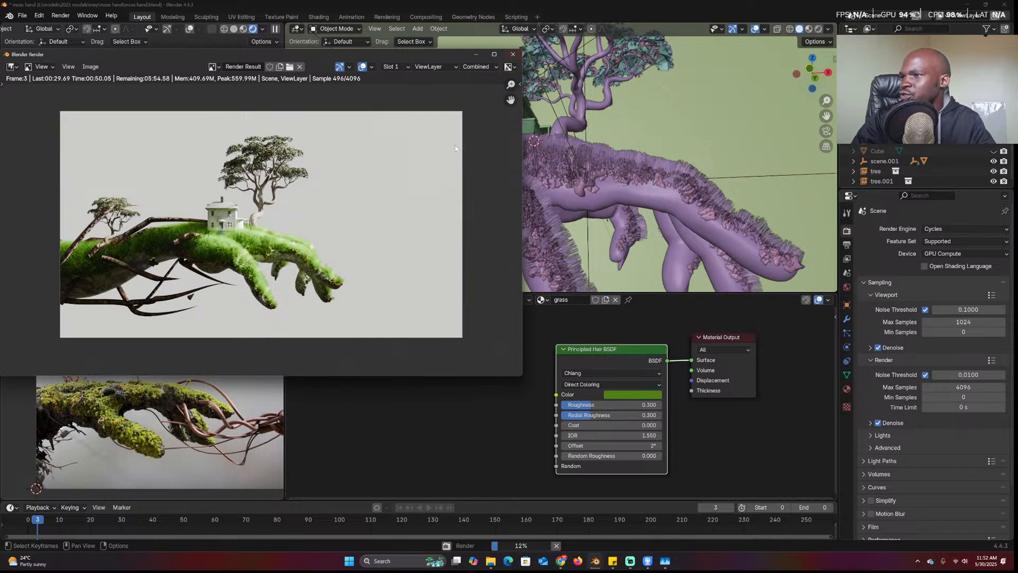
pyautogui.click(456, 146)
pyautogui.press('Escape')
pyautogui.press('Escape')
pyautogui.click(629, 179)
pyautogui.moveTo(428, 225); pyautogui.dragTo(435, 218, button='middle')
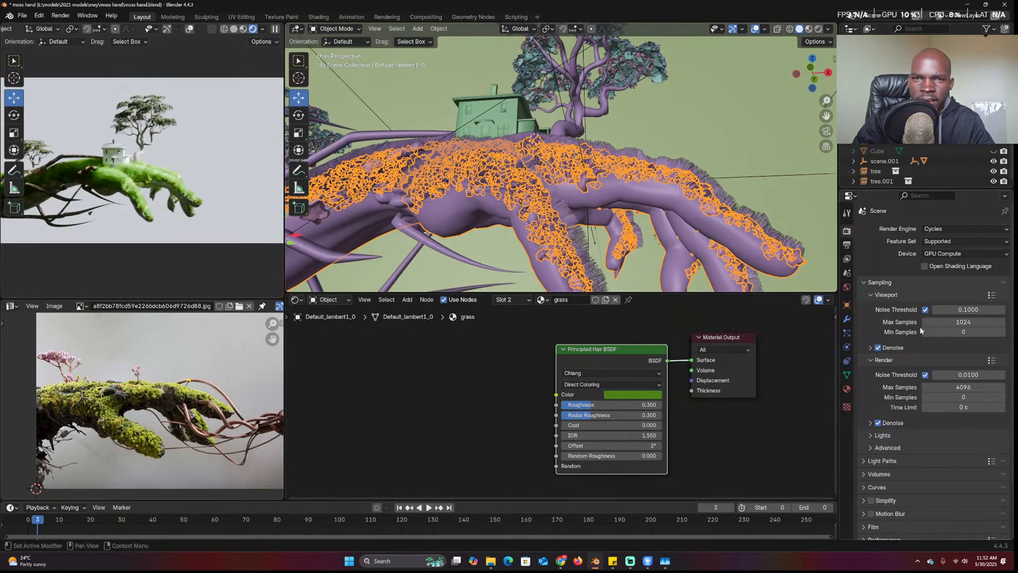
# Select the grass hair object and set its hair length to 0.003 m
pyautogui.moveTo(659, 227); pyautogui.dragTo(627, 256, button='middle')
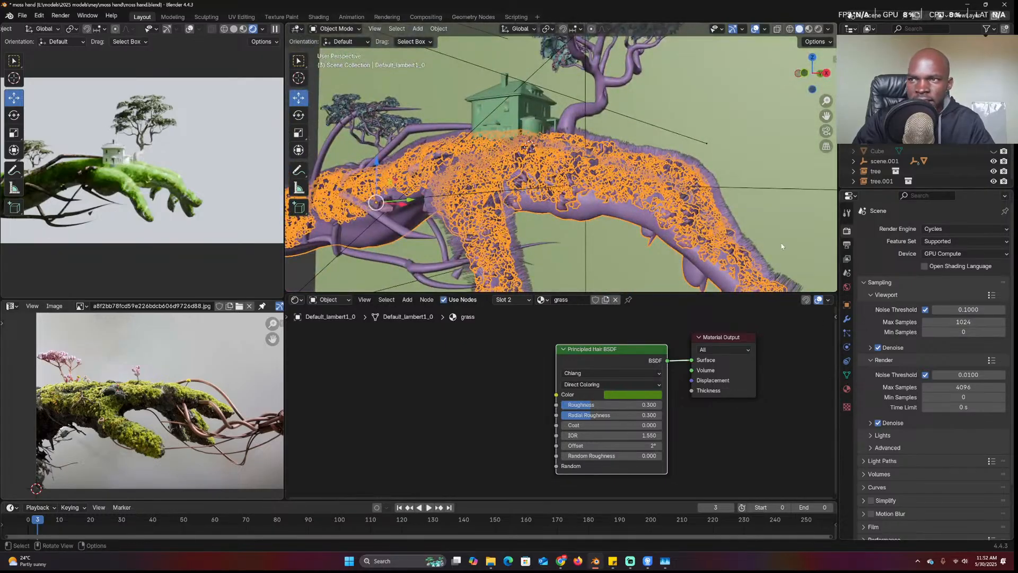
pyautogui.click(707, 172)
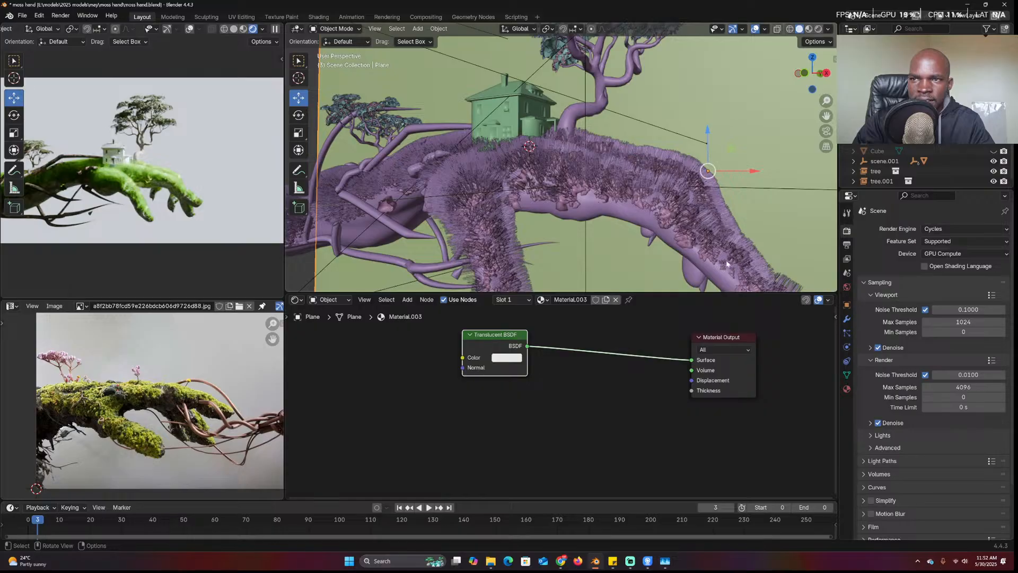
pyautogui.click(714, 272)
pyautogui.click(847, 333)
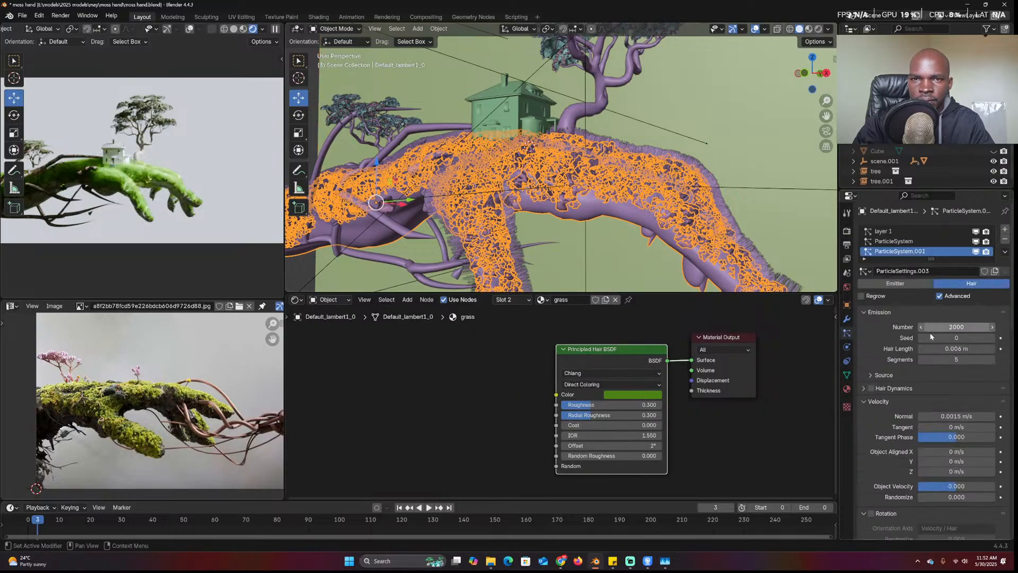
pyautogui.click(953, 348)
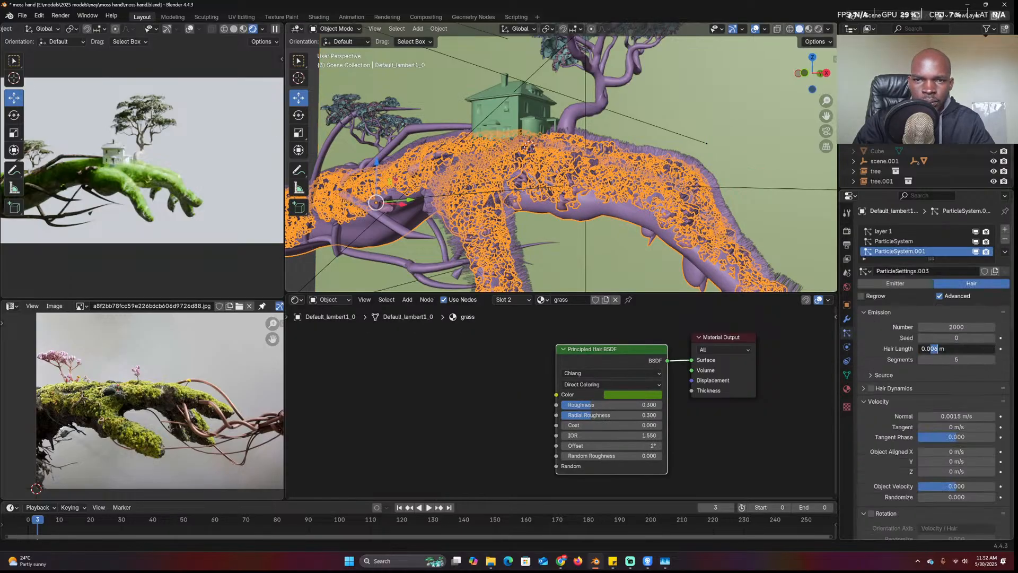
pyautogui.press('Return')
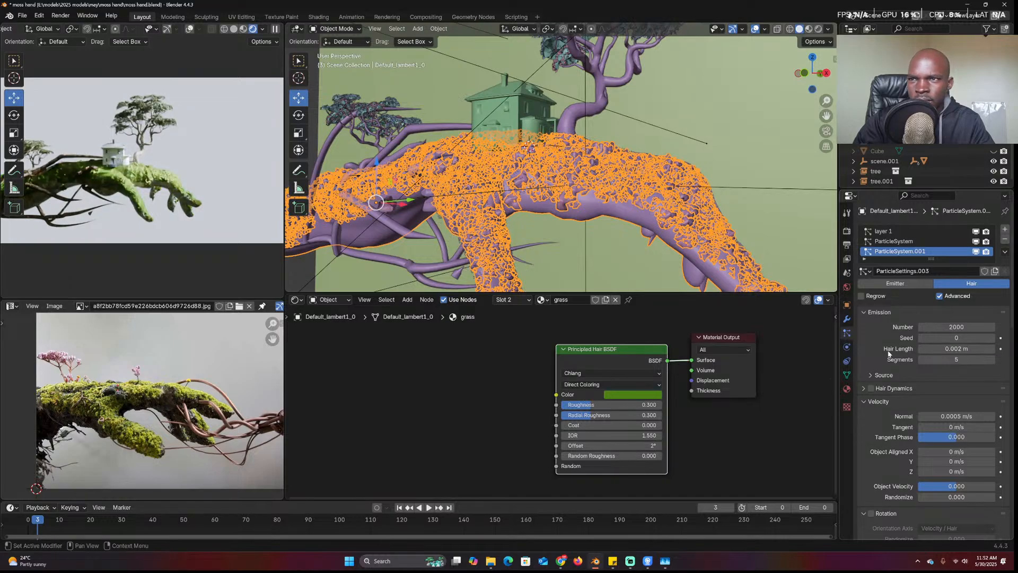
pyautogui.click(920, 350)
pyautogui.click(937, 348)
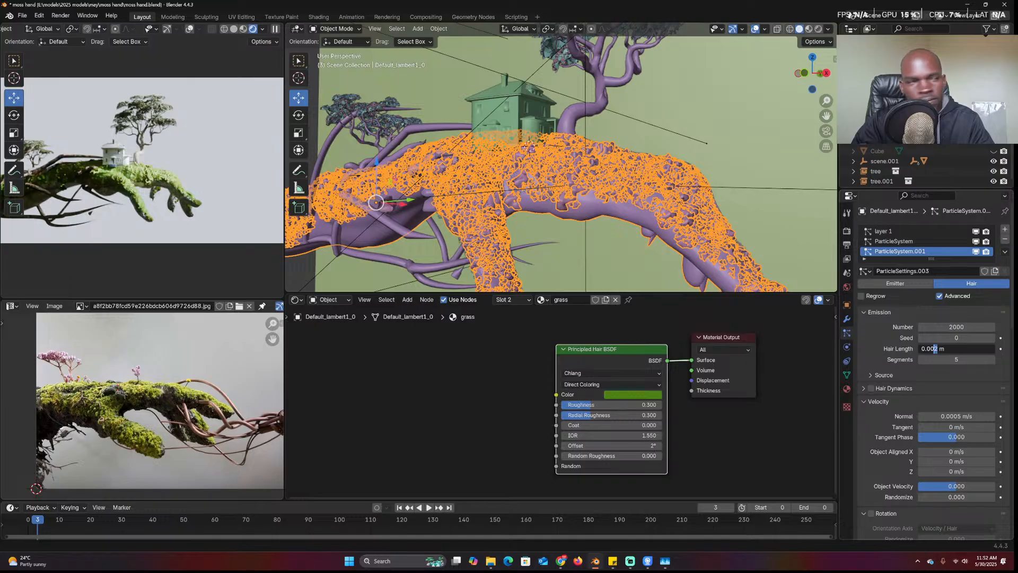
pyautogui.write('3')
pyautogui.press('Return')
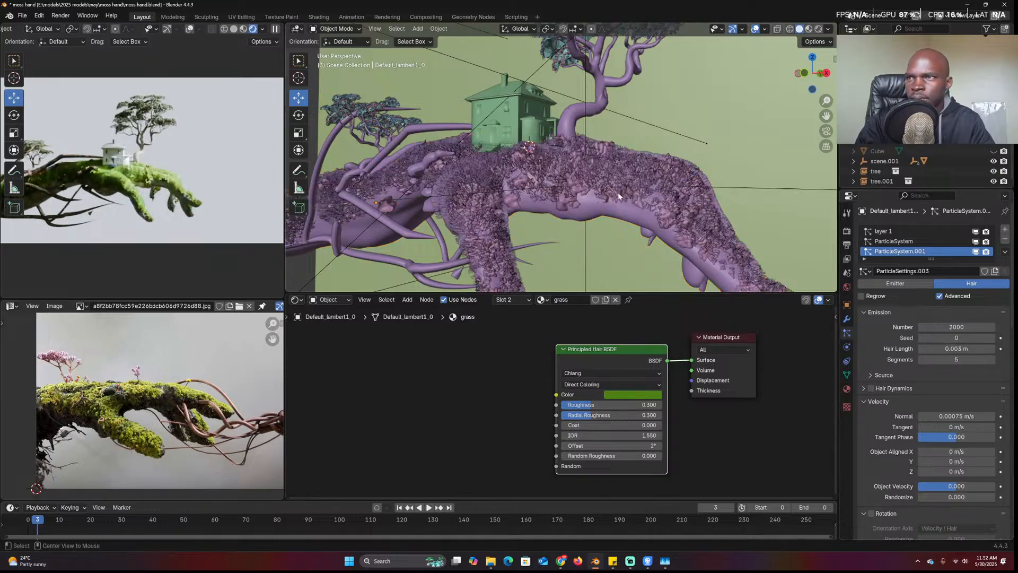
pyautogui.moveTo(636, 180); pyautogui.dragTo(653, 189, button='middle')
# Save moss hand.blend and deselect everything
pyautogui.hotkey('ctrl', 's')
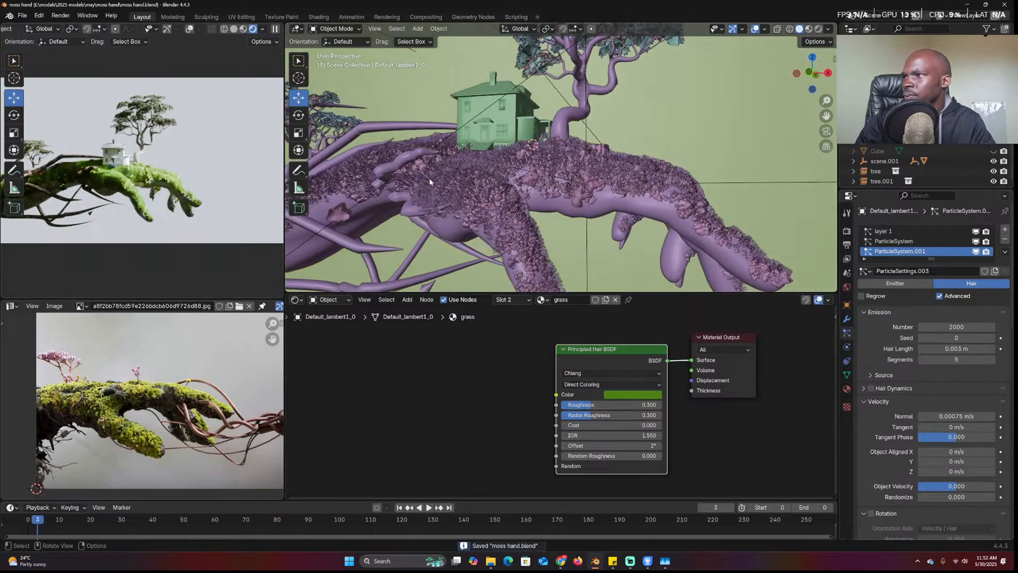
pyautogui.click(567, 197)
pyautogui.hotkey('alt', 'a')
# Select the Bézier curve branches to show Material.002 in the Shader Editor
pyautogui.scroll(-1, 195, 226)
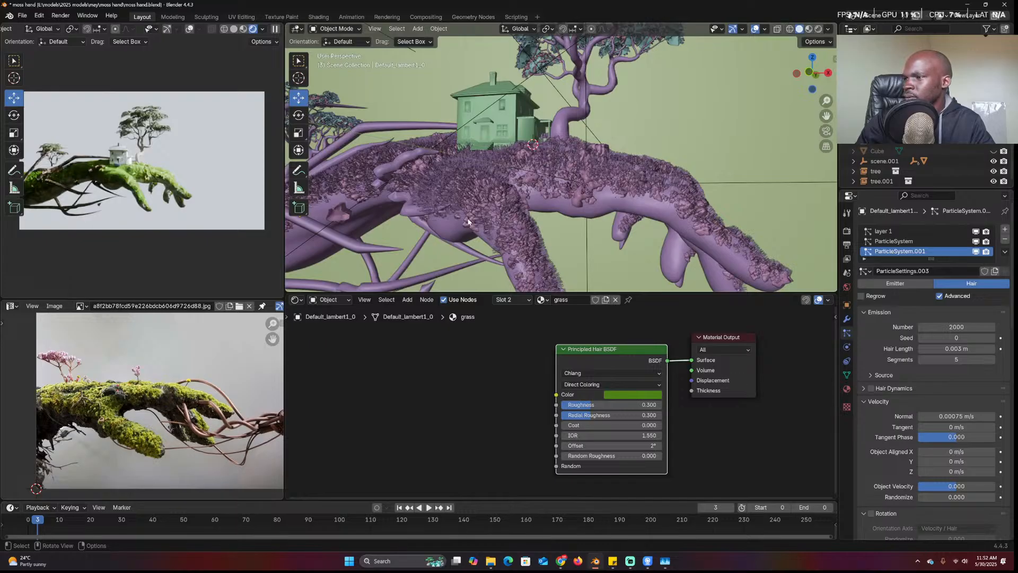
pyautogui.moveTo(482, 218); pyautogui.dragTo(482, 221, button='middle')
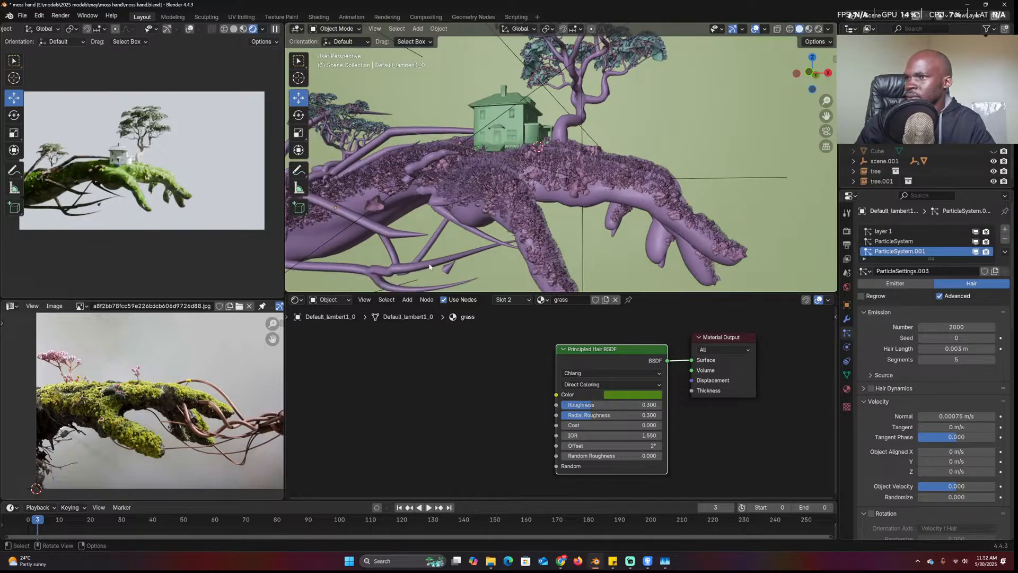
pyautogui.click(429, 266)
pyautogui.scroll(-2, 514, 365)
pyautogui.moveTo(513, 365); pyautogui.dragTo(628, 366, button='middle')
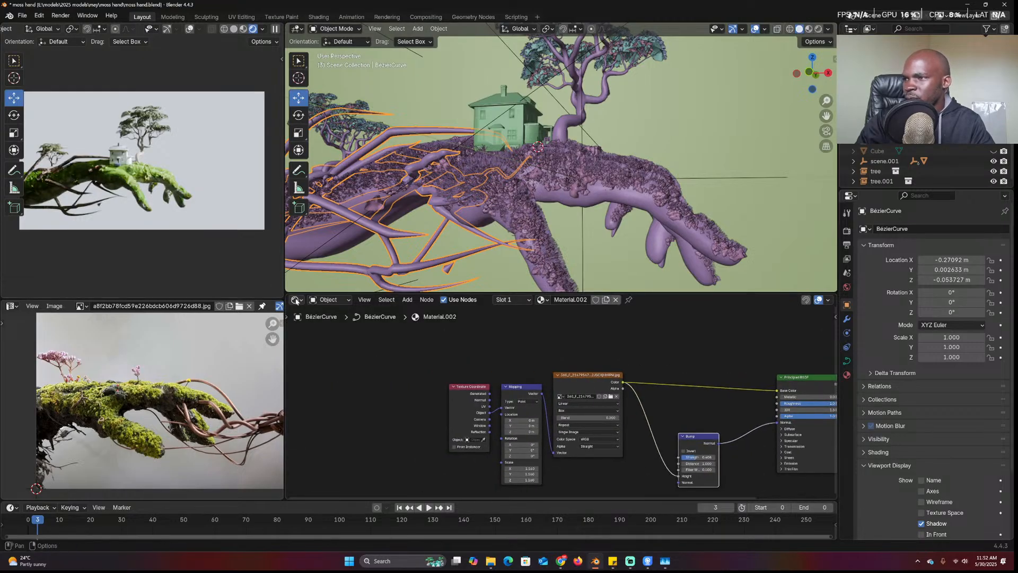
# In the branches' geometry nodes, insert a Resample Curve after Group Input and raise its count
pyautogui.click(296, 300)
pyautogui.click(331, 363)
pyautogui.moveTo(593, 356); pyautogui.dragTo(361, 354)
pyautogui.hotkey('shift', 'a')
pyautogui.click(480, 351)
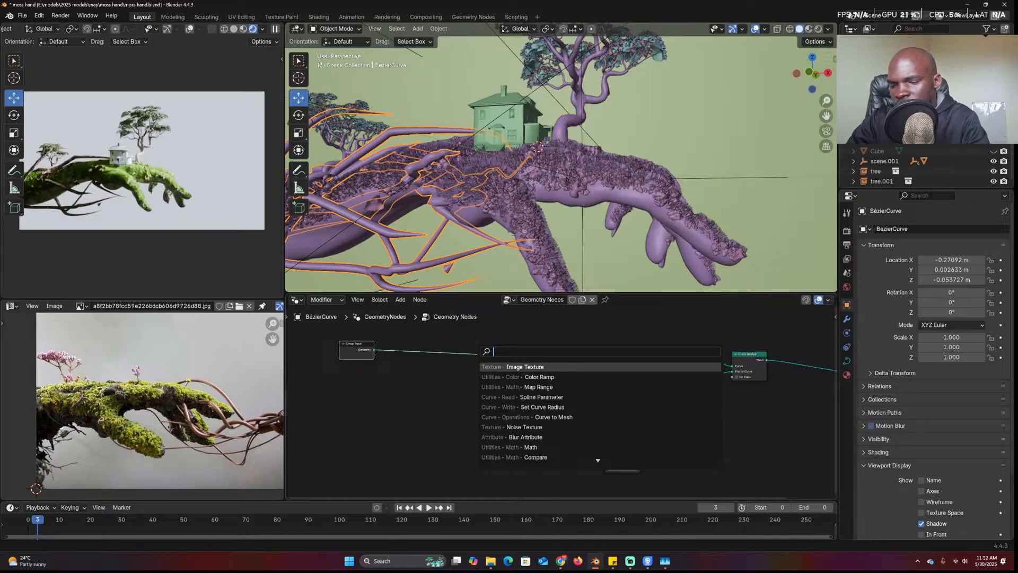
pyautogui.write('resa')
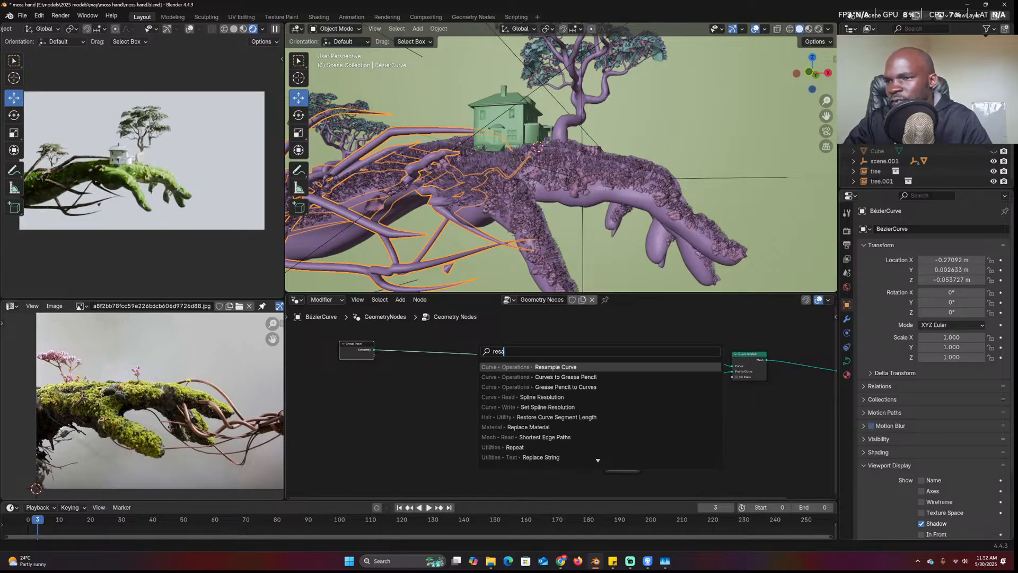
pyautogui.press('Return')
pyautogui.click(439, 354)
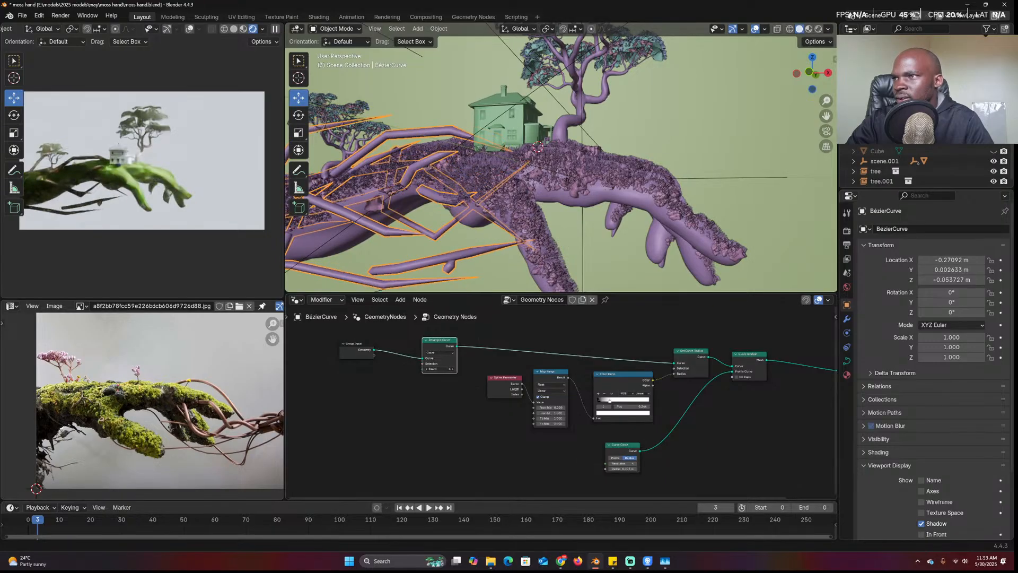
pyautogui.moveTo(440, 371); pyautogui.dragTo(363, 345)
pyautogui.click(459, 345)
# Add a Set Position node and feed a Noise Texture's colour into its Offset
pyautogui.hotkey('shift', 'a')
pyautogui.write('set')
pyautogui.press('Down')
pyautogui.press('Return')
pyautogui.click(444, 346)
pyautogui.hotkey('shift', 'a')
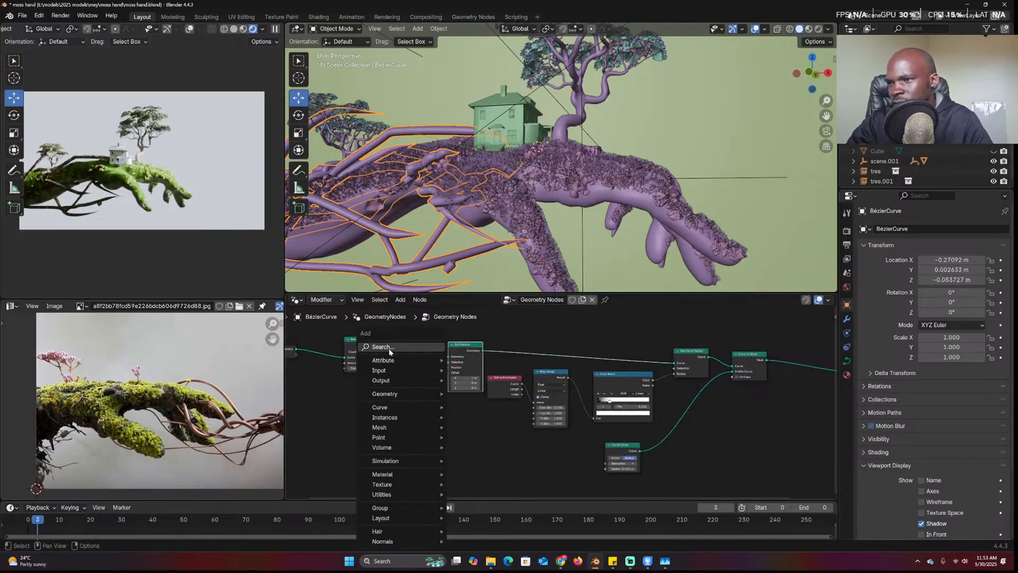
pyautogui.click(383, 348)
pyautogui.write('noise')
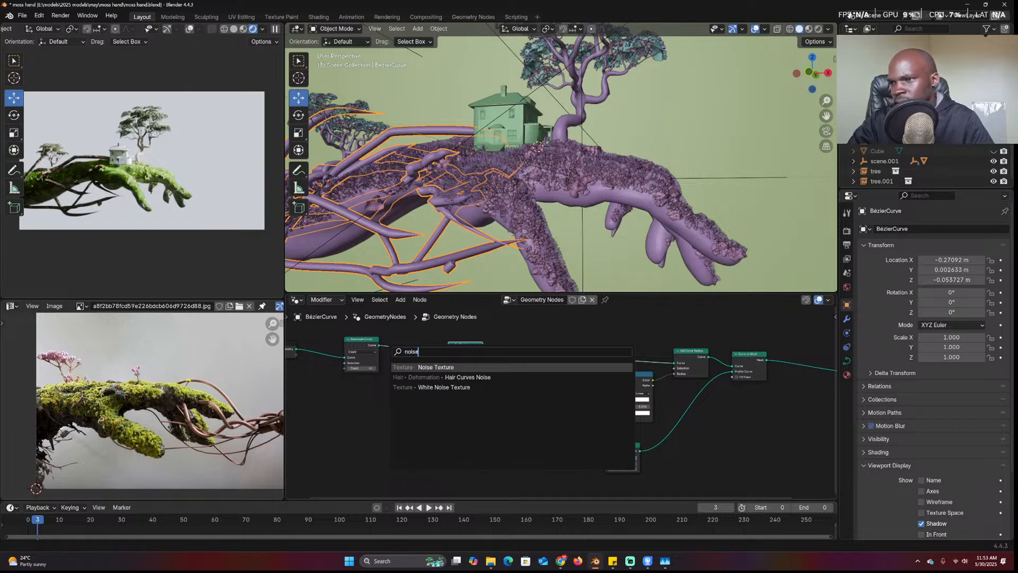
pyautogui.press('Return')
pyautogui.click(317, 393)
pyautogui.moveTo(362, 405); pyautogui.dragTo(450, 372)
pyautogui.moveTo(402, 383); pyautogui.dragTo(453, 372, button='middle')
# Centre the noise with a Vector Math Subtract node of 0.5
pyautogui.hotkey('shift', 'a')
pyautogui.click(455, 345)
pyautogui.write('vec')
pyautogui.click(457, 379)
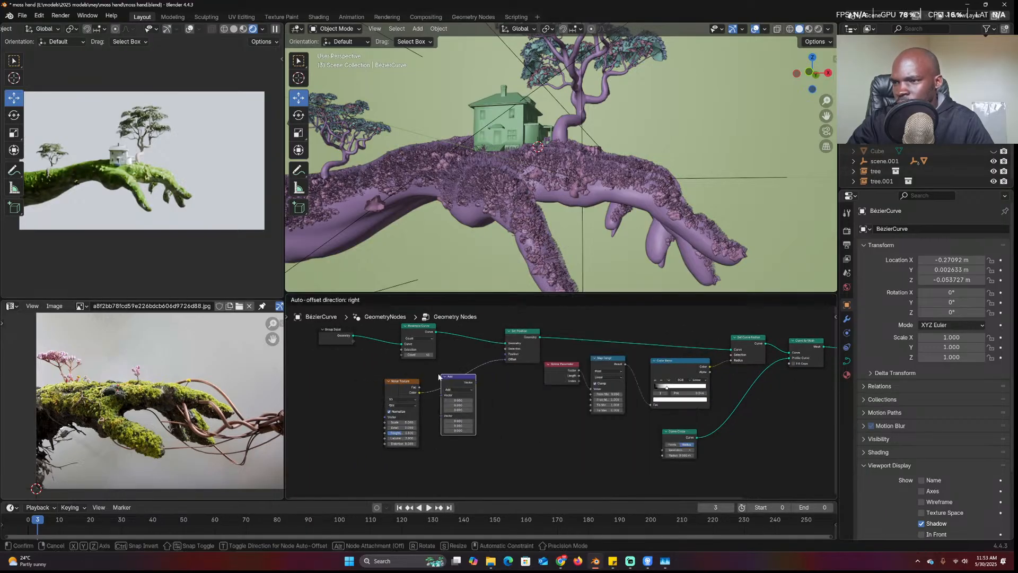
pyautogui.click(440, 374)
pyautogui.scroll(2, 440, 373)
pyautogui.click(395, 382)
pyautogui.click(398, 412)
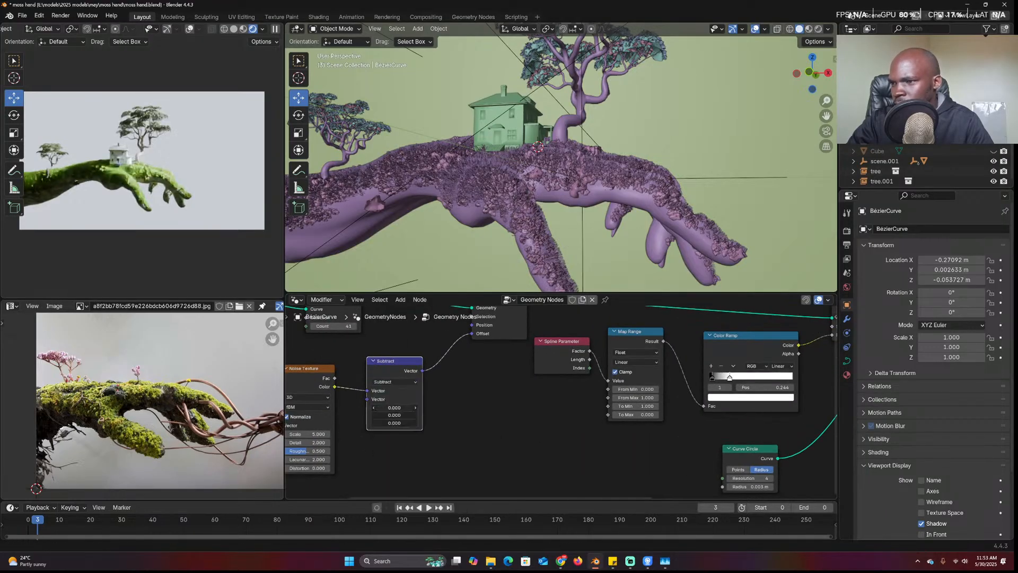
pyautogui.click(398, 409)
pyautogui.write('.5')
pyautogui.press('Return')
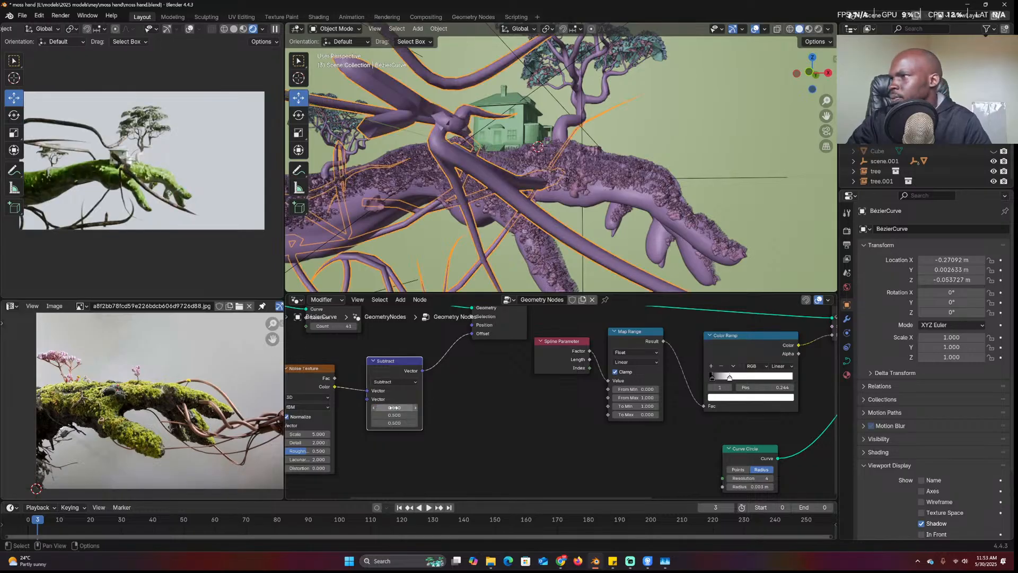
pyautogui.moveTo(499, 386); pyautogui.dragTo(640, 394, button='middle')
pyautogui.scroll(1, 640, 394)
pyautogui.moveTo(452, 393); pyautogui.dragTo(390, 387)
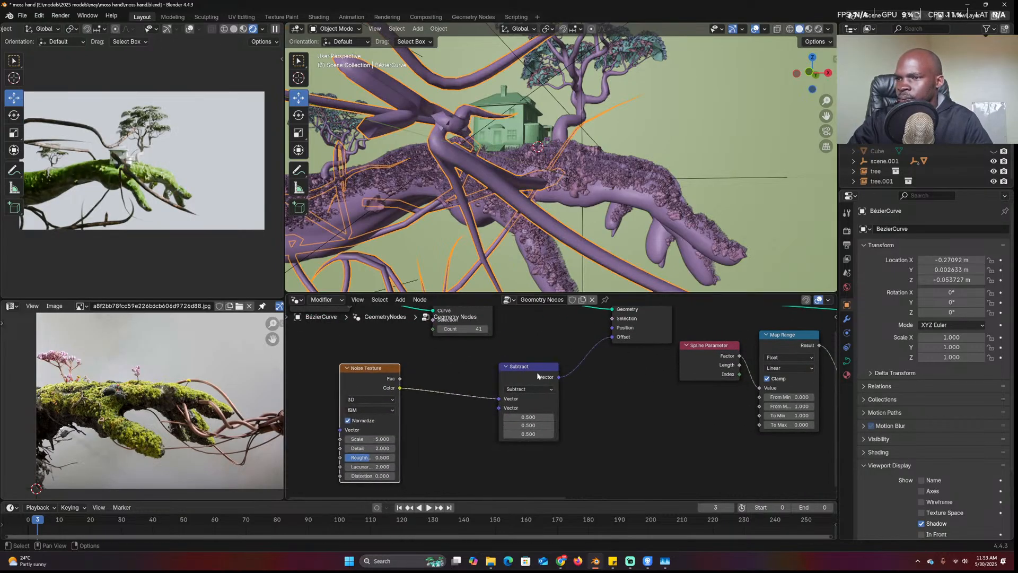
pyautogui.moveTo(526, 375); pyautogui.dragTo(447, 389)
# Weaken the noise with a Vector Math Scale of 0.1 and set the noise Scale to 16.5
pyautogui.hotkey('shift', 'd')
pyautogui.click(529, 380)
pyautogui.click(528, 382)
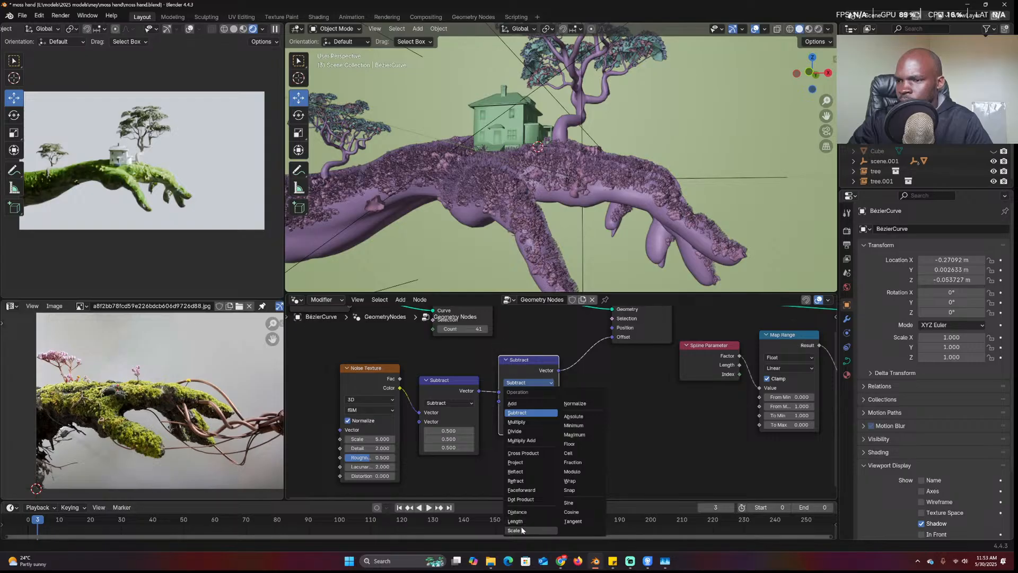
pyautogui.click(530, 529)
pyautogui.click(529, 400)
pyautogui.write('.1')
pyautogui.press('Return')
pyautogui.moveTo(371, 439); pyautogui.dragTo(401, 439)
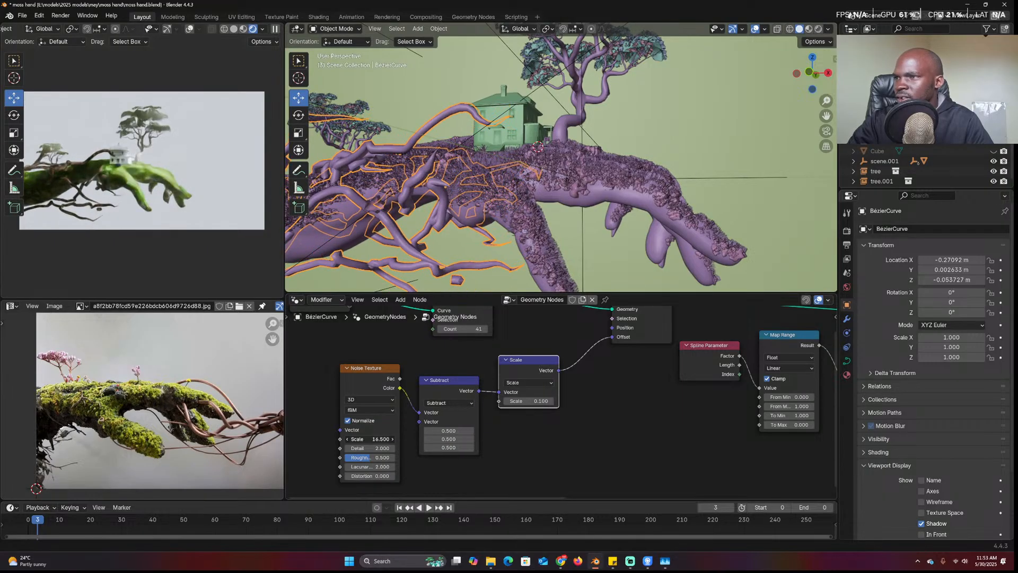
pyautogui.moveTo(503, 233); pyautogui.dragTo(536, 236, button='middle')
pyautogui.moveTo(538, 373); pyautogui.dragTo(555, 403)
pyautogui.moveTo(596, 466); pyautogui.dragTo(354, 415)
pyautogui.moveTo(538, 402); pyautogui.dragTo(530, 453)
# Multiply the offset by a Spline Parameter factor so displacement grows along each spline
pyautogui.click(507, 370)
pyautogui.click(686, 345)
pyautogui.hotkey('shift', 'd')
pyautogui.click(400, 369)
pyautogui.moveTo(412, 367); pyautogui.dragTo(583, 416)
pyautogui.click(523, 441)
pyautogui.hotkey('shift', 'd')
pyautogui.click(599, 375)
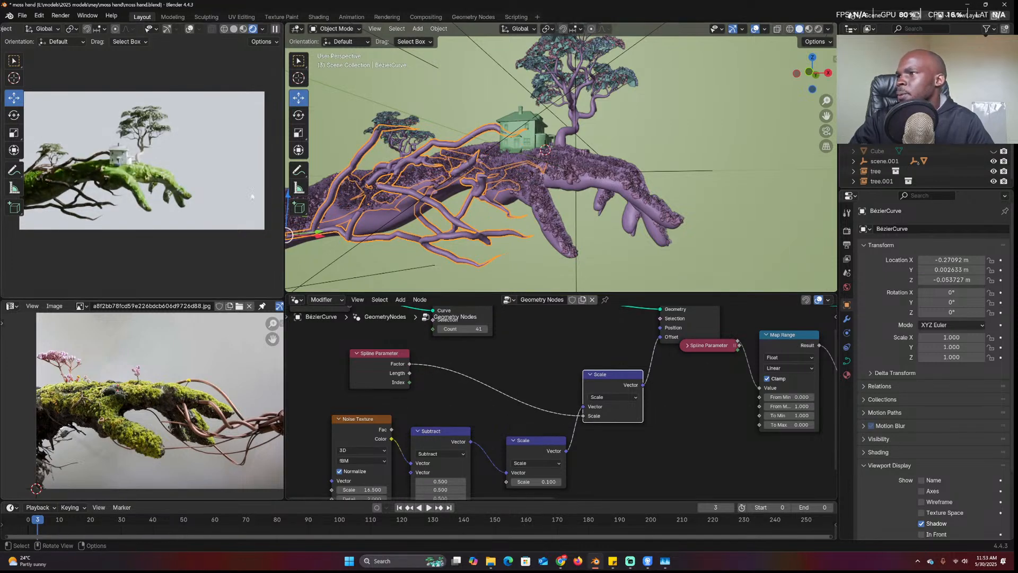
pyautogui.moveTo(471, 185); pyautogui.dragTo(513, 204, button='middle')
pyautogui.click(583, 207)
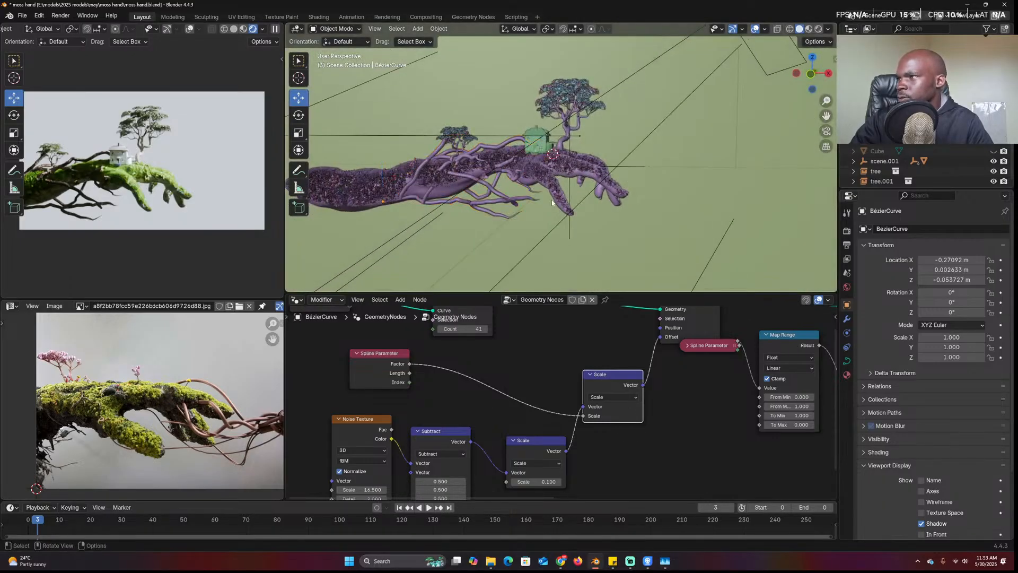
pyautogui.scroll(-3, 584, 206)
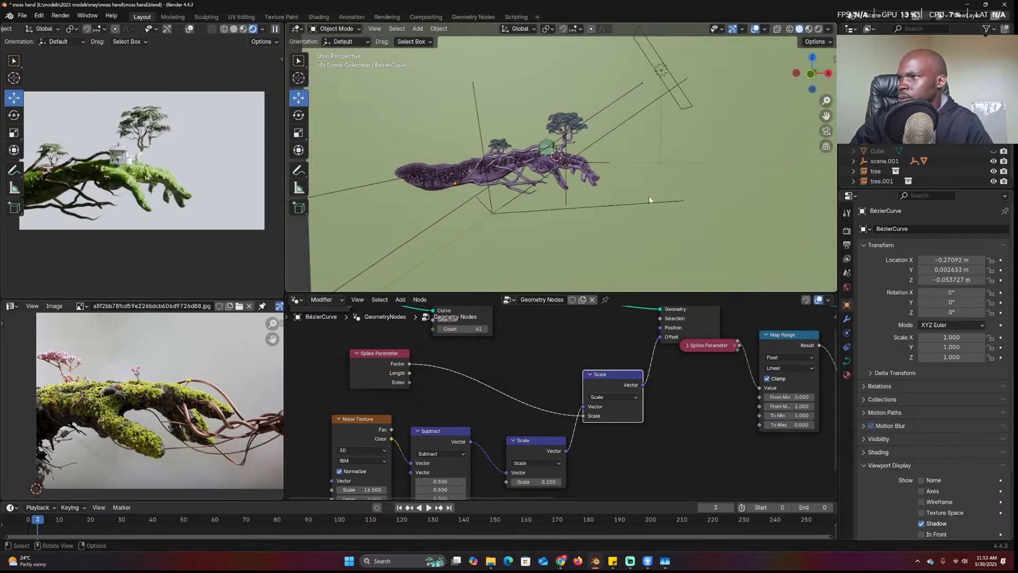
pyautogui.scroll(-6, 649, 199)
pyautogui.moveTo(649, 198); pyautogui.dragTo(602, 195, button='middle')
# Raise the world strength to 0.48 and save the moss hand file
pyautogui.click(847, 287)
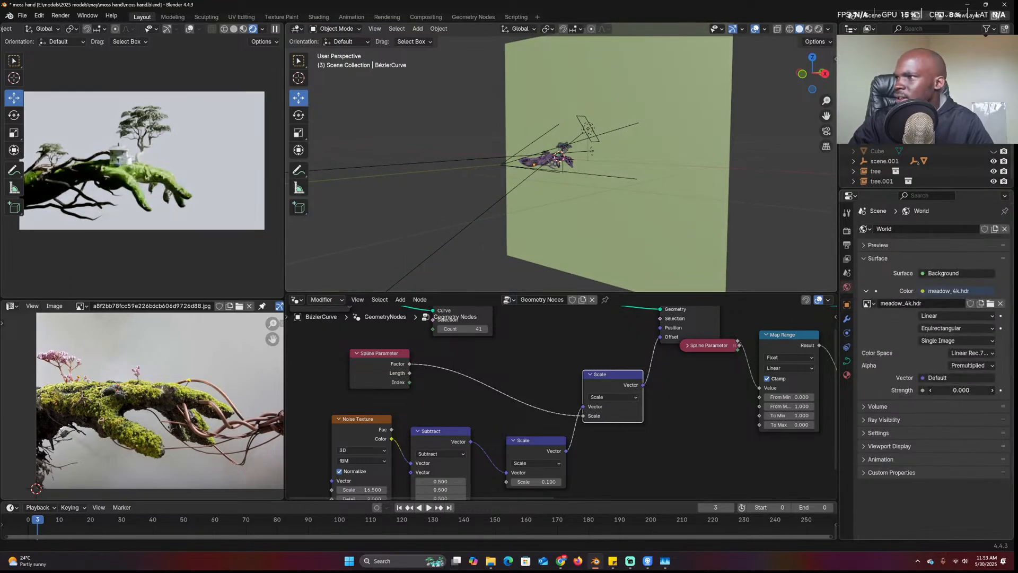
pyautogui.moveTo(960, 390); pyautogui.dragTo(986, 390)
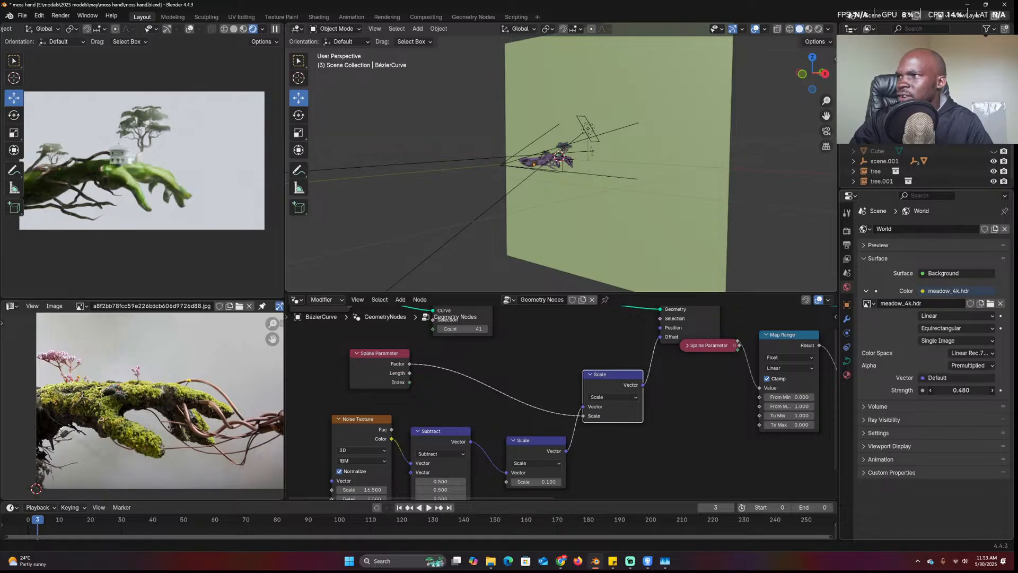
pyautogui.hotkey('ctrl', 's')
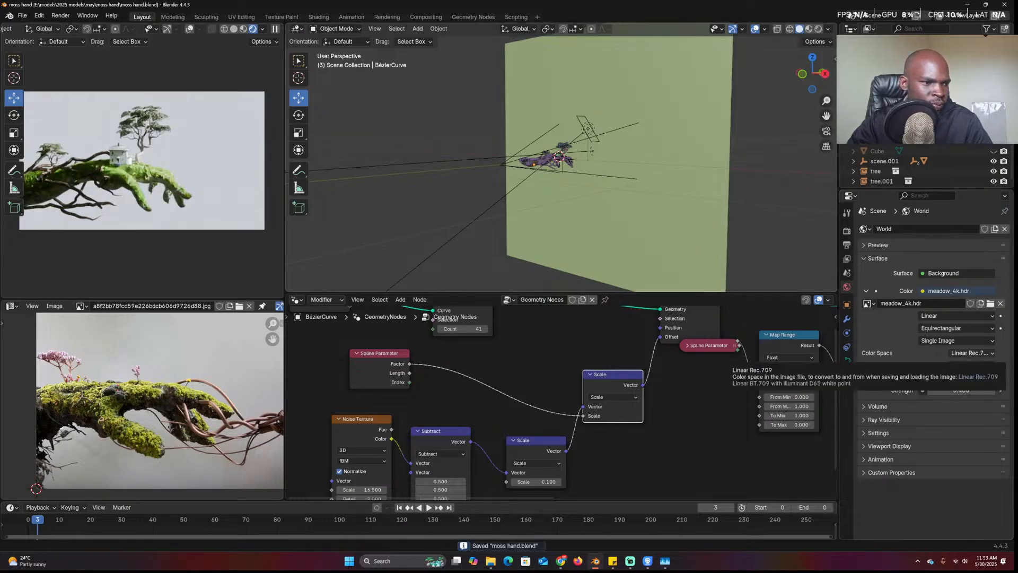
# Move all lights into a new collection named 'lights' and hide it
pyautogui.click(544, 160)
pyautogui.scroll(4, 551, 157)
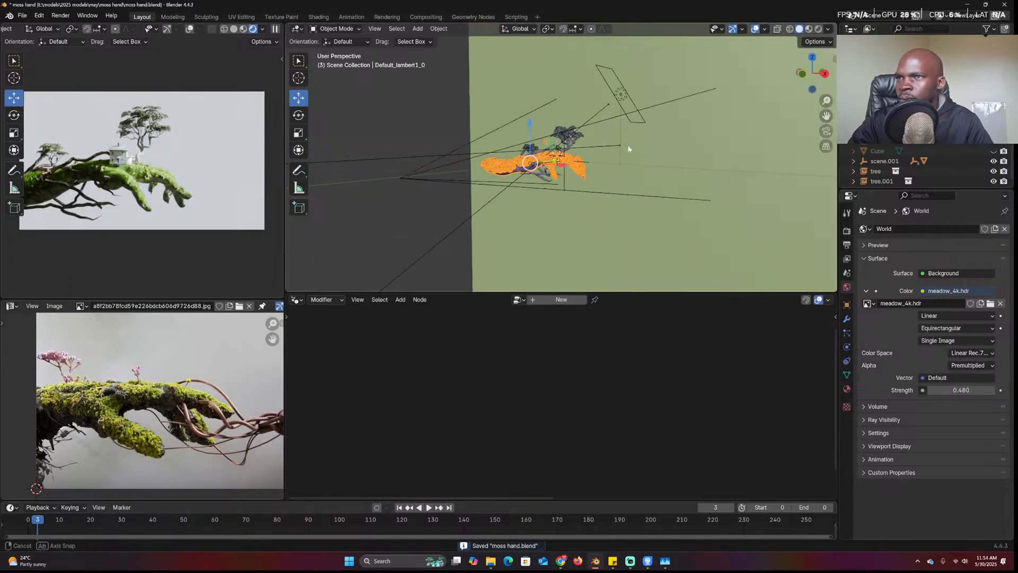
pyautogui.moveTo(626, 146); pyautogui.dragTo(682, 156, button='middle')
pyautogui.click(631, 96)
pyautogui.hotkey('shift', 'g')
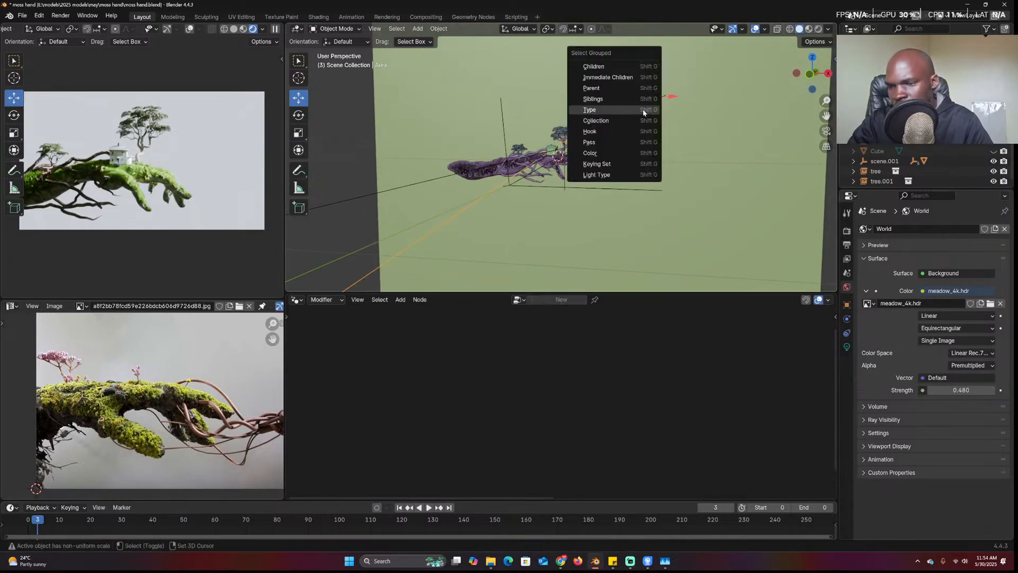
pyautogui.click(629, 112)
pyautogui.press('m')
pyautogui.click(629, 110)
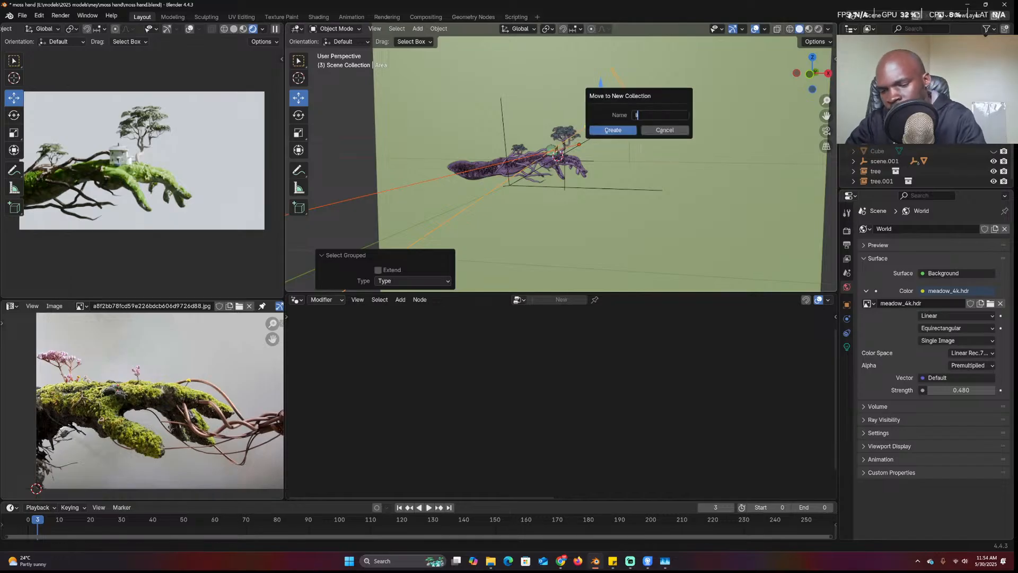
pyautogui.write('lights')
pyautogui.press('Return')
pyautogui.press('Return')
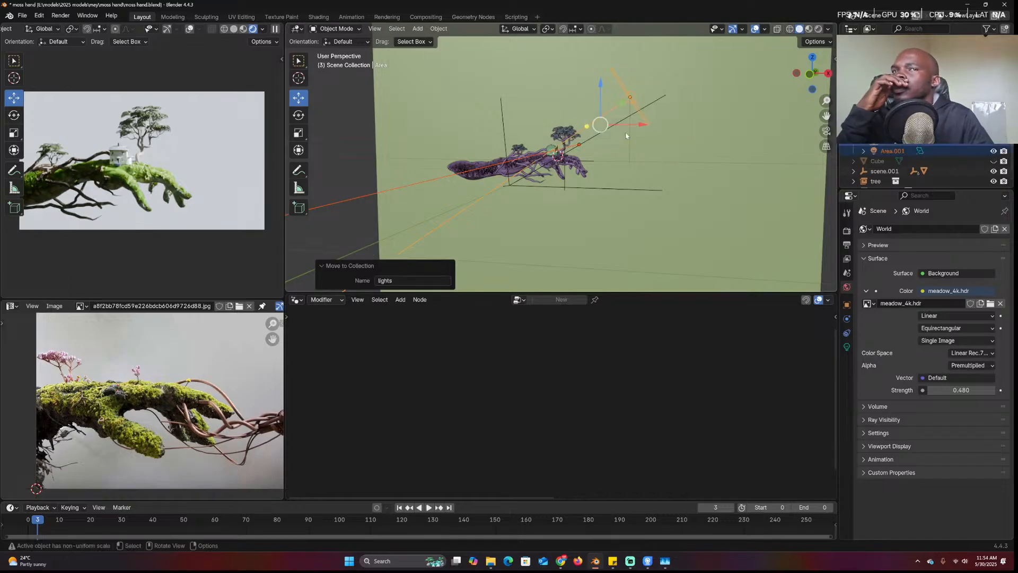
pyautogui.click(993, 67)
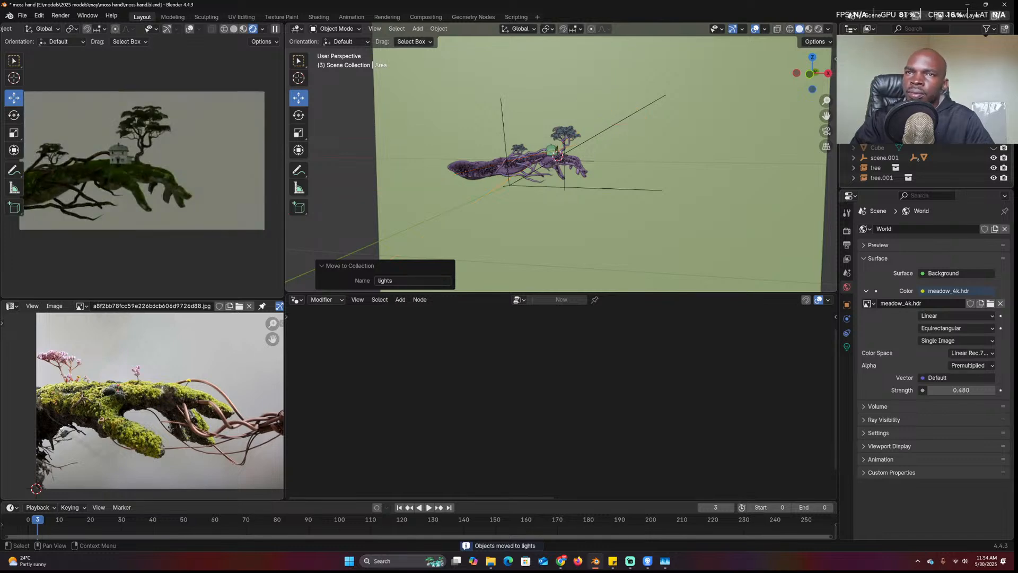
pyautogui.moveTo(636, 59); pyautogui.dragTo(518, 60, button='middle')
# Lower the world strength to 0.03 after trying 0.1 and 0
pyautogui.scroll(-4, 519, 60)
pyautogui.moveTo(620, 100); pyautogui.dragTo(571, 101, button='middle')
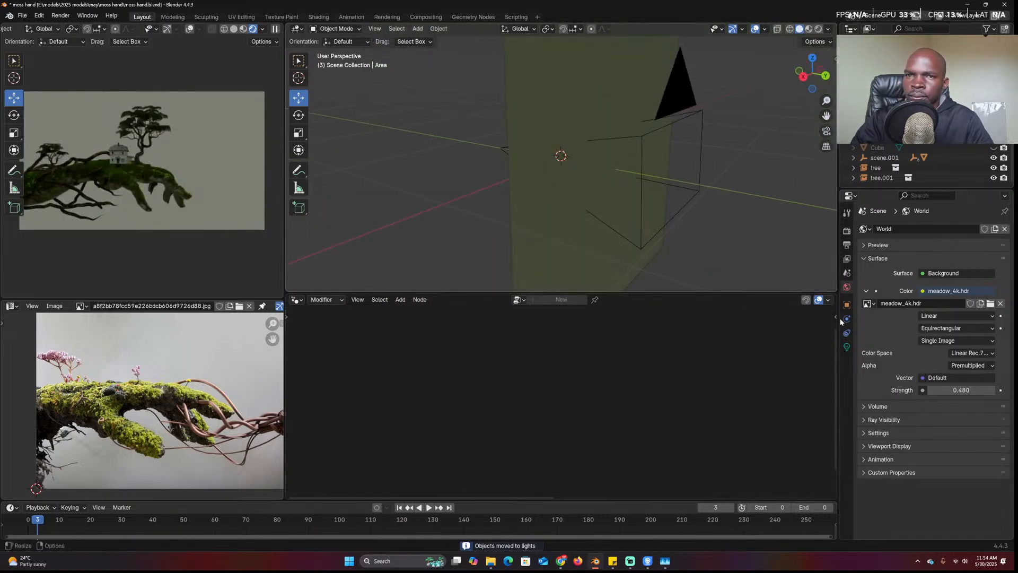
pyautogui.click(970, 389)
pyautogui.write('.1')
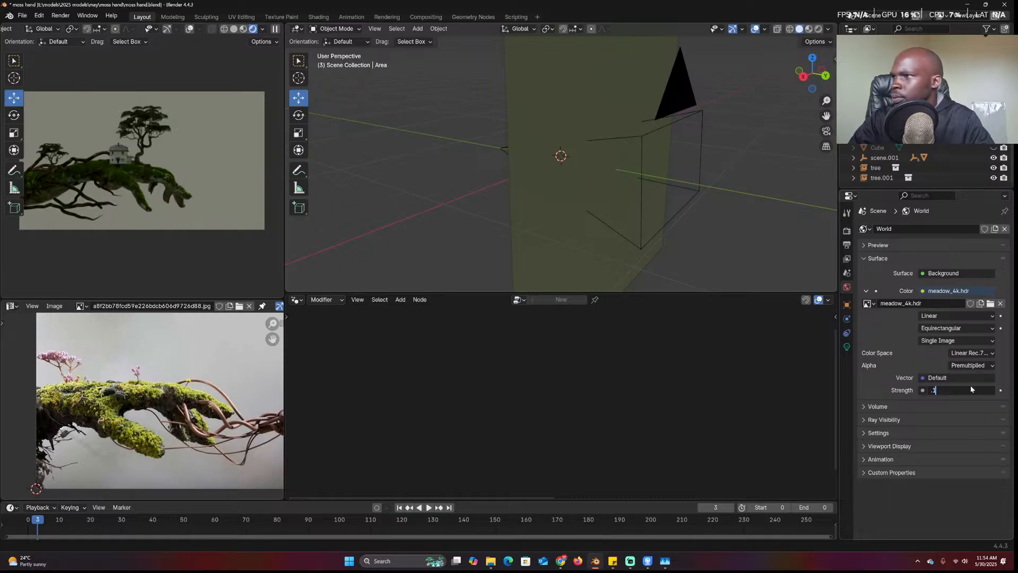
pyautogui.press('Return')
pyautogui.click(960, 390)
pyautogui.write('0')
pyautogui.press('Return')
pyautogui.moveTo(960, 390); pyautogui.dragTo(963, 390)
pyautogui.moveTo(993, 107); pyautogui.dragTo(993, 127)
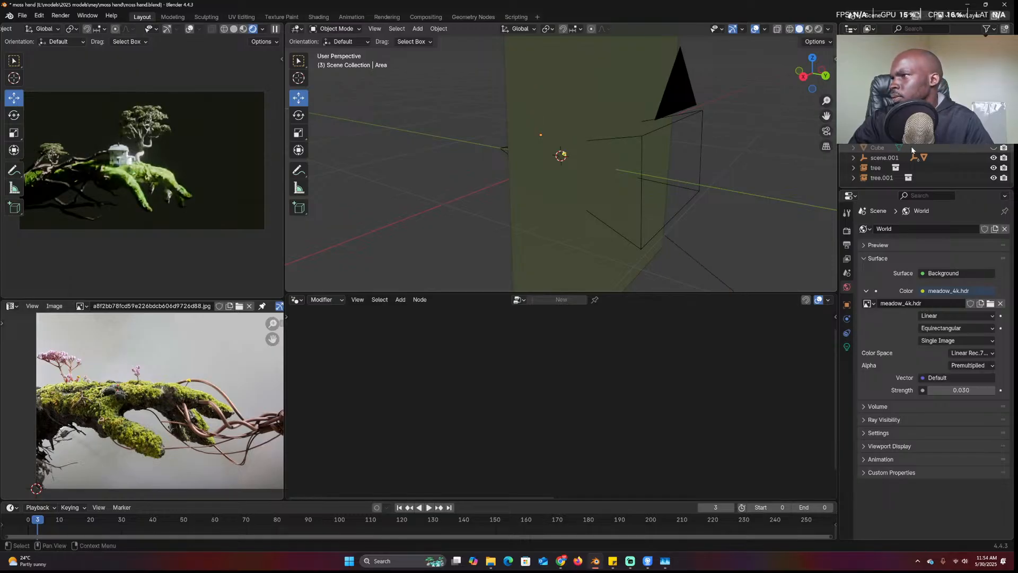
# Unhide Area.001 and make it a purple point light with a 0.26 m radius
pyautogui.click(993, 118)
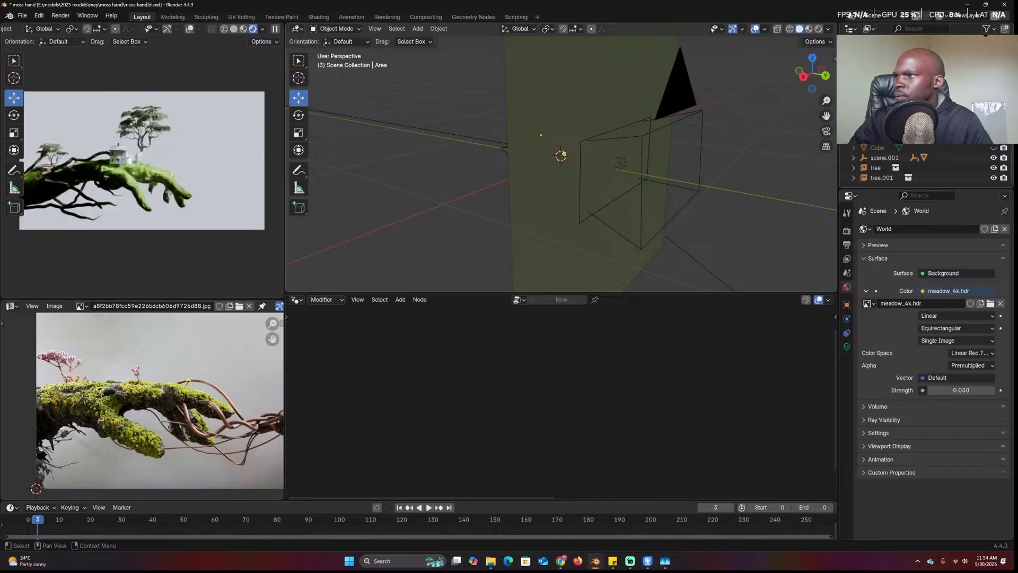
pyautogui.click(993, 117)
pyautogui.click(993, 117)
pyautogui.click(964, 117)
pyautogui.click(847, 346)
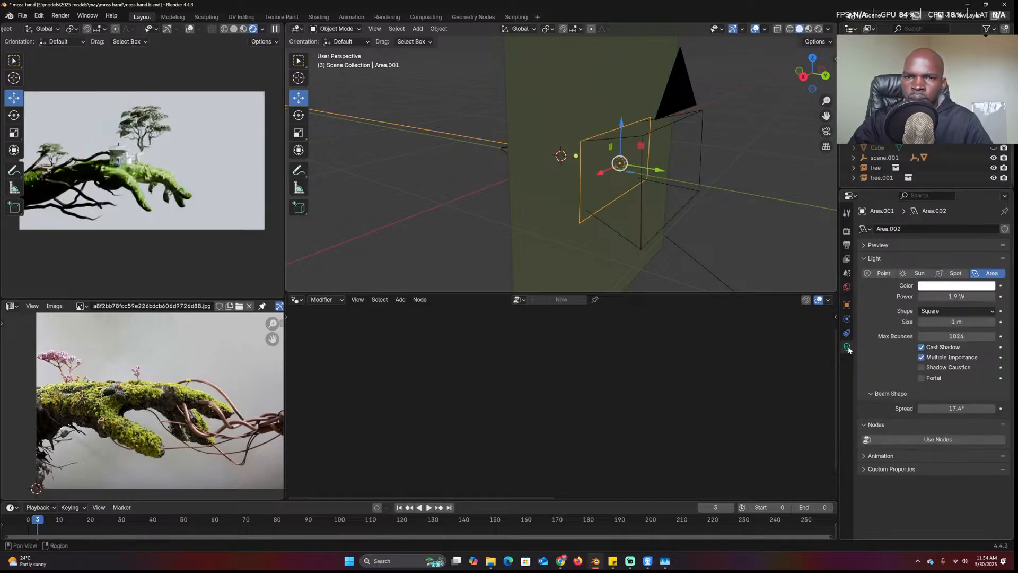
pyautogui.click(954, 285)
pyautogui.moveTo(944, 186); pyautogui.dragTo(906, 151)
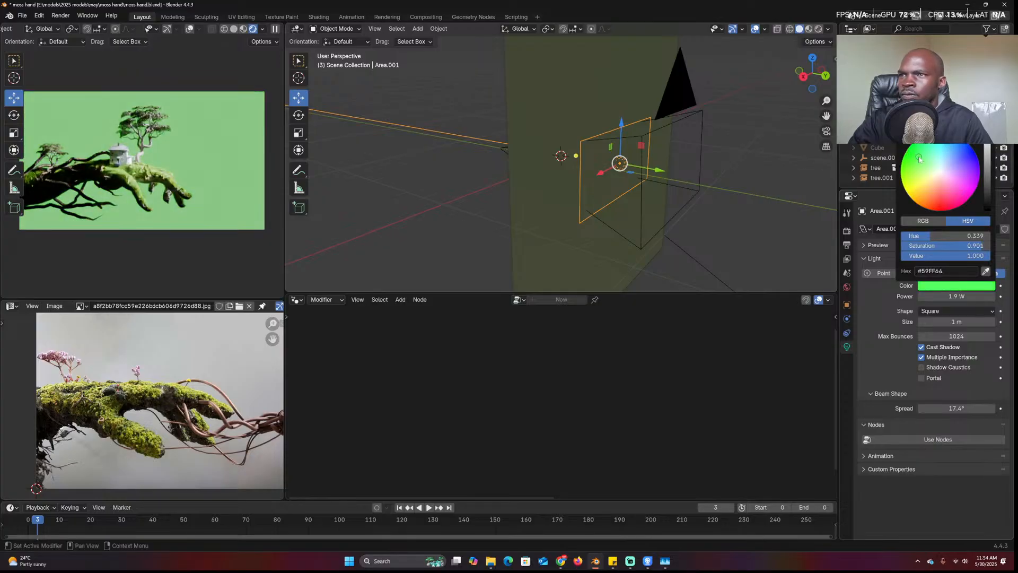
pyautogui.click(890, 274)
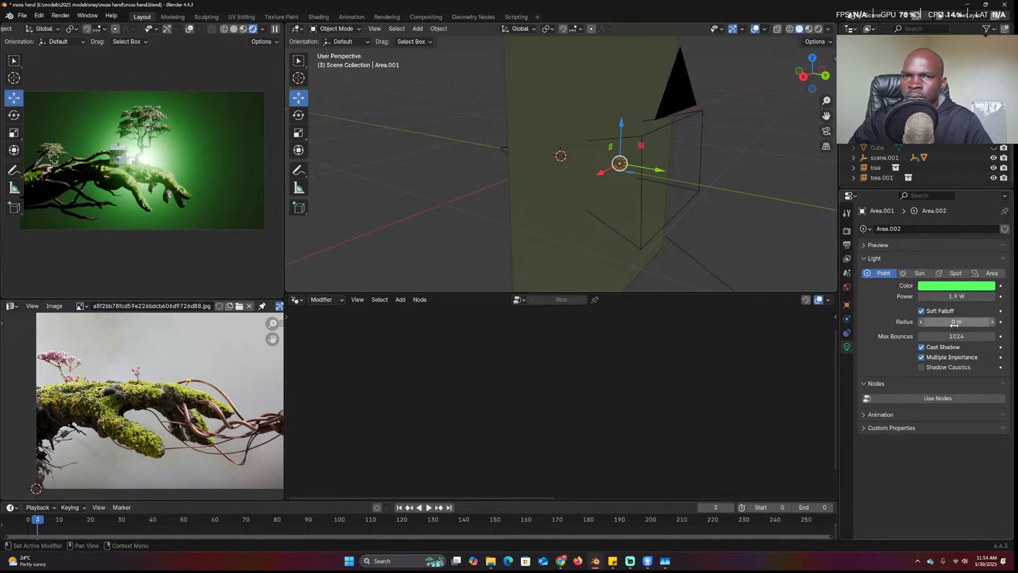
pyautogui.moveTo(956, 322)
pyautogui.mouseDown()
pyautogui.moveTo(981, 322)
pyautogui.moveTo(954, 321)
pyautogui.mouseUp()
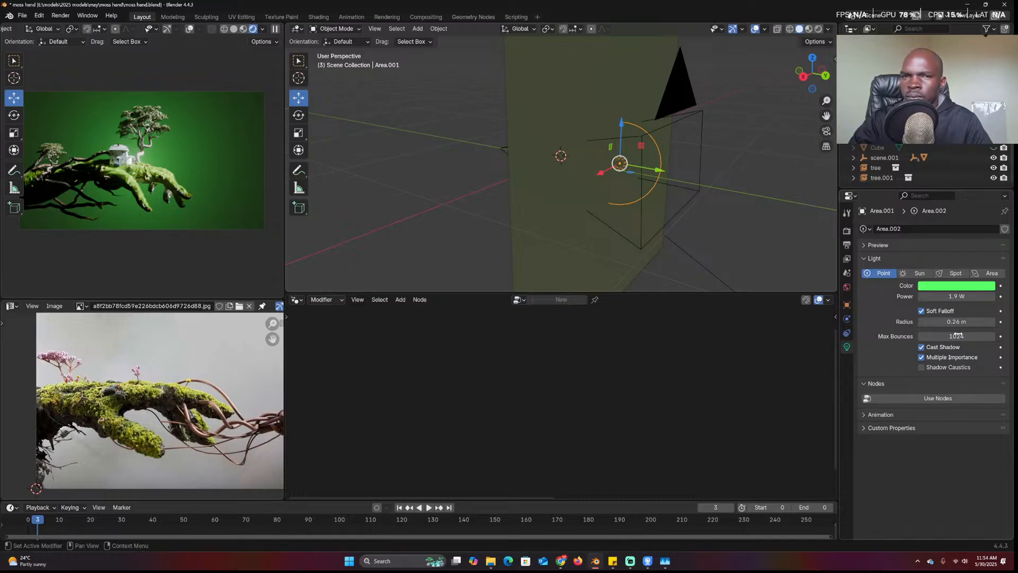
pyautogui.click(956, 286)
pyautogui.click(932, 196)
pyautogui.moveTo(932, 195); pyautogui.dragTo(913, 158)
# Hide the backdrop plane and swap the world HDRI for a Nishita Sky Texture with sun elevation -0.6°
pyautogui.click(568, 128)
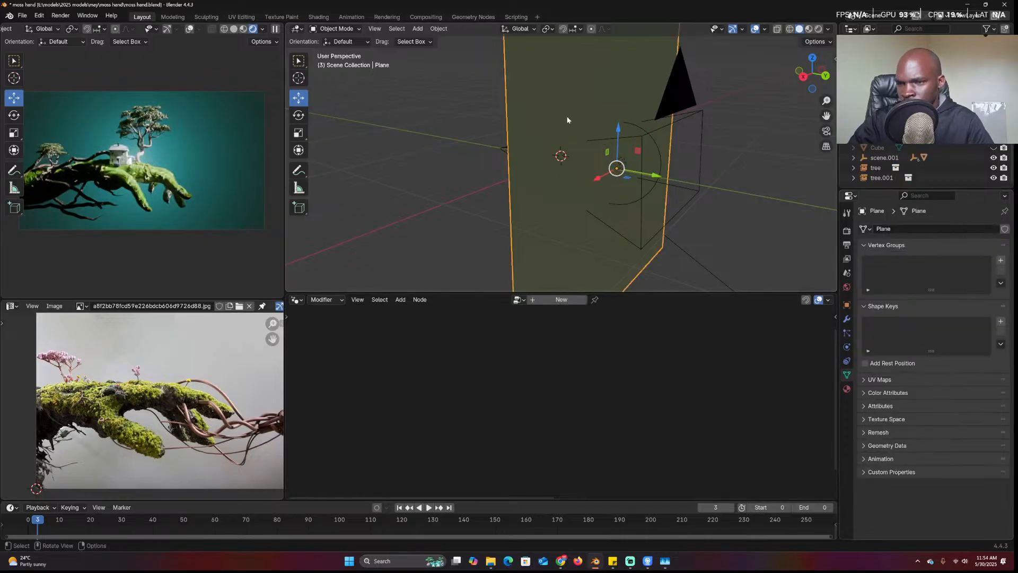
pyautogui.press('h')
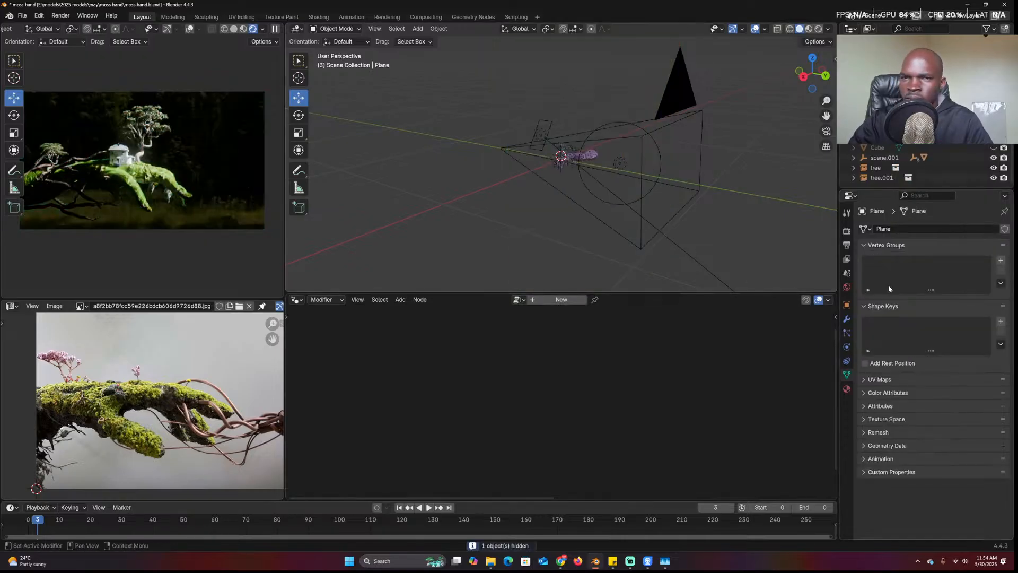
pyautogui.click(847, 287)
pyautogui.click(949, 290)
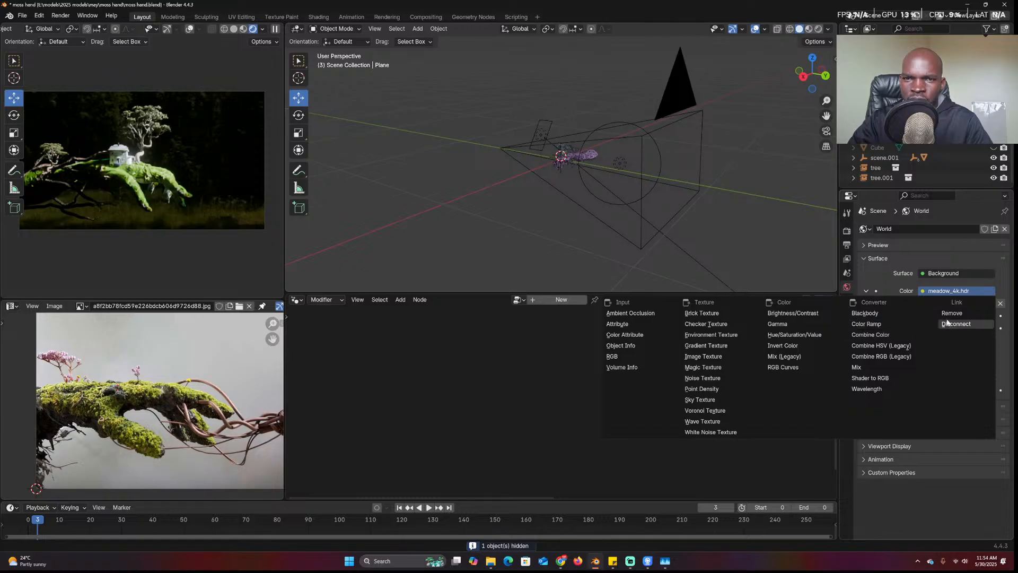
pyautogui.press('Escape')
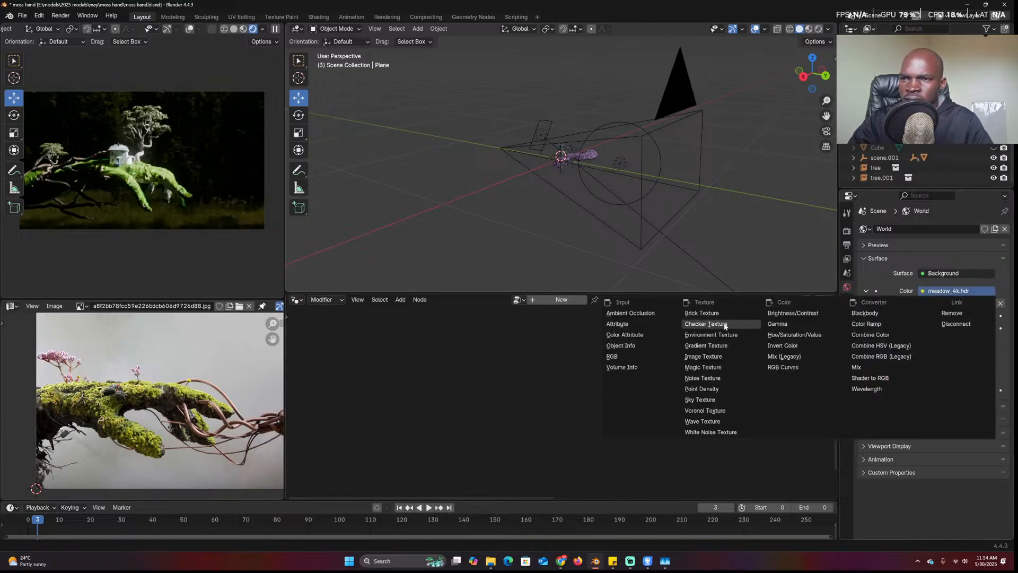
pyautogui.click(752, 402)
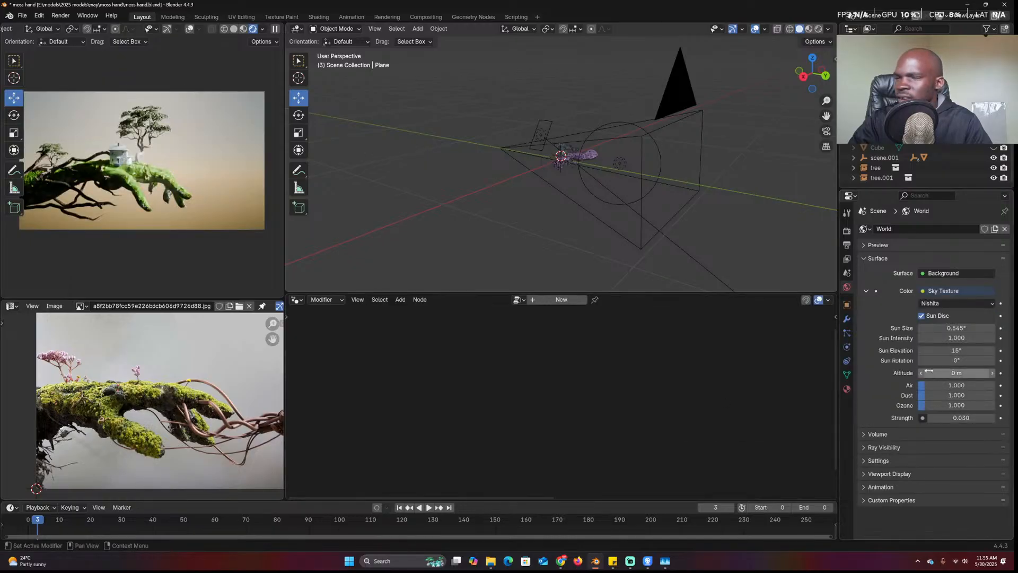
pyautogui.moveTo(956, 349); pyautogui.dragTo(924, 350)
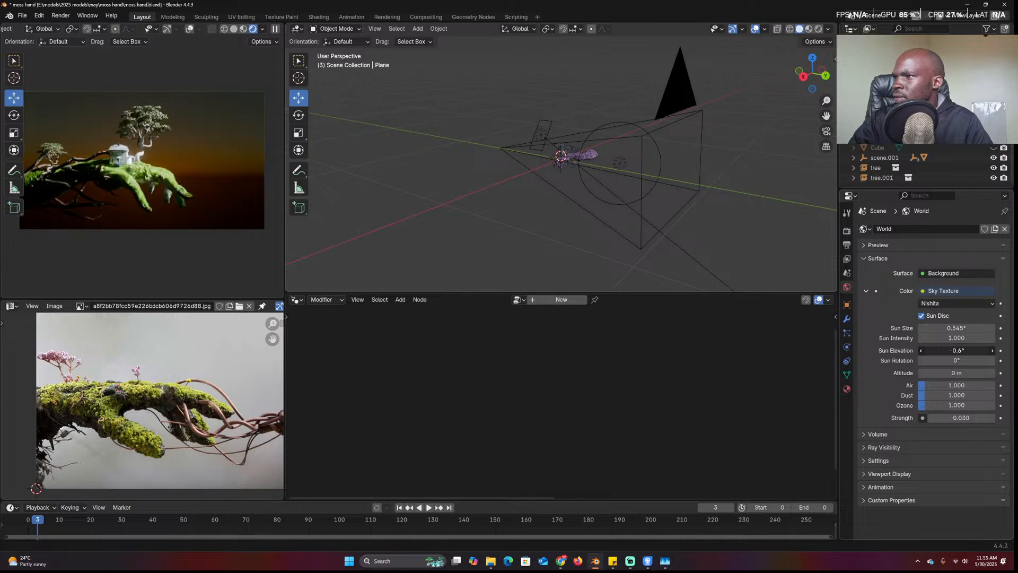
pyautogui.moveTo(557, 241); pyautogui.dragTo(707, 198, button='middle')
pyautogui.scroll(10, 624, 220)
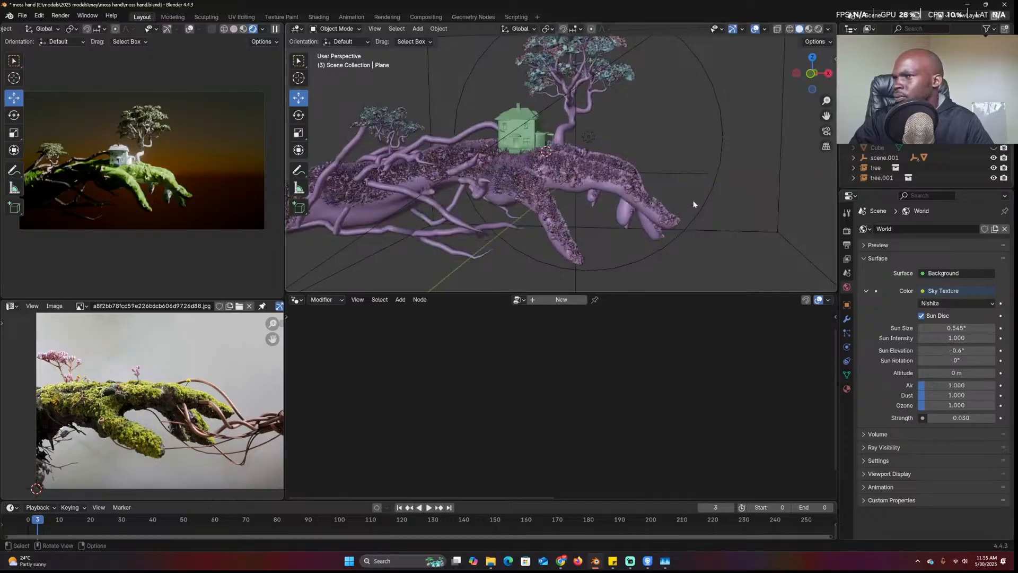
pyautogui.scroll(6, 629, 249)
# Clear the house mesh's custom split normals data
pyautogui.click(546, 249)
pyautogui.rightClick(546, 250)
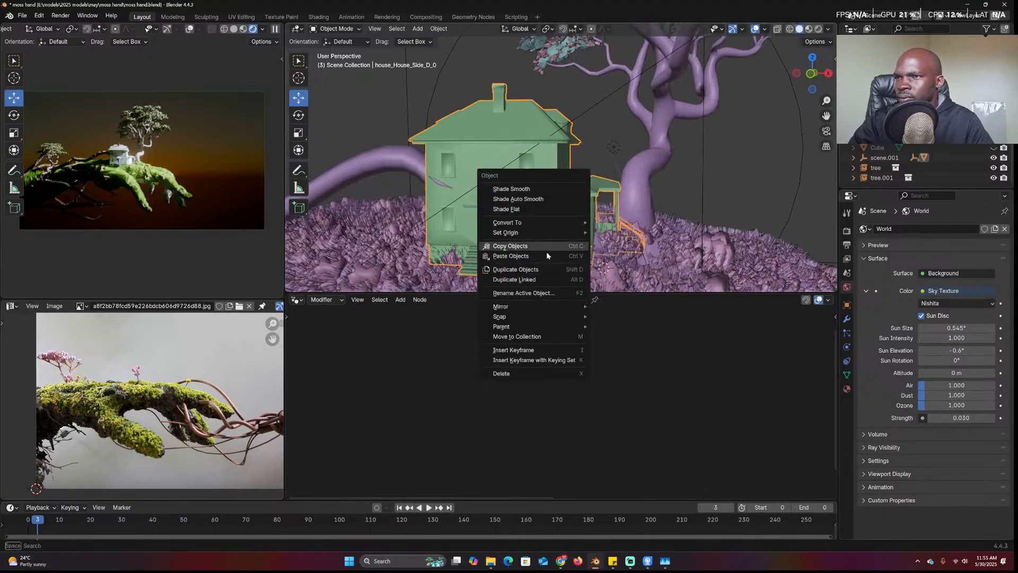
pyautogui.click(847, 374)
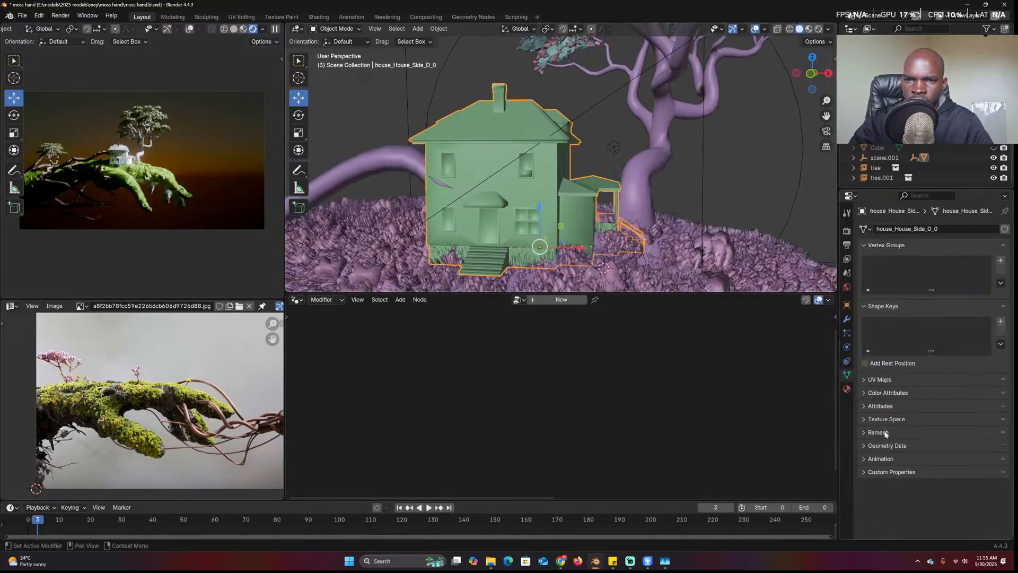
pyautogui.scroll(-2, 891, 430)
pyautogui.scroll(2, 893, 419)
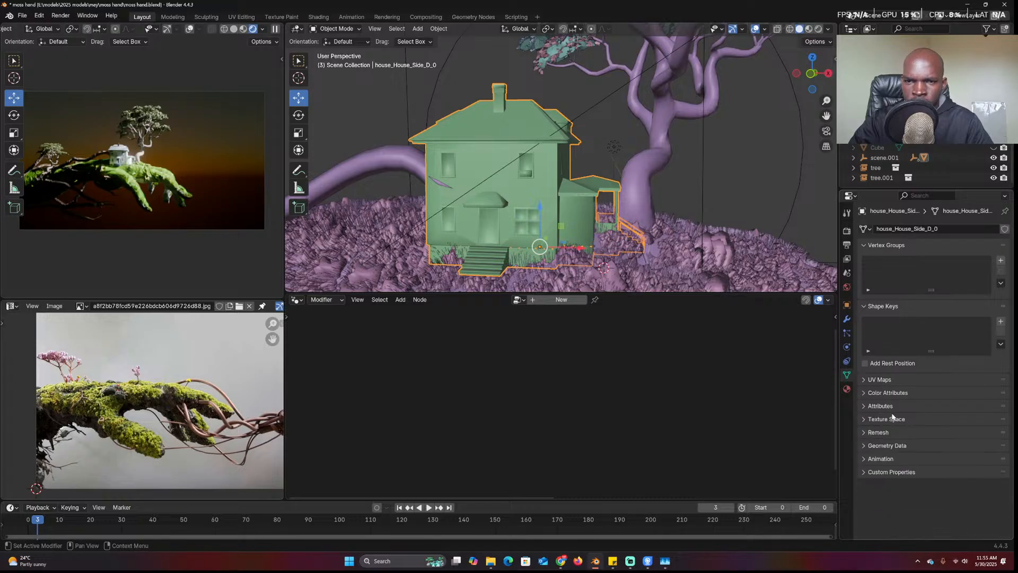
pyautogui.click(888, 445)
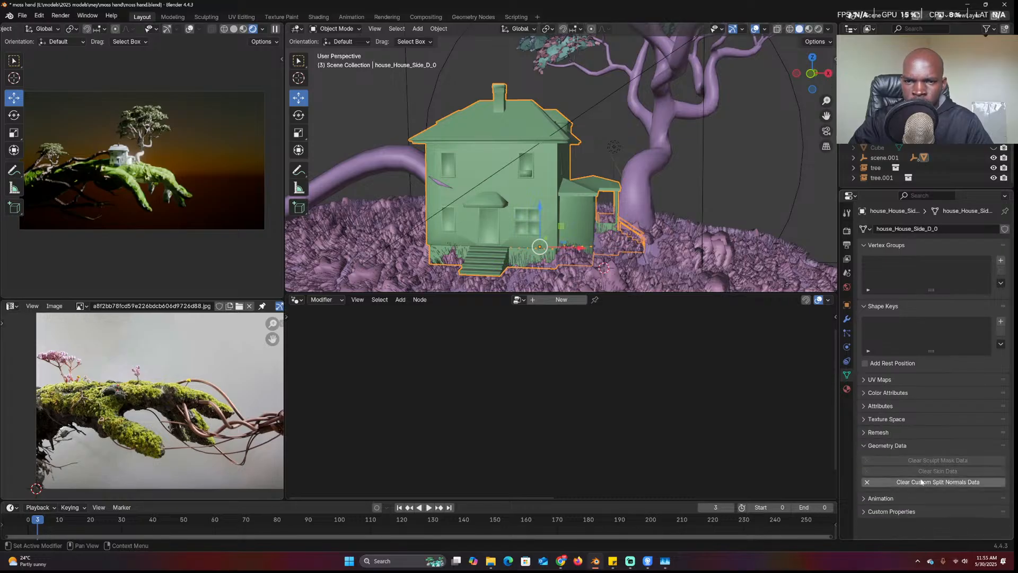
pyautogui.click(919, 481)
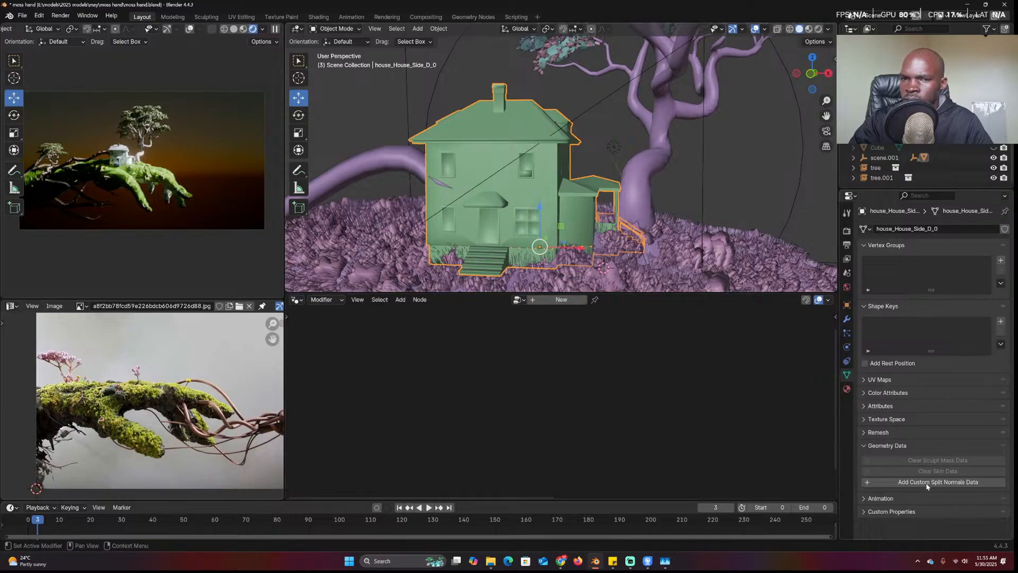
# Give the house Shade Auto Smooth and save moss hand.blend
pyautogui.rightClick(538, 215)
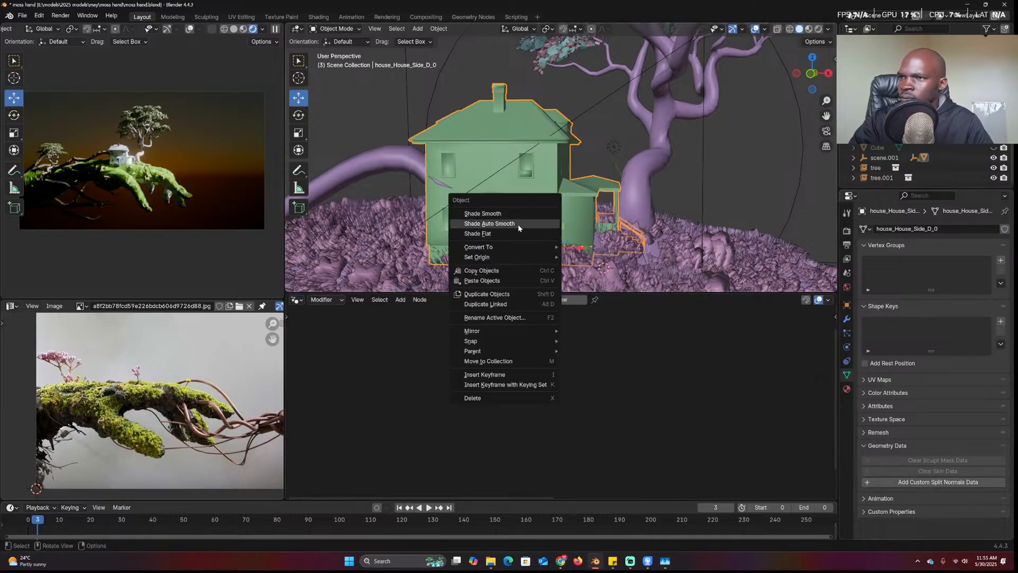
pyautogui.click(516, 223)
pyautogui.click(670, 228)
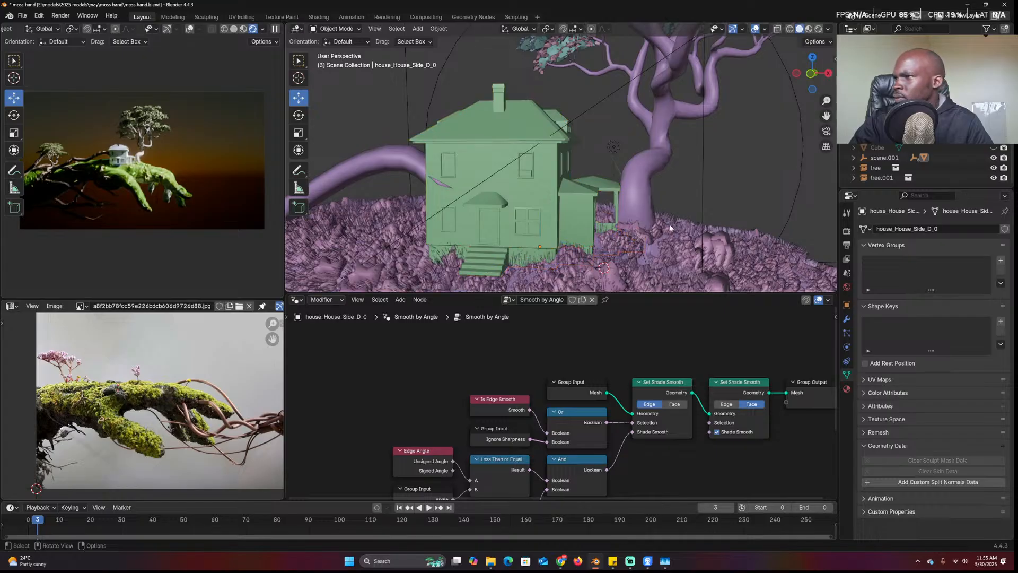
pyautogui.moveTo(551, 232); pyautogui.dragTo(591, 242, button='middle')
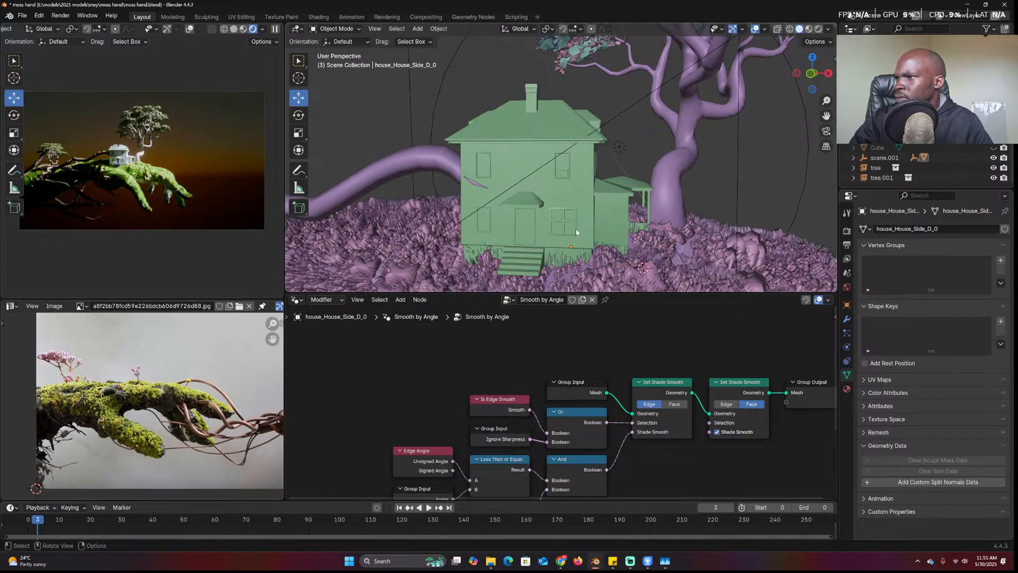
pyautogui.hotkey('ctrl', 's')
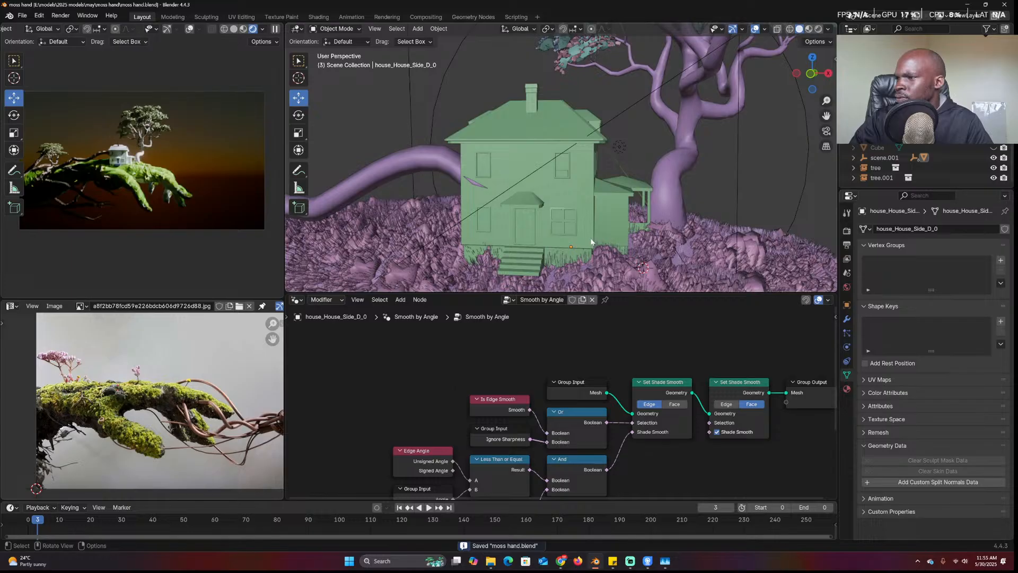
pyautogui.scroll(6, 154, 214)
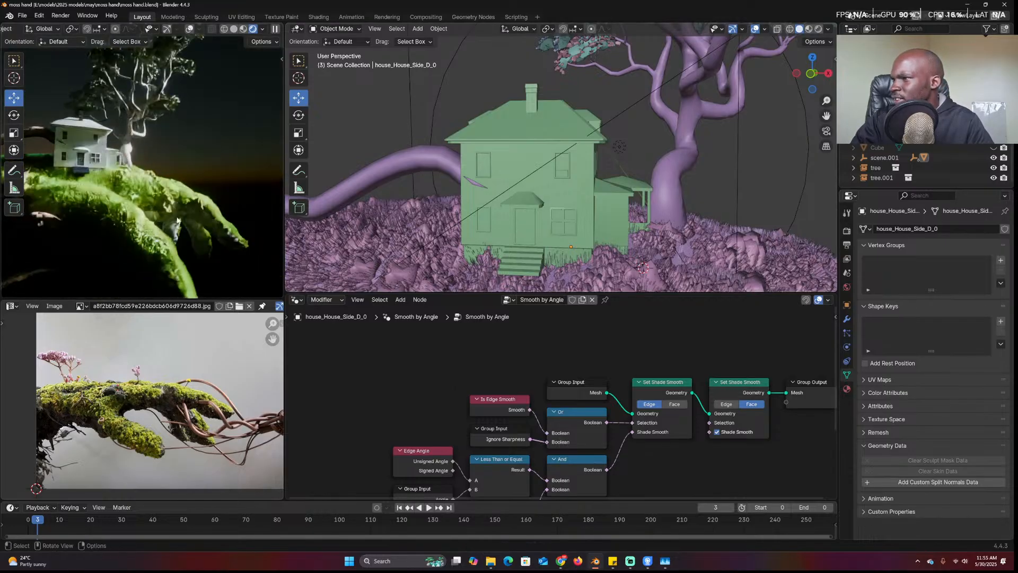
pyautogui.scroll(-6, 236, 226)
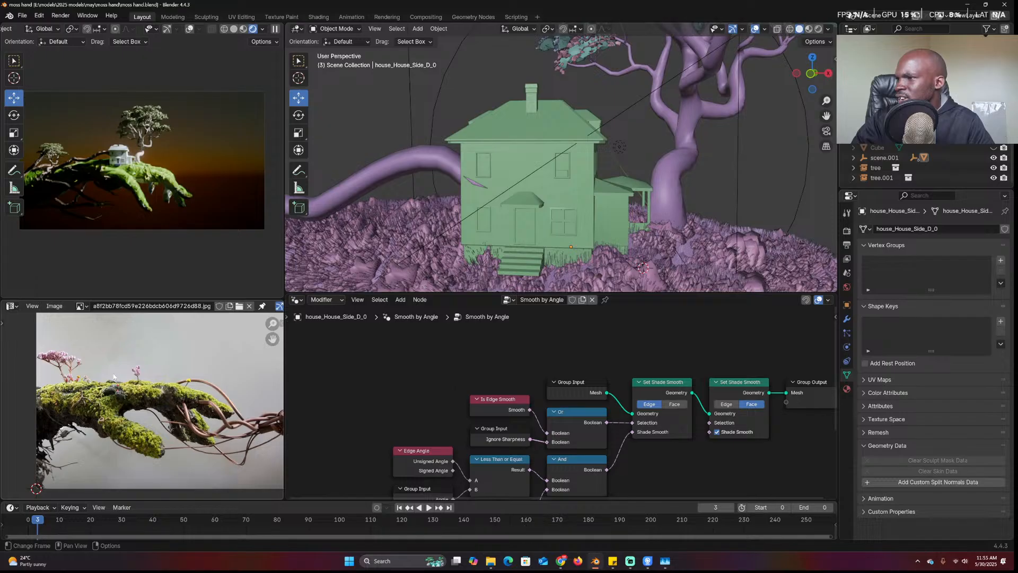
pyautogui.scroll(-3, 526, 160)
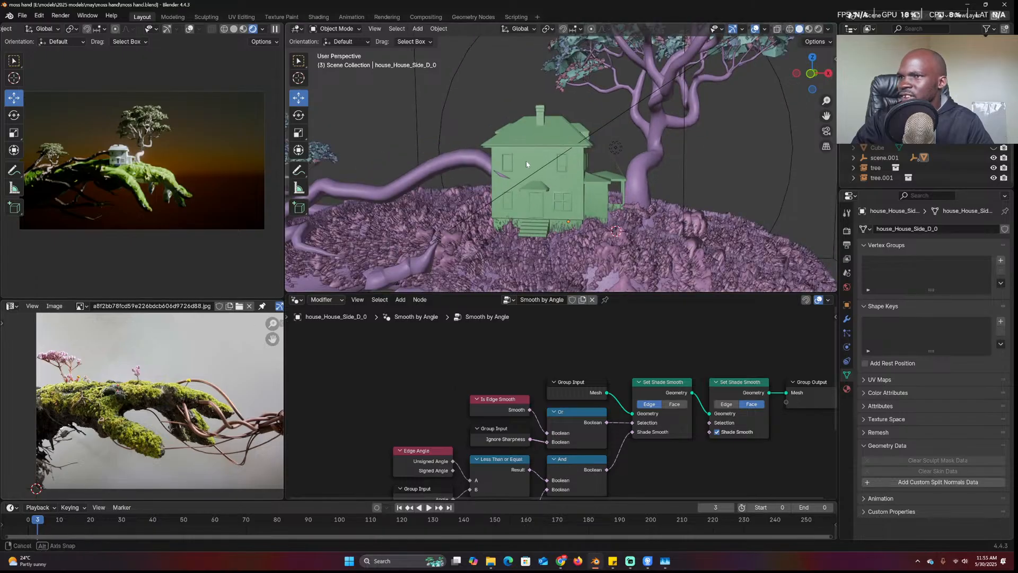
pyautogui.moveTo(526, 160); pyautogui.dragTo(500, 172, button='middle')
pyautogui.scroll(-4, 513, 153)
pyautogui.scroll(-3, 514, 153)
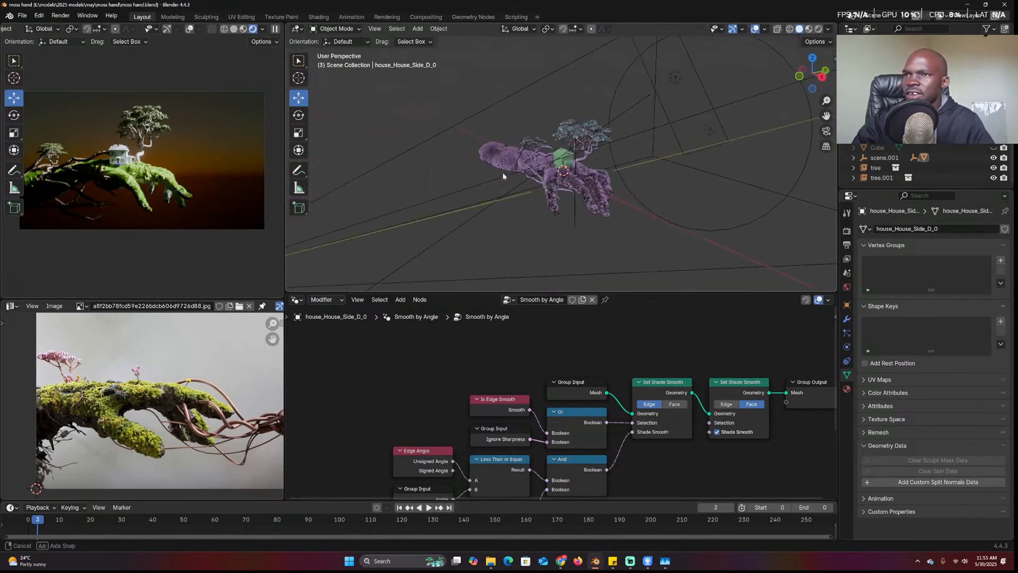
# Duplicate the area light and place the copy near the hand
pyautogui.click(675, 74)
pyautogui.click(674, 75)
pyautogui.hotkey('shift', 'd')
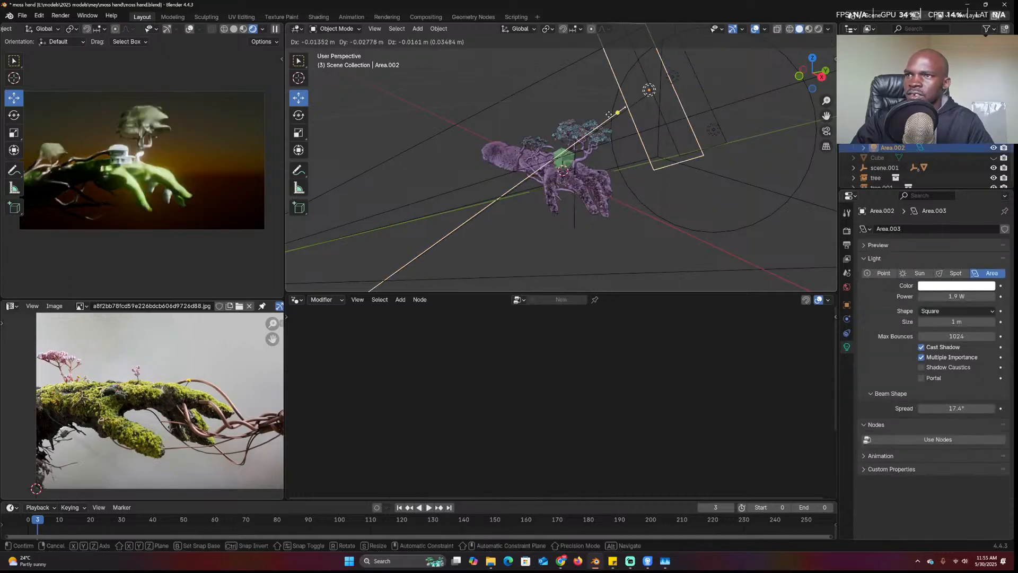
pyautogui.click(491, 154)
pyautogui.press('r')
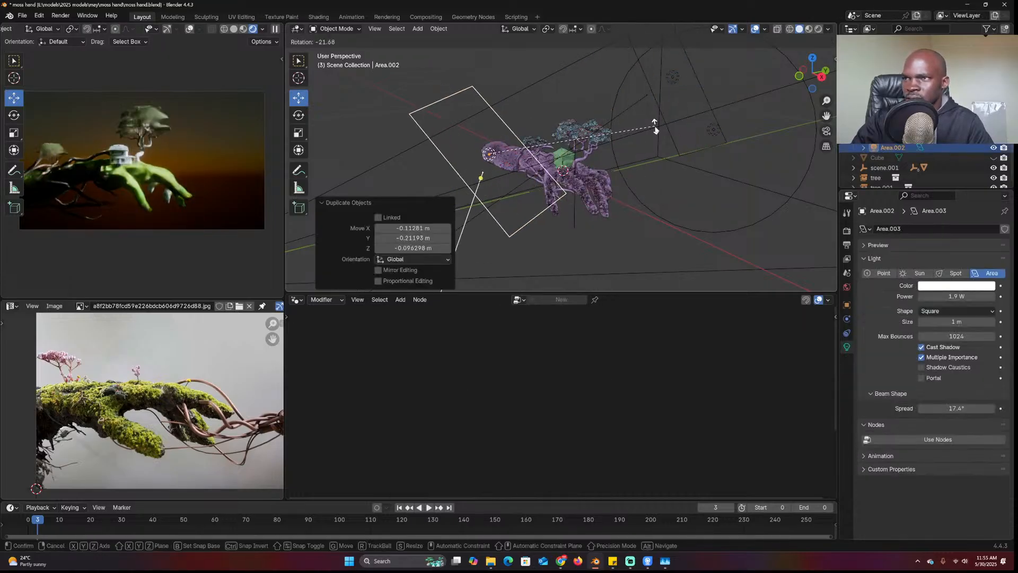
pyautogui.press('Escape')
pyautogui.rightClick(605, 158)
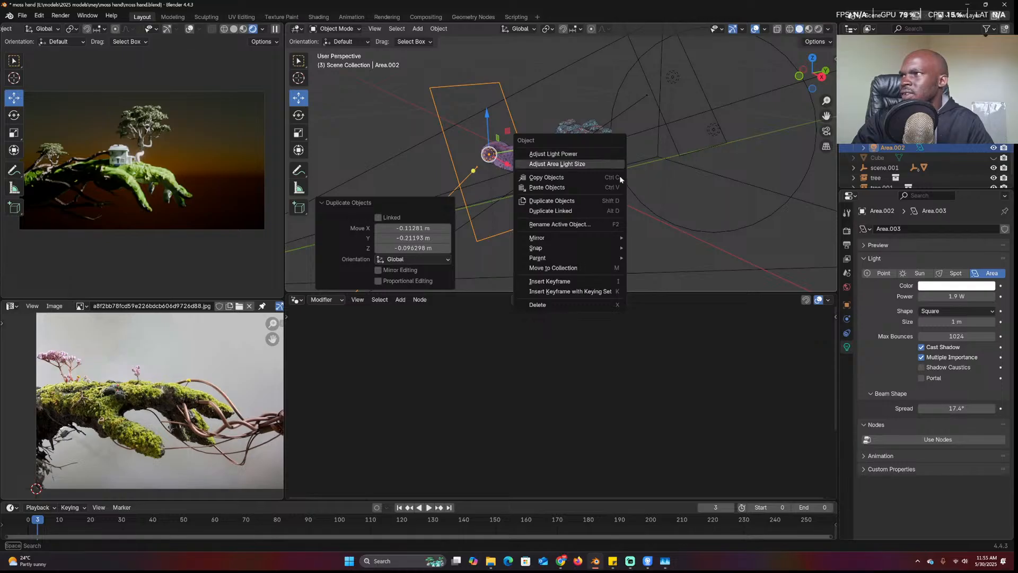
pyautogui.press('KP_3')
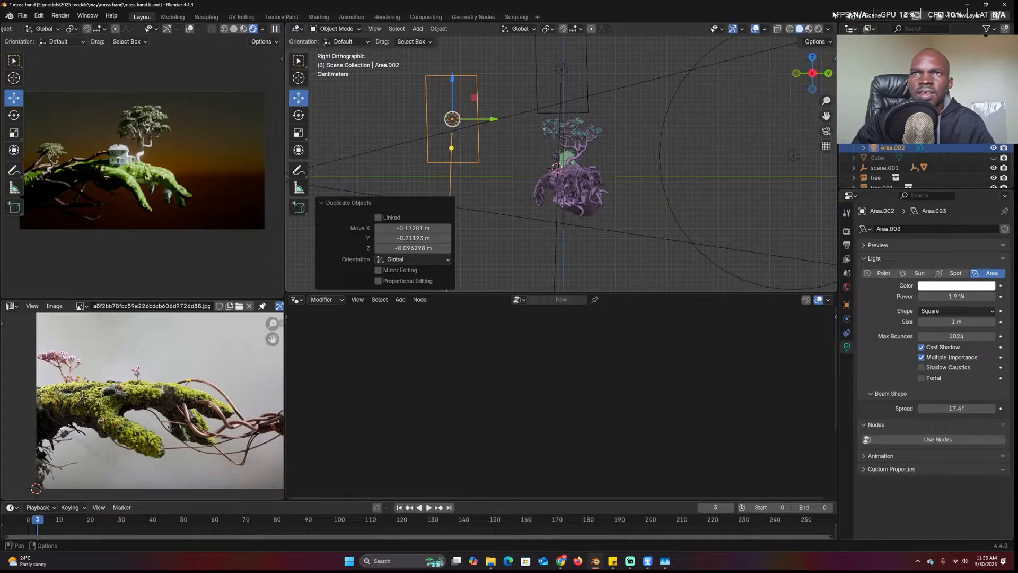
# Reset the duplicate's rotation, rotate it level and scale it up about 2.4 times
pyautogui.press('space')
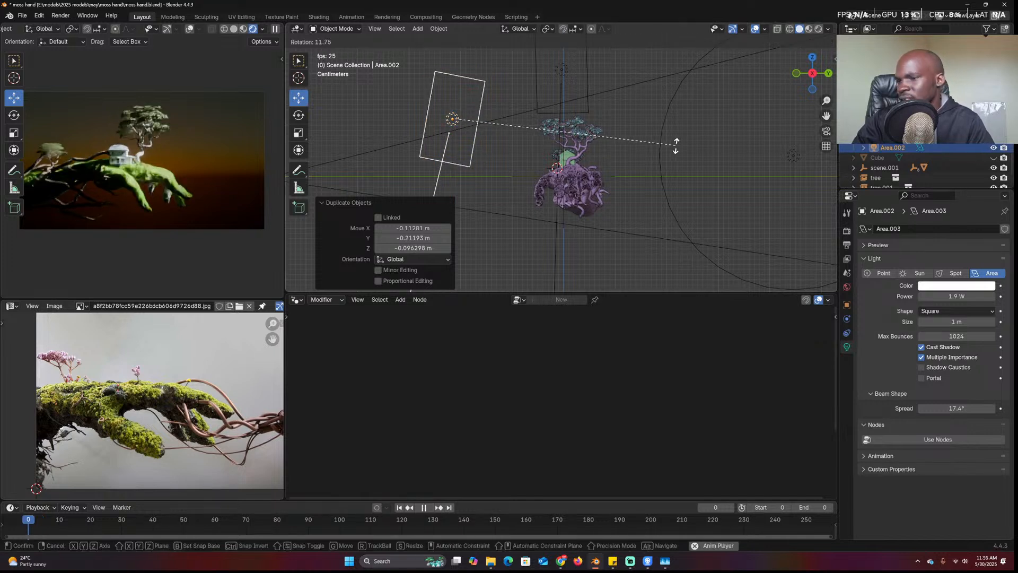
pyautogui.click(847, 306)
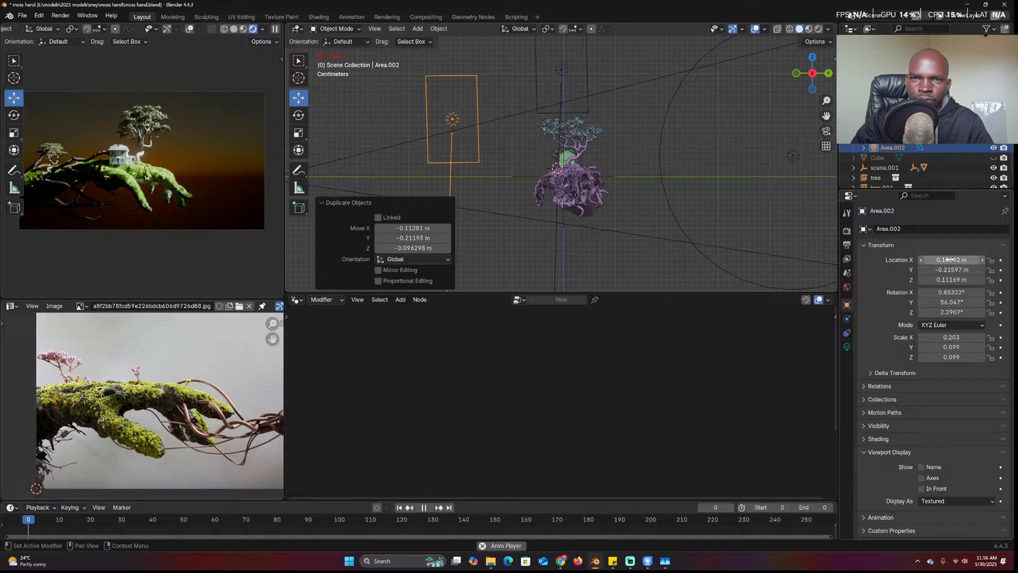
pyautogui.rightClick(933, 293)
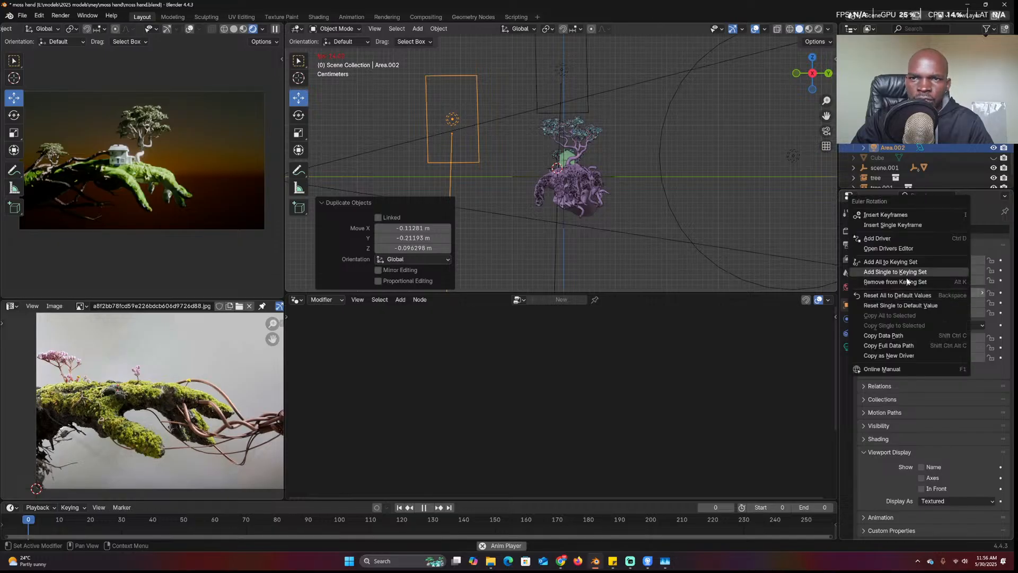
pyautogui.click(906, 295)
pyautogui.press('r')
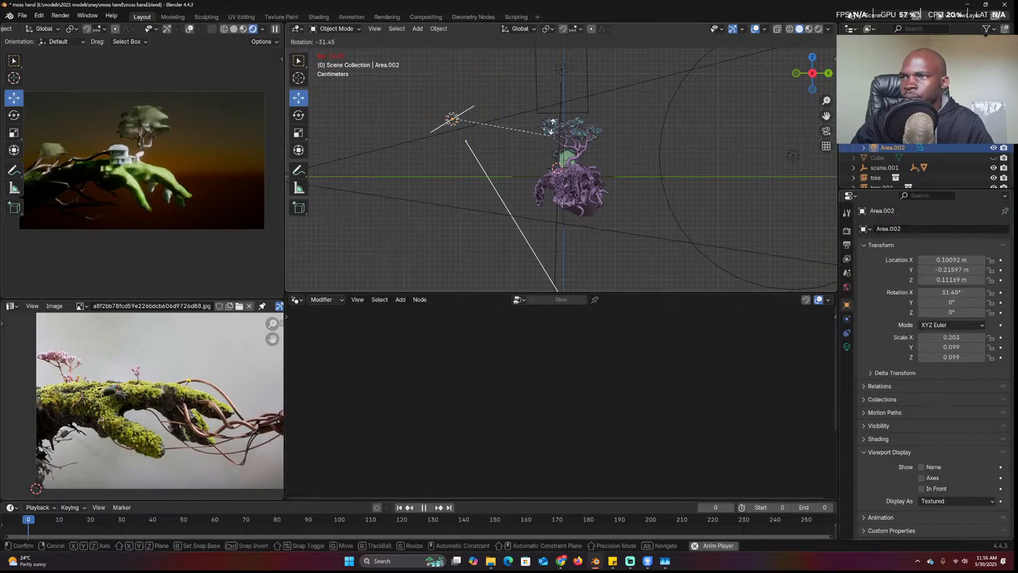
pyautogui.click(535, 59)
pyautogui.press('r')
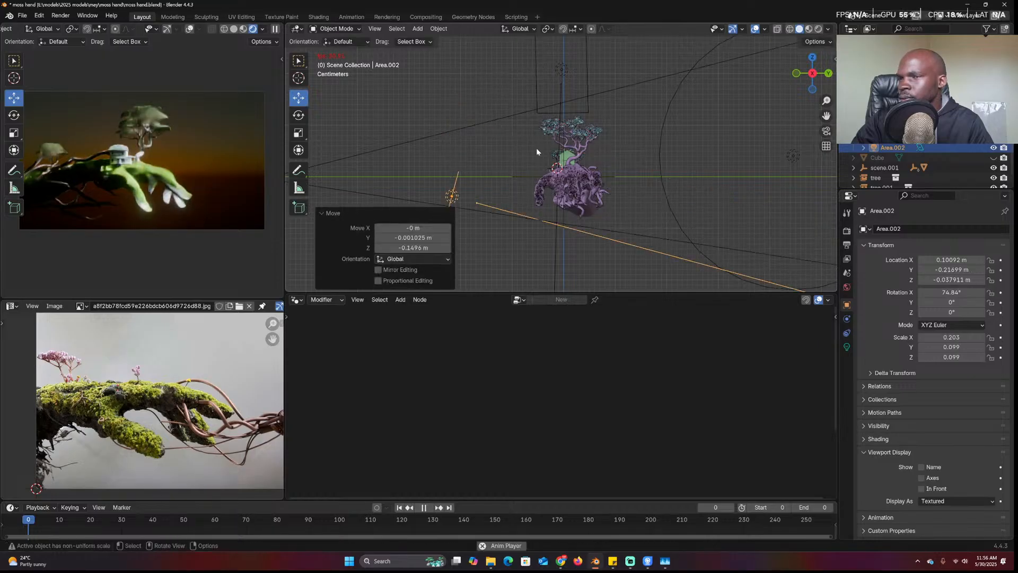
pyautogui.click(590, 105)
pyautogui.press('KP_7')
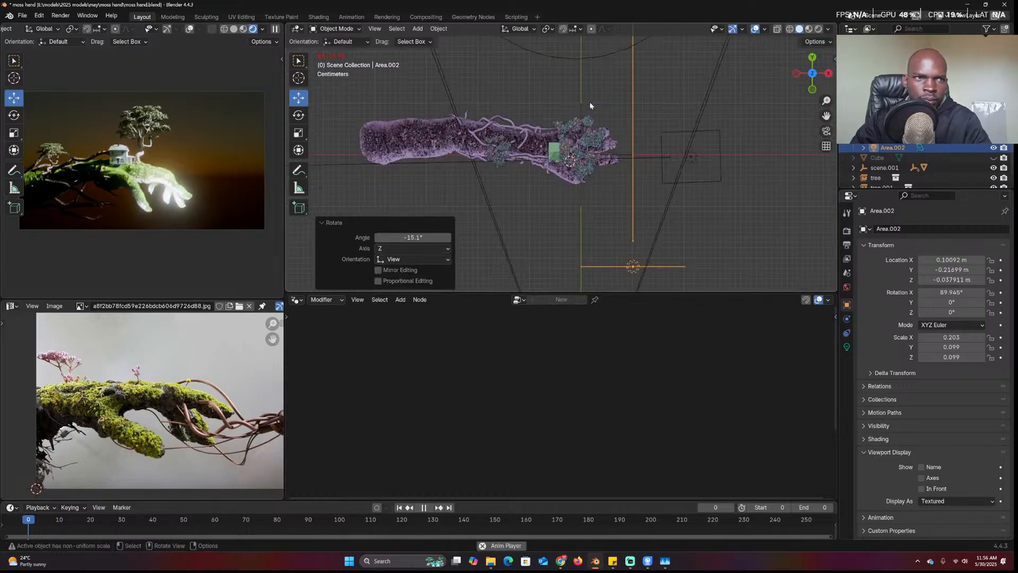
pyautogui.press('s')
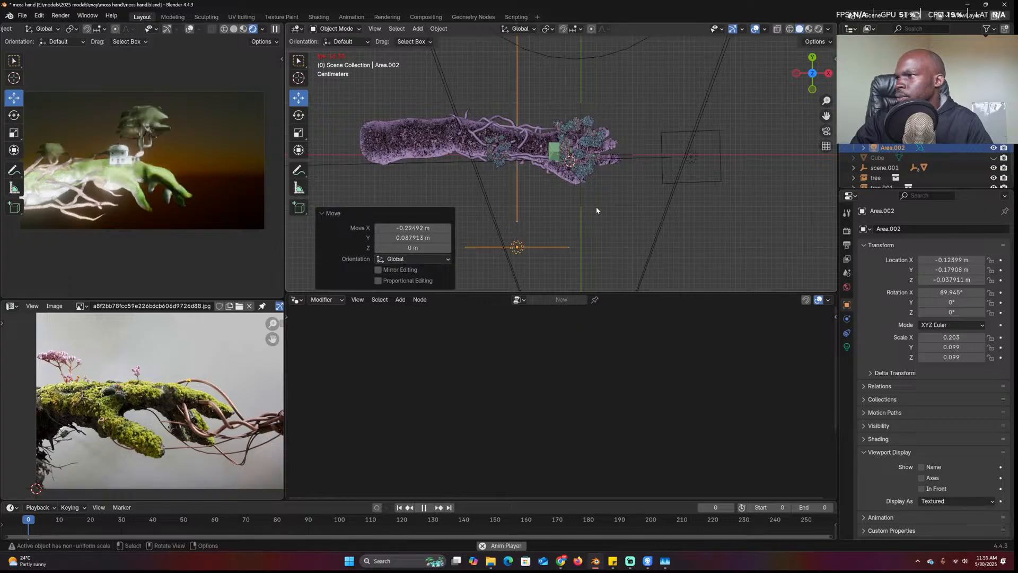
pyautogui.click(752, 217)
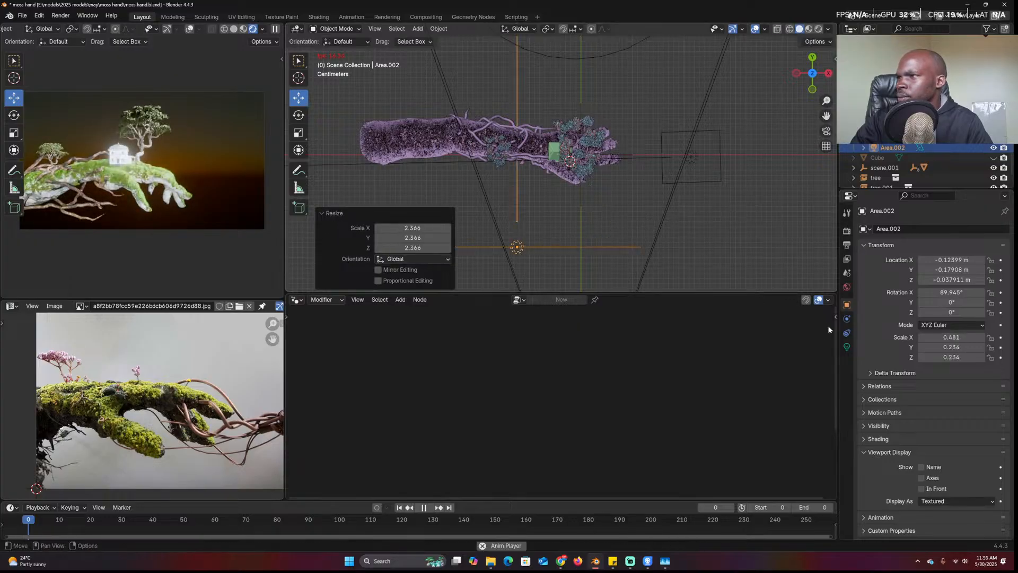
# Lower the new Area.002 light's power to about 32 mW
pyautogui.click(847, 346)
pyautogui.click(949, 297)
pyautogui.write('120')
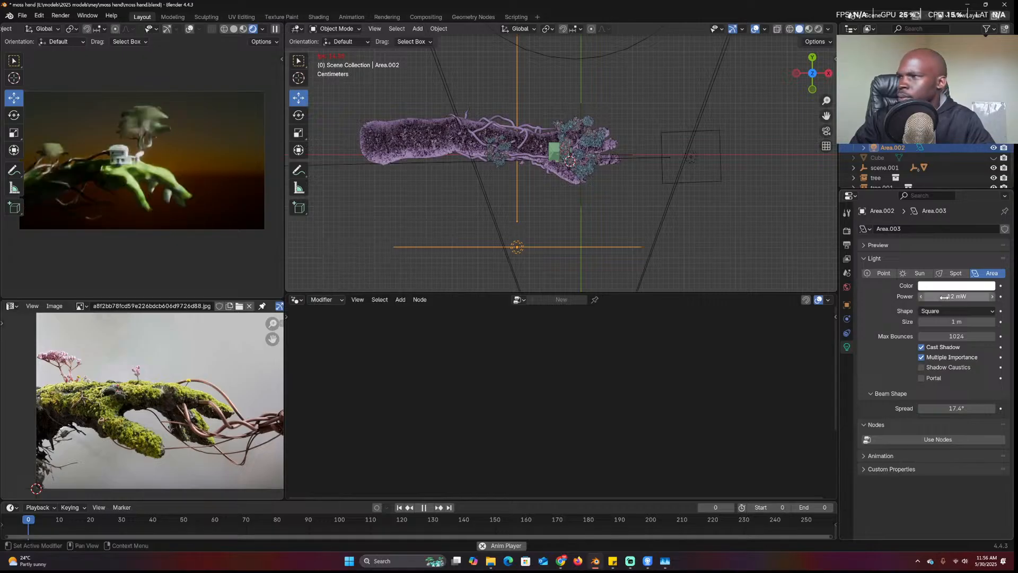
pyautogui.press('Return')
pyautogui.moveTo(960, 296)
pyautogui.mouseDown()
pyautogui.moveTo(987, 297)
pyautogui.moveTo(961, 297)
pyautogui.mouseUp()
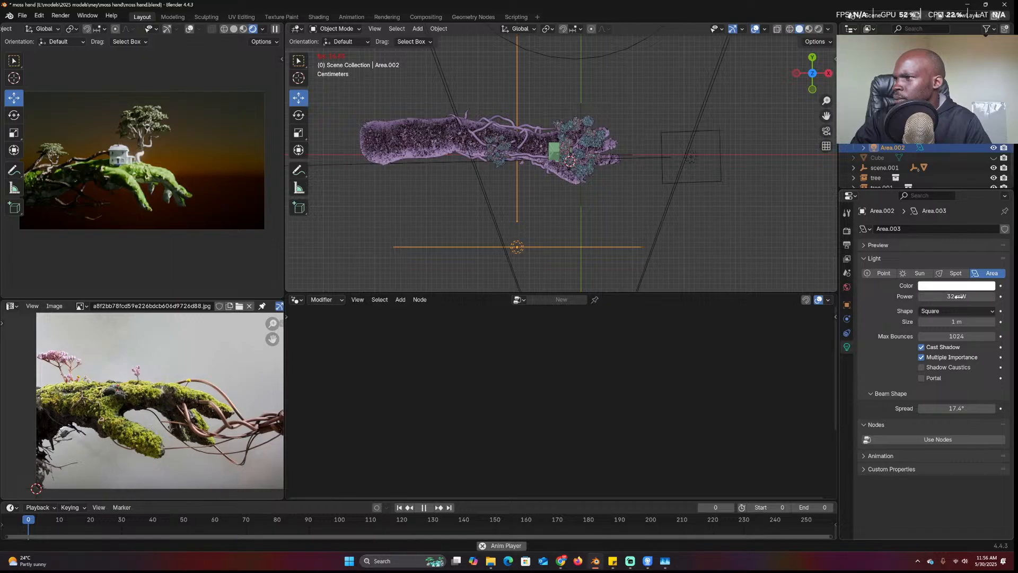
pyautogui.click(654, 221)
# Reveal all hidden objects, bringing back the backdrop plane and fog cube
pyautogui.hotkey('alt', 'a')
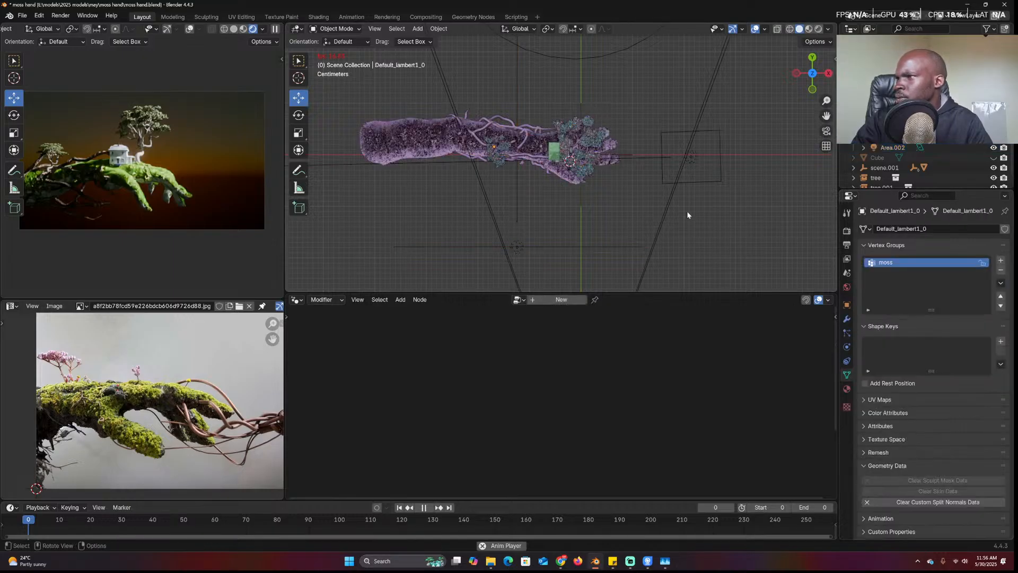
pyautogui.moveTo(687, 215); pyautogui.dragTo(645, 154, button='middle')
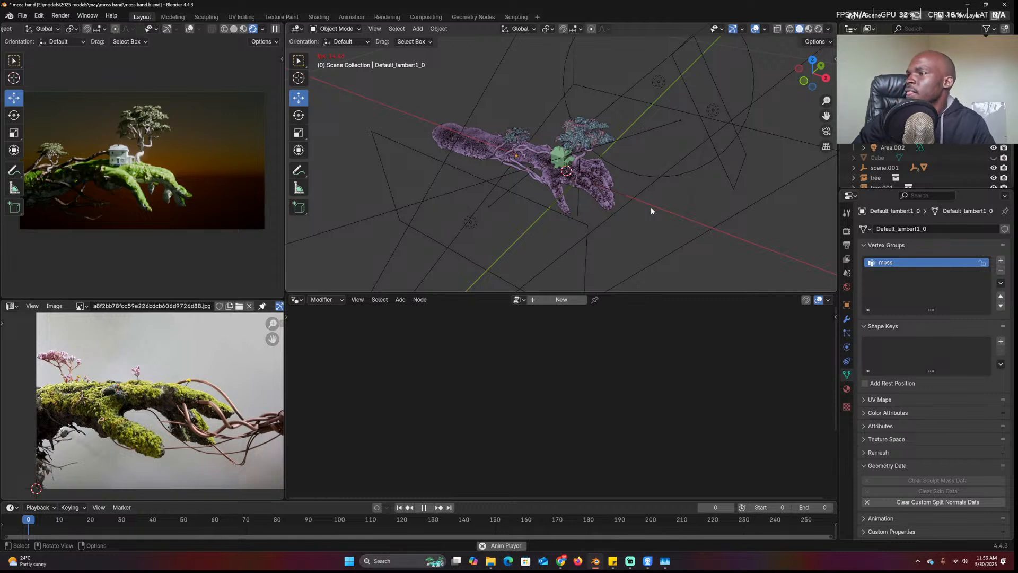
pyautogui.moveTo(651, 211); pyautogui.dragTo(654, 216, button='middle')
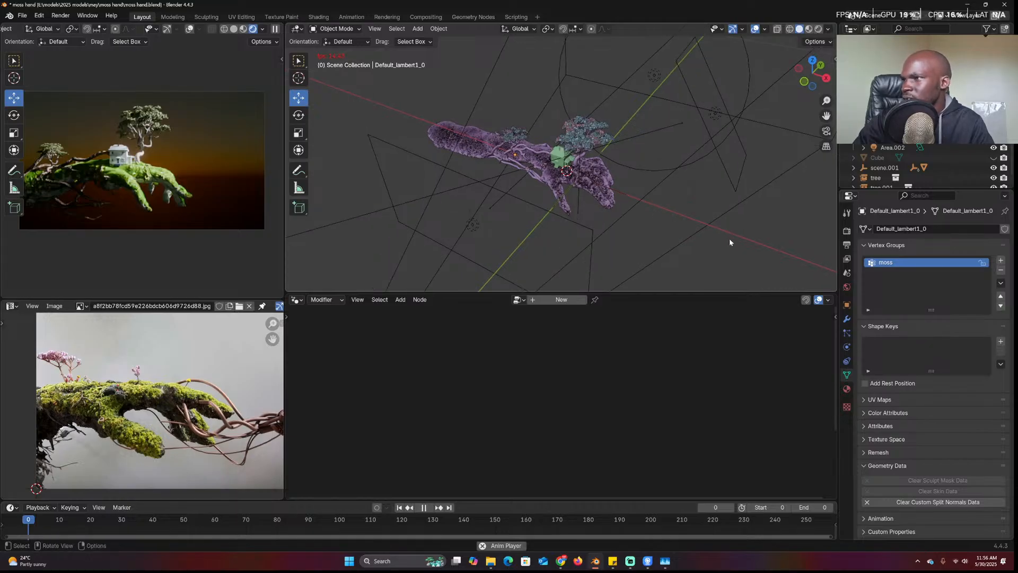
pyautogui.hotkey('ctrl', 'z')
pyautogui.hotkey('alt', 'h')
pyautogui.moveTo(730, 216); pyautogui.dragTo(666, 177, button='middle')
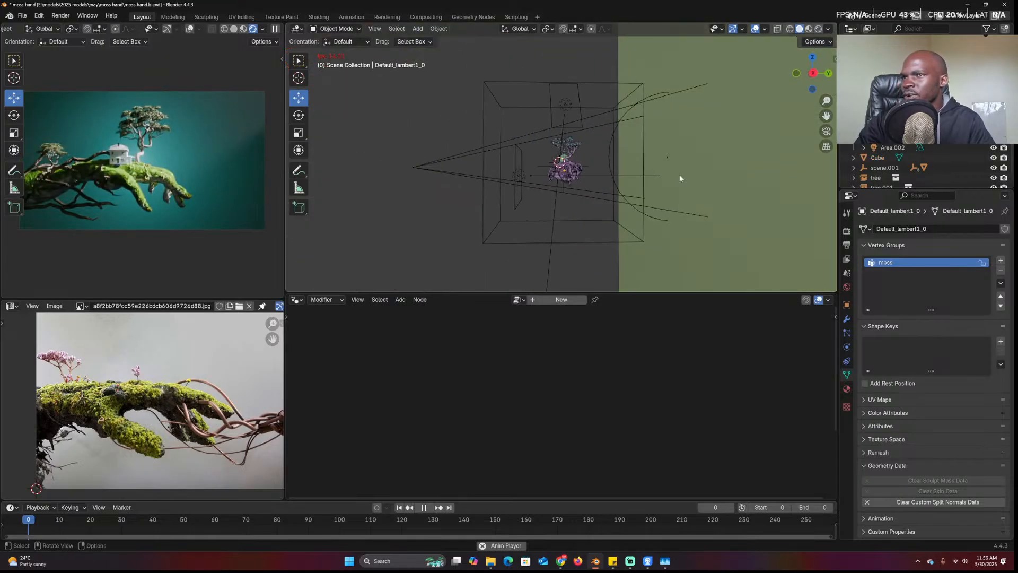
pyautogui.hotkey('ctrl', 'z')
pyautogui.moveTo(533, 82); pyautogui.dragTo(554, 249, button='middle')
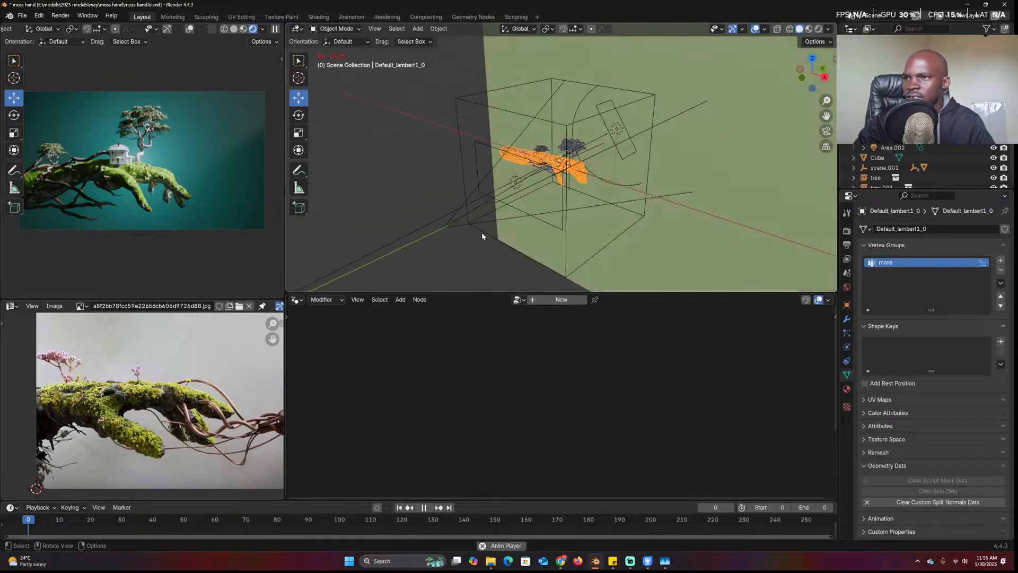
# Pick the fog cube in wireframe view, then return to solid shading
pyautogui.press('z')
pyautogui.click(366, 122)
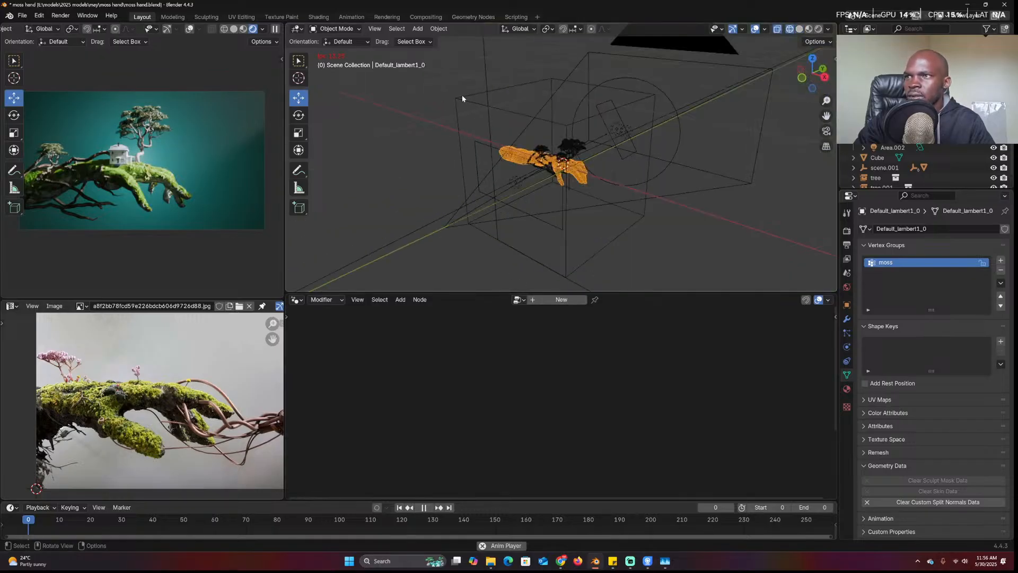
pyautogui.click(481, 143)
pyautogui.press('z')
pyautogui.click(625, 251)
pyautogui.click(295, 300)
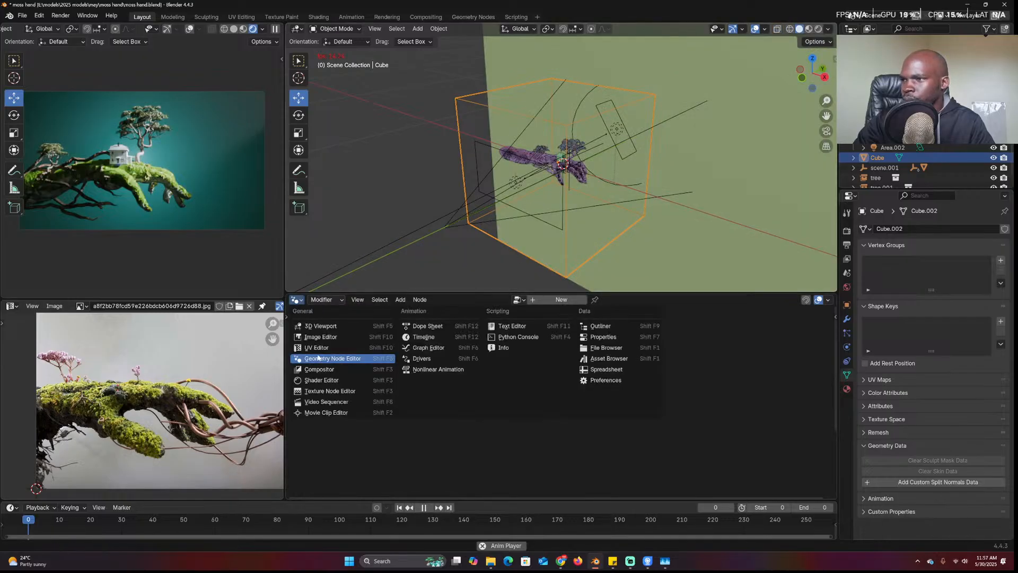
# In the Shader Editor, set fog density to 0.810 and its Volume Scatter colour to white
pyautogui.click(326, 381)
pyautogui.moveTo(501, 400)
pyautogui.mouseDown()
pyautogui.moveTo(546, 400)
pyautogui.moveTo(509, 395)
pyautogui.mouseUp()
pyautogui.click(494, 394)
pyautogui.click(503, 298)
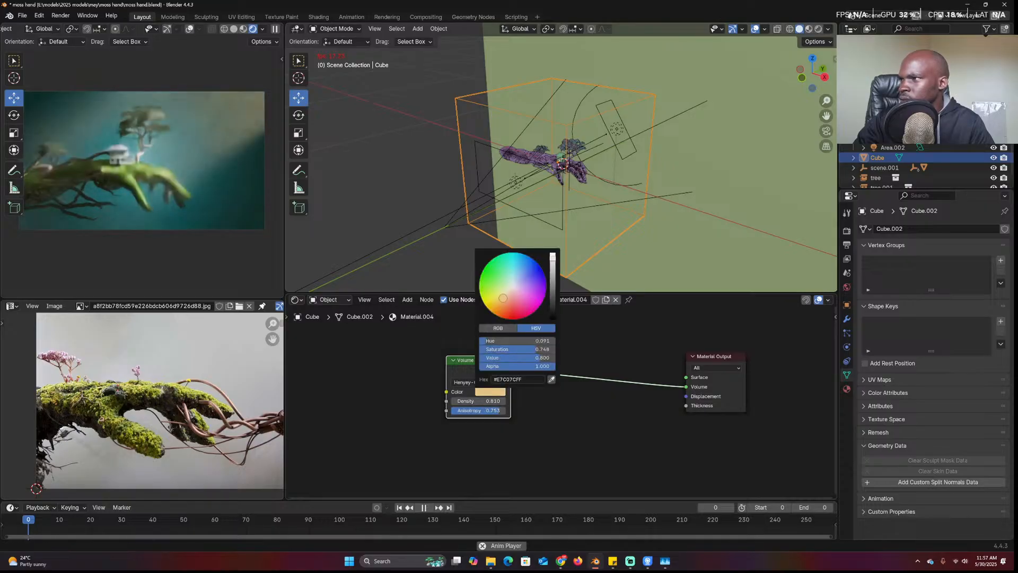
pyautogui.click(514, 287)
# Try Fournier-Forand, Rayleigh and Mie phases, settling on Henyey-Greenstein for the fog
pyautogui.click(492, 383)
pyautogui.click(476, 413)
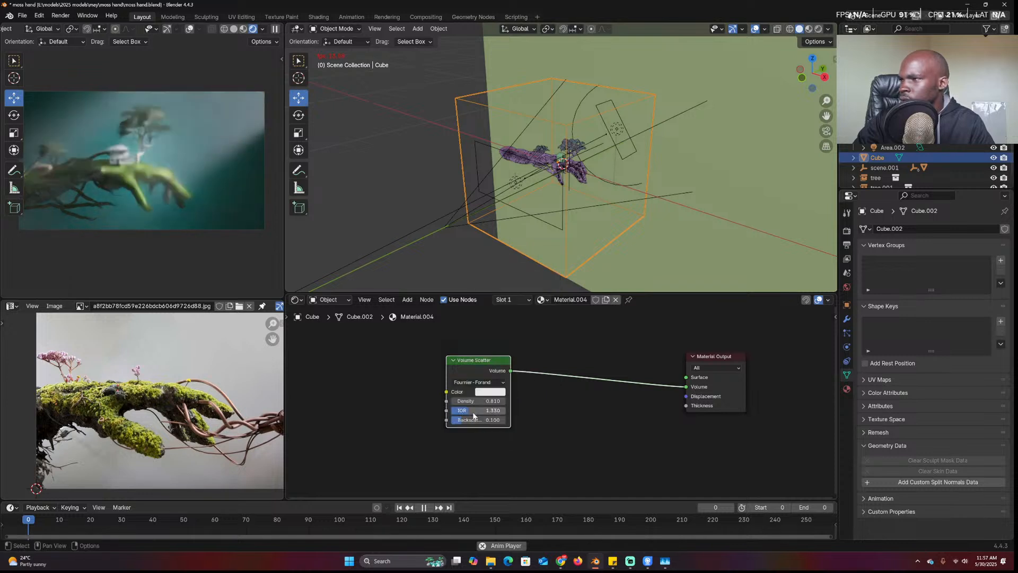
pyautogui.click(498, 383)
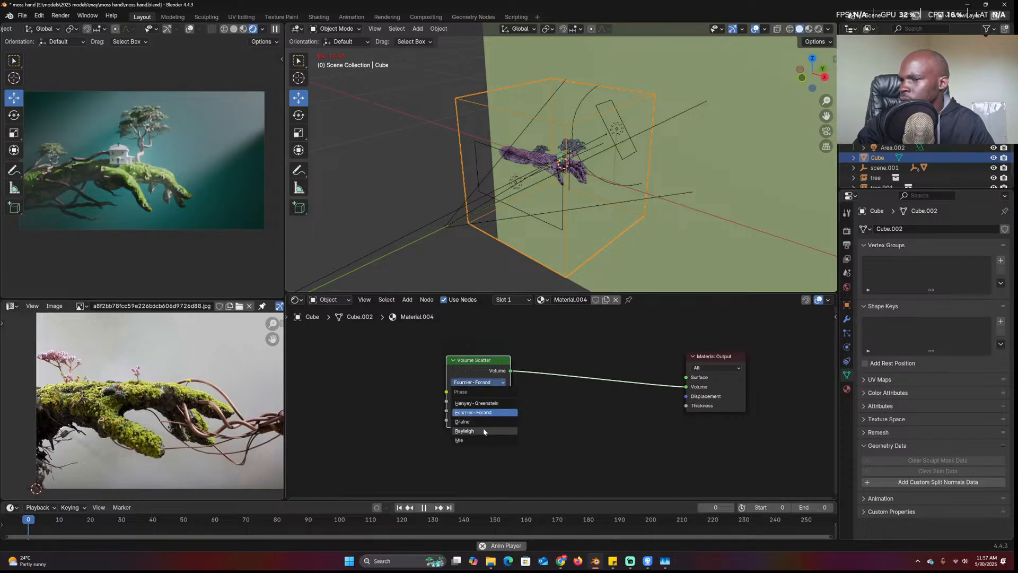
pyautogui.click(482, 430)
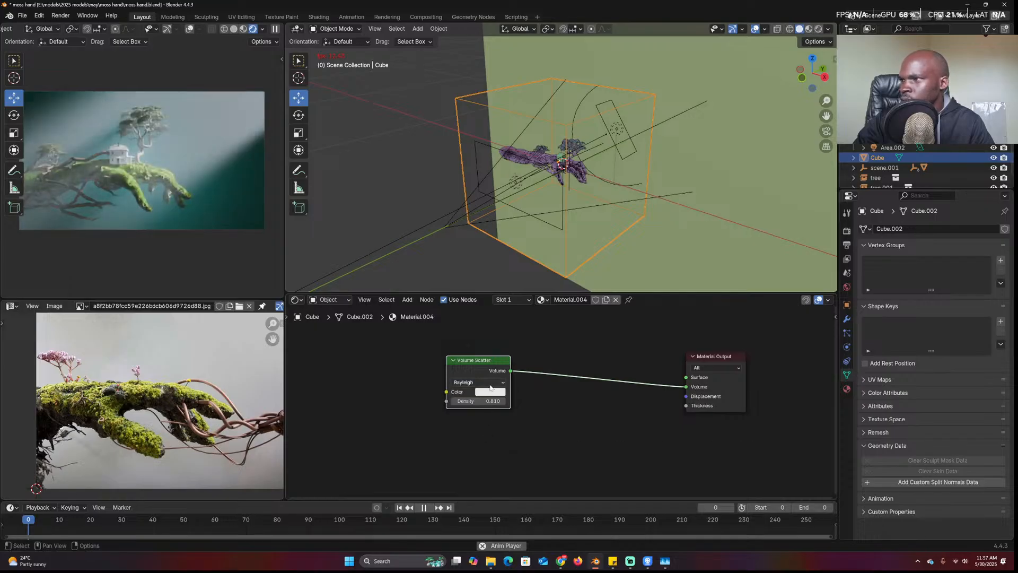
pyautogui.click(487, 382)
pyautogui.click(479, 438)
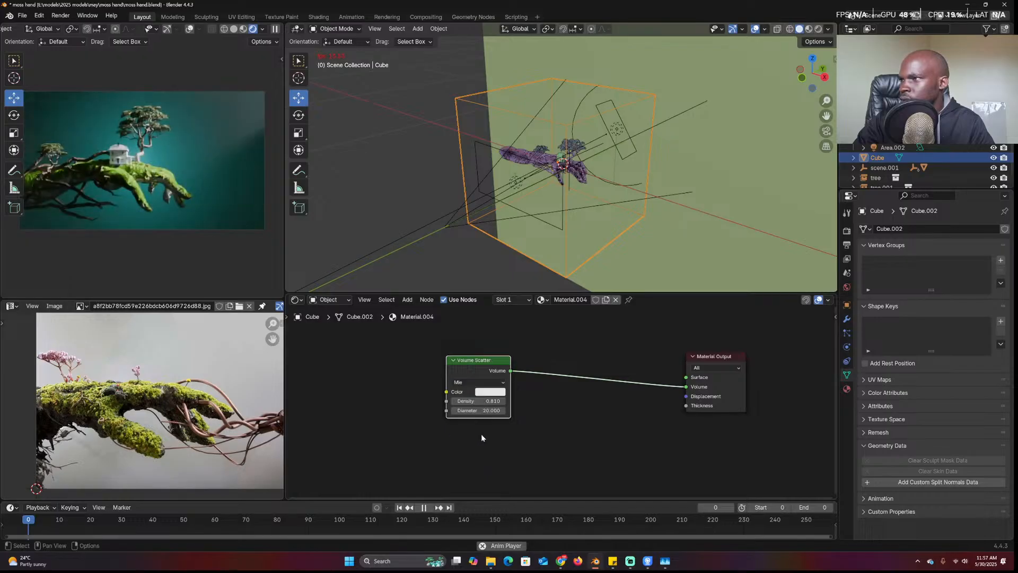
pyautogui.click(492, 382)
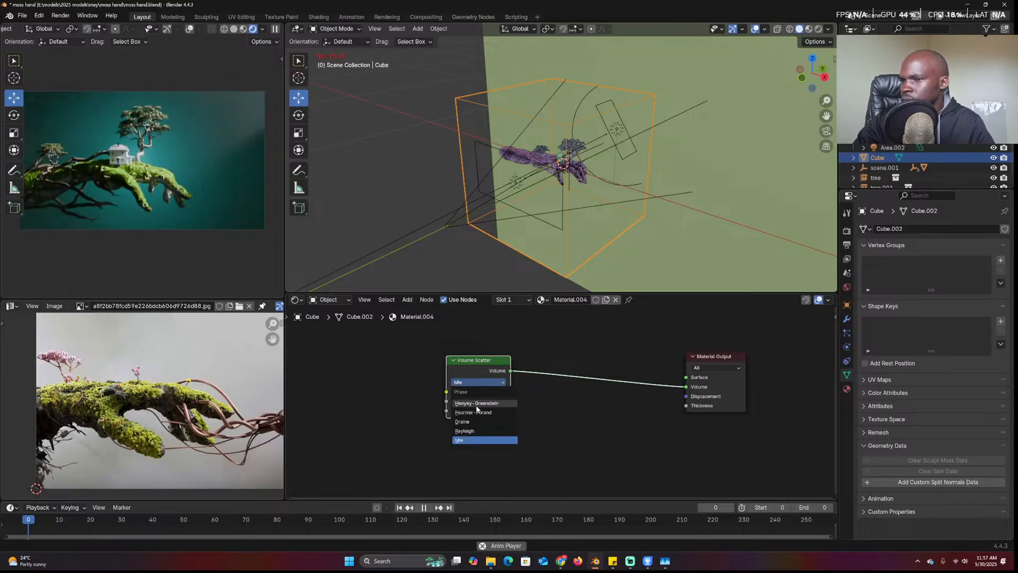
pyautogui.click(476, 404)
pyautogui.scroll(-3, 694, 169)
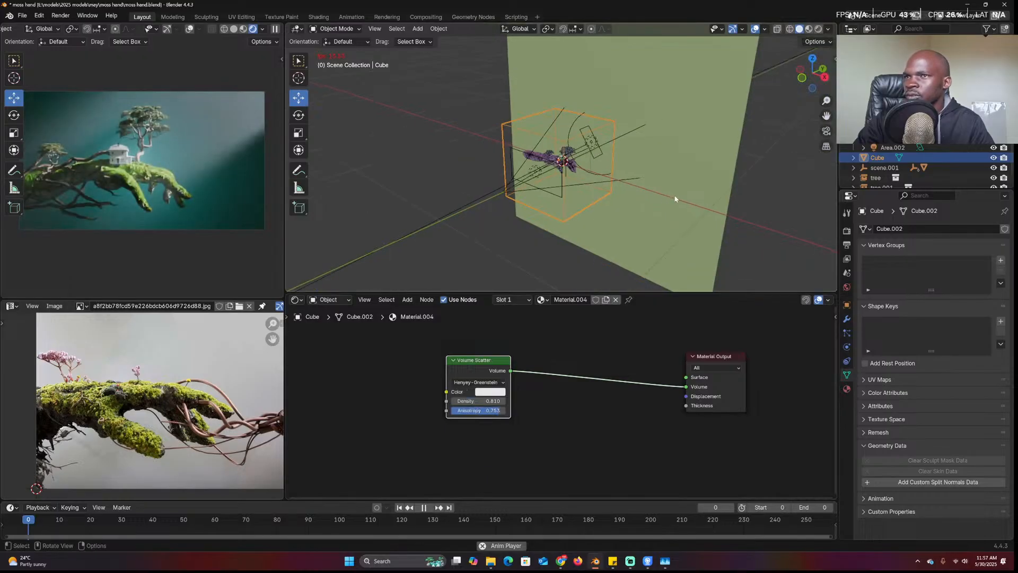
pyautogui.click(693, 167)
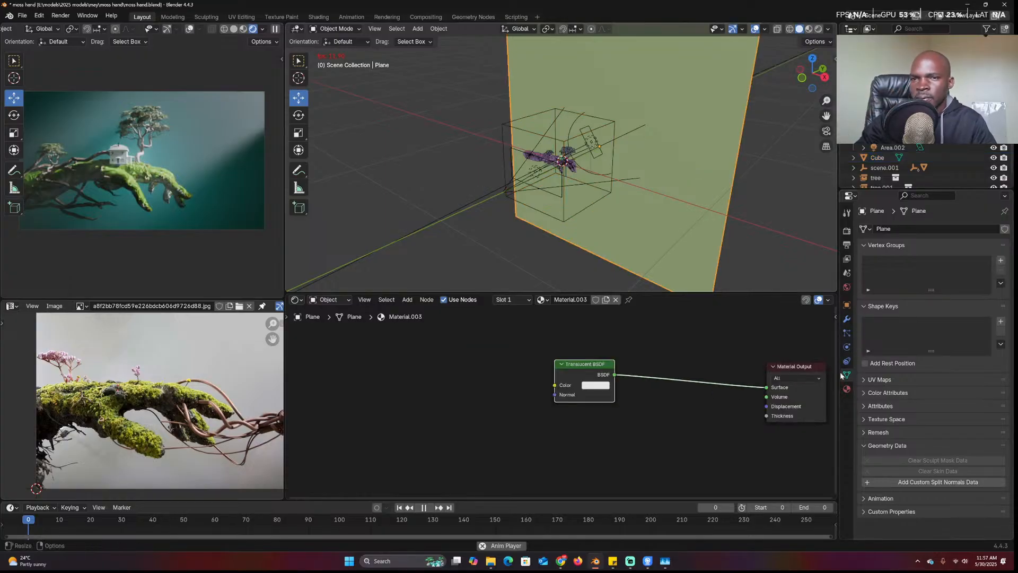
# Tint the backdrop plane's Translucent BSDF colour a pale pink
pyautogui.click(595, 385)
pyautogui.moveTo(619, 279)
pyautogui.mouseDown()
pyautogui.moveTo(613, 298)
pyautogui.moveTo(613, 274)
pyautogui.moveTo(641, 262)
pyautogui.moveTo(619, 281)
pyautogui.mouseUp()
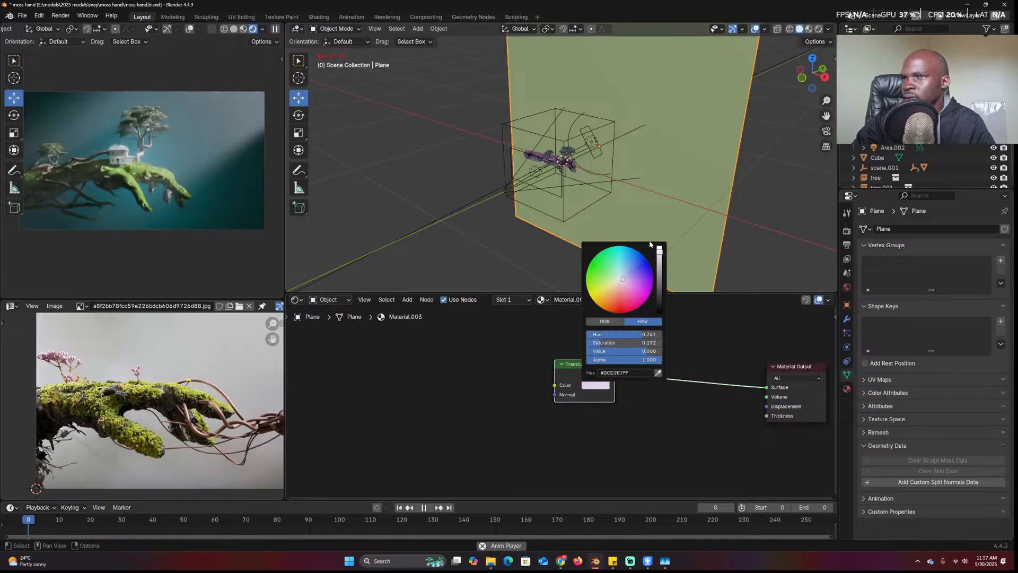
pyautogui.moveTo(692, 185); pyautogui.dragTo(636, 145, button='middle')
pyautogui.click(614, 160)
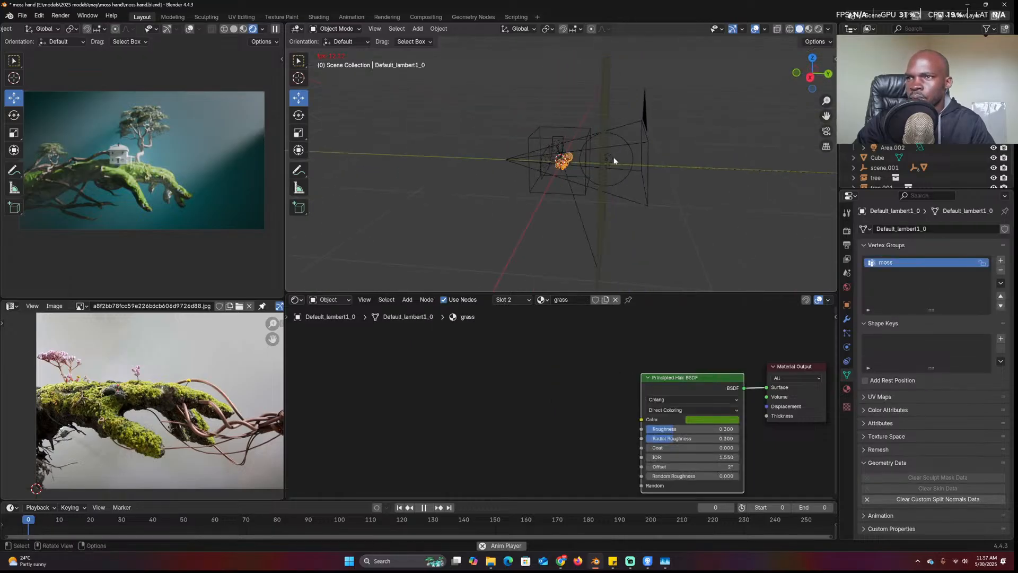
pyautogui.scroll(5, 622, 184)
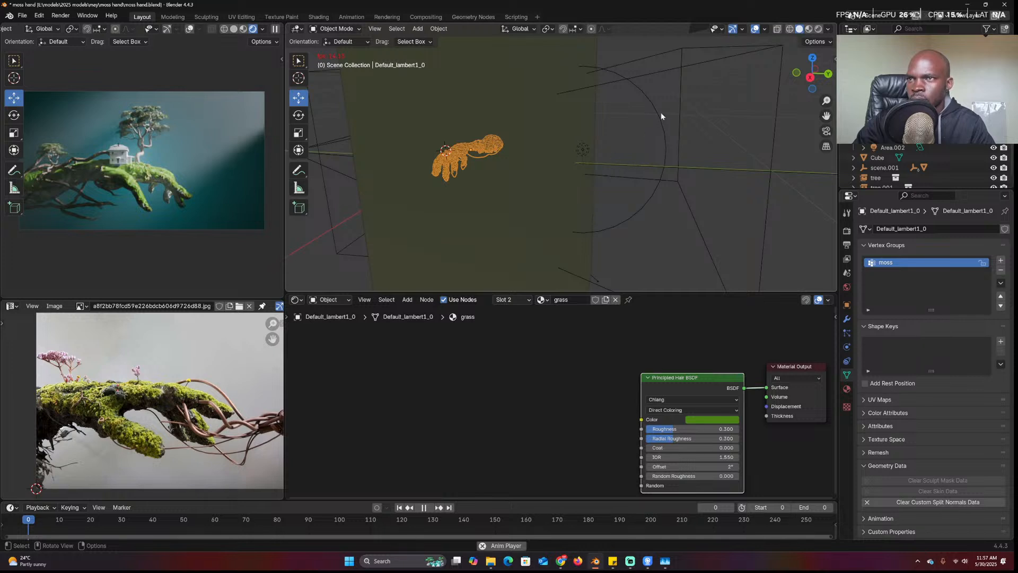
# Make Area.001 pale green after trying pink, orange and blue, then save moss hand.blend
pyautogui.click(660, 113)
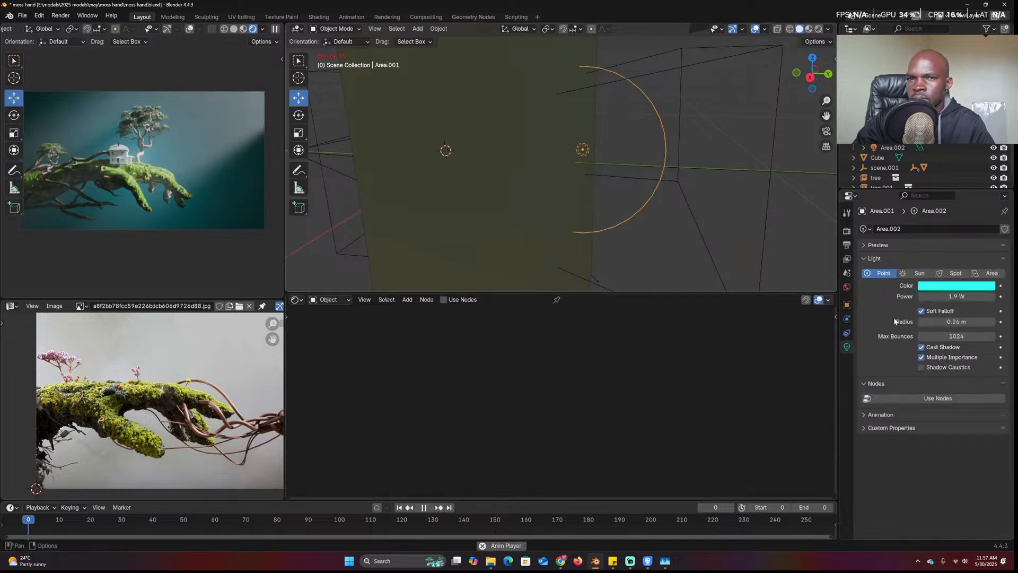
pyautogui.click(936, 286)
pyautogui.click(944, 191)
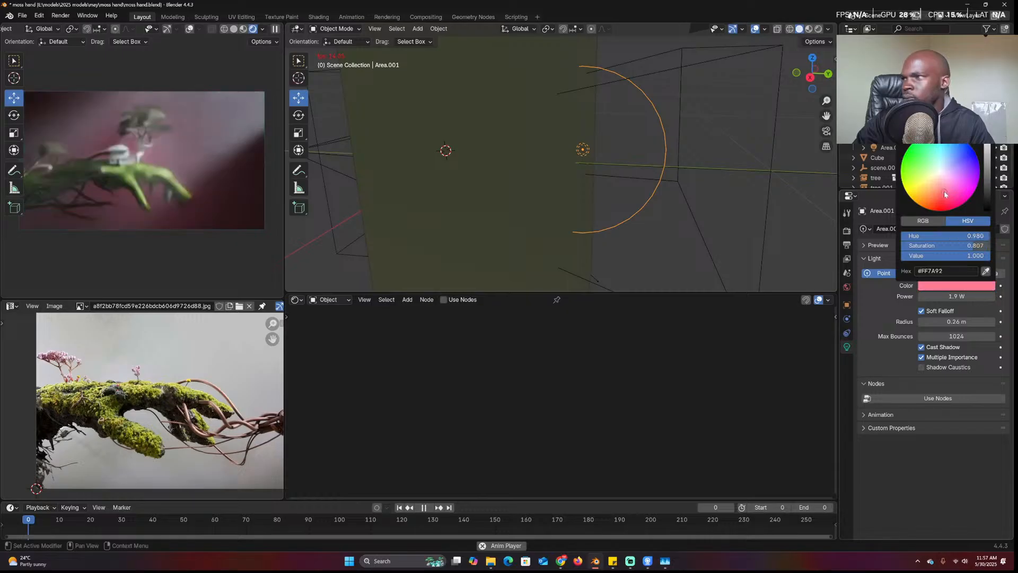
pyautogui.click(928, 207)
pyautogui.moveTo(952, 170); pyautogui.dragTo(927, 161)
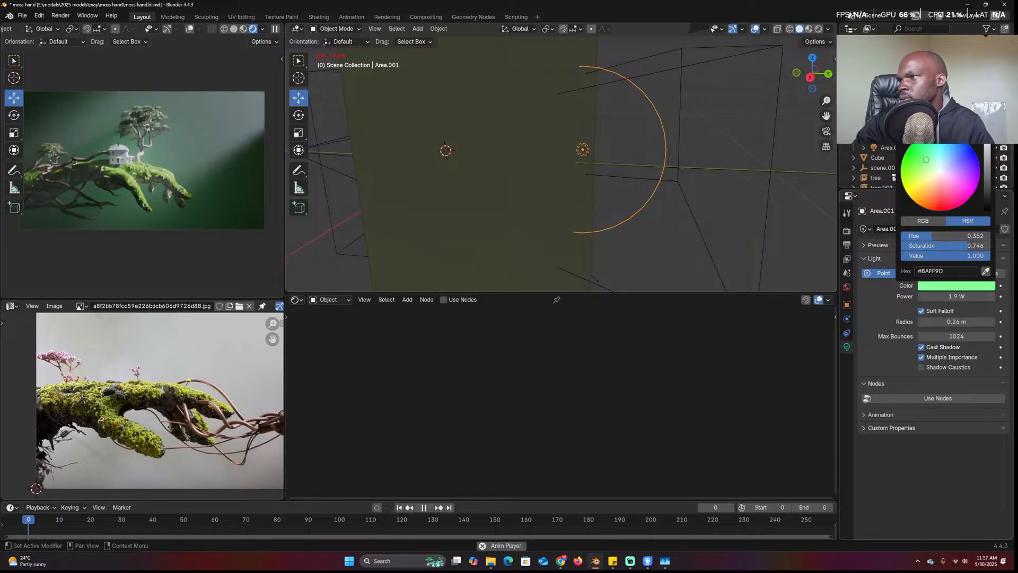
pyautogui.click(671, 222)
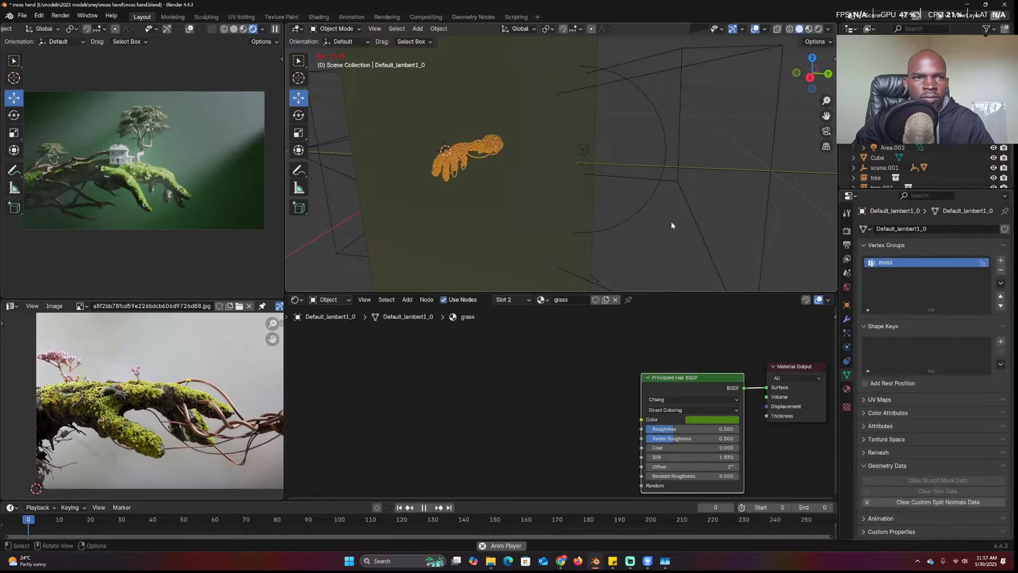
pyautogui.hotkey('ctrl', 's')
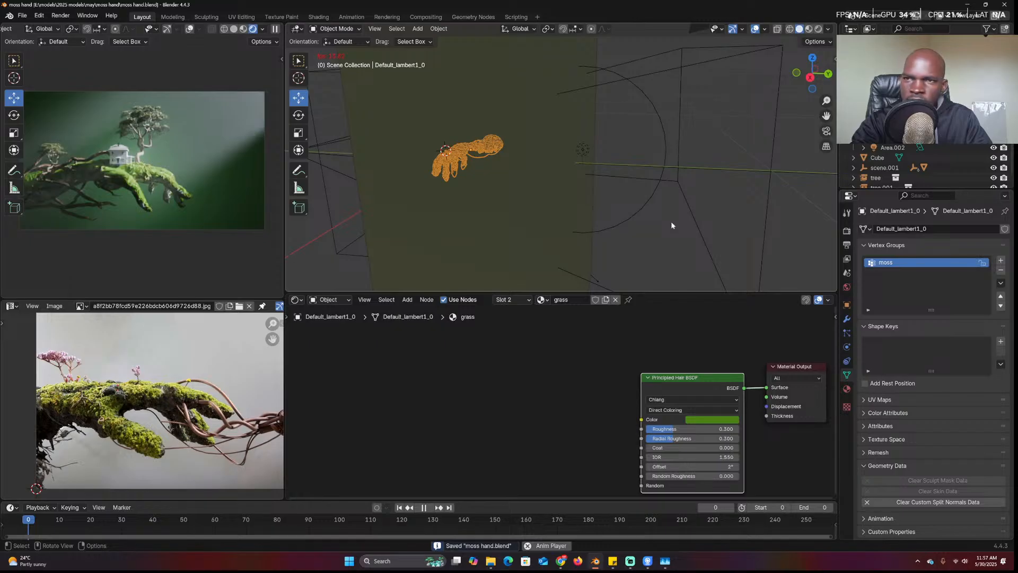
# Render the final image of the moss hand scene in Cycles with F12
pyautogui.press('F12')
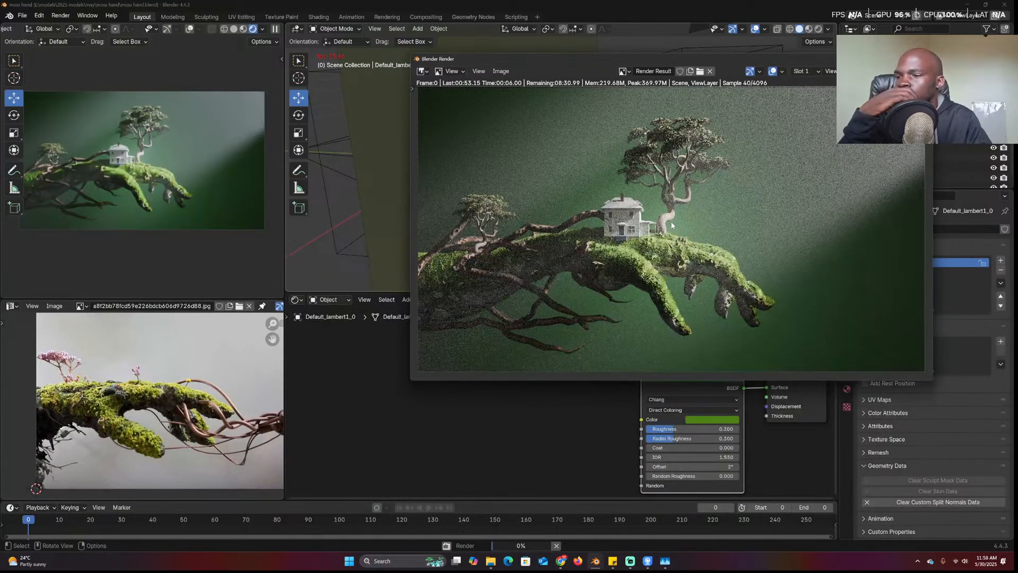
pyautogui.scroll(1, 636, 425)
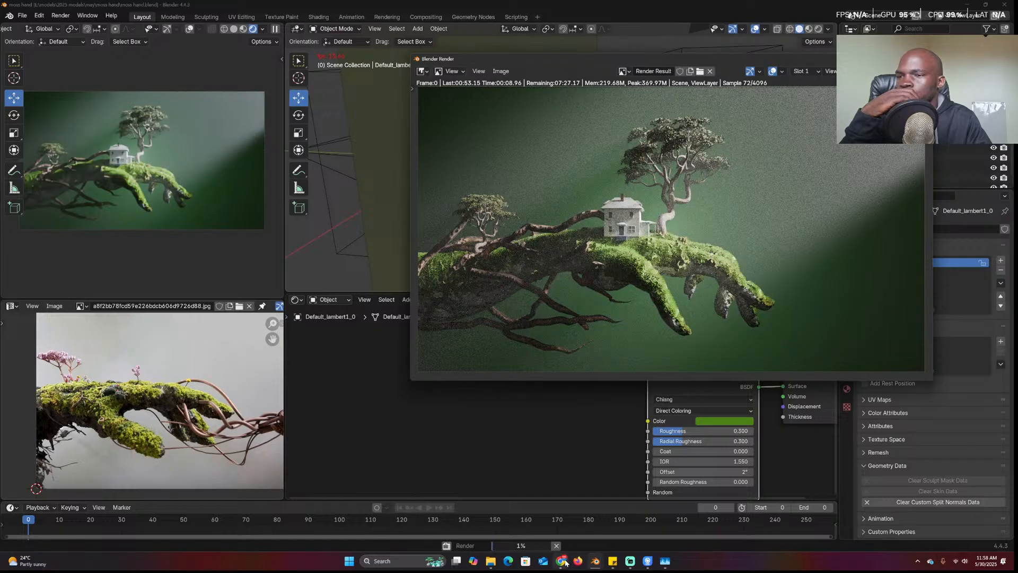
# Search Chrome for car parking games in a new tab
pyautogui.moveTo(562, 561)
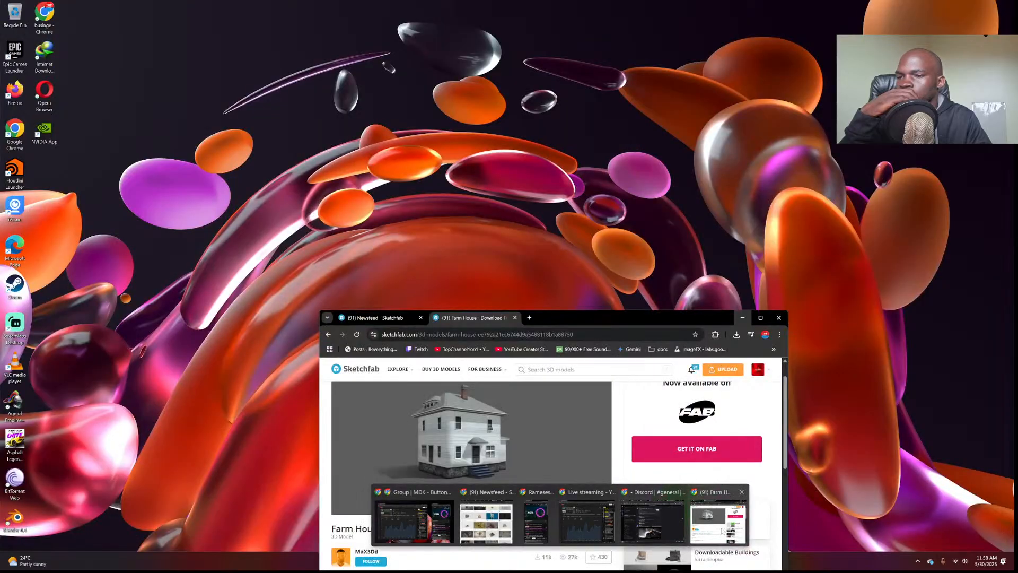
pyautogui.click(720, 524)
pyautogui.click(530, 317)
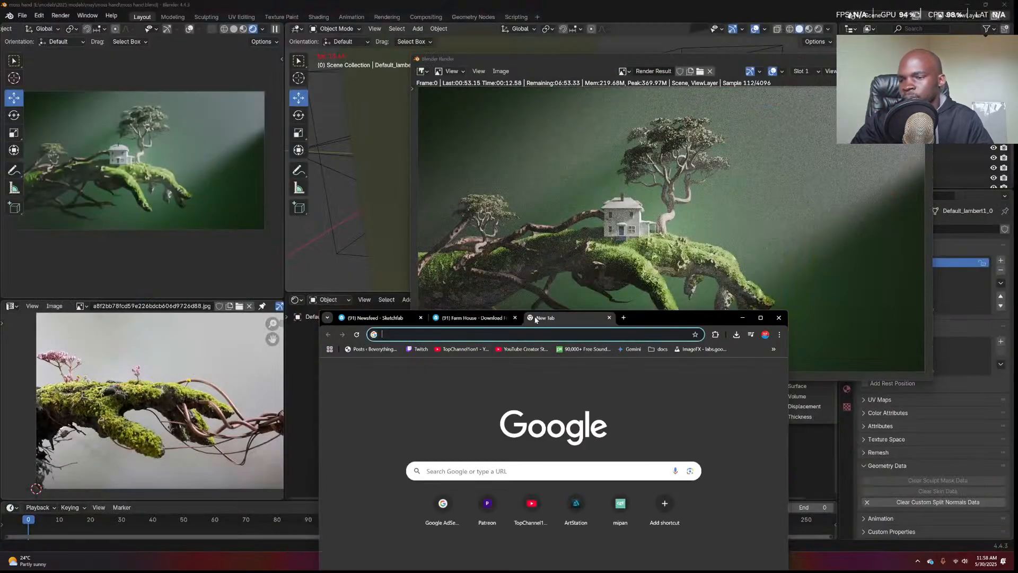
pyautogui.write('car l')
pyautogui.write('a')
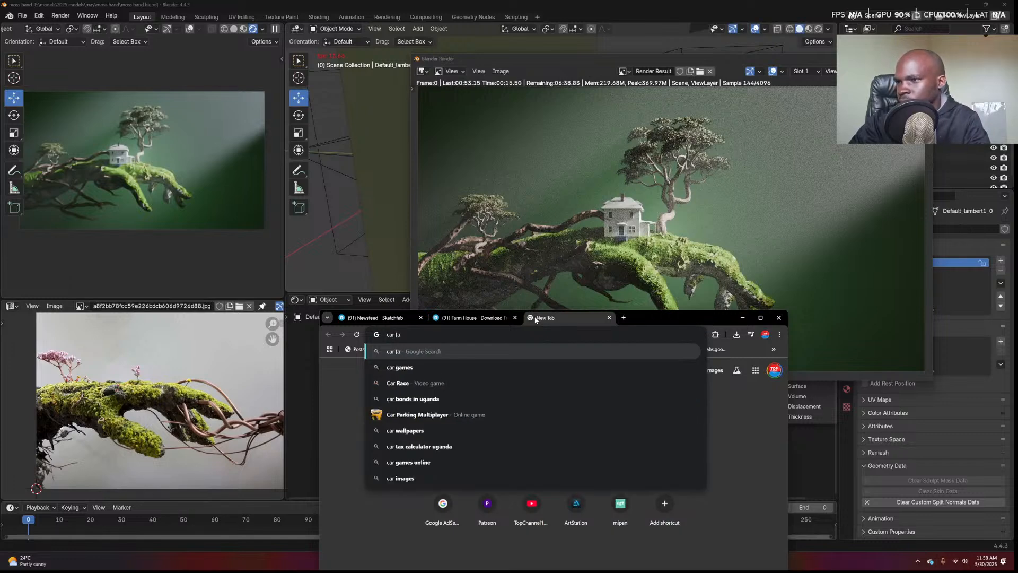
pyautogui.write('r')
pyautogui.press('BackSpace')
pyautogui.write('king ')
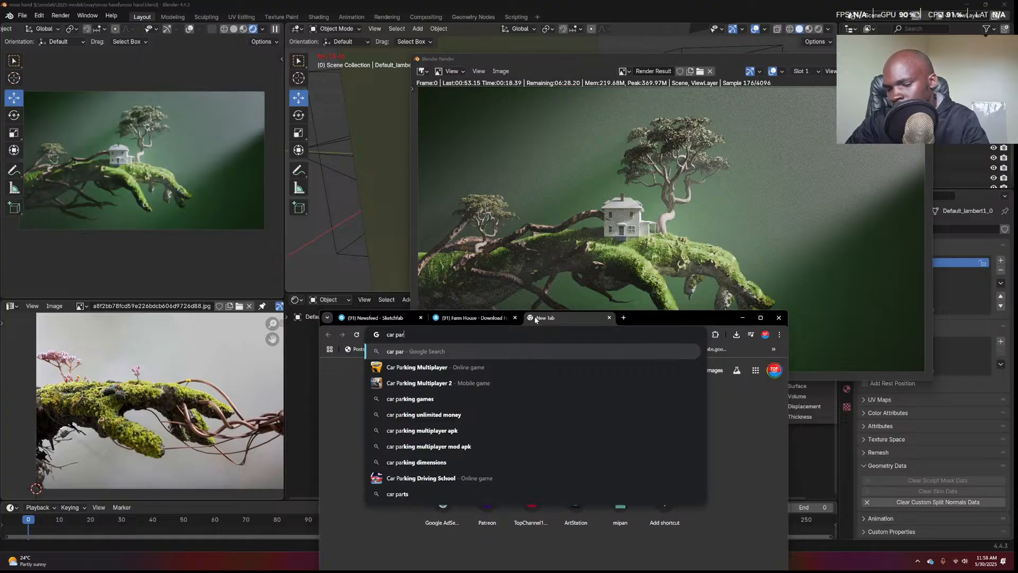
pyautogui.write('game')
pyautogui.press('Return')
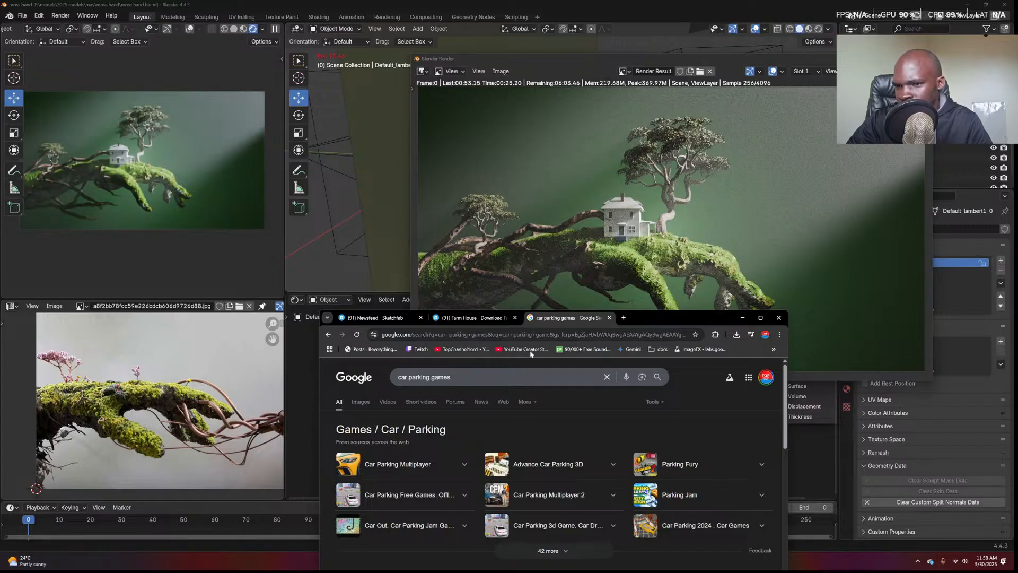
# Open CrazyGames' Parking Jam page, then bring the Blender render window back in front
pyautogui.scroll(-2, 535, 380)
pyautogui.scroll(-1, 535, 379)
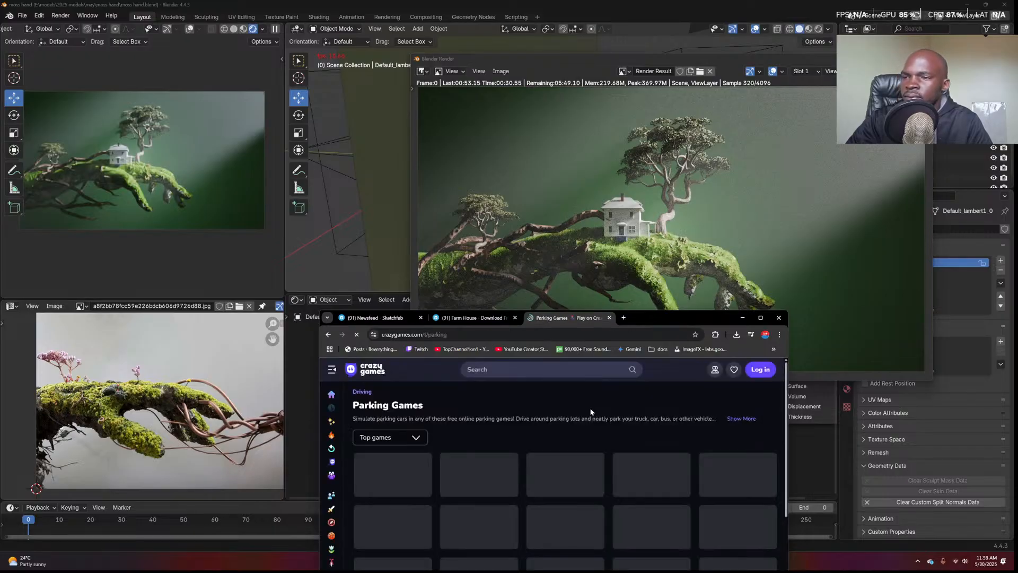
pyautogui.moveTo(667, 313); pyautogui.dragTo(518, 253)
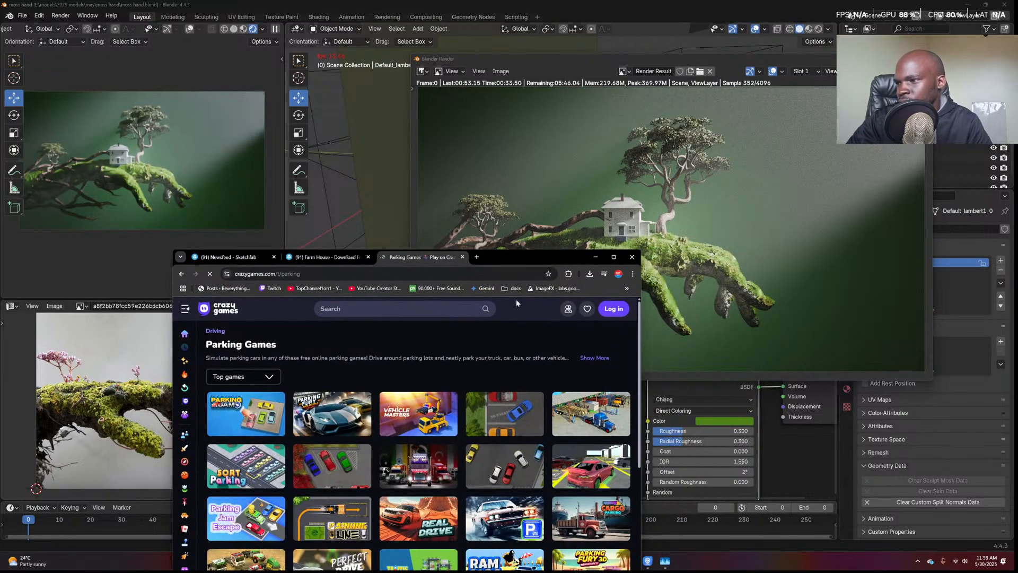
pyautogui.click(256, 411)
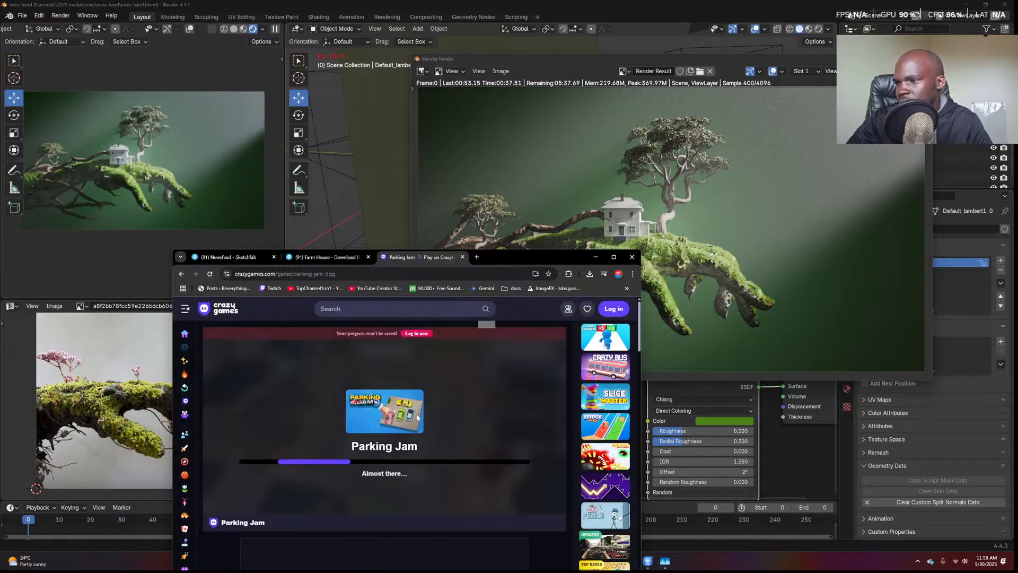
pyautogui.moveTo(532, 261); pyautogui.dragTo(740, 280)
pyautogui.click(718, 211)
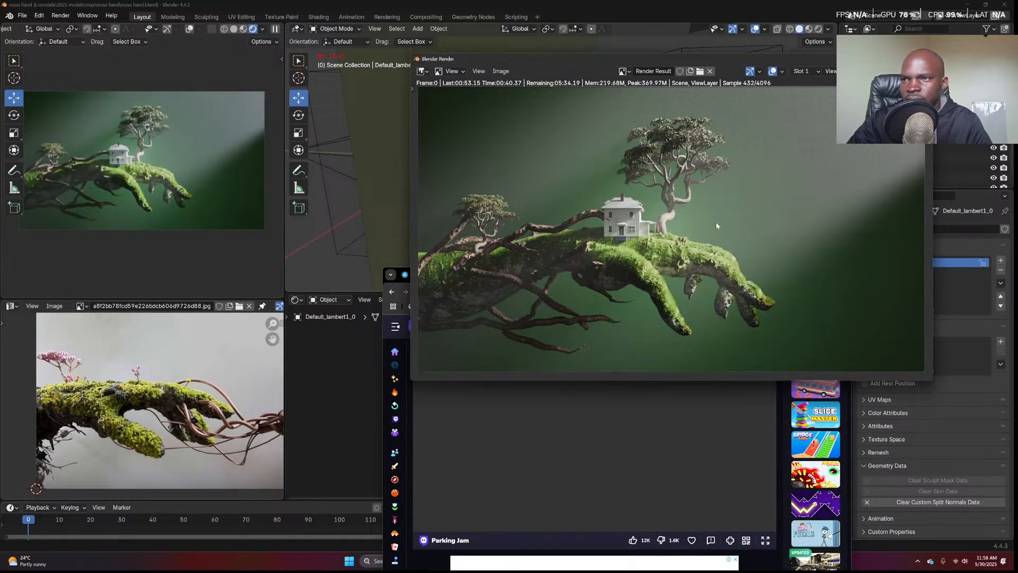
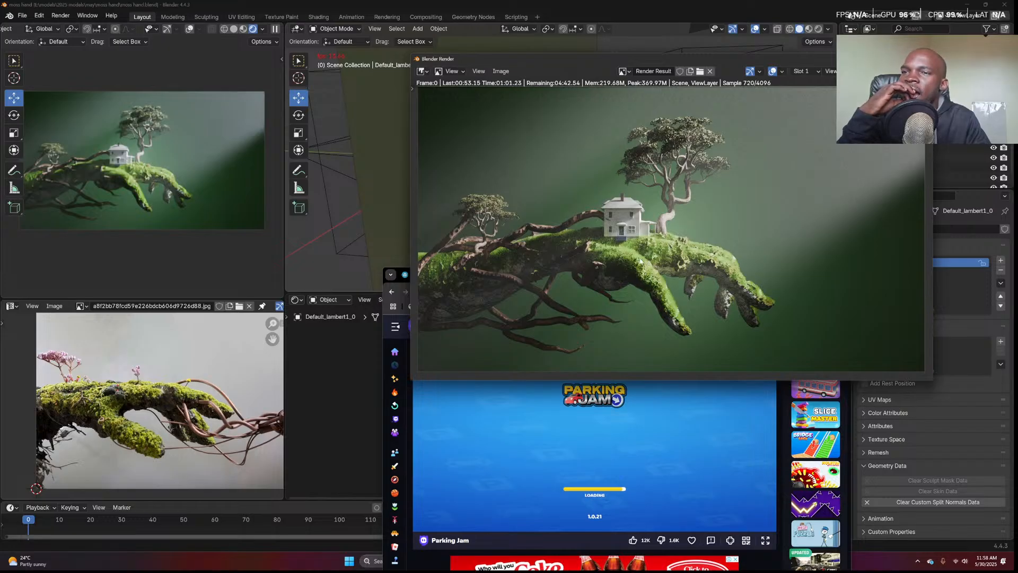
# Mute the Parking Jam tab and rearrange the browser and Render windows
pyautogui.click(617, 460)
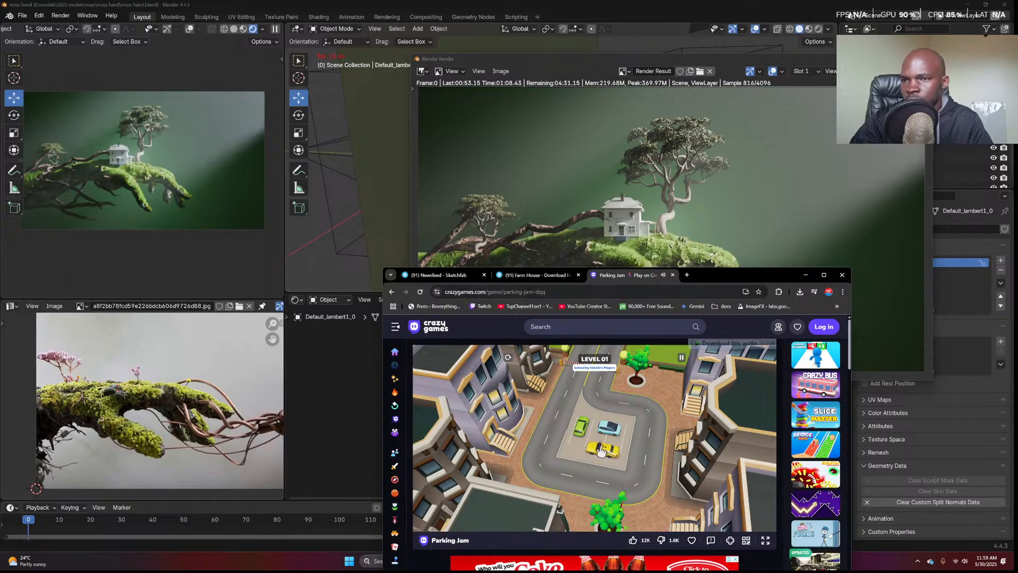
pyautogui.moveTo(742, 274); pyautogui.dragTo(826, 210)
pyautogui.rightClick(739, 212)
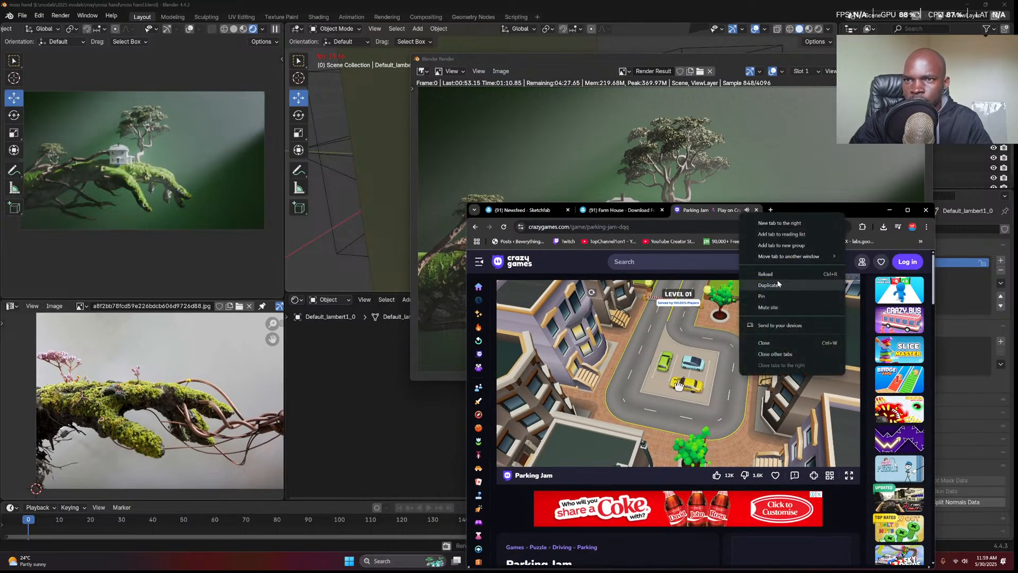
pyautogui.click(768, 307)
pyautogui.moveTo(810, 210); pyautogui.dragTo(761, 339)
pyautogui.moveTo(587, 60); pyautogui.dragTo(269, 45)
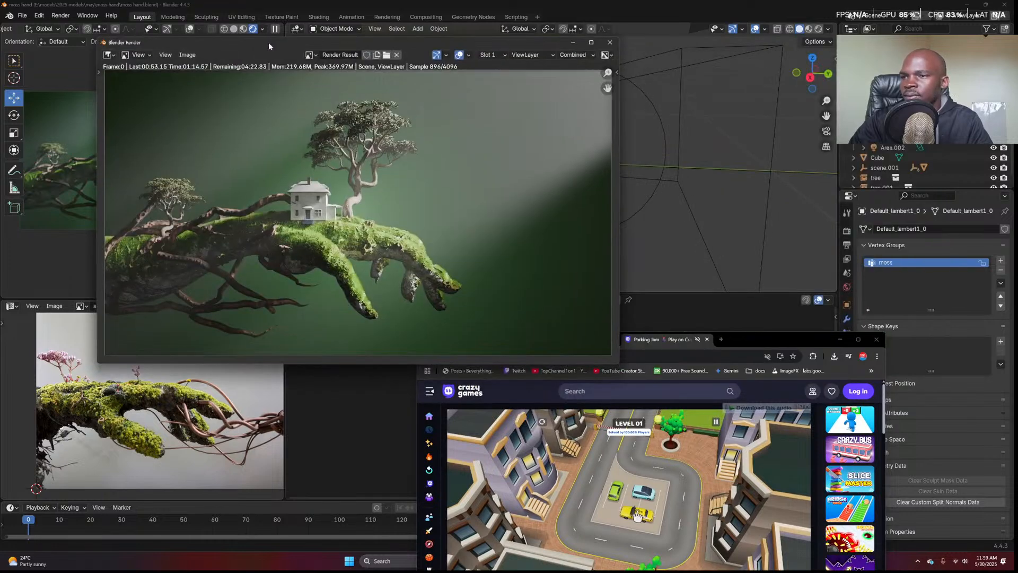
pyautogui.moveTo(754, 343); pyautogui.dragTo(792, 253)
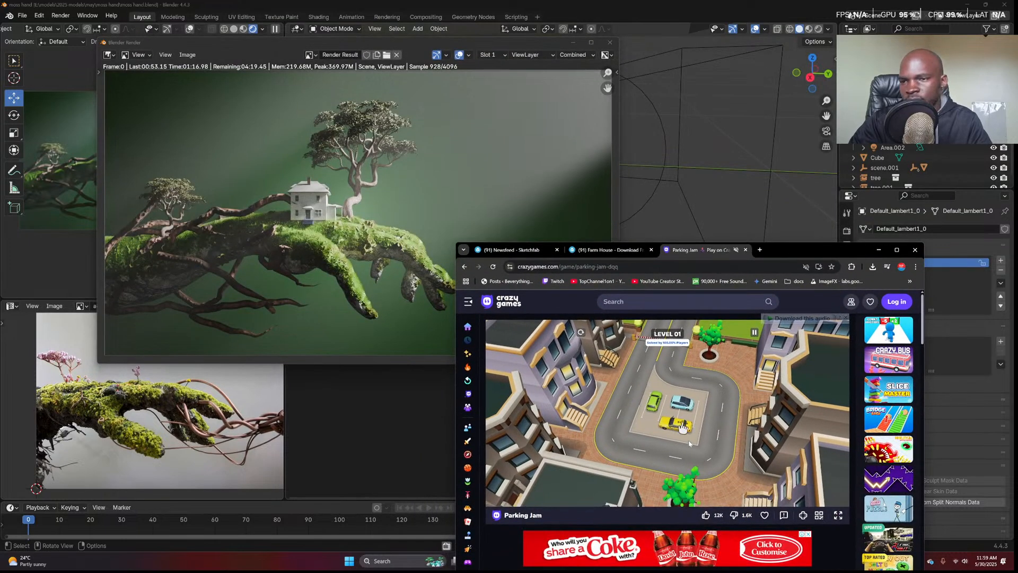
# Drive the yellow, green and blue cars out of the Parking Jam lot
pyautogui.click(675, 426)
pyautogui.click(654, 401)
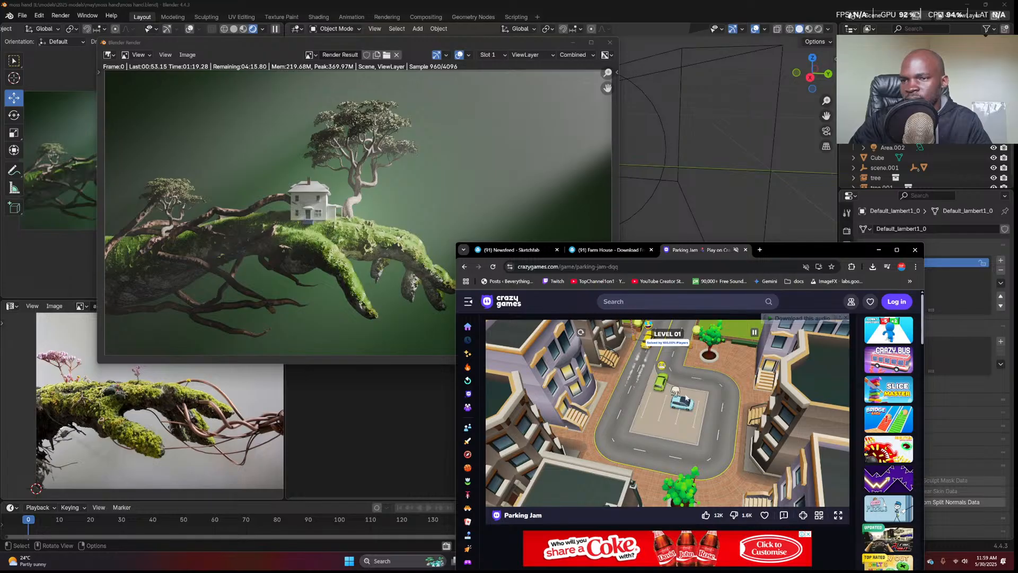
pyautogui.click(683, 404)
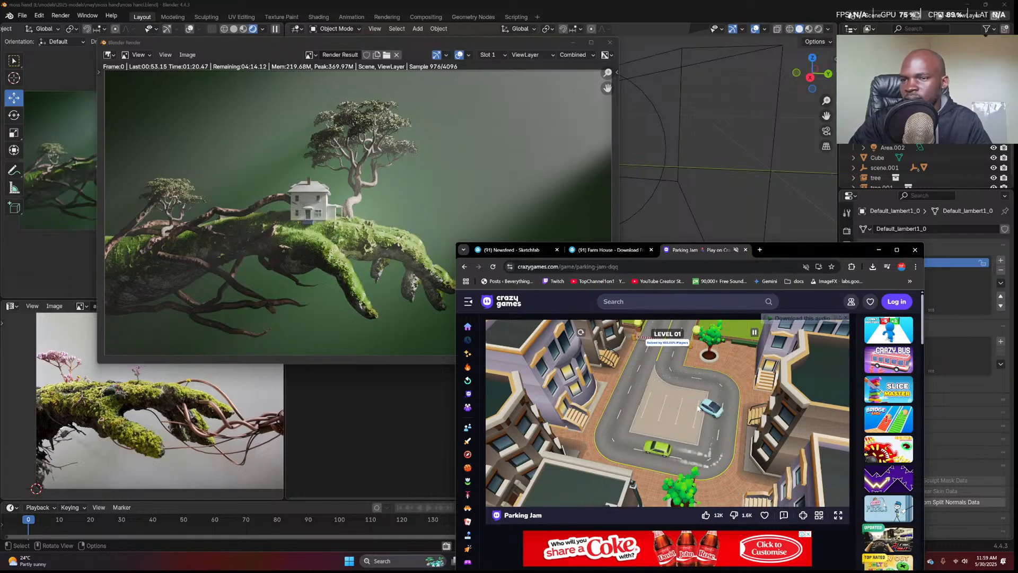
# Zoom the moss hand render to fit its window and minimize the browser
pyautogui.click(374, 162)
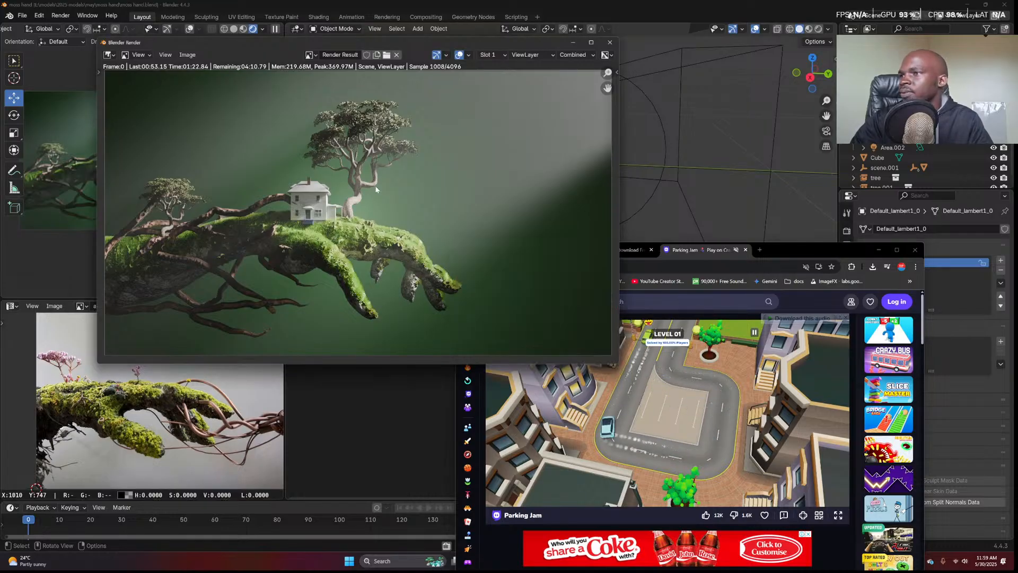
pyautogui.scroll(1, 375, 190)
pyautogui.scroll(-1, 374, 186)
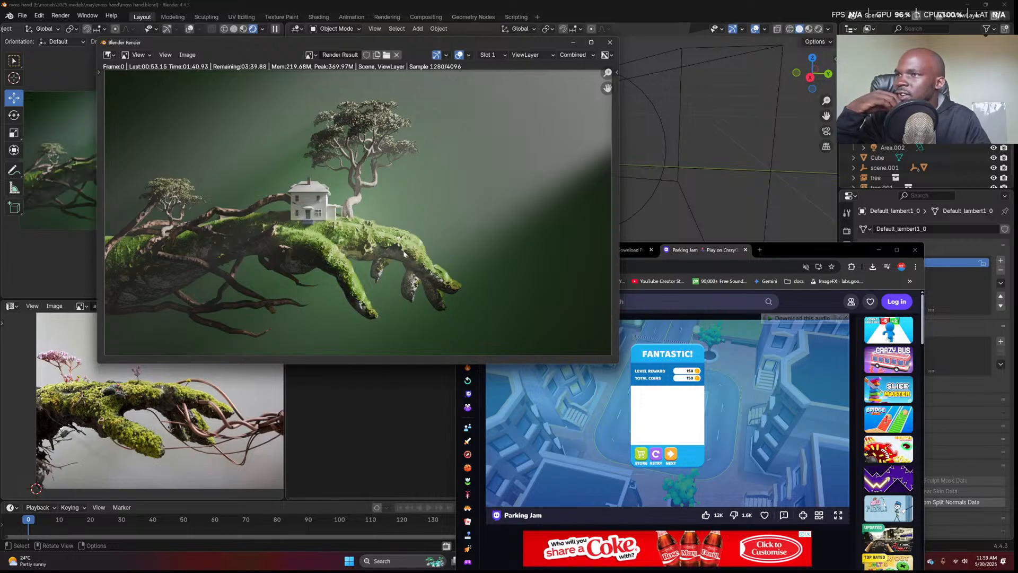
pyautogui.scroll(-2, 405, 249)
pyautogui.scroll(3, 405, 249)
pyautogui.scroll(-2, 405, 249)
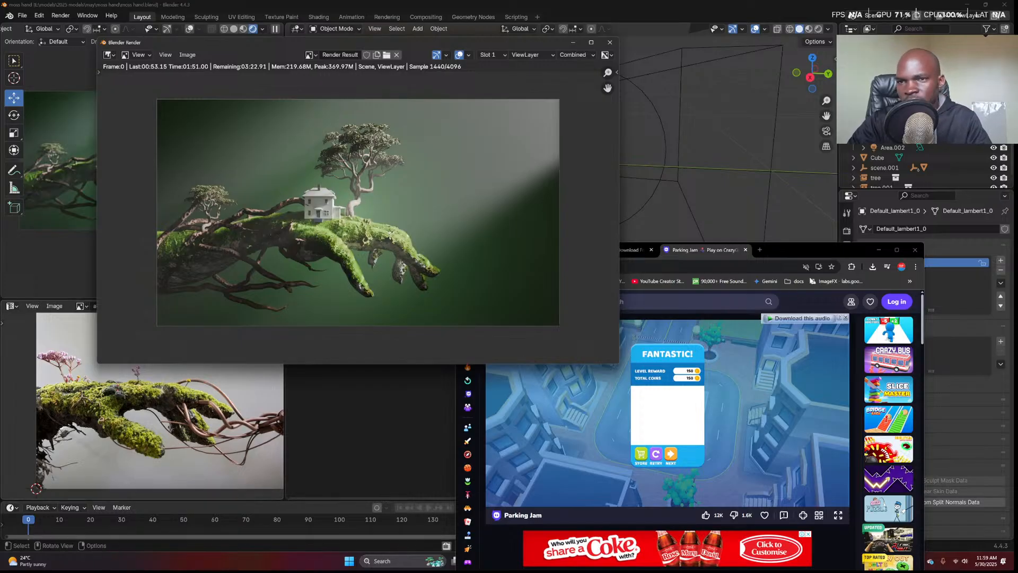
pyautogui.click(878, 250)
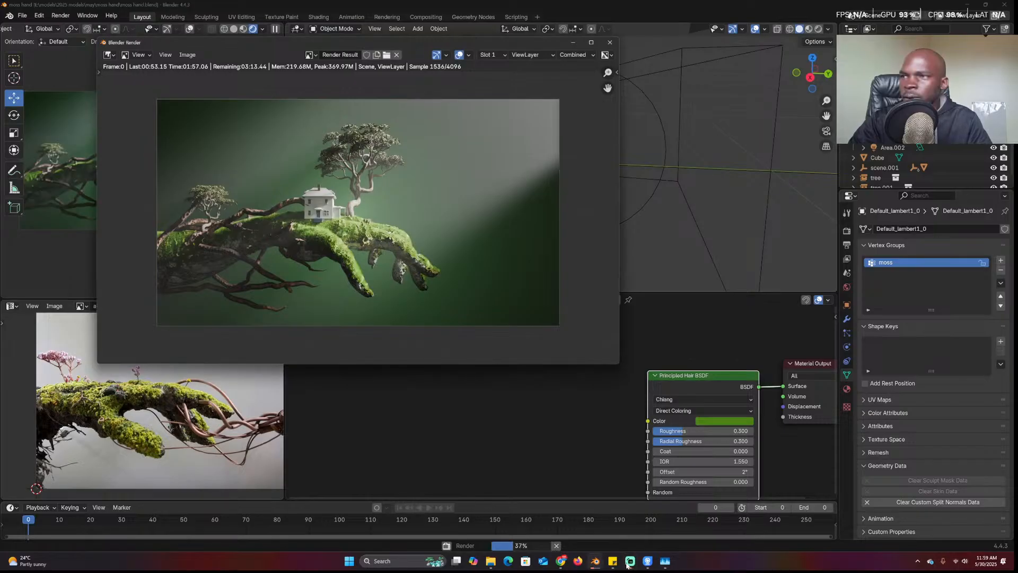
# Save moss hand.blend, close the render, launch Blender 4.4.3 again and place Discord over it
pyautogui.press('Escape')
pyautogui.hotkey('ctrl', 's')
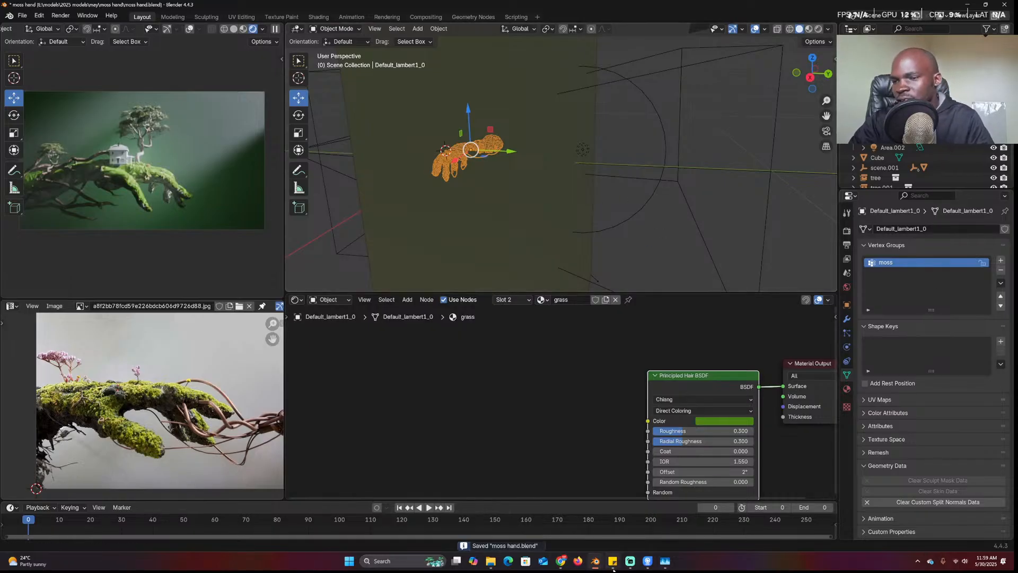
pyautogui.rightClick(595, 560)
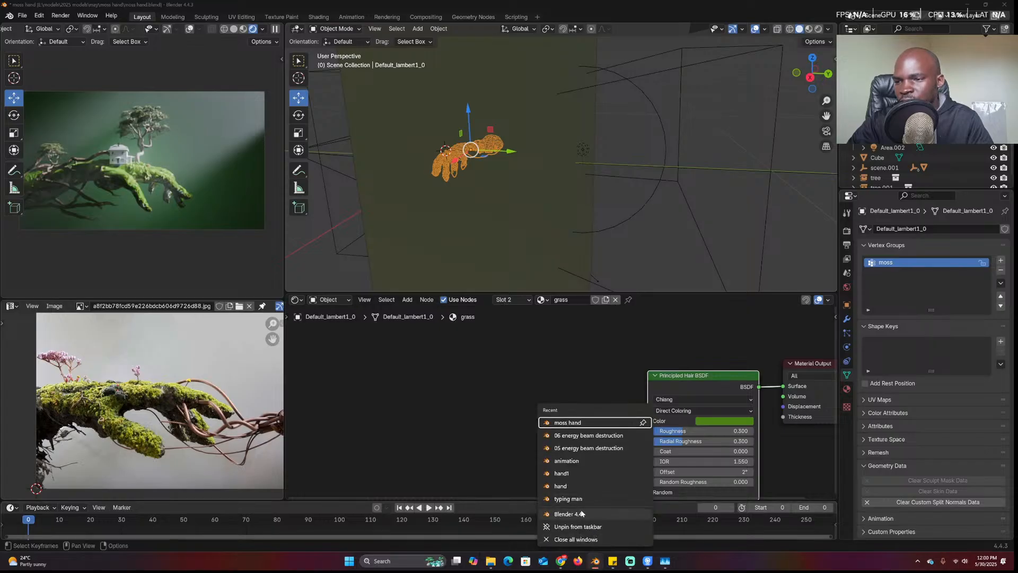
pyautogui.click(581, 514)
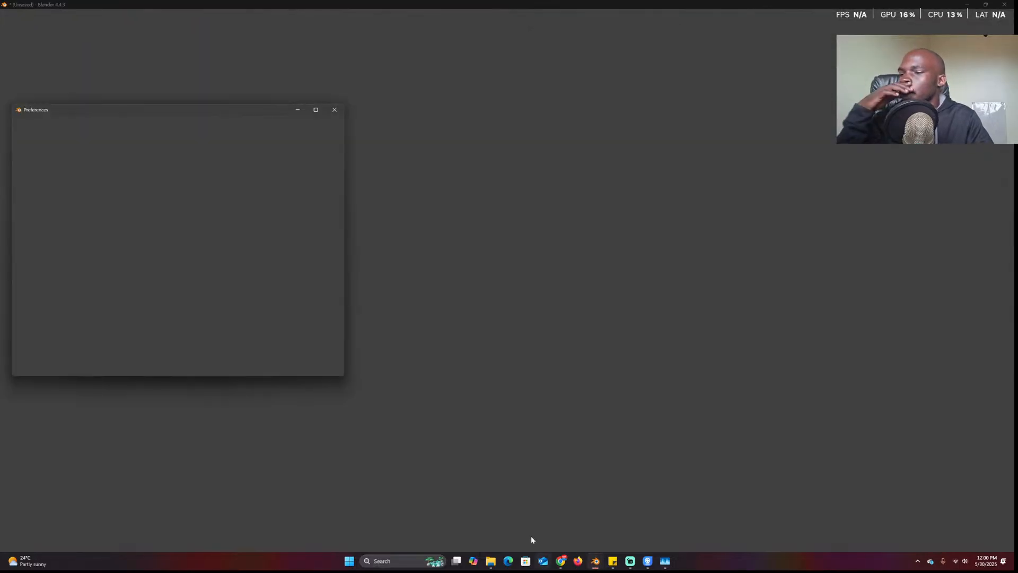
pyautogui.moveTo(563, 562)
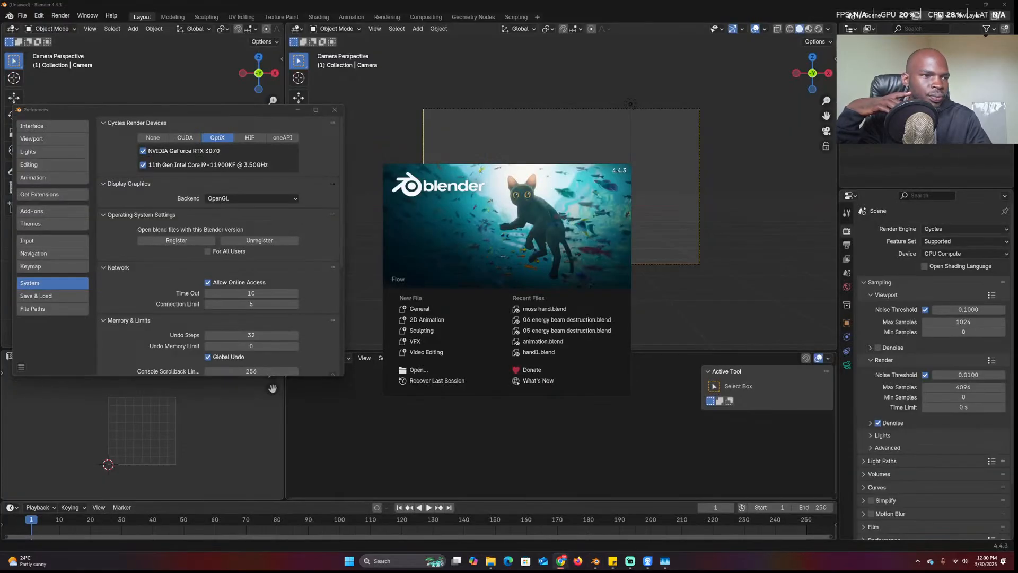
pyautogui.moveTo(1017, 80); pyautogui.dragTo(878, 61)
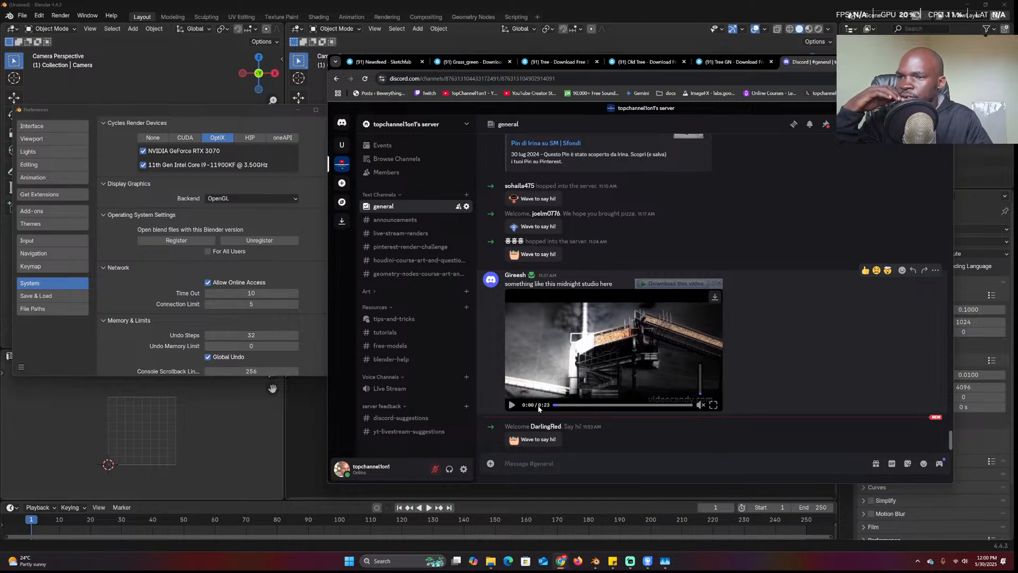
# Preview the Discord-shared video and download Timeline_1_compressed.mp4
pyautogui.click(511, 405)
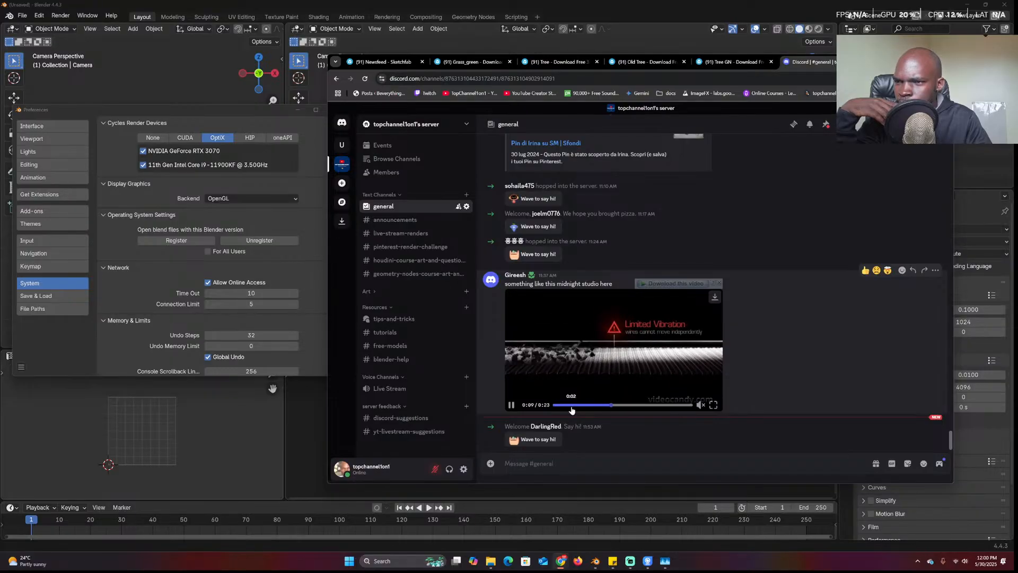
pyautogui.moveTo(571, 410); pyautogui.dragTo(528, 406)
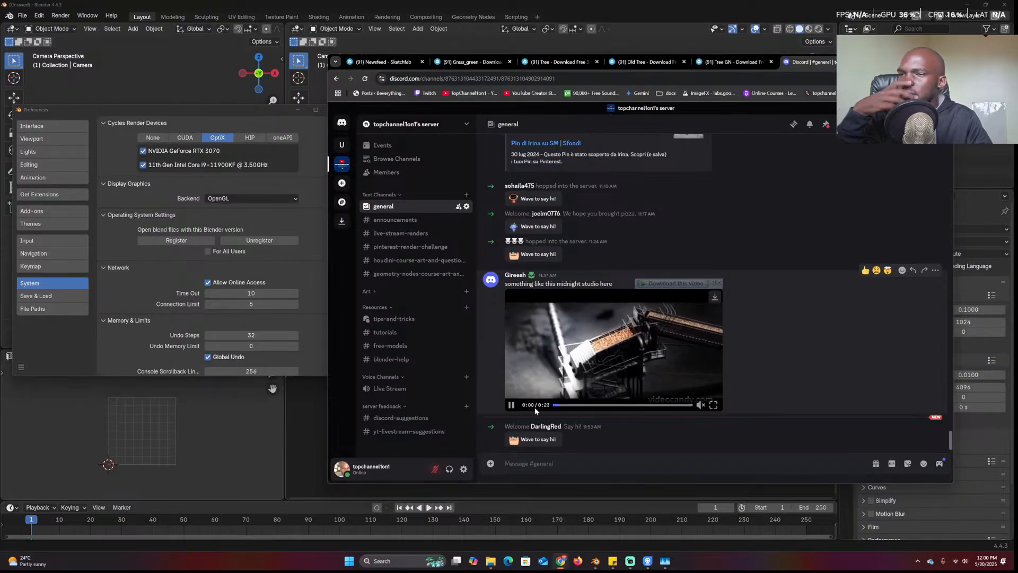
pyautogui.click(510, 407)
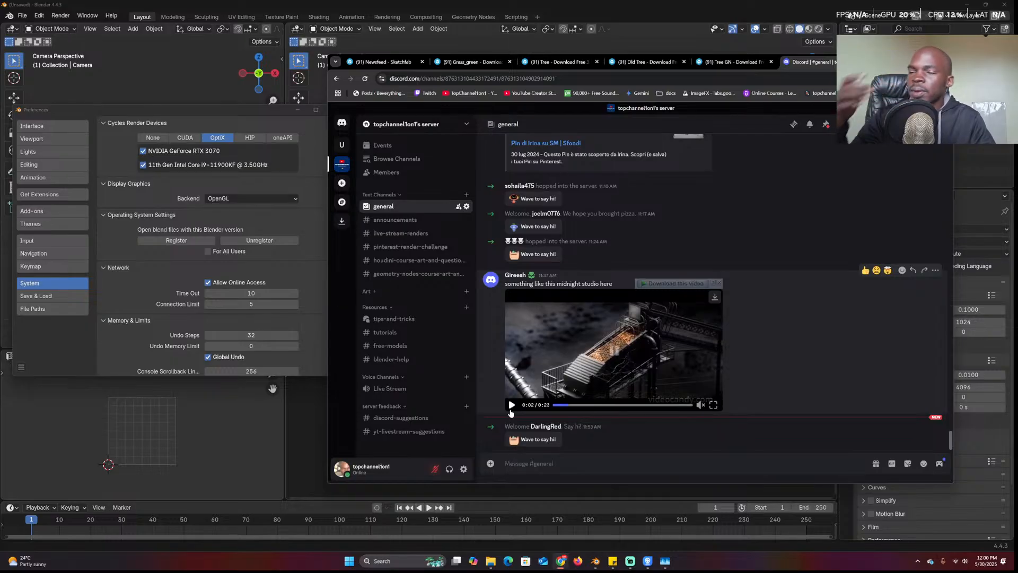
pyautogui.click(674, 283)
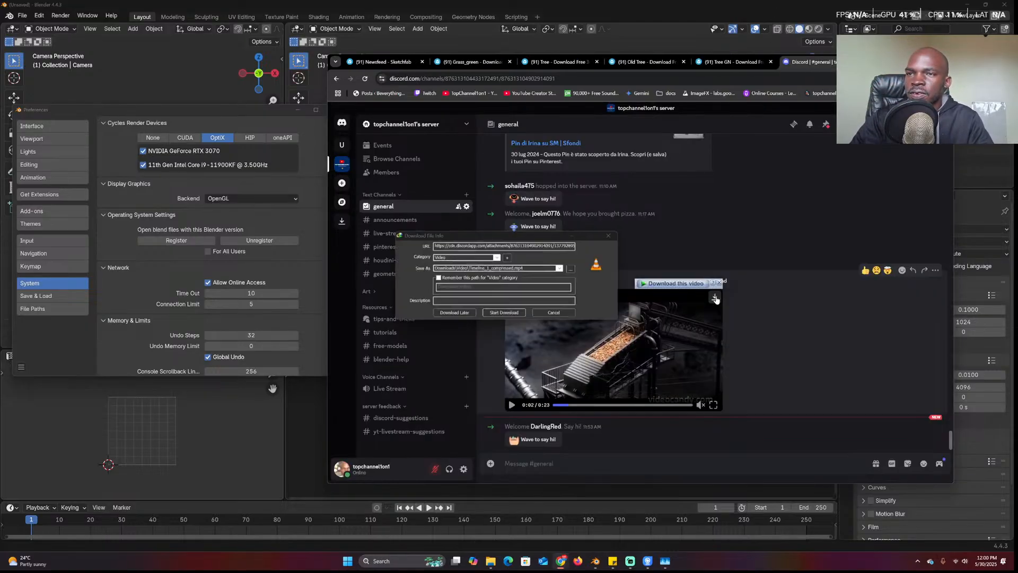
pyautogui.click(504, 311)
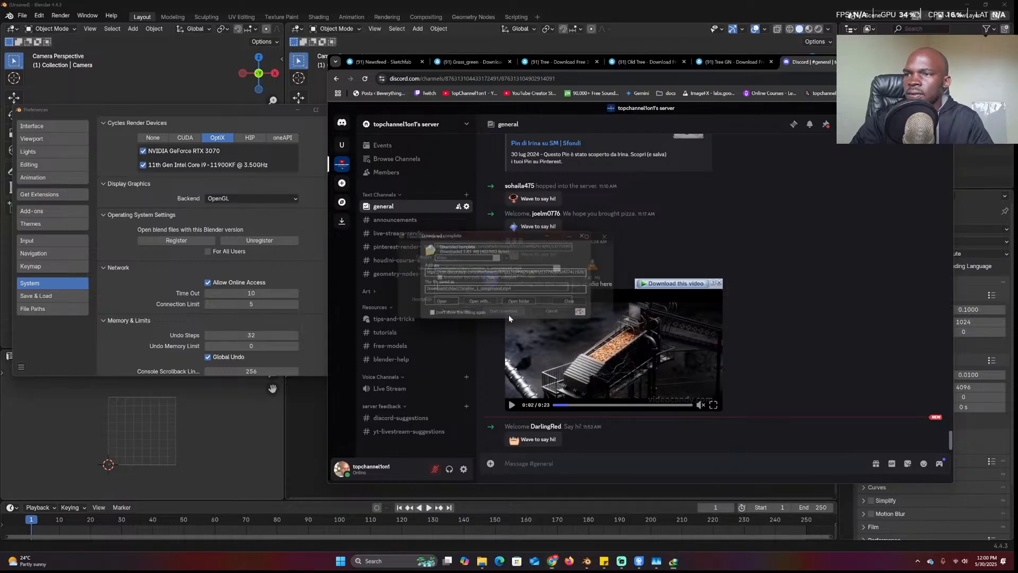
# Open the clip muted in VLC, enlarge it at upper right, and dismiss Blender's splash screen
pyautogui.click(439, 303)
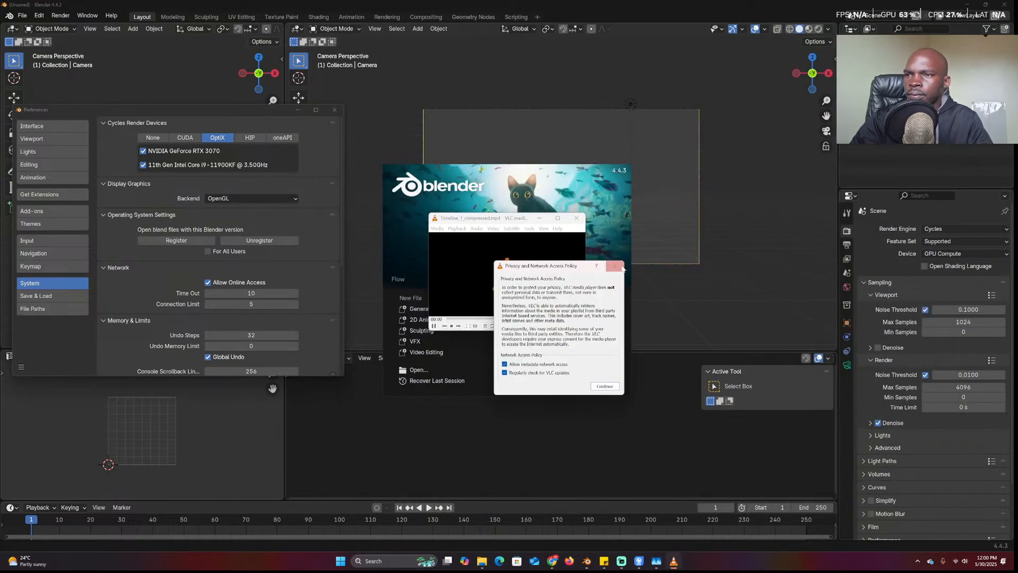
pyautogui.click(621, 267)
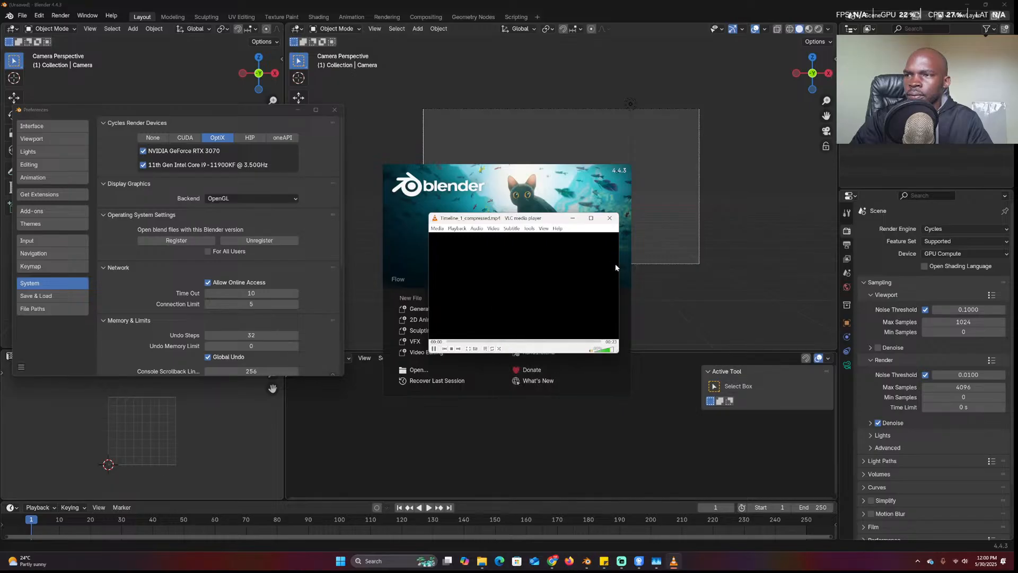
pyautogui.click(592, 351)
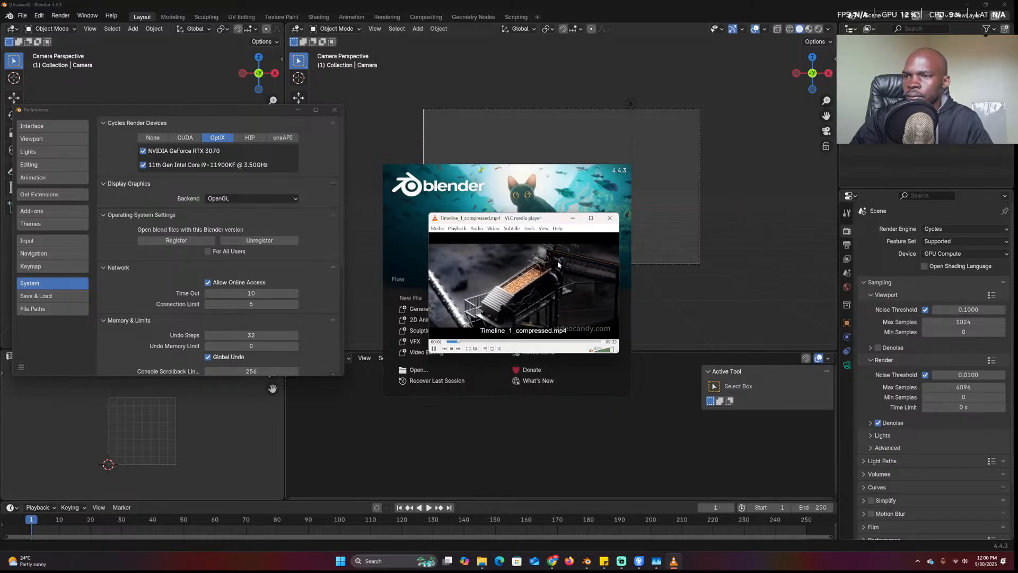
pyautogui.moveTo(558, 218); pyautogui.dragTo(855, 125)
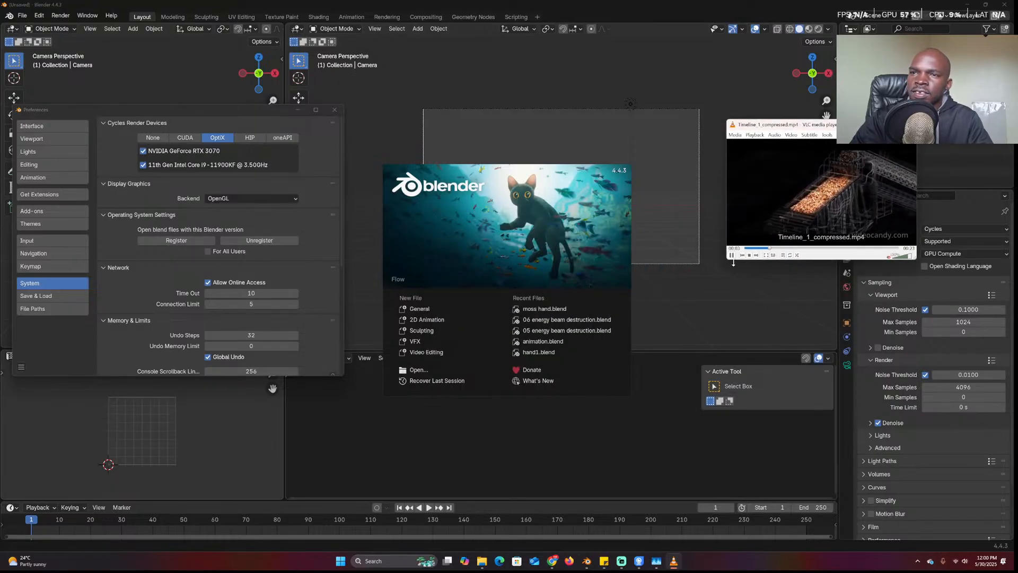
pyautogui.moveTo(790, 260); pyautogui.dragTo(789, 469)
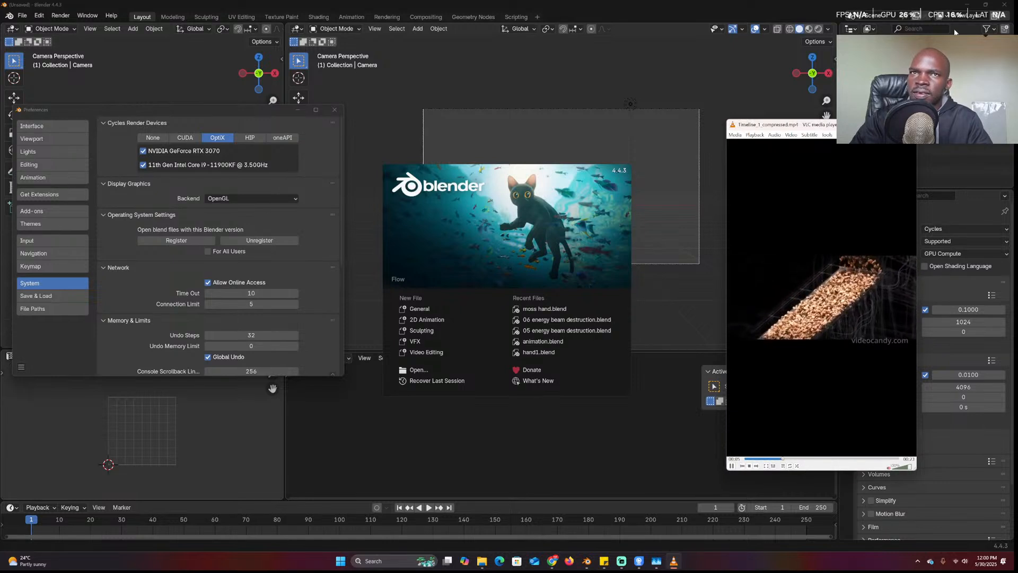
pyautogui.click(807, 19)
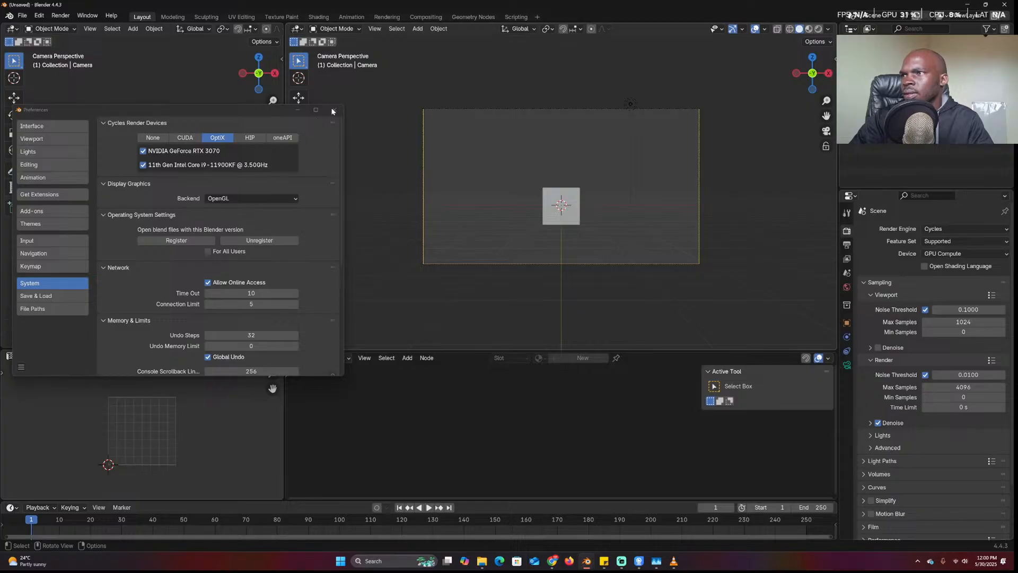
# Arrange the Blender windows, widening the new one beside the video player
pyautogui.click(417, 147)
pyautogui.moveTo(594, 3); pyautogui.dragTo(566, 90)
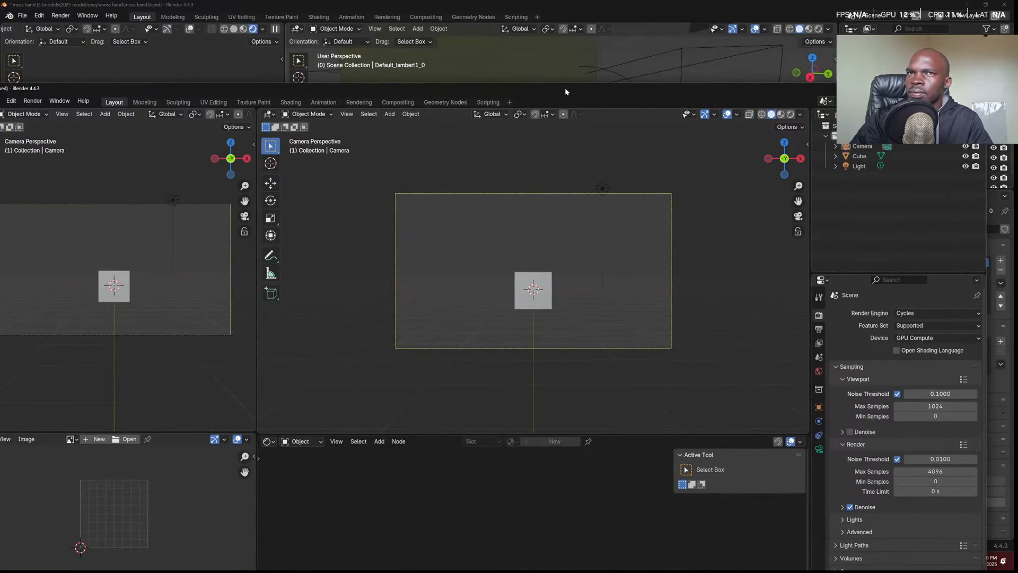
pyautogui.moveTo(956, 91)
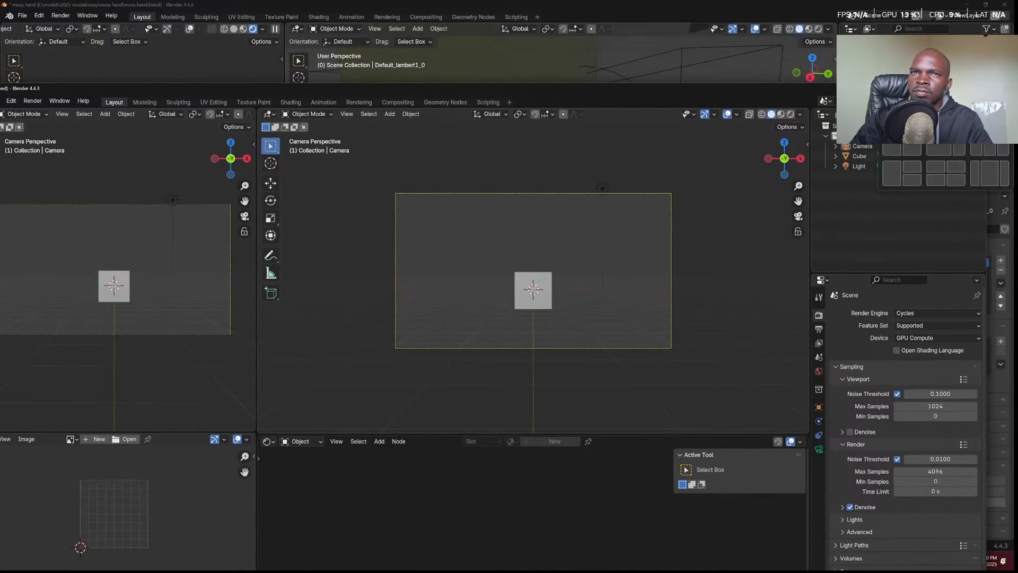
pyautogui.click(893, 141)
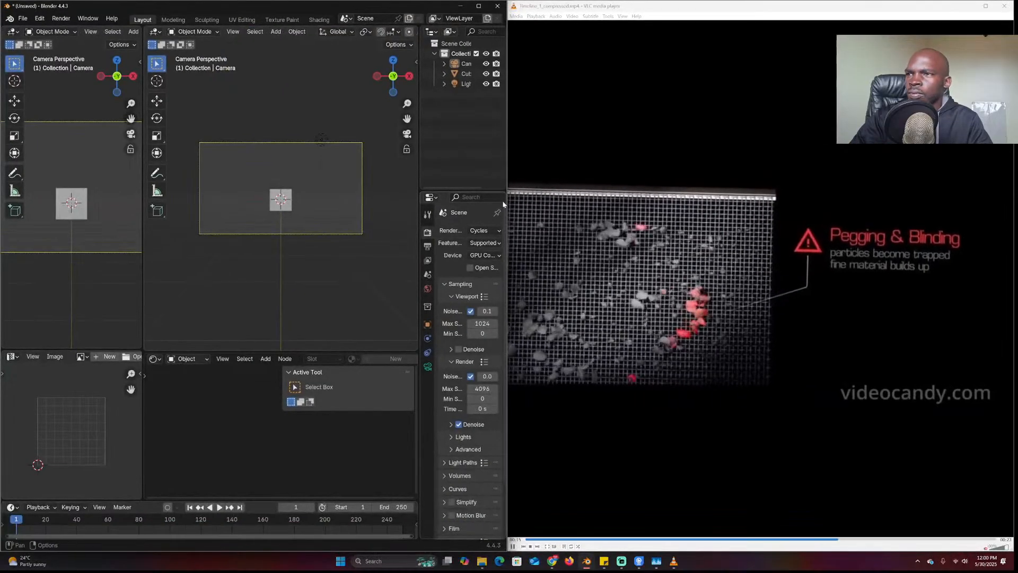
pyautogui.moveTo(508, 200); pyautogui.dragTo(759, 200)
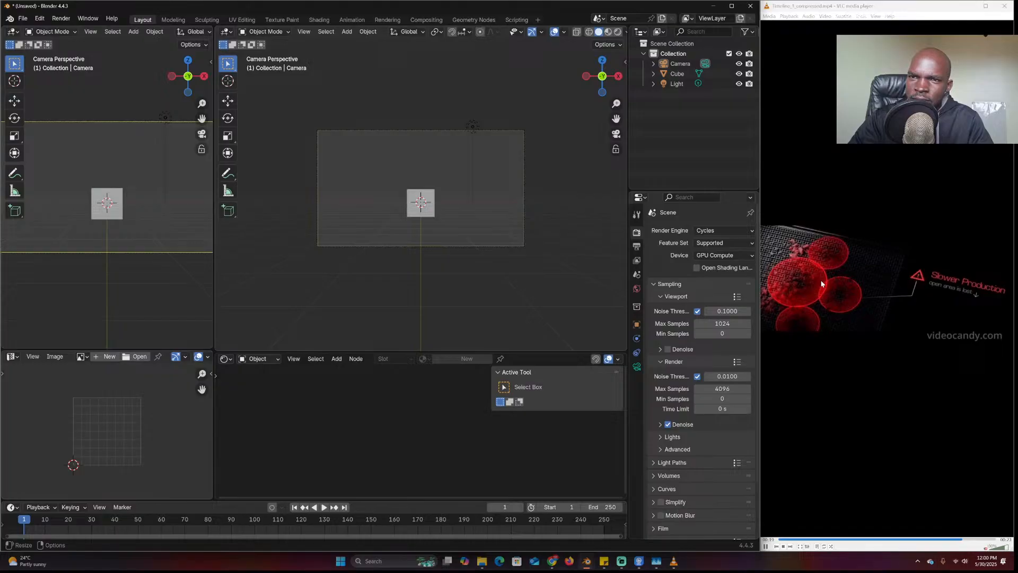
# Delete the default cube and light, then bring Chrome back up
pyautogui.moveTo(449, 179); pyautogui.dragTo(414, 201, button='middle')
pyautogui.moveTo(380, 89); pyautogui.dragTo(492, 223)
pyautogui.press('x')
pyautogui.click(521, 239)
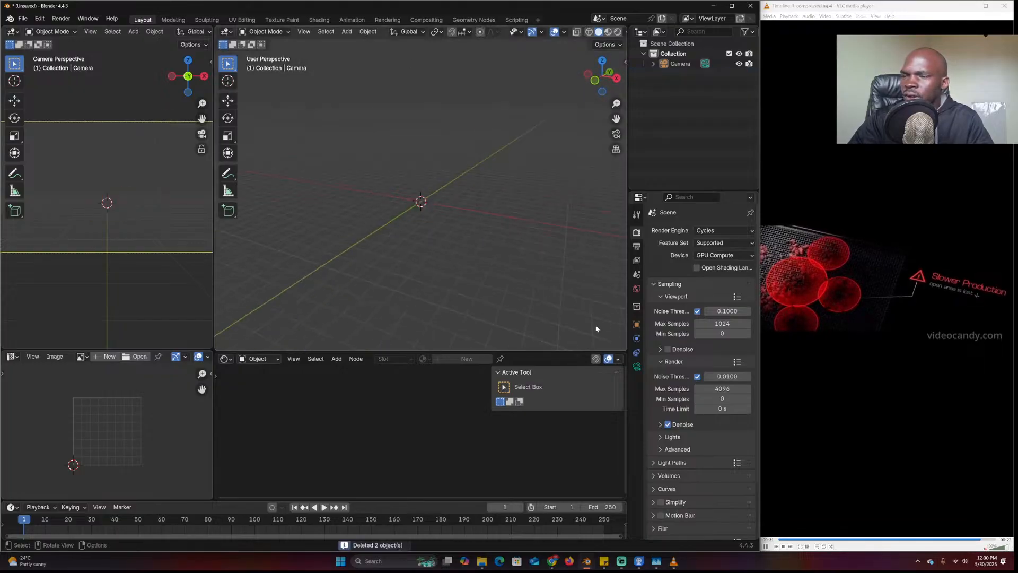
pyautogui.moveTo(552, 560)
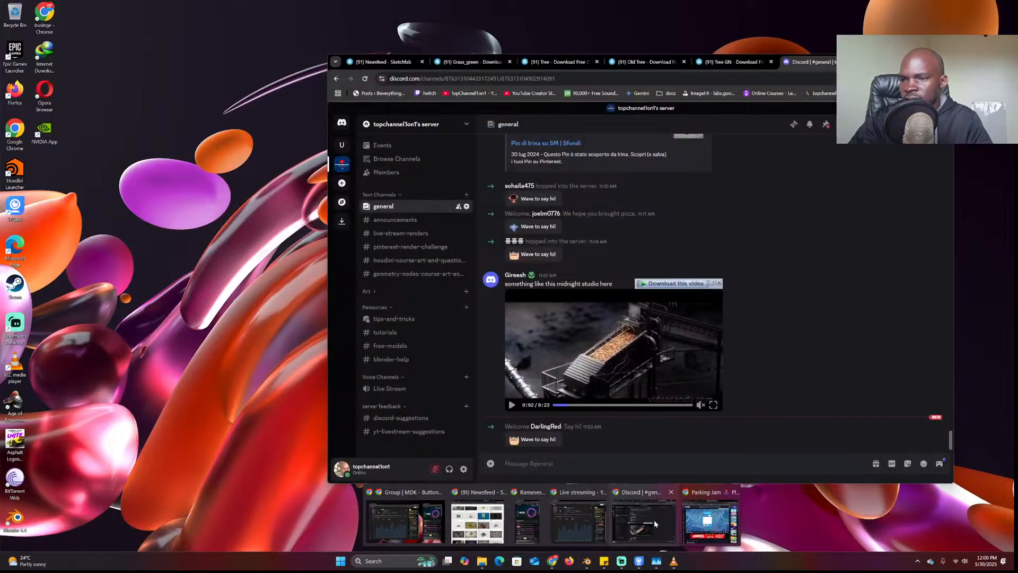
pyautogui.click(656, 519)
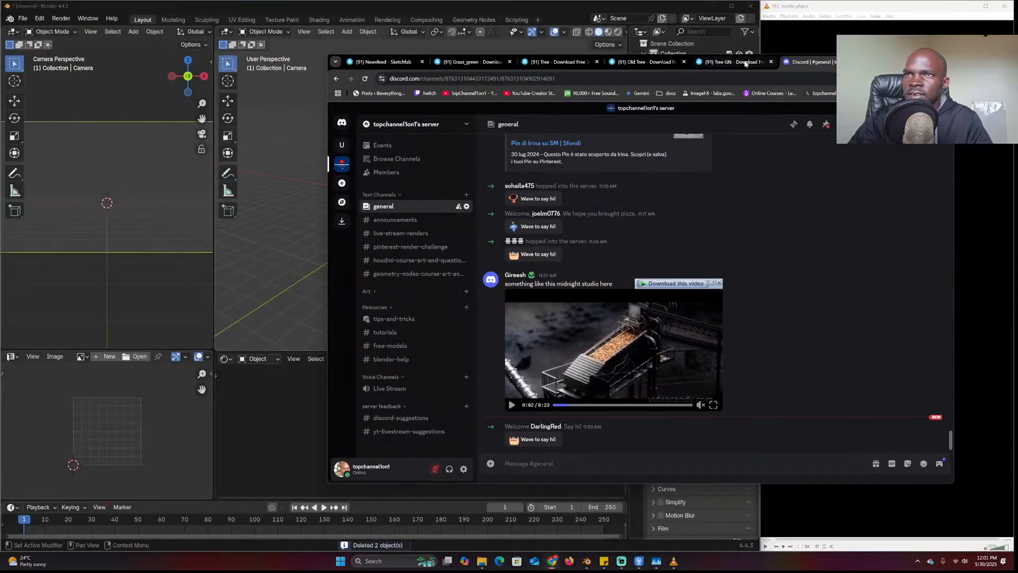
# Search Sketchfab for rock models filtered to downloadable ones and browse the results
pyautogui.click(738, 62)
pyautogui.click(604, 116)
pyautogui.write('rock')
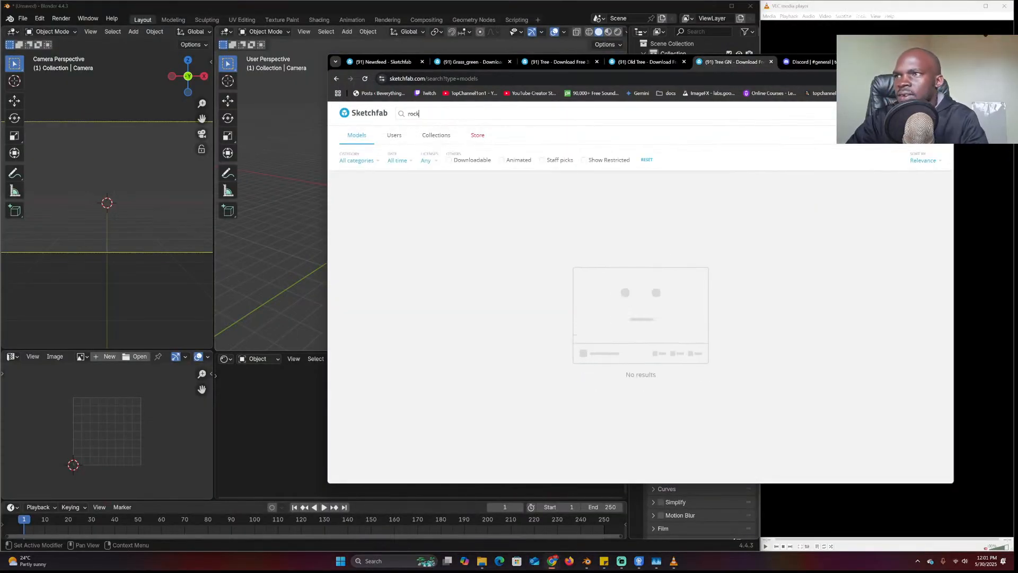
pyautogui.press('Return')
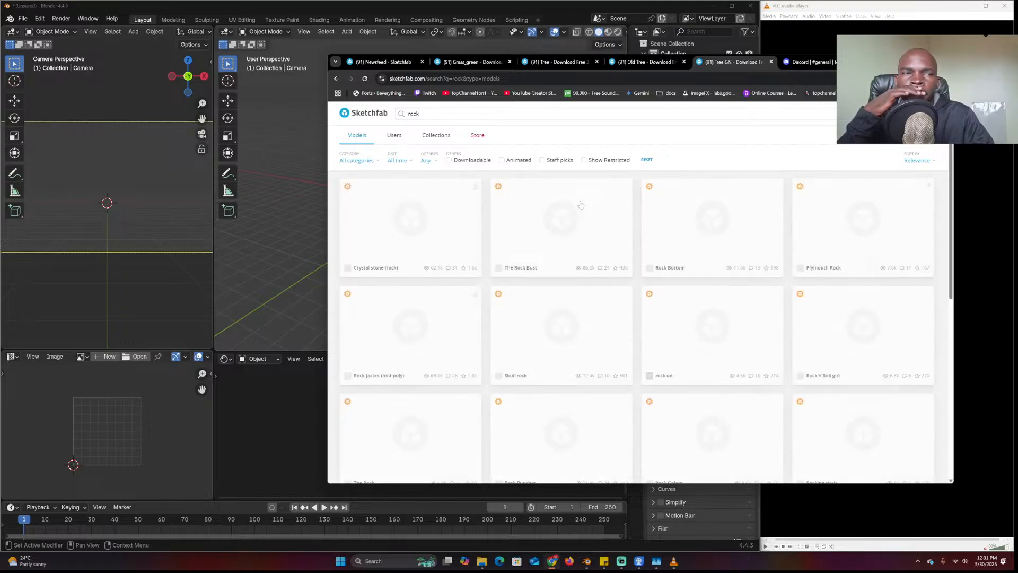
pyautogui.scroll(-2, 450, 352)
pyautogui.scroll(2, 456, 238)
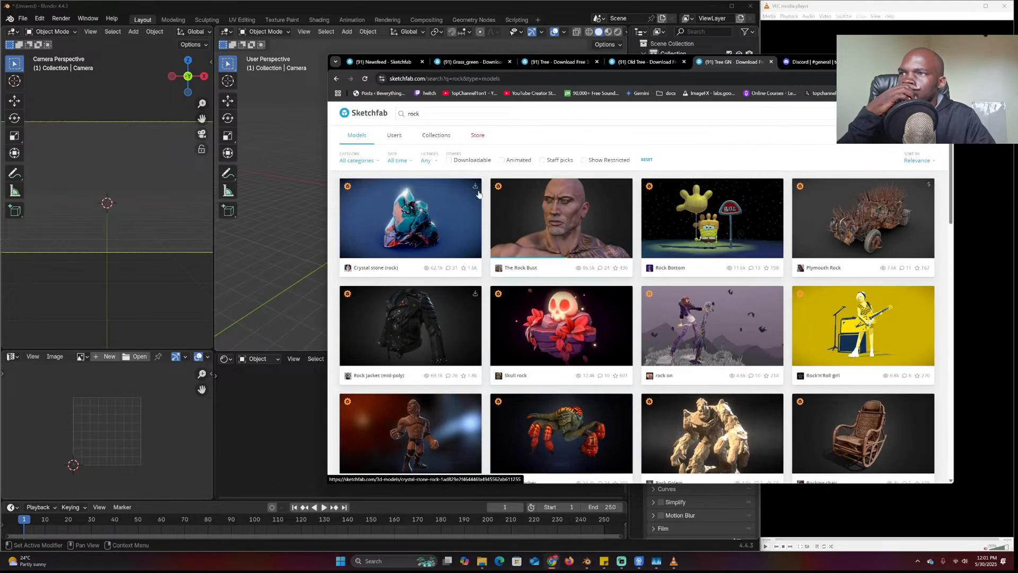
pyautogui.click(466, 164)
pyautogui.scroll(-2, 559, 290)
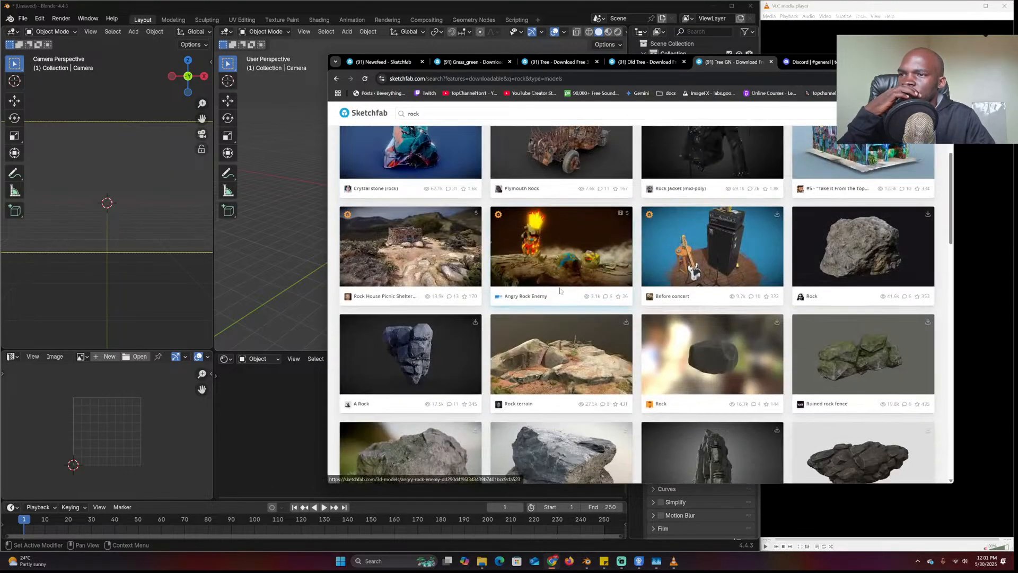
pyautogui.scroll(-10, 560, 291)
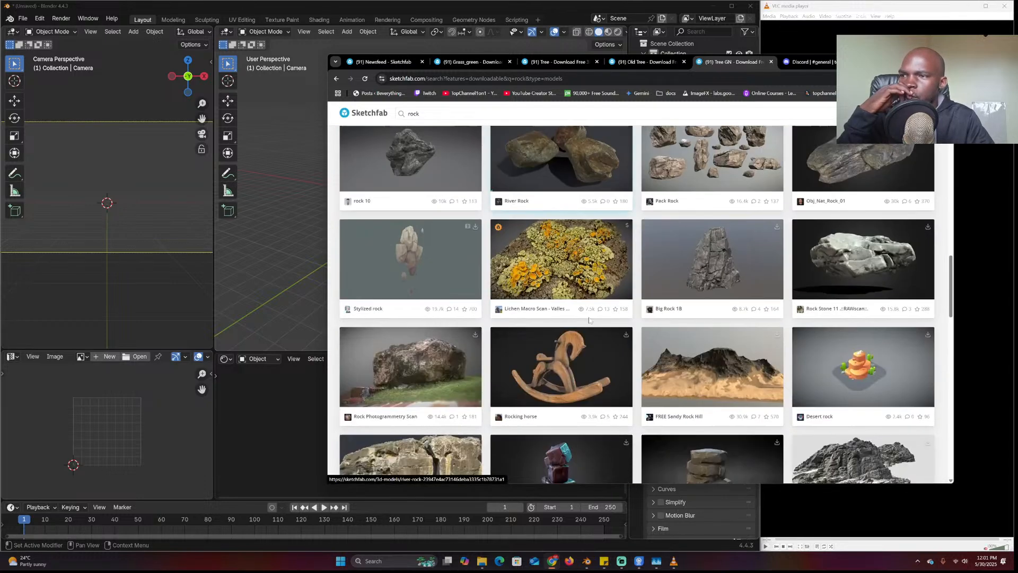
pyautogui.scroll(2, 728, 290)
pyautogui.scroll(-8, 741, 307)
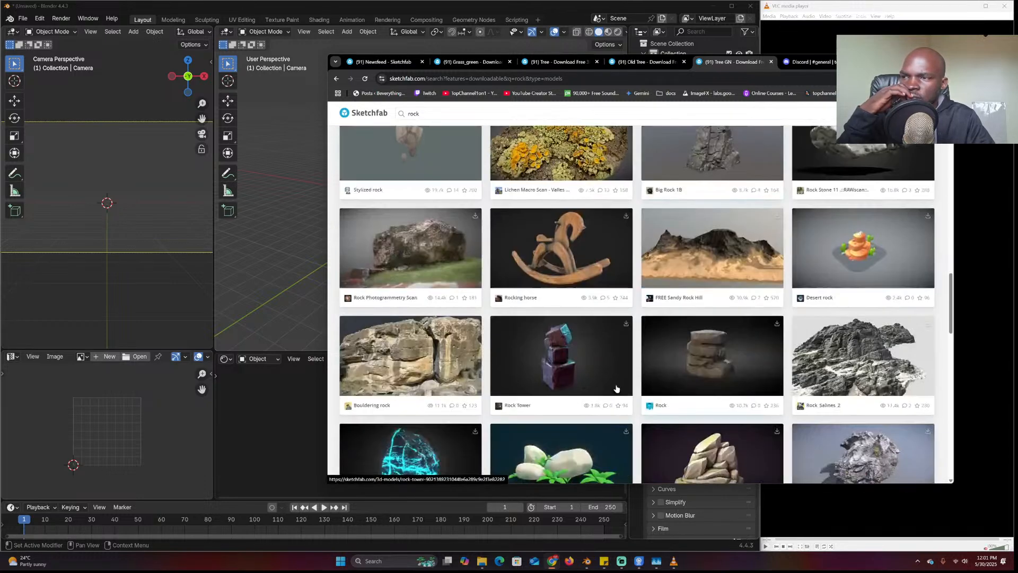
pyautogui.scroll(-13, 585, 389)
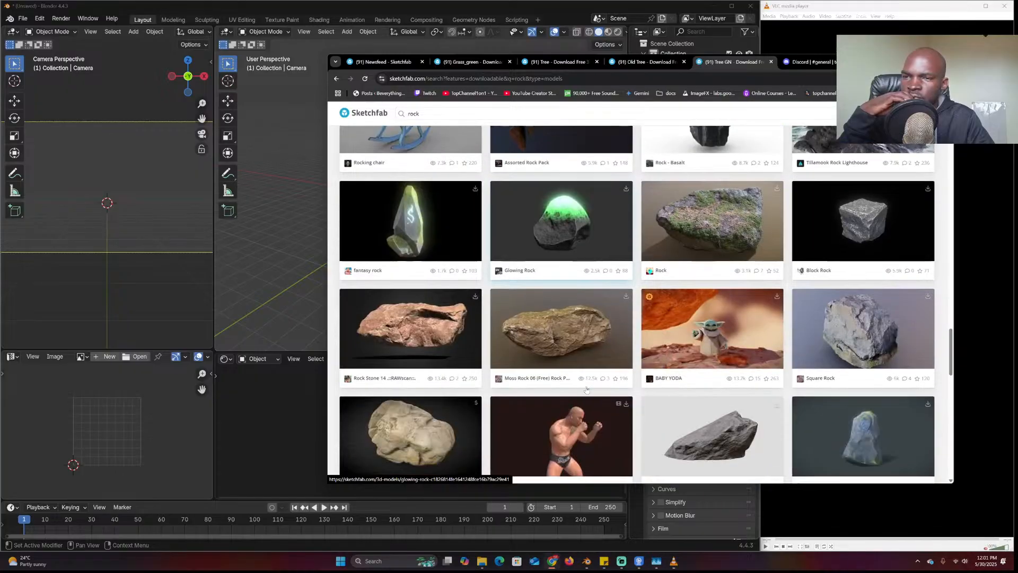
pyautogui.scroll(-9, 586, 390)
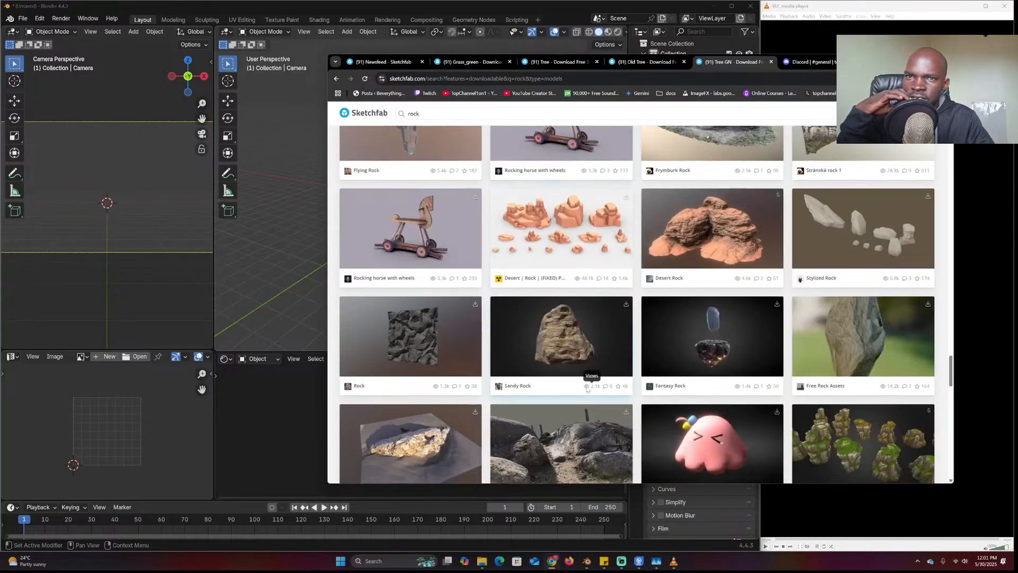
pyautogui.scroll(-12, 587, 390)
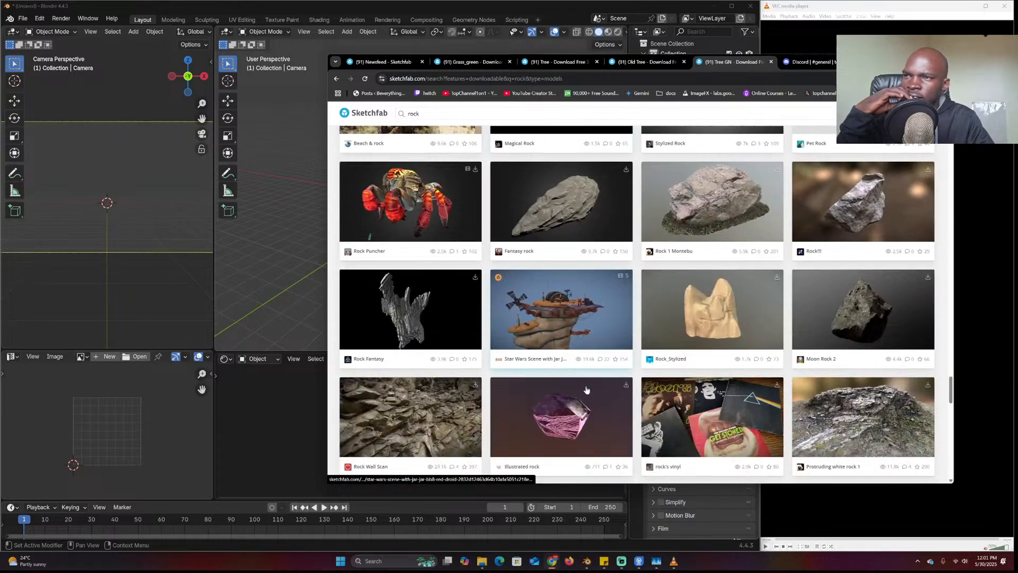
pyautogui.scroll(-12, 586, 390)
# Open Rock_00 and The Realistic 3D Rock Model in new tabs
pyautogui.rightClick(580, 141)
pyautogui.click(599, 148)
pyautogui.scroll(-4, 563, 376)
pyautogui.rightClick(575, 228)
pyautogui.click(586, 235)
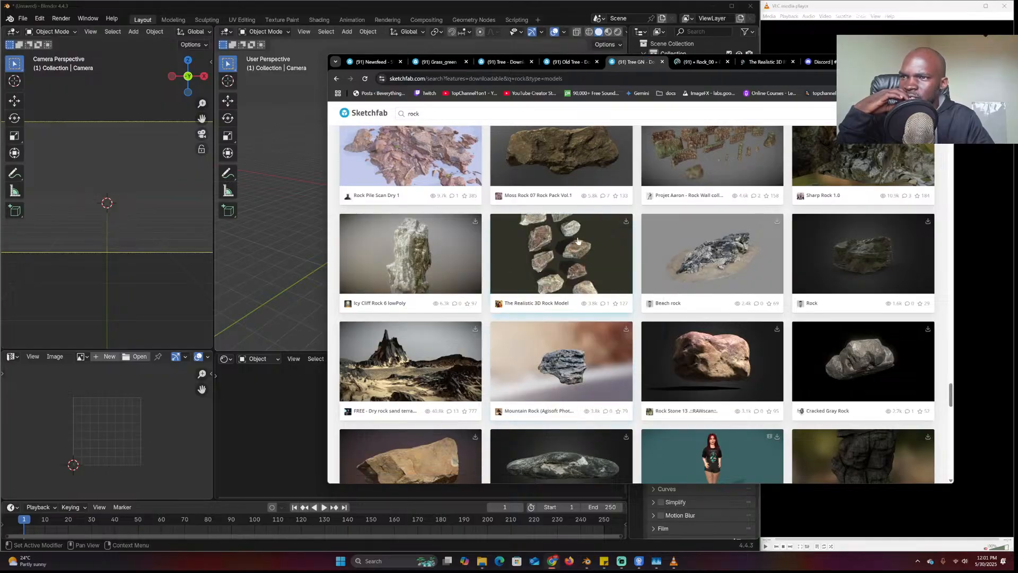
pyautogui.scroll(-3, 546, 362)
pyautogui.scroll(-10, 546, 362)
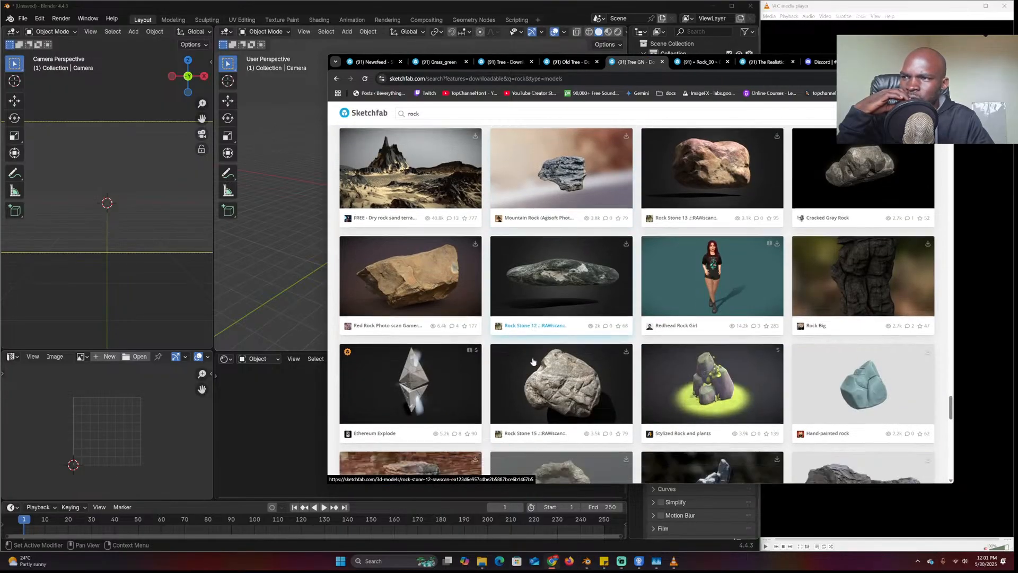
pyautogui.scroll(-10, 533, 362)
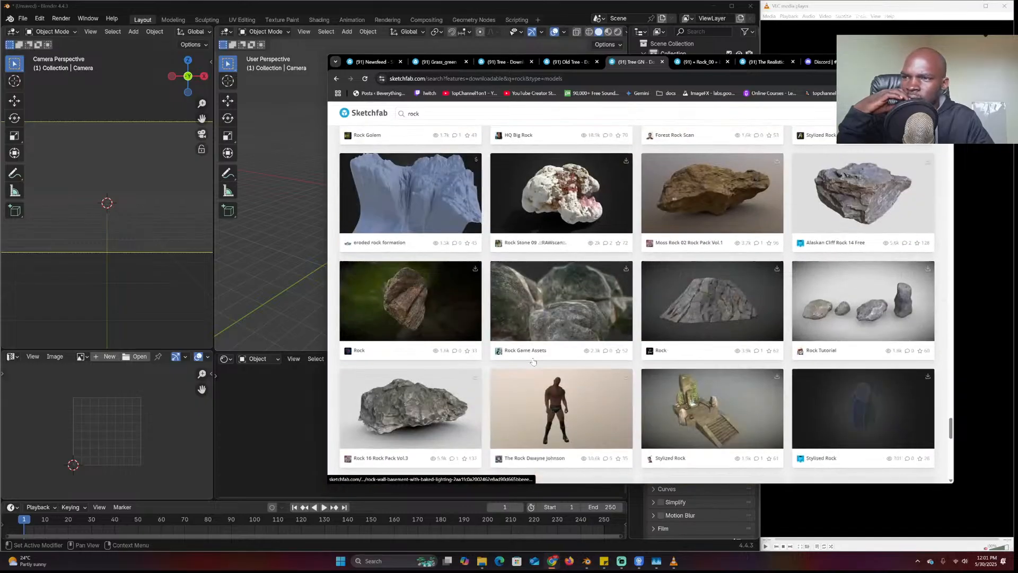
# Download Rock_00 as USDZ and import the file into Blender
pyautogui.click(700, 61)
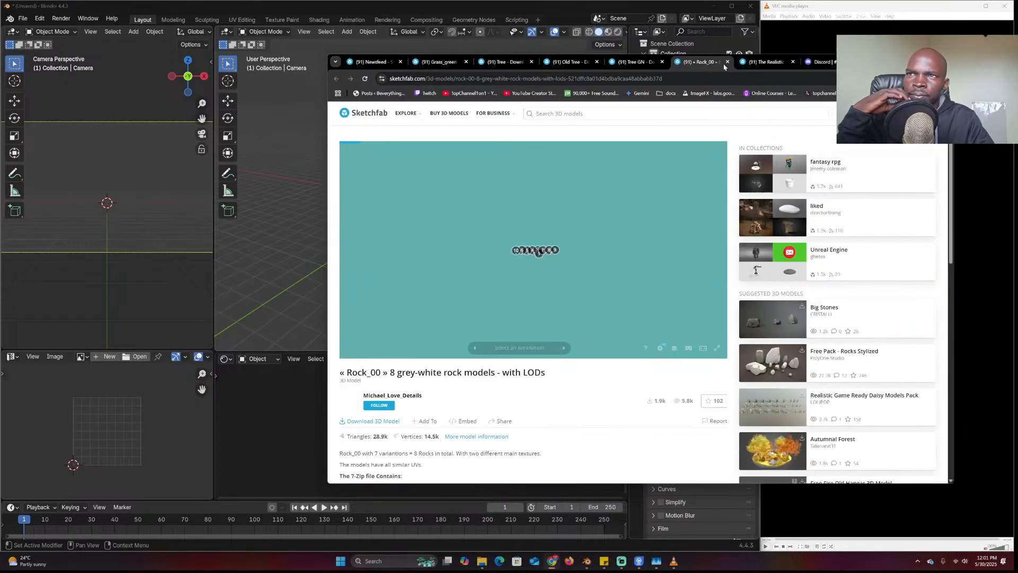
pyautogui.click(571, 285)
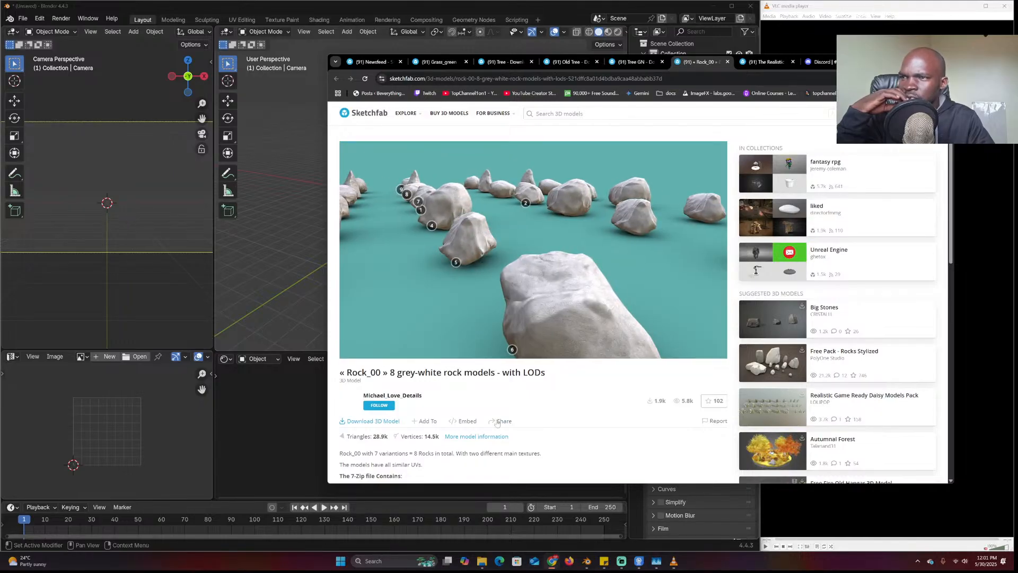
pyautogui.click(374, 421)
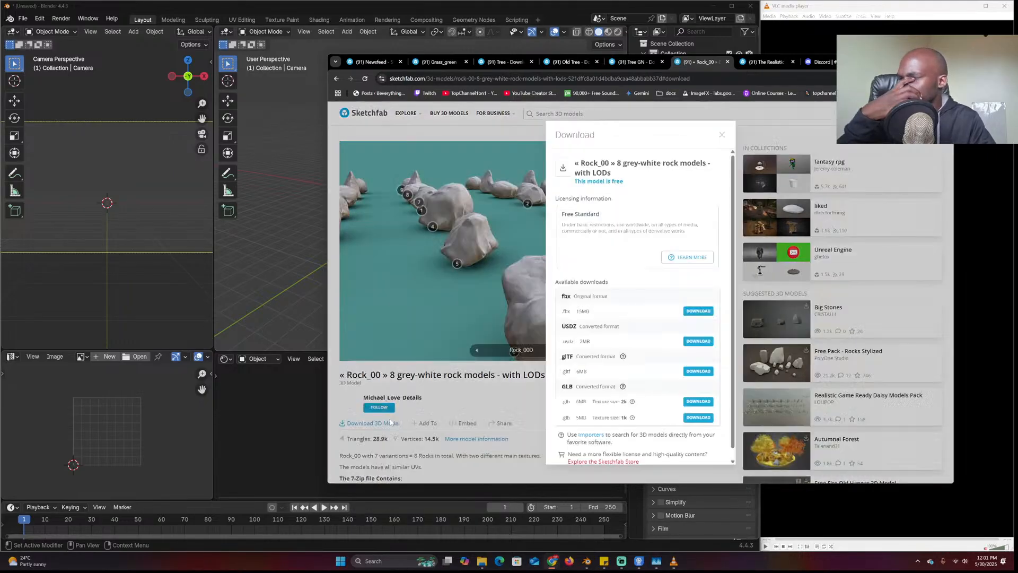
pyautogui.click(703, 341)
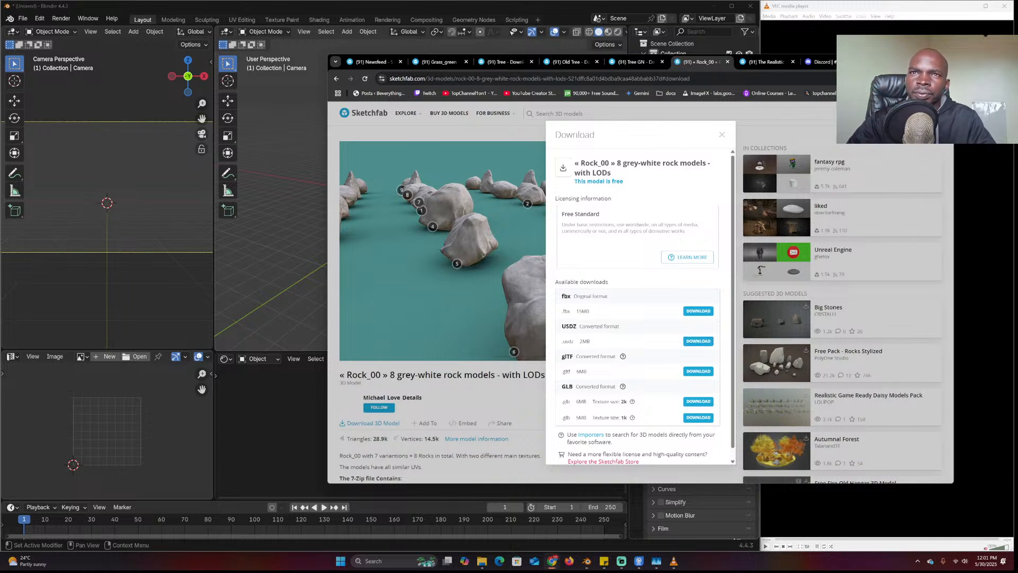
pyautogui.moveTo(803, 104); pyautogui.dragTo(271, 189)
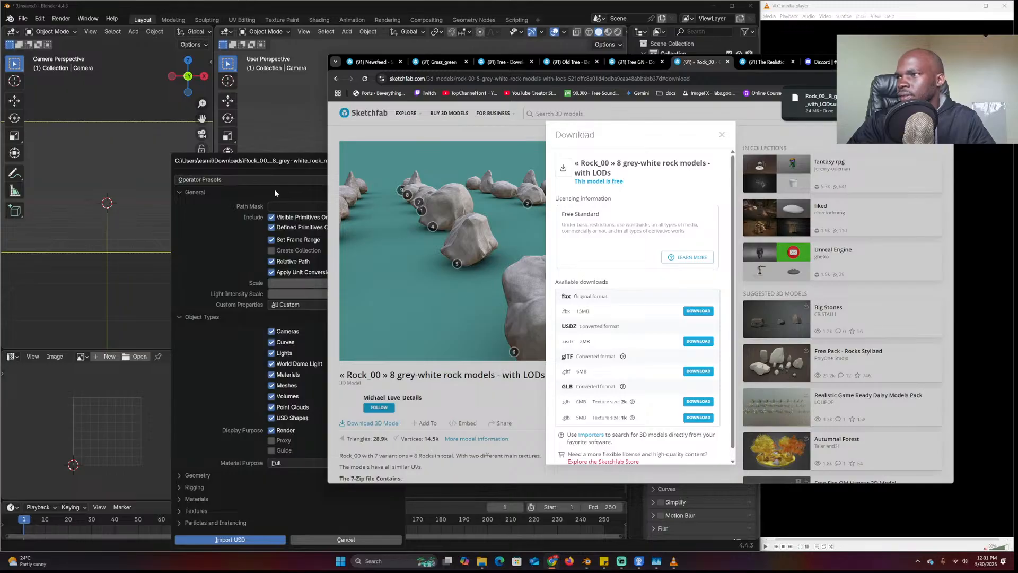
pyautogui.click(233, 539)
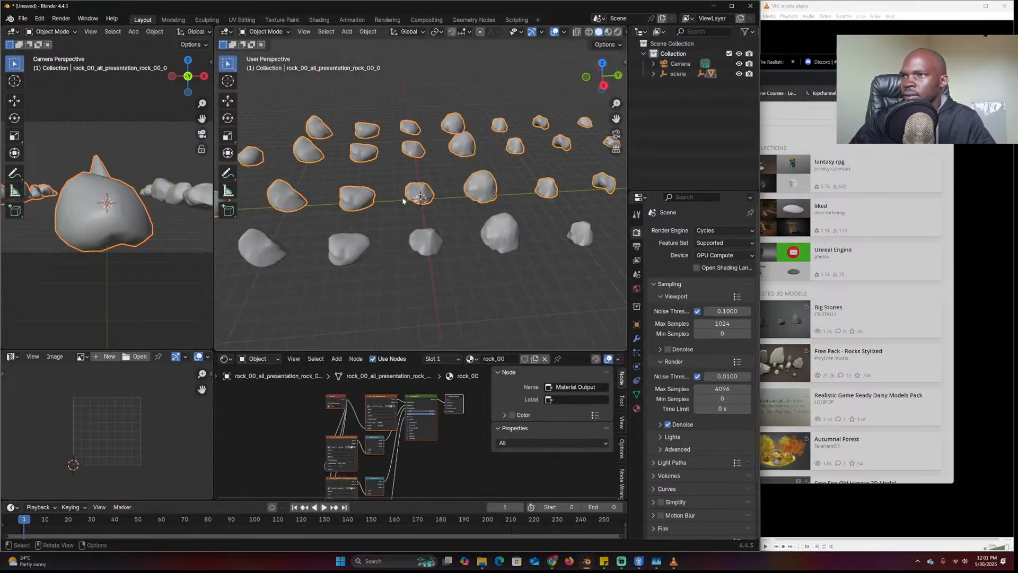
# Select all of the imported rocks
pyautogui.scroll(-5, 466, 239)
pyautogui.moveTo(467, 239); pyautogui.dragTo(464, 245, button='middle')
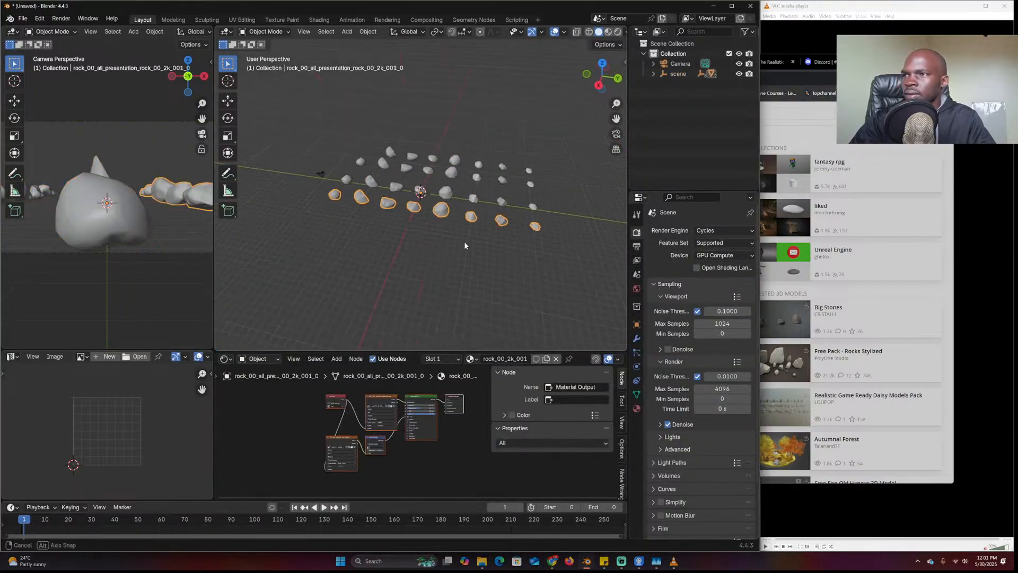
pyautogui.keyDown('shift'); pyautogui.click(444, 198); pyautogui.keyUp('shift')
pyautogui.press('a')
pyautogui.scroll(2, 466, 193)
# In Edit Mode, merge vertices by distance and separate the rocks by loose parts
pyautogui.press('Tab')
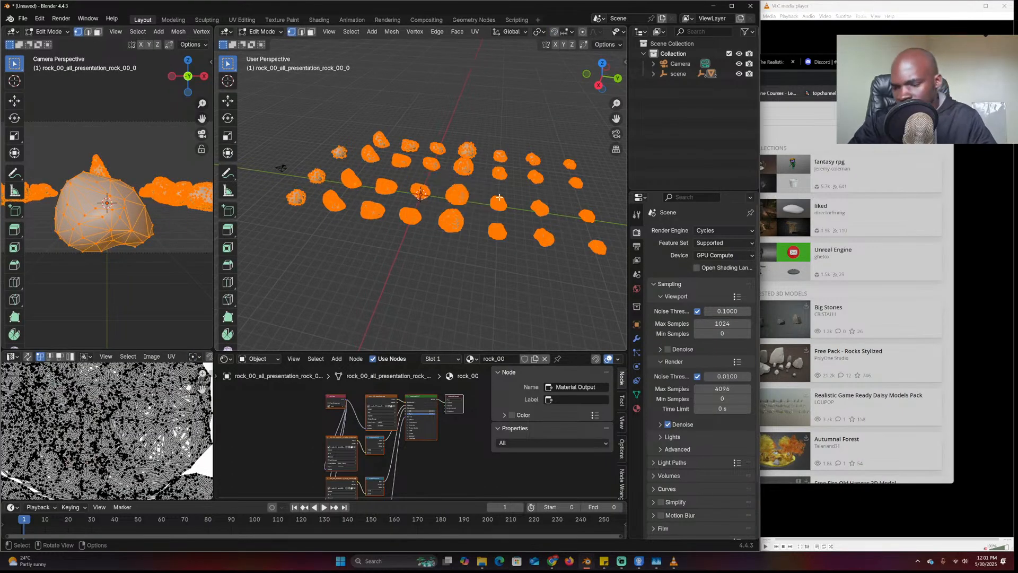
pyautogui.press('m')
pyautogui.click(483, 231)
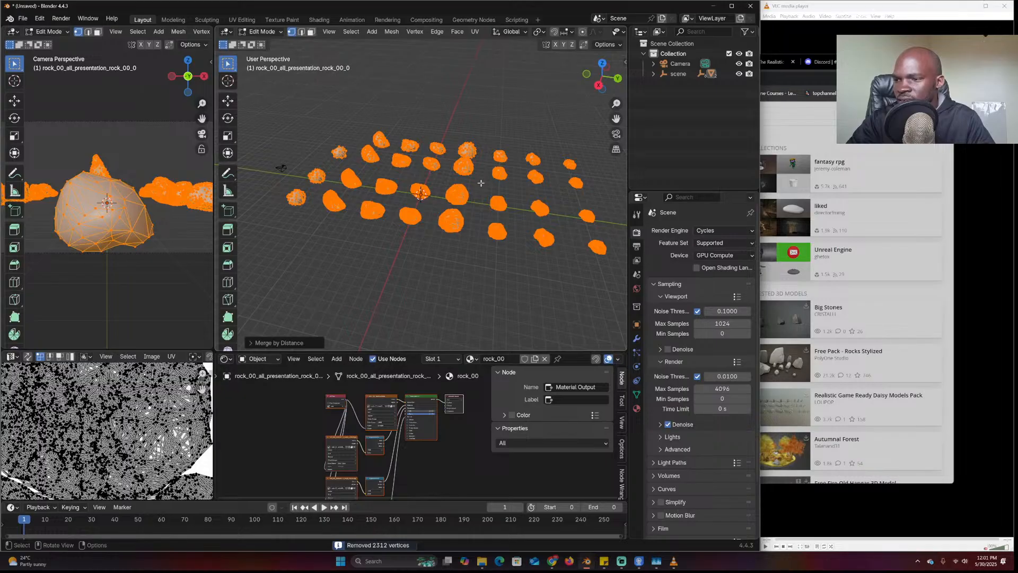
pyautogui.press('p')
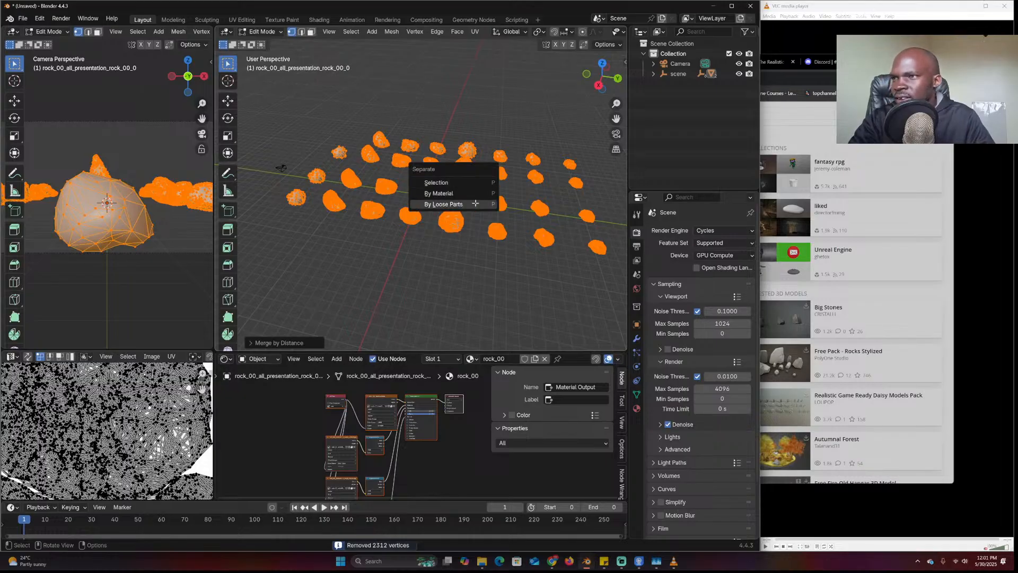
pyautogui.click(475, 202)
pyautogui.press('Tab')
# Set each rock's origin to its geometry and clear their parent
pyautogui.rightClick(475, 186)
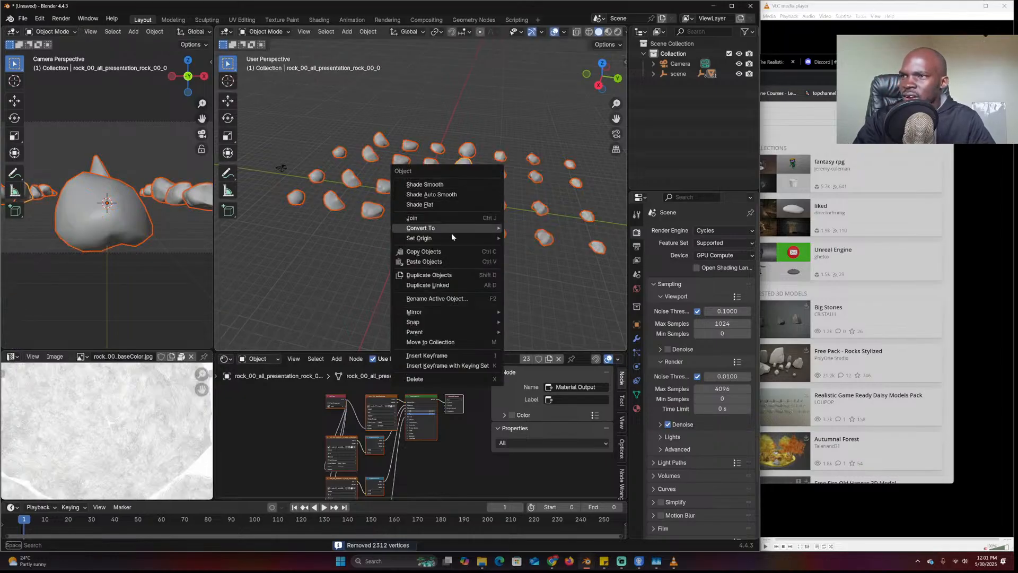
pyautogui.moveTo(467, 238)
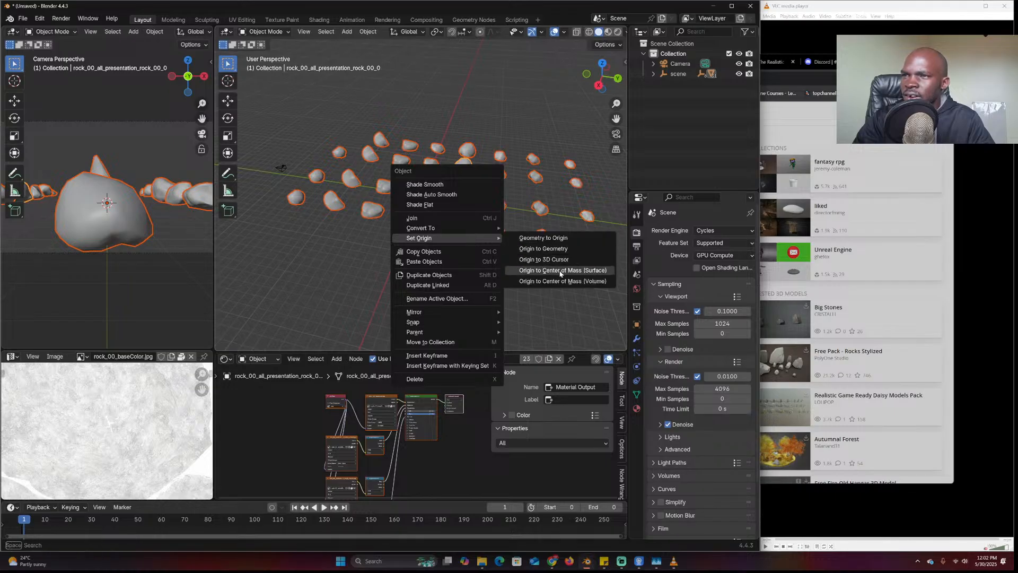
pyautogui.click(555, 250)
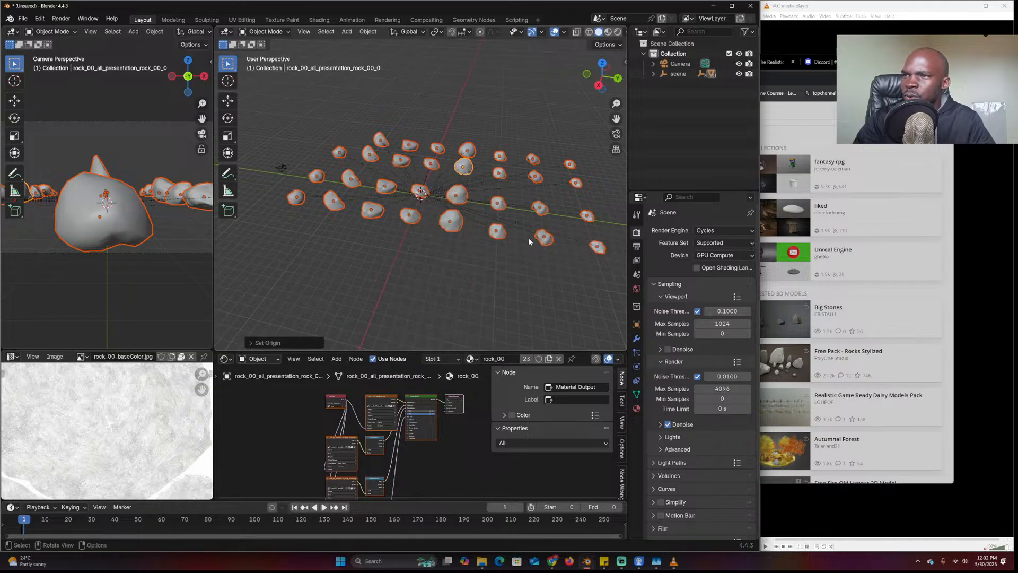
pyautogui.hotkey('alt', 'p')
pyautogui.click(495, 212)
# Move the rocks into a new Collection 2 and exclude it from the view layer
pyautogui.press('m')
pyautogui.click(450, 208)
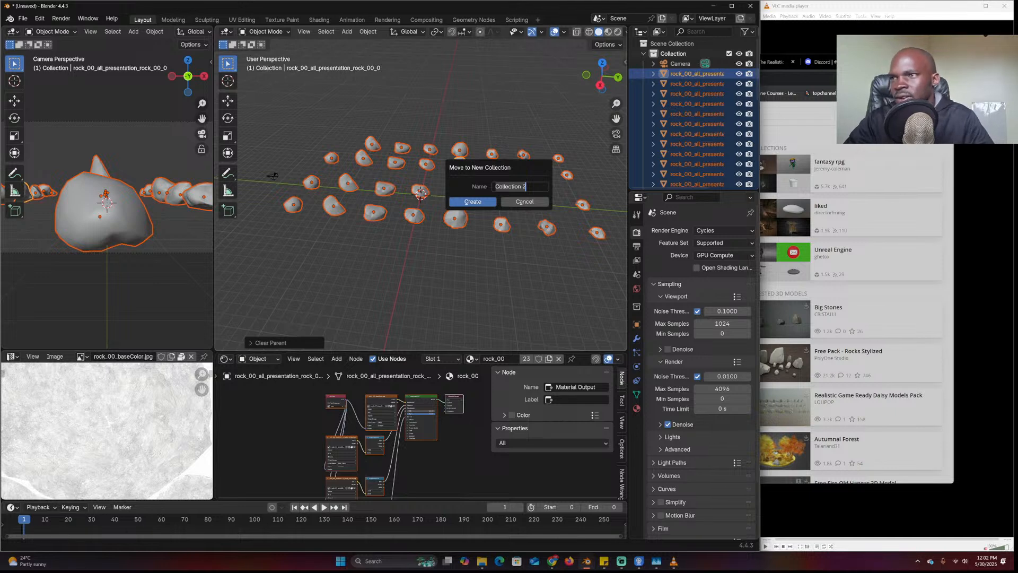
pyautogui.click(472, 201)
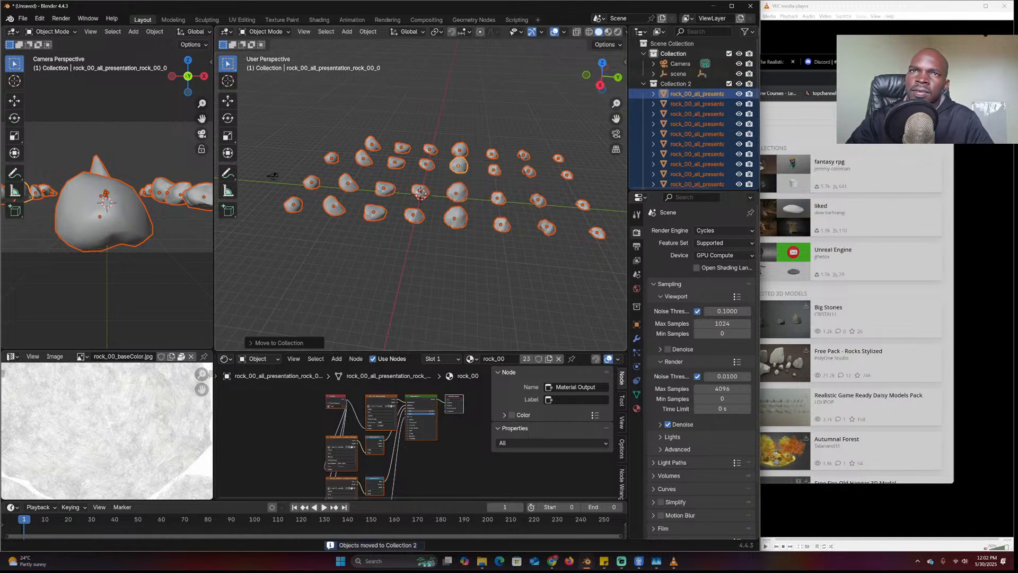
pyautogui.click(907, 61)
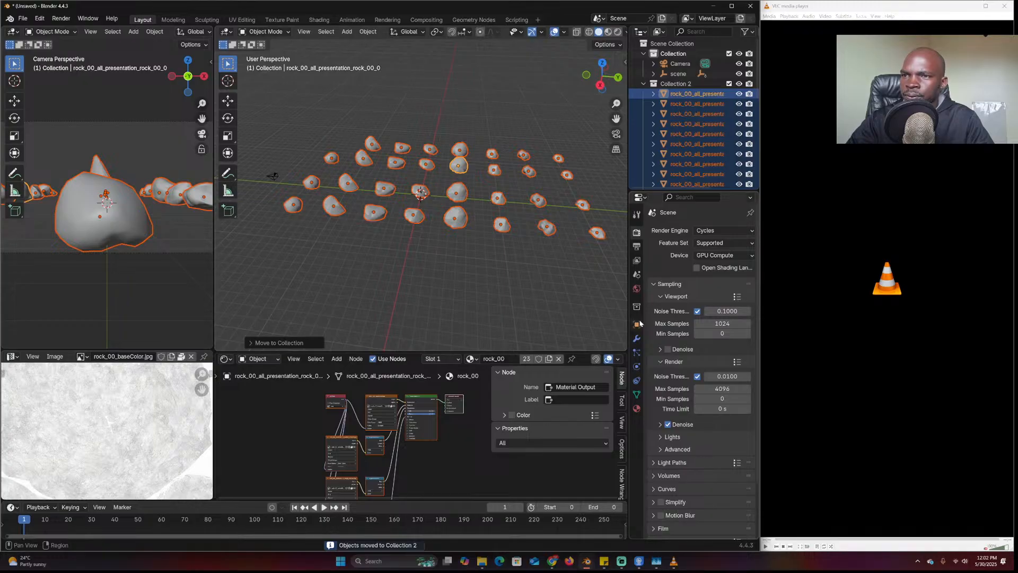
pyautogui.click(637, 340)
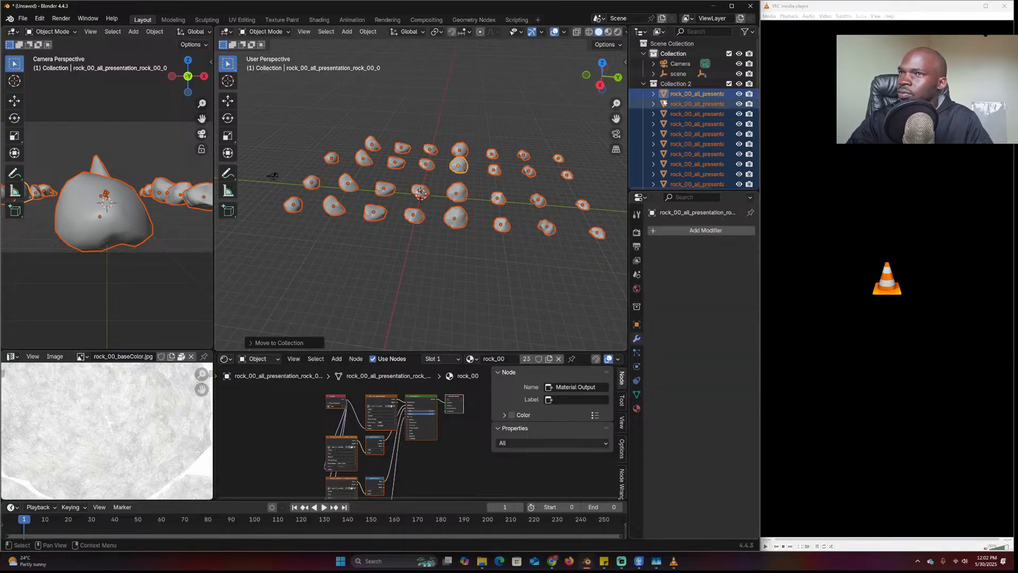
pyautogui.click(729, 83)
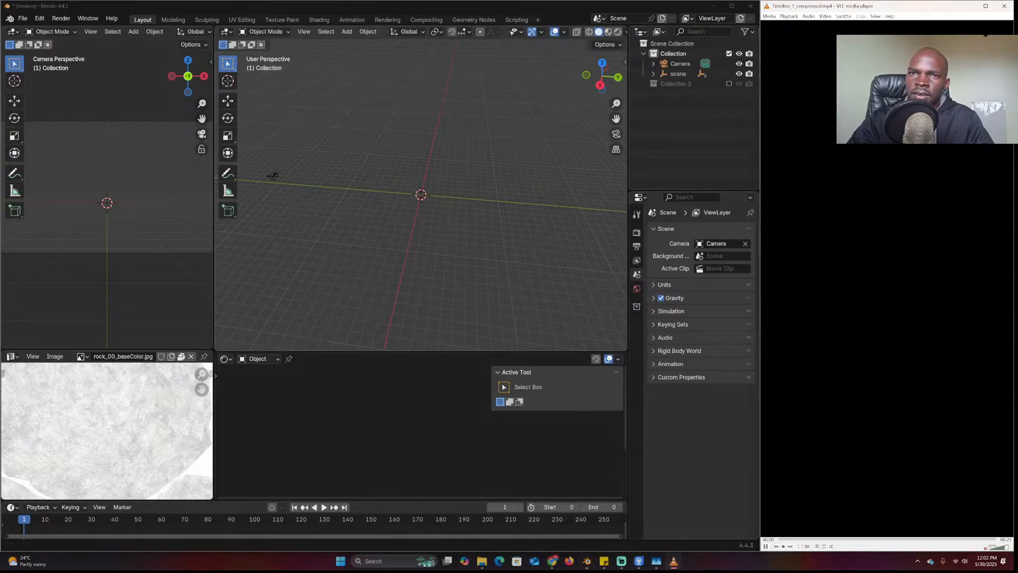
# Set the reference video to loop and pause it
pyautogui.click(824, 546)
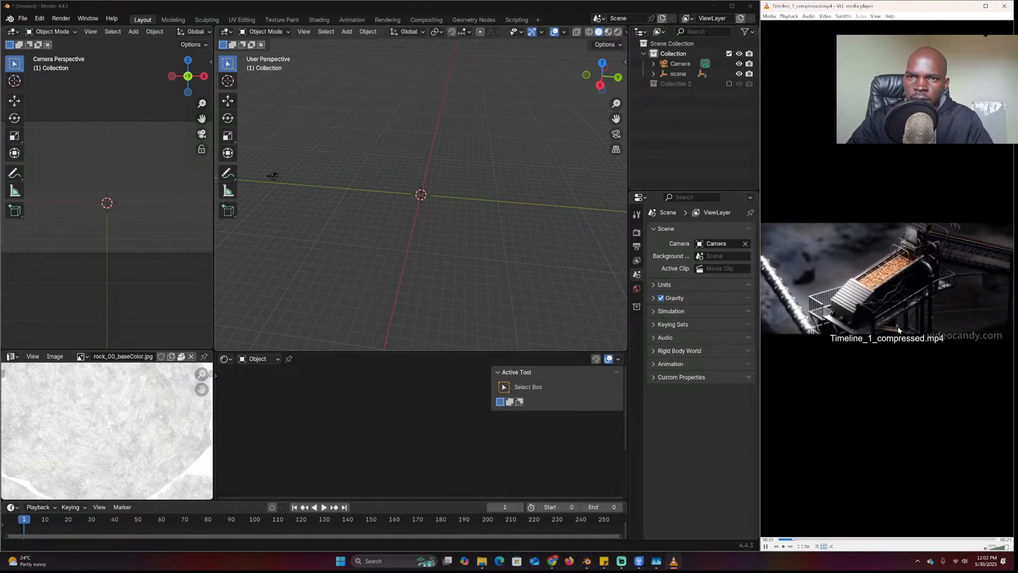
pyautogui.scroll(1, 900, 311)
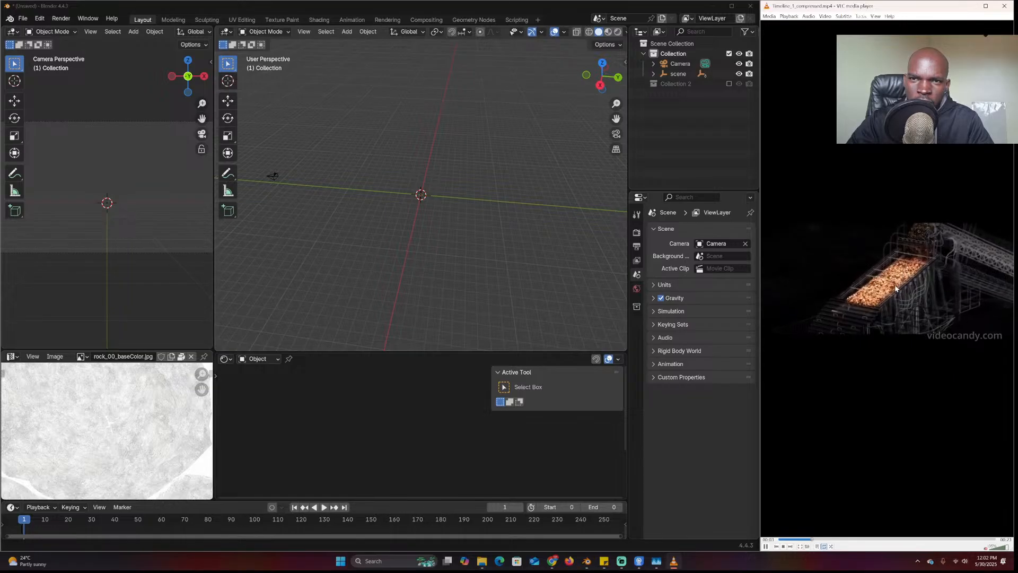
pyautogui.press('space')
pyautogui.moveTo(383, 225); pyautogui.dragTo(423, 202, button='middle')
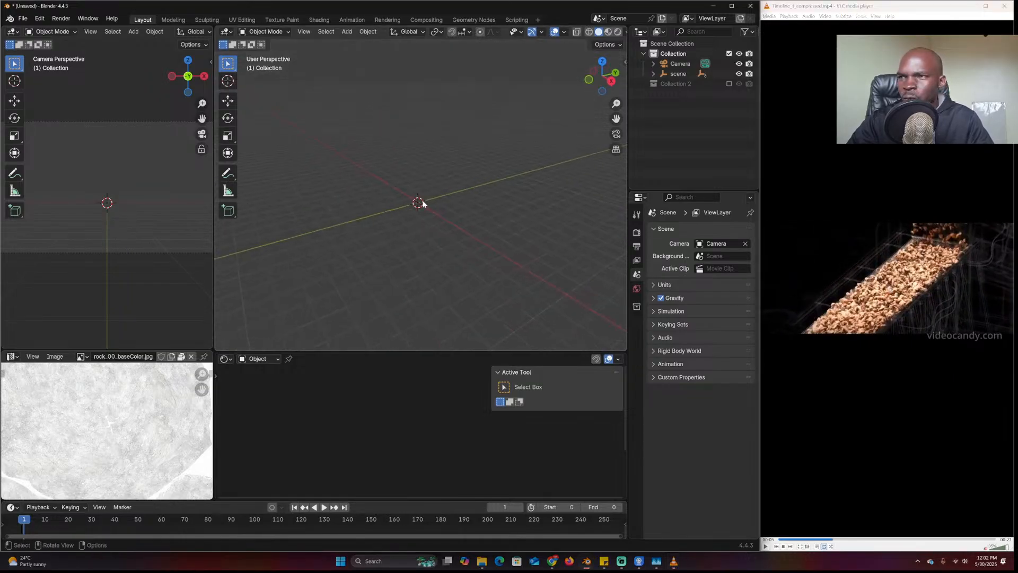
# Add a mesh plane to the scene with Shift+A
pyautogui.hotkey('shift', 'a')
pyautogui.moveTo(410, 219)
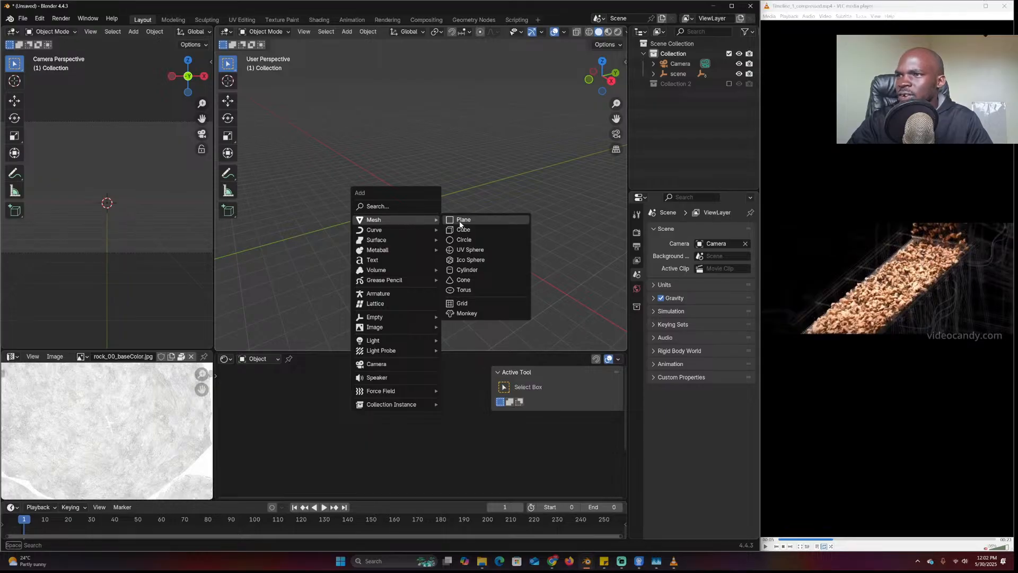
pyautogui.click(460, 222)
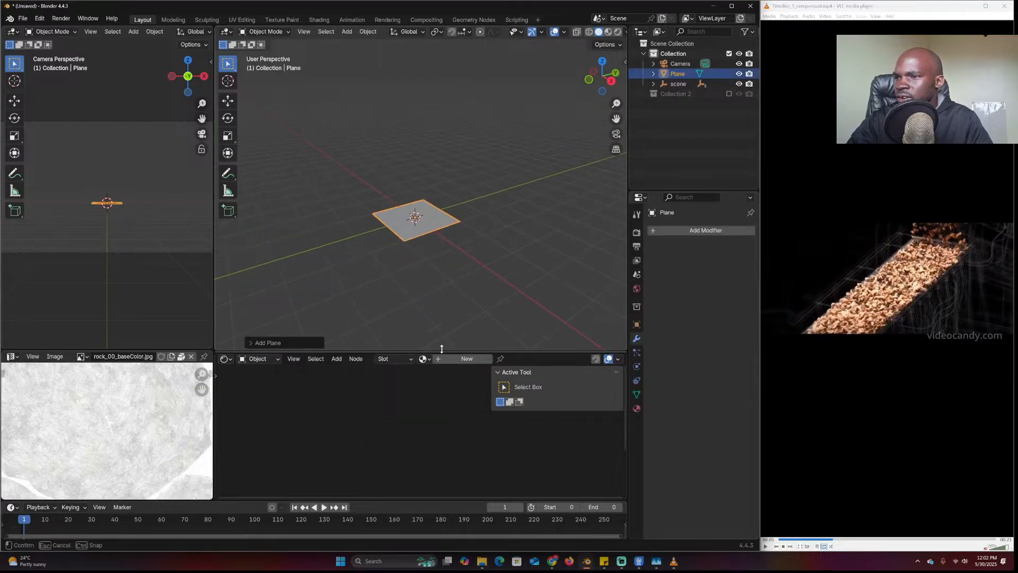
# Switch the lower area to the Geometry Node Editor and create a new node group on the plane
pyautogui.moveTo(440, 351); pyautogui.dragTo(440, 300)
pyautogui.click(225, 307)
pyautogui.click(259, 366)
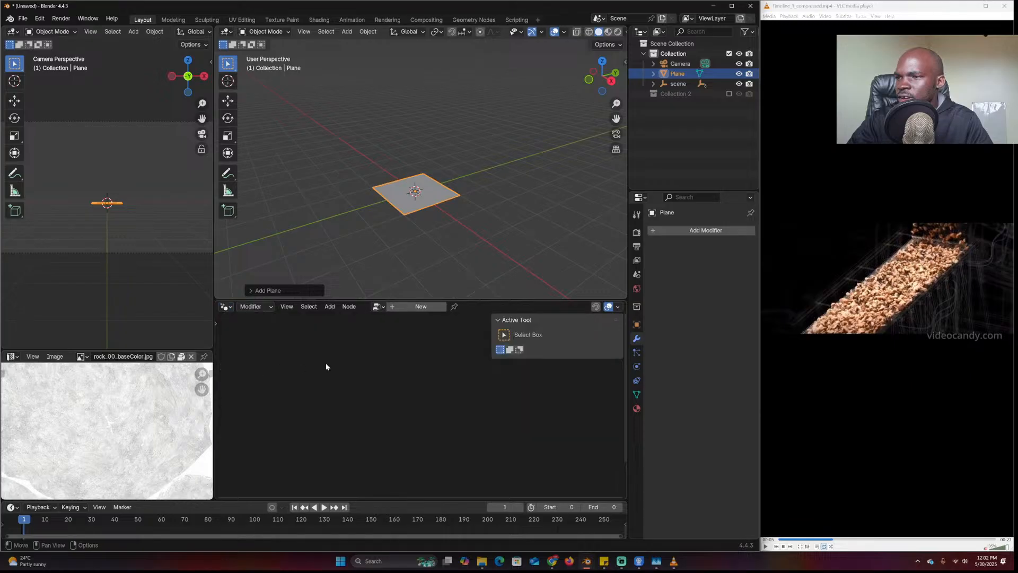
pyautogui.click(422, 307)
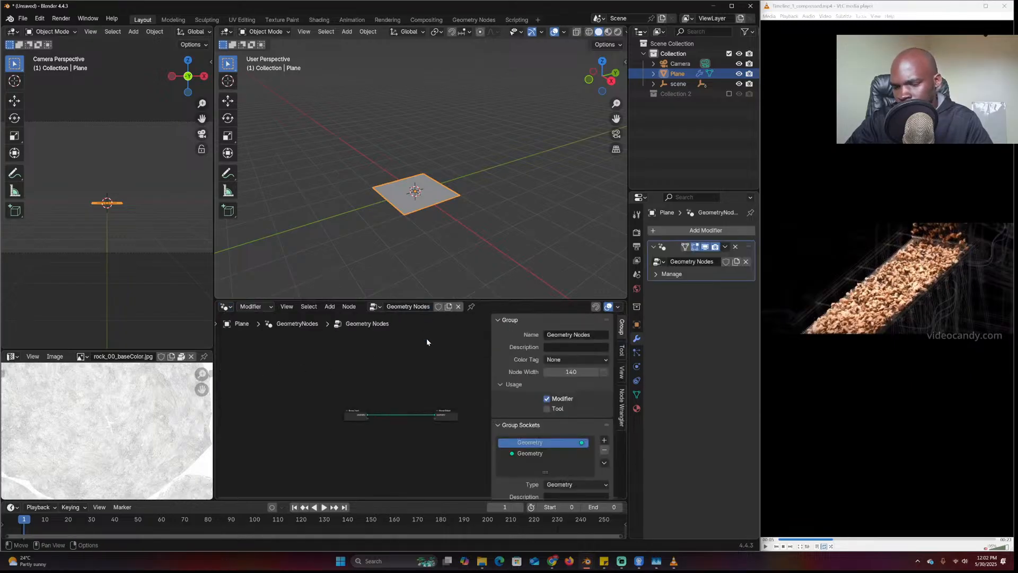
pyautogui.press('n')
# Enlarge the node editor and move Group Output up and to the right
pyautogui.moveTo(229, 300); pyautogui.dragTo(228, 184)
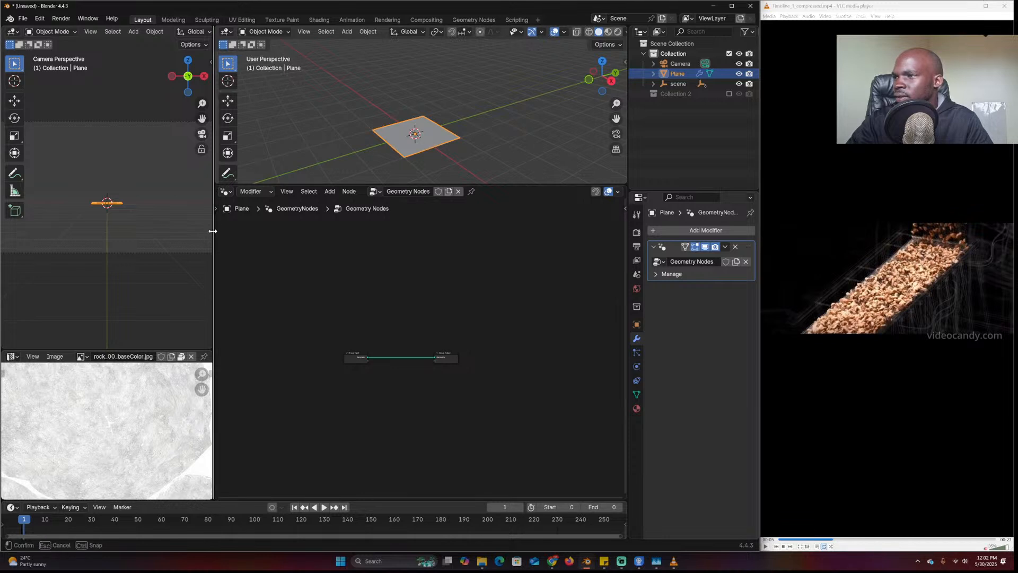
pyautogui.scroll(4, 419, 159)
pyautogui.scroll(1, 418, 205)
pyautogui.scroll(3, 407, 314)
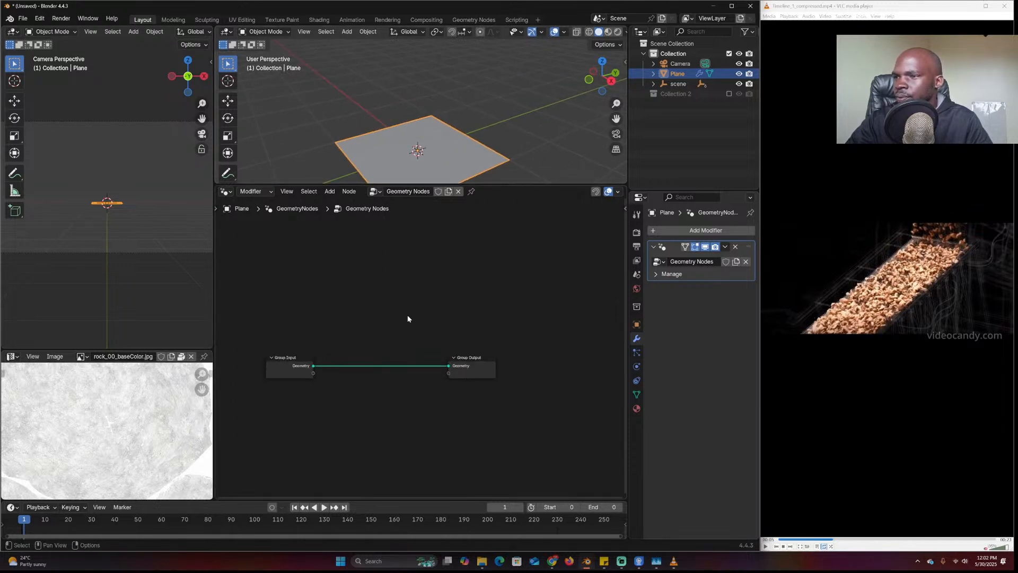
pyautogui.moveTo(472, 361); pyautogui.dragTo(539, 298)
pyautogui.moveTo(394, 132); pyautogui.dragTo(397, 128, button='middle')
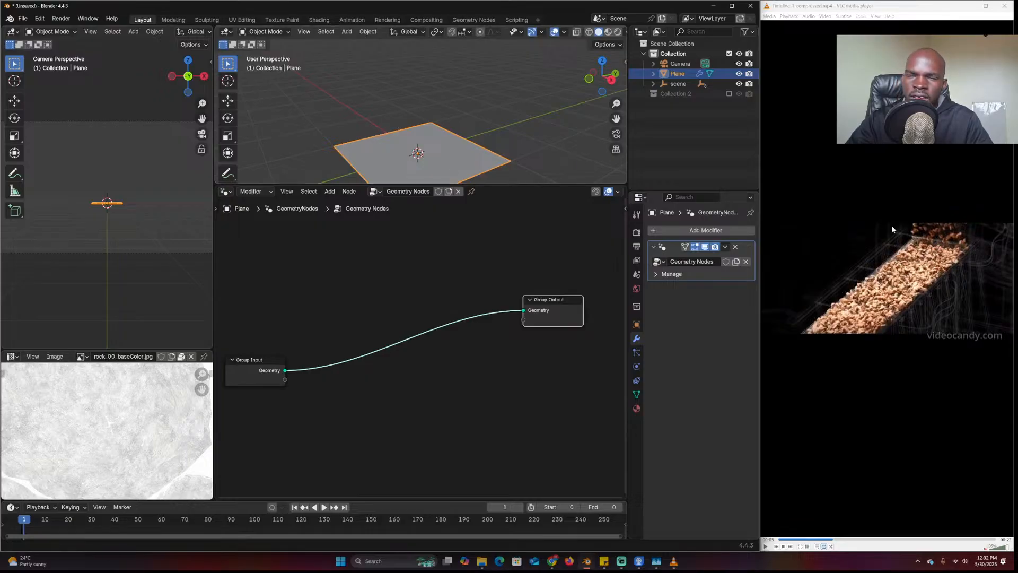
pyautogui.scroll(-2, 411, 349)
# Add a Curve Line node and preview it through a Viewer node
pyautogui.press('g')
pyautogui.click(371, 314)
pyautogui.hotkey('shift', 'a')
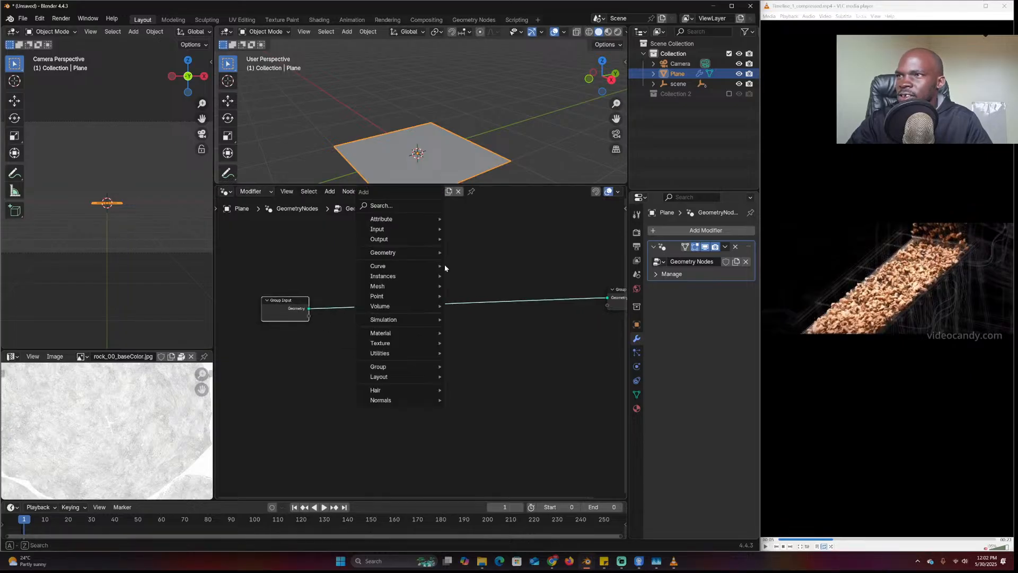
pyautogui.click(381, 205)
pyautogui.write('line')
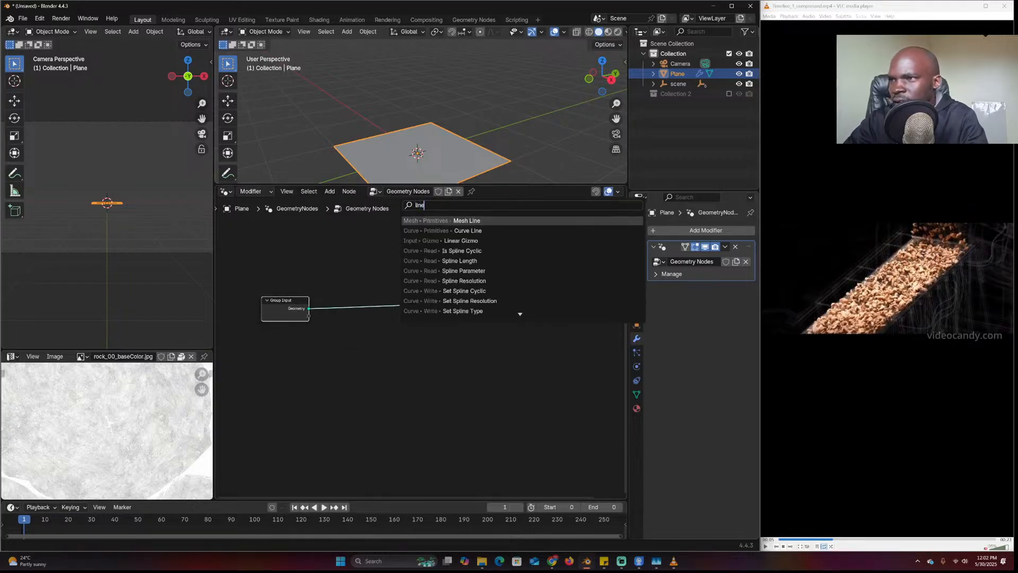
pyautogui.press('Down')
pyautogui.press('Return')
pyautogui.click(334, 249)
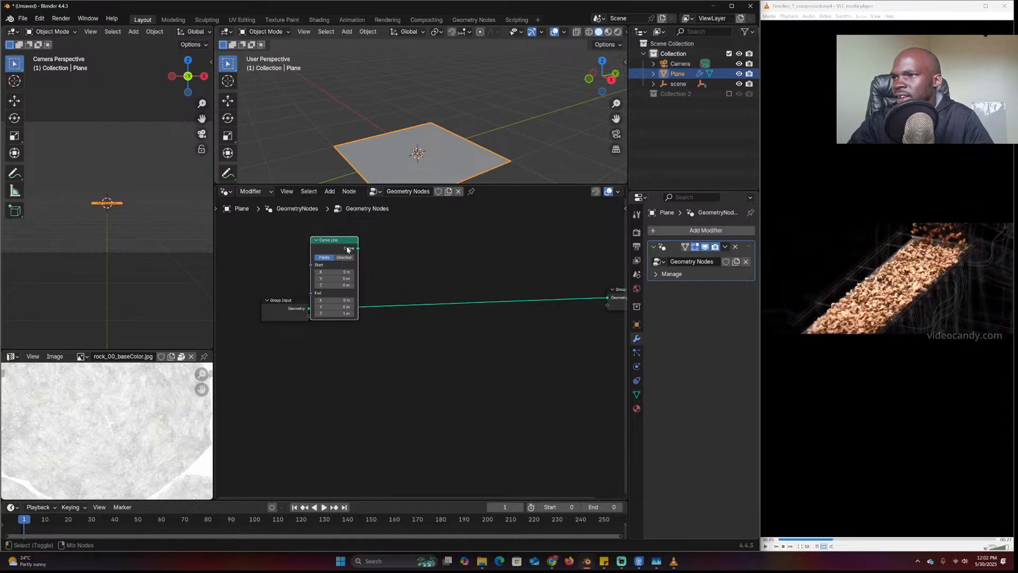
pyautogui.keyDown('ctrl'); pyautogui.keyDown('shift'); pyautogui.click(334, 241); pyautogui.keyUp('shift'); pyautogui.keyUp('ctrl')
pyautogui.moveTo(389, 122); pyautogui.dragTo(453, 141, button='middle')
pyautogui.scroll(1, 322, 276)
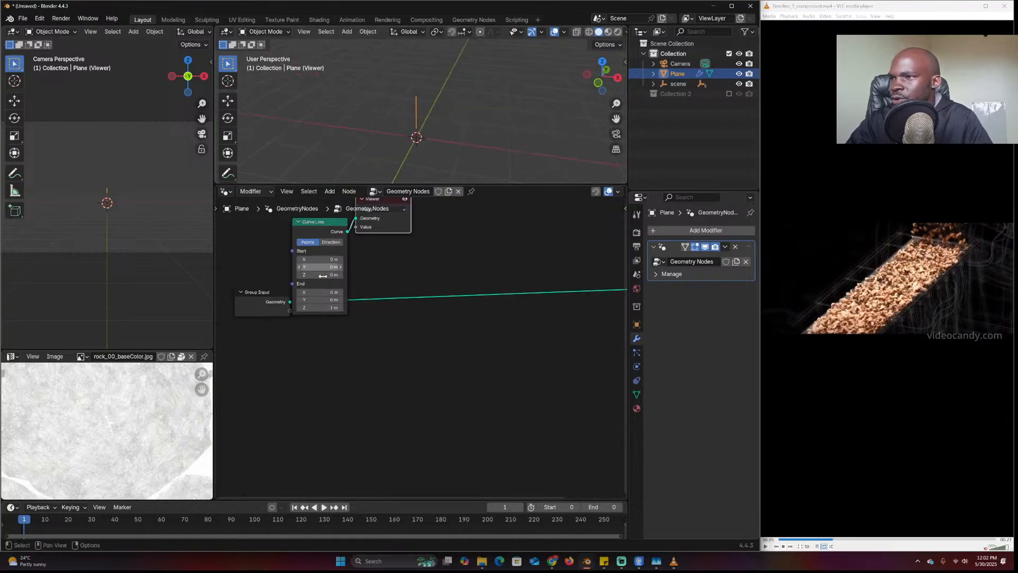
# Set the Curve Line's End X to 1 m and End Z to 0 m
pyautogui.write('1')
pyautogui.press('Return')
pyautogui.click(329, 300)
pyautogui.click(331, 313)
pyautogui.click(332, 313)
pyautogui.click(331, 308)
pyautogui.write('0')
pyautogui.press('Return')
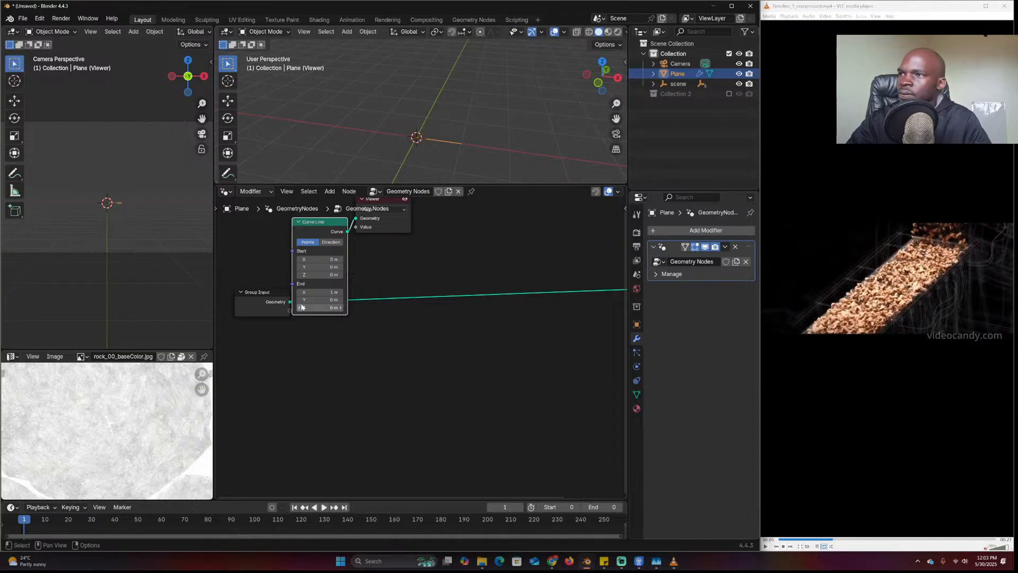
# Spread the Curve Line and Viewer nodes apart, trying then removing a Resample Curve node
pyautogui.moveTo(398, 240); pyautogui.dragTo(407, 291, button='middle')
pyautogui.moveTo(388, 251); pyautogui.dragTo(512, 255)
pyautogui.moveTo(325, 282); pyautogui.dragTo(248, 268)
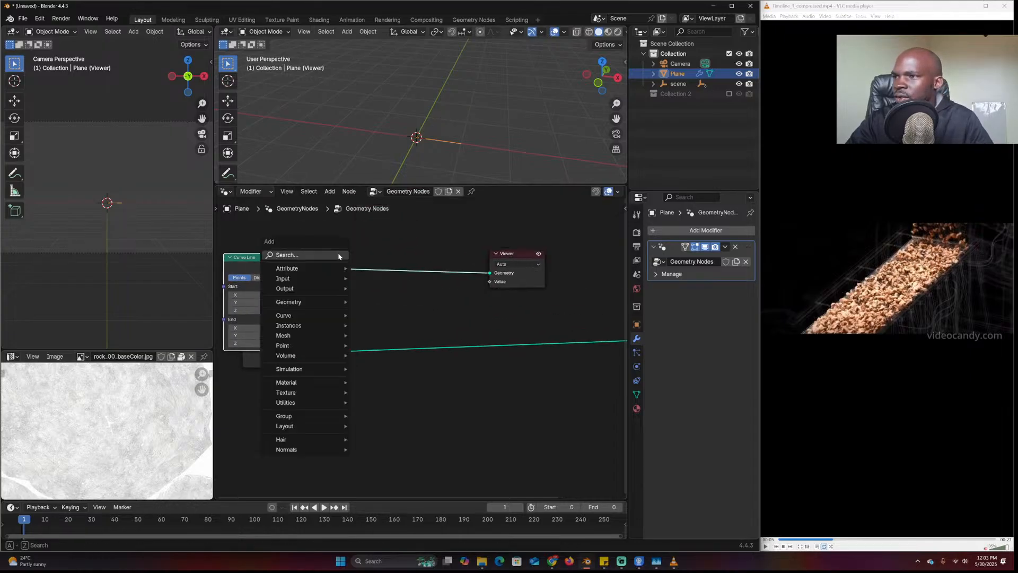
pyautogui.hotkey('shift', 'a')
pyautogui.write('resa')
pyautogui.press('Return')
pyautogui.click(347, 255)
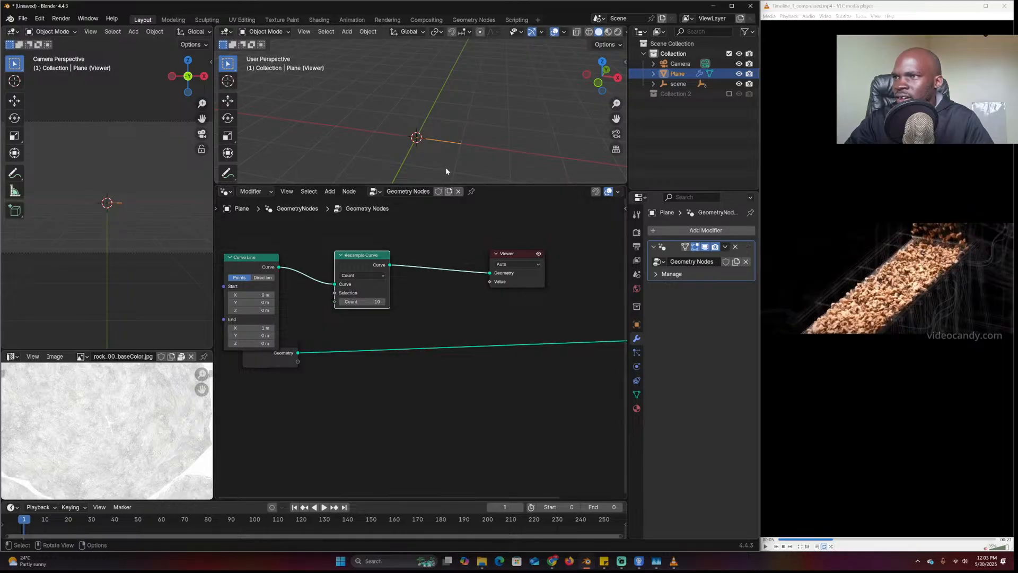
pyautogui.hotkey('ctrl', 'x')
# Insert a Curve to Points node between the Curve Line and the Viewer
pyautogui.hotkey('shift', 'a')
pyautogui.write('tp')
pyautogui.press('BackSpace')
pyautogui.write('o')
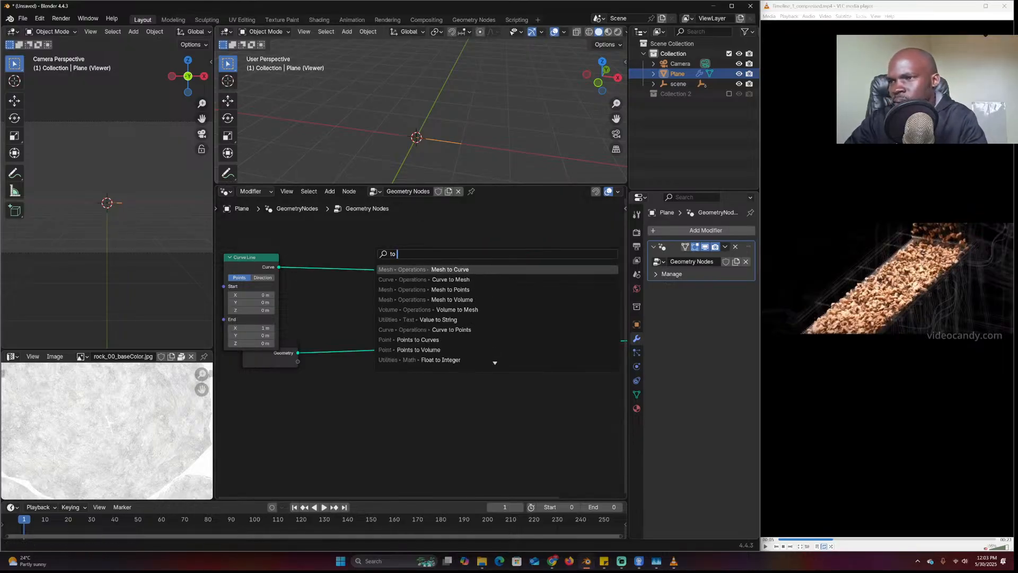
pyautogui.write(' p')
pyautogui.press('BackSpace')
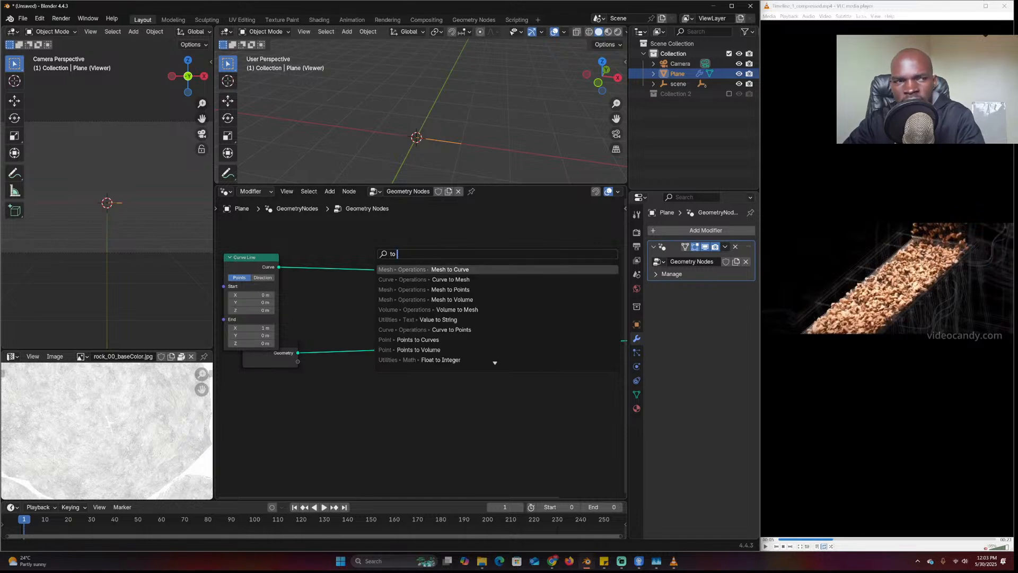
pyautogui.write('point')
pyautogui.press('Down')
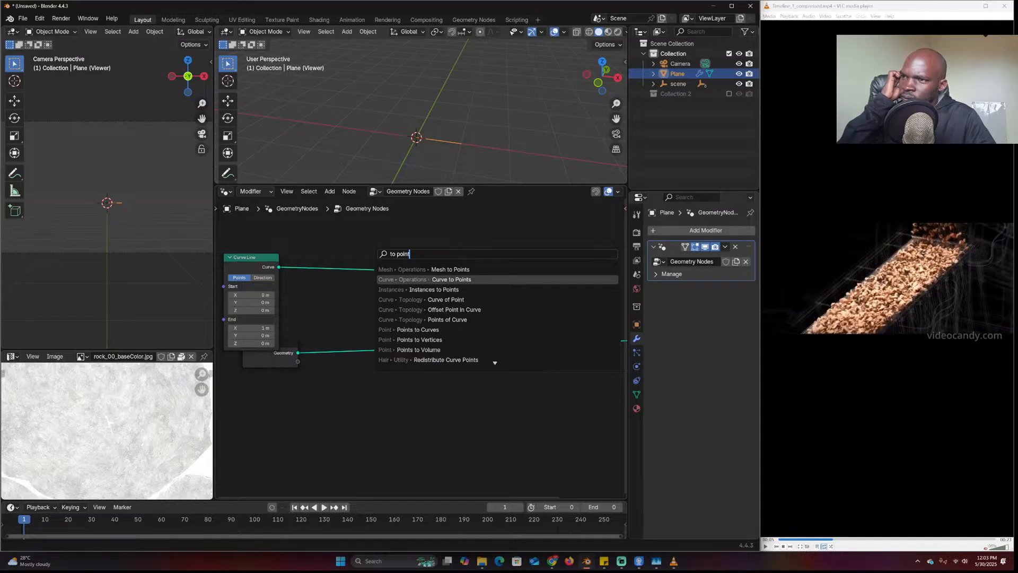
pyautogui.press('Return')
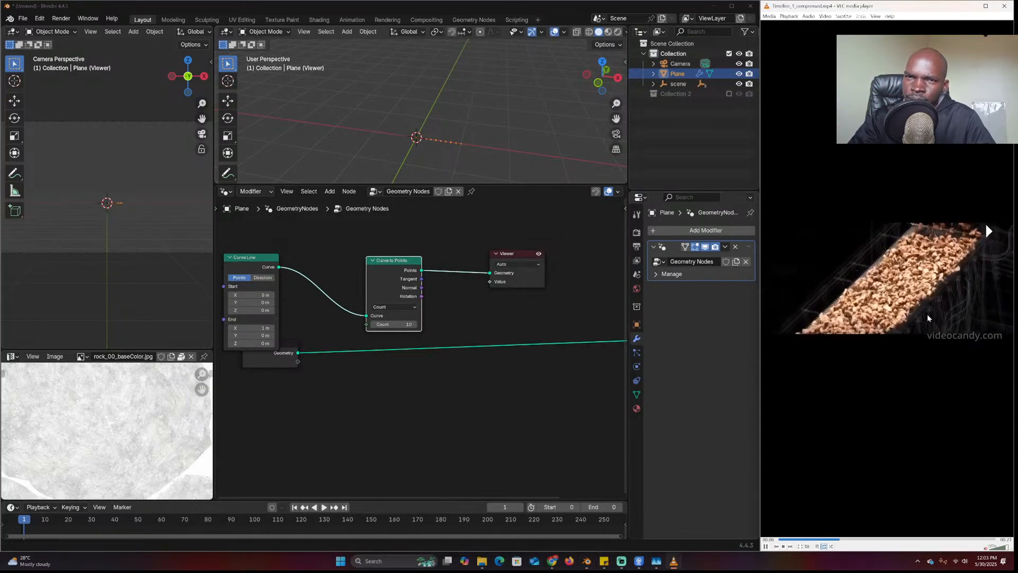
# Raise the plane along Z and shift Curve to Points to the left
pyautogui.scroll(1, 403, 342)
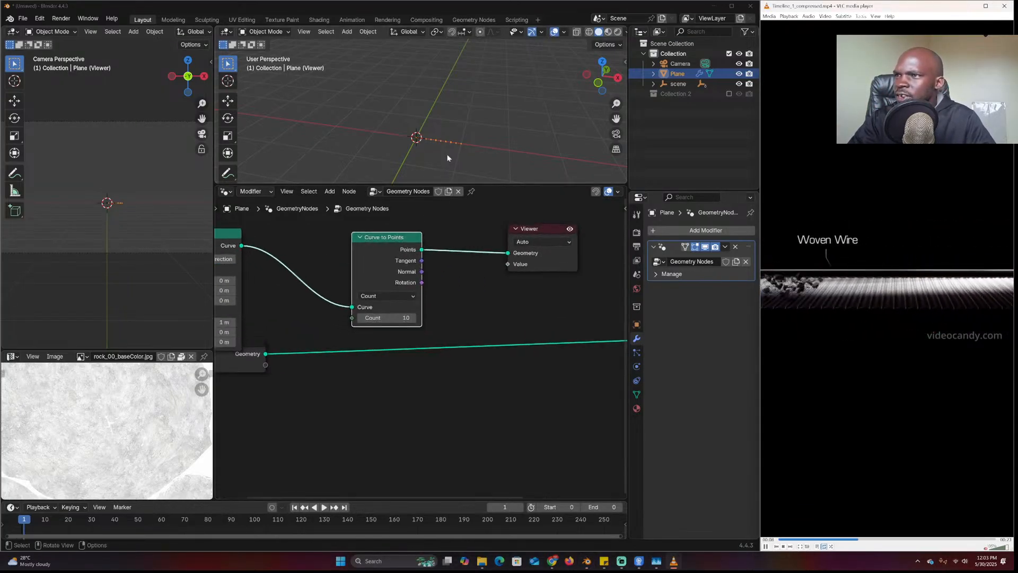
pyautogui.press('g')
pyautogui.press('z')
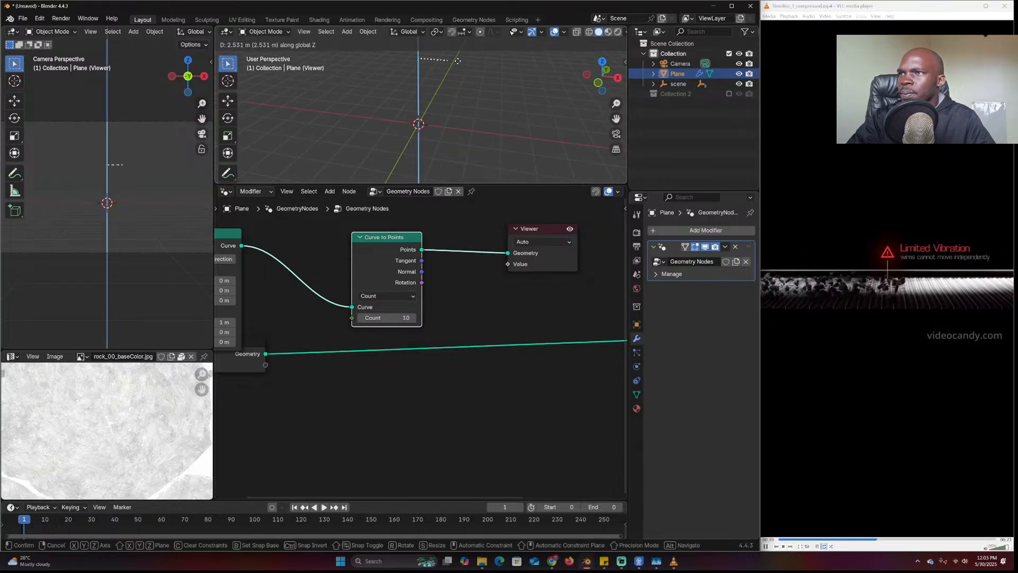
pyautogui.click(457, 61)
pyautogui.scroll(5, 464, 107)
pyautogui.moveTo(464, 110); pyautogui.dragTo(421, 111, button='middle')
pyautogui.moveTo(357, 249); pyautogui.dragTo(291, 248)
pyautogui.scroll(-4, 361, 241)
# Drag Collection 2 from the Outliner in as a Collection Info node and rearrange the nodes
pyautogui.moveTo(674, 94); pyautogui.dragTo(570, 401)
pyautogui.moveTo(435, 365); pyautogui.dragTo(477, 375, button='middle')
pyautogui.moveTo(389, 276); pyautogui.dragTo(234, 252)
pyautogui.moveTo(343, 286); pyautogui.dragTo(405, 316, button='middle')
# Drop a Simulation Zone onto the Curve to Points link and preview its output in the Viewer
pyautogui.click(364, 299)
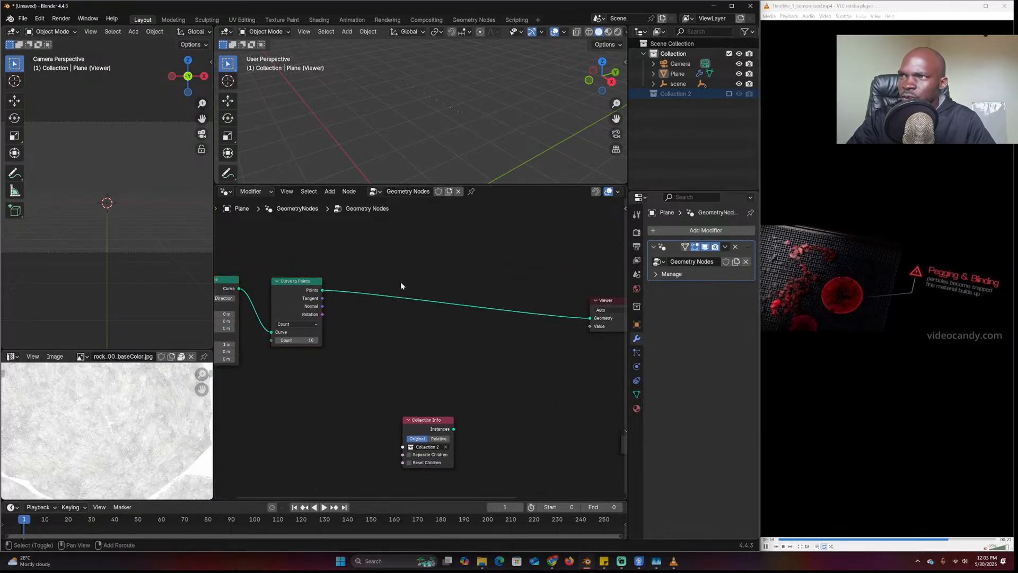
pyautogui.hotkey('shift', 'a')
pyautogui.write('simul')
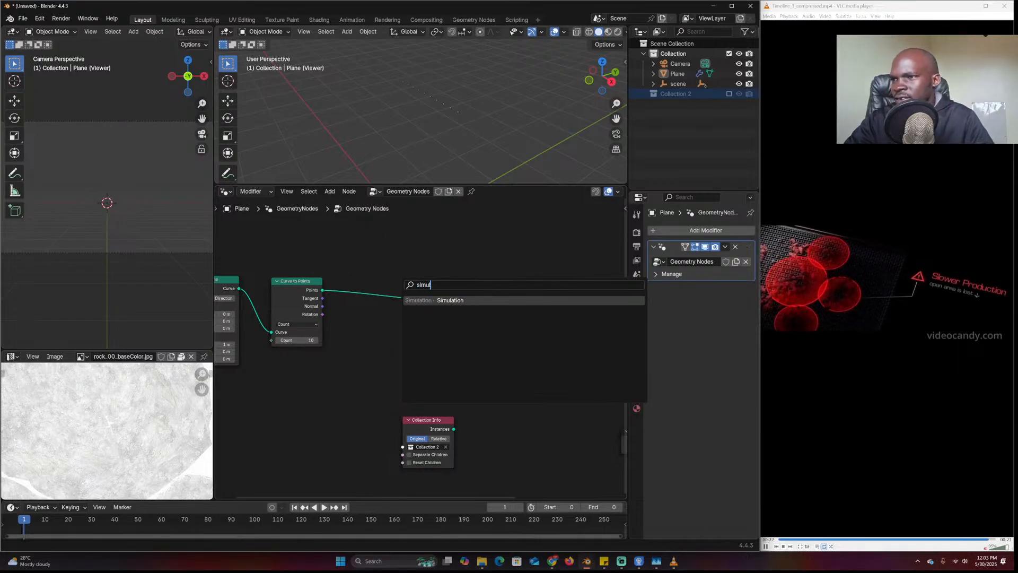
pyautogui.press('Return')
pyautogui.click(426, 289)
pyautogui.moveTo(298, 281)
pyautogui.mouseDown()
pyautogui.moveTo(351, 300)
pyautogui.moveTo(311, 289)
pyautogui.mouseUp()
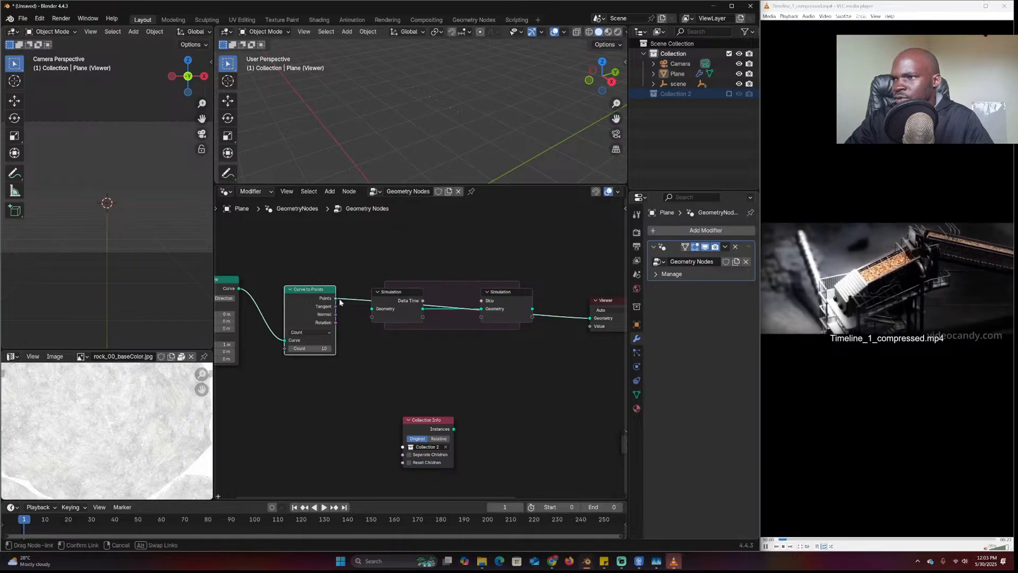
pyautogui.keyDown('ctrl'); pyautogui.keyDown('shift'); pyautogui.click(496, 309); pyautogui.keyUp('shift'); pyautogui.keyUp('ctrl')
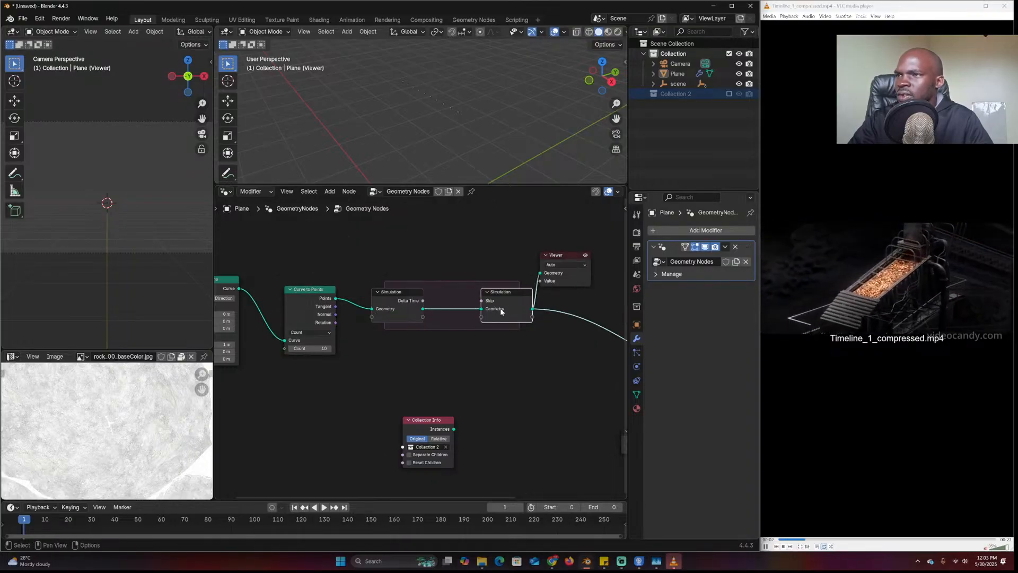
pyautogui.moveTo(501, 310); pyautogui.dragTo(558, 320)
pyautogui.moveTo(406, 316); pyautogui.dragTo(400, 313)
# Place a Join Geometry node inside the simulation zone
pyautogui.moveTo(390, 255); pyautogui.dragTo(288, 350)
pyautogui.moveTo(382, 311); pyautogui.dragTo(347, 303)
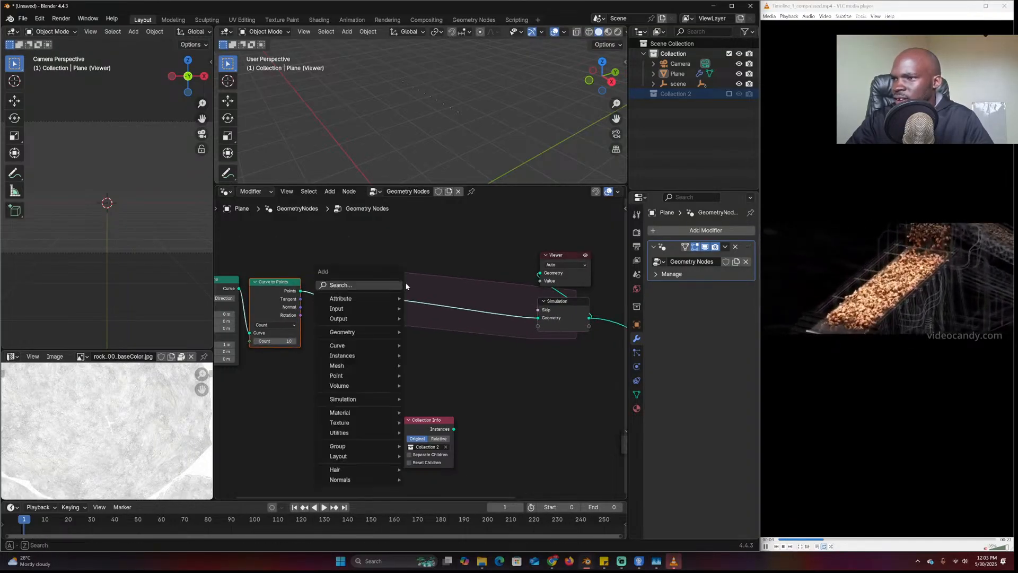
pyautogui.hotkey('shift', 'a')
pyautogui.click(410, 289)
pyautogui.write('join')
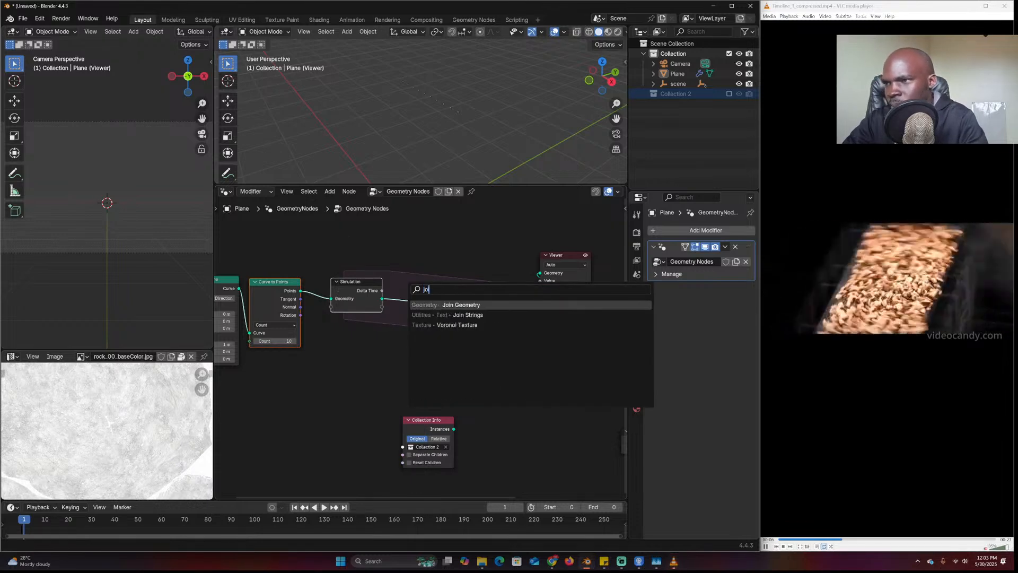
pyautogui.press('Return')
pyautogui.click(453, 304)
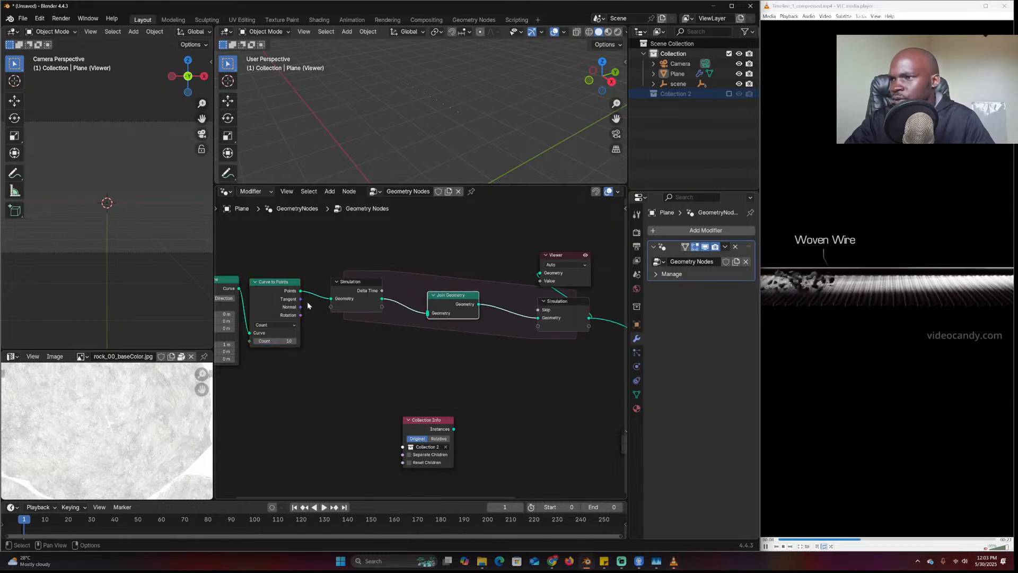
# Move the Curve Line and Curve to Points nodes further left
pyautogui.moveTo(360, 393); pyautogui.dragTo(510, 409, button='middle')
pyautogui.moveTo(397, 405); pyautogui.dragTo(425, 336)
pyautogui.click(404, 254)
pyautogui.moveTo(431, 275); pyautogui.dragTo(365, 314)
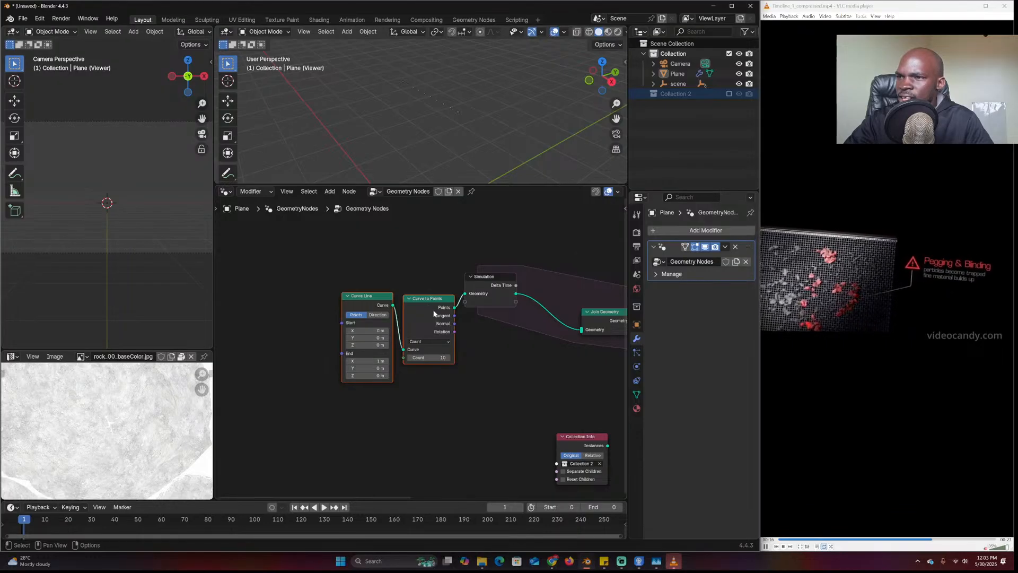
pyautogui.moveTo(431, 310); pyautogui.dragTo(340, 309)
pyautogui.moveTo(520, 379); pyautogui.dragTo(359, 380, button='middle')
# Reposition the Viewer, Simulation Output and Collection Info nodes to tidy the layout
pyautogui.scroll(-2, 498, 391)
pyautogui.moveTo(498, 388); pyautogui.dragTo(422, 384, button='middle')
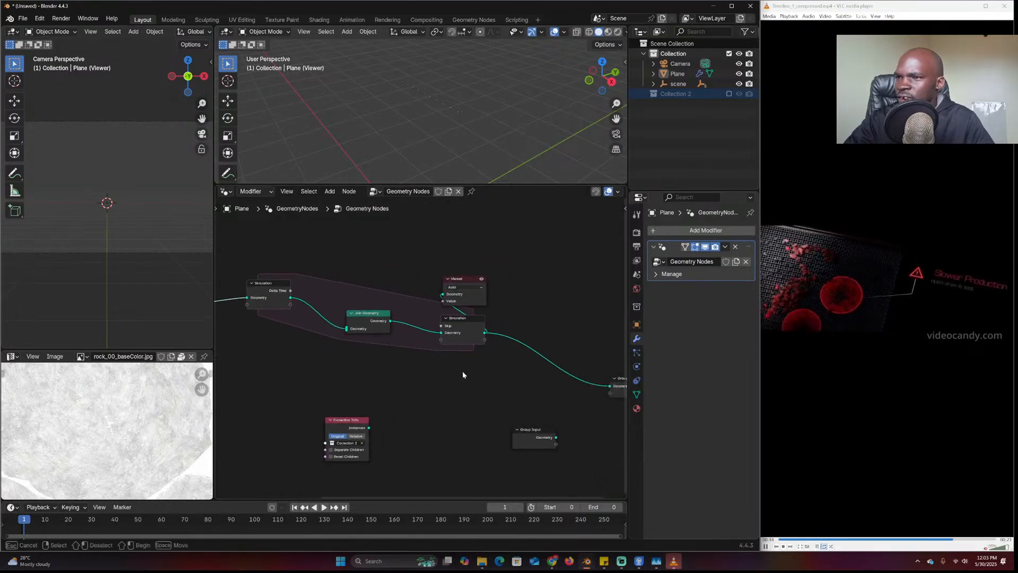
pyautogui.moveTo(457, 389); pyautogui.dragTo(489, 271)
pyautogui.moveTo(455, 325); pyautogui.dragTo(474, 281)
pyautogui.moveTo(505, 377); pyautogui.dragTo(382, 400, button='middle')
pyautogui.moveTo(373, 278); pyautogui.dragTo(627, 289)
pyautogui.moveTo(250, 423); pyautogui.dragTo(291, 416, button='middle')
pyautogui.moveTo(265, 430); pyautogui.dragTo(276, 436)
pyautogui.moveTo(275, 436); pyautogui.dragTo(401, 372)
pyautogui.scroll(2, 418, 347)
pyautogui.hotkey('shift', 'a')
# Add Instance on Points fed by Collection Info, with Separate and Reset Children and scale 0.06
pyautogui.click(418, 339)
pyautogui.write('on po')
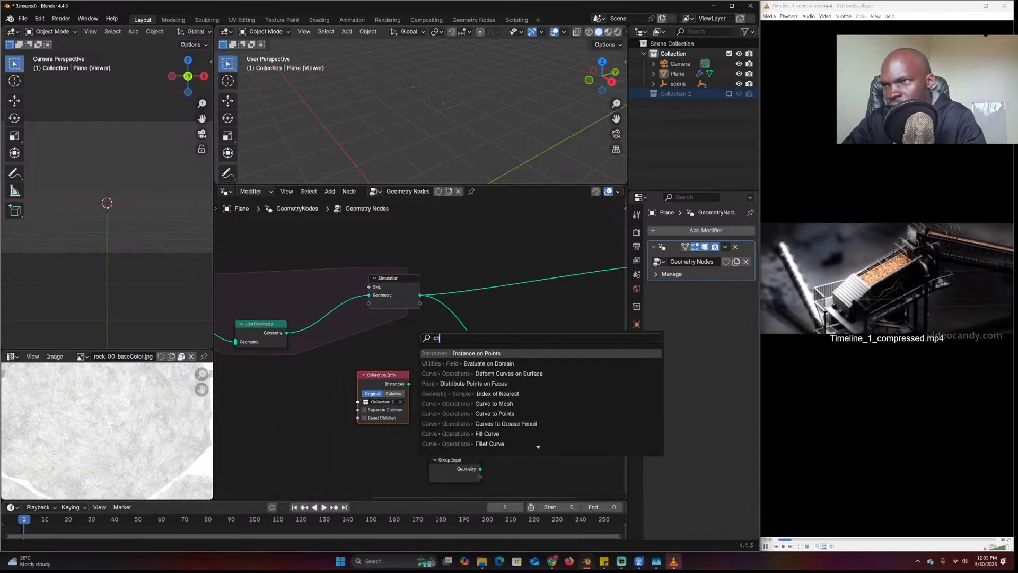
pyautogui.press('Return')
pyautogui.click(501, 290)
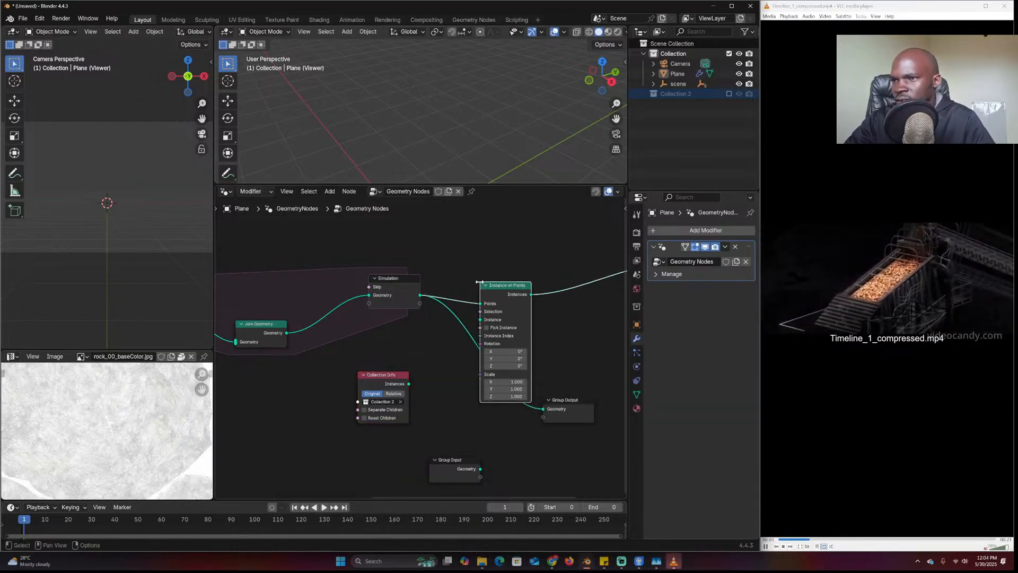
pyautogui.moveTo(408, 384); pyautogui.dragTo(486, 327)
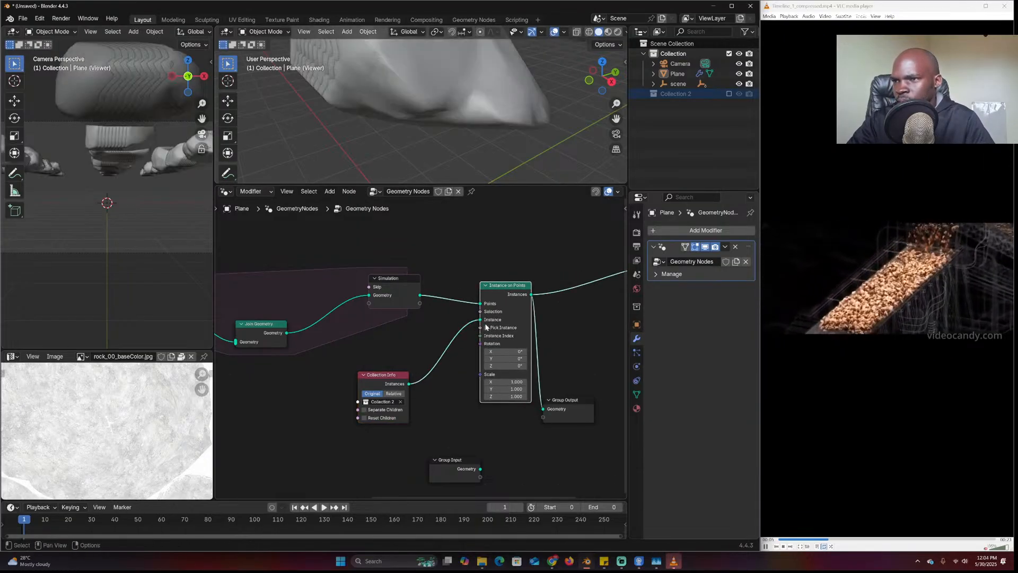
pyautogui.click(386, 410)
pyautogui.click(381, 418)
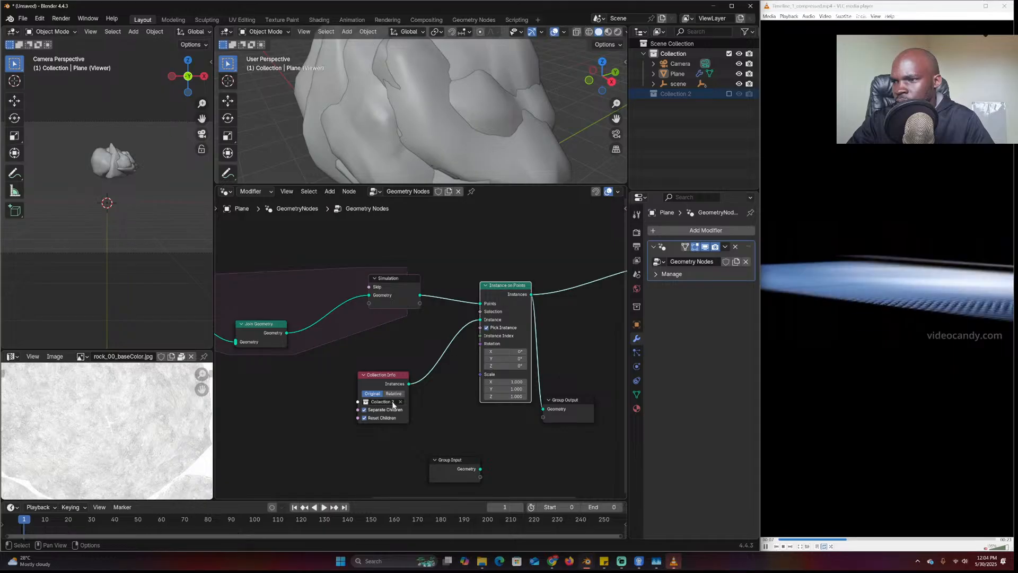
pyautogui.moveTo(516, 382); pyautogui.dragTo(468, 396)
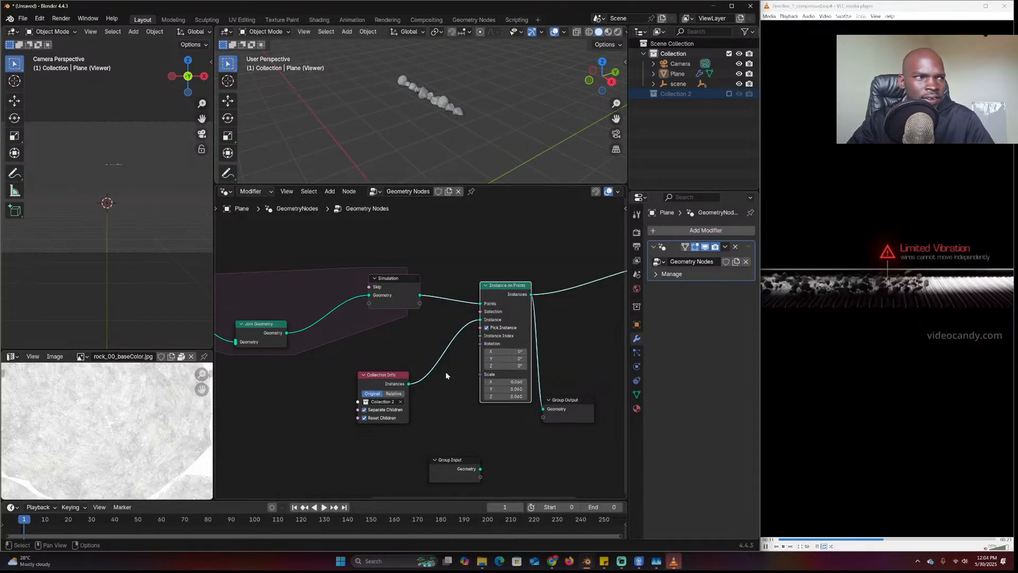
# Link Curve to Points' Points output into Join Geometry
pyautogui.moveTo(299, 368); pyautogui.dragTo(562, 390, button='middle')
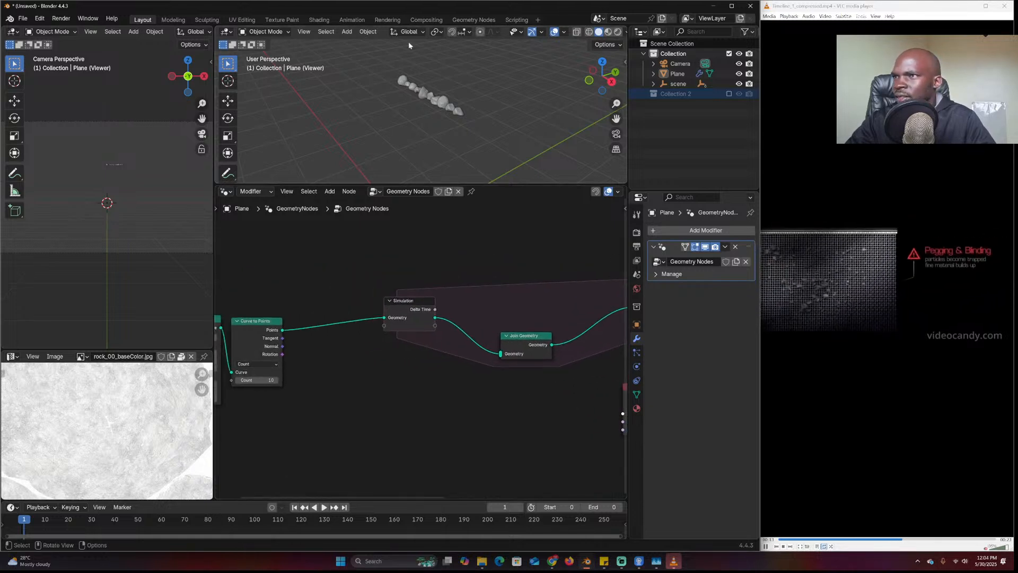
pyautogui.moveTo(435, 72); pyautogui.dragTo(444, 69, button='middle')
pyautogui.moveTo(283, 330); pyautogui.dragTo(501, 354)
pyautogui.moveTo(298, 386); pyautogui.dragTo(358, 370, button='middle')
pyautogui.scroll(1, 438, 371)
pyautogui.moveTo(471, 110); pyautogui.dragTo(536, 109, button='middle')
pyautogui.scroll(-2, 494, 424)
# Set the timeline end frame to 156 and briefly play the simulation to view the rocks
pyautogui.moveTo(602, 507); pyautogui.dragTo(657, 507)
pyautogui.press('space')
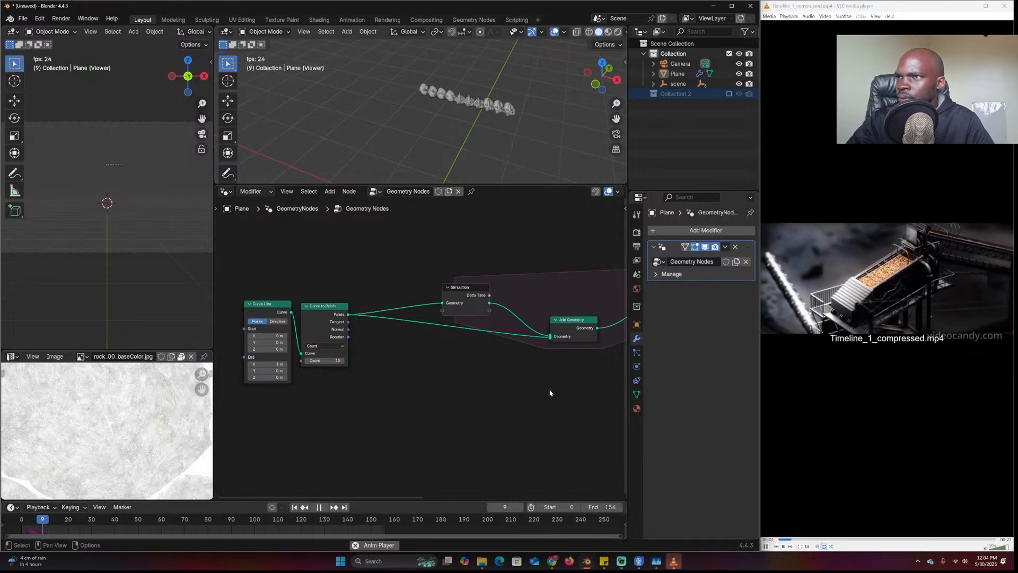
pyautogui.press('space')
pyautogui.scroll(4, 442, 123)
pyautogui.moveTo(442, 122); pyautogui.dragTo(407, 119, button='middle')
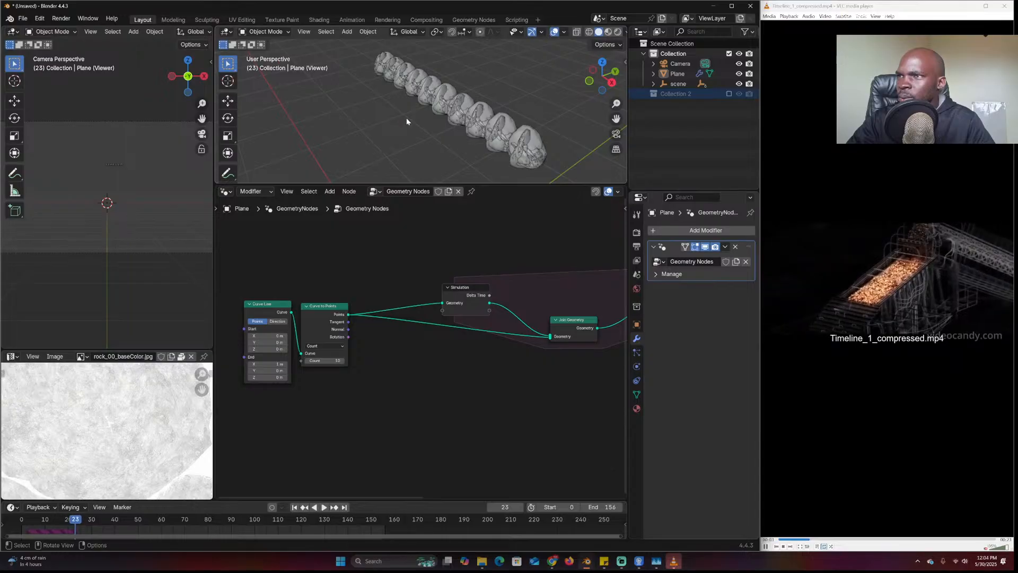
pyautogui.scroll(-3, 371, 366)
pyautogui.scroll(1, 409, 358)
pyautogui.moveTo(452, 354); pyautogui.dragTo(382, 360, button='middle')
# Insert a Set Position node before Simulation Output with offset Y -0.12 m, Z -0.08 m
pyautogui.press('g')
pyautogui.click(408, 306)
pyautogui.hotkey('shift', 'a')
pyautogui.write('set pos')
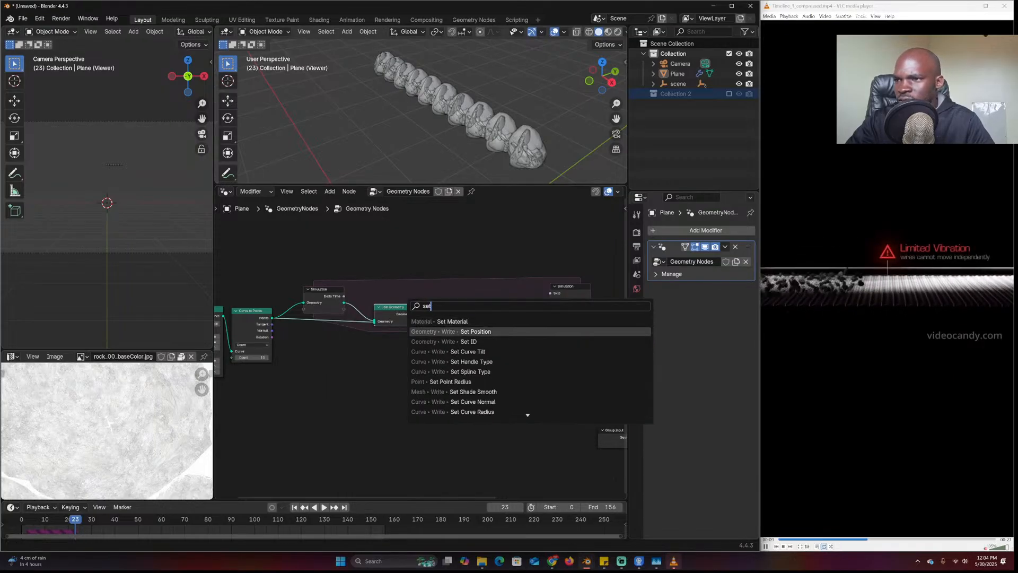
pyautogui.press('Return')
pyautogui.click(467, 299)
pyautogui.moveTo(486, 349); pyautogui.dragTo(480, 345)
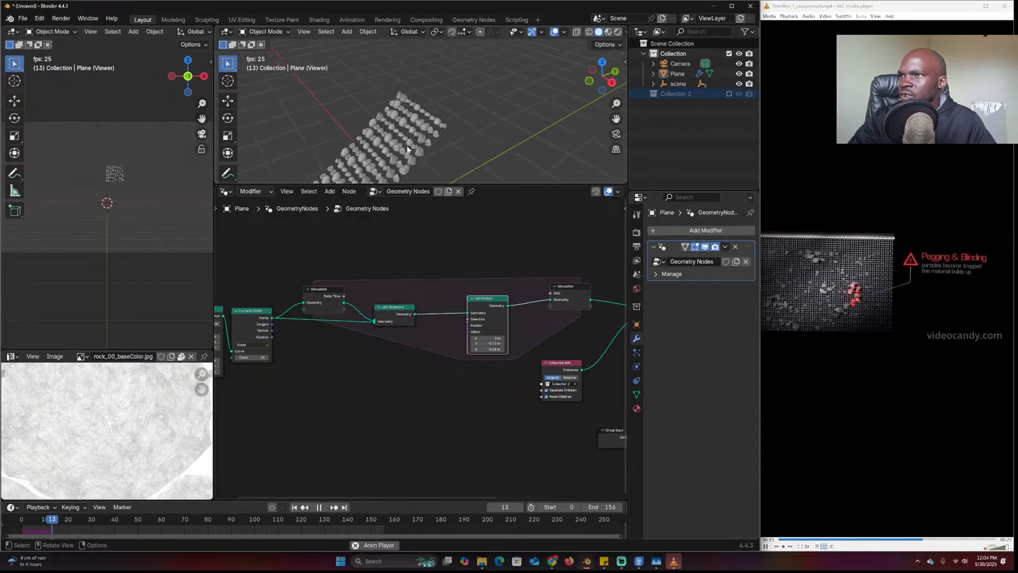
# Play the simulation to frame 64, inspect the rock strip, then rewind and replay
pyautogui.press('space')
pyautogui.scroll(3, 422, 139)
pyautogui.moveTo(422, 139); pyautogui.dragTo(467, 130, button='middle')
pyautogui.press('space')
pyautogui.scroll(-3, 511, 121)
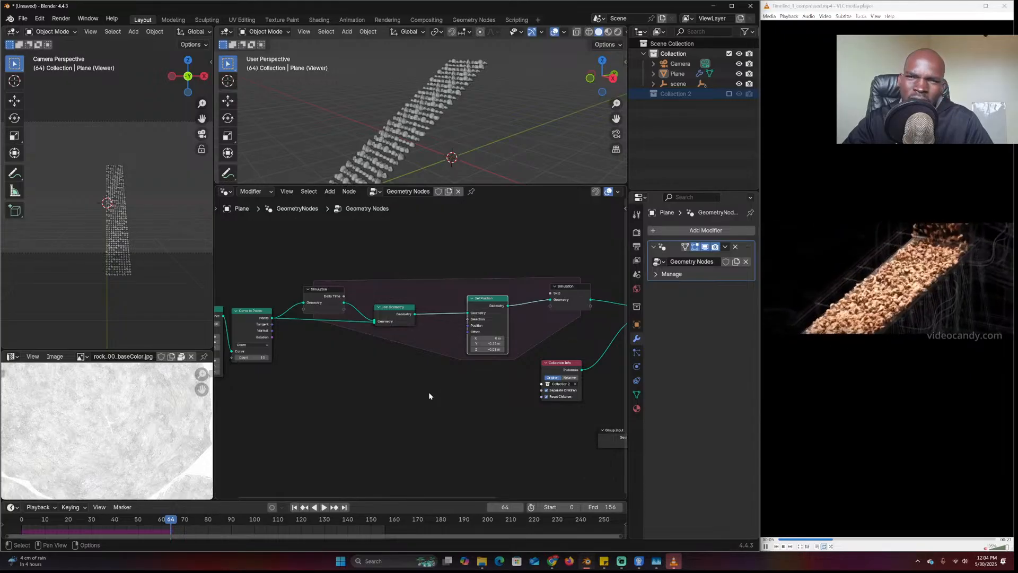
pyautogui.moveTo(470, 139)
pyautogui.mouseDown(button='middle')
pyautogui.moveTo(497, 128)
pyautogui.moveTo(468, 158)
pyautogui.mouseUp(button='middle')
pyautogui.hotkey('shift', 'Left')
pyautogui.press('space')
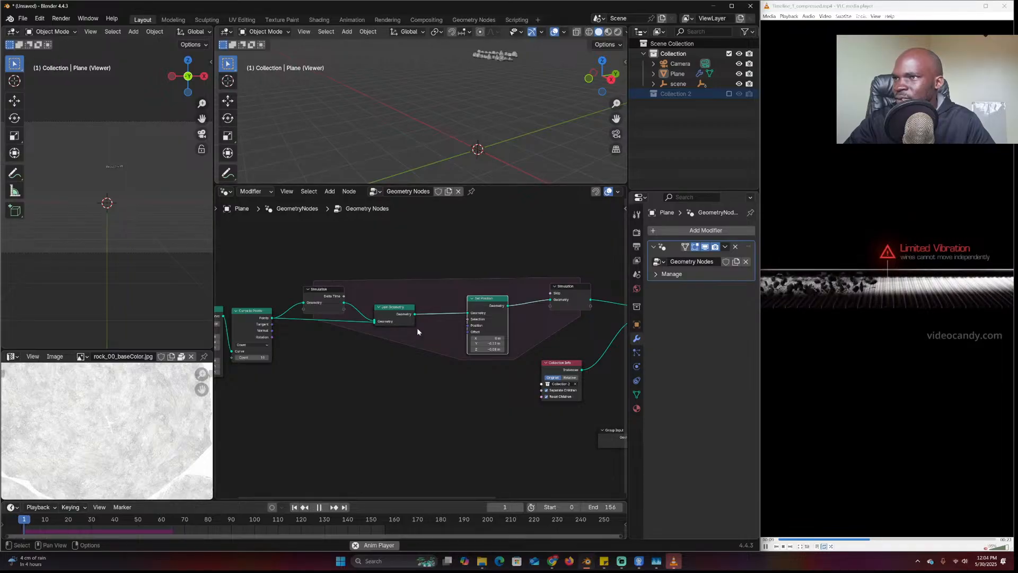
pyautogui.press('space')
# Replay from the start frame while moving Collection Info and viewing the rock stream
pyautogui.moveTo(162, 204); pyautogui.dragTo(116, 199, button='middle')
pyautogui.scroll(8, 131, 211)
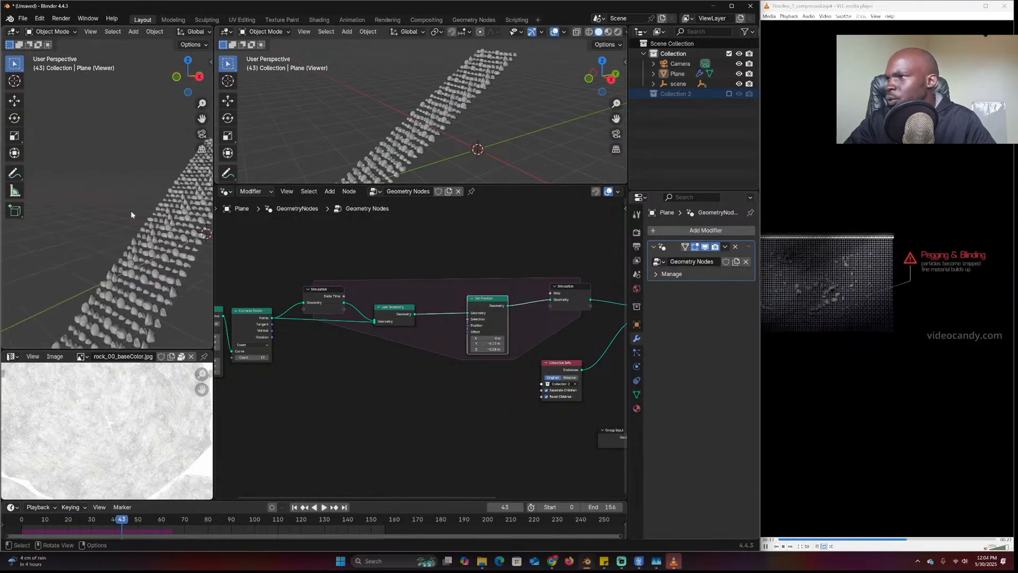
pyautogui.click(26, 519)
pyautogui.press('space')
pyautogui.press('space')
pyautogui.moveTo(518, 351); pyautogui.dragTo(359, 350, button='middle')
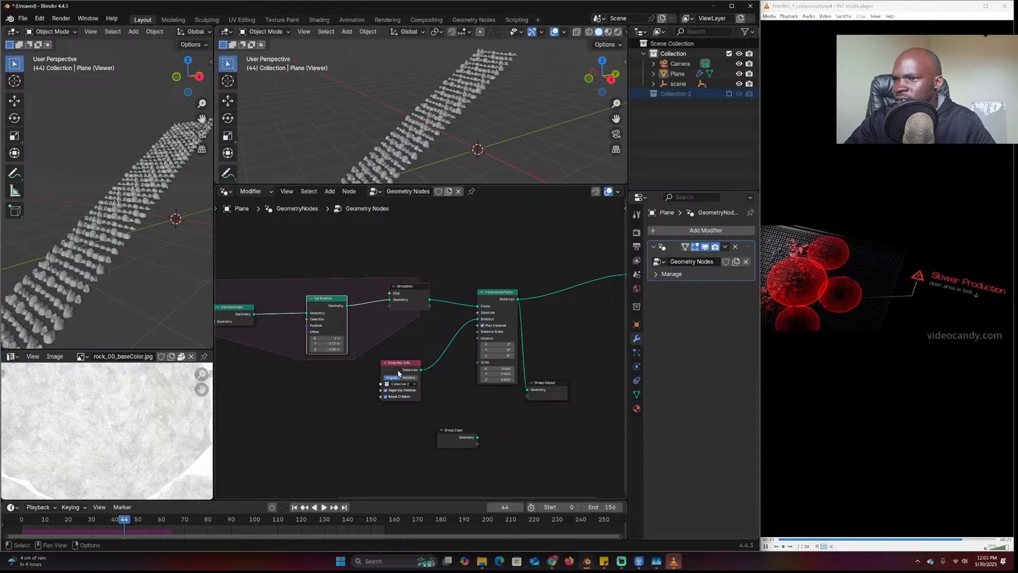
pyautogui.scroll(2, 399, 373)
pyautogui.moveTo(399, 374); pyautogui.dragTo(425, 328)
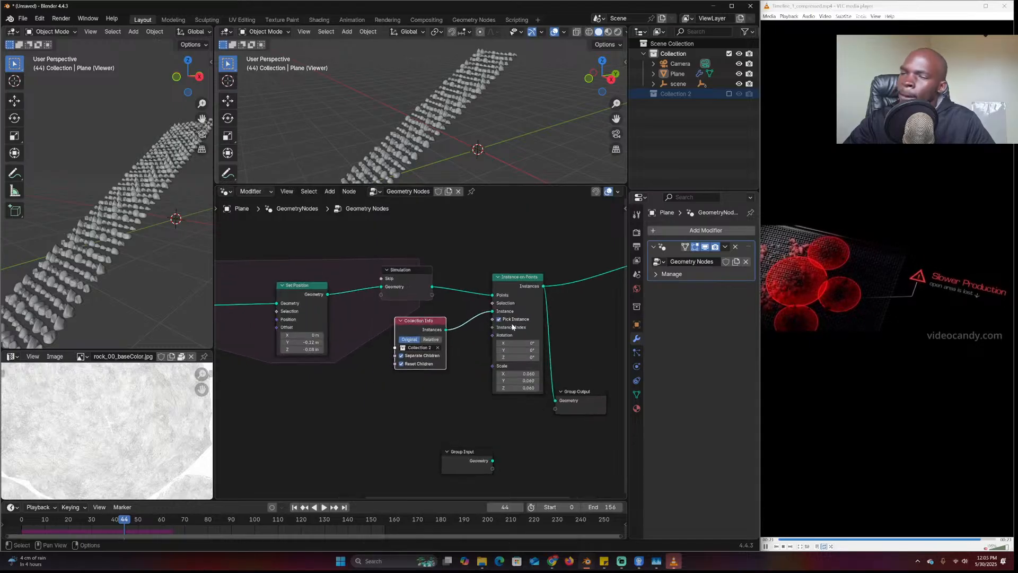
pyautogui.scroll(4, 472, 152)
pyautogui.moveTo(470, 156)
pyautogui.mouseDown(button='middle')
pyautogui.moveTo(469, 172)
pyautogui.moveTo(479, 154)
pyautogui.mouseUp(button='middle')
pyautogui.press('space')
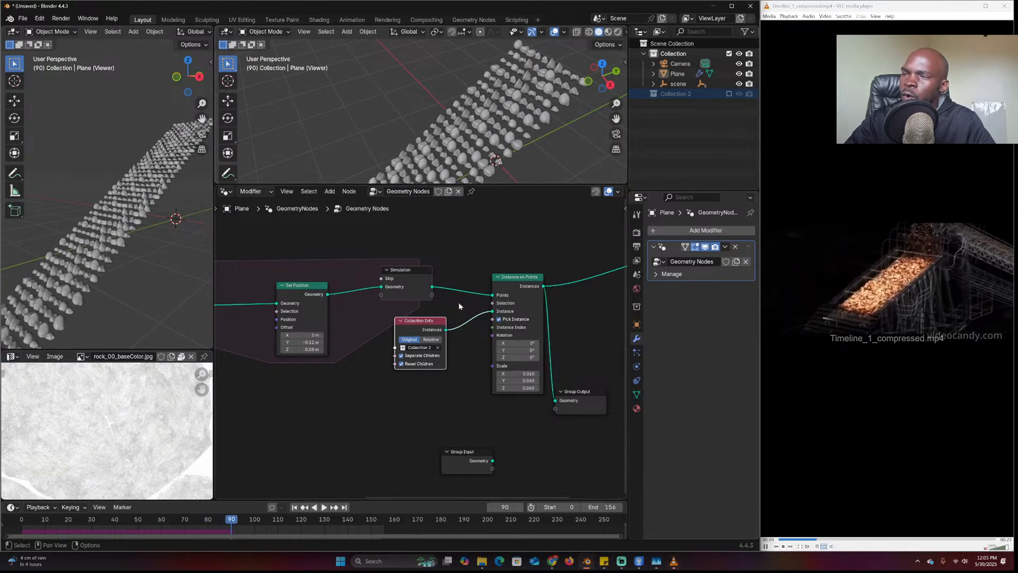
# Search the add-node menu for 'random' to add a random node
pyautogui.hotkey('shift', 'a')
pyautogui.click(433, 346)
pyautogui.write('random')
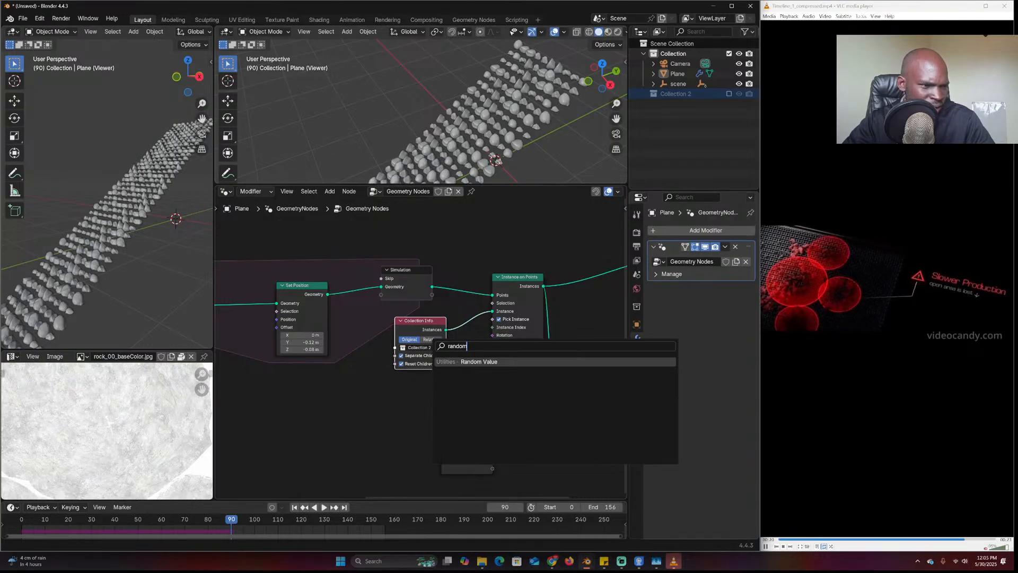
# Add a Random Value node below Collection Info and adjust its data type
pyautogui.press('Return')
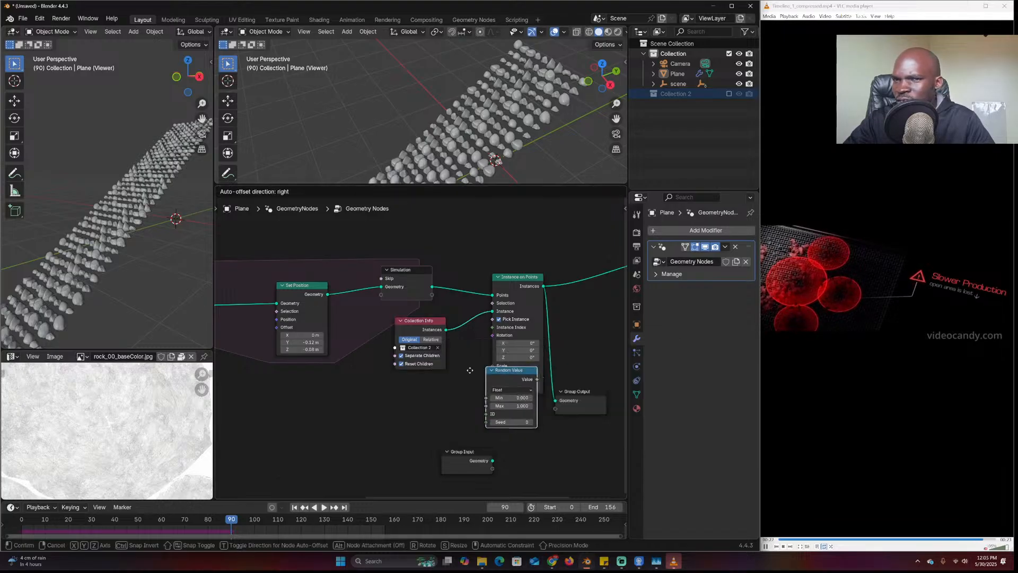
pyautogui.click(388, 377)
pyautogui.scroll(2, 427, 394)
pyautogui.click(422, 411)
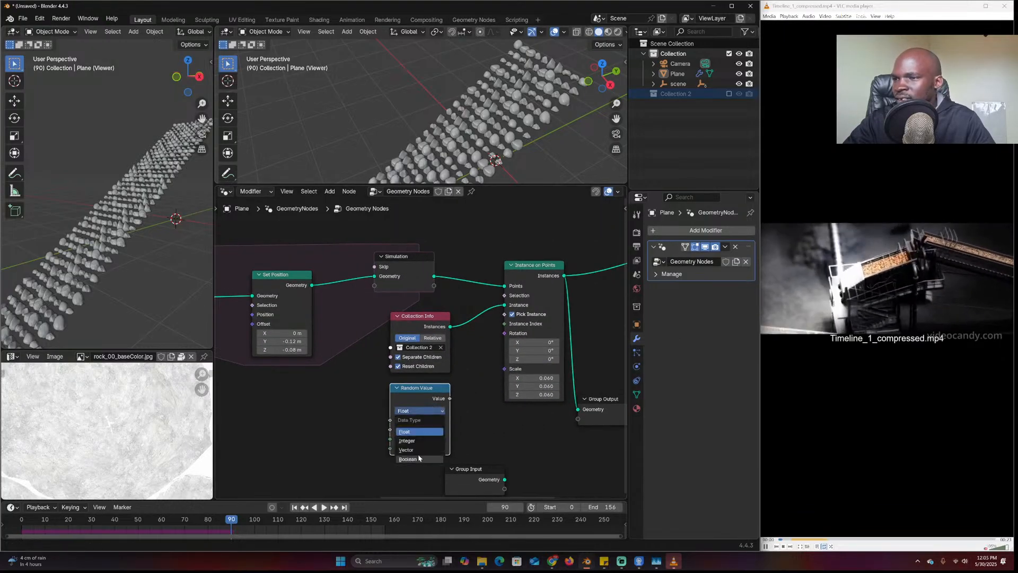
pyautogui.click(425, 412)
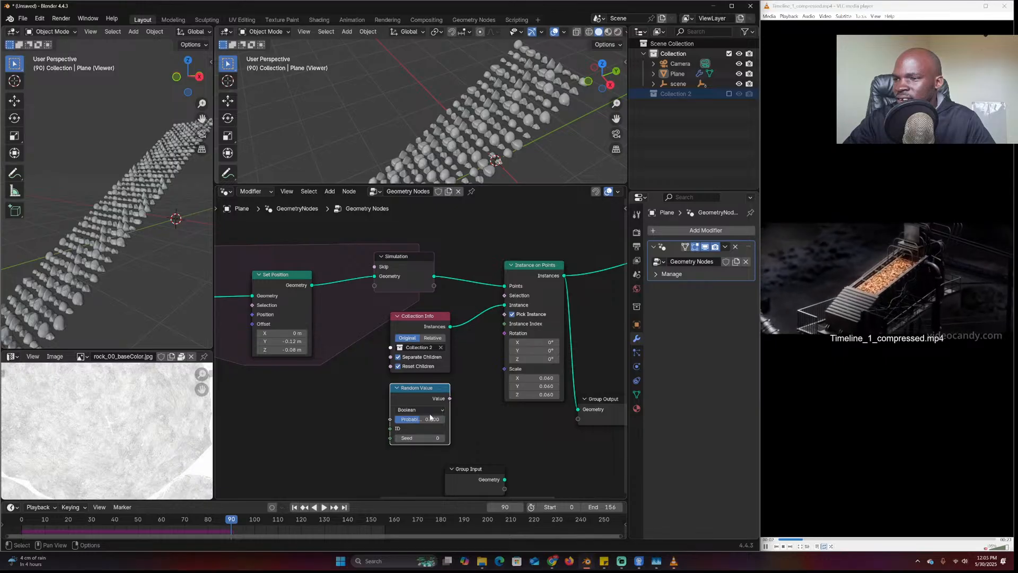
pyautogui.click(416, 460)
# Connect the Random Value to Instance Index and set its seed to 24
pyautogui.moveTo(450, 398); pyautogui.dragTo(454, 395)
pyautogui.moveTo(475, 362); pyautogui.dragTo(470, 387)
pyautogui.click(409, 412)
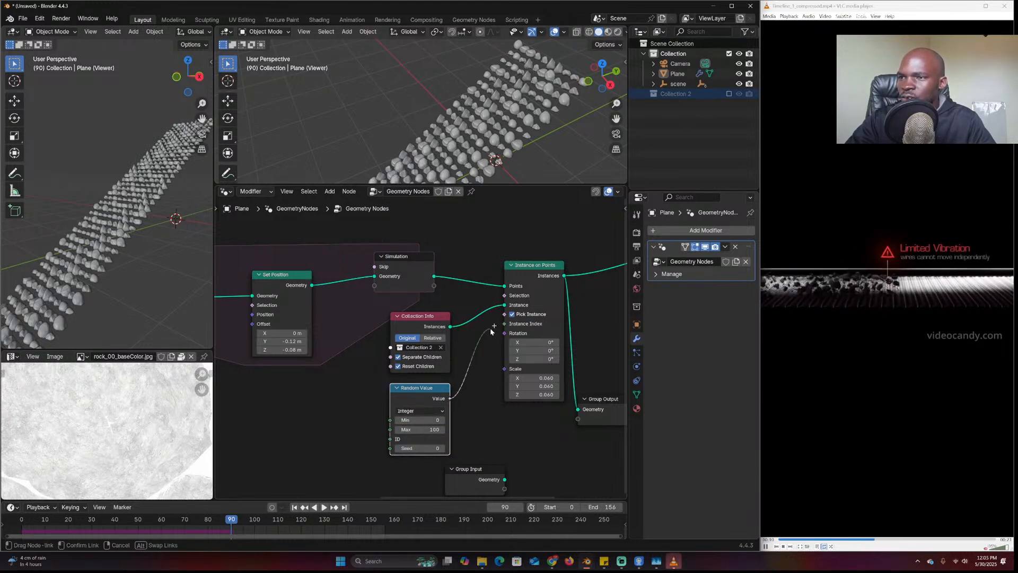
pyautogui.moveTo(491, 331); pyautogui.dragTo(504, 324)
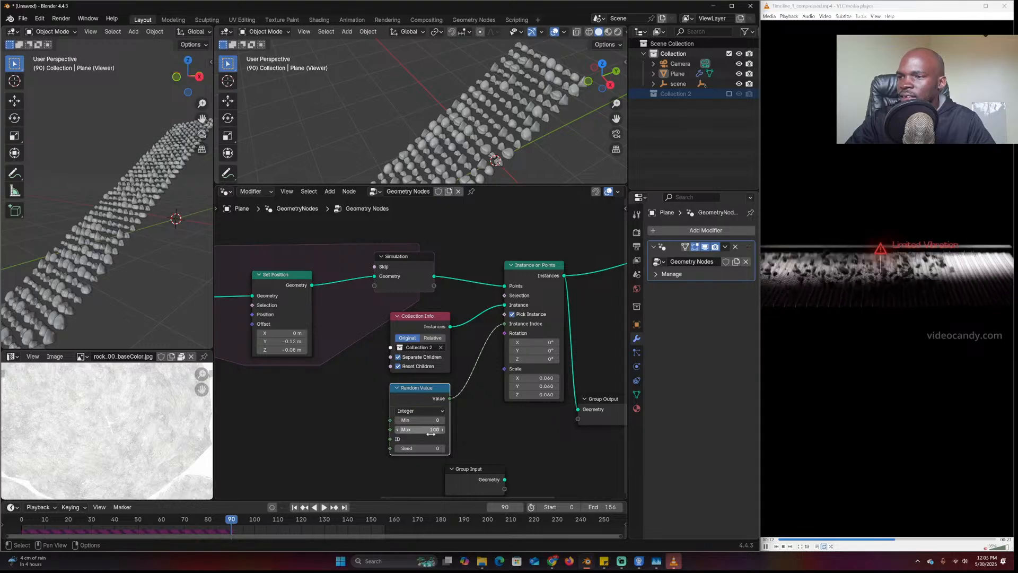
pyautogui.moveTo(419, 448); pyautogui.dragTo(435, 448)
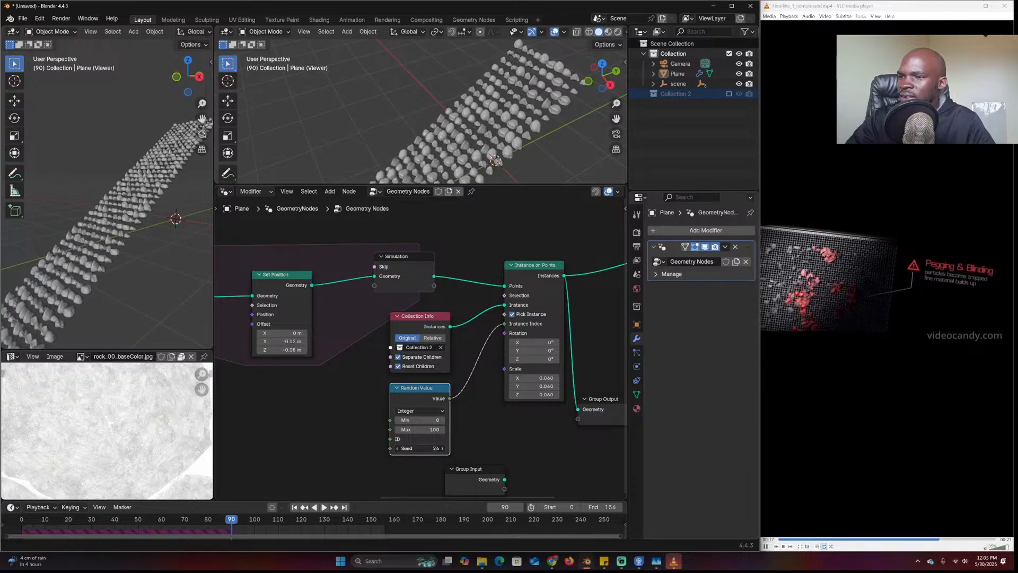
# Replay the rock simulation from the first frame, then frame the whole node tree
pyautogui.click(17, 522)
pyautogui.press('space')
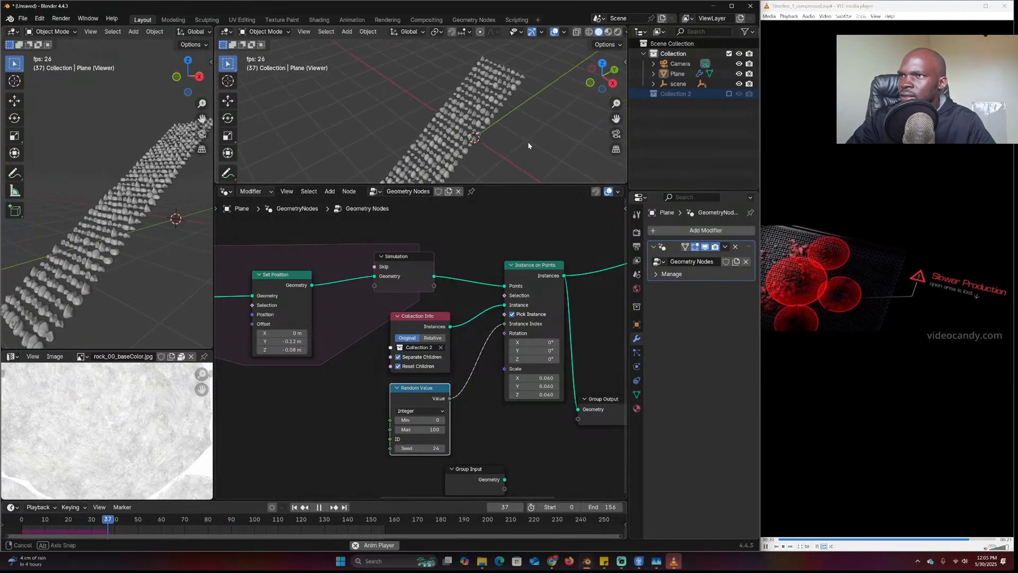
pyautogui.press('Escape')
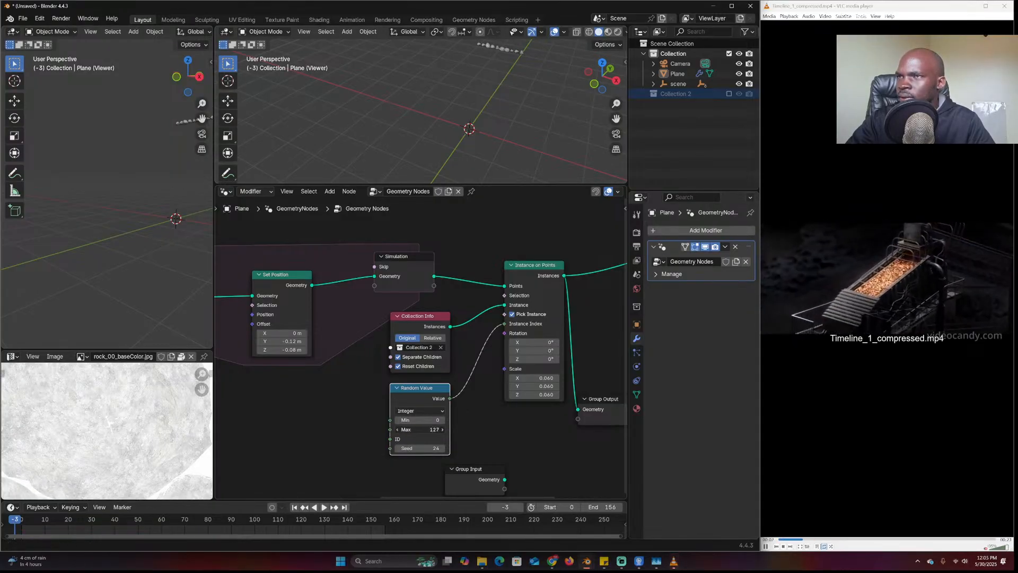
pyautogui.press('space')
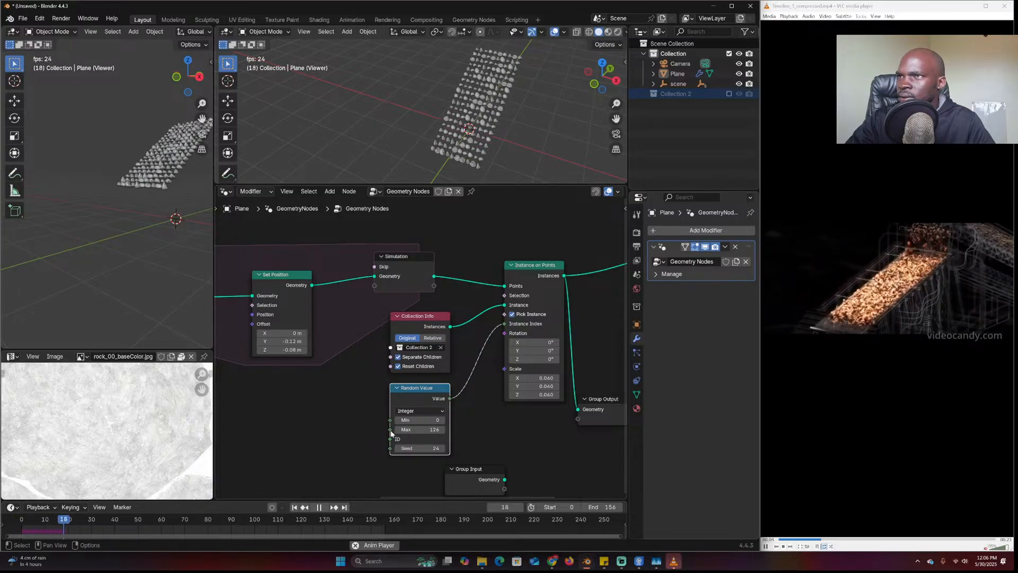
pyautogui.press('space')
pyautogui.scroll(-5, 341, 418)
pyautogui.moveTo(305, 419); pyautogui.dragTo(379, 408, button='middle')
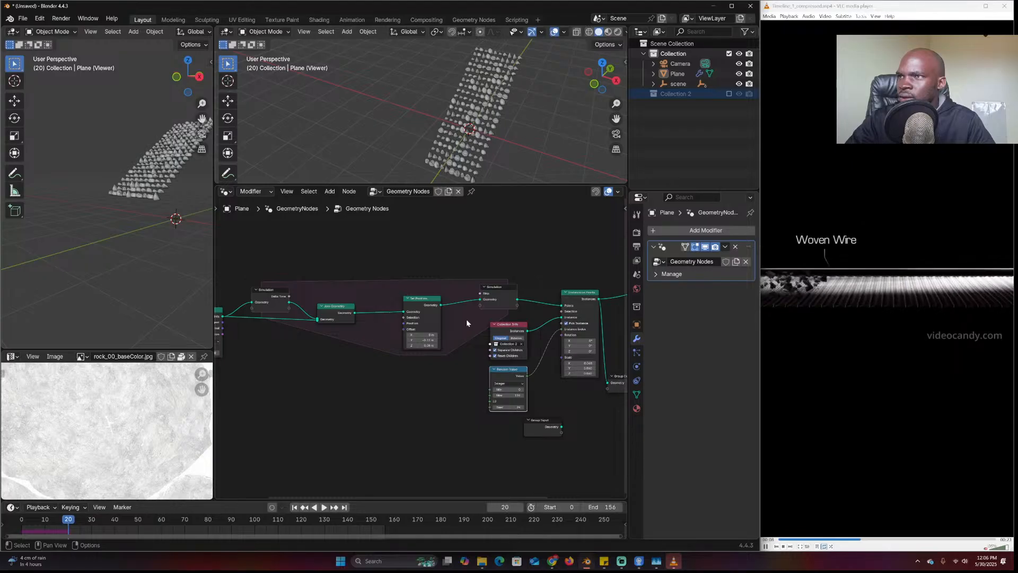
# Box-select the Curve Line and Curve to Points nodes and move them further left
pyautogui.press('space')
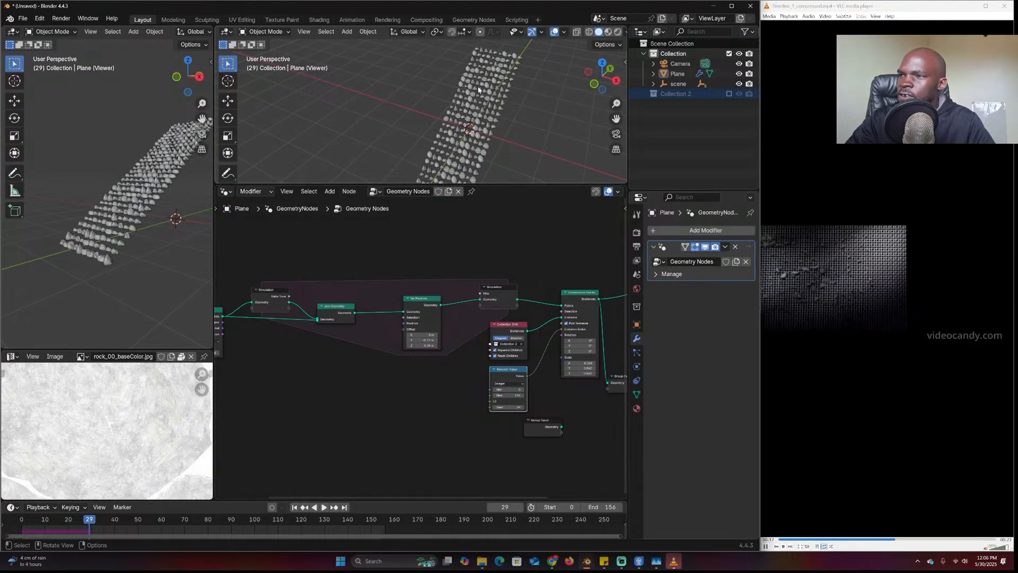
pyautogui.moveTo(300, 346); pyautogui.dragTo(443, 343, button='middle')
pyautogui.moveTo(361, 371); pyautogui.dragTo(388, 378, button='middle')
pyautogui.moveTo(391, 401); pyautogui.dragTo(313, 320)
pyautogui.press('g')
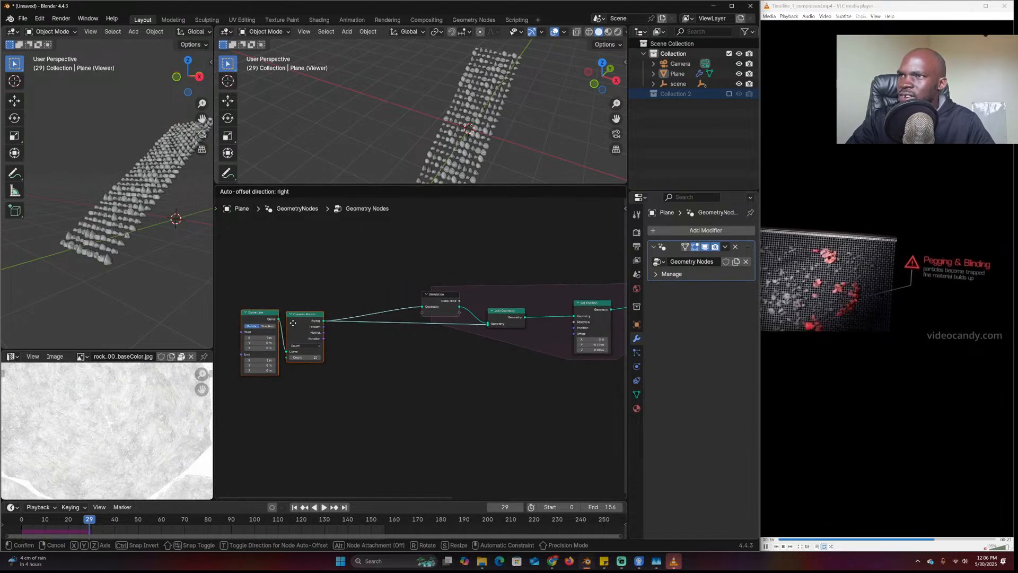
pyautogui.click(293, 323)
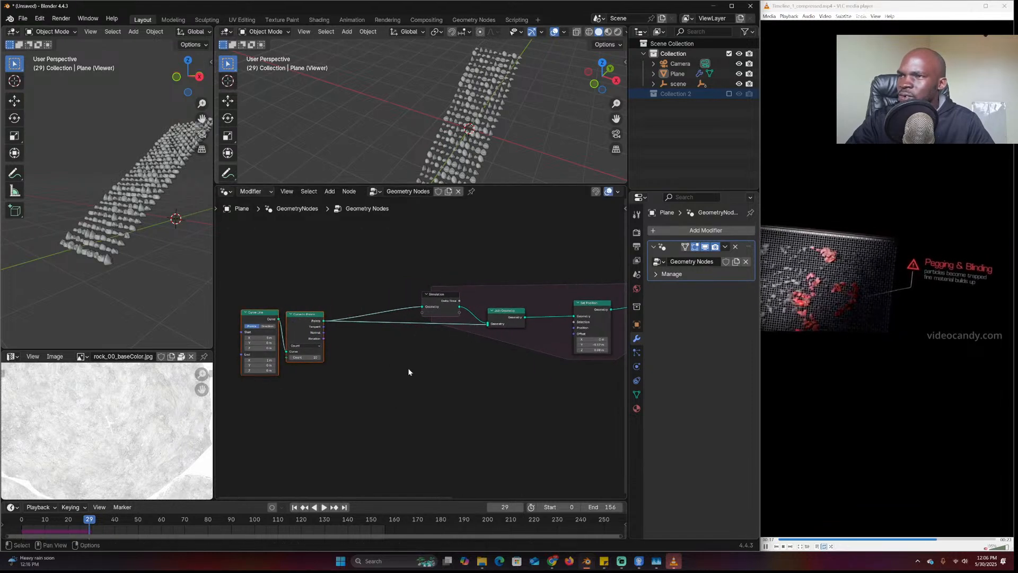
# Replay the simulation from the start while orbiting around the rock stream
pyautogui.click(18, 530)
pyautogui.press('space')
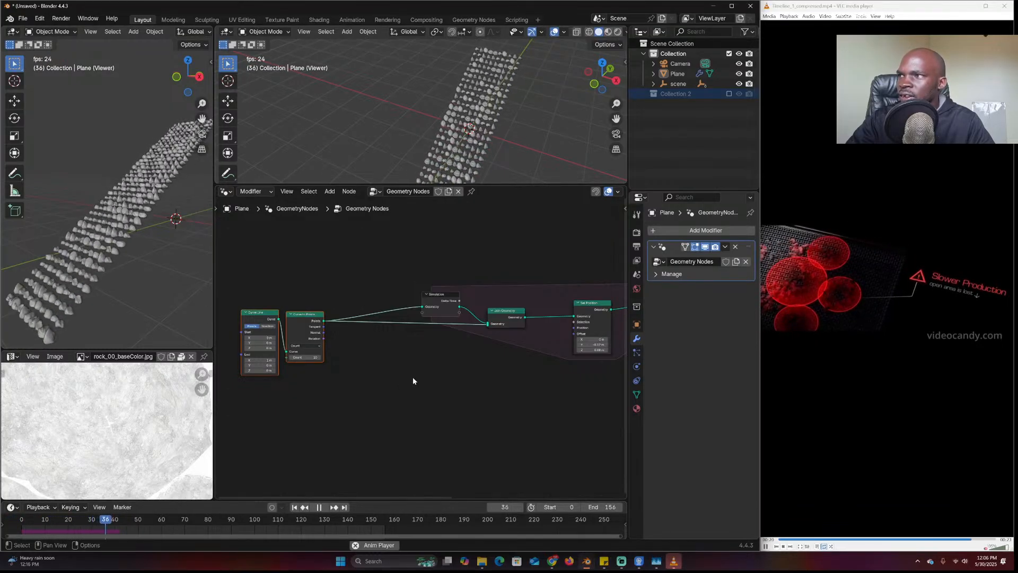
pyautogui.moveTo(466, 159); pyautogui.dragTo(430, 152, button='middle')
pyautogui.hotkey('shift', 'Left')
pyautogui.scroll(2, 430, 151)
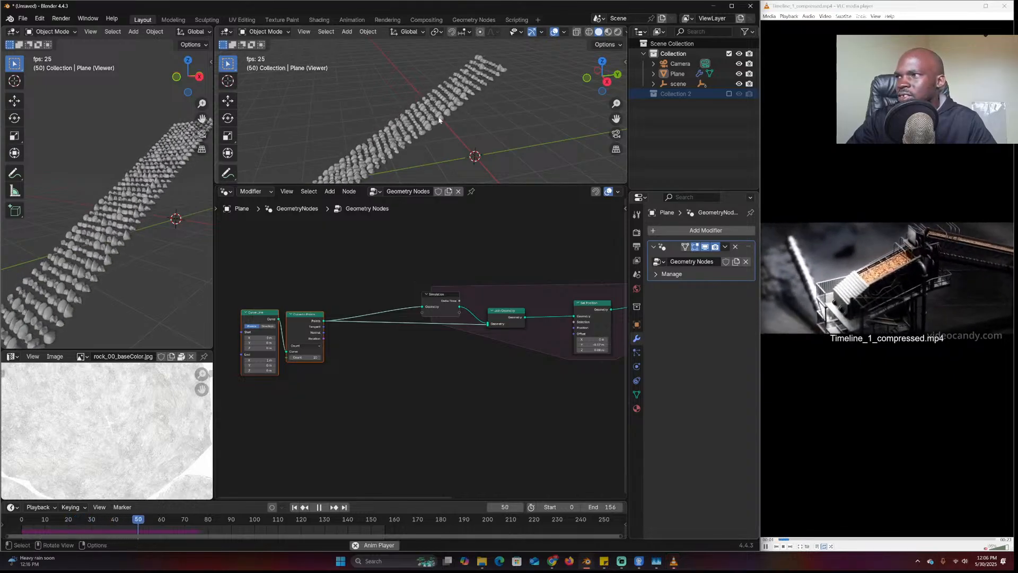
pyautogui.press('space')
pyautogui.moveTo(439, 119); pyautogui.dragTo(446, 123, button='middle')
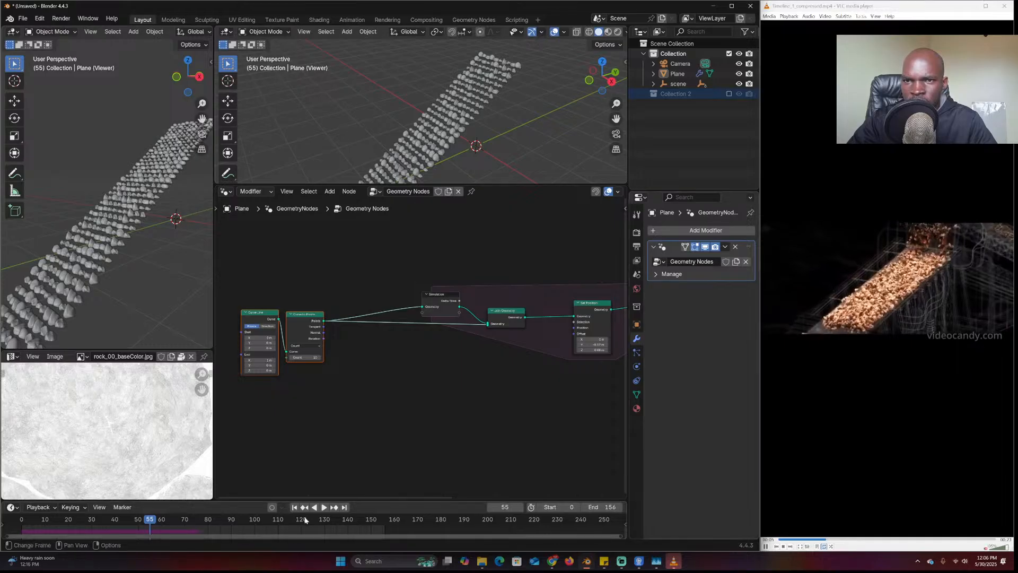
# Replay the rock stream once more, stopping at frame 103
pyautogui.click(18, 524)
pyautogui.press('space')
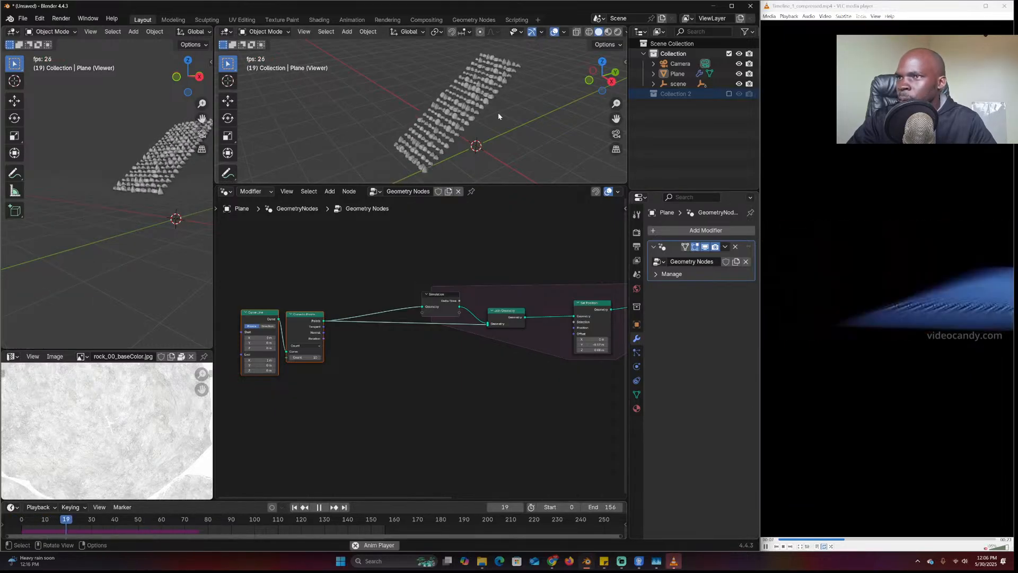
pyautogui.press('Escape')
pyautogui.press('space')
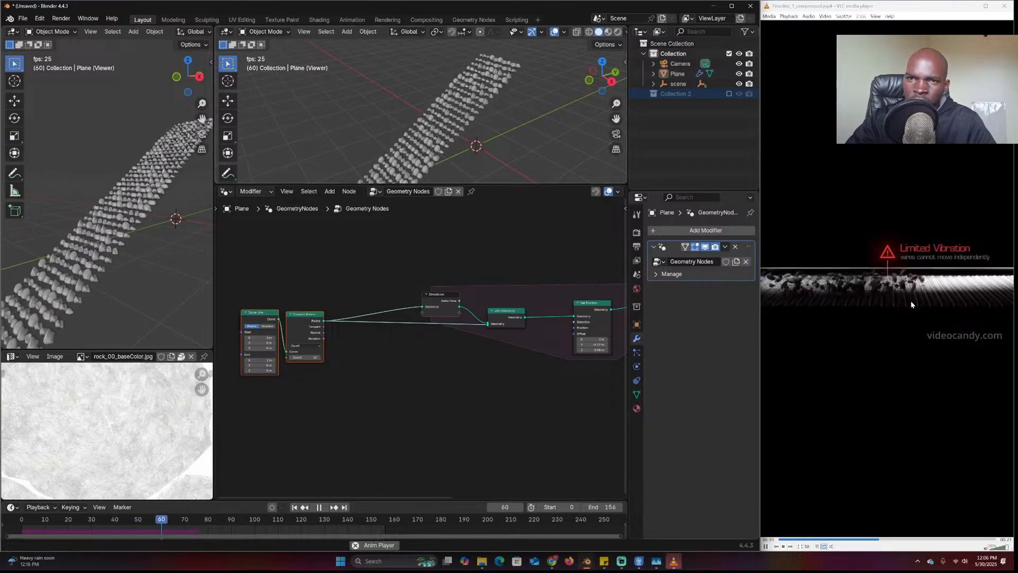
pyautogui.press('space')
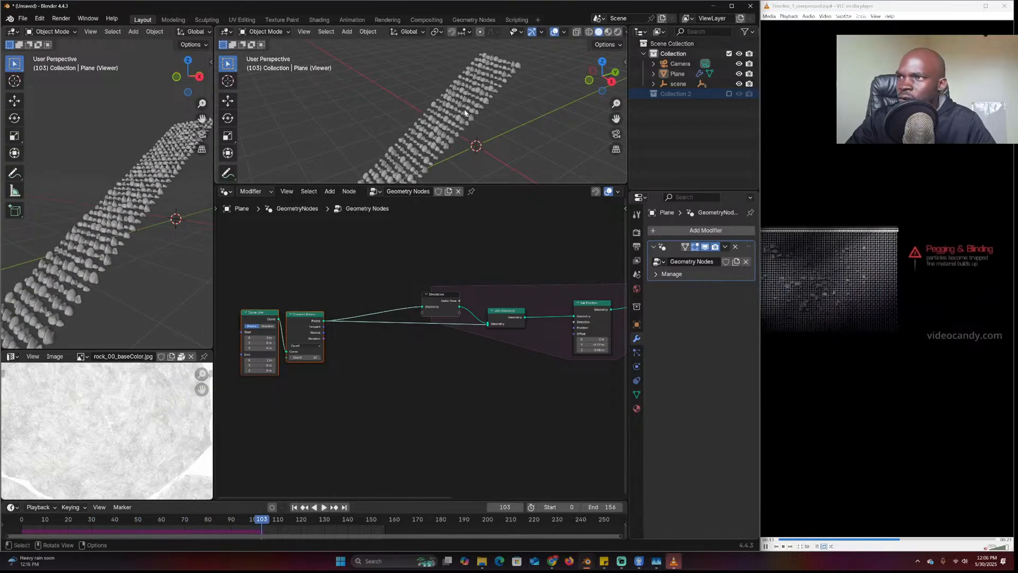
pyautogui.scroll(3, 445, 333)
# Add a Combine XYZ (Y -0.12, Z -0.08) feeding the Set Position Offset
pyautogui.hotkey('shift', 'a')
pyautogui.write('x')
pyautogui.press('Return')
pyautogui.click(397, 390)
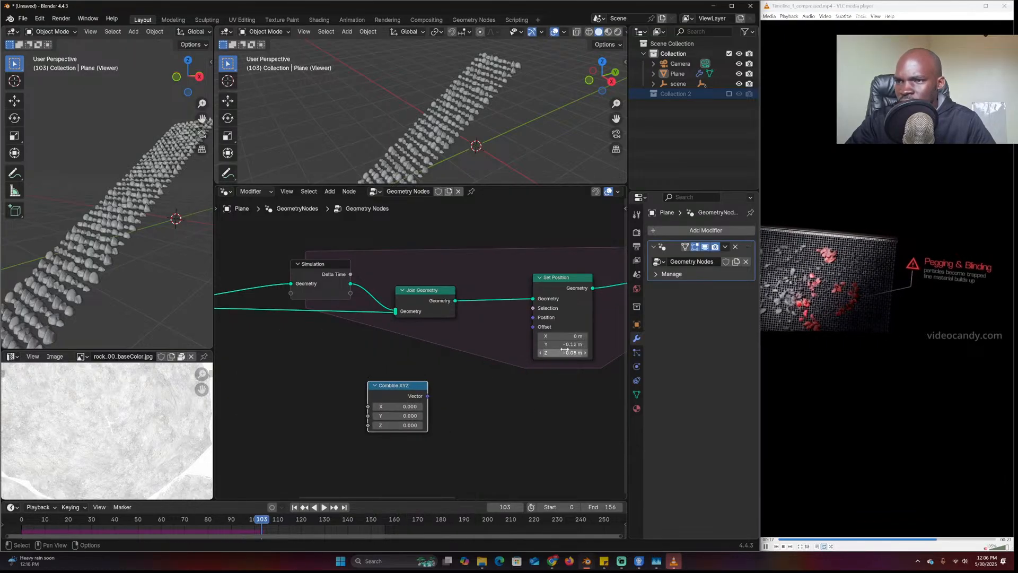
pyautogui.click(404, 416)
pyautogui.write('-')
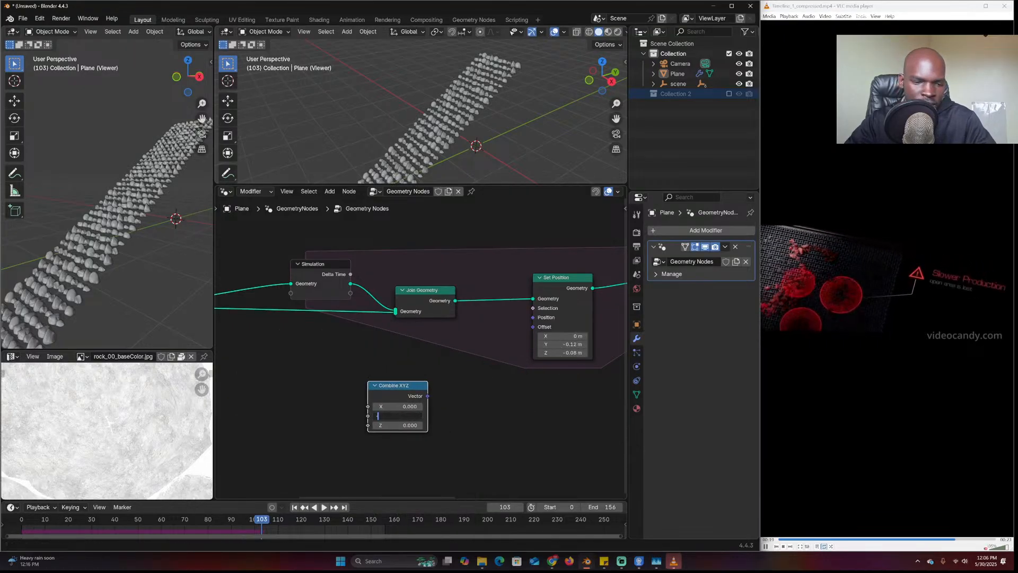
pyautogui.write('0.2')
pyautogui.press('Return')
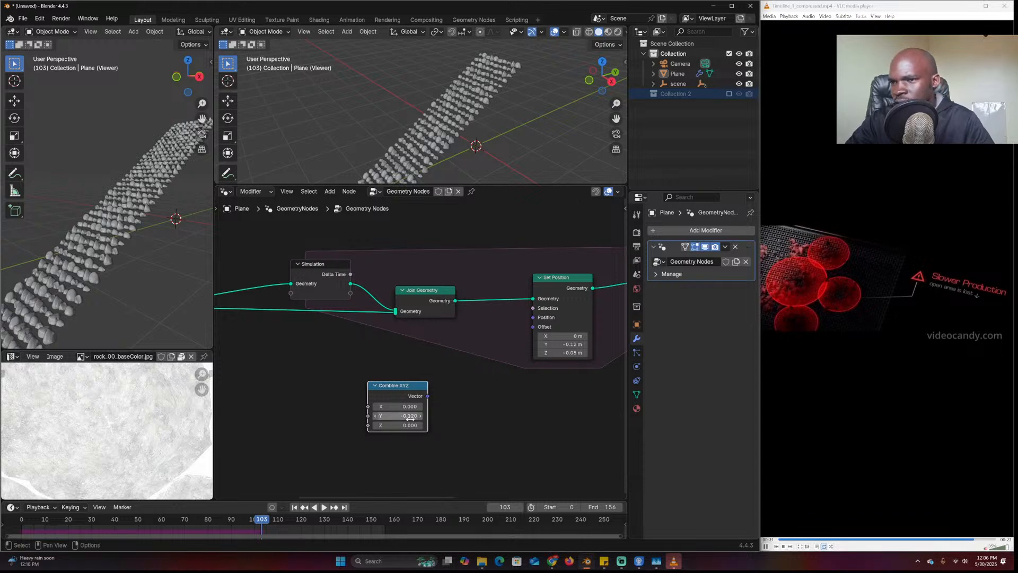
pyautogui.click(403, 425)
pyautogui.write('-0.08')
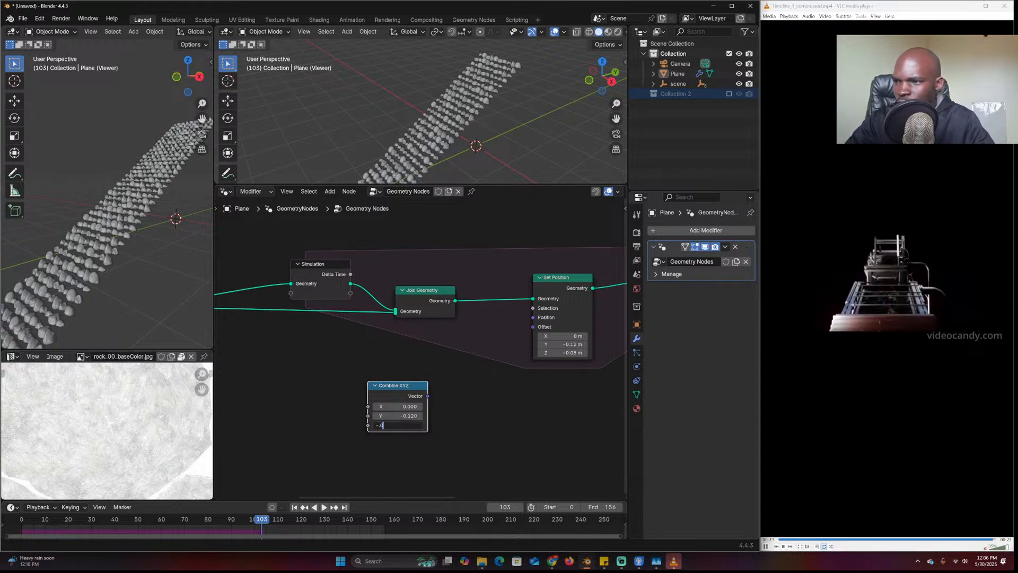
pyautogui.press('Return')
pyautogui.moveTo(427, 395); pyautogui.dragTo(532, 327)
# Add a Noise Texture node below the Combine XYZ
pyautogui.moveTo(509, 358); pyautogui.dragTo(546, 343, button='middle')
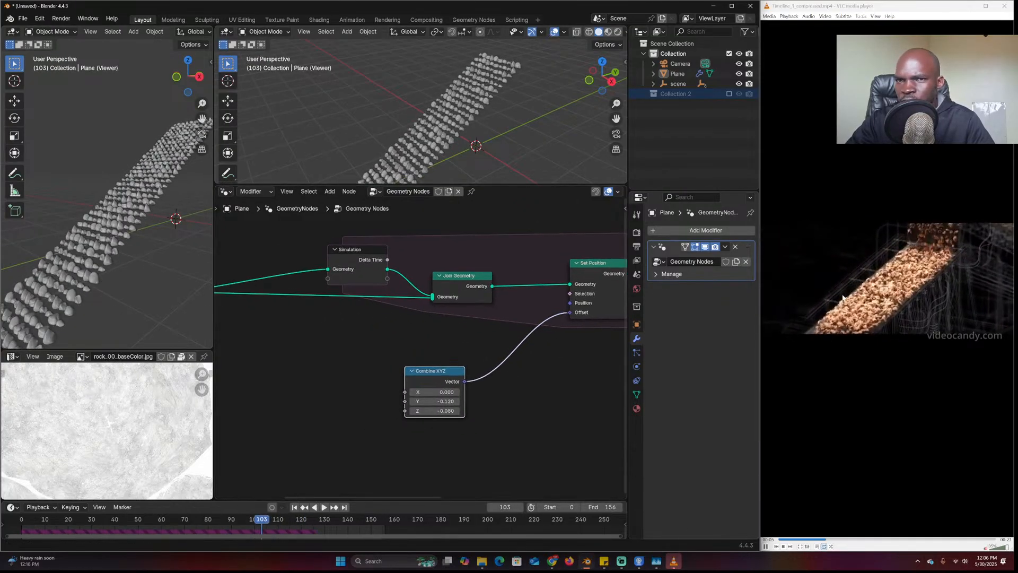
pyautogui.moveTo(425, 377); pyautogui.dragTo(384, 358)
pyautogui.hotkey('shift', 'a')
pyautogui.write('noise')
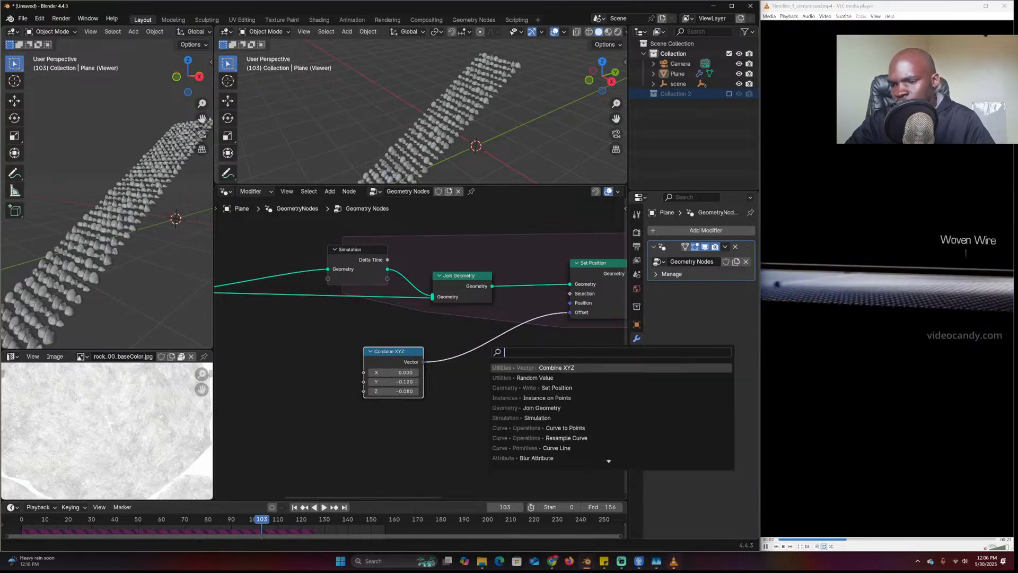
pyautogui.press('Return')
pyautogui.click(387, 400)
pyautogui.moveTo(387, 400); pyautogui.dragTo(371, 414)
# Insert a Vector Math Add node into the offset link
pyautogui.hotkey('shift', 'a')
pyautogui.write('vec')
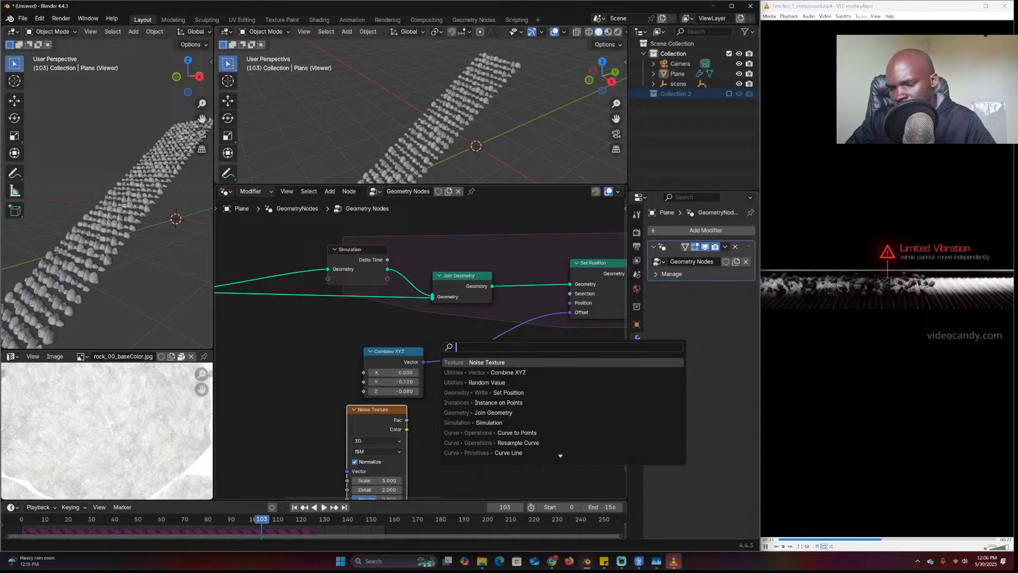
pyautogui.click(506, 382)
pyautogui.click(509, 344)
pyautogui.moveTo(406, 429); pyautogui.dragTo(481, 390)
pyautogui.moveTo(462, 419); pyautogui.dragTo(502, 374, button='middle')
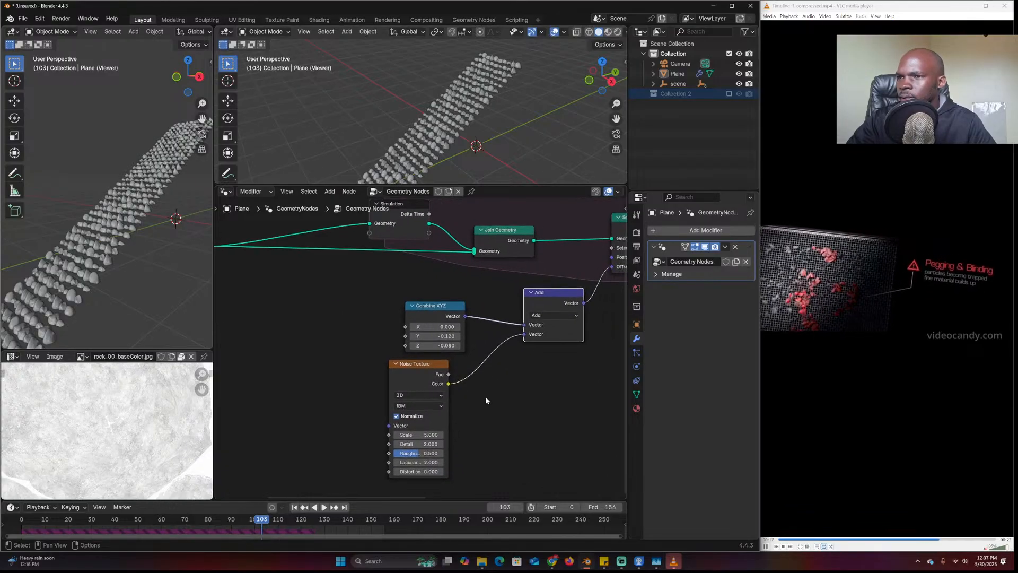
pyautogui.moveTo(523, 335); pyautogui.dragTo(475, 355)
pyautogui.moveTo(418, 377); pyautogui.dragTo(330, 386)
# Add a second Combine XYZ feeding the Add node, then replay the simulation
pyautogui.hotkey('shift', 'a')
pyautogui.write('combine')
pyautogui.press('Return')
pyautogui.click(510, 396)
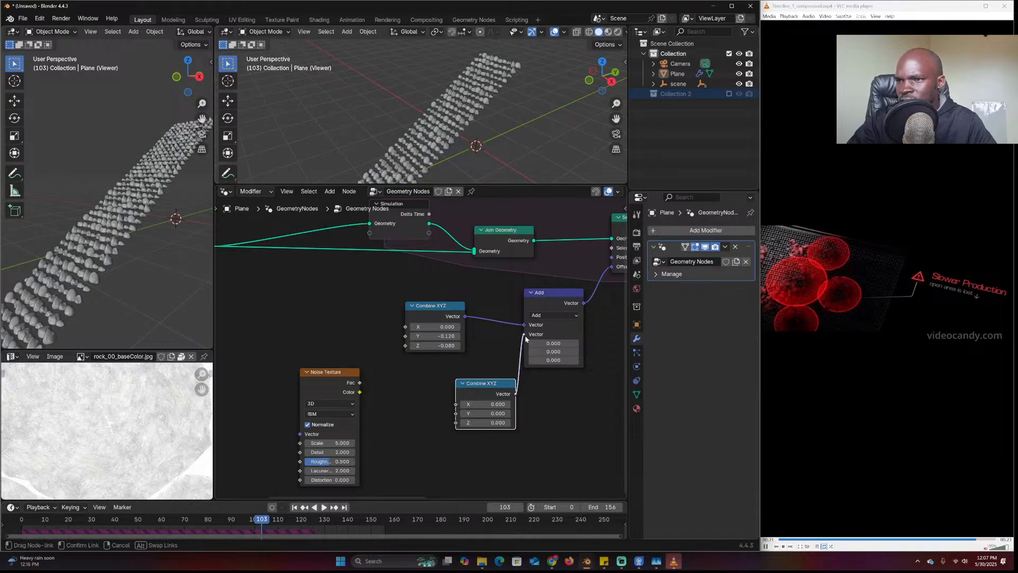
pyautogui.moveTo(526, 337); pyautogui.dragTo(525, 335)
pyautogui.moveTo(407, 431); pyautogui.dragTo(471, 414, button='middle')
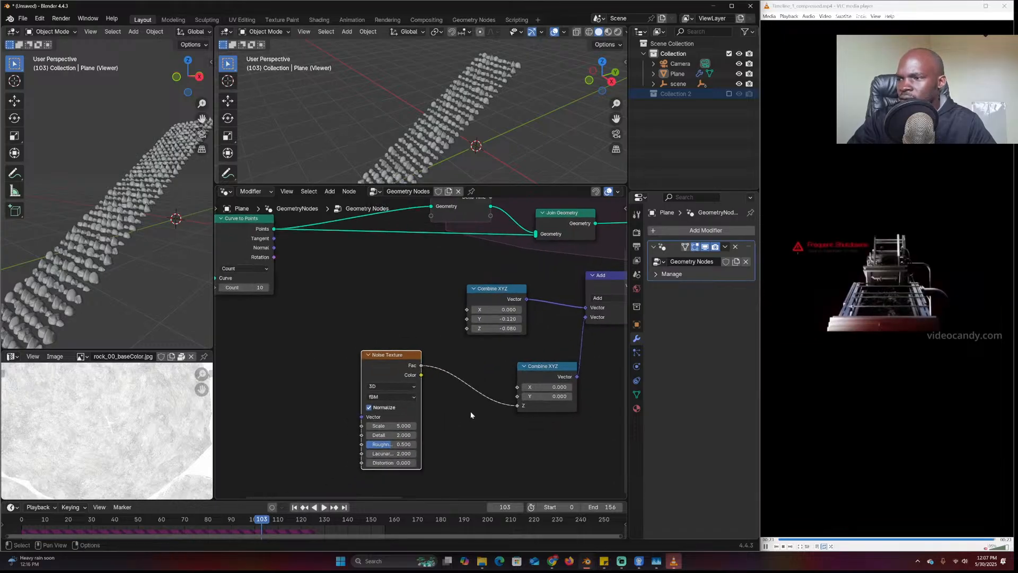
pyautogui.click(21, 527)
pyautogui.press('space')
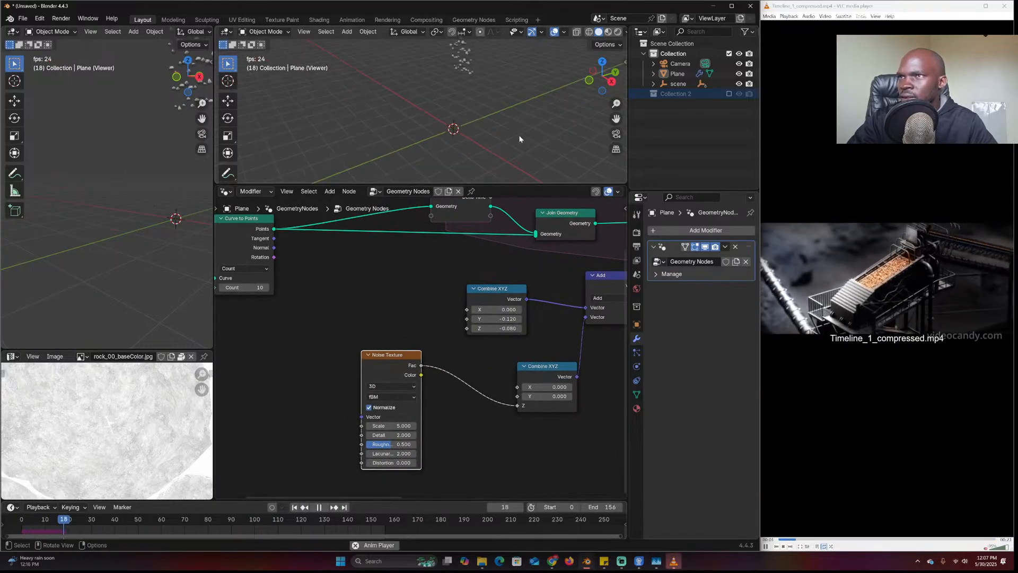
pyautogui.press('Escape')
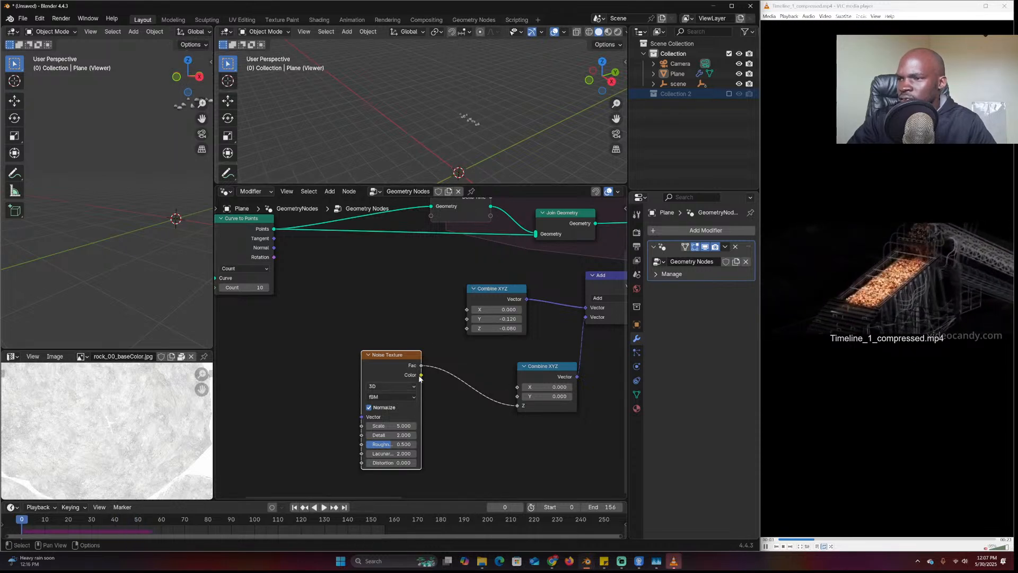
pyautogui.scroll(1, 494, 367)
# Insert a Subtract Math node between the Noise Texture and the Combine XYZ Z
pyautogui.hotkey('shift', 'a')
pyautogui.write('math')
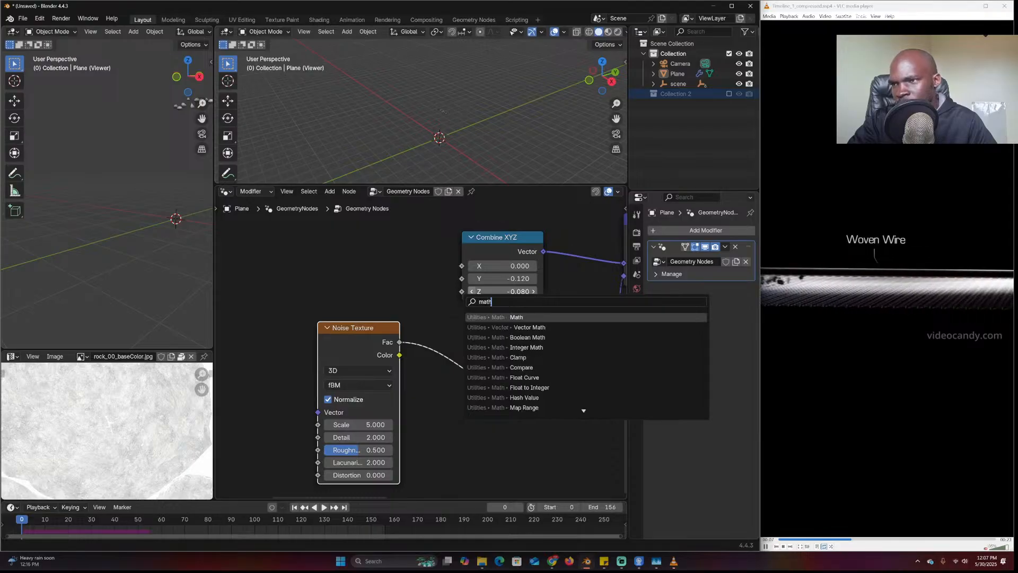
pyautogui.click(513, 316)
pyautogui.click(472, 356)
pyautogui.click(467, 367)
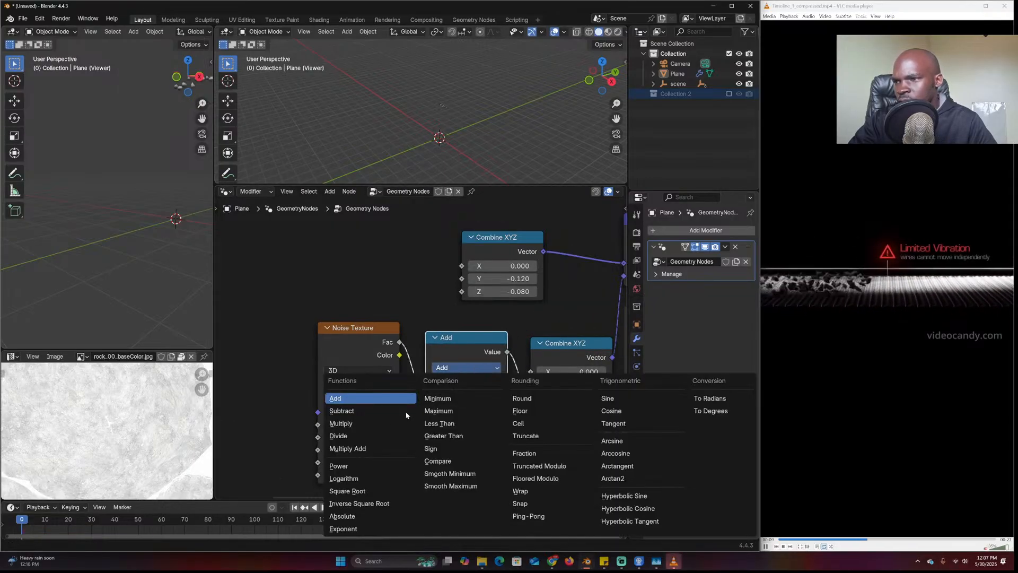
pyautogui.click(369, 420)
pyautogui.click(449, 371)
pyautogui.click(371, 406)
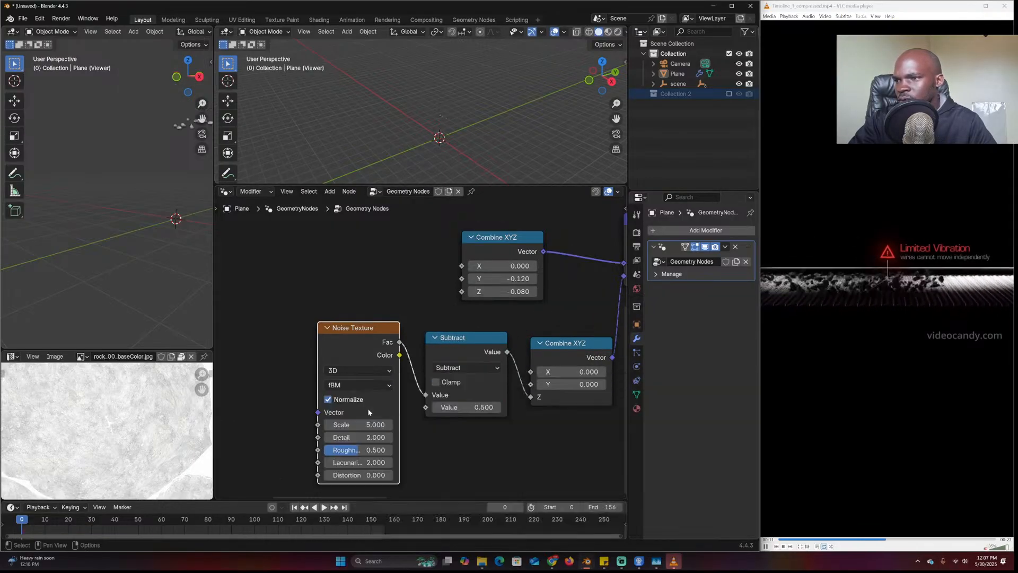
# Preview the simulation, then shift the Noise Texture and Subtract nodes left
pyautogui.press('space')
pyautogui.scroll(4, 492, 108)
pyautogui.moveTo(485, 95)
pyautogui.mouseDown(button='middle')
pyautogui.moveTo(455, 87)
pyautogui.moveTo(485, 97)
pyautogui.moveTo(486, 84)
pyautogui.mouseUp(button='middle')
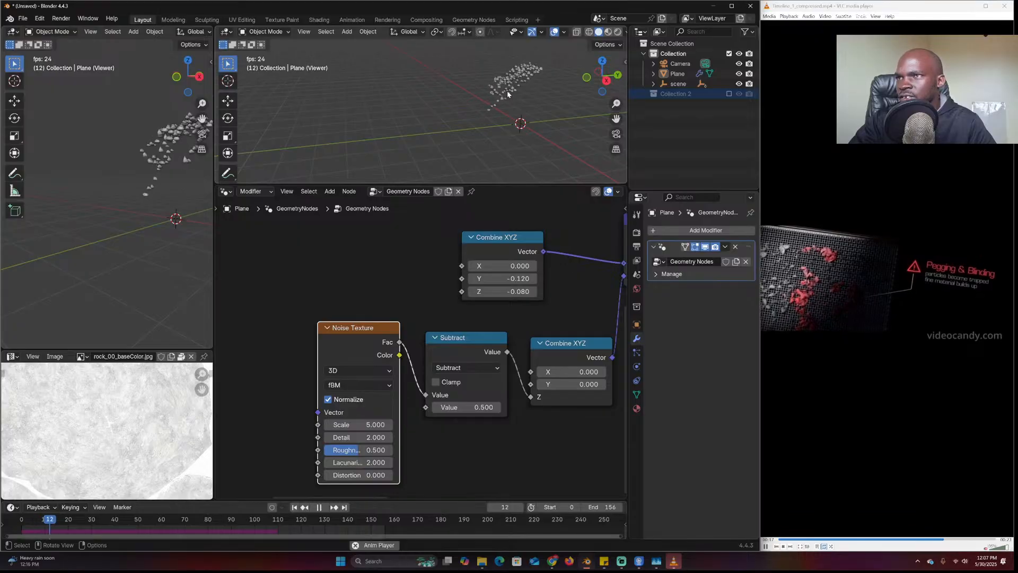
pyautogui.press('space')
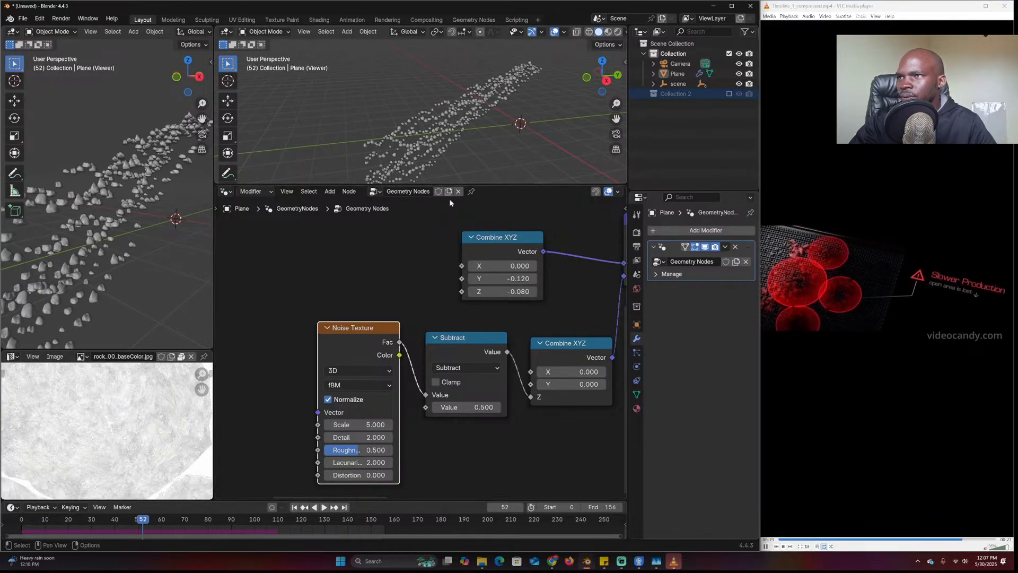
pyautogui.moveTo(479, 95); pyautogui.dragTo(460, 90, button='middle')
pyautogui.moveTo(437, 342); pyautogui.dragTo(459, 323, button='middle')
pyautogui.scroll(-5, 435, 337)
pyautogui.moveTo(409, 322); pyautogui.dragTo(345, 334)
pyautogui.moveTo(446, 328); pyautogui.dragTo(389, 334)
# Duplicate the Subtract node and switch the copy to Multiply
pyautogui.hotkey('shift', 'd')
pyautogui.click(489, 348)
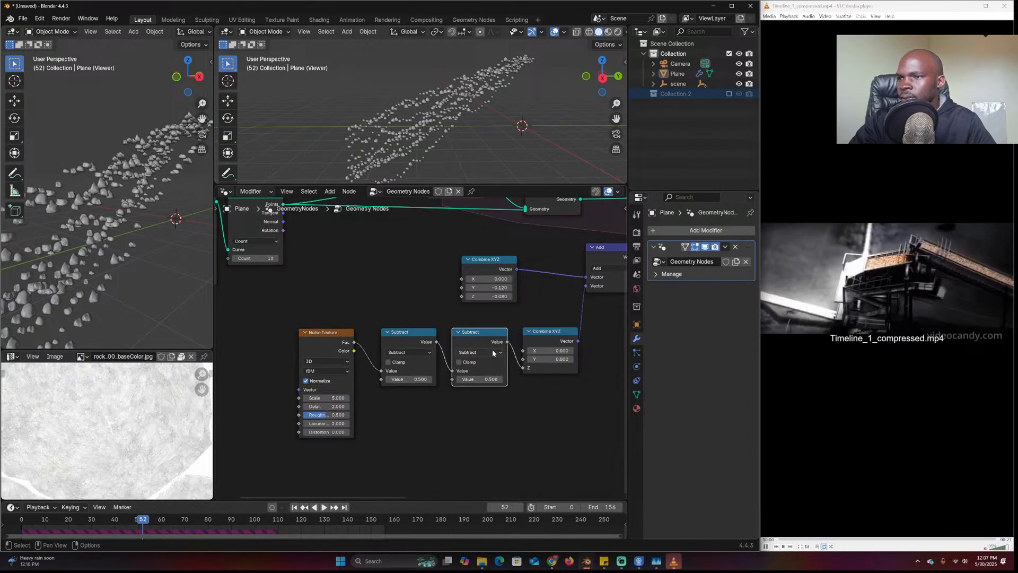
pyautogui.click(491, 351)
pyautogui.click(252, 391)
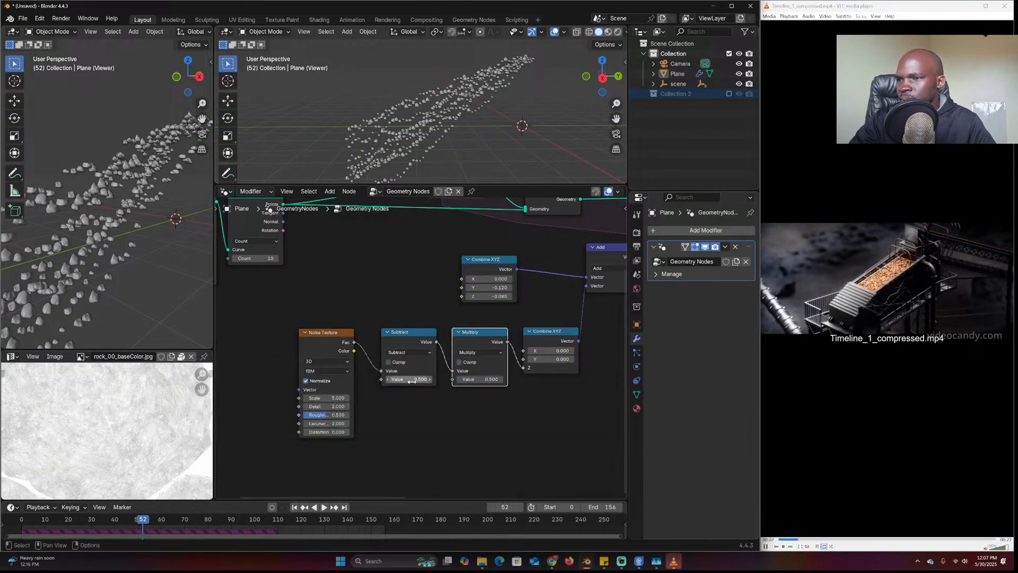
pyautogui.click(21, 525)
pyautogui.press('space')
pyautogui.moveTo(472, 107); pyautogui.dragTo(490, 107, button='middle')
pyautogui.press('space')
# Raise the Noise Texture Scale to 30.900 and replay the simulation
pyautogui.moveTo(329, 398); pyautogui.dragTo(392, 397)
pyautogui.hotkey('shift', 'Left')
pyautogui.press('space')
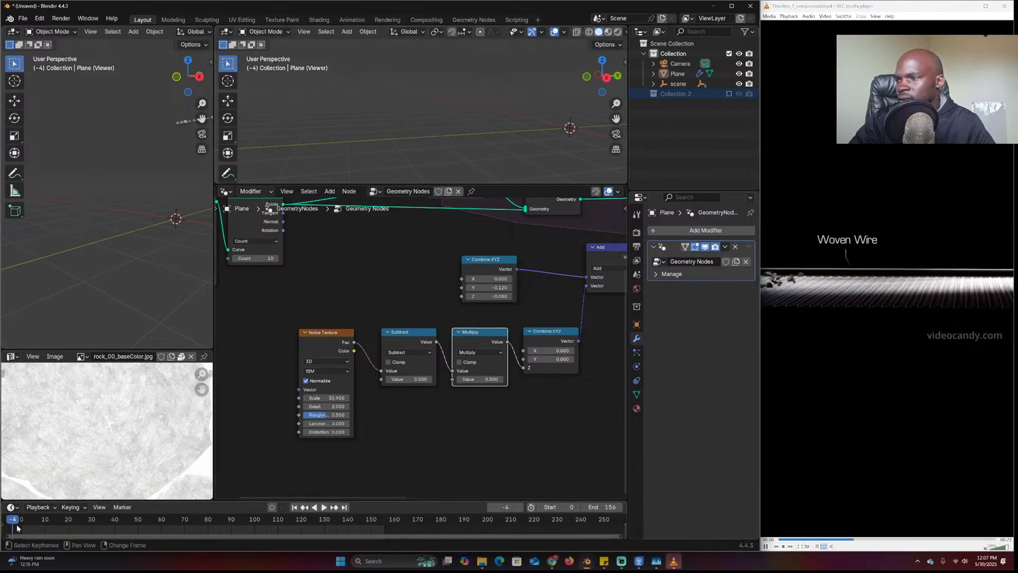
pyautogui.moveTo(529, 120); pyautogui.dragTo(495, 94, button='middle')
pyautogui.press('space')
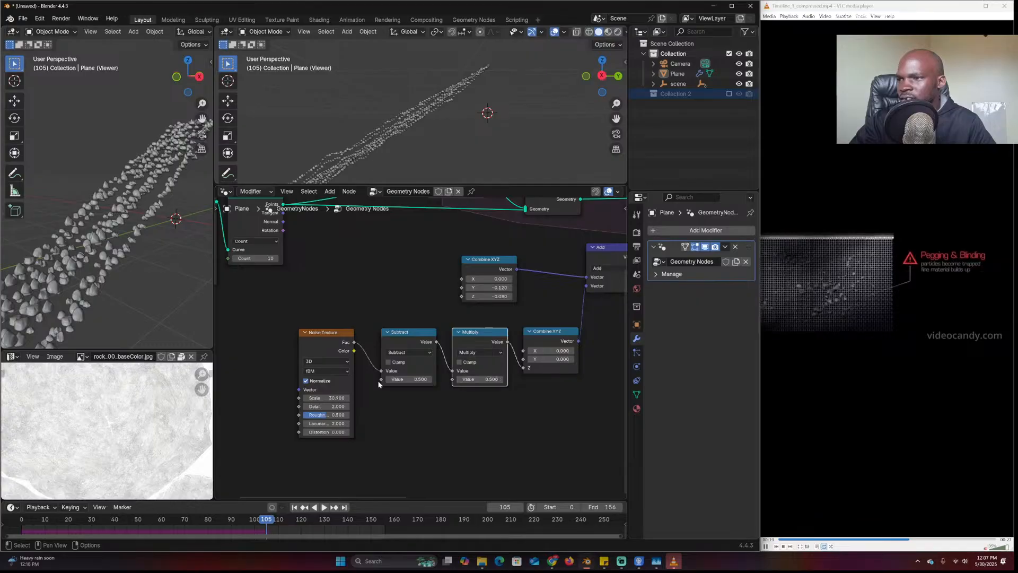
# Raise the Multiply value to 1.150 and replay to check the rocks
pyautogui.moveTo(474, 379); pyautogui.dragTo(508, 378)
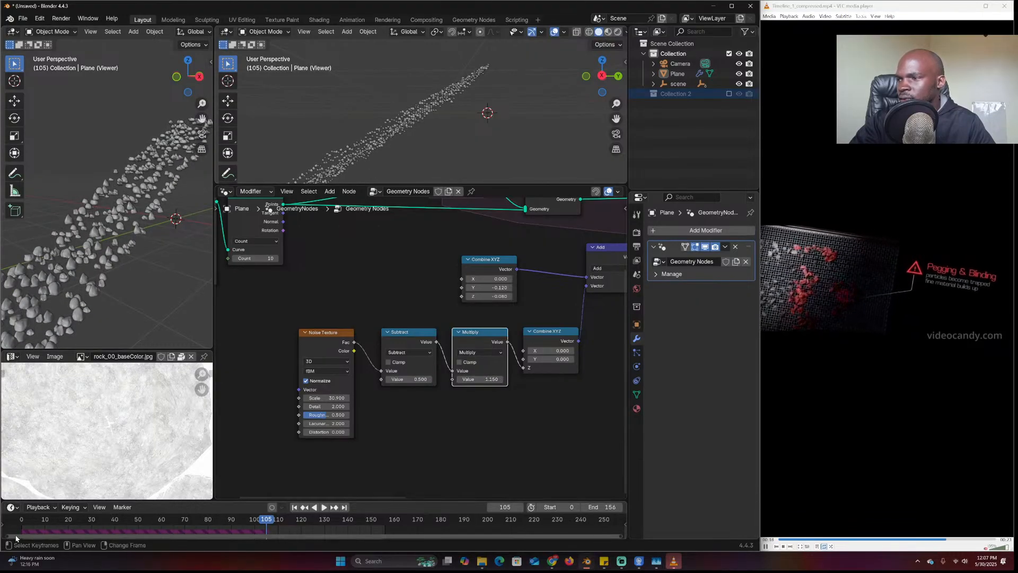
pyautogui.hotkey('shift', 'Left')
pyautogui.press('space')
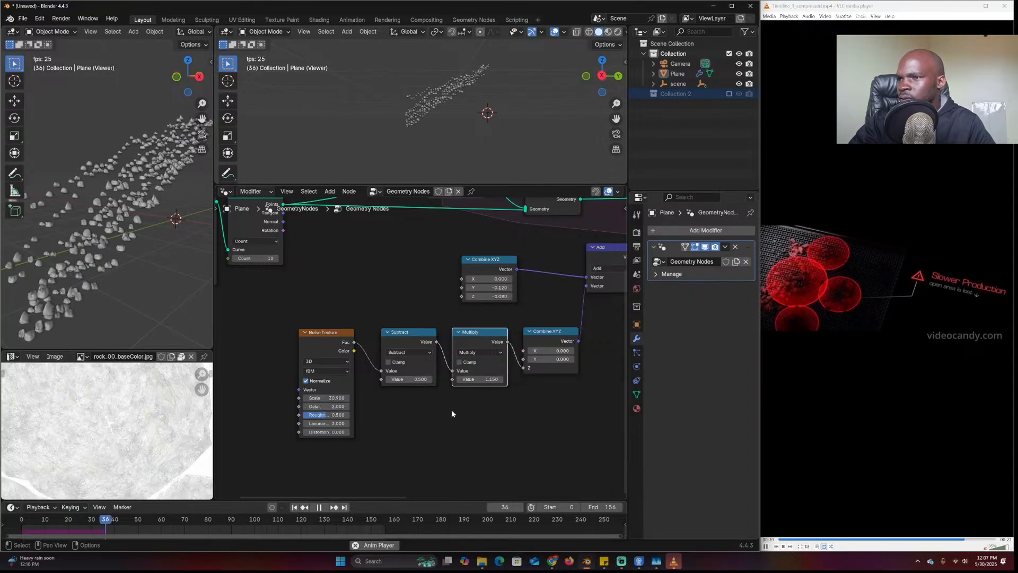
pyautogui.press('Escape')
pyautogui.moveTo(331, 319); pyautogui.dragTo(368, 331)
pyautogui.hotkey('shift', 'a')
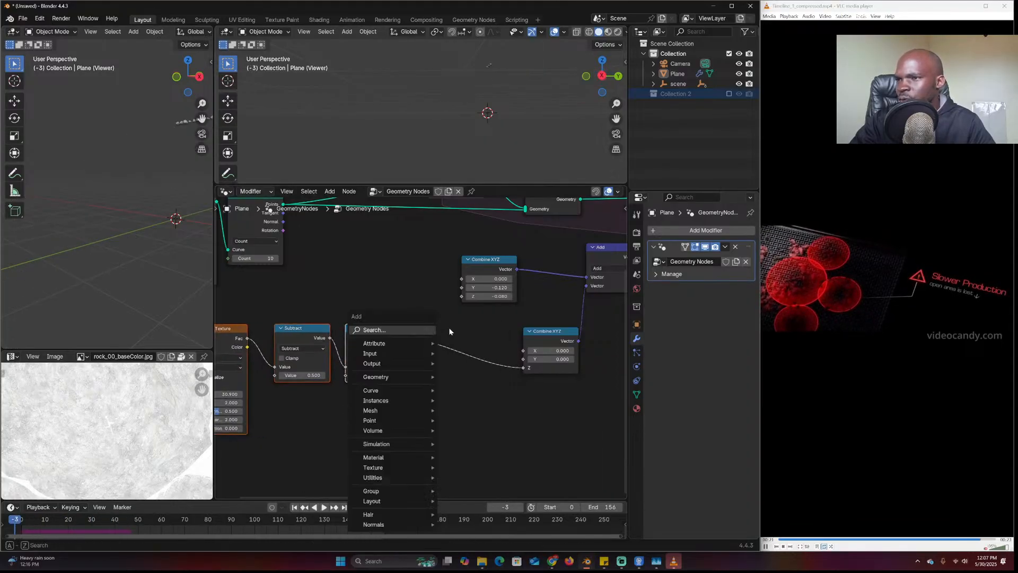
# Add a Random Value node to drive the Z offset
pyautogui.write('ranodm')
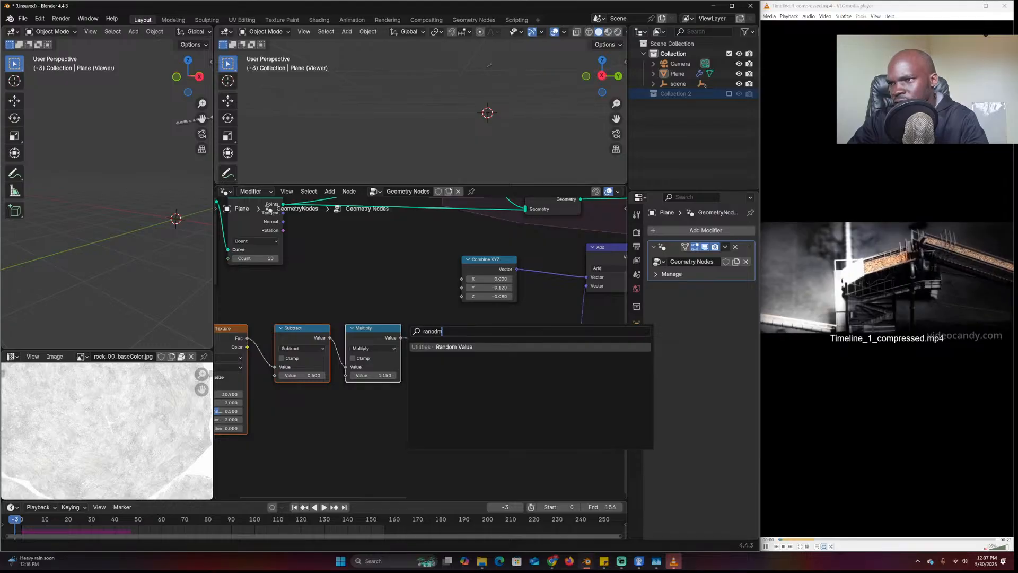
pyautogui.press('BackSpace')
pyautogui.press('BackSpace')
pyautogui.write('d')
pyautogui.press('Return')
pyautogui.click(451, 404)
# Replay the simulation and follow the rock trail in the viewport
pyautogui.press('space')
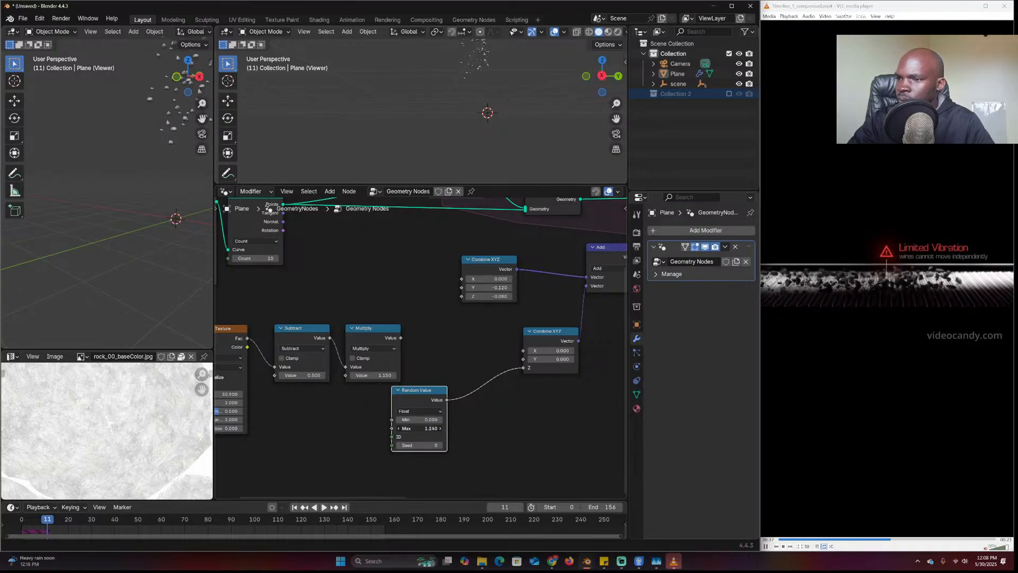
pyautogui.press('space')
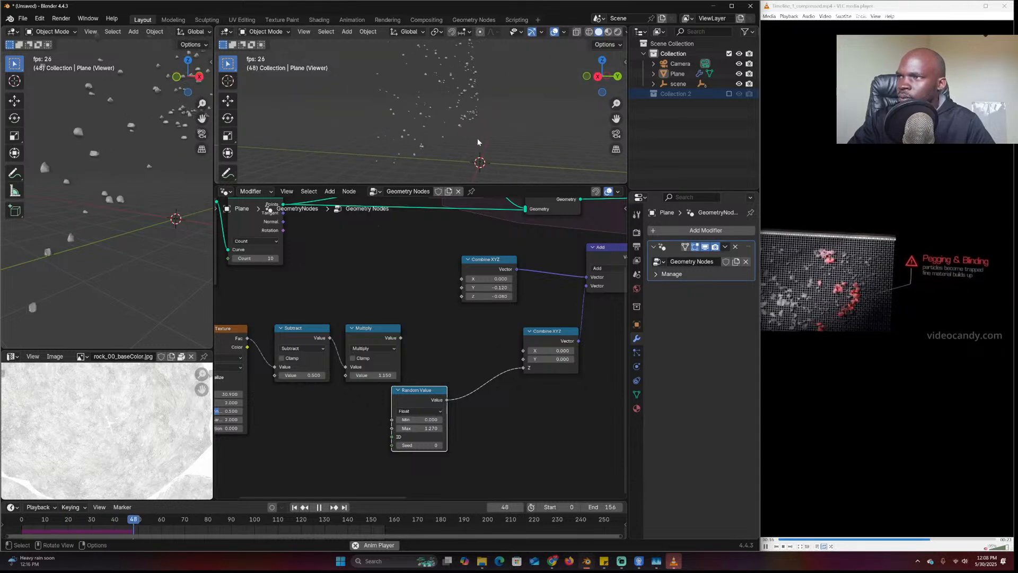
pyautogui.press('Escape')
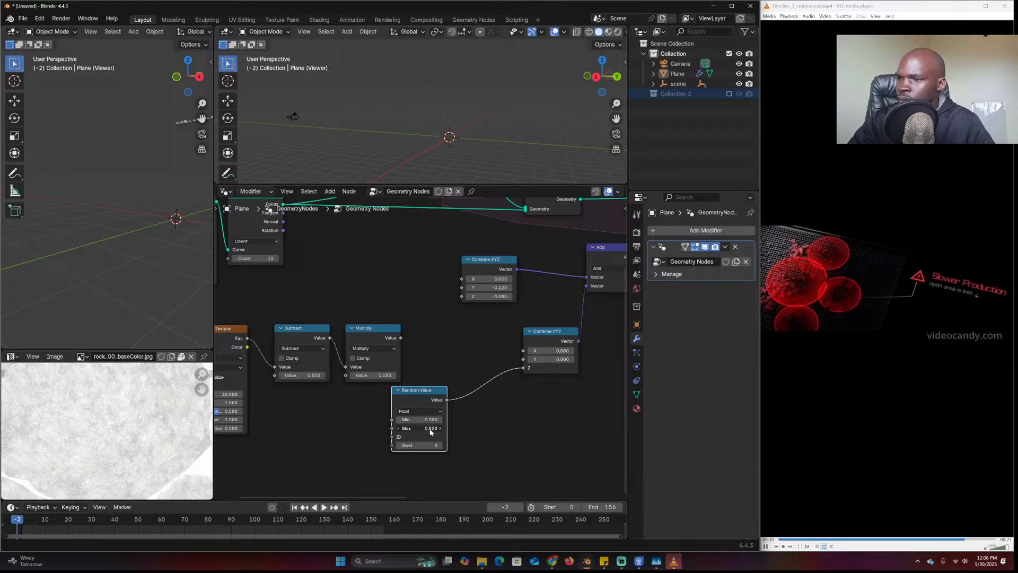
pyautogui.press('space')
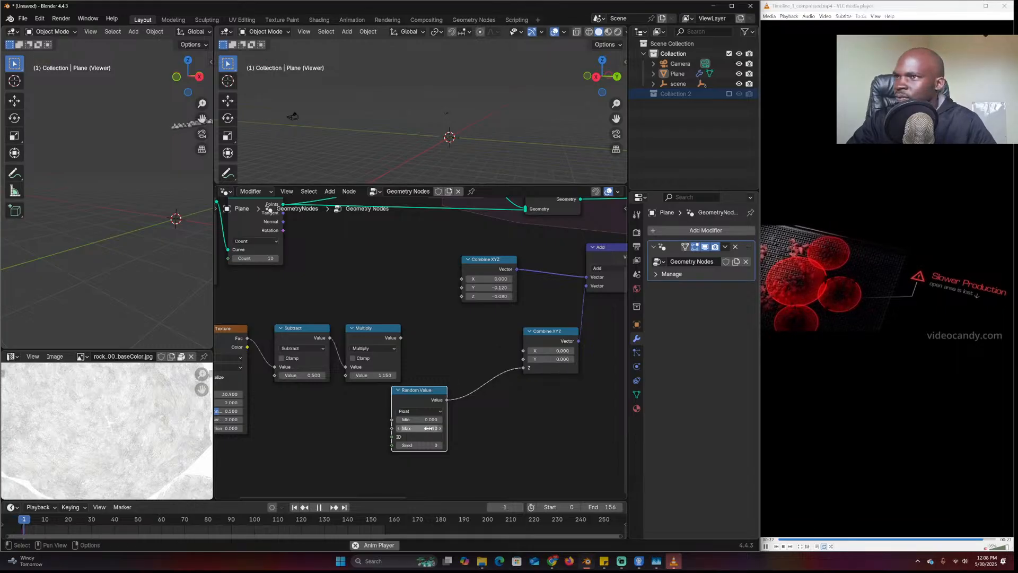
pyautogui.scroll(-5, 467, 94)
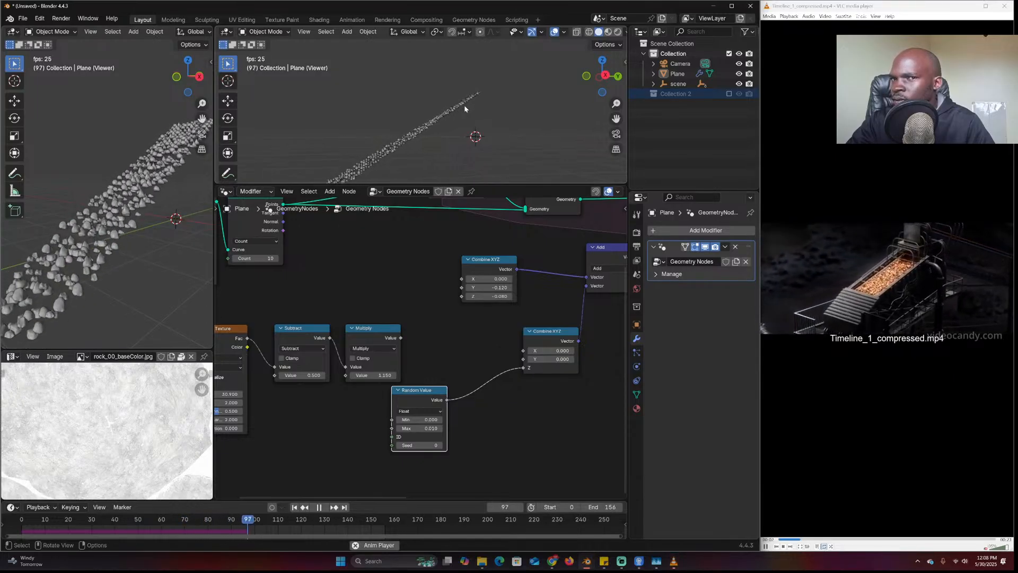
pyautogui.keyDown('shift'); pyautogui.moveTo(448, 113); pyautogui.dragTo(494, 78, button='middle'); pyautogui.keyUp('shift')
pyautogui.scroll(6, 488, 94)
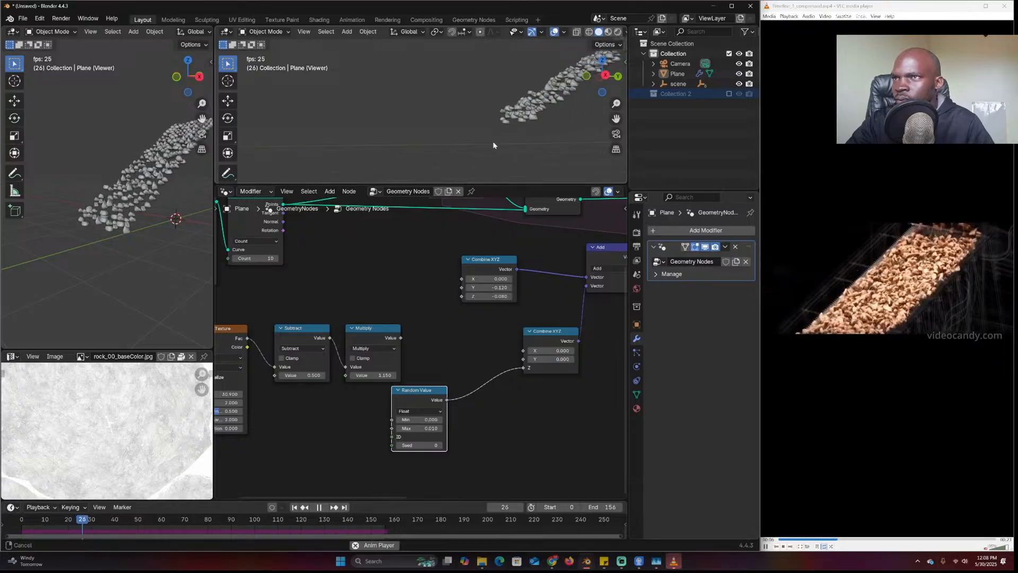
pyautogui.press('Escape')
# Add a Scene Time node to reseed the Random Value each frame
pyautogui.moveTo(373, 449); pyautogui.dragTo(436, 418, button='middle')
pyautogui.hotkey('shift', 'a')
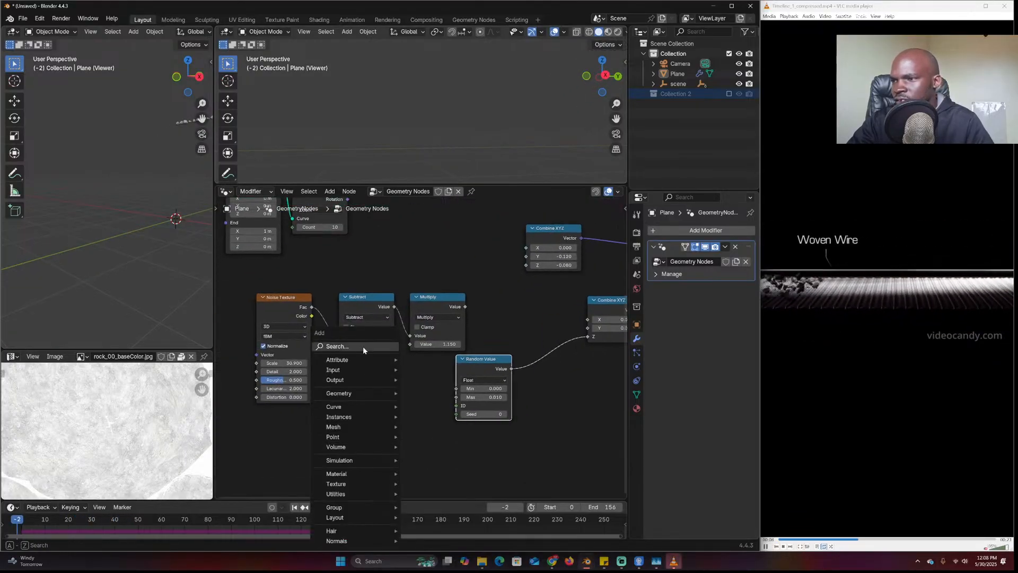
pyautogui.write('time')
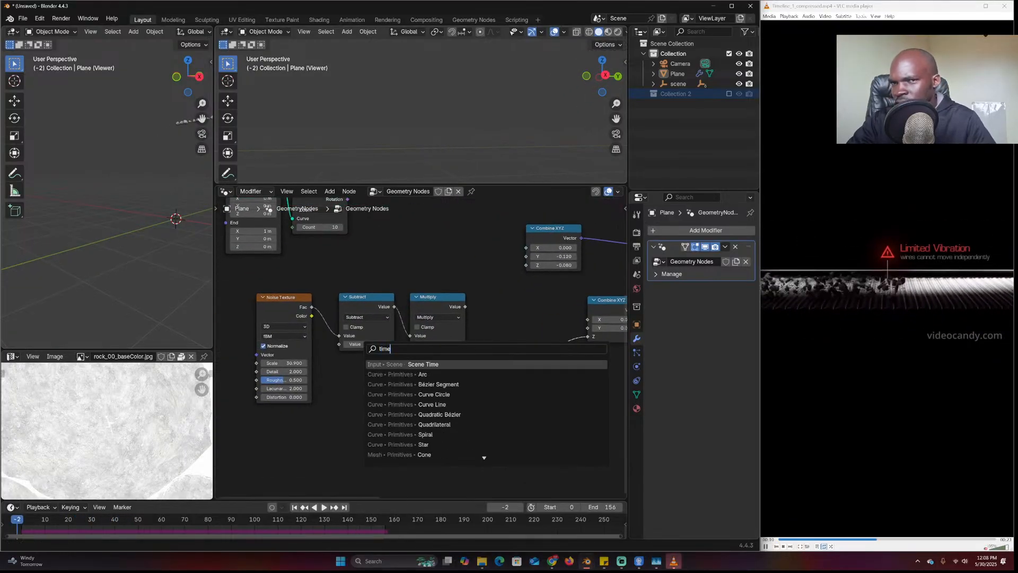
pyautogui.press('Return')
pyautogui.click(315, 414)
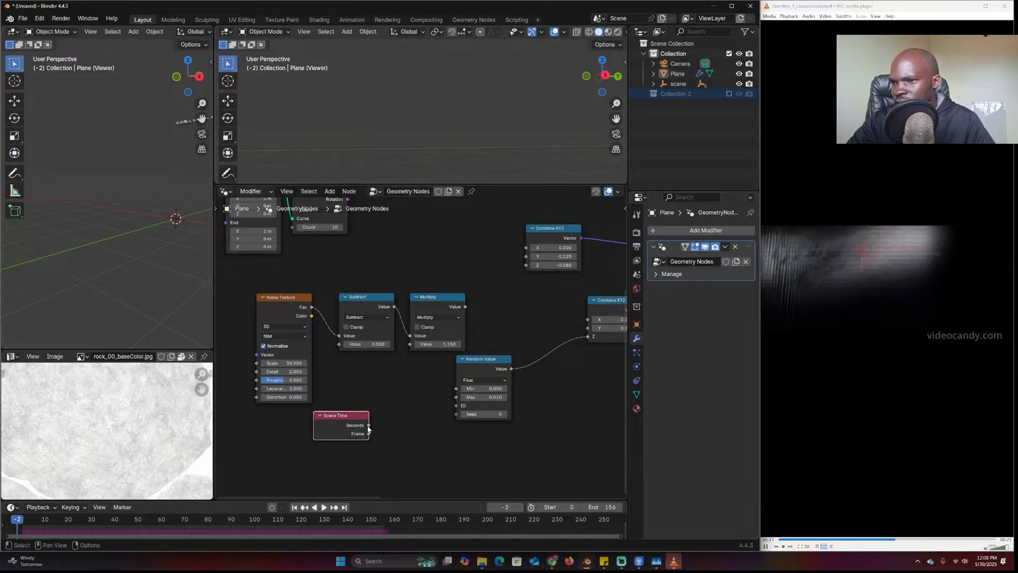
# Replay the simulation, then bring the Join Geometry and Add nodes into view
pyautogui.press('space')
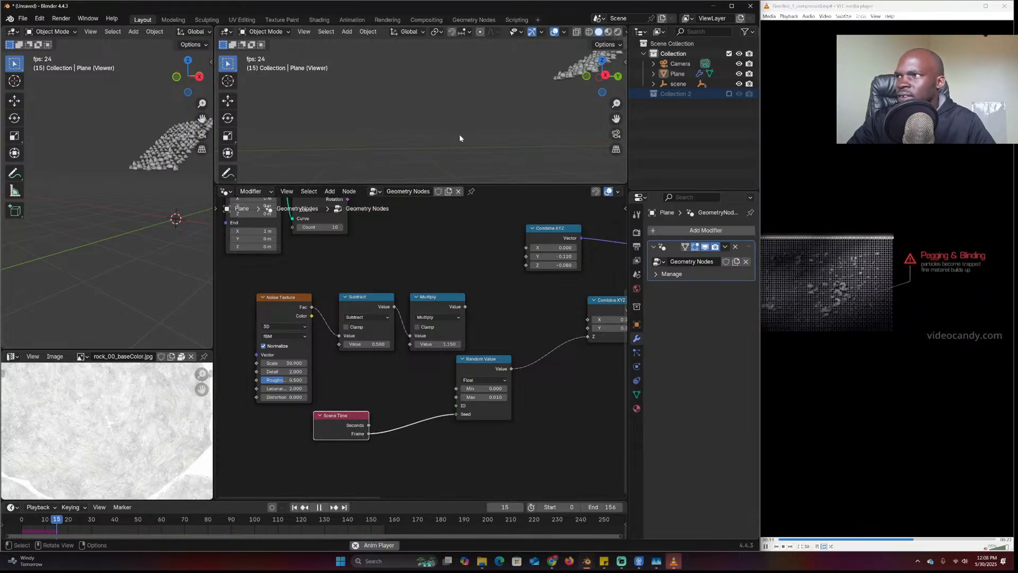
pyautogui.press('Escape')
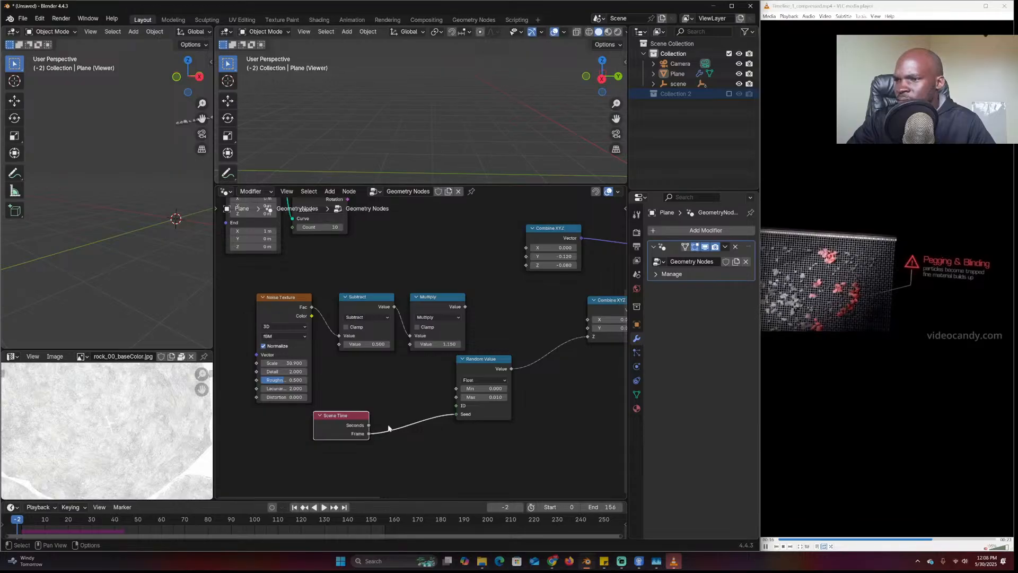
pyautogui.press('space')
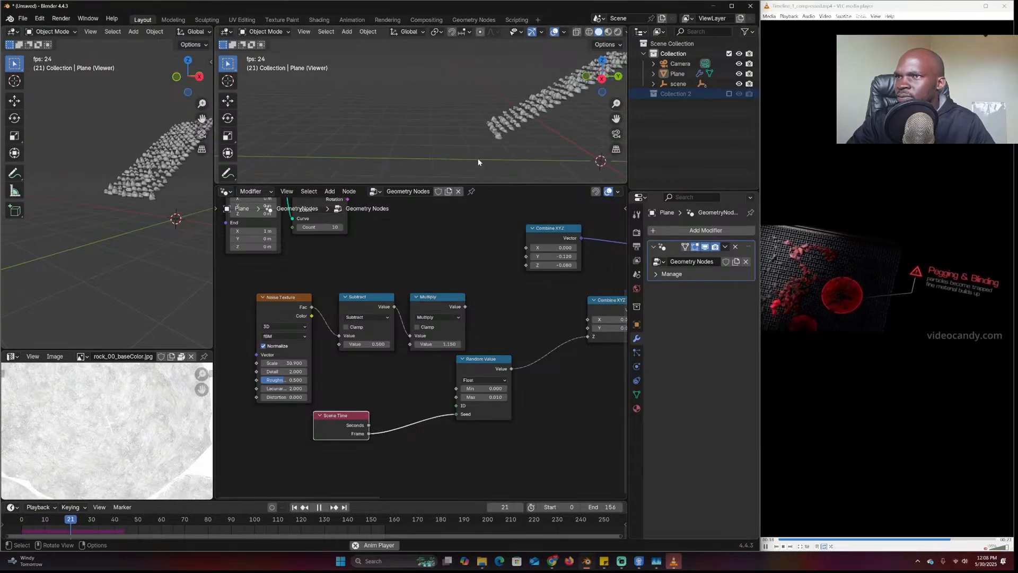
pyautogui.press('Escape')
pyautogui.moveTo(513, 317); pyautogui.dragTo(426, 344, button='middle')
pyautogui.moveTo(396, 353); pyautogui.dragTo(403, 353)
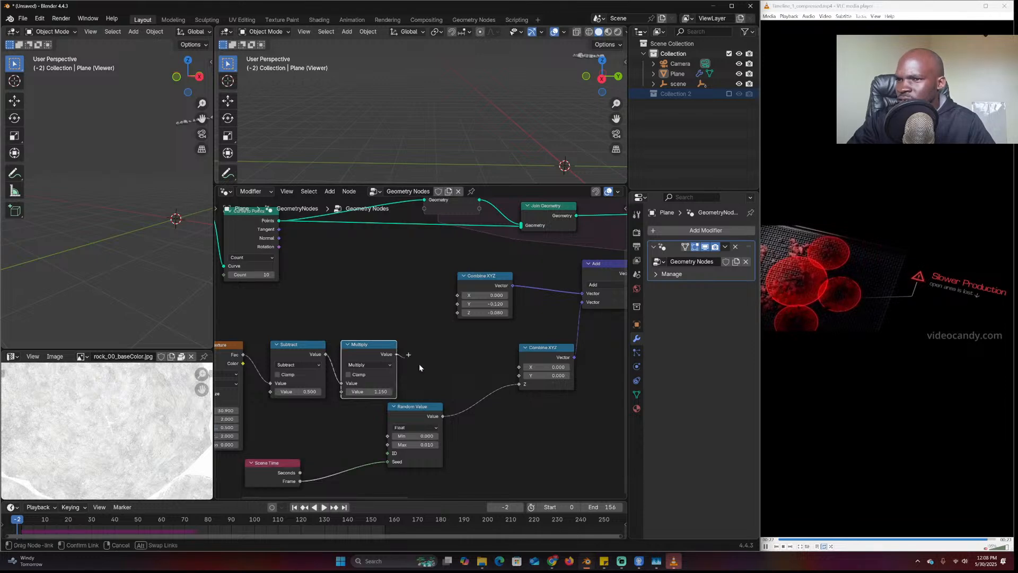
# Feed the Multiply result into Combine XYZ Z and play the simulation to check the rock motion
pyautogui.moveTo(516, 386); pyautogui.dragTo(518, 384)
pyautogui.press('space')
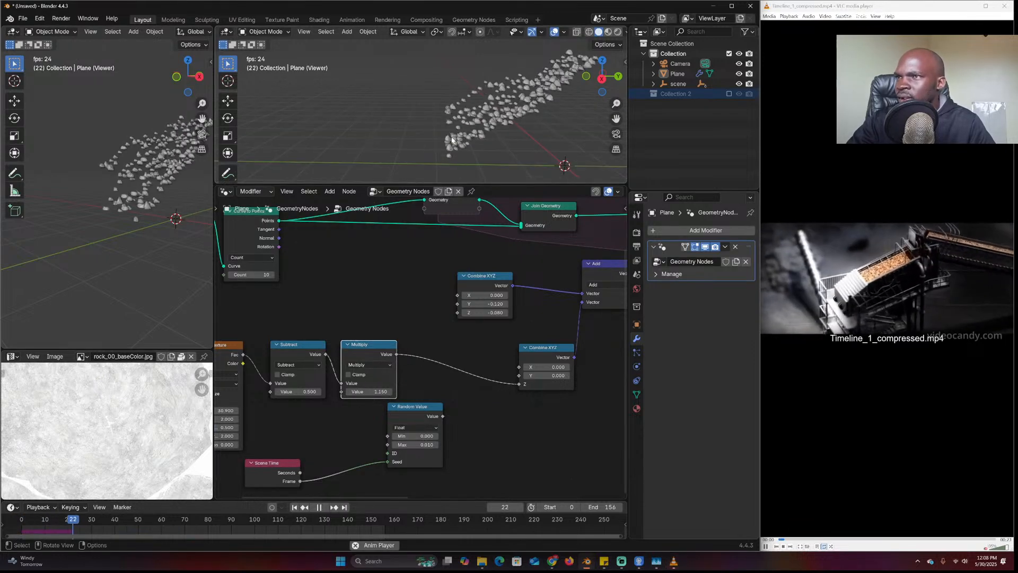
pyautogui.moveTo(452, 140); pyautogui.dragTo(466, 117, button='middle')
pyautogui.scroll(-6, 439, 344)
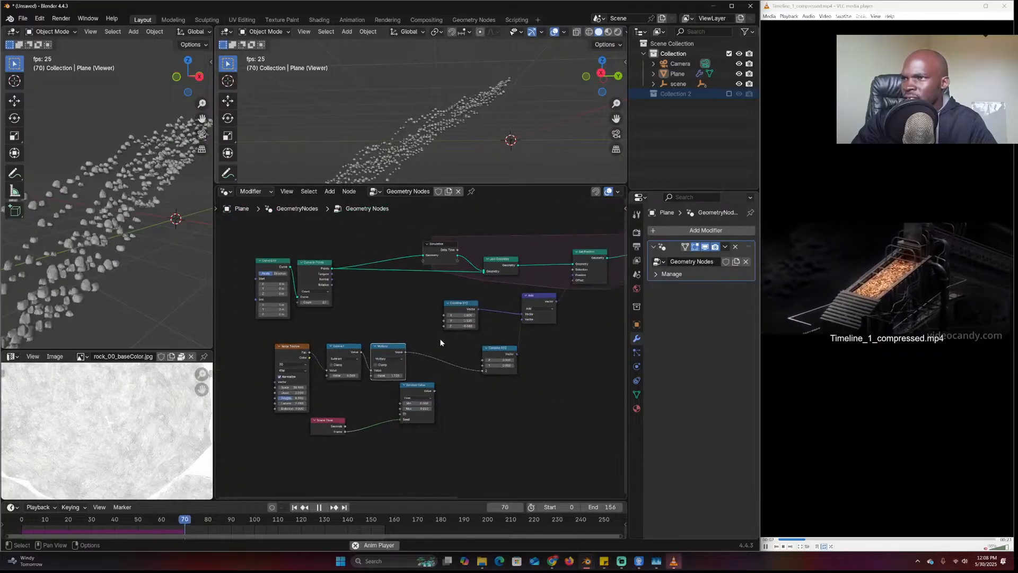
pyautogui.press('Escape')
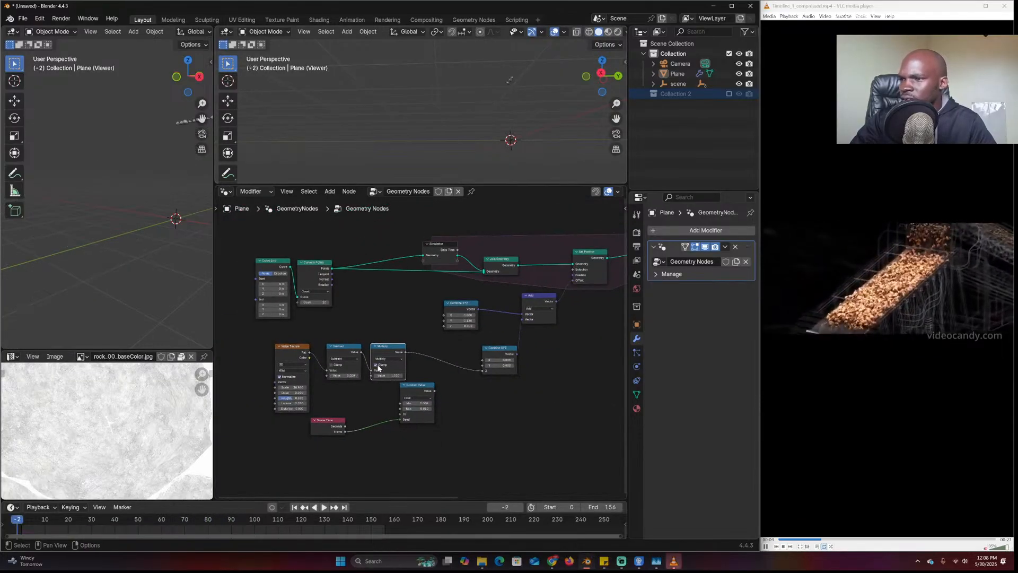
# Replay the simulation from the start while orbiting the viewport around the rock stream
pyautogui.press('space')
pyautogui.scroll(3, 435, 139)
pyautogui.moveTo(469, 117); pyautogui.dragTo(484, 131, button='middle')
pyautogui.scroll(-3, 473, 139)
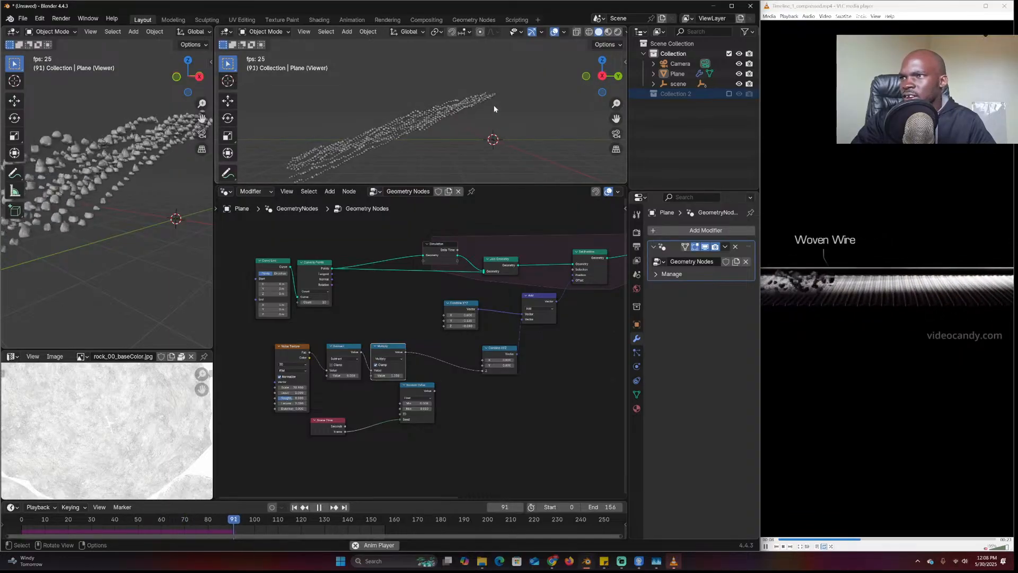
pyautogui.press('Escape')
pyautogui.scroll(2, 393, 376)
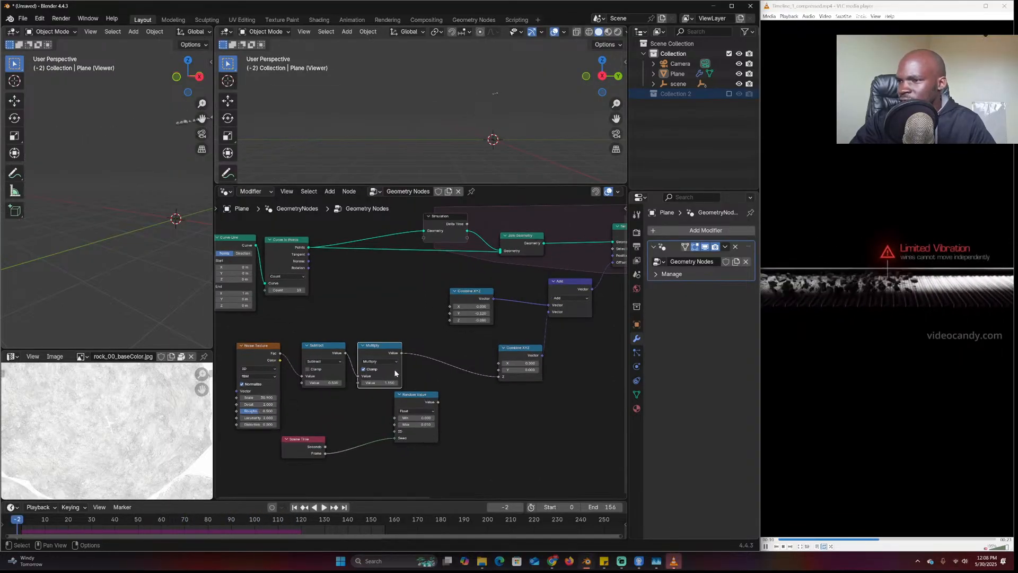
# Play the simulation again with Instance on Points and the Viewer node in view
pyautogui.press('space')
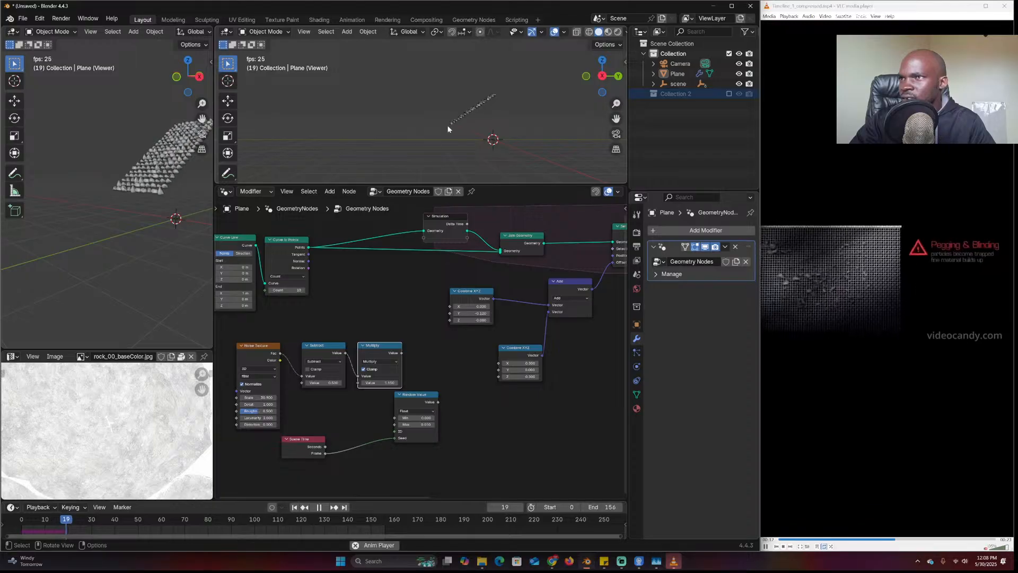
pyautogui.scroll(-5, 464, 212)
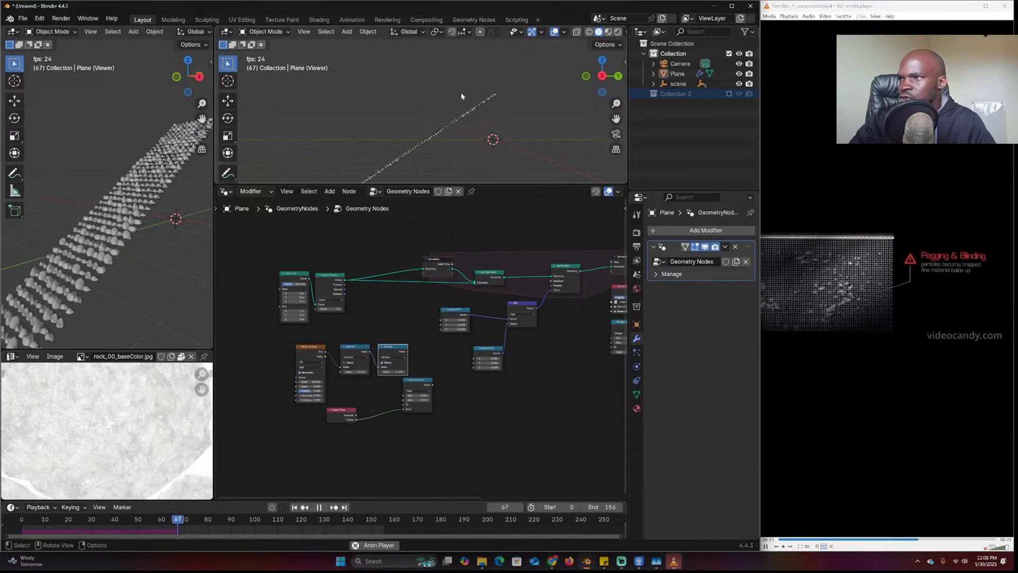
pyautogui.moveTo(550, 345); pyautogui.dragTo(433, 360, button='middle')
pyautogui.scroll(1, 417, 306)
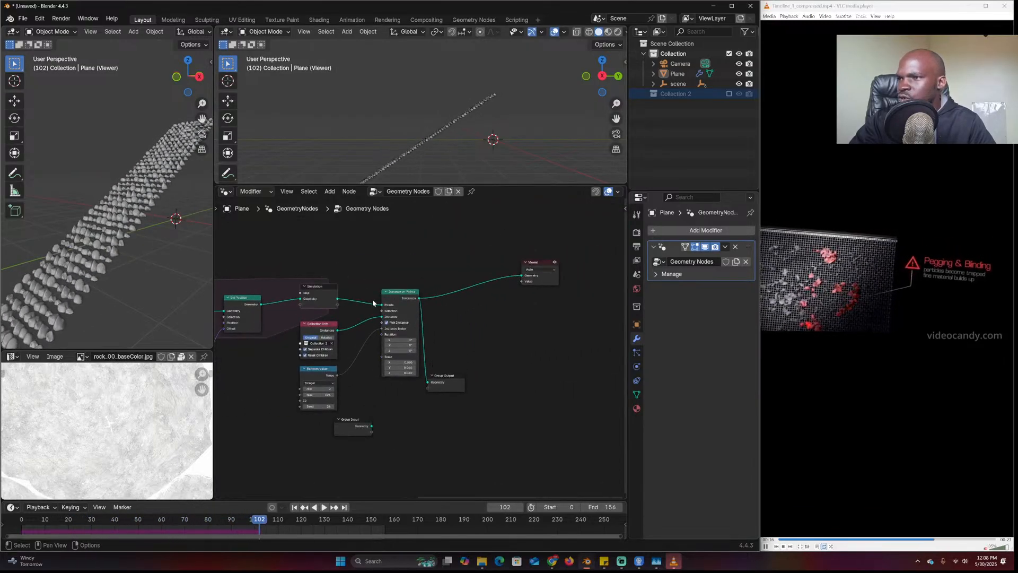
# Shift the instancing, output, viewer, Random Value and Collection Info nodes right to make room
pyautogui.scroll(1, 372, 299)
pyautogui.moveTo(582, 254); pyautogui.dragTo(371, 422)
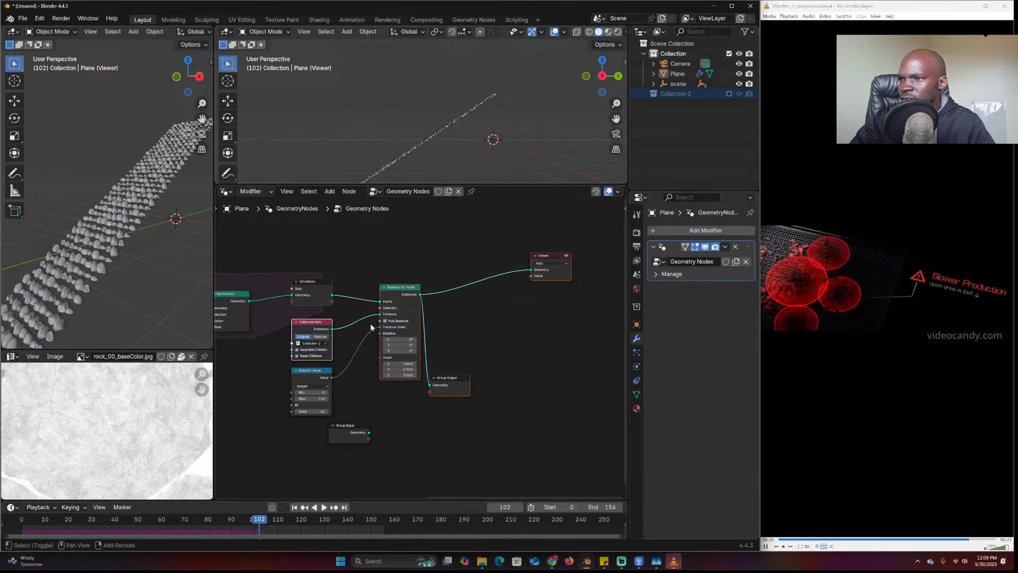
pyautogui.press('g')
pyautogui.click(479, 332)
pyautogui.click(324, 375)
pyautogui.press('g')
pyautogui.click(529, 382)
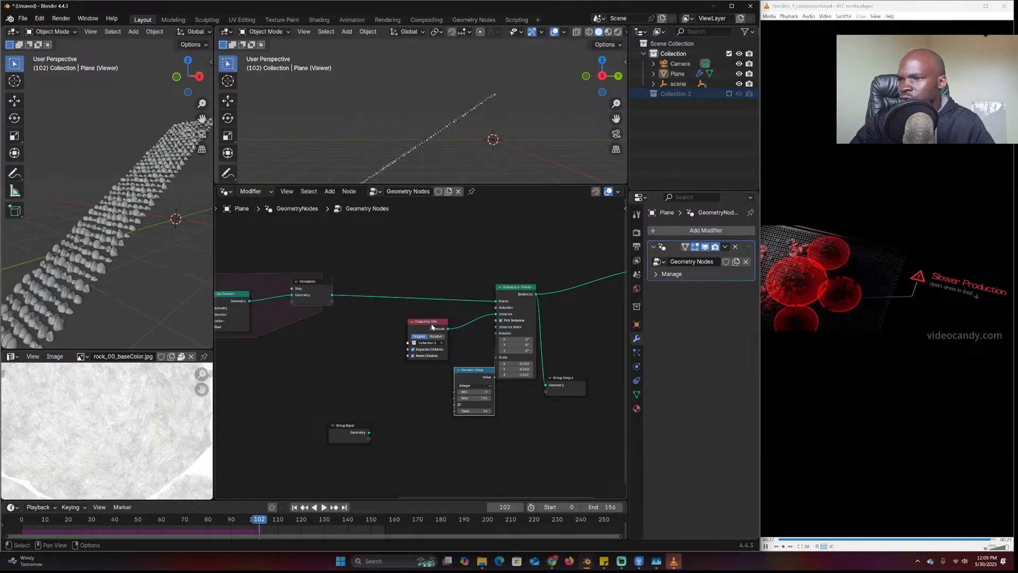
pyautogui.moveTo(432, 327); pyautogui.dragTo(482, 328)
# Insert a Set Position node between the Simulation zone output and Instance on Points
pyautogui.hotkey('shift', 'a')
pyautogui.write('set')
pyautogui.click(467, 320)
pyautogui.click(406, 271)
pyautogui.moveTo(346, 325); pyautogui.dragTo(427, 325, button='middle')
# Duplicate the Noise Texture, Subtract and Multiply nodes and place the copies to the right
pyautogui.scroll(-2, 358, 364)
pyautogui.moveTo(374, 361); pyautogui.dragTo(534, 336, button='middle')
pyautogui.moveTo(358, 348); pyautogui.dragTo(264, 387)
pyautogui.hotkey('shift', 'd')
pyautogui.click(488, 364)
pyautogui.moveTo(593, 325); pyautogui.dragTo(447, 366, button='middle')
pyautogui.scroll(4, 447, 366)
# Add a Combine XYZ node driving Set Position's Offset, with the copied Multiply feeding Z
pyautogui.hotkey('shift', 'a')
pyautogui.write('x')
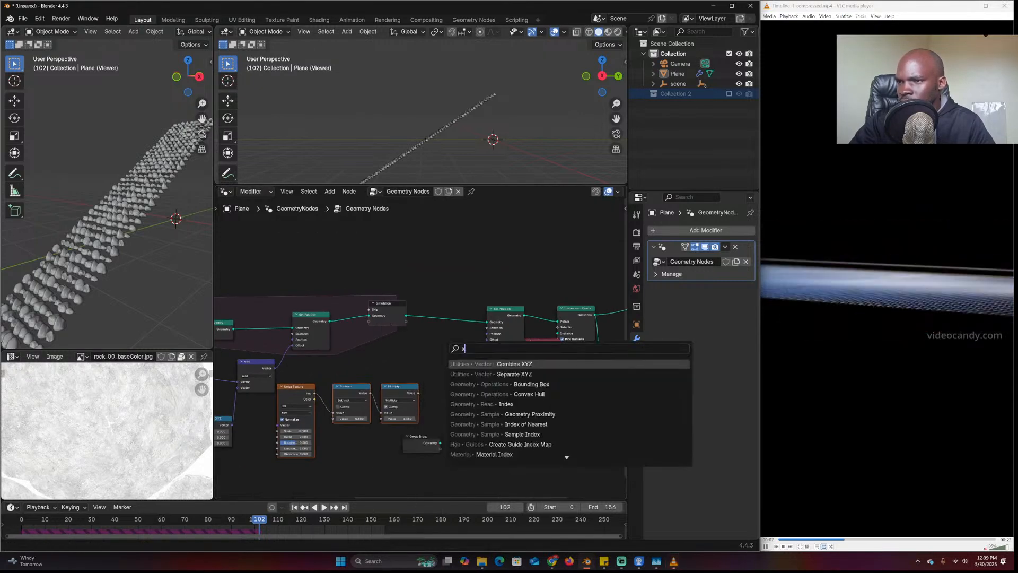
pyautogui.press('Return')
pyautogui.click(483, 376)
pyautogui.moveTo(487, 345); pyautogui.dragTo(487, 340)
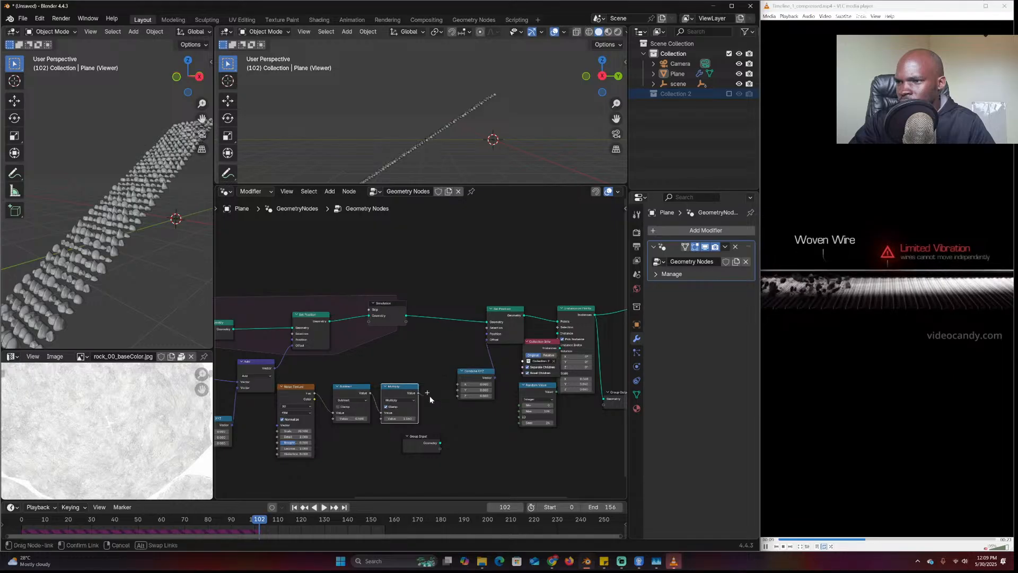
pyautogui.moveTo(418, 393); pyautogui.dragTo(457, 395)
# Play the animation briefly to check the rocks' up-and-down wobble
pyautogui.press('space')
pyautogui.scroll(8, 460, 137)
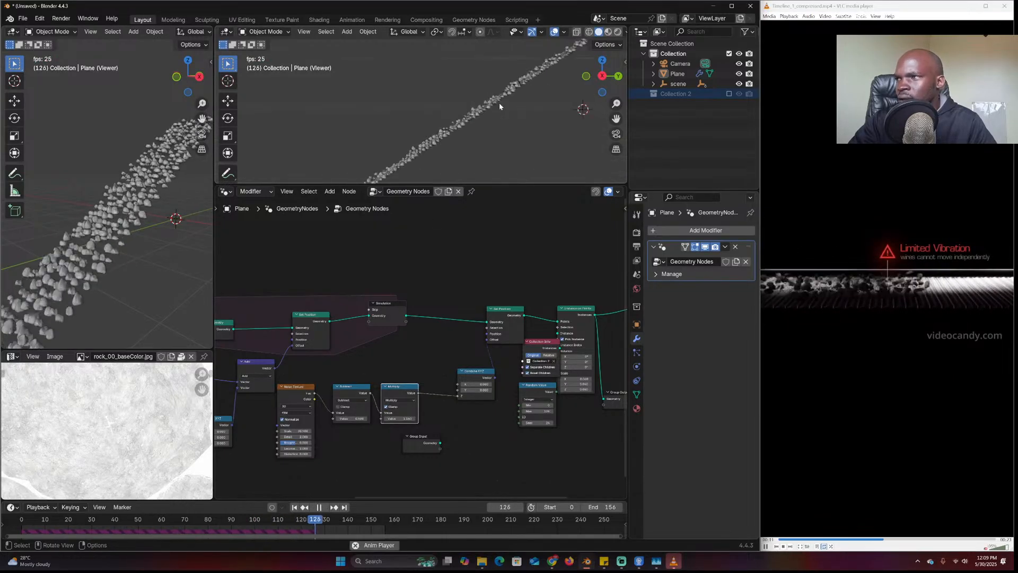
pyautogui.press('space')
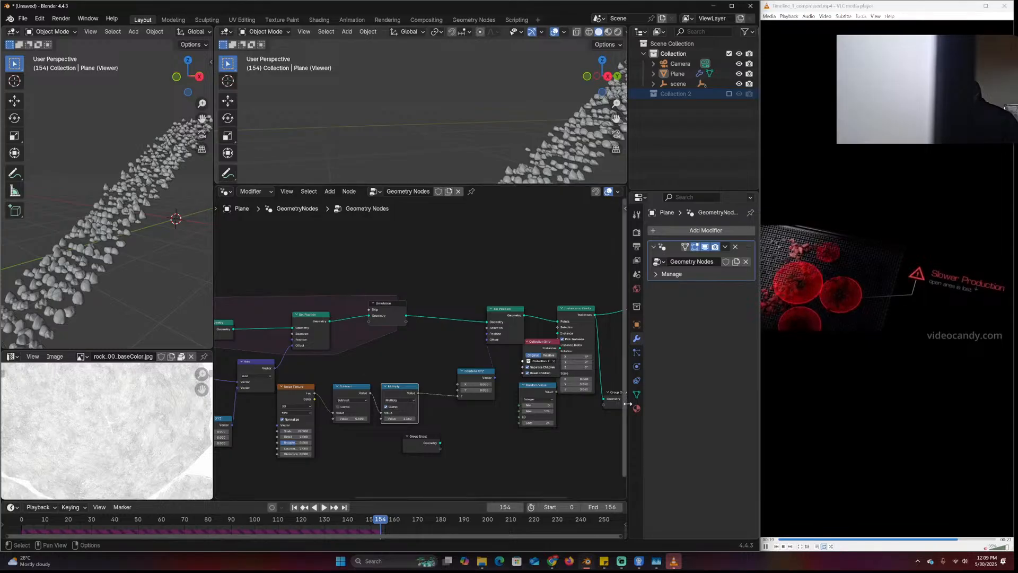
pyautogui.click(984, 563)
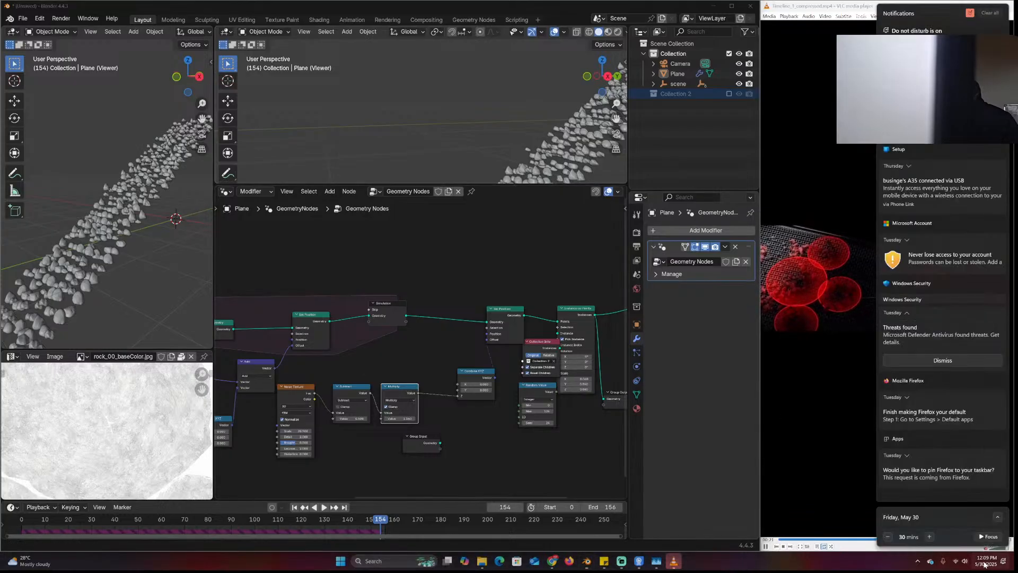
pyautogui.click(836, 419)
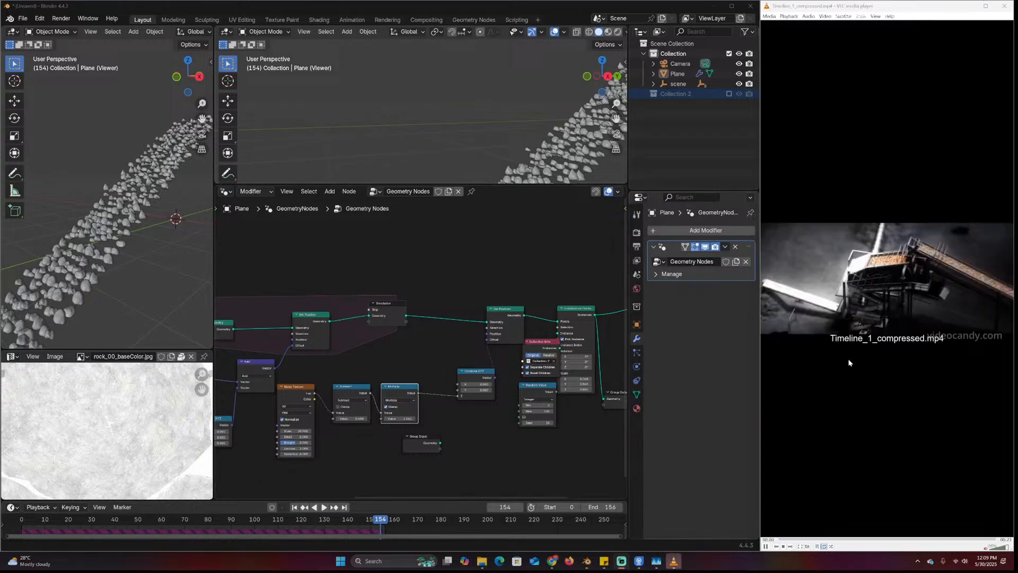
pyautogui.click(987, 563)
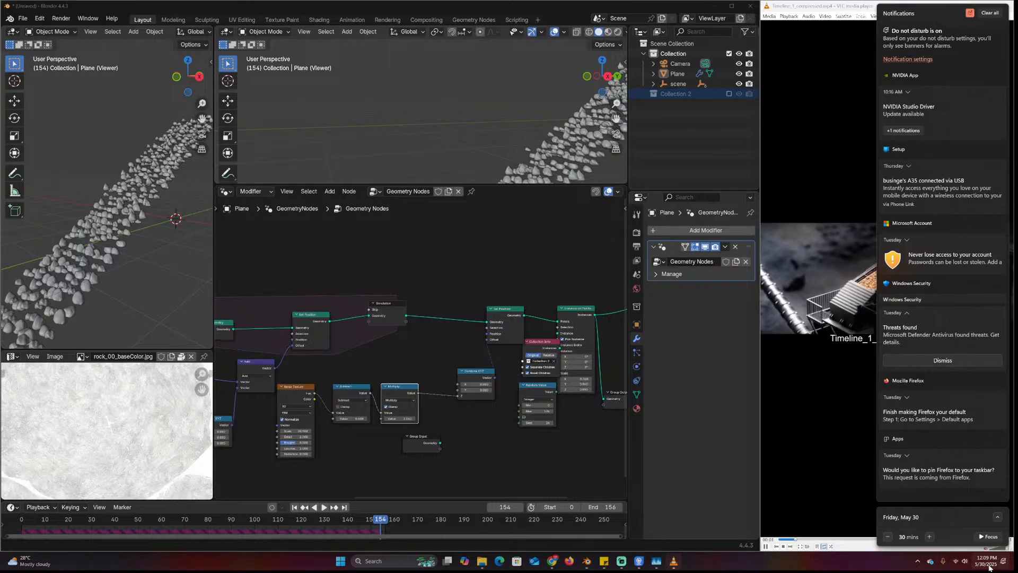
pyautogui.click(987, 563)
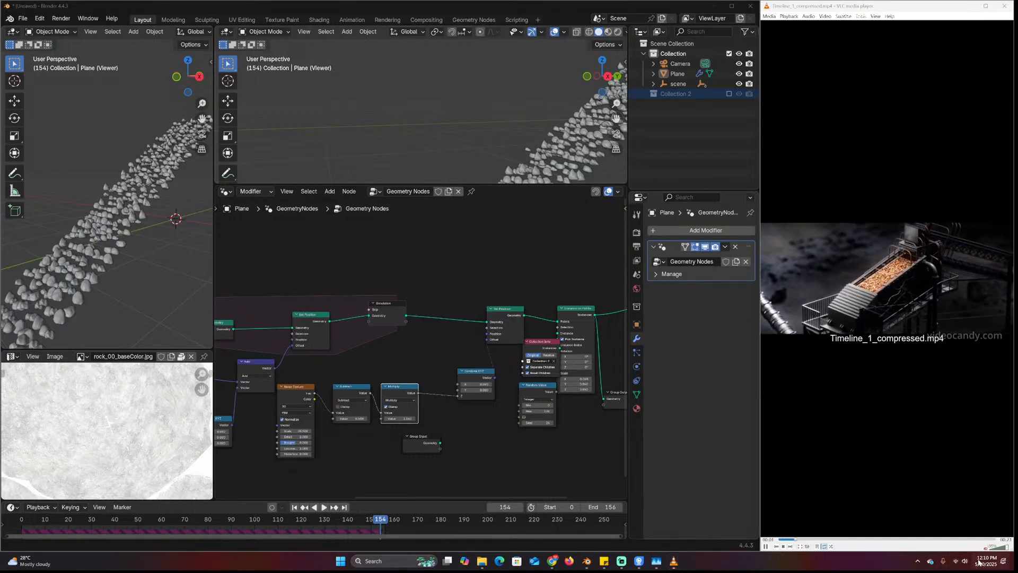
pyautogui.moveTo(979, 561)
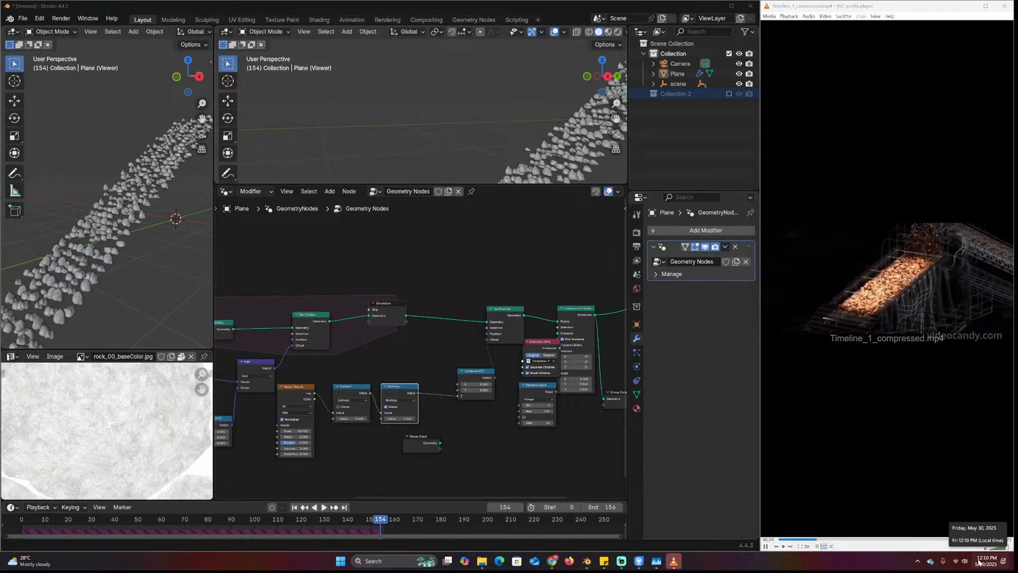
pyautogui.click(978, 562)
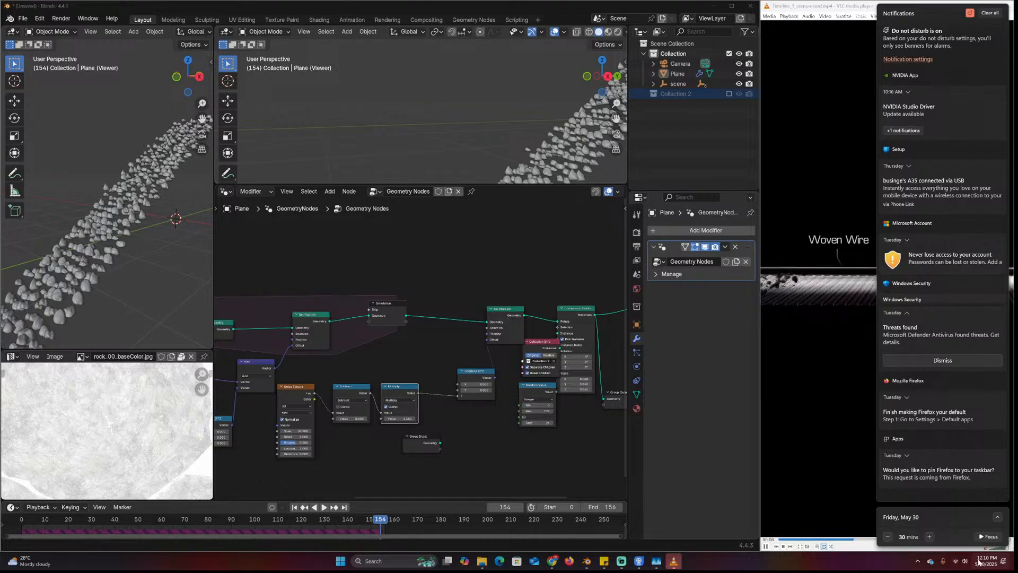
pyautogui.click(979, 562)
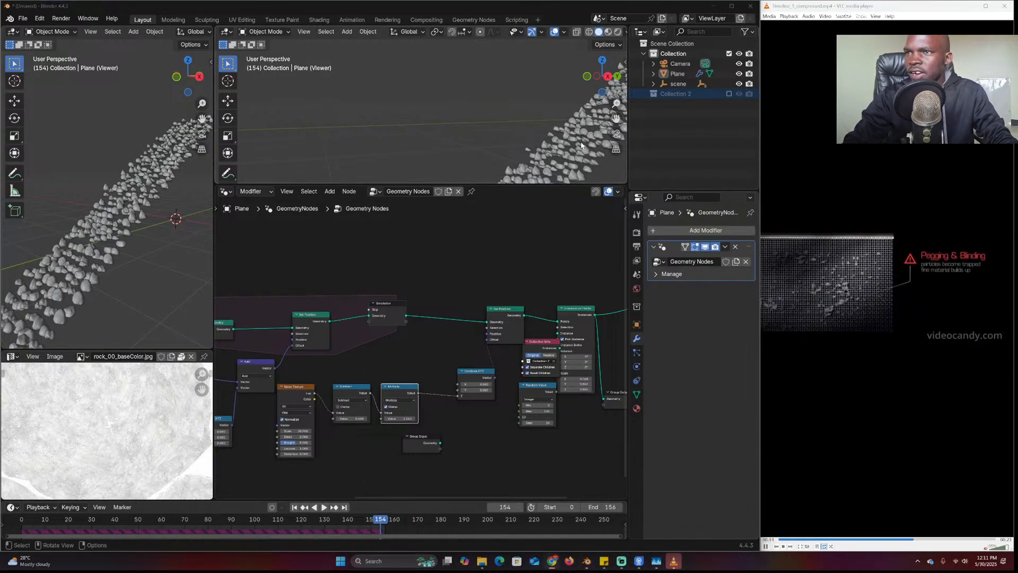
# Select the Plane and play the simulation to review the current rock stream
pyautogui.click(546, 143)
pyautogui.press('space')
pyautogui.moveTo(545, 149); pyautogui.dragTo(525, 123, button='middle')
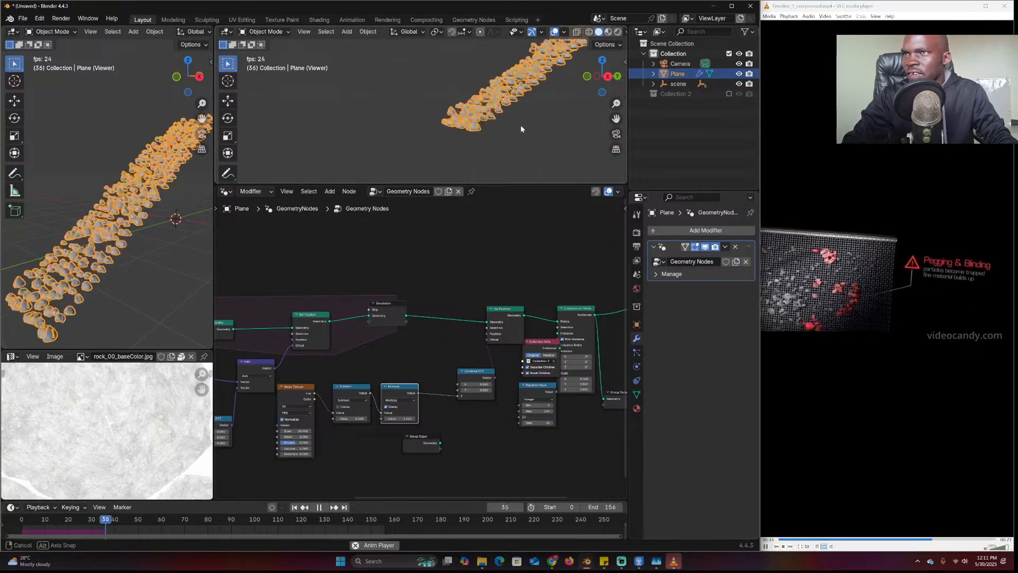
pyautogui.scroll(-2, 557, 326)
pyautogui.moveTo(557, 326); pyautogui.dragTo(473, 314, button='middle')
pyautogui.scroll(2, 809, 249)
pyautogui.press('space')
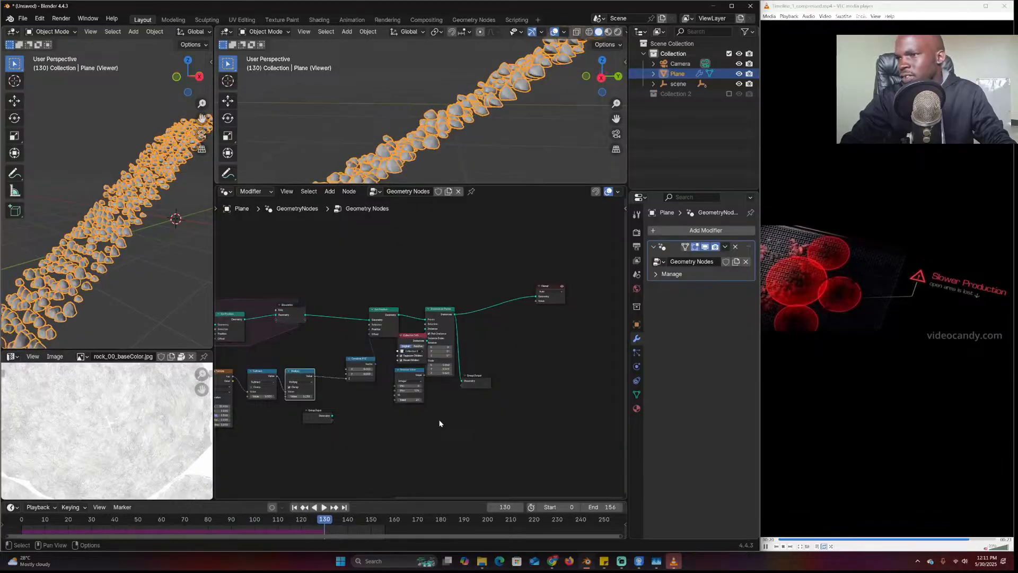
# Raise the Multiply value to strengthen the vertical wobble, replaying from the first frame to compare
pyautogui.moveTo(407, 412); pyautogui.dragTo(585, 392, button='middle')
pyautogui.scroll(2, 424, 361)
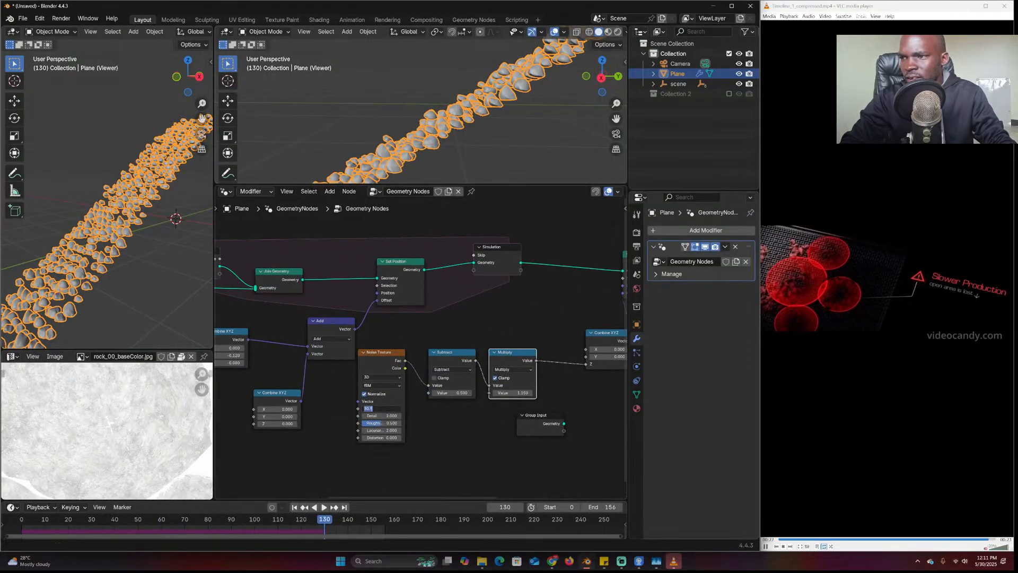
pyautogui.moveTo(434, 416); pyautogui.dragTo(350, 429, button='middle')
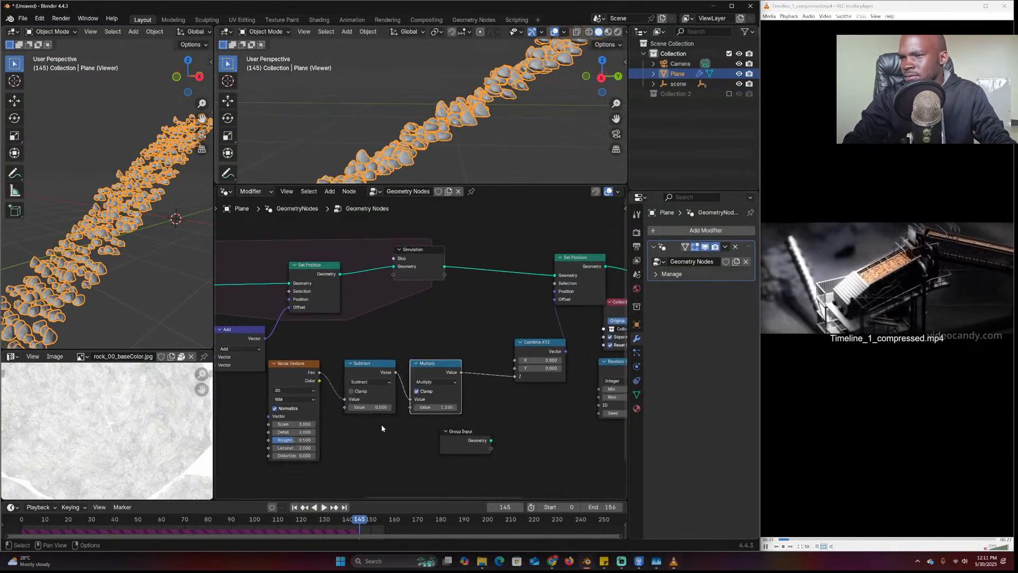
pyautogui.moveTo(442, 407); pyautogui.dragTo(525, 408)
pyautogui.hotkey('shift', 'Left')
pyautogui.press('space')
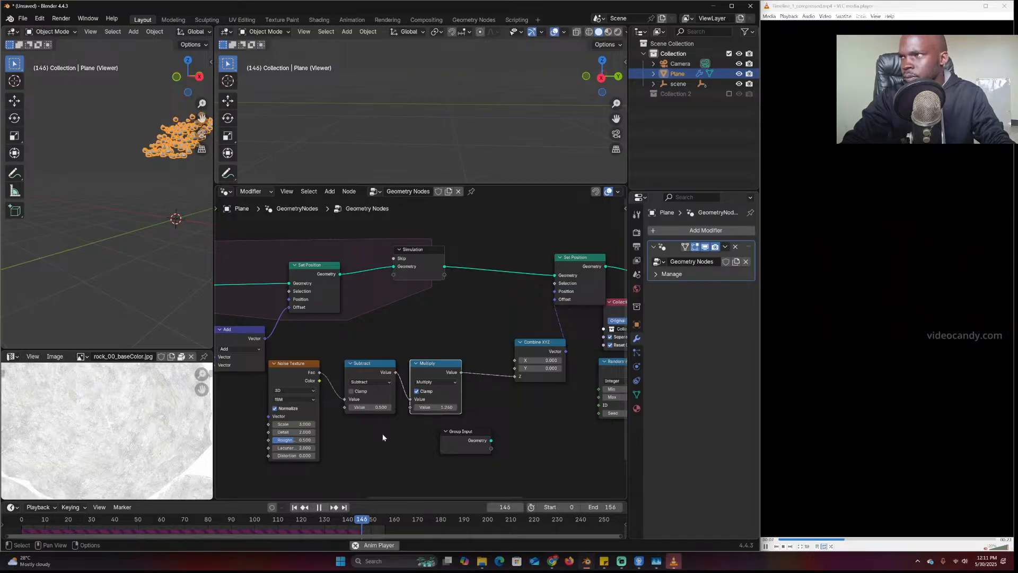
pyautogui.press('Escape')
pyautogui.moveTo(442, 407)
pyautogui.mouseDown()
pyautogui.moveTo(459, 407)
pyautogui.moveTo(440, 407)
pyautogui.mouseUp()
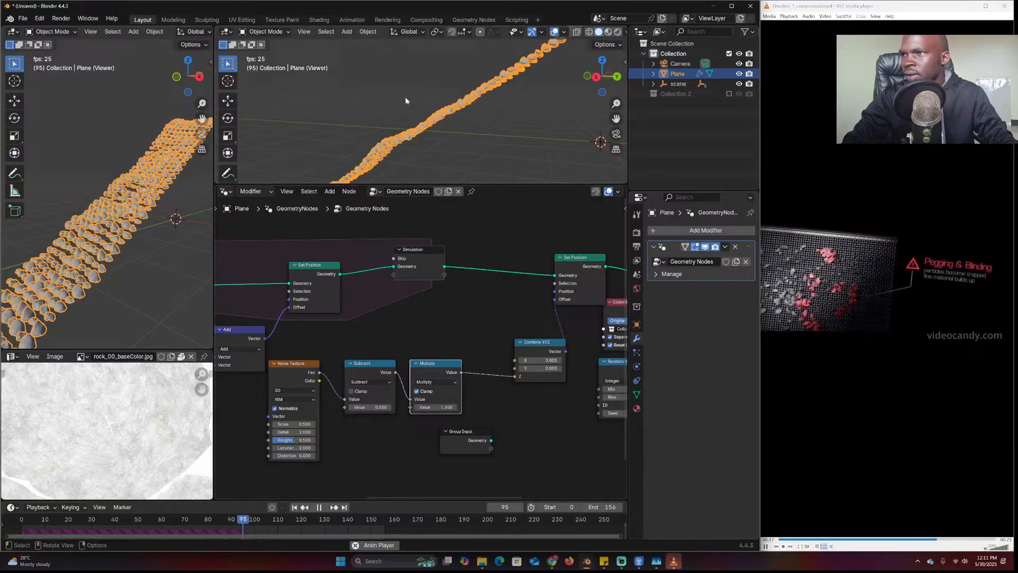
pyautogui.moveTo(406, 103); pyautogui.dragTo(506, 184, button='middle')
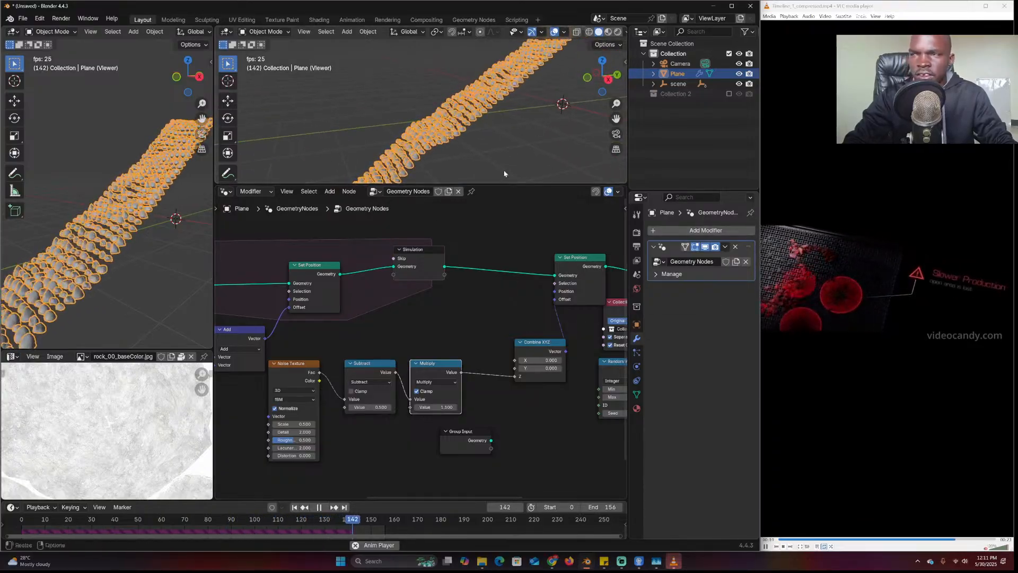
pyautogui.press('space')
# Set the Noise Texture Scale to 2.190, preview it, and move the Subtract and Multiply nodes aside
pyautogui.moveTo(375, 408)
pyautogui.mouseDown()
pyautogui.moveTo(391, 408)
pyautogui.moveTo(366, 408)
pyautogui.mouseUp()
pyautogui.hotkey('ctrl', 'z')
pyautogui.moveTo(294, 424); pyautogui.dragTo(380, 424)
pyautogui.moveTo(308, 258); pyautogui.dragTo(380, 231, button='middle')
pyautogui.press('space')
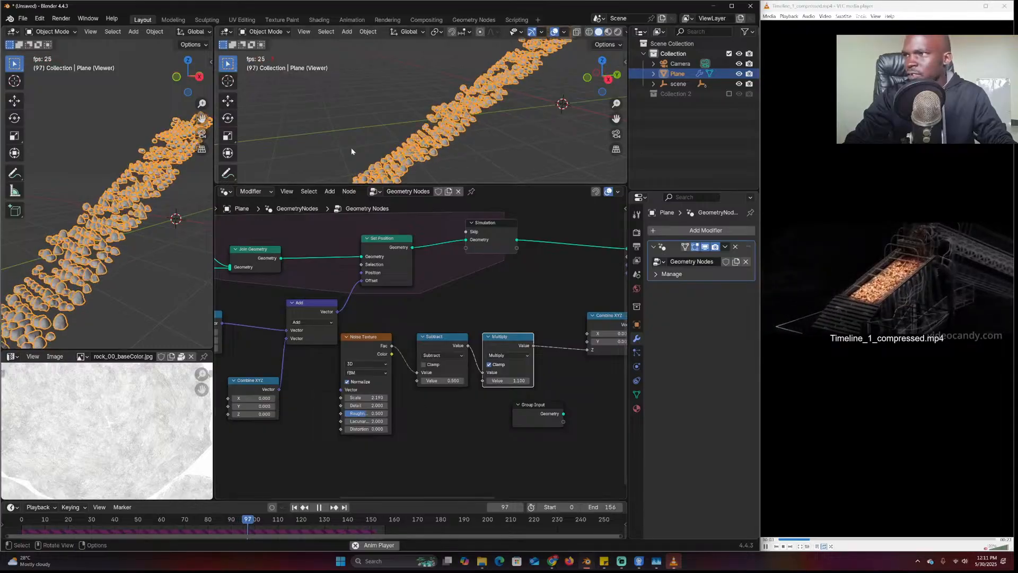
pyautogui.moveTo(373, 462); pyautogui.dragTo(354, 455, button='middle')
pyautogui.press('space')
pyautogui.moveTo(354, 455); pyautogui.dragTo(547, 342)
pyautogui.moveTo(496, 332); pyautogui.dragTo(594, 362)
# Add a Position node and connect it to the Noise Texture Vector input
pyautogui.click(371, 386)
pyautogui.moveTo(367, 372); pyautogui.dragTo(436, 340, button='middle')
pyautogui.hotkey('shift', 'a')
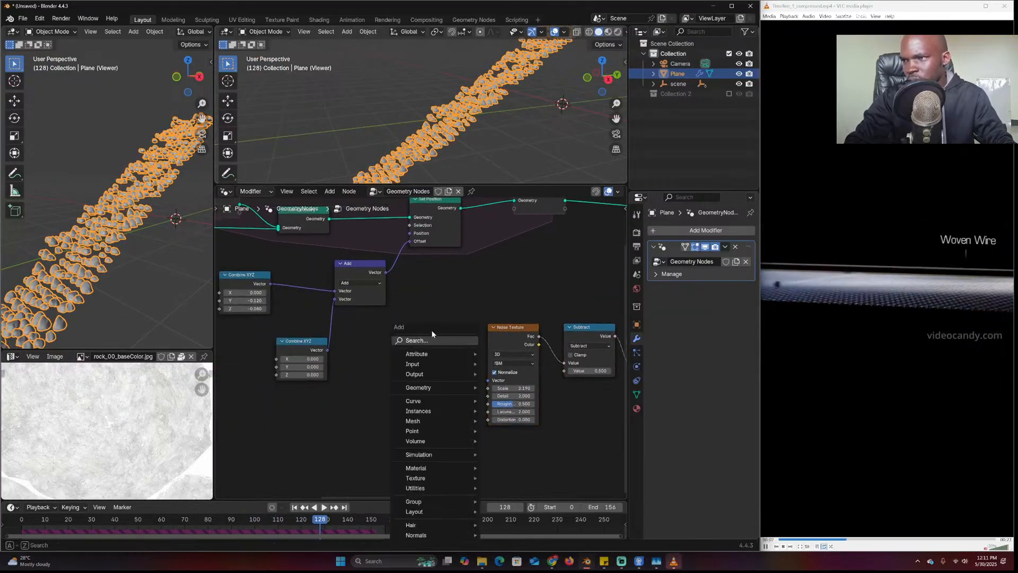
pyautogui.click(430, 340)
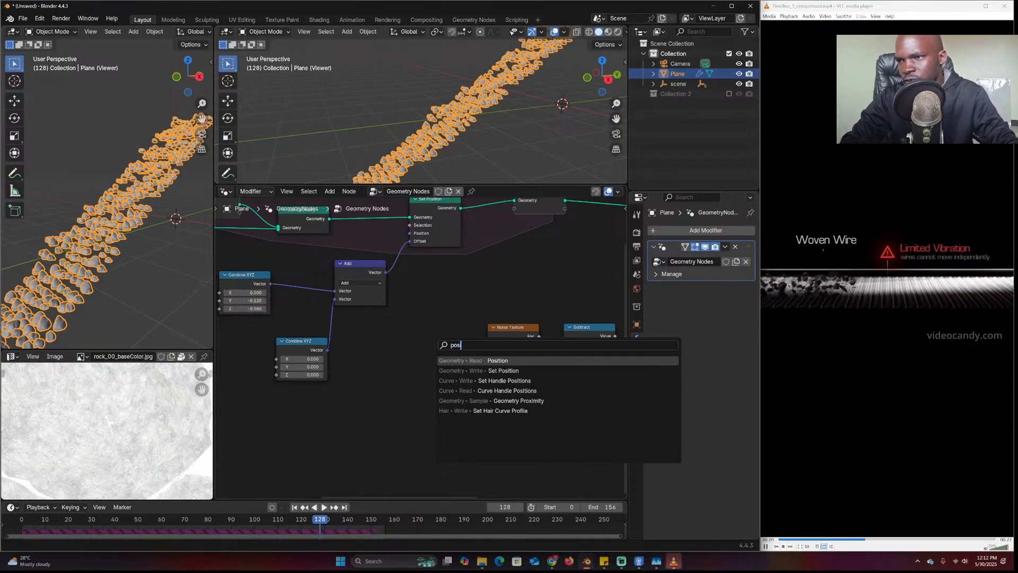
pyautogui.press('Return')
pyautogui.click(339, 375)
pyautogui.moveTo(378, 384); pyautogui.dragTo(488, 380)
# Insert a duplicated Add node on that link and add Scene Time's Seconds into it
pyautogui.hotkey('shift', 'd')
pyautogui.click(425, 383)
pyautogui.hotkey('shift', 'a')
pyautogui.click(306, 346)
pyautogui.write('time')
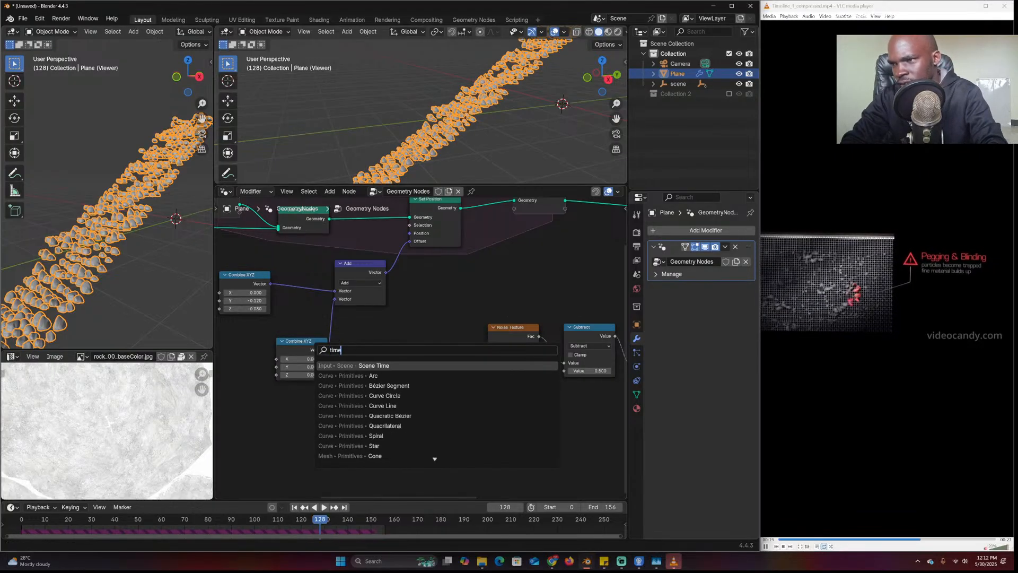
pyautogui.press('Return')
pyautogui.click(262, 400)
pyautogui.moveTo(313, 412); pyautogui.dragTo(397, 383)
# Play the animation with the Plane deselected to watch the noise shift over time
pyautogui.press('space')
pyautogui.click(468, 161)
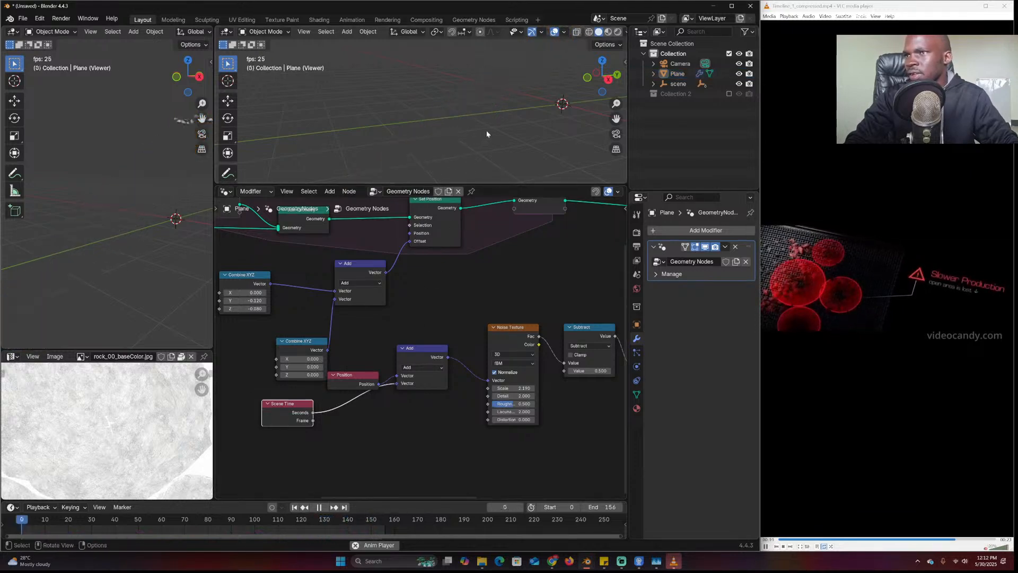
pyautogui.scroll(2, 100, 220)
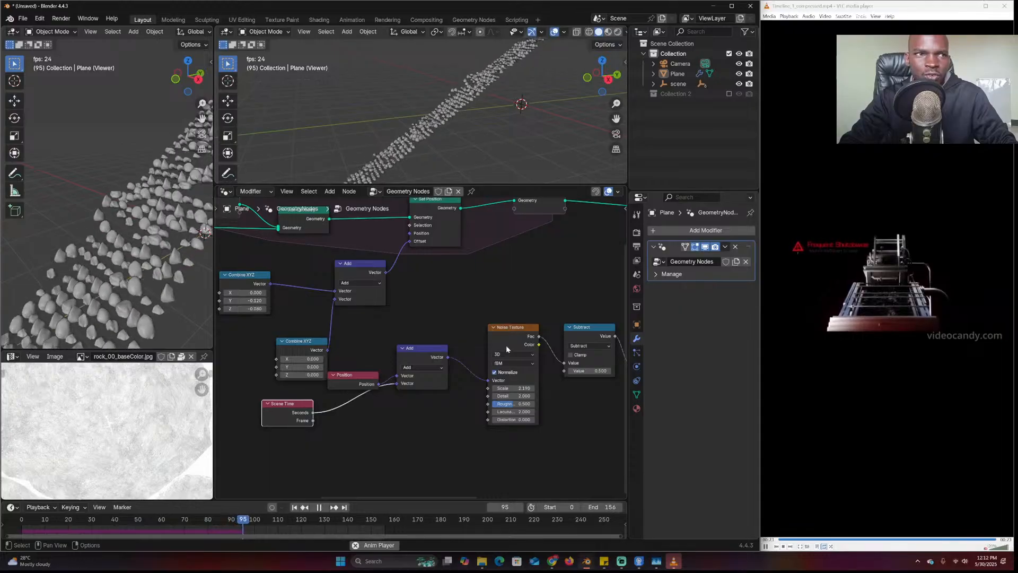
pyautogui.moveTo(506, 347); pyautogui.dragTo(443, 359, button='middle')
pyautogui.scroll(2, 900, 296)
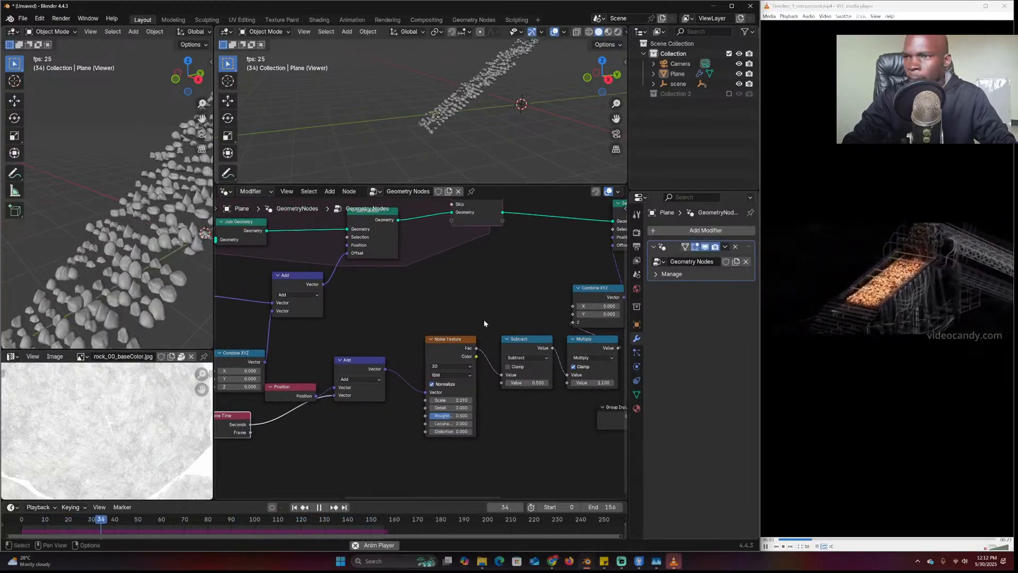
# Stop playback and move Instance on Points and Group Output right to make room
pyautogui.press('space')
pyautogui.moveTo(523, 262); pyautogui.dragTo(314, 328, button='middle')
pyautogui.moveTo(563, 353); pyautogui.dragTo(470, 318, button='middle')
pyautogui.scroll(-2, 470, 318)
pyautogui.moveTo(536, 393); pyautogui.dragTo(430, 236)
pyautogui.moveTo(430, 235); pyautogui.dragTo(513, 265)
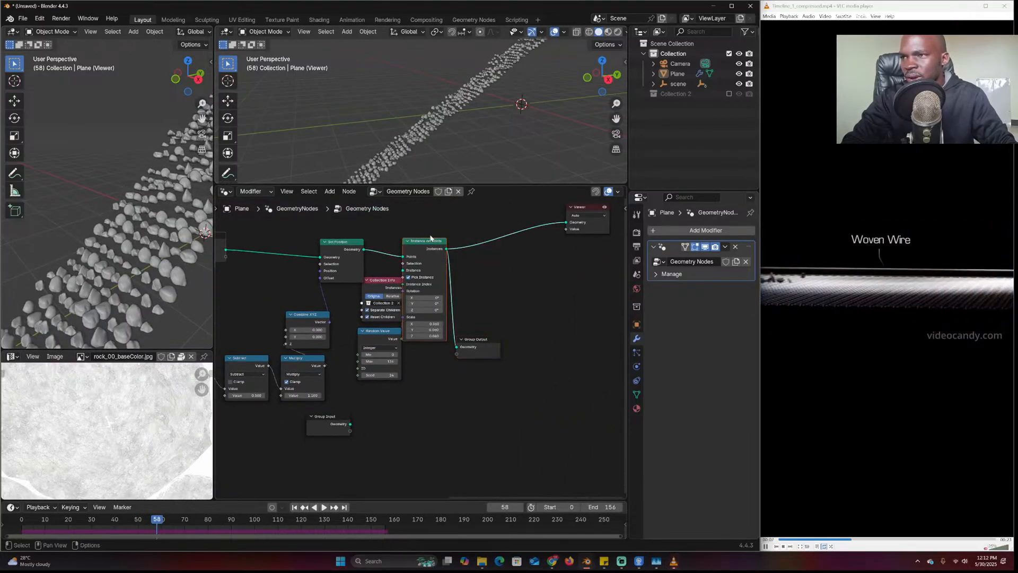
pyautogui.moveTo(440, 276); pyautogui.dragTo(546, 288)
pyautogui.scroll(1, 419, 375)
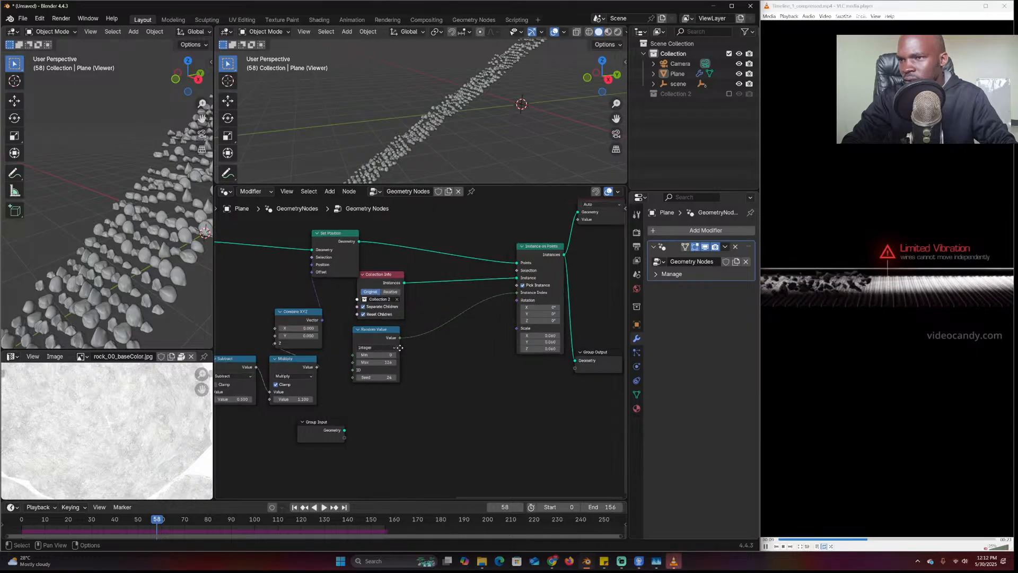
# Duplicate Random Value as a Vector type with Min -1 and connect it to instance Rotation
pyautogui.moveTo(380, 340); pyautogui.dragTo(373, 310, button='middle')
pyautogui.click(373, 310)
pyautogui.hotkey('shift', 'd')
pyautogui.click(386, 377)
pyautogui.click(382, 370)
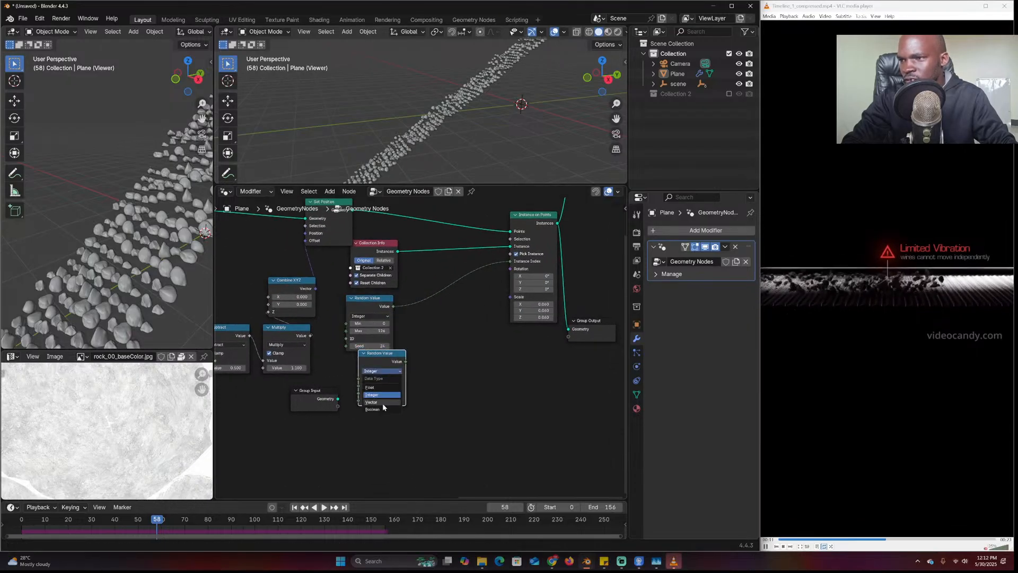
pyautogui.click(383, 403)
pyautogui.doubleClick(381, 386)
pyautogui.write('-1')
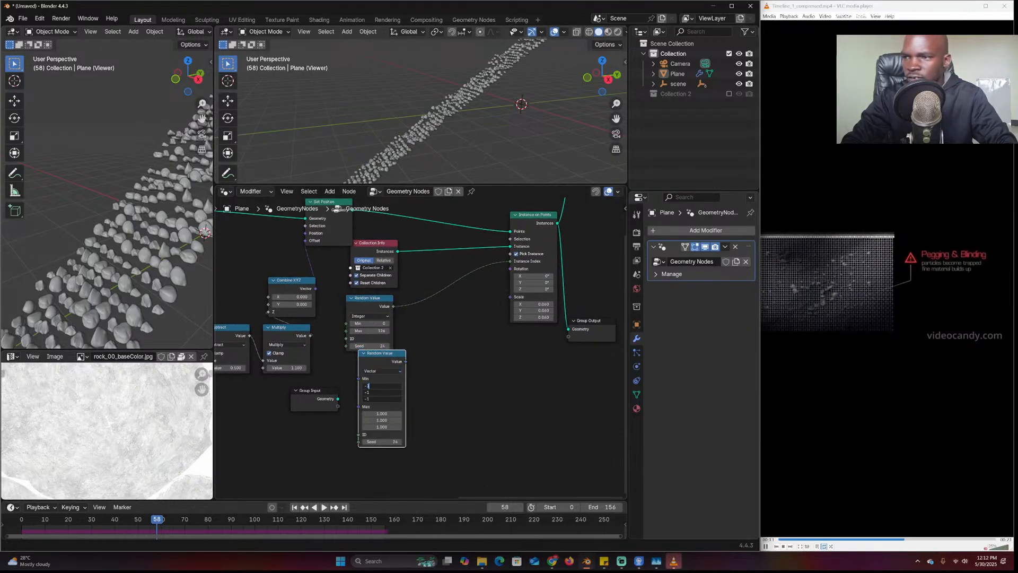
pyautogui.press('Return')
pyautogui.moveTo(496, 280); pyautogui.dragTo(507, 269)
# Insert a Vector Math Add node into the rotation link
pyautogui.hotkey('shift', 'a')
pyautogui.write('ve')
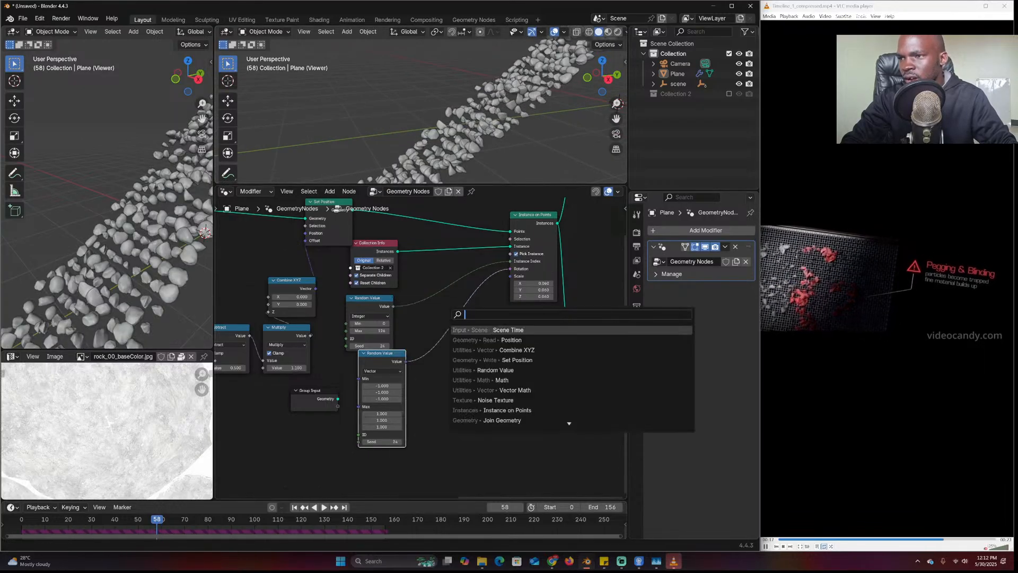
pyautogui.press('Return')
pyautogui.click(459, 316)
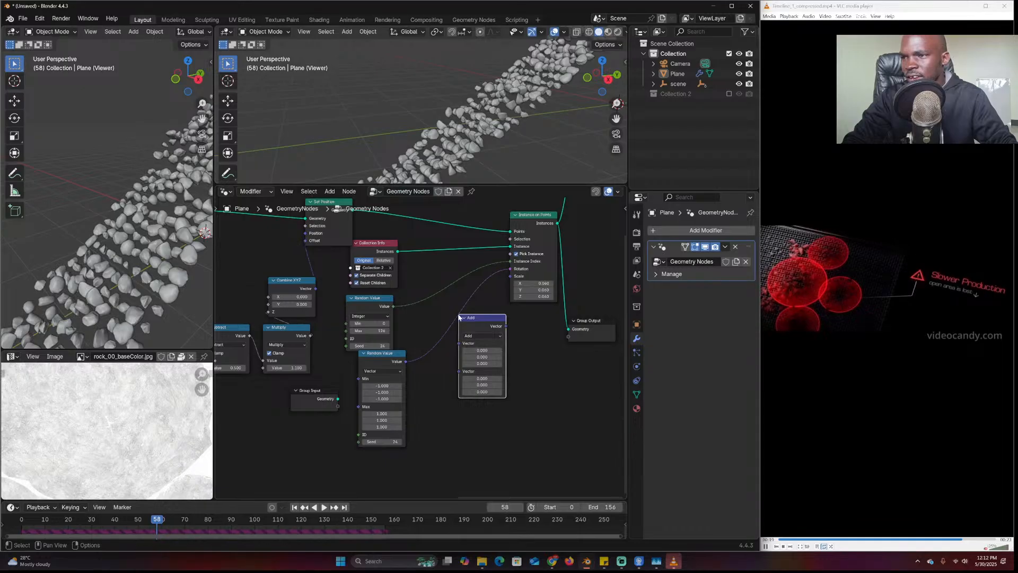
pyautogui.moveTo(471, 319); pyautogui.dragTo(459, 317)
# Duplicate the Scene Time node and plug its Seconds into the rotation Add node
pyautogui.moveTo(275, 378); pyautogui.dragTo(472, 358, button='middle')
pyautogui.scroll(-3, 391, 355)
pyautogui.scroll(-3, 471, 359)
pyautogui.click(278, 371)
pyautogui.hotkey('shift', 'd')
pyautogui.click(586, 369)
pyautogui.moveTo(544, 368); pyautogui.dragTo(274, 365, button='middle')
pyautogui.scroll(2, 402, 369)
pyautogui.moveTo(334, 362); pyautogui.dragTo(321, 314)
# Play the animation and orbit the top viewport to watch the rocks rotate
pyautogui.press('space')
pyautogui.scroll(-4, 501, 123)
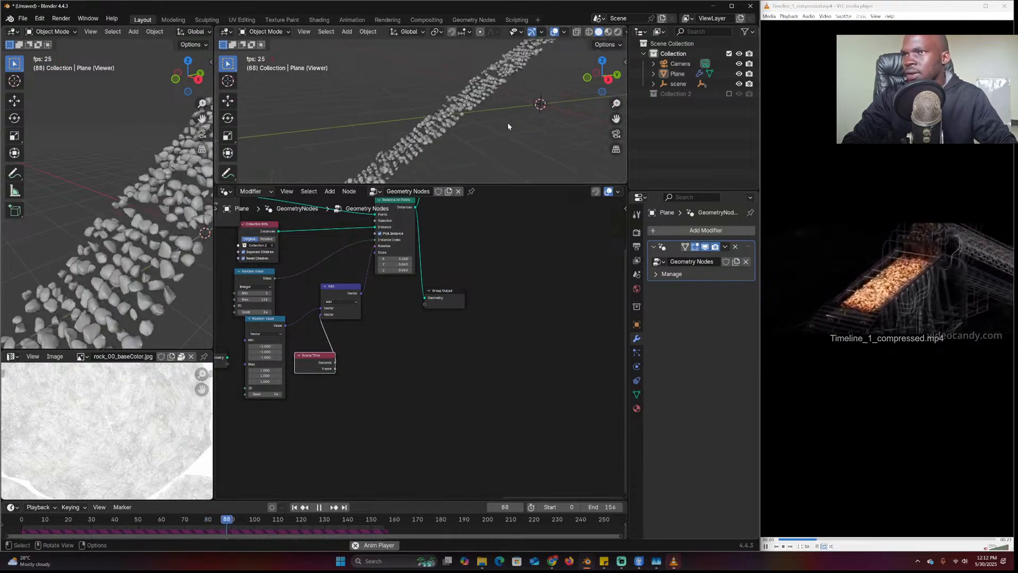
pyautogui.moveTo(536, 122); pyautogui.dragTo(463, 105, button='middle')
pyautogui.scroll(-1, 141, 222)
pyautogui.scroll(3, 469, 109)
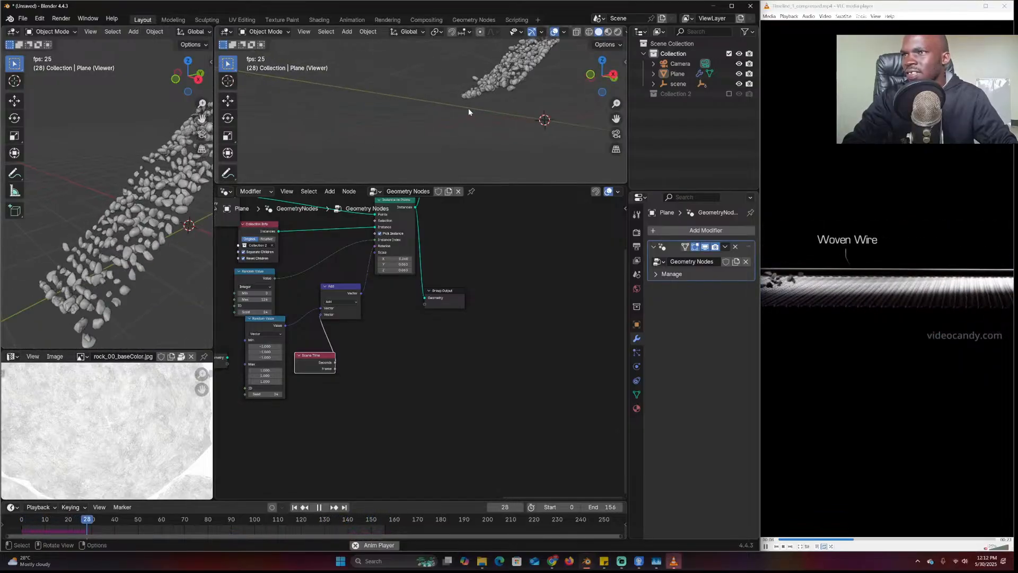
pyautogui.moveTo(535, 114); pyautogui.dragTo(506, 114, button='middle')
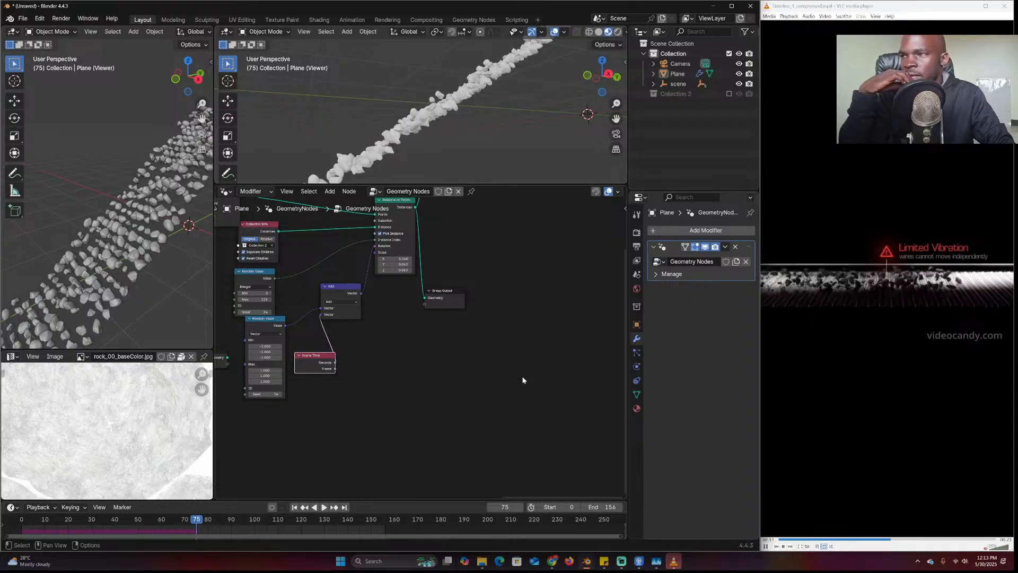
# Inspect the rocks up close and show Render properties: Cycles on GPU Compute, 1024/4096 samples
pyautogui.moveTo(525, 151); pyautogui.dragTo(358, 137, button='middle')
pyautogui.scroll(3, 428, 123)
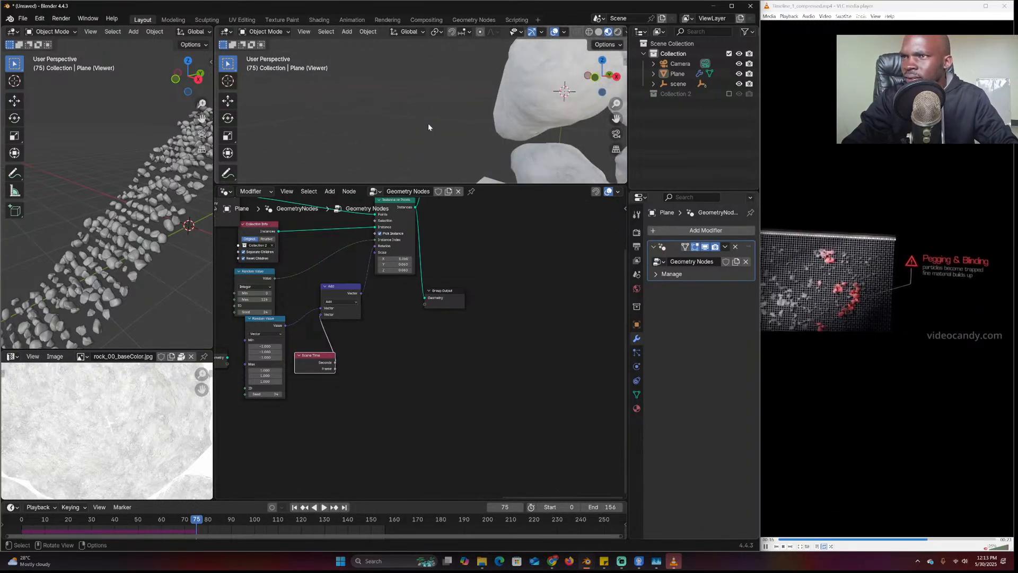
pyautogui.scroll(-6, 428, 123)
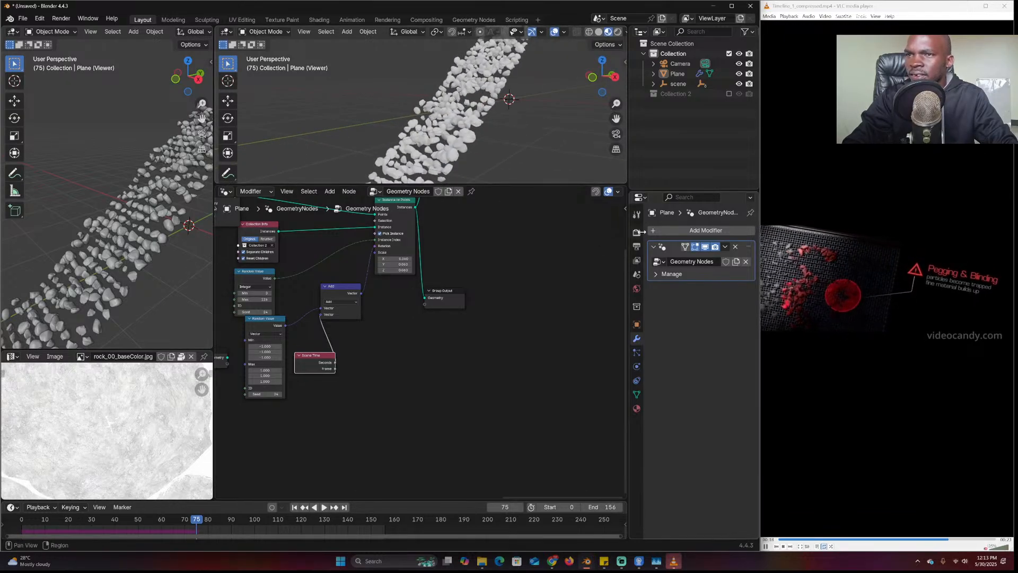
pyautogui.click(638, 232)
pyautogui.moveTo(536, 136); pyautogui.dragTo(508, 132, button='middle')
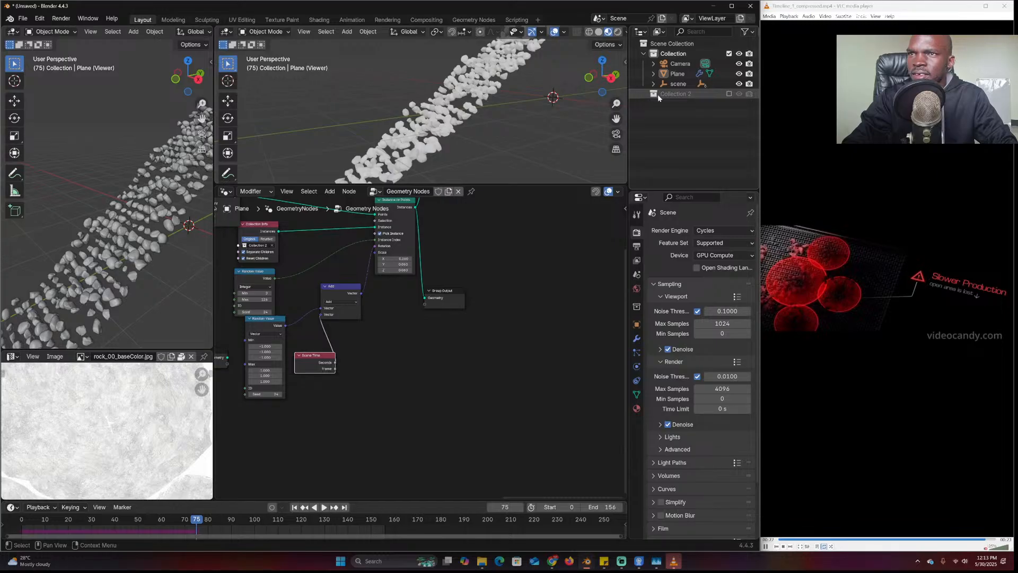
# Include Collection 2, select one rock_00 source rock, and view its material in the Shader Editor
pyautogui.click(729, 93)
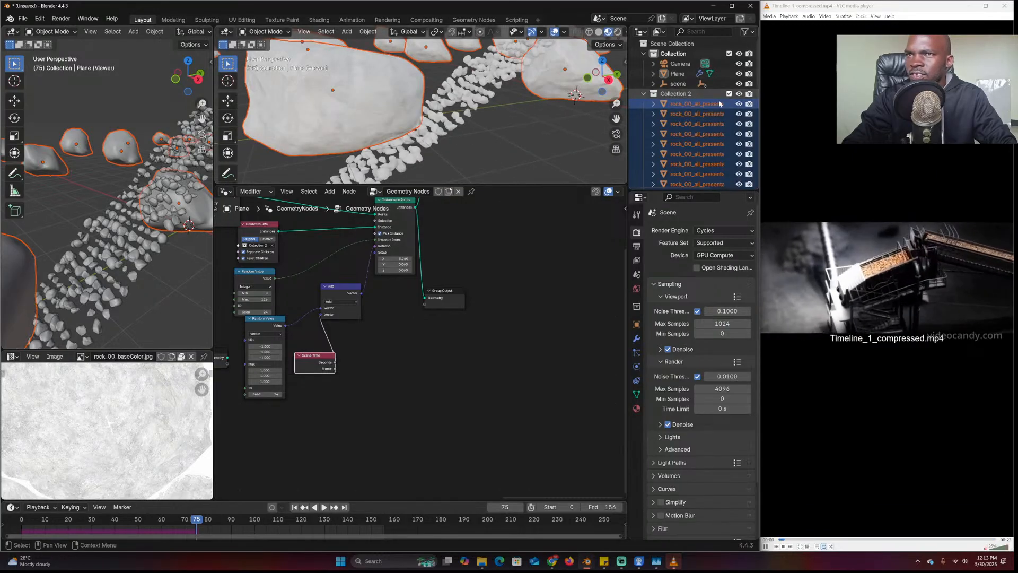
pyautogui.click(698, 163)
pyautogui.click(228, 192)
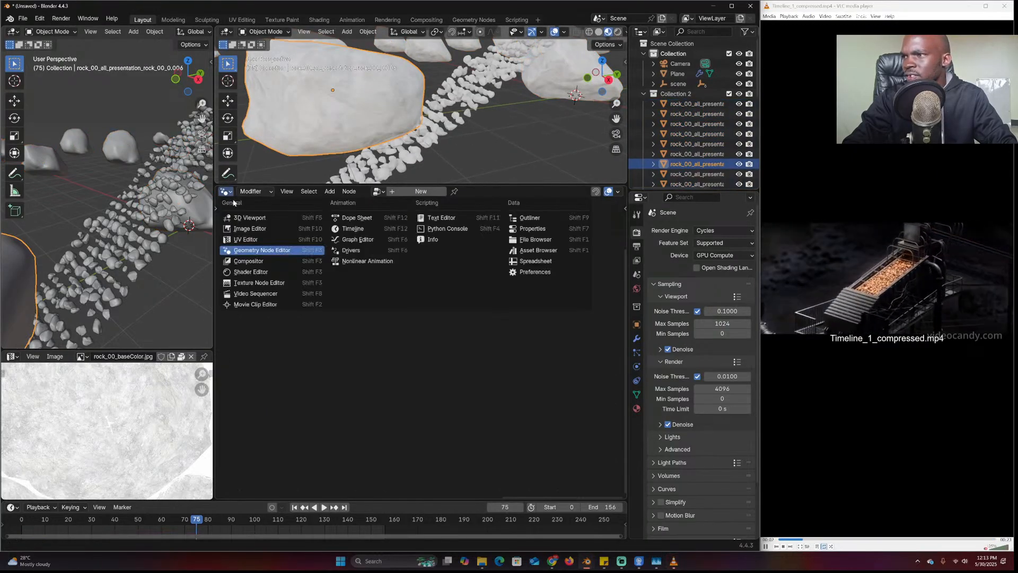
pyautogui.click(249, 272)
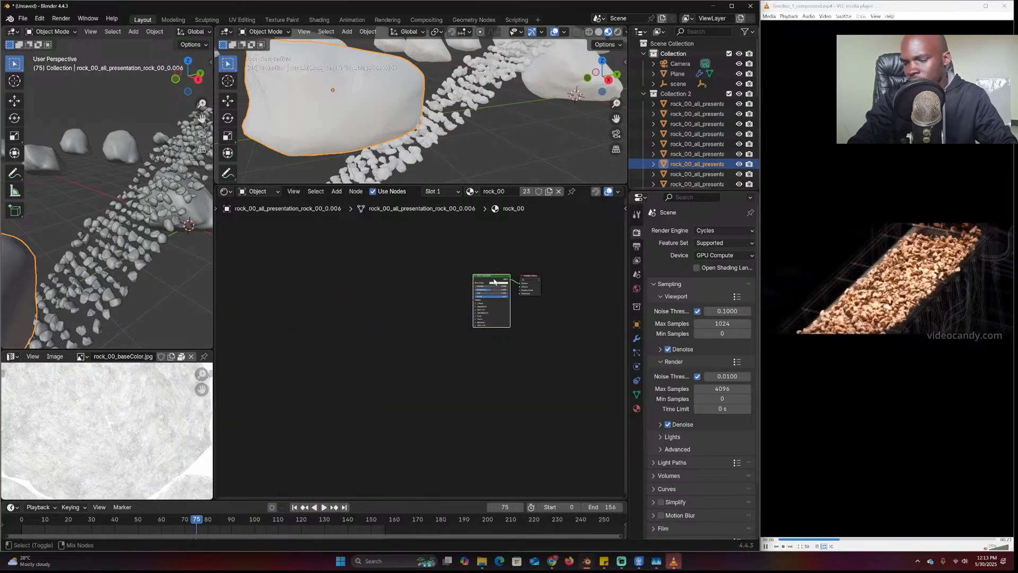
pyautogui.hotkey('ctrl', 'shift', 't')
# Wire the Rock043S_4K-JPG maps from E:\resources\pbr\rocks into the Principled BSDF with mapping nodes
pyautogui.click(159, 171)
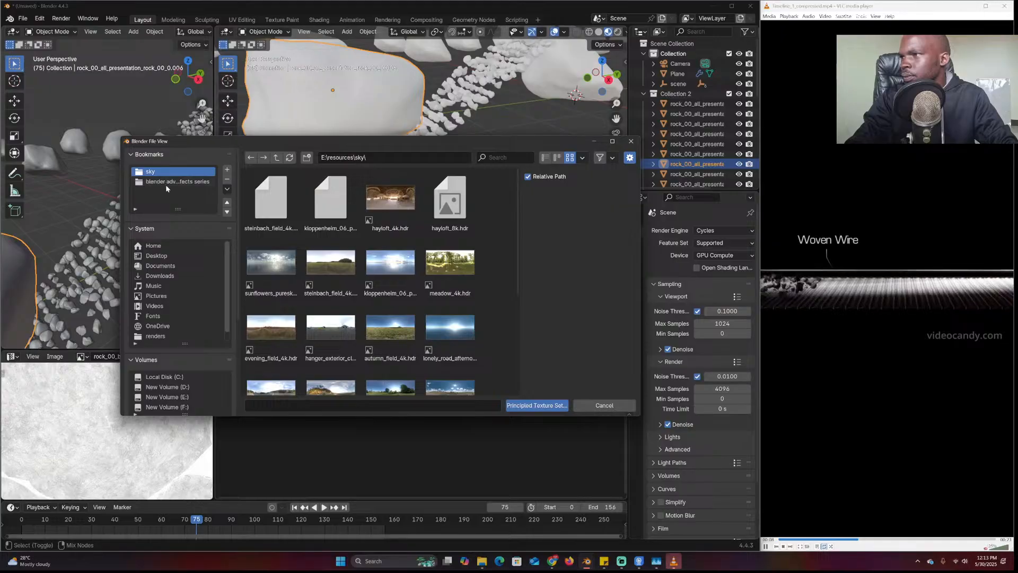
pyautogui.click(276, 158)
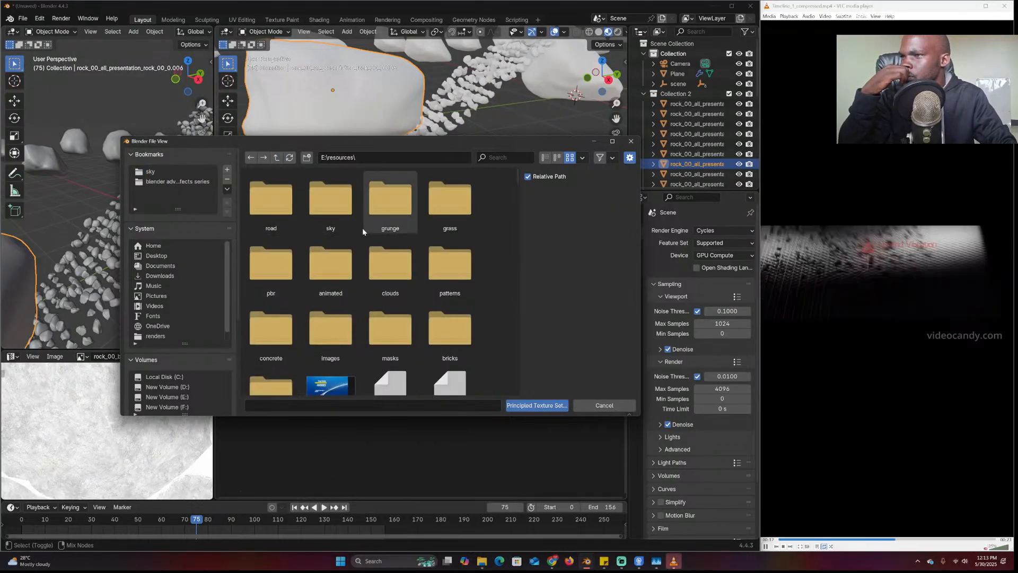
pyautogui.scroll(-3, 386, 330)
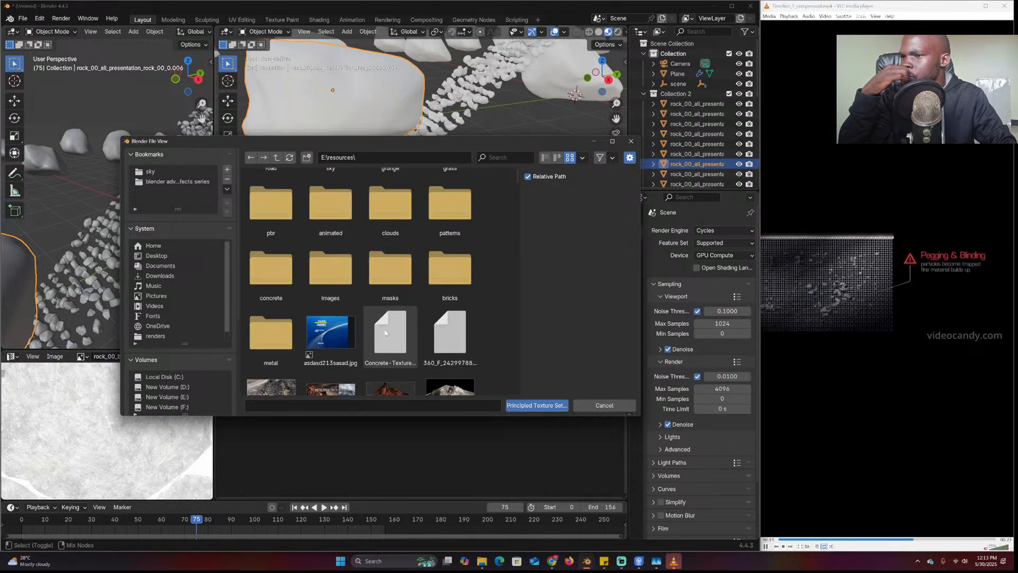
pyautogui.scroll(3, 386, 331)
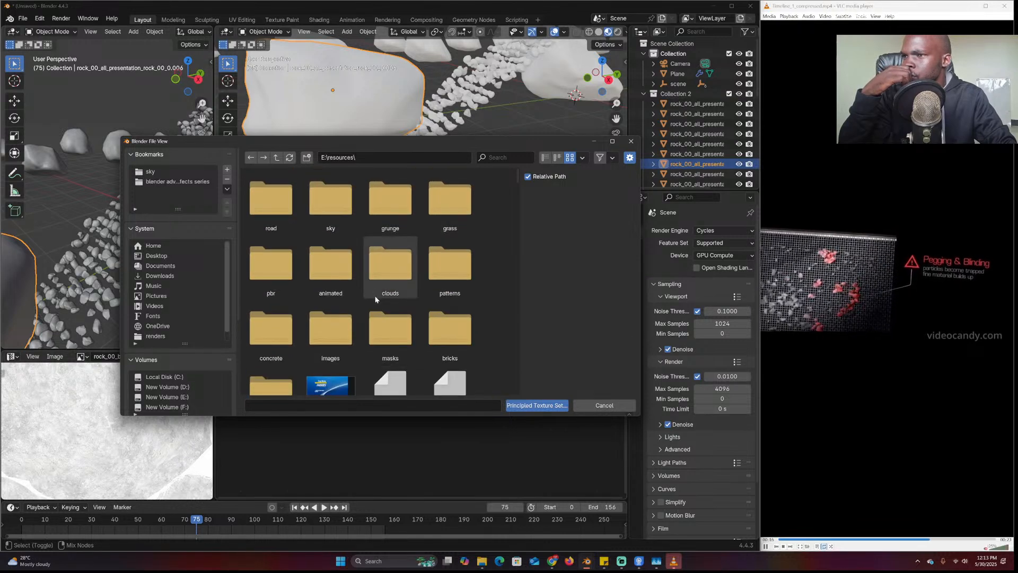
pyautogui.doubleClick(270, 262)
pyautogui.click(294, 215)
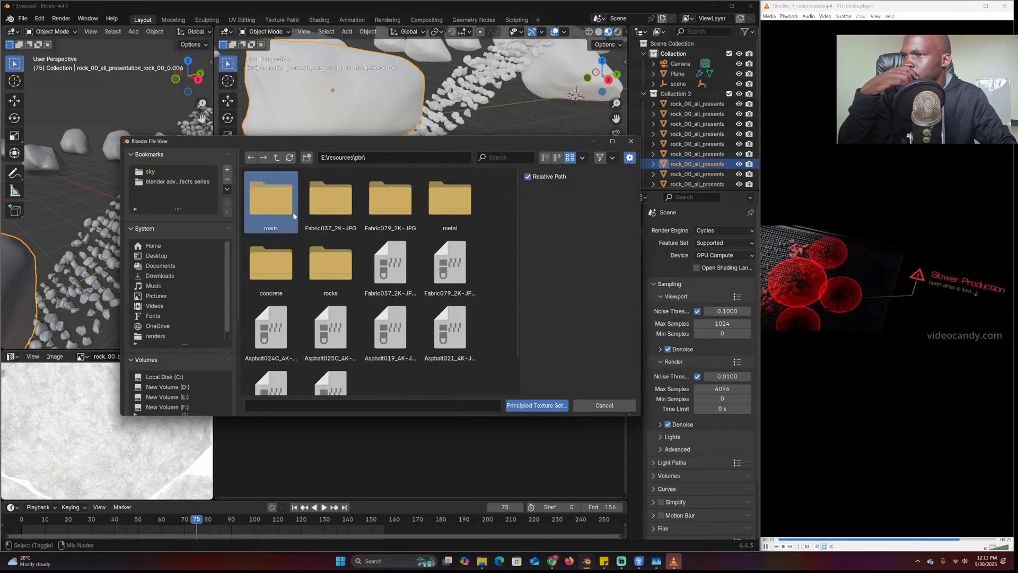
pyautogui.doubleClick(313, 278)
pyautogui.doubleClick(319, 229)
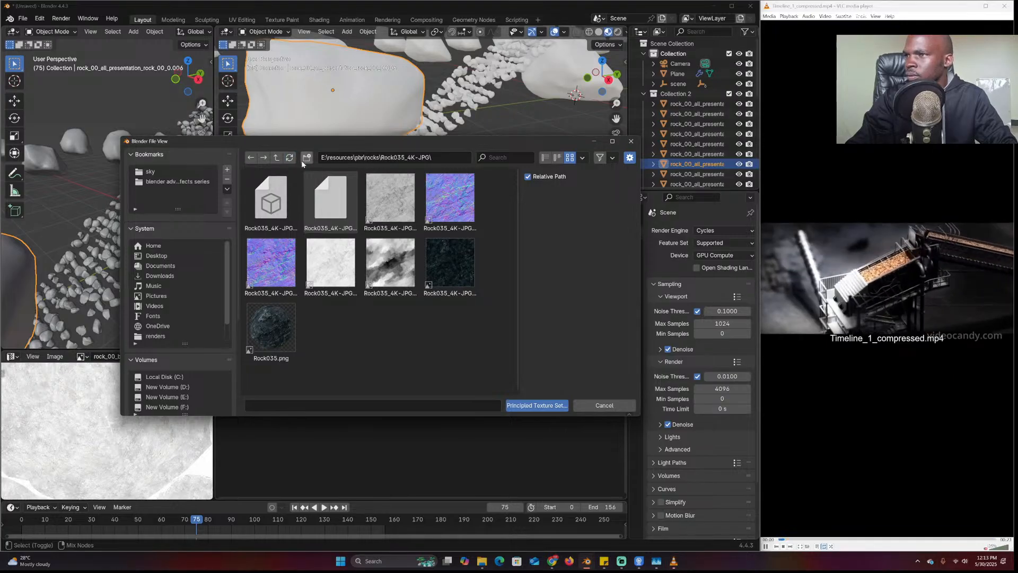
pyautogui.click(276, 157)
pyautogui.doubleClick(381, 197)
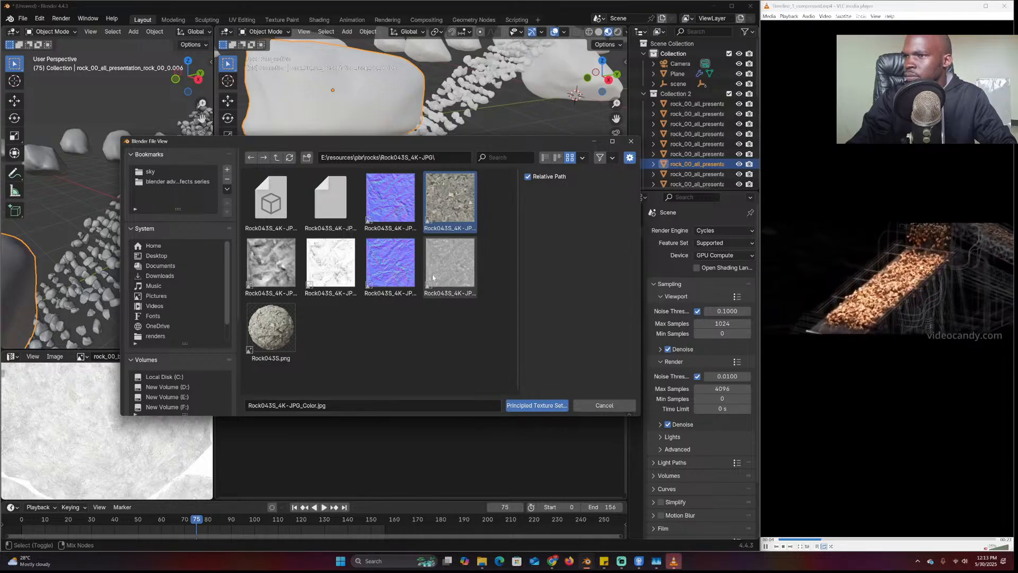
pyautogui.click(554, 406)
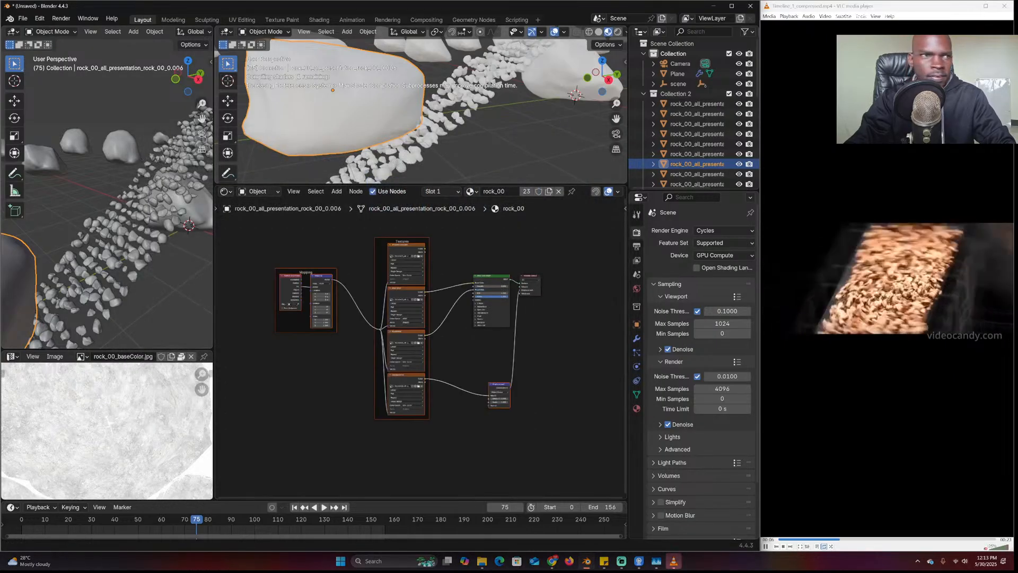
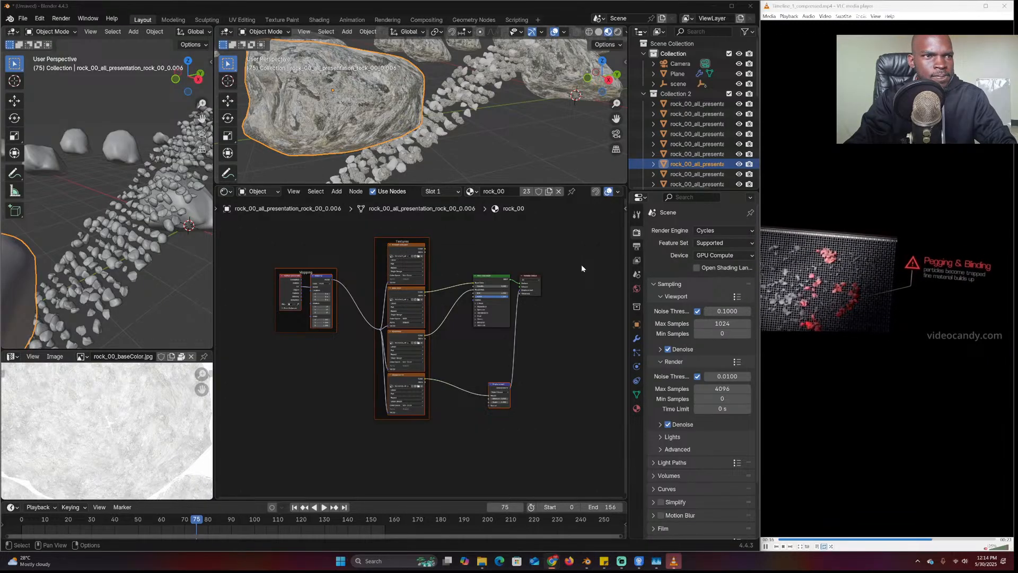
# Exclude Collection 2 to hide the big rocks and play the animation to preview the rock stream
pyautogui.click(581, 267)
pyautogui.moveTo(516, 171); pyautogui.dragTo(501, 114, button='middle')
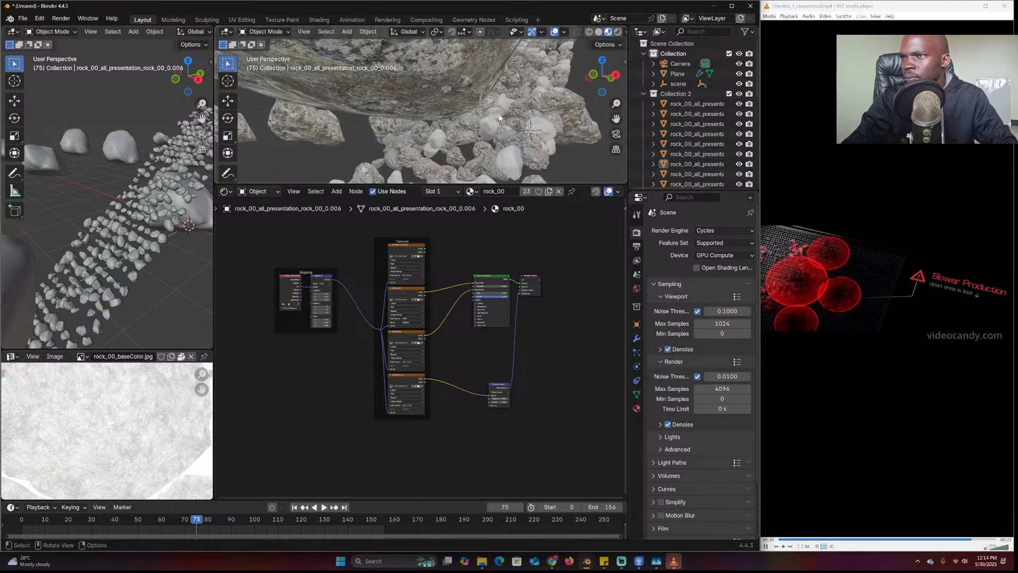
pyautogui.click(517, 119)
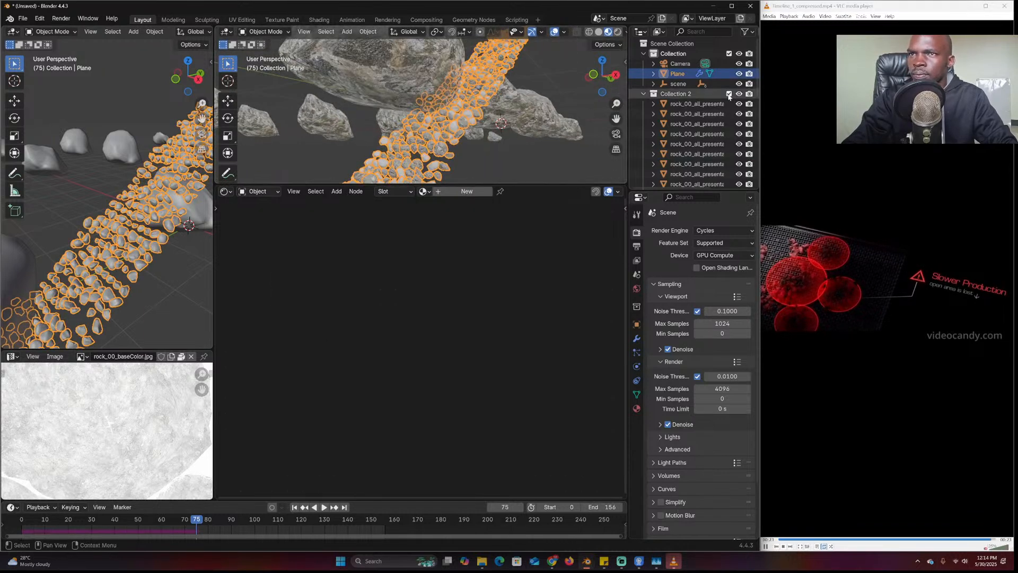
pyautogui.click(728, 94)
pyautogui.click(521, 115)
pyautogui.press('space')
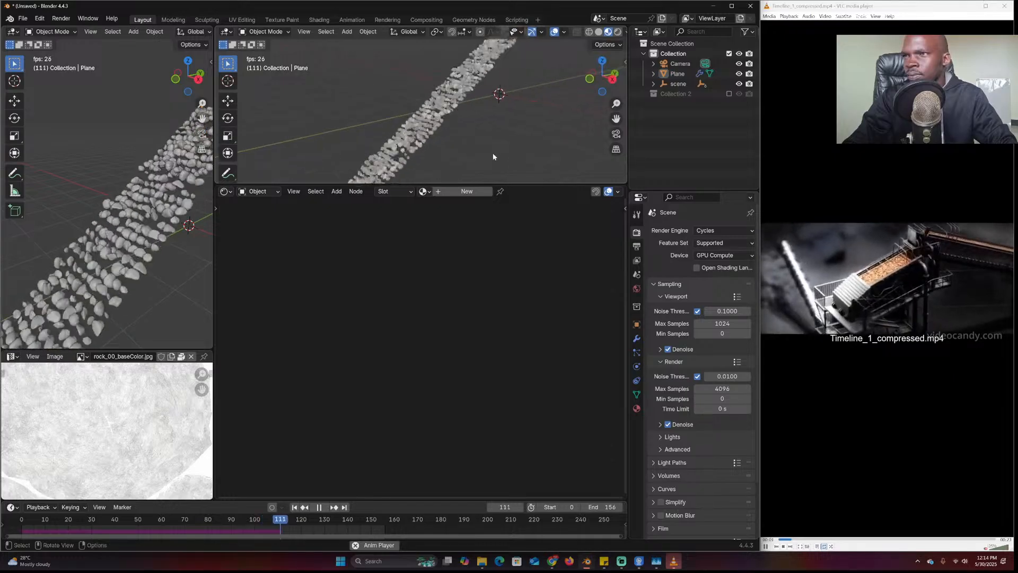
pyautogui.moveTo(508, 149); pyautogui.dragTo(538, 132, button='middle')
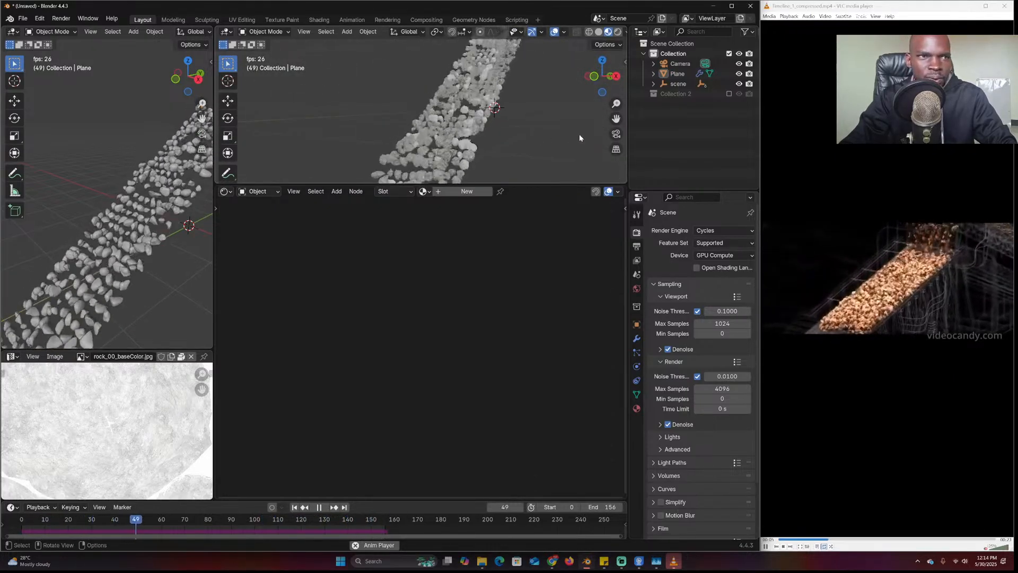
pyautogui.press('space')
pyautogui.click(485, 121)
pyautogui.moveTo(487, 122); pyautogui.dragTo(531, 181, button='middle')
pyautogui.scroll(3, 523, 135)
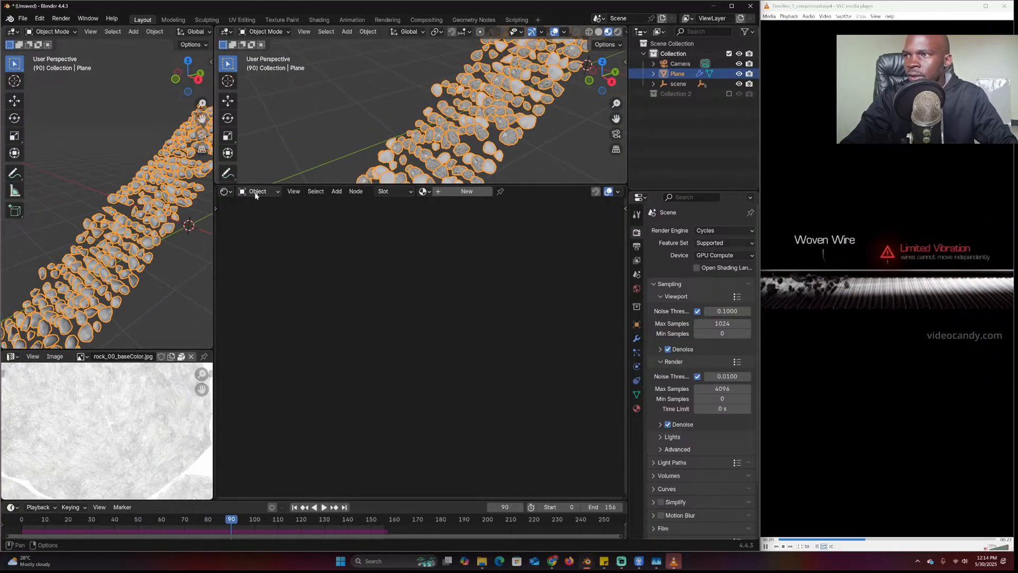
# Show the Plane's Geometry Node Editor below and shift the Curve Line and Curve to Points nodes left
pyautogui.click(226, 191)
pyautogui.click(249, 250)
pyautogui.scroll(-3, 453, 123)
pyautogui.moveTo(452, 123); pyautogui.dragTo(479, 116, button='middle')
pyautogui.scroll(-3, 479, 116)
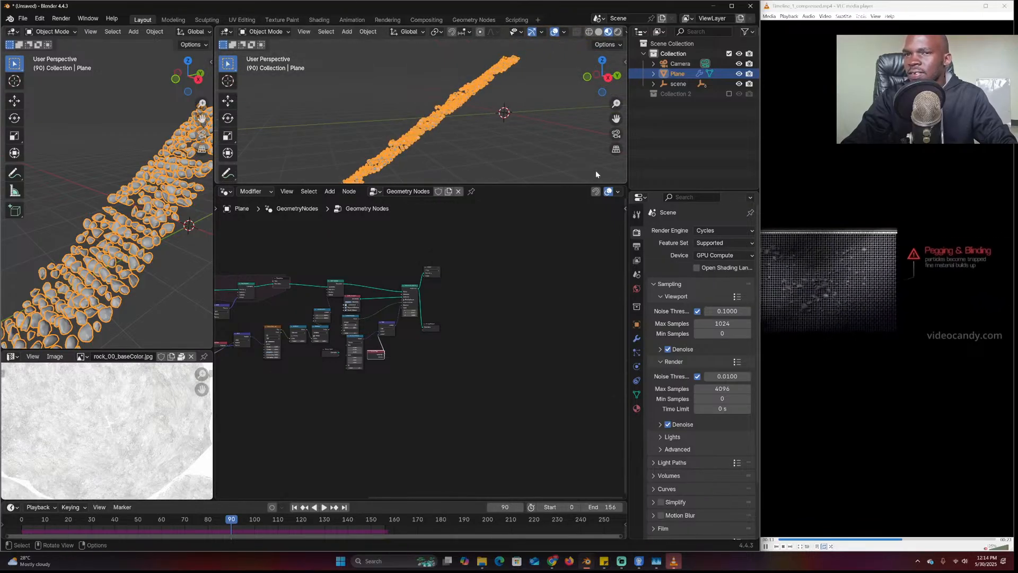
pyautogui.scroll(2, 458, 152)
pyautogui.scroll(5, 436, 254)
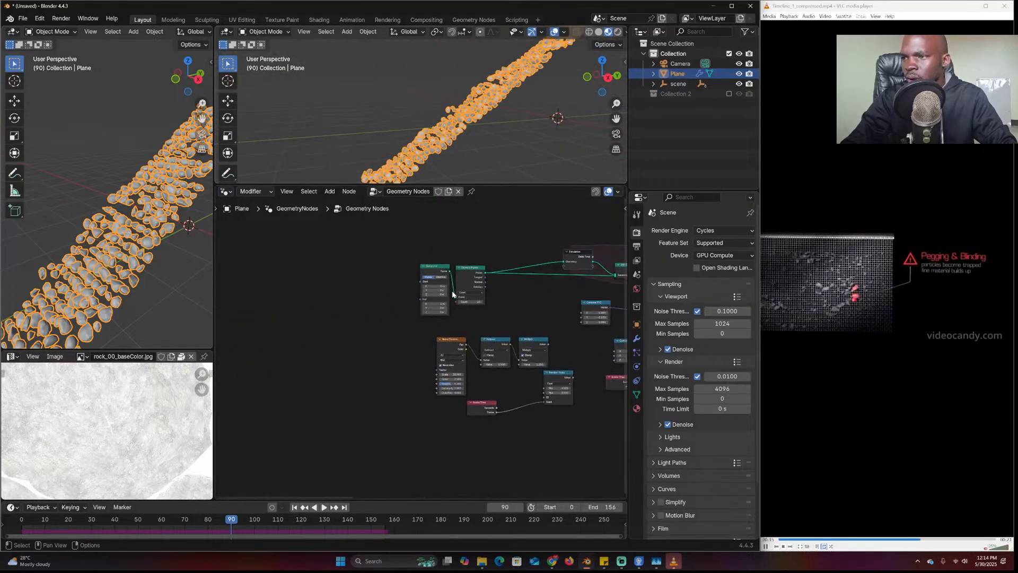
pyautogui.moveTo(436, 254); pyautogui.dragTo(342, 257)
pyautogui.moveTo(480, 246); pyautogui.dragTo(382, 246)
# Return to frame 90 and preview the Curve to Points output in a Viewer node
pyautogui.press('space')
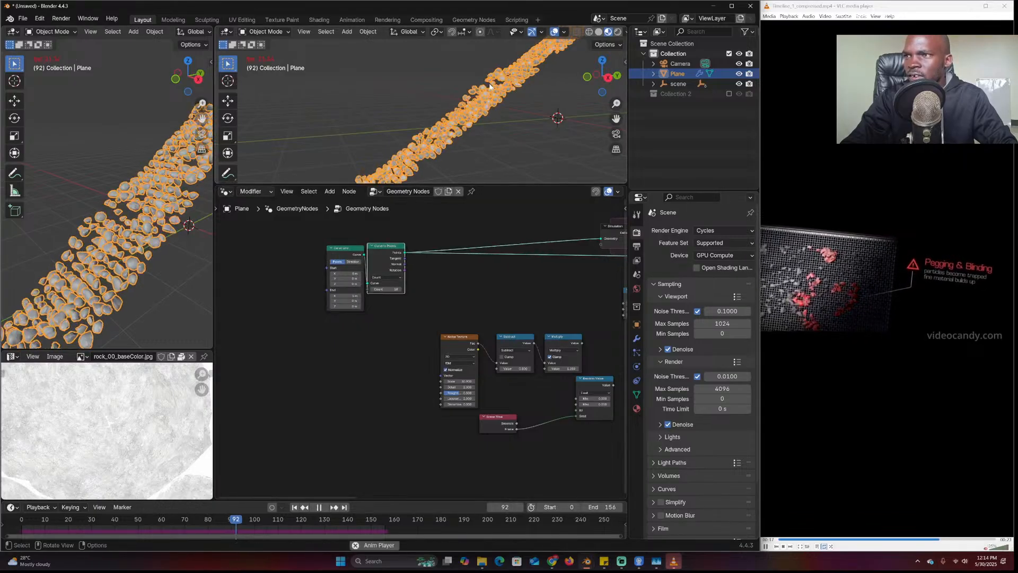
pyautogui.press('Escape')
pyautogui.scroll(3, 384, 273)
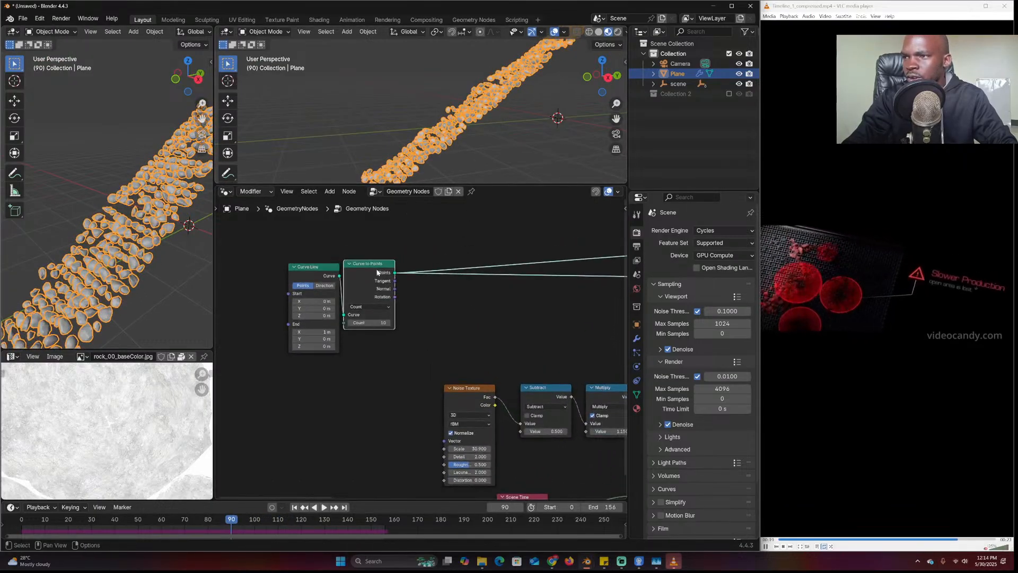
pyautogui.keyDown('shift'); pyautogui.click(653, 84); pyautogui.keyUp('shift')
pyautogui.moveTo(594, 69)
pyautogui.mouseDown(button='middle')
pyautogui.moveTo(549, 63)
pyautogui.moveTo(467, 138)
pyautogui.moveTo(403, 175)
pyautogui.mouseUp(button='middle')
pyautogui.keyDown('ctrl'); pyautogui.keyDown('shift'); pyautogui.click(369, 263); pyautogui.keyUp('shift'); pyautogui.keyUp('ctrl')
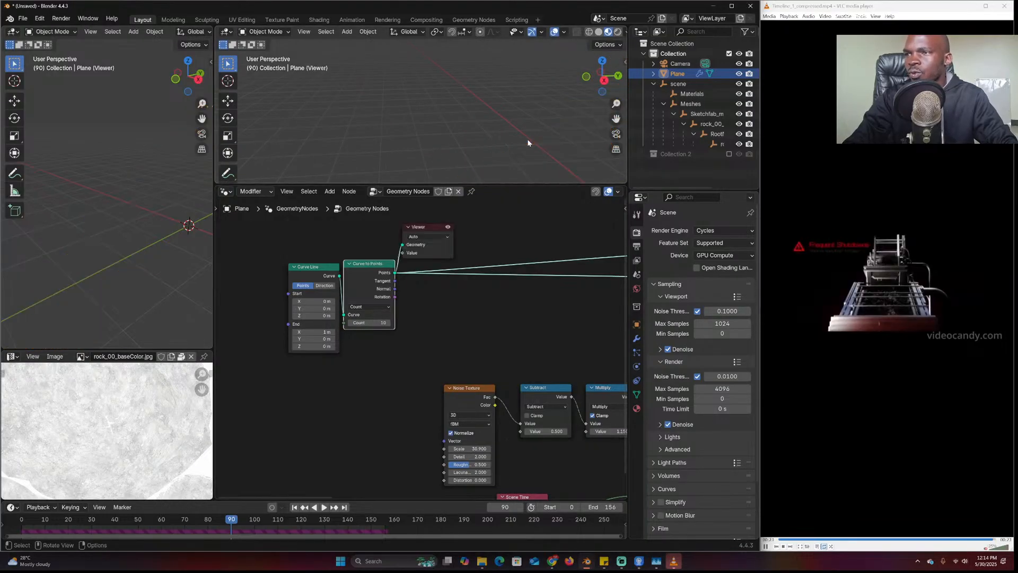
# Tidy the curve nodes and add a Duplicate Elements node (Amount 3) feeding the Viewer
pyautogui.moveTo(505, 252); pyautogui.dragTo(412, 313, button='middle')
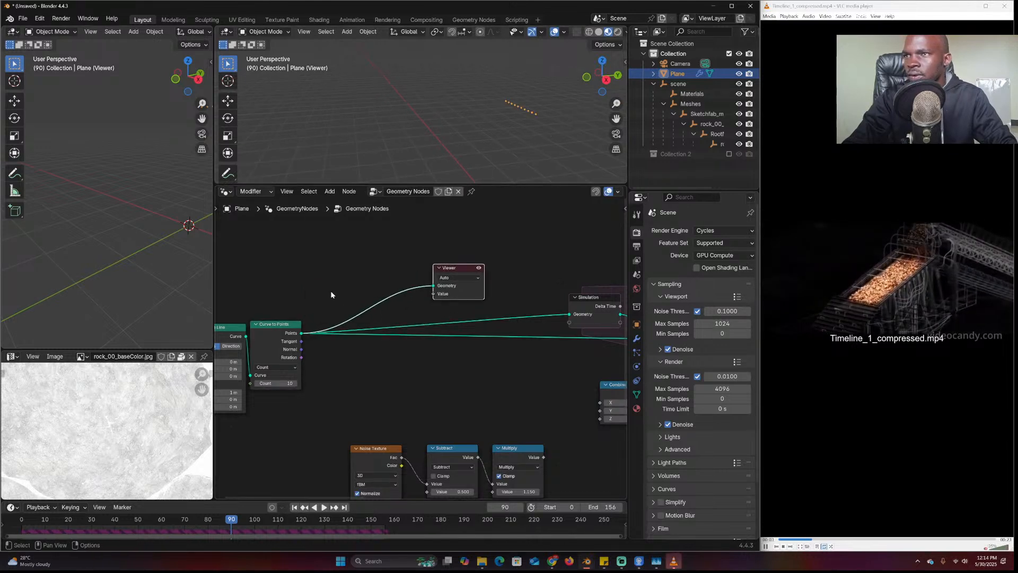
pyautogui.moveTo(327, 294); pyautogui.dragTo(470, 291, button='middle')
pyautogui.moveTo(371, 329); pyautogui.dragTo(295, 328)
pyautogui.moveTo(432, 335); pyautogui.dragTo(387, 351)
pyautogui.hotkey('shift', 'a')
pyautogui.write('dupl')
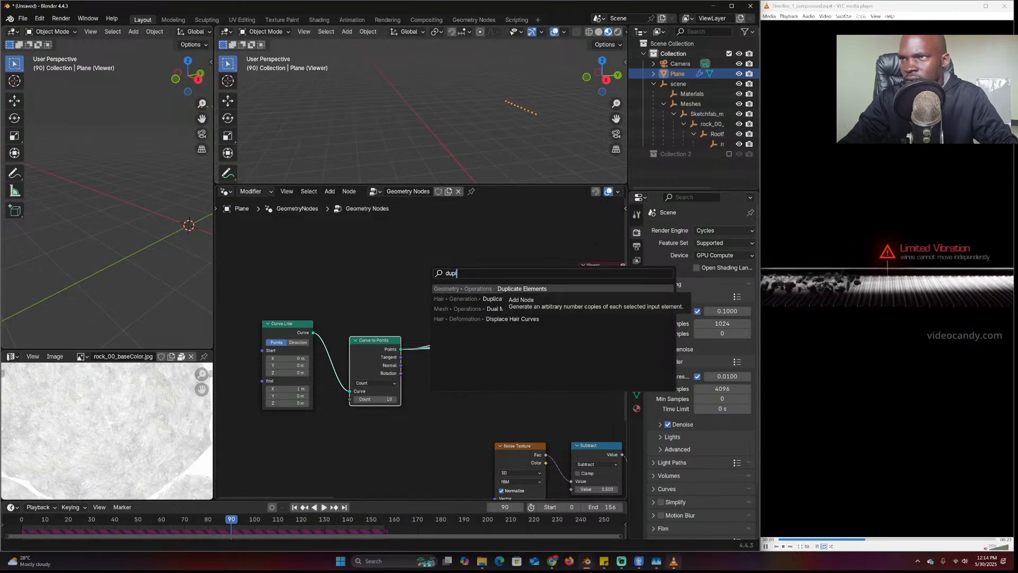
pyautogui.press('Return')
pyautogui.click(396, 287)
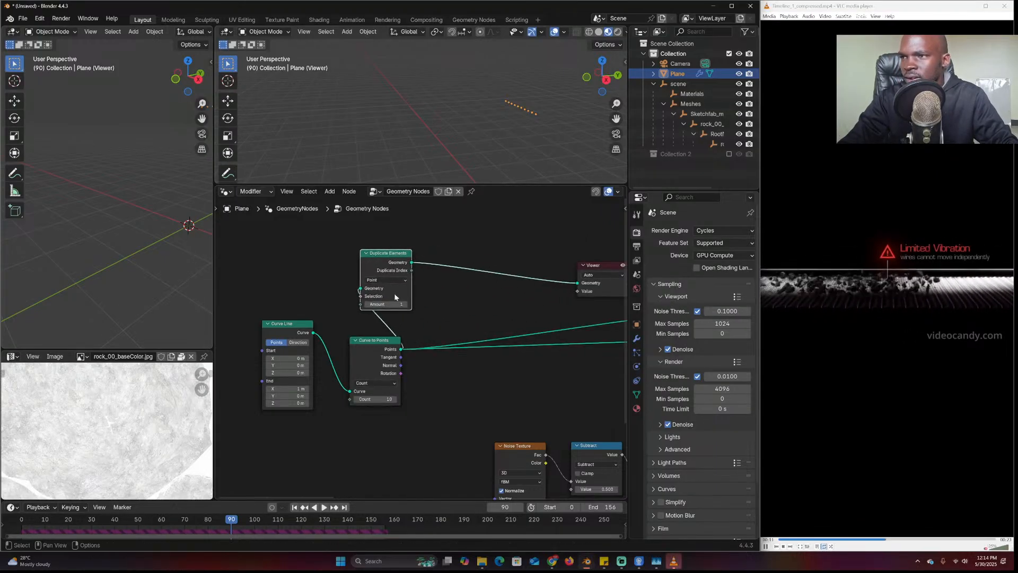
pyautogui.scroll(1, 463, 266)
# Insert a Set Position node between Duplicate Elements and the Viewer
pyautogui.hotkey('shift', 'a')
pyautogui.write('set p')
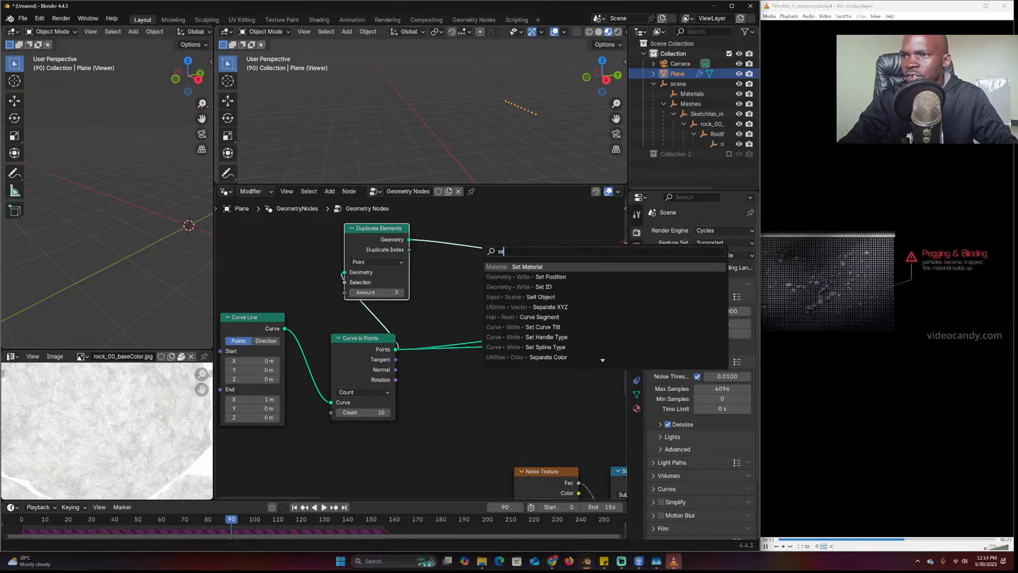
pyautogui.press('Return')
pyautogui.click(505, 226)
# Add a Combine XYZ node beside Set Position, discarding a mistaken Separate XYZ
pyautogui.hotkey('shift', 'a')
pyautogui.write('x')
pyautogui.press('Down')
pyautogui.press('Return')
pyautogui.click(442, 270)
pyautogui.press('x')
pyautogui.hotkey('shift', 'a')
pyautogui.write('comb')
pyautogui.press('Return')
pyautogui.click(495, 288)
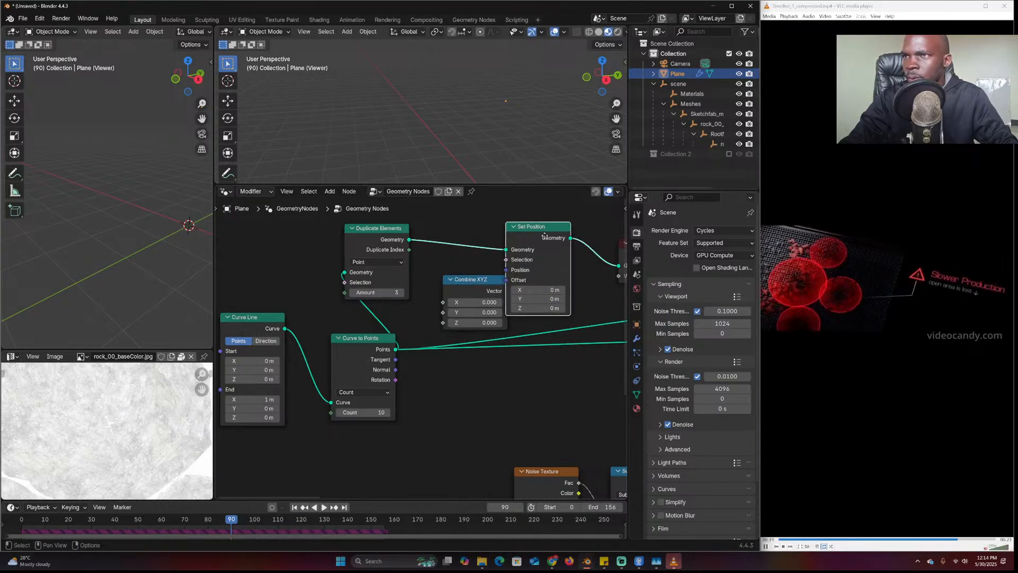
# Move Set Position right and shift the four new nodes left as a group
pyautogui.moveTo(541, 235); pyautogui.dragTo(569, 237)
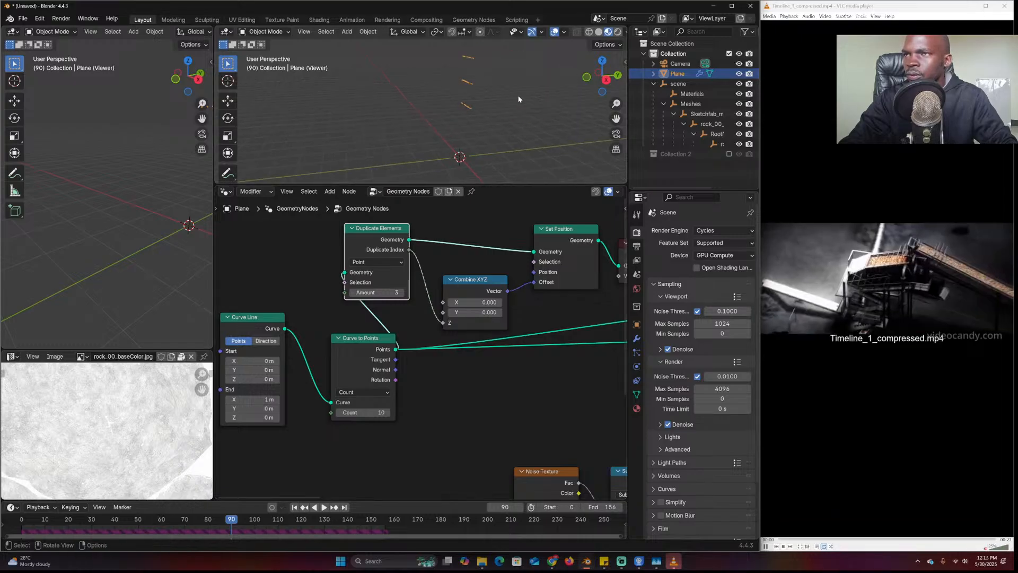
pyautogui.scroll(-4, 382, 397)
pyautogui.moveTo(236, 443); pyautogui.dragTo(451, 246)
pyautogui.press('g')
pyautogui.click(330, 248)
pyautogui.scroll(2, 473, 105)
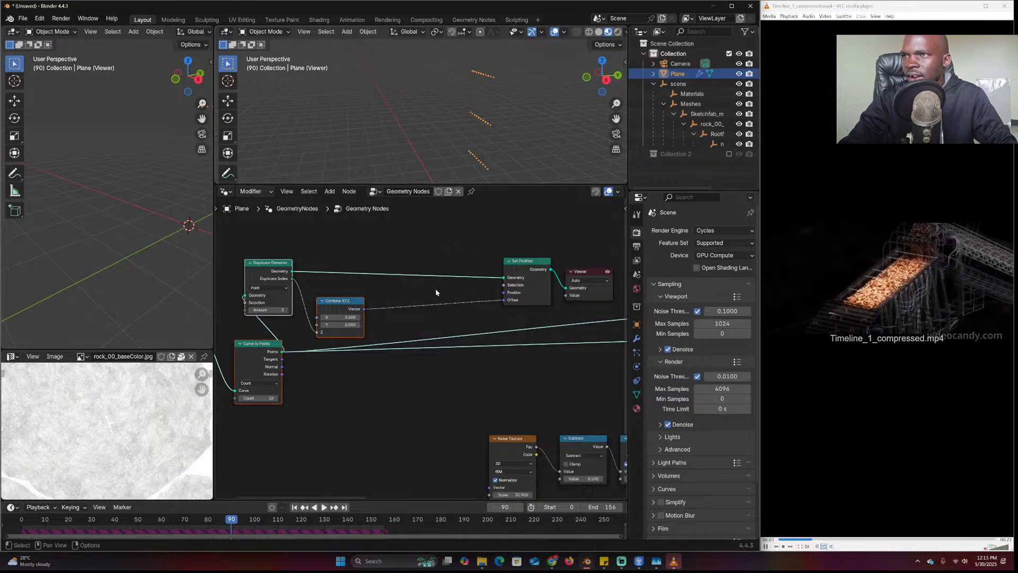
pyautogui.scroll(1, 430, 300)
# Drop a Vector Math node set to Scale onto the Combine XYZ link
pyautogui.hotkey('shift', 'a')
pyautogui.press('Escape')
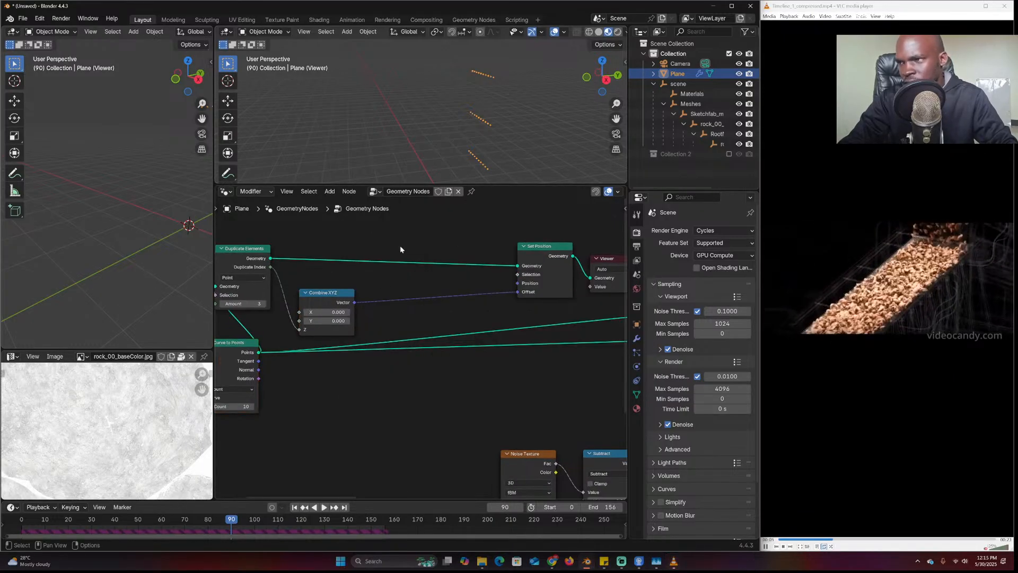
pyautogui.click(428, 272)
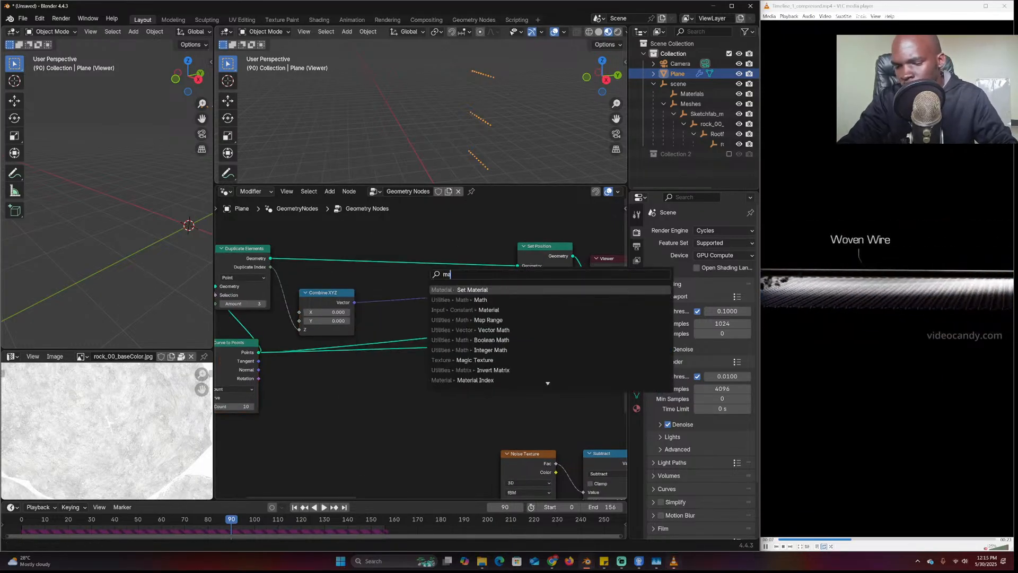
pyautogui.press('Escape')
pyautogui.hotkey('shift', 'a')
pyautogui.click(423, 261)
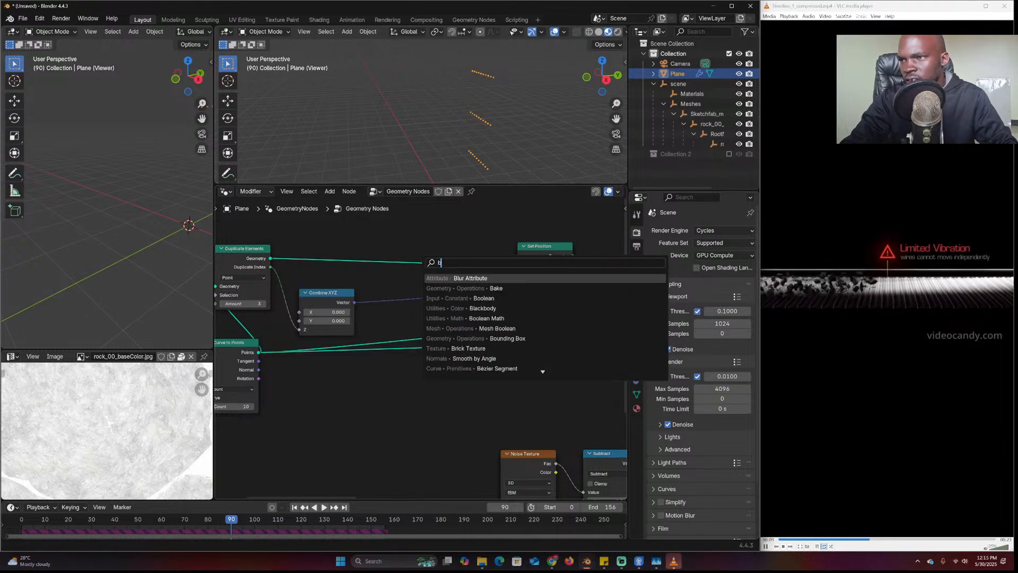
pyautogui.press('Escape')
pyautogui.click(430, 239)
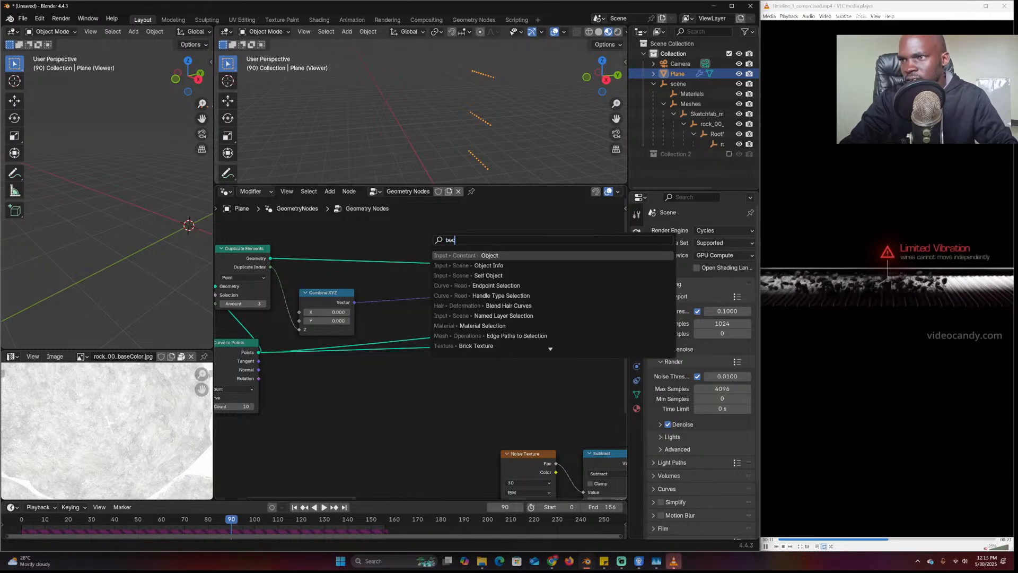
pyautogui.press('Escape')
pyautogui.hotkey('shift', 'a')
pyautogui.click(417, 223)
pyautogui.write('vec')
pyautogui.click(492, 261)
pyautogui.click(410, 292)
pyautogui.click(428, 309)
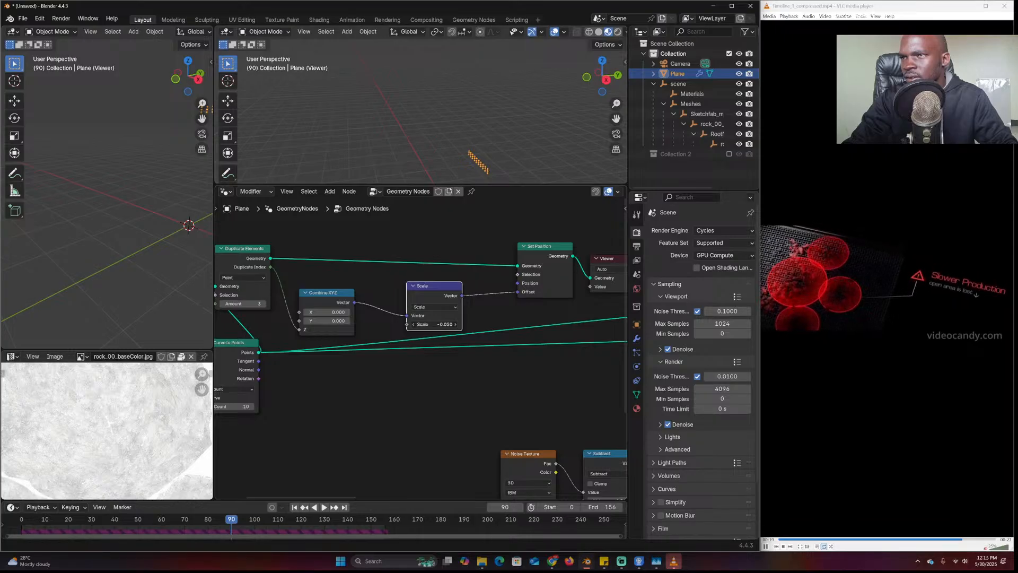
# Rearrange the Scale and Combine XYZ nodes and add a Random Value node below them
pyautogui.moveTo(389, 364); pyautogui.dragTo(437, 354, button='middle')
pyautogui.moveTo(465, 291)
pyautogui.mouseDown()
pyautogui.moveTo(425, 293)
pyautogui.moveTo(469, 290)
pyautogui.mouseUp()
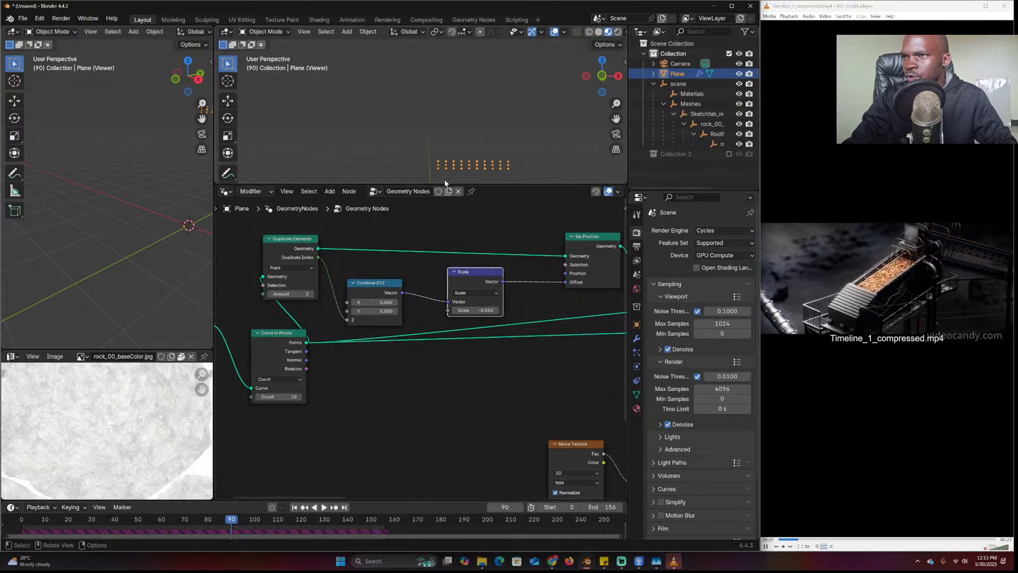
pyautogui.moveTo(362, 287); pyautogui.dragTo(383, 289)
pyautogui.moveTo(339, 298); pyautogui.dragTo(422, 296, button='middle')
pyautogui.scroll(2, 422, 294)
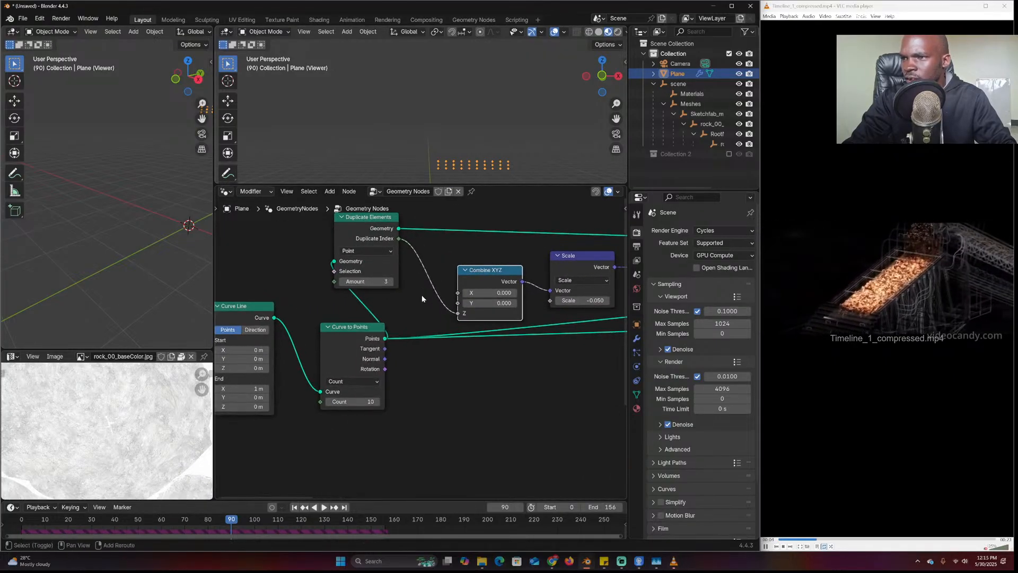
pyautogui.hotkey('shift', 'a')
pyautogui.click(422, 294)
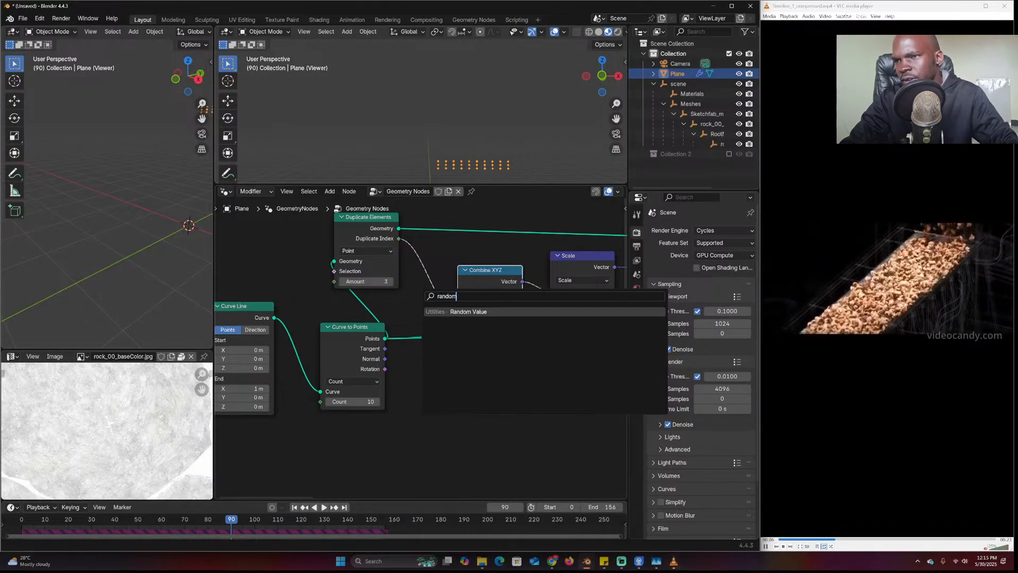
pyautogui.press('Return')
pyautogui.click(463, 365)
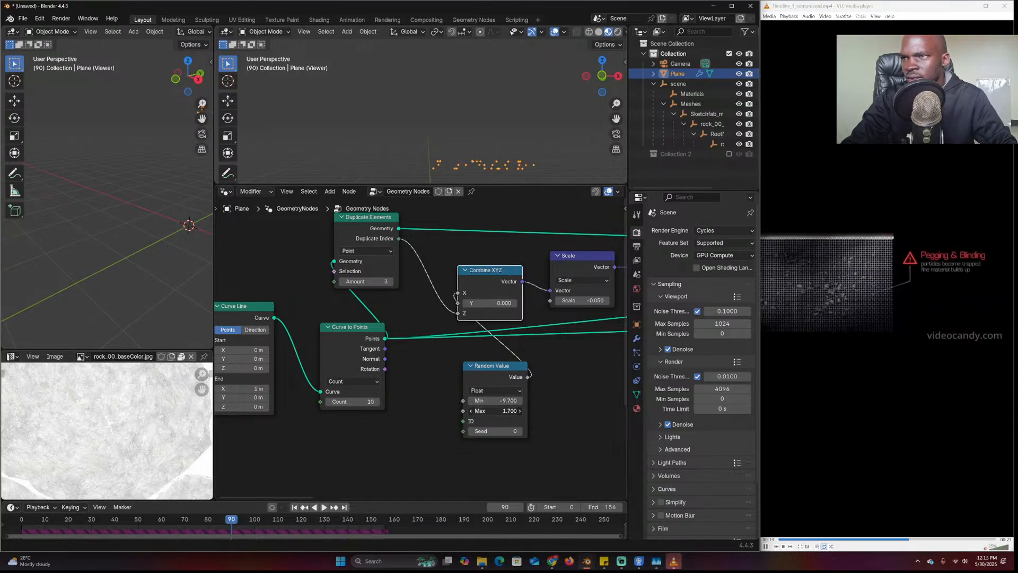
# Look over the Simulation zone and Noise Texture nodes, then recentre on Combine XYZ, Scale and Random Value
pyautogui.scroll(-1, 546, 198)
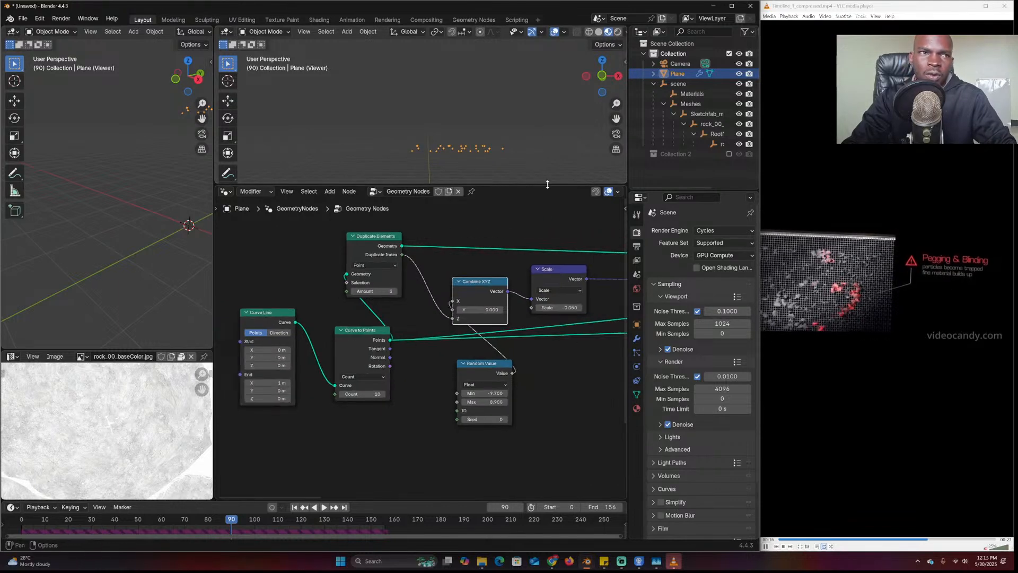
pyautogui.scroll(-4, 589, 342)
pyautogui.moveTo(589, 342); pyautogui.dragTo(448, 351, button='middle')
pyautogui.scroll(1, 495, 357)
pyautogui.moveTo(495, 358); pyautogui.dragTo(466, 359, button='middle')
pyautogui.scroll(-4, 567, 374)
pyautogui.moveTo(567, 374); pyautogui.dragTo(484, 365, button='middle')
pyautogui.scroll(3, 415, 340)
pyautogui.scroll(2, 485, 365)
pyautogui.scroll(-3, 484, 366)
pyautogui.moveTo(411, 361)
pyautogui.mouseDown(button='middle')
pyautogui.moveTo(486, 379)
pyautogui.moveTo(414, 375)
pyautogui.mouseUp(button='middle')
pyautogui.scroll(2, 424, 371)
pyautogui.moveTo(485, 363); pyautogui.dragTo(380, 357, button='middle')
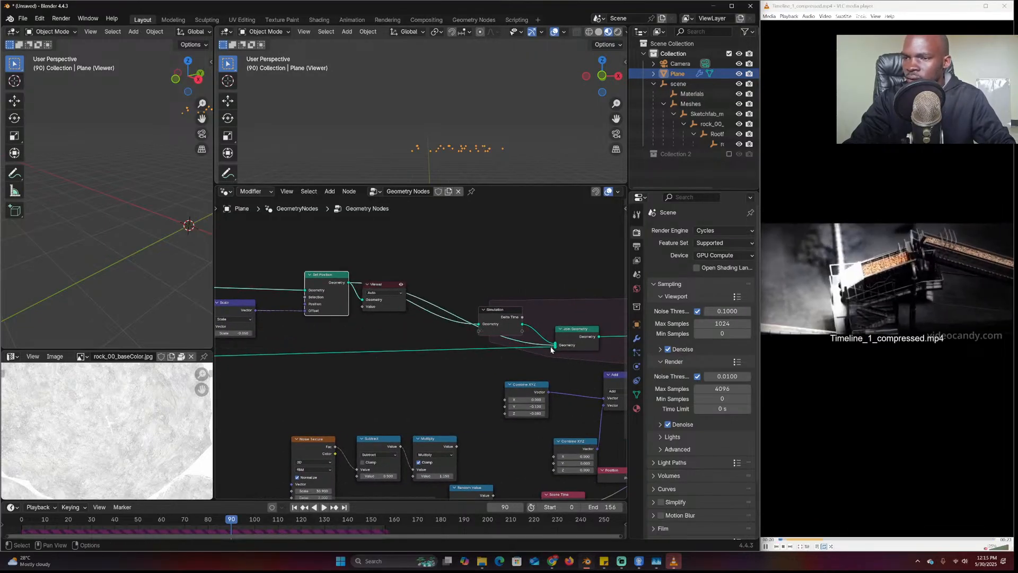
# Preview the Instance on Points output in the Viewer instead
pyautogui.scroll(2, 550, 347)
pyautogui.moveTo(550, 347); pyautogui.dragTo(506, 355, button='middle')
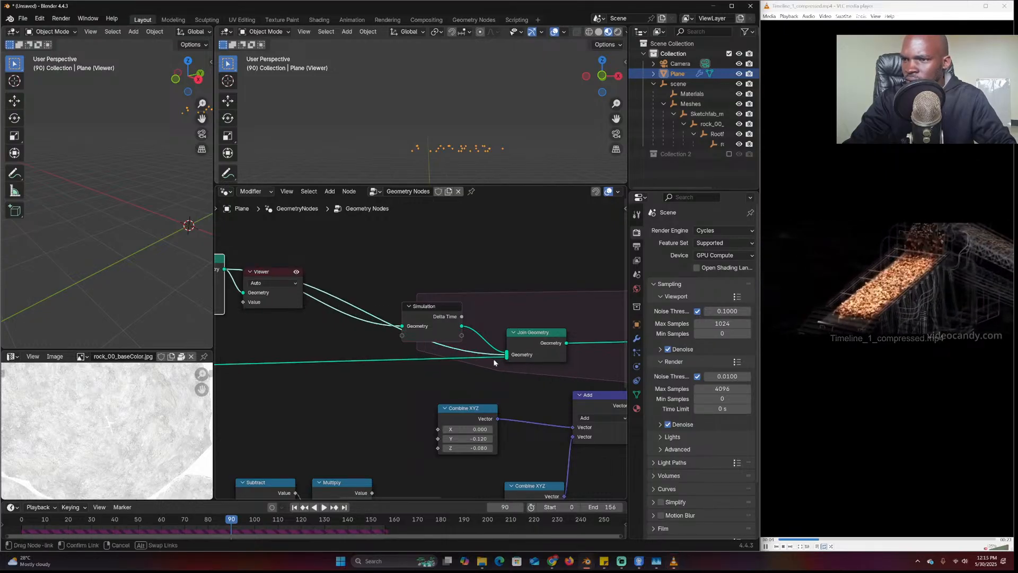
pyautogui.moveTo(483, 360); pyautogui.dragTo(481, 360)
pyautogui.scroll(-4, 461, 355)
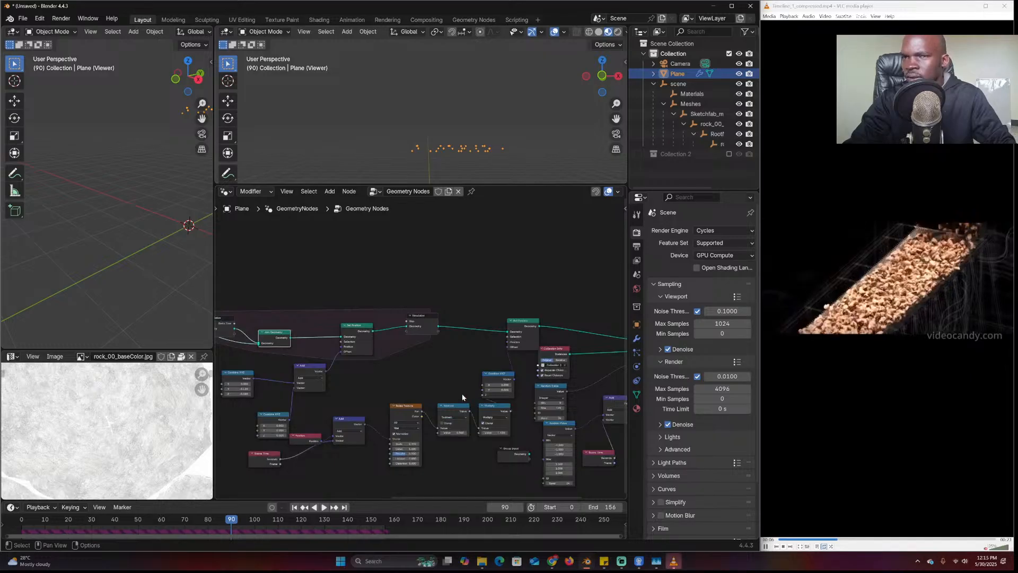
pyautogui.keyDown('ctrl'); pyautogui.keyDown('shift'); pyautogui.click(431, 310); pyautogui.keyUp('shift'); pyautogui.keyUp('ctrl')
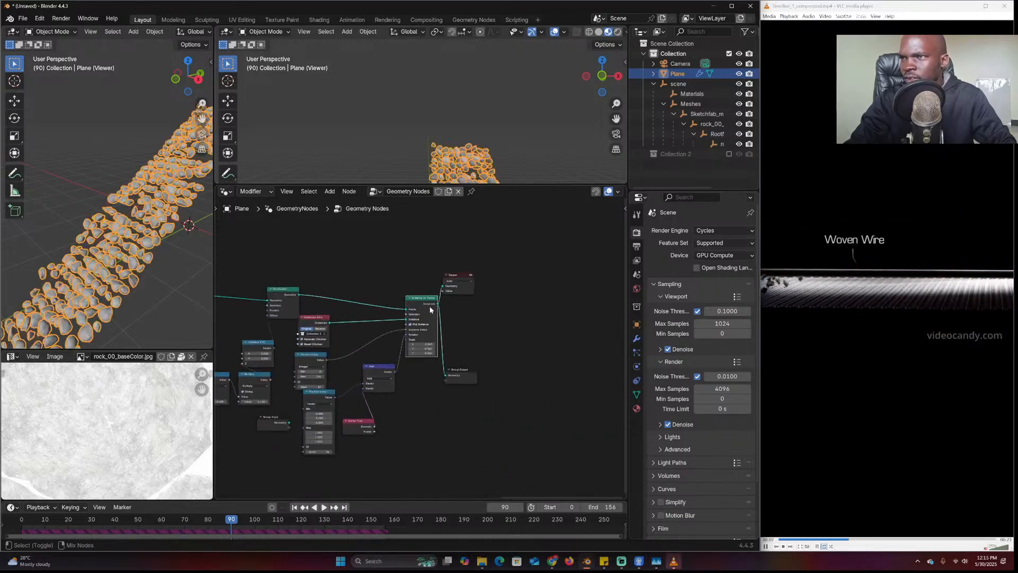
# Replay the simulation from the first frame, then move Random Value up and right near Duplicate Elements
pyautogui.click(502, 120)
pyautogui.click(17, 528)
pyautogui.press('space')
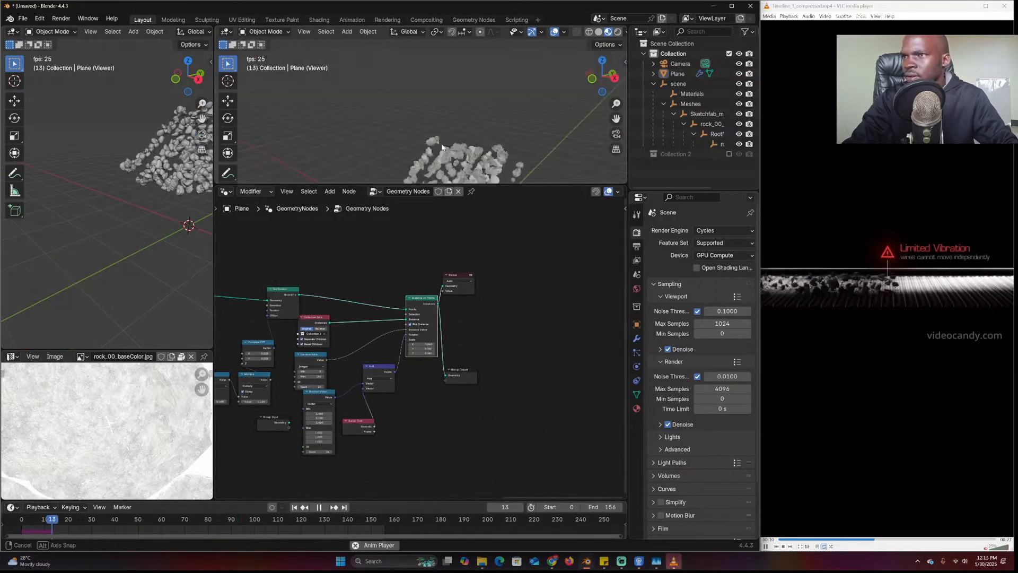
pyautogui.moveTo(534, 94); pyautogui.dragTo(522, 137, button='middle')
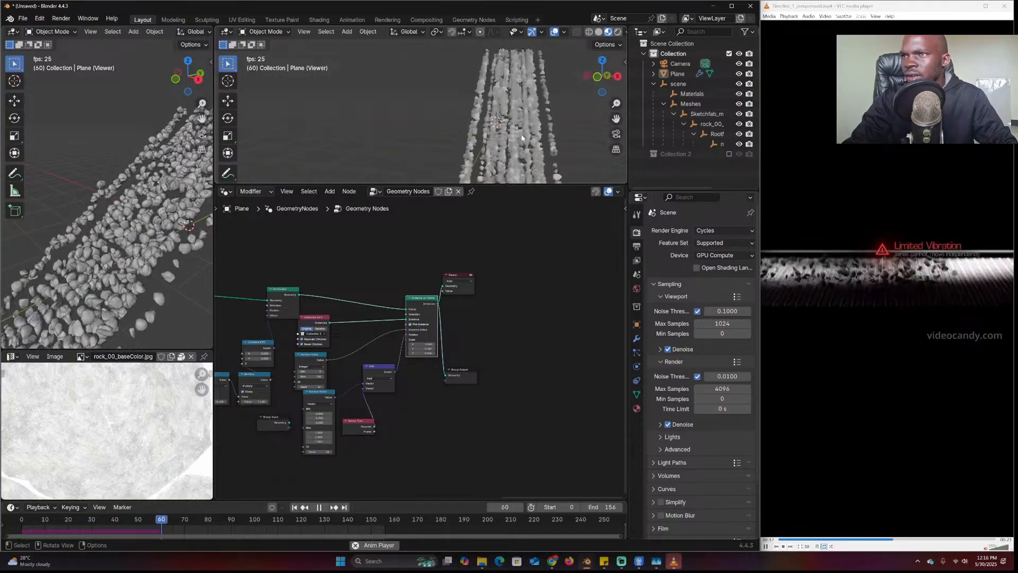
pyautogui.press('space')
pyautogui.press('space')
pyautogui.moveTo(523, 137); pyautogui.dragTo(491, 132, button='middle')
pyautogui.scroll(4, 382, 306)
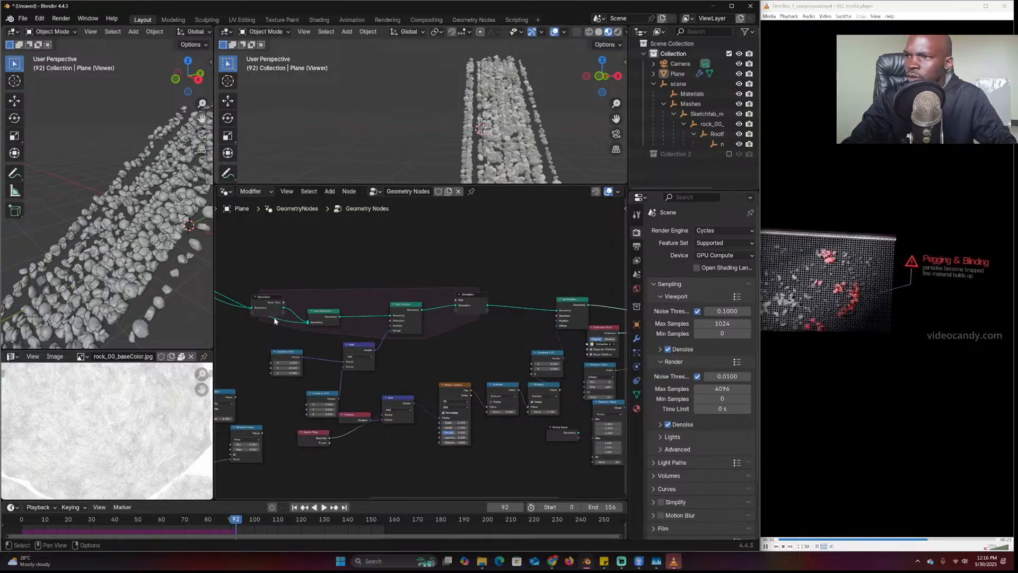
pyautogui.moveTo(516, 334); pyautogui.dragTo(519, 372, button='middle')
pyautogui.moveTo(518, 373); pyautogui.dragTo(530, 349)
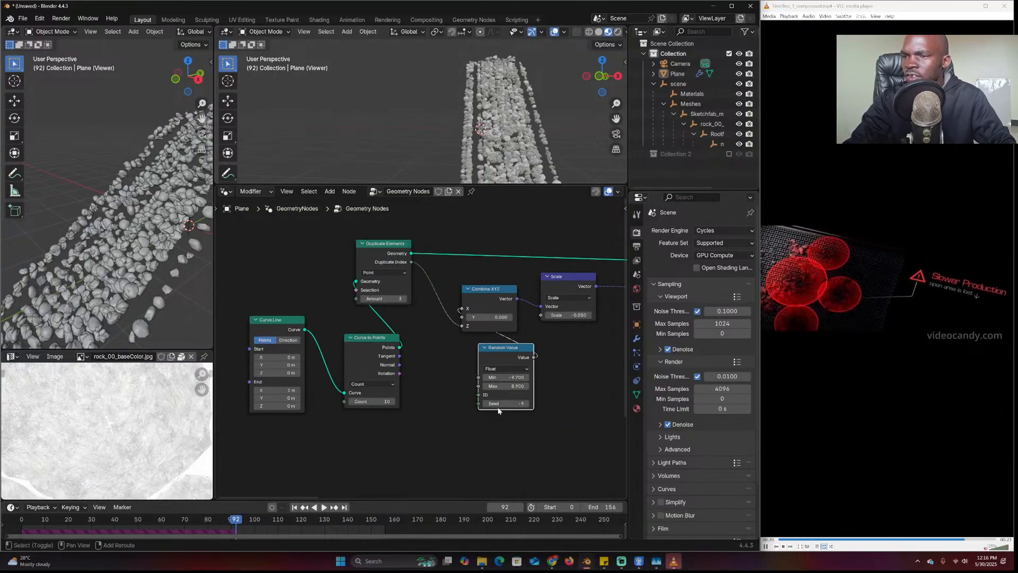
# Add a Scene Time node and link its Frame output to the Random Value Seed
pyautogui.hotkey('shift', 'a')
pyautogui.click(455, 343)
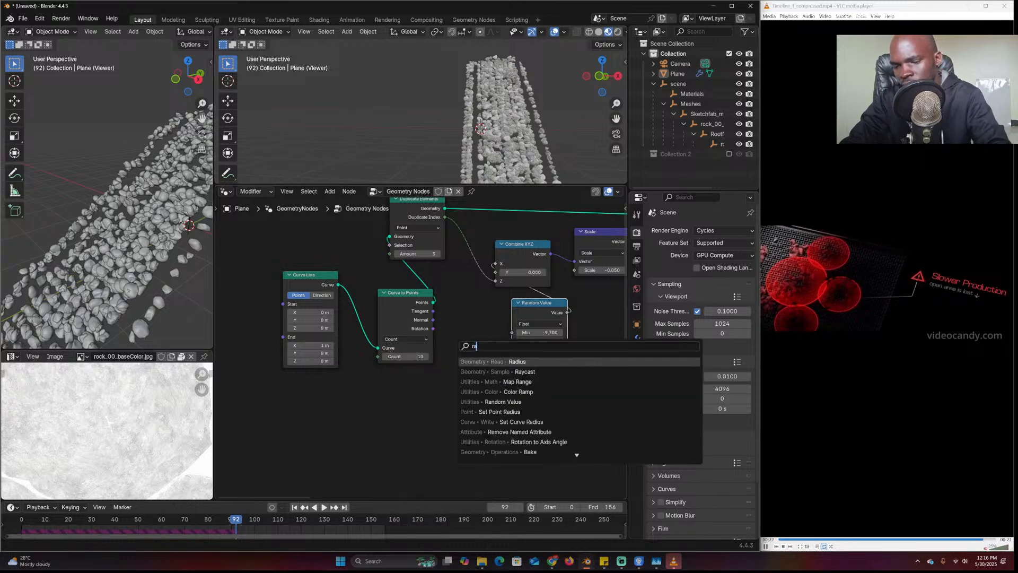
pyautogui.press('Escape')
pyautogui.hotkey('shift', 'a')
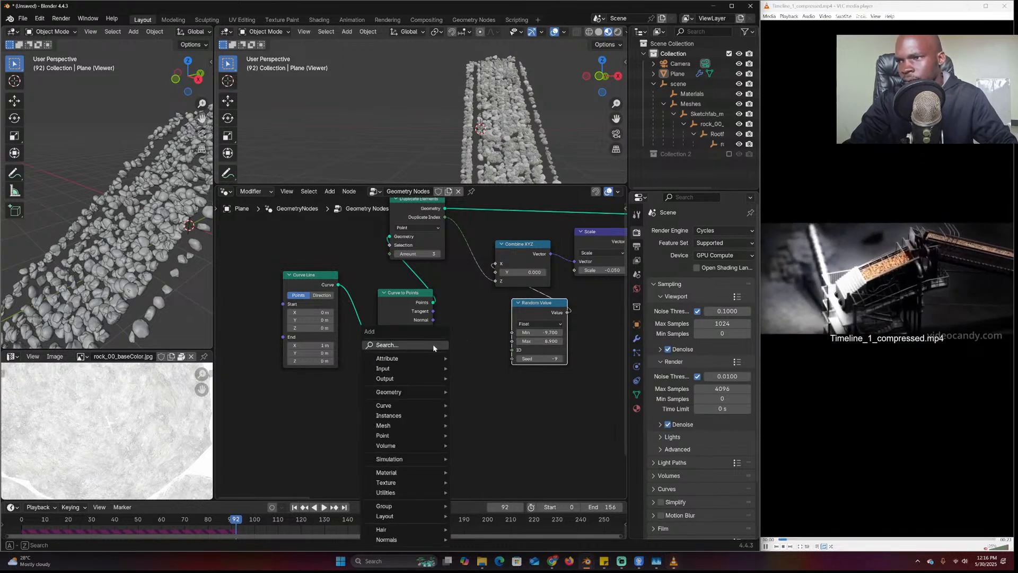
pyautogui.click(432, 347)
pyautogui.write('t')
pyautogui.press('Return')
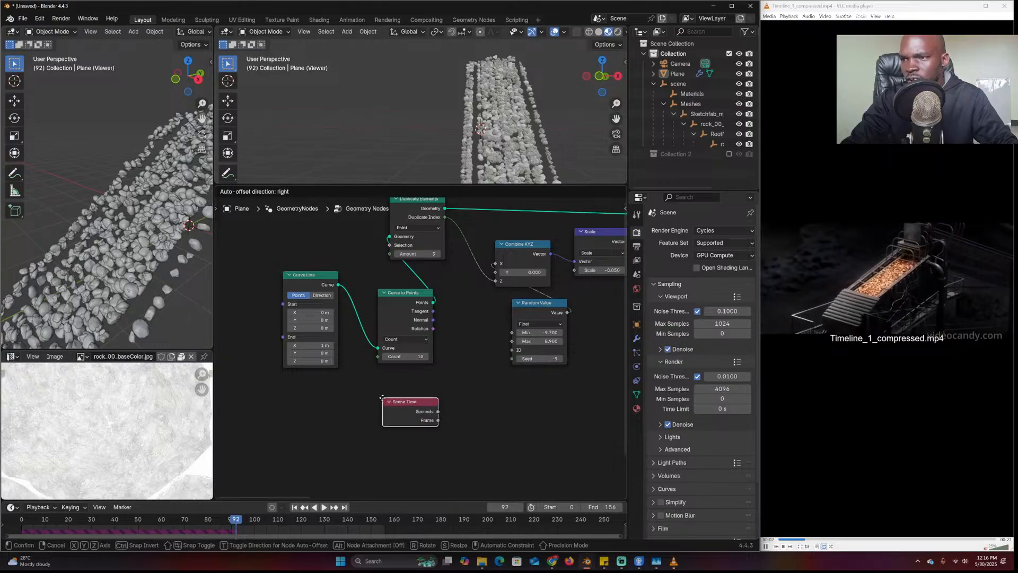
pyautogui.click(436, 420)
pyautogui.moveTo(499, 368); pyautogui.dragTo(511, 359)
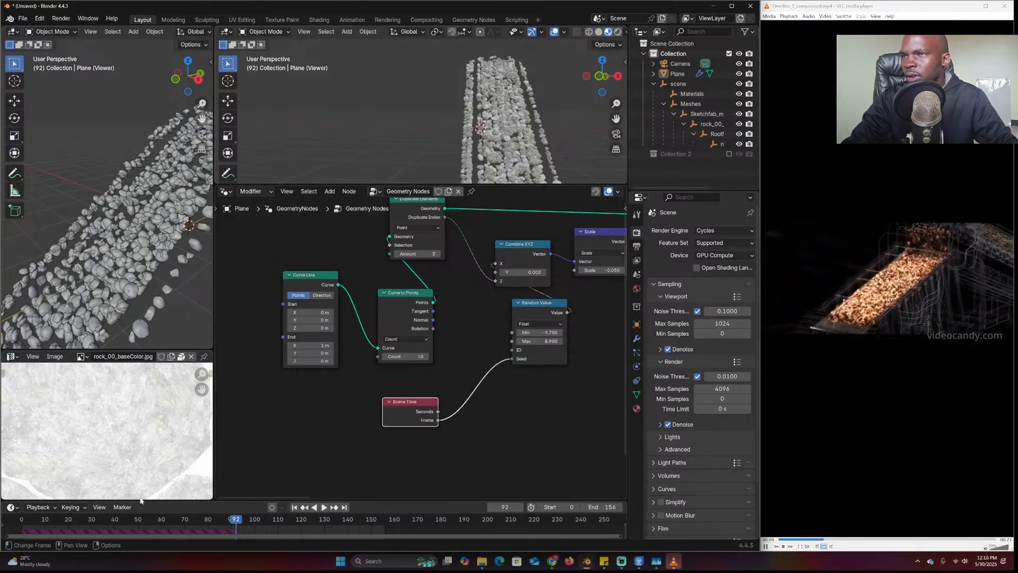
# Play the simulation to check the time-varying scatter, then select the Plane
pyautogui.press('space')
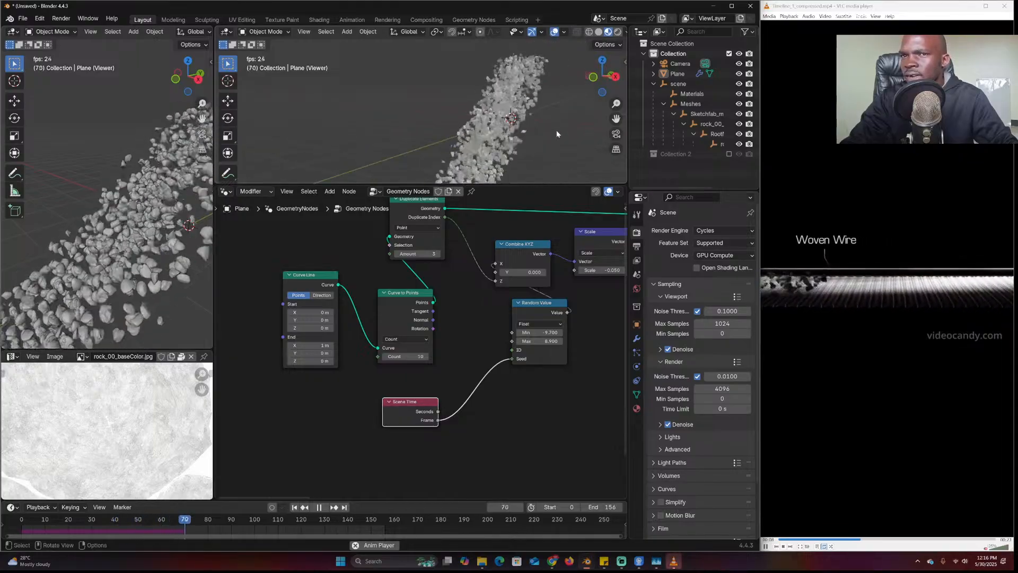
pyautogui.moveTo(517, 140)
pyautogui.mouseDown(button='middle')
pyautogui.moveTo(585, 127)
pyautogui.moveTo(513, 138)
pyautogui.mouseUp(button='middle')
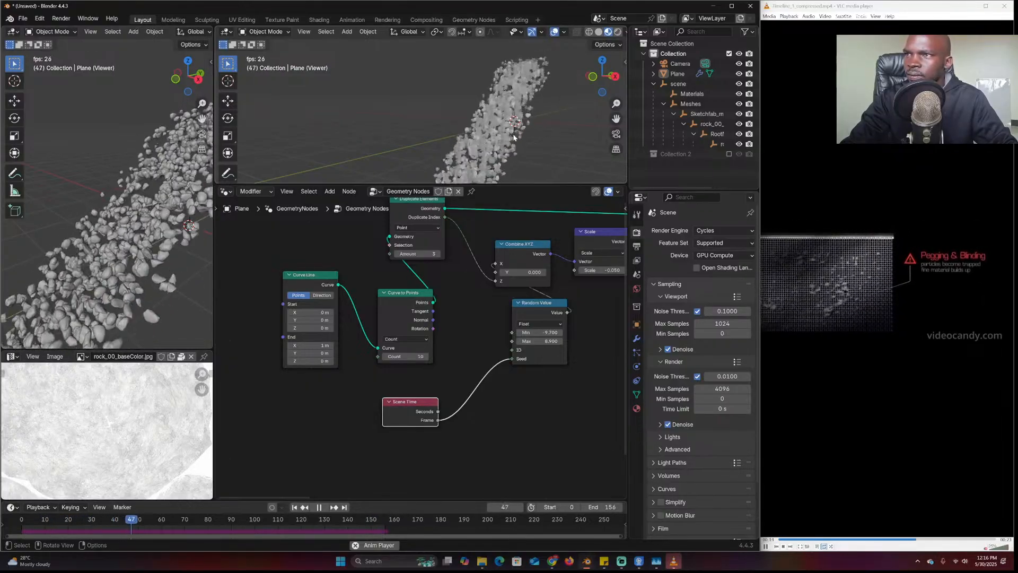
pyautogui.press('space')
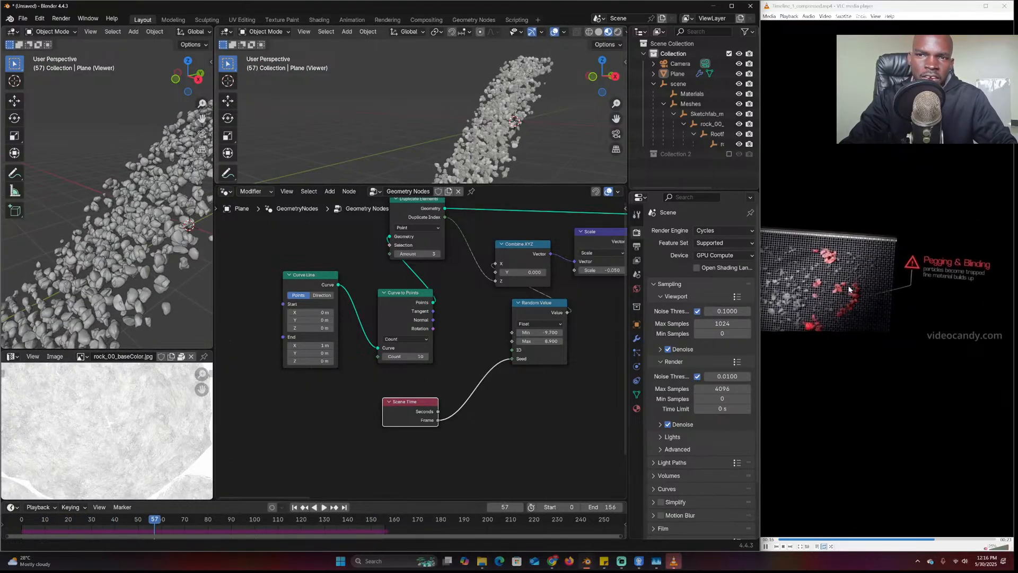
pyautogui.click(501, 137)
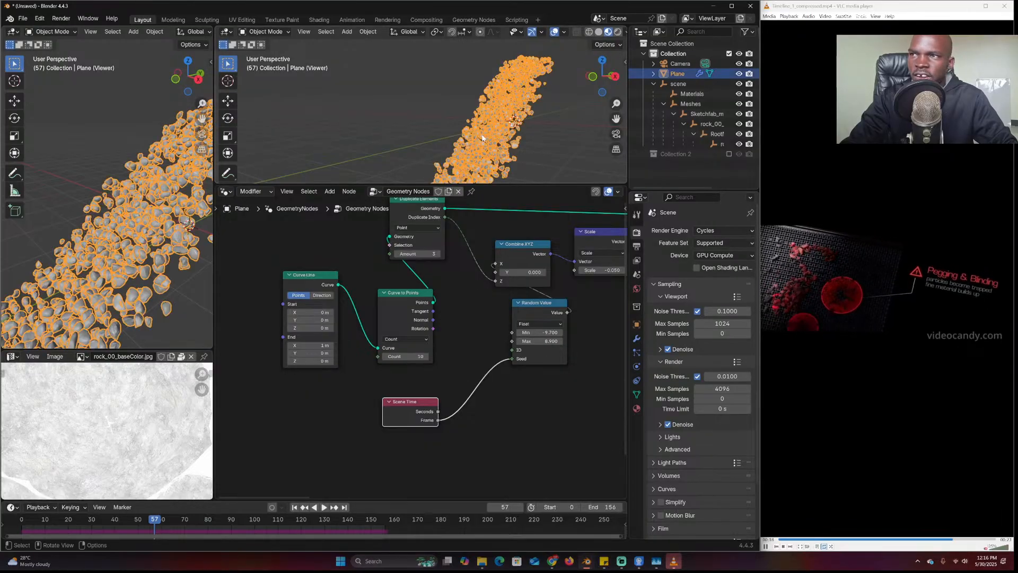
# Reposition the lower Combine XYZ node and start editing the upper Combine XYZ's Z offset
pyautogui.scroll(-6, 506, 352)
pyautogui.moveTo(588, 356); pyautogui.dragTo(463, 361, button='middle')
pyautogui.moveTo(527, 364); pyautogui.dragTo(460, 346, button='middle')
pyautogui.moveTo(375, 328); pyautogui.dragTo(445, 332, button='middle')
pyautogui.scroll(-4, 486, 366)
pyautogui.moveTo(487, 366); pyautogui.dragTo(395, 333, button='middle')
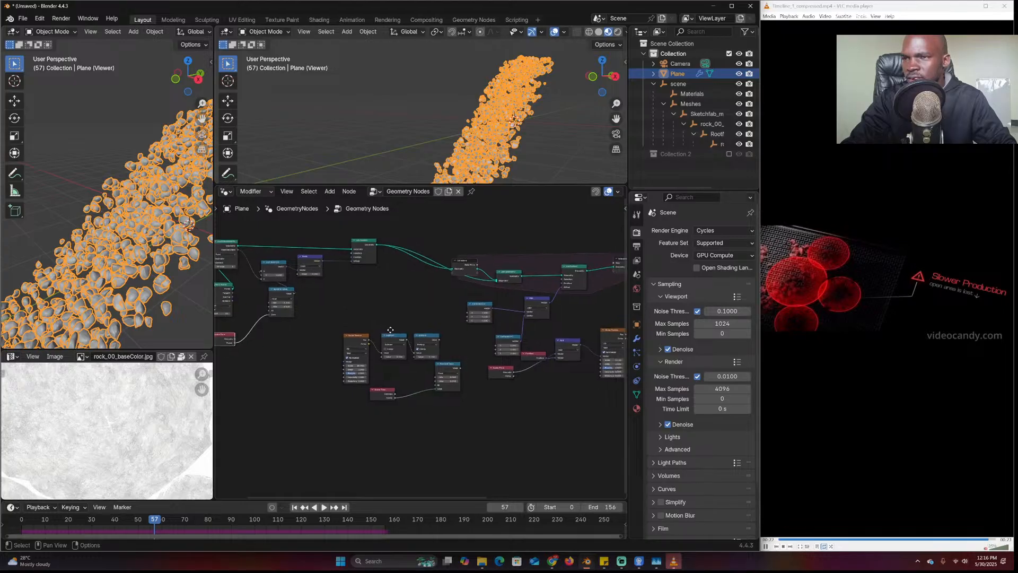
pyautogui.moveTo(330, 334); pyautogui.dragTo(354, 336, button='middle')
pyautogui.scroll(3, 493, 342)
pyautogui.scroll(1, 358, 337)
pyautogui.moveTo(524, 342); pyautogui.dragTo(318, 336, button='middle')
pyautogui.scroll(3, 318, 335)
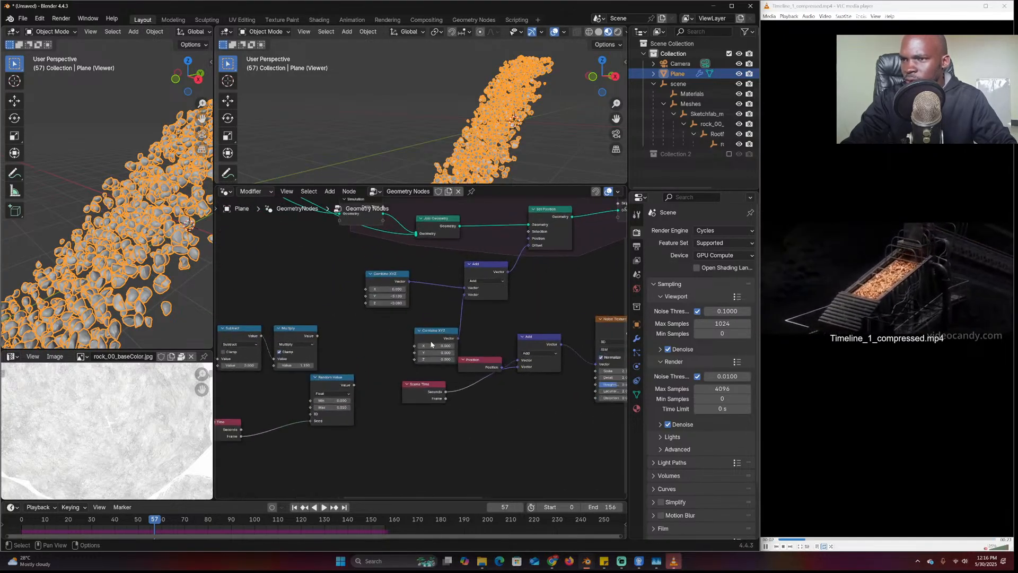
pyautogui.moveTo(429, 328); pyautogui.dragTo(420, 325)
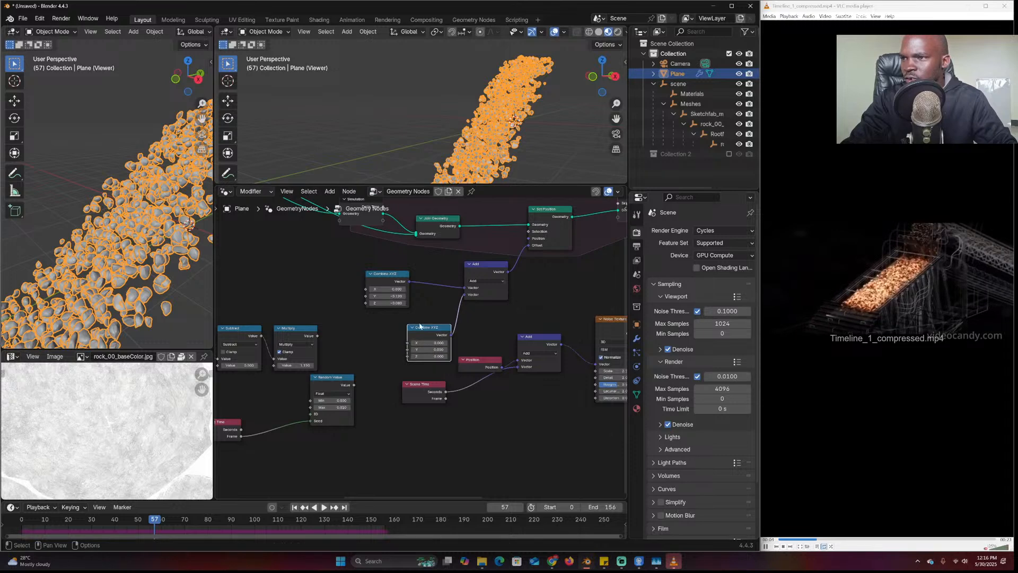
pyautogui.doubleClick(387, 303)
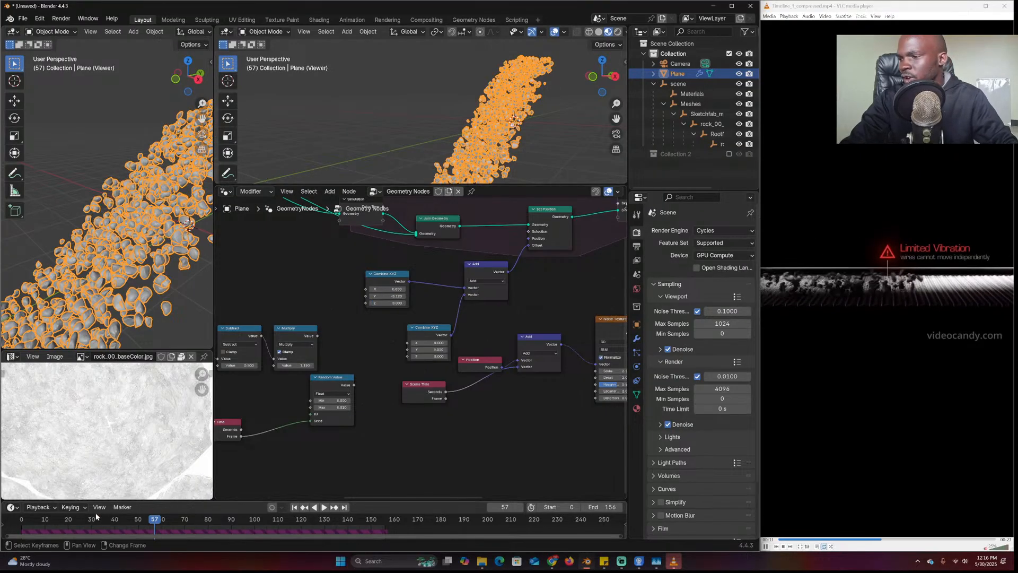
# Duplicate the Plane, offset the copy about 6 m along X, and replay from frame -3
pyautogui.scroll(-5, 476, 125)
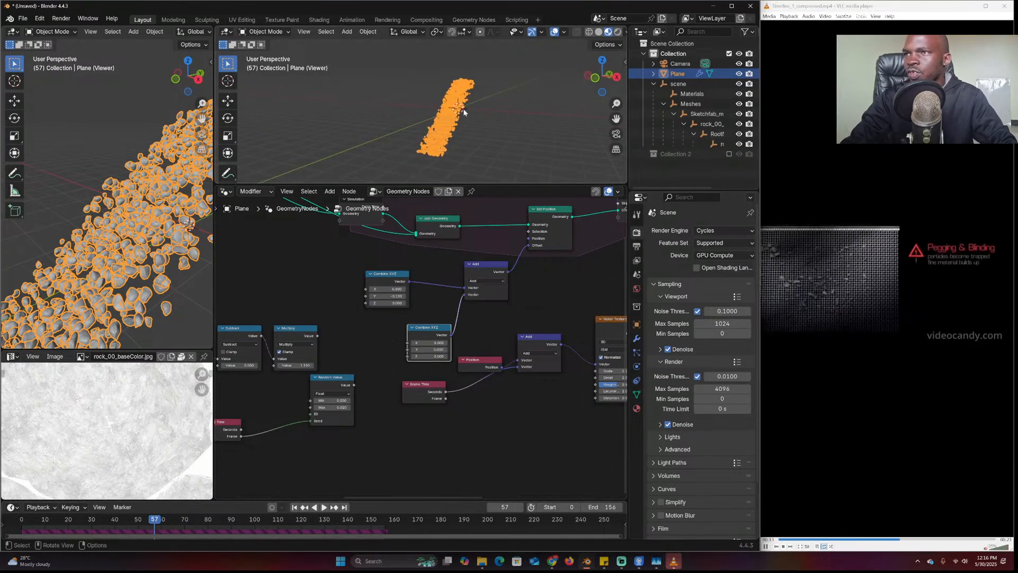
pyautogui.hotkey('shift', 'd')
pyautogui.press('x')
pyautogui.click(556, 117)
pyautogui.keyDown('shift'); pyautogui.moveTo(544, 133); pyautogui.dragTo(537, 137, button='middle'); pyautogui.keyUp('shift')
pyautogui.click(15, 519)
pyautogui.press('space')
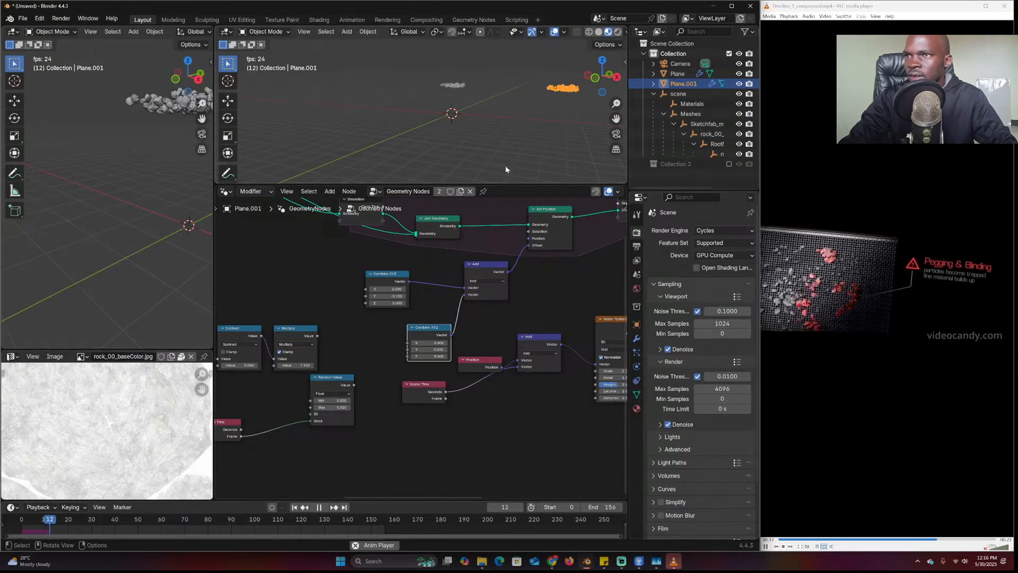
pyautogui.press('Escape')
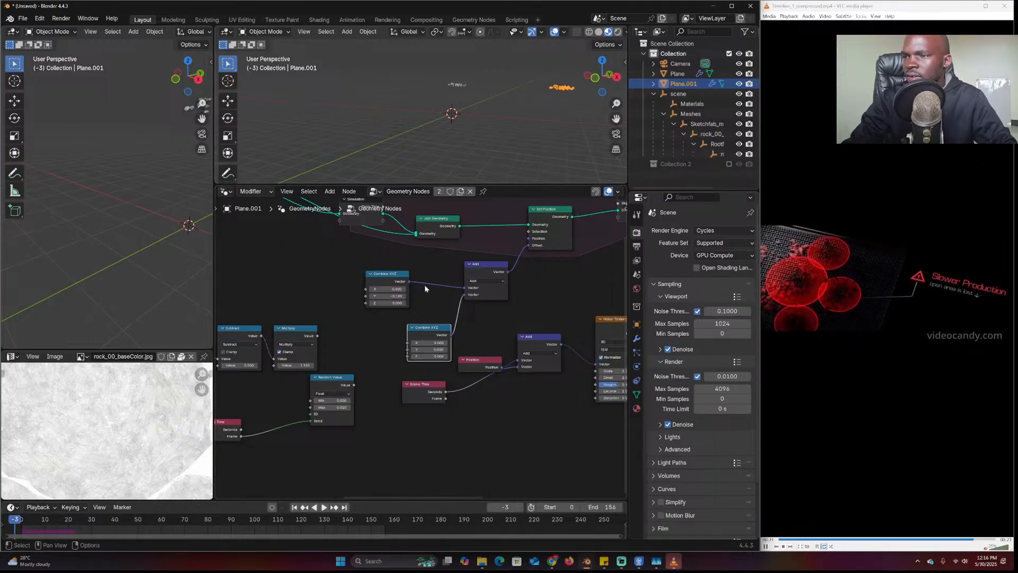
pyautogui.press('space')
# Make the copy's tree single-user (Geometry Nodes.001), set Combine XYZ Z to 0, and replay
pyautogui.click(439, 191)
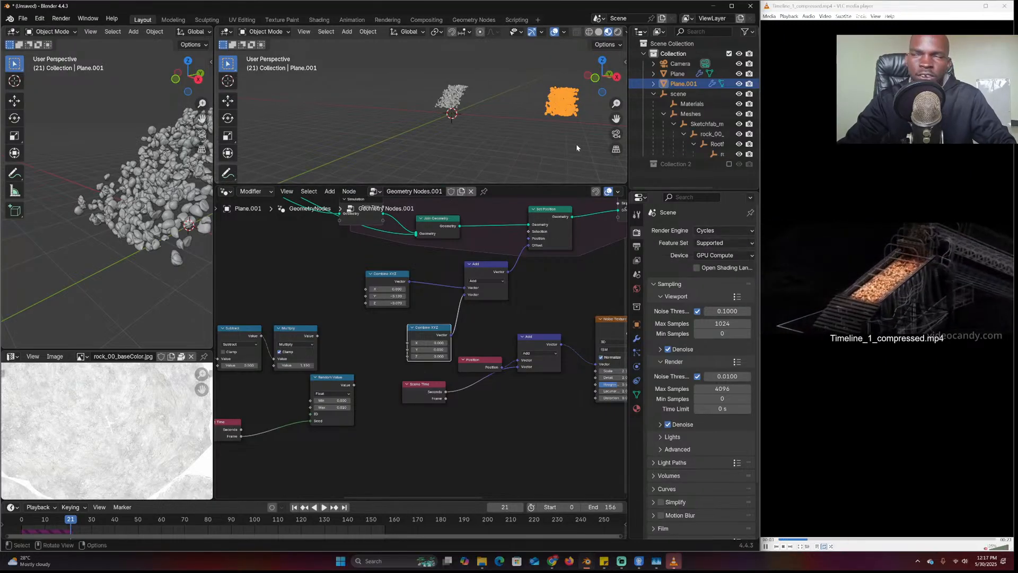
pyautogui.scroll(-2, 579, 152)
pyautogui.scroll(1, 411, 302)
pyautogui.doubleClick(379, 290)
pyautogui.write('0')
pyautogui.press('Return')
pyautogui.moveTo(382, 285); pyautogui.dragTo(372, 293, button='middle')
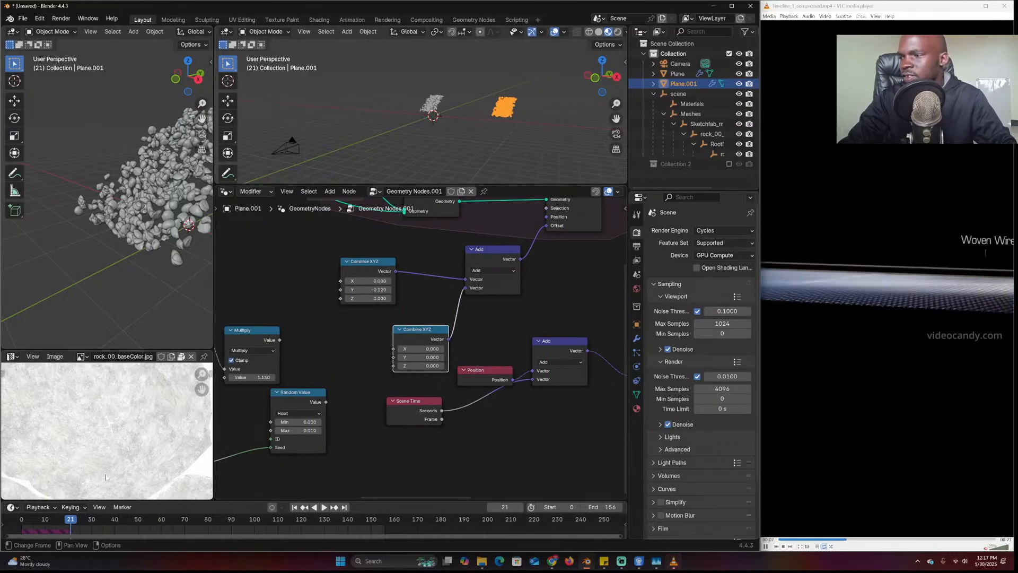
pyautogui.click(23, 522)
pyautogui.press('space')
# Orbit and frame the view around both rock streams while the simulation plays
pyautogui.moveTo(504, 122); pyautogui.dragTo(318, 101, button='middle')
pyautogui.click(425, 162)
pyautogui.scroll(6, 424, 162)
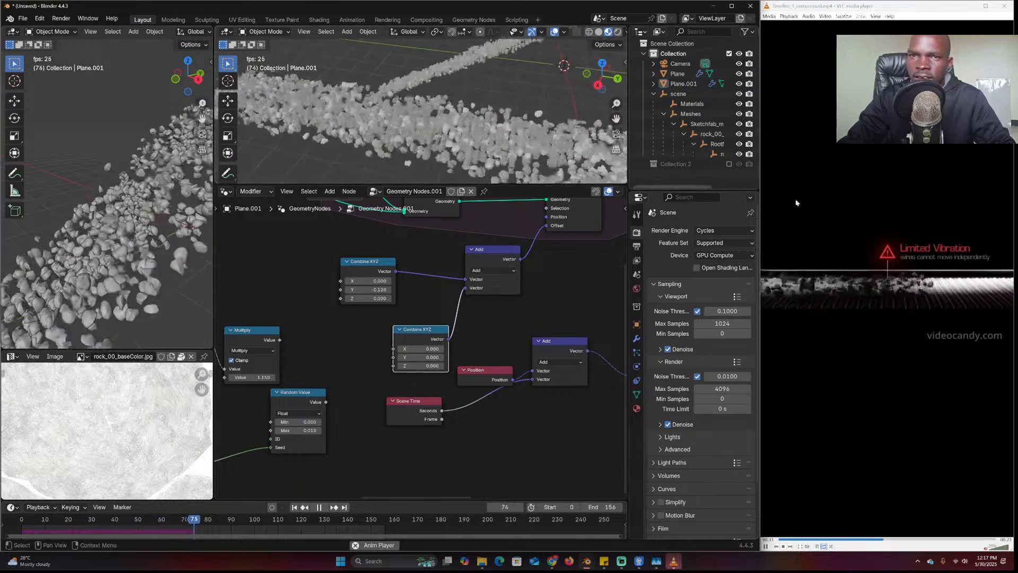
pyautogui.scroll(-5, 504, 118)
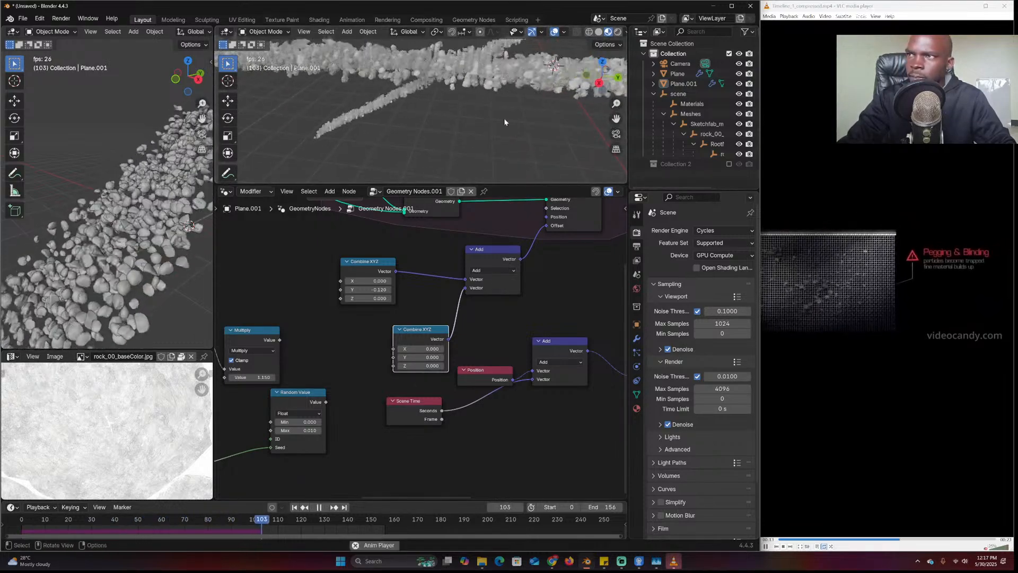
pyautogui.keyDown('shift'); pyautogui.moveTo(503, 119); pyautogui.dragTo(512, 172, button='middle'); pyautogui.keyUp('shift')
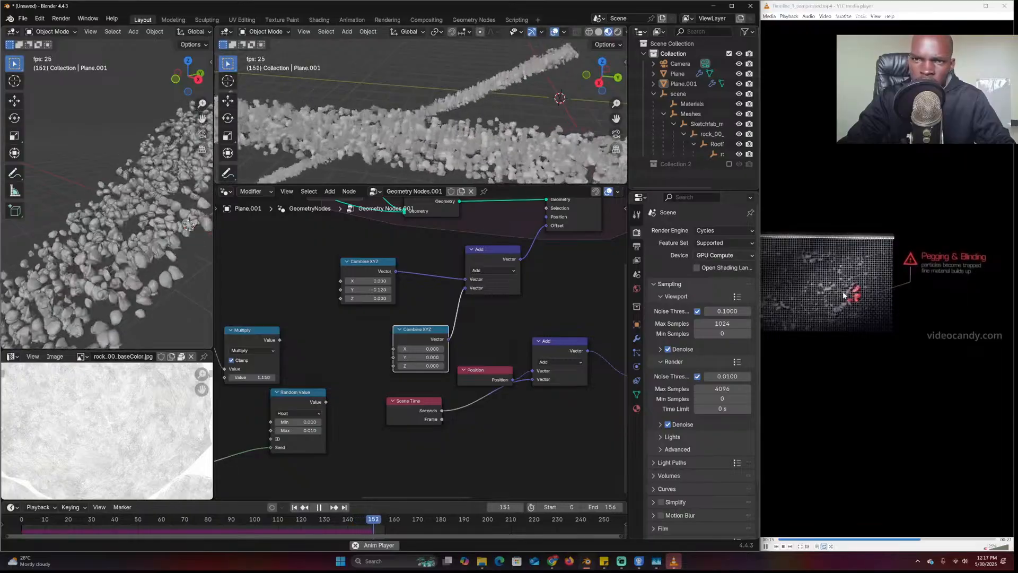
pyautogui.press('space')
# Select the copy, move its Simulation input node up-left, and replay to compare streams
pyautogui.click(575, 154)
pyautogui.scroll(-5, 562, 295)
pyautogui.moveTo(562, 297); pyautogui.dragTo(373, 364, button='middle')
pyautogui.moveTo(287, 342); pyautogui.dragTo(527, 351, button='middle')
pyautogui.moveTo(393, 307); pyautogui.dragTo(382, 277)
pyautogui.moveTo(503, 387); pyautogui.dragTo(393, 341, button='middle')
pyautogui.scroll(3, 393, 341)
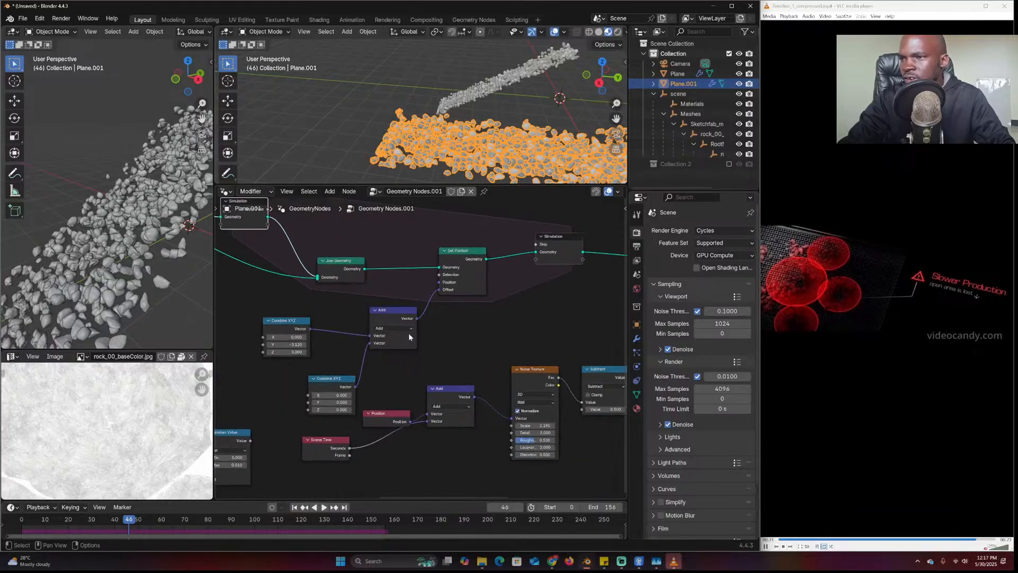
pyautogui.press('space')
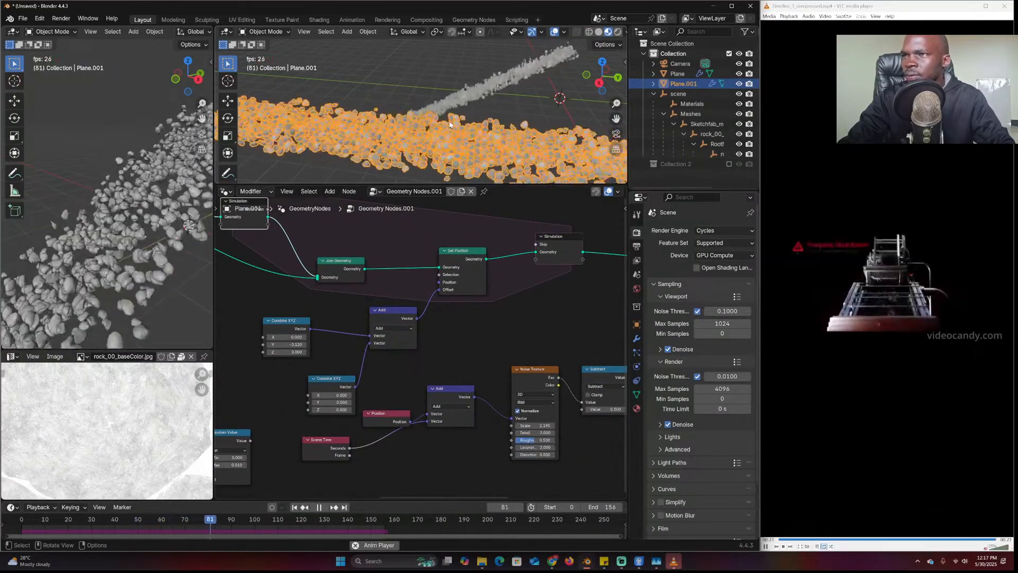
pyautogui.press('space')
# Switch to Top view and frame the copy's Set Position, Scale and Curve Line nodes
pyautogui.scroll(-2, 457, 129)
pyautogui.press('KP_7')
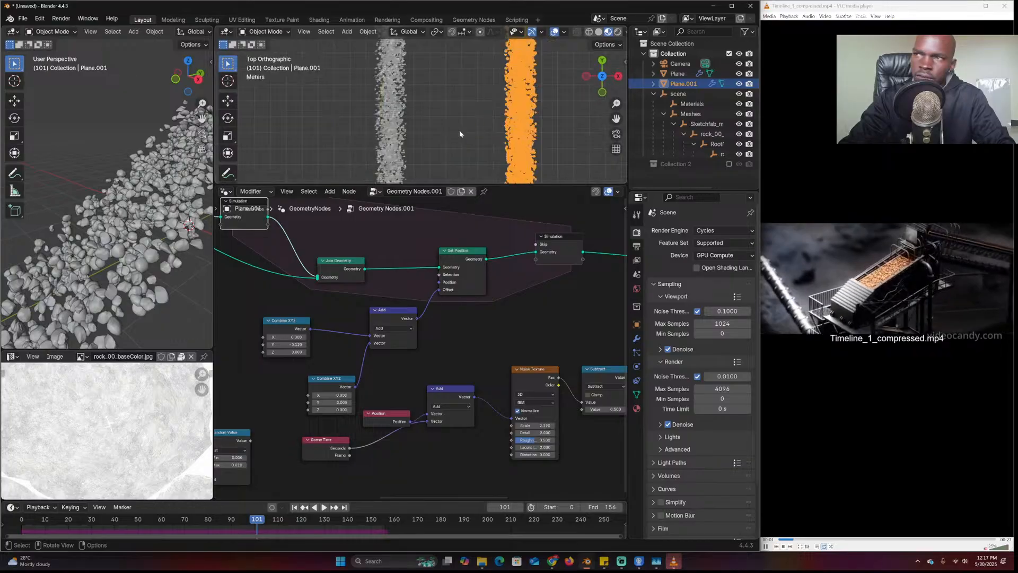
pyautogui.click(598, 135)
pyautogui.scroll(-3, 362, 235)
pyautogui.moveTo(360, 237); pyautogui.dragTo(545, 309, button='middle')
pyautogui.scroll(3, 432, 324)
pyautogui.moveTo(329, 328); pyautogui.dragTo(567, 334, button='middle')
pyautogui.moveTo(318, 409); pyautogui.dragTo(416, 389, button='middle')
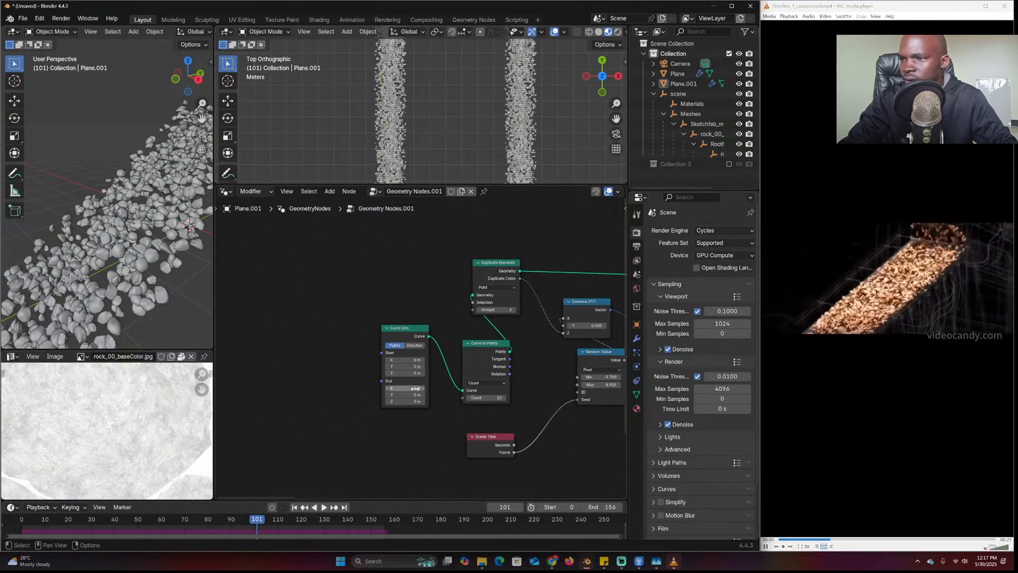
# Replay both rock streams from the first frame, then view them from Top and open the Add menu
pyautogui.click(22, 515)
pyautogui.press('space')
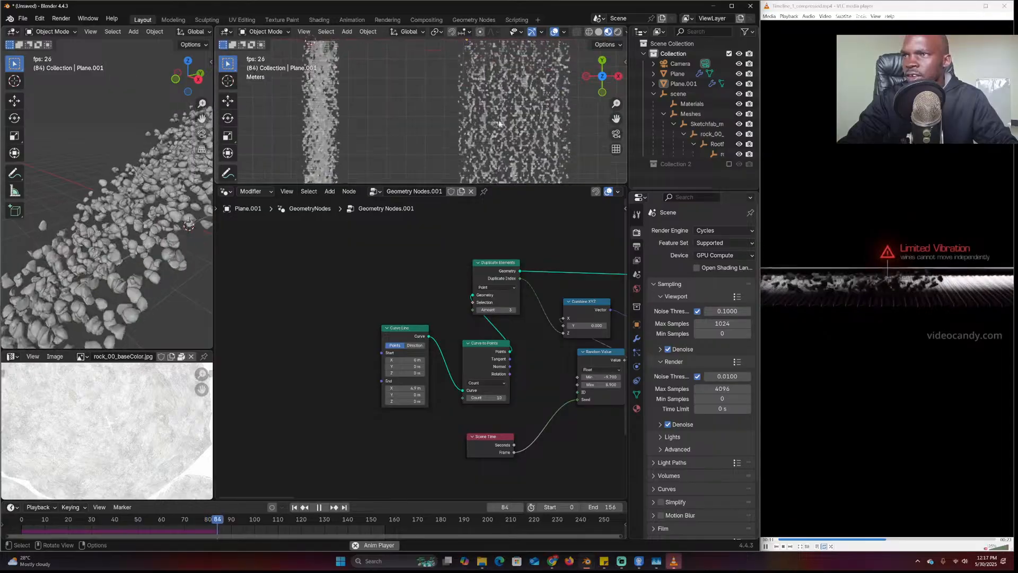
pyautogui.moveTo(496, 123); pyautogui.dragTo(416, 129, button='middle')
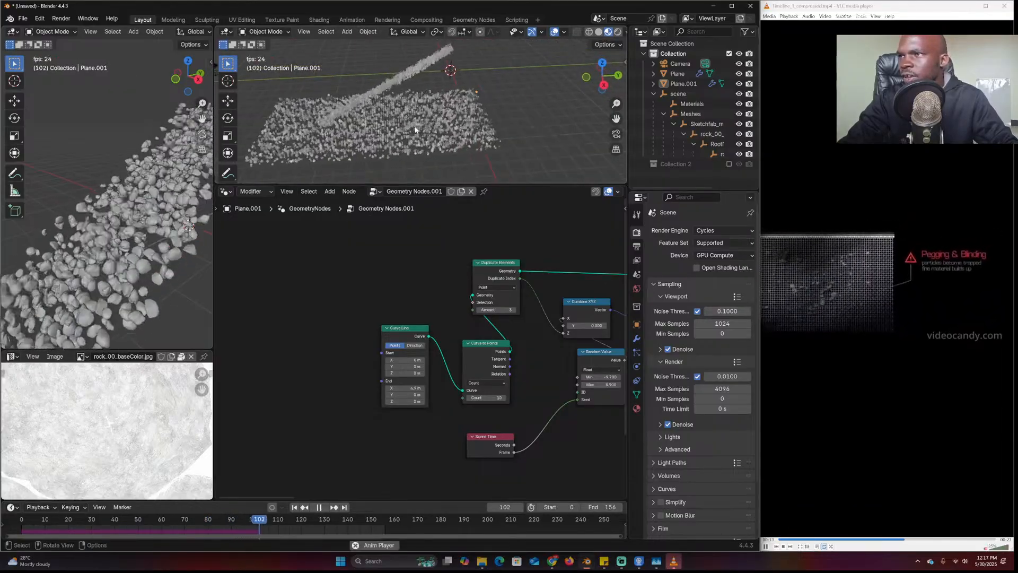
pyautogui.scroll(5, 417, 129)
pyautogui.press('space')
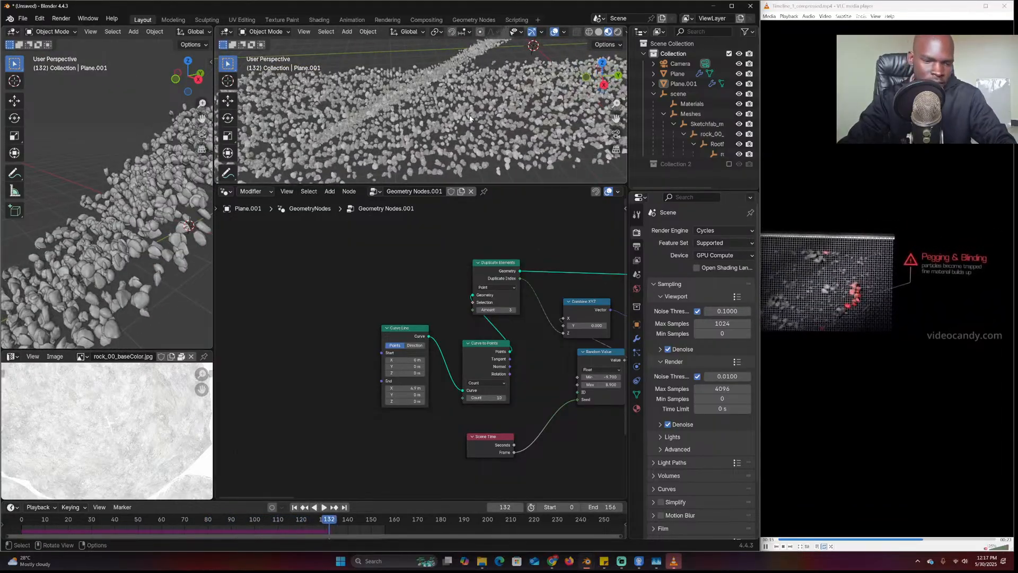
pyautogui.press('KP_7')
pyautogui.scroll(3, 478, 111)
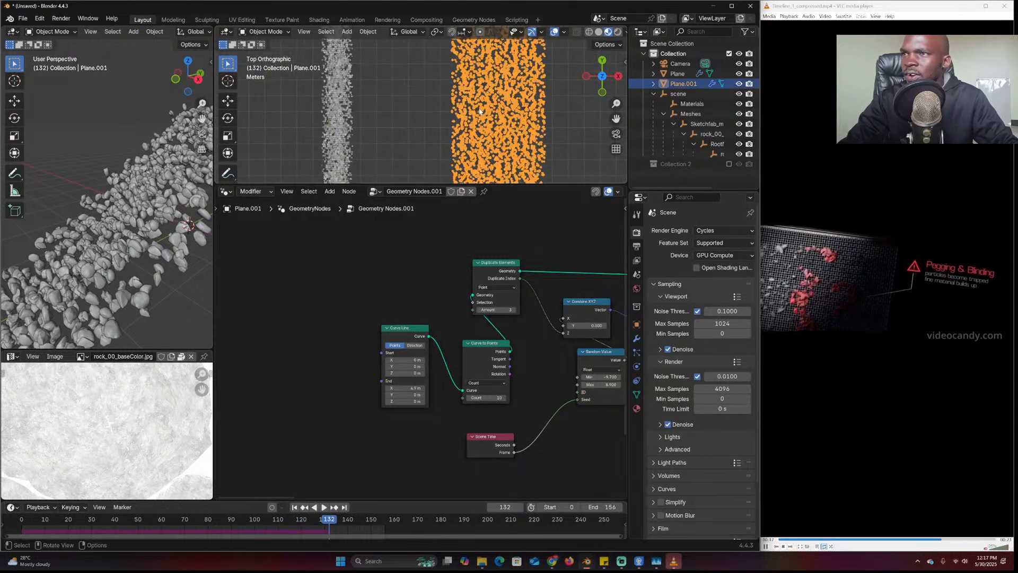
pyautogui.hotkey('shift', 'a')
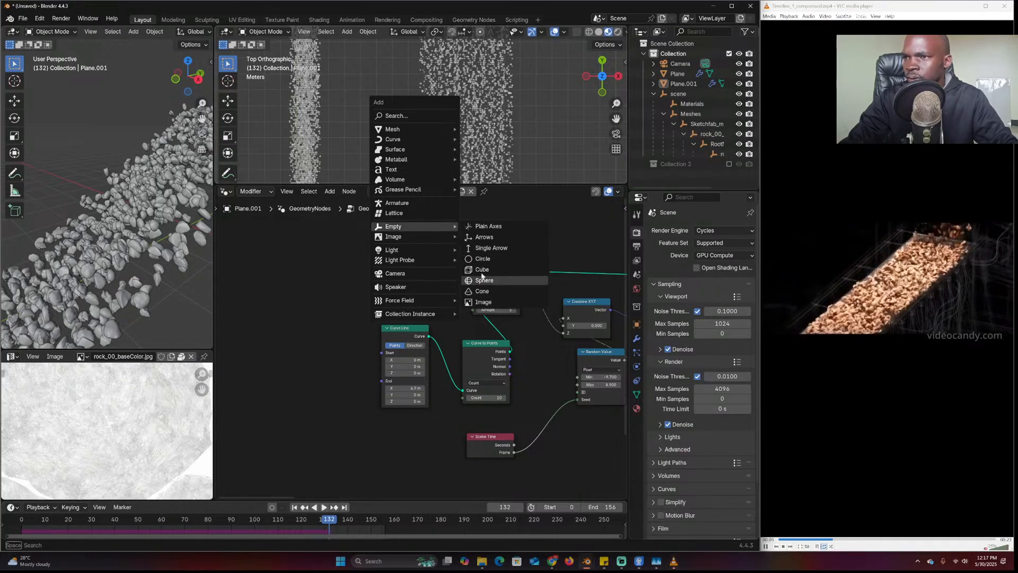
# Add a sphere Empty and move it into place beside the rock streams
pyautogui.click(483, 280)
pyautogui.press('g')
pyautogui.click(507, 140)
pyautogui.moveTo(507, 139); pyautogui.dragTo(459, 85, button='middle')
pyautogui.click(460, 85)
pyautogui.press('KP_7')
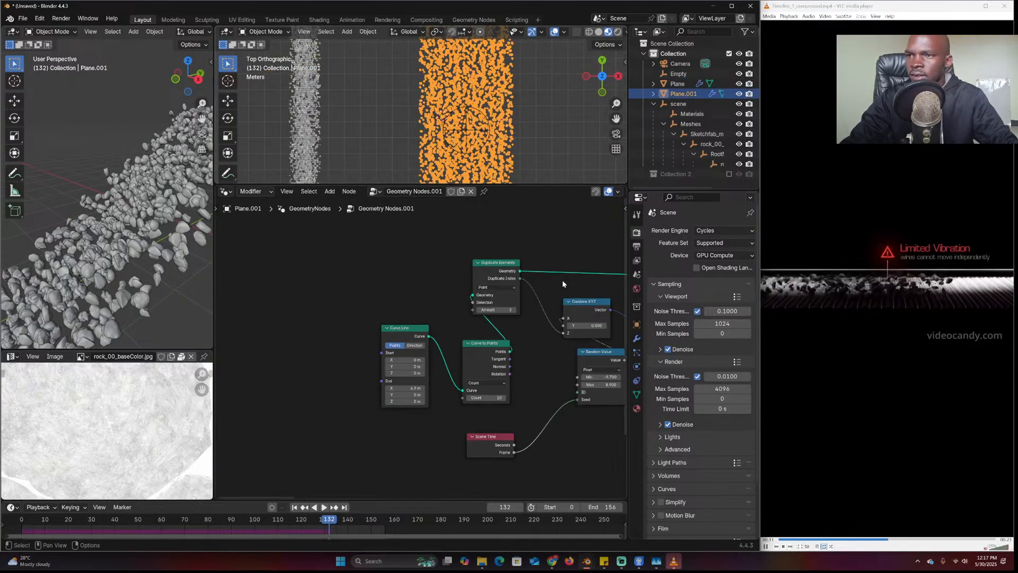
# Reselect Plane.001 and drag the sphere Empty into its node tree as an Object Info node
pyautogui.scroll(-3, 562, 284)
pyautogui.moveTo(562, 283); pyautogui.dragTo(396, 286, button='middle')
pyautogui.click(482, 116)
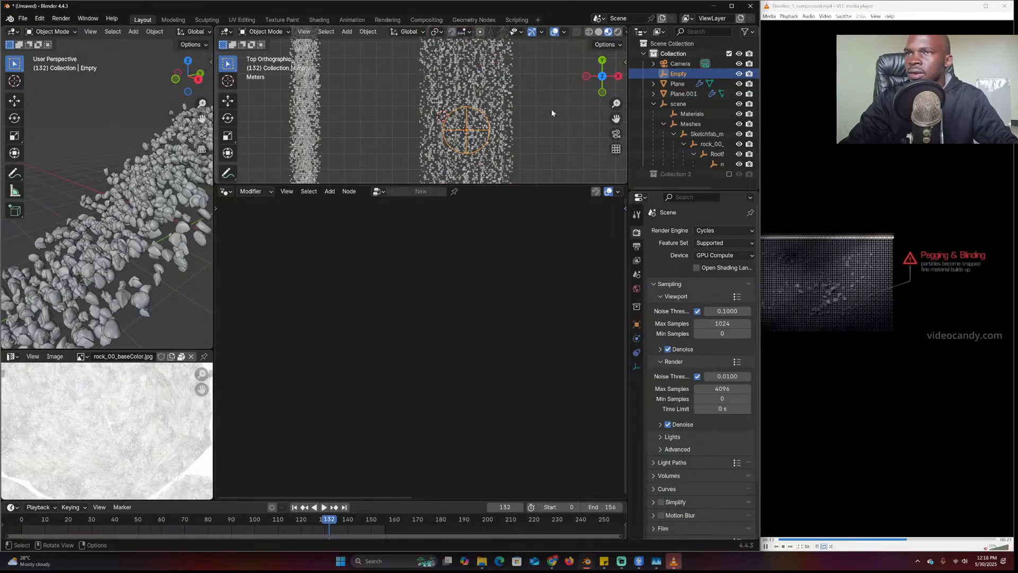
pyautogui.click(479, 125)
pyautogui.scroll(-2, 527, 297)
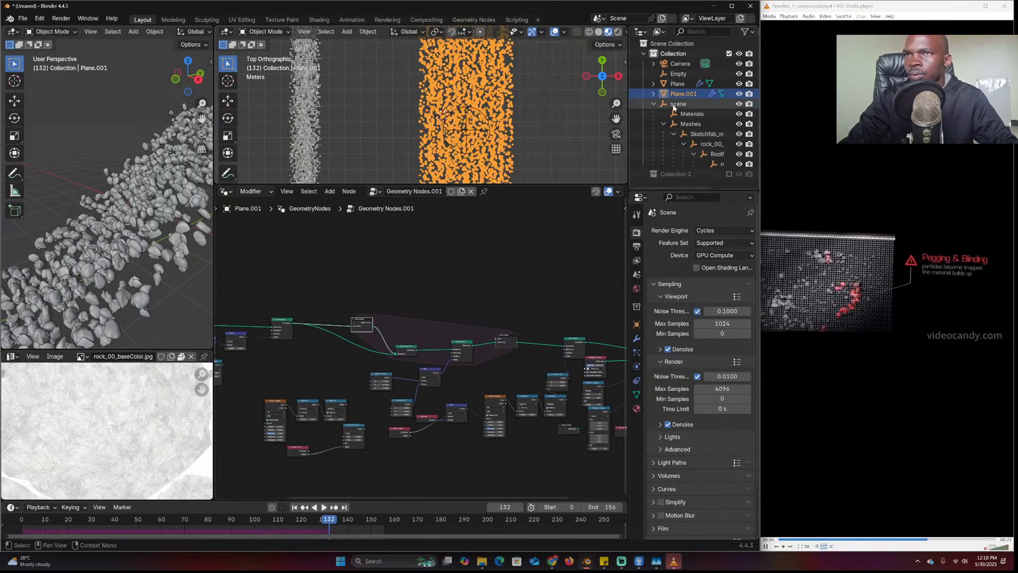
pyautogui.moveTo(677, 74); pyautogui.dragTo(517, 251)
pyautogui.scroll(4, 354, 304)
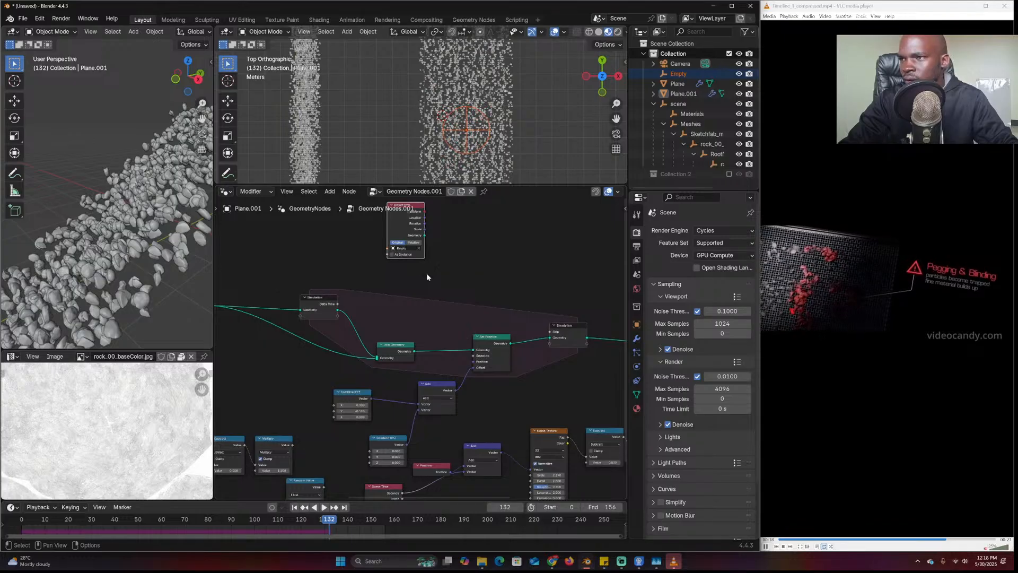
pyautogui.moveTo(449, 267); pyautogui.dragTo(434, 262, button='middle')
# Add Vector Math set to Distance and a Position node, wire in the Empty's location, and preview
pyautogui.hotkey('shift', 'a')
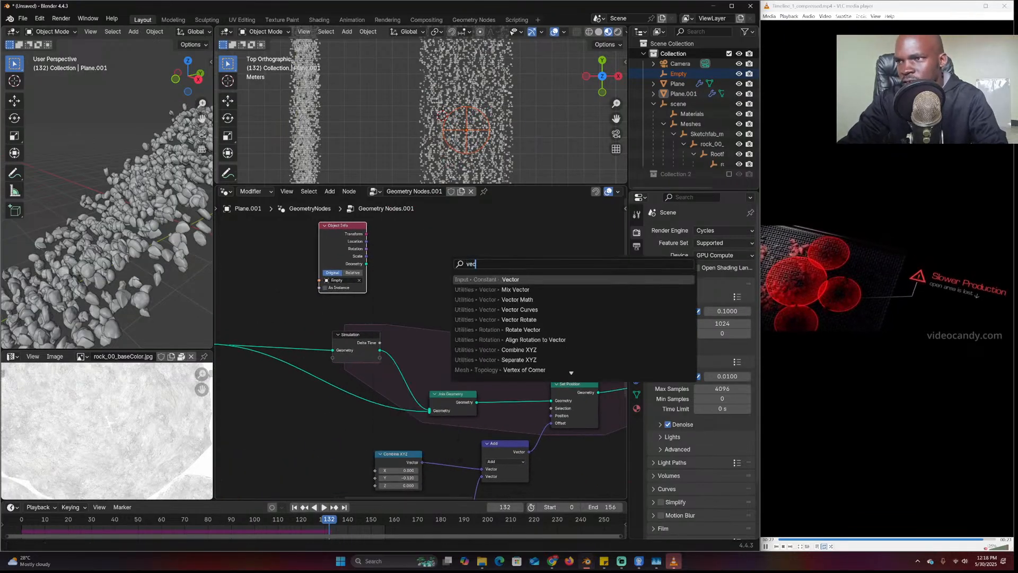
pyautogui.write('vec')
pyautogui.press('Down')
pyautogui.press('Down')
pyautogui.press('Return')
pyautogui.hotkey('shift', 'a')
pyautogui.write('pos')
pyautogui.press('Return')
pyautogui.click(372, 292)
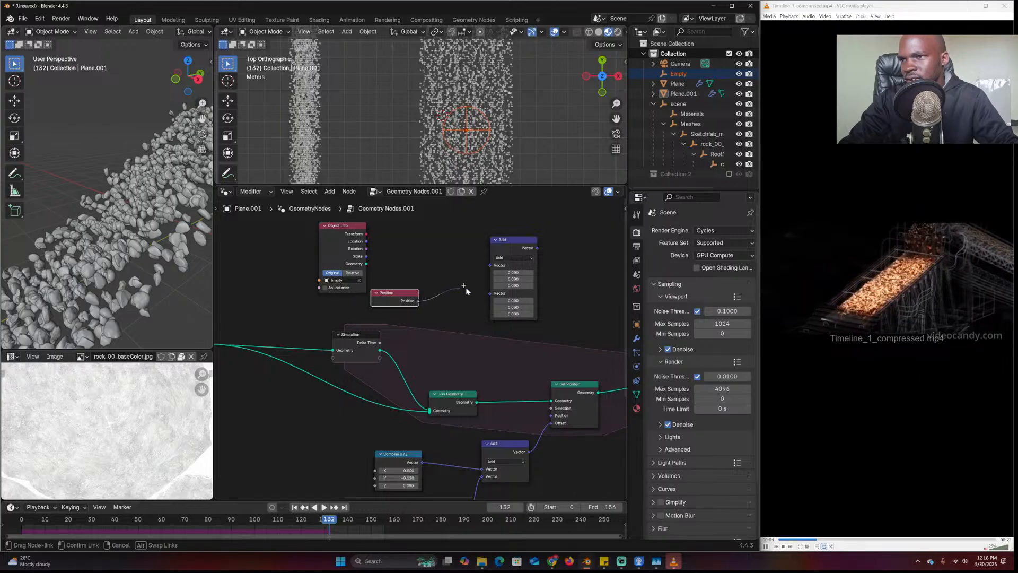
pyautogui.moveTo(366, 241); pyautogui.dragTo(485, 269)
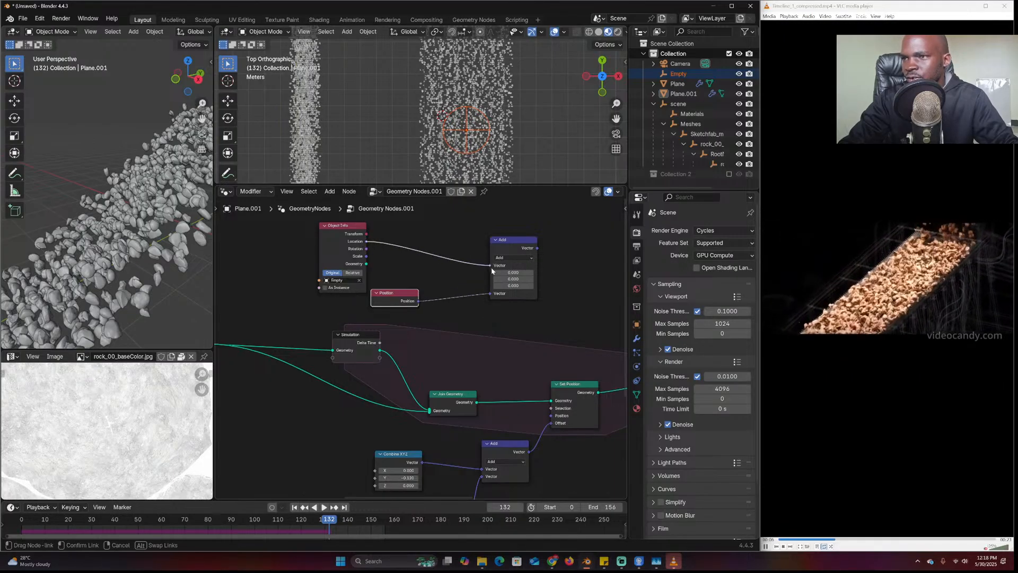
pyautogui.click(509, 258)
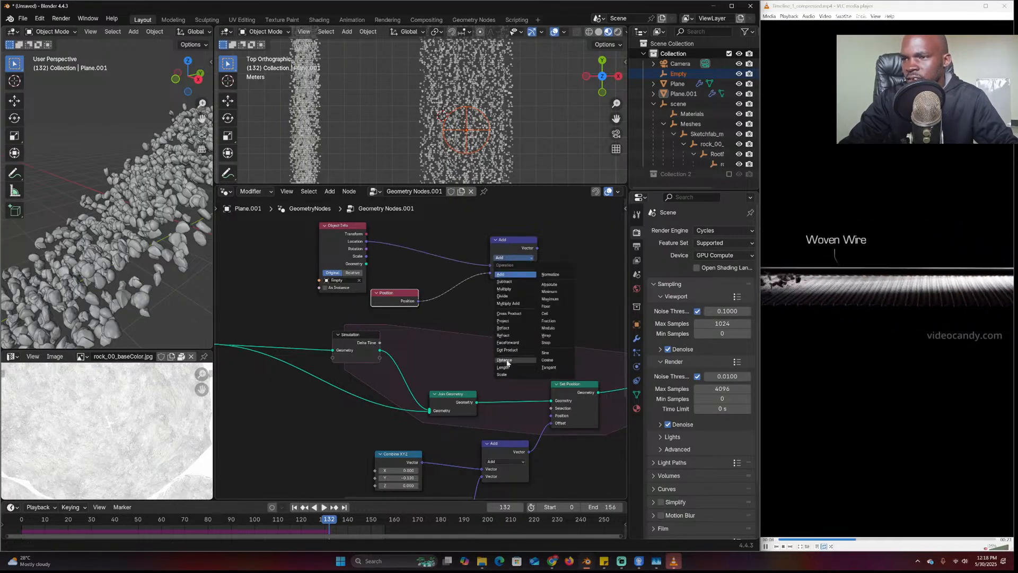
pyautogui.click(504, 360)
pyautogui.keyDown('ctrl'); pyautogui.keyDown('shift'); pyautogui.click(524, 241); pyautogui.keyUp('shift'); pyautogui.keyUp('ctrl')
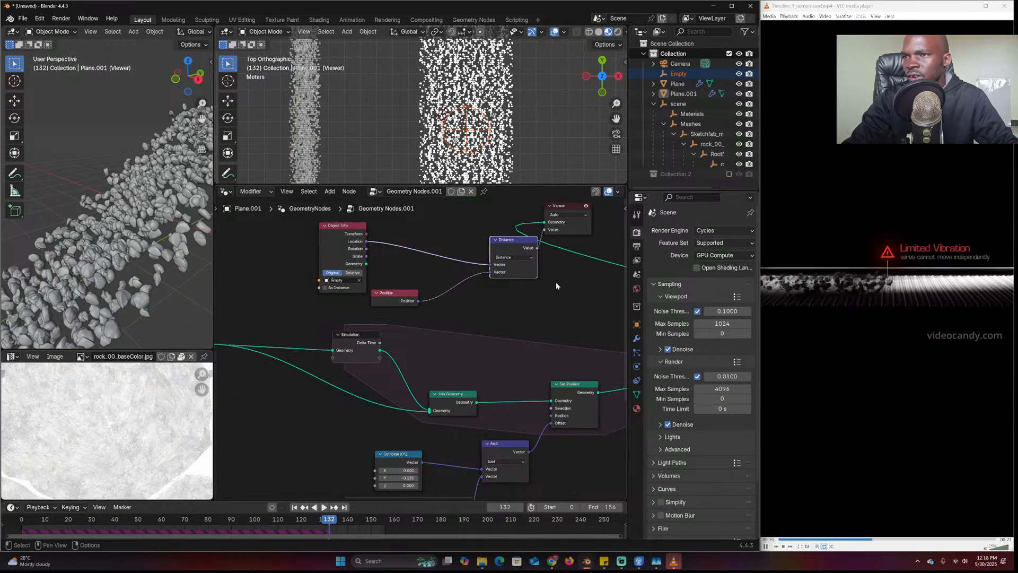
# Reconnect the Viewer to the Simulation output and reposition the Viewer node
pyautogui.moveTo(555, 283); pyautogui.dragTo(427, 315, button='middle')
pyautogui.moveTo(369, 273); pyautogui.dragTo(549, 323)
pyautogui.moveTo(431, 328); pyautogui.dragTo(469, 333, button='middle')
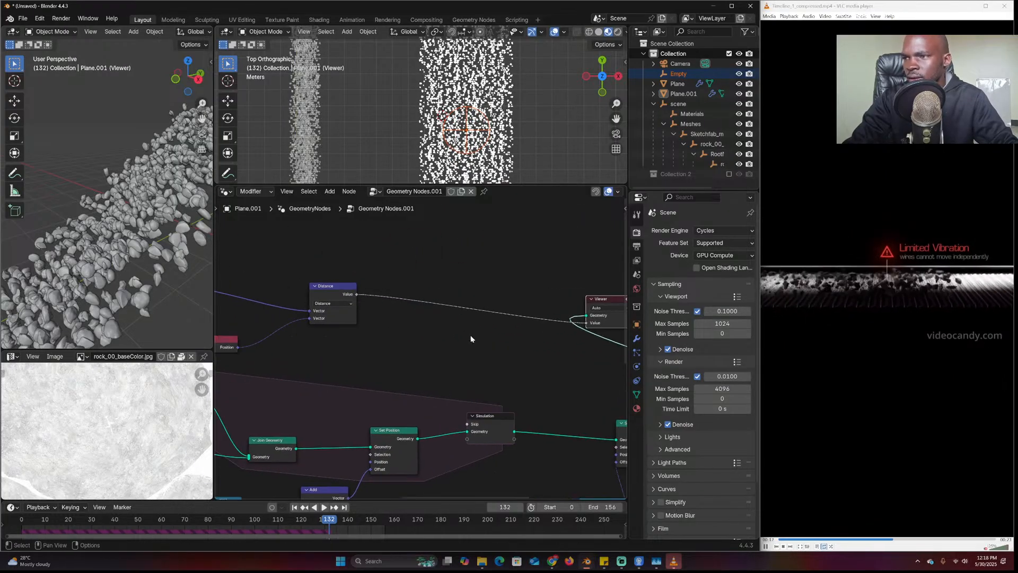
pyautogui.keyDown('ctrl'); pyautogui.keyDown('shift'); pyautogui.click(508, 422); pyautogui.keyUp('shift'); pyautogui.keyUp('ctrl')
pyautogui.moveTo(527, 406); pyautogui.dragTo(448, 372, button='middle')
pyautogui.scroll(6, 482, 158)
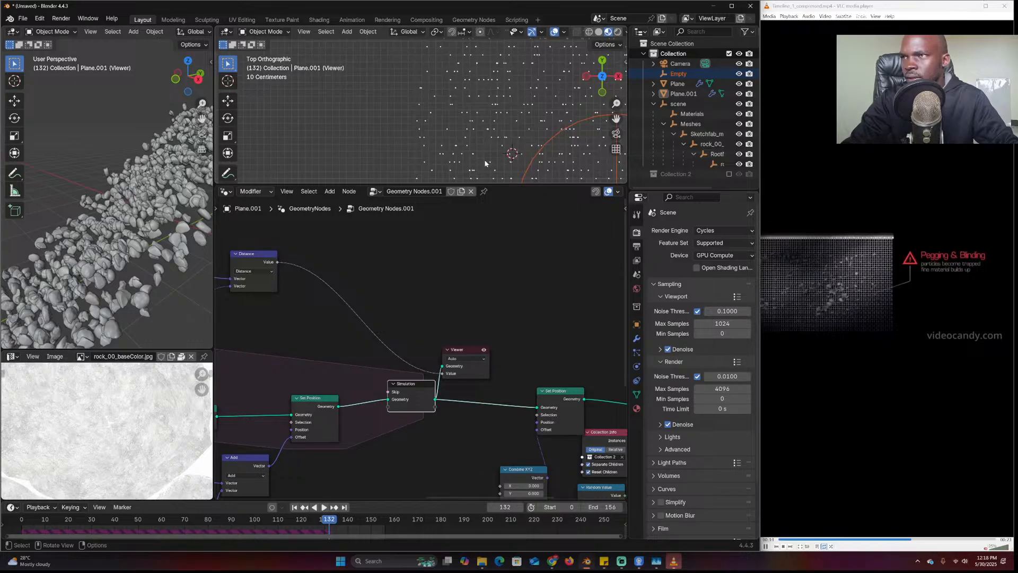
pyautogui.press('g')
pyautogui.click(535, 357)
# Add a Map Range node after the Distance output and adjust its From Max value
pyautogui.hotkey('shift', 'a')
pyautogui.write('map')
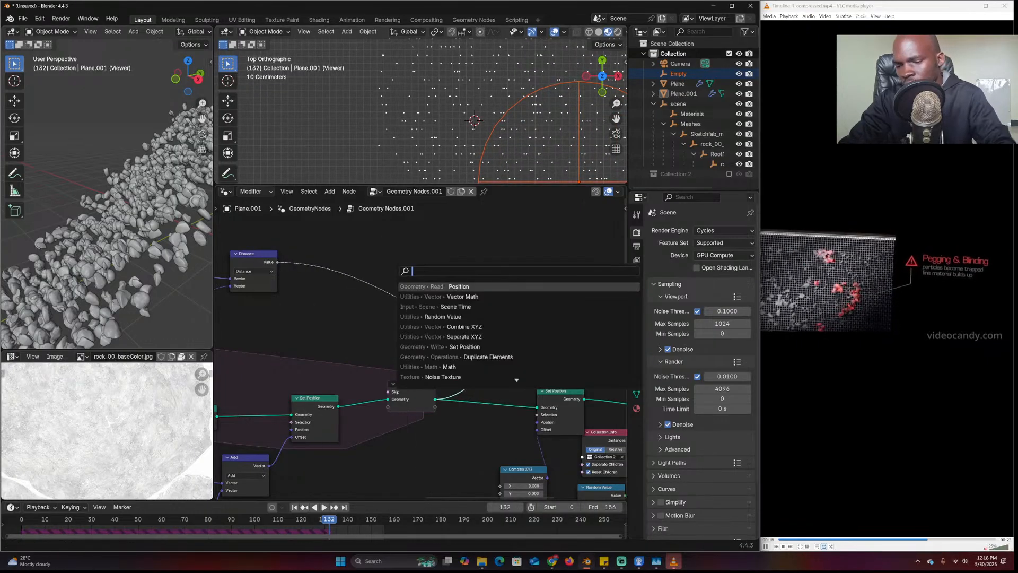
pyautogui.press('Return')
pyautogui.click(361, 257)
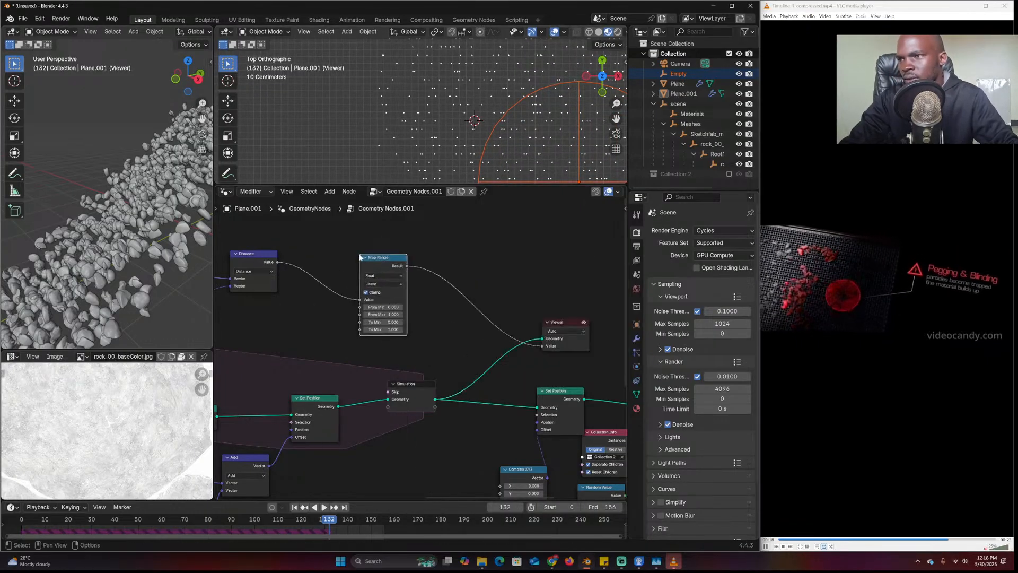
pyautogui.moveTo(289, 284); pyautogui.dragTo(471, 298, button='middle')
pyautogui.moveTo(553, 327); pyautogui.dragTo(467, 310, button='middle')
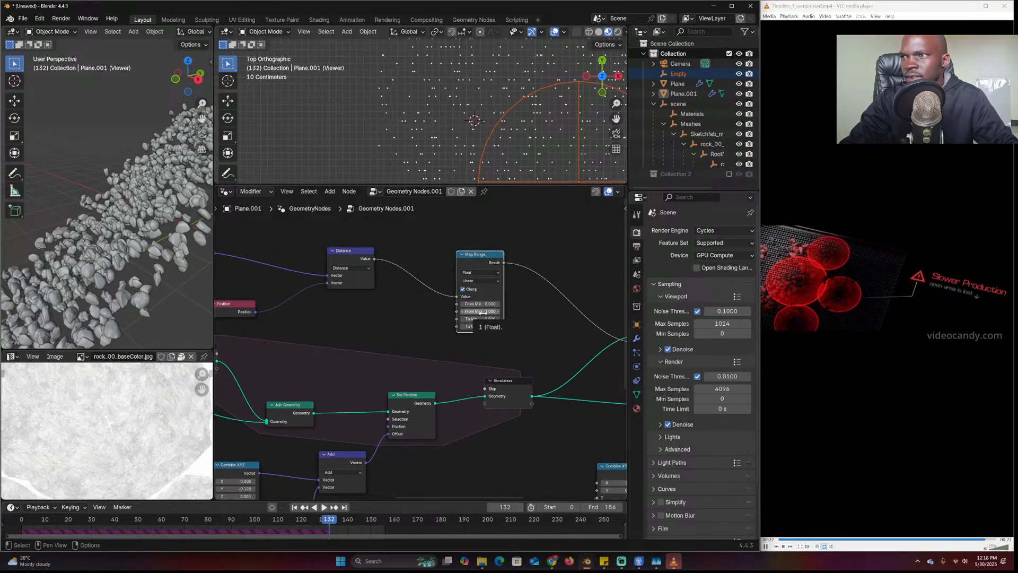
pyautogui.moveTo(489, 312); pyautogui.dragTo(461, 311)
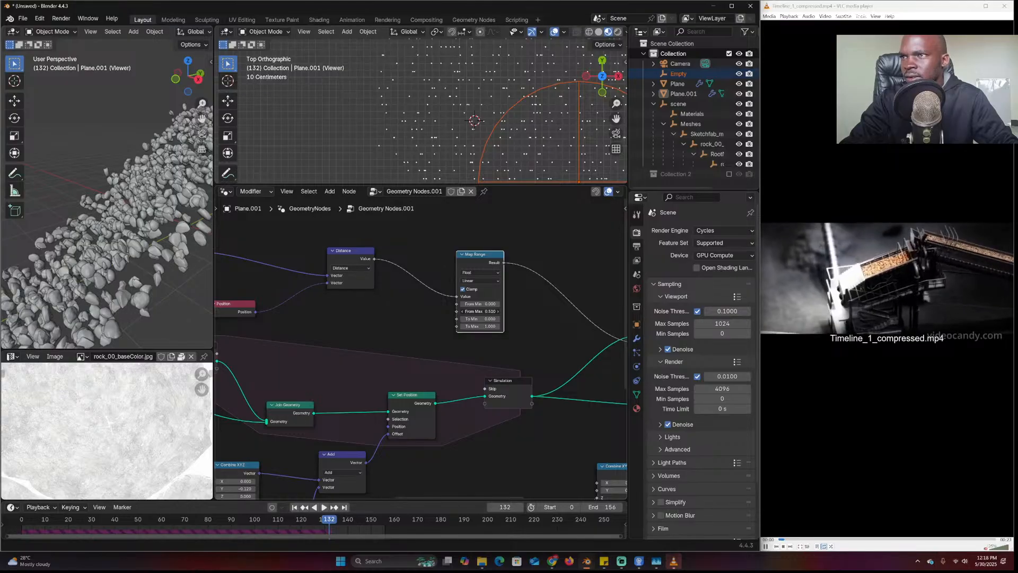
# Lower the sphere Empty along Z, then reselect Plane.001 and activate the Viewer preview
pyautogui.moveTo(542, 88); pyautogui.dragTo(469, 70, button='middle')
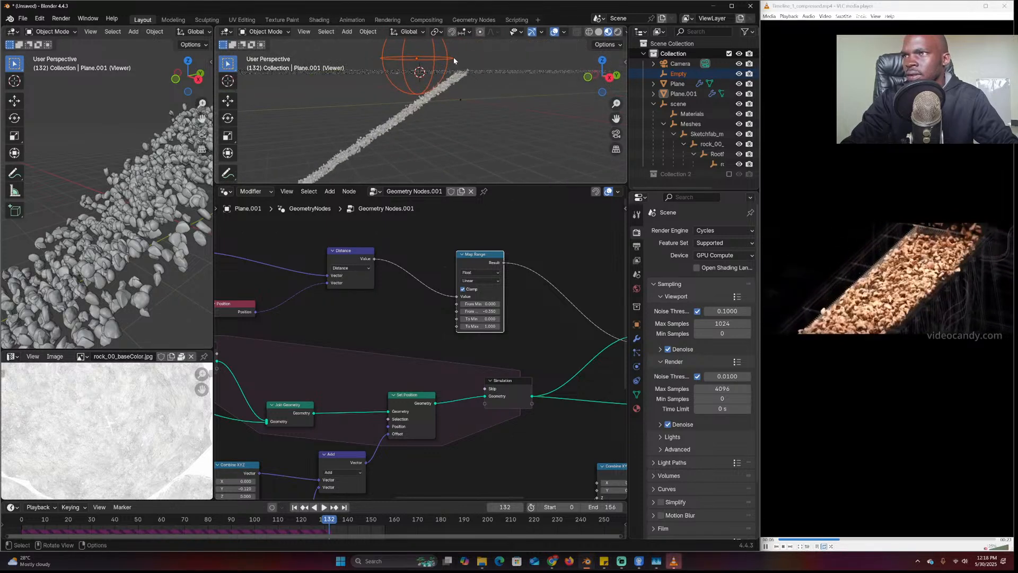
pyautogui.click(453, 56)
pyautogui.press('g')
pyautogui.press('z')
pyautogui.click(448, 73)
pyautogui.click(448, 70)
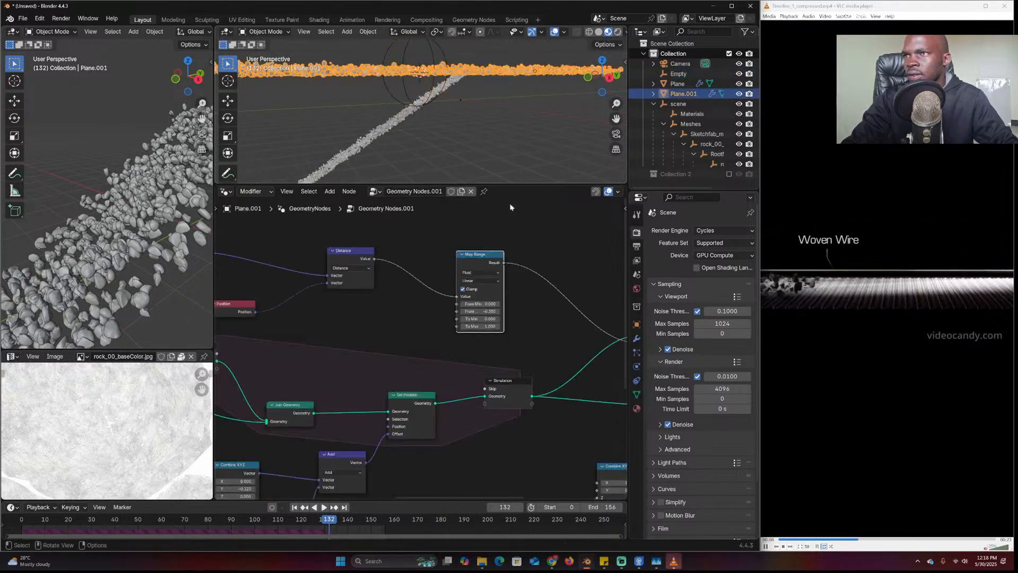
pyautogui.click(506, 304)
# Show the Map Range result in the Viewer and replay the simulation from the start
pyautogui.moveTo(455, 119); pyautogui.dragTo(485, 162, button='middle')
pyautogui.moveTo(380, 292); pyautogui.dragTo(462, 291, button='middle')
pyautogui.scroll(2, 462, 295)
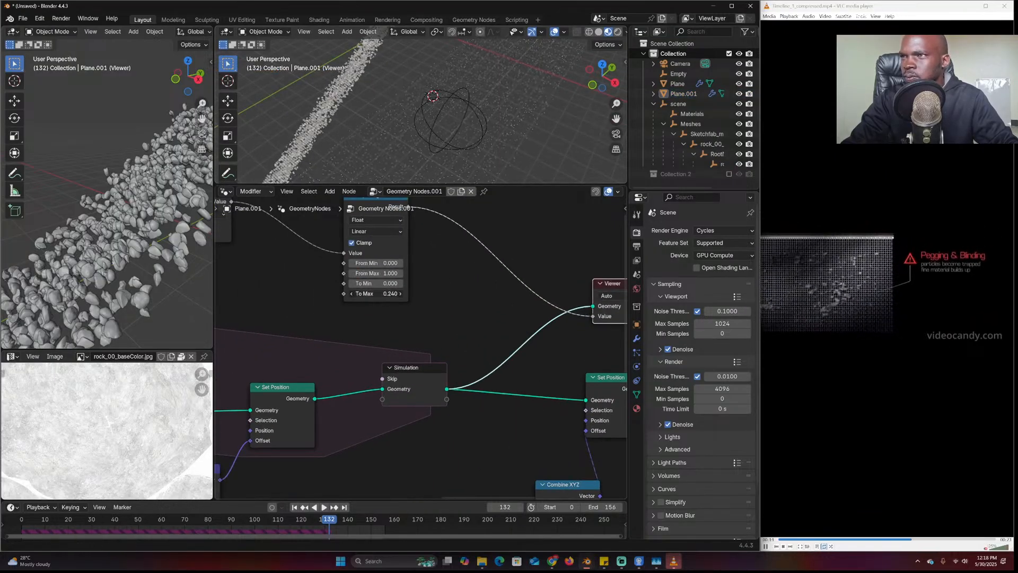
pyautogui.moveTo(443, 260); pyautogui.dragTo(451, 307, button='middle')
pyautogui.keyDown('ctrl'); pyautogui.keyDown('shift'); pyautogui.click(403, 257); pyautogui.keyUp('shift'); pyautogui.keyUp('ctrl')
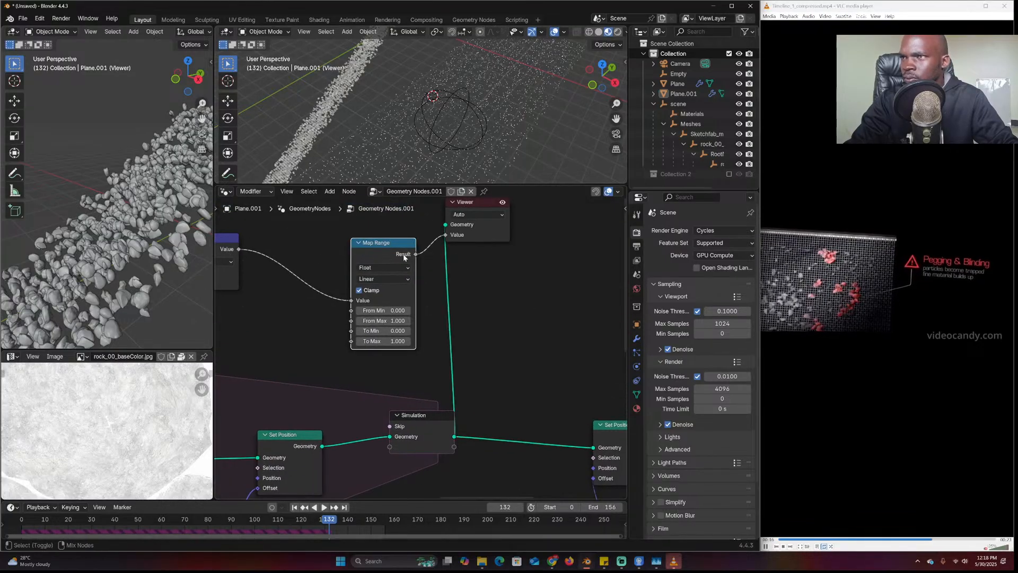
pyautogui.moveTo(481, 238); pyautogui.dragTo(583, 352)
pyautogui.moveTo(463, 325); pyautogui.dragTo(541, 310, button='middle')
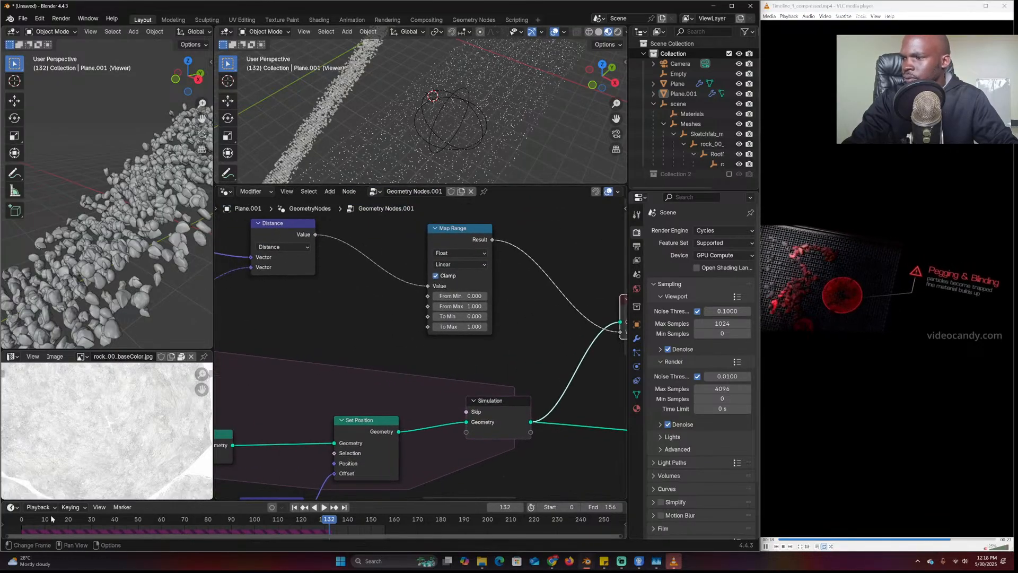
pyautogui.click(20, 524)
pyautogui.press('space')
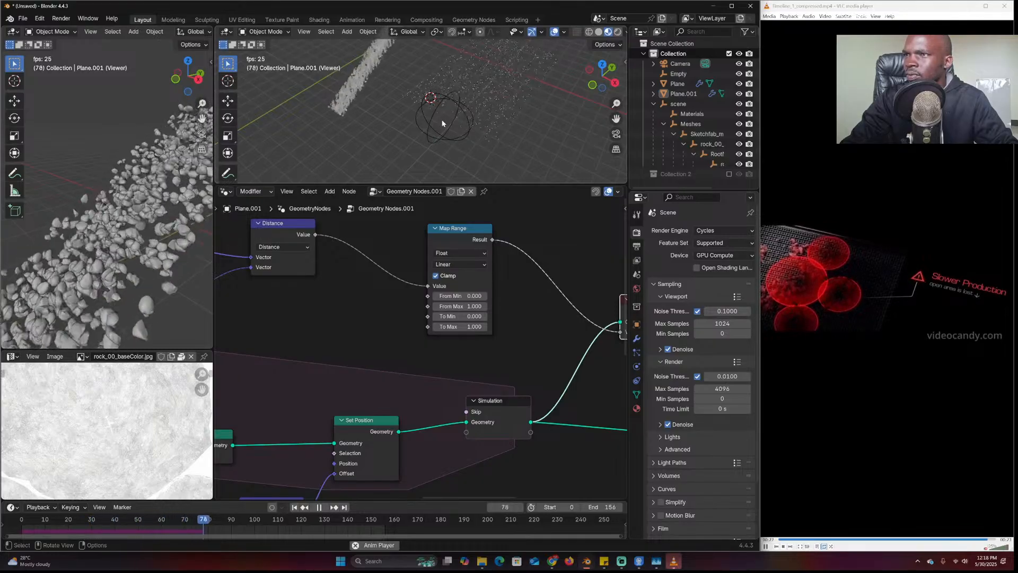
pyautogui.press('space')
pyautogui.scroll(5, 446, 128)
pyautogui.moveTo(502, 262); pyautogui.dragTo(463, 262, button='middle')
# Insert a Color Ramp on the Map Range–Viewer link and move its white stop to 0.624
pyautogui.hotkey('shift', 'a')
pyautogui.click(489, 261)
pyautogui.write('ramp')
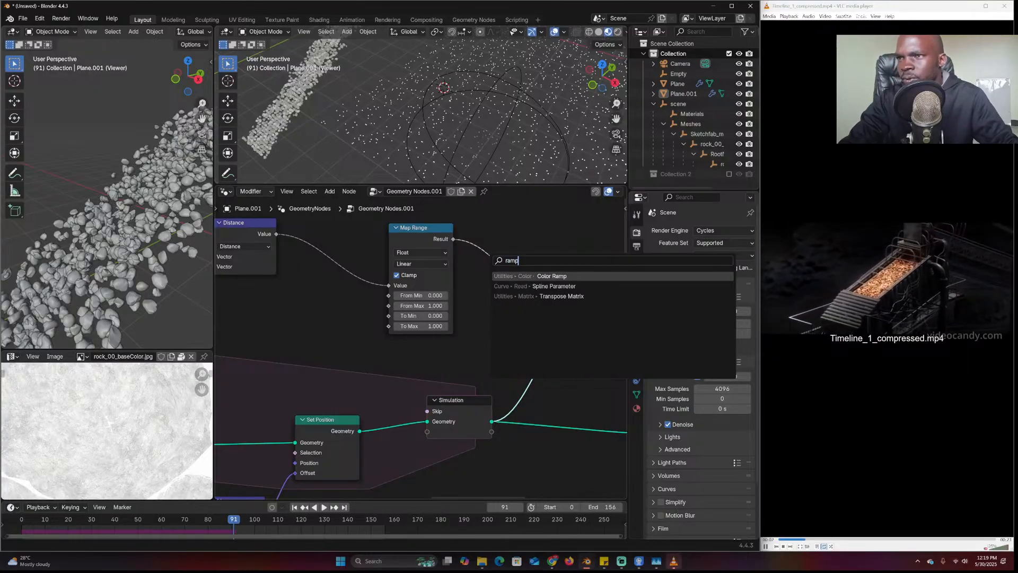
pyautogui.press('Return')
pyautogui.click(481, 295)
pyautogui.moveTo(480, 295); pyautogui.dragTo(415, 298, button='middle')
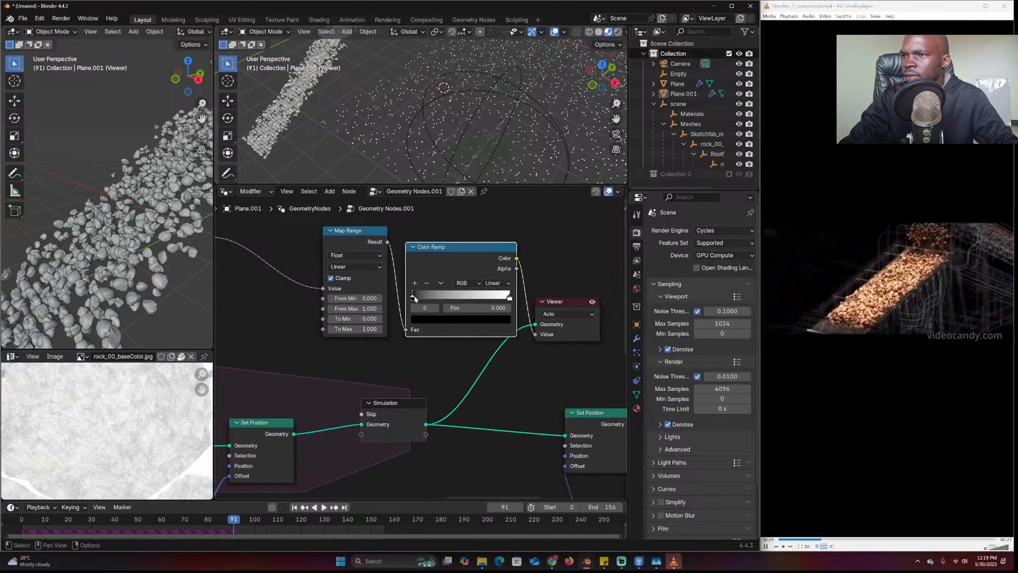
pyautogui.moveTo(510, 298); pyautogui.dragTo(473, 299)
# Insert a Set Point Radius node between Simulation and Viewer with radius 0.05 m
pyautogui.moveTo(515, 343); pyautogui.dragTo(359, 343, button='middle')
pyautogui.moveTo(436, 334); pyautogui.dragTo(570, 336)
pyautogui.hotkey('shift', 'a')
pyautogui.click(380, 332)
pyautogui.write('point')
pyautogui.press('Down')
pyautogui.press('Down')
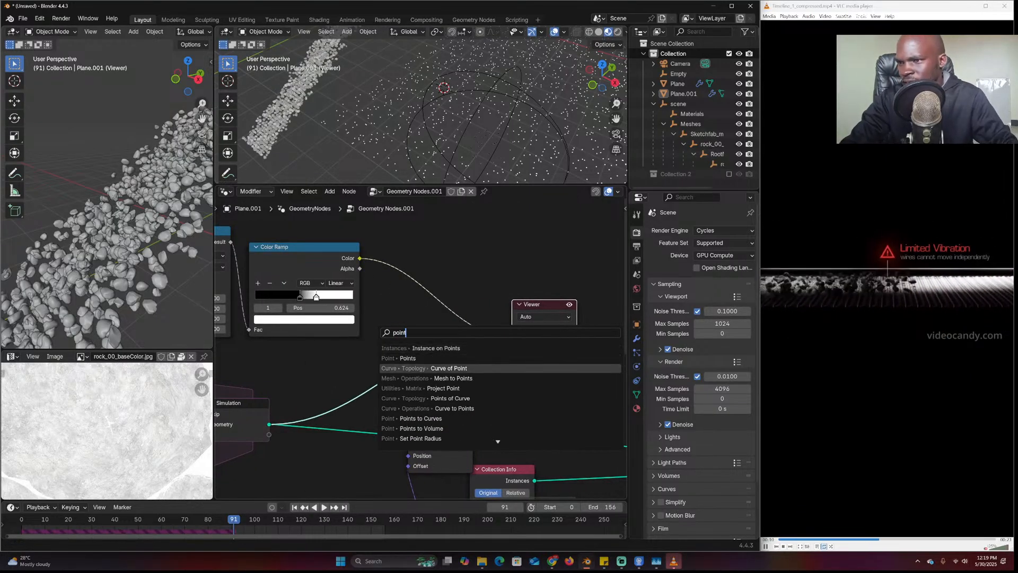
pyautogui.press('Down')
pyautogui.press('Down')
pyautogui.press('Down')
pyautogui.press('Down')
pyautogui.press('Up')
pyautogui.press('Down')
pyautogui.press('Down')
pyautogui.press('Down')
pyautogui.press('Down')
pyautogui.press('Return')
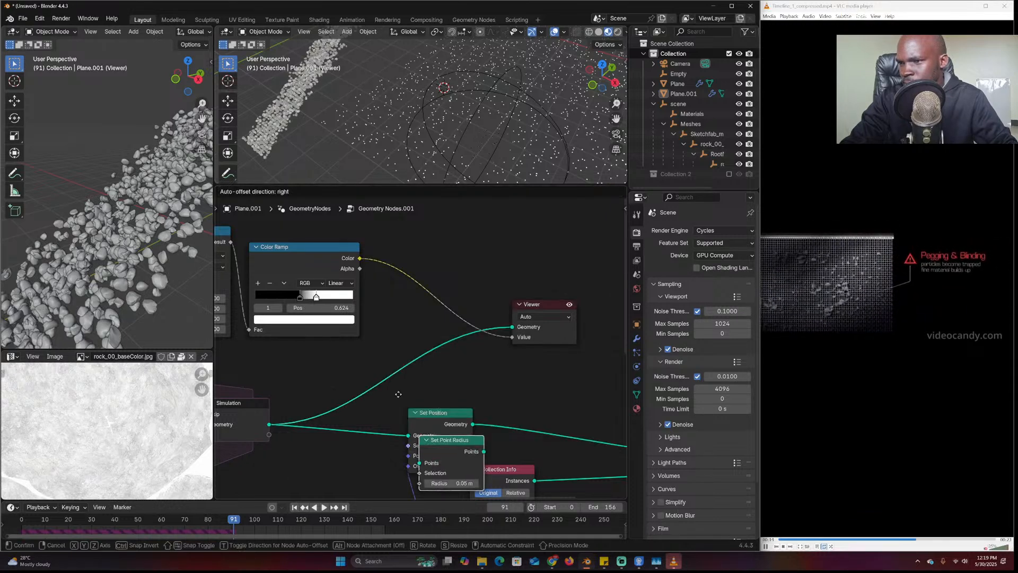
pyautogui.click(389, 349)
pyautogui.moveTo(412, 385)
pyautogui.mouseDown()
pyautogui.moveTo(426, 385)
pyautogui.moveTo(412, 386)
pyautogui.mouseUp()
# Move the Color Ramp's black stop to 0.600, then replay the simulation to frame 125
pyautogui.moveTo(363, 268); pyautogui.dragTo(512, 276, button='middle')
pyautogui.moveTo(448, 306); pyautogui.dragTo(505, 306)
pyautogui.moveTo(423, 307); pyautogui.dragTo(475, 309)
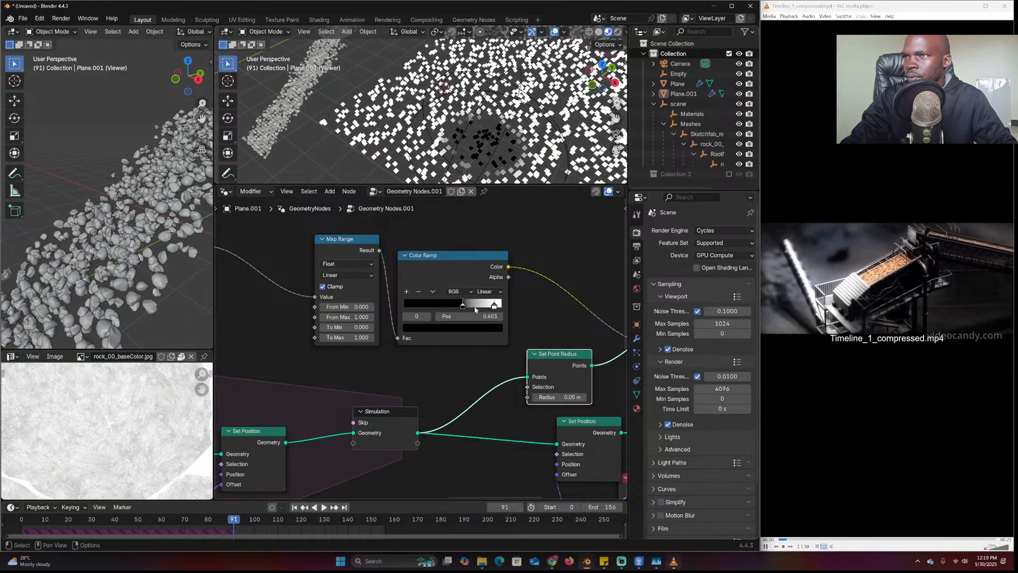
pyautogui.scroll(-5, 424, 106)
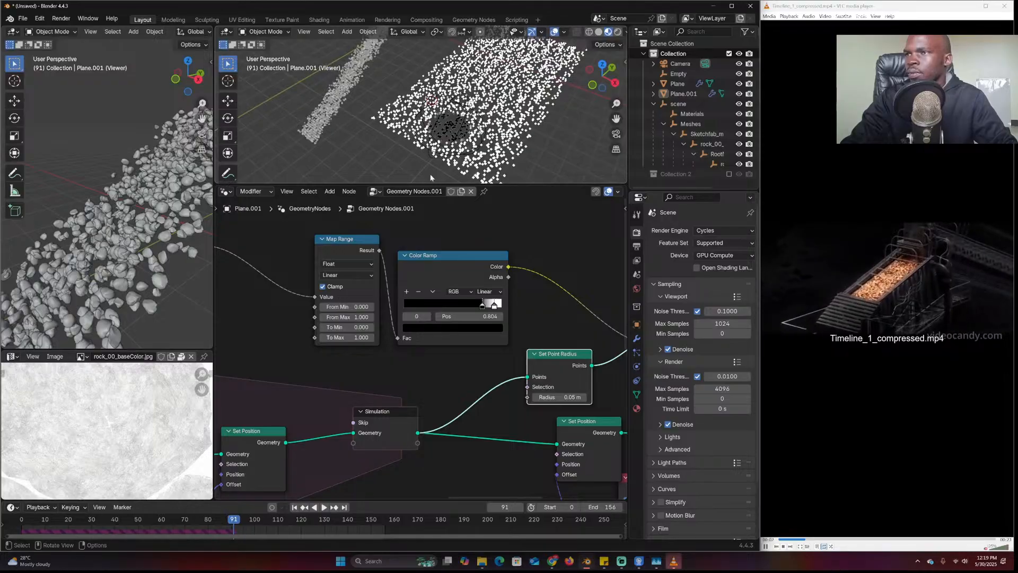
pyautogui.hotkey('shift', 'Left')
pyautogui.press('space')
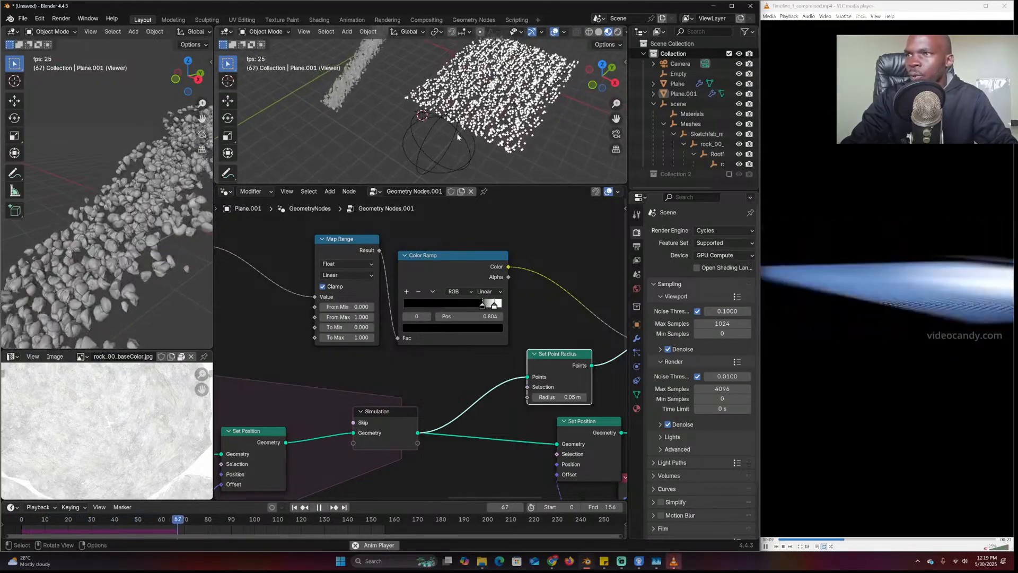
pyautogui.press('space')
# Tidy the tree: Distance, Map Range and Color Ramp up-left; Set Position and Simulation Output right
pyautogui.scroll(-2, 508, 298)
pyautogui.moveTo(329, 235); pyautogui.dragTo(569, 331)
pyautogui.press('g')
pyautogui.click(408, 257)
pyautogui.moveTo(405, 423); pyautogui.dragTo(406, 347, button='middle')
pyautogui.moveTo(406, 347); pyautogui.dragTo(444, 351)
pyautogui.moveTo(347, 362); pyautogui.dragTo(381, 351, button='middle')
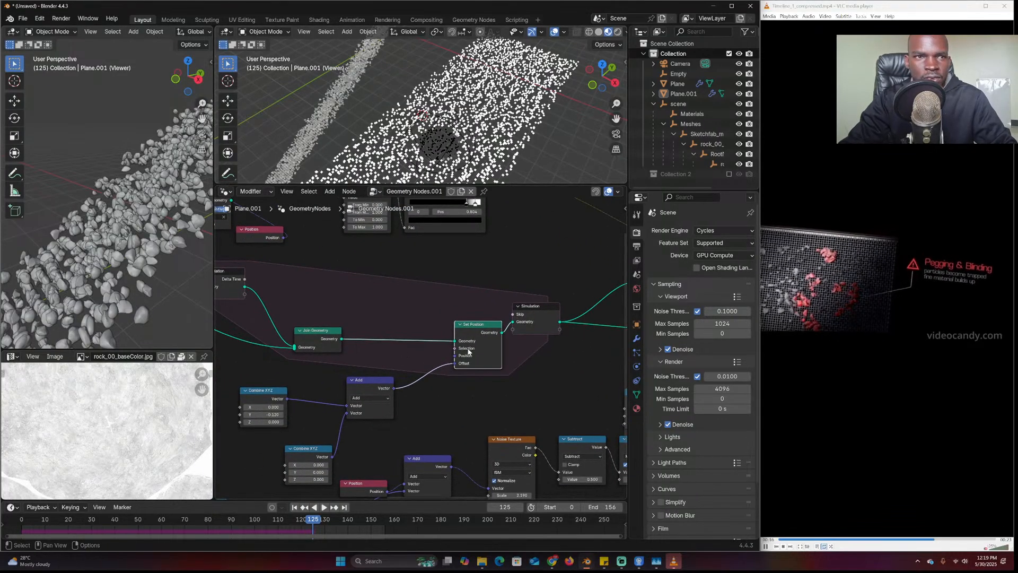
pyautogui.moveTo(542, 323); pyautogui.dragTo(584, 331)
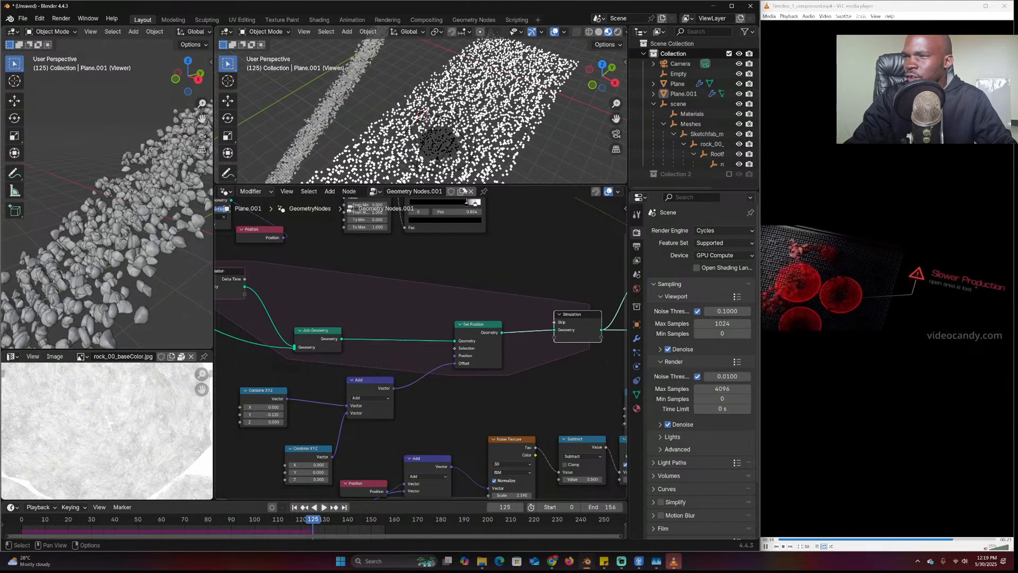
pyautogui.scroll(-4, 489, 279)
pyautogui.moveTo(461, 352); pyautogui.dragTo(490, 359)
pyautogui.scroll(2, 556, 333)
pyautogui.hotkey('shift', 'a')
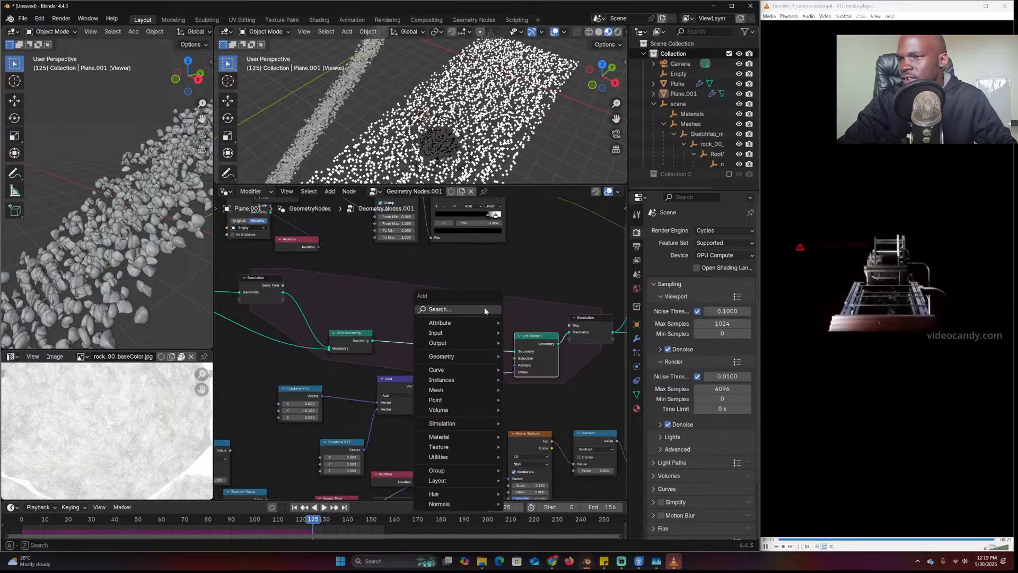
pyautogui.write('store')
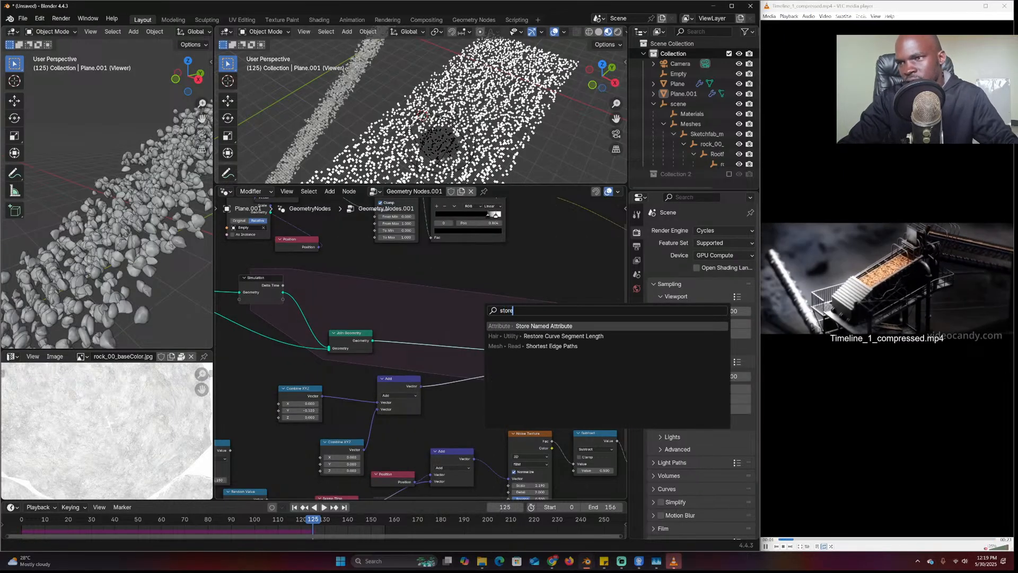
# Insert a Store Named Attribute node on the geometry link, naming the attribute 'stopped'
pyautogui.press('Return')
pyautogui.click(454, 301)
pyautogui.scroll(4, 463, 320)
pyautogui.click(480, 345)
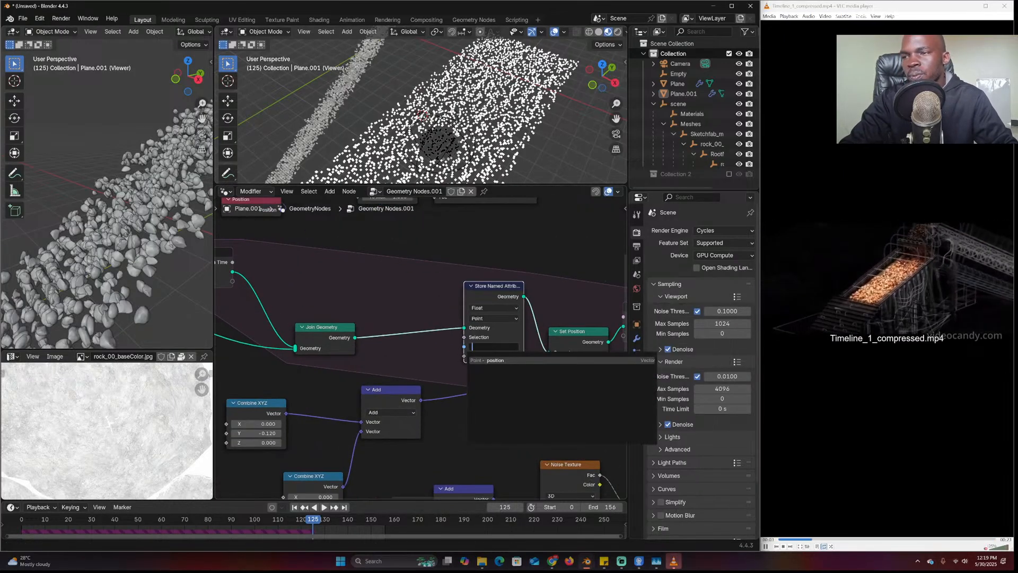
pyautogui.write('stopped')
pyautogui.press('Return')
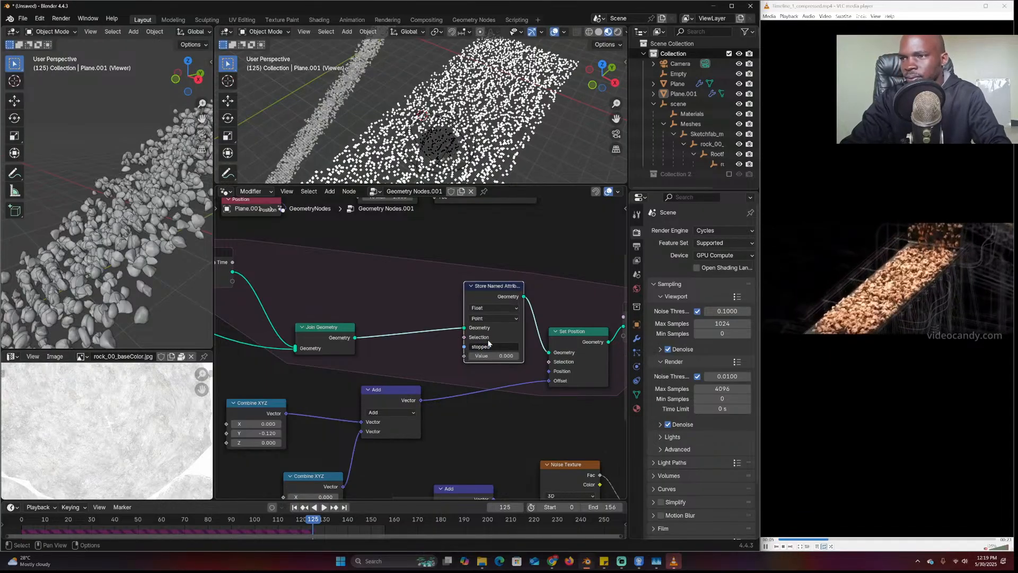
pyautogui.scroll(-5, 534, 326)
# Rearrange the nodes and connect the Color Ramp output to the stored attribute's Value
pyautogui.moveTo(292, 251); pyautogui.dragTo(467, 320)
pyautogui.moveTo(459, 277); pyautogui.dragTo(355, 265)
pyautogui.scroll(6, 424, 318)
pyautogui.moveTo(467, 354); pyautogui.dragTo(477, 331)
pyautogui.hotkey('shift', 'a')
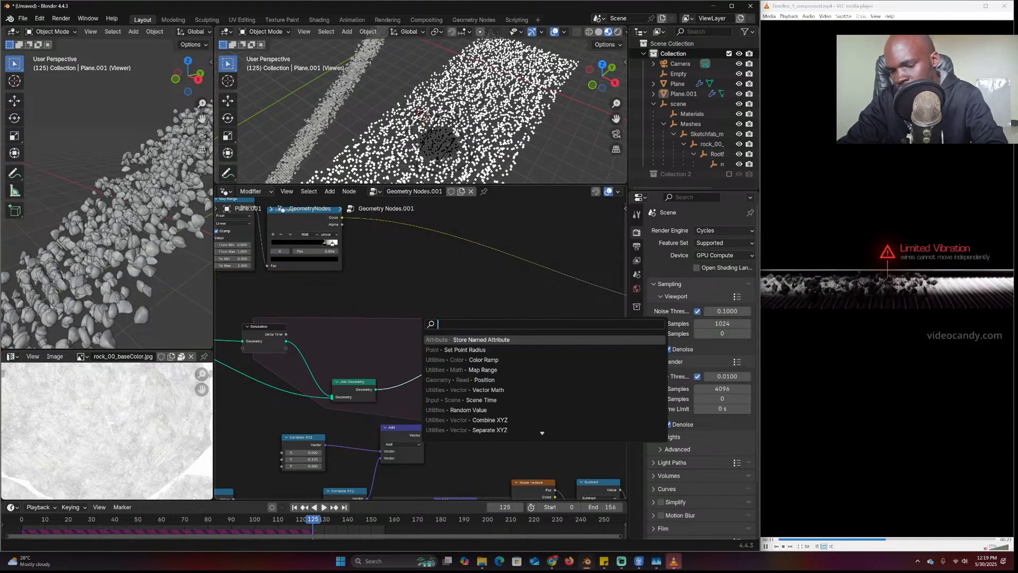
pyautogui.press('Escape')
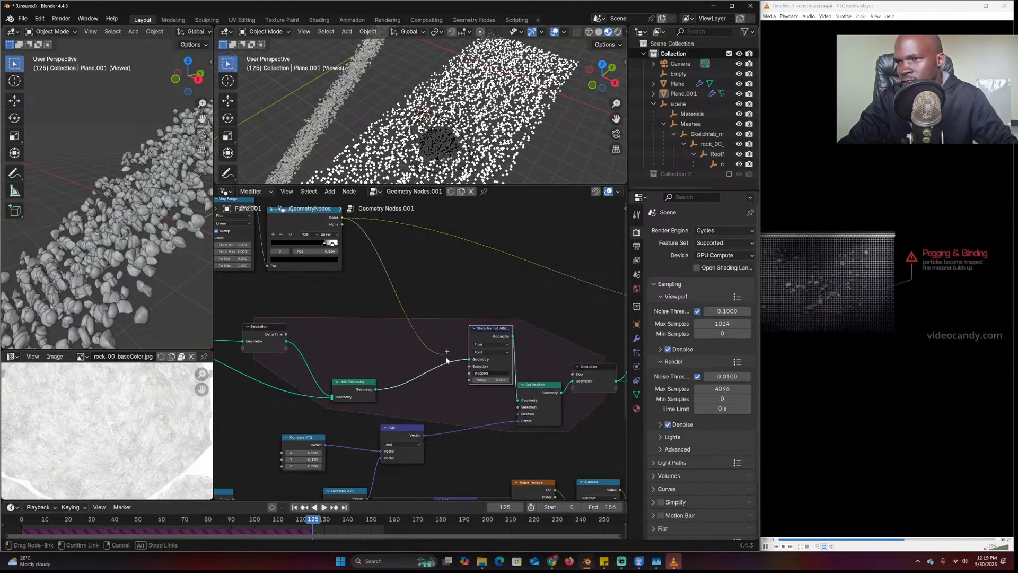
pyautogui.moveTo(467, 381); pyautogui.dragTo(468, 380)
pyautogui.moveTo(454, 382); pyautogui.dragTo(450, 359, button='middle')
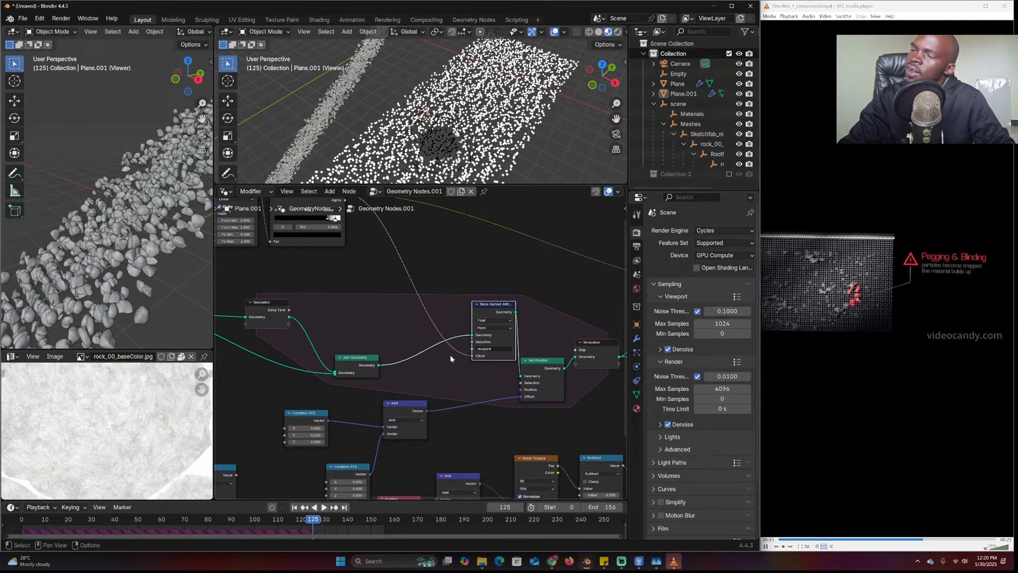
pyautogui.moveTo(489, 311); pyautogui.dragTo(475, 310)
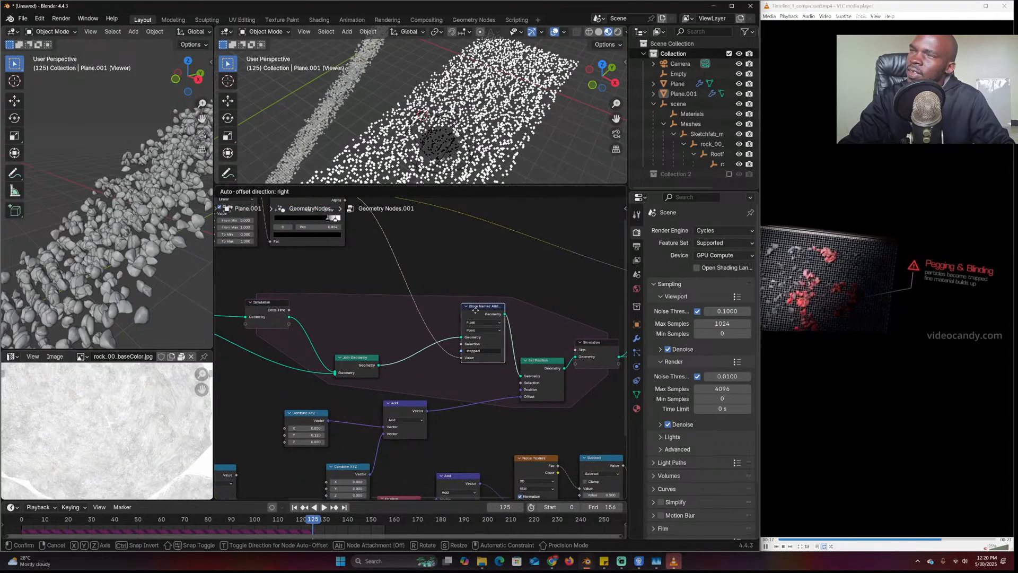
pyautogui.moveTo(338, 300); pyautogui.dragTo(353, 296, button='middle')
pyautogui.hotkey('shift', 'a')
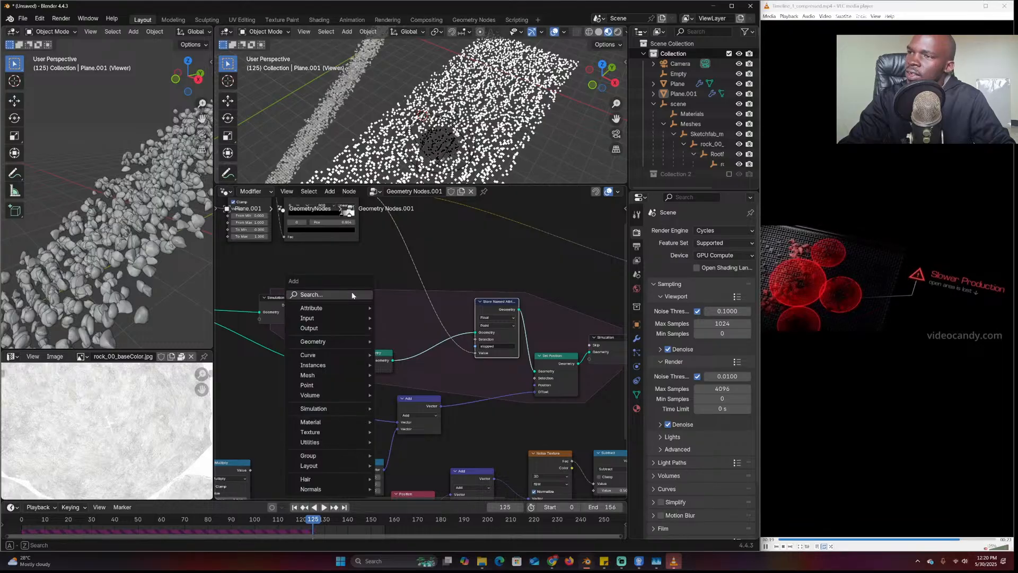
# Add a Named Attribute node that reads the 'stopped' attribute
pyautogui.click(352, 295)
pyautogui.write('name')
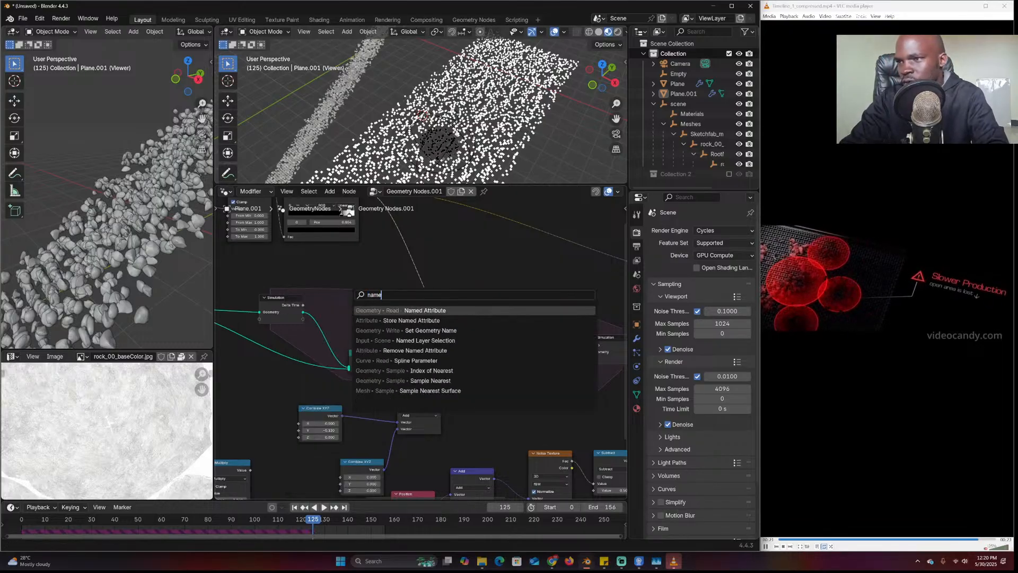
pyautogui.press('Return')
pyautogui.click(420, 348)
pyautogui.scroll(4, 420, 348)
pyautogui.click(401, 329)
pyautogui.write('s')
pyautogui.click(410, 352)
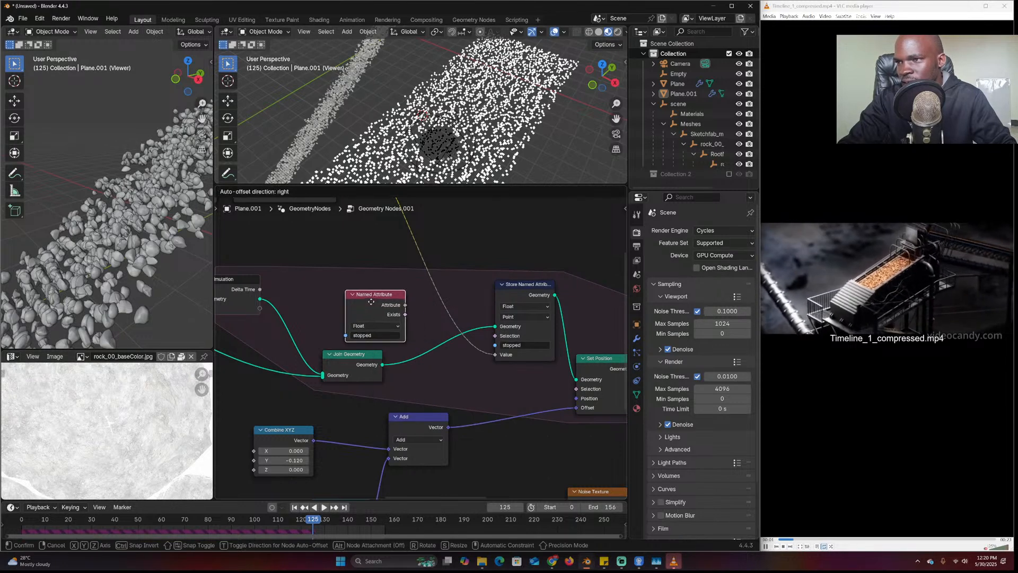
# Add a Math node set to Multiply and feed the 'stopped' attribute into it
pyautogui.hotkey('shift', 'a')
pyautogui.write('st')
pyautogui.press('BackSpace')
pyautogui.press('BackSpace')
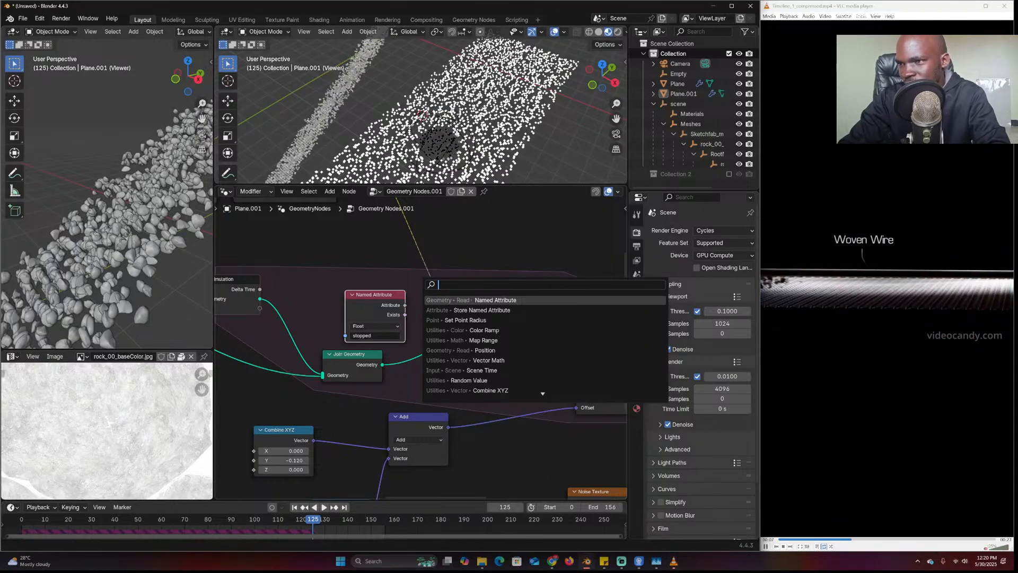
pyautogui.write('math')
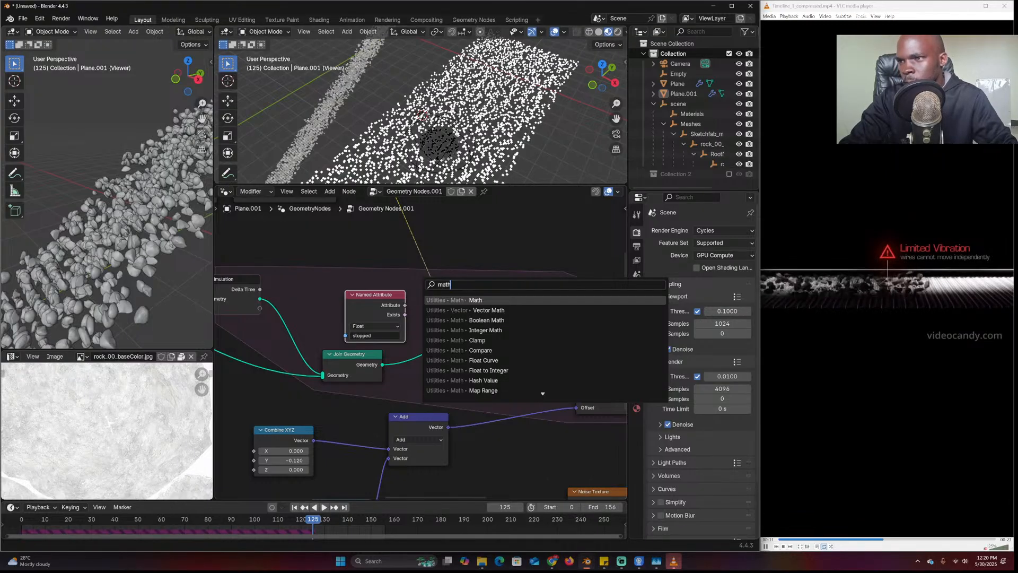
pyautogui.press('Return')
pyautogui.click(444, 272)
pyautogui.click(455, 288)
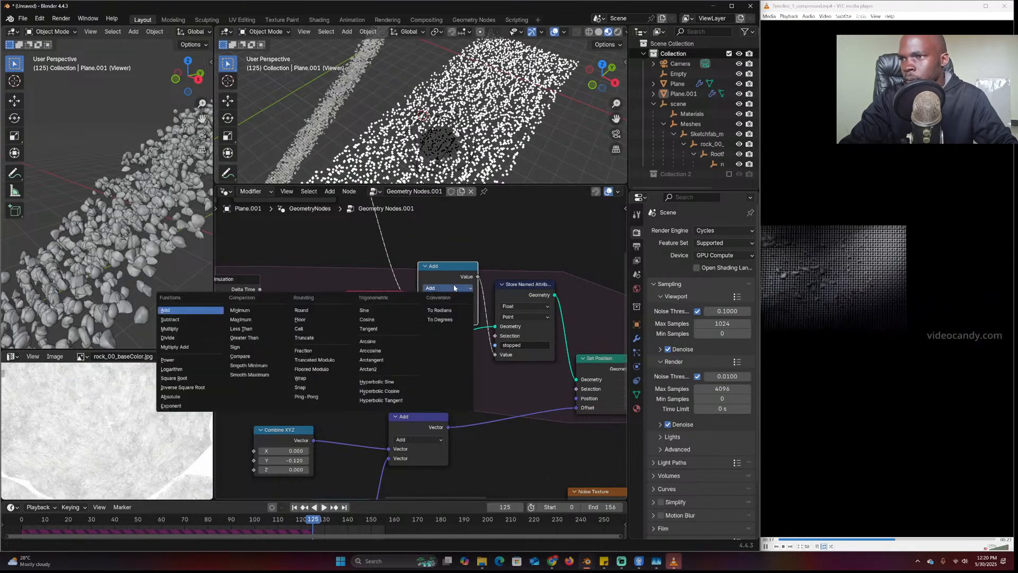
pyautogui.click(205, 328)
pyautogui.click(360, 302)
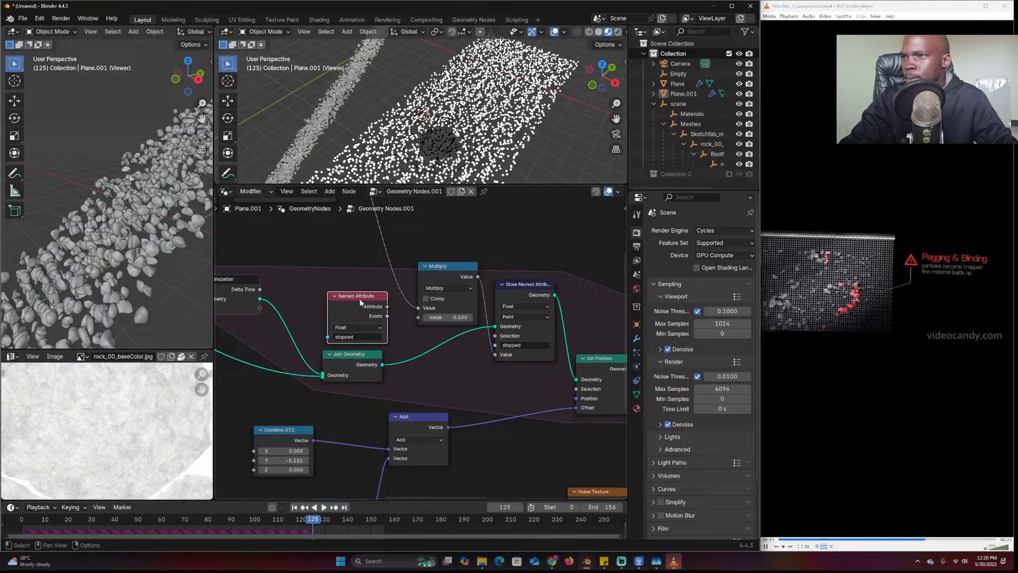
pyautogui.moveTo(421, 320); pyautogui.dragTo(421, 320)
# Duplicate the Named Attribute node and place the copy at the upper right
pyautogui.scroll(-3, 456, 361)
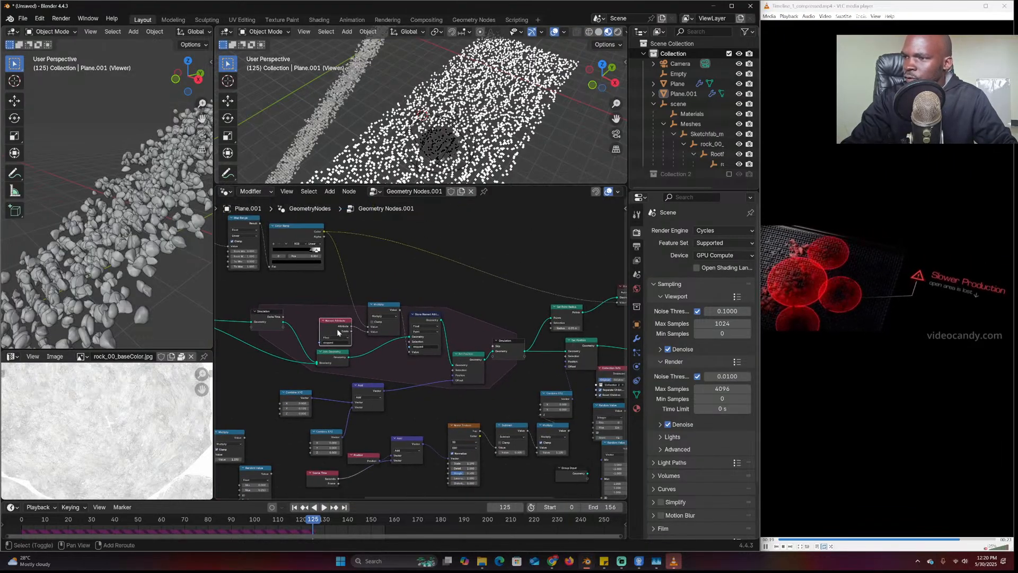
pyautogui.hotkey('shift', 'd')
pyautogui.click(524, 251)
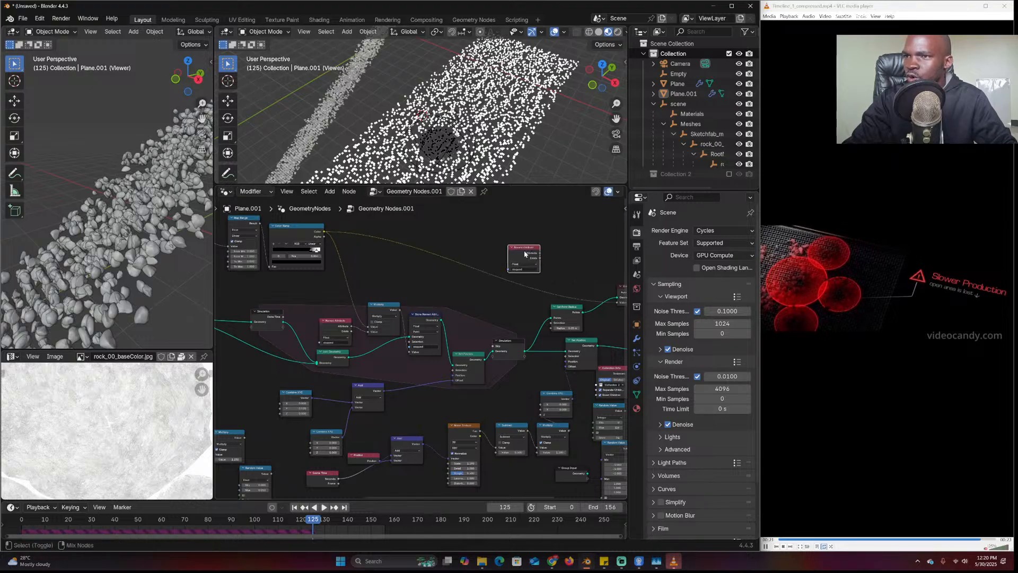
# Preview the 'stopped' attribute in the Viewer and play the simulation from the start
pyautogui.keyDown('ctrl'); pyautogui.keyDown('shift'); pyautogui.click(525, 251); pyautogui.keyUp('shift'); pyautogui.keyUp('ctrl')
pyautogui.click(24, 514)
pyautogui.press('space')
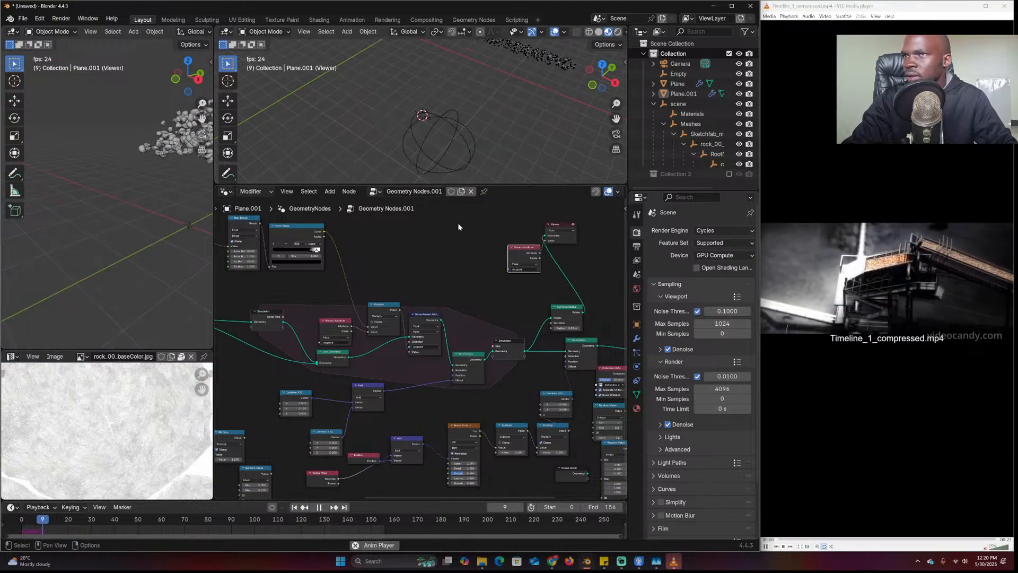
pyautogui.scroll(2, 426, 302)
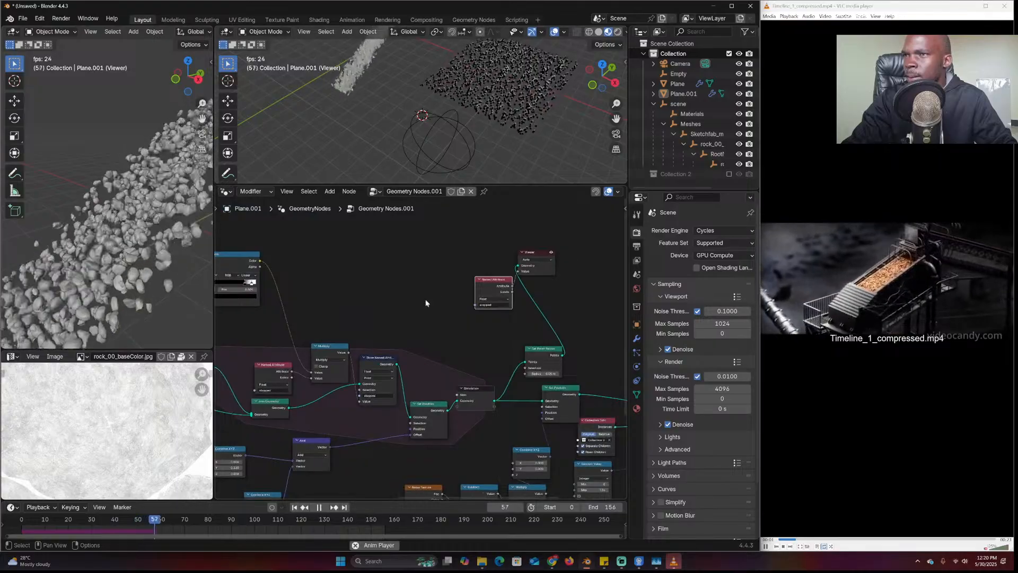
pyautogui.press('space')
# Set Map Range To Max to 0 and replay the simulation
pyautogui.scroll(2, 432, 312)
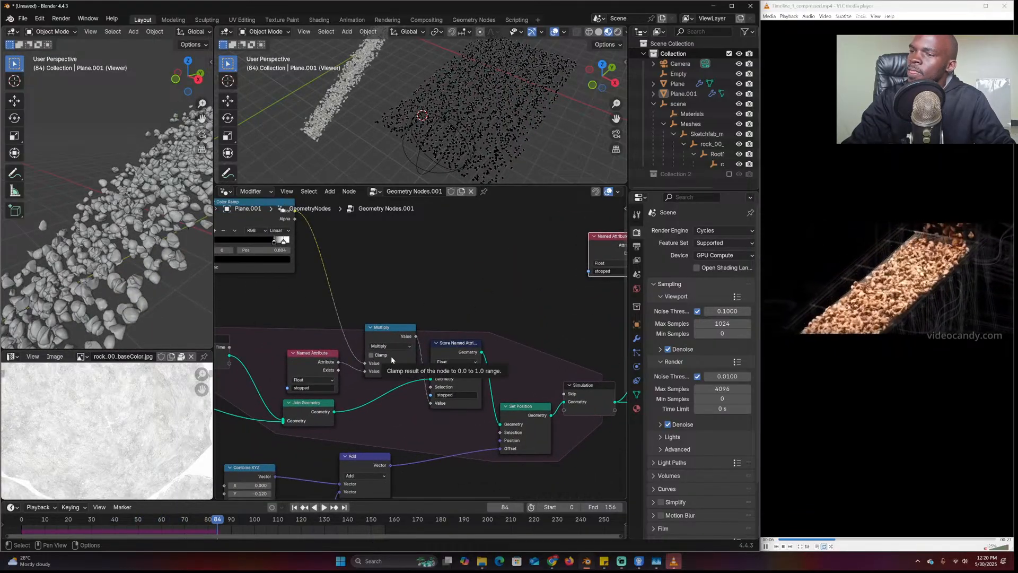
pyautogui.moveTo(221, 221); pyautogui.dragTo(337, 243, button='middle')
pyautogui.moveTo(372, 278); pyautogui.dragTo(434, 291, button='middle')
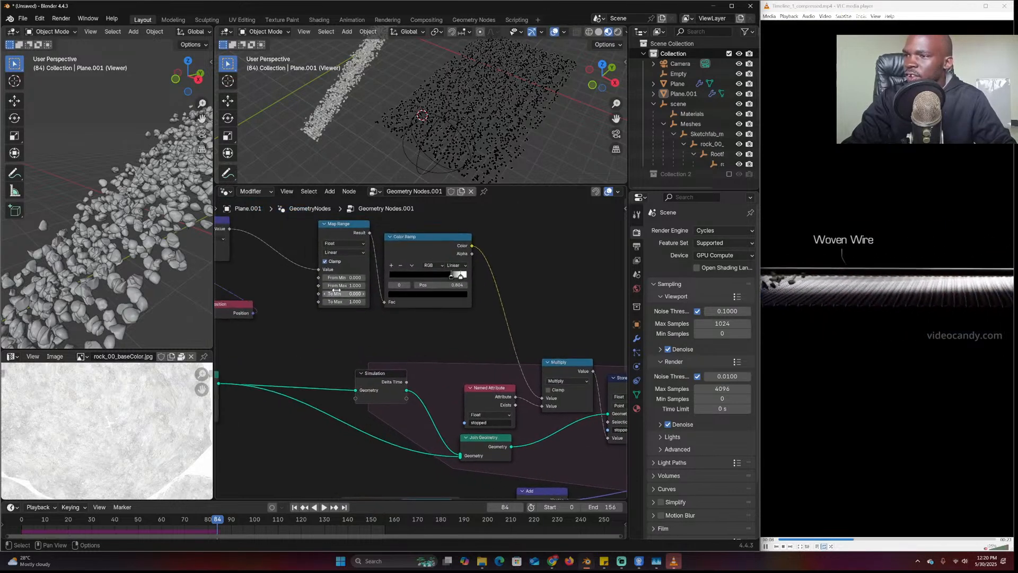
pyautogui.write('0')
pyautogui.press('Return')
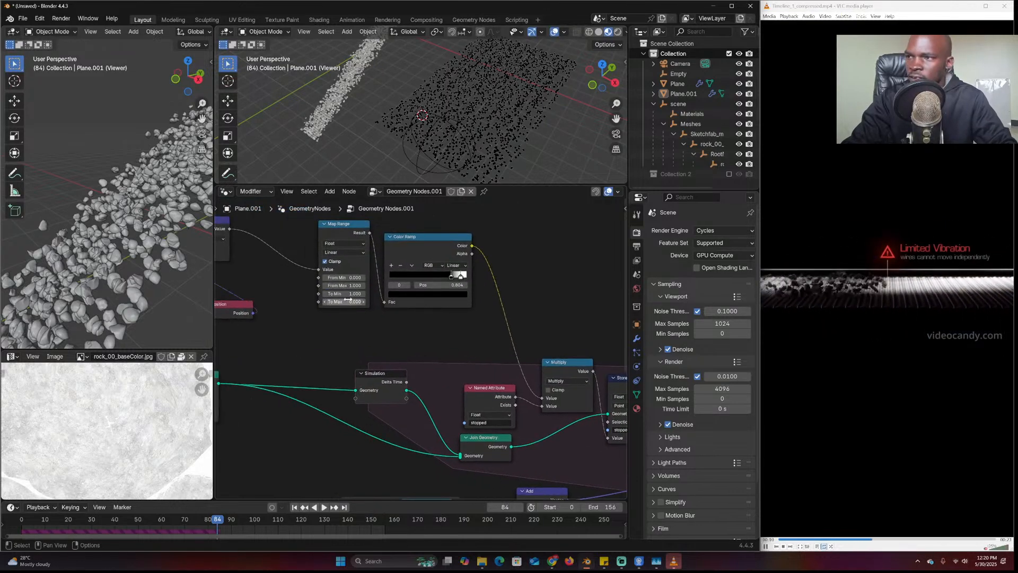
pyautogui.click(567, 380)
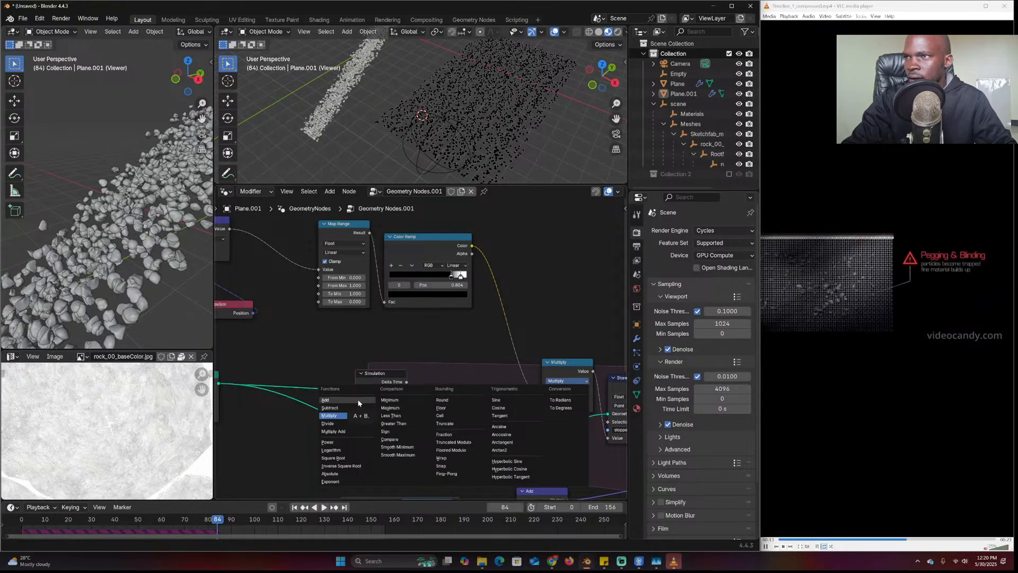
pyautogui.scroll(-1, 559, 290)
pyautogui.moveTo(566, 305); pyautogui.dragTo(471, 303, button='middle')
pyautogui.click(13, 530)
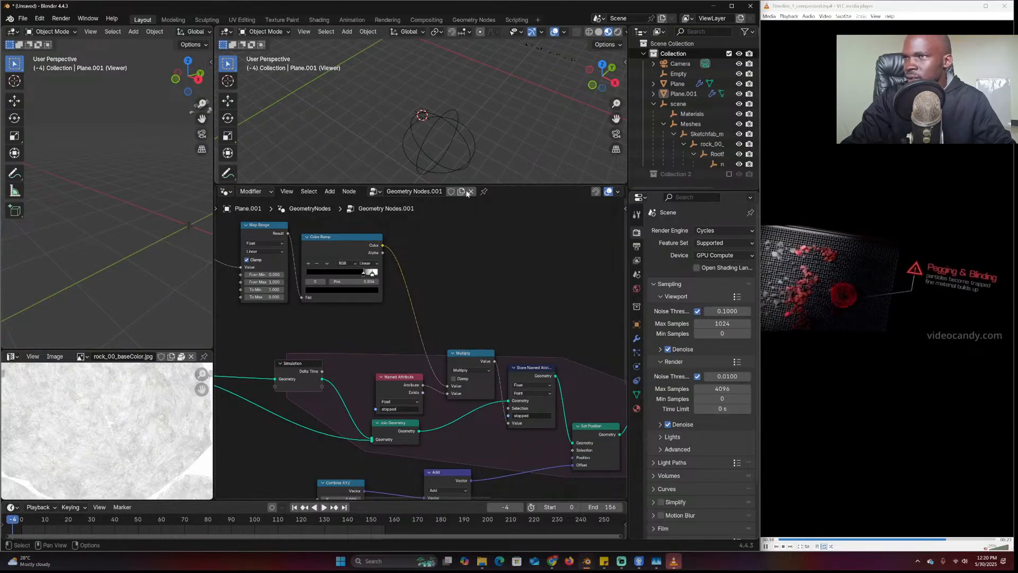
pyautogui.press('space')
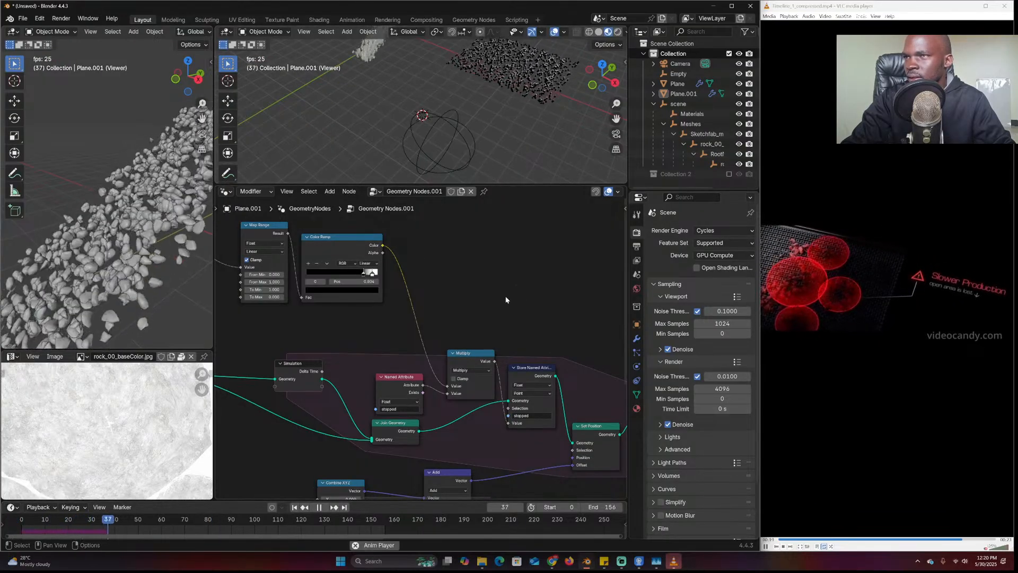
pyautogui.press('space')
# Switch the Math node from Multiply to Add and replay to frame 143
pyautogui.moveTo(480, 398); pyautogui.dragTo(470, 391, button='middle')
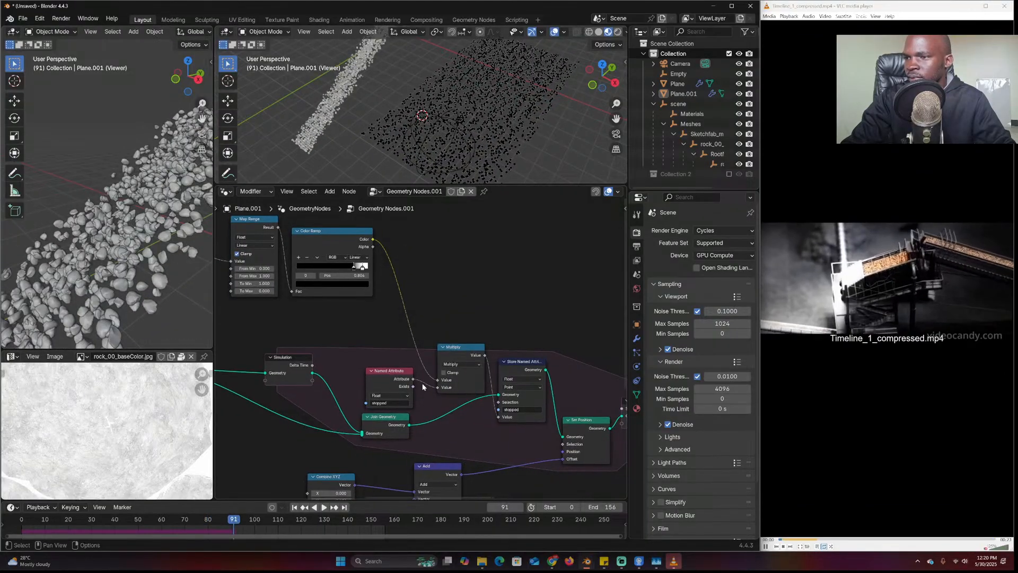
pyautogui.click(461, 365)
pyautogui.click(467, 383)
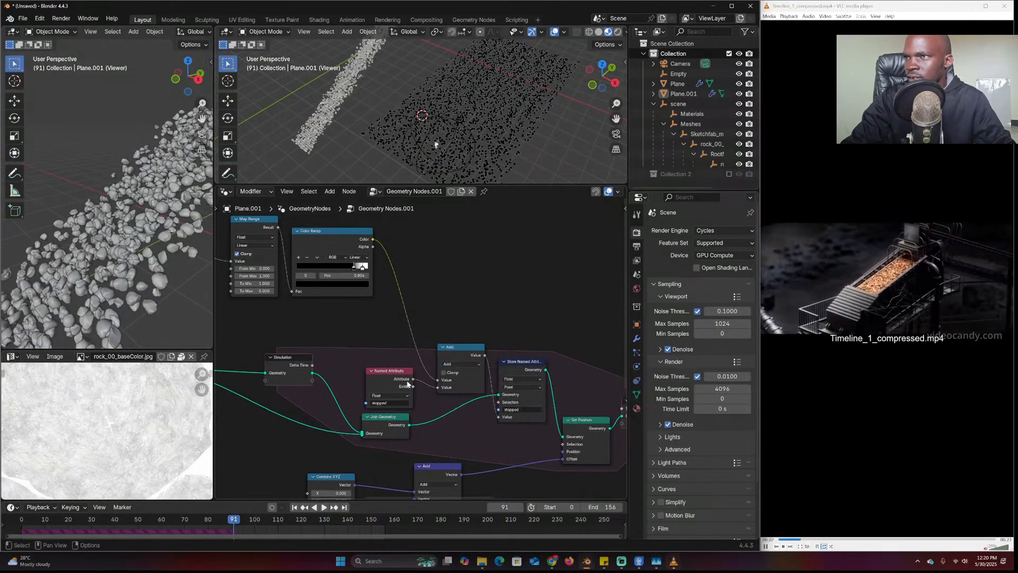
pyautogui.click(22, 529)
pyautogui.press('space')
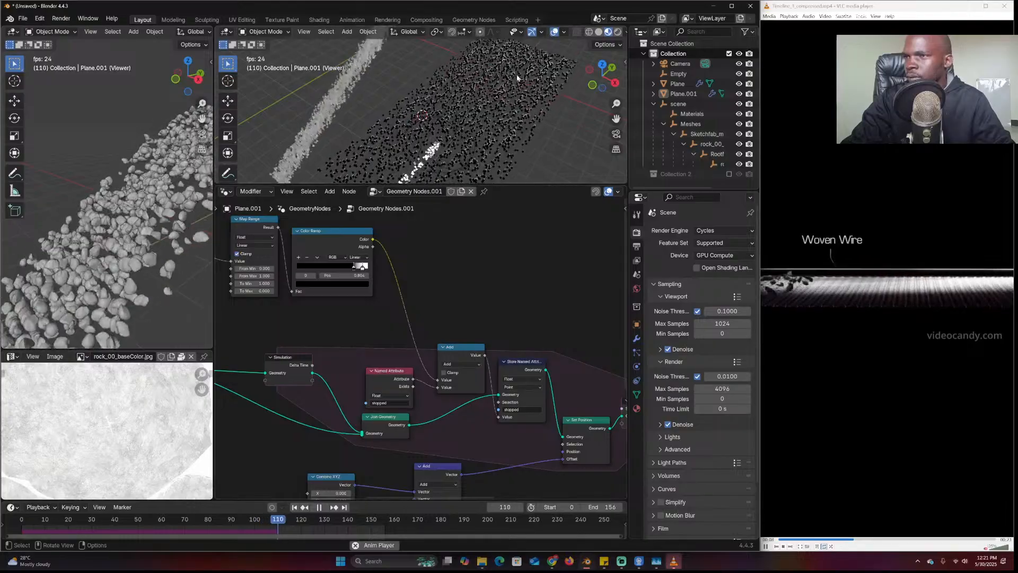
pyautogui.scroll(-1, 447, 128)
pyautogui.press('space')
# Move the Color Ramp's right stop to 0.164 and resume playback
pyautogui.moveTo(385, 277); pyautogui.dragTo(464, 292, button='middle')
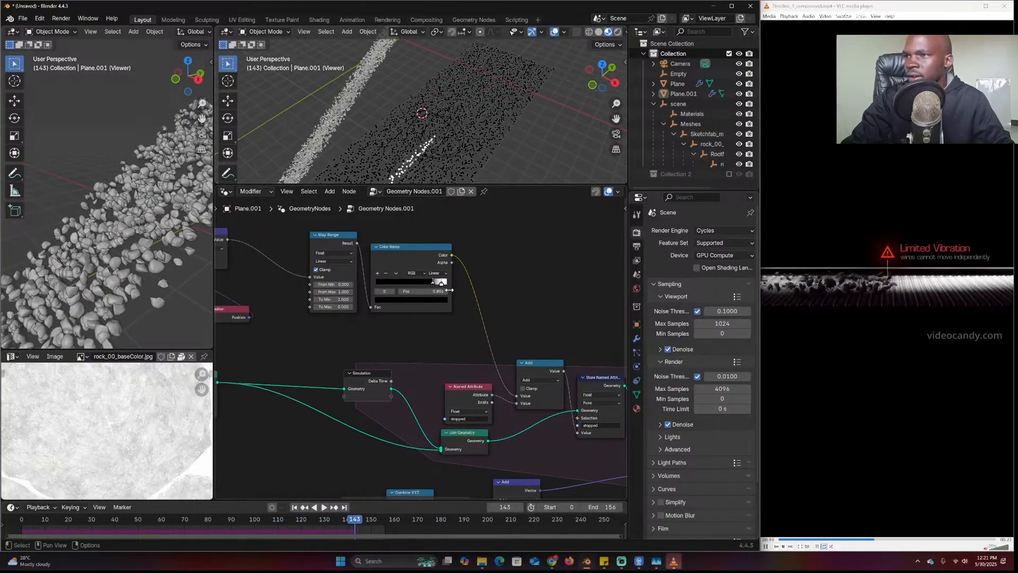
pyautogui.moveTo(439, 283); pyautogui.dragTo(385, 283)
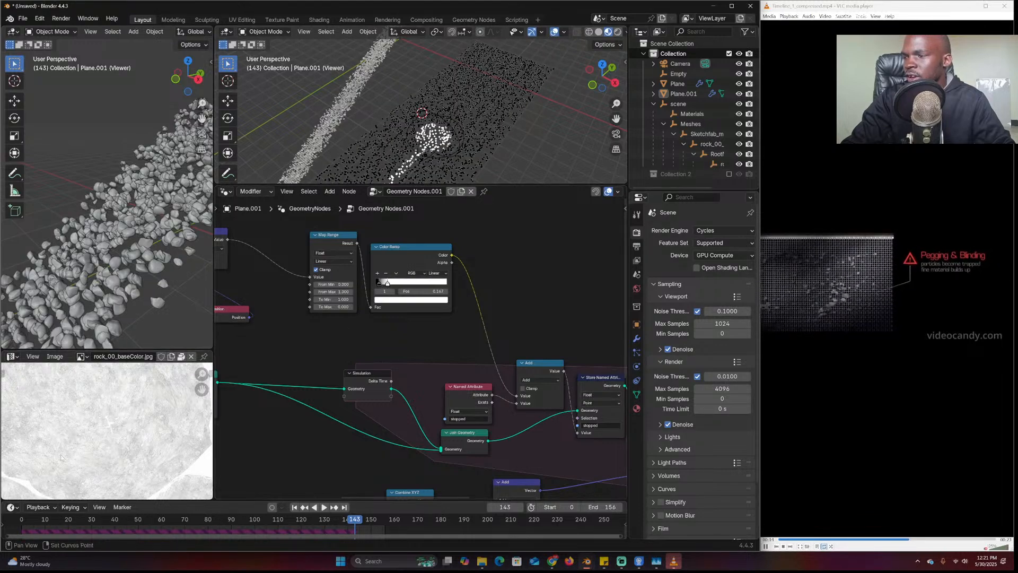
pyautogui.press('space')
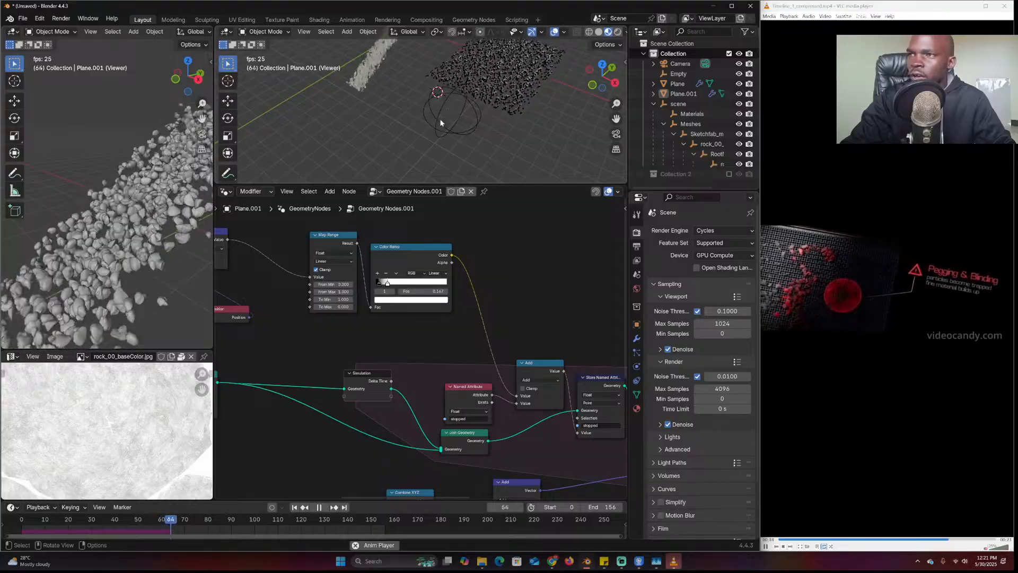
pyautogui.scroll(-4, 445, 115)
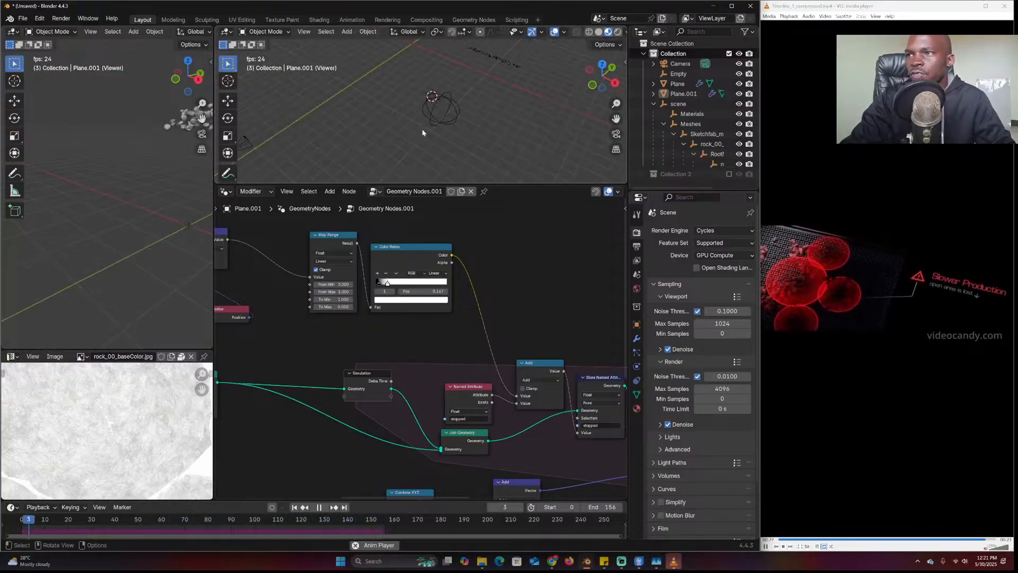
pyautogui.scroll(-2, 520, 343)
pyautogui.moveTo(520, 342); pyautogui.dragTo(280, 289, button='middle')
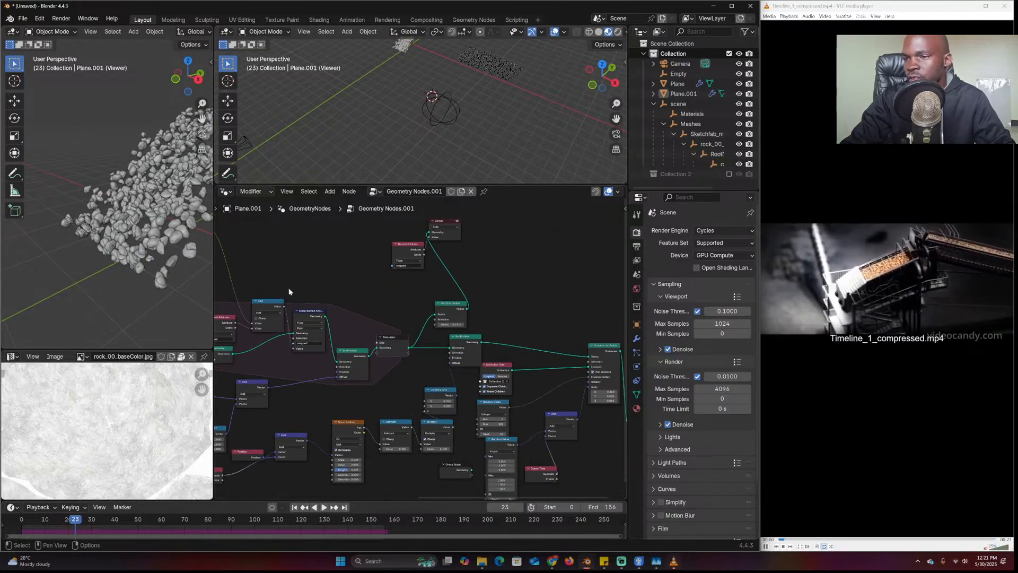
# Make room in the tree and duplicate the Vector Add node as a Vector Scale node
pyautogui.scroll(-2, 539, 310)
pyautogui.moveTo(578, 260); pyautogui.dragTo(347, 469)
pyautogui.moveTo(364, 282); pyautogui.dragTo(562, 285)
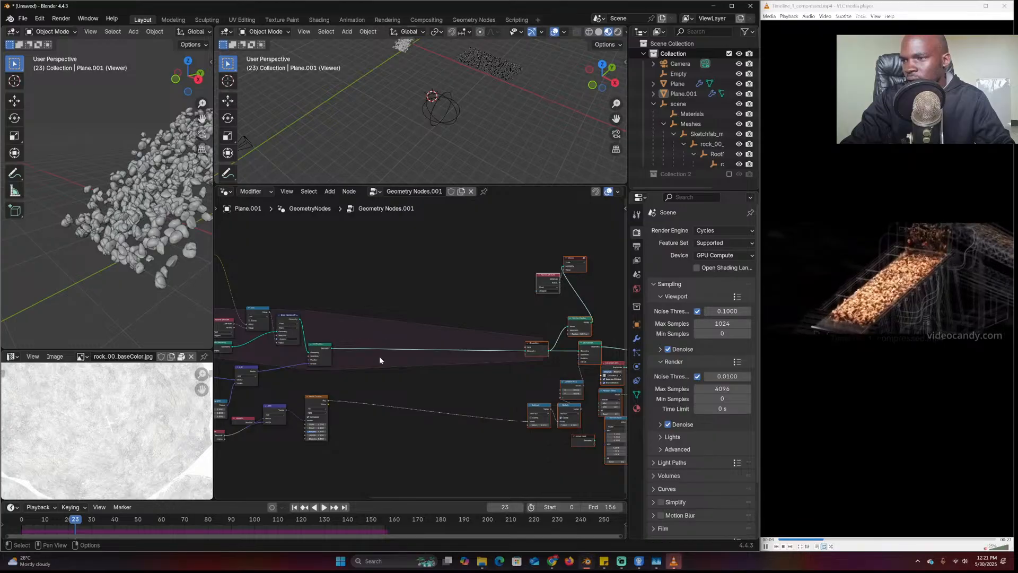
pyautogui.moveTo(312, 345); pyautogui.dragTo(419, 328)
pyautogui.scroll(3, 276, 386)
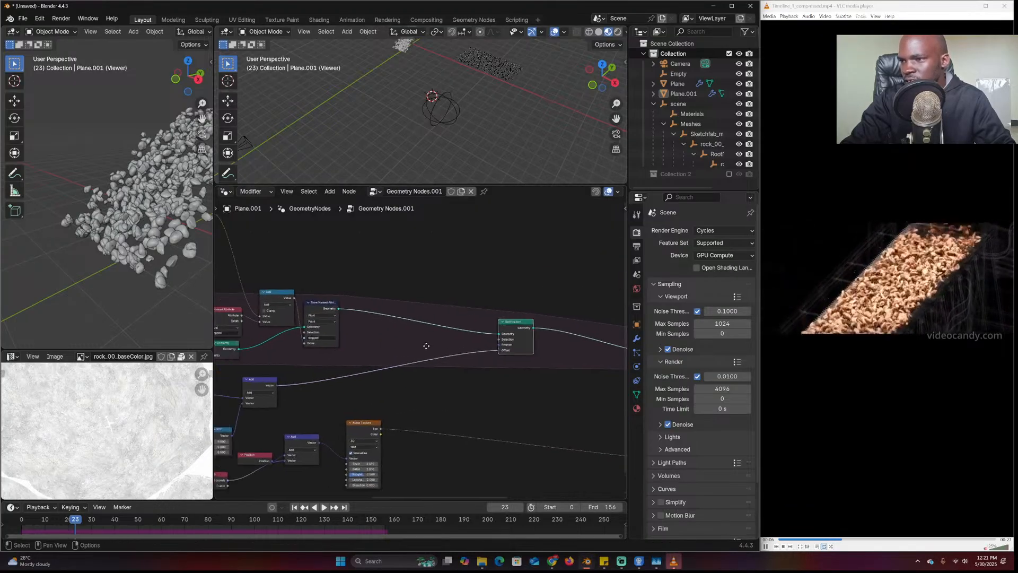
pyautogui.hotkey('shift', 'd')
pyautogui.scroll(1, 297, 382)
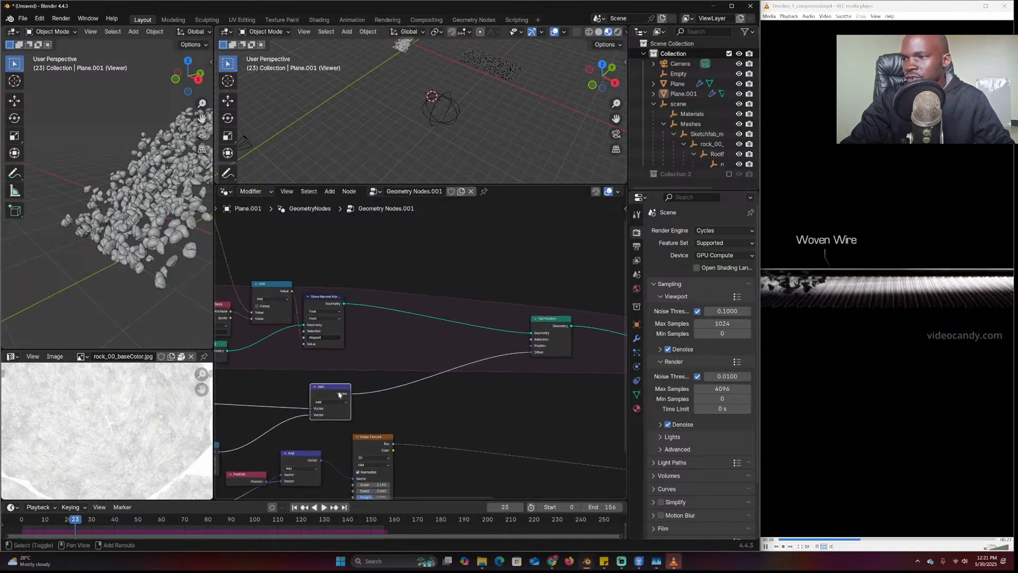
pyautogui.click(464, 343)
pyautogui.click(465, 353)
pyautogui.click(457, 450)
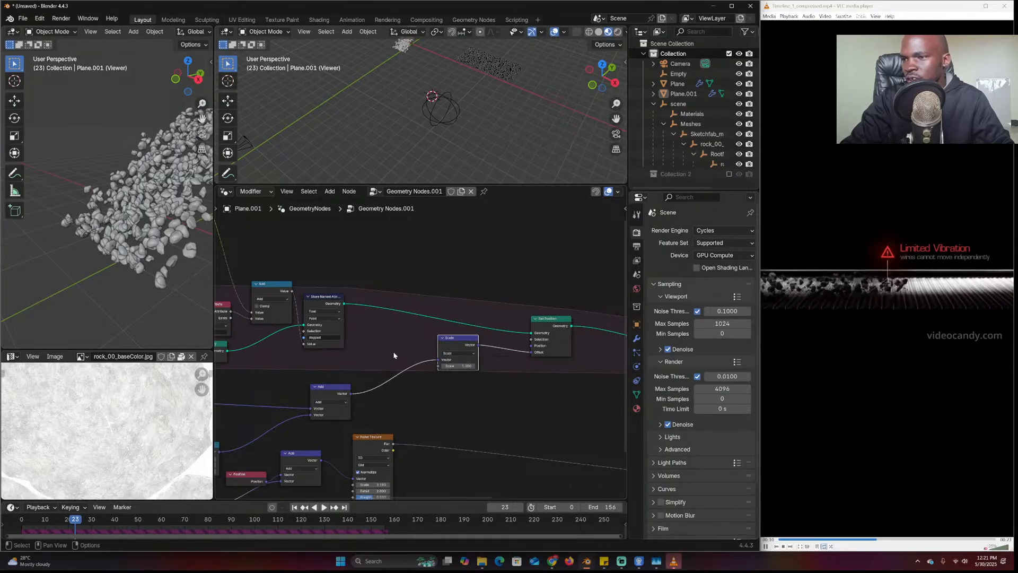
# Duplicate the 'stopped' Named Attribute node and link it to the Scale input
pyautogui.moveTo(349, 360); pyautogui.dragTo(446, 381, button='middle')
pyautogui.click(304, 340)
pyautogui.hotkey('shift', 'd')
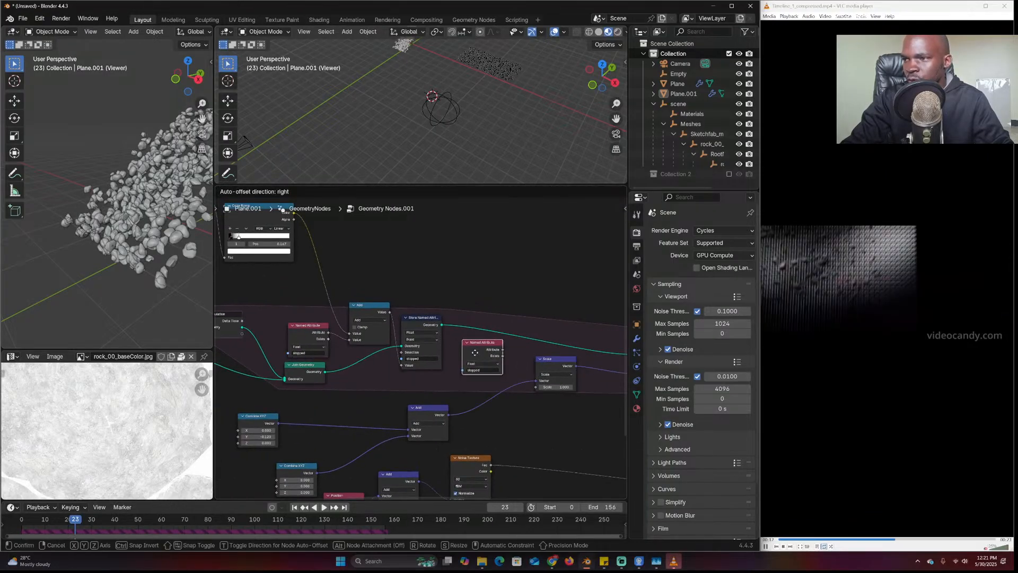
pyautogui.click(476, 354)
pyautogui.moveTo(505, 350); pyautogui.dragTo(536, 386)
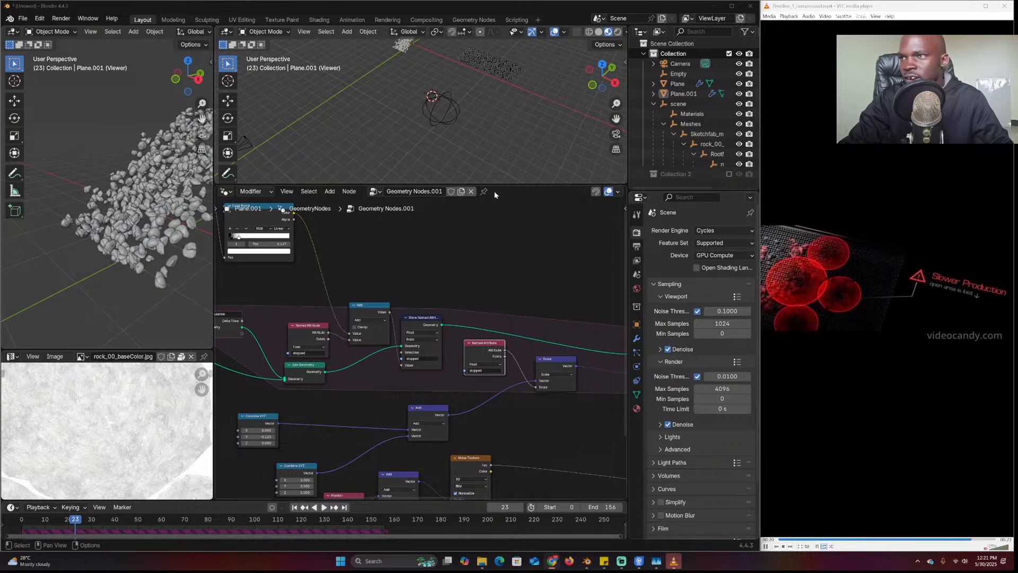
# Rewind the timeline to frame -1, clearing the simulated rock streams
pyautogui.moveTo(28, 522); pyautogui.dragTo(19, 522)
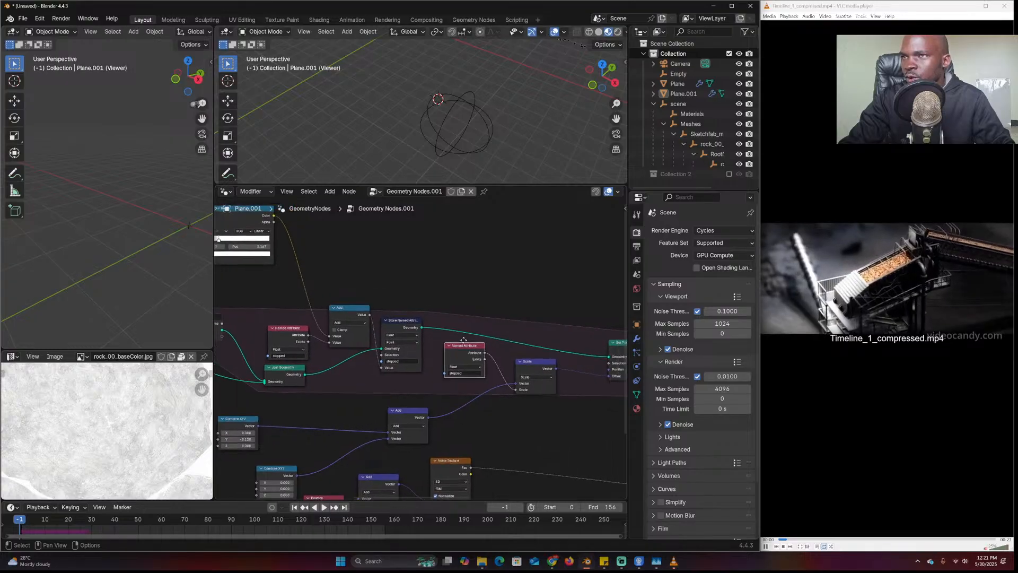
pyautogui.press('Escape')
pyautogui.moveTo(444, 303); pyautogui.dragTo(419, 327, button='middle')
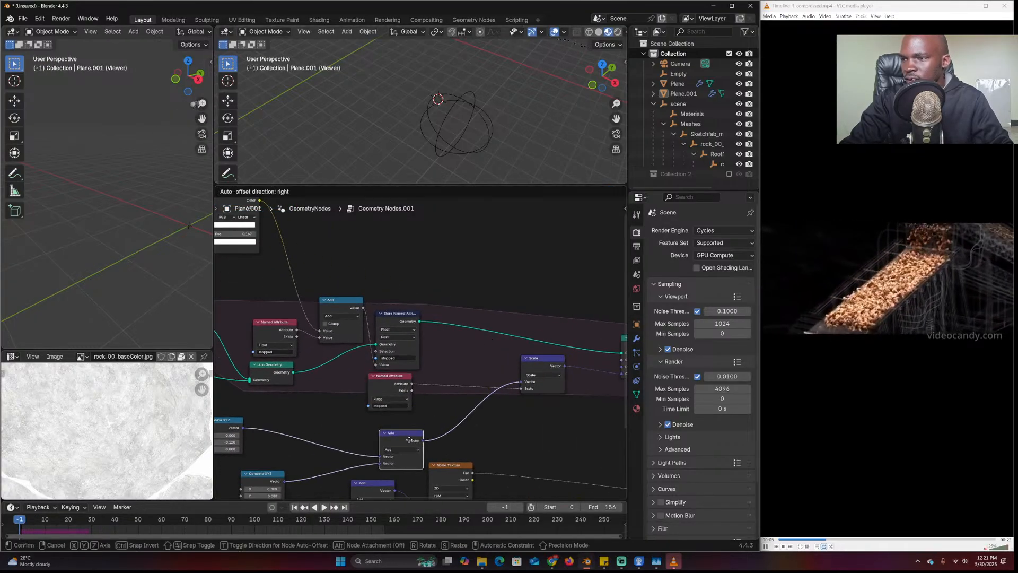
# Insert a Map Range node between the Named Attribute and Scale nodes
pyautogui.hotkey('shift', 'a')
pyautogui.click(434, 346)
pyautogui.write('map')
pyautogui.press('Return')
pyautogui.click(450, 361)
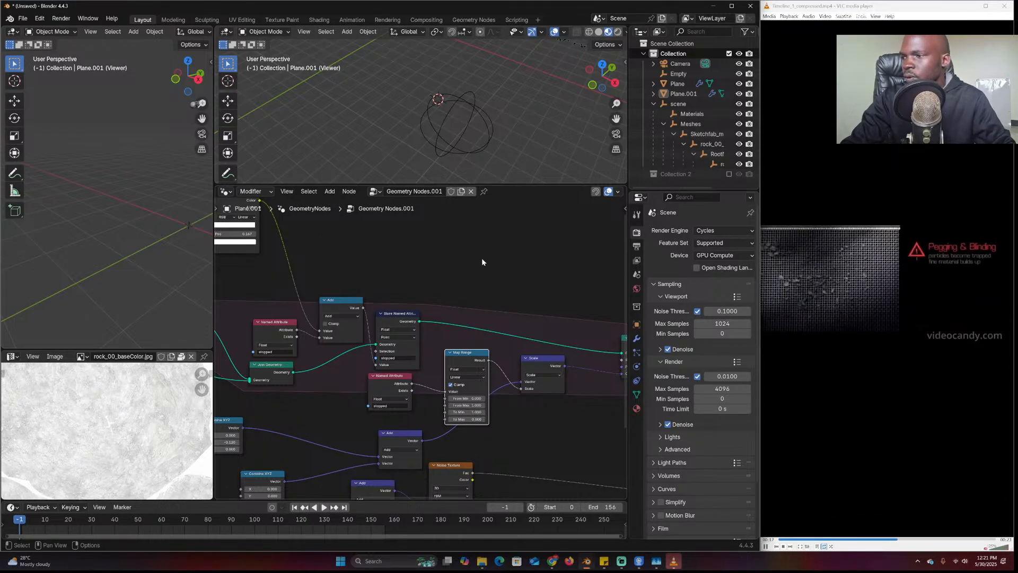
# Orbit the top viewport to watch the rock stream, stopping playback at frame 87
pyautogui.moveTo(511, 103)
pyautogui.keyDown('shift'); pyautogui.mouseDown(button='middle')
pyautogui.moveTo(488, 119)
pyautogui.moveTo(445, 106)
pyautogui.moveTo(398, 115)
pyautogui.moveTo(436, 135)
pyautogui.mouseUp(button='middle'); pyautogui.keyUp('shift')
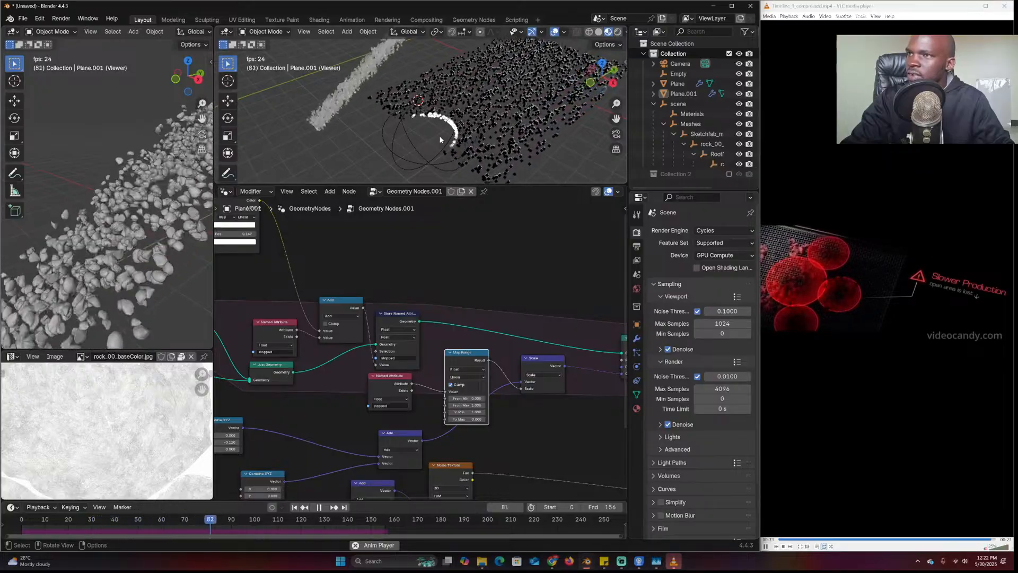
pyautogui.moveTo(440, 140); pyautogui.dragTo(434, 159, button='middle')
pyautogui.scroll(-2, 412, 149)
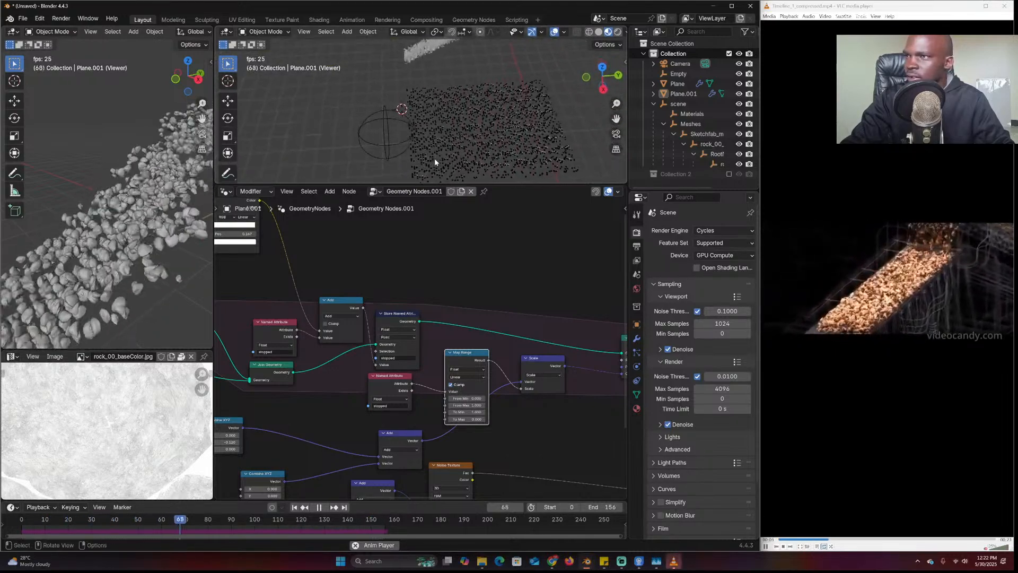
pyautogui.scroll(4, 434, 163)
pyautogui.press('space')
# Rearrange the Named Attribute and Map Range nodes, commit To Min 1.0, and replay the simulation
pyautogui.moveTo(340, 361); pyautogui.dragTo(530, 358, button='middle')
pyautogui.scroll(1, 530, 358)
pyautogui.moveTo(451, 320); pyautogui.dragTo(441, 318)
pyautogui.moveTo(401, 242); pyautogui.dragTo(438, 315, button='middle')
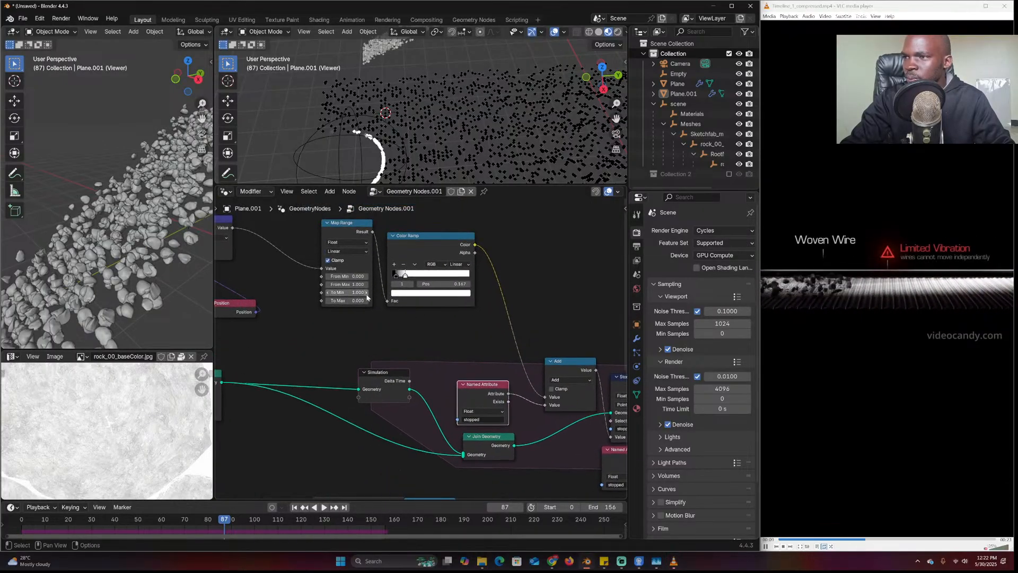
pyautogui.press('Return')
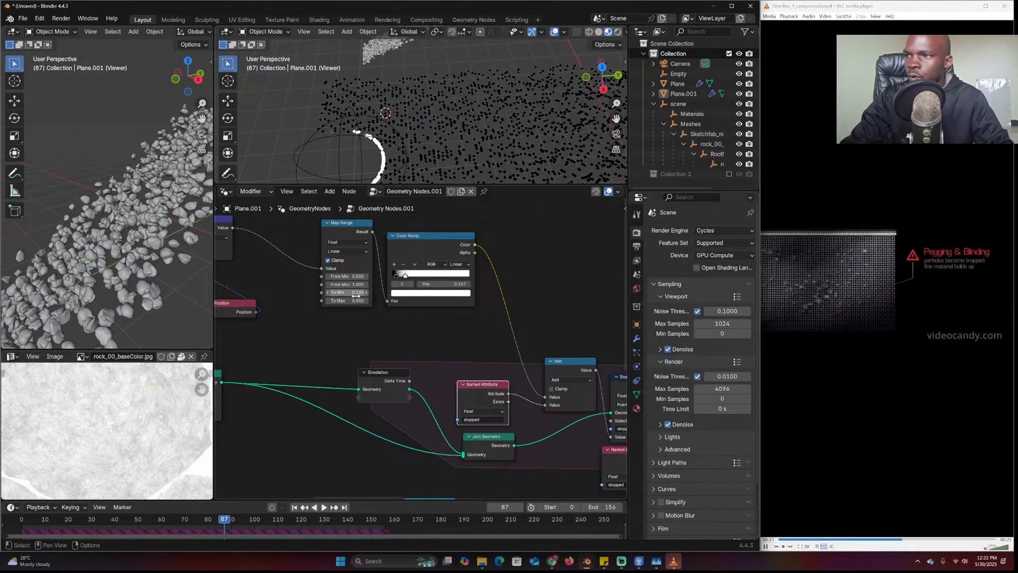
pyautogui.click(26, 523)
pyautogui.press('space')
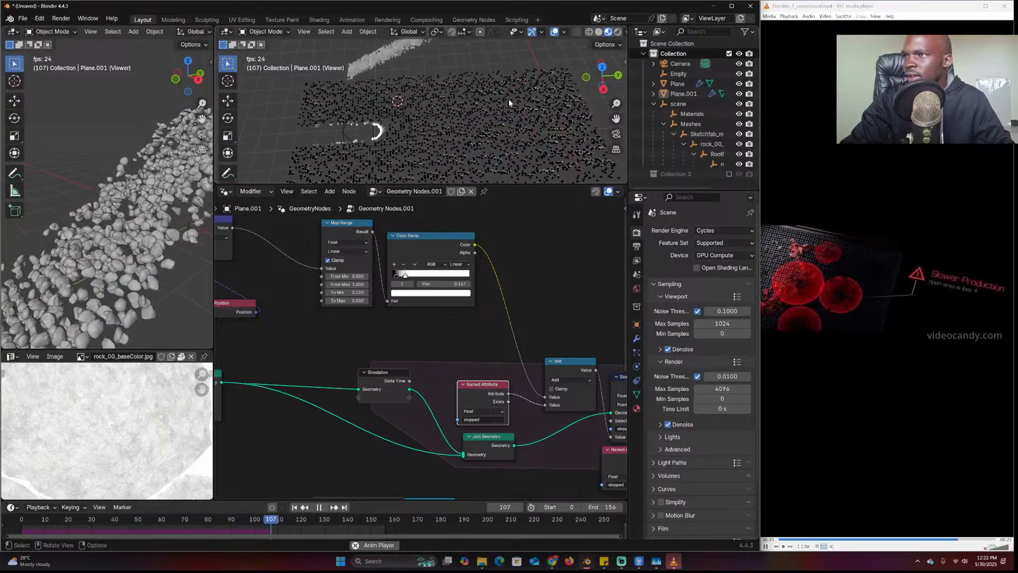
pyautogui.press('Escape')
# Shift the Color Ramp stop and set Map Range To Min to 0.5, then play to test
pyautogui.moveTo(408, 276); pyautogui.dragTo(432, 283)
pyautogui.click(347, 293)
pyautogui.write('4')
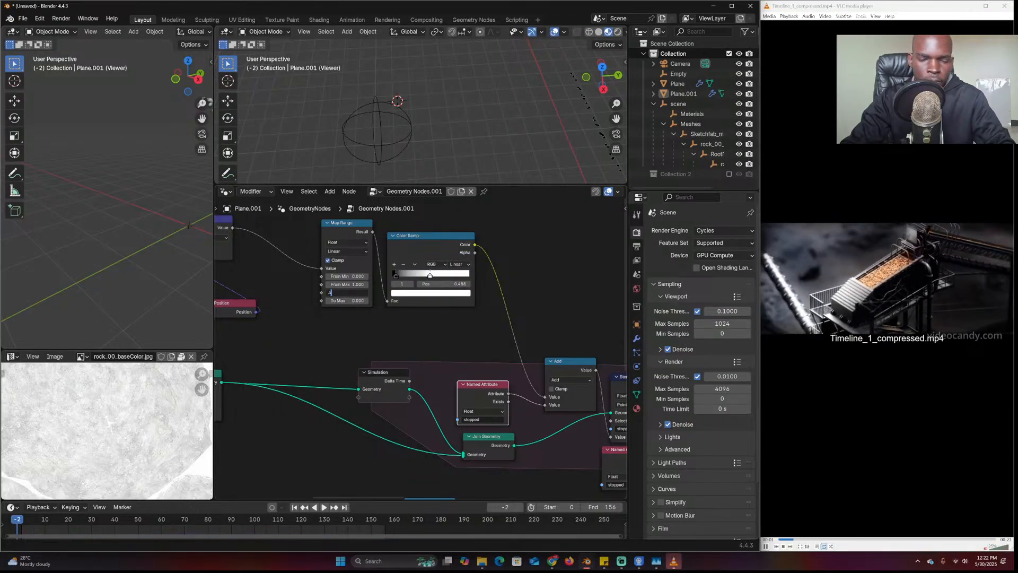
pyautogui.press('BackSpace')
pyautogui.write('.5')
pyautogui.press('Return')
pyautogui.press('space')
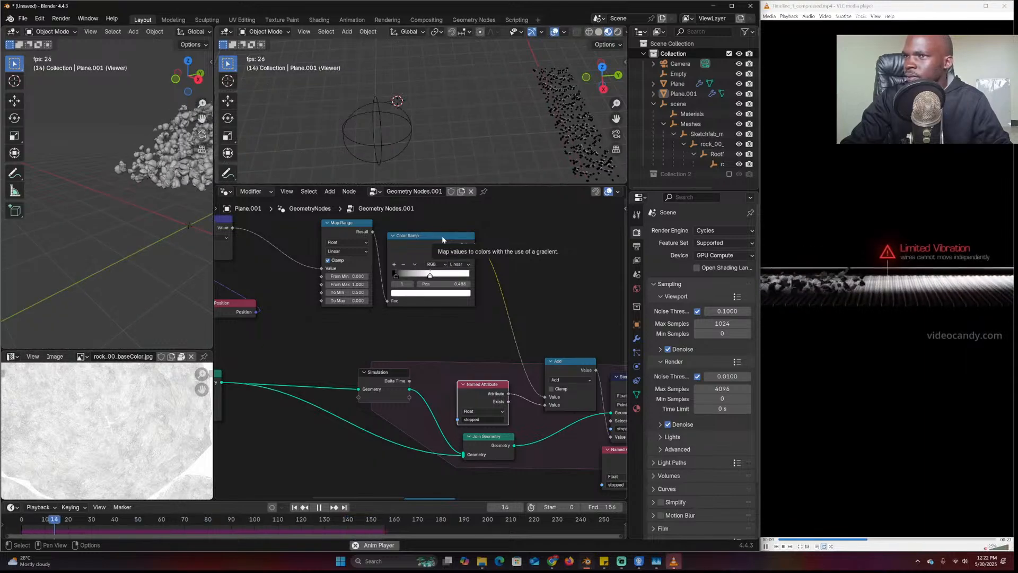
# Stop and rewind playback, reframe the Store Named Attribute and Map Range nodes, and enlarge the bottom-left area
pyautogui.moveTo(481, 113)
pyautogui.mouseDown(button='middle')
pyautogui.moveTo(542, 113)
pyautogui.moveTo(489, 102)
pyautogui.mouseUp(button='middle')
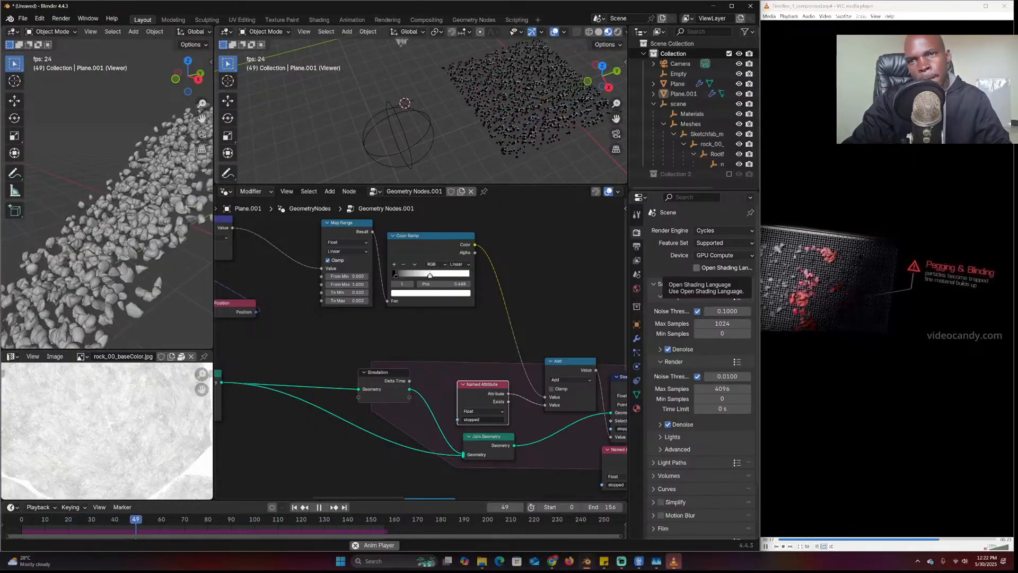
pyautogui.press('Escape')
pyautogui.moveTo(566, 348); pyautogui.dragTo(523, 377, button='middle')
pyautogui.moveTo(130, 350); pyautogui.dragTo(130, 292)
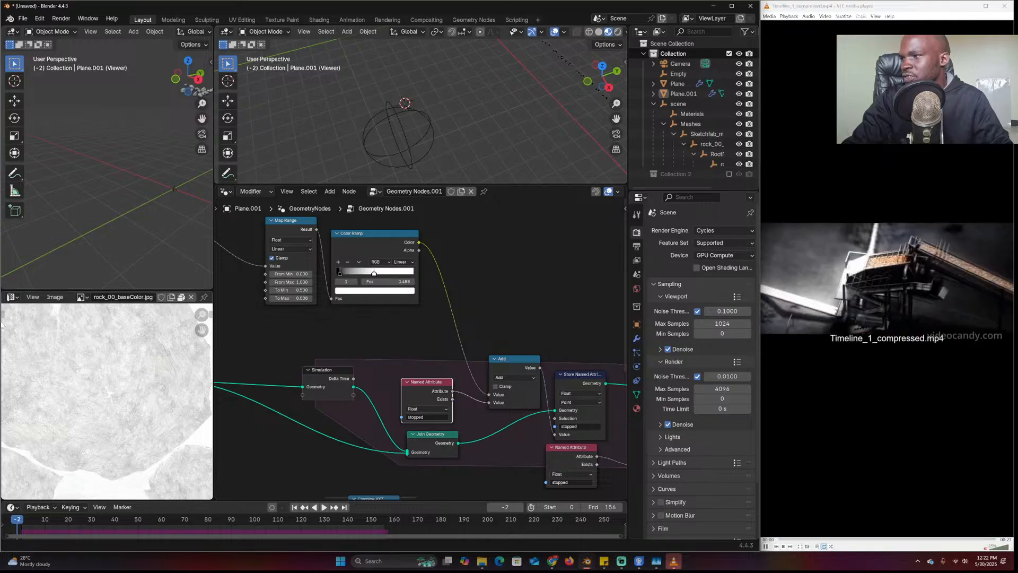
# Widen the left-hand areas and turn the bottom-left area into a Spreadsheet
pyautogui.click(12, 297)
pyautogui.click(37, 358)
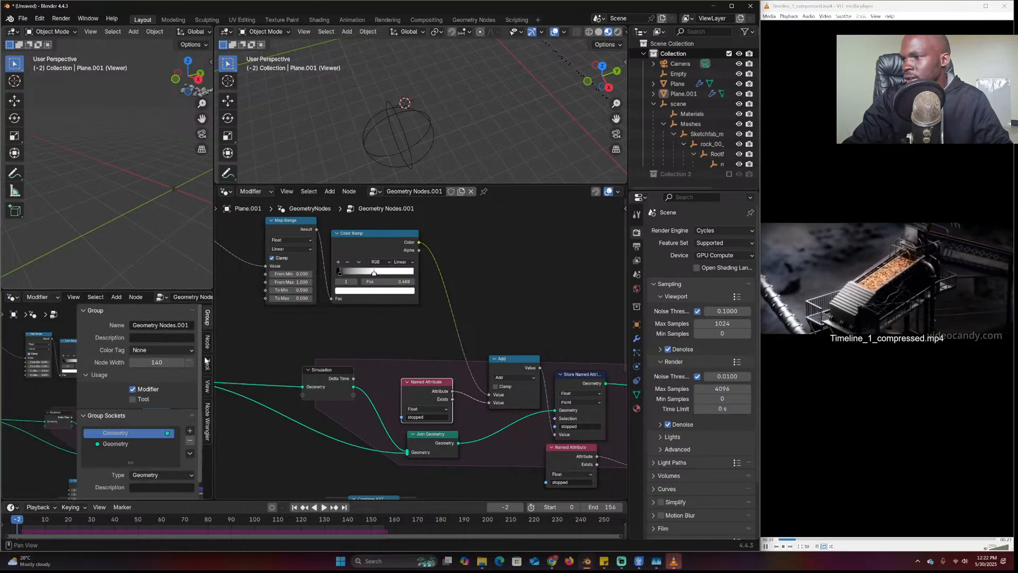
pyautogui.moveTo(214, 353); pyautogui.dragTo(274, 353)
pyautogui.click(12, 297)
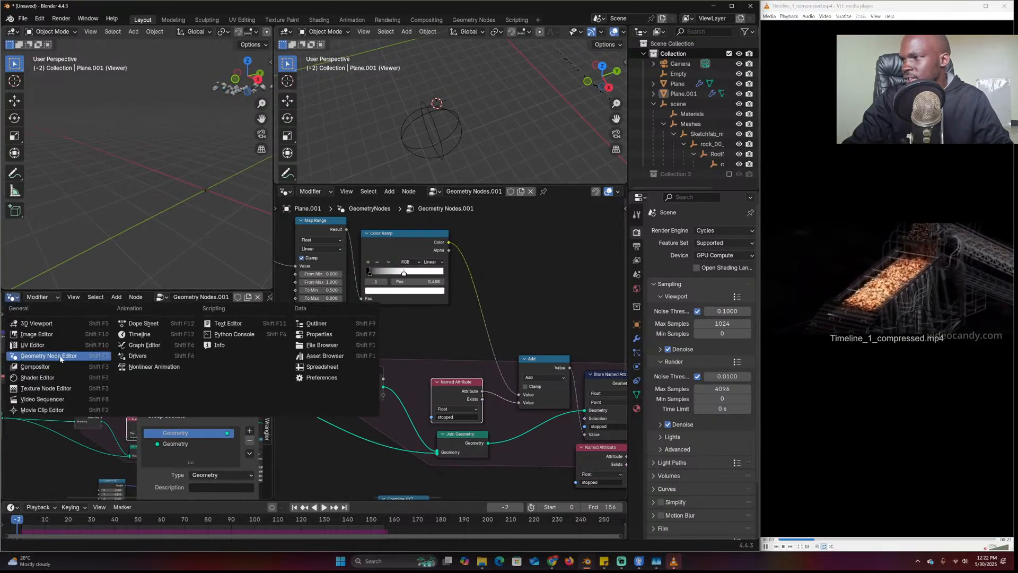
pyautogui.click(300, 368)
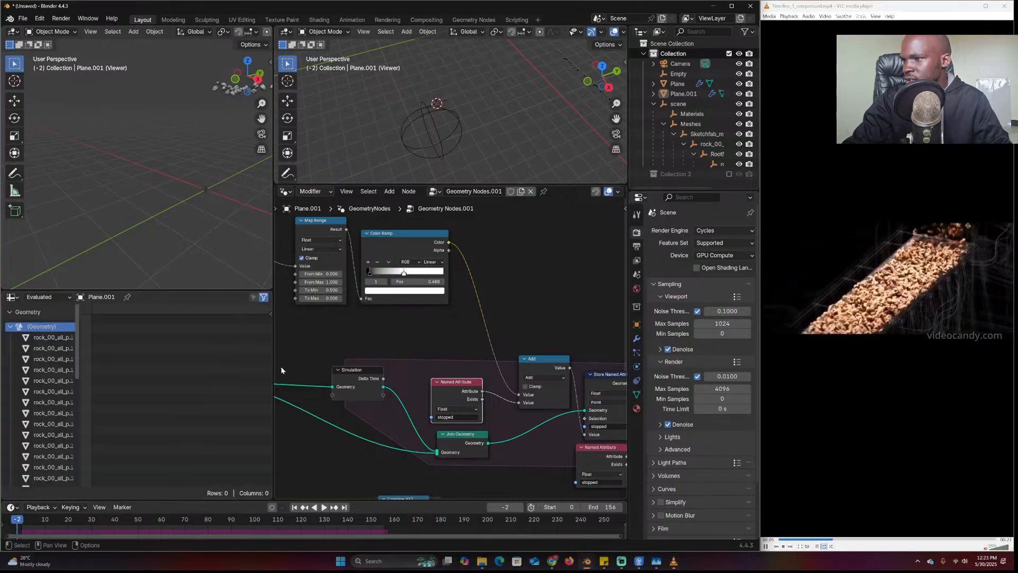
# List the Instances domain in the spreadsheet and play the simulation to frame 104
pyautogui.click(10, 328)
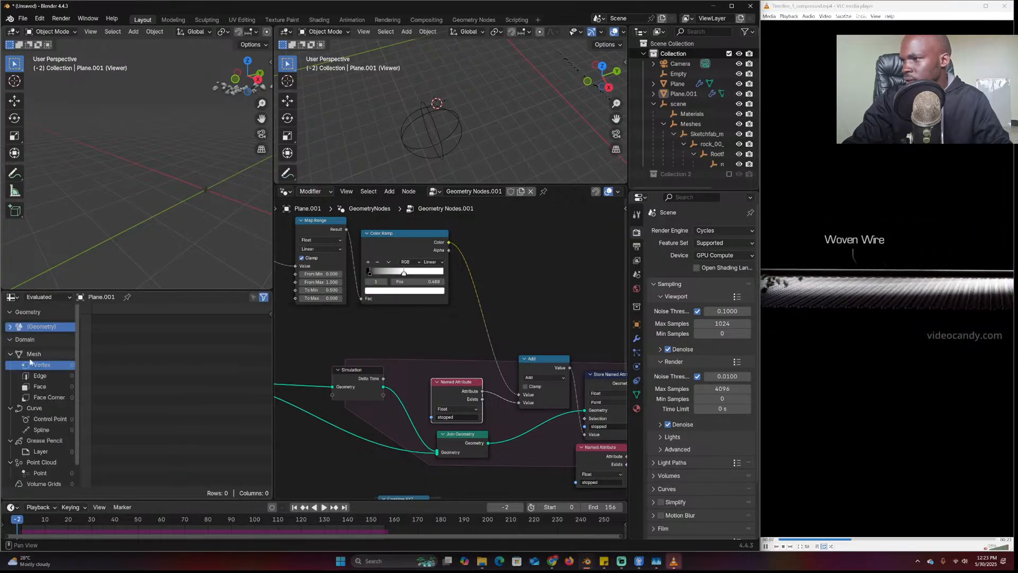
pyautogui.scroll(-2, 51, 480)
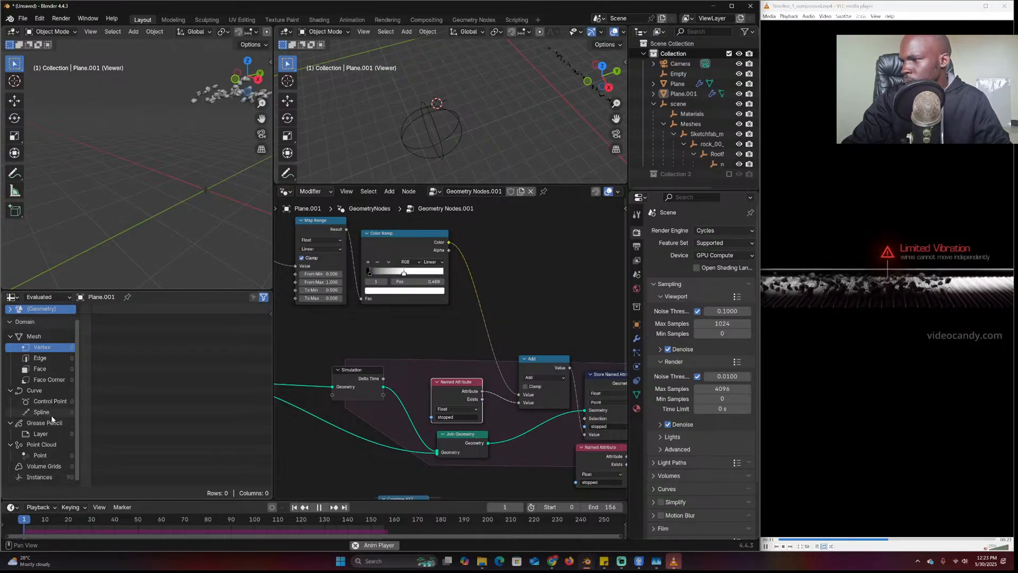
pyautogui.click(42, 477)
pyautogui.press('space')
pyautogui.press('space')
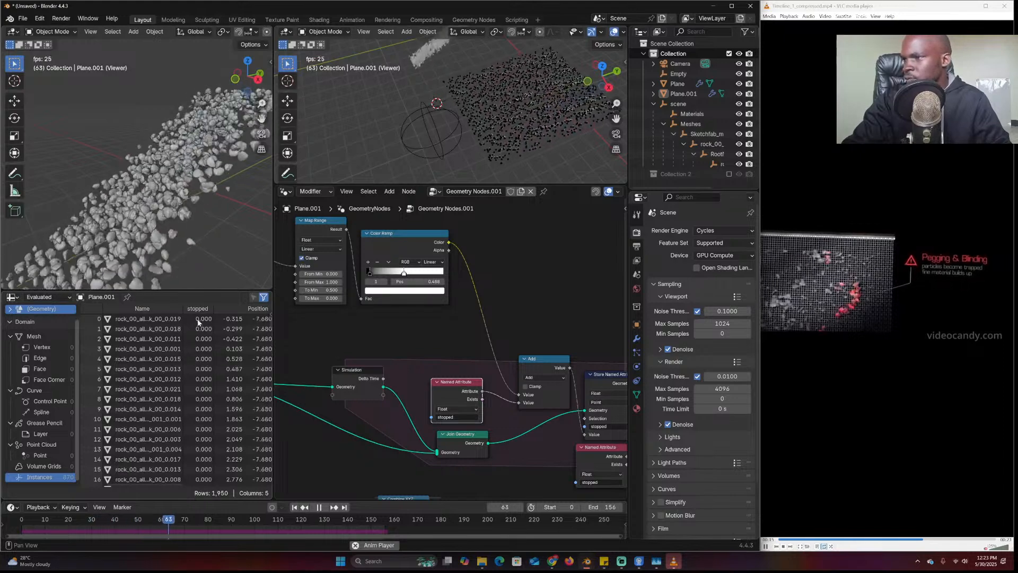
pyautogui.press('space')
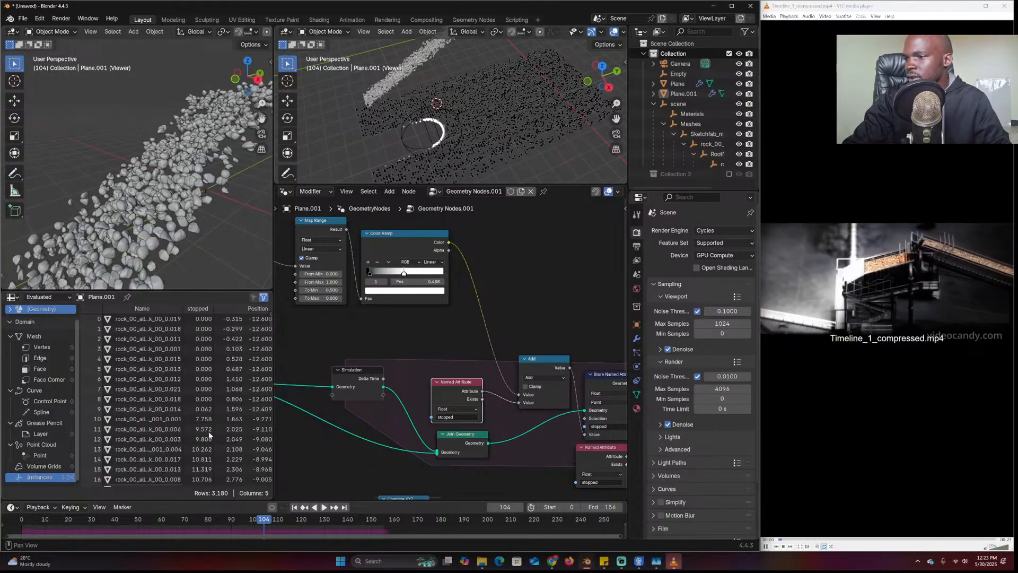
pyautogui.moveTo(453, 396); pyautogui.dragTo(336, 385, button='middle')
pyautogui.moveTo(511, 418); pyautogui.dragTo(426, 395, button='middle')
# Delete the Map Range node and insert a Compare node onto the link in its place
pyautogui.click(456, 365)
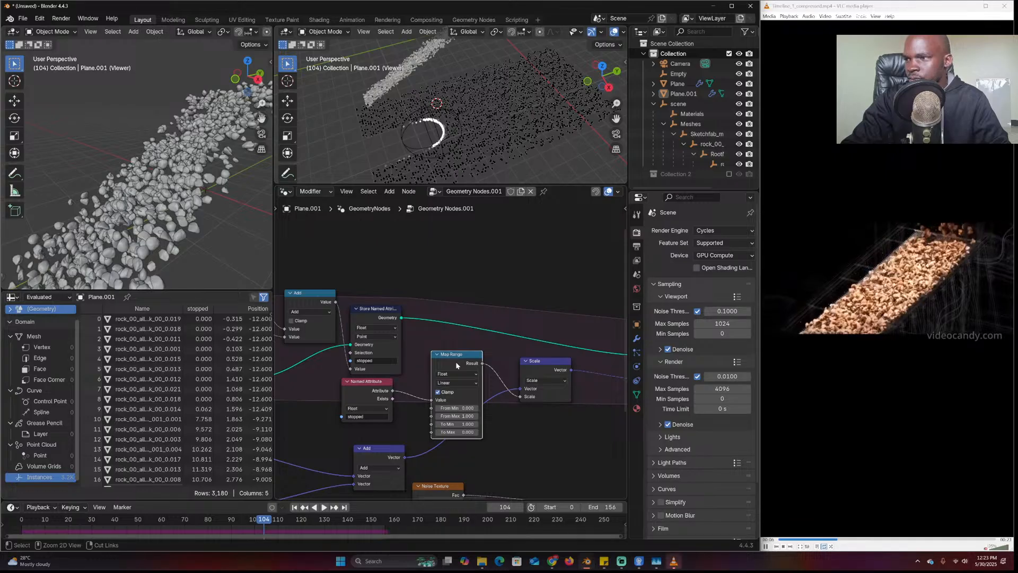
pyautogui.hotkey('ctrl', 'x')
pyautogui.moveTo(416, 395); pyautogui.dragTo(433, 388, button='middle')
pyautogui.hotkey('shift', 'a')
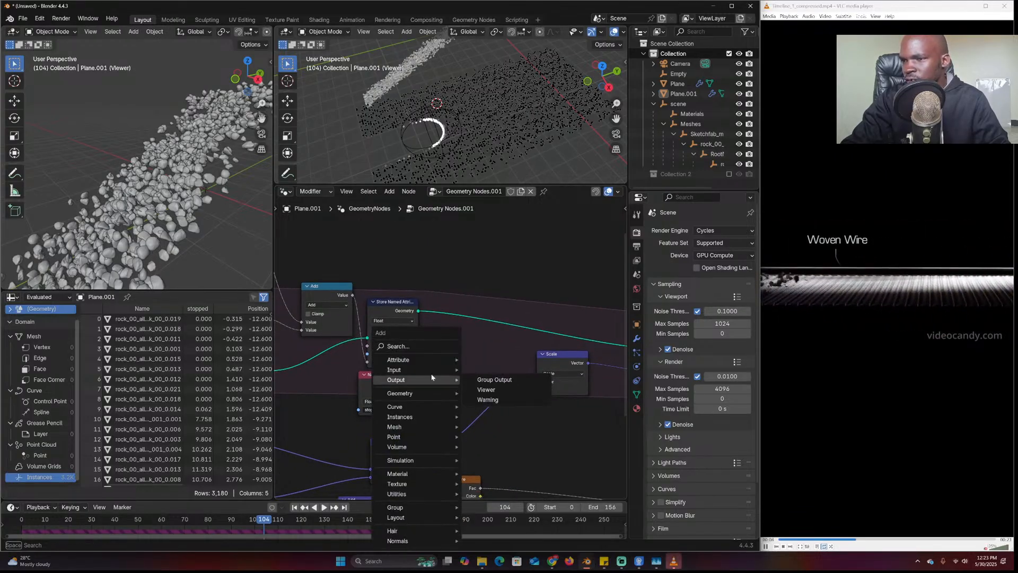
pyautogui.click(434, 346)
pyautogui.write('copmpa')
pyautogui.press('BackSpace')
pyautogui.press('BackSpace')
pyautogui.press('BackSpace')
pyautogui.press('BackSpace')
pyautogui.press('BackSpace')
pyautogui.write('pa')
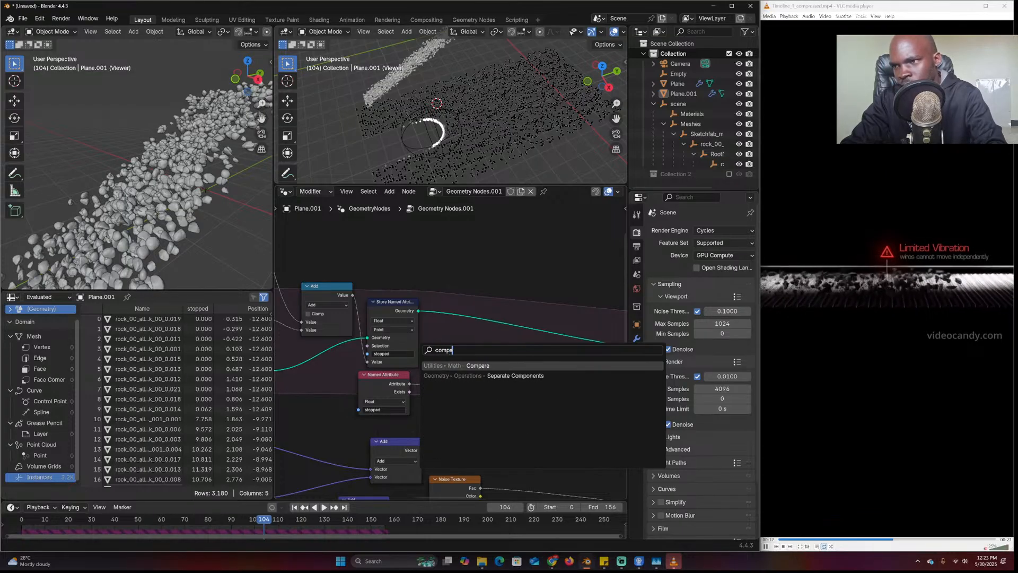
pyautogui.write('mpa')
pyautogui.press('Return')
pyautogui.click(481, 399)
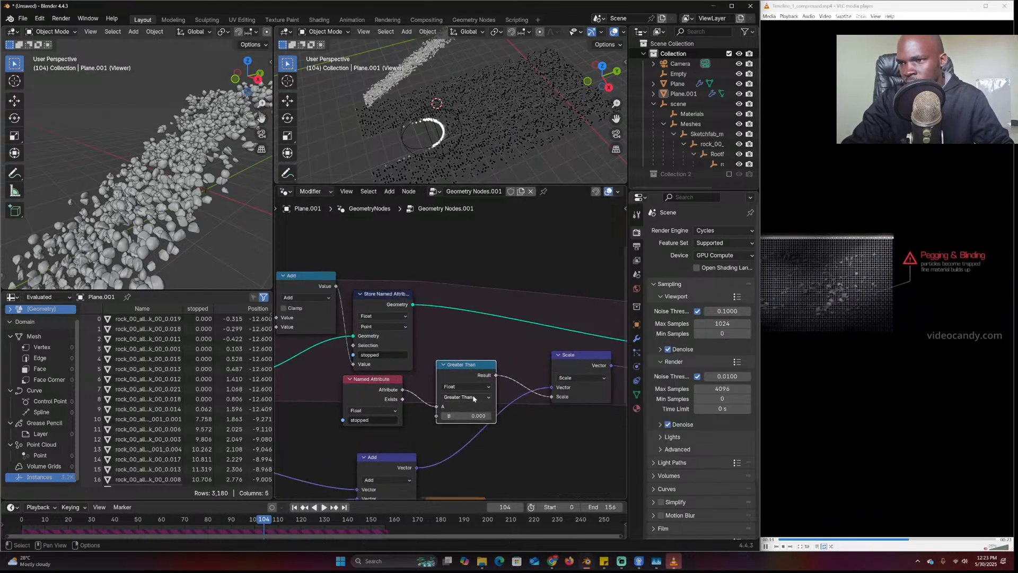
# Set the Compare to stopped Less Than 10 feeding Set Position, and replay from the start
pyautogui.moveTo(555, 387); pyautogui.dragTo(486, 388, button='middle')
pyautogui.scroll(-6, 522, 388)
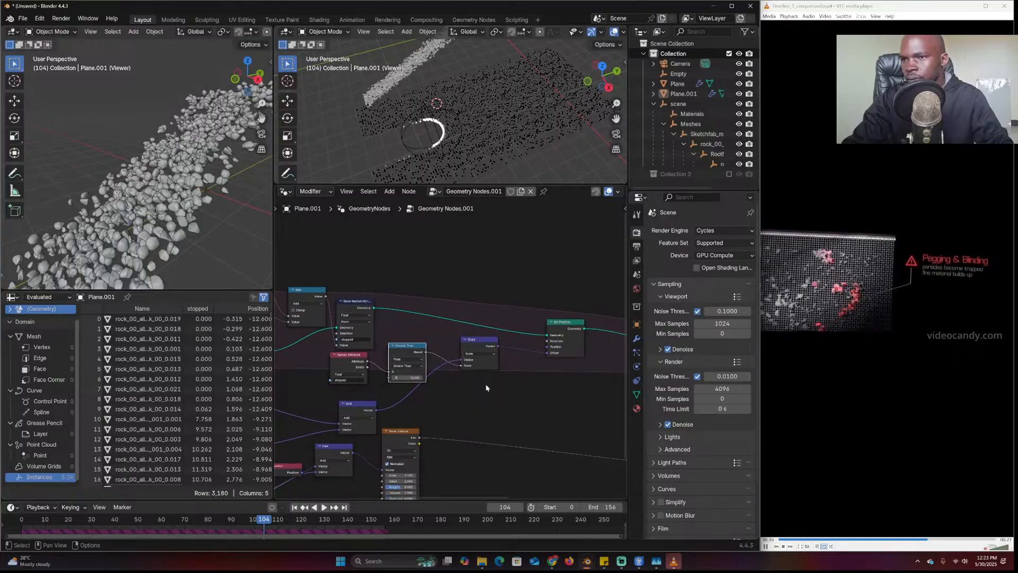
pyautogui.scroll(2, 488, 388)
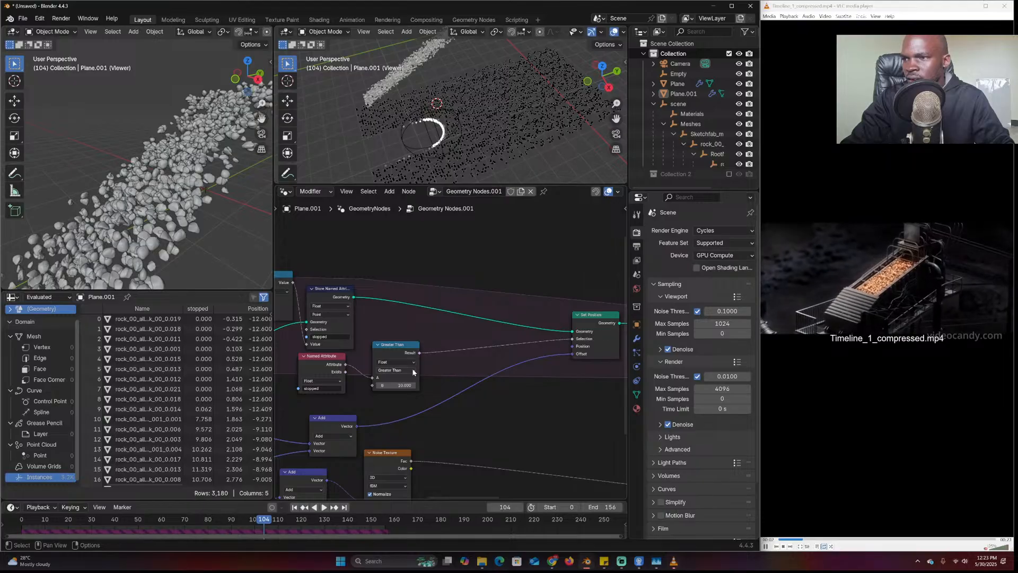
pyautogui.hotkey('shift', 'a')
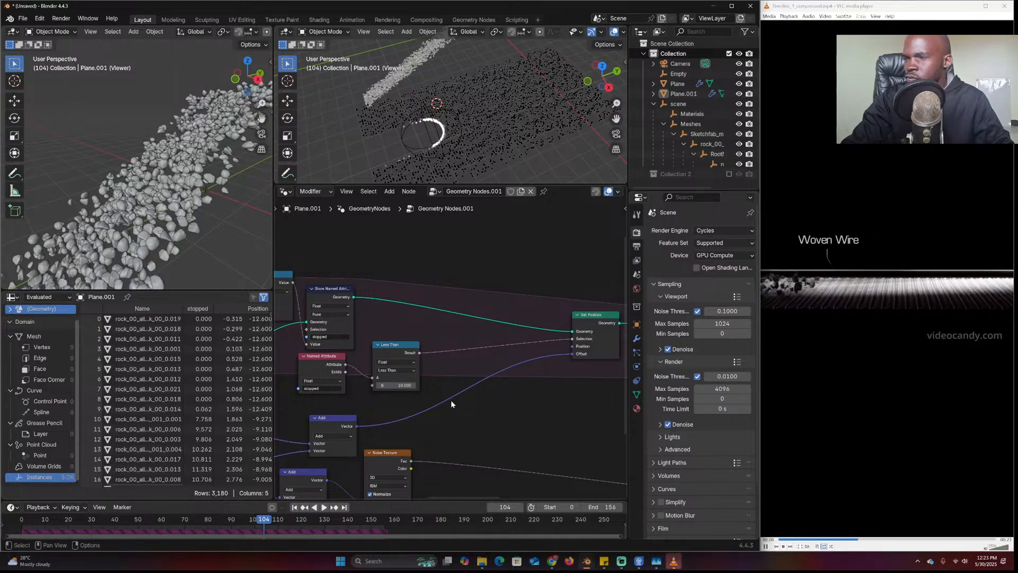
pyautogui.click(34, 528)
pyautogui.press('space')
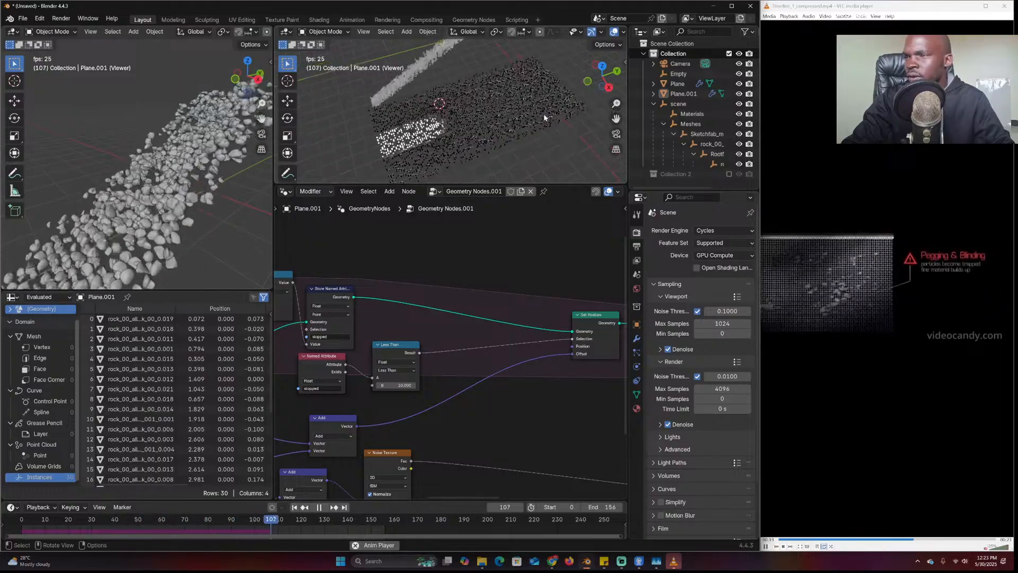
# Replay the simulation, pausing to scroll the spreadsheet over the rotation, scale and stopped columns
pyautogui.press('space')
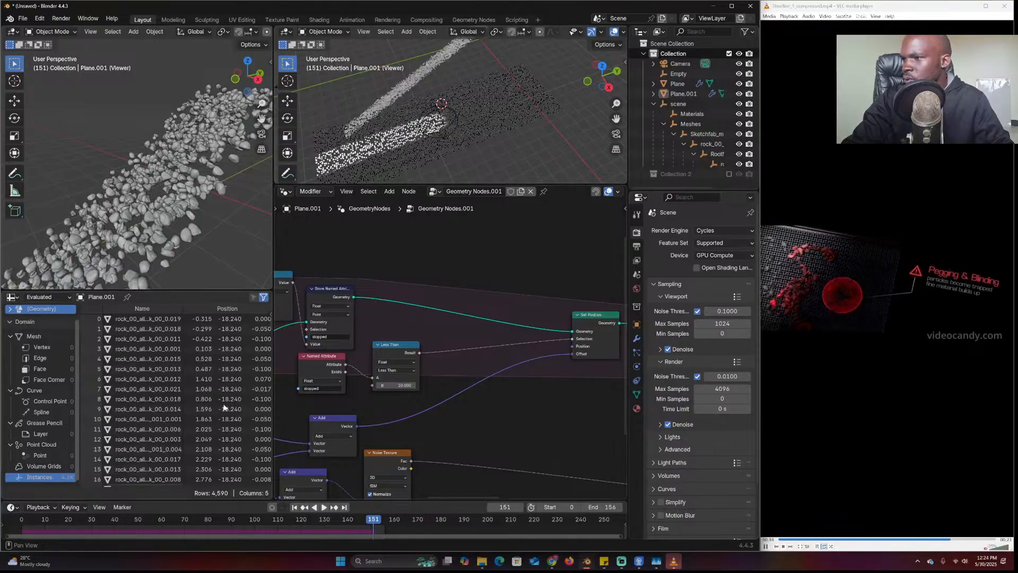
pyautogui.moveTo(153, 485); pyautogui.dragTo(263, 485)
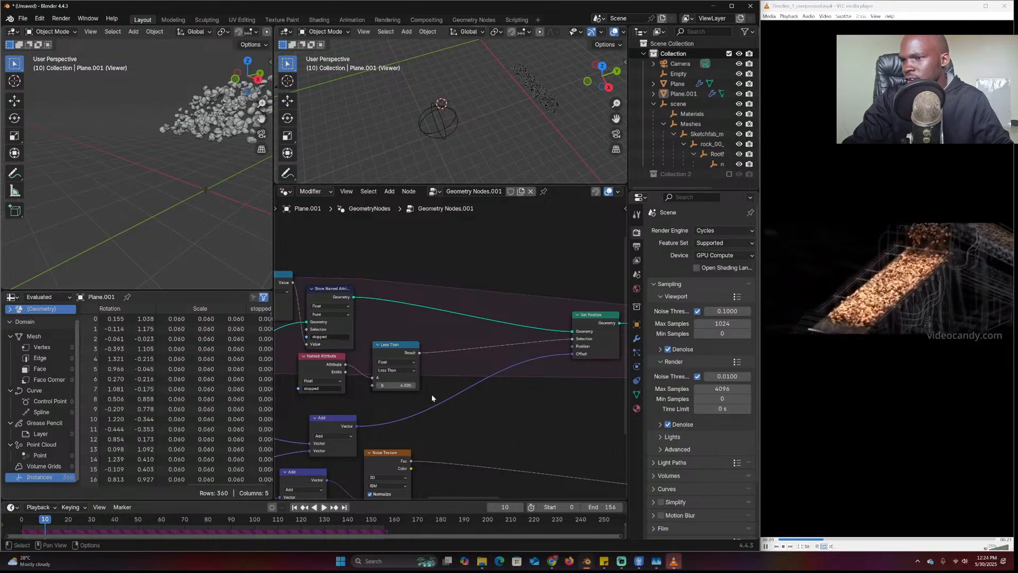
pyautogui.click(12, 521)
pyautogui.press('space')
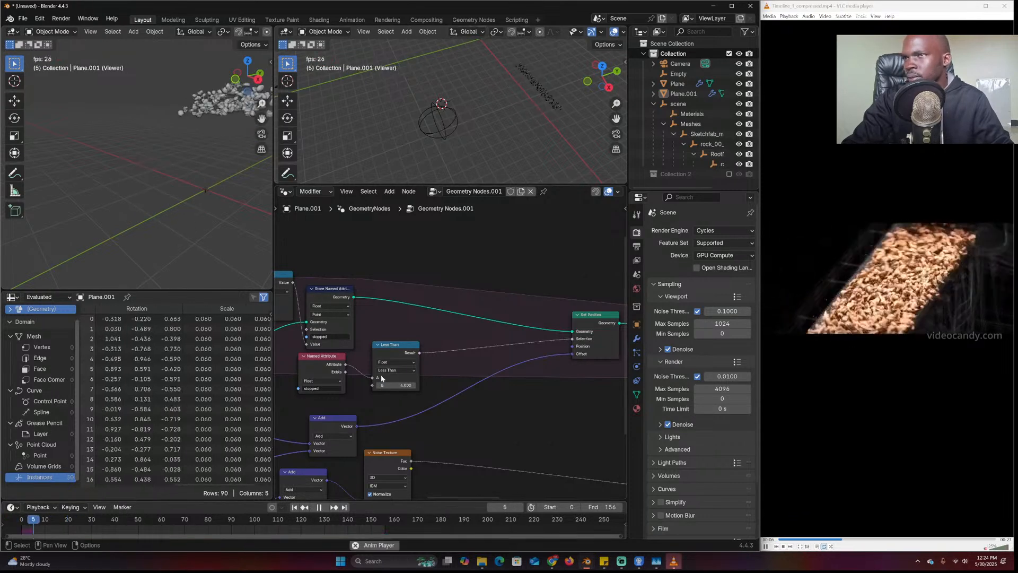
pyautogui.press('space')
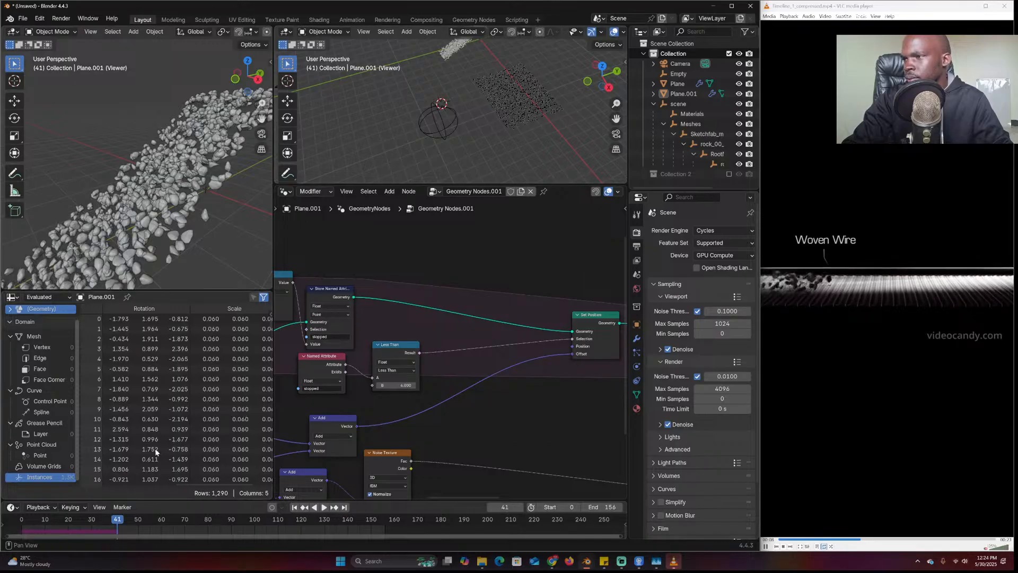
pyautogui.moveTo(206, 489); pyautogui.dragTo(247, 488)
pyautogui.press('space')
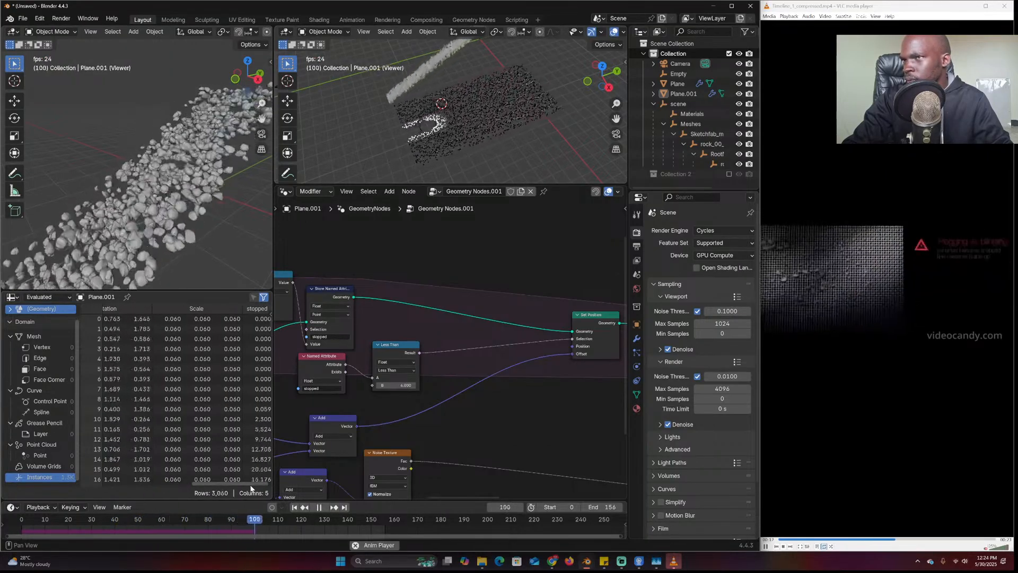
pyautogui.scroll(4, 373, 172)
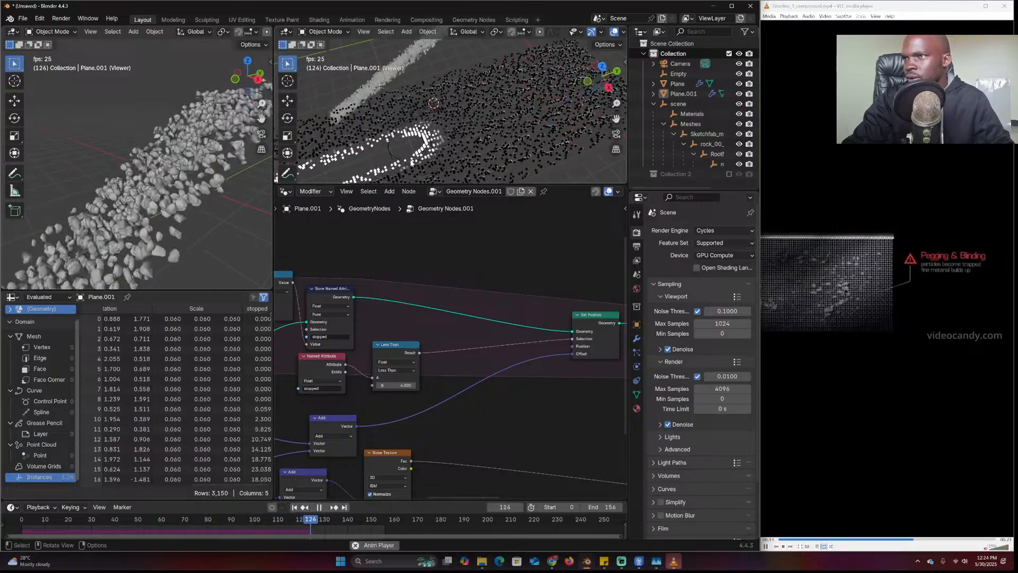
pyautogui.press('space')
# Reset the simulation to its first frame and fit the whole node tree, including the Viewer node, in view
pyautogui.moveTo(427, 378); pyautogui.dragTo(477, 378, button='middle')
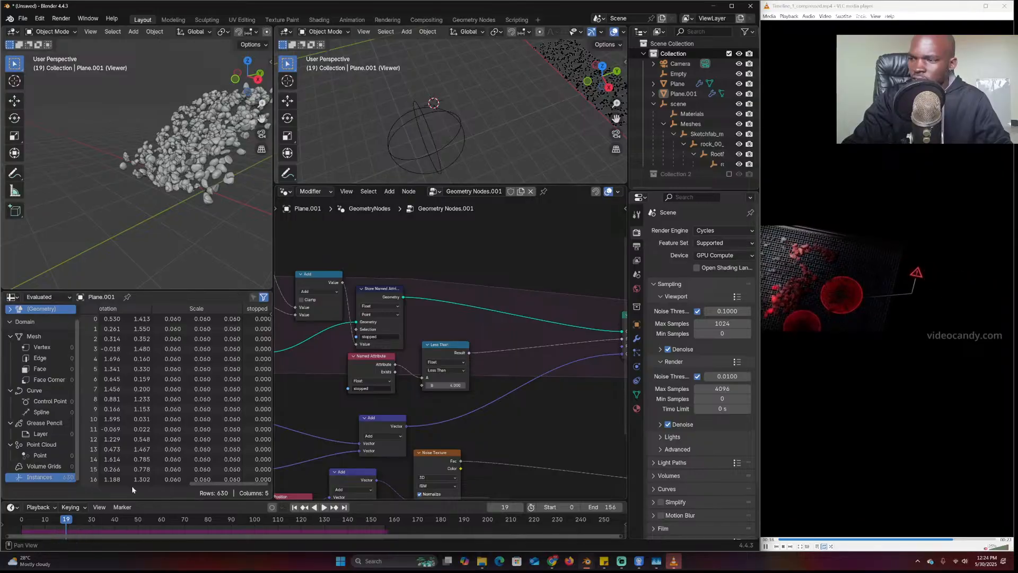
pyautogui.moveTo(25, 526); pyautogui.dragTo(17, 527)
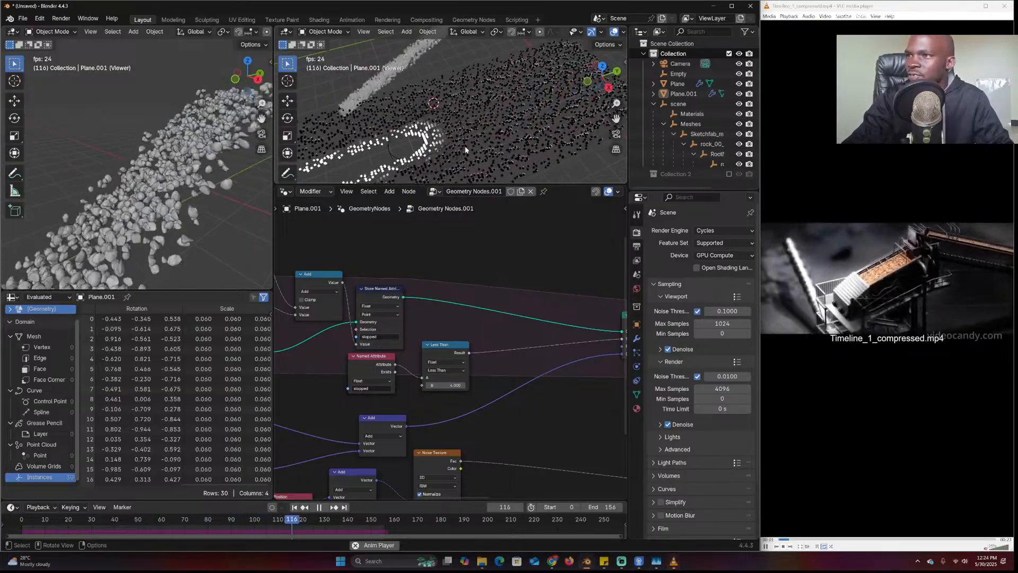
pyautogui.press('Escape')
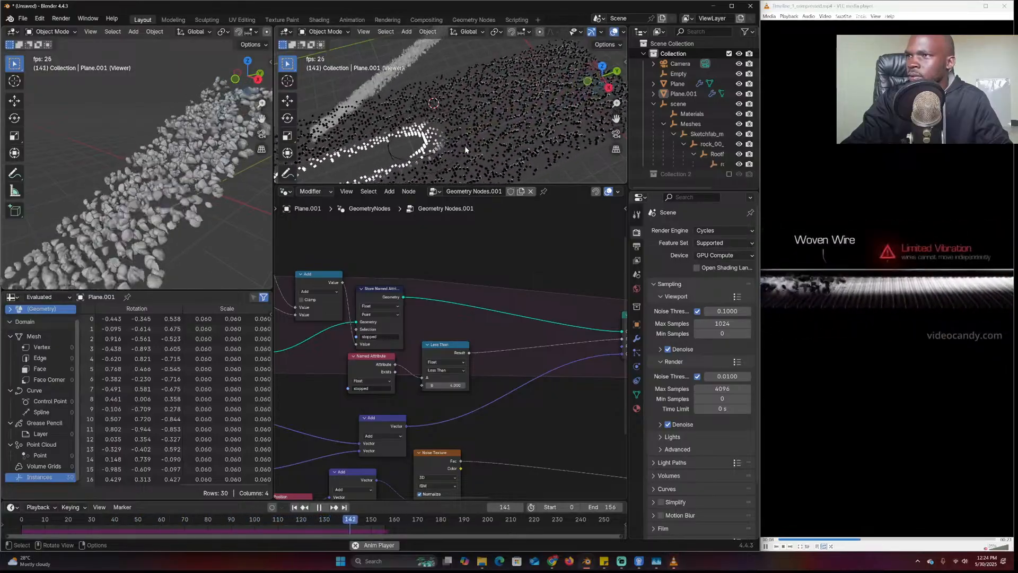
pyautogui.scroll(-5, 511, 373)
pyautogui.press('space')
pyautogui.scroll(3, 417, 358)
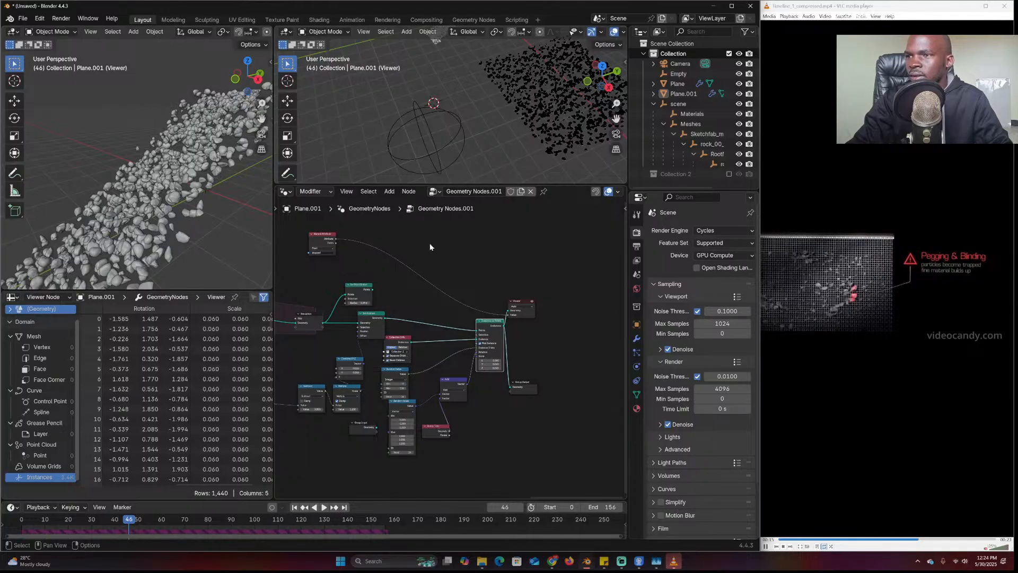
# Activate the Viewer node and play the simulation, orbiting the viewports to watch rocks fill in
pyautogui.keyDown('ctrl'); pyautogui.keyDown('shift'); pyautogui.click(484, 323); pyautogui.keyUp('shift'); pyautogui.keyUp('ctrl')
pyautogui.press('space')
pyautogui.scroll(5, 499, 134)
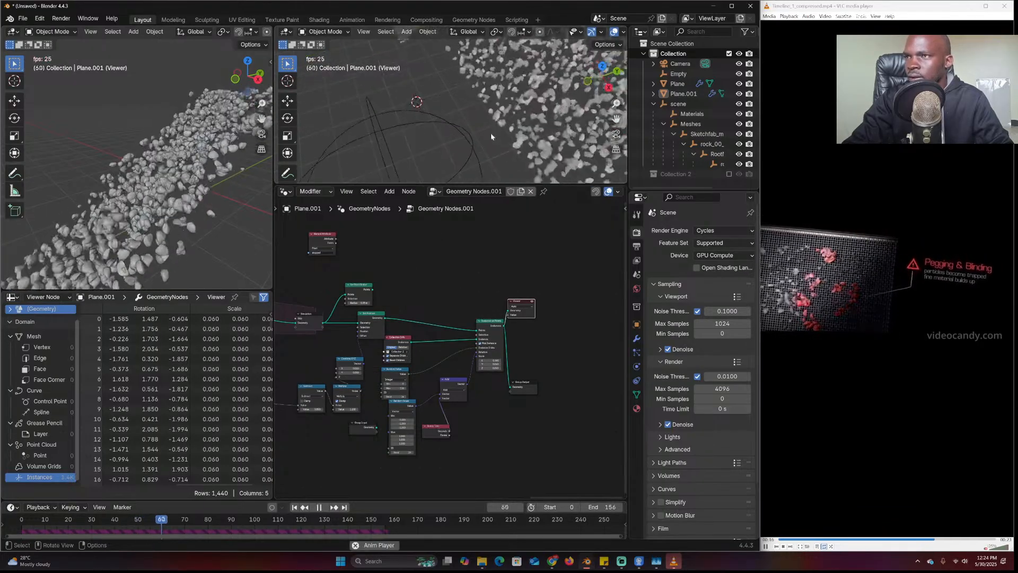
pyautogui.scroll(-5, 403, 155)
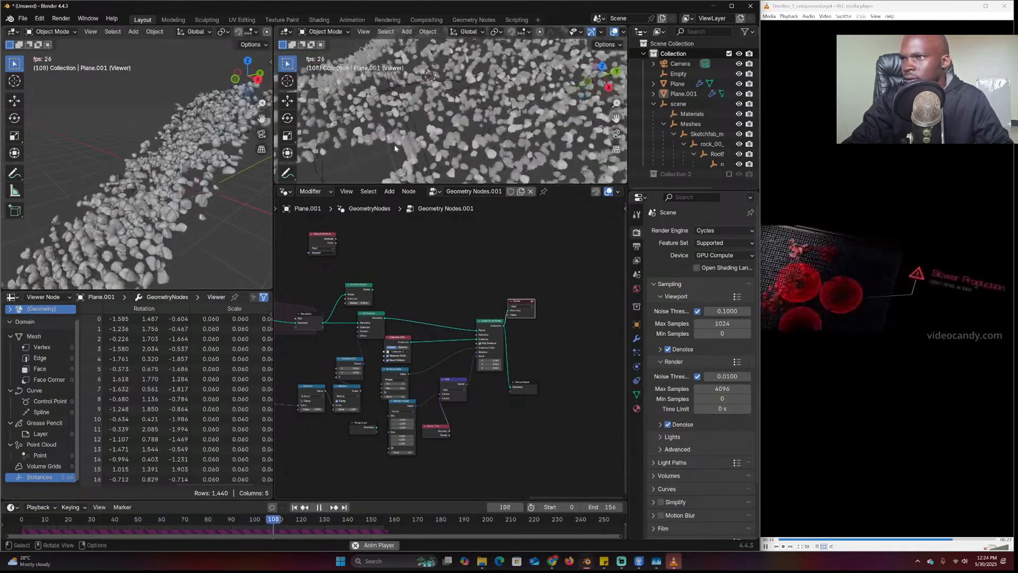
pyautogui.press('space')
pyautogui.scroll(2, 435, 139)
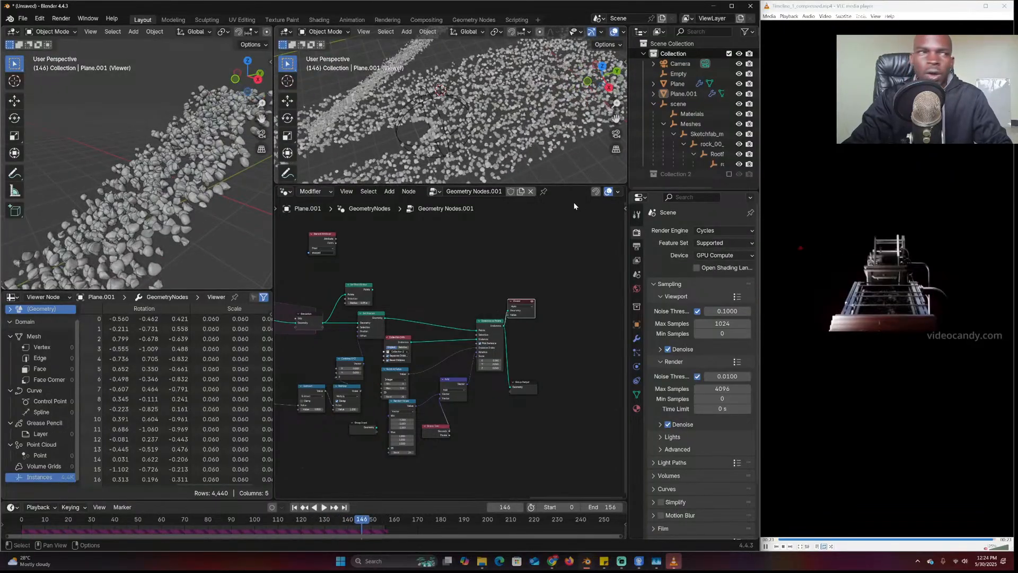
pyautogui.press('space')
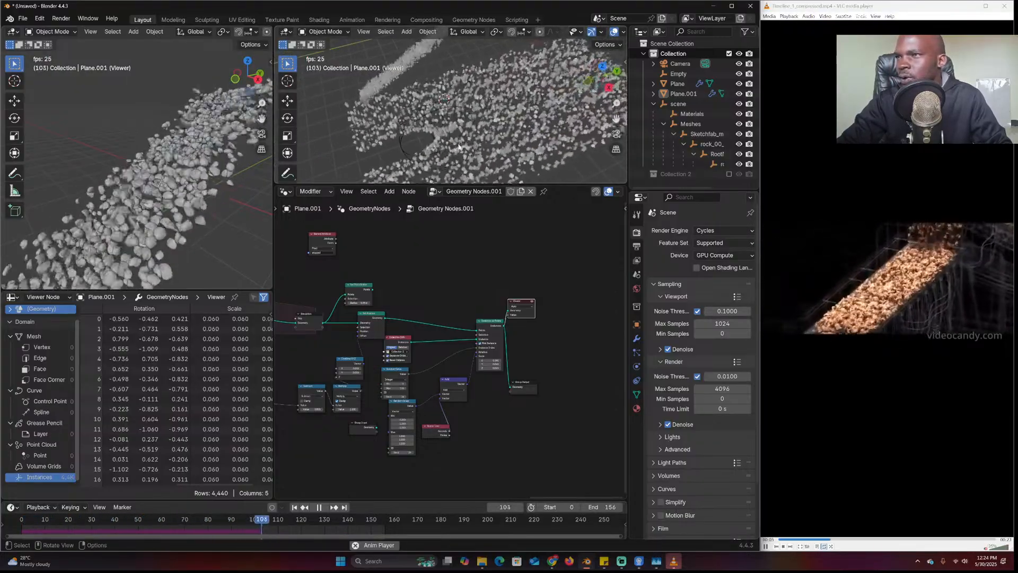
pyautogui.press('space')
pyautogui.moveTo(451, 149); pyautogui.dragTo(532, 143, button='middle')
pyautogui.press('space')
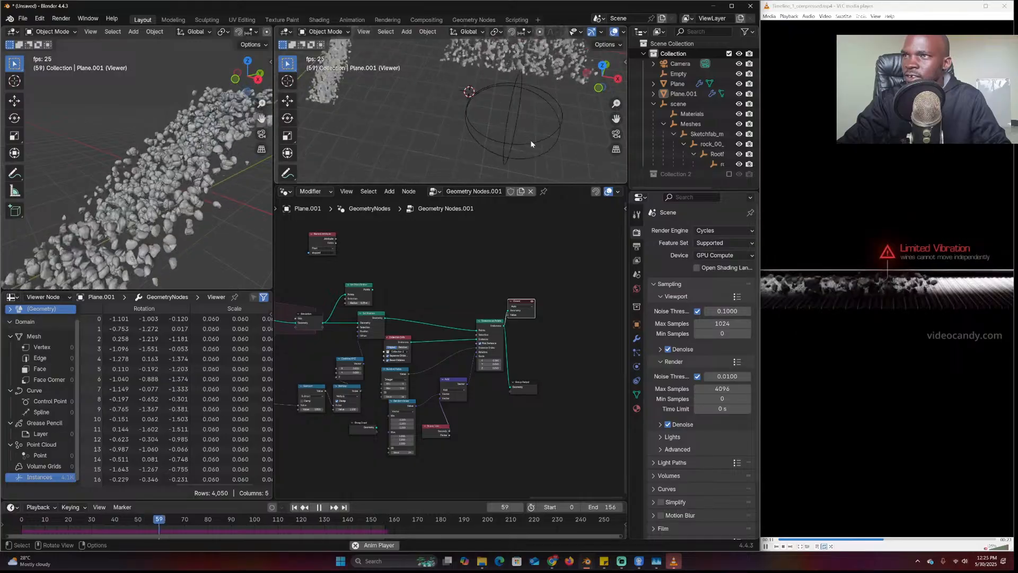
pyautogui.moveTo(530, 140); pyautogui.dragTo(482, 141, button='middle')
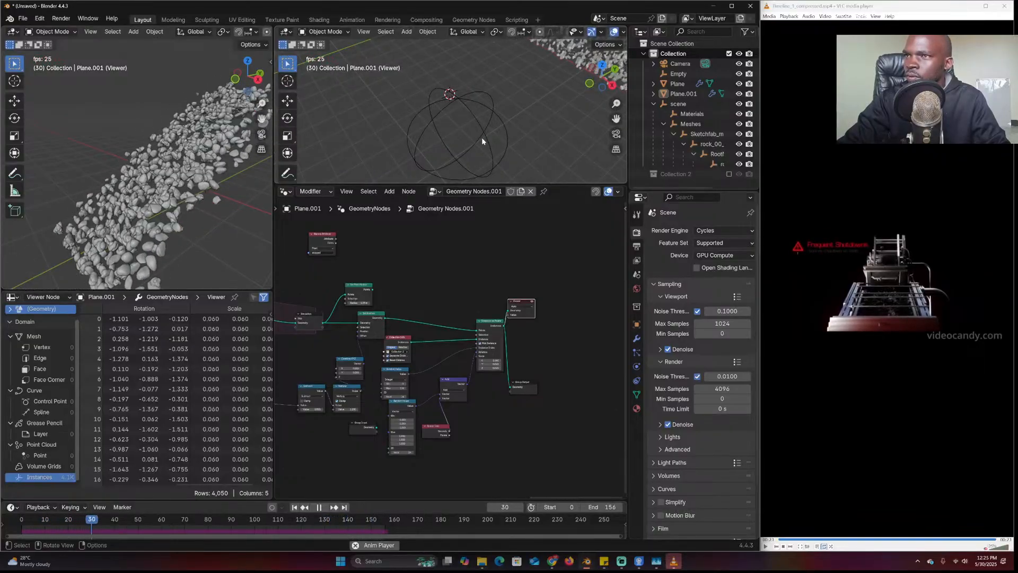
# Disconnect the vector link from Set Position's Offset socket
pyautogui.moveTo(404, 288); pyautogui.dragTo(529, 288, button='middle')
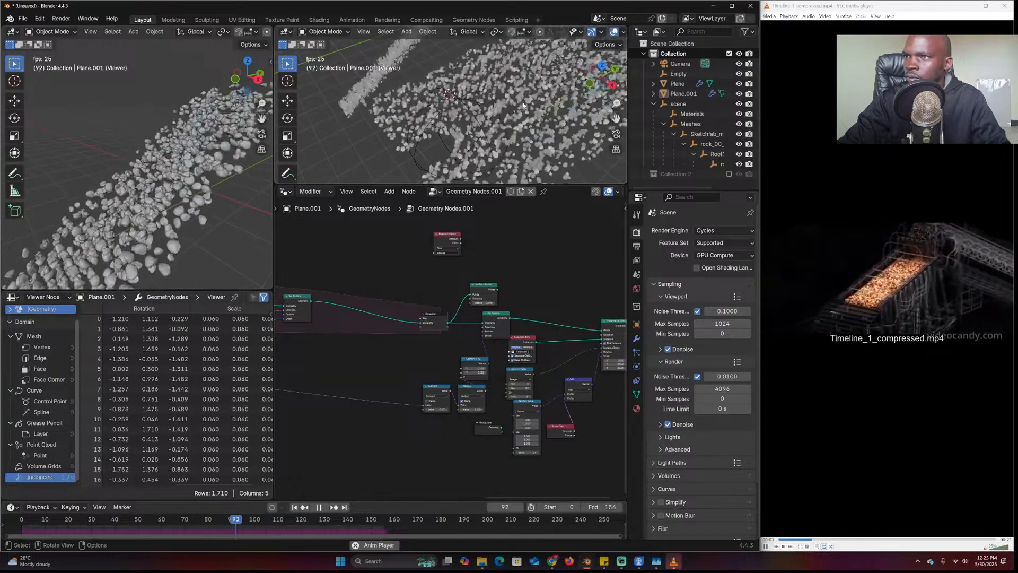
pyautogui.moveTo(303, 289); pyautogui.dragTo(498, 296, button='middle')
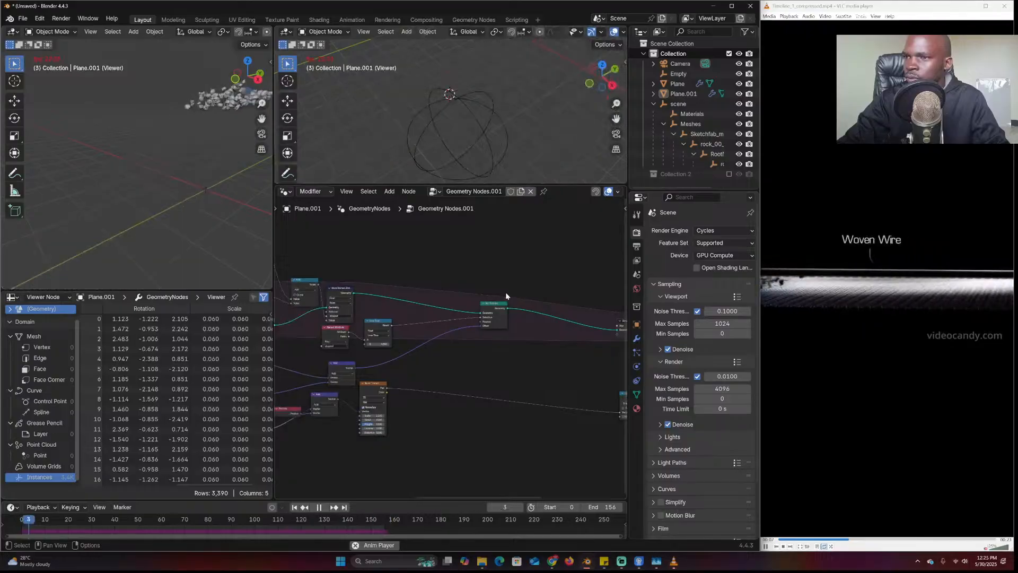
pyautogui.press('Escape')
pyautogui.moveTo(481, 326); pyautogui.dragTo(471, 330)
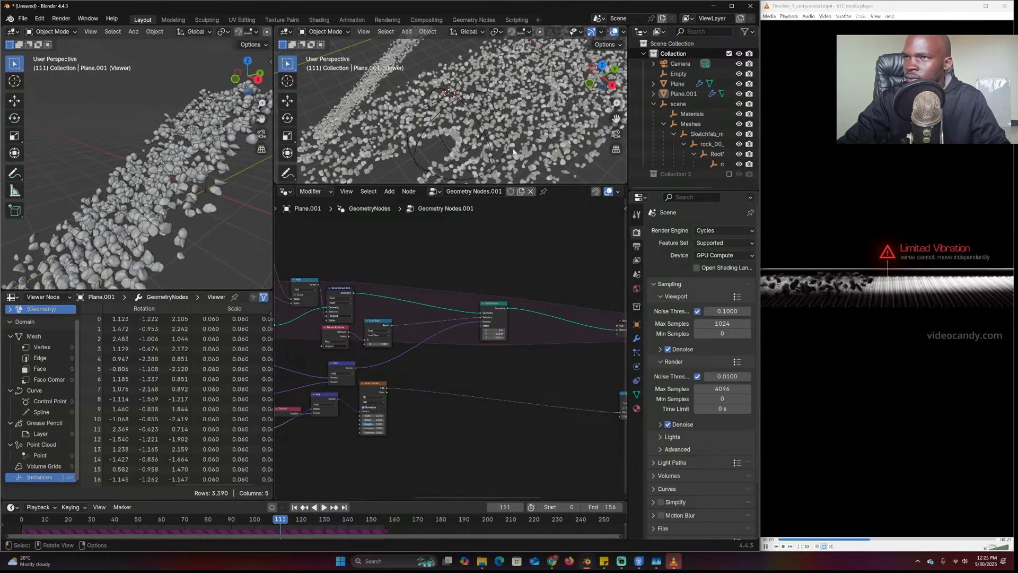
# Rewind and replay the simulation, pausing at frame 101 with 3,090 instances listed
pyautogui.press('space')
pyautogui.press('space')
pyautogui.click(17, 518)
pyautogui.scroll(-4, 515, 128)
pyautogui.keyDown('shift'); pyautogui.moveTo(515, 127); pyautogui.dragTo(496, 136, button='middle'); pyautogui.keyUp('shift')
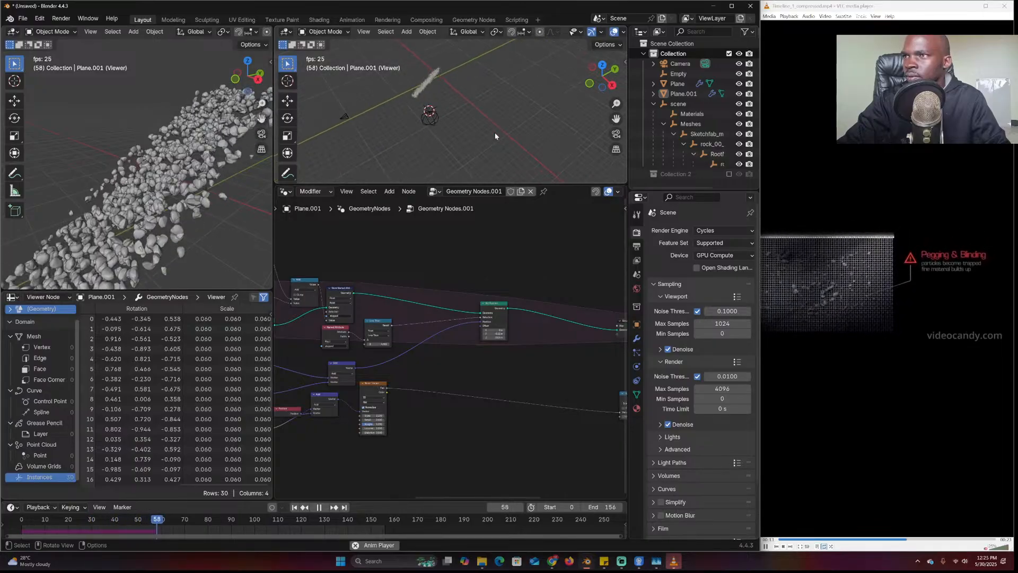
pyautogui.press('space')
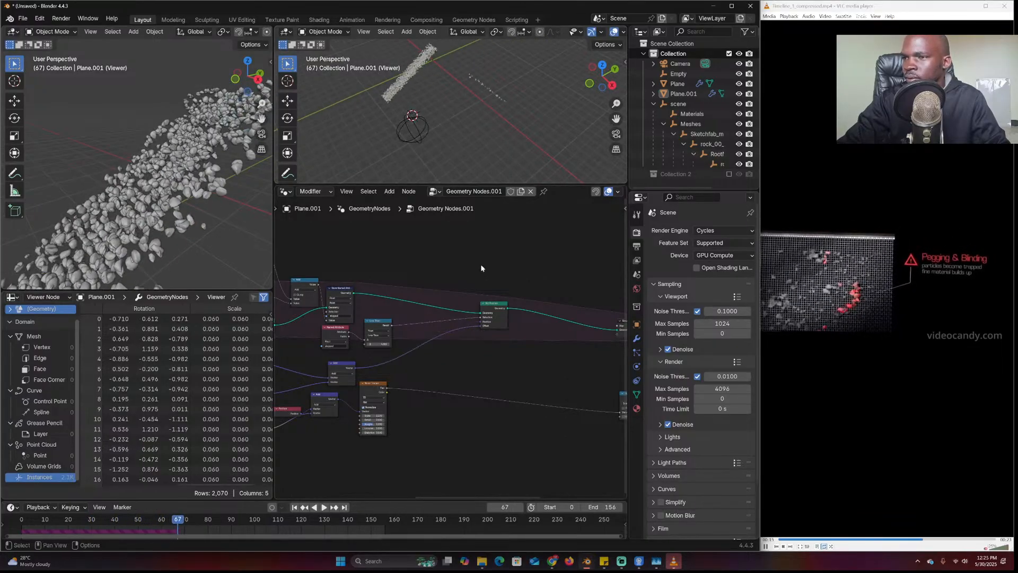
pyautogui.click(17, 521)
pyautogui.press('space')
pyautogui.scroll(4, 479, 133)
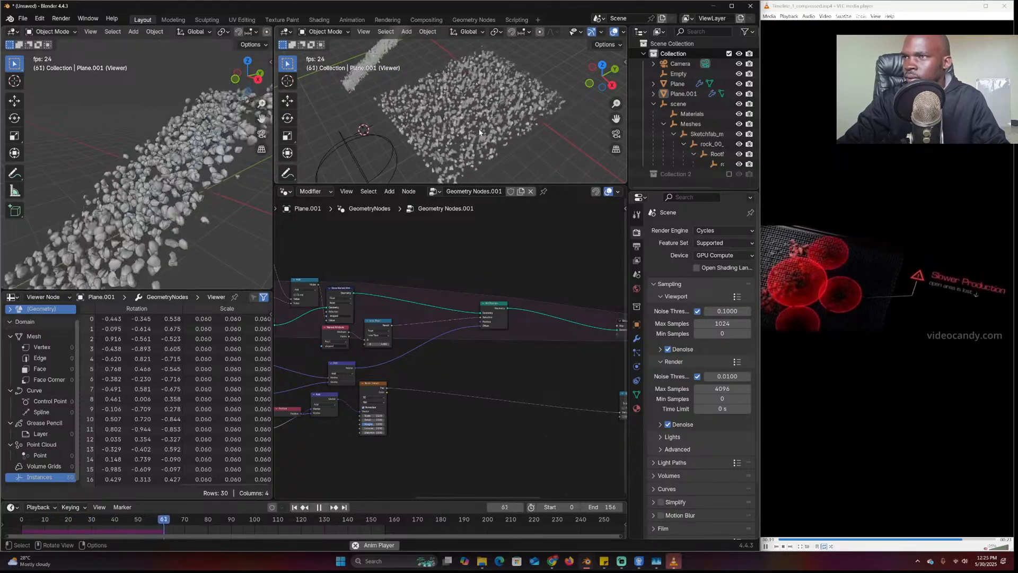
pyautogui.press('space')
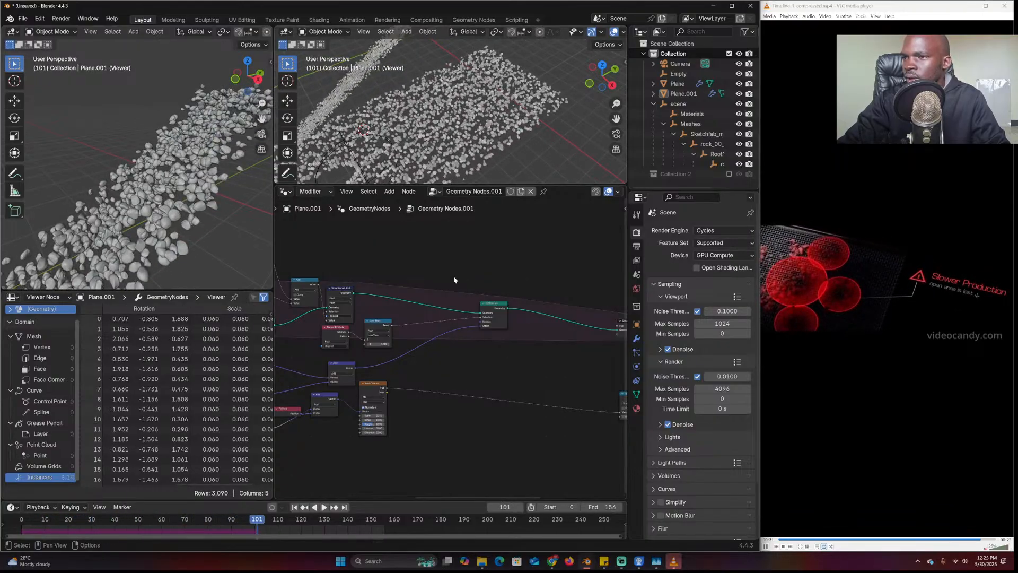
# Add a Store Named Attribute node on the geometry link and set its type to Vector
pyautogui.moveTo(512, 335); pyautogui.dragTo(485, 307)
pyautogui.write('store')
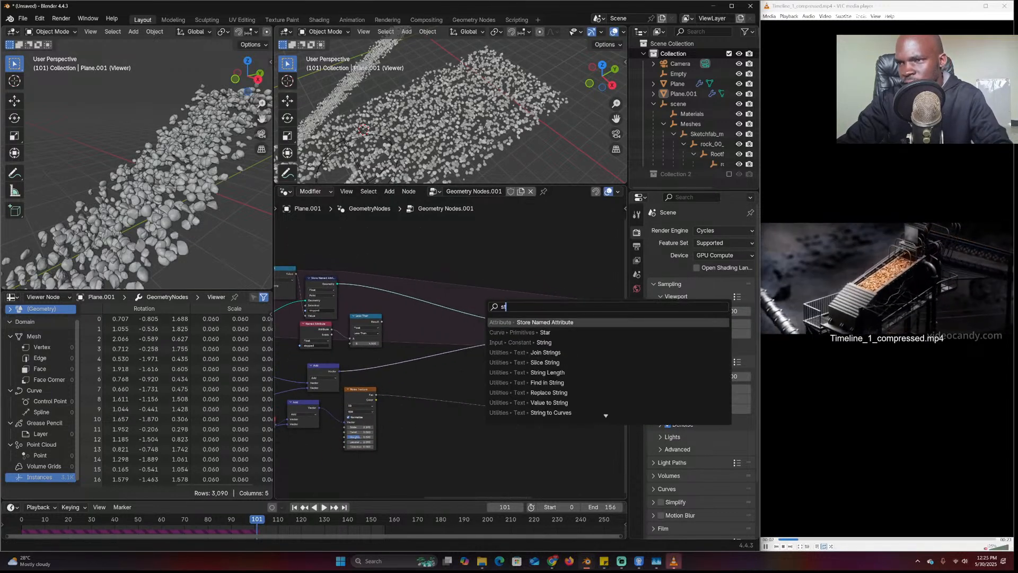
pyautogui.click(543, 322)
pyautogui.click(470, 301)
pyautogui.scroll(6, 470, 302)
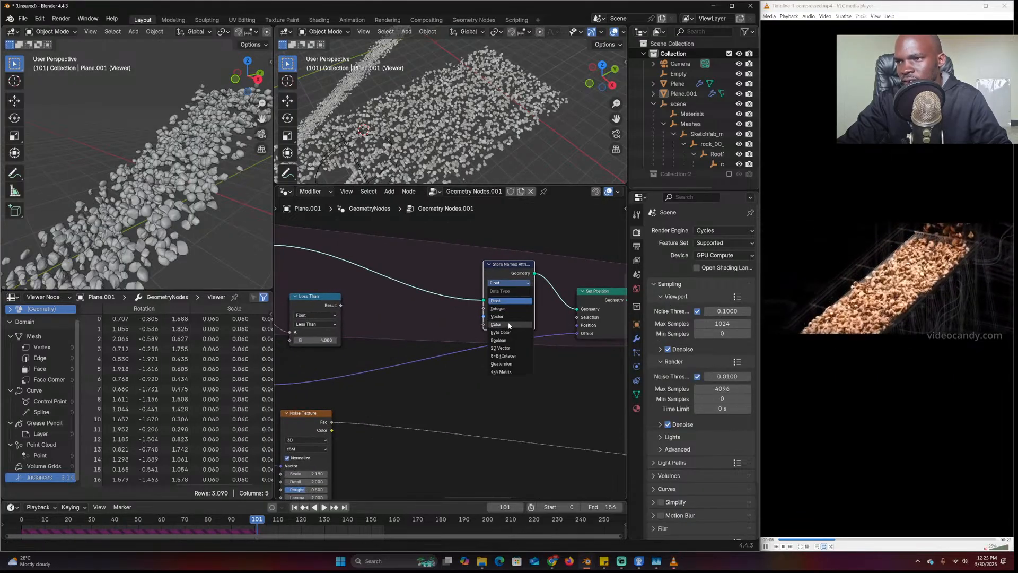
pyautogui.click(505, 317)
# Feed a Position node into Store Named Attribute and name the attribute old_pos
pyautogui.hotkey('shift', 'a')
pyautogui.click(425, 307)
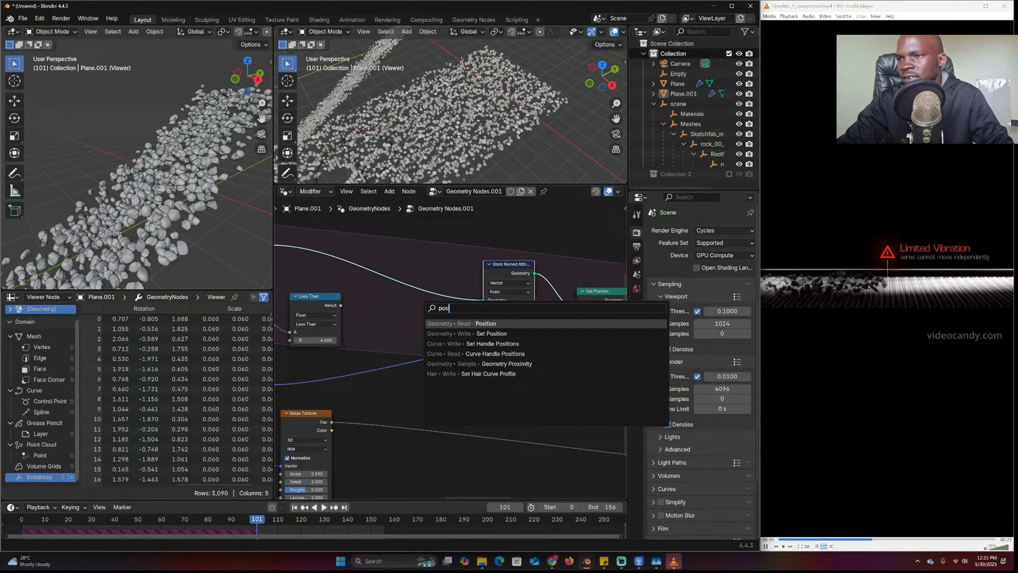
pyautogui.press('Return')
pyautogui.click(421, 318)
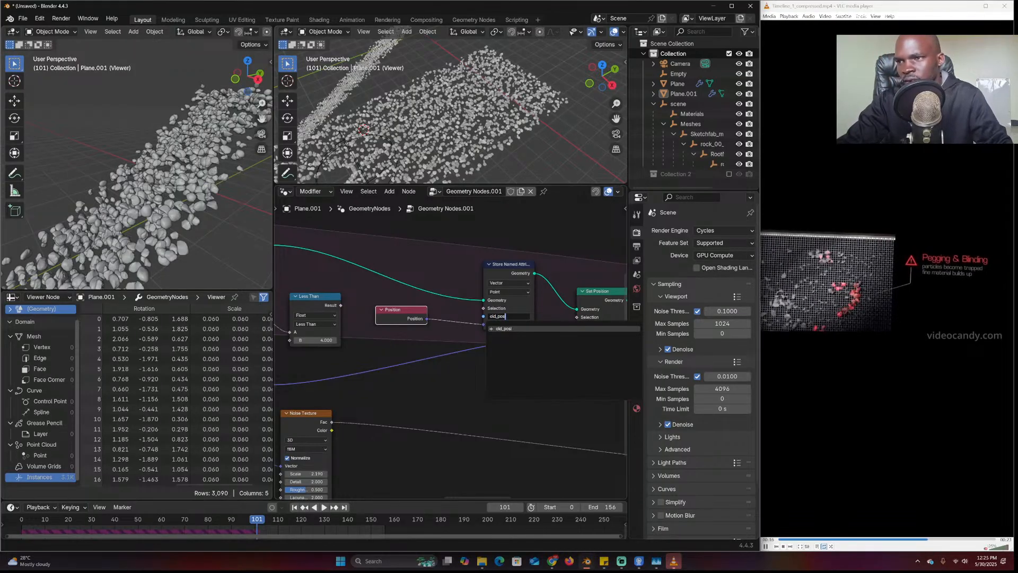
pyautogui.press('Return')
# Rearrange the Set Position, Named Attribute and Less Than nodes to make room
pyautogui.moveTo(512, 367); pyautogui.dragTo(427, 359, button='middle')
pyautogui.moveTo(519, 298); pyautogui.dragTo(574, 308)
pyautogui.scroll(-3, 424, 339)
pyautogui.moveTo(328, 340); pyautogui.dragTo(467, 344, button='middle')
pyautogui.moveTo(347, 319); pyautogui.dragTo(369, 321)
pyautogui.moveTo(404, 328); pyautogui.dragTo(424, 335)
pyautogui.scroll(-4, 411, 334)
pyautogui.moveTo(412, 333); pyautogui.dragTo(361, 350, button='middle')
pyautogui.scroll(2, 499, 371)
# Add a second Set Position node and insert it into the geometry link after the first
pyautogui.hotkey('shift', 'a')
pyautogui.click(499, 329)
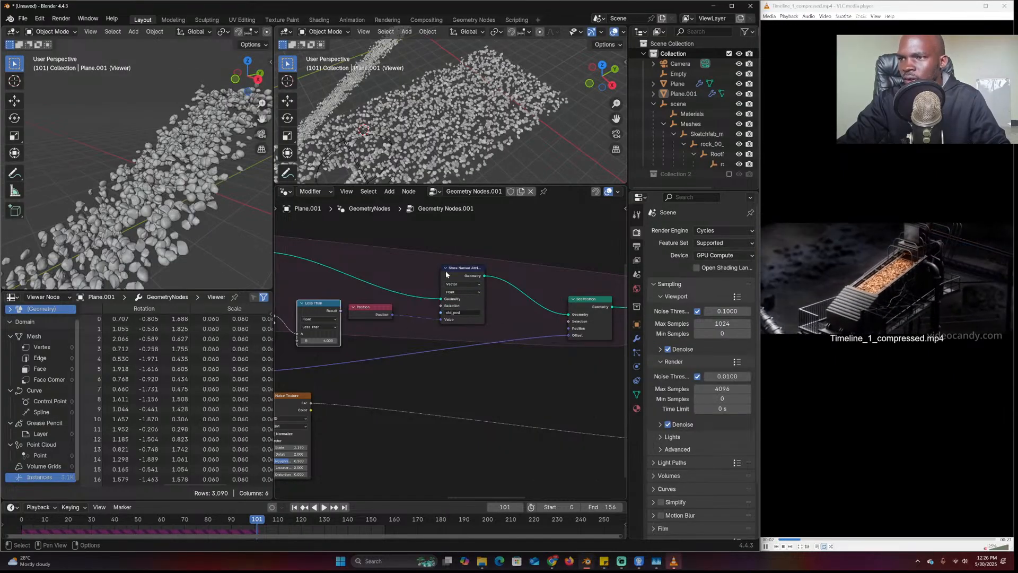
pyautogui.moveTo(442, 271); pyautogui.dragTo(413, 258)
pyautogui.hotkey('shift', 'a')
pyautogui.click(491, 307)
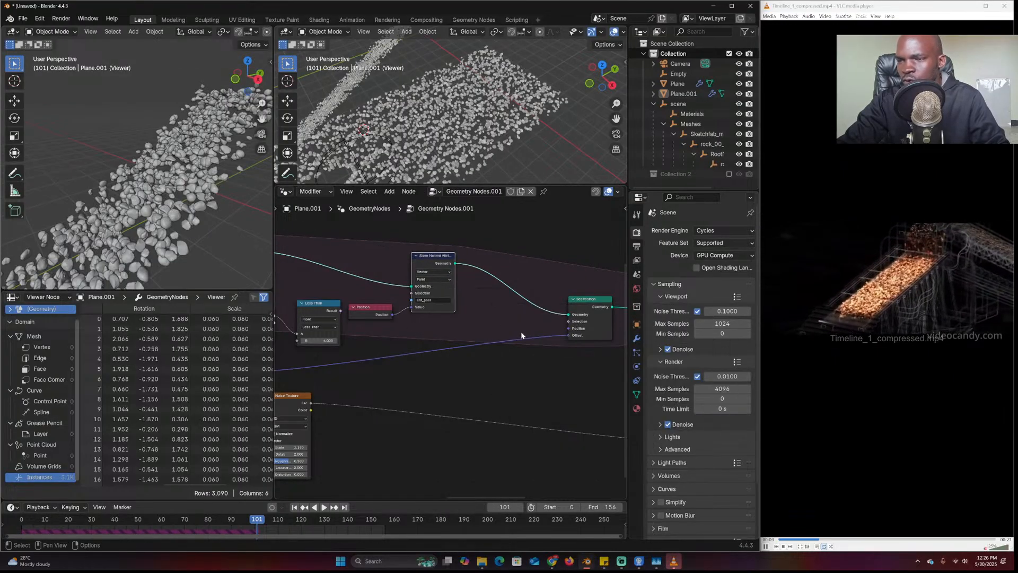
pyautogui.moveTo(594, 312); pyautogui.dragTo(510, 297)
pyautogui.moveTo(556, 320); pyautogui.dragTo(467, 315, button='middle')
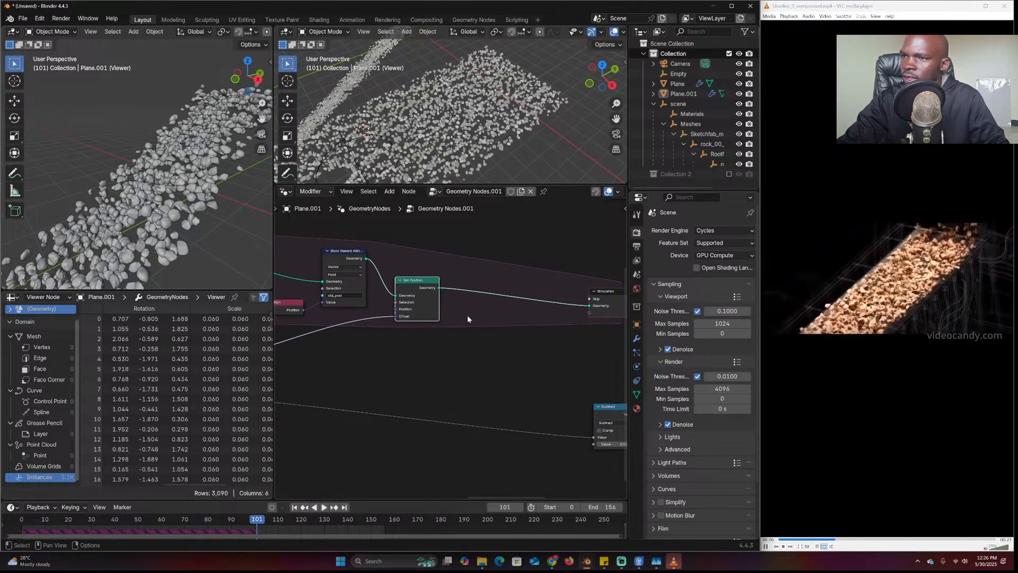
pyautogui.hotkey('shift', 'a')
pyautogui.click(467, 315)
pyautogui.write('set pos')
pyautogui.press('Return')
pyautogui.click(504, 297)
pyautogui.moveTo(385, 350); pyautogui.dragTo(473, 354, button='middle')
# Add a Named Attribute node to the simulation zone
pyautogui.hotkey('shift', 'a')
pyautogui.click(462, 325)
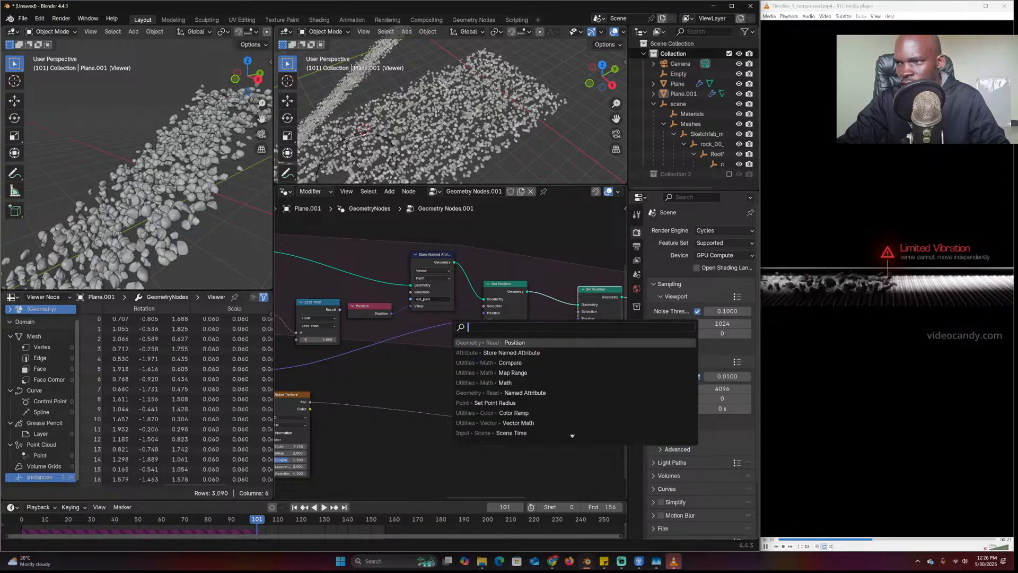
pyautogui.press('Return')
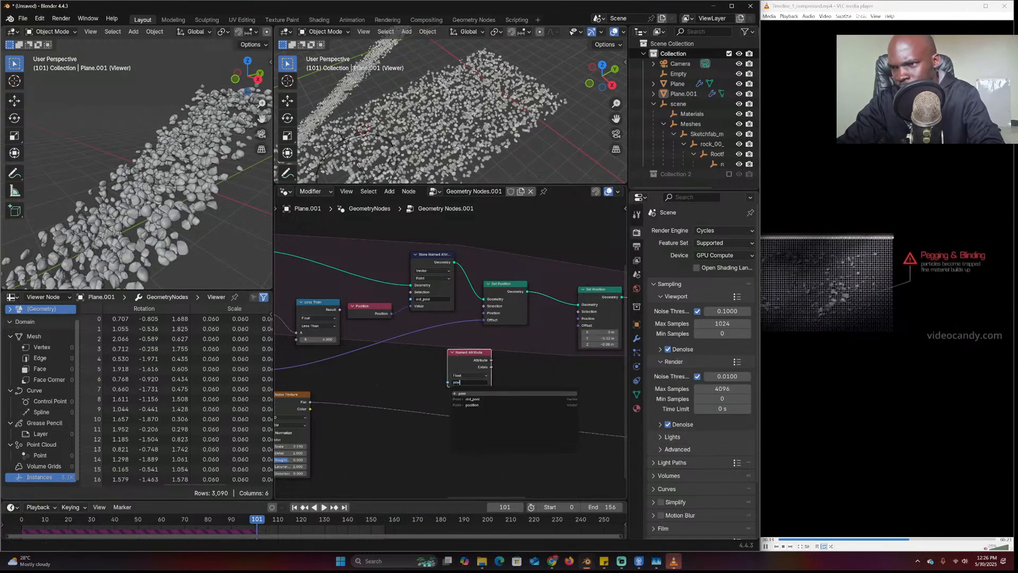
# Link the Named Attribute output to the second Set Position's Offset and replay the simulation
pyautogui.moveTo(495, 357); pyautogui.dragTo(460, 359, button='middle')
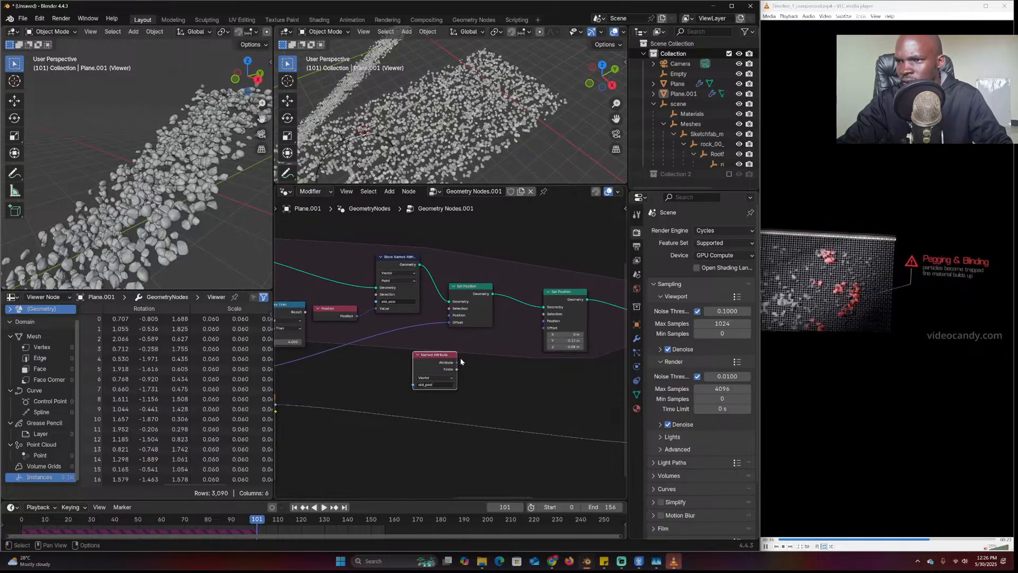
pyautogui.moveTo(544, 325); pyautogui.dragTo(543, 328)
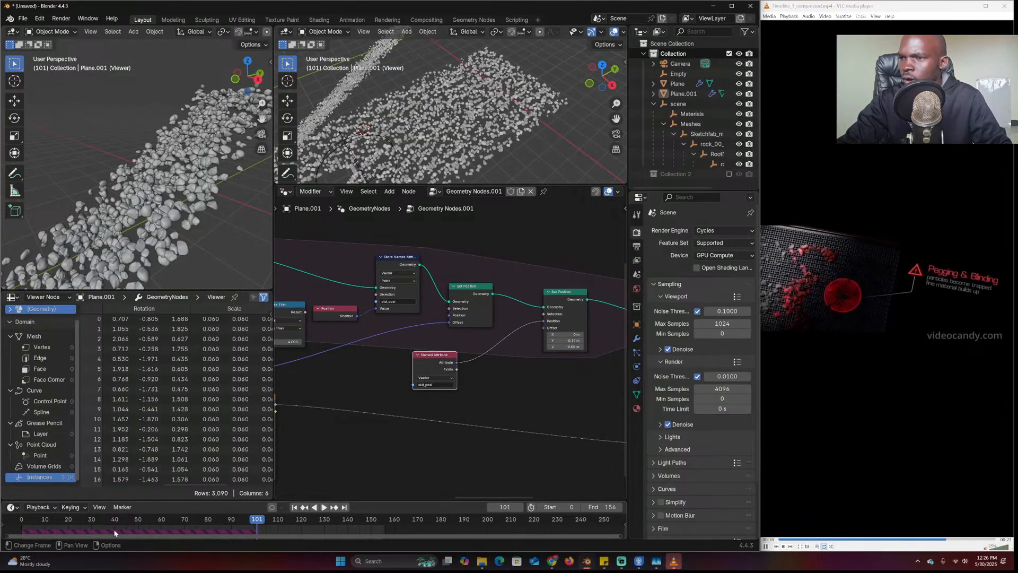
pyautogui.hotkey('shift', 'Left')
pyautogui.press('space')
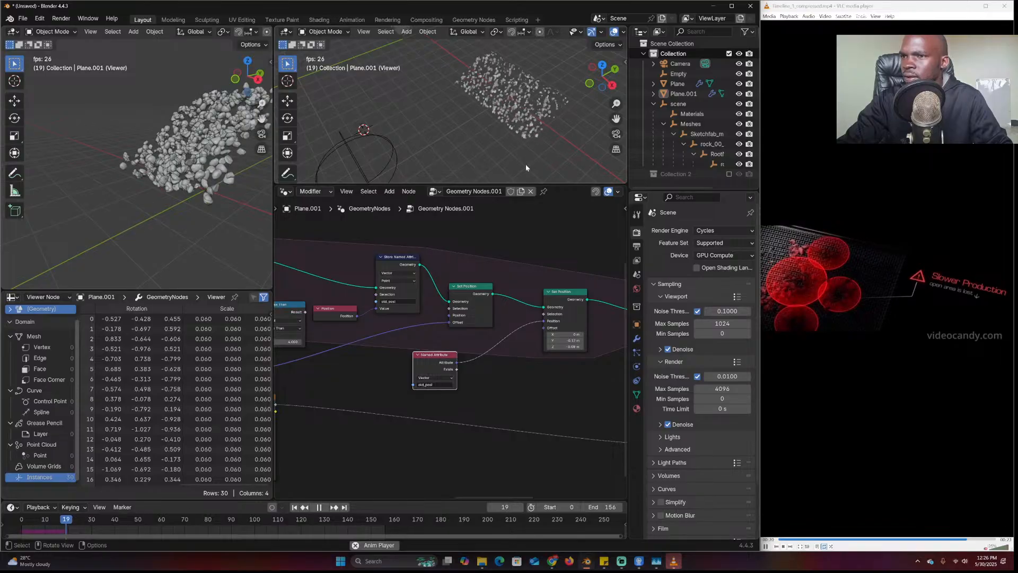
pyautogui.moveTo(527, 149); pyautogui.dragTo(488, 166, button='middle')
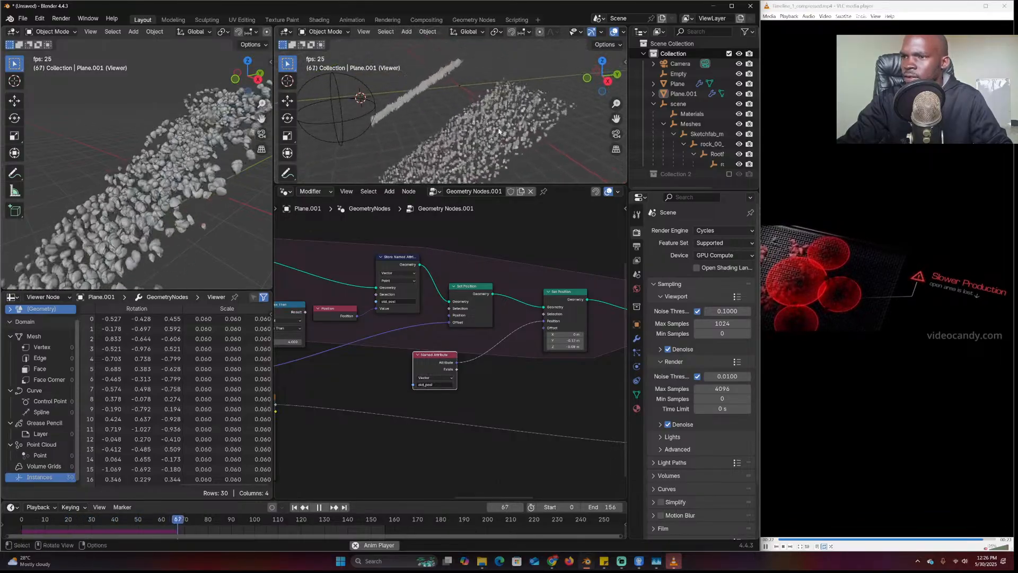
pyautogui.press('Escape')
# Look over the Named Attribute, Noise Texture, Math and Scene Time nodes, then stop playback
pyautogui.moveTo(414, 318); pyautogui.dragTo(444, 300, button='middle')
pyautogui.scroll(-2, 450, 313)
pyautogui.moveTo(286, 326); pyautogui.dragTo(323, 352, button='middle')
pyautogui.scroll(4, 323, 352)
pyautogui.moveTo(598, 337); pyautogui.dragTo(387, 340, button='middle')
pyautogui.press('Escape')
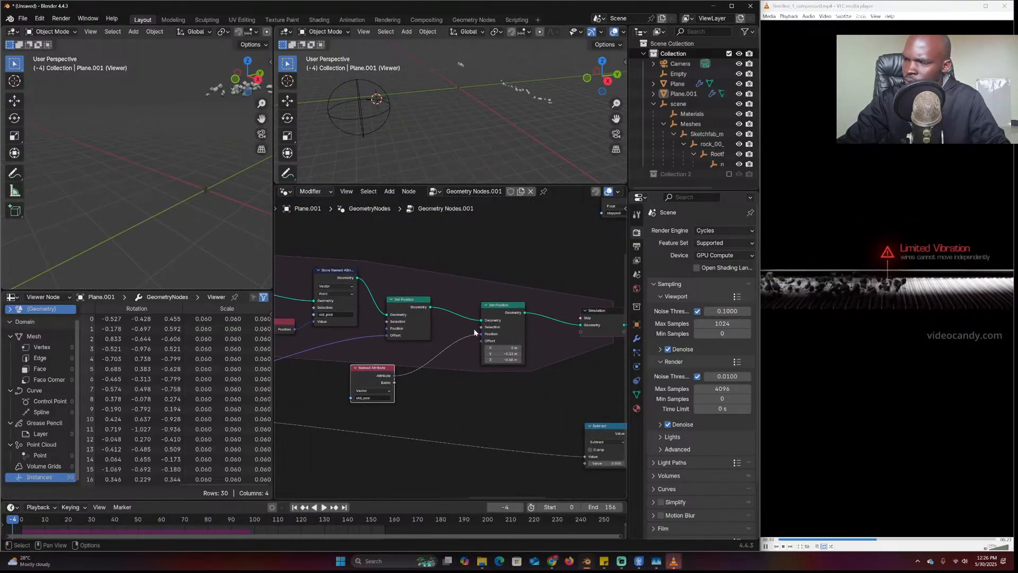
# Edit the Set Position Offset Y value and nudge the first Set Position node left
pyautogui.click(501, 353)
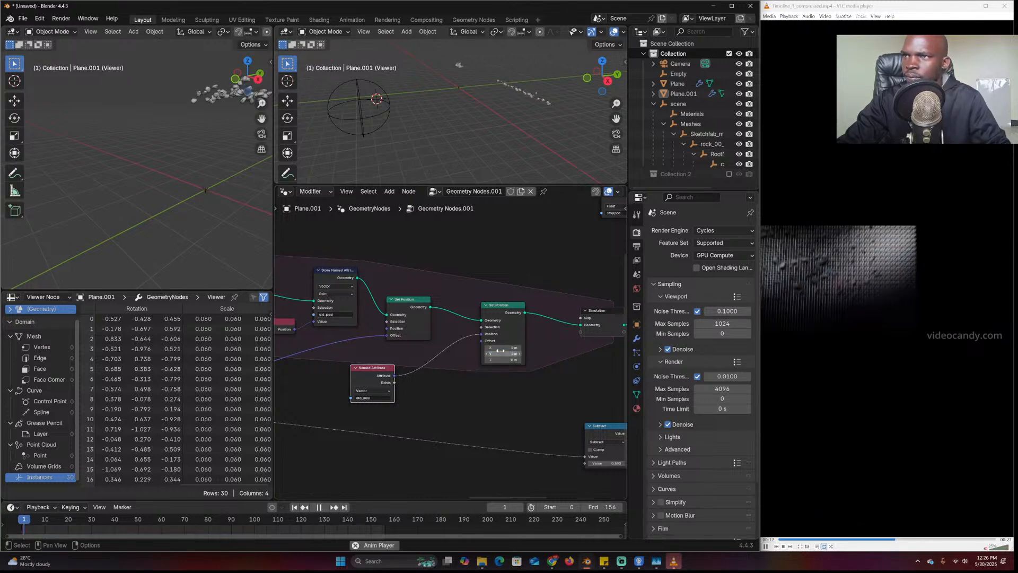
pyautogui.press('Escape')
pyautogui.scroll(1, 467, 285)
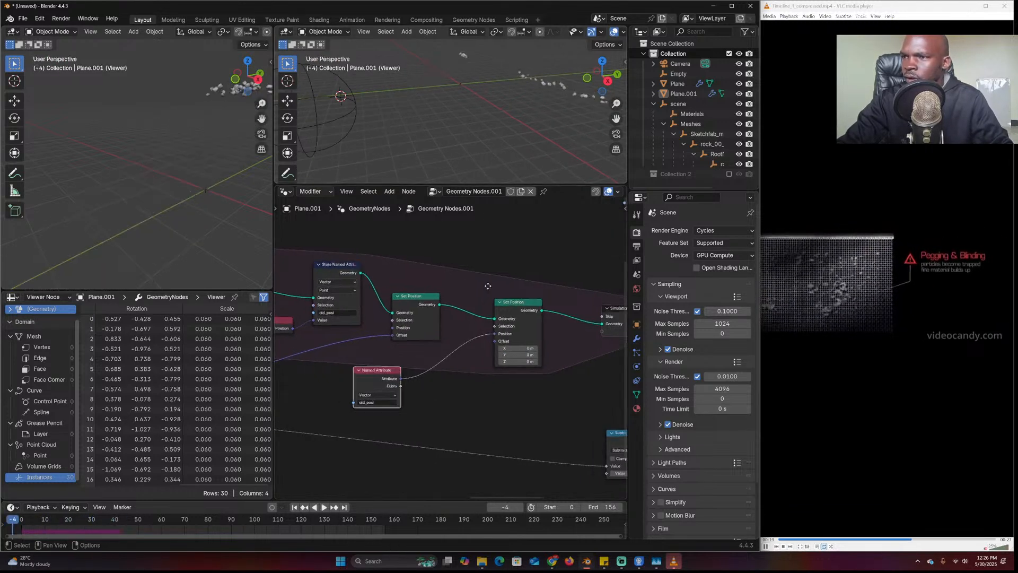
pyautogui.moveTo(467, 284); pyautogui.dragTo(547, 287, button='middle')
pyautogui.moveTo(498, 309); pyautogui.dragTo(485, 305)
pyautogui.scroll(-2, 488, 324)
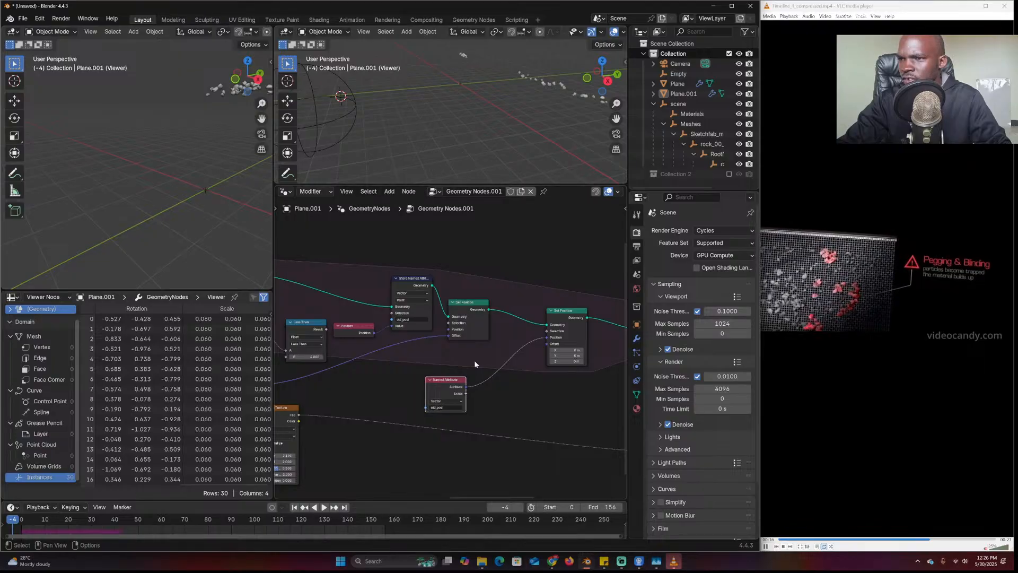
# Switch the comparison from Less Than to Greater Than and replay the rock stream
pyautogui.scroll(-1, 466, 379)
pyautogui.moveTo(349, 346); pyautogui.dragTo(414, 354, button='middle')
pyautogui.moveTo(536, 357); pyautogui.dragTo(504, 357, button='middle')
pyautogui.scroll(1, 500, 357)
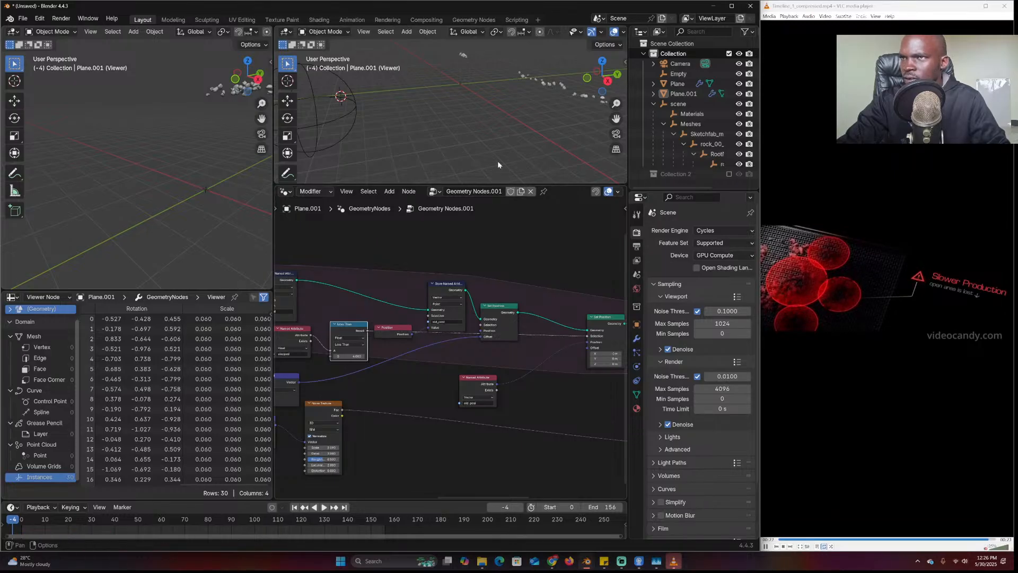
pyautogui.press('Escape')
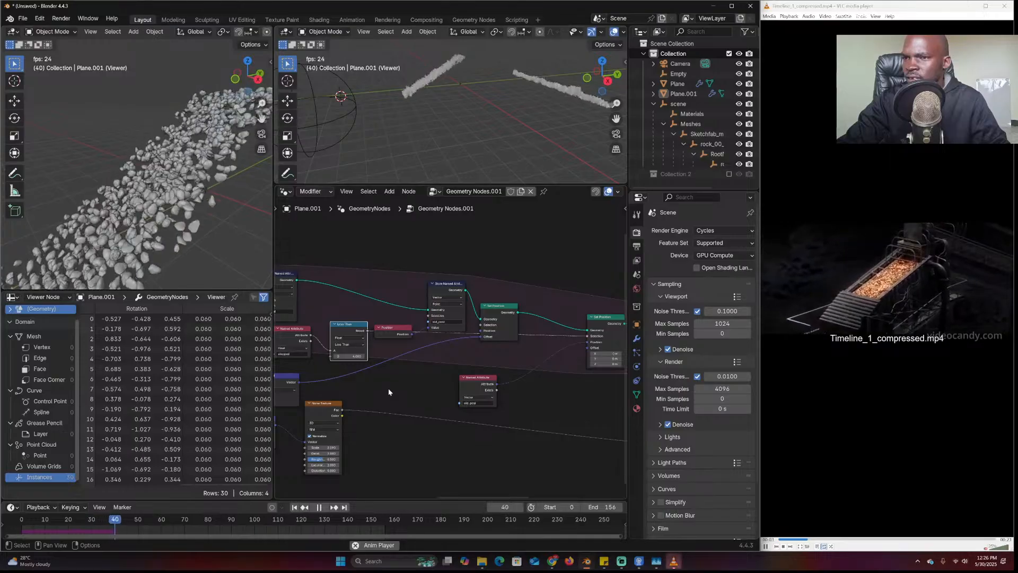
pyautogui.press('Escape')
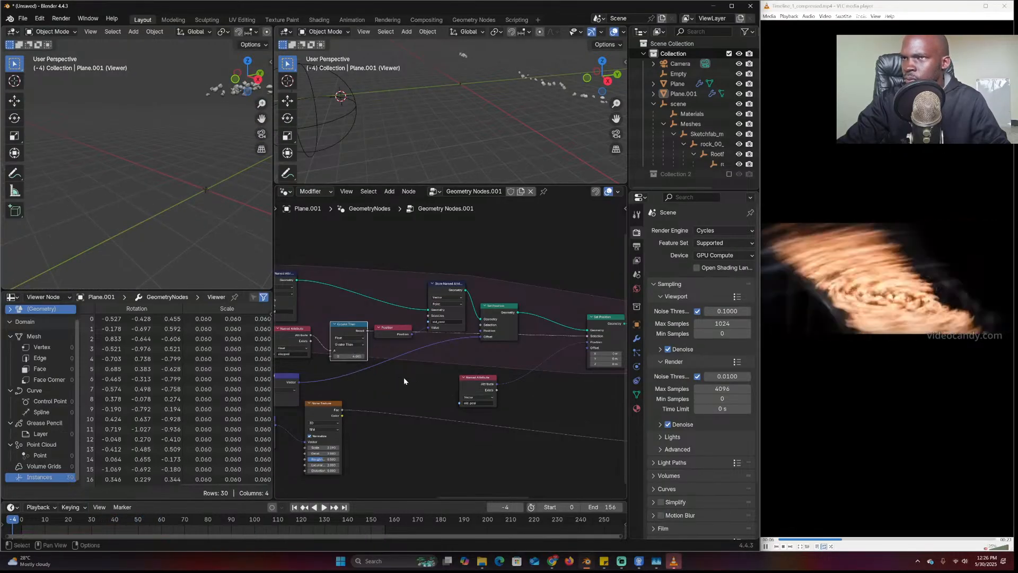
pyautogui.press('space')
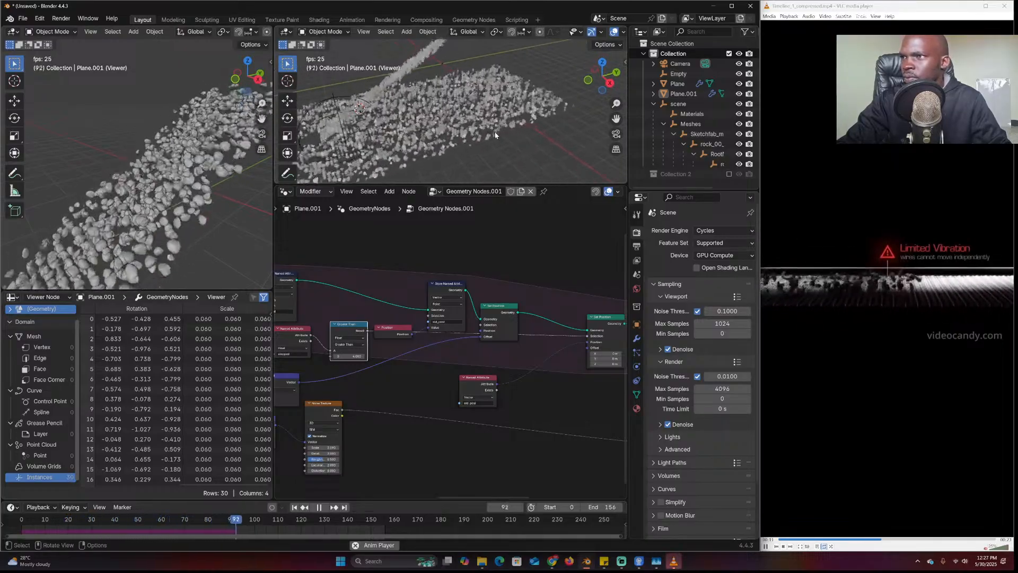
pyautogui.moveTo(496, 135); pyautogui.dragTo(531, 151, button='middle')
pyautogui.scroll(2, 493, 122)
pyautogui.keyDown('shift'); pyautogui.moveTo(477, 120); pyautogui.dragTo(474, 148, button='middle'); pyautogui.keyUp('shift')
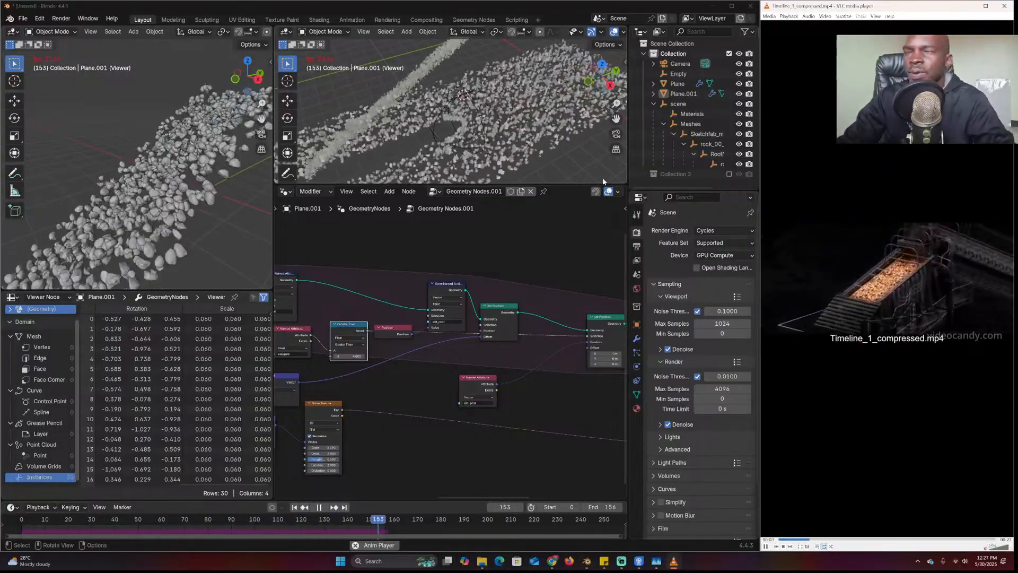
pyautogui.scroll(-5, 554, 84)
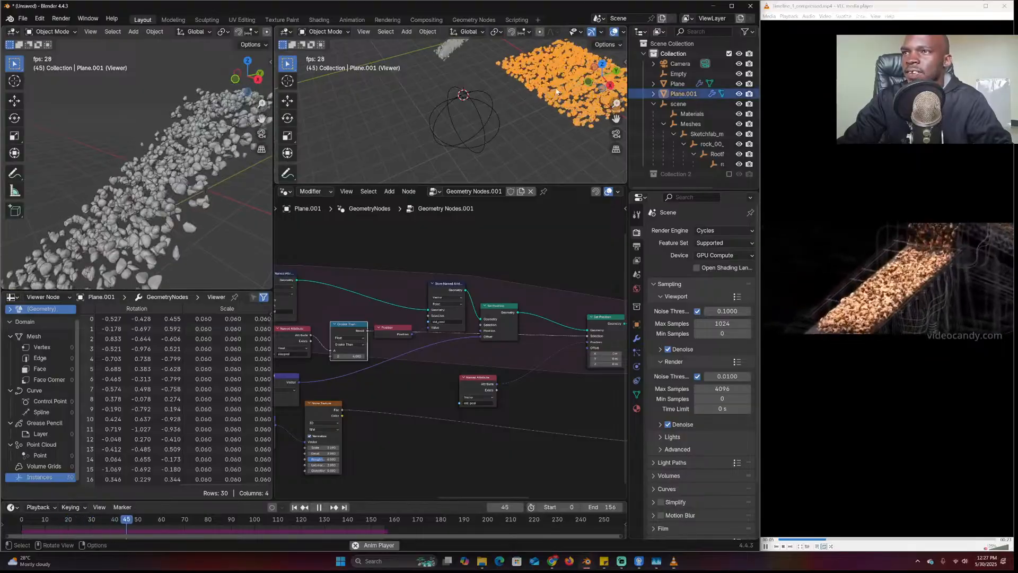
pyautogui.scroll(4, 497, 134)
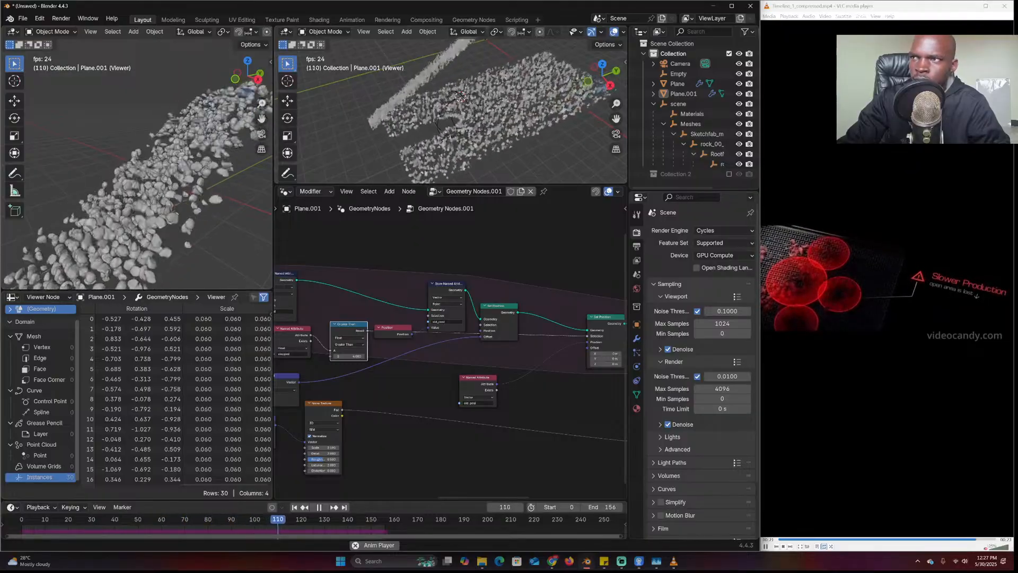
# Stop playback, select Plane.001 to show its node tree, and briefly replay the simulation
pyautogui.press('space')
pyautogui.click(533, 119)
pyautogui.moveTo(391, 378); pyautogui.dragTo(435, 377, button='middle')
pyautogui.hotkey('alt', 'a')
pyautogui.press('space')
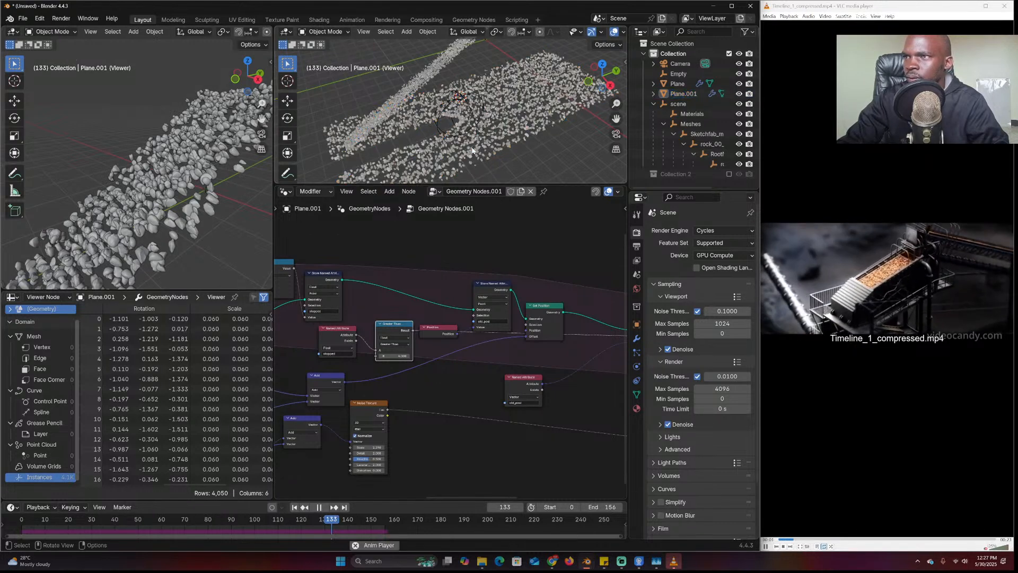
pyautogui.press('Escape')
# Rearrange the Position, Store Named Attribute and Named Attribute nodes, deleting the Position node
pyautogui.moveTo(422, 333); pyautogui.dragTo(477, 337, button='middle')
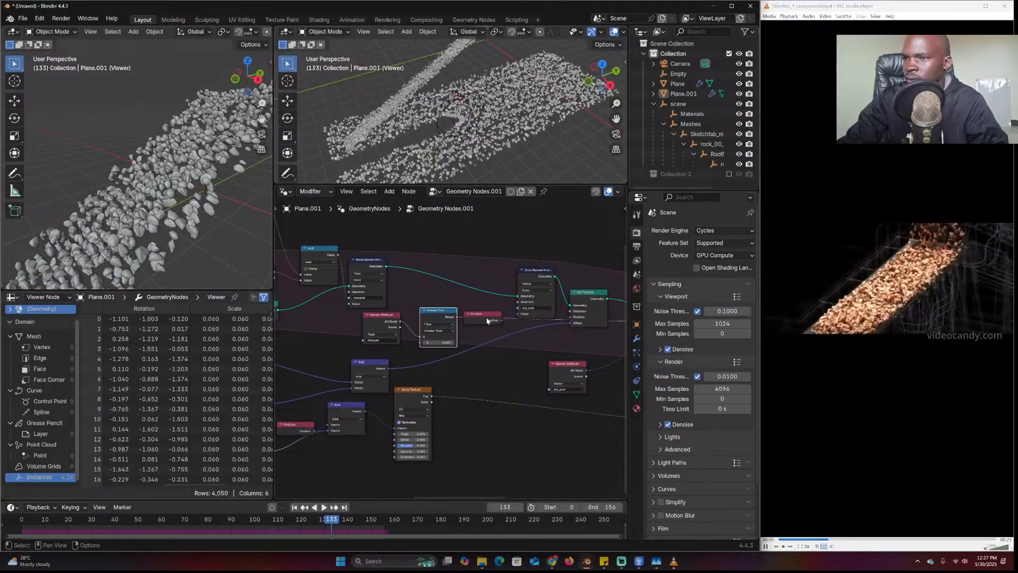
pyautogui.moveTo(488, 321); pyautogui.dragTo(473, 302)
pyautogui.moveTo(524, 279); pyautogui.dragTo(504, 267)
pyautogui.scroll(-1, 501, 348)
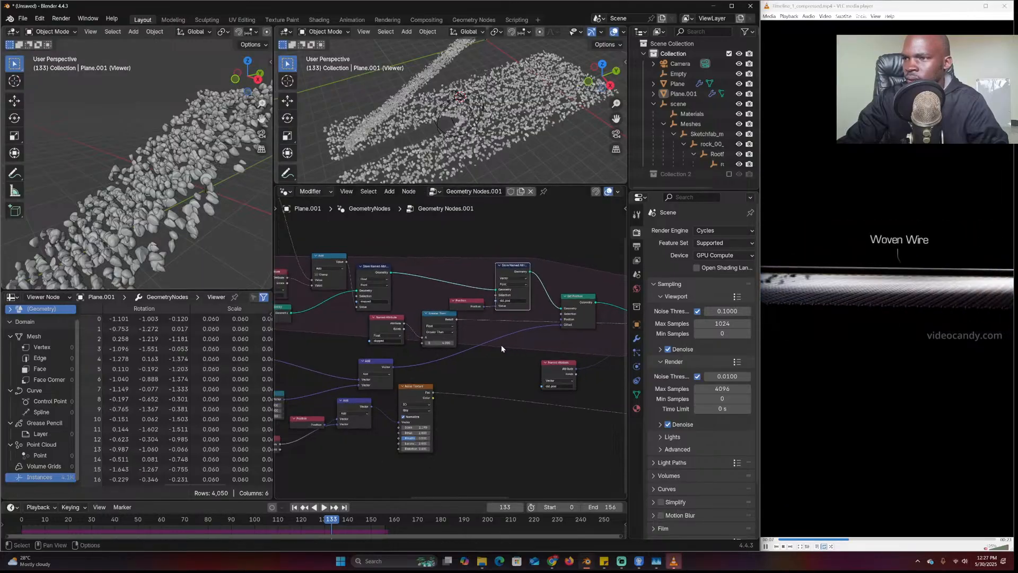
pyautogui.moveTo(550, 362); pyautogui.dragTo(547, 380)
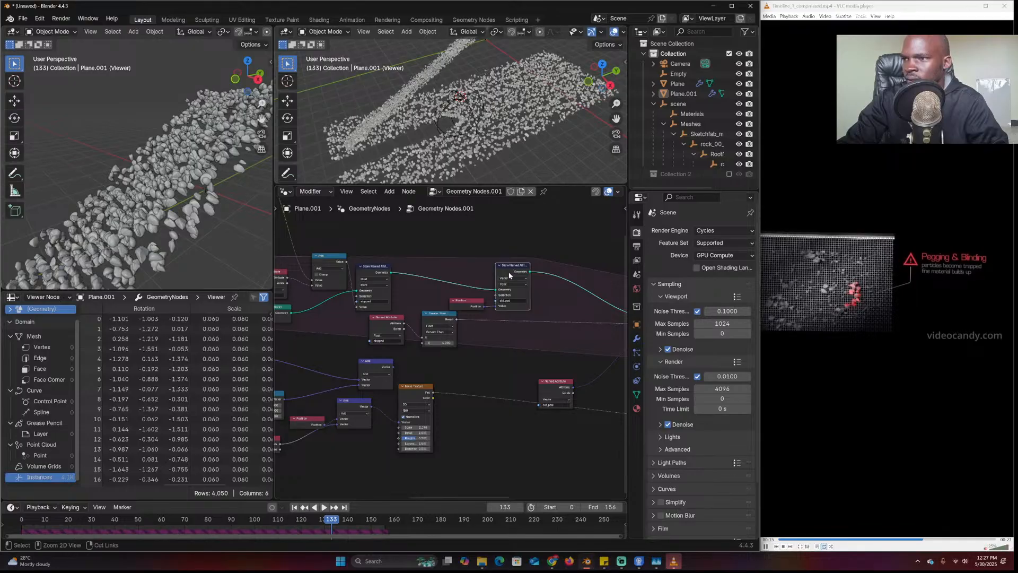
pyautogui.press('x')
pyautogui.scroll(-4, 487, 347)
pyautogui.moveTo(488, 347); pyautogui.dragTo(388, 329, button='middle')
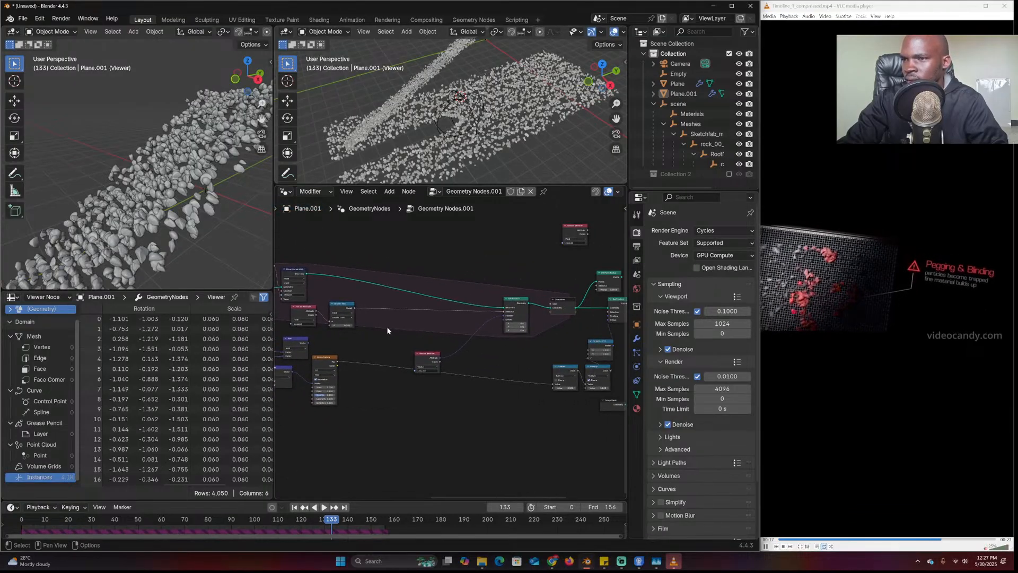
pyautogui.moveTo(518, 306); pyautogui.dragTo(473, 295)
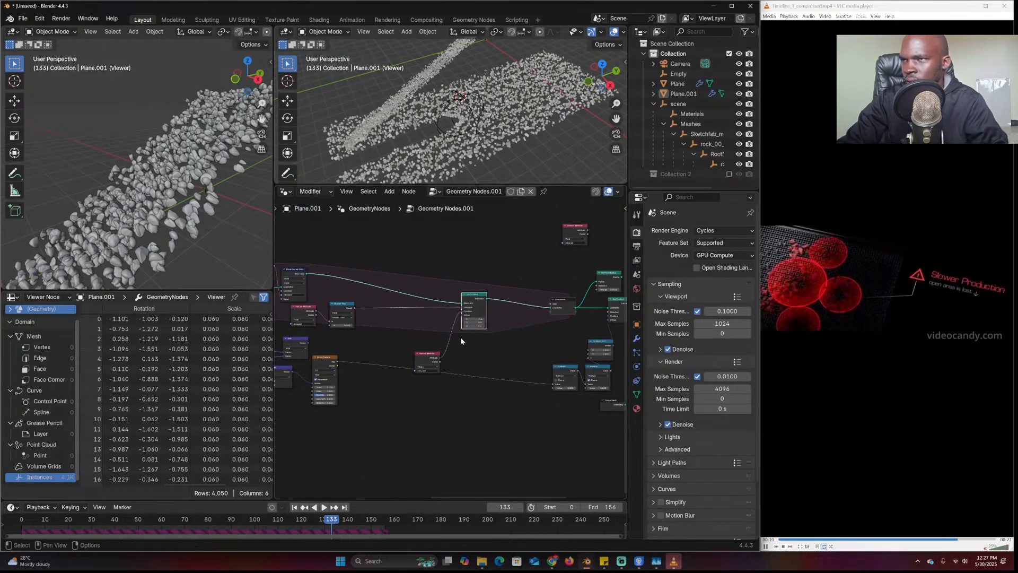
# Place the vector Add node beside Greater Than and slide Set Position further left
pyautogui.moveTo(36, 531); pyautogui.dragTo(13, 531)
pyautogui.press('Escape')
pyautogui.moveTo(372, 364); pyautogui.dragTo(469, 376, button='middle')
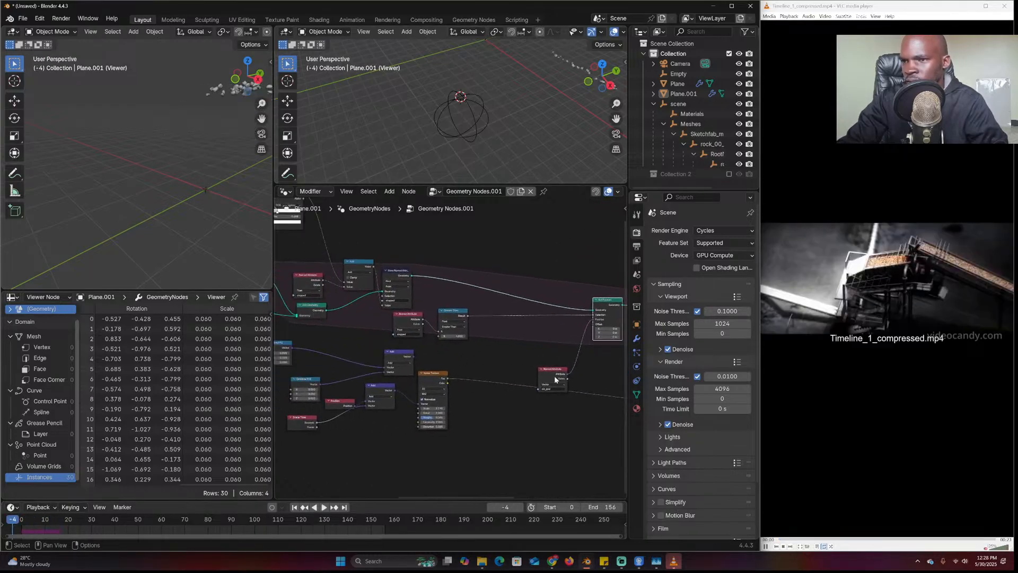
pyautogui.moveTo(412, 354); pyautogui.dragTo(525, 342)
pyautogui.moveTo(445, 351); pyautogui.dragTo(450, 355)
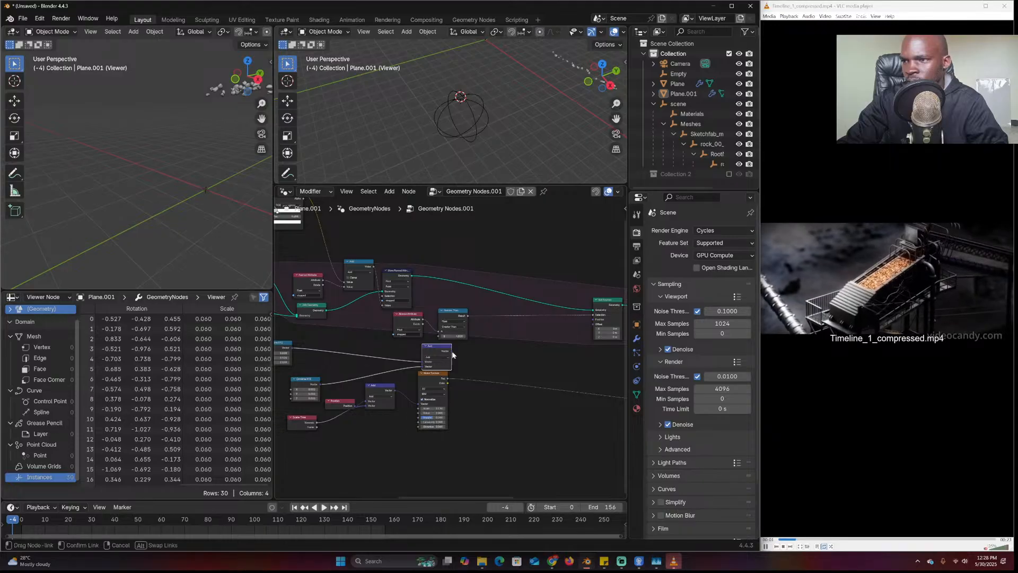
pyautogui.moveTo(593, 327); pyautogui.dragTo(556, 327, button='middle')
pyautogui.press('Escape')
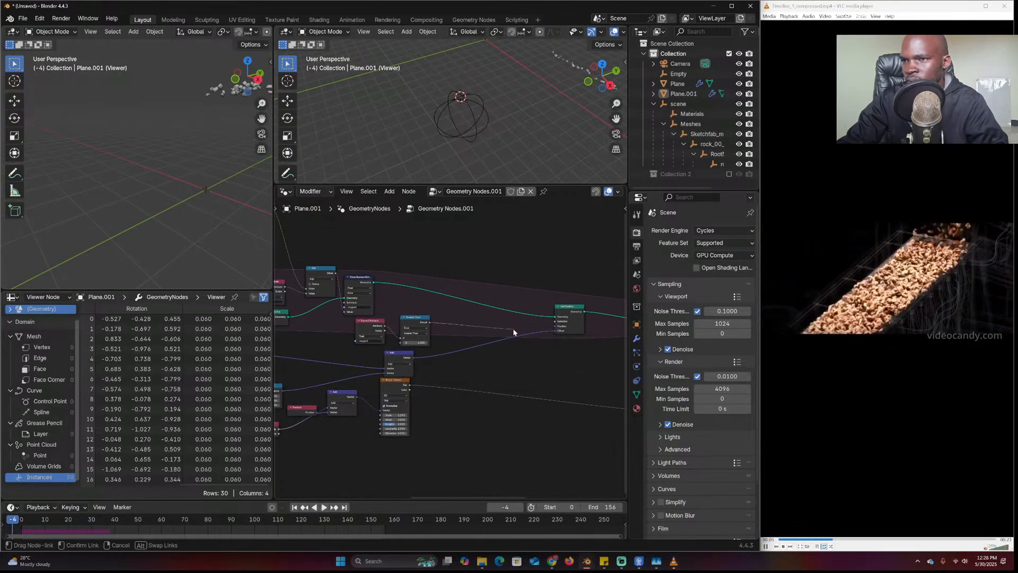
pyautogui.press('space')
pyautogui.moveTo(561, 319); pyautogui.dragTo(509, 326)
# Add a Mix Vector node via a 'mix' search and link Greater Than Result to its Factor
pyautogui.scroll(2, 493, 334)
pyautogui.press('space')
pyautogui.hotkey('shift', 'a')
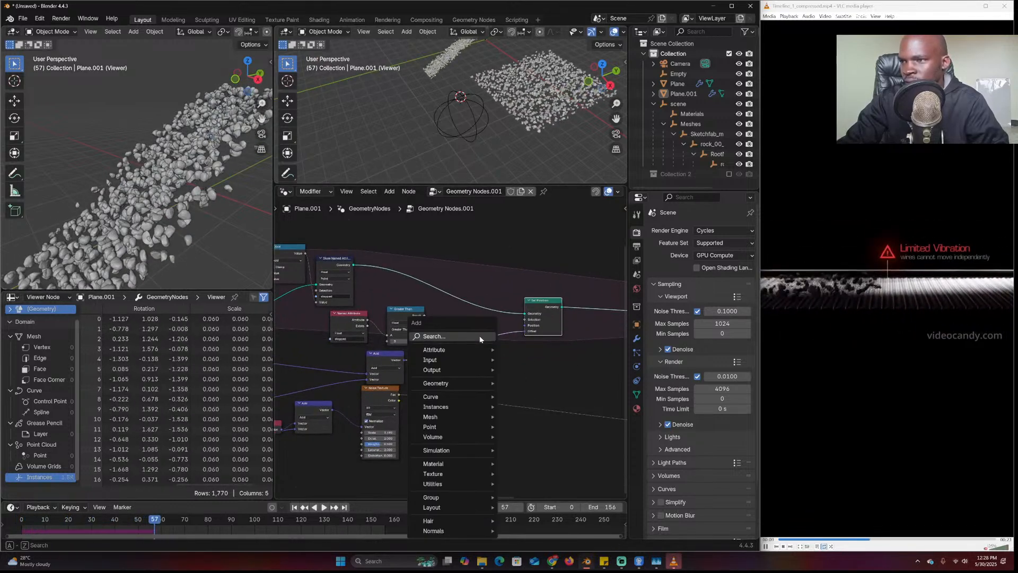
pyautogui.write('x')
pyautogui.press('Escape')
pyautogui.hotkey('shift', 'a')
pyautogui.click(460, 334)
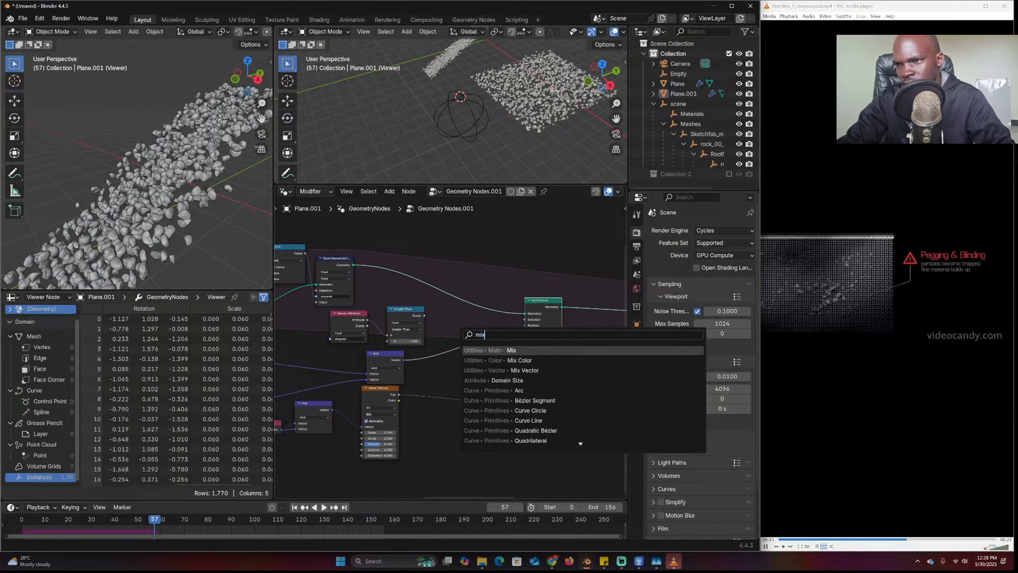
pyautogui.write('mix')
pyautogui.click(480, 370)
pyautogui.moveTo(424, 316); pyautogui.dragTo(478, 357)
# Replay the simulation from the start, stopping at frame 127 with Plane.001 reselected
pyautogui.hotkey('shift', 'Left')
pyautogui.press('space')
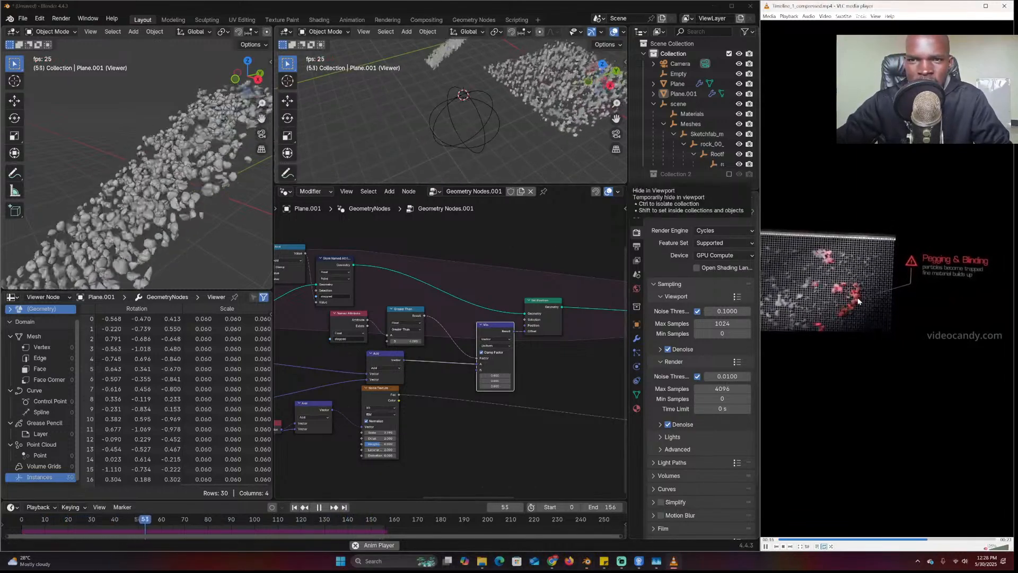
pyautogui.click(533, 131)
pyautogui.press('space')
pyautogui.click(499, 134)
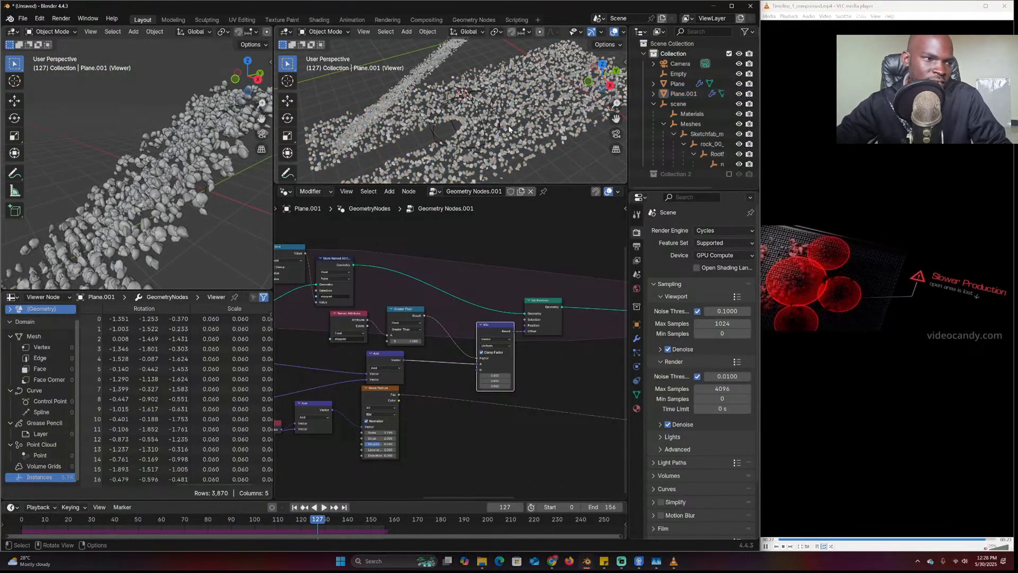
pyautogui.click(509, 129)
pyautogui.click(869, 225)
pyautogui.click(122, 58)
pyautogui.hotkey('ctrl', 'z')
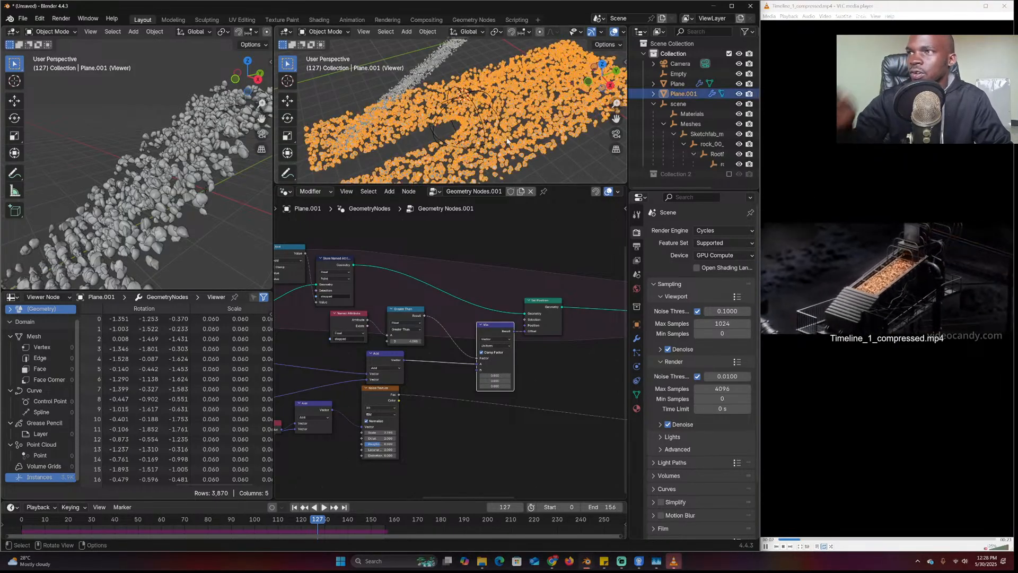
# Save the project with Save As under the file name 2.blend in the moss hand folder
pyautogui.click(23, 18)
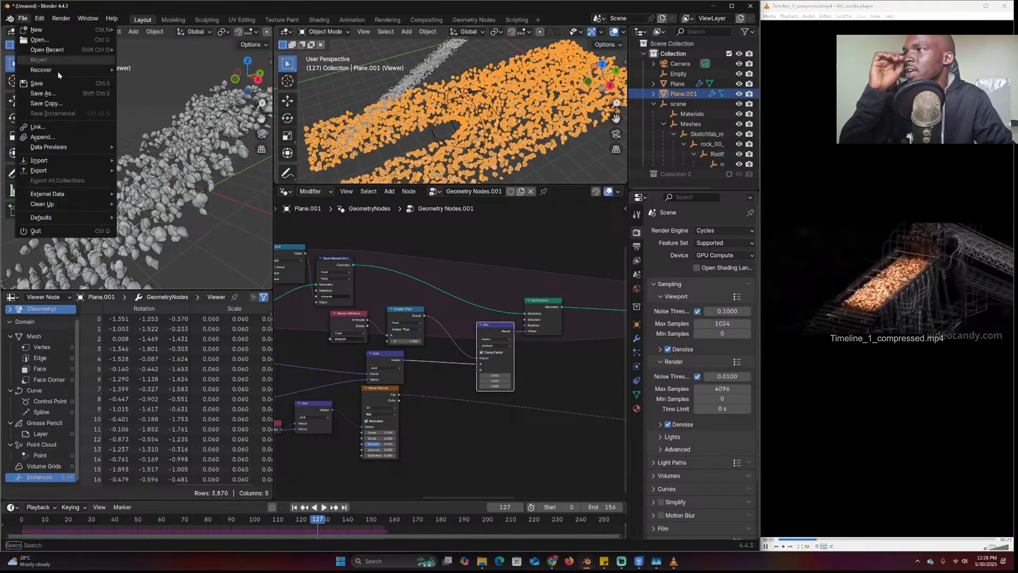
pyautogui.click(75, 94)
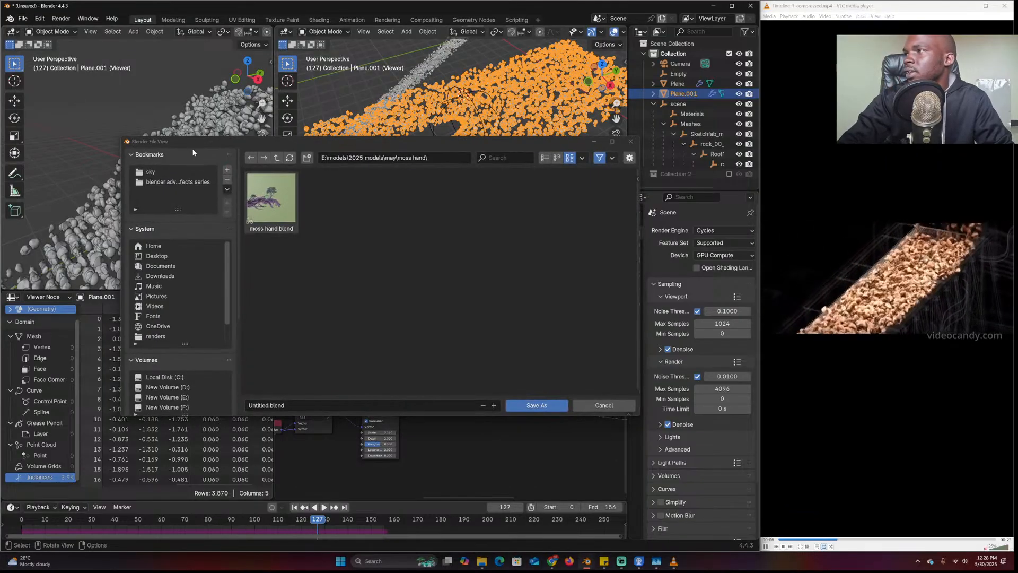
pyautogui.click(318, 405)
pyautogui.write('2')
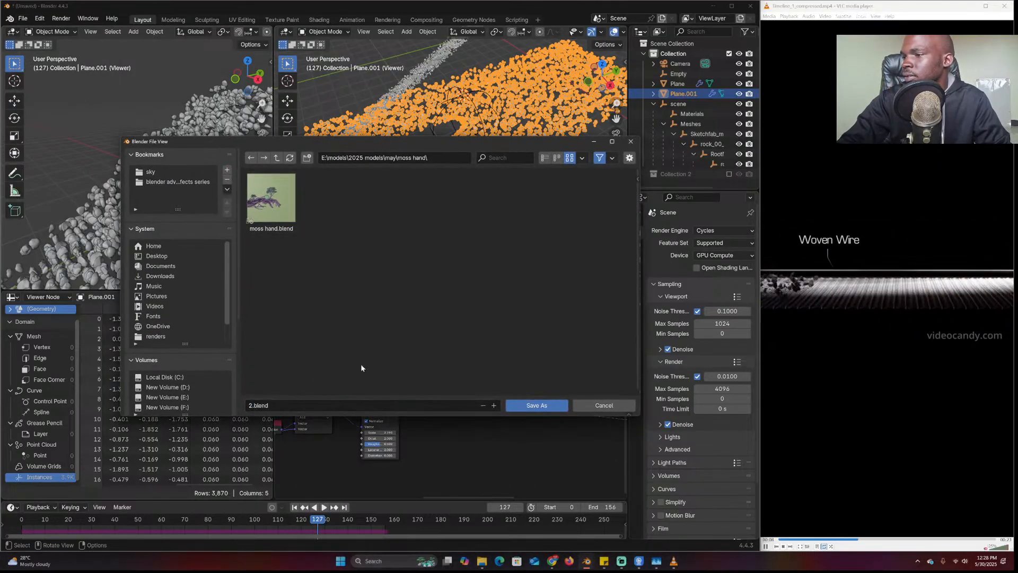
pyautogui.click(544, 405)
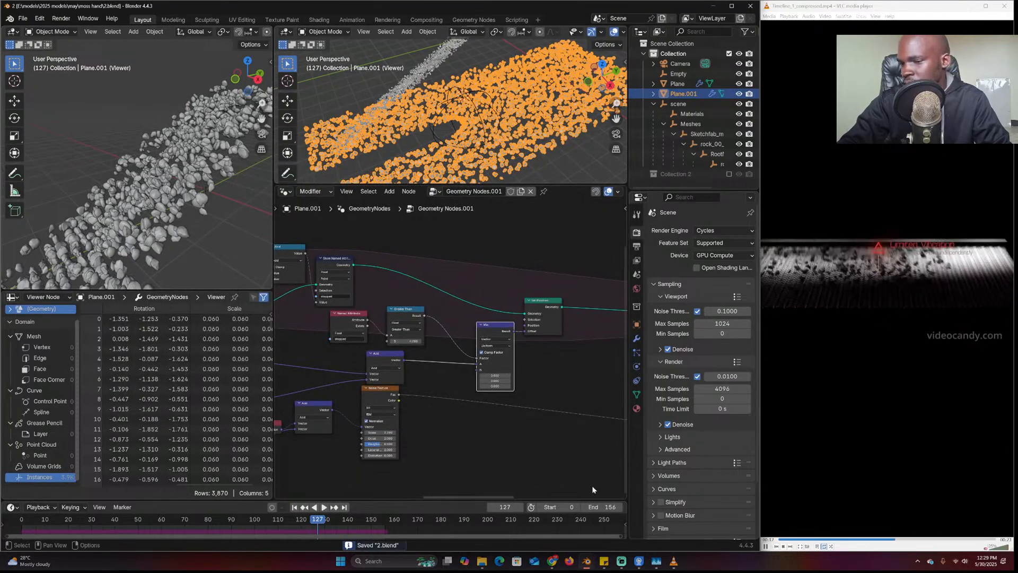
pyautogui.moveTo(554, 560)
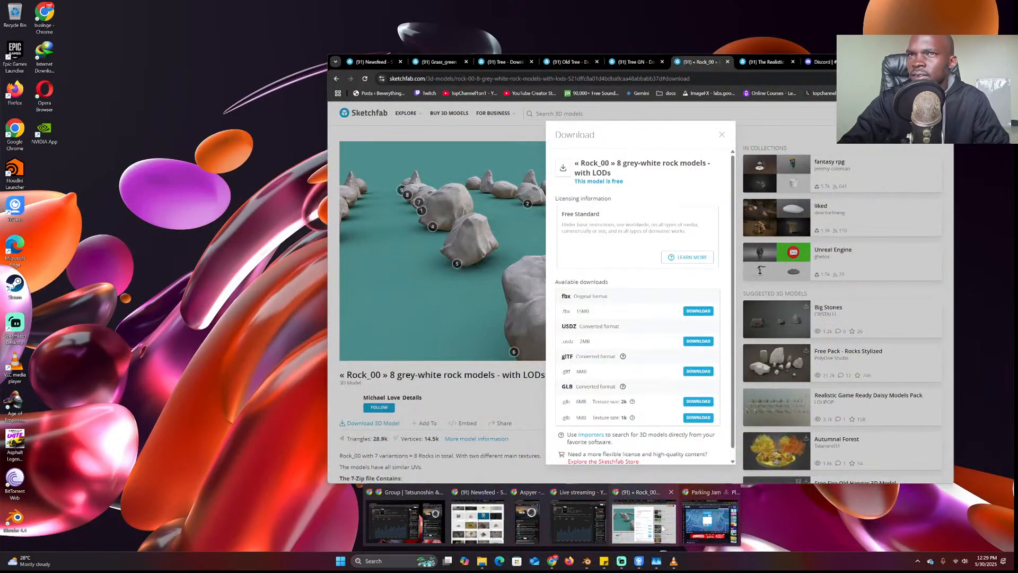
# View the shared node-setup screenshot in Discord's general channel enlarged, then open File Explorer
pyautogui.click(662, 528)
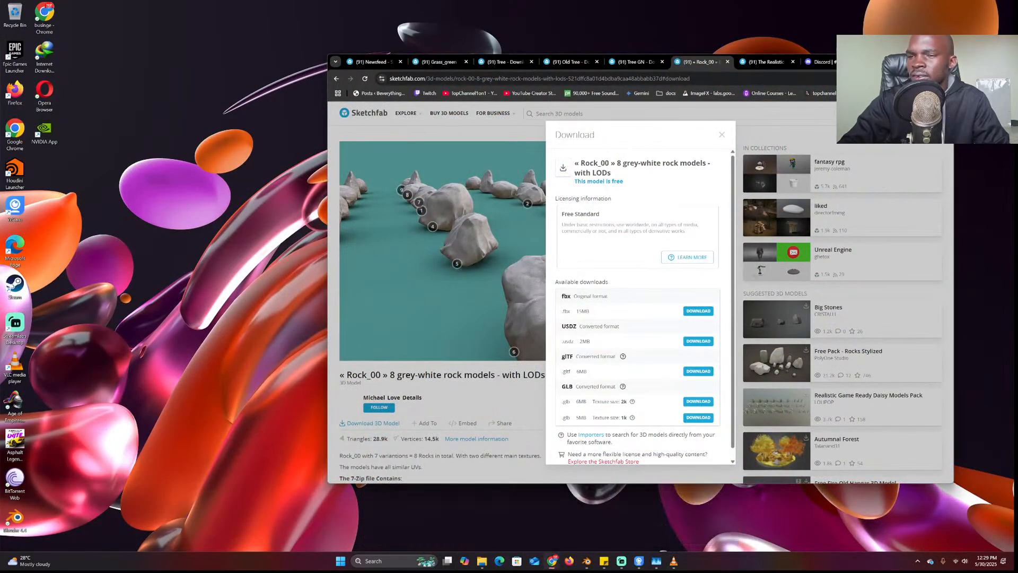
pyautogui.click(820, 62)
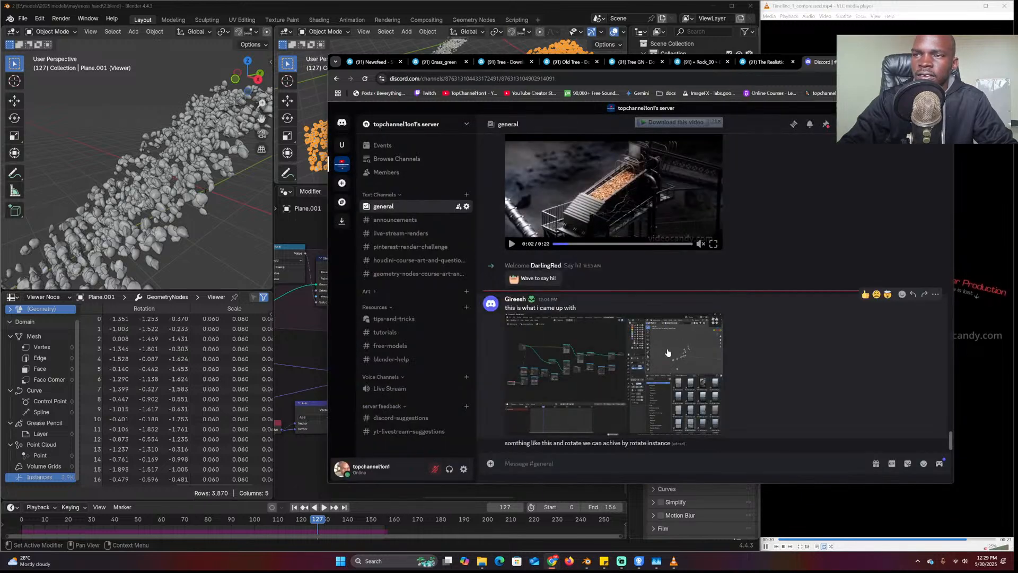
pyautogui.click(670, 393)
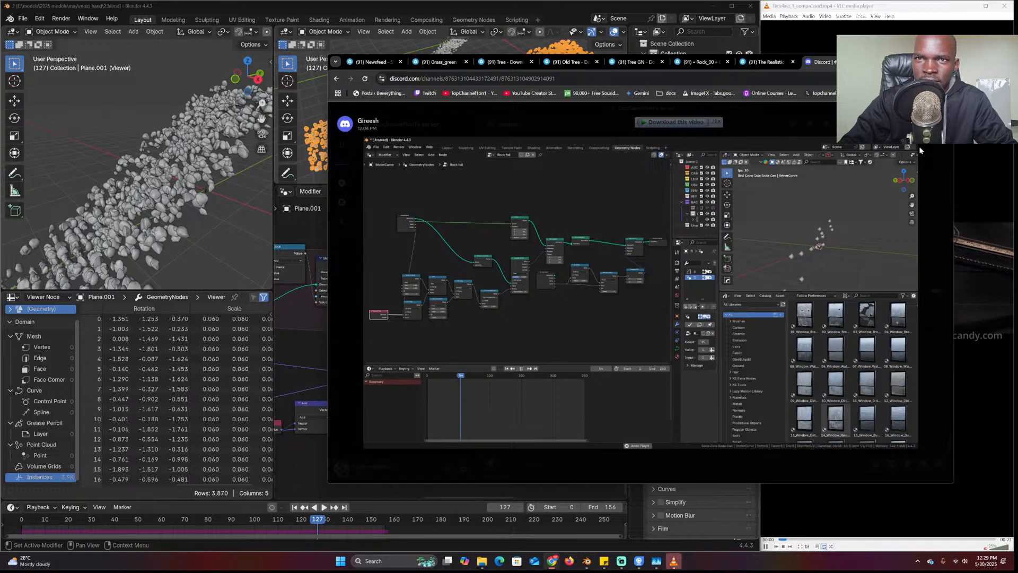
pyautogui.click(784, 227)
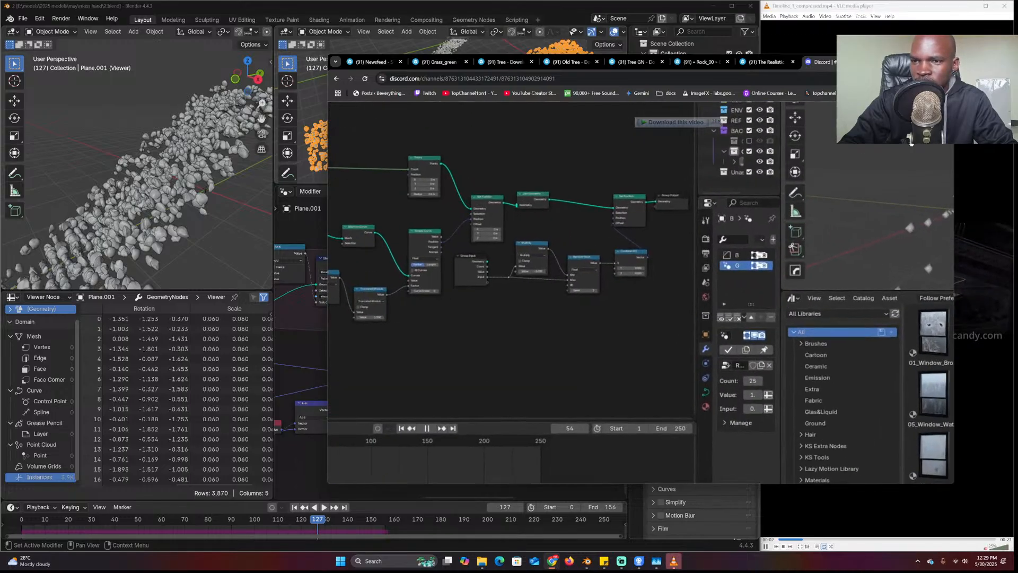
pyautogui.click(784, 227)
pyautogui.click(527, 116)
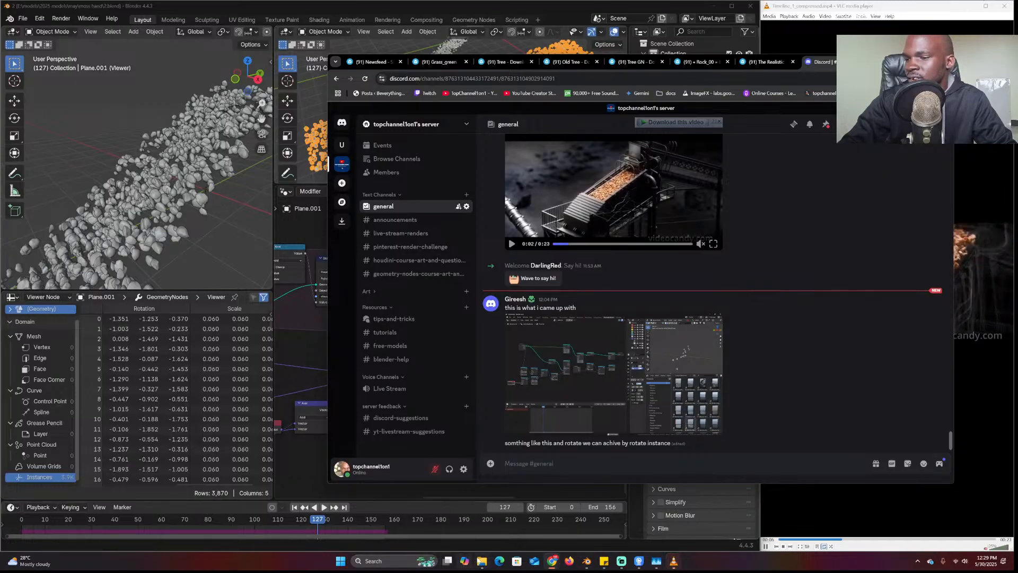
pyautogui.click(480, 560)
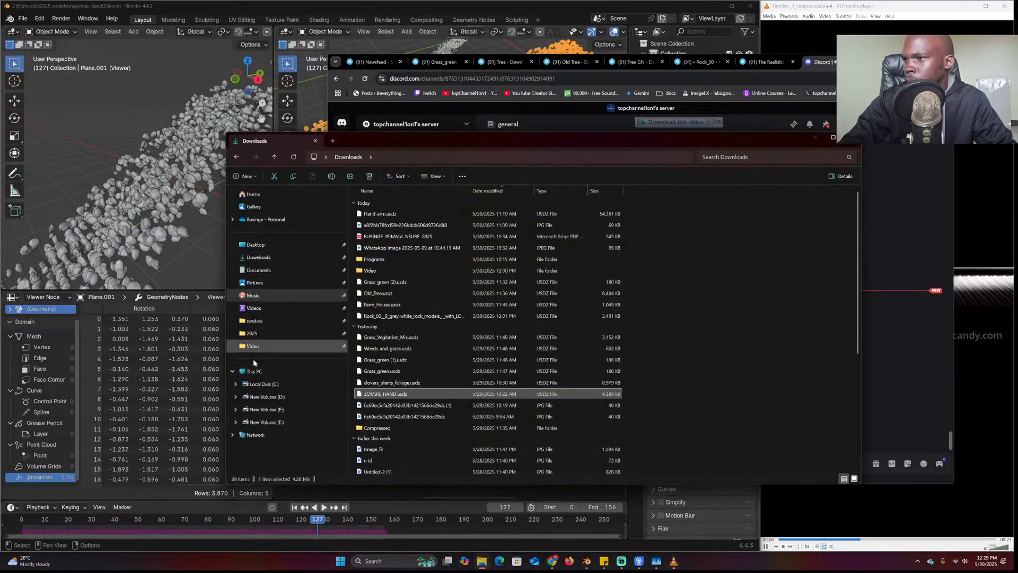
# Navigate File Explorer to E:\models\2025 models\may\moss hand
pyautogui.click(268, 259)
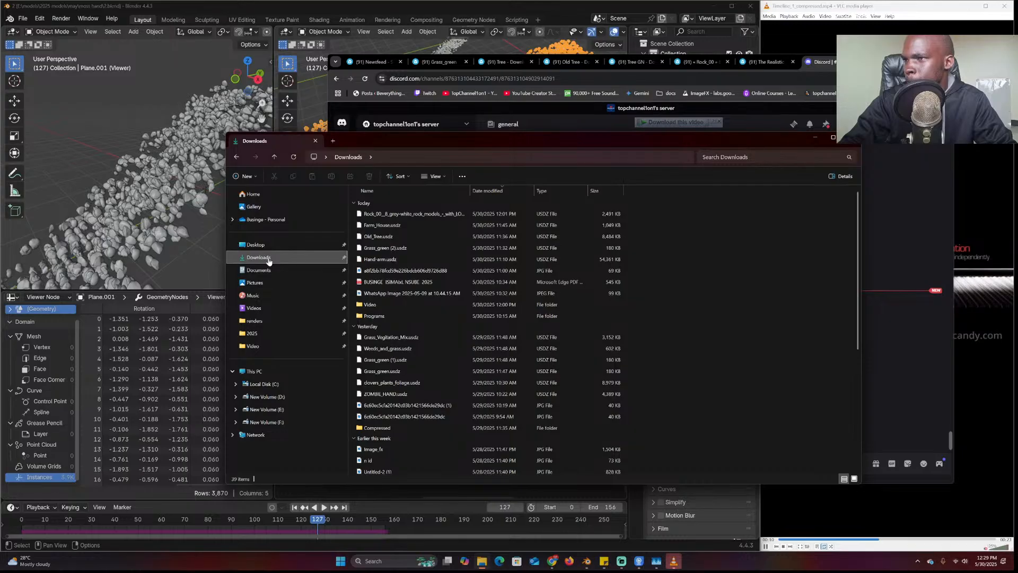
pyautogui.click(264, 397)
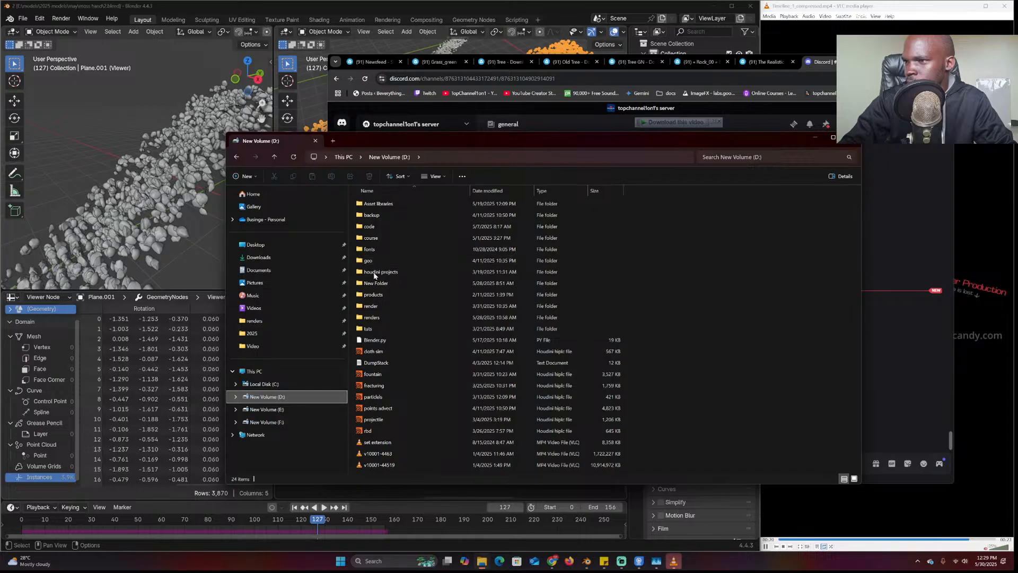
pyautogui.click(266, 409)
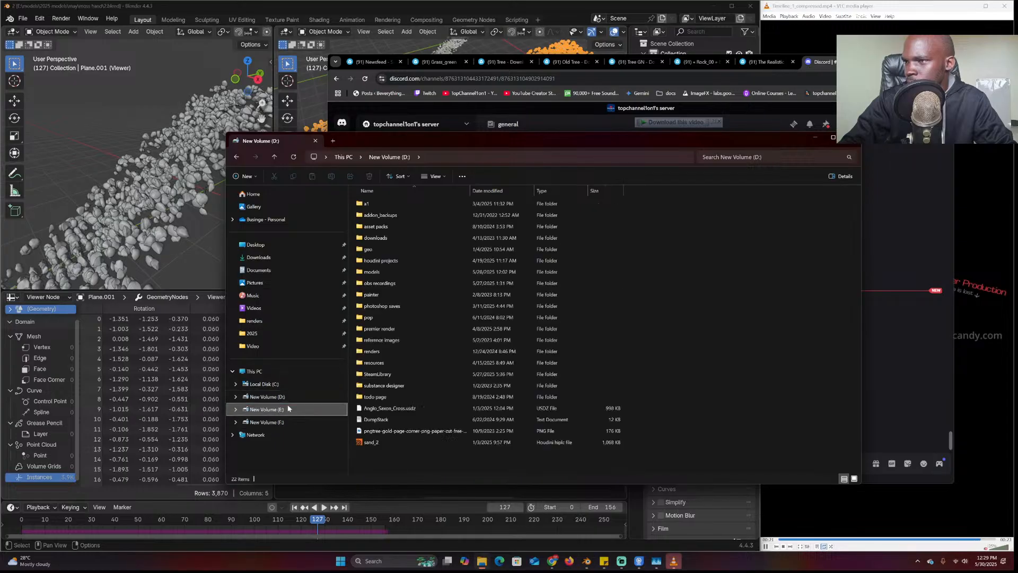
pyautogui.doubleClick(384, 274)
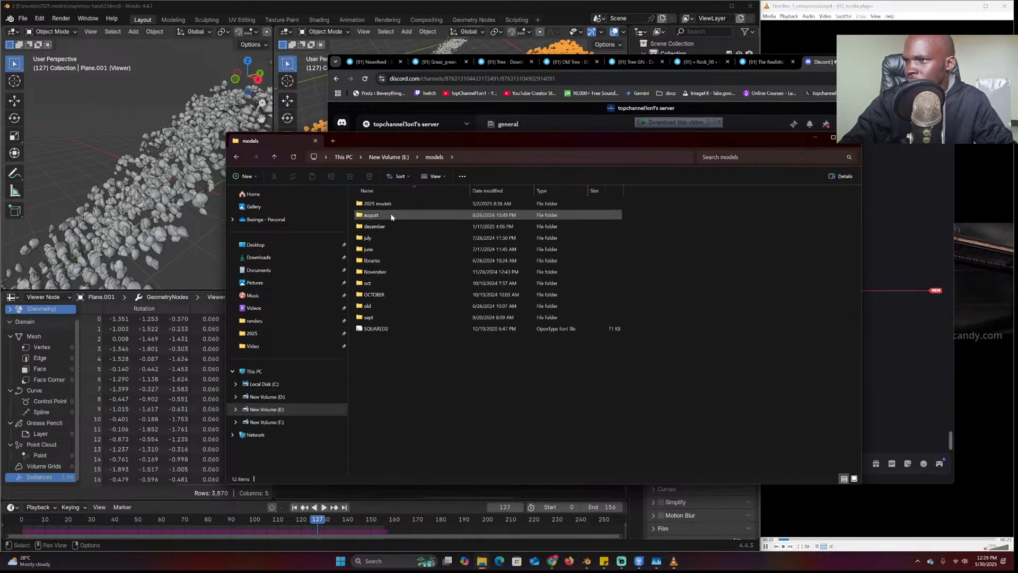
pyautogui.doubleClick(394, 205)
pyautogui.click(390, 249)
pyautogui.doubleClick(389, 249)
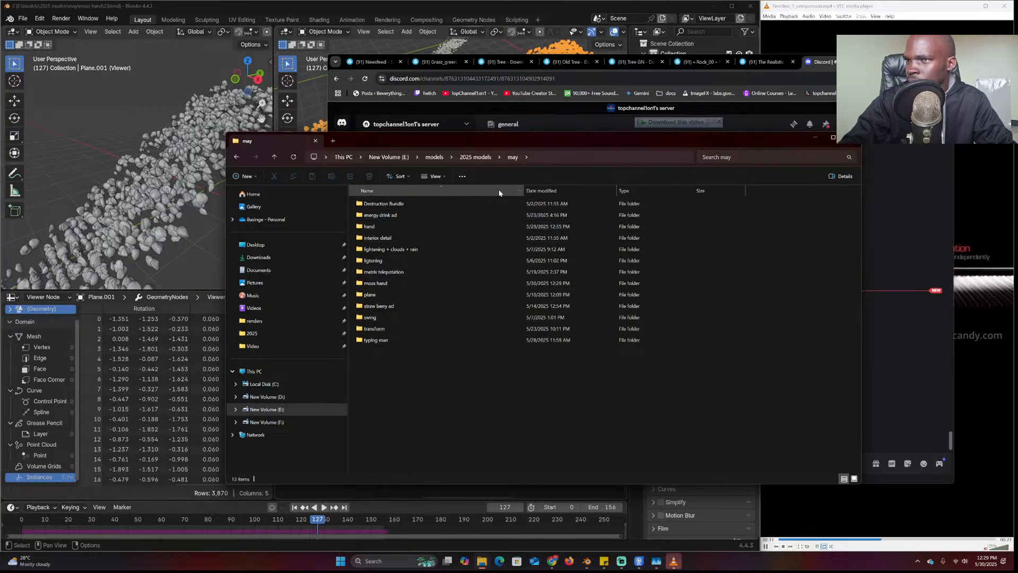
pyautogui.click(532, 192)
pyautogui.doubleClick(432, 205)
# Drag the 2 and moss hand .blend files into the Discord #general channel
pyautogui.moveTo(406, 205); pyautogui.dragTo(399, 216)
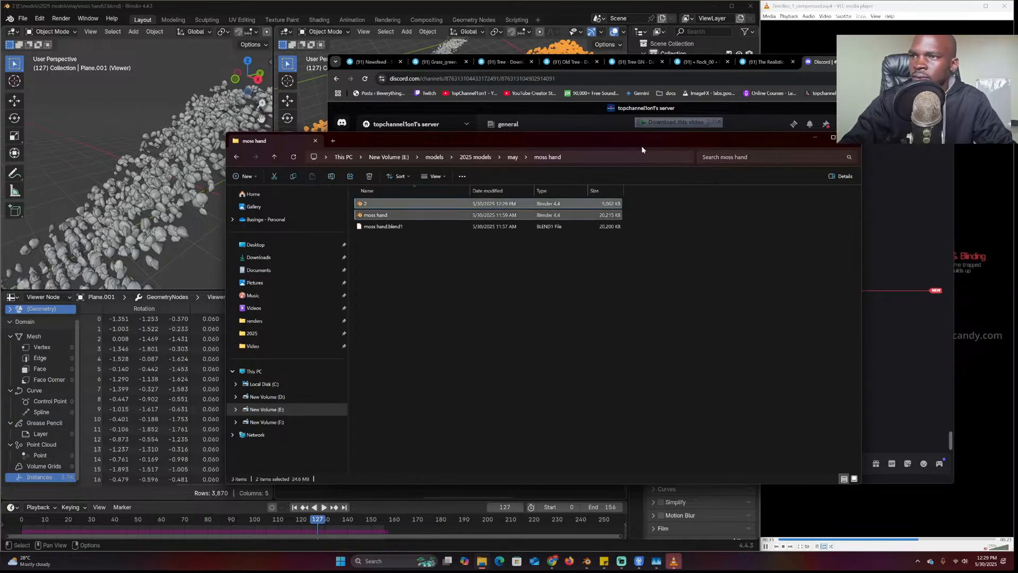
pyautogui.moveTo(608, 139); pyautogui.dragTo(290, 252)
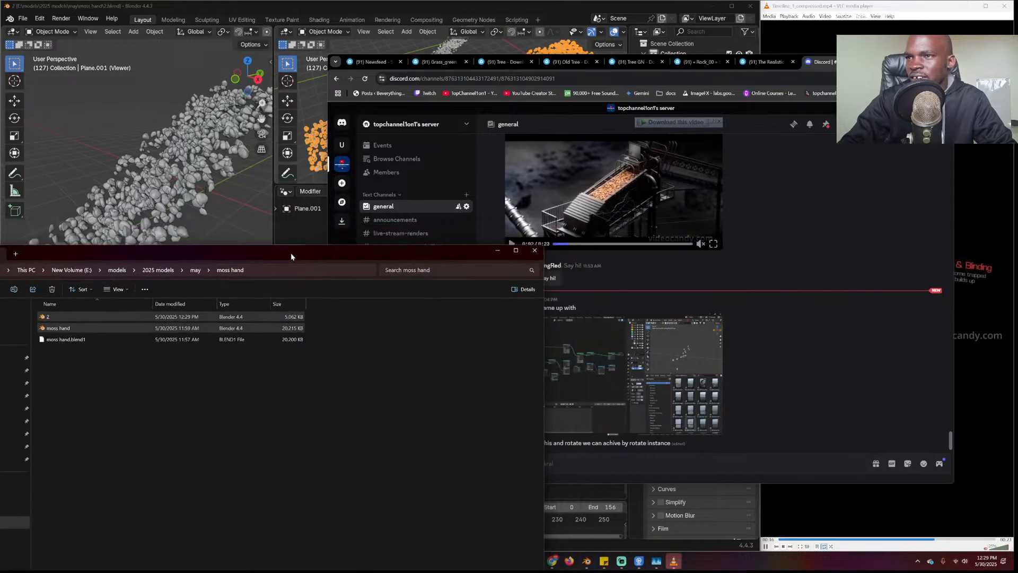
pyautogui.moveTo(56, 328); pyautogui.dragTo(684, 432)
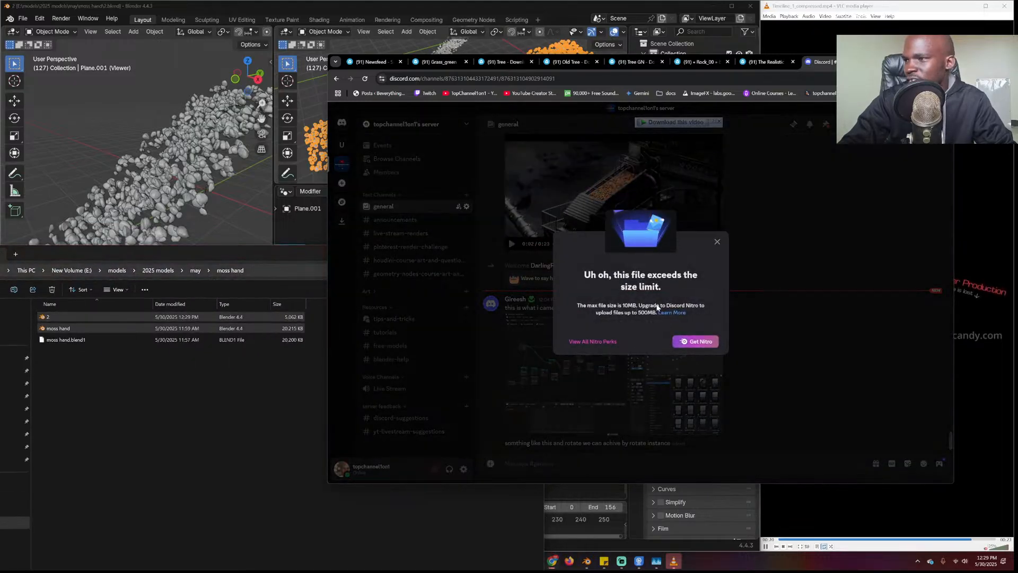
# Dismiss the 10MB size-limit warning, open a new Chrome tab, and move Explorer right
pyautogui.click(717, 242)
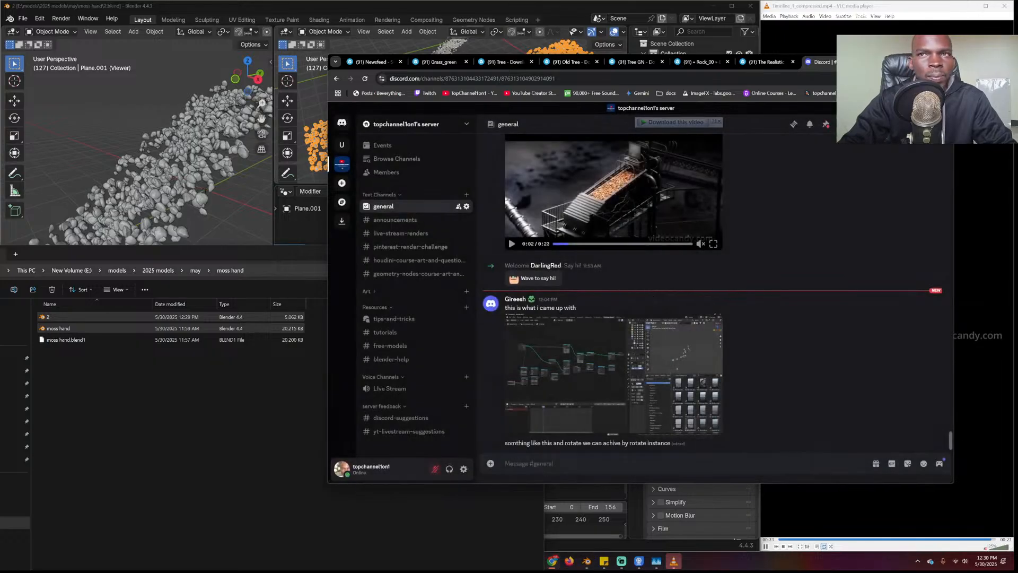
pyautogui.hotkey('ctrl', 't')
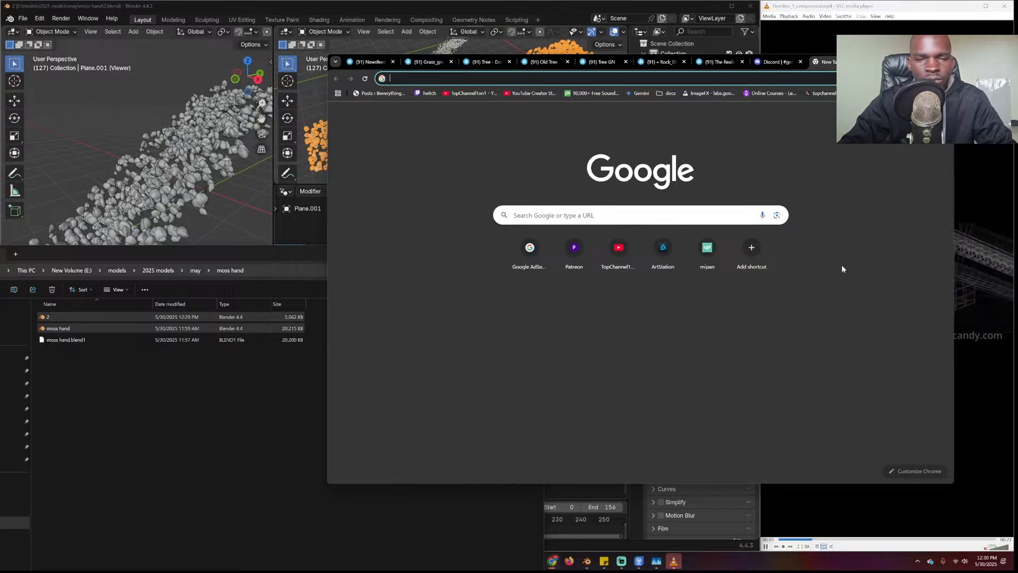
pyautogui.click(494, 535)
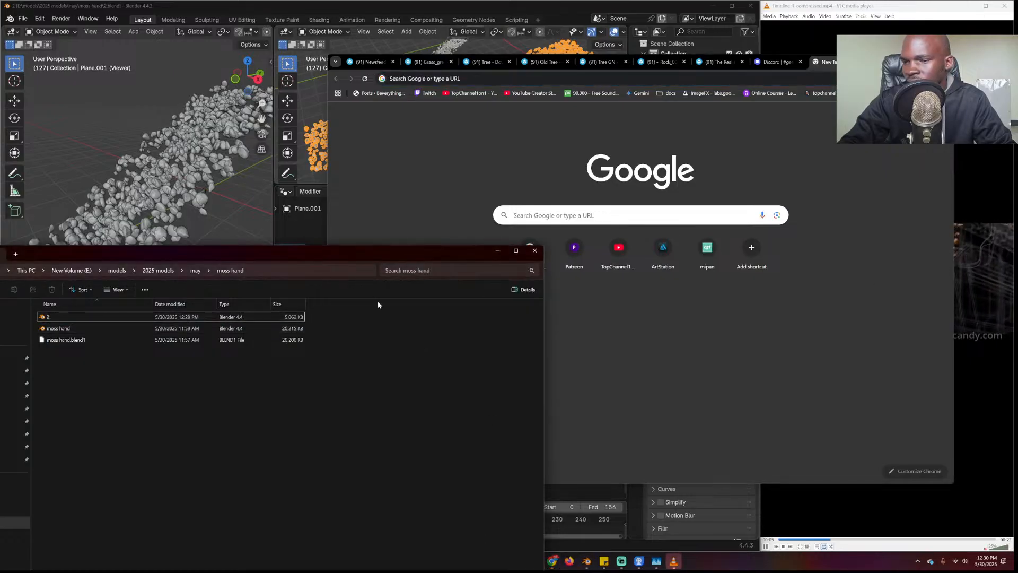
pyautogui.moveTo(406, 257); pyautogui.dragTo(863, 127)
# Switch through Blender and the open Chrome windows to bring the new-tab window forward
pyautogui.click(586, 561)
pyautogui.click(554, 561)
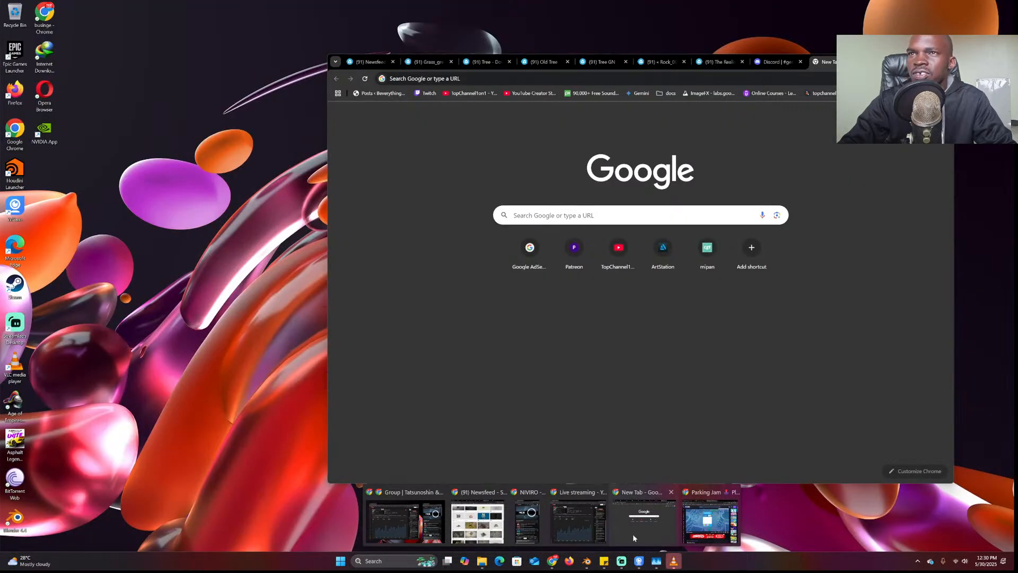
pyautogui.click(631, 534)
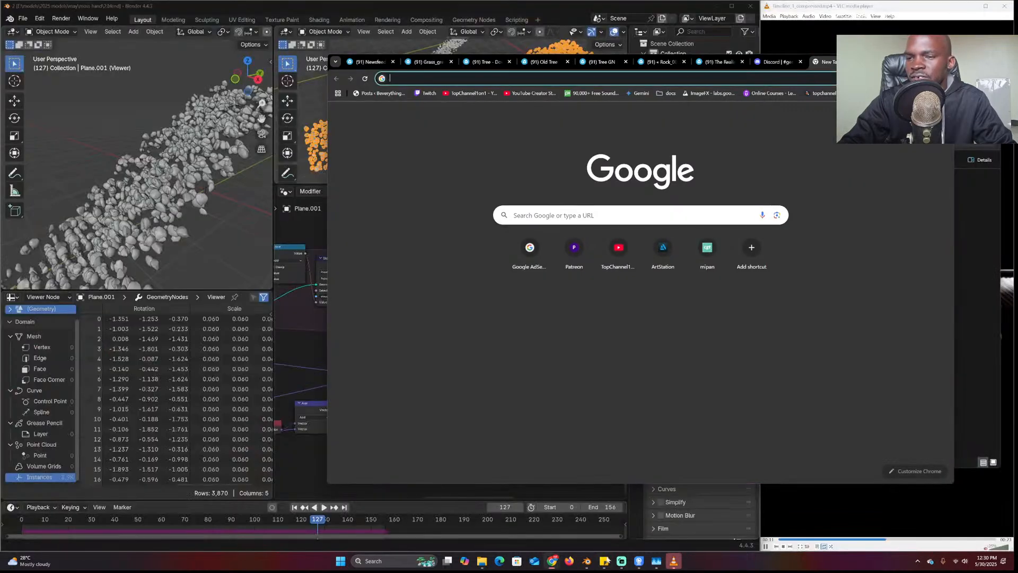
pyautogui.moveTo(587, 560)
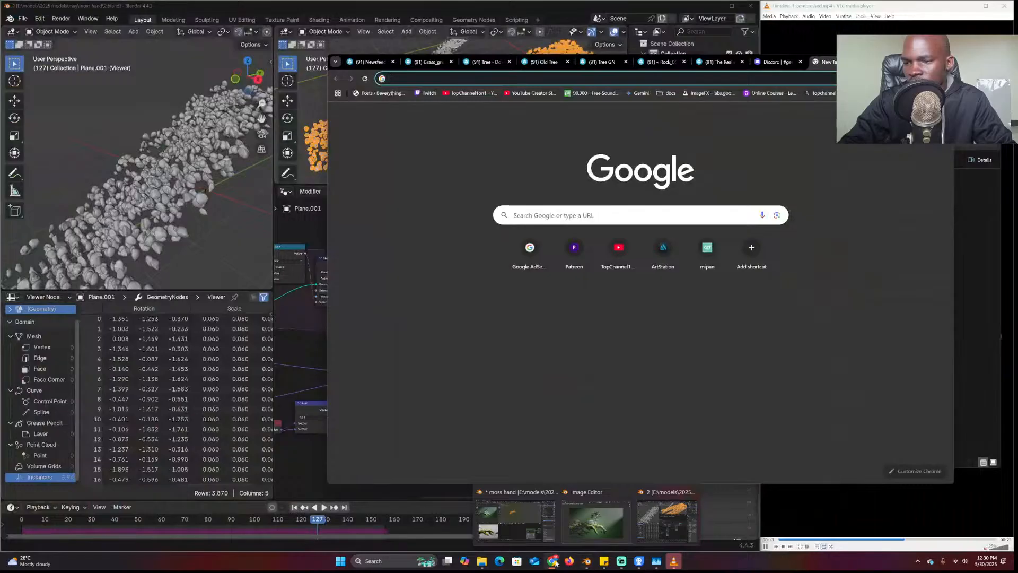
pyautogui.moveTo(553, 561)
pyautogui.moveTo(495, 527)
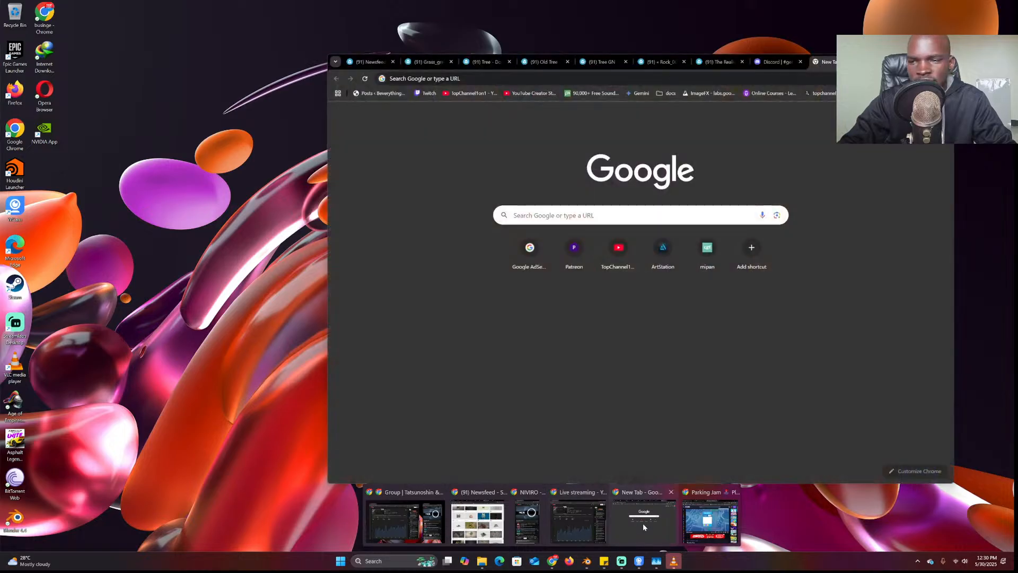
# Load a bookmarked page in the new Chrome tab and drag the window off to the right
pyautogui.click(642, 523)
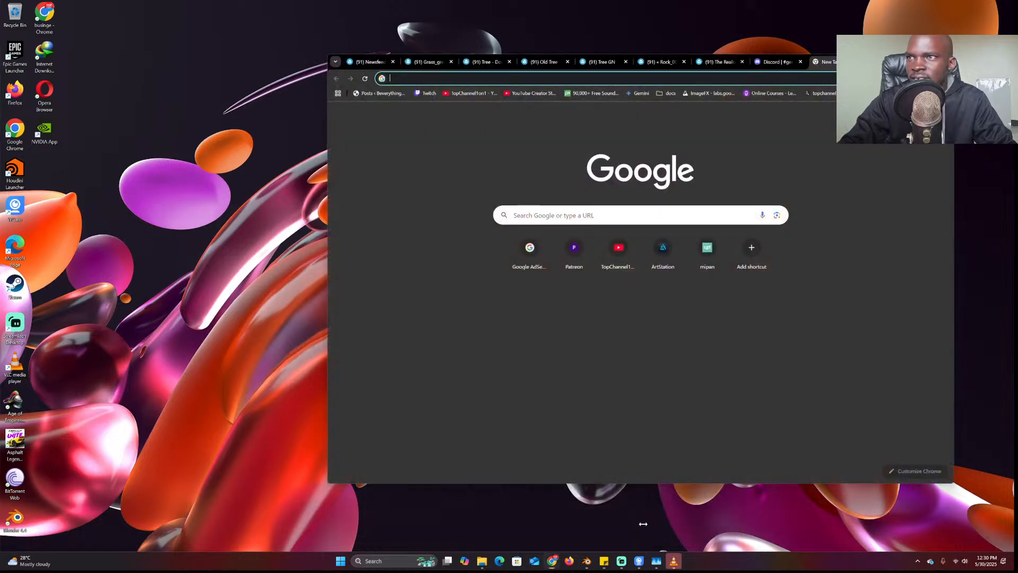
pyautogui.click(824, 95)
pyautogui.moveTo(864, 62); pyautogui.dragTo(1017, 159)
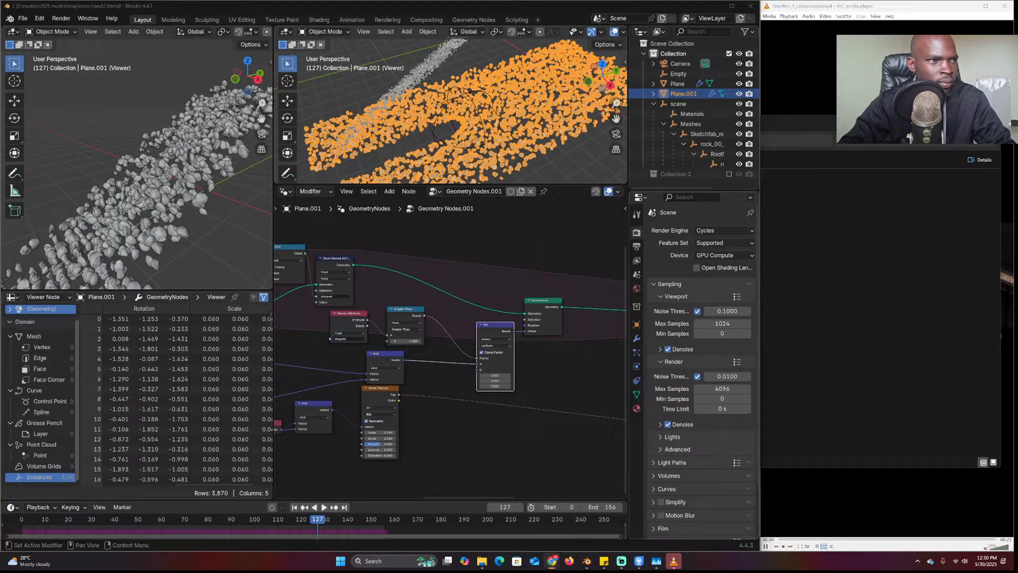
# In the Superhive product description editor, type 'm project 5/30/2525'
pyautogui.moveTo(1017, 125); pyautogui.dragTo(742, 38)
pyautogui.scroll(-5, 408, 288)
pyautogui.scroll(5, 421, 287)
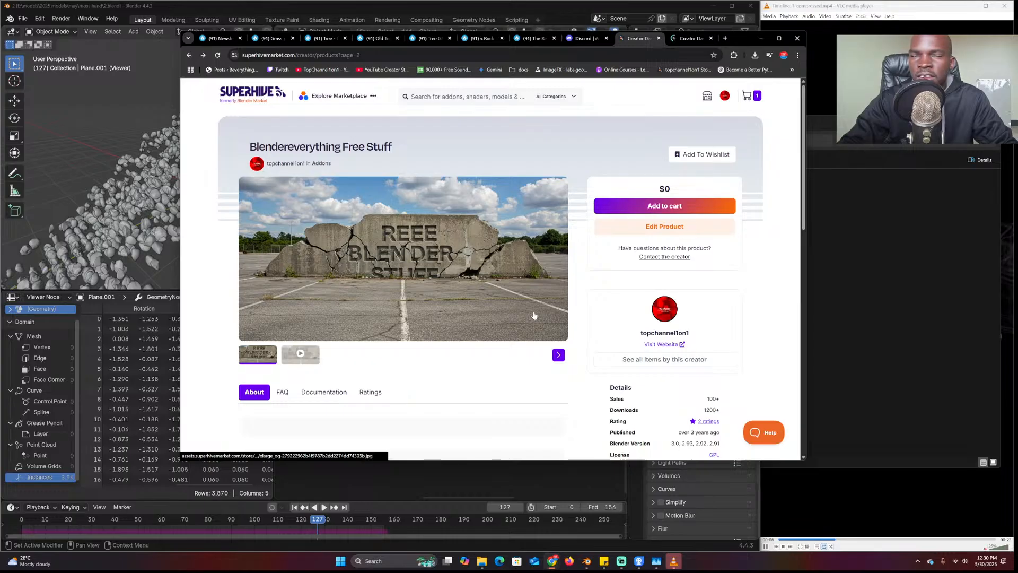
pyautogui.click(689, 40)
pyautogui.click(334, 280)
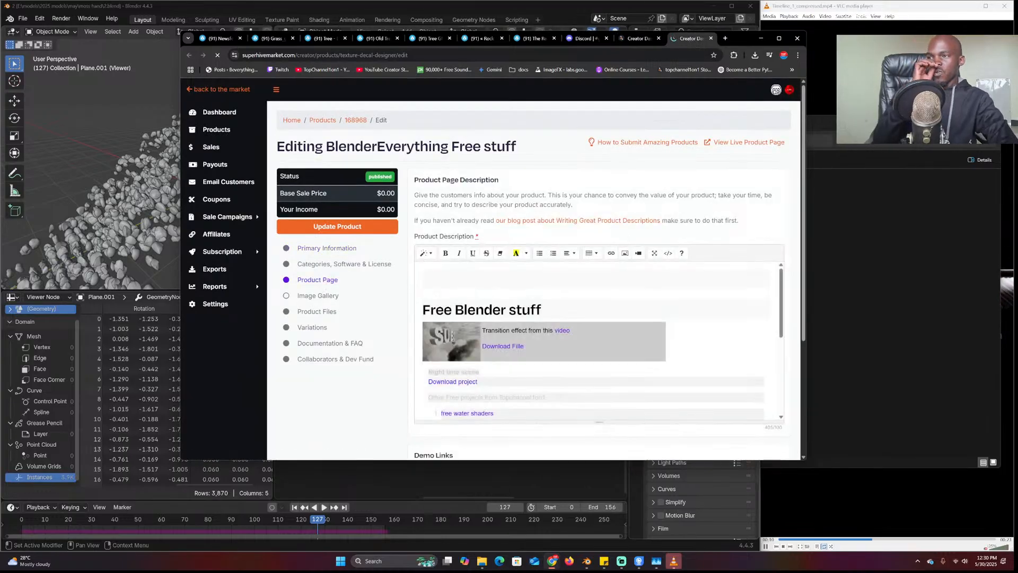
pyautogui.scroll(-3, 598, 339)
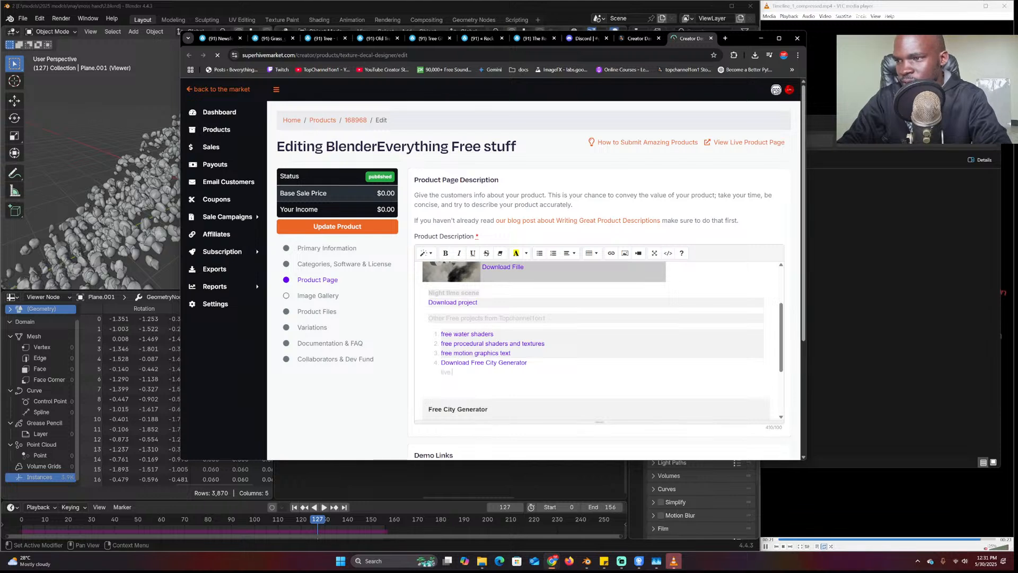
pyautogui.write('m pro')
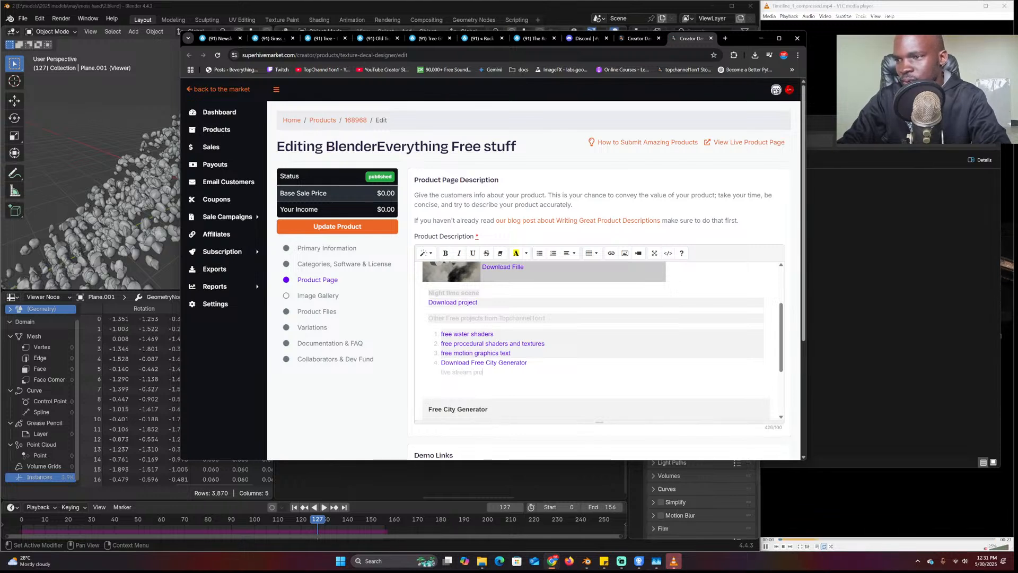
pyautogui.write('je')
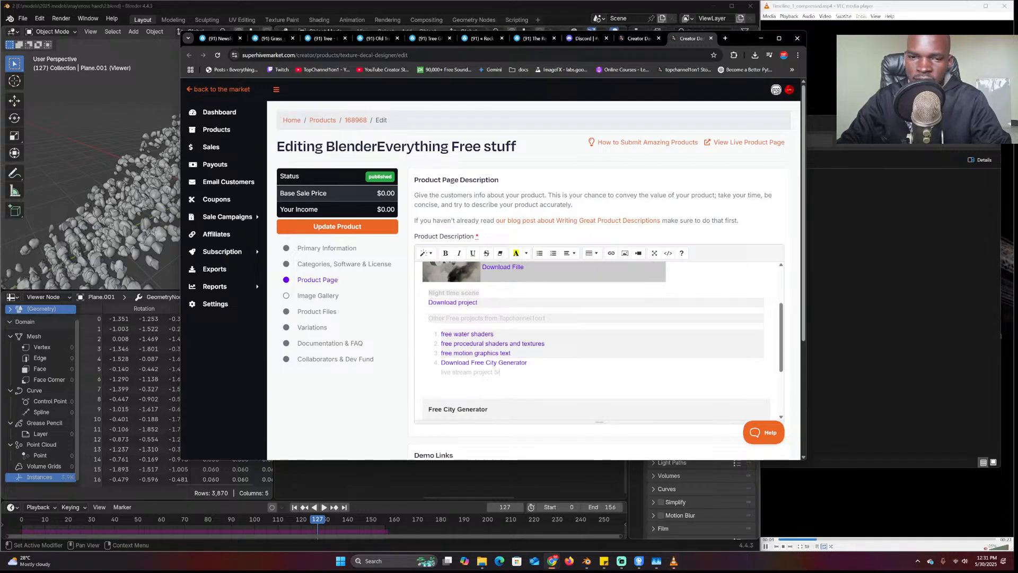
pyautogui.write('ct 5/30/25')
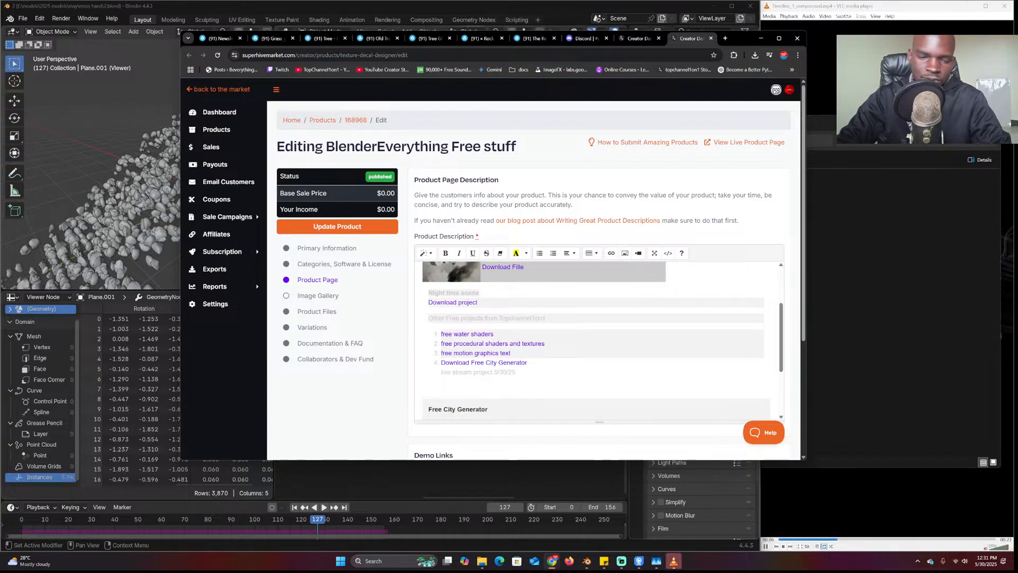
pyautogui.press('BackSpace')
pyautogui.write('025')
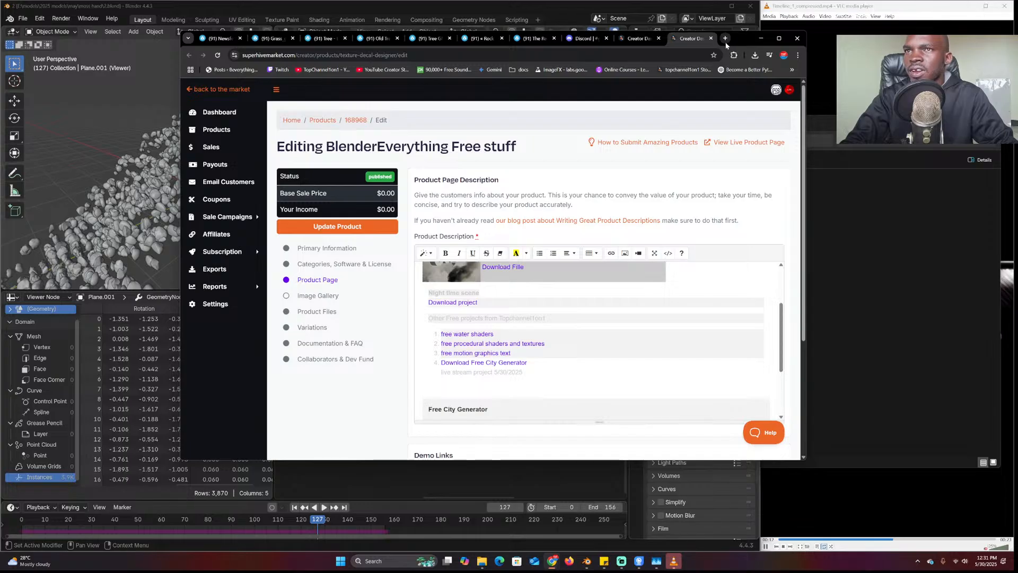
# Open and close a spare tab, then bring the moss hand folder window to the front
pyautogui.click(725, 38)
pyautogui.hotkey('ctrl', 'w')
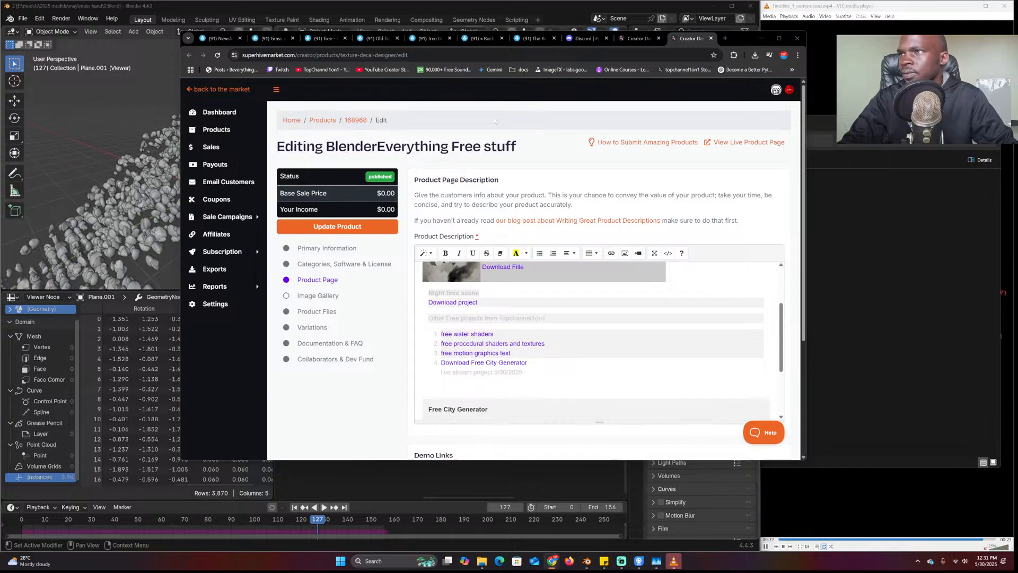
pyautogui.hotkey('alt', 'Tab')
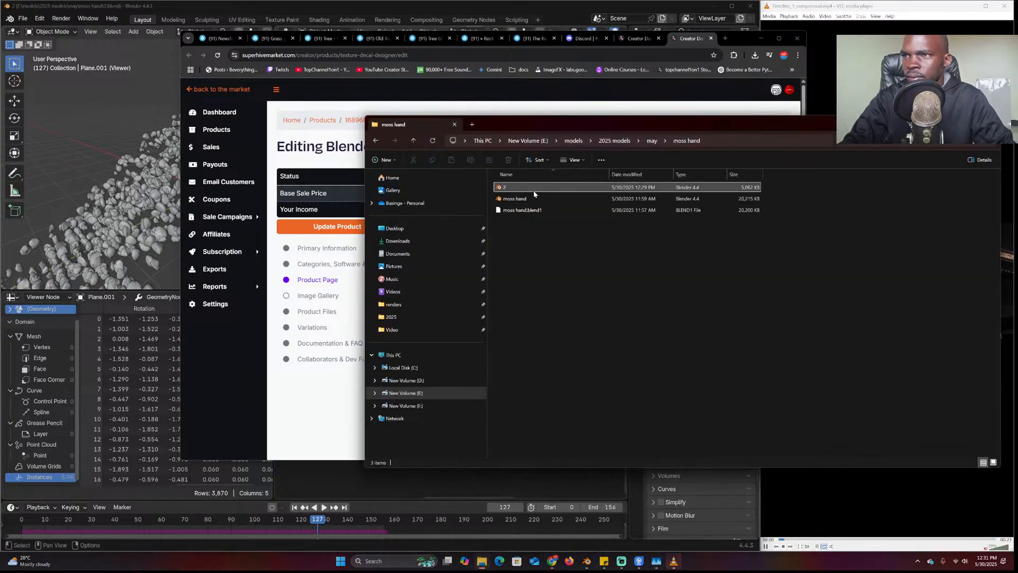
# Open moss hand.blend in Blender, pack all its external resources into the file, and save it
pyautogui.moveTo(534, 194); pyautogui.dragTo(534, 198)
pyautogui.doubleClick(527, 199)
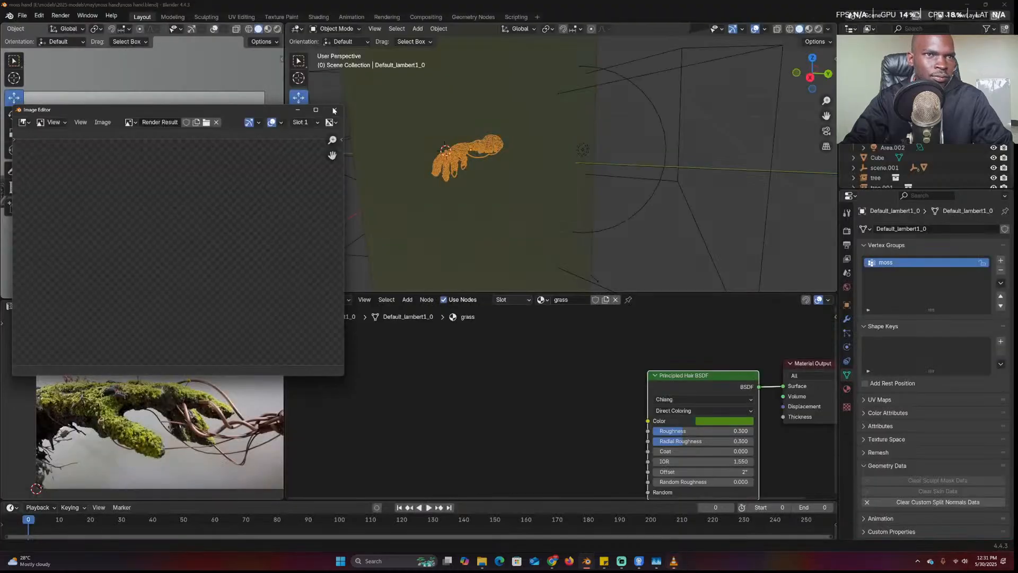
pyautogui.click(334, 111)
pyautogui.click(22, 15)
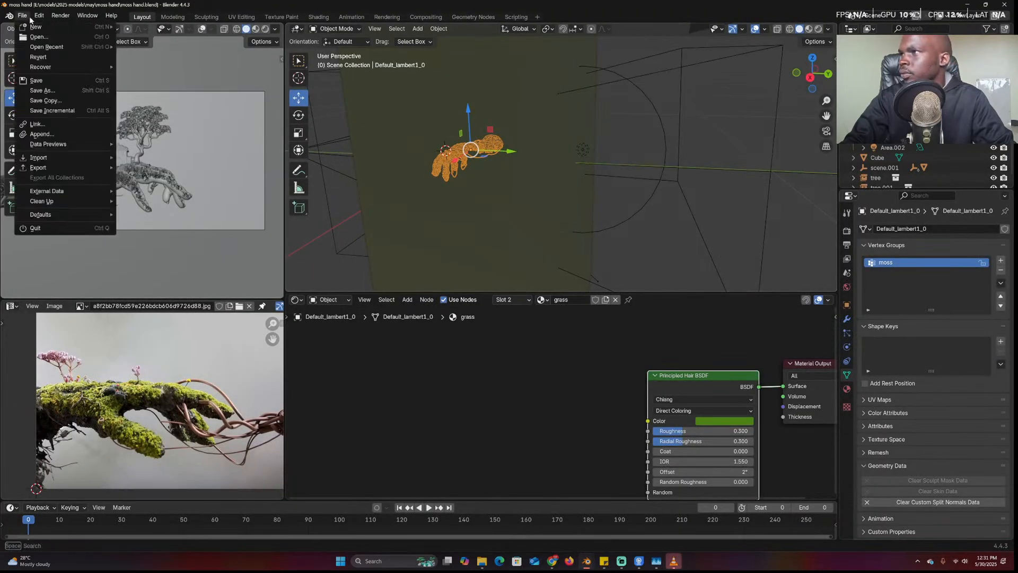
pyautogui.moveTo(57, 191)
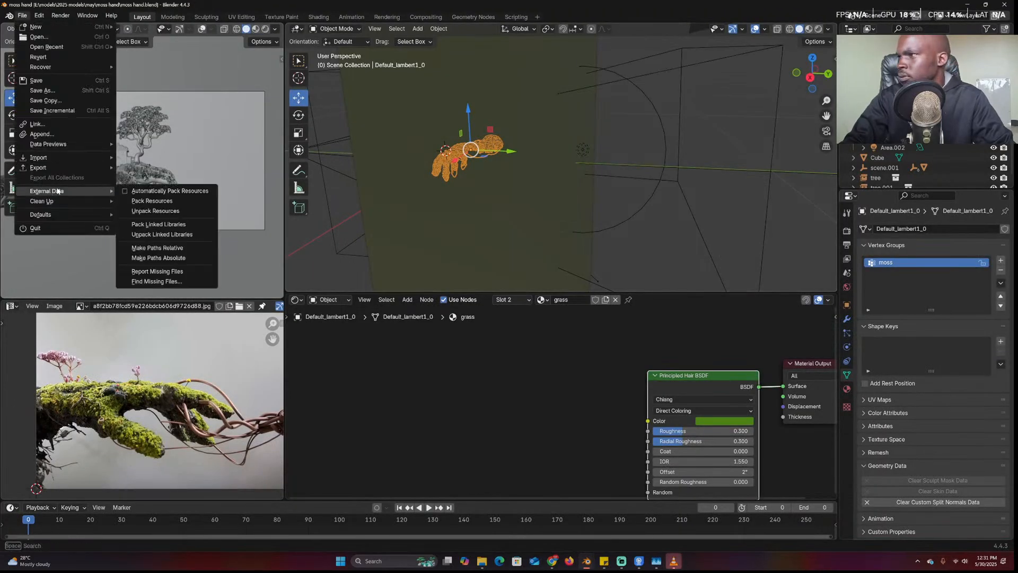
pyautogui.click(131, 201)
pyautogui.hotkey('ctrl', 's')
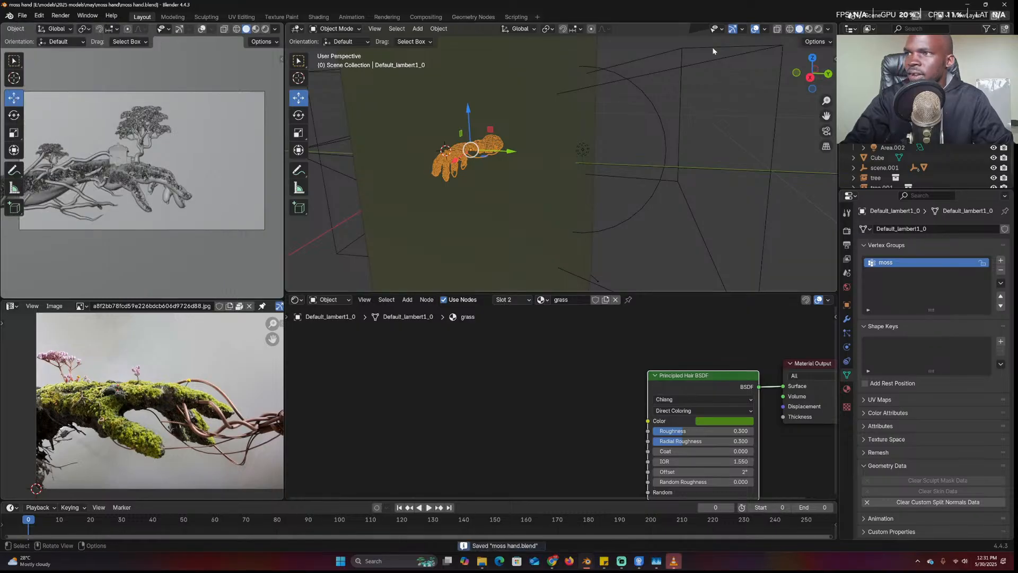
# Close Blender, select the 2 and moss hand files, and minimize the File Explorer window
pyautogui.click(1003, 5)
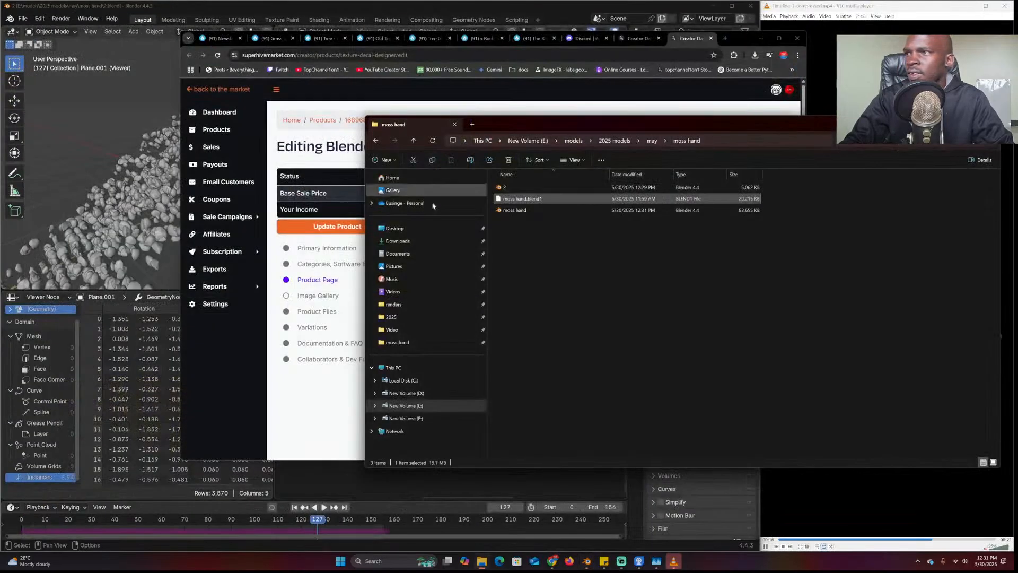
pyautogui.click(517, 210)
pyautogui.click(525, 188)
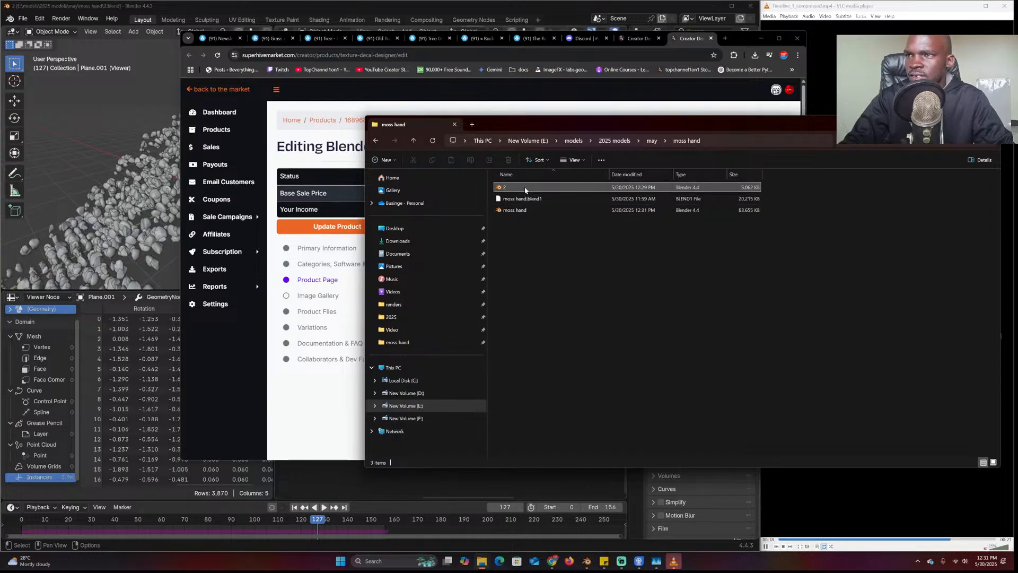
pyautogui.keyDown('shift'); pyautogui.click(528, 211); pyautogui.keyUp('shift')
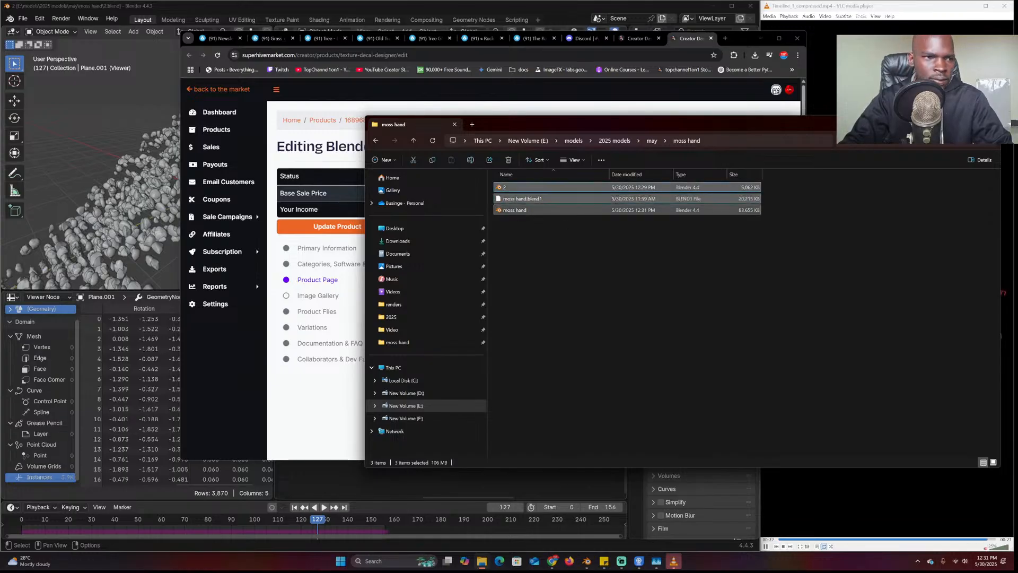
pyautogui.click(534, 187)
pyautogui.keyDown('ctrl'); pyautogui.click(531, 210); pyautogui.keyUp('ctrl')
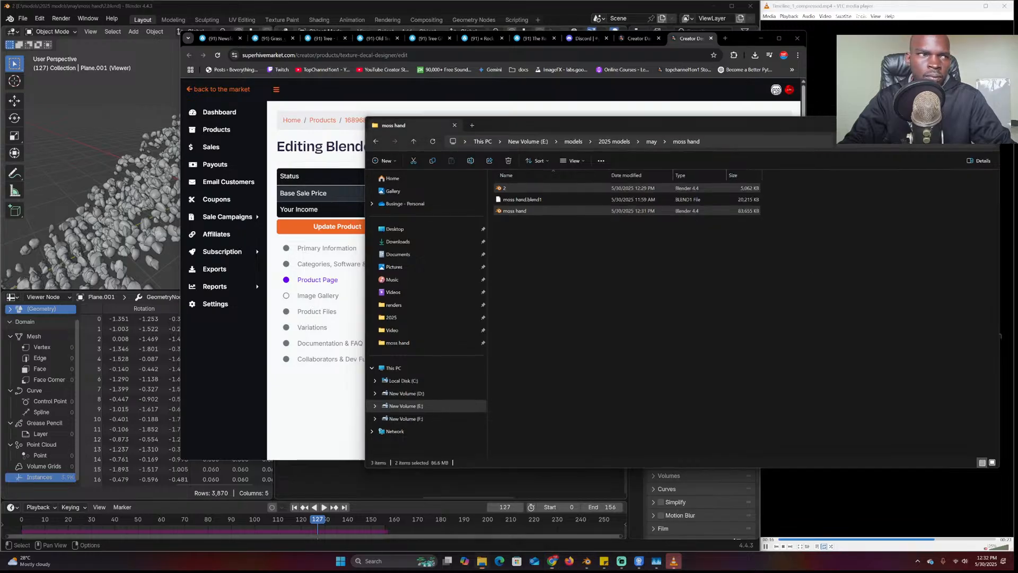
pyautogui.click(954, 123)
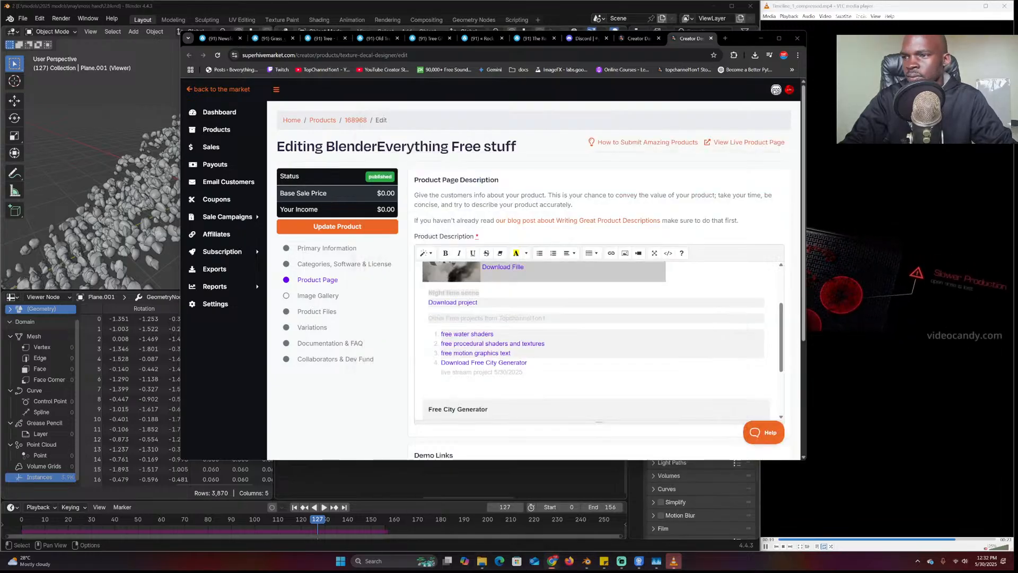
# Link the 'live stream project 5/30/2025' description line to the pasted Google Drive URL and click Update Product
pyautogui.moveTo(524, 372); pyautogui.dragTo(440, 363)
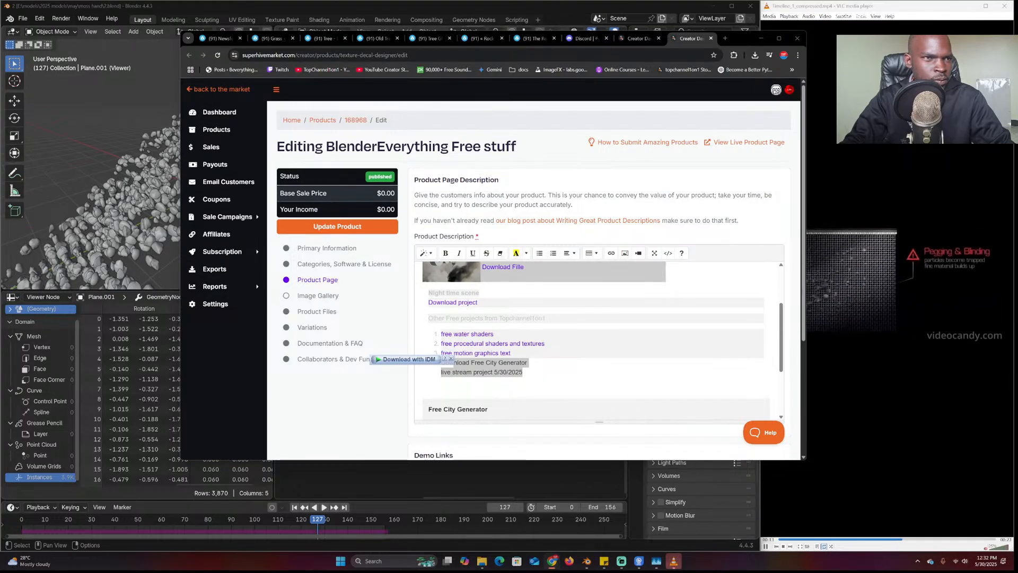
pyautogui.click(524, 372)
pyautogui.moveTo(523, 373); pyautogui.dragTo(440, 372)
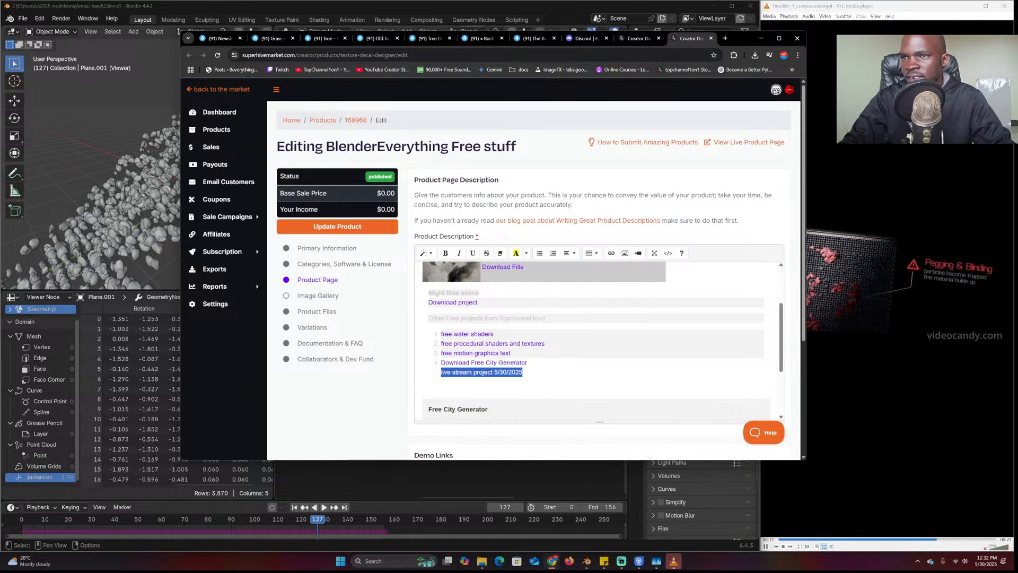
pyautogui.click(612, 253)
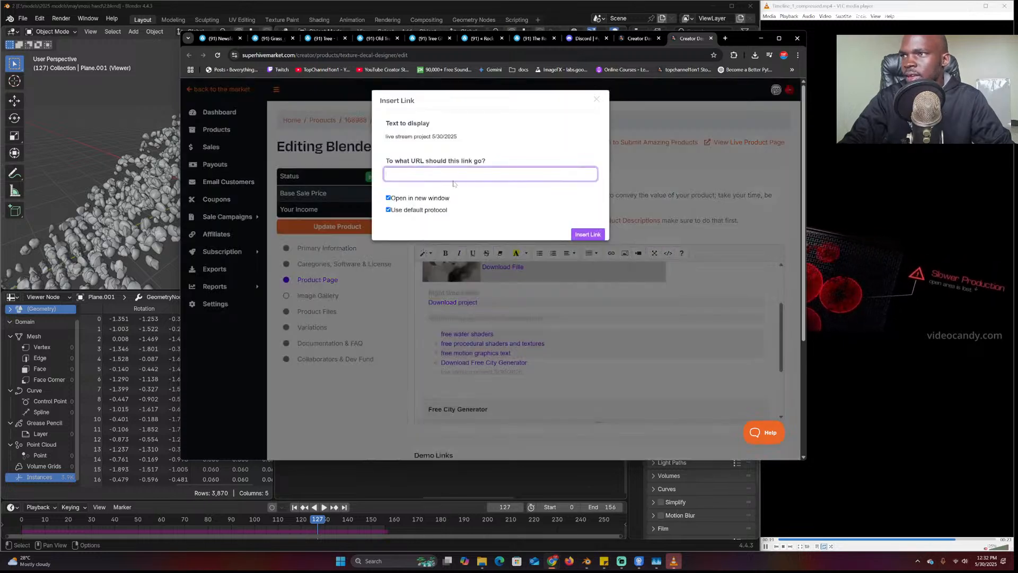
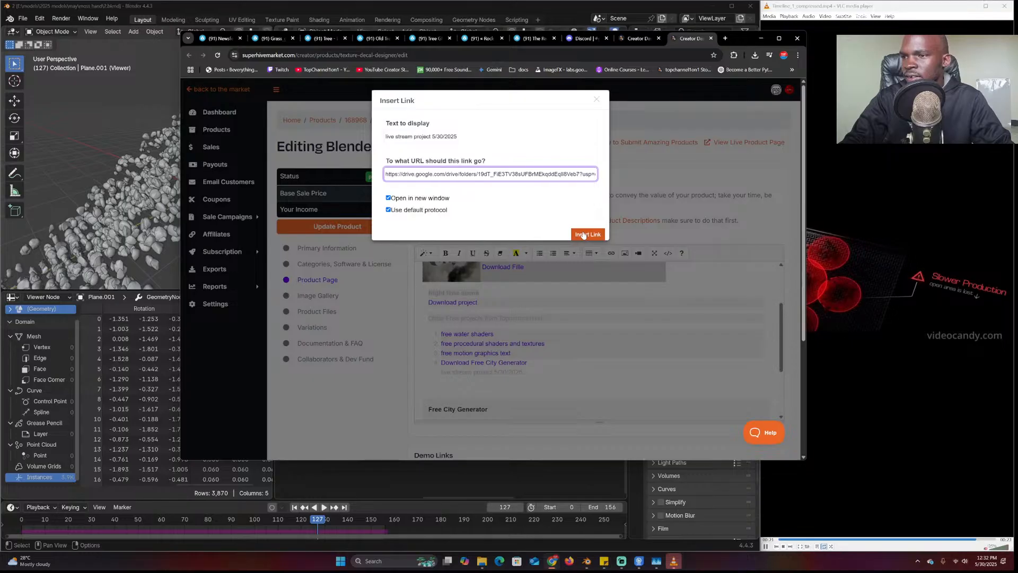
pyautogui.click(582, 235)
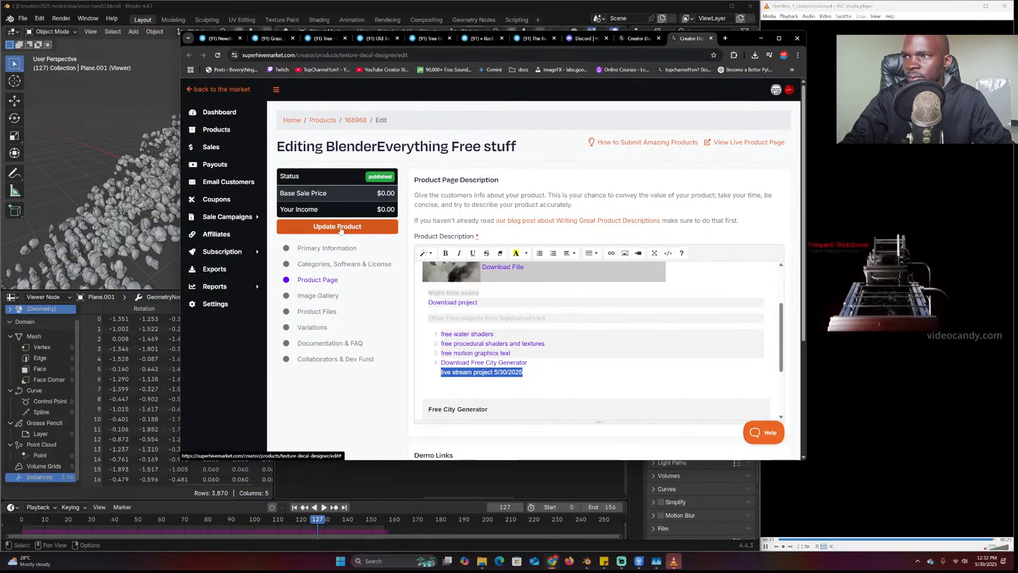
pyautogui.click(339, 227)
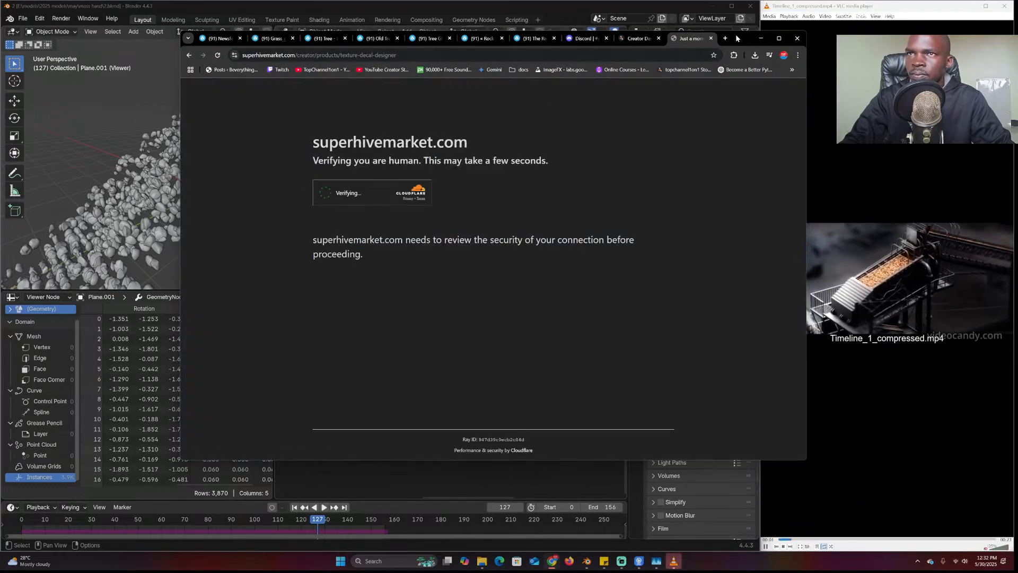
pyautogui.click(761, 38)
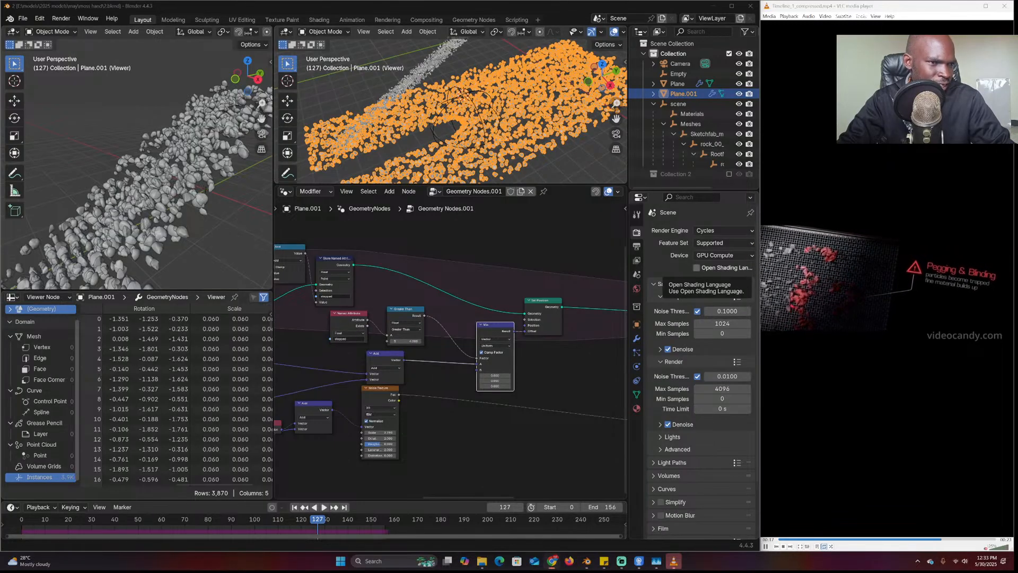
# Check that the 'stream projects' folder's General access is set to anyone with the link
pyautogui.moveTo(1017, 32); pyautogui.dragTo(466, 52)
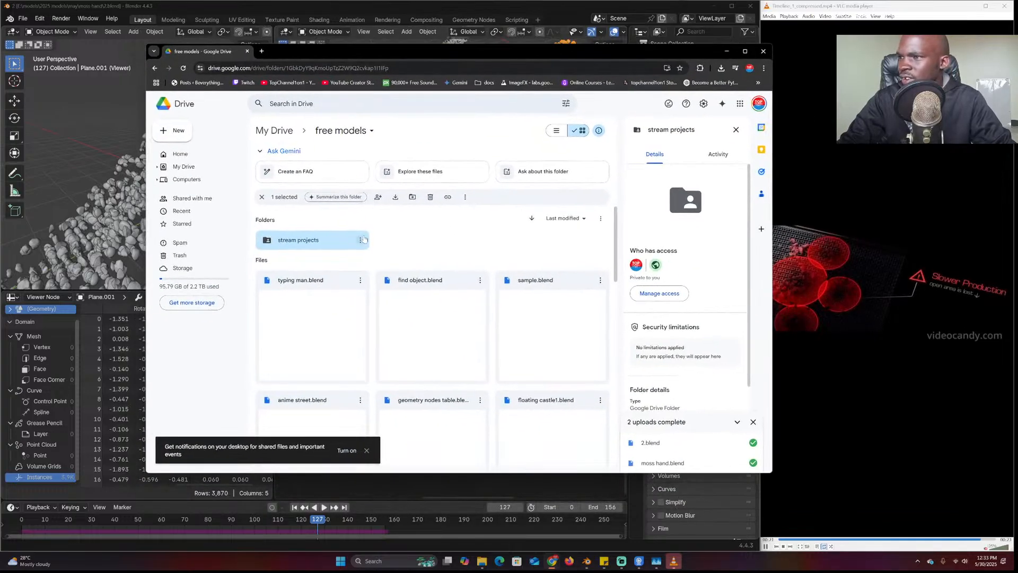
pyautogui.click(360, 239)
pyautogui.moveTo(466, 324)
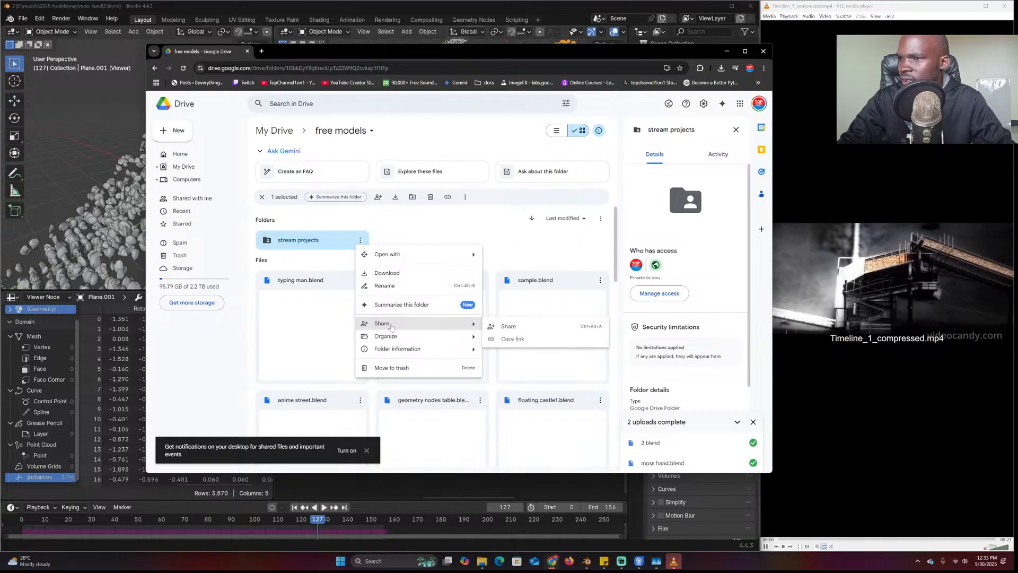
pyautogui.click(510, 327)
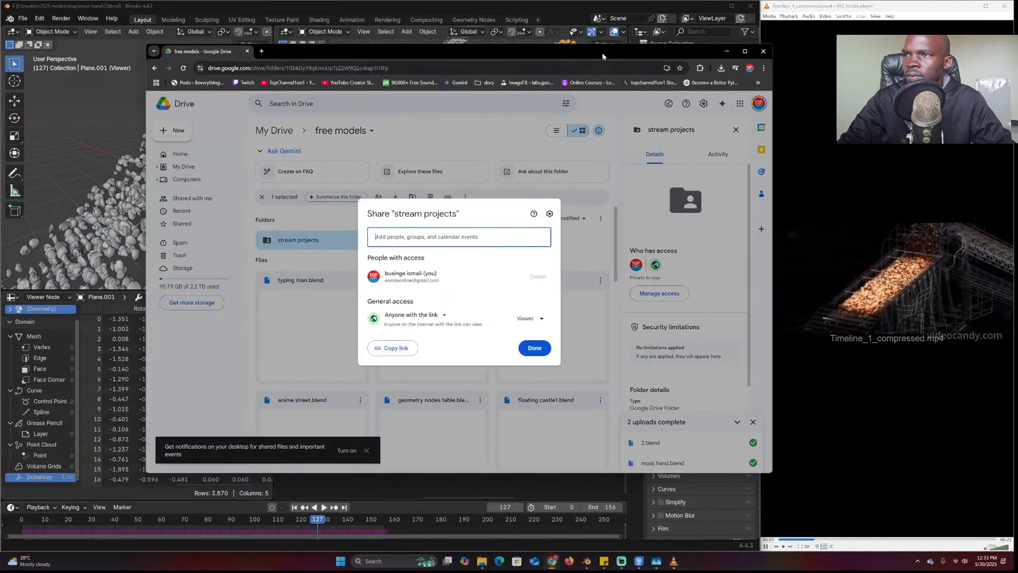
pyautogui.moveTo(567, 52); pyautogui.dragTo(1017, 101)
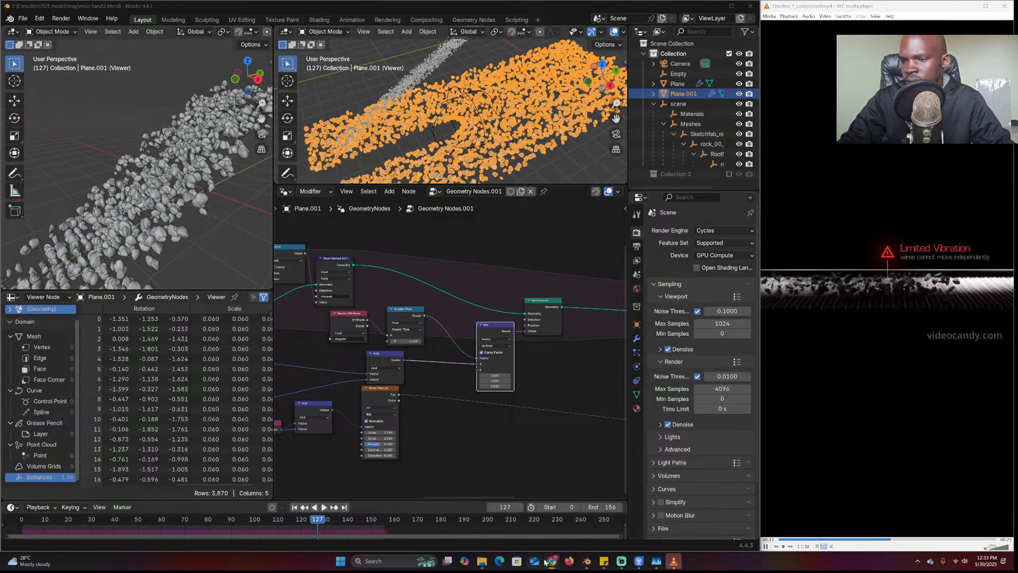
pyautogui.moveTo(551, 561)
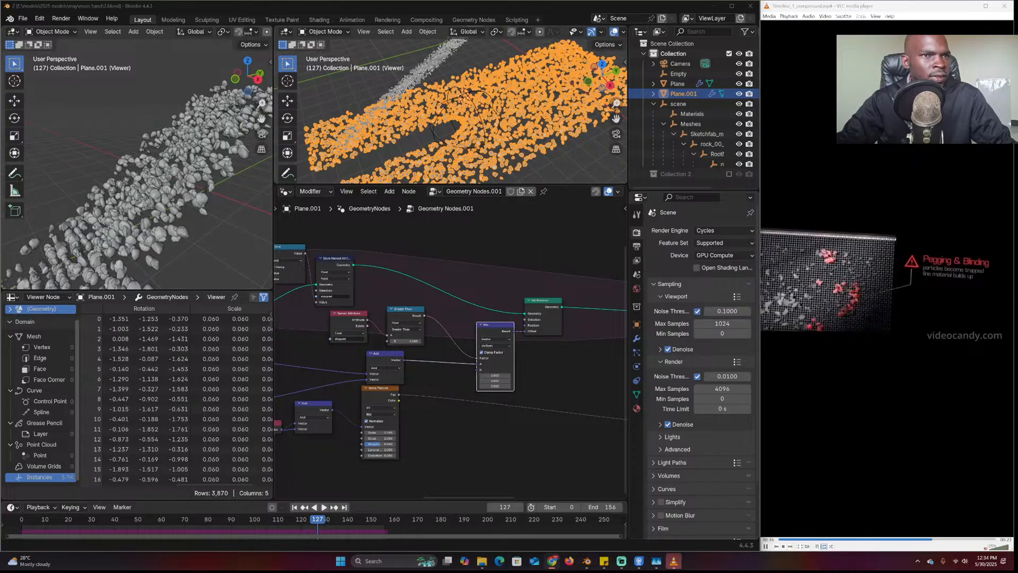
pyautogui.hotkey('alt', 'a')
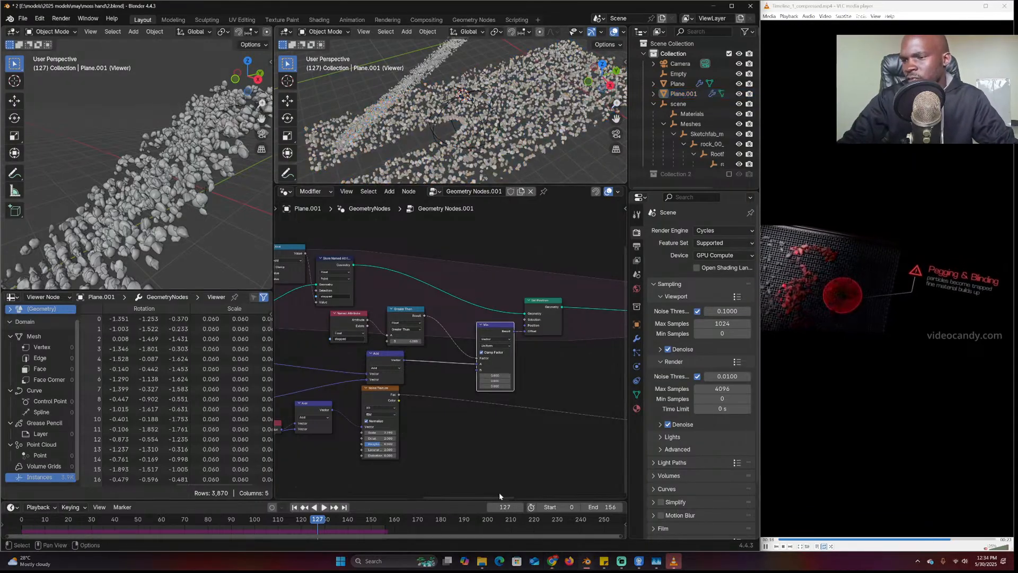
pyautogui.click(481, 561)
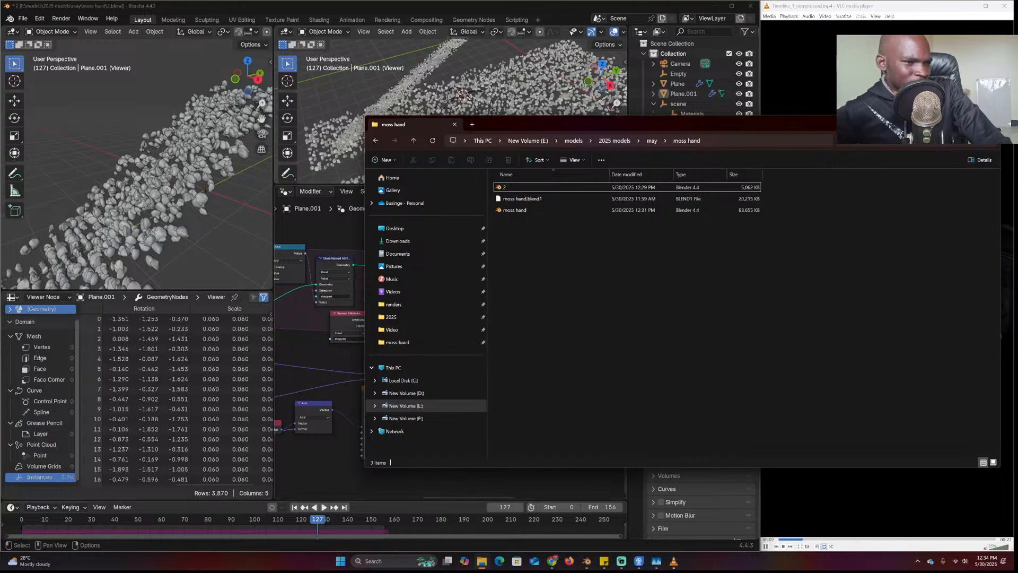
pyautogui.click(476, 86)
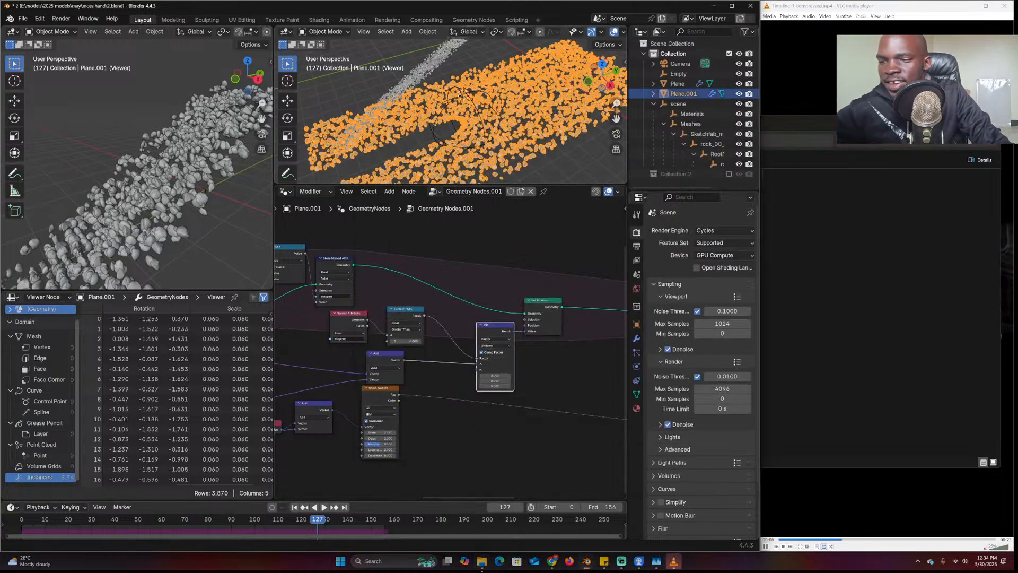